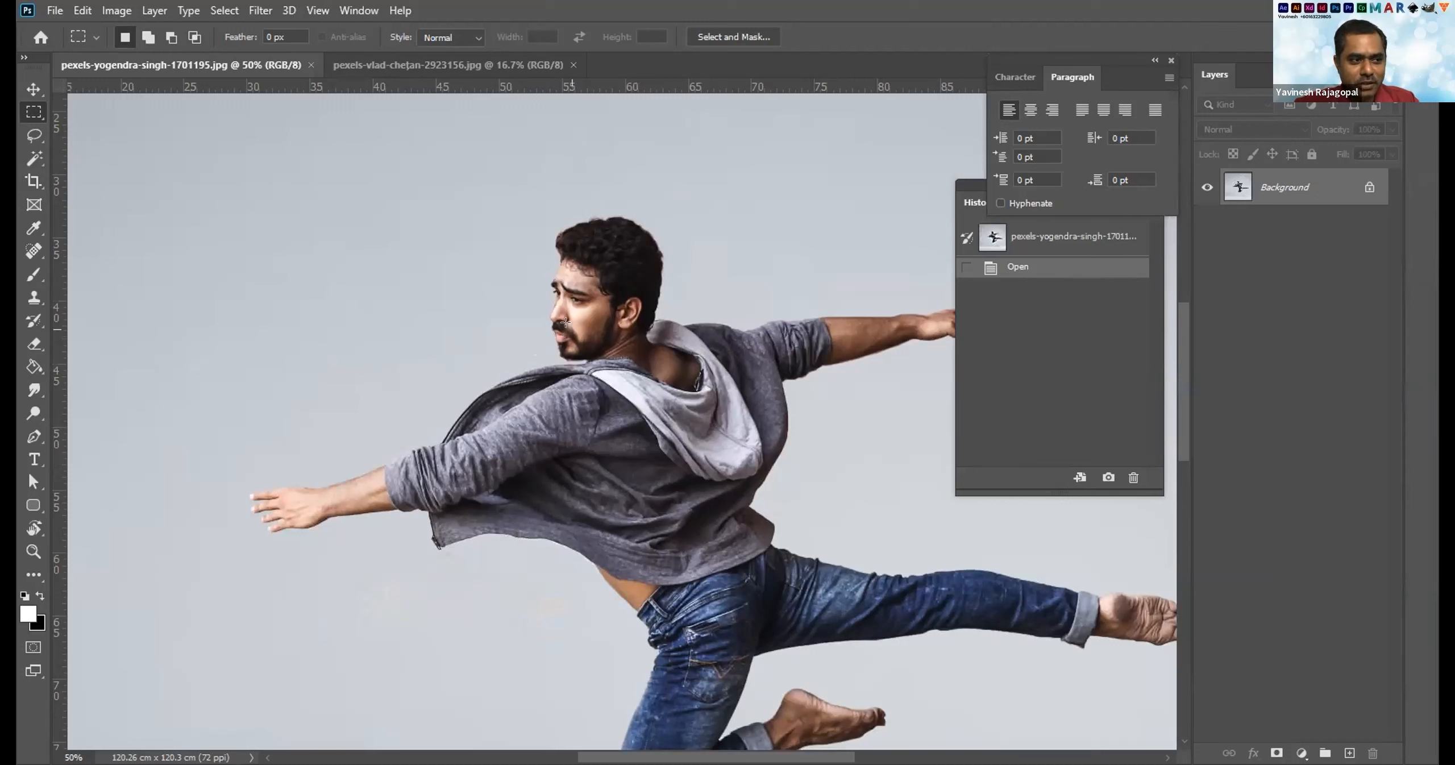
{"action": "left_click", "coordinate": [55, 10]}
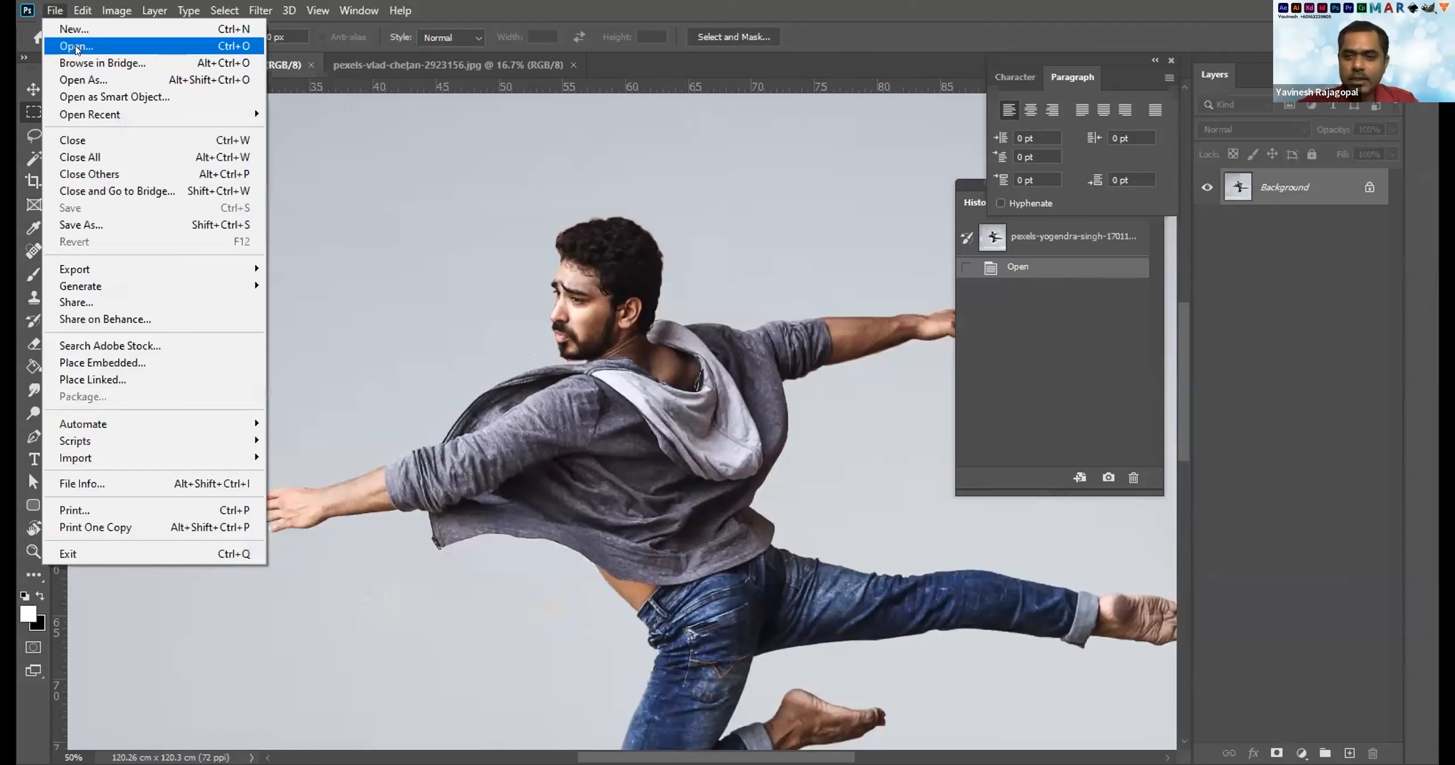
{"action": "left_click", "coordinate": [77, 47]}
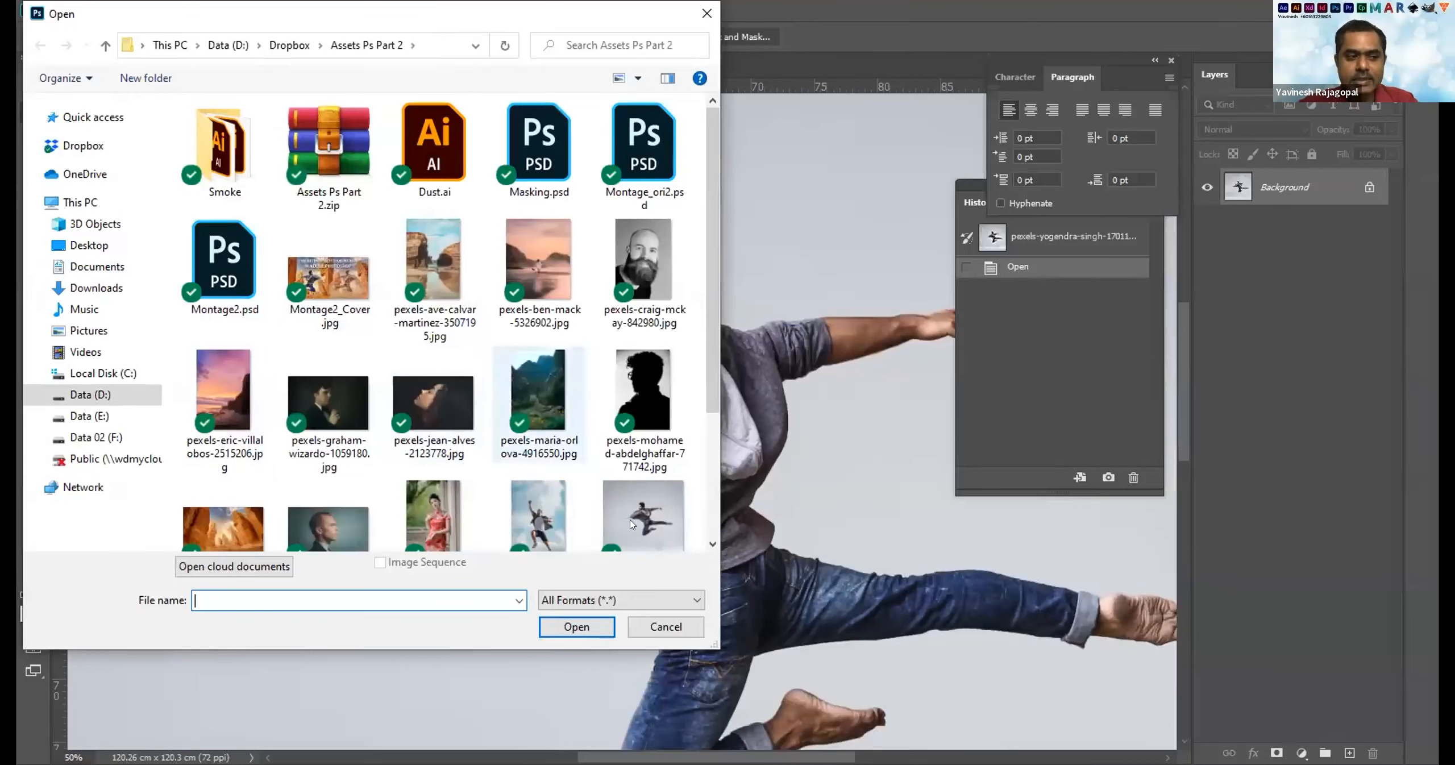
{"action": "left_click", "coordinate": [633, 628]}
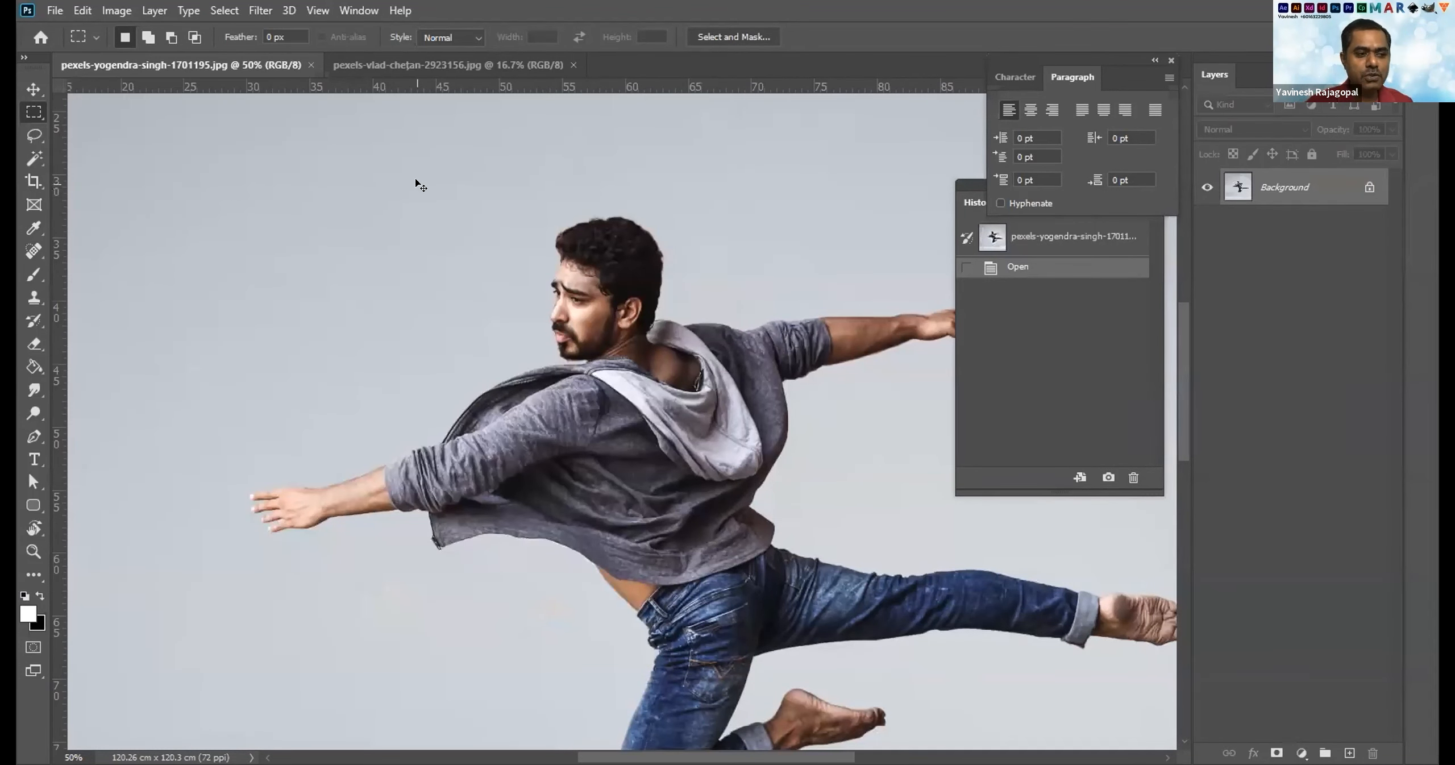
Fit the whole photo in view and inspect the jumping man at several magnifications.
{"action": "key", "text": "ctrl+0"}
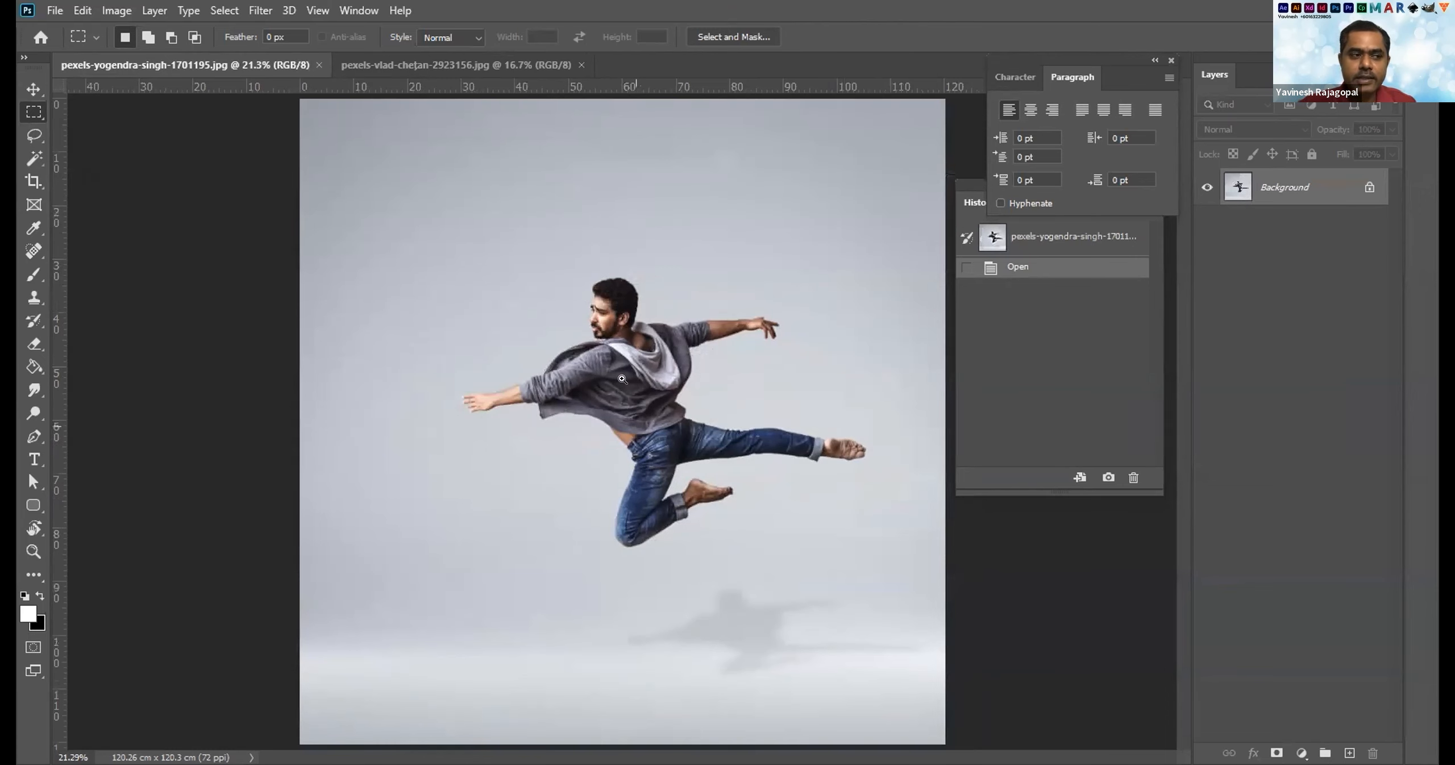
{"action": "left_click_drag", "start_coordinate": [611, 361], "coordinate": [661, 389]}
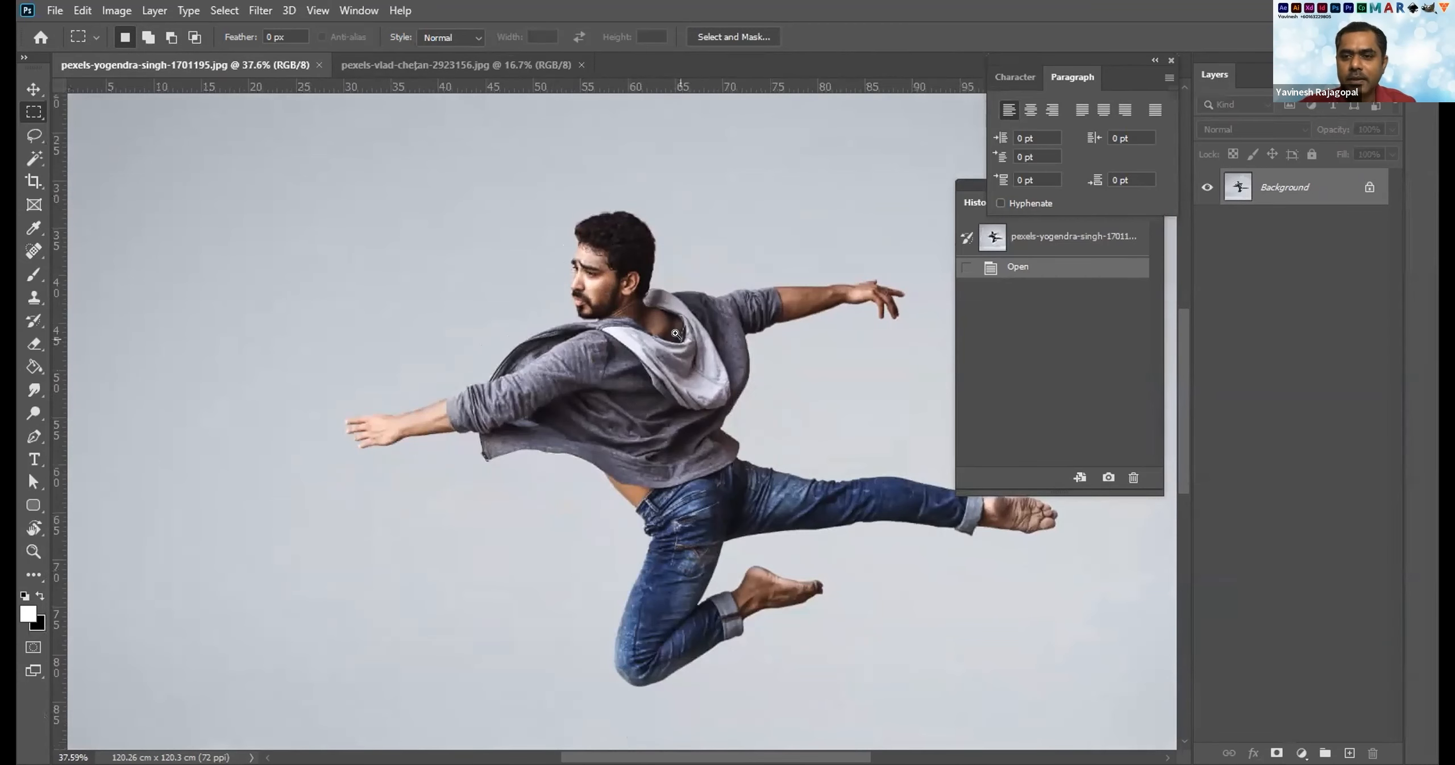
{"action": "key", "text": "ctrl+0"}
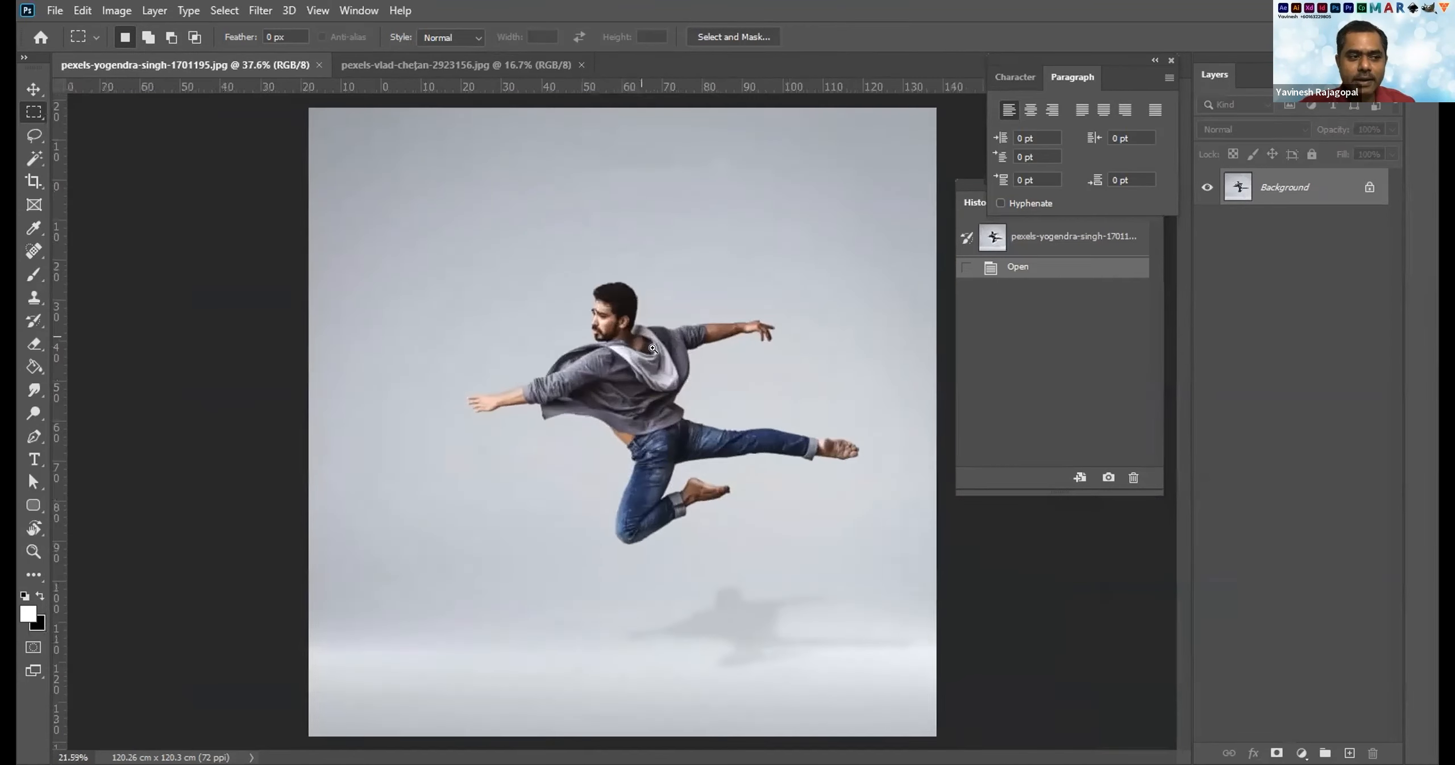
{"action": "left_click_drag", "start_coordinate": [652, 348], "coordinate": [675, 363]}
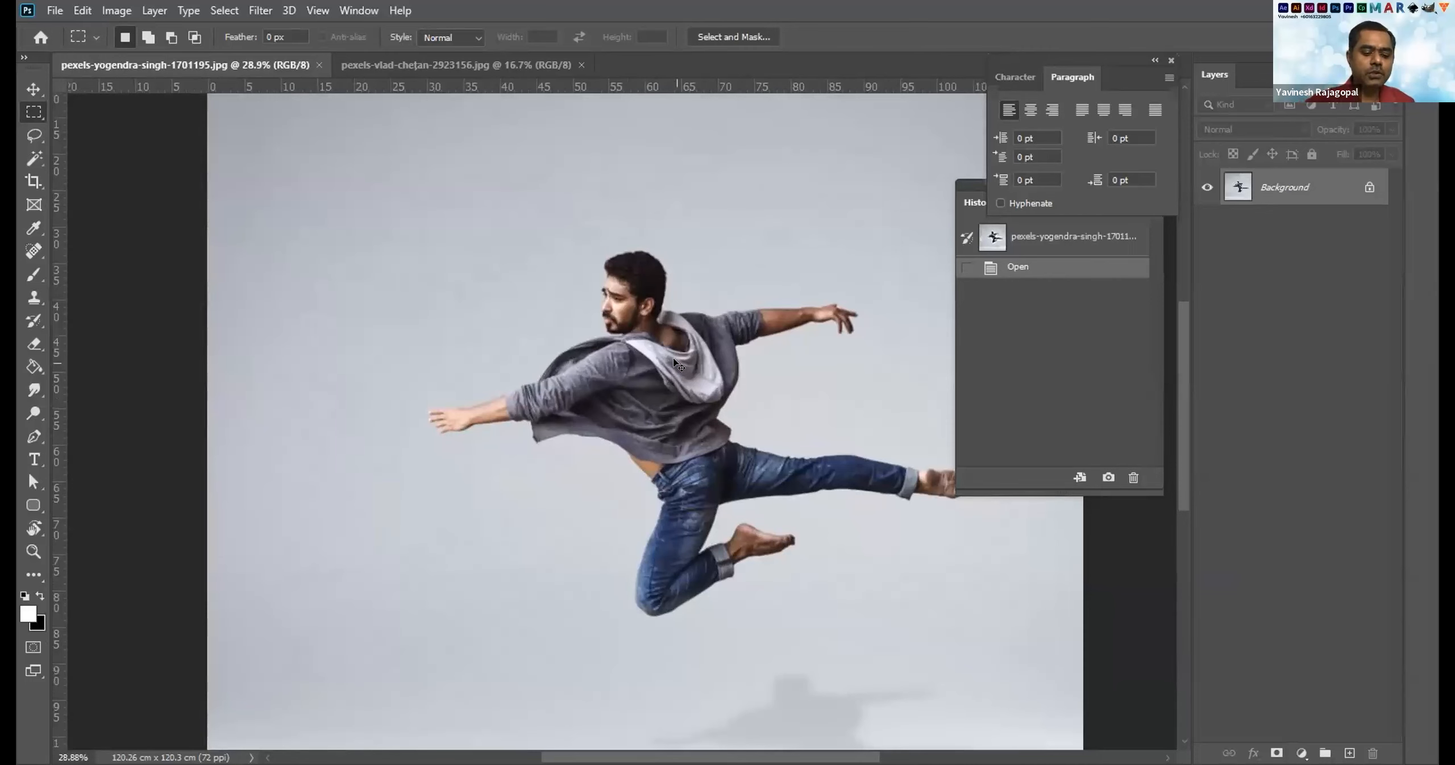
{"action": "key", "text": "ctrl+plus"}
{"action": "key", "text": "ctrl+plus"}
{"action": "key", "text": "ctrl+minus"}
{"action": "key", "text": "ctrl+minus"}
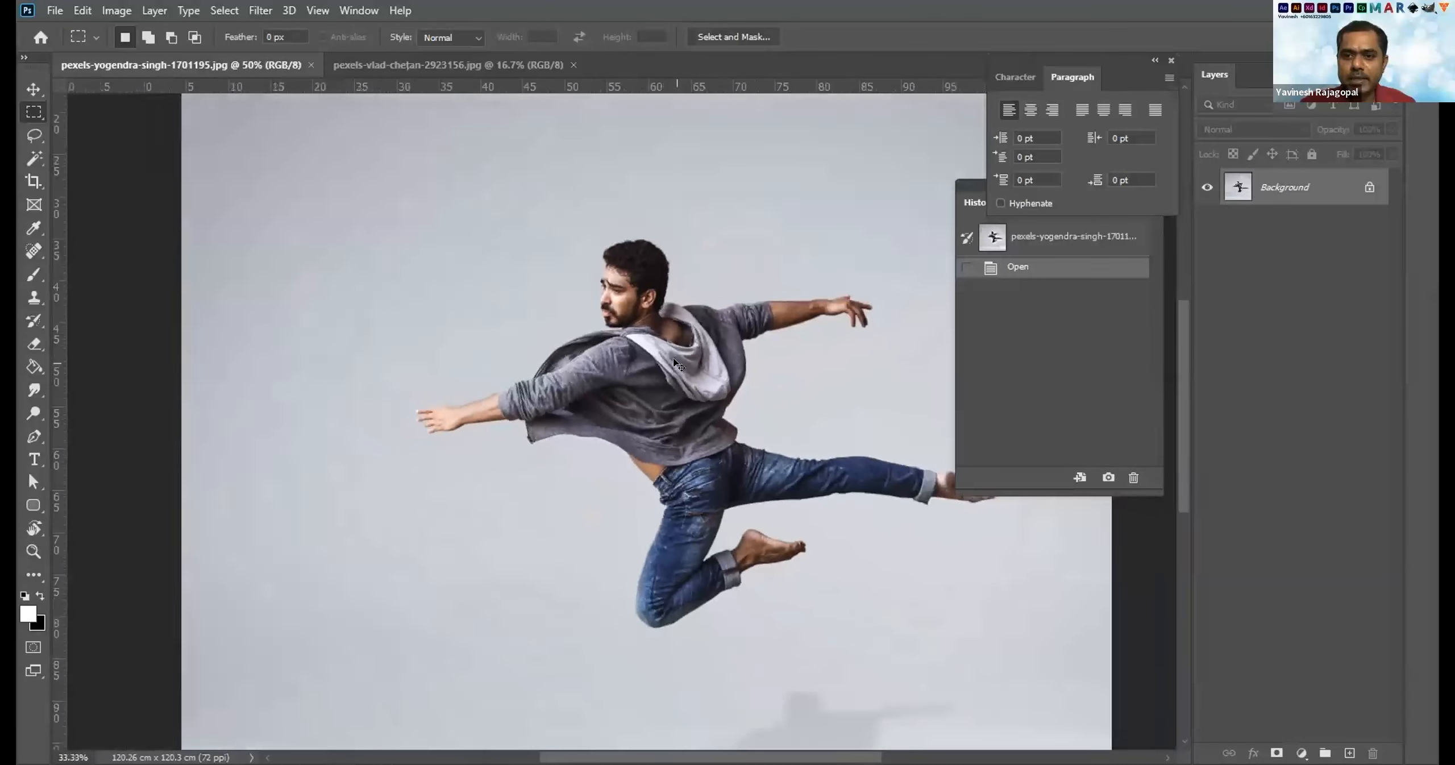
{"action": "key", "text": "ctrl+minus"}
Compare the man at reduced and enlarged magnifications up to 100%, finishing with the entire photo in view.
{"action": "scroll", "coordinate": [677, 364], "scroll_direction": "down", "scroll_amount": 2}
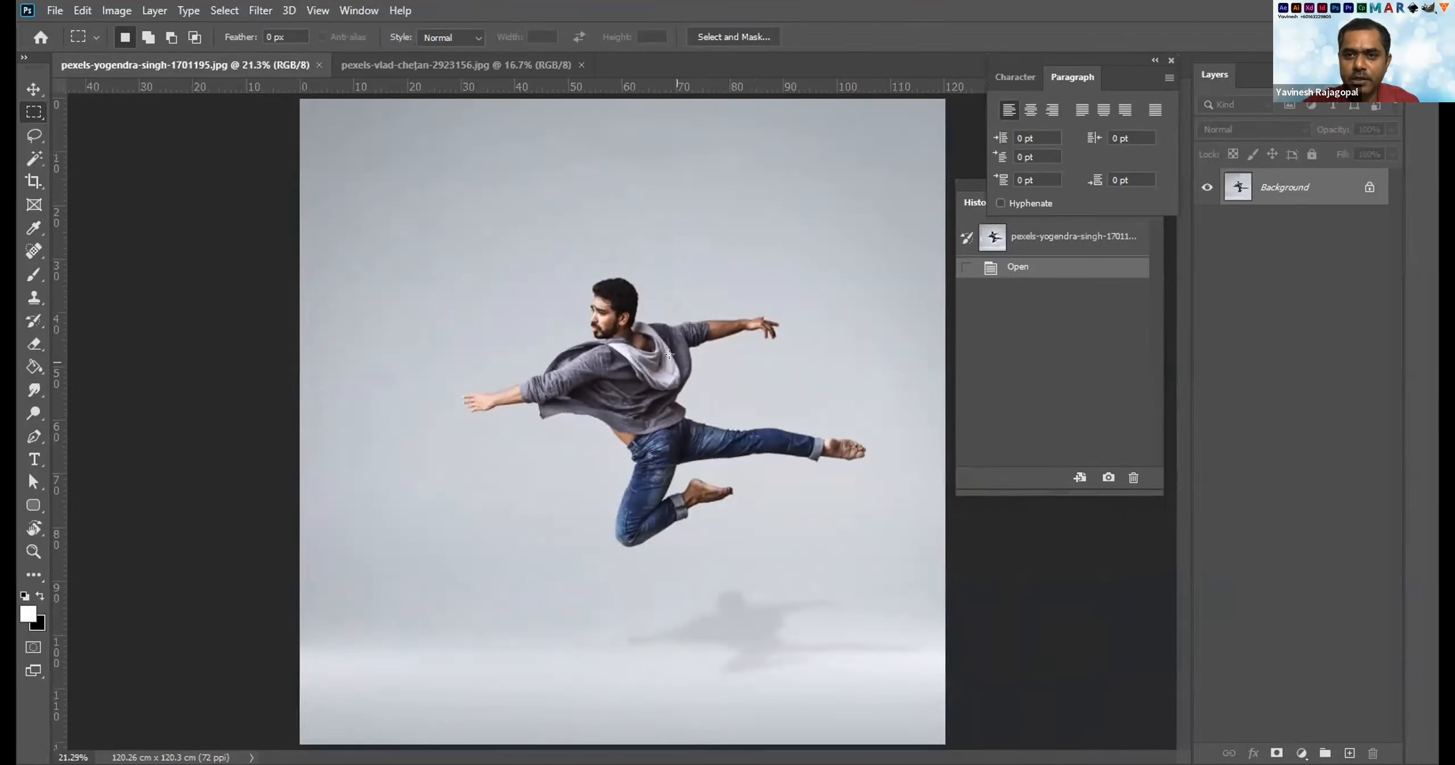
{"action": "scroll", "coordinate": [676, 364], "scroll_direction": "up", "scroll_amount": 2}
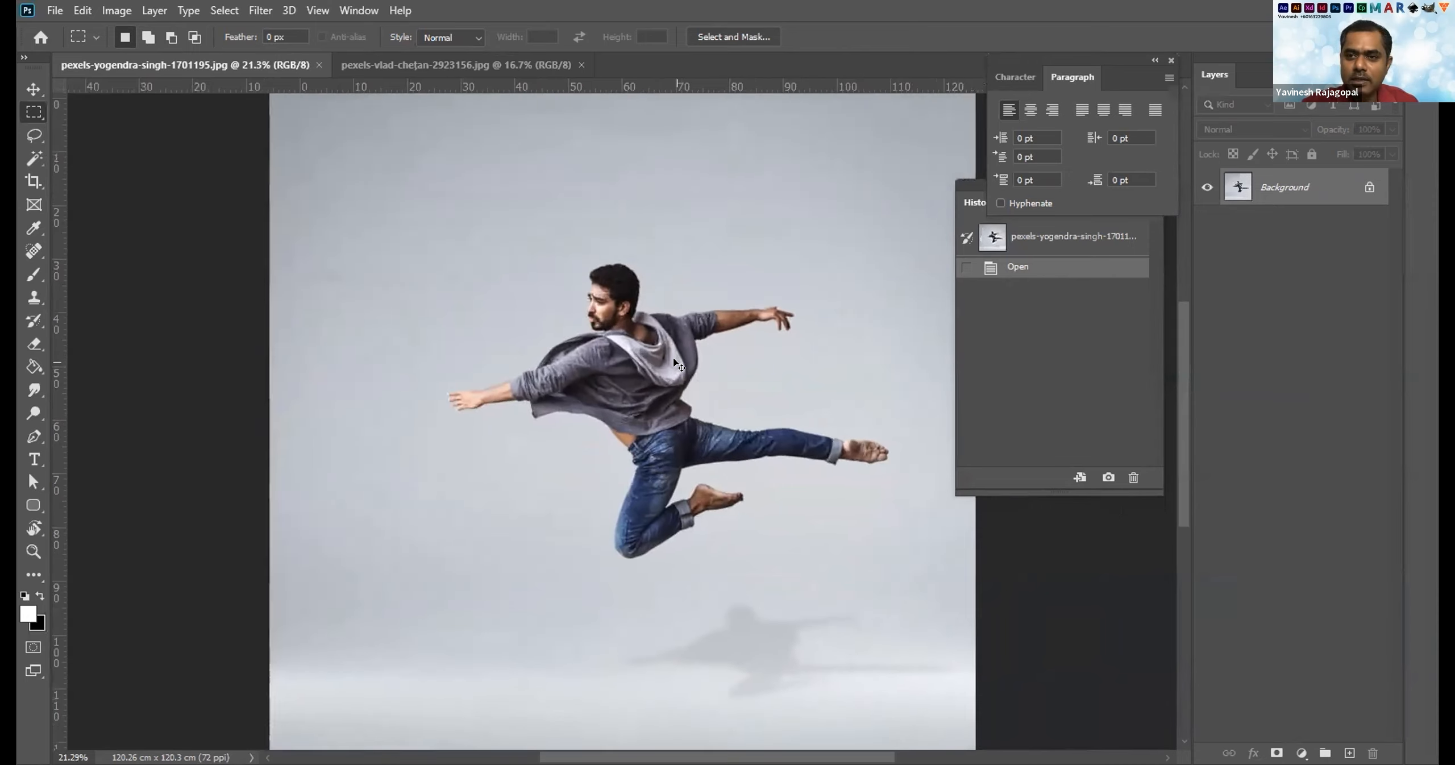
{"action": "scroll", "coordinate": [677, 364], "scroll_direction": "down", "scroll_amount": 2}
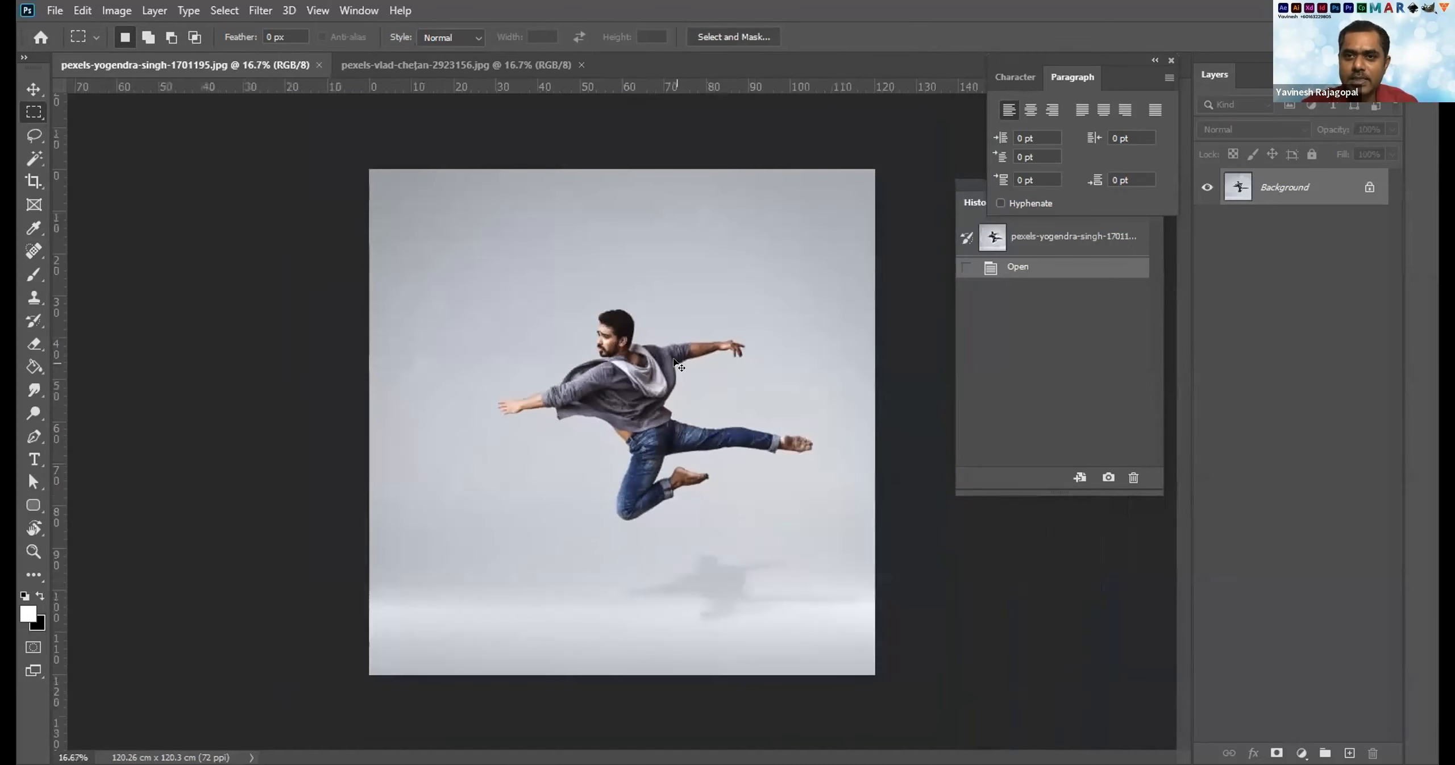
{"action": "scroll", "coordinate": [677, 364], "scroll_direction": "down", "scroll_amount": 1}
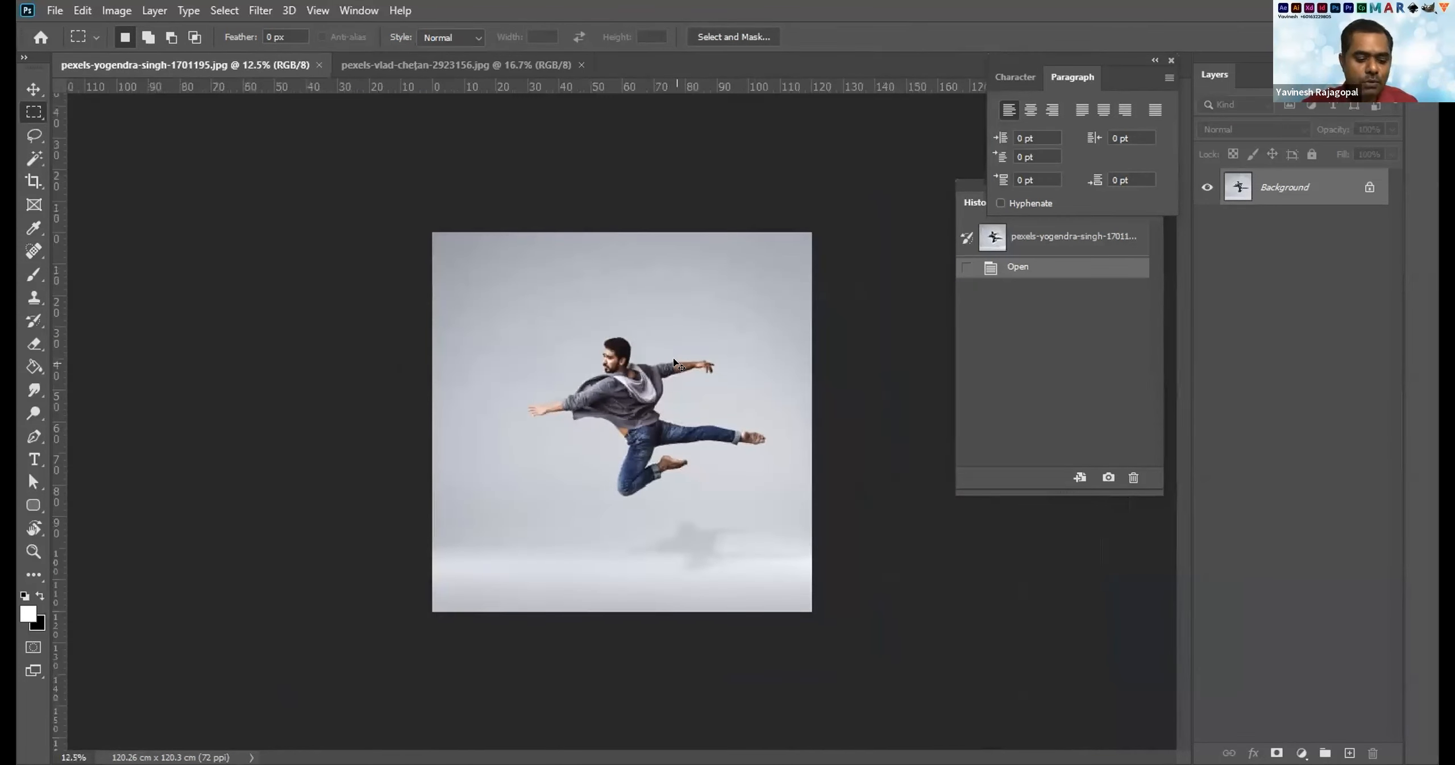
{"action": "scroll", "coordinate": [676, 364], "scroll_direction": "up", "scroll_amount": 2}
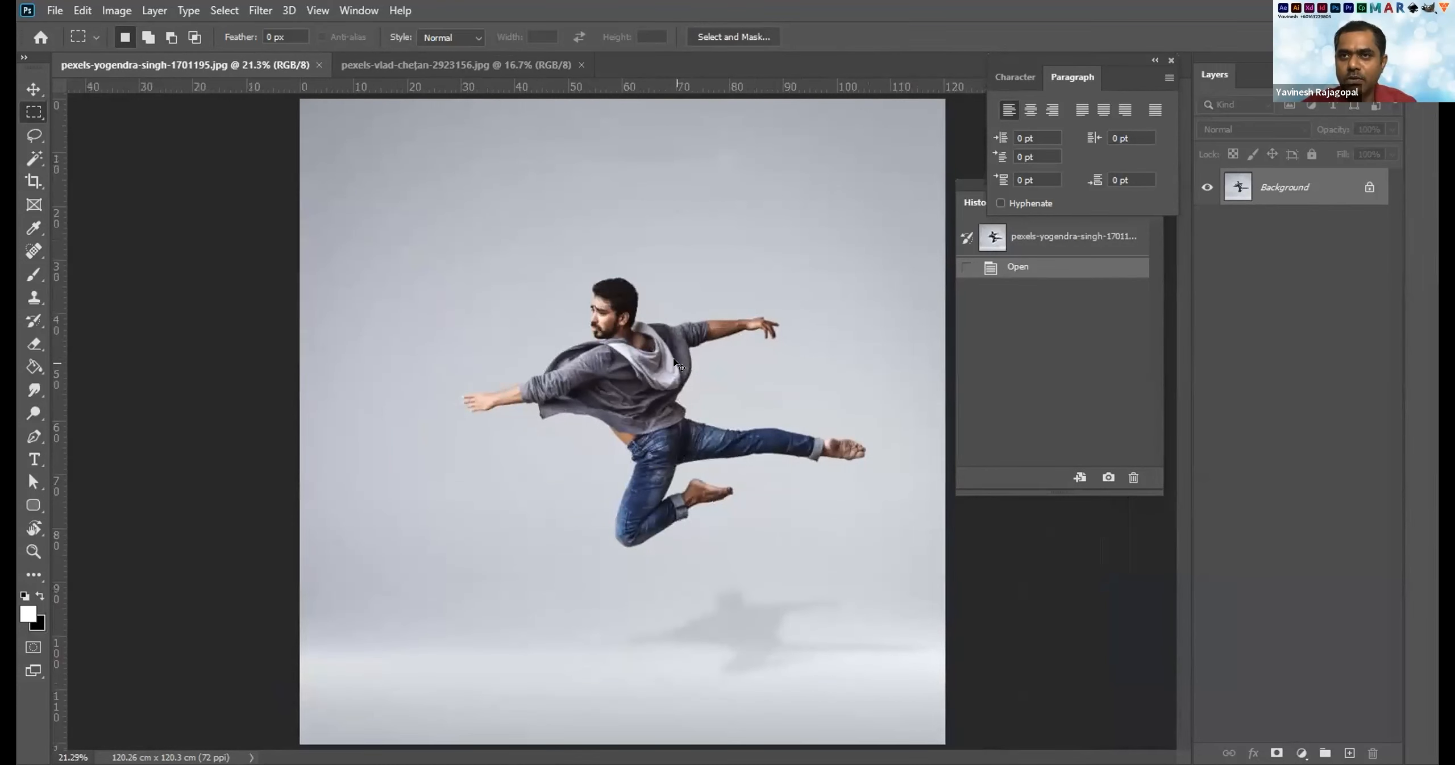
{"action": "scroll", "coordinate": [677, 364], "scroll_direction": "up", "scroll_amount": 4}
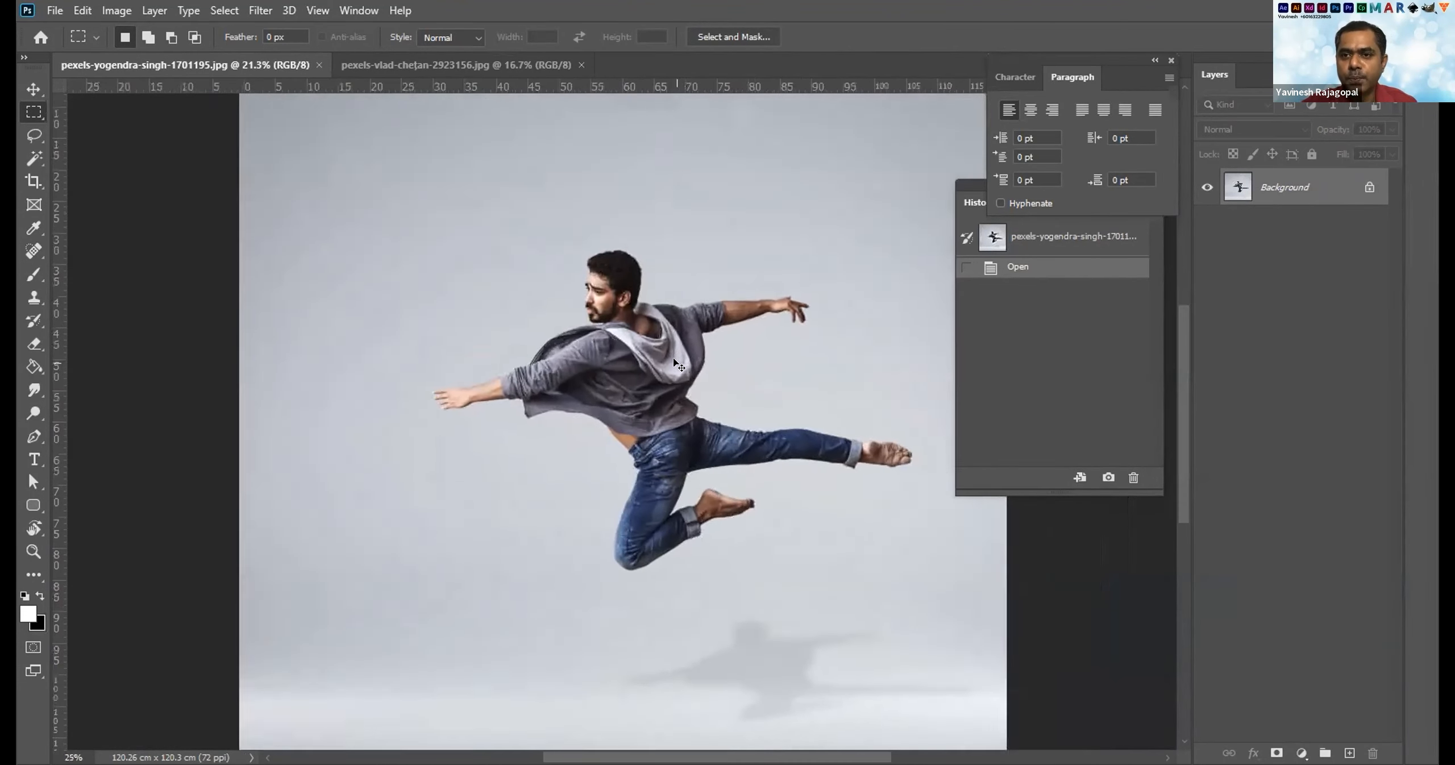
{"action": "scroll", "coordinate": [676, 364], "scroll_direction": "up", "scroll_amount": 1}
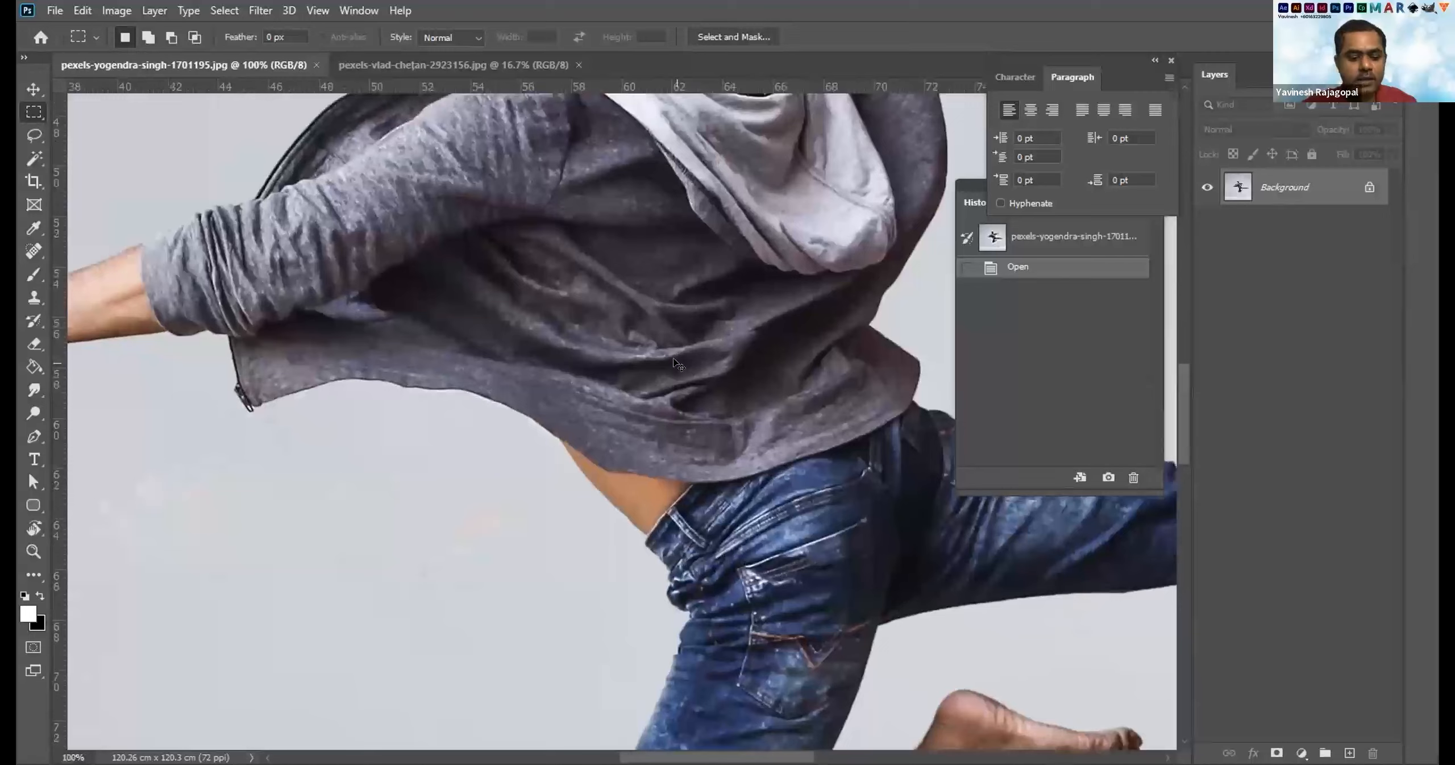
{"action": "key", "text": "ctrl+0"}
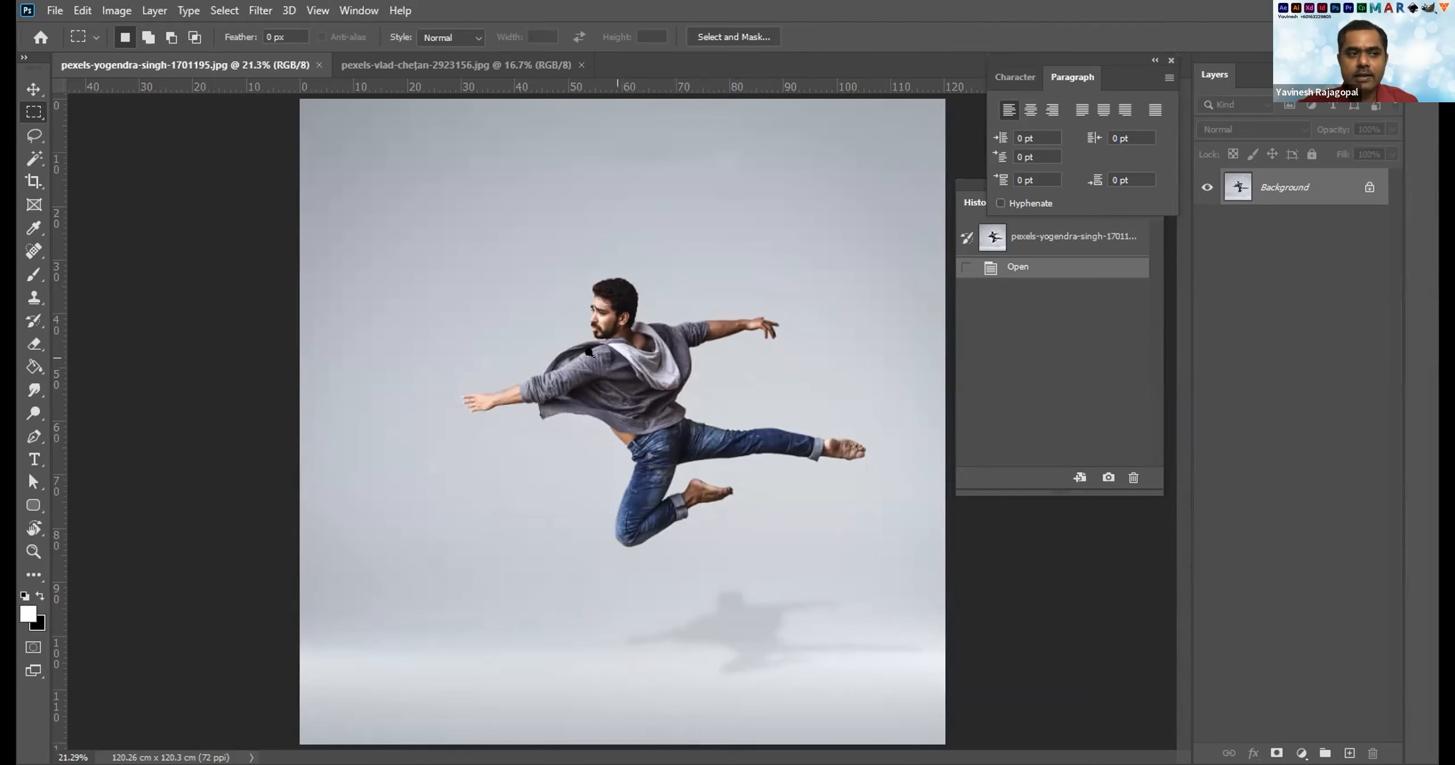
Examine the man's outline at about 170% from his rear hand across the shoulders to his outstretched front hand.
{"action": "mouse_move", "coordinate": [620, 347]}
{"action": "left_mouse_down"}
{"action": "mouse_move", "coordinate": [724, 393]}
{"action": "mouse_move", "coordinate": [603, 353]}
{"action": "mouse_move", "coordinate": [636, 338]}
{"action": "left_mouse_up"}
{"action": "left_click_drag", "start_coordinate": [440, 416], "coordinate": [576, 411]}
{"action": "left_click_drag", "start_coordinate": [706, 349], "coordinate": [810, 407]}
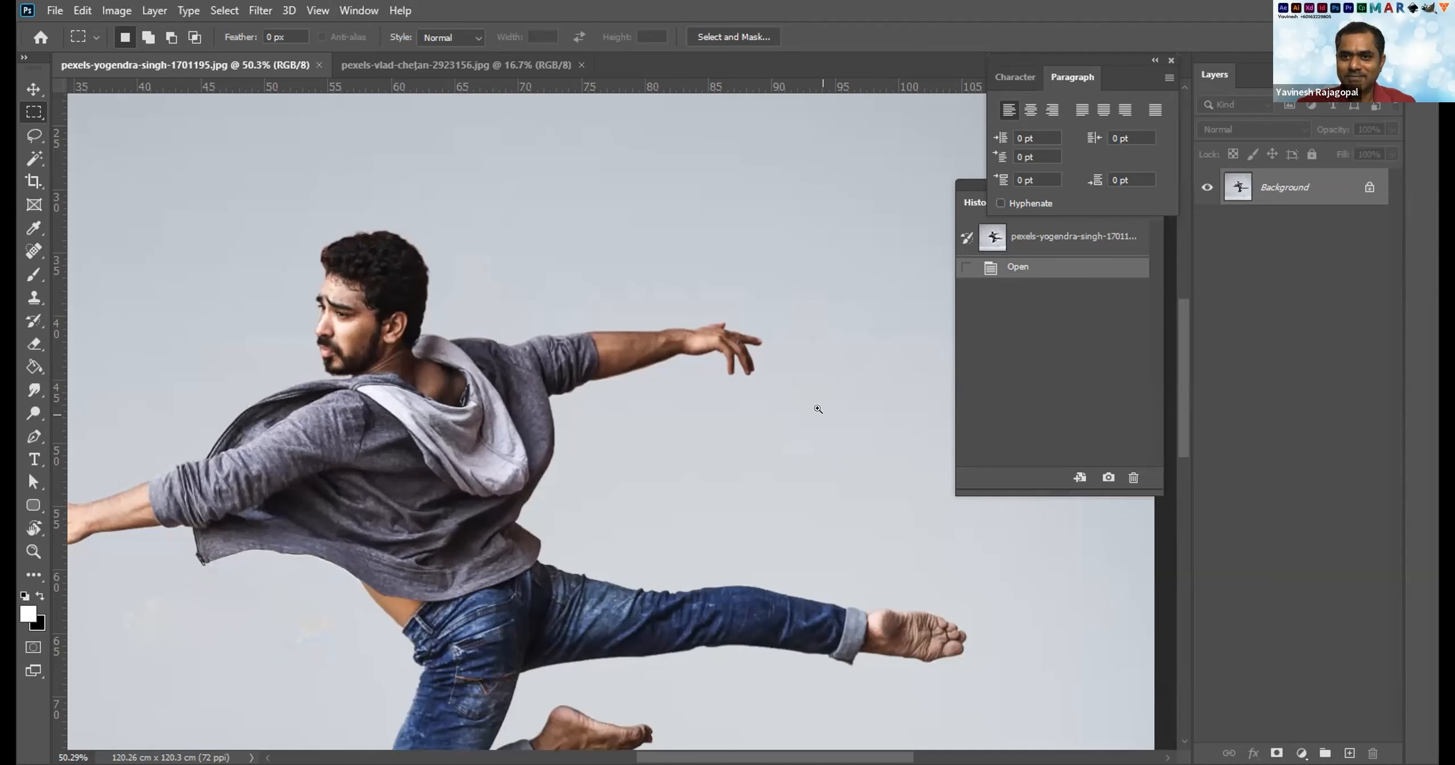
{"action": "left_click_drag", "start_coordinate": [630, 485], "coordinate": [693, 333]}
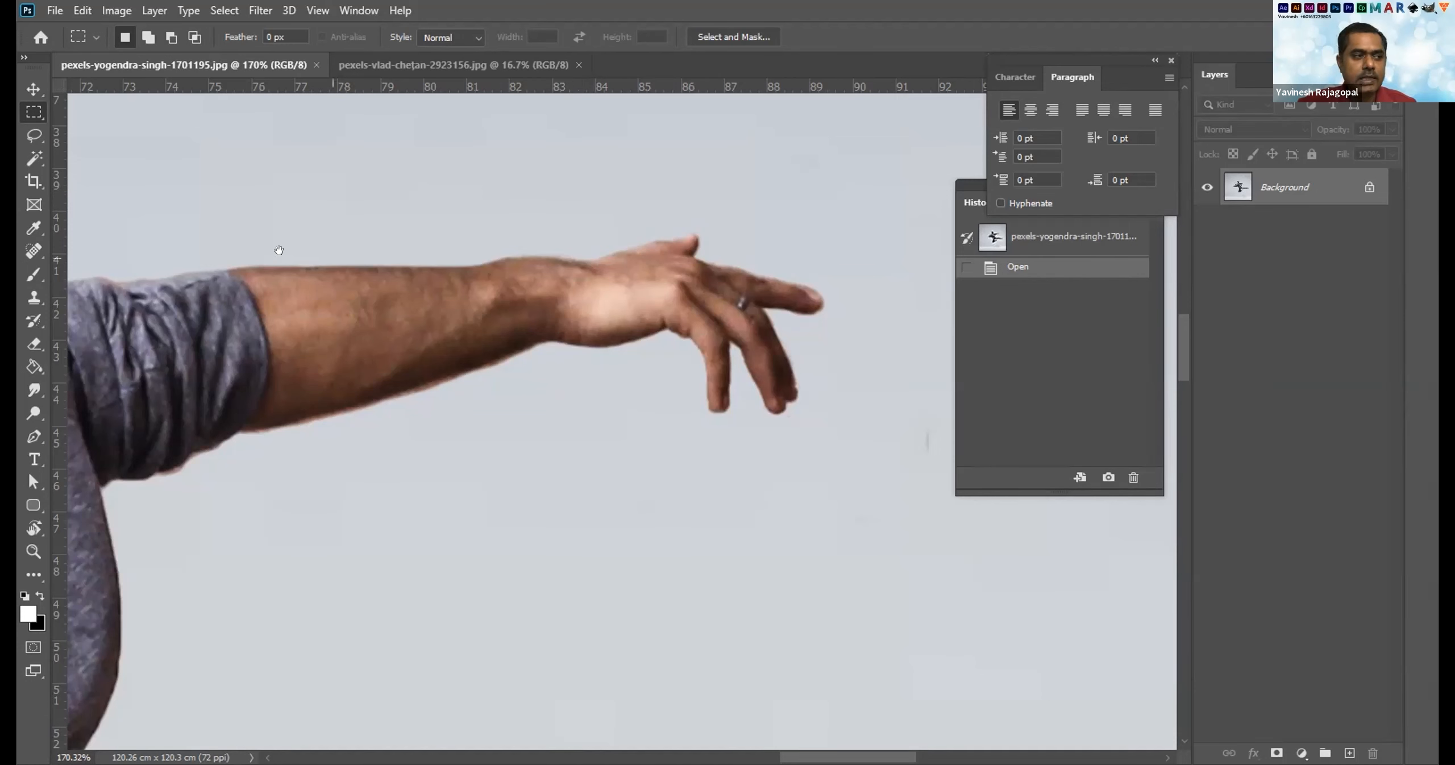
{"action": "left_click_drag", "start_coordinate": [248, 243], "coordinate": [704, 236]}
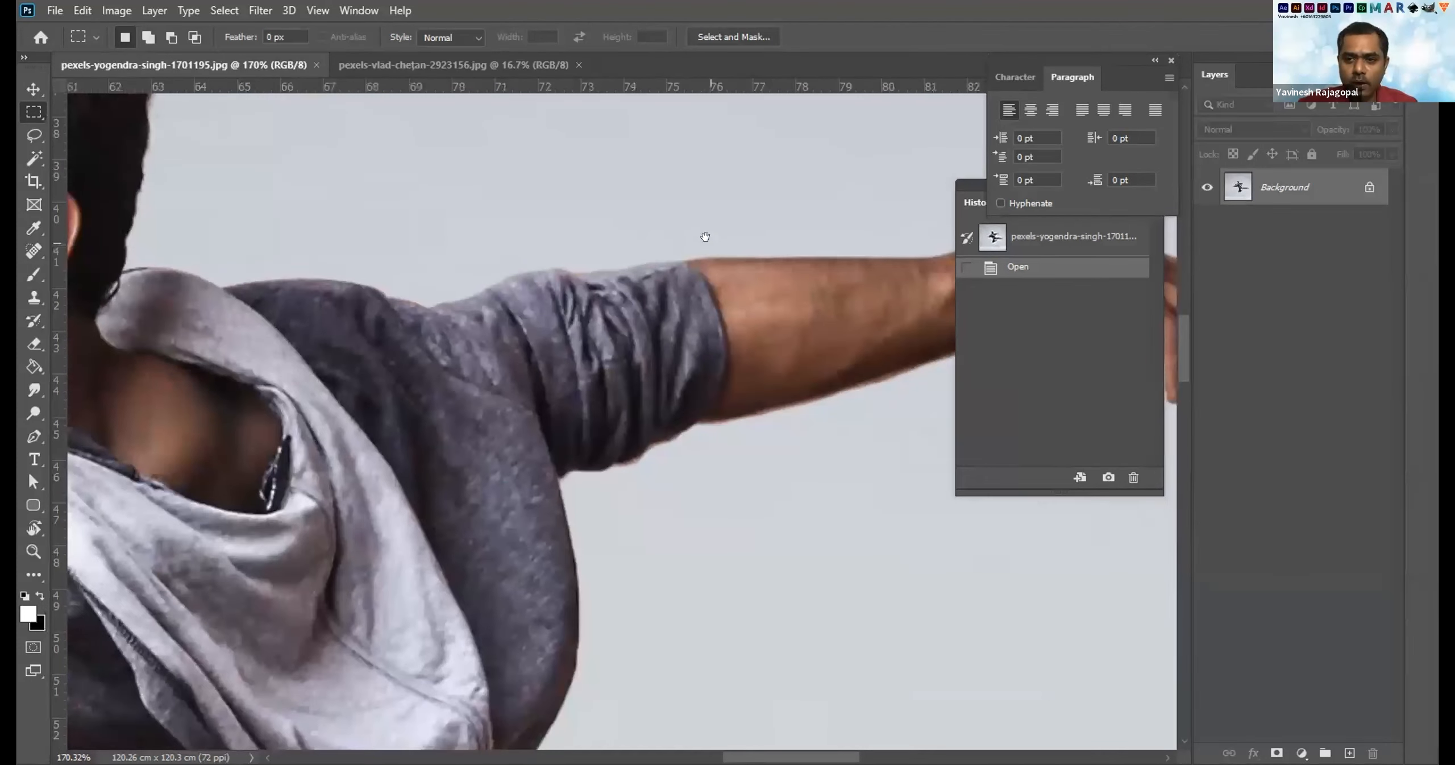
{"action": "left_click_drag", "start_coordinate": [347, 233], "coordinate": [820, 237]}
{"action": "left_click_drag", "start_coordinate": [271, 235], "coordinate": [611, 373]}
{"action": "left_click_drag", "start_coordinate": [438, 532], "coordinate": [741, 267]}
{"action": "left_click_drag", "start_coordinate": [341, 540], "coordinate": [679, 336]}
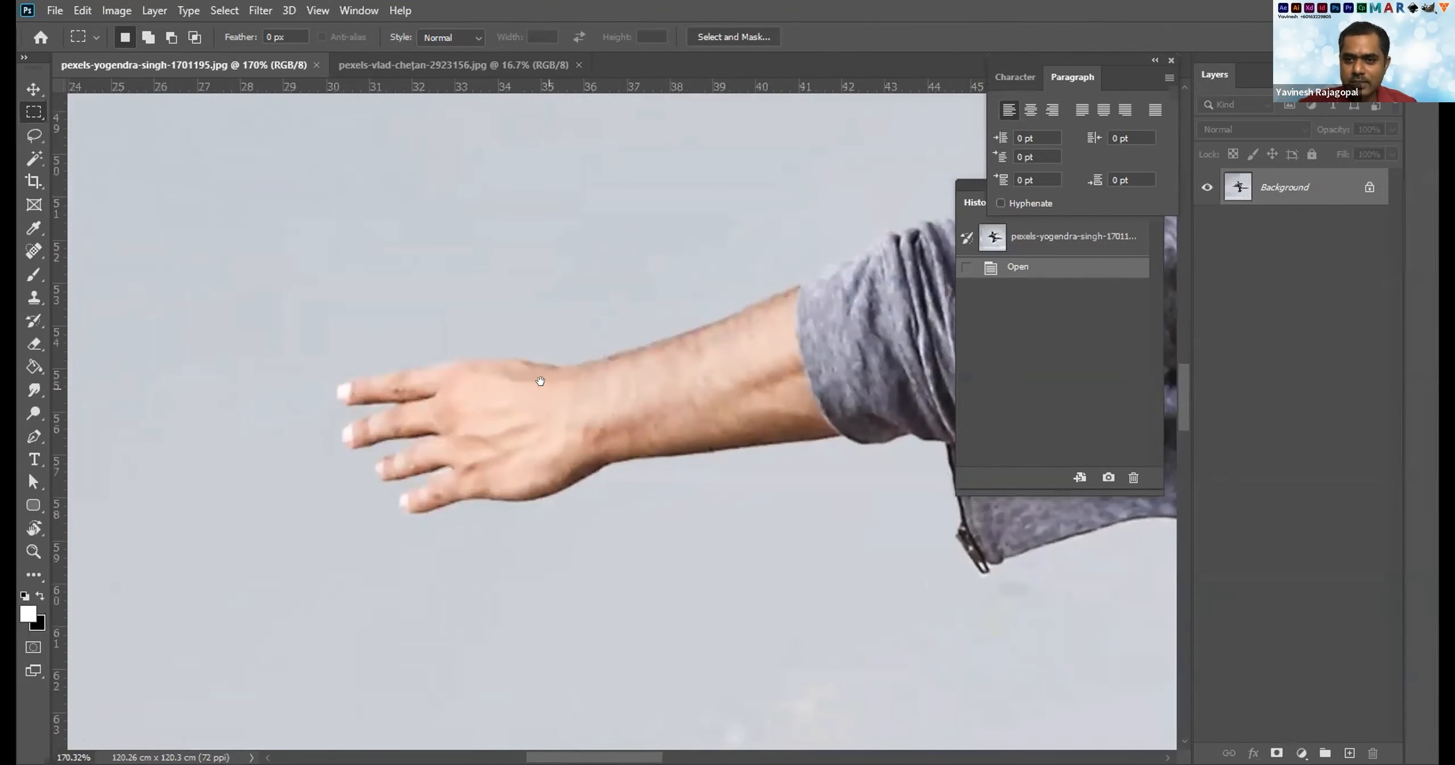
Examine the outline at 170% from the front hand back to the rear hand, ending at the man's face and hair.
{"action": "left_click_drag", "start_coordinate": [738, 311], "coordinate": [364, 347]}
{"action": "left_click_drag", "start_coordinate": [758, 267], "coordinate": [419, 322]}
{"action": "left_click_drag", "start_coordinate": [762, 328], "coordinate": [380, 334]}
{"action": "left_click_drag", "start_coordinate": [715, 337], "coordinate": [485, 336]}
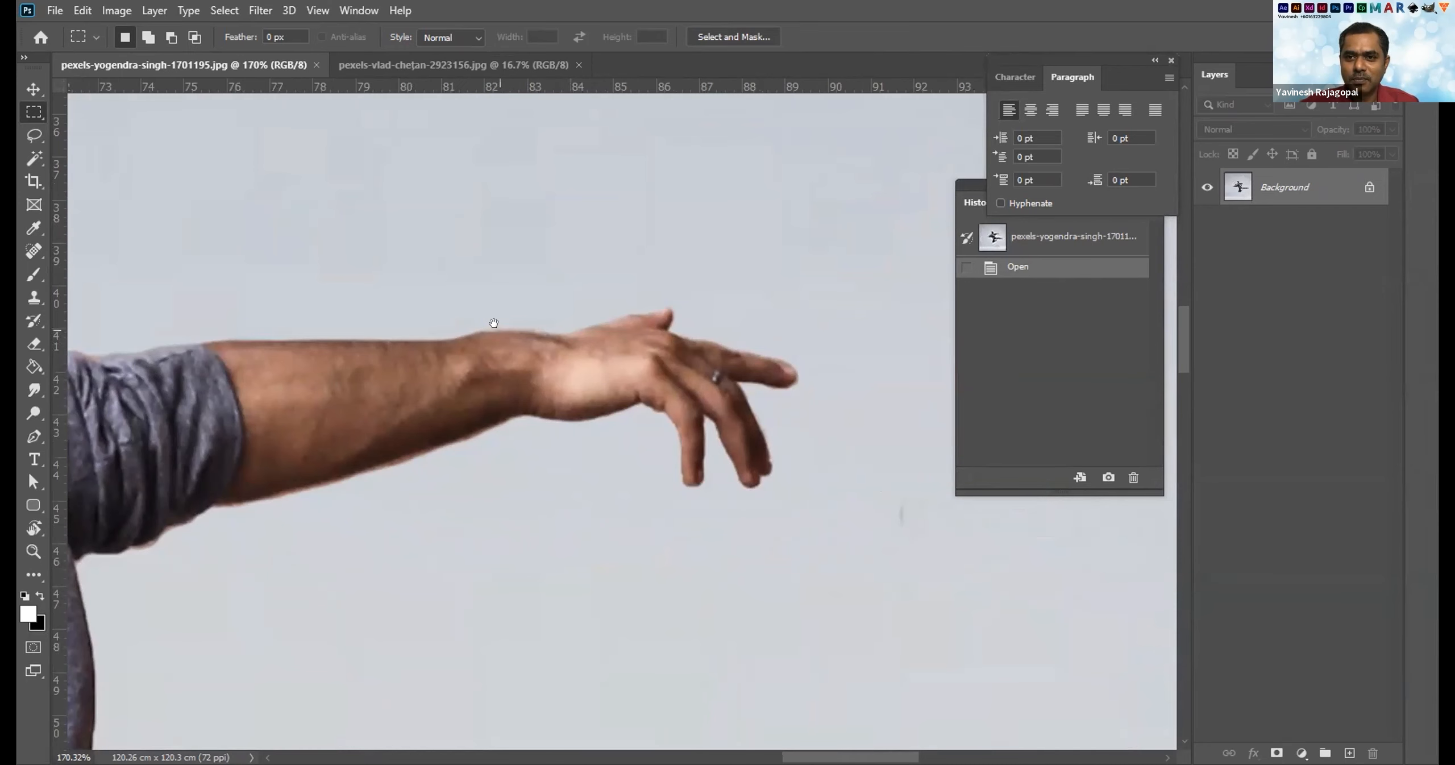
{"action": "left_click_drag", "start_coordinate": [337, 434], "coordinate": [755, 247]}
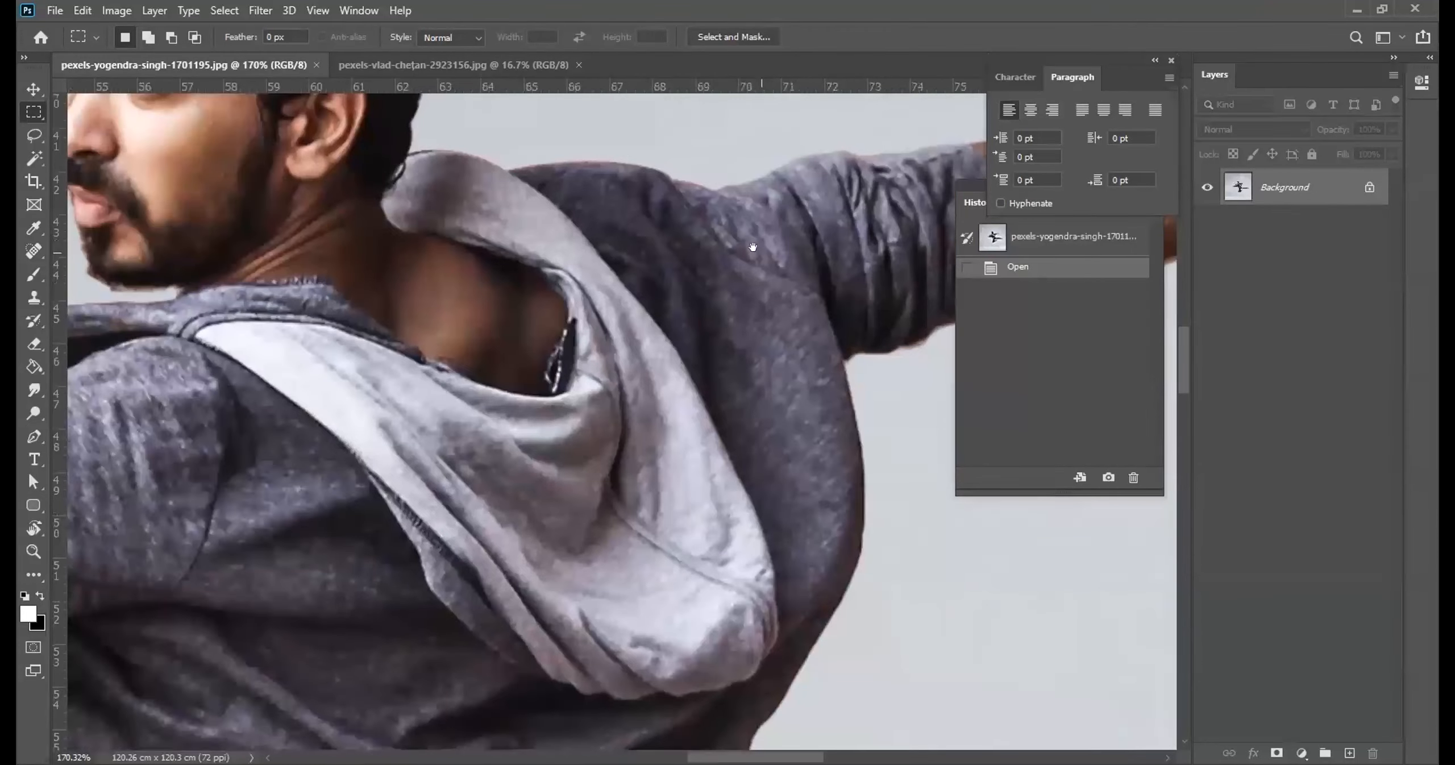
{"action": "left_click_drag", "start_coordinate": [341, 247], "coordinate": [667, 347]}
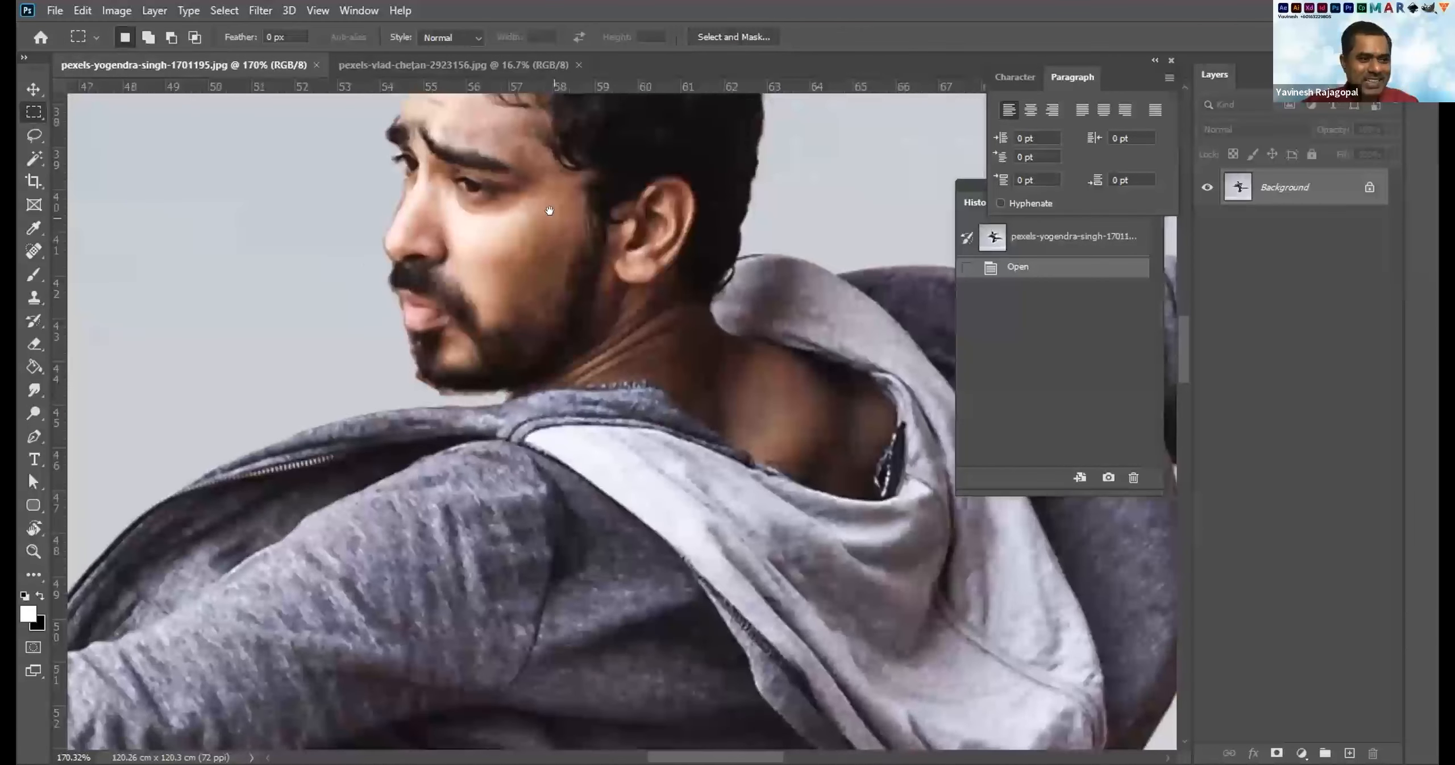
{"action": "left_click_drag", "start_coordinate": [550, 211], "coordinate": [593, 348]}
{"action": "left_click_drag", "start_coordinate": [608, 199], "coordinate": [605, 325]}
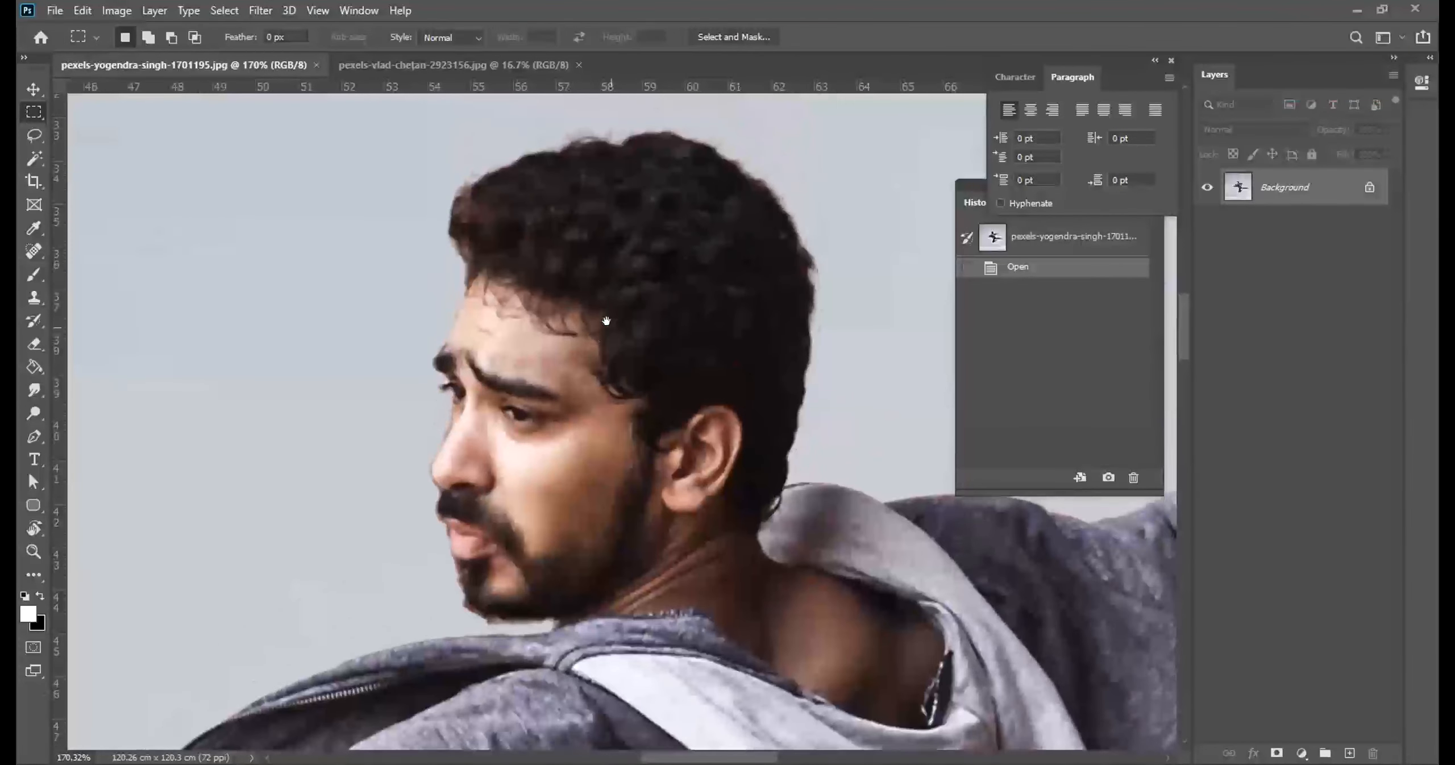
{"action": "left_click_drag", "start_coordinate": [579, 237], "coordinate": [580, 281]}
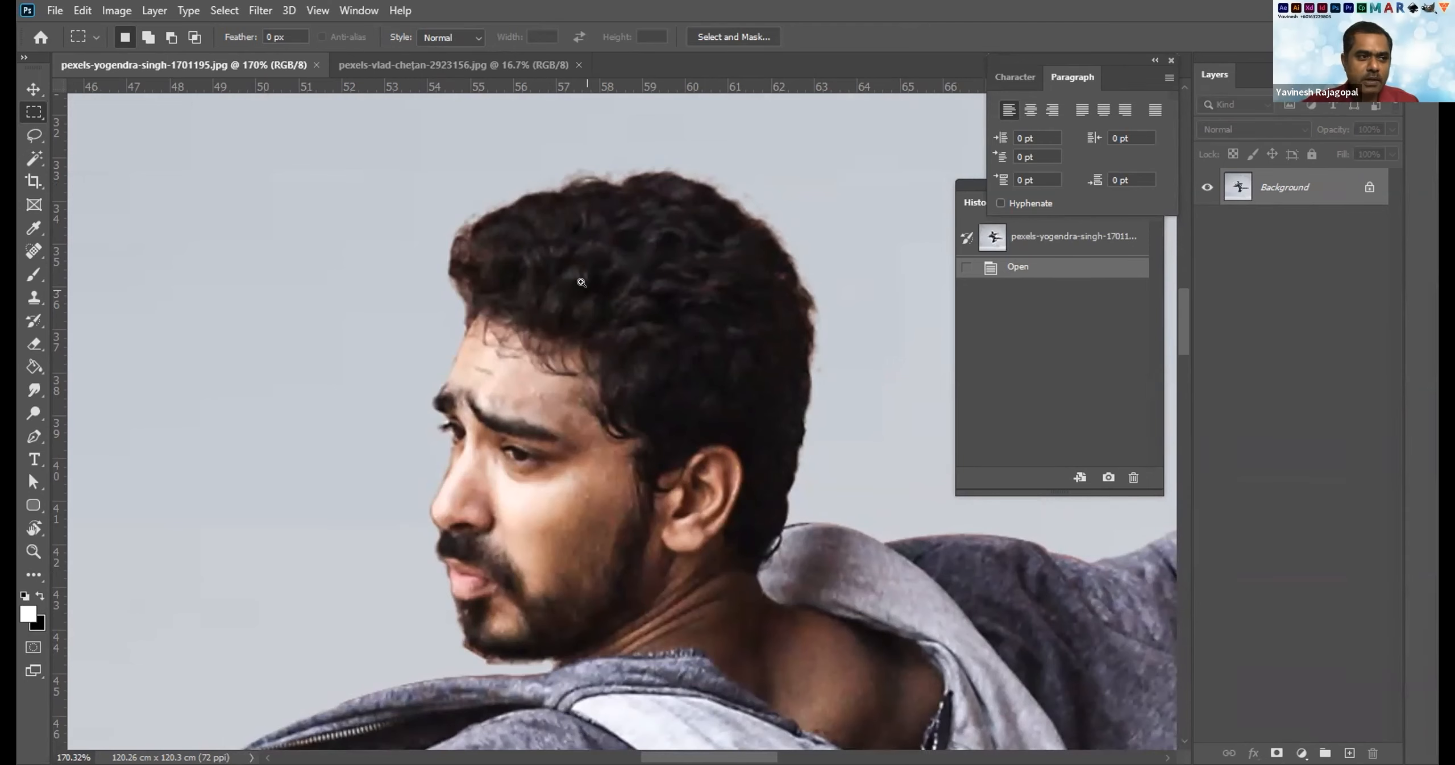
Inspect the man at about 168% from face to front hand, then along the jacket hem and jeans to the bent leg's bare foot.
{"action": "mouse_move", "coordinate": [679, 440]}
{"action": "left_mouse_down"}
{"action": "mouse_move", "coordinate": [474, 347]}
{"action": "mouse_move", "coordinate": [602, 378]}
{"action": "mouse_move", "coordinate": [521, 332]}
{"action": "mouse_move", "coordinate": [605, 335]}
{"action": "mouse_move", "coordinate": [520, 305]}
{"action": "mouse_move", "coordinate": [711, 324]}
{"action": "mouse_move", "coordinate": [494, 318]}
{"action": "mouse_move", "coordinate": [676, 321]}
{"action": "mouse_move", "coordinate": [578, 322]}
{"action": "mouse_move", "coordinate": [676, 332]}
{"action": "mouse_move", "coordinate": [582, 452]}
{"action": "mouse_move", "coordinate": [805, 239]}
{"action": "left_mouse_up"}
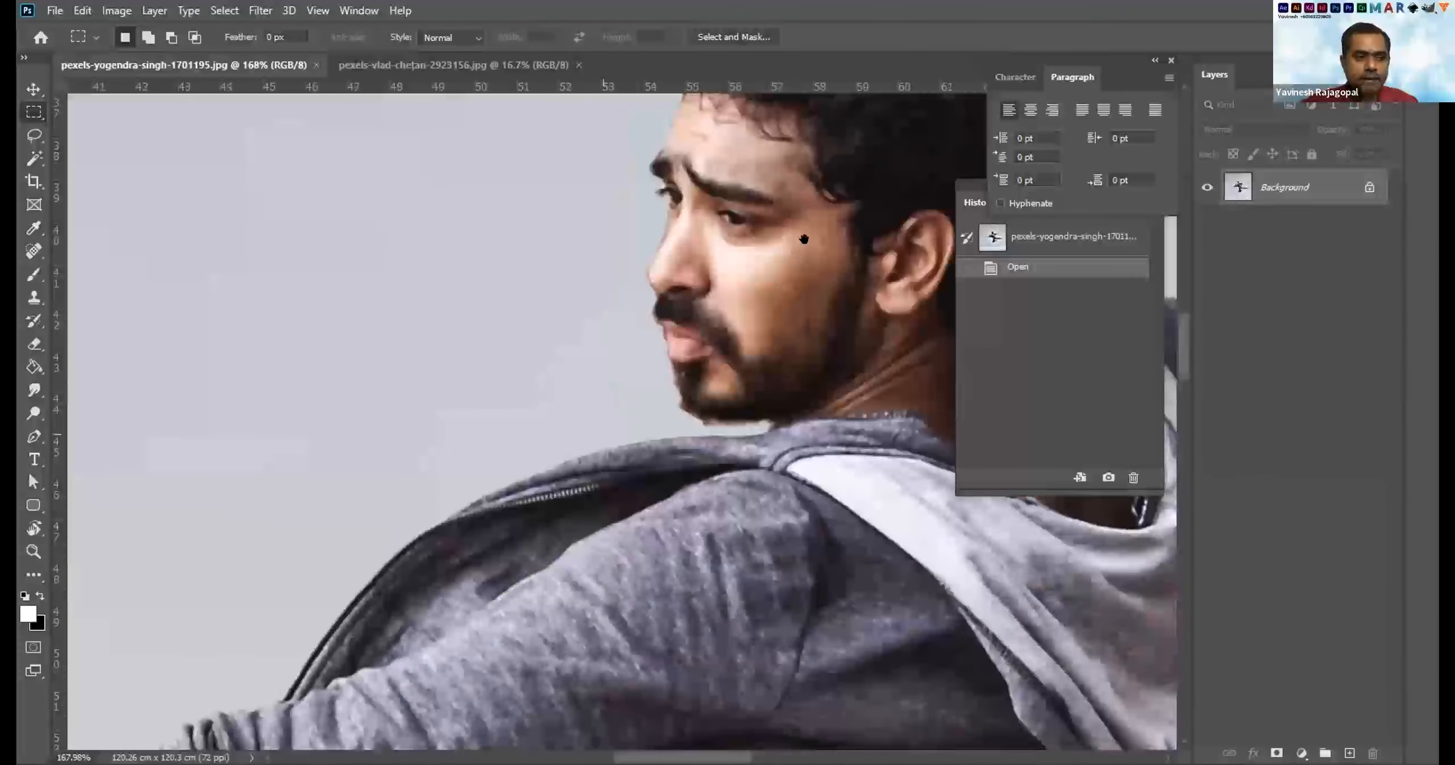
{"action": "left_click_drag", "start_coordinate": [453, 449], "coordinate": [796, 238]}
{"action": "left_click_drag", "start_coordinate": [467, 420], "coordinate": [688, 295]}
{"action": "left_click_drag", "start_coordinate": [349, 421], "coordinate": [582, 254]}
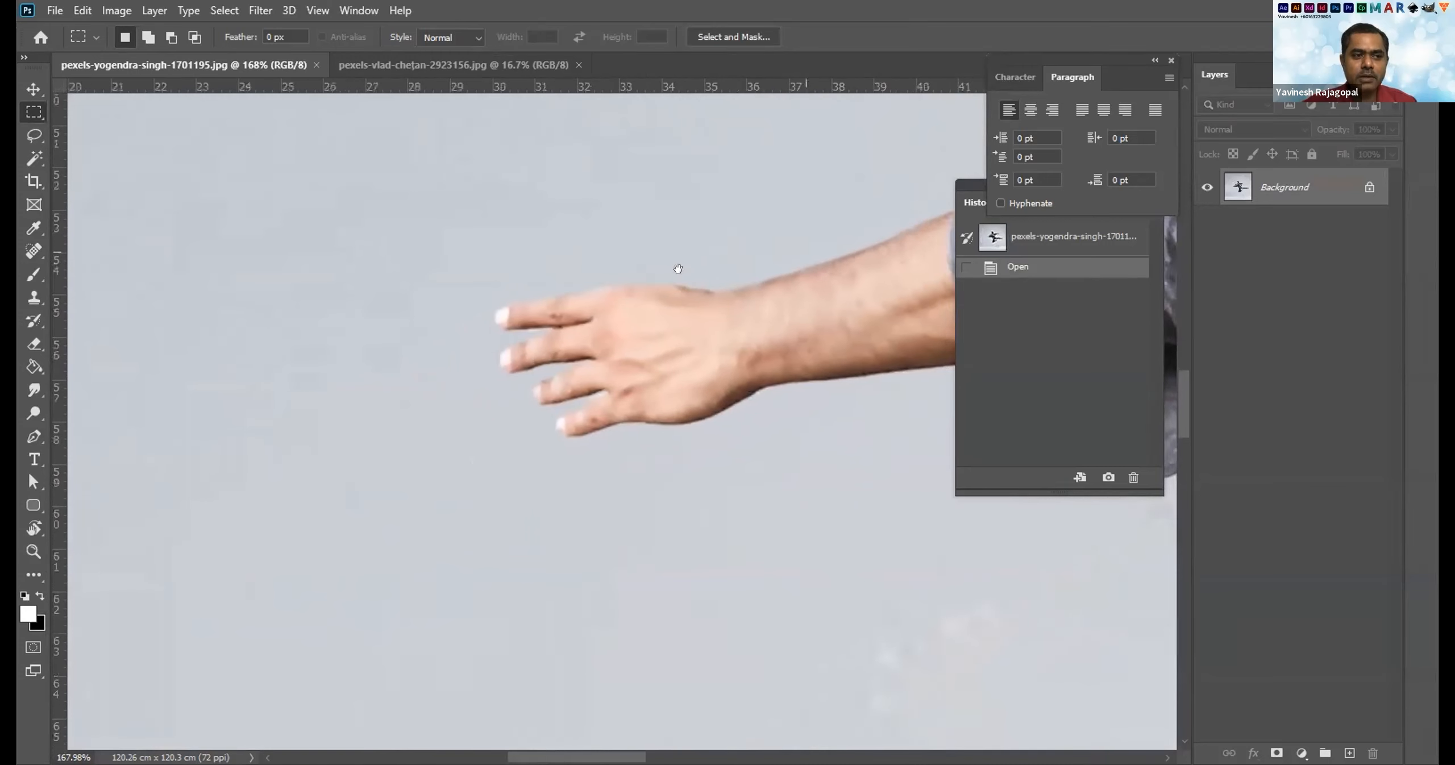
{"action": "left_click_drag", "start_coordinate": [748, 261], "coordinate": [503, 268]}
{"action": "left_click_drag", "start_coordinate": [938, 188], "coordinate": [591, 205]}
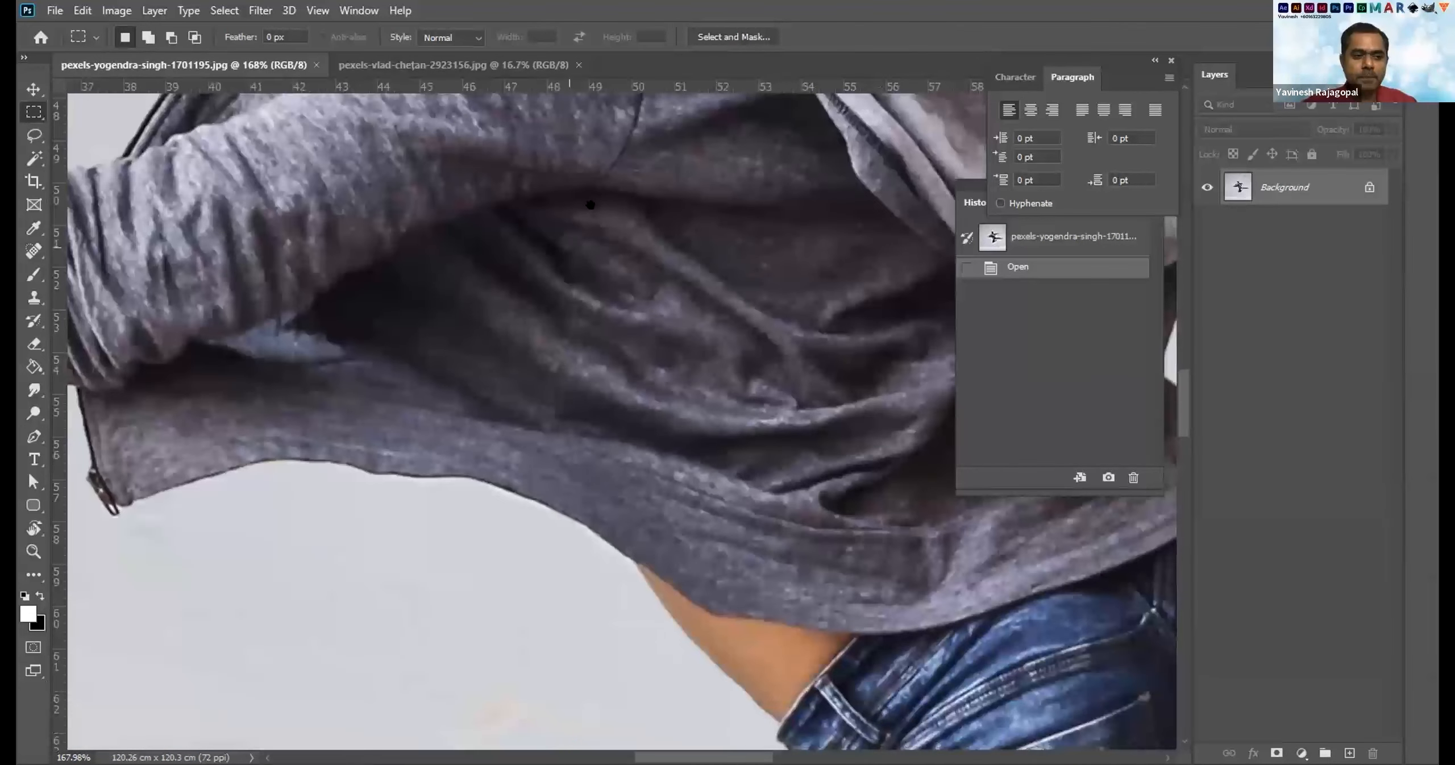
{"action": "left_click_drag", "start_coordinate": [624, 472], "coordinate": [607, 225]}
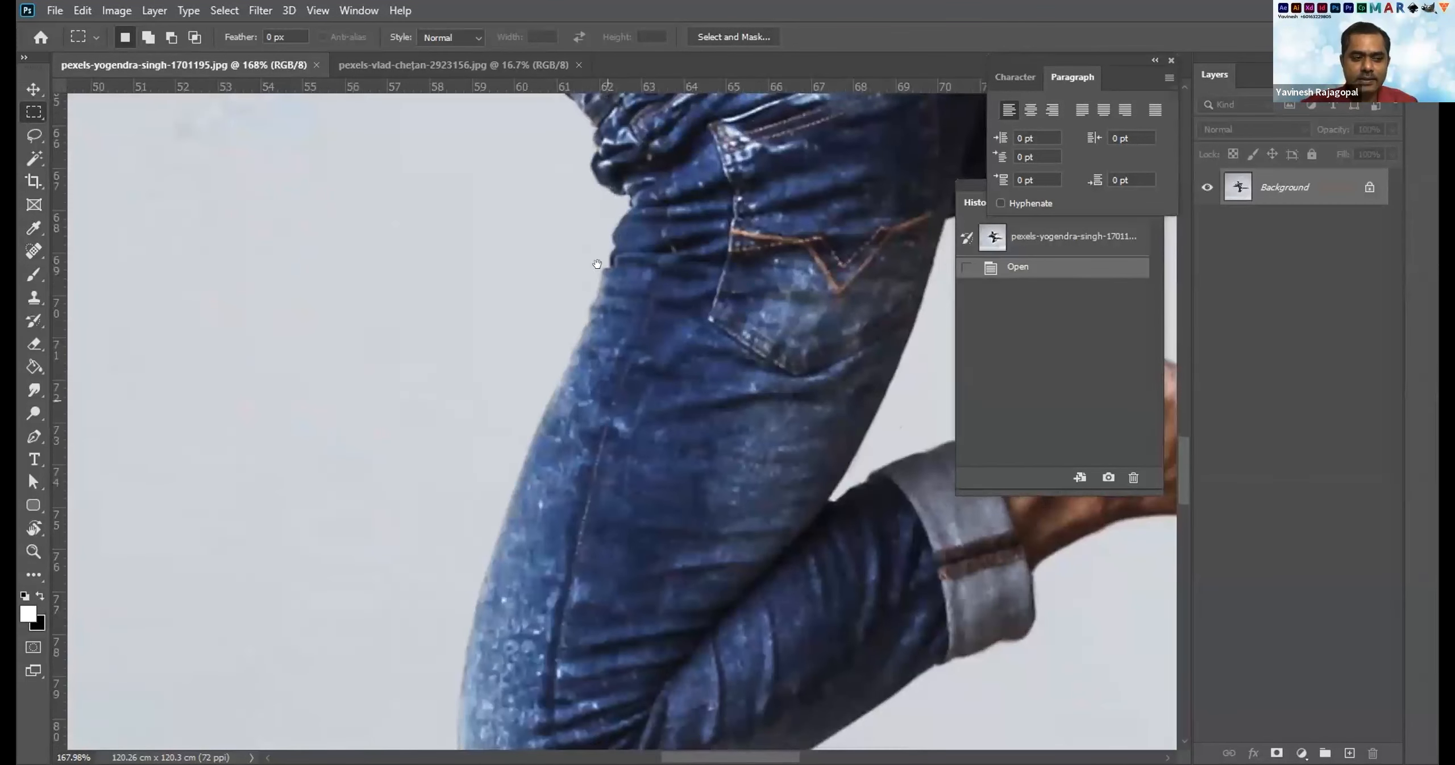
{"action": "left_click_drag", "start_coordinate": [597, 327], "coordinate": [612, 275]}
{"action": "left_click_drag", "start_coordinate": [666, 364], "coordinate": [495, 307]}
{"action": "left_click_drag", "start_coordinate": [796, 222], "coordinate": [562, 380]}
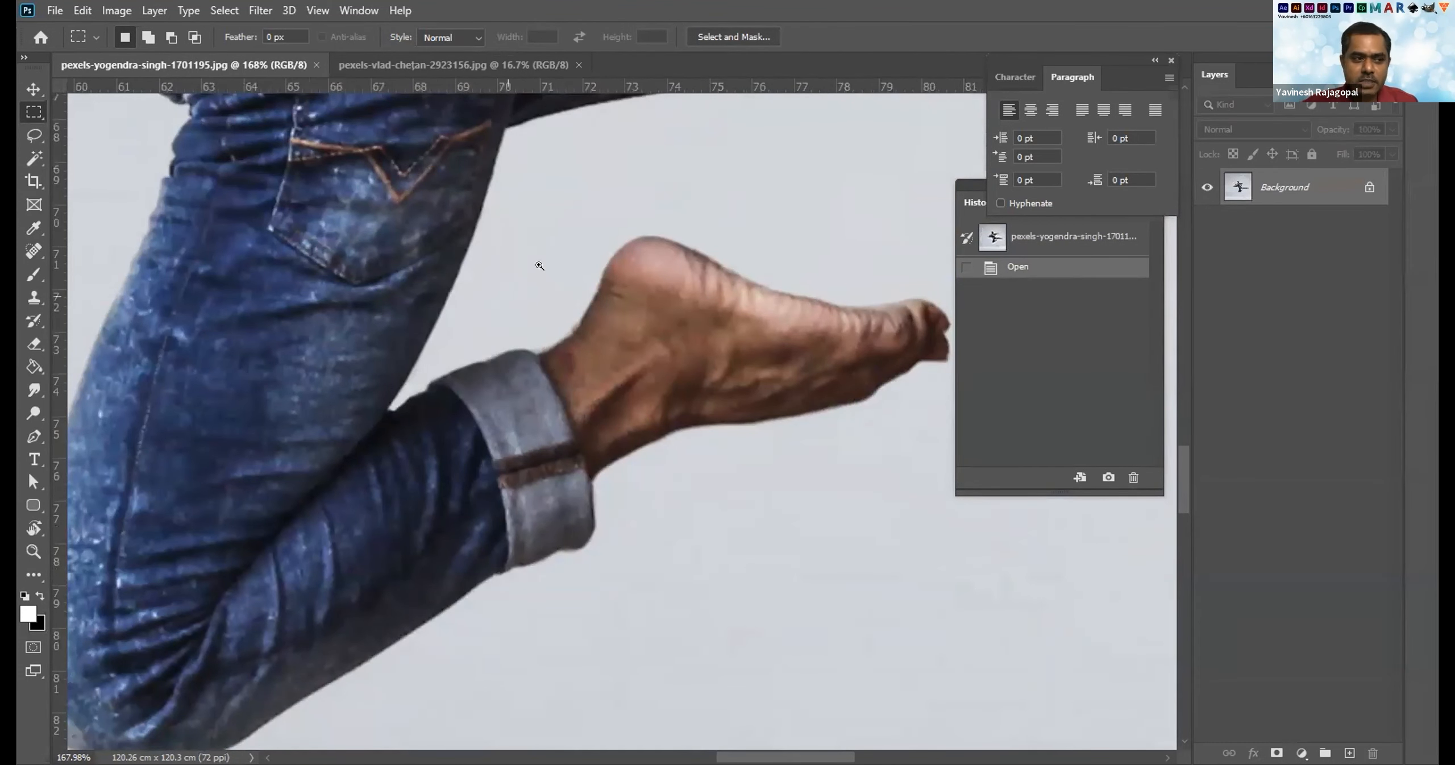
Review the figure at about 49%, then examine the front hand, forearm, sleeve and open jacket edge at 400%.
{"action": "left_click_drag", "start_coordinate": [596, 264], "coordinate": [469, 207]}
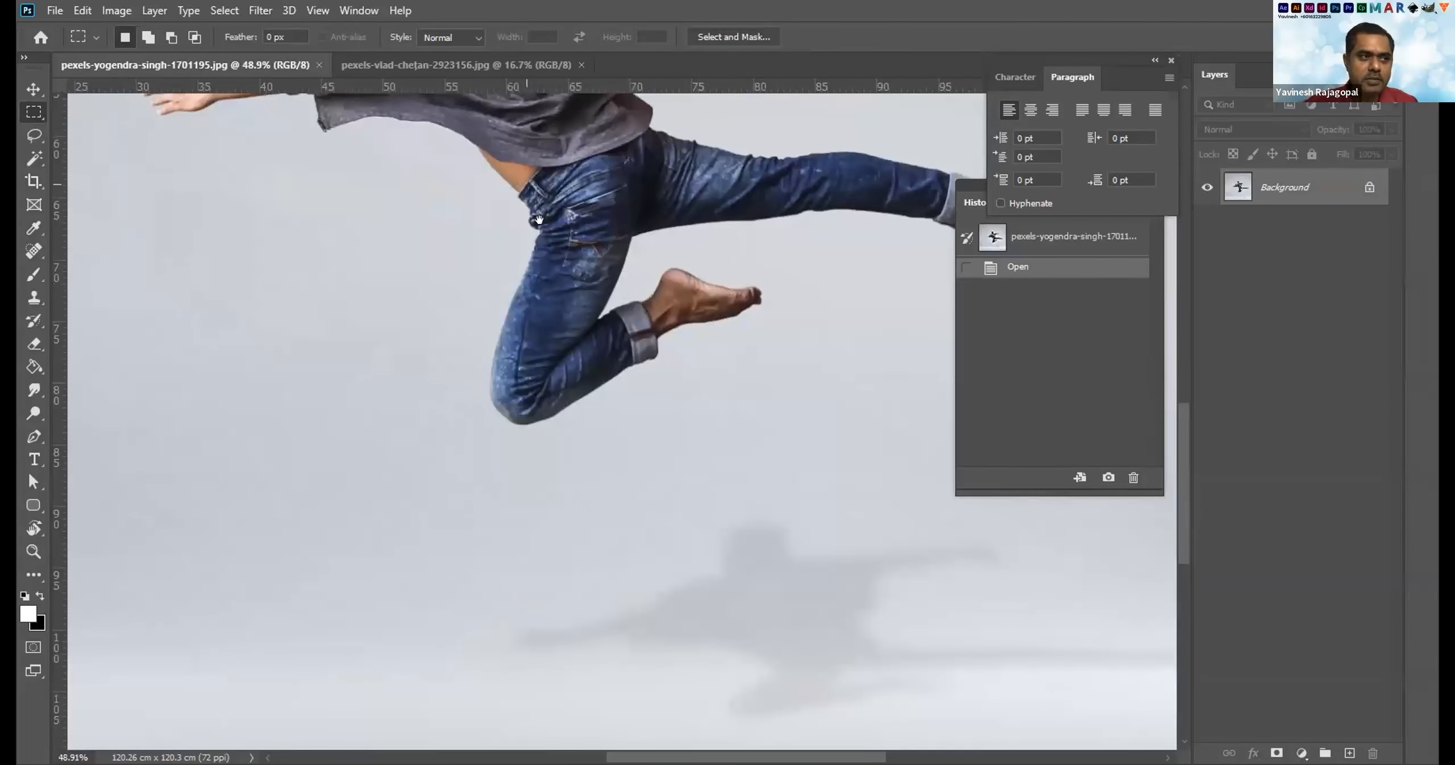
{"action": "left_click_drag", "start_coordinate": [523, 189], "coordinate": [647, 446]}
{"action": "left_click_drag", "start_coordinate": [318, 285], "coordinate": [342, 530]}
{"action": "left_click_drag", "start_coordinate": [347, 663], "coordinate": [422, 520]}
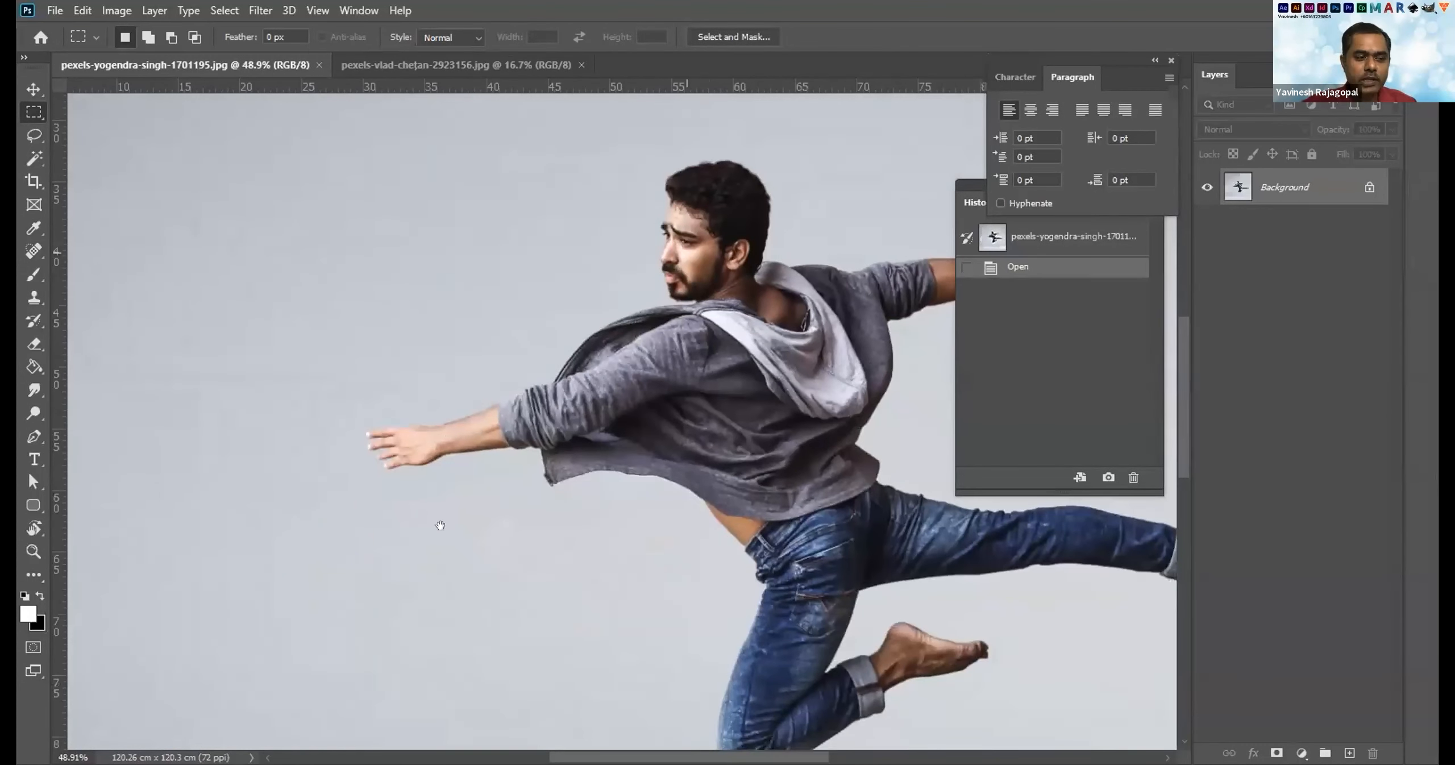
{"action": "left_click_drag", "start_coordinate": [398, 438], "coordinate": [427, 381]}
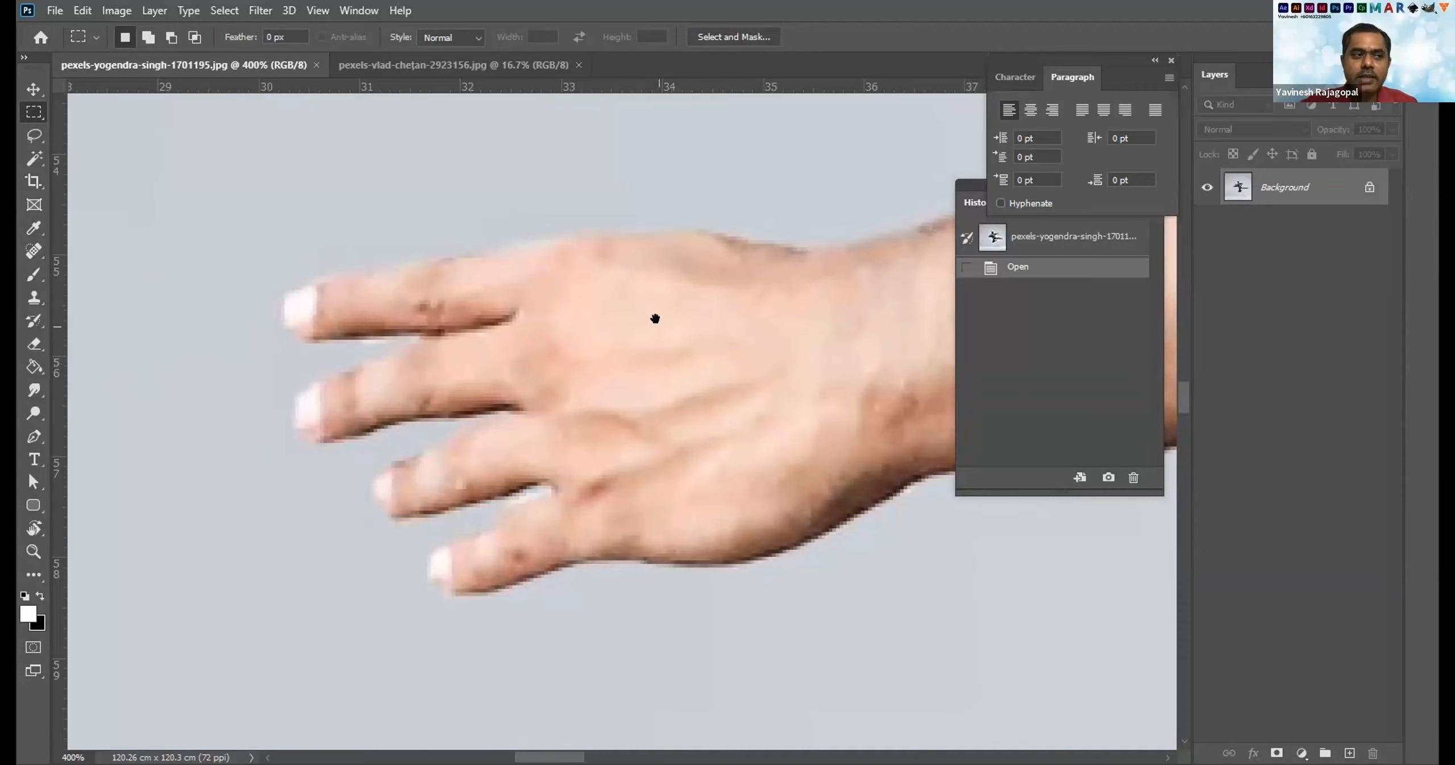
{"action": "left_click_drag", "start_coordinate": [747, 292], "coordinate": [508, 442]}
{"action": "left_click_drag", "start_coordinate": [854, 251], "coordinate": [455, 422]}
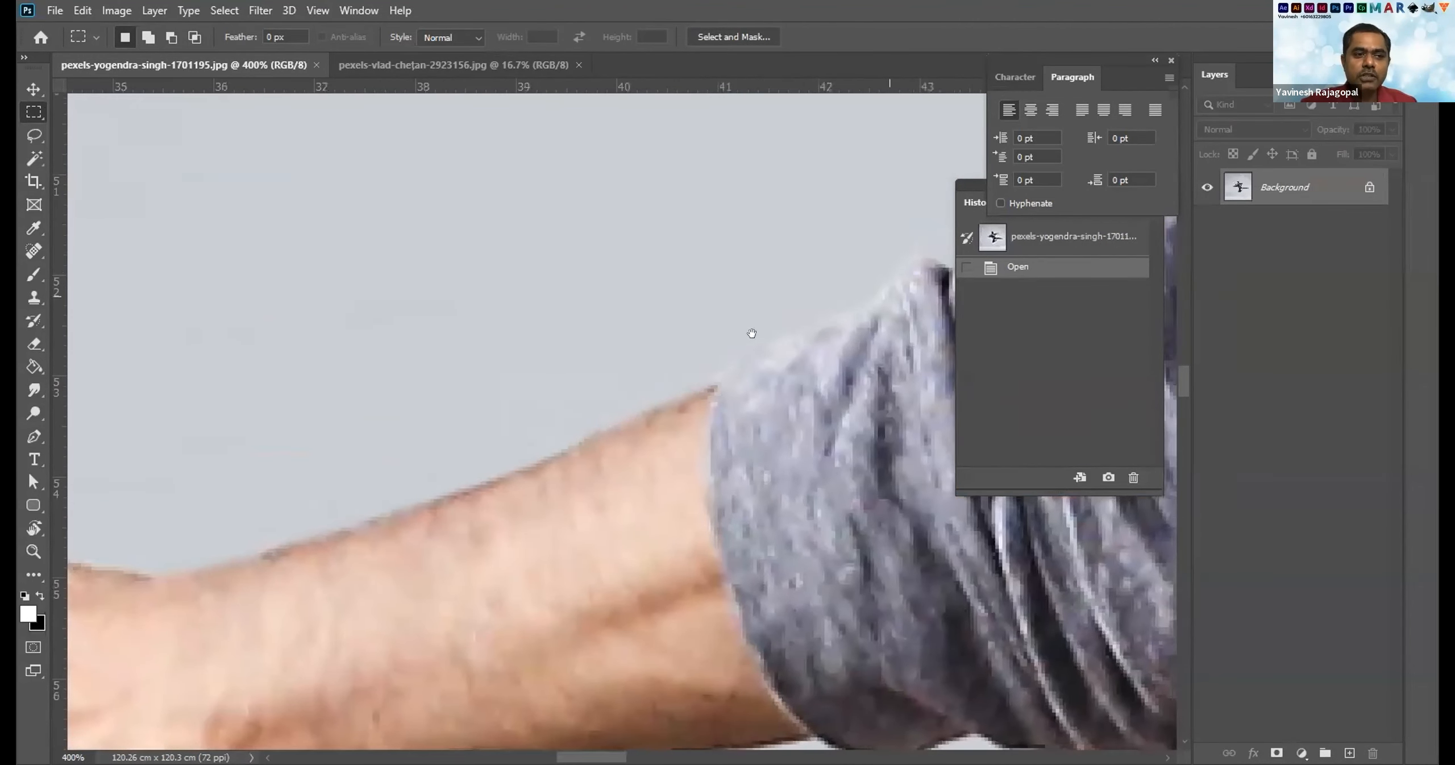
{"action": "left_click_drag", "start_coordinate": [792, 321], "coordinate": [413, 464]}
{"action": "left_click_drag", "start_coordinate": [734, 382], "coordinate": [456, 521]}
{"action": "left_click_drag", "start_coordinate": [798, 250], "coordinate": [452, 515]}
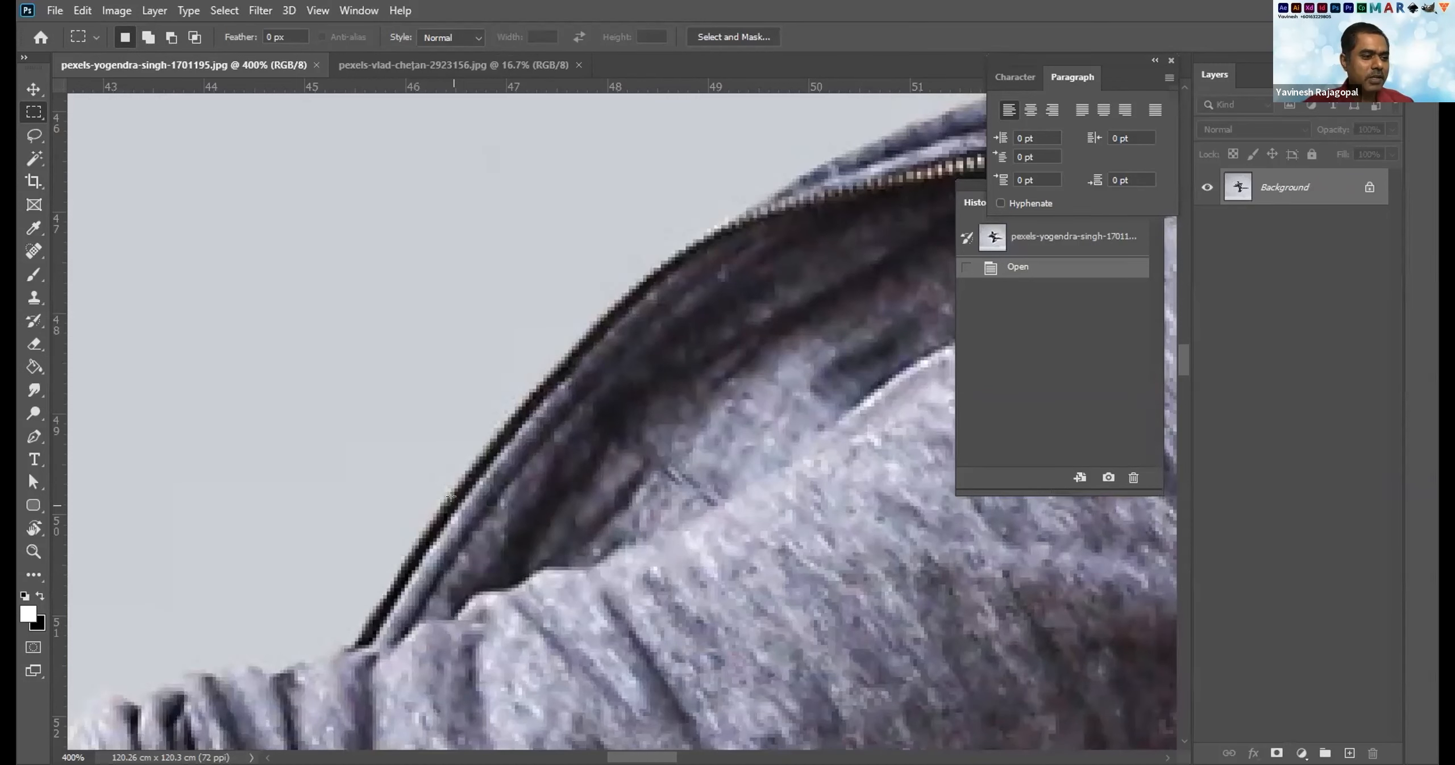
Examine the whole jumping figure against the backdrop at about 33% magnification.
{"action": "left_click_drag", "start_coordinate": [448, 496], "coordinate": [451, 499]}
{"action": "left_click", "coordinate": [448, 496]}
{"action": "left_click", "coordinate": [449, 496], "text": "alt"}
{"action": "left_click", "coordinate": [469, 490], "text": "alt"}
{"action": "left_click", "coordinate": [469, 491], "text": "alt"}
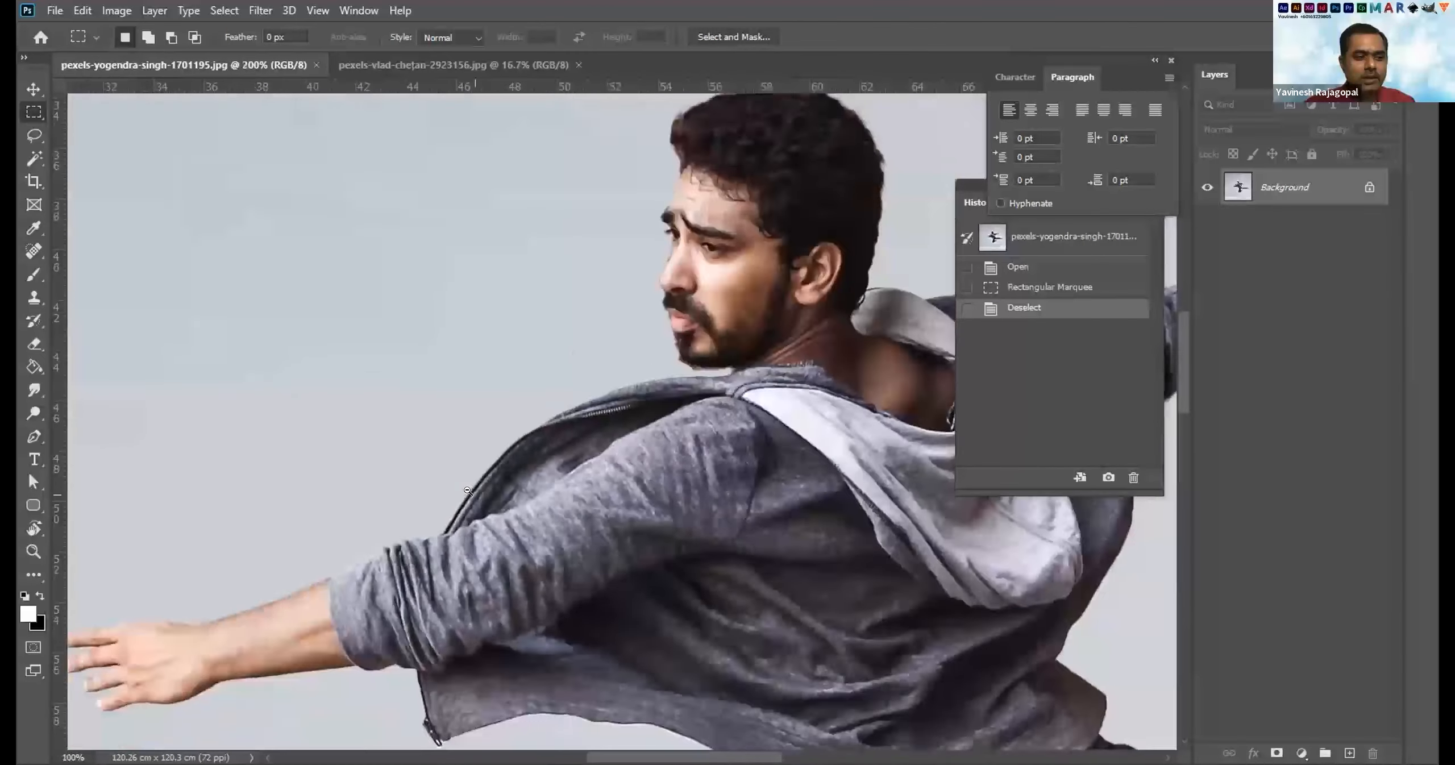
{"action": "left_click", "coordinate": [470, 491], "text": "alt"}
{"action": "left_click", "coordinate": [469, 492], "text": "alt"}
{"action": "left_click_drag", "start_coordinate": [617, 543], "coordinate": [520, 393]}
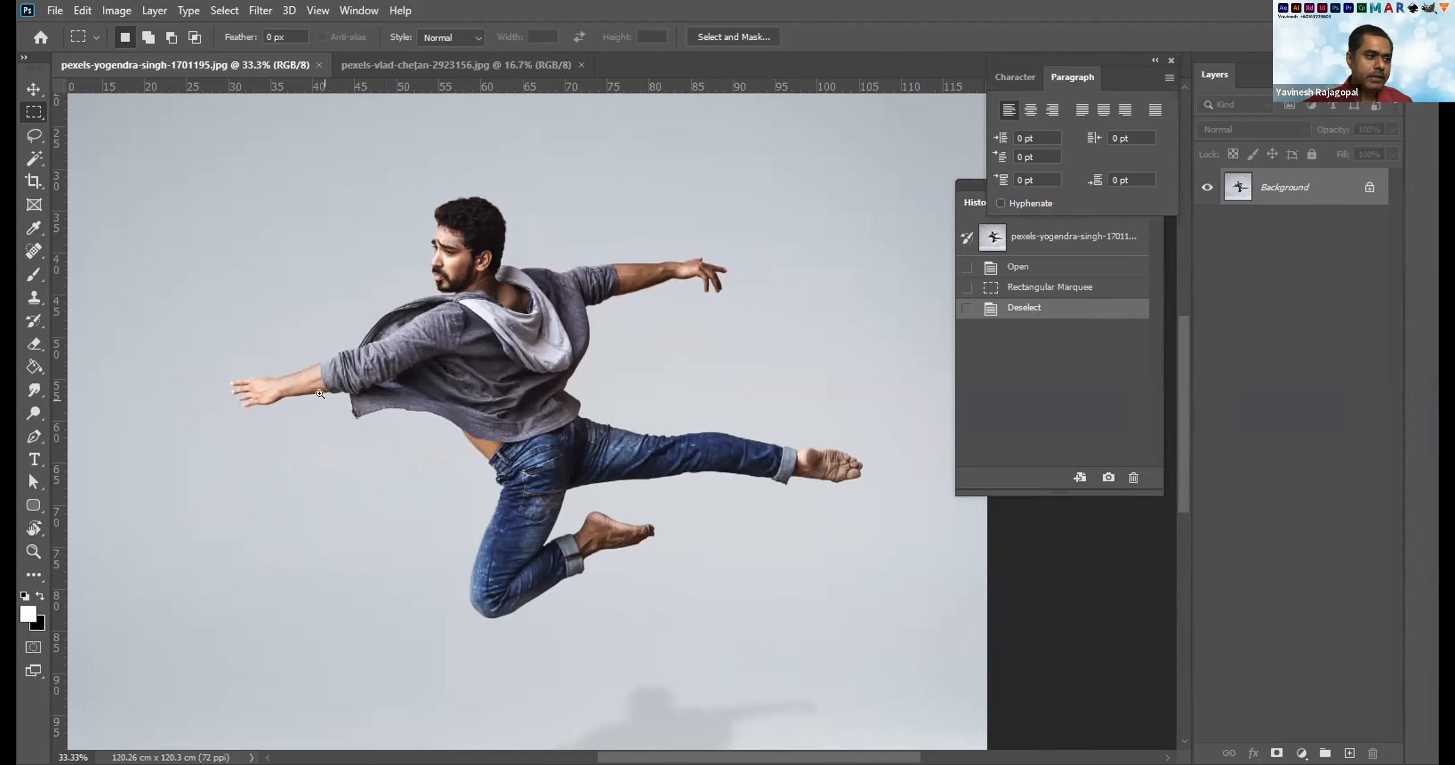
{"action": "left_click_drag", "start_coordinate": [209, 379], "coordinate": [237, 322]}
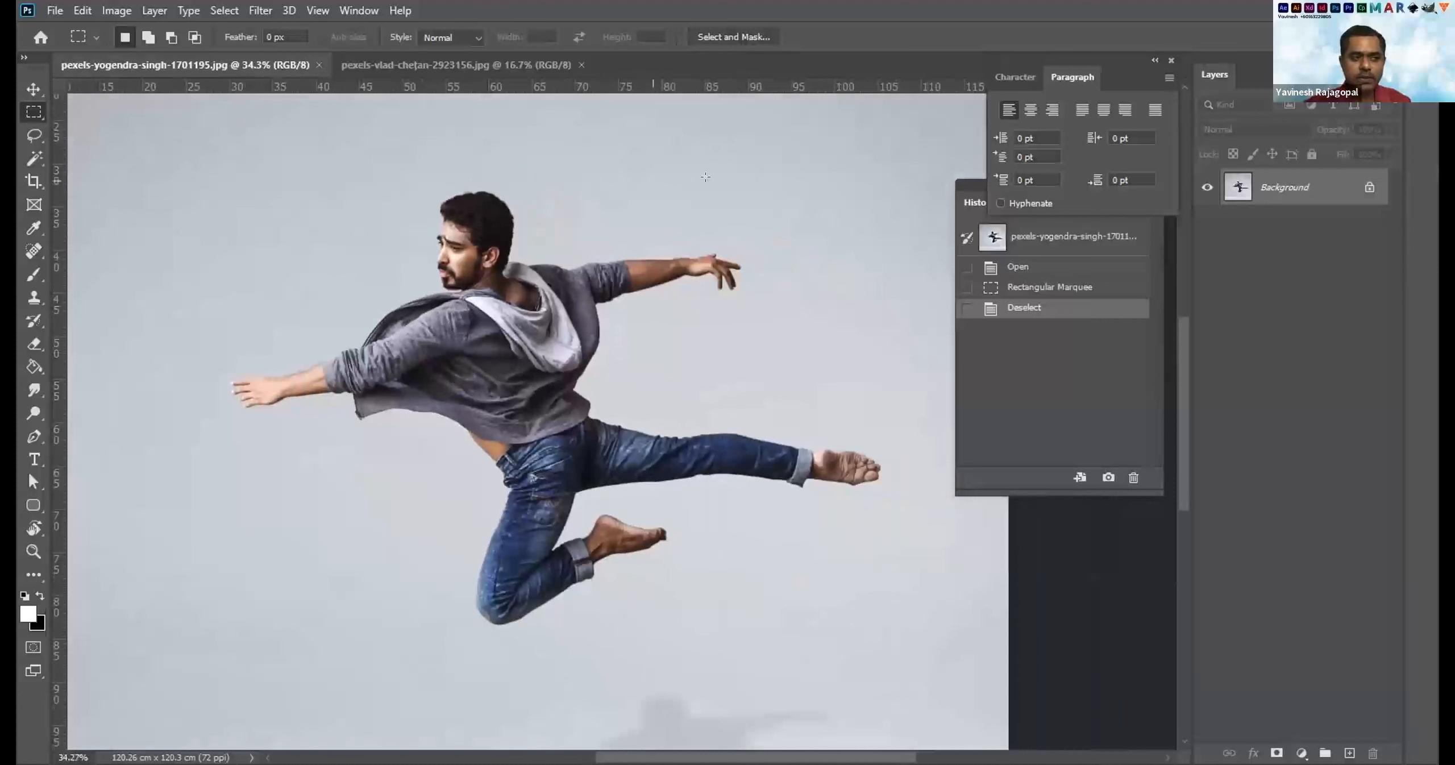
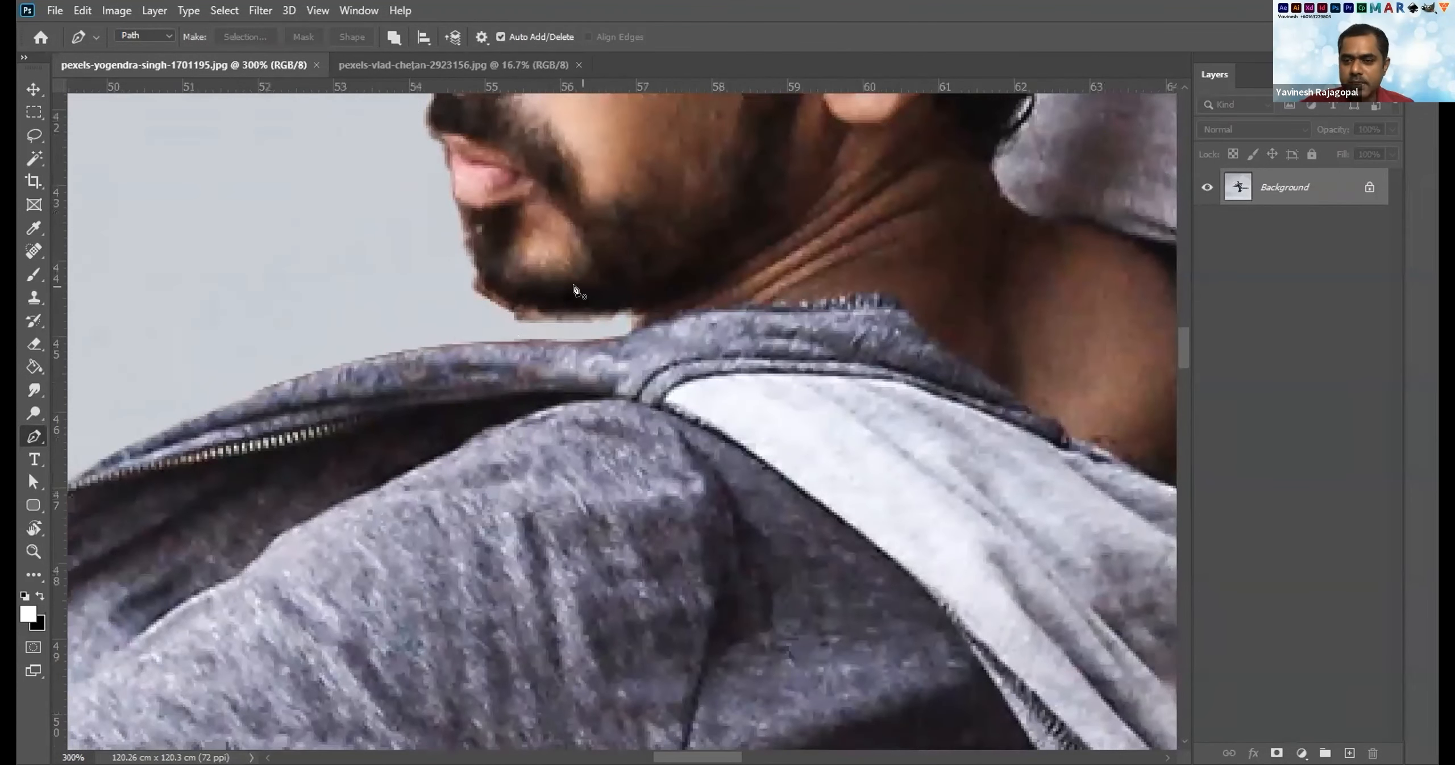
Start a Pen path where the jacket collar meets the jaw and trace it under the chin and up past the lips.
{"action": "left_click", "coordinate": [626, 329]}
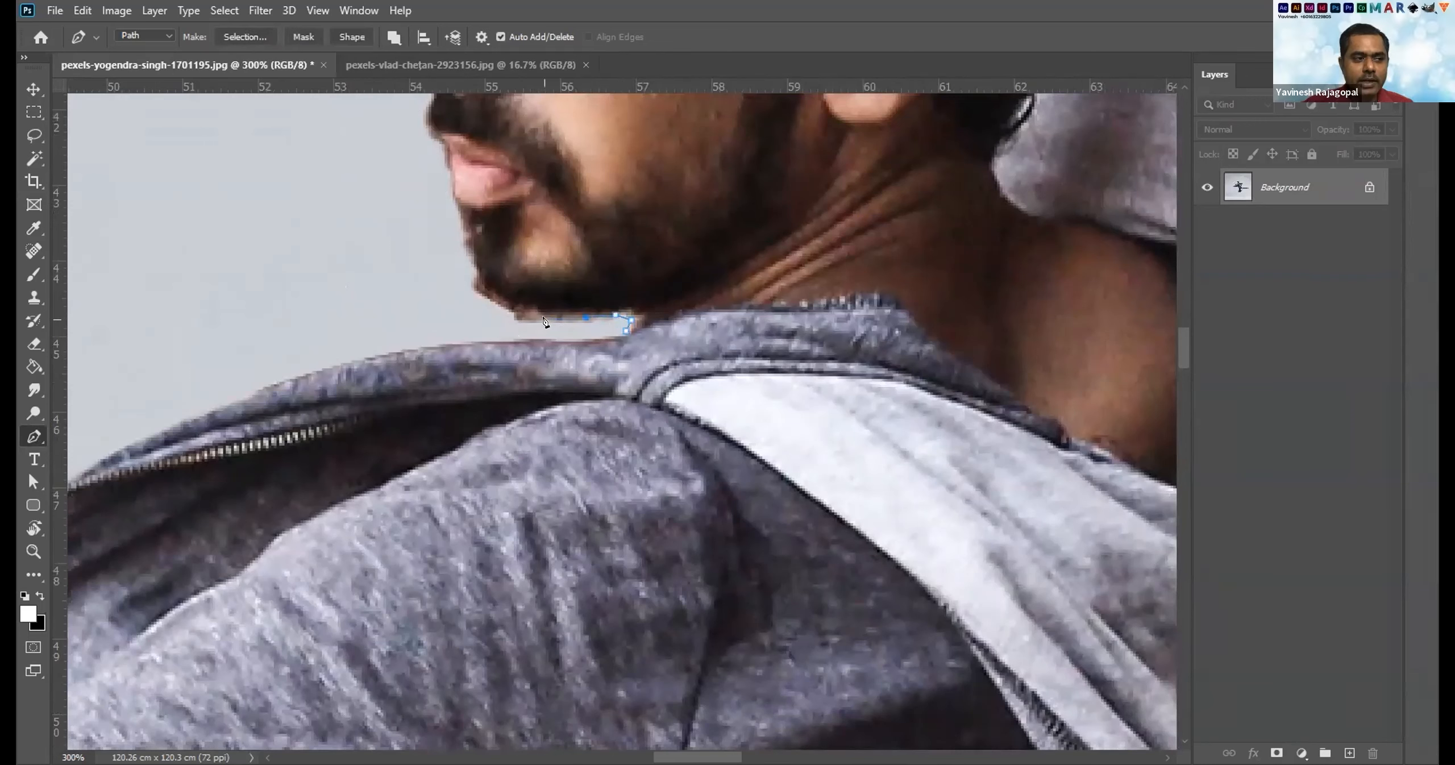
{"action": "left_click", "coordinate": [516, 317]}
{"action": "left_click", "coordinate": [506, 310]}
{"action": "left_click", "coordinate": [479, 294]}
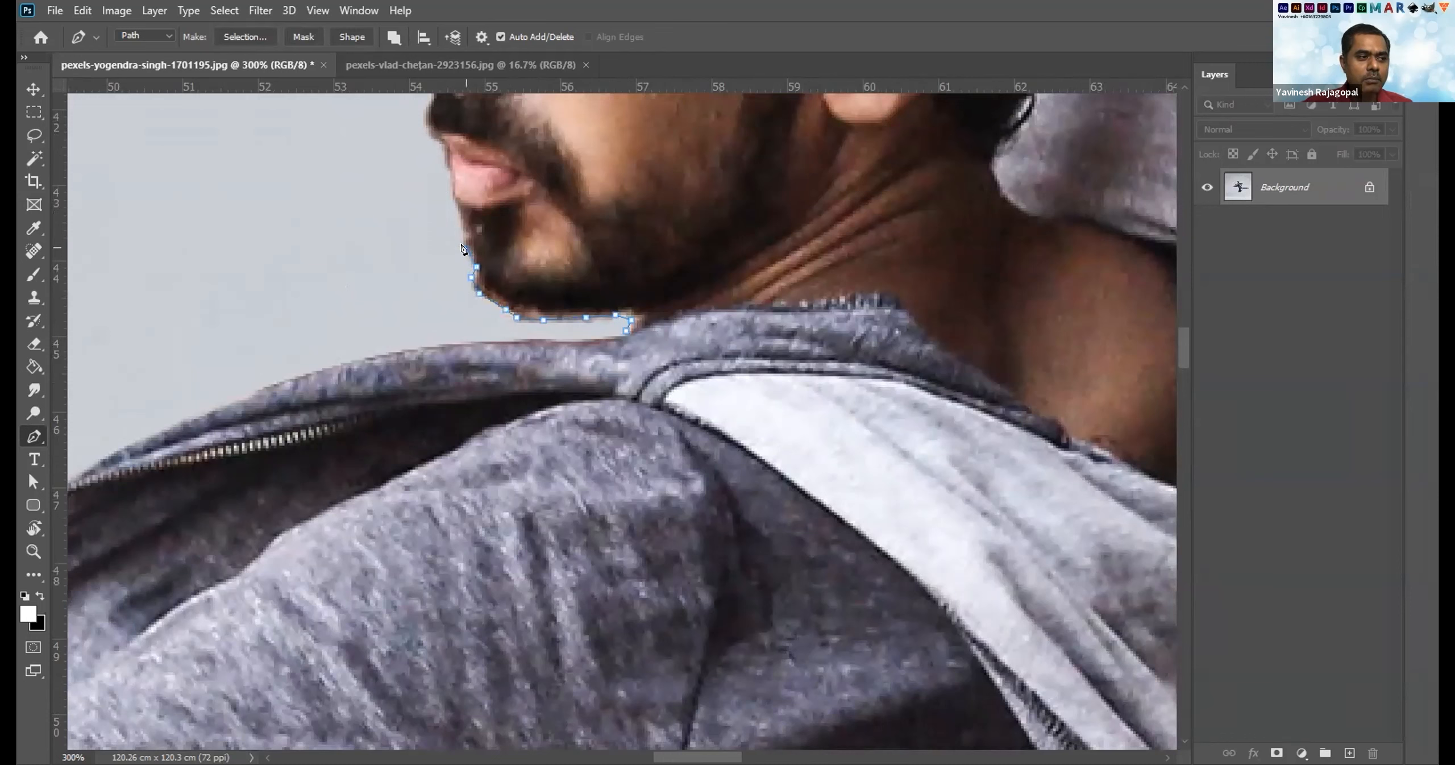
{"action": "left_click", "coordinate": [458, 216]}
{"action": "left_click", "coordinate": [453, 194]}
{"action": "left_click", "coordinate": [450, 176]}
{"action": "left_click", "coordinate": [444, 157]}
{"action": "left_click", "coordinate": [434, 141]}
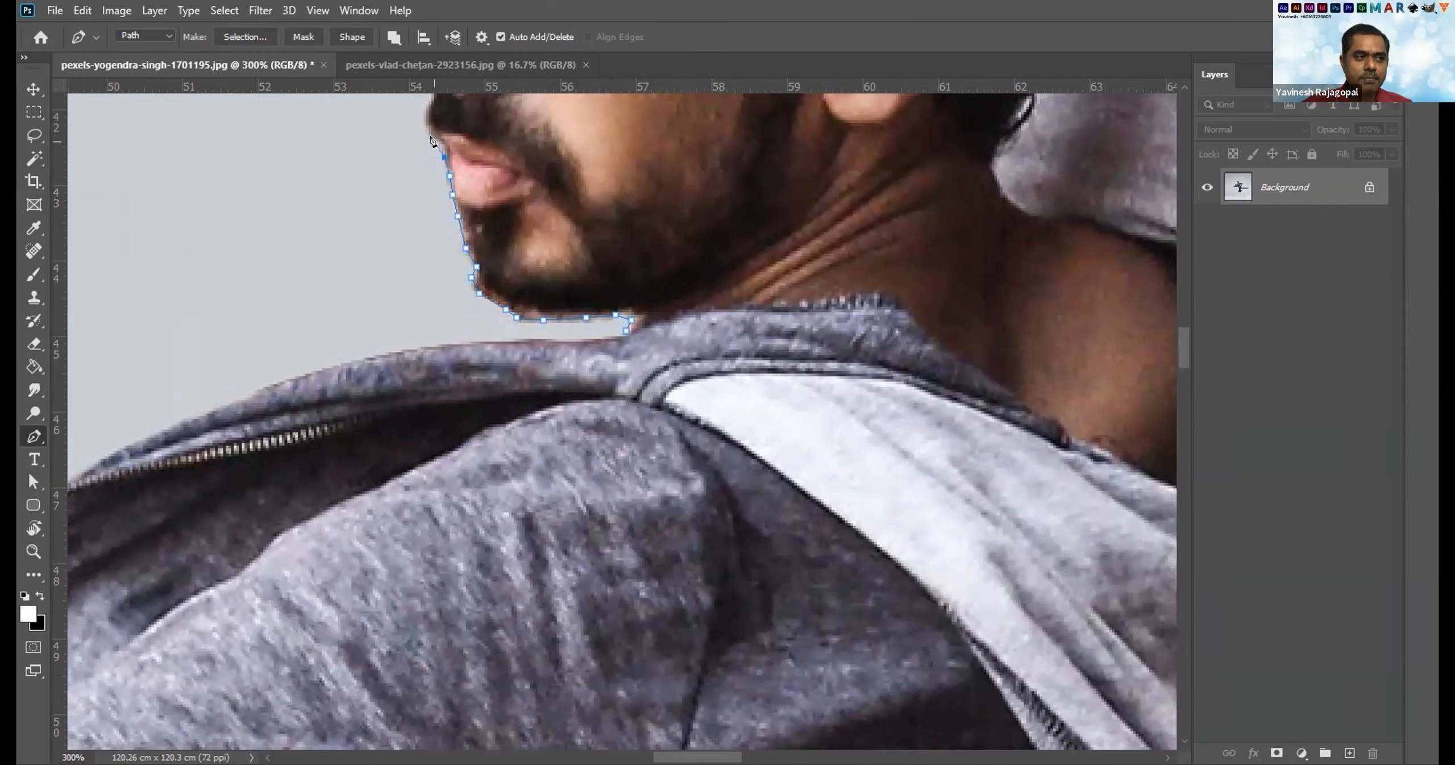
Continue the path up the face profile, around the moustache and nose tip to the nose bridge.
{"action": "left_click_drag", "start_coordinate": [703, 269], "coordinate": [688, 465]}
{"action": "left_click_drag", "start_coordinate": [654, 250], "coordinate": [689, 411]}
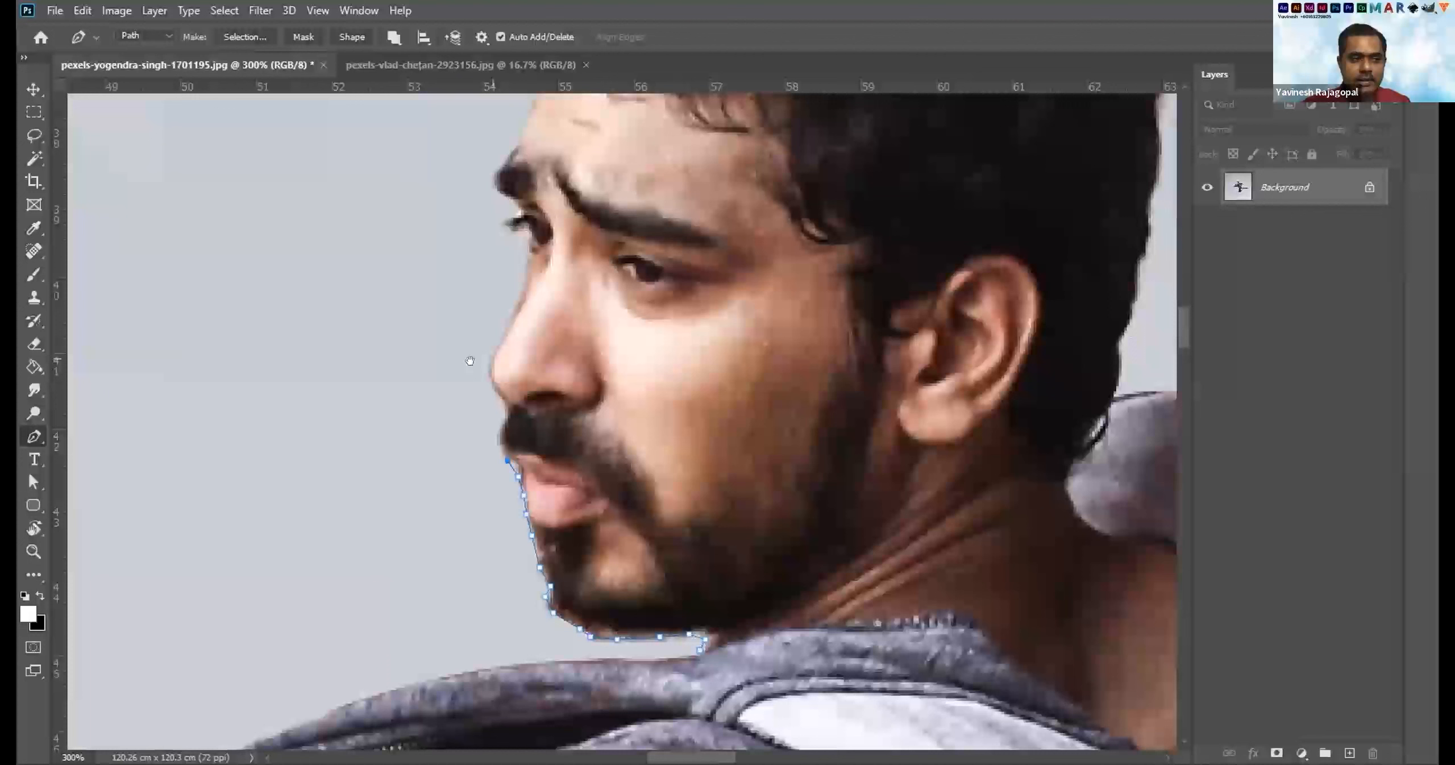
{"action": "left_click", "coordinate": [494, 441]}
{"action": "left_click", "coordinate": [499, 423]}
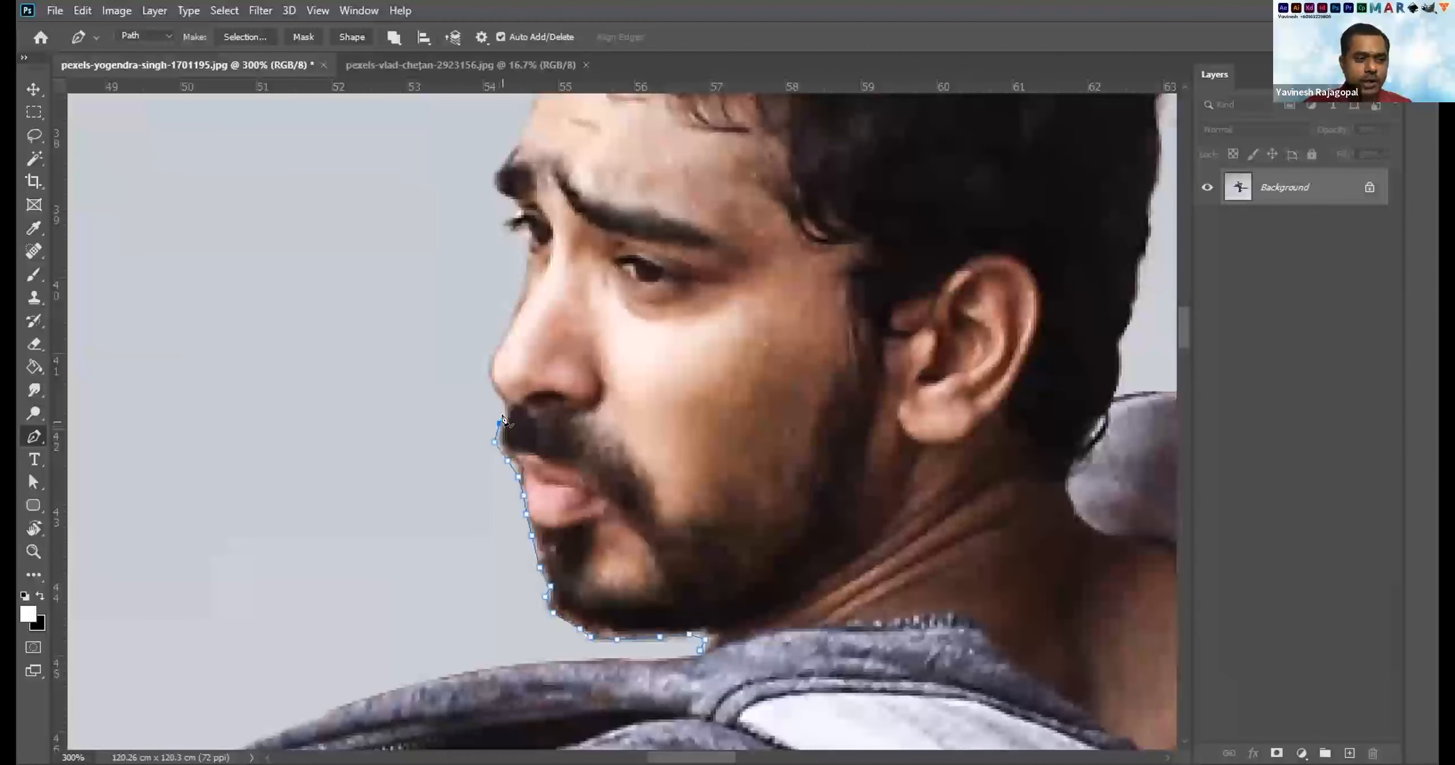
{"action": "left_click", "coordinate": [500, 396]}
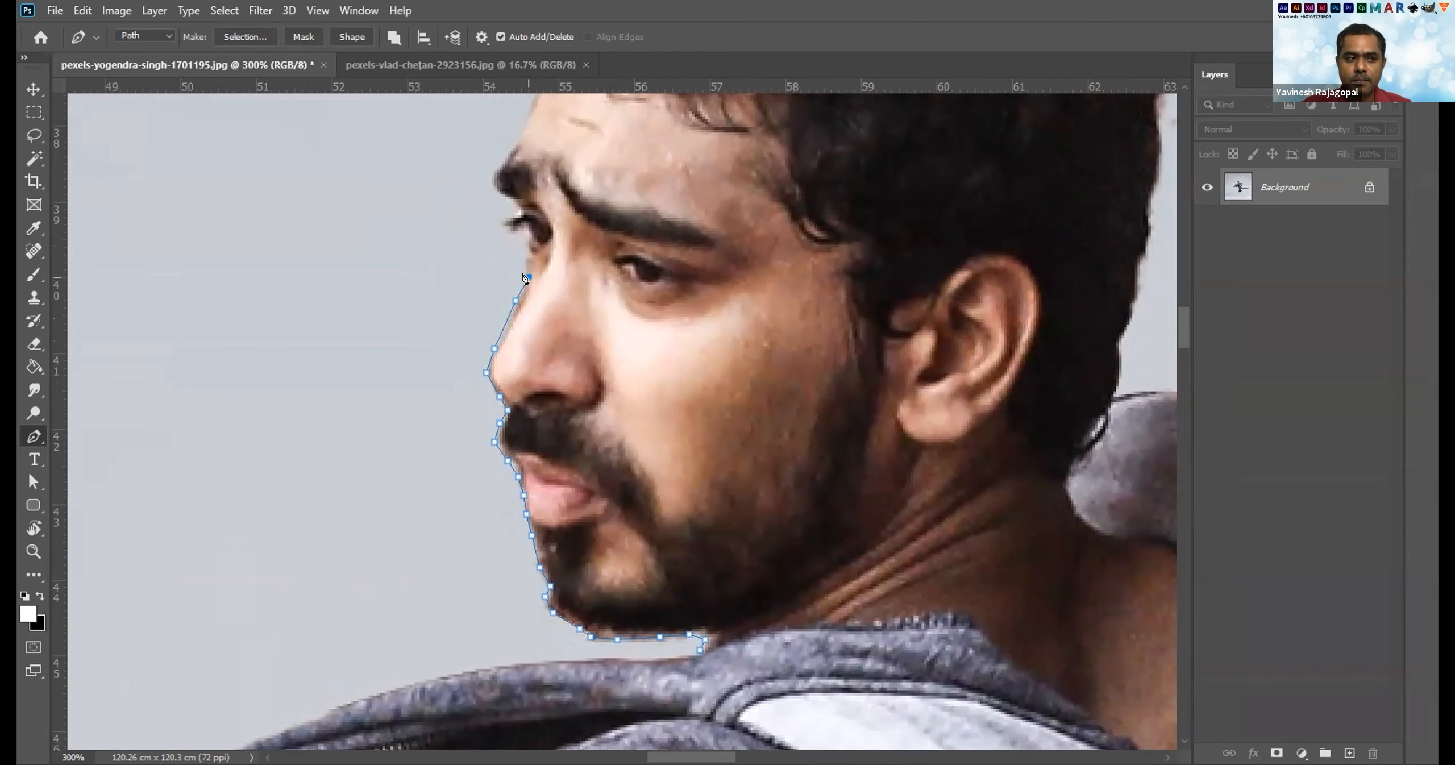
Undo the stray point inside the face and the last two path points on the nose bridge.
{"action": "left_click", "coordinate": [555, 220], "text": "ctrl"}
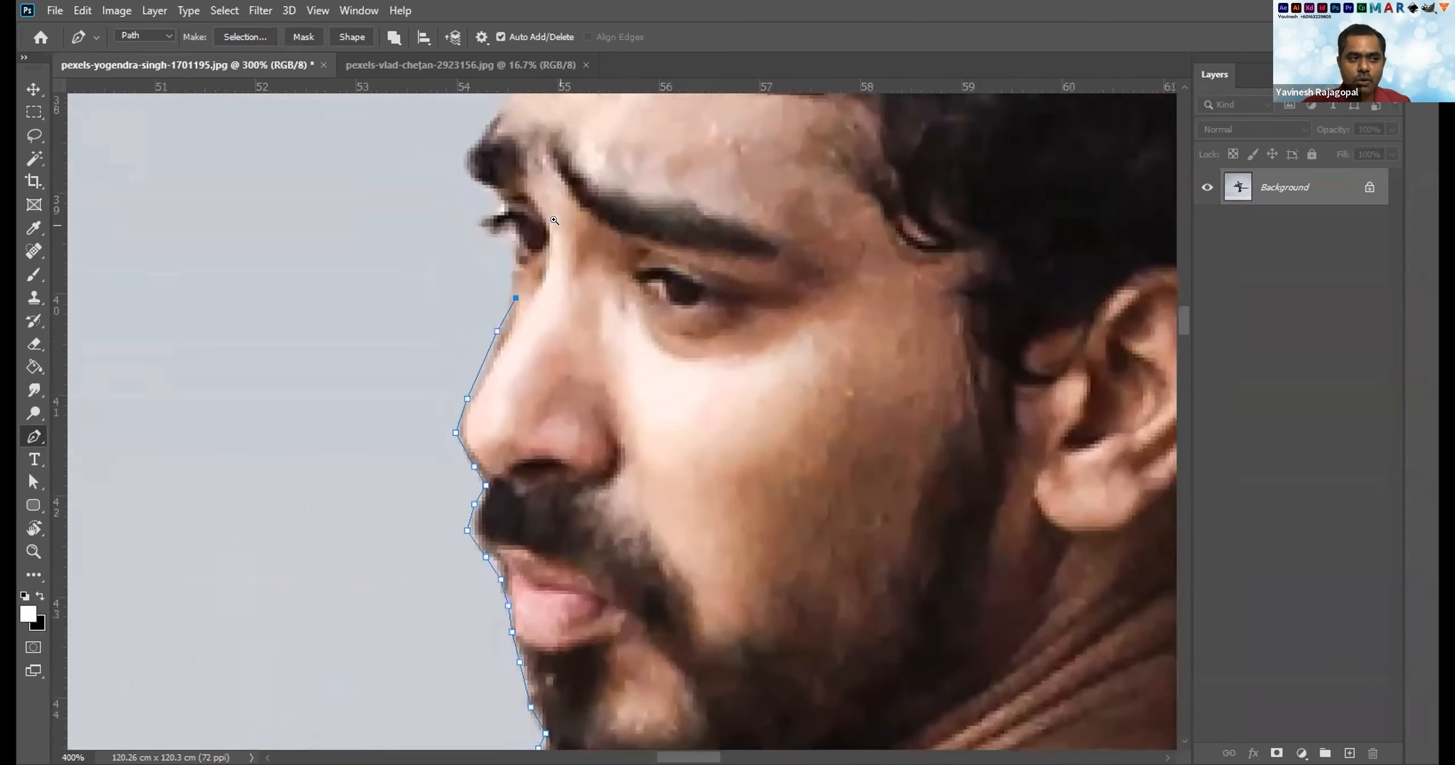
{"action": "left_click", "coordinate": [555, 220], "text": "ctrl"}
{"action": "left_click_drag", "start_coordinate": [625, 222], "coordinate": [624, 335]}
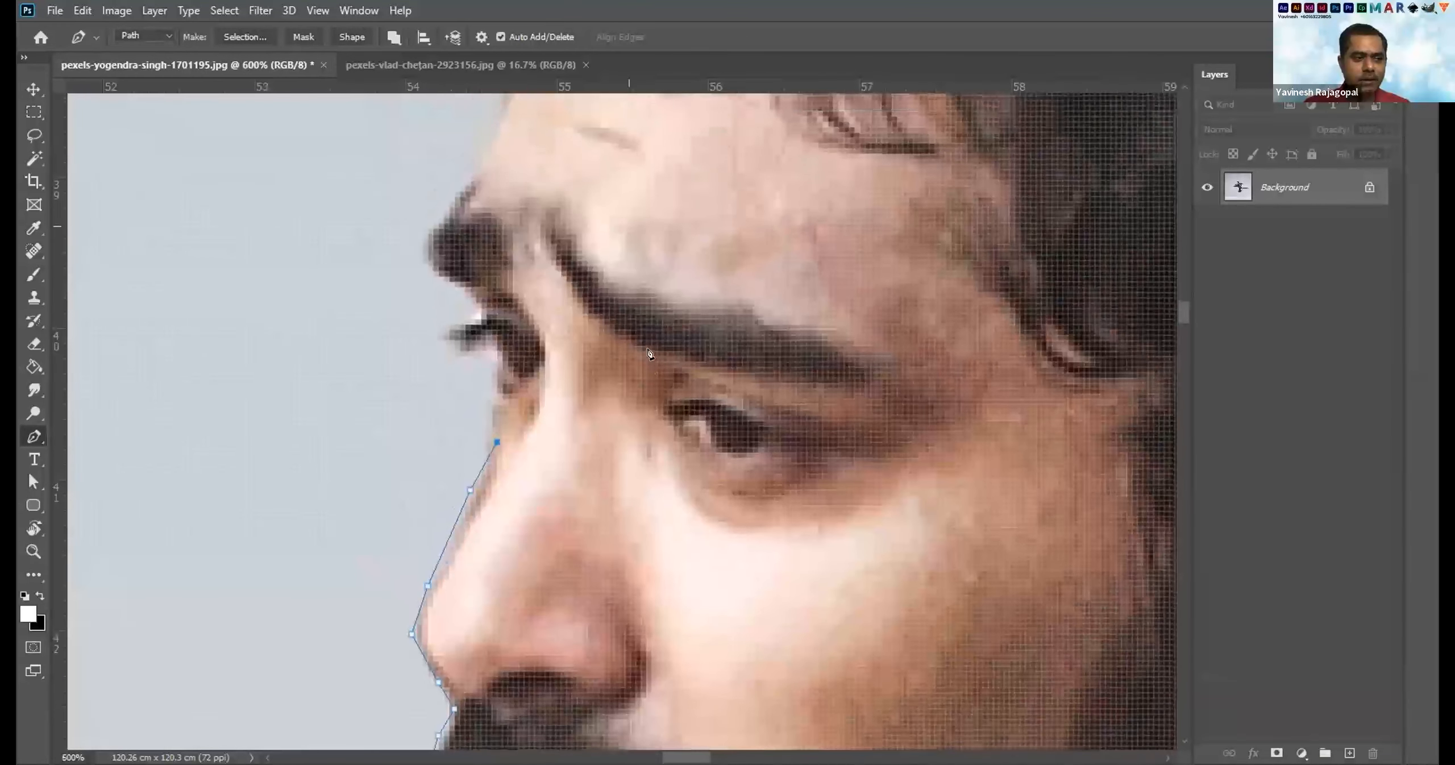
{"action": "left_click_drag", "start_coordinate": [673, 352], "coordinate": [705, 334]}
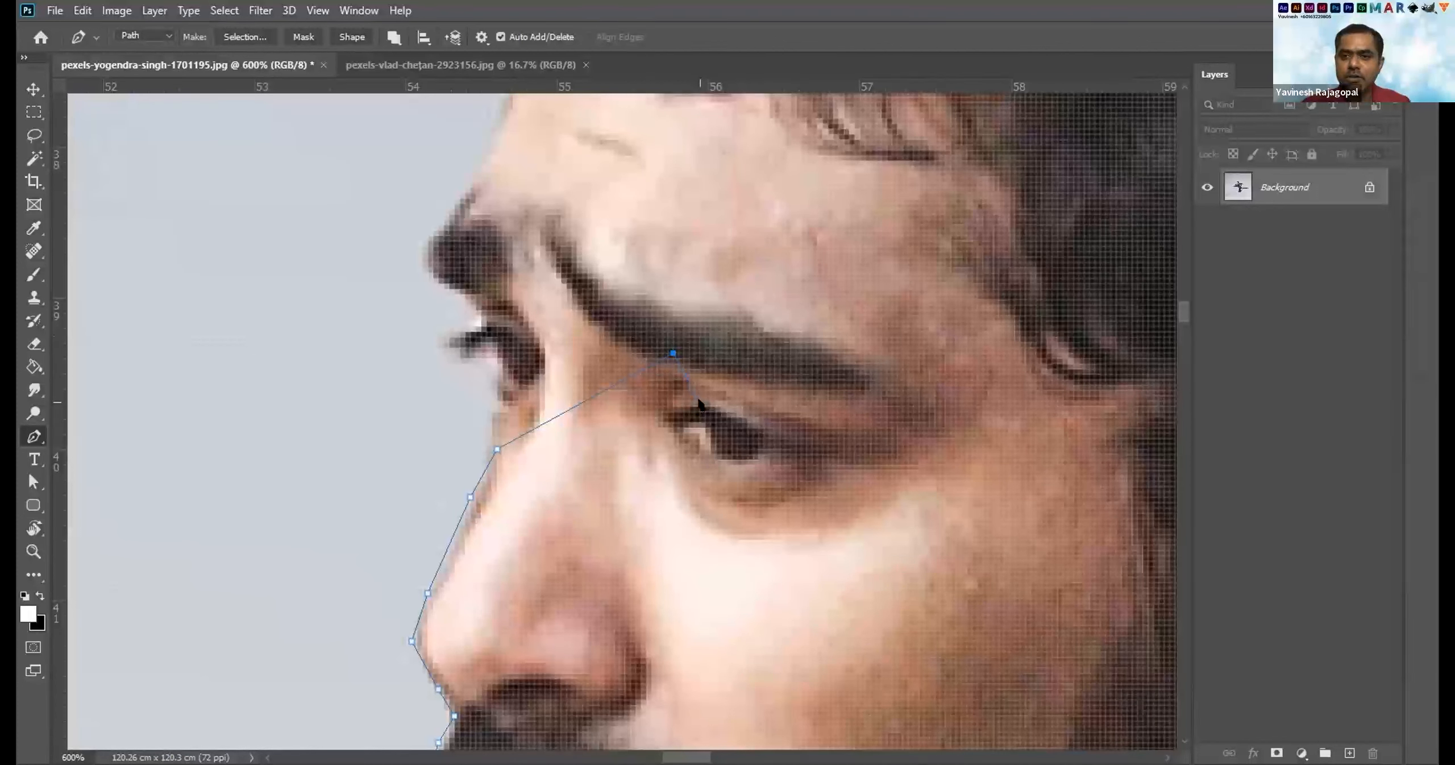
{"action": "key", "text": "ctrl+z"}
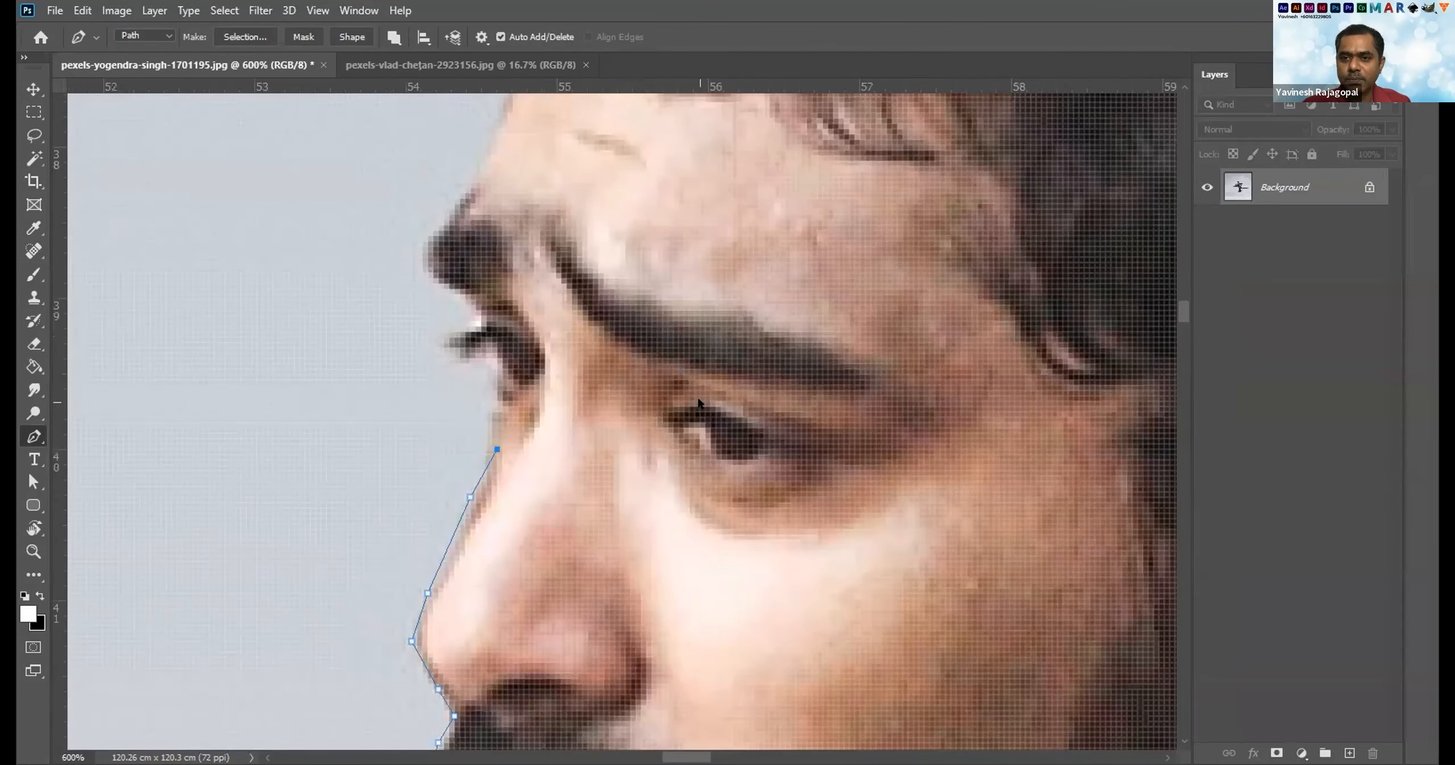
{"action": "key", "text": "ctrl+z"}
{"action": "key", "text": "ctrl+z"}
Retrace the nose bridge with closer points at 600% and carry the path around the protruding eyelashes.
{"action": "left_click", "coordinate": [465, 518]}
{"action": "left_click", "coordinate": [482, 476]}
{"action": "left_click", "coordinate": [492, 422]}
{"action": "left_click", "coordinate": [492, 395]}
{"action": "left_click", "coordinate": [491, 368]}
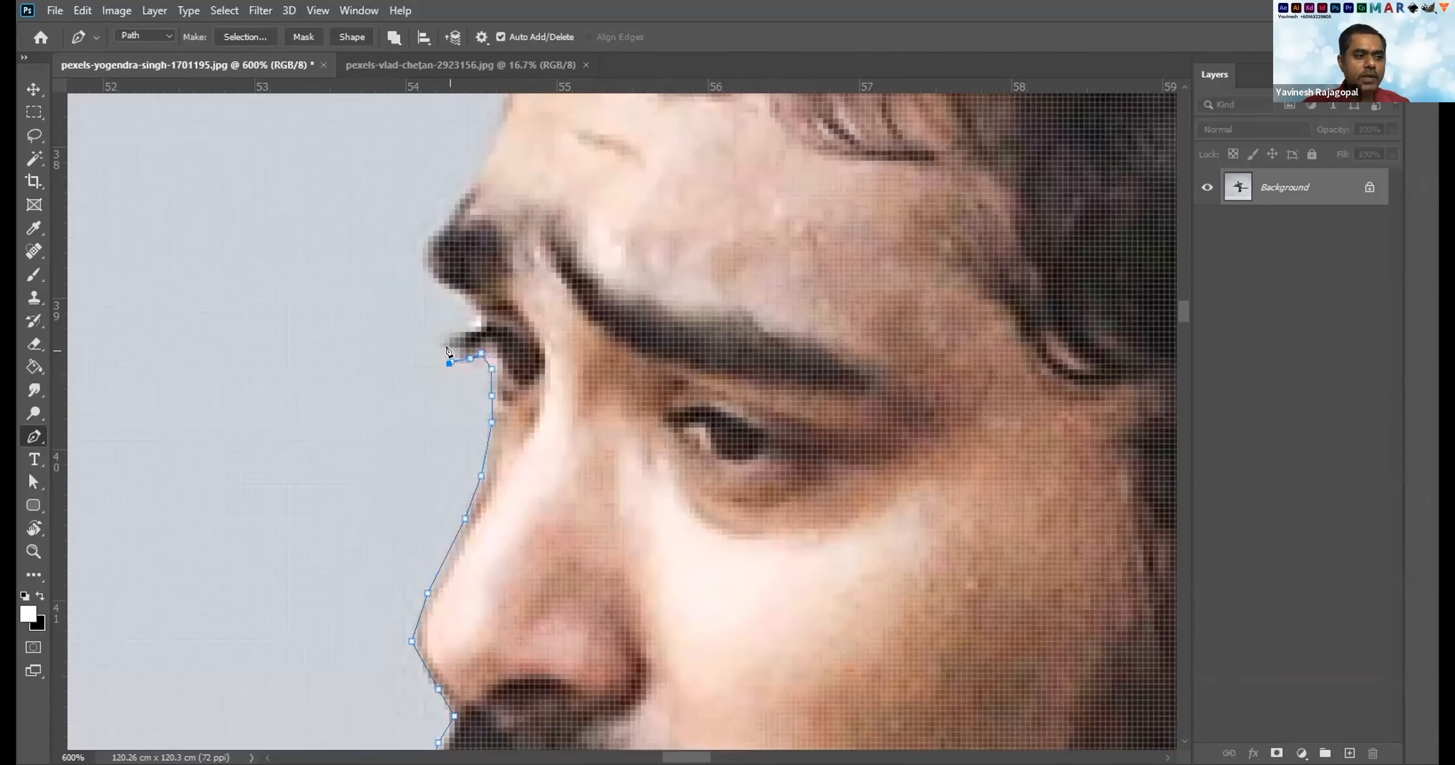
{"action": "left_click", "coordinate": [428, 343]}
{"action": "left_click", "coordinate": [454, 331]}
{"action": "left_click", "coordinate": [476, 322]}
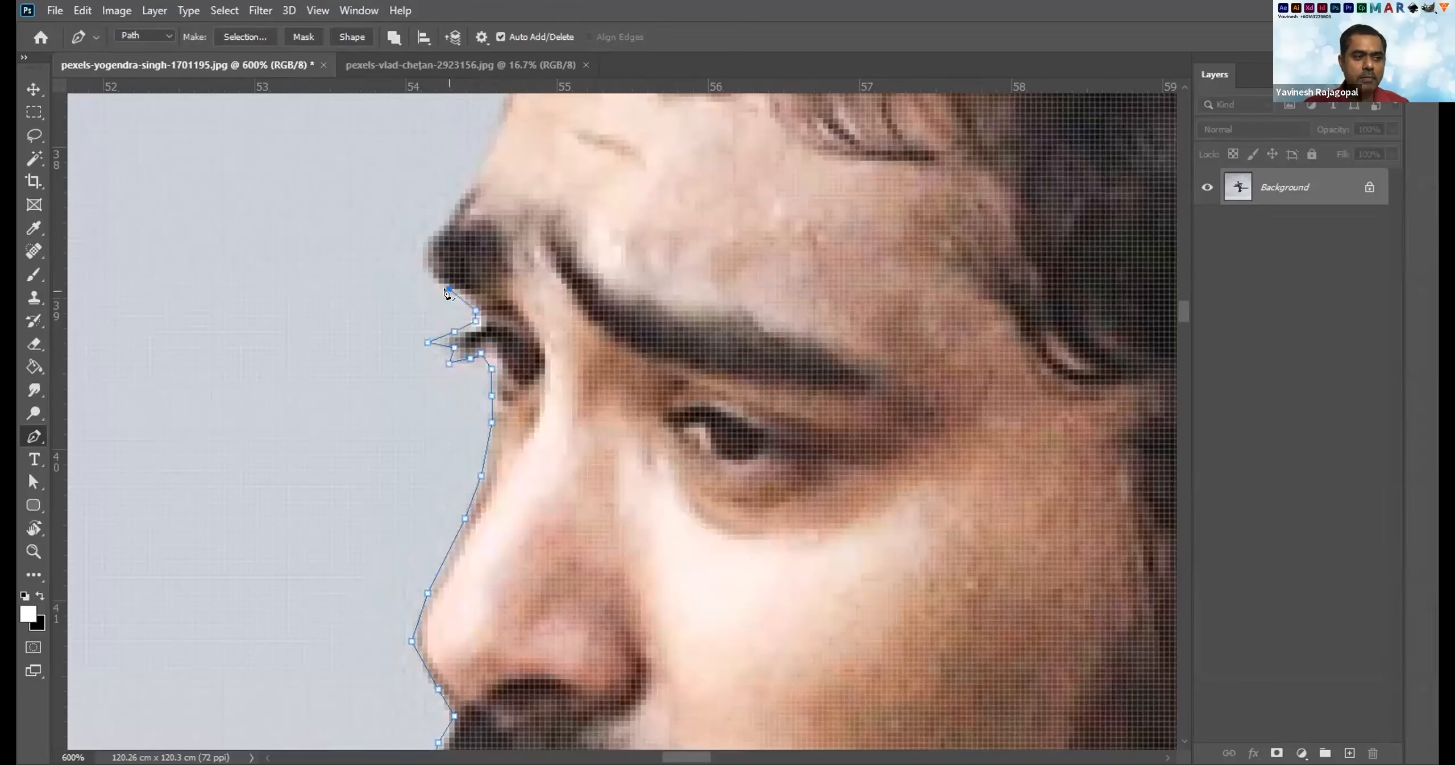
Trace the path around the eyebrow and up the forehead to the front of the hairline.
{"action": "left_click", "coordinate": [427, 235]}
{"action": "left_click_drag", "start_coordinate": [511, 261], "coordinate": [407, 365]}
{"action": "left_click", "coordinate": [389, 418]}
{"action": "left_click", "coordinate": [410, 354]}
{"action": "left_click", "coordinate": [443, 274]}
{"action": "left_click", "coordinate": [436, 263]}
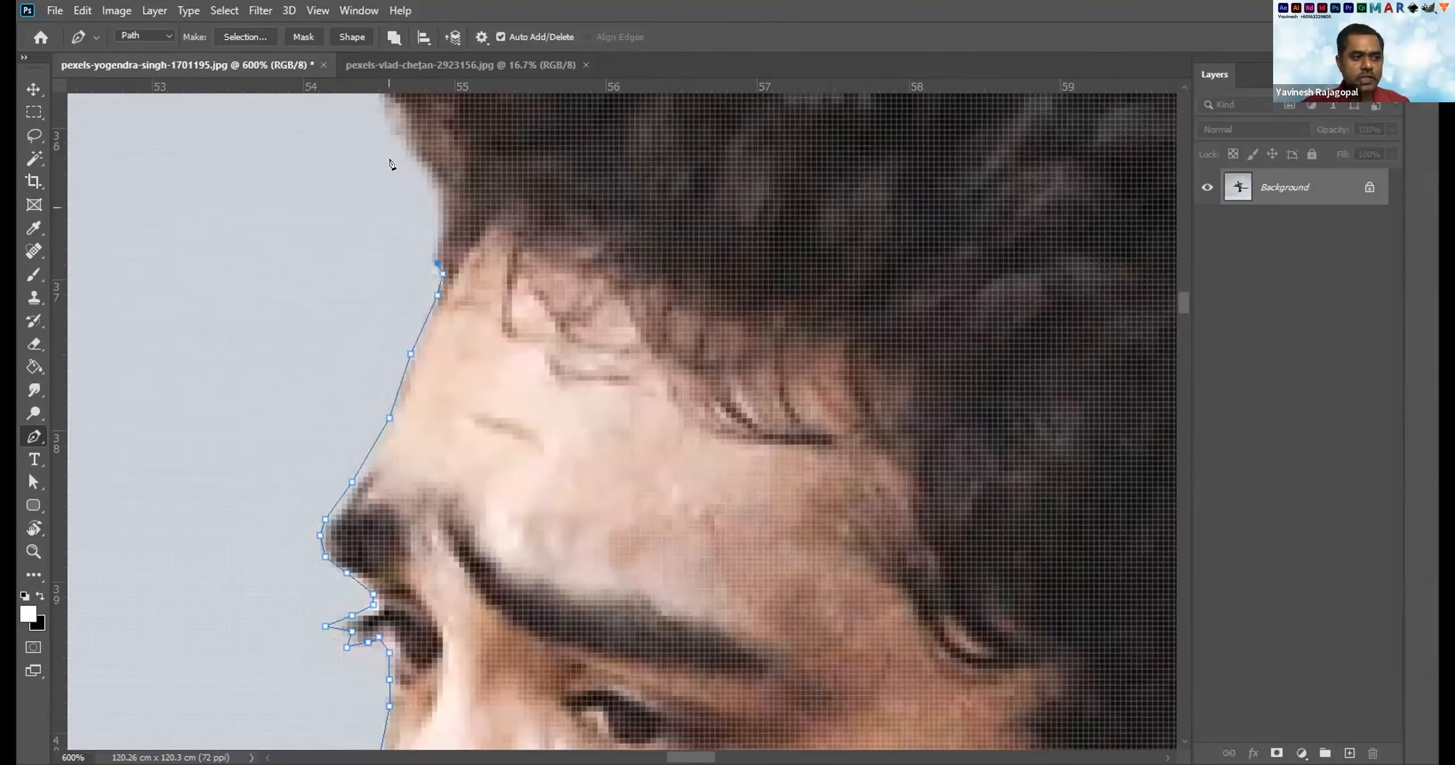
Carry the path loosely outside the hair at 200%, from the front hairline over the top of the head.
{"action": "scroll", "coordinate": [464, 354], "scroll_direction": "down", "scroll_amount": 2}
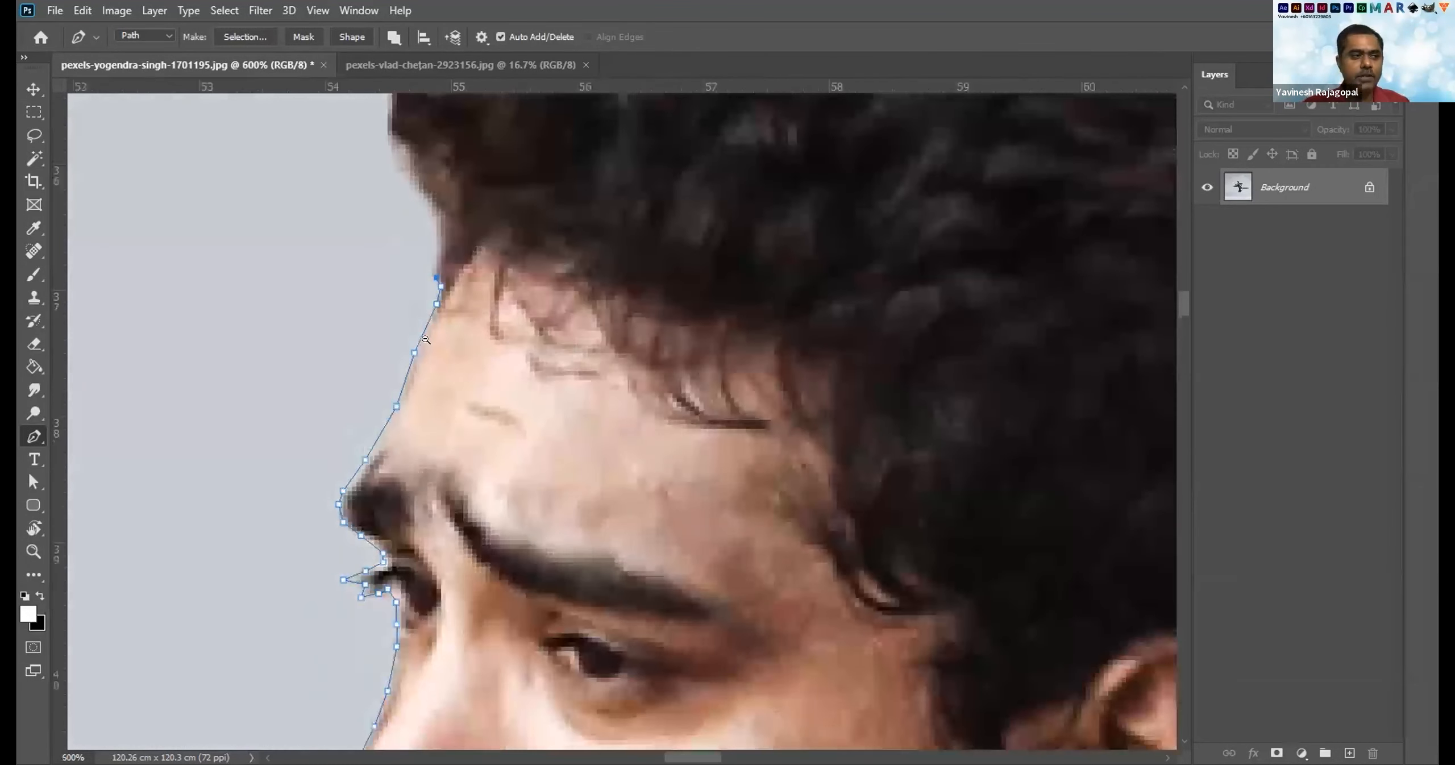
{"action": "scroll", "coordinate": [393, 226], "scroll_direction": "down", "scroll_amount": 3}
{"action": "left_click", "coordinate": [357, 384]}
{"action": "left_click", "coordinate": [334, 328]}
{"action": "left_click", "coordinate": [349, 269]}
{"action": "left_click", "coordinate": [407, 243]}
{"action": "left_click", "coordinate": [524, 209]}
{"action": "left_click", "coordinate": [633, 208]}
{"action": "left_click", "coordinate": [720, 240]}
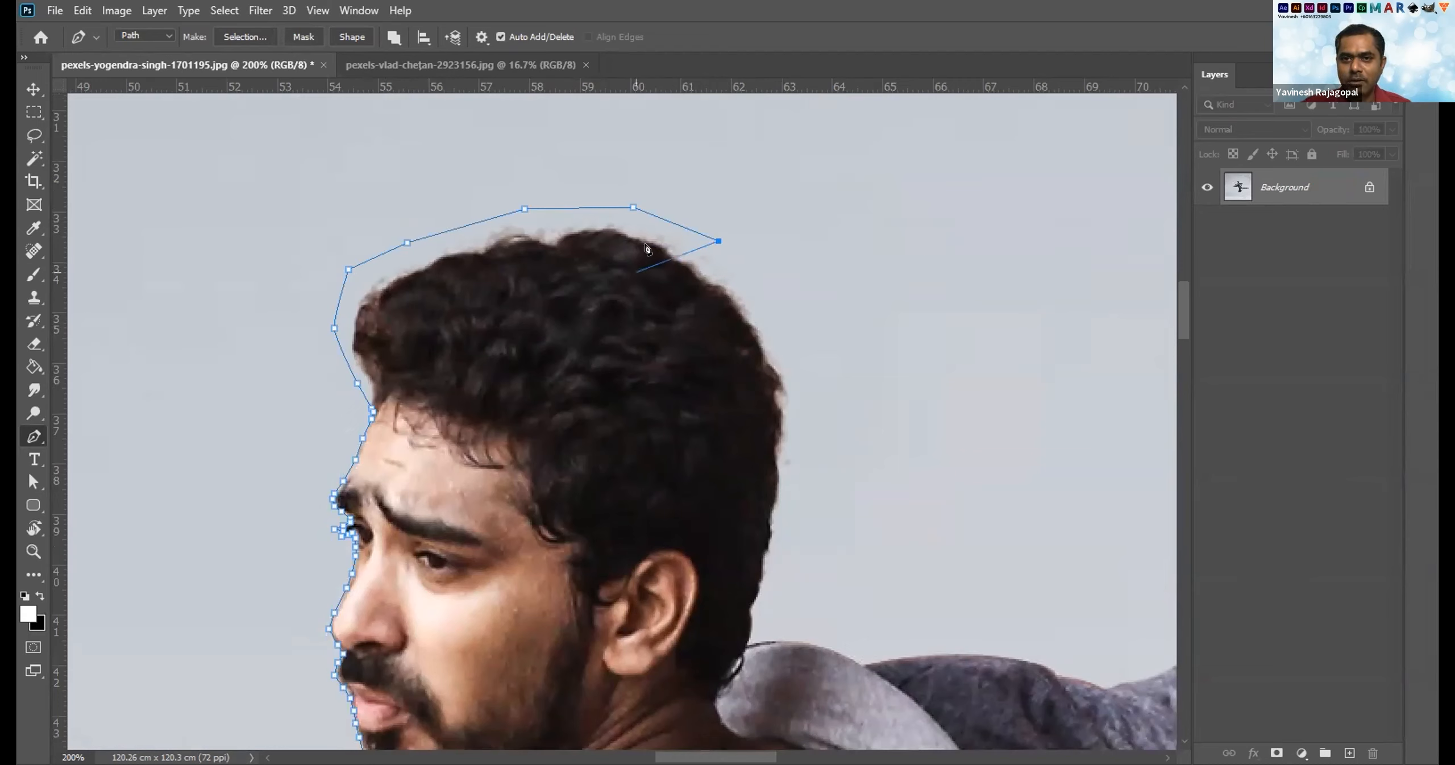
Continue the loose path down behind the back of the head to where the hair meets the hood.
{"action": "left_click", "coordinate": [763, 302]}
{"action": "left_click", "coordinate": [807, 410]}
{"action": "left_click", "coordinate": [797, 526]}
{"action": "left_click", "coordinate": [766, 613]}
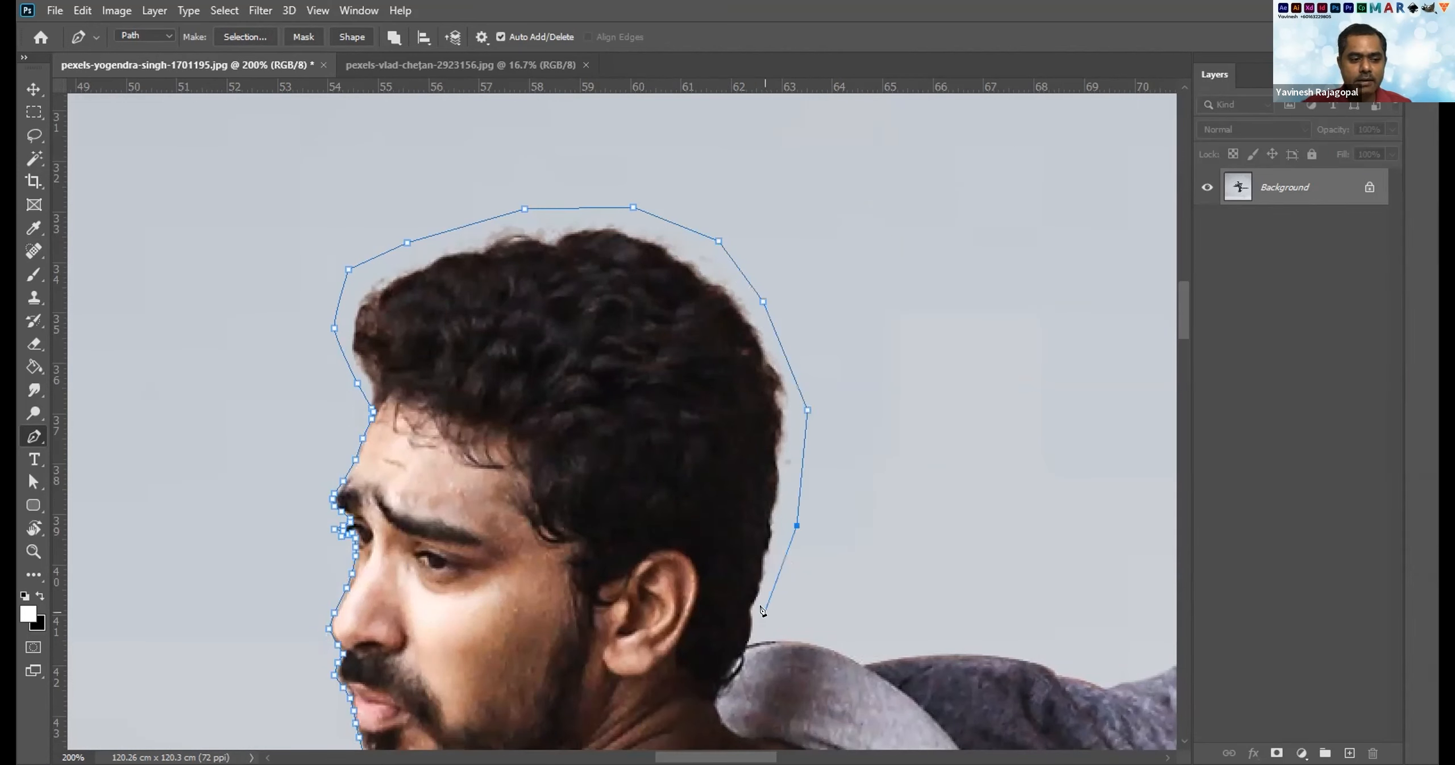
{"action": "left_click", "coordinate": [747, 645]}
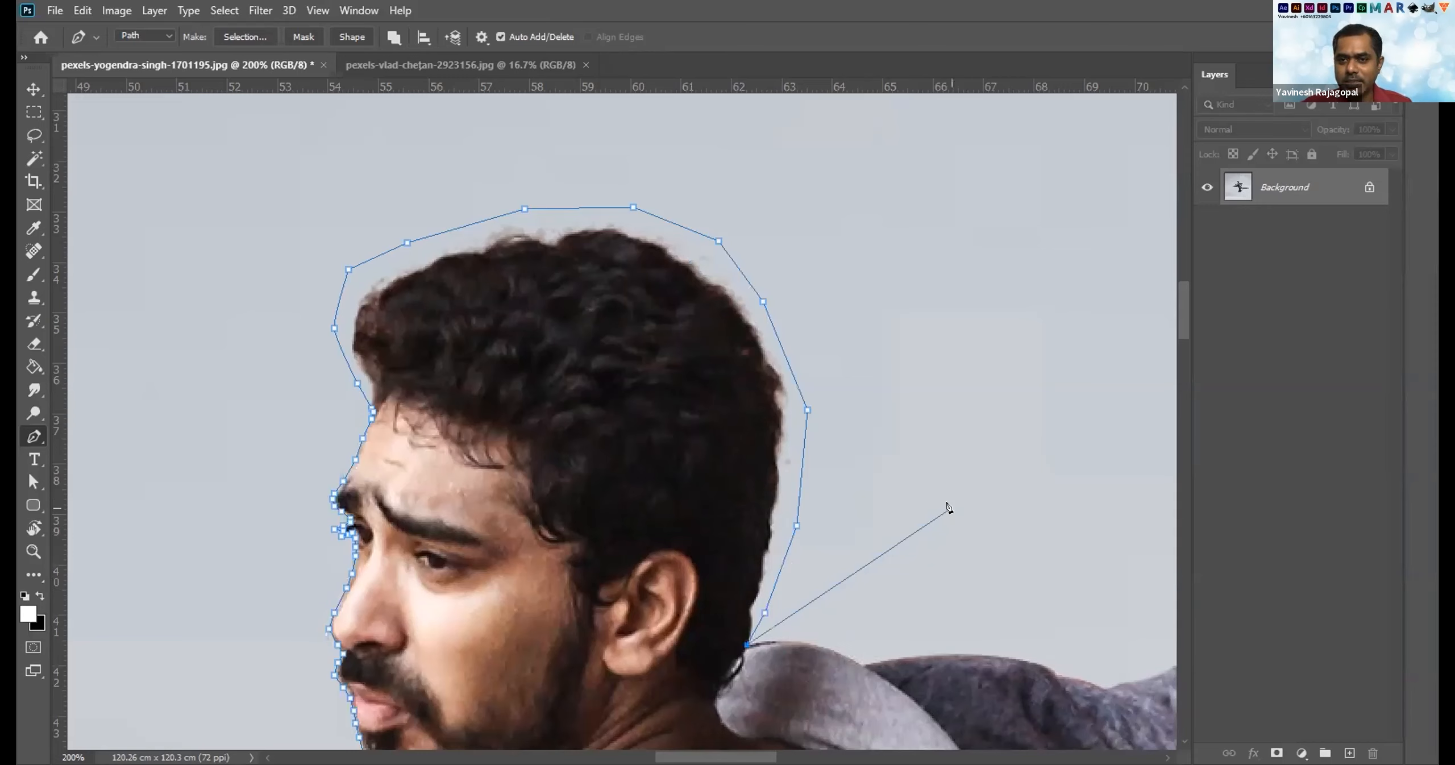
Trace the upper edge of the light grey hood from the nape towards the dark jacket shoulder.
{"action": "left_click_drag", "start_coordinate": [814, 615], "coordinate": [662, 354]}
{"action": "left_click_drag", "start_coordinate": [792, 324], "coordinate": [584, 249]}
{"action": "left_click_drag", "start_coordinate": [419, 216], "coordinate": [387, 194]}
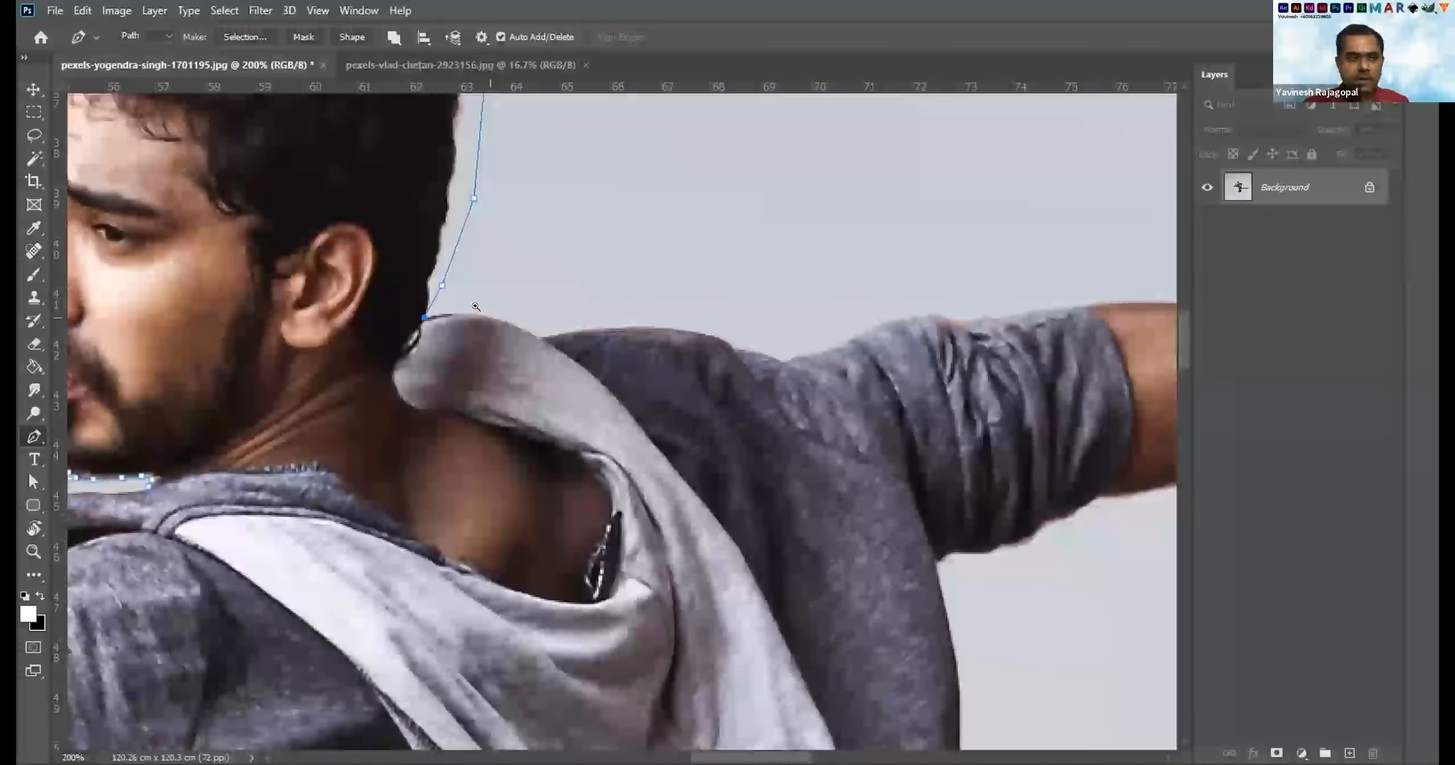
{"action": "left_click", "coordinate": [476, 307], "text": "ctrl"}
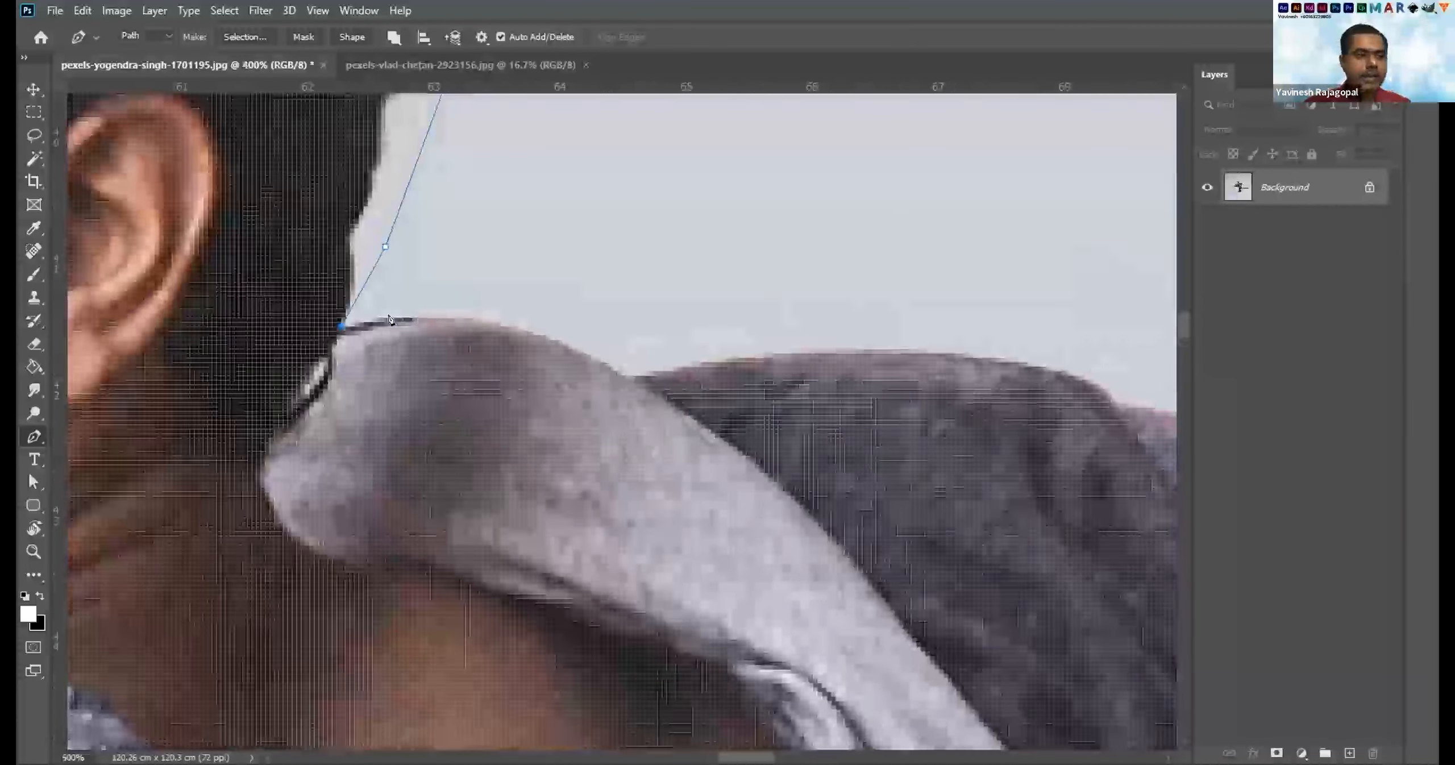
{"action": "left_click", "coordinate": [367, 314]}
{"action": "left_click", "coordinate": [511, 318]}
{"action": "left_click", "coordinate": [592, 350]}
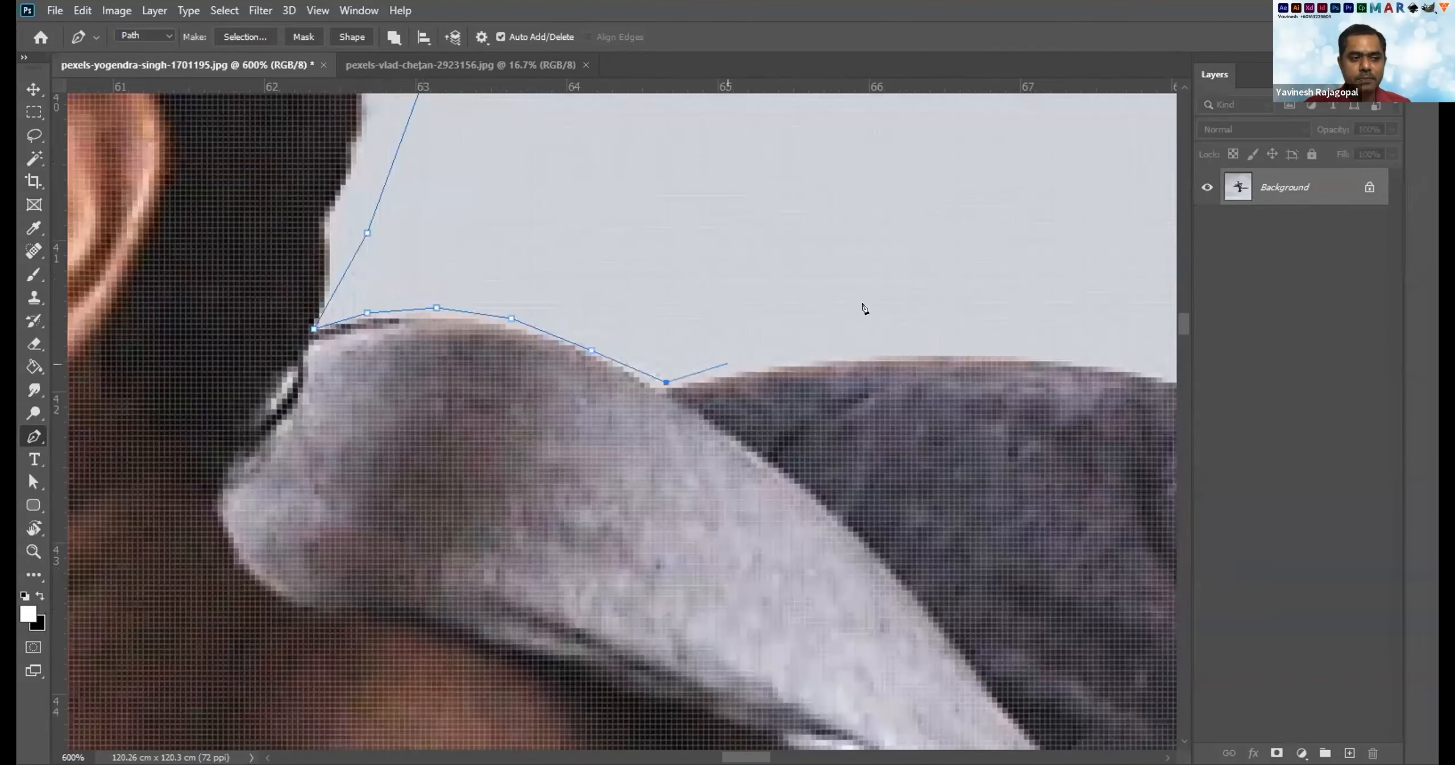
Extend the path along the top edge of the dark jacket shoulder behind the hood.
{"action": "scroll", "coordinate": [555, 260], "scroll_direction": "right", "scroll_amount": 5}
{"action": "left_click", "coordinate": [392, 365]}
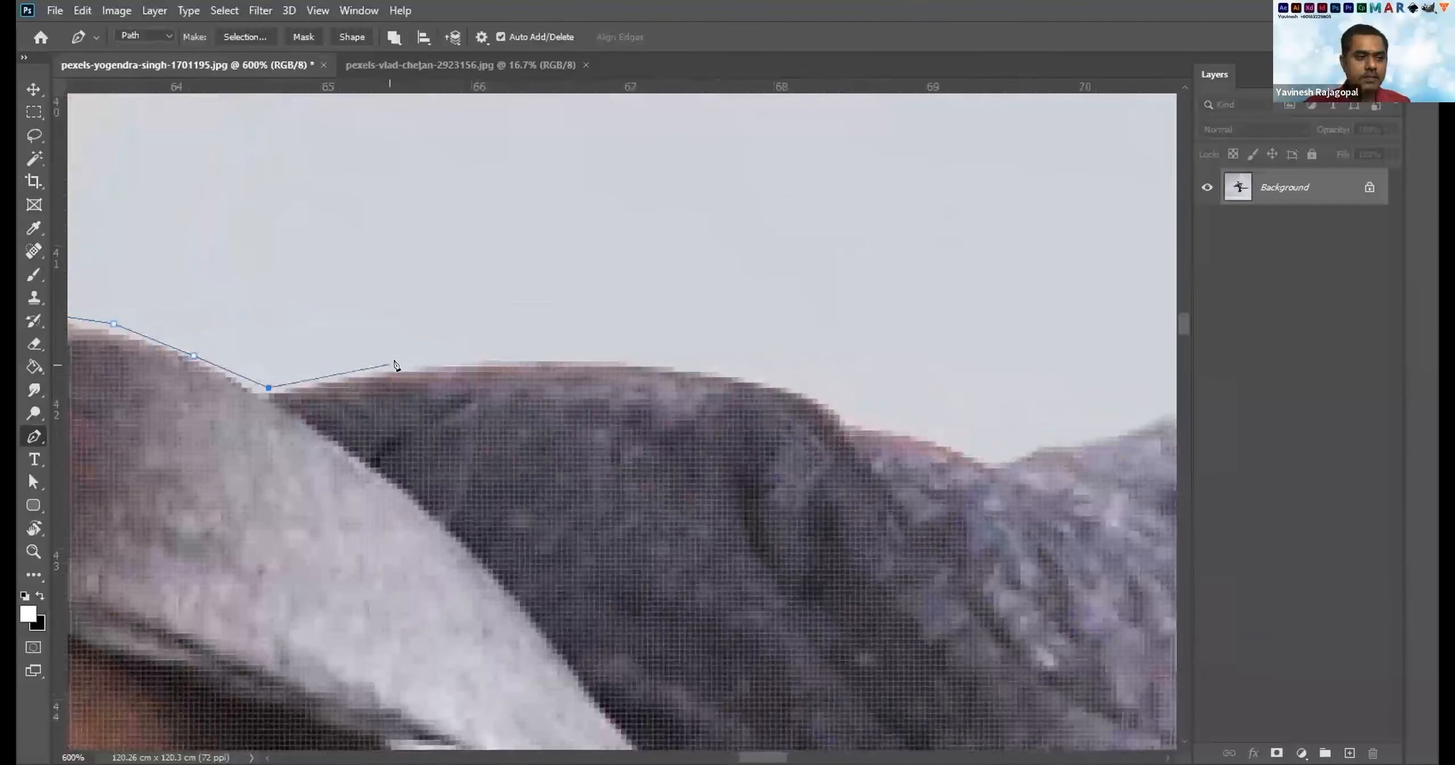
{"action": "left_click", "coordinate": [533, 356]}
{"action": "left_click", "coordinate": [679, 366]}
{"action": "left_click", "coordinate": [785, 383]}
Trace the path down into the dip between the shoulder and the sleeve and up its far side.
{"action": "left_click_drag", "start_coordinate": [908, 304], "coordinate": [578, 204]}
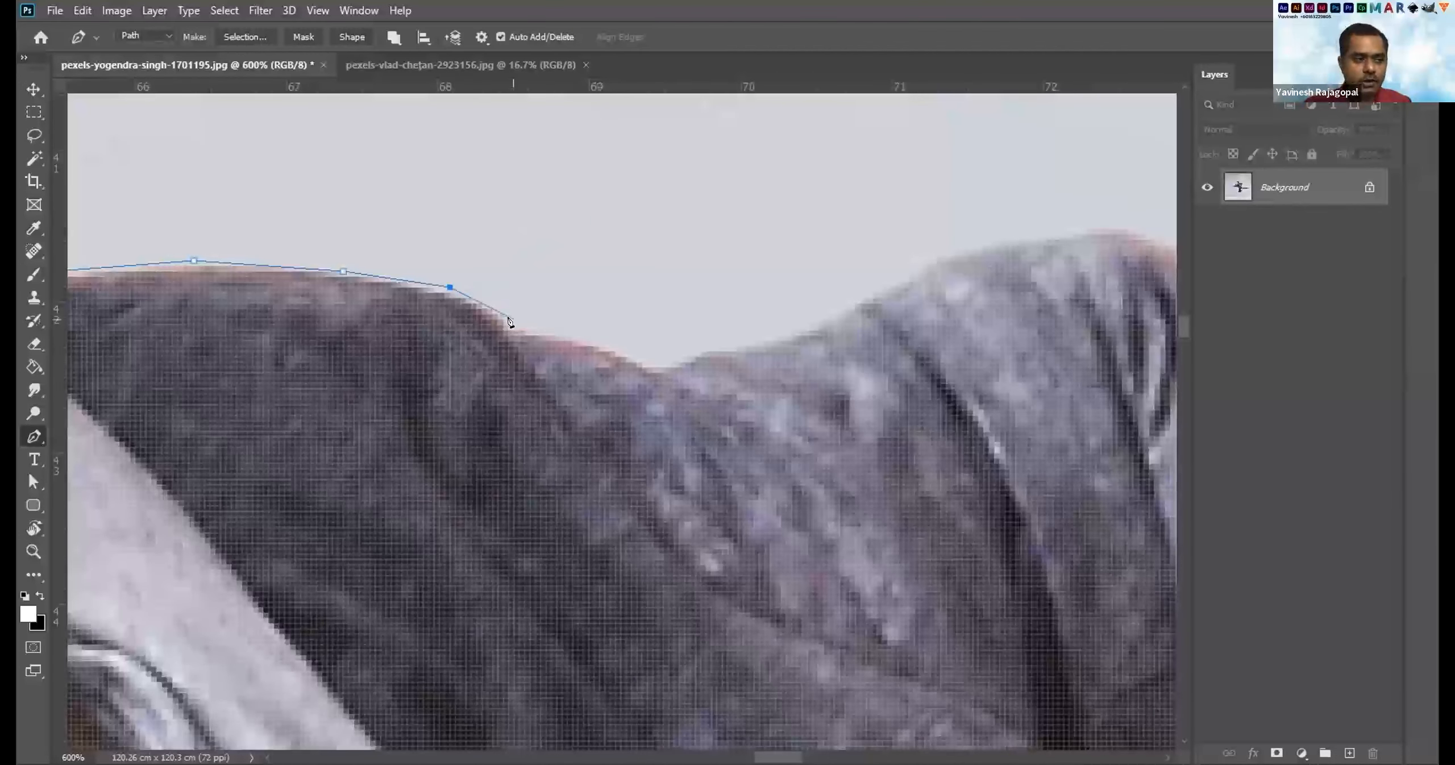
{"action": "left_click", "coordinate": [503, 309]}
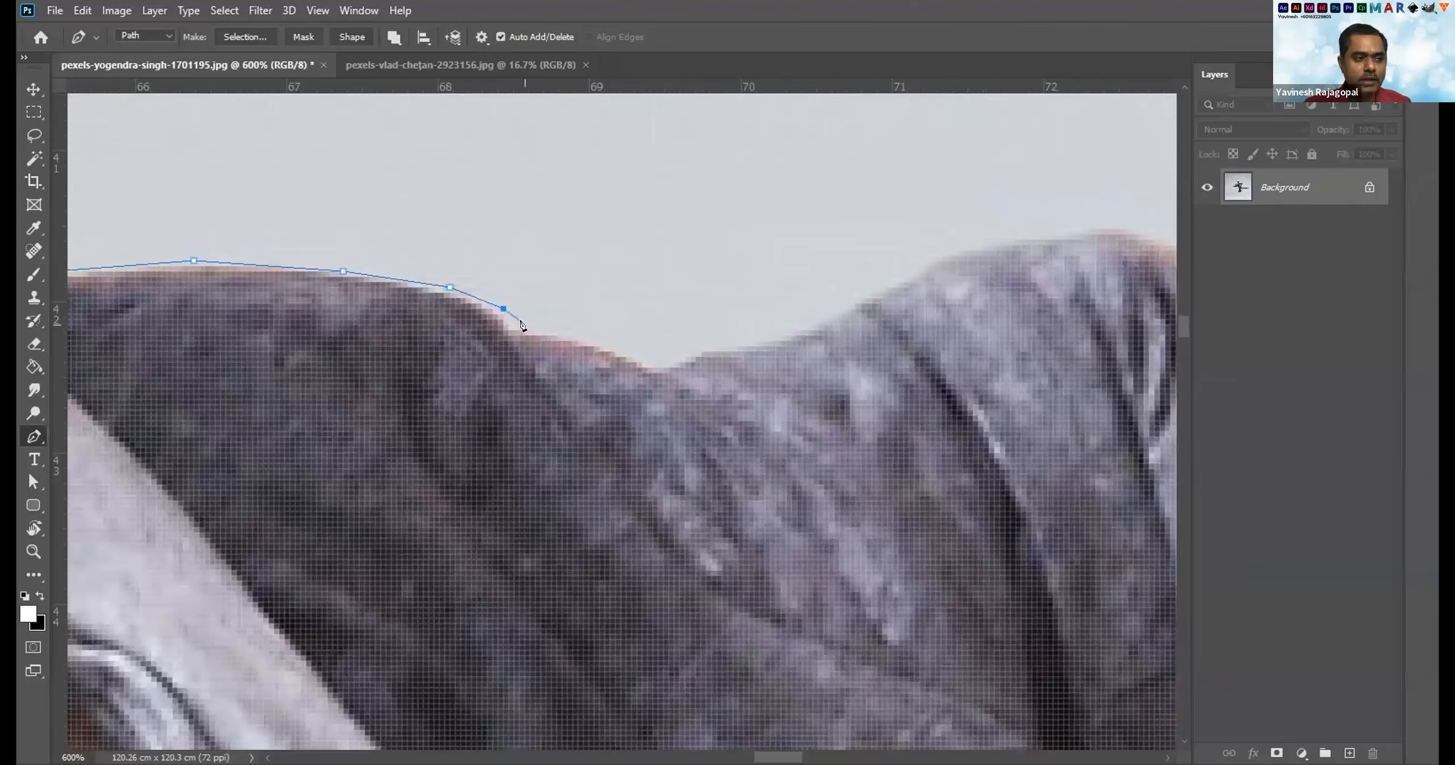
{"action": "left_click", "coordinate": [584, 336]}
{"action": "left_click", "coordinate": [641, 356]}
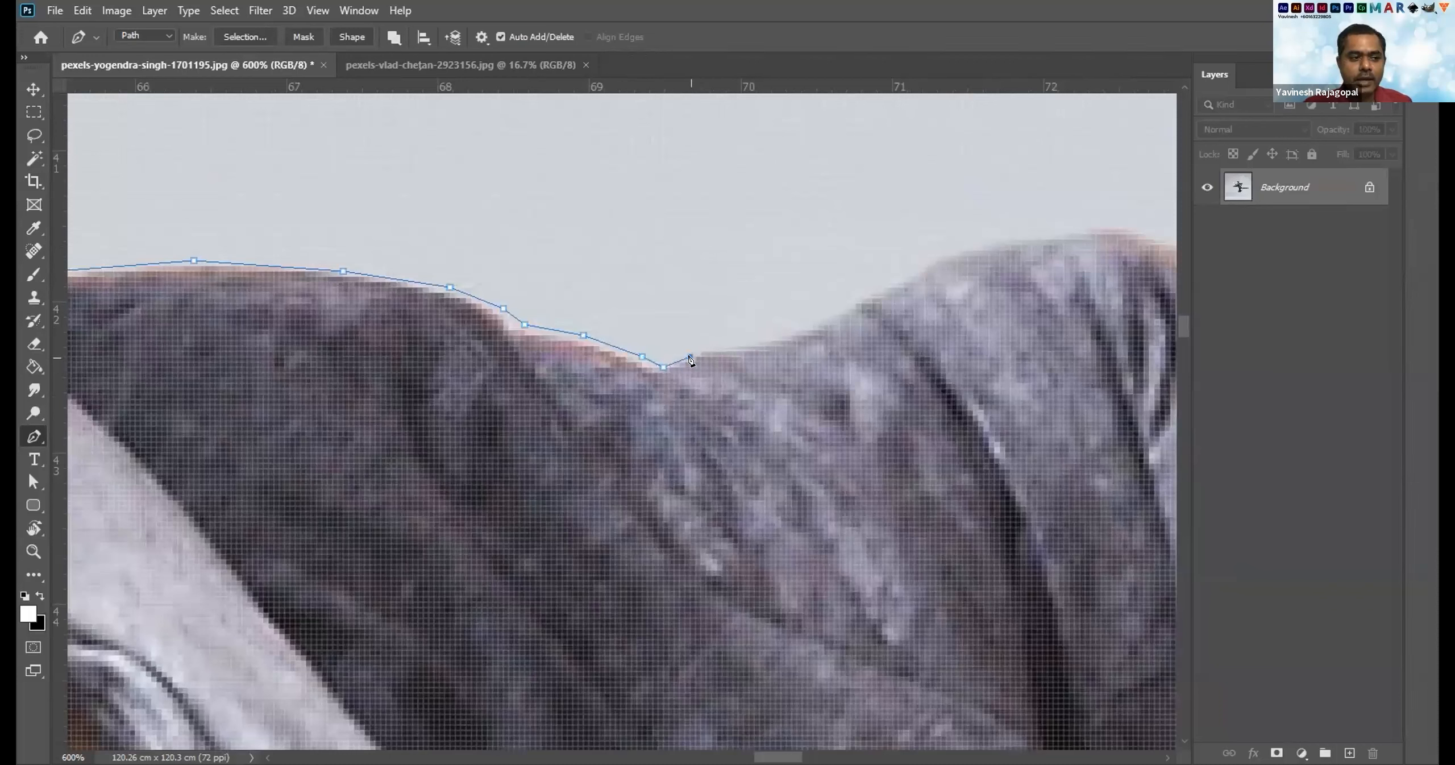
{"action": "left_click", "coordinate": [738, 340]}
Add a path point inside the sleeve fabric, then bring the path back along the sleeve's upper edge.
{"action": "left_click", "coordinate": [840, 479]}
{"action": "left_click", "coordinate": [818, 309]}
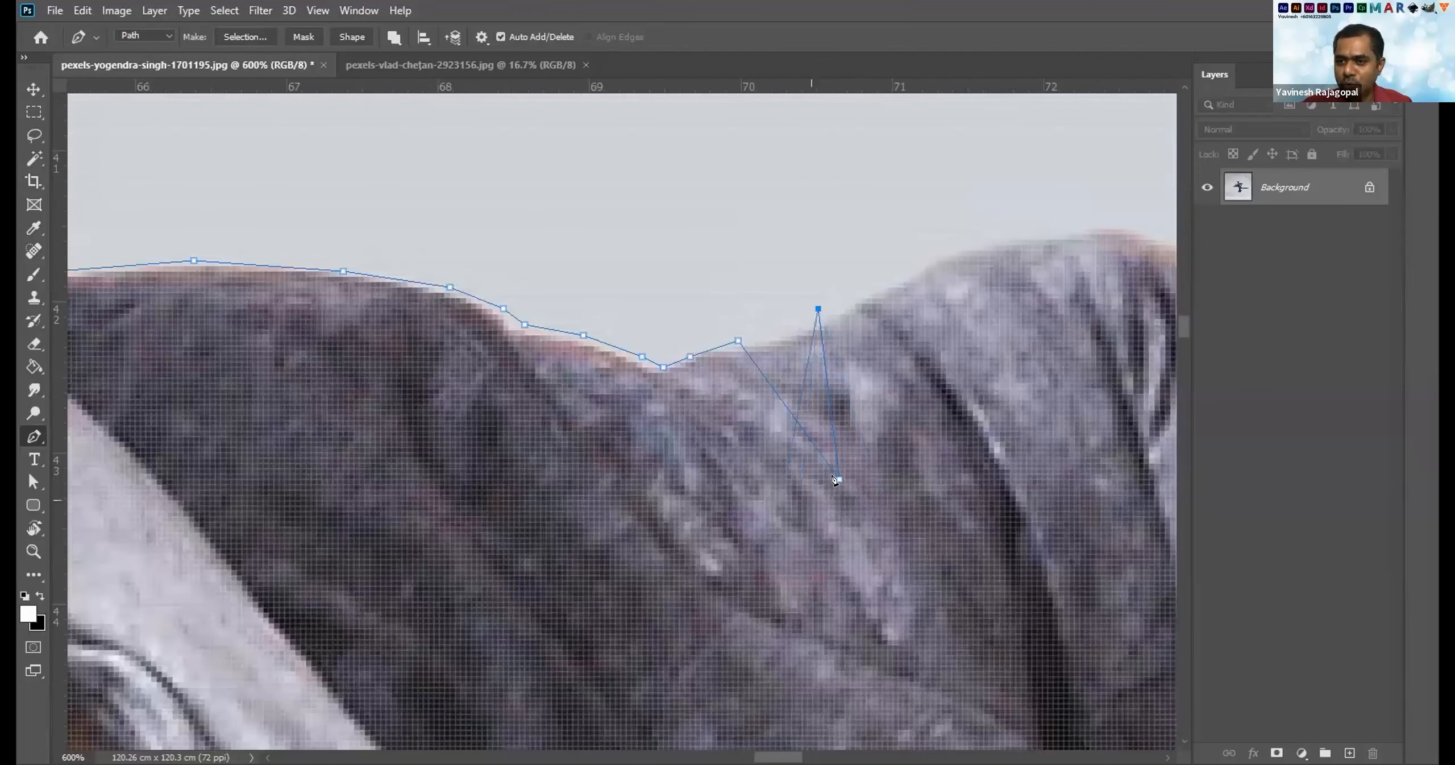
{"action": "scroll", "coordinate": [434, 295], "scroll_direction": "right", "scroll_amount": 5}
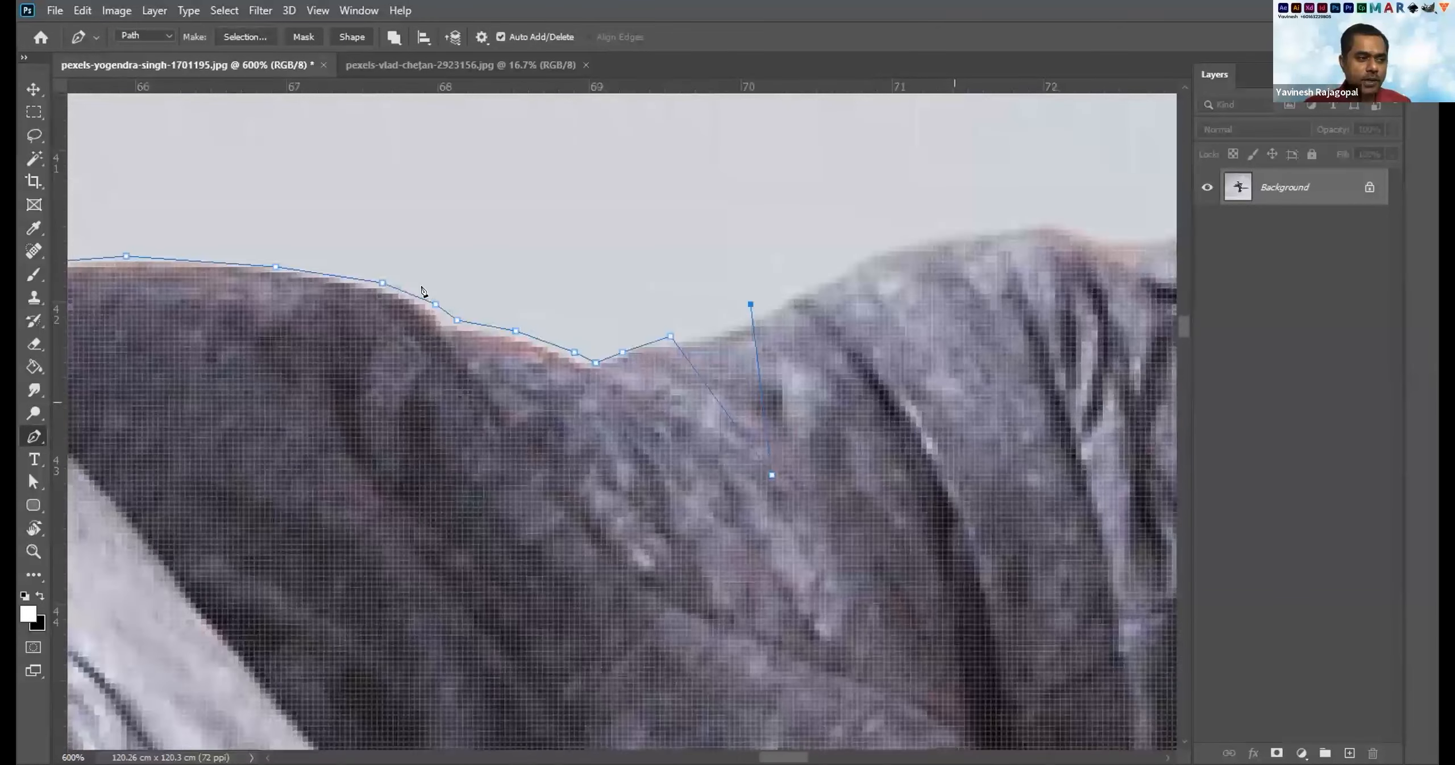
{"action": "scroll", "coordinate": [433, 294], "scroll_direction": "right", "scroll_amount": 2}
{"action": "left_click", "coordinate": [396, 308]}
{"action": "left_click", "coordinate": [433, 292]}
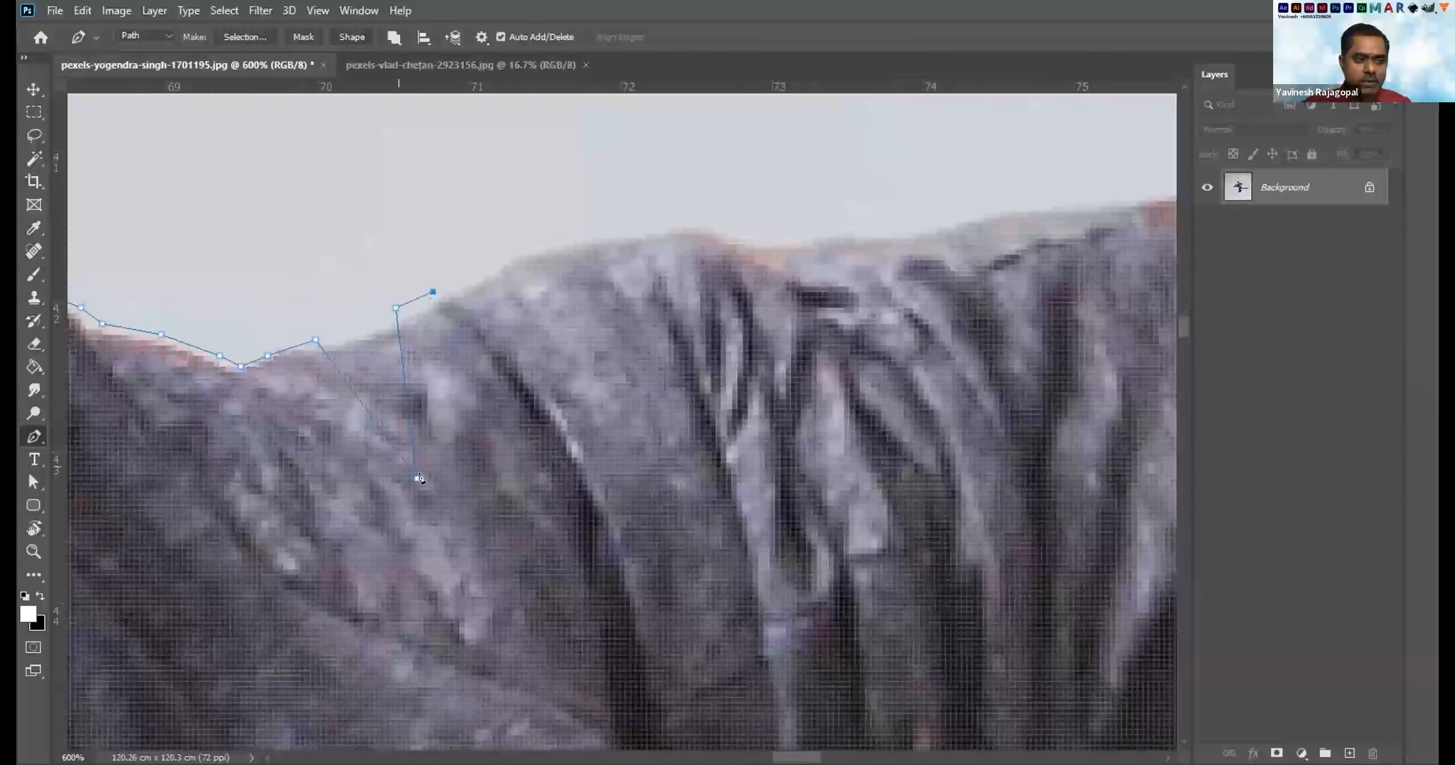
Trace the upper edge of the gathered sleeve folds towards the cuff.
{"action": "left_click", "coordinate": [497, 271]}
{"action": "left_click", "coordinate": [510, 265]}
{"action": "left_click", "coordinate": [551, 248]}
{"action": "left_click", "coordinate": [630, 233]}
{"action": "left_click", "coordinate": [689, 228]}
{"action": "left_click", "coordinate": [748, 243]}
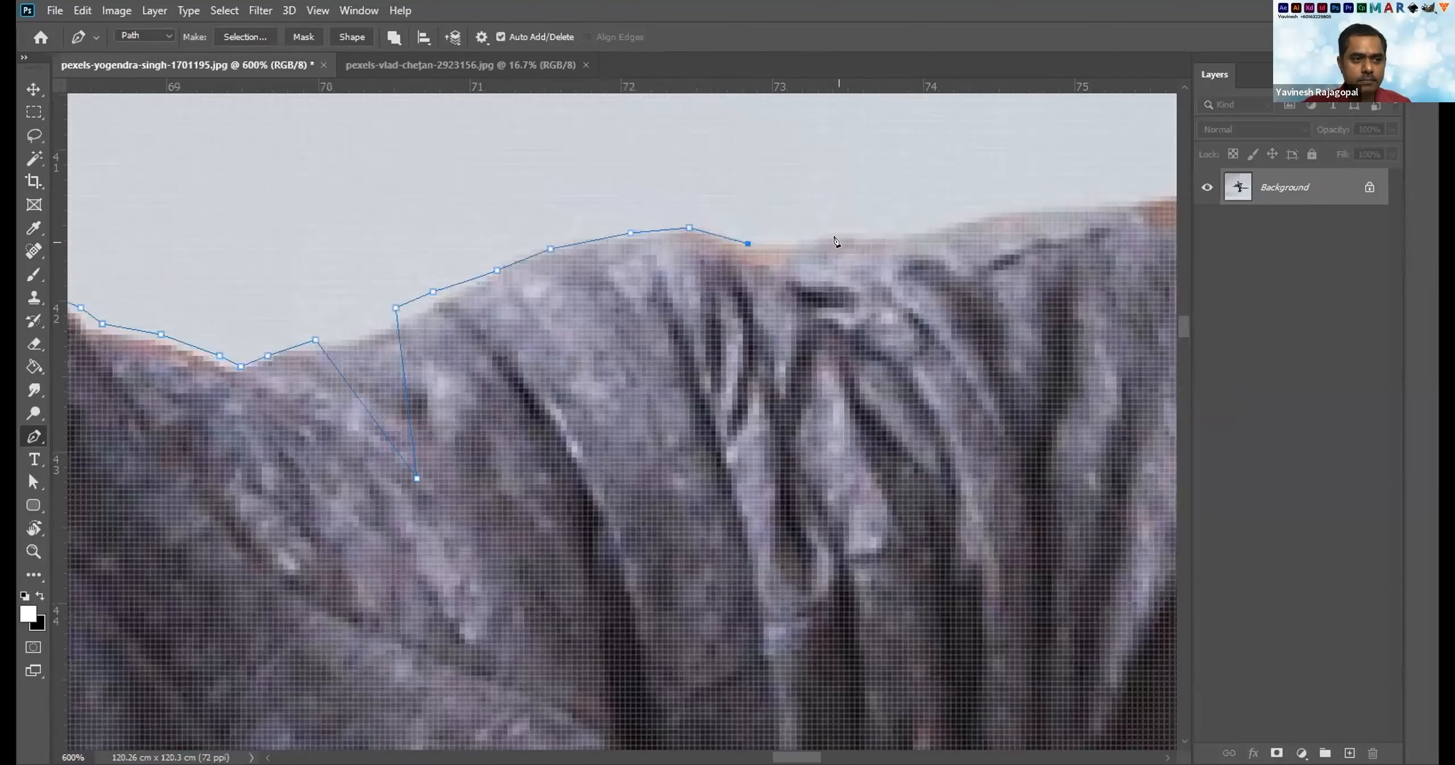
{"action": "left_click", "coordinate": [844, 233]}
{"action": "left_click", "coordinate": [945, 223]}
Continue the path along the rest of the sleeve's upper edge to the cuff and onto the bare forearm.
{"action": "scroll", "coordinate": [315, 295], "scroll_direction": "right", "scroll_amount": 4}
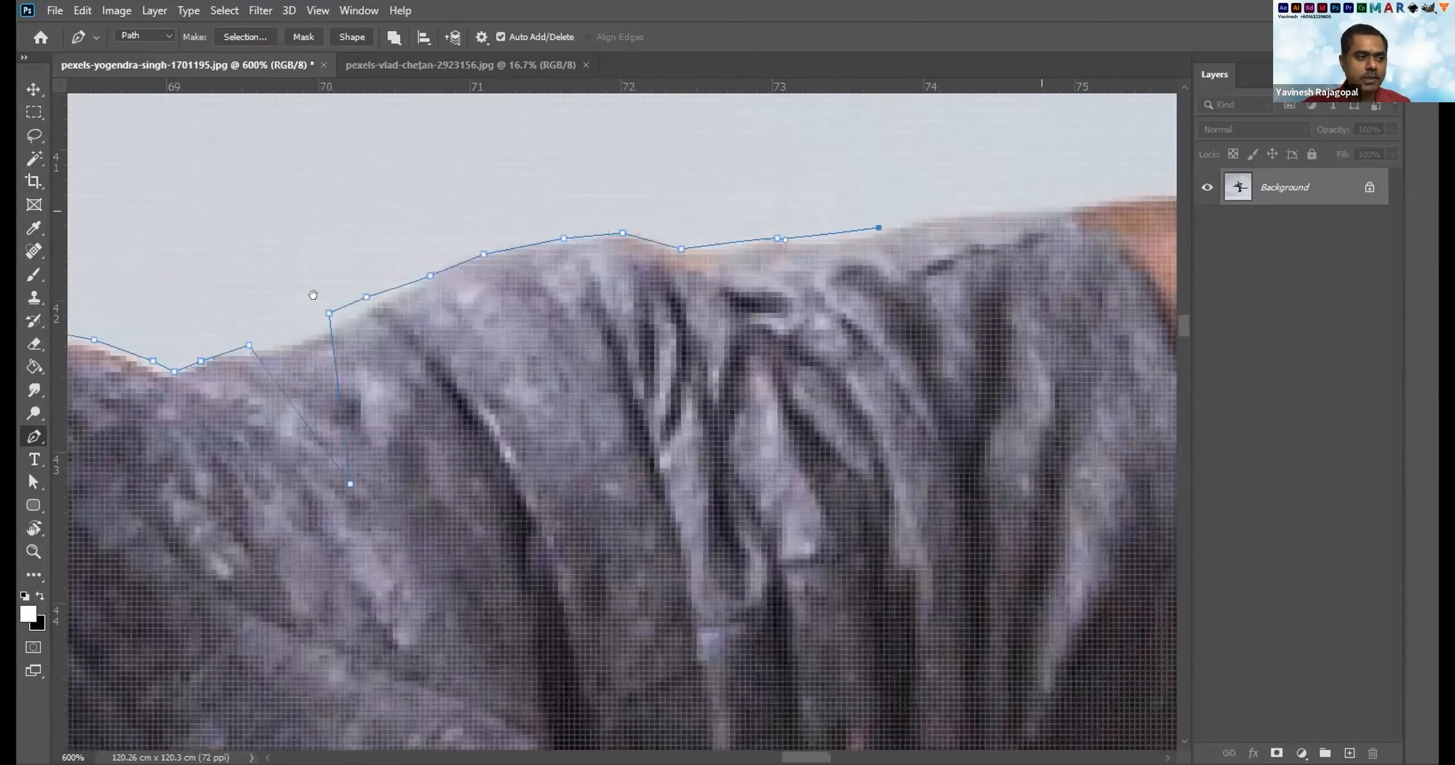
{"action": "scroll", "coordinate": [416, 293], "scroll_direction": "right", "scroll_amount": 9}
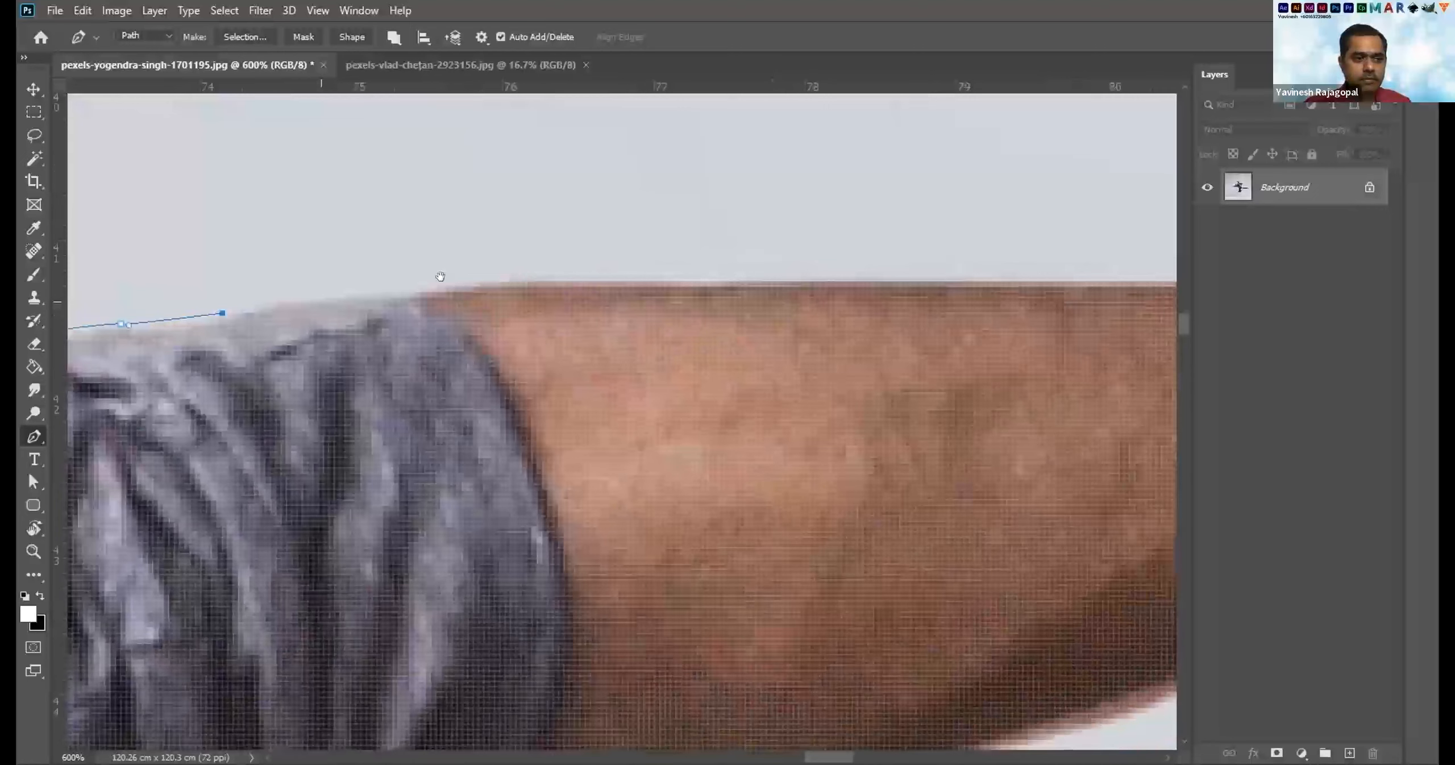
{"action": "left_click", "coordinate": [685, 282]}
{"action": "scroll", "coordinate": [682, 283], "scroll_direction": "right", "scroll_amount": 9}
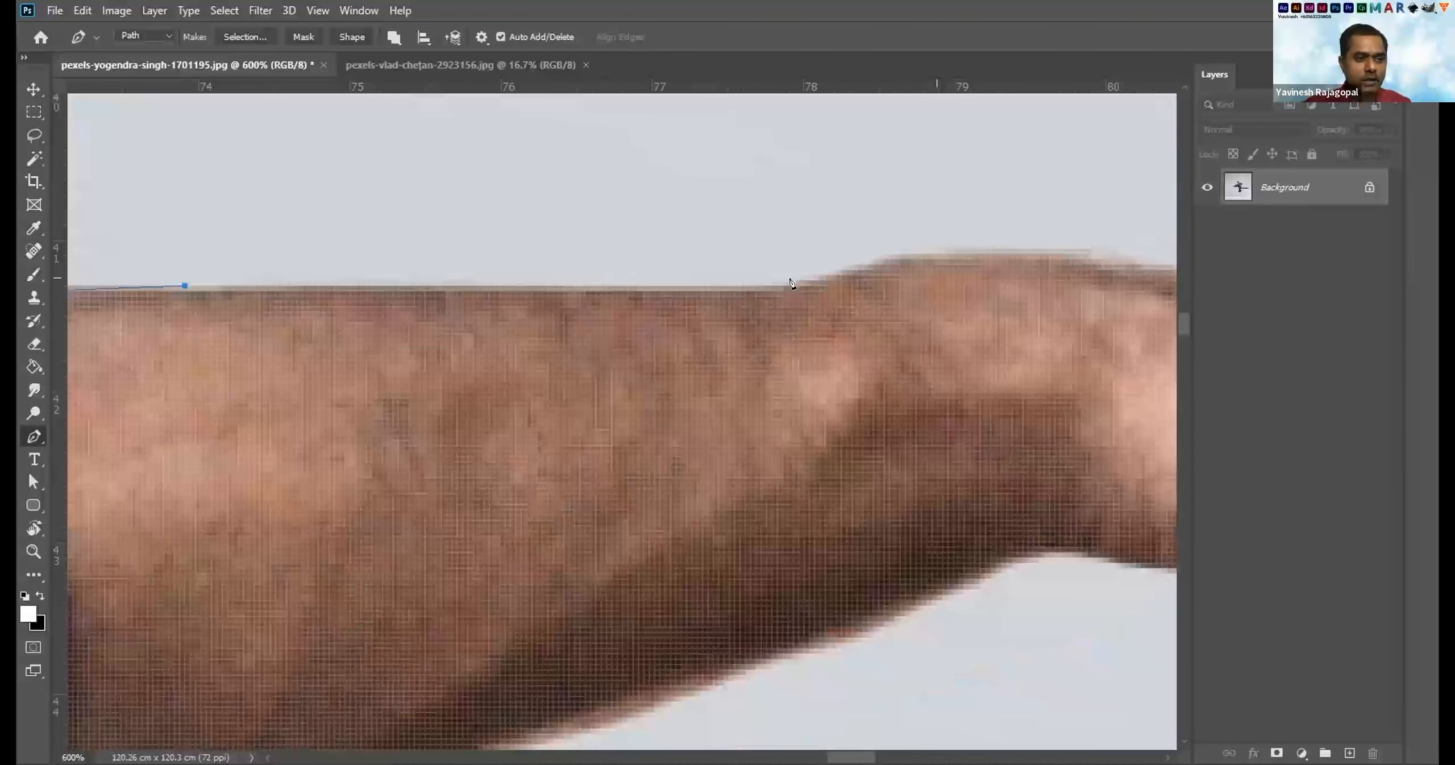
Trace the upper edge of the forearm over the rise towards the wrist.
{"action": "left_click", "coordinate": [799, 280]}
{"action": "left_click", "coordinate": [874, 253]}
{"action": "left_click", "coordinate": [948, 244]}
{"action": "scroll", "coordinate": [454, 236], "scroll_direction": "right", "scroll_amount": 7}
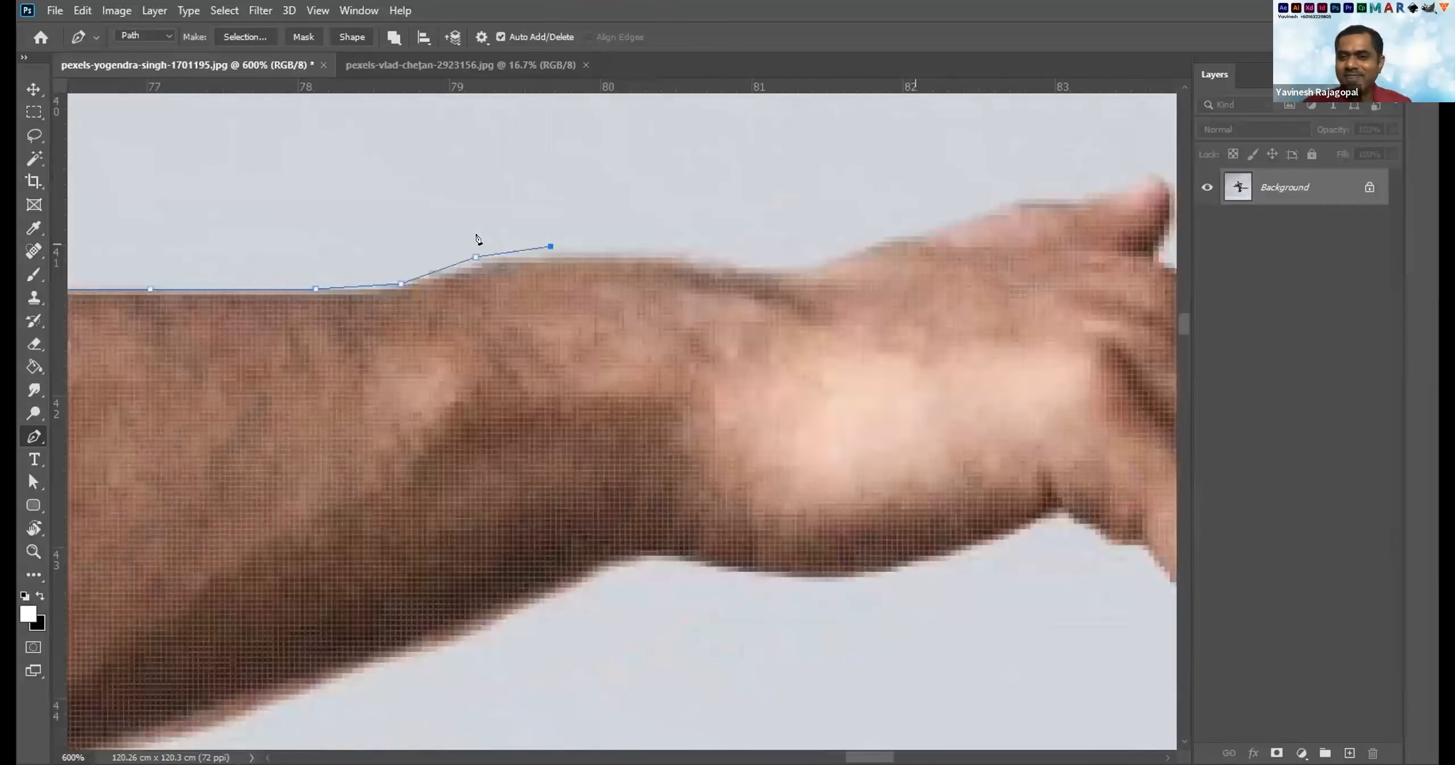
{"action": "scroll", "coordinate": [478, 238], "scroll_direction": "right", "scroll_amount": 1}
{"action": "left_click", "coordinate": [575, 254]}
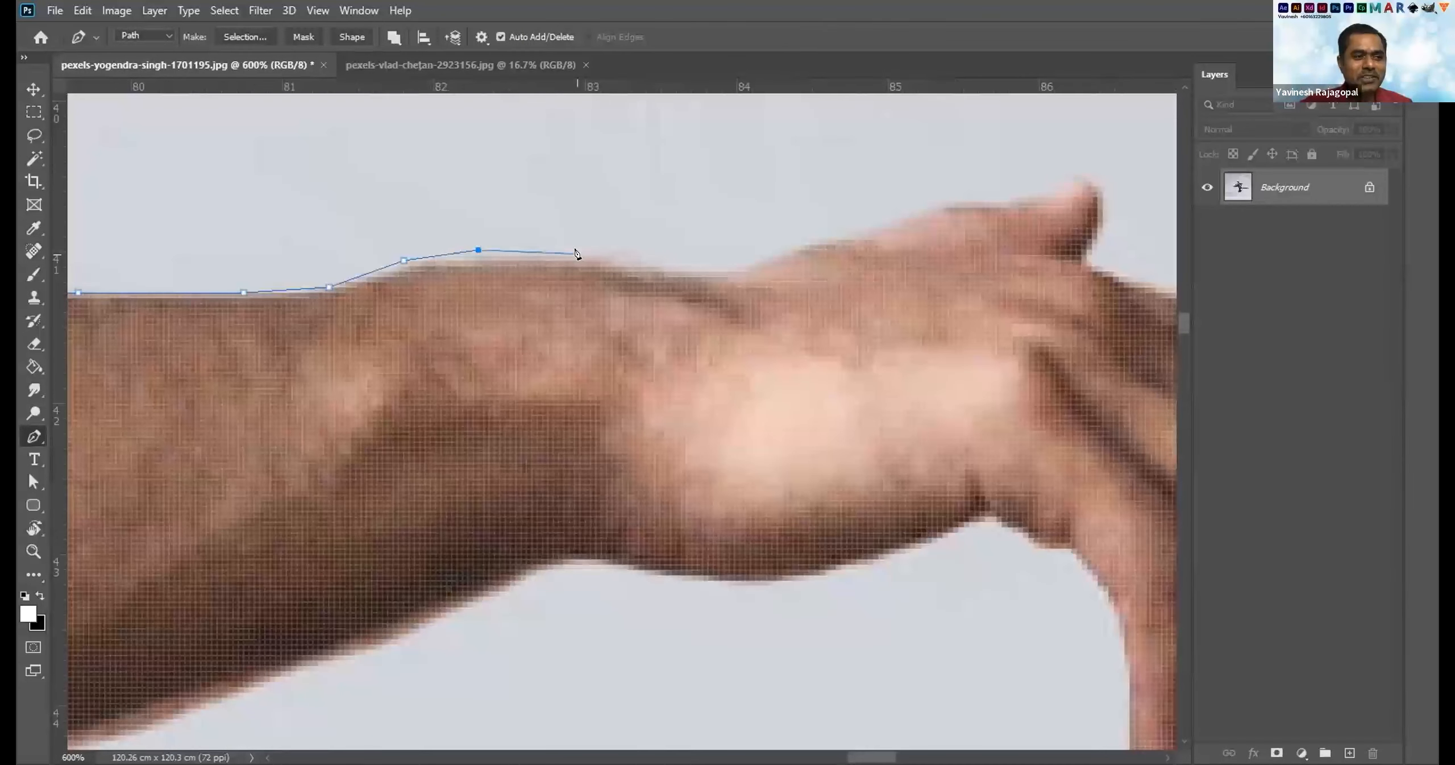
Trace the path through the dip at the wrist and up along the back of the hand to the thumb.
{"action": "left_click", "coordinate": [709, 271]}
{"action": "left_click", "coordinate": [783, 255]}
{"action": "left_click", "coordinate": [825, 239]}
{"action": "left_click", "coordinate": [879, 228]}
{"action": "left_click", "coordinate": [933, 202]}
{"action": "left_click", "coordinate": [974, 197]}
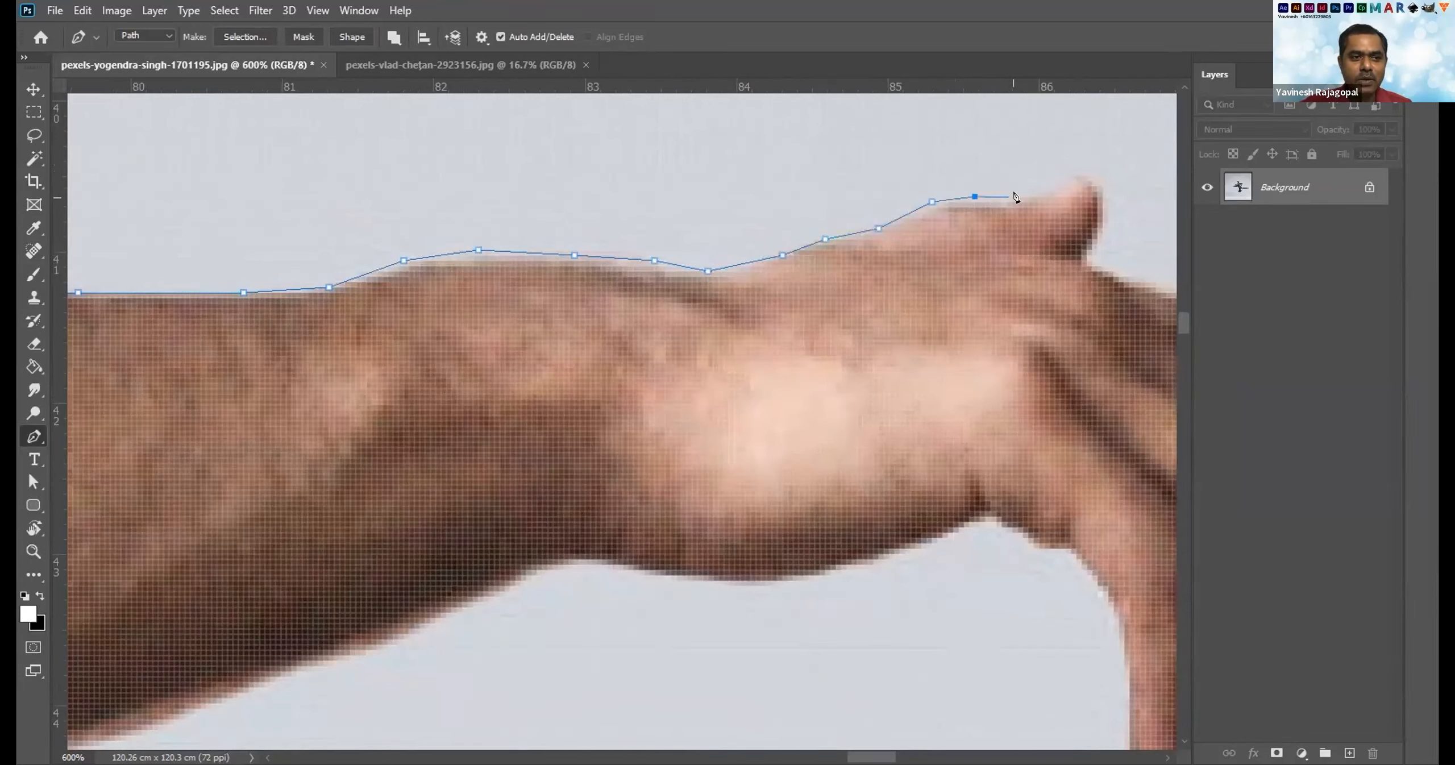
Trace closely around the thumb tip and down its far side to the base.
{"action": "left_click", "coordinate": [1093, 175]}
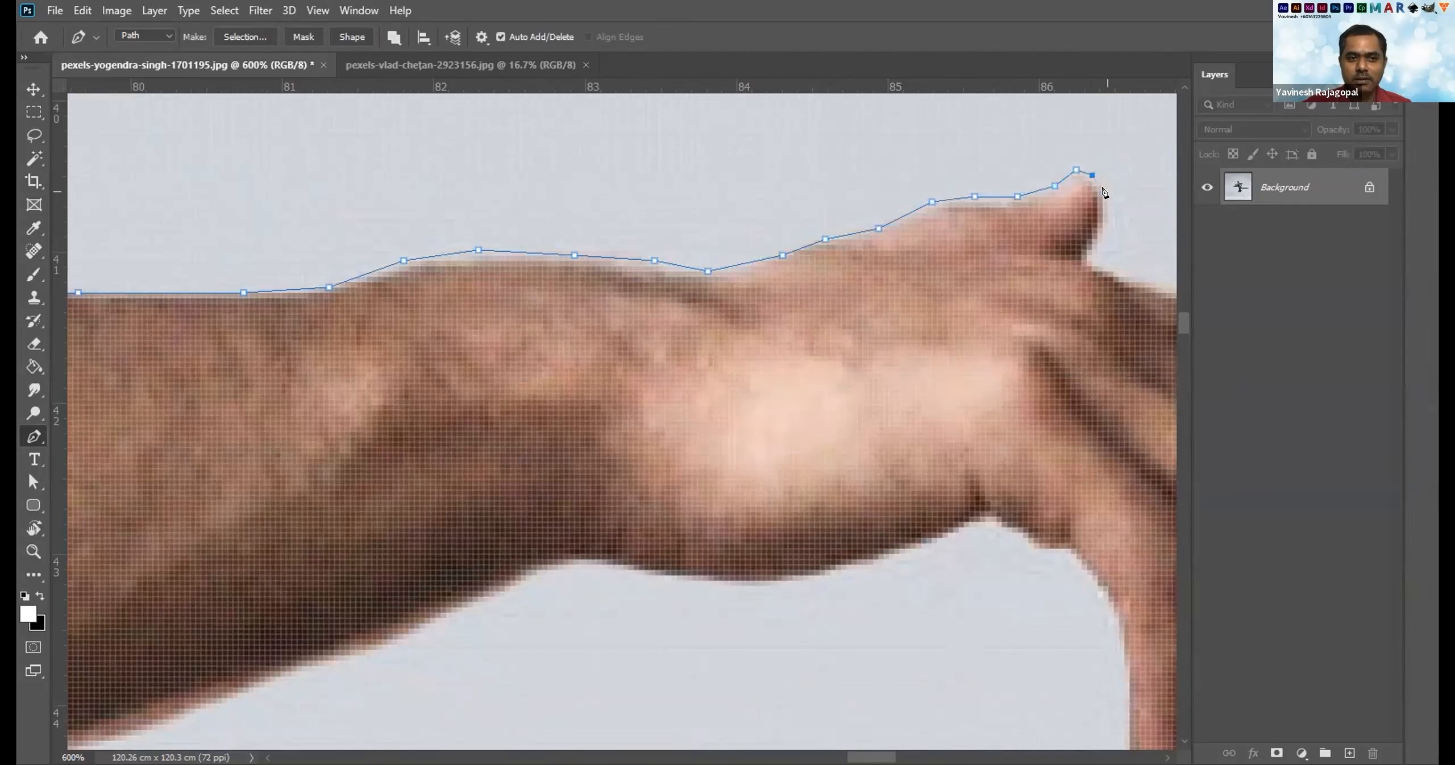
{"action": "left_click", "coordinate": [1108, 192]}
{"action": "left_click", "coordinate": [1103, 217]}
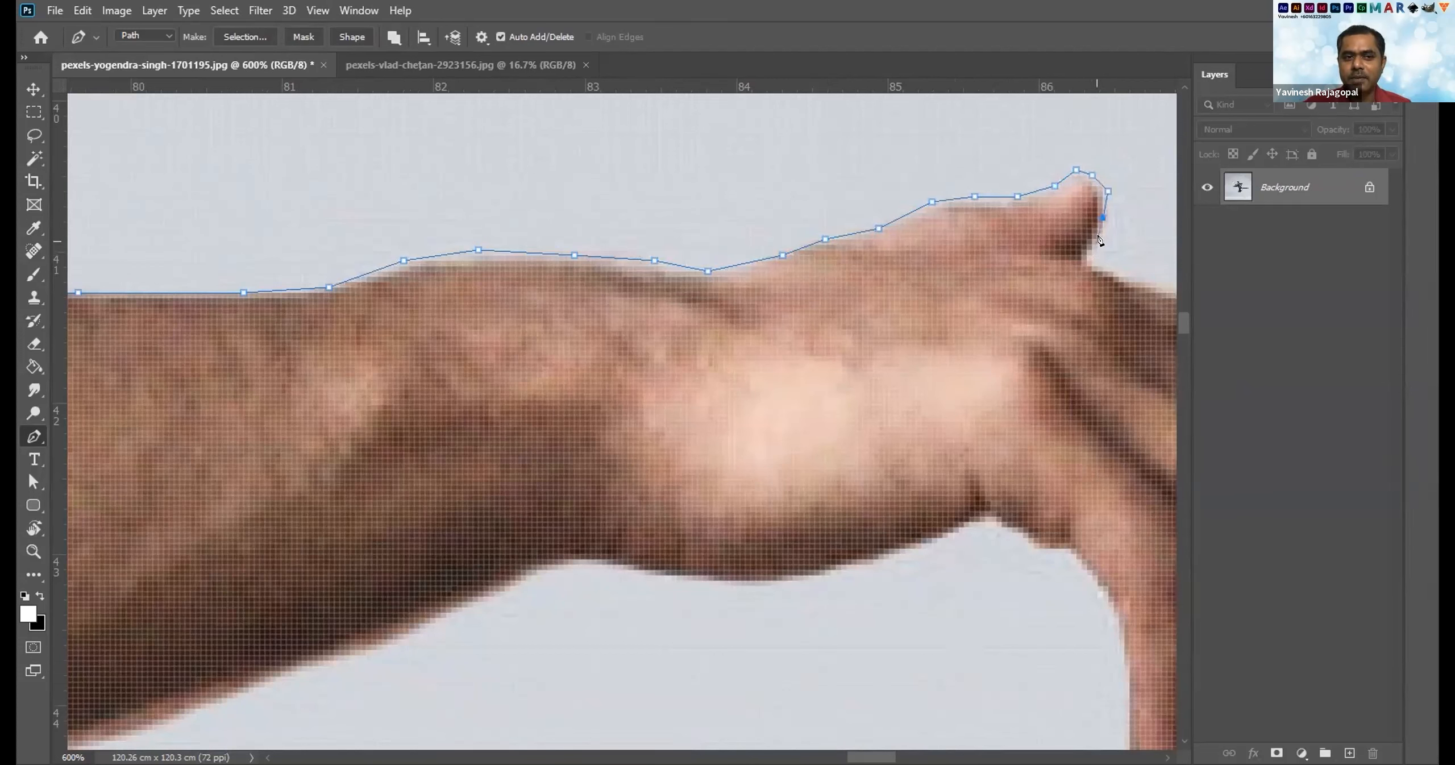
{"action": "left_click_drag", "start_coordinate": [1010, 280], "coordinate": [718, 277]}
Extend the path from the thumb's base along the upper edge of the outstretched finger.
{"action": "left_click", "coordinate": [715, 272]}
{"action": "left_click", "coordinate": [764, 277]}
{"action": "left_click", "coordinate": [812, 283]}
{"action": "left_click", "coordinate": [860, 299]}
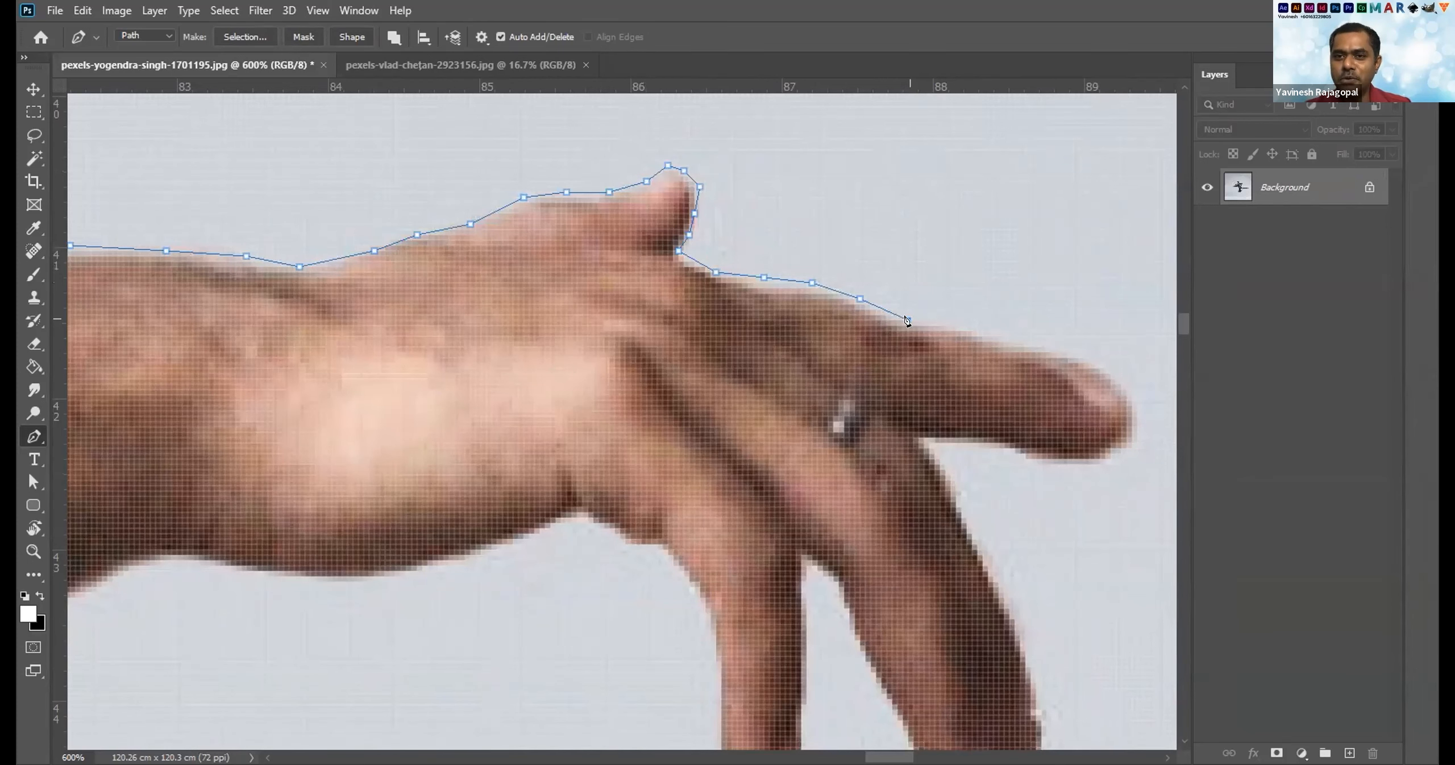
Try to trace the jacket's collar edge back to the path's starting point under the chin.
{"action": "left_click_drag", "start_coordinate": [932, 511], "coordinate": [949, 194]}
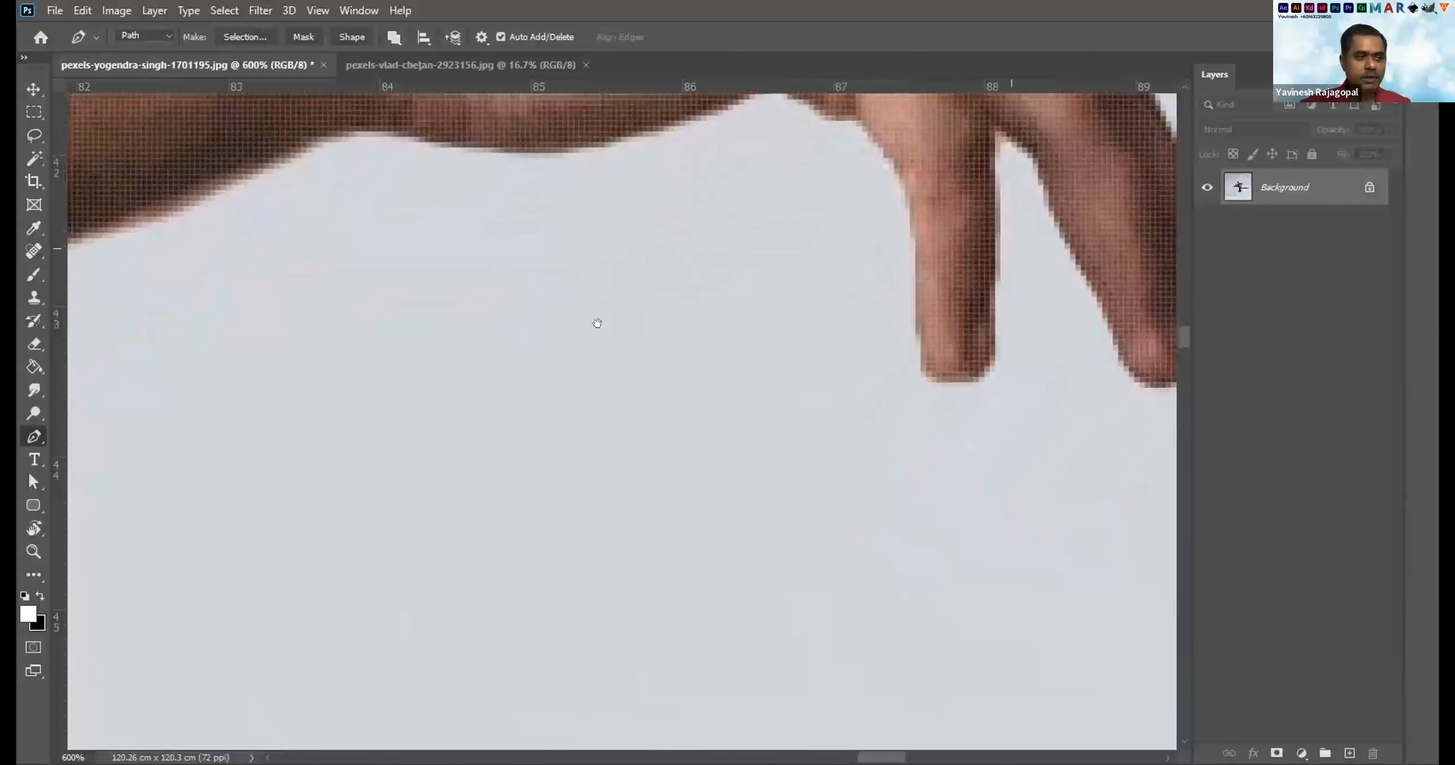
{"action": "left_click_drag", "start_coordinate": [598, 322], "coordinate": [778, 309]}
{"action": "left_click_drag", "start_coordinate": [482, 306], "coordinate": [746, 420]}
{"action": "left_click_drag", "start_coordinate": [803, 340], "coordinate": [903, 283]}
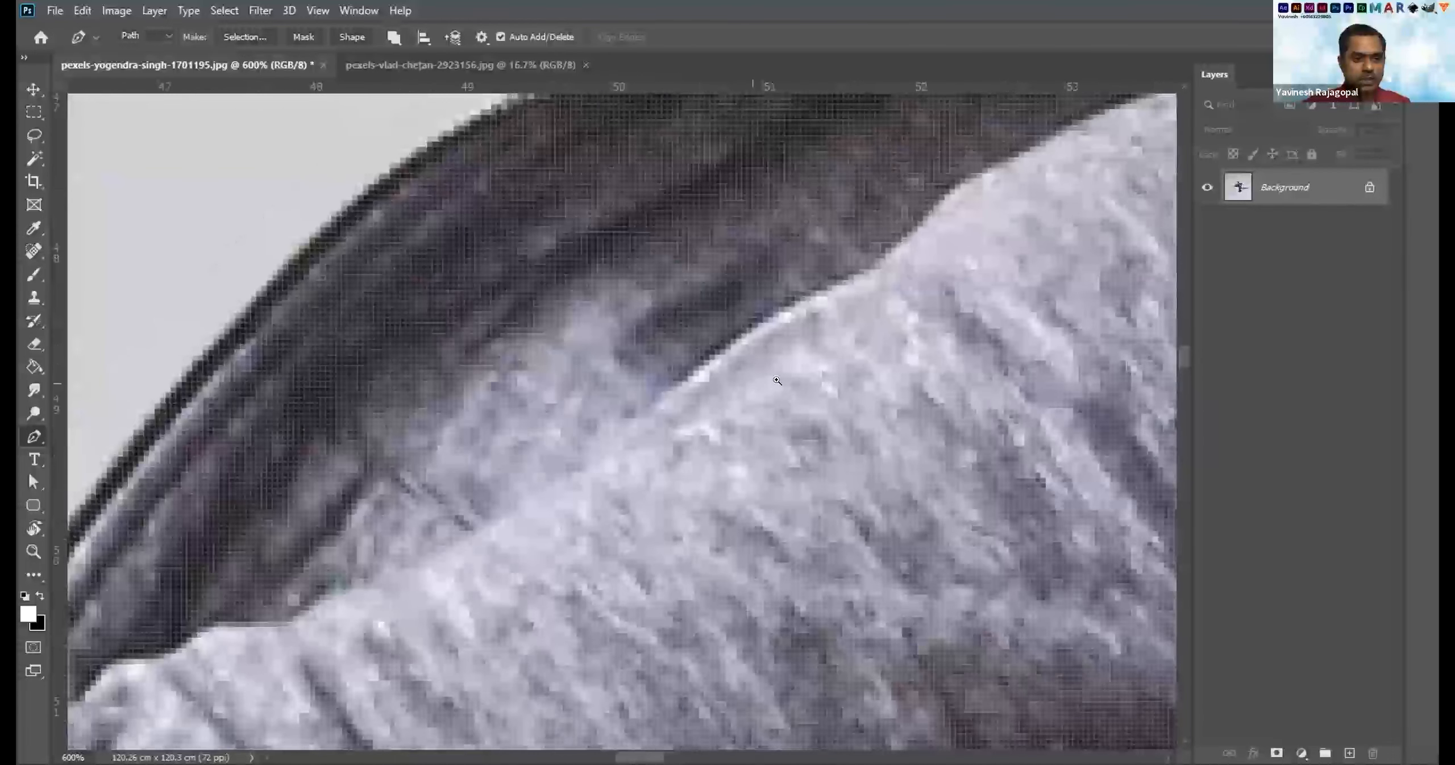
{"action": "left_click_drag", "start_coordinate": [777, 380], "coordinate": [910, 412]}
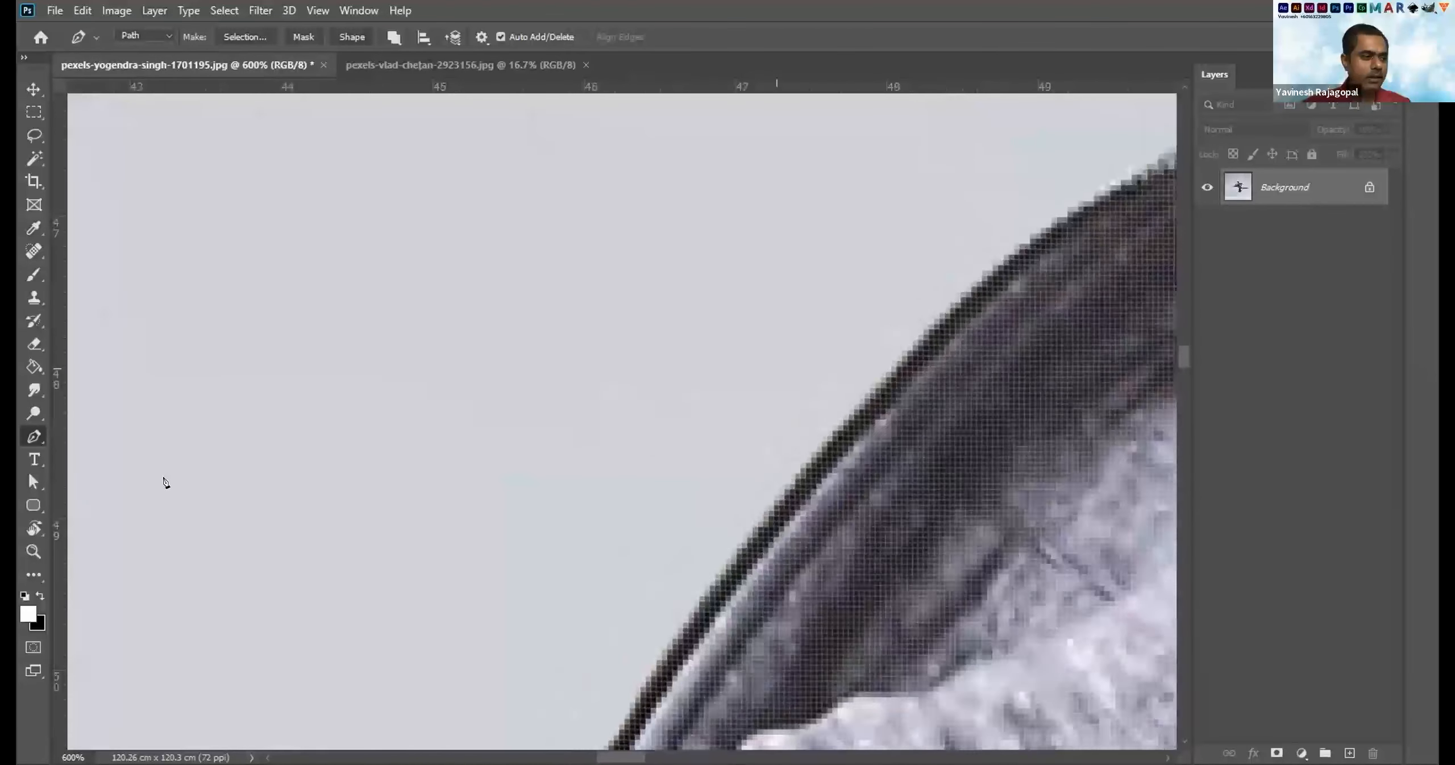
{"action": "key", "text": "ctrl+minus"}
{"action": "key", "text": "ctrl+minus"}
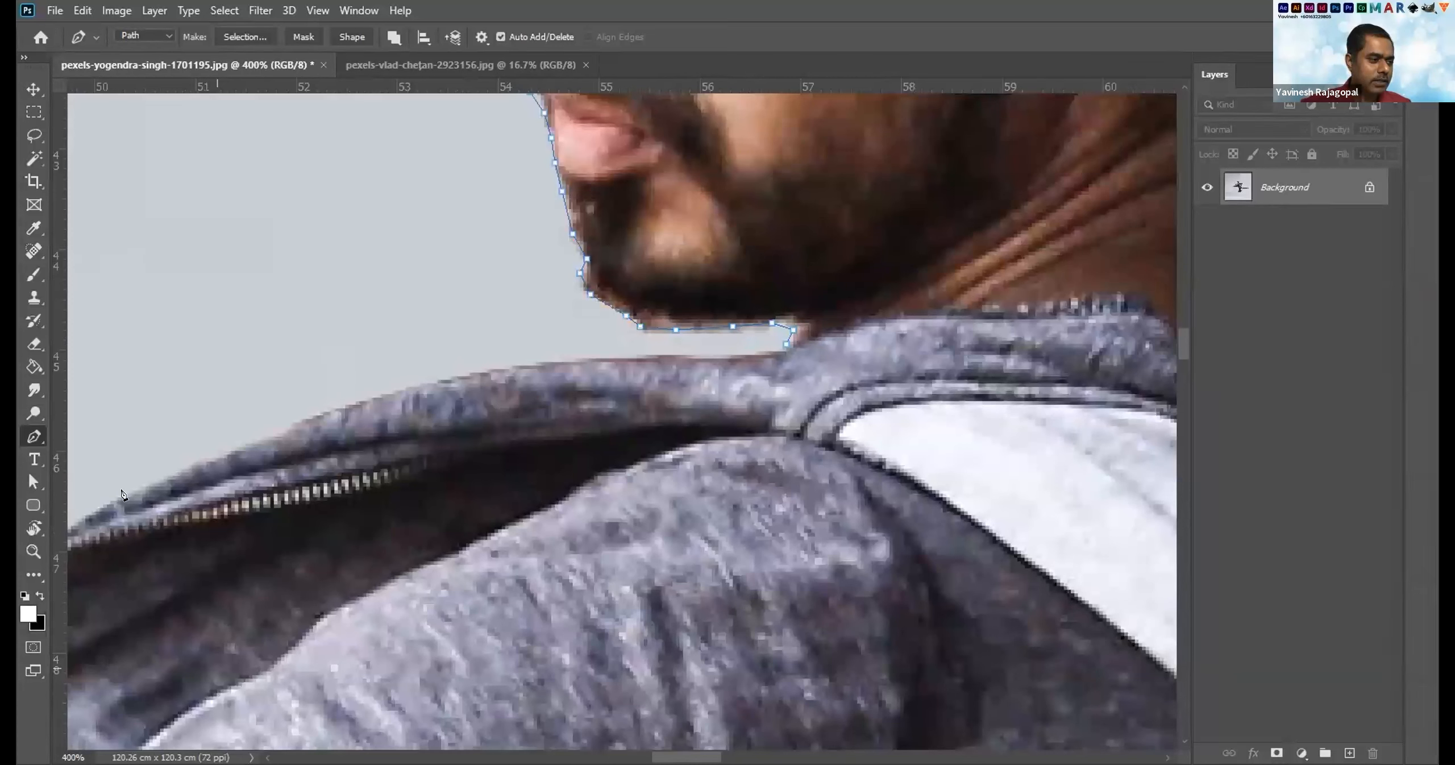
{"action": "left_click", "coordinate": [611, 361]}
{"action": "left_click", "coordinate": [705, 358]}
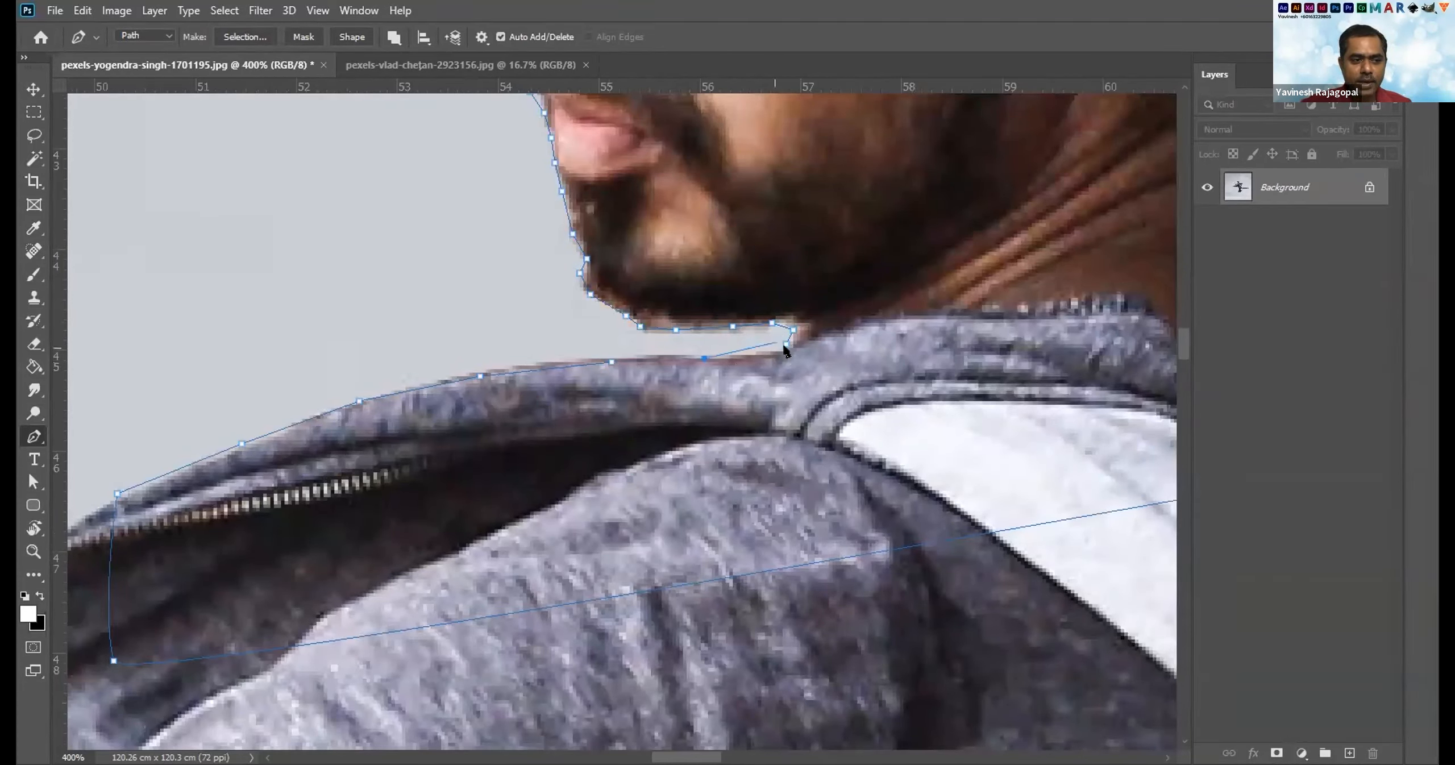
{"action": "left_click", "coordinate": [786, 345]}
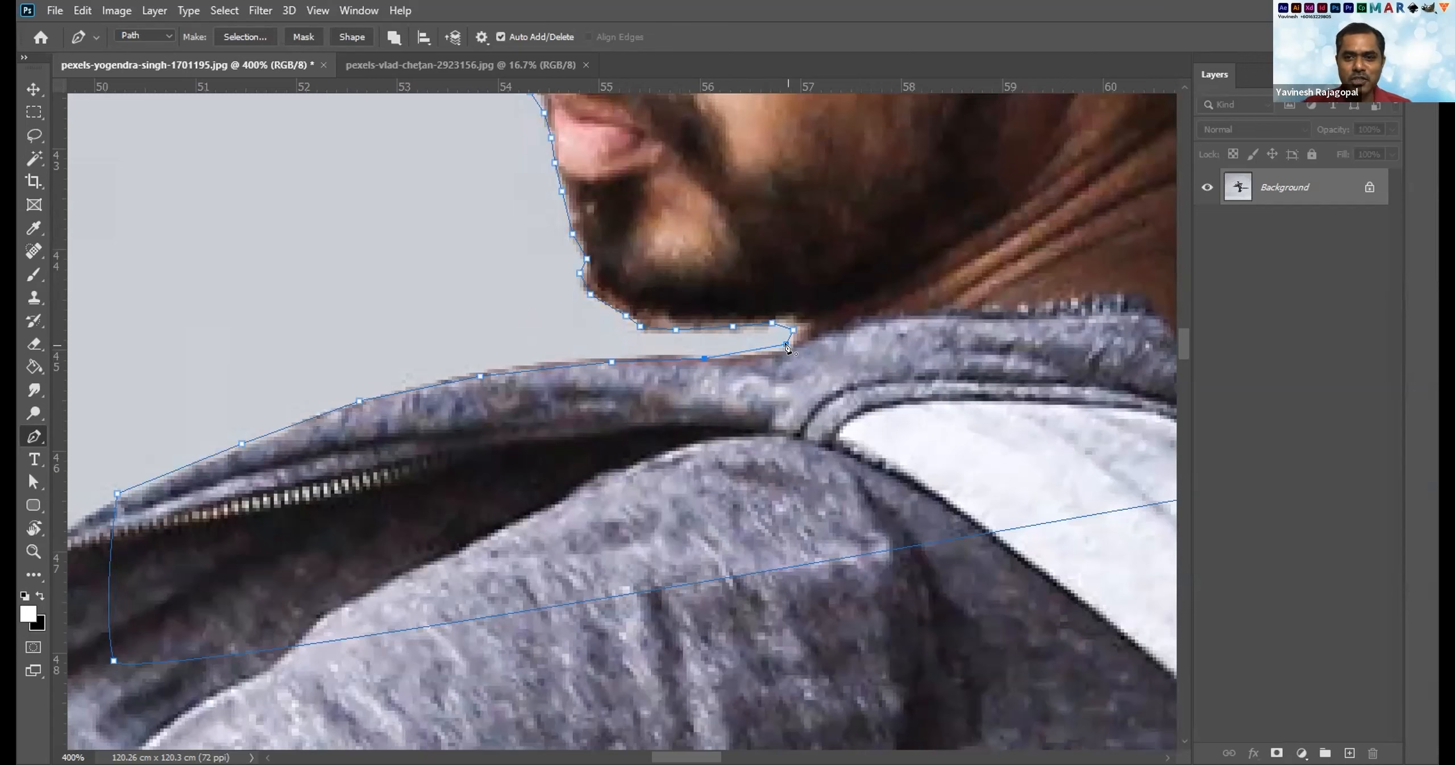
{"action": "key", "text": "ctrl+z"}
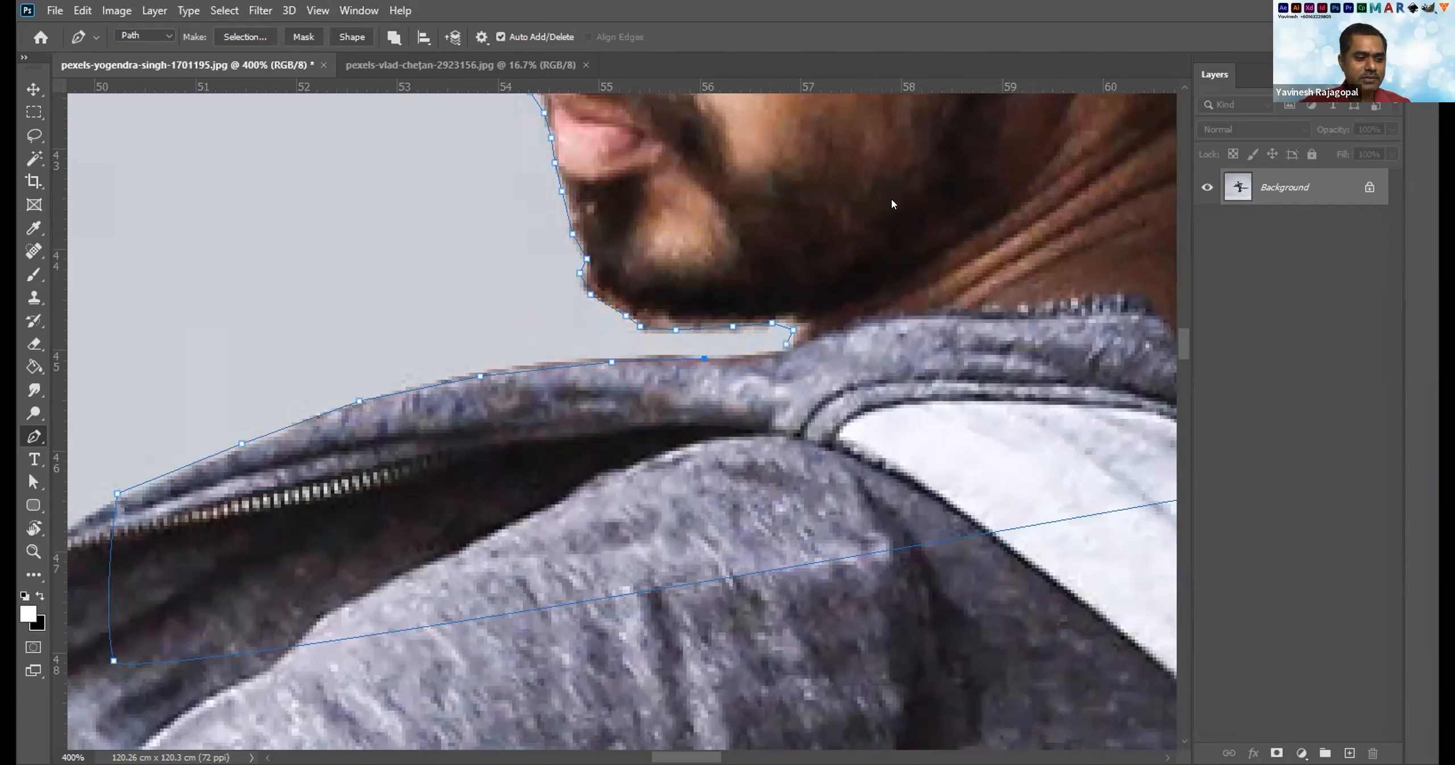
{"action": "left_click", "coordinate": [767, 337]}
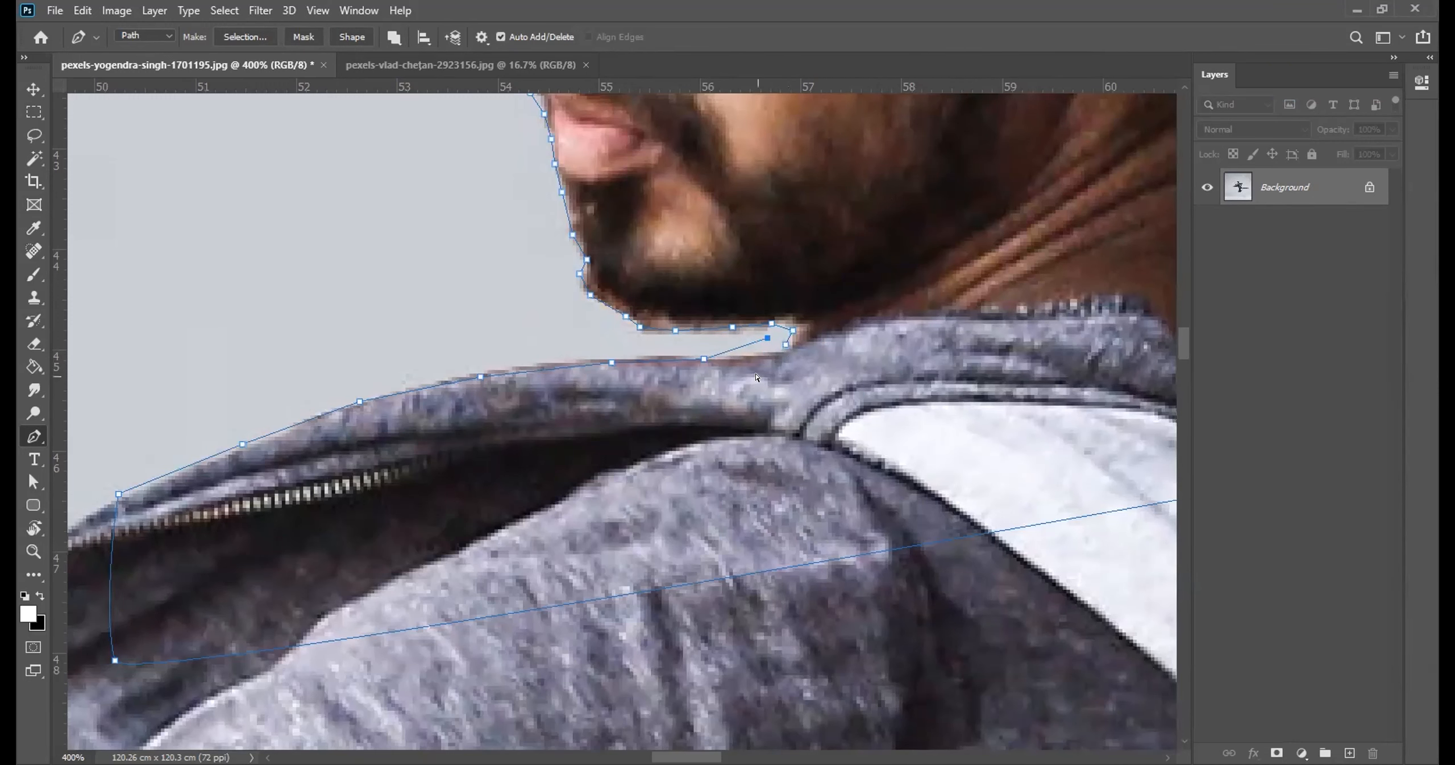
Undo the path points added along the jacket's collar edge, back to the last point on the finger.
{"action": "key", "text": "ctrl+minus"}
{"action": "key", "text": "ctrl+z"}
{"action": "key", "text": "ctrl+z"}
{"action": "key", "text": "ctrl+z"}
{"action": "key", "text": "ctrl+z"}
{"action": "key", "text": "ctrl+z"}
{"action": "key", "text": "ctrl+z"}
{"action": "key", "text": "ctrl+z"}
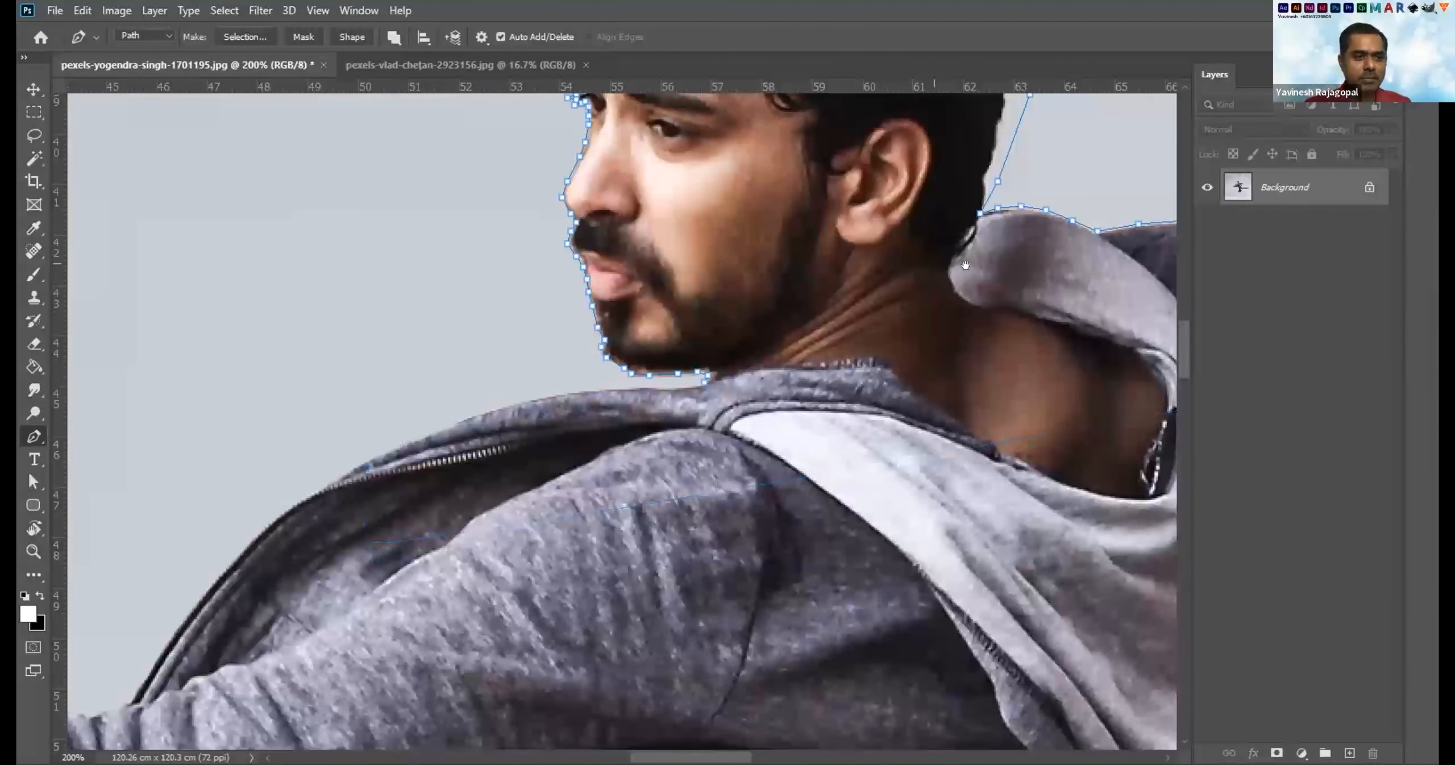
Trace the remaining upper edge of the outstretched finger and continue the path around its tip.
{"action": "left_click_drag", "start_coordinate": [708, 309], "coordinate": [578, 306]}
{"action": "left_click_drag", "start_coordinate": [1042, 302], "coordinate": [606, 312]}
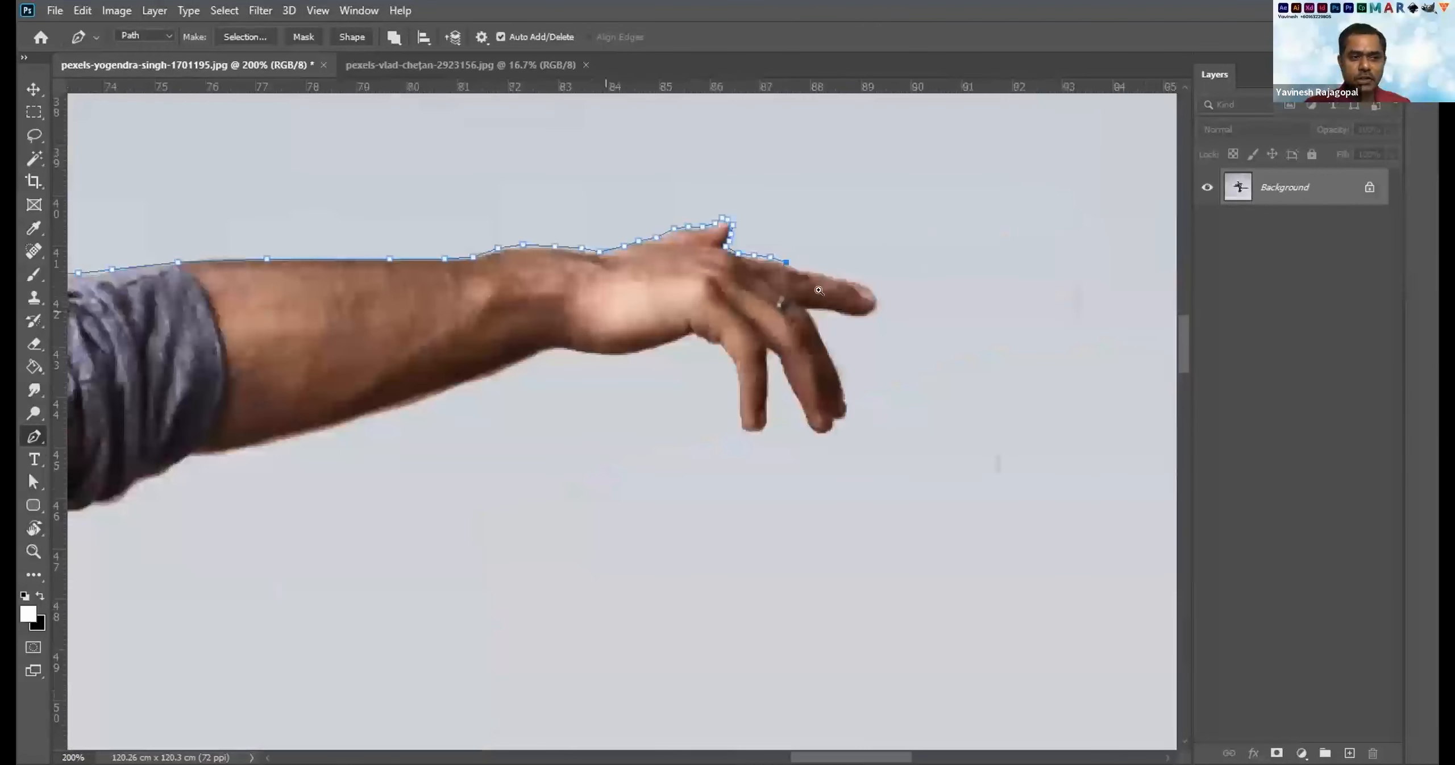
{"action": "scroll", "coordinate": [818, 290], "scroll_direction": "up", "scroll_amount": 3}
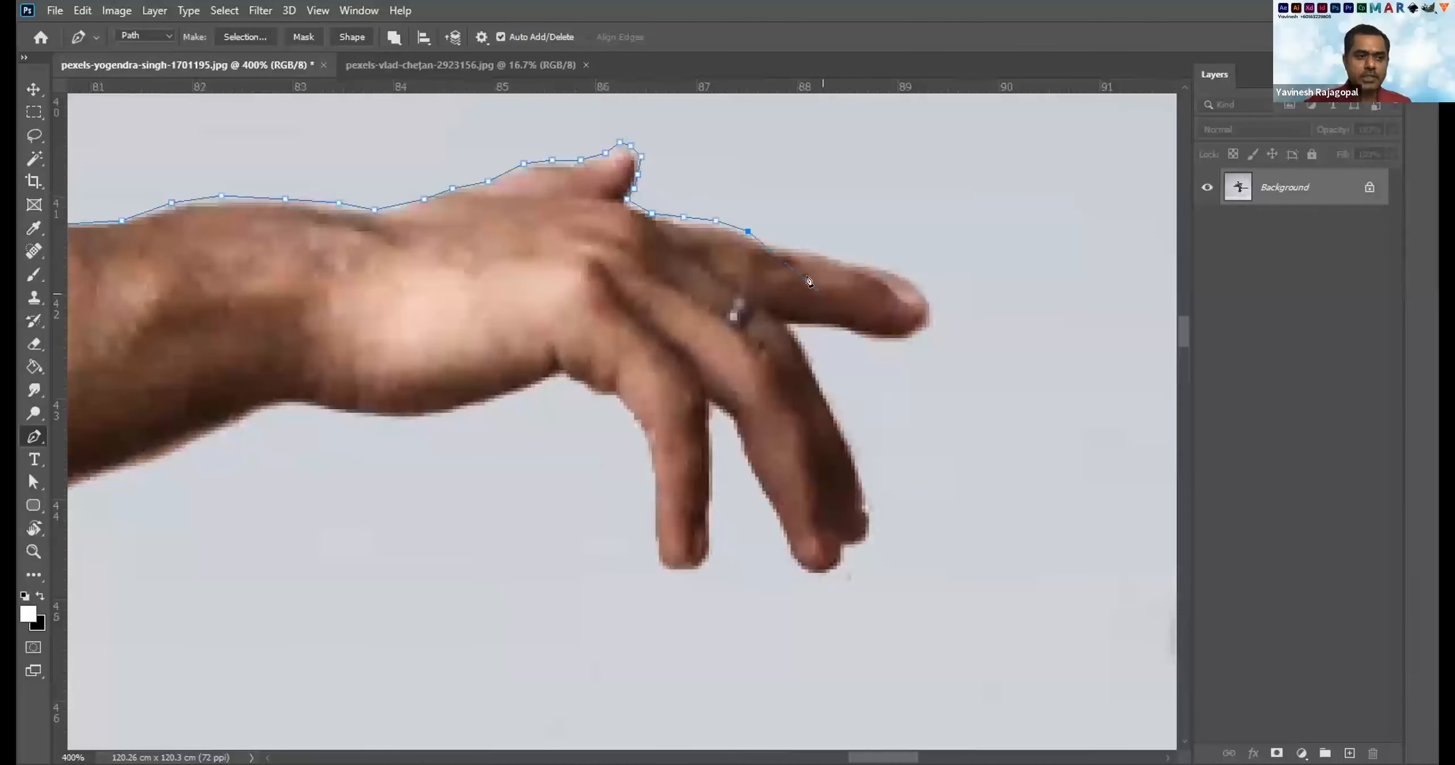
{"action": "left_click", "coordinate": [780, 242]}
{"action": "left_click", "coordinate": [833, 256]}
{"action": "left_click", "coordinate": [912, 278]}
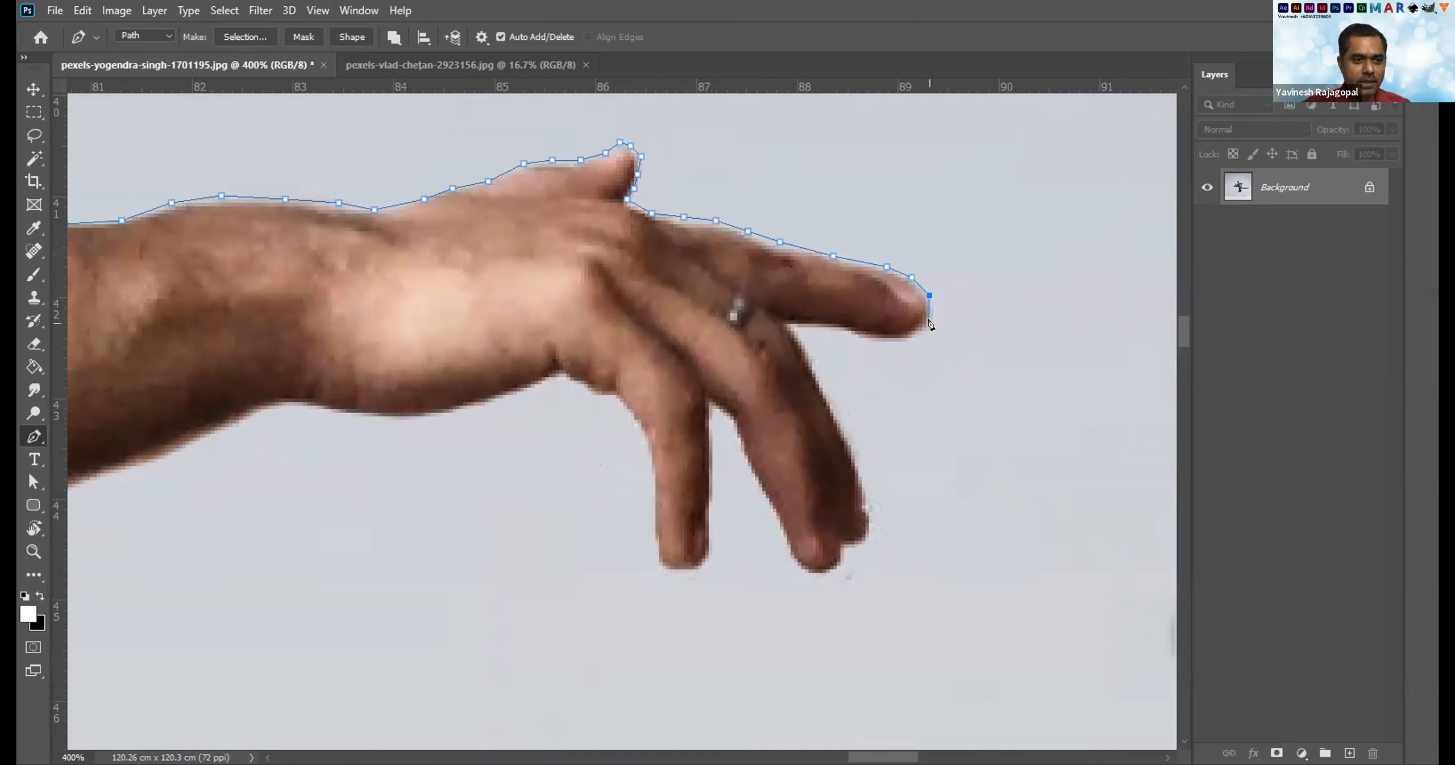
{"action": "left_click", "coordinate": [930, 321]}
{"action": "left_click", "coordinate": [919, 338]}
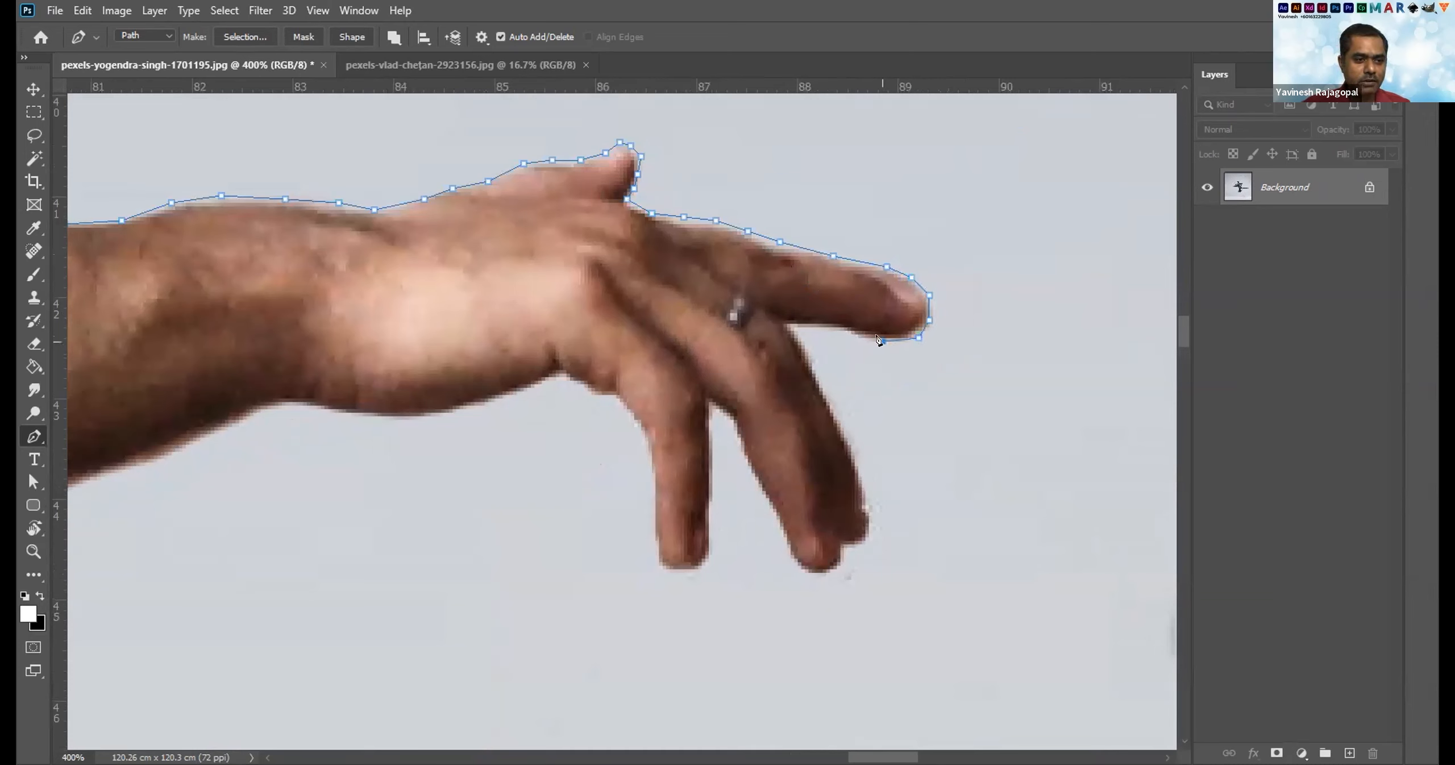
Trace the underside of the outstretched finger back to where it meets the bent fingers near the ring.
{"action": "left_click", "coordinate": [855, 335]}
{"action": "left_click", "coordinate": [836, 328]}
{"action": "left_click", "coordinate": [779, 323]}
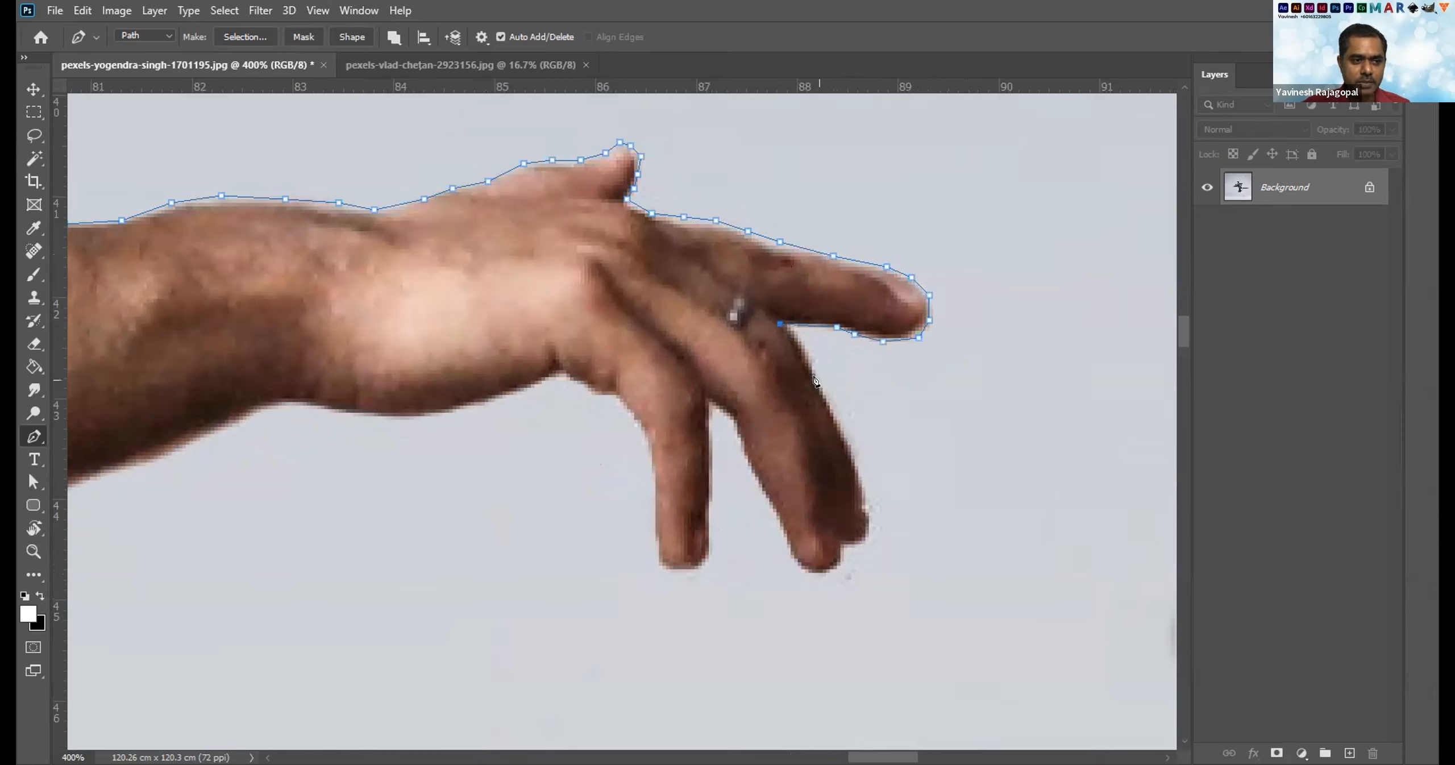
Trace the outer edge of the bent fingers down to the first fingertip.
{"action": "left_click", "coordinate": [805, 342]}
{"action": "left_click", "coordinate": [816, 377]}
{"action": "left_click", "coordinate": [839, 419]}
{"action": "left_click_drag", "start_coordinate": [865, 469], "coordinate": [946, 377]}
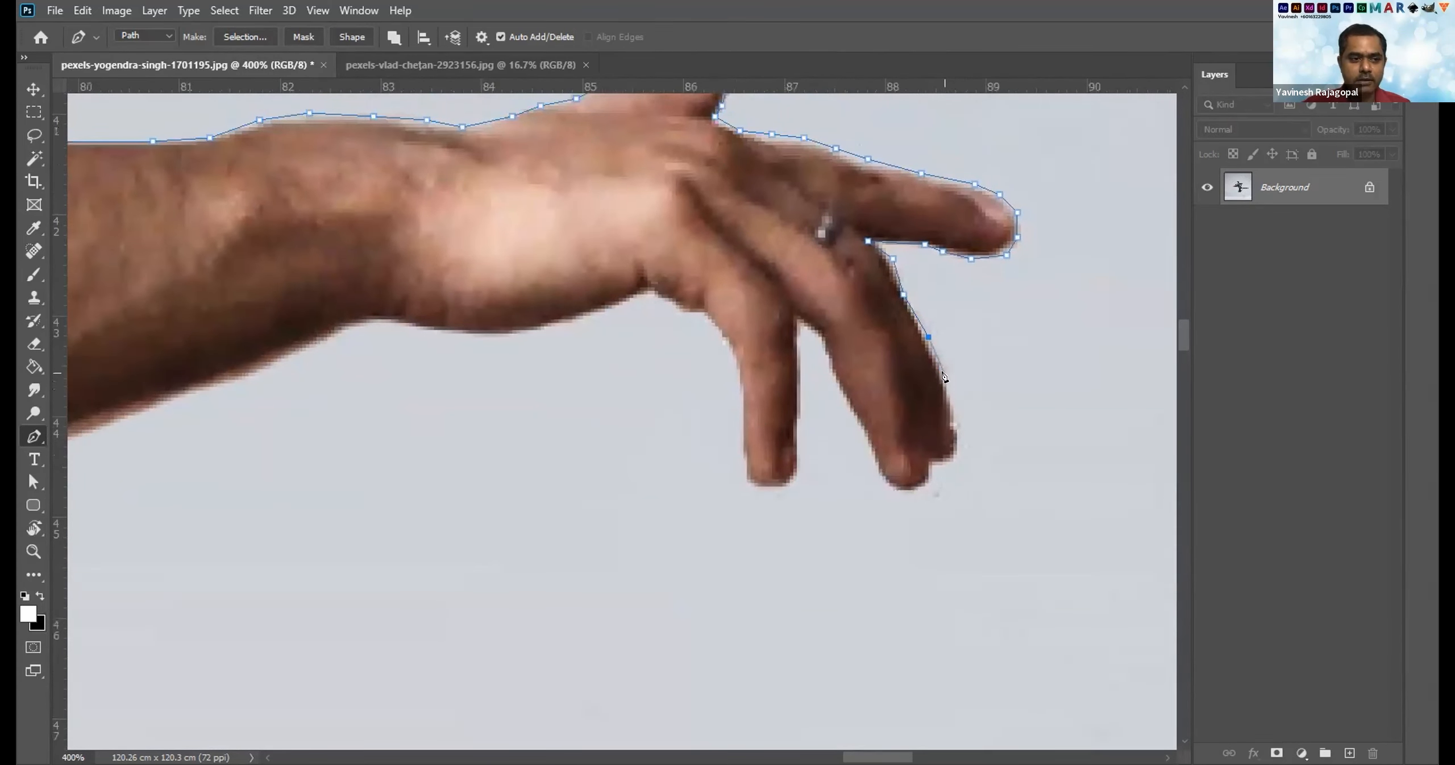
{"action": "left_click", "coordinate": [943, 372]}
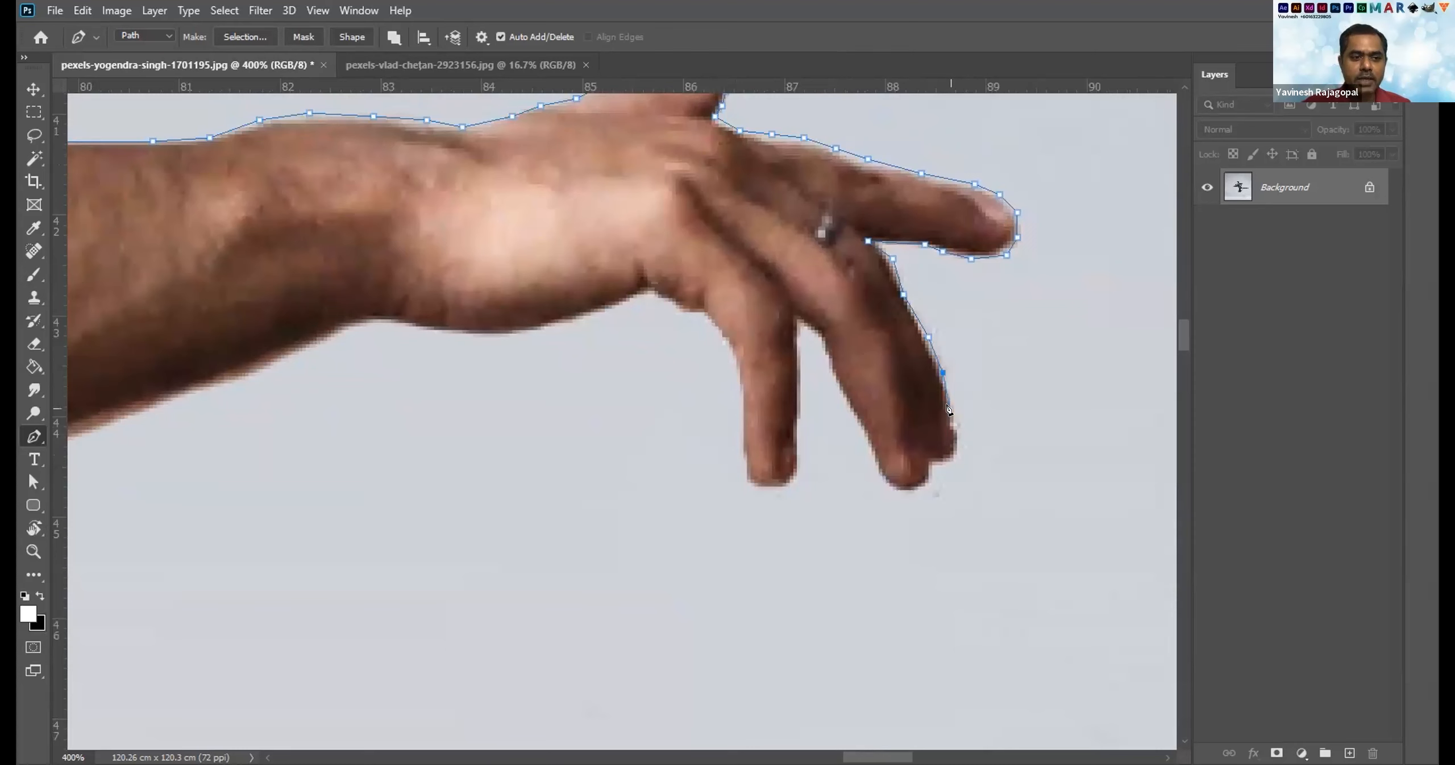
{"action": "left_click", "coordinate": [949, 408]}
{"action": "left_click", "coordinate": [957, 439]}
Trace around the two overlapping bent fingertips and up their inner edge to the gap before the hanging finger.
{"action": "scroll", "coordinate": [762, 446], "scroll_direction": "down", "scroll_amount": 6}
{"action": "left_click_drag", "start_coordinate": [746, 379], "coordinate": [675, 394]}
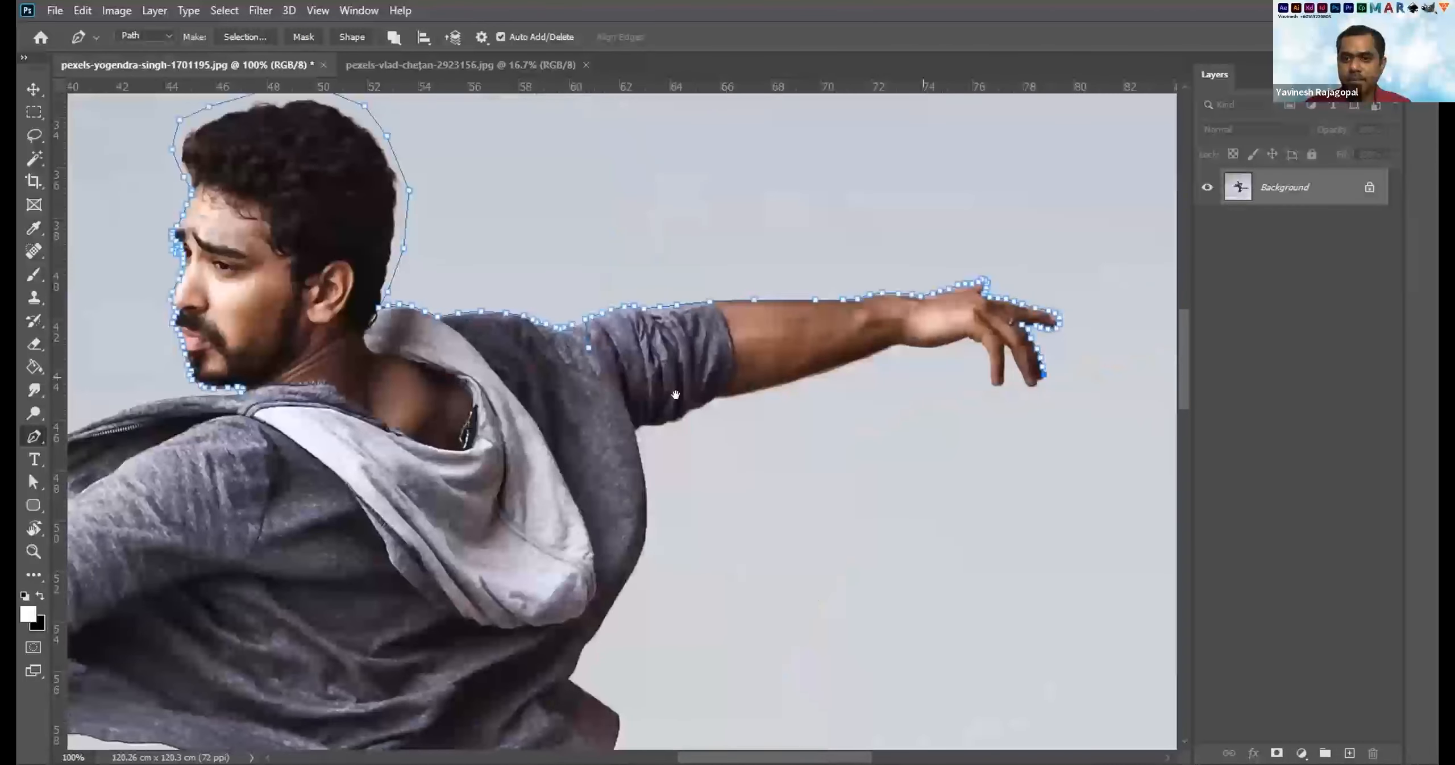
{"action": "left_click_drag", "start_coordinate": [983, 380], "coordinate": [835, 366]}
{"action": "scroll", "coordinate": [835, 365], "scroll_direction": "up", "scroll_amount": 3}
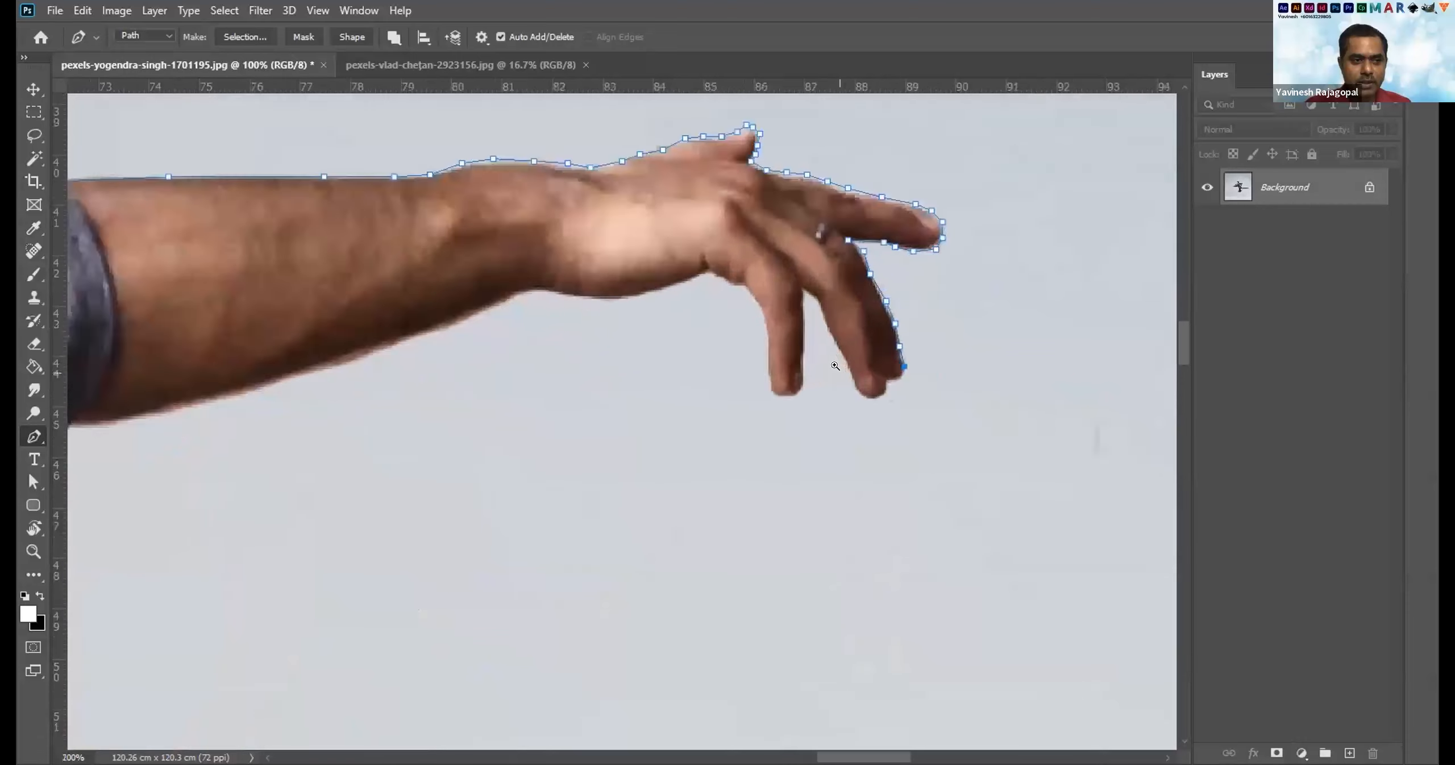
{"action": "scroll", "coordinate": [835, 366], "scroll_direction": "up", "scroll_amount": 2}
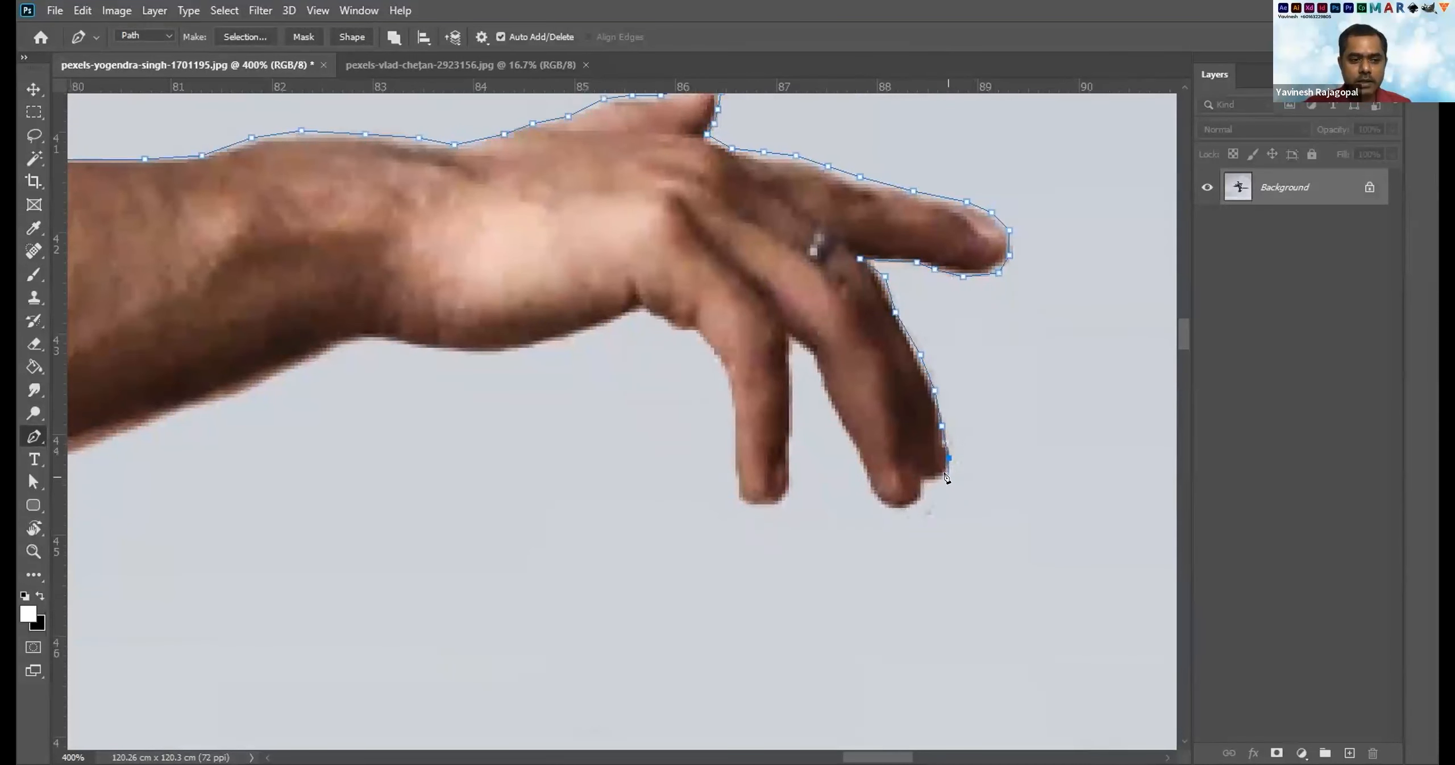
{"action": "left_click", "coordinate": [921, 479]}
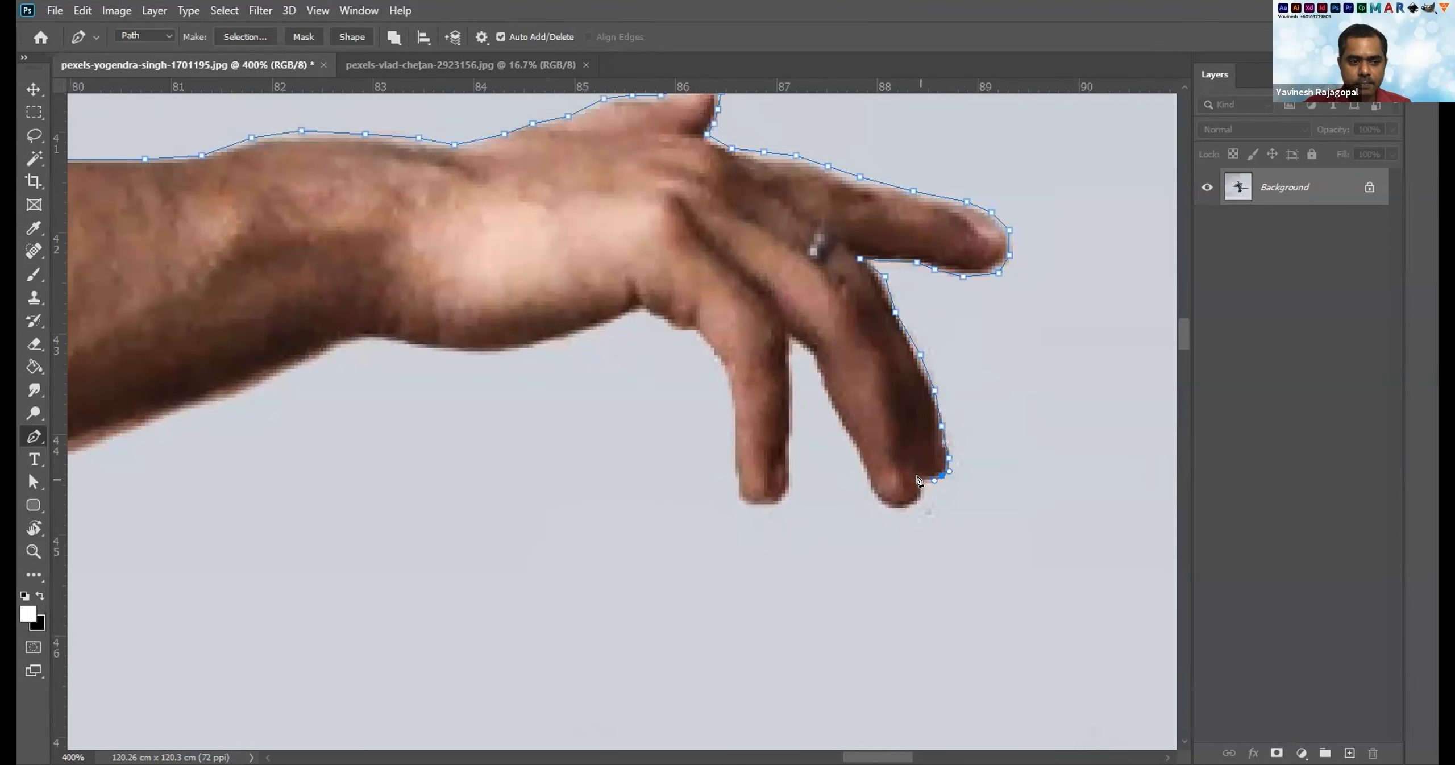
{"action": "left_click_drag", "start_coordinate": [902, 508], "coordinate": [880, 512]}
{"action": "left_click", "coordinate": [871, 482]}
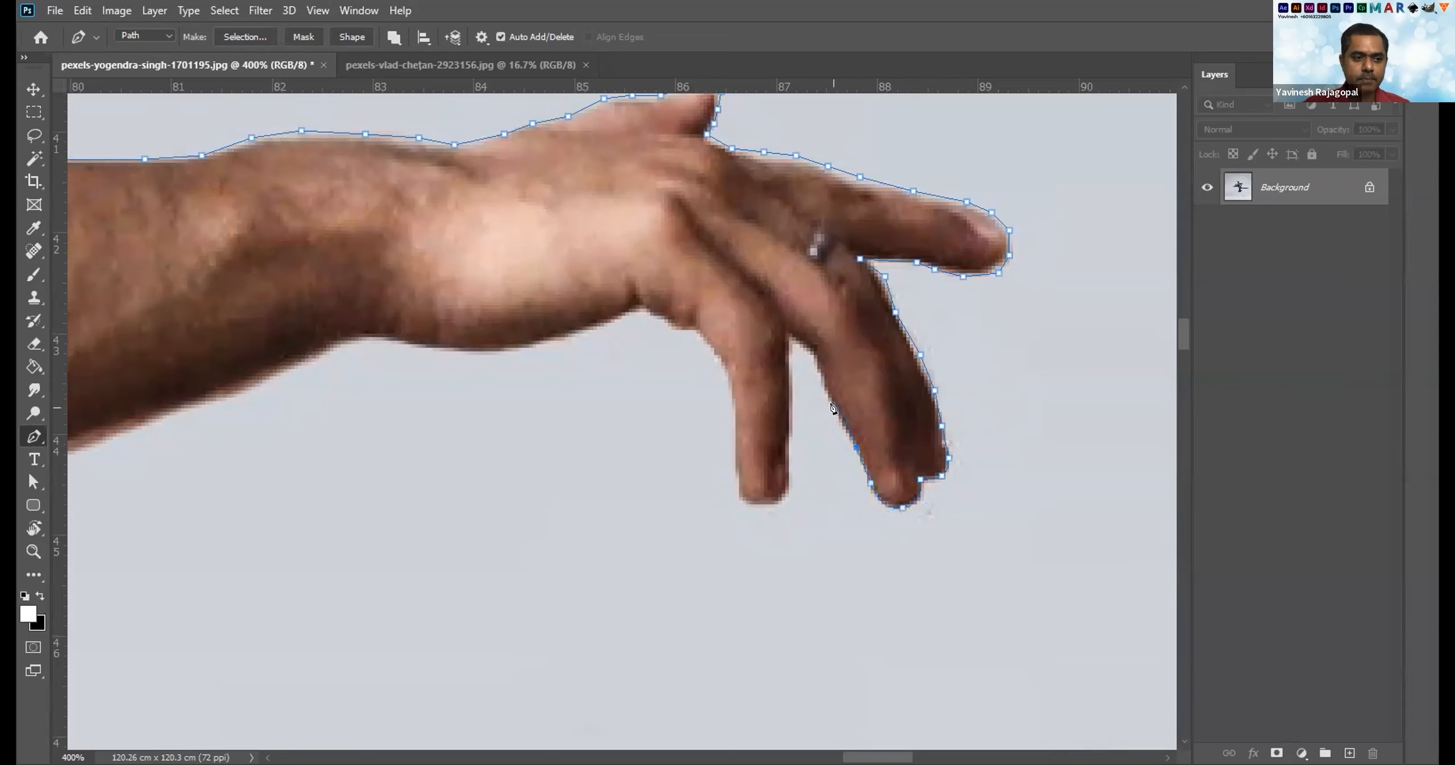
{"action": "left_click", "coordinate": [814, 369]}
{"action": "left_click_drag", "start_coordinate": [802, 345], "coordinate": [789, 339]}
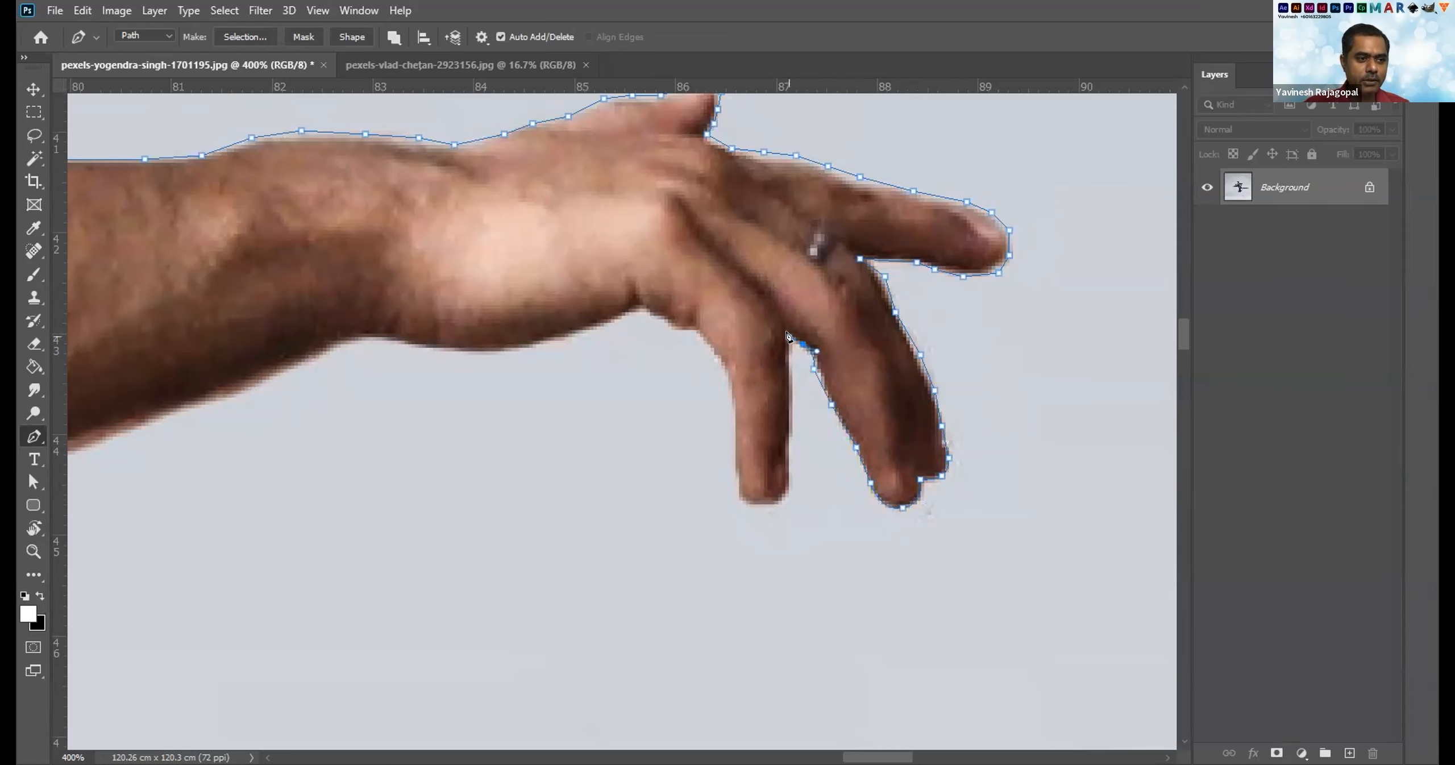
Trace the hanging finger down one side, around its tip and up the other side towards the palm.
{"action": "left_click_drag", "start_coordinate": [781, 421], "coordinate": [865, 362]}
{"action": "left_click", "coordinate": [877, 351]}
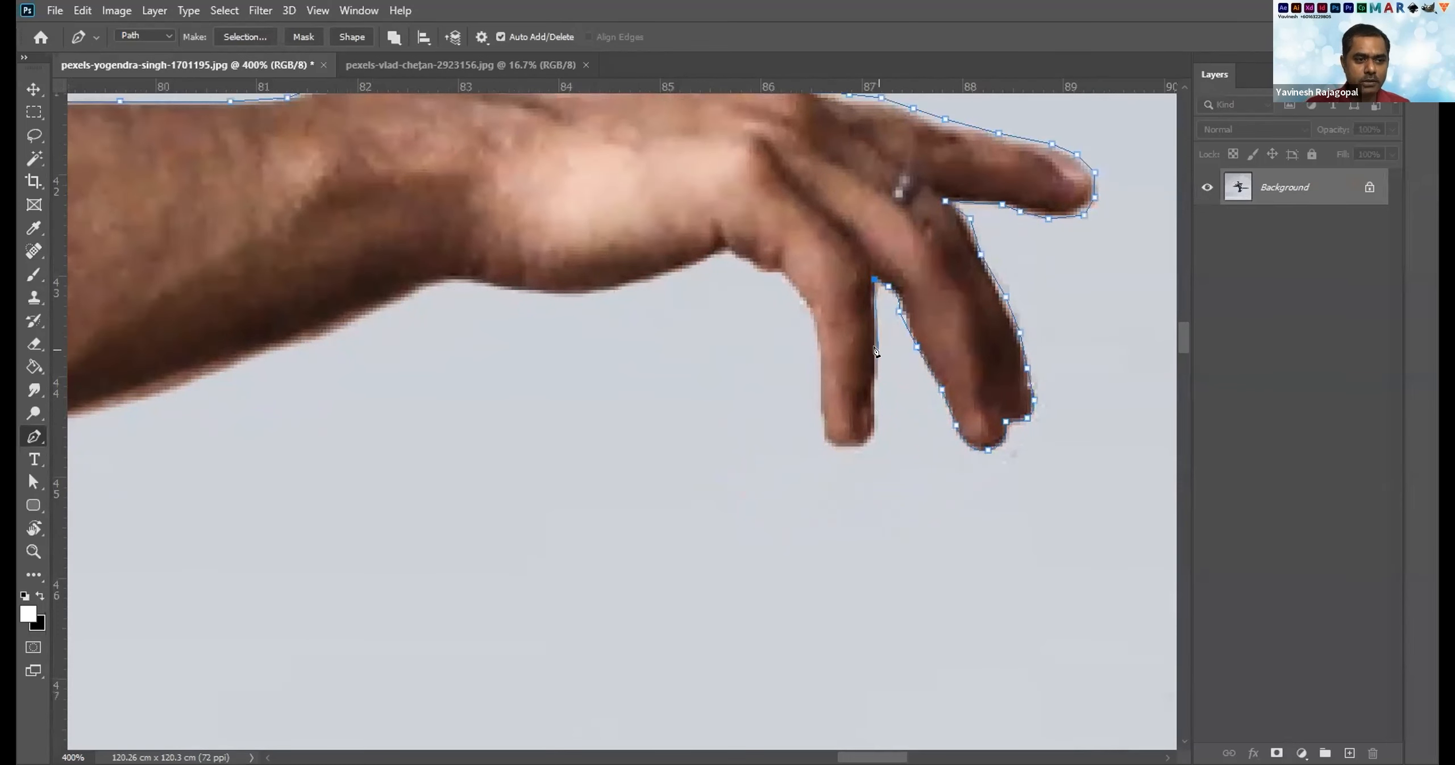
{"action": "left_click", "coordinate": [874, 393]}
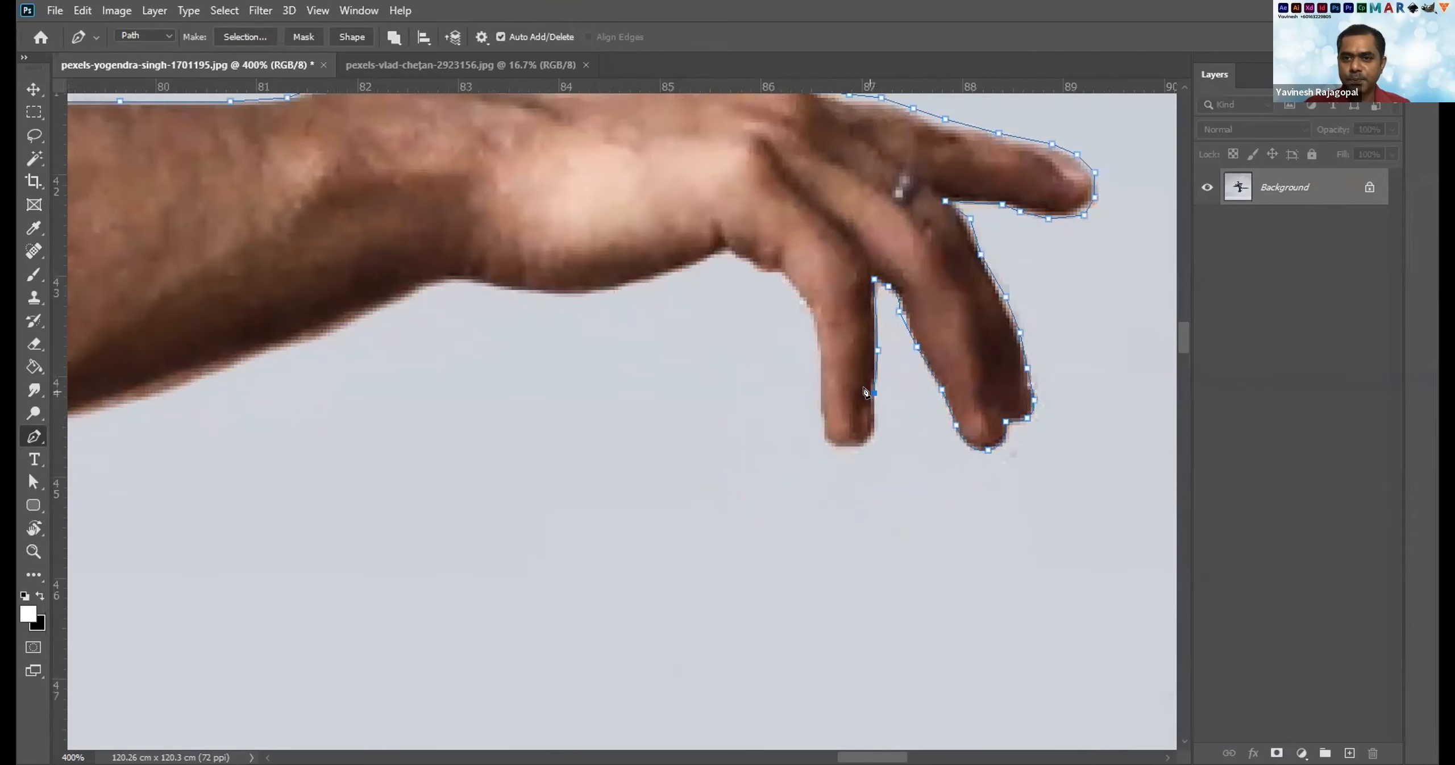
{"action": "left_click_drag", "start_coordinate": [846, 448], "coordinate": [818, 394]}
{"action": "left_click_drag", "start_coordinate": [817, 336], "coordinate": [792, 284]}
Trace the lower edge of the palm and the wrist with curved path segments.
{"action": "left_click_drag", "start_coordinate": [792, 287], "coordinate": [873, 351]}
{"action": "left_click", "coordinate": [722, 247]}
{"action": "left_click_drag", "start_coordinate": [771, 375], "coordinate": [636, 361]}
Trace the underside of the forearm with curved path segments up to the rolled sleeve cuff.
{"action": "left_click_drag", "start_coordinate": [522, 383], "coordinate": [806, 296]}
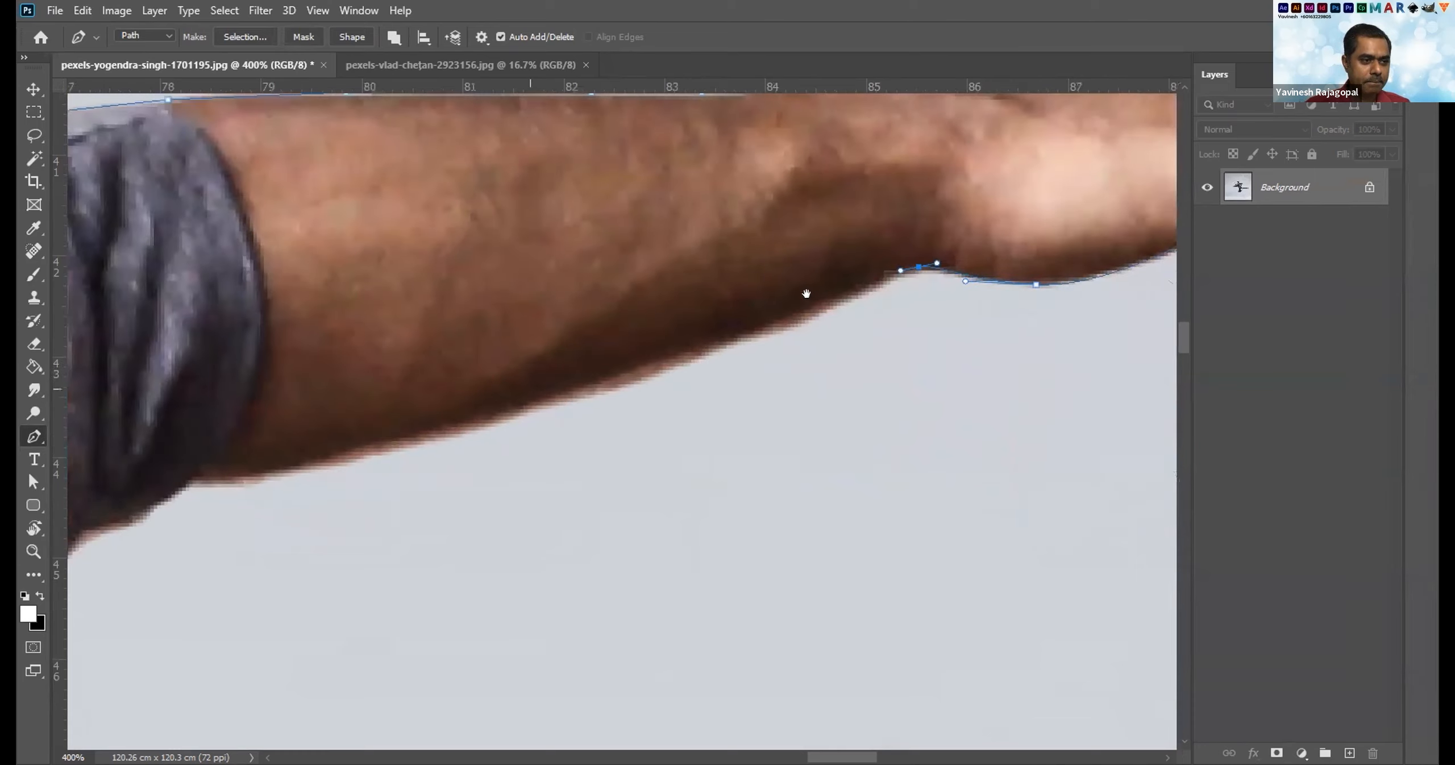
{"action": "left_click_drag", "start_coordinate": [646, 384], "coordinate": [587, 400]}
{"action": "left_click_drag", "start_coordinate": [504, 422], "coordinate": [845, 375]}
{"action": "left_click_drag", "start_coordinate": [719, 409], "coordinate": [583, 435]}
{"action": "left_click", "coordinate": [552, 434]}
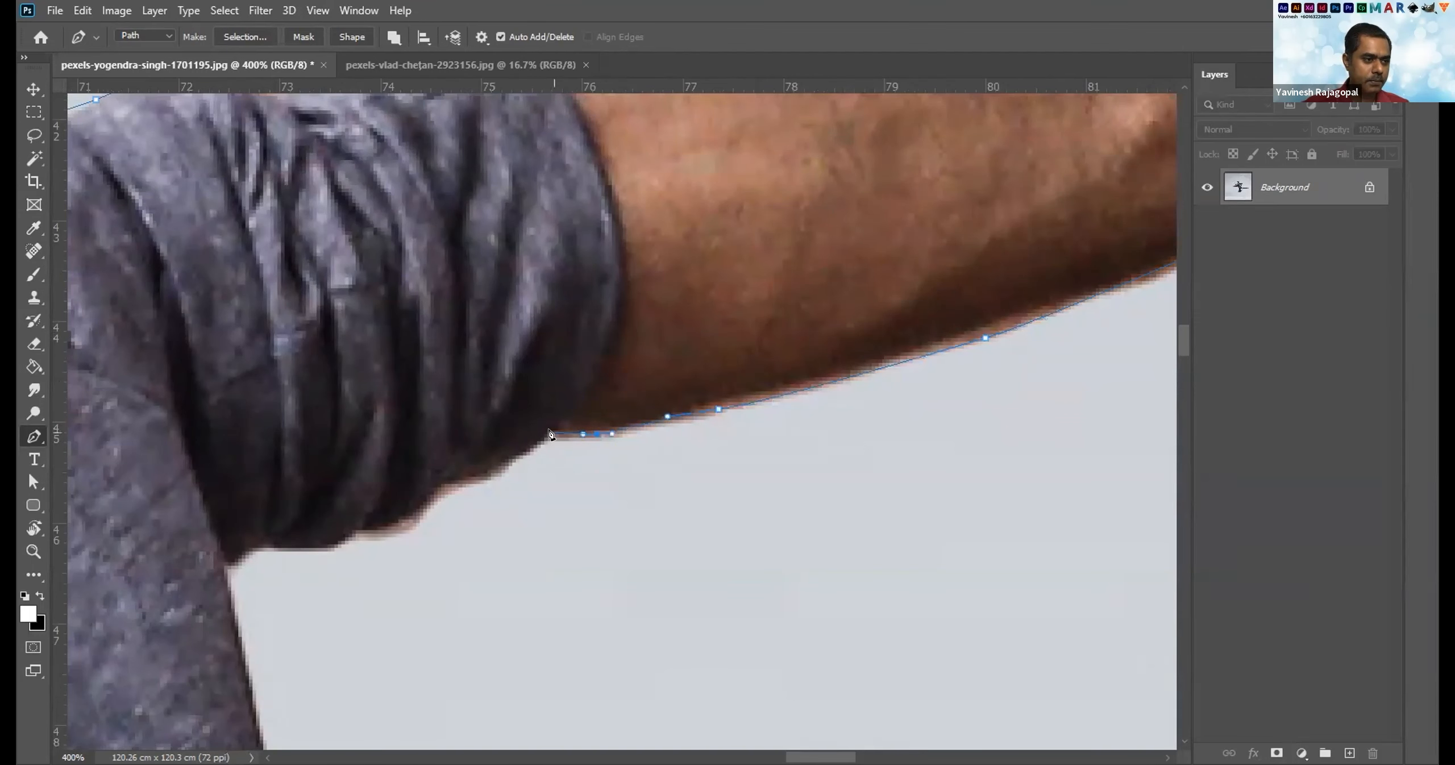
Trace the underside of the rolled sleeve cuff and the side of the shirt below it with curved path segments.
{"action": "left_click_drag", "start_coordinate": [478, 441], "coordinate": [558, 446]}
{"action": "left_click", "coordinate": [546, 470]}
{"action": "left_click_drag", "start_coordinate": [648, 363], "coordinate": [731, 148]}
{"action": "left_click_drag", "start_coordinate": [692, 464], "coordinate": [663, 380]}
{"action": "left_click_drag", "start_coordinate": [641, 426], "coordinate": [794, 253]}
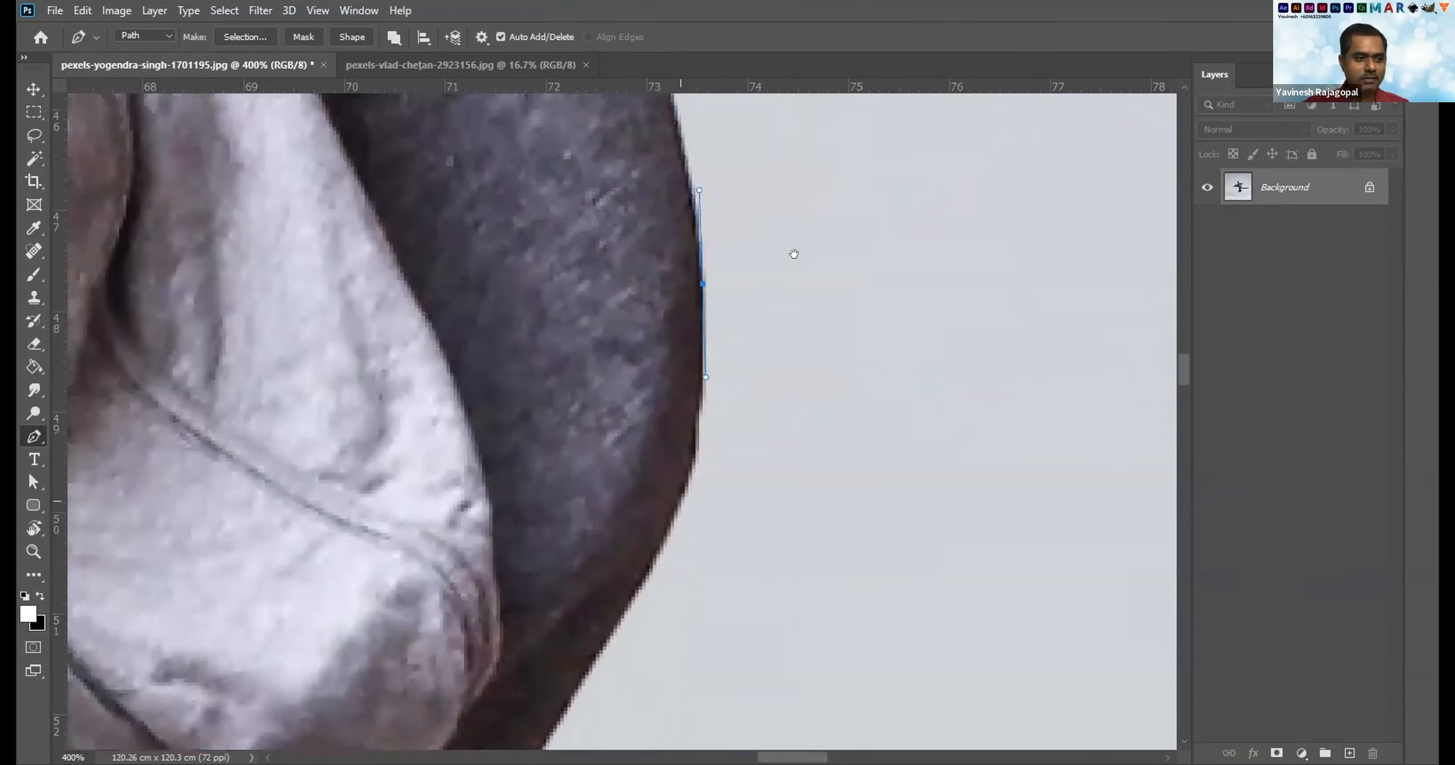
{"action": "left_click_drag", "start_coordinate": [733, 421], "coordinate": [777, 211]}
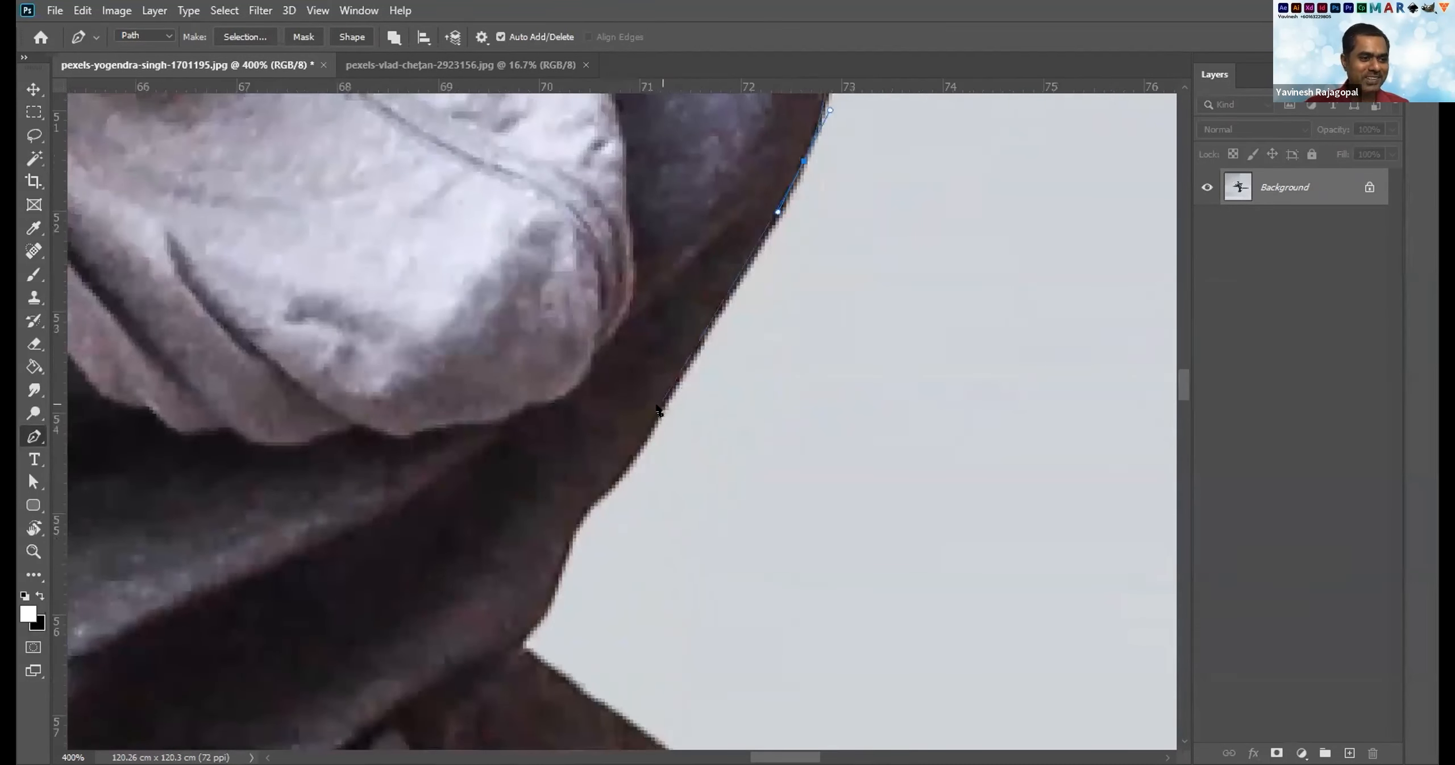
Trace the lower side of the shirt down to the notch above its flared hem.
{"action": "left_click_drag", "start_coordinate": [655, 421], "coordinate": [600, 498]}
{"action": "left_click_drag", "start_coordinate": [601, 498], "coordinate": [676, 364]}
{"action": "left_click_drag", "start_coordinate": [630, 413], "coordinate": [615, 425]}
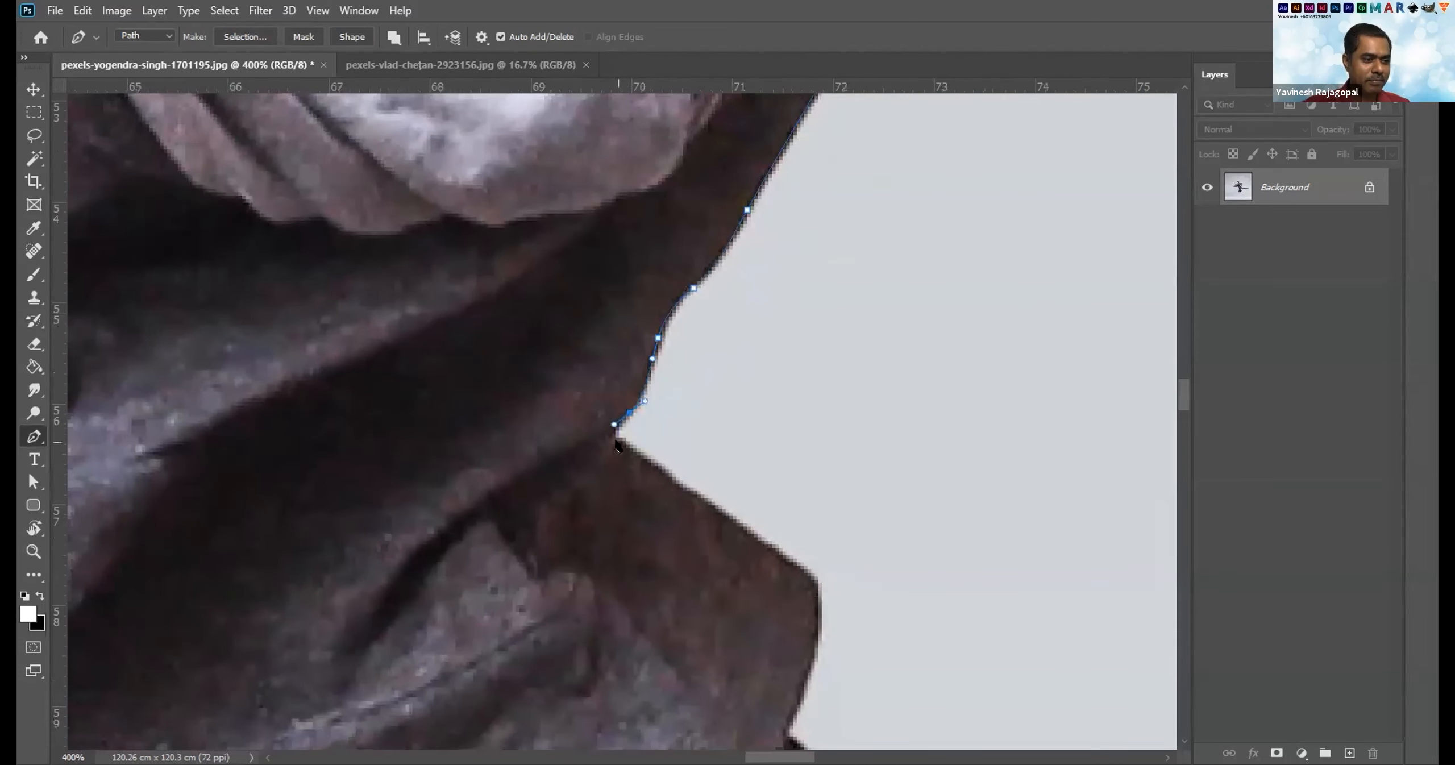
Trace the flared shirt hem out to its corner and around it towards the jeans.
{"action": "left_click_drag", "start_coordinate": [708, 432], "coordinate": [601, 329]}
{"action": "left_click_drag", "start_coordinate": [678, 383], "coordinate": [688, 387]}
{"action": "left_click_drag", "start_coordinate": [728, 322], "coordinate": [659, 243]}
{"action": "left_click", "coordinate": [663, 289]}
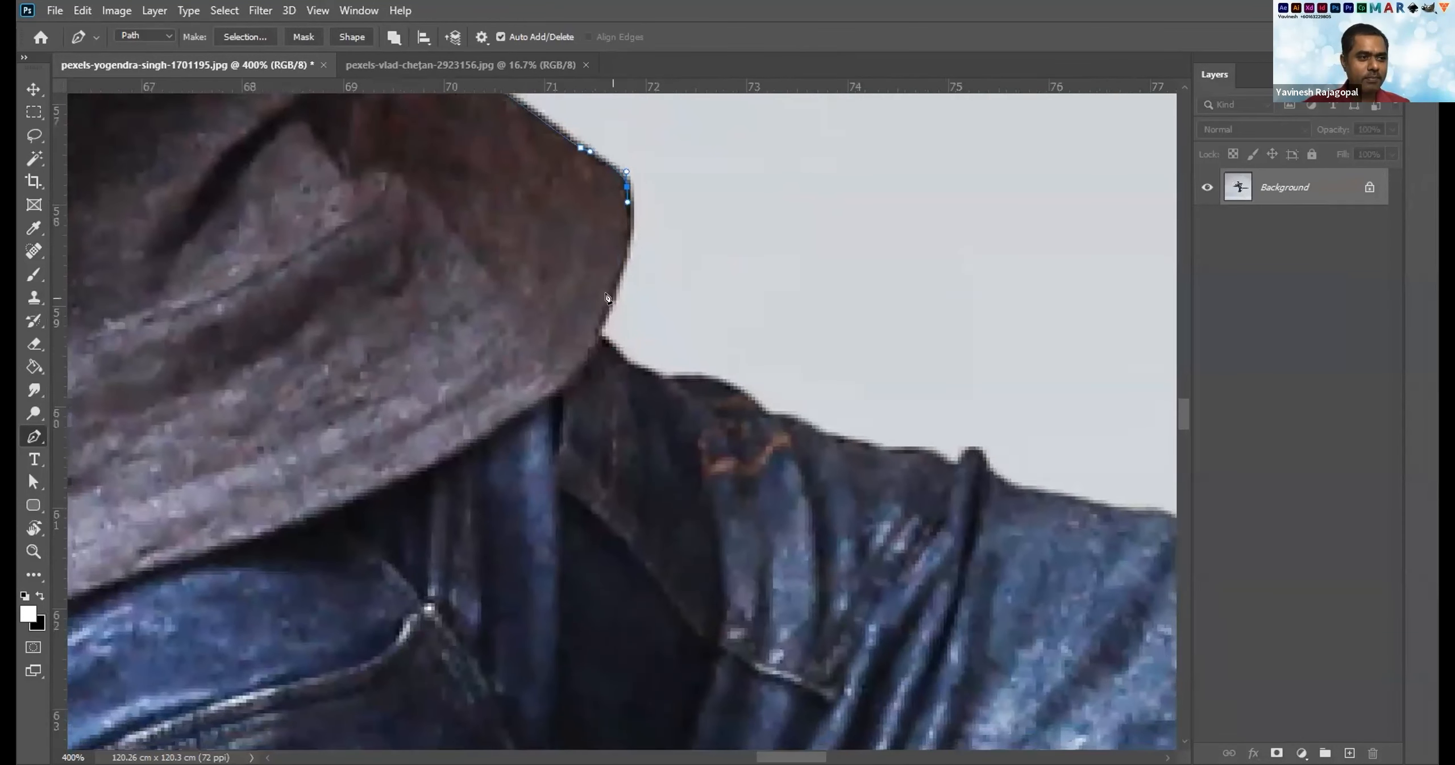
{"action": "left_click_drag", "start_coordinate": [615, 286], "coordinate": [569, 235]}
Trace the upper edge of the extended jeans leg from the shirt hem towards the first raised fold.
{"action": "left_click", "coordinate": [630, 364]}
{"action": "key", "text": "space"}
{"action": "left_click", "coordinate": [601, 243]}
{"action": "left_click", "coordinate": [629, 249]}
{"action": "left_click", "coordinate": [654, 246]}
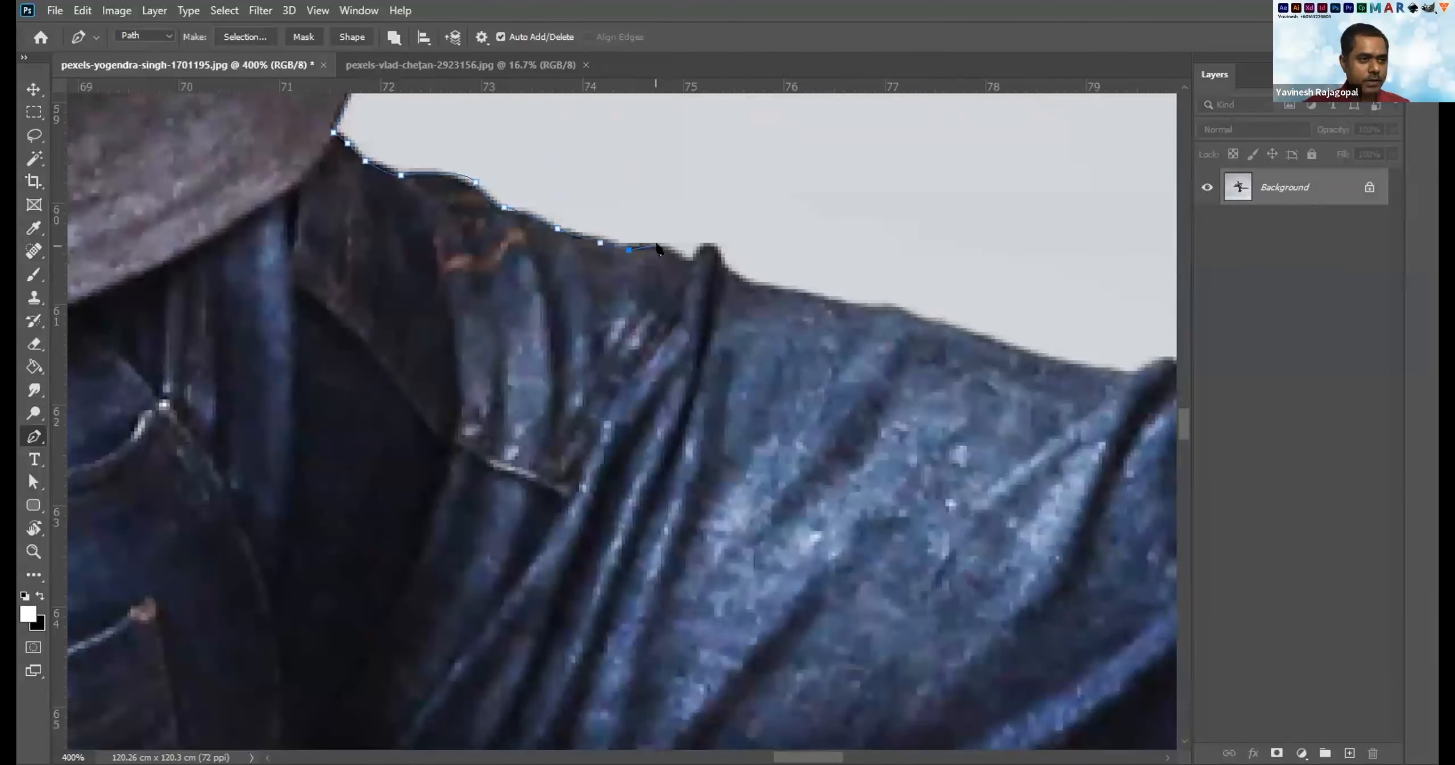
Trace closely over the first raised fold on the extended thigh with short path segments.
{"action": "left_click", "coordinate": [674, 257]}
{"action": "left_click", "coordinate": [692, 260]}
{"action": "left_click", "coordinate": [711, 243]}
{"action": "left_click", "coordinate": [721, 253]}
{"action": "left_click", "coordinate": [725, 267]}
{"action": "left_click", "coordinate": [733, 278]}
{"action": "left_click", "coordinate": [738, 281]}
{"action": "left_click", "coordinate": [760, 286]}
Continue the path along the thigh's upper edge from the first raised fold to the next one.
{"action": "left_click_drag", "start_coordinate": [818, 300], "coordinate": [273, 187]}
{"action": "left_click", "coordinate": [277, 183]}
{"action": "left_click", "coordinate": [318, 189]}
{"action": "left_click", "coordinate": [363, 197]}
{"action": "left_click", "coordinate": [420, 217]}
{"action": "left_click", "coordinate": [549, 253]}
{"action": "left_click", "coordinate": [581, 257]}
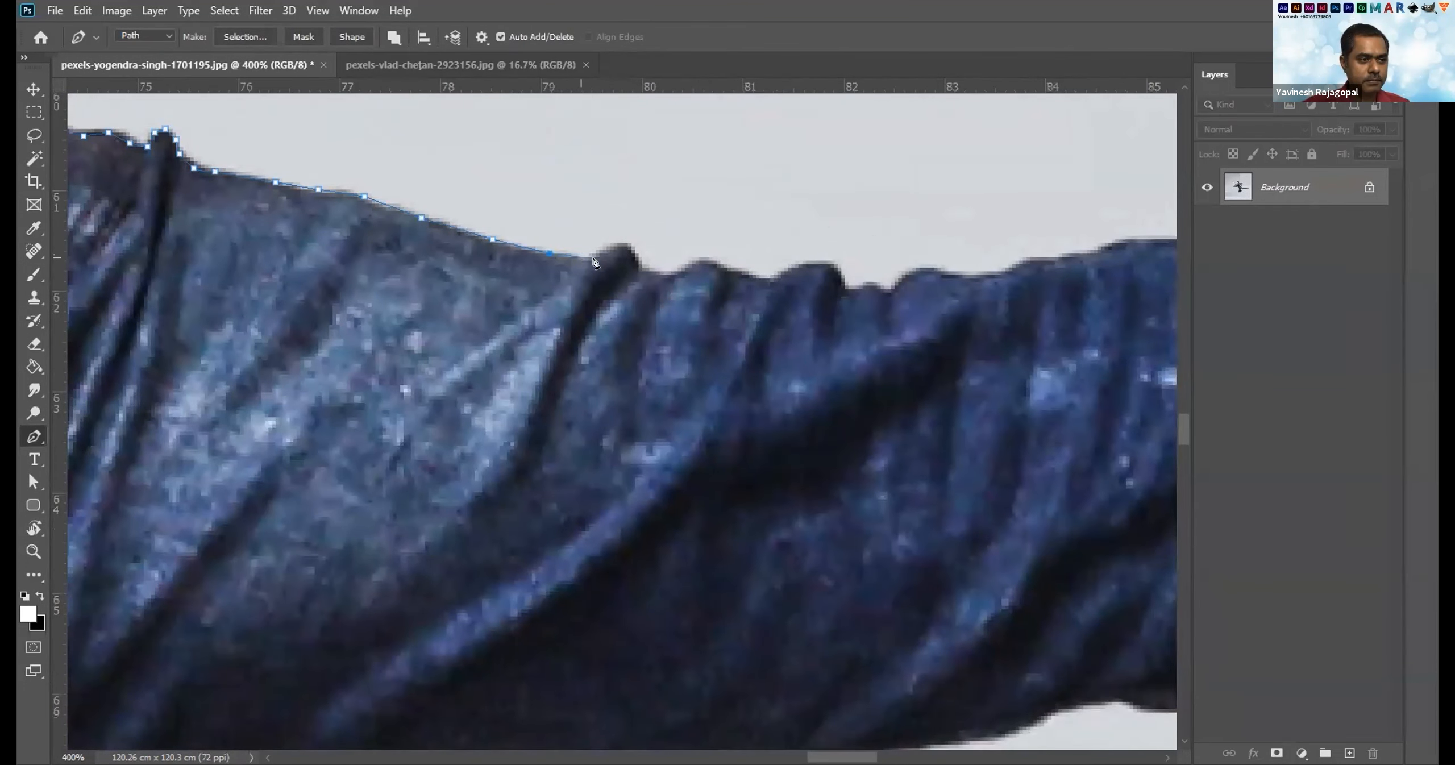
Trace the row of creases on the extended leg's upper edge and onto the smooth stretch beyond them.
{"action": "left_click_drag", "start_coordinate": [632, 243], "coordinate": [569, 276]}
{"action": "left_click", "coordinate": [848, 289]}
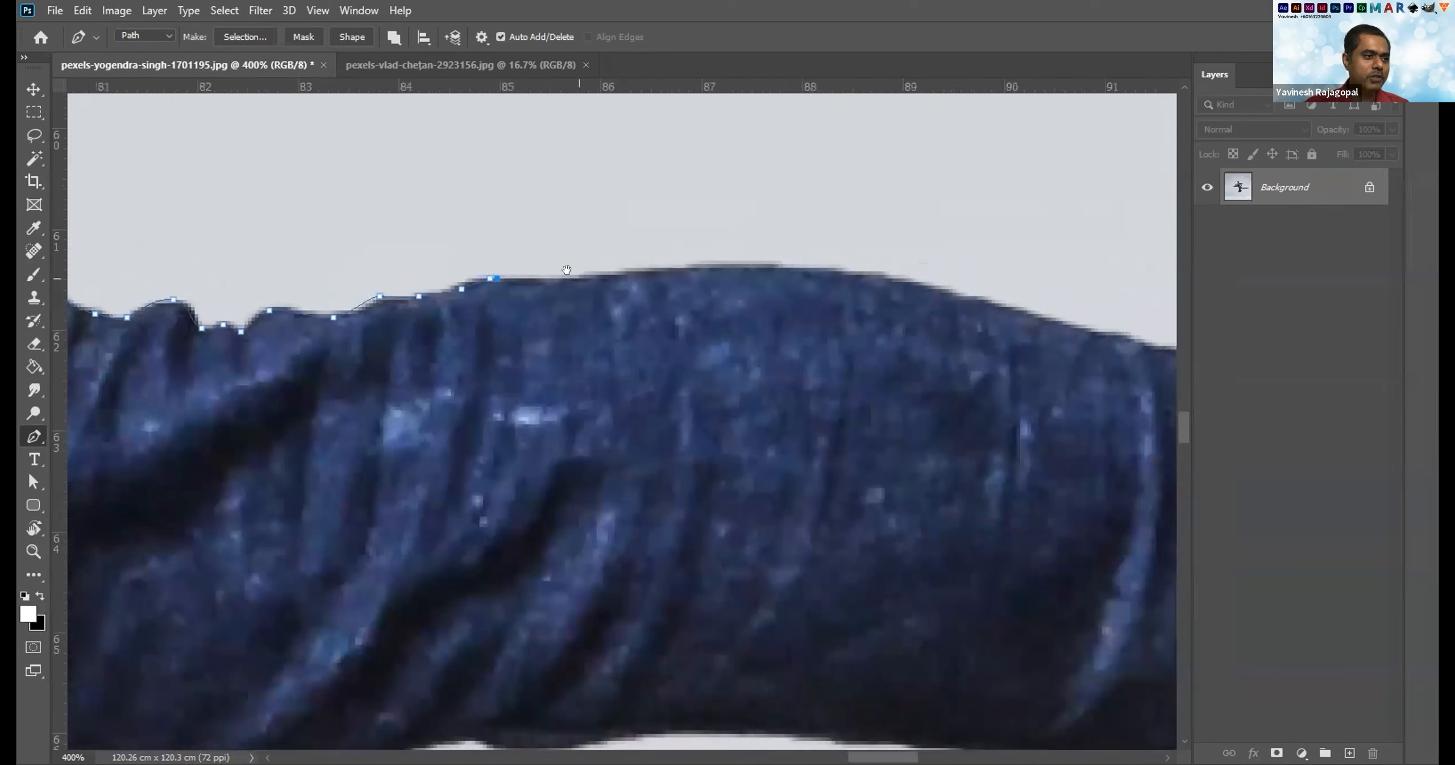
{"action": "left_click", "coordinate": [576, 274]}
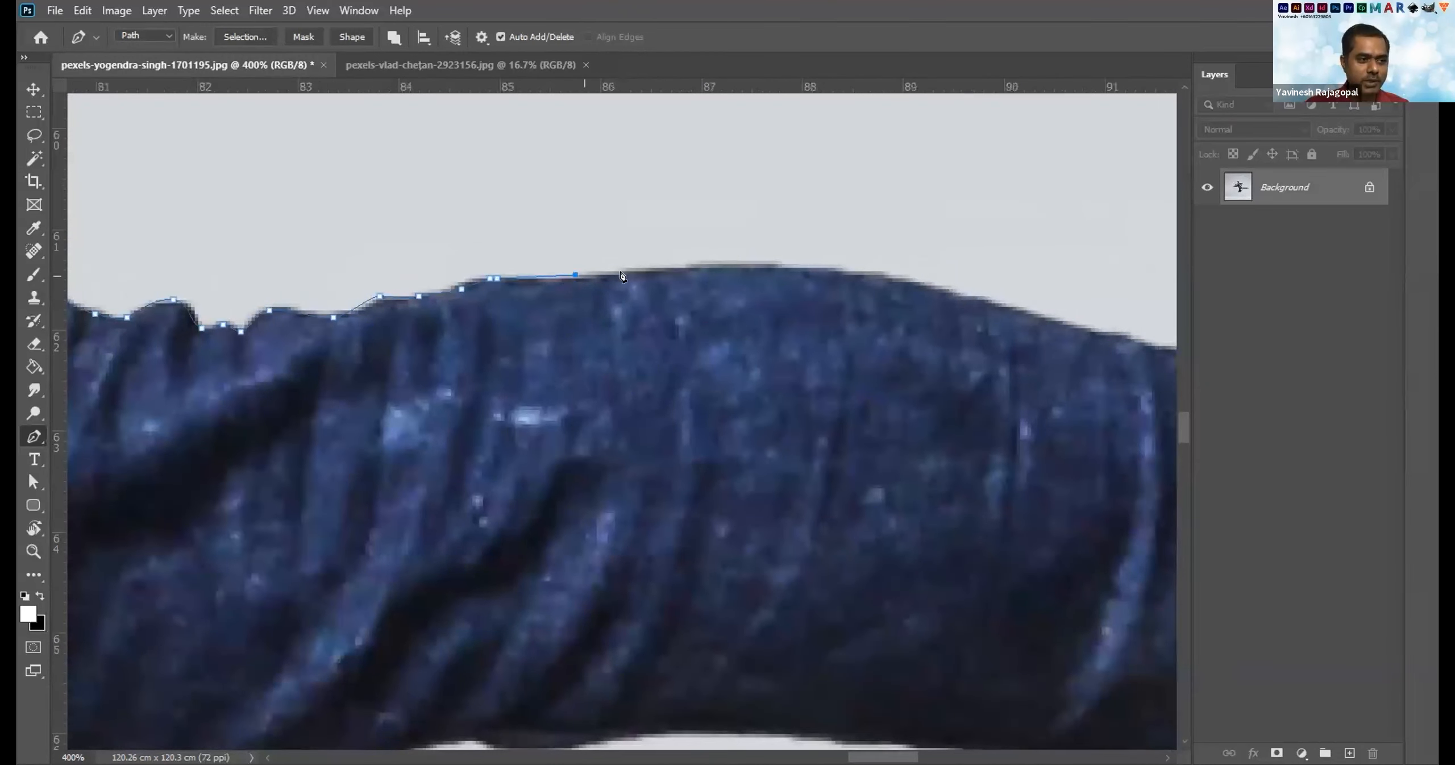
{"action": "left_click", "coordinate": [672, 272]}
Trace the smooth upper curve of the extended leg down to the crease on the lower leg.
{"action": "left_click_drag", "start_coordinate": [799, 348], "coordinate": [497, 337]}
{"action": "left_click_drag", "start_coordinate": [637, 291], "coordinate": [663, 293]}
{"action": "left_click_drag", "start_coordinate": [763, 323], "coordinate": [427, 310]}
{"action": "scroll", "coordinate": [534, 335], "scroll_direction": "down", "scroll_amount": 5}
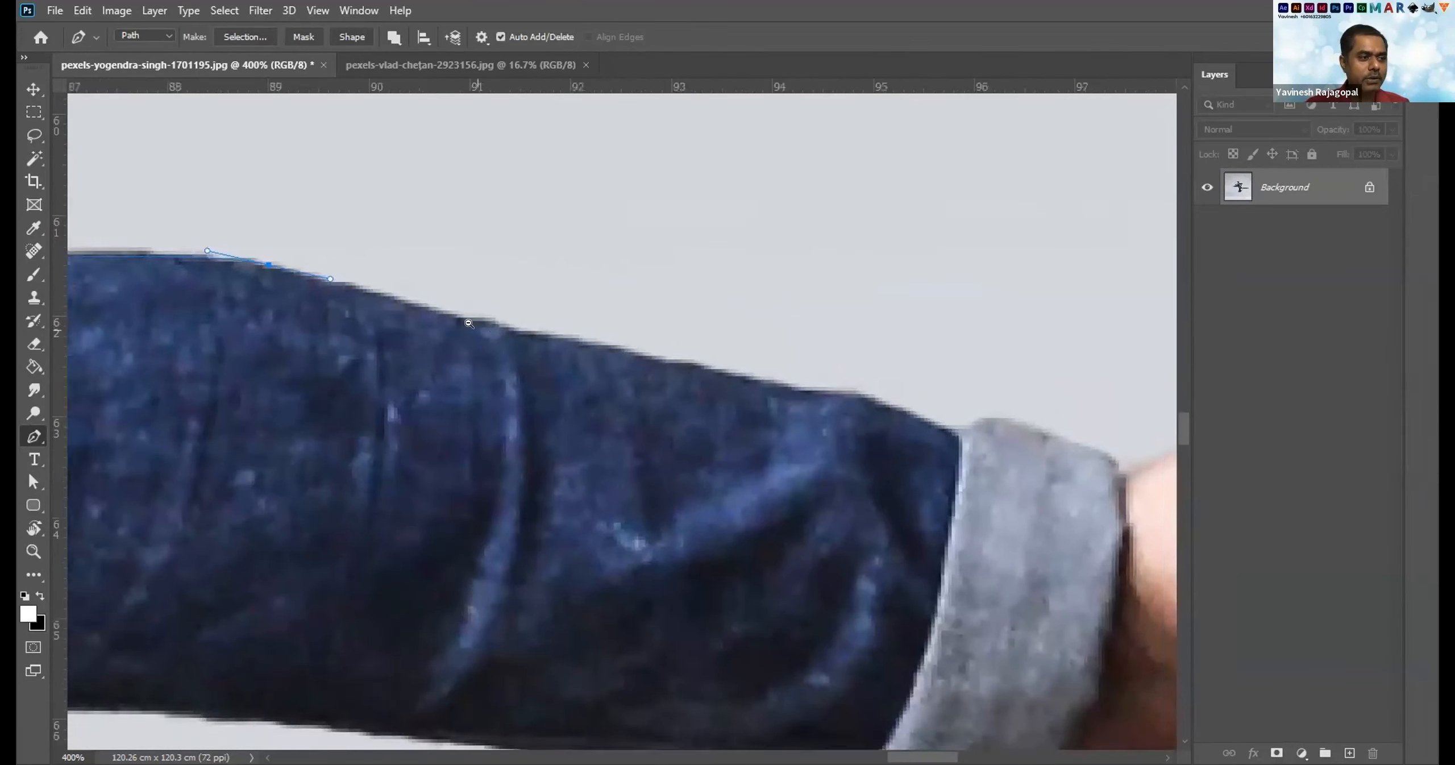
{"action": "left_click_drag", "start_coordinate": [467, 337], "coordinate": [606, 337]}
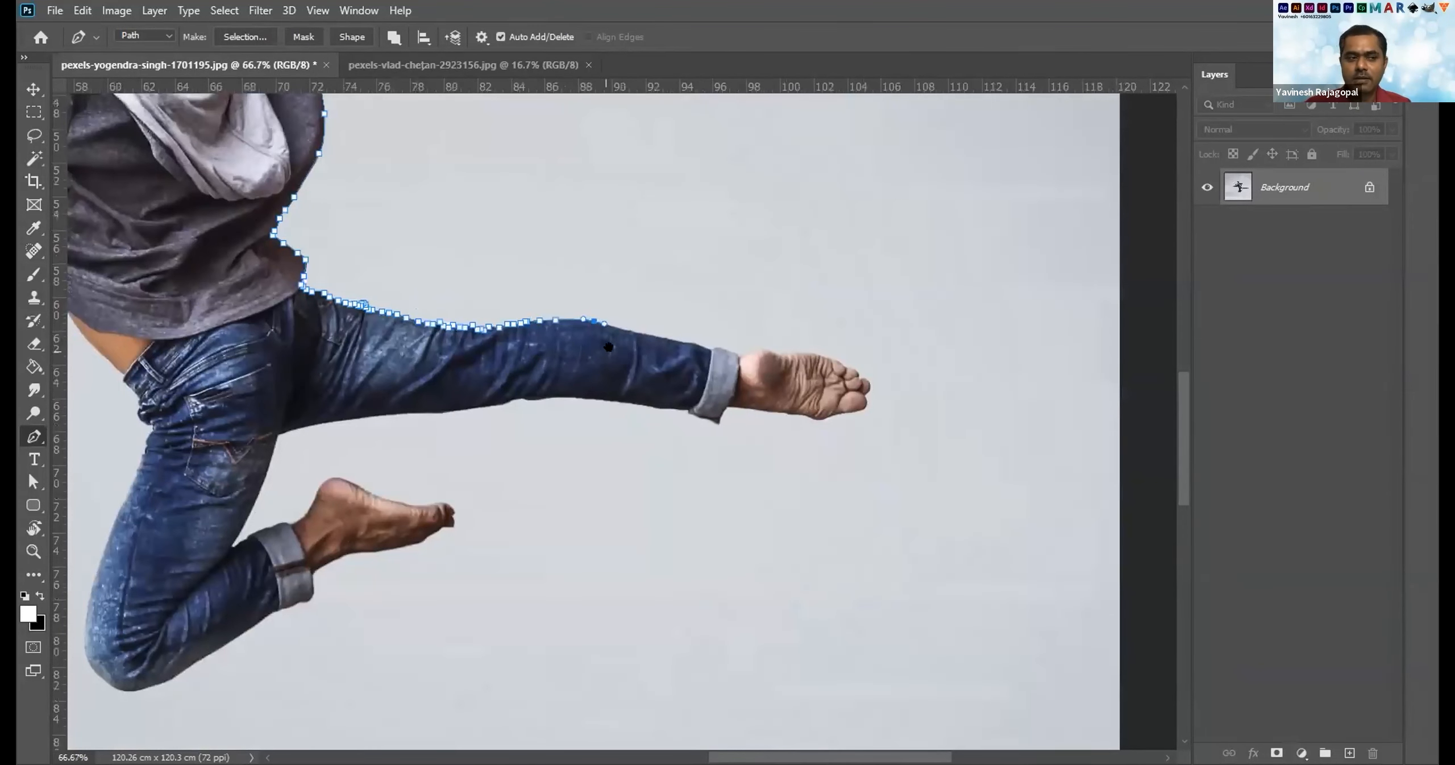
{"action": "scroll", "coordinate": [655, 340], "scroll_direction": "up", "scroll_amount": 4}
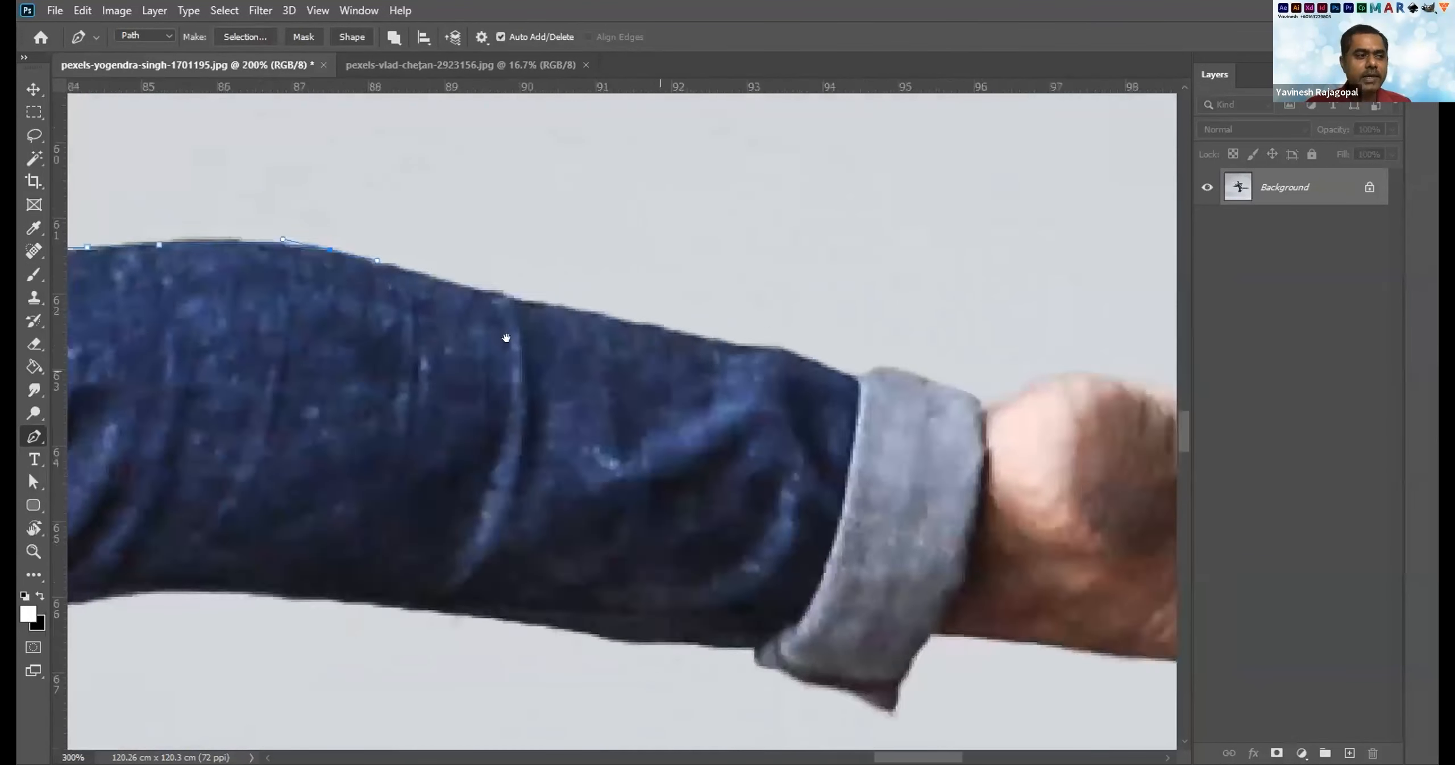
{"action": "left_click", "coordinate": [344, 267]}
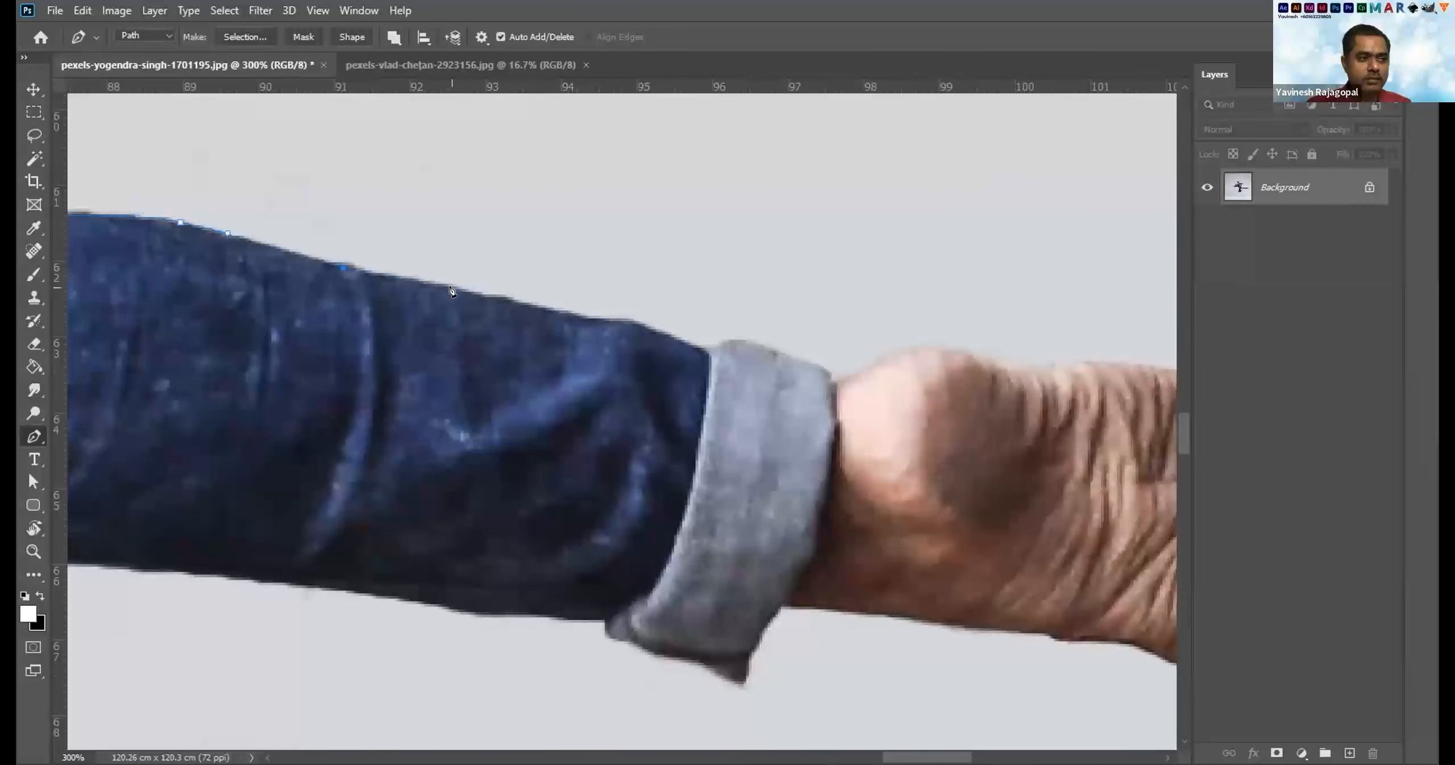
Trace the upper edge of the extended lower leg up to the rolled grey cuff.
{"action": "left_click", "coordinate": [477, 295]}
{"action": "left_click", "coordinate": [543, 308]}
{"action": "left_click", "coordinate": [581, 318]}
{"action": "left_click", "coordinate": [629, 321]}
{"action": "left_click", "coordinate": [685, 342]}
{"action": "left_click", "coordinate": [712, 348]}
Trace the top edge of the extended leg's rolled cuff to the ankle.
{"action": "left_click", "coordinate": [734, 337]}
{"action": "left_click", "coordinate": [751, 343]}
{"action": "left_click", "coordinate": [815, 361]}
{"action": "left_click", "coordinate": [831, 379]}
Trace around the extended foot's heel and along the upper edge of its sole towards the toes.
{"action": "left_click", "coordinate": [868, 369]}
{"action": "left_click_drag", "start_coordinate": [961, 364], "coordinate": [604, 367]}
{"action": "left_click_drag", "start_coordinate": [565, 347], "coordinate": [594, 350]}
{"action": "left_click", "coordinate": [621, 356]}
{"action": "left_click", "coordinate": [678, 367]}
{"action": "left_click", "coordinate": [715, 364]}
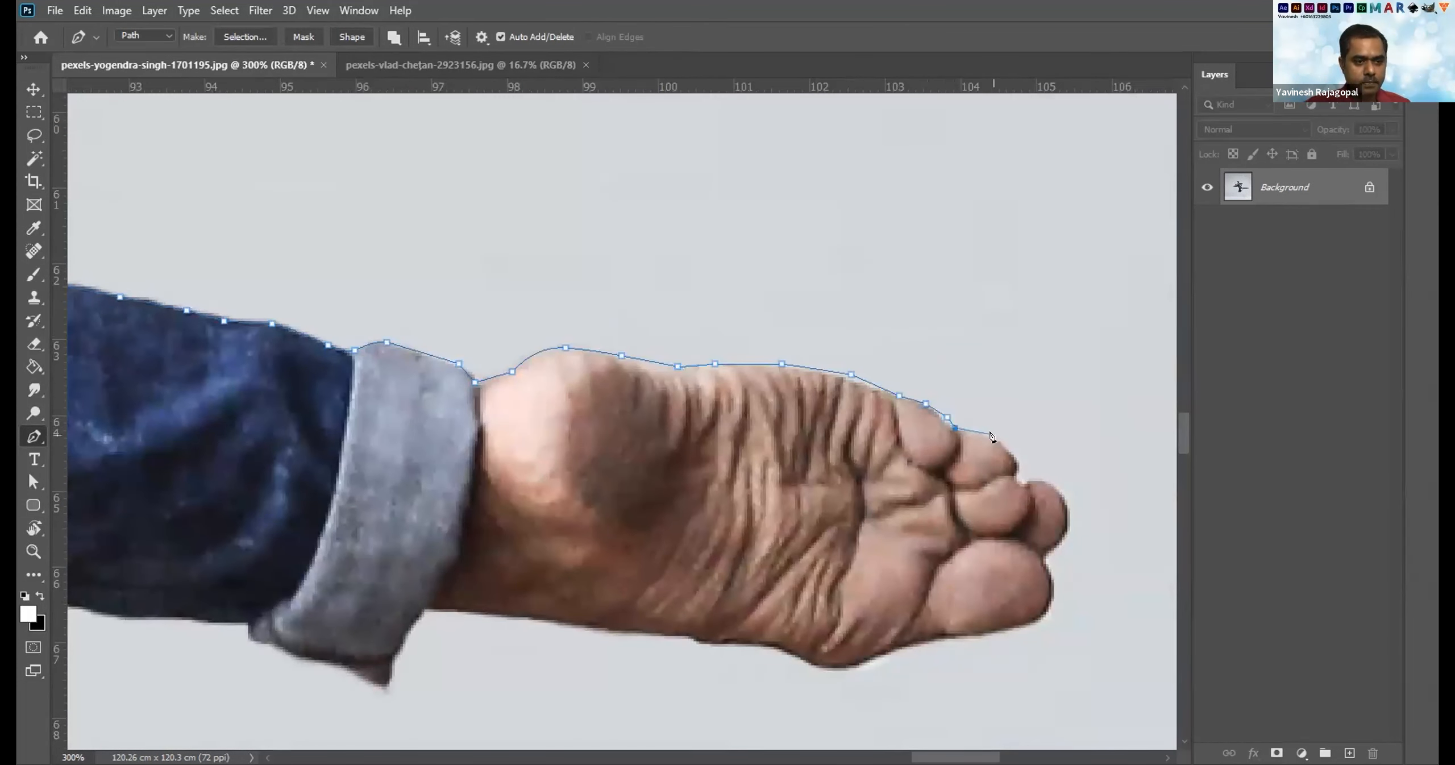
Trace around the extended foot's big toe and back along the lower edge of the foot.
{"action": "left_click", "coordinate": [1047, 552]}
{"action": "left_click", "coordinate": [1051, 574]}
{"action": "left_click_drag", "start_coordinate": [933, 622], "coordinate": [991, 449]}
{"action": "left_click", "coordinate": [1101, 447]}
{"action": "left_click", "coordinate": [1048, 455]}
{"action": "left_click", "coordinate": [924, 483]}
{"action": "left_click", "coordinate": [891, 492]}
Trace the underside of the extended ankle and around the hanging corner of the rolled cuff.
{"action": "left_click_drag", "start_coordinate": [756, 463], "coordinate": [1039, 461]}
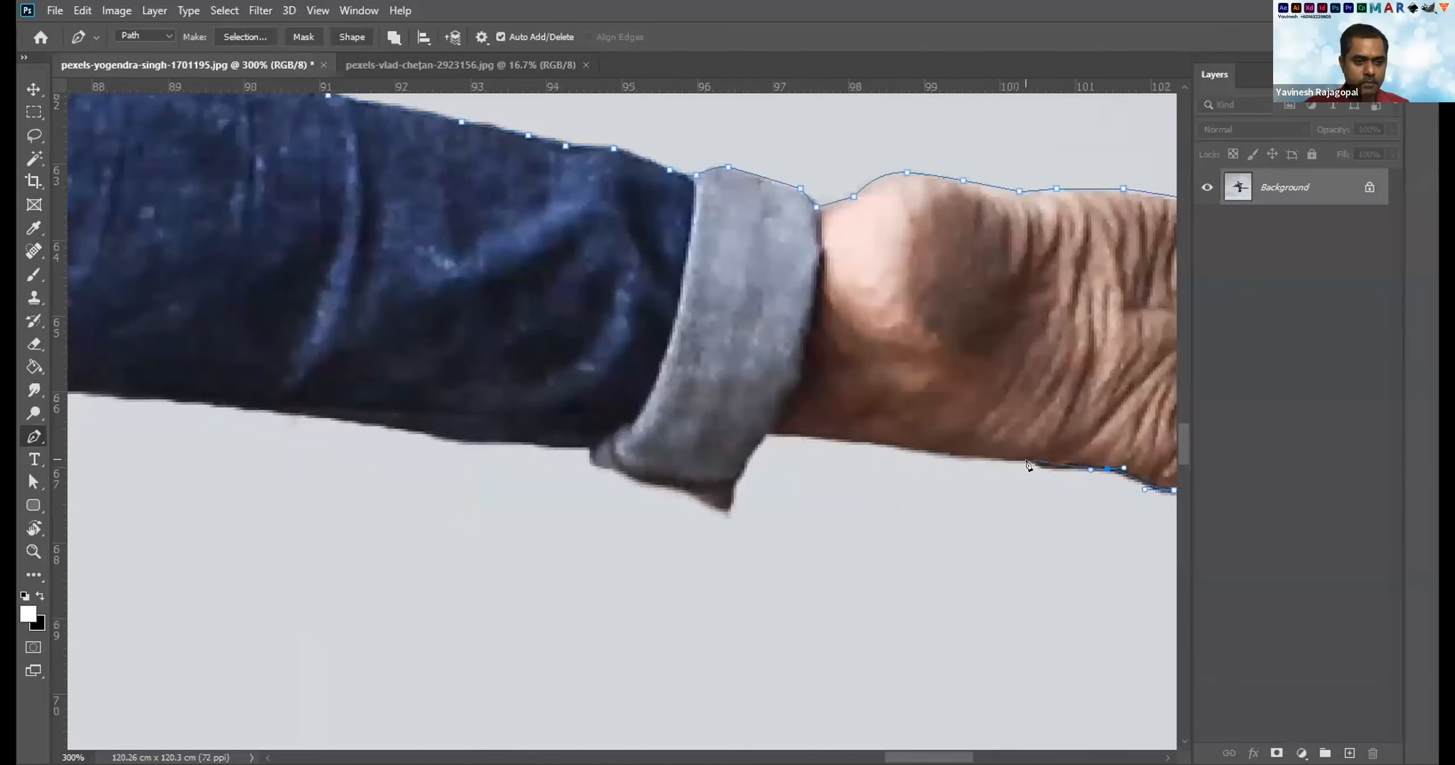
{"action": "left_click_drag", "start_coordinate": [653, 420], "coordinate": [827, 415]}
{"action": "left_click", "coordinate": [903, 501]}
{"action": "left_click", "coordinate": [822, 479]}
{"action": "left_click", "coordinate": [790, 469]}
Trace the underside of the extended jeans leg from the cuff back to the crotch.
{"action": "left_click_drag", "start_coordinate": [670, 452], "coordinate": [1011, 477]}
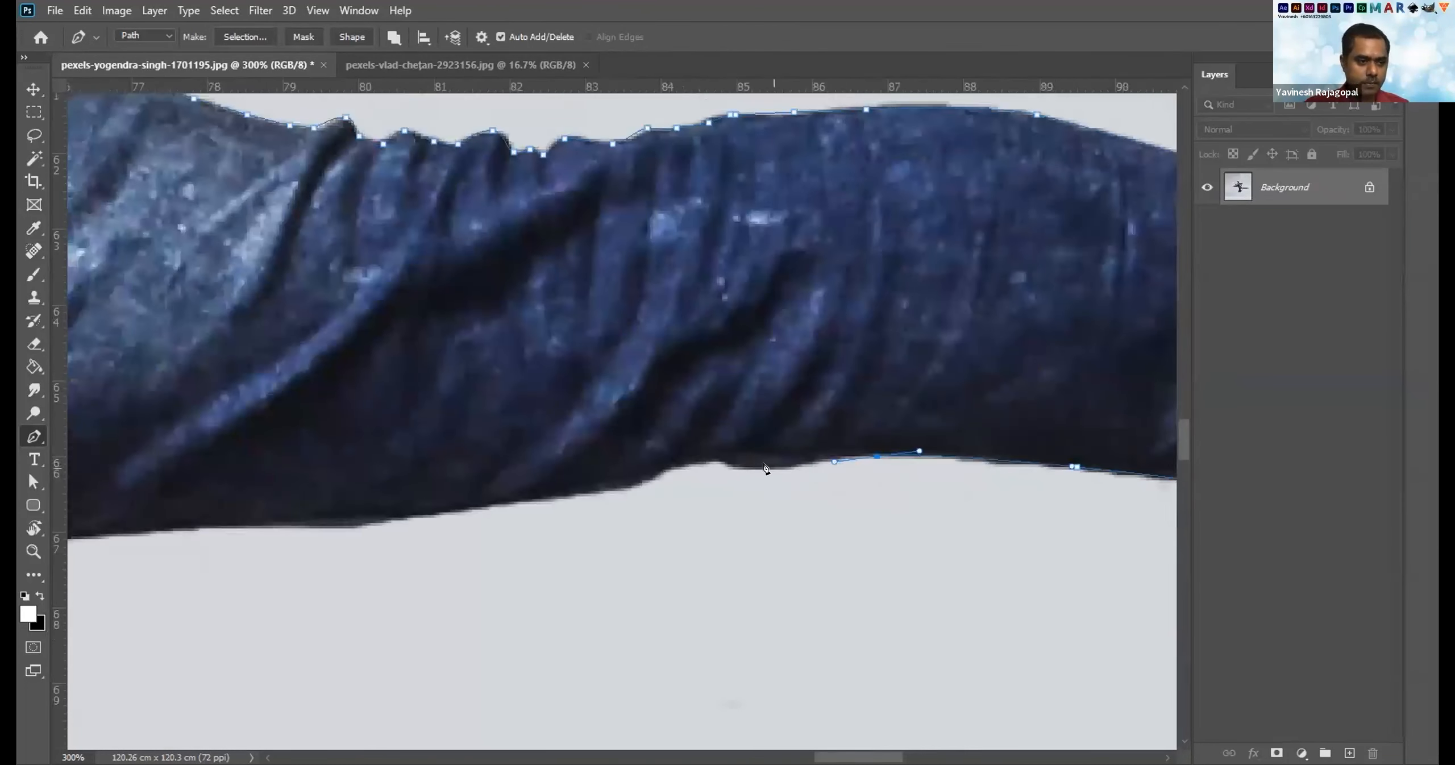
{"action": "left_click_drag", "start_coordinate": [665, 478], "coordinate": [961, 435]}
{"action": "left_click_drag", "start_coordinate": [901, 454], "coordinate": [882, 453]}
{"action": "left_click", "coordinate": [740, 472]}
{"action": "left_click", "coordinate": [648, 489]}
{"action": "left_click", "coordinate": [496, 489]}
{"action": "left_click_drag", "start_coordinate": [398, 495], "coordinate": [757, 483]}
{"action": "left_click", "coordinate": [546, 510]}
{"action": "left_click", "coordinate": [262, 578]}
Trace the back of the bent leg's thigh down to the calf and along the cuff's upper edge.
{"action": "left_click_drag", "start_coordinate": [273, 580], "coordinate": [813, 102]}
{"action": "left_click", "coordinate": [592, 598]}
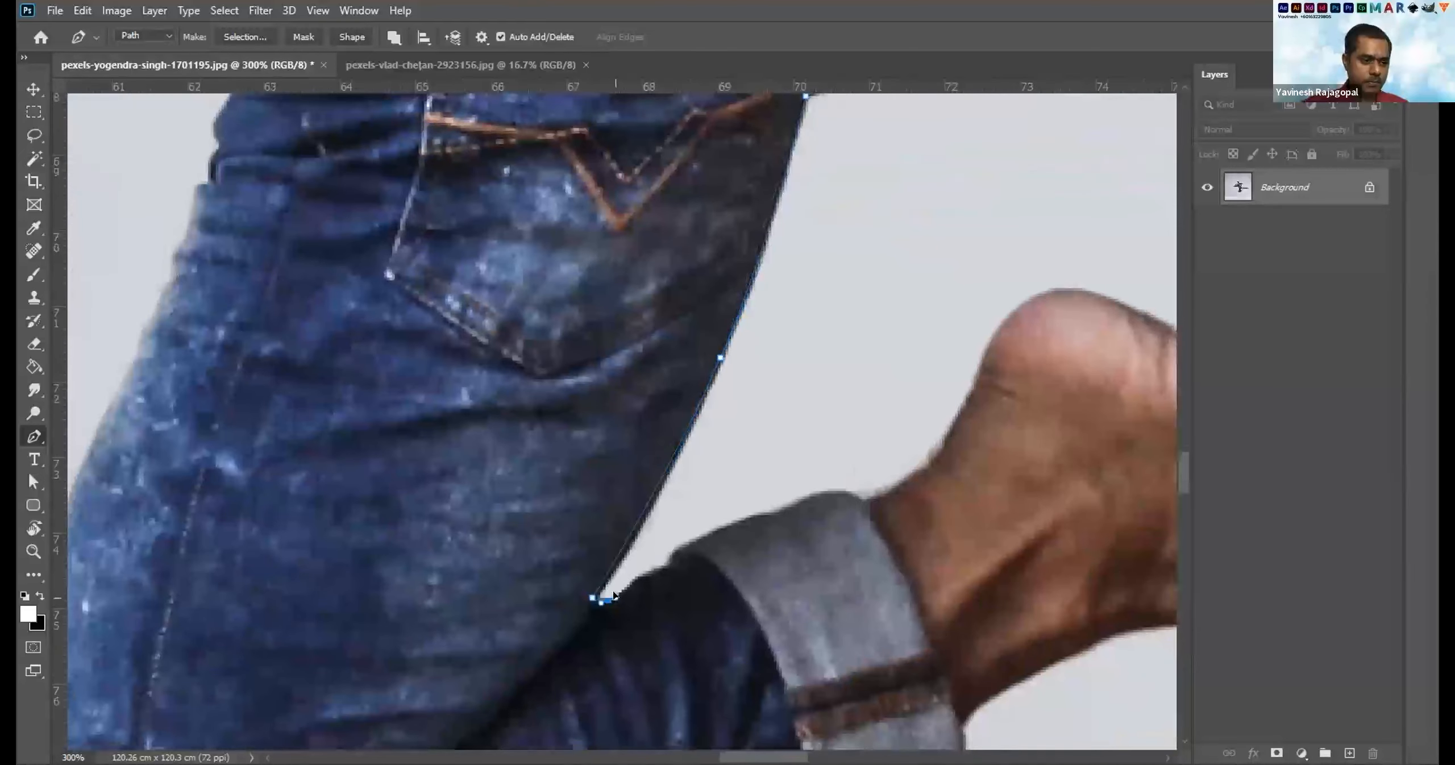
{"action": "left_click", "coordinate": [869, 497]}
Trace the bent leg's ankle, heel and sole edge out to and around the toes.
{"action": "left_click_drag", "start_coordinate": [921, 464], "coordinate": [656, 554]}
{"action": "left_click", "coordinate": [668, 546]}
{"action": "left_click_drag", "start_coordinate": [818, 398], "coordinate": [447, 391]}
{"action": "left_click", "coordinate": [670, 476]}
{"action": "left_click", "coordinate": [779, 500]}
{"action": "left_click_drag", "start_coordinate": [959, 516], "coordinate": [969, 540]}
Trace the underside of the bent leg's foot back from the toes, adjusting the curve handles at the anchors.
{"action": "left_click_drag", "start_coordinate": [868, 499], "coordinate": [740, 316]}
{"action": "left_click", "coordinate": [833, 409], "text": "alt"}
{"action": "left_click_drag", "start_coordinate": [833, 409], "coordinate": [756, 411]}
{"action": "left_click", "coordinate": [783, 409], "text": "alt"}
Trace the underside of the bent leg's ankle and around its rolled cuff.
{"action": "left_click_drag", "start_coordinate": [699, 426], "coordinate": [1006, 336]}
{"action": "left_click", "coordinate": [984, 347]}
{"action": "left_click_drag", "start_coordinate": [943, 379], "coordinate": [927, 387]}
{"action": "key", "text": "space"}
{"action": "left_click_drag", "start_coordinate": [760, 374], "coordinate": [787, 363]}
{"action": "left_click_drag", "start_coordinate": [688, 361], "coordinate": [643, 373]}
{"action": "left_click_drag", "start_coordinate": [571, 411], "coordinate": [530, 447]}
Trace the lower edge of the bent leg's calf from the cuff towards the knee.
{"action": "left_click_drag", "start_coordinate": [523, 450], "coordinate": [817, 260]}
{"action": "left_click_drag", "start_coordinate": [805, 389], "coordinate": [780, 408]}
{"action": "left_click_drag", "start_coordinate": [724, 414], "coordinate": [989, 285]}
{"action": "left_click_drag", "start_coordinate": [752, 432], "coordinate": [1011, 293]}
{"action": "left_click_drag", "start_coordinate": [863, 389], "coordinate": [822, 426]}
{"action": "left_click_drag", "start_coordinate": [732, 450], "coordinate": [690, 464]}
Trace around the bent knee and up the outer edge of the thigh towards the hip.
{"action": "left_click_drag", "start_coordinate": [689, 461], "coordinate": [860, 508]}
{"action": "left_click_drag", "start_coordinate": [726, 508], "coordinate": [633, 590]}
{"action": "left_click_drag", "start_coordinate": [585, 373], "coordinate": [532, 618]}
{"action": "left_click_drag", "start_coordinate": [705, 114], "coordinate": [570, 565]}
{"action": "left_click_drag", "start_coordinate": [602, 476], "coordinate": [601, 465]}
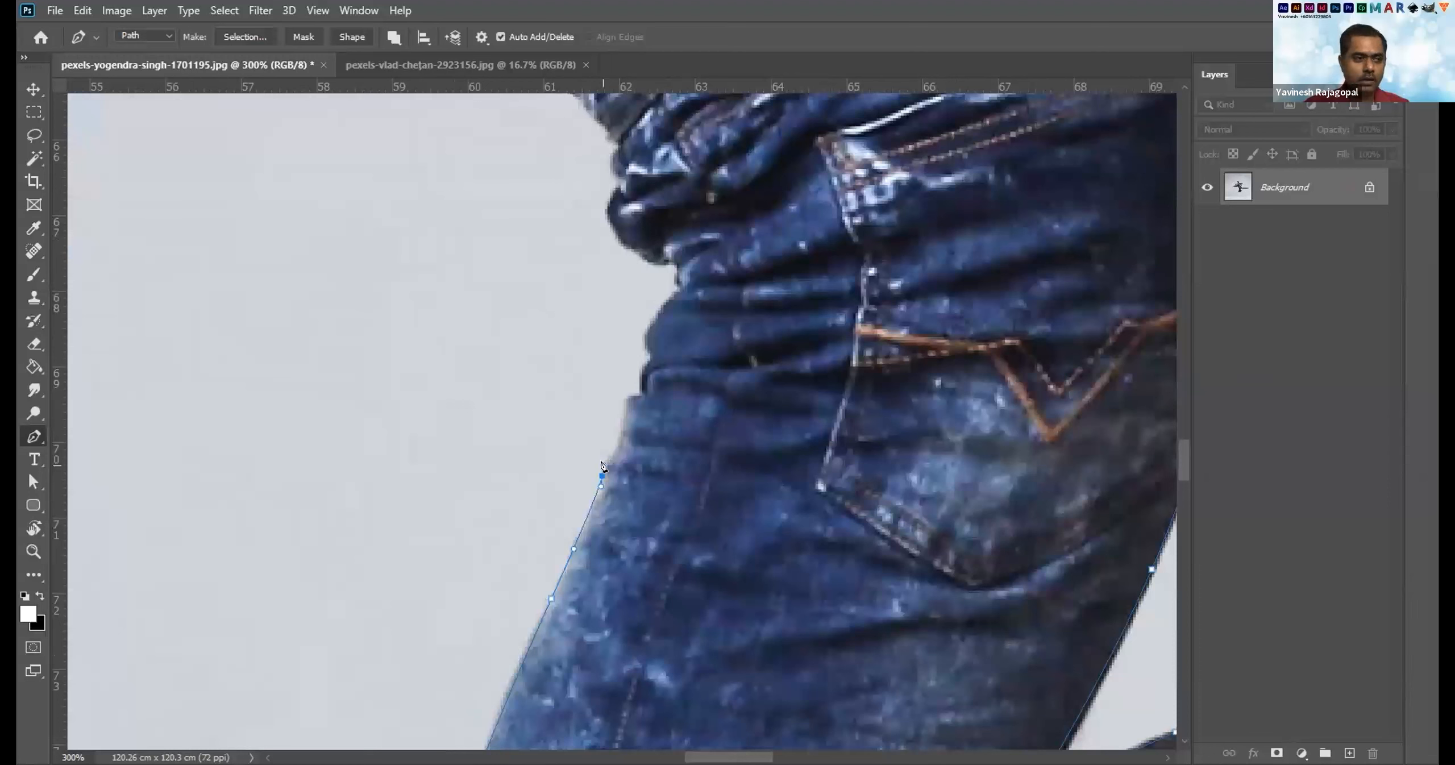
Trace the small denim folds at the top of the bent leg's thigh.
{"action": "left_click_drag", "start_coordinate": [616, 450], "coordinate": [642, 333]}
{"action": "left_click", "coordinate": [655, 315]}
{"action": "left_click_drag", "start_coordinate": [694, 277], "coordinate": [710, 412]}
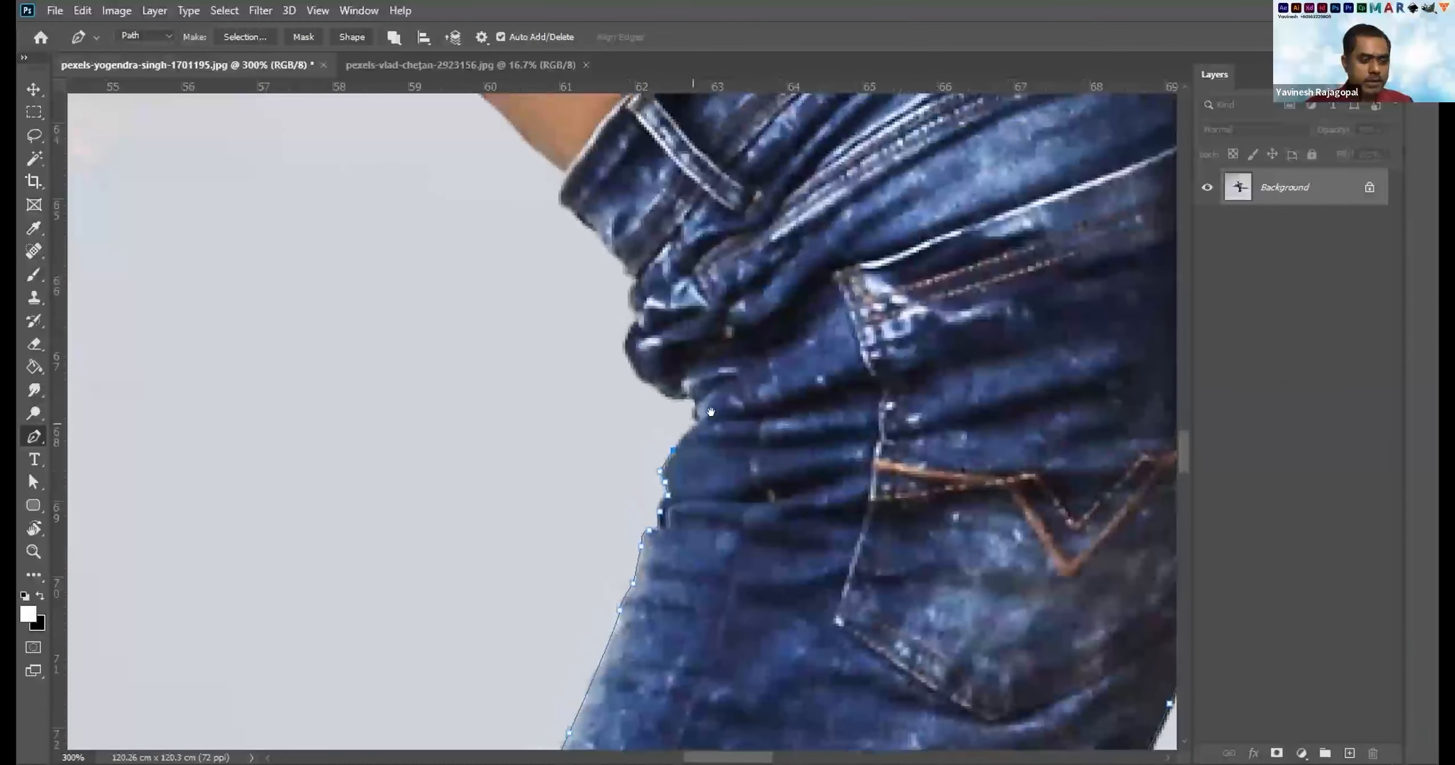
Trace into the notch beneath the bulging denim fold at the hip.
{"action": "left_click", "coordinate": [721, 381], "text": "ctrl"}
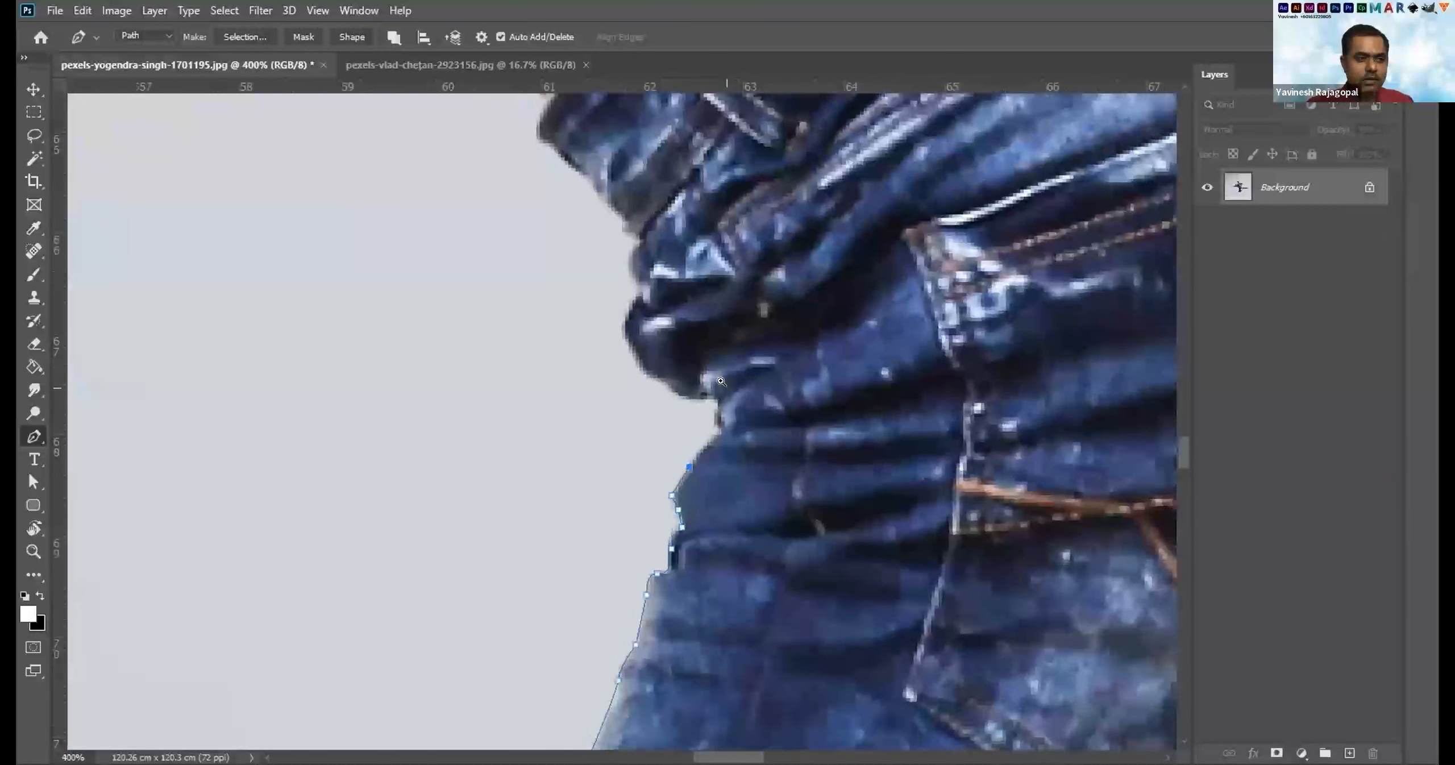
{"action": "left_click", "coordinate": [721, 382], "text": "ctrl"}
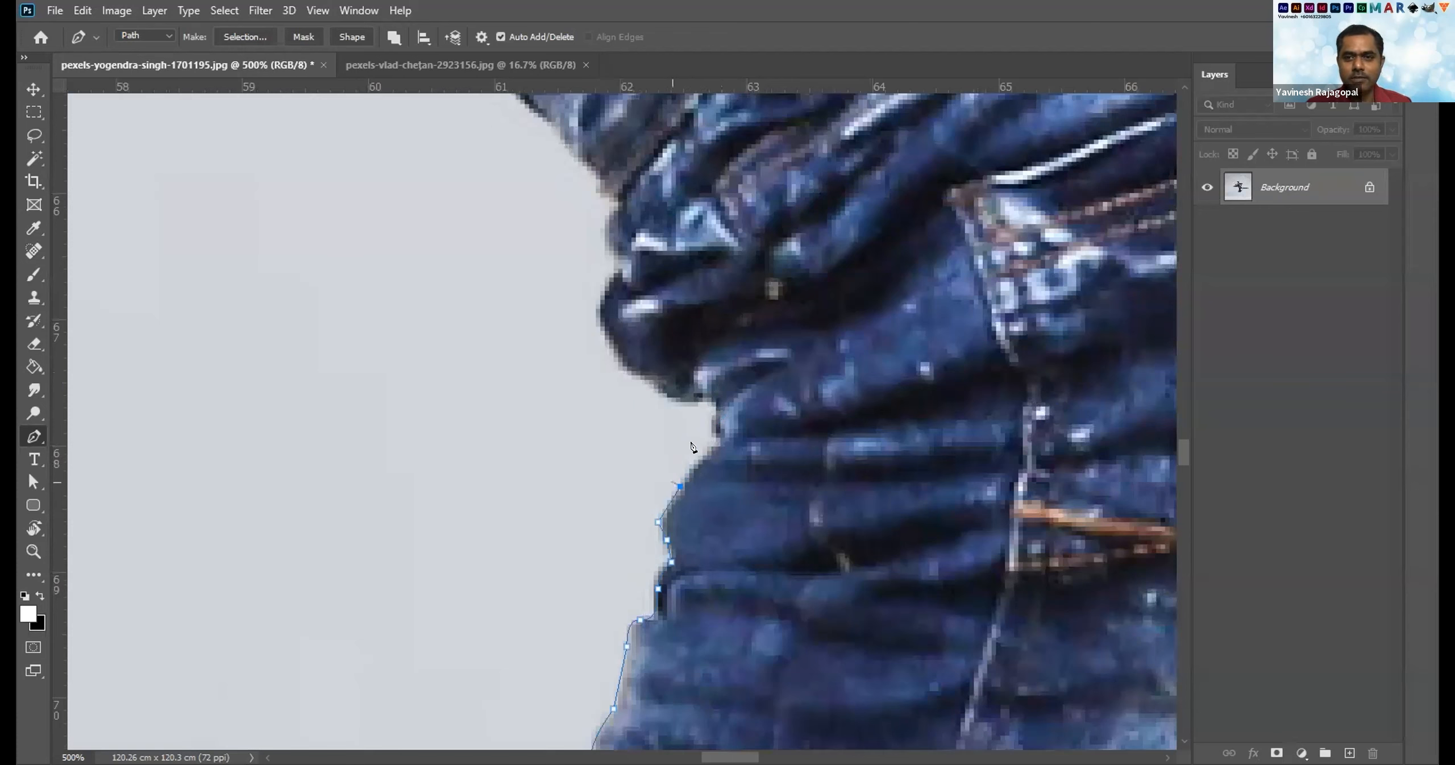
{"action": "left_click", "coordinate": [710, 450]}
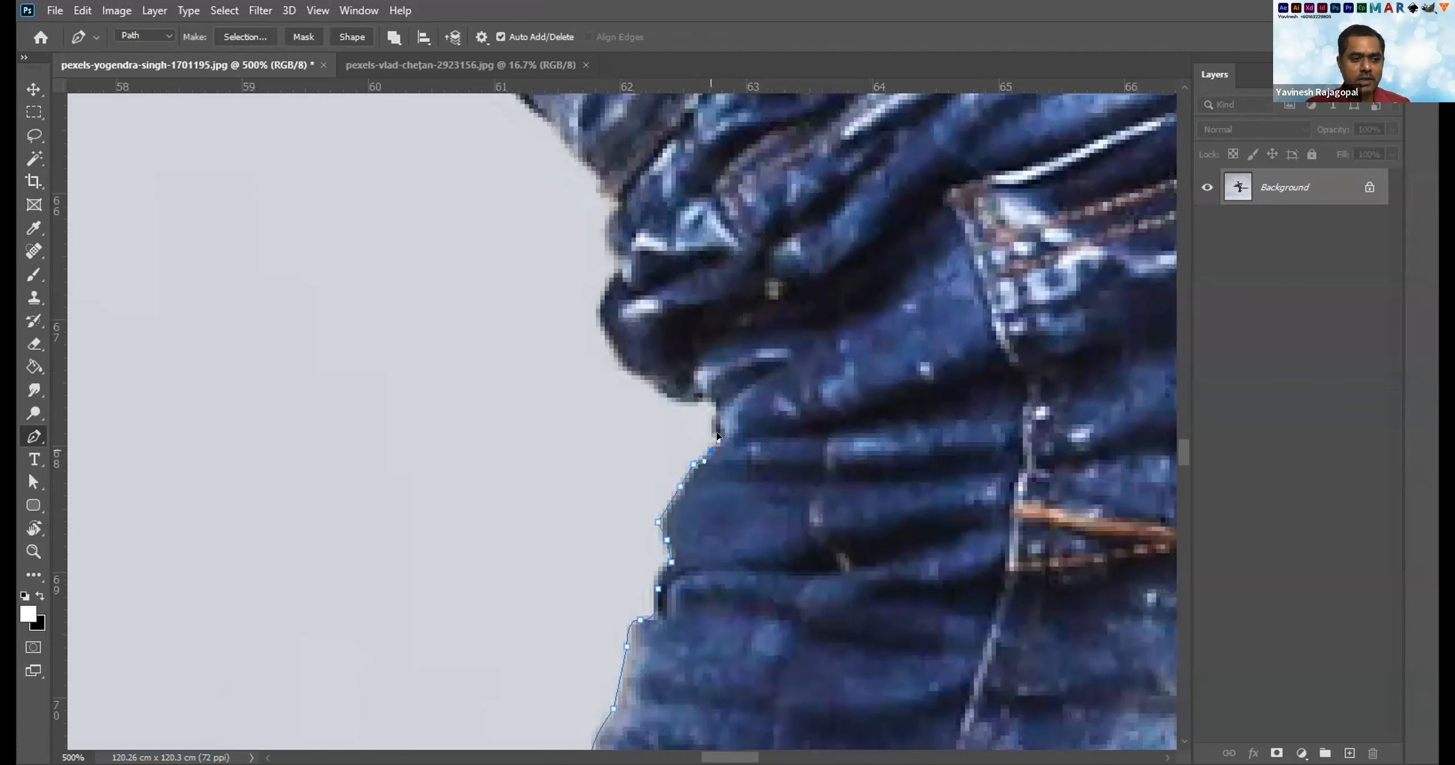
{"action": "left_click", "coordinate": [712, 428]}
{"action": "left_click", "coordinate": [710, 402]}
{"action": "left_click", "coordinate": [689, 402]}
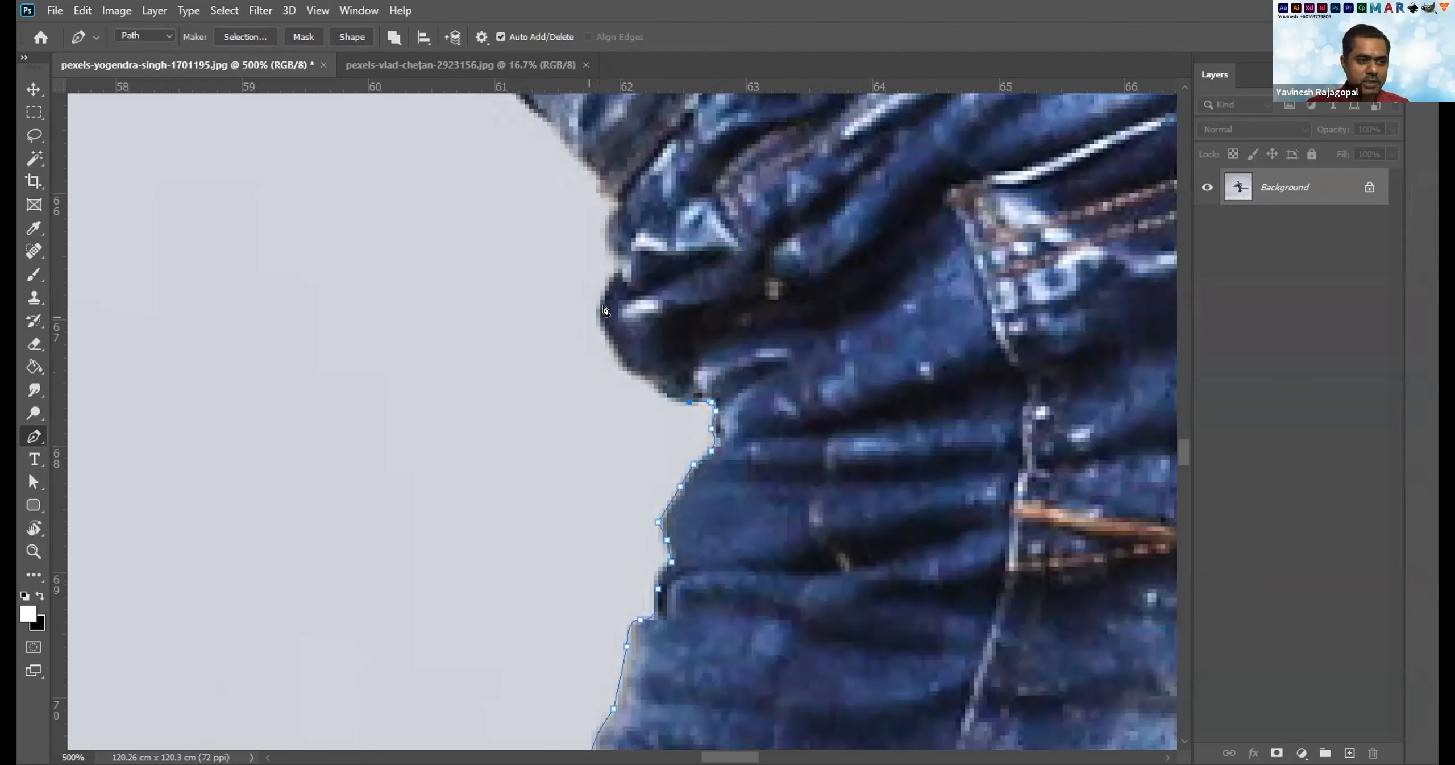
Trace closely around the bulging denim fold at the hip with short path segments.
{"action": "left_click", "coordinate": [671, 400]}
{"action": "left_click", "coordinate": [664, 395]}
{"action": "left_click", "coordinate": [645, 375]}
{"action": "left_click", "coordinate": [626, 371]}
{"action": "left_click", "coordinate": [605, 340]}
{"action": "left_click", "coordinate": [596, 304]}
{"action": "left_click", "coordinate": [614, 272]}
Trace the jeans edge from the bulging fold up to the waistband and along the waistband's lower edge.
{"action": "left_click_drag", "start_coordinate": [609, 251], "coordinate": [617, 251]}
{"action": "left_click_drag", "start_coordinate": [684, 304], "coordinate": [786, 544]}
{"action": "key", "text": "ctrl+z"}
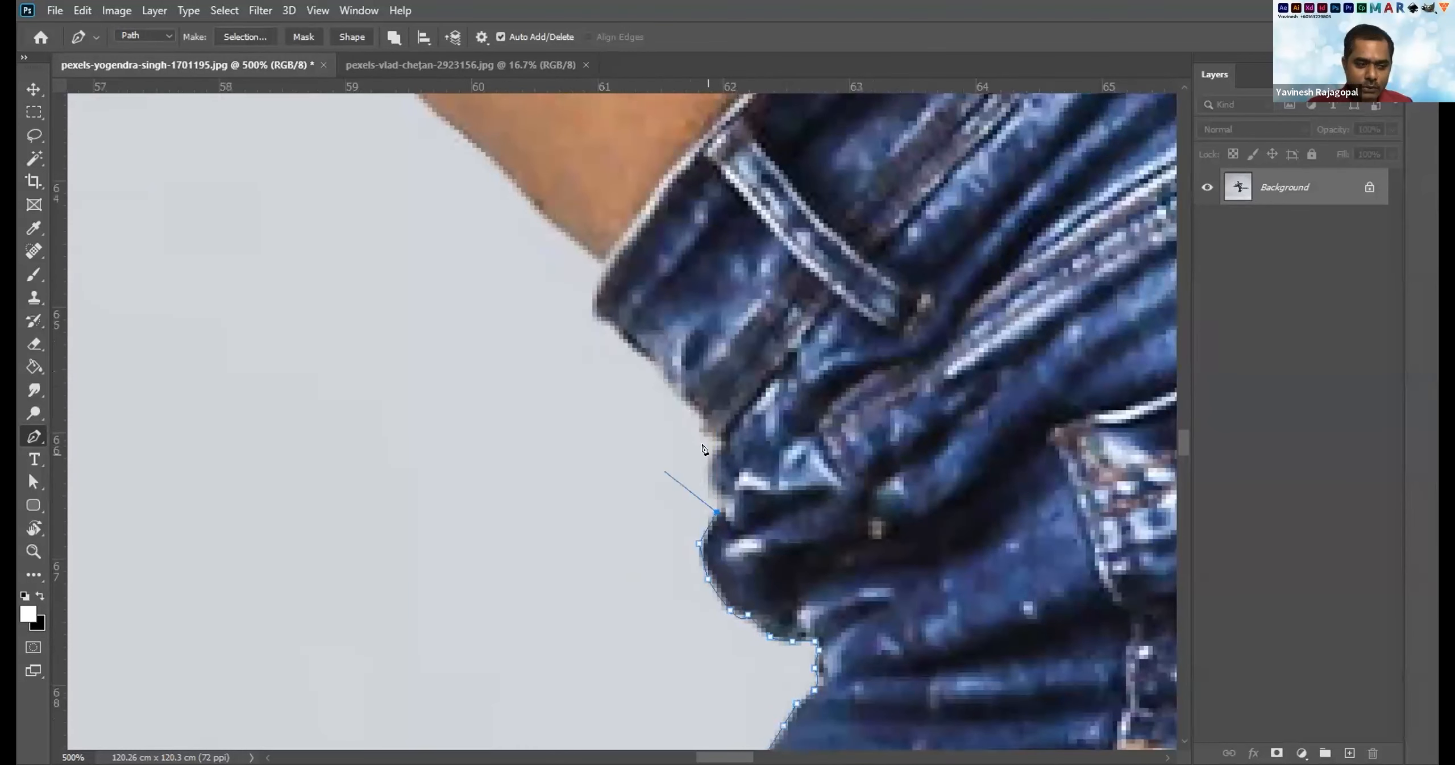
{"action": "left_click", "coordinate": [708, 491]}
{"action": "left_click", "coordinate": [708, 472]}
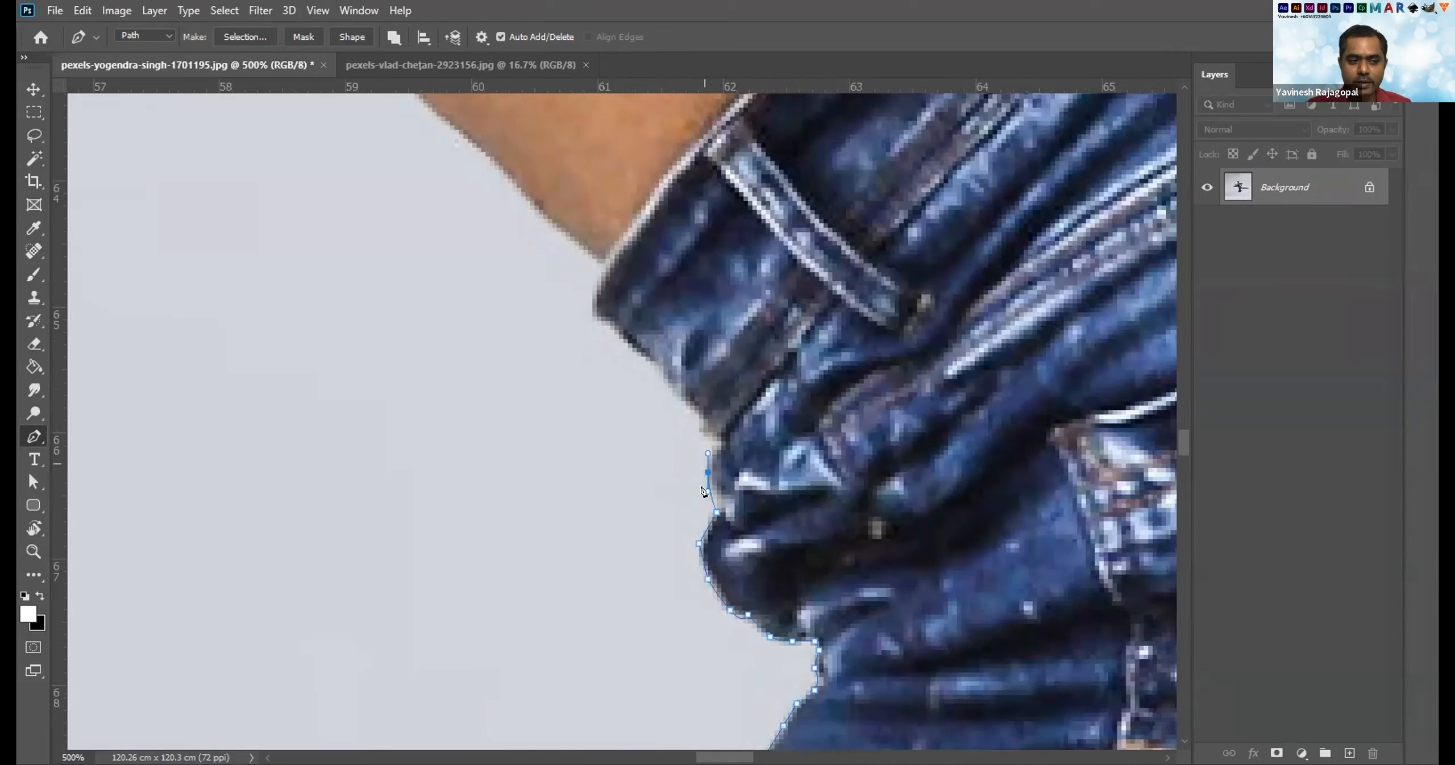
{"action": "left_click", "coordinate": [722, 446]}
{"action": "left_click", "coordinate": [704, 432]}
{"action": "left_click_drag", "start_coordinate": [704, 410], "coordinate": [592, 322]}
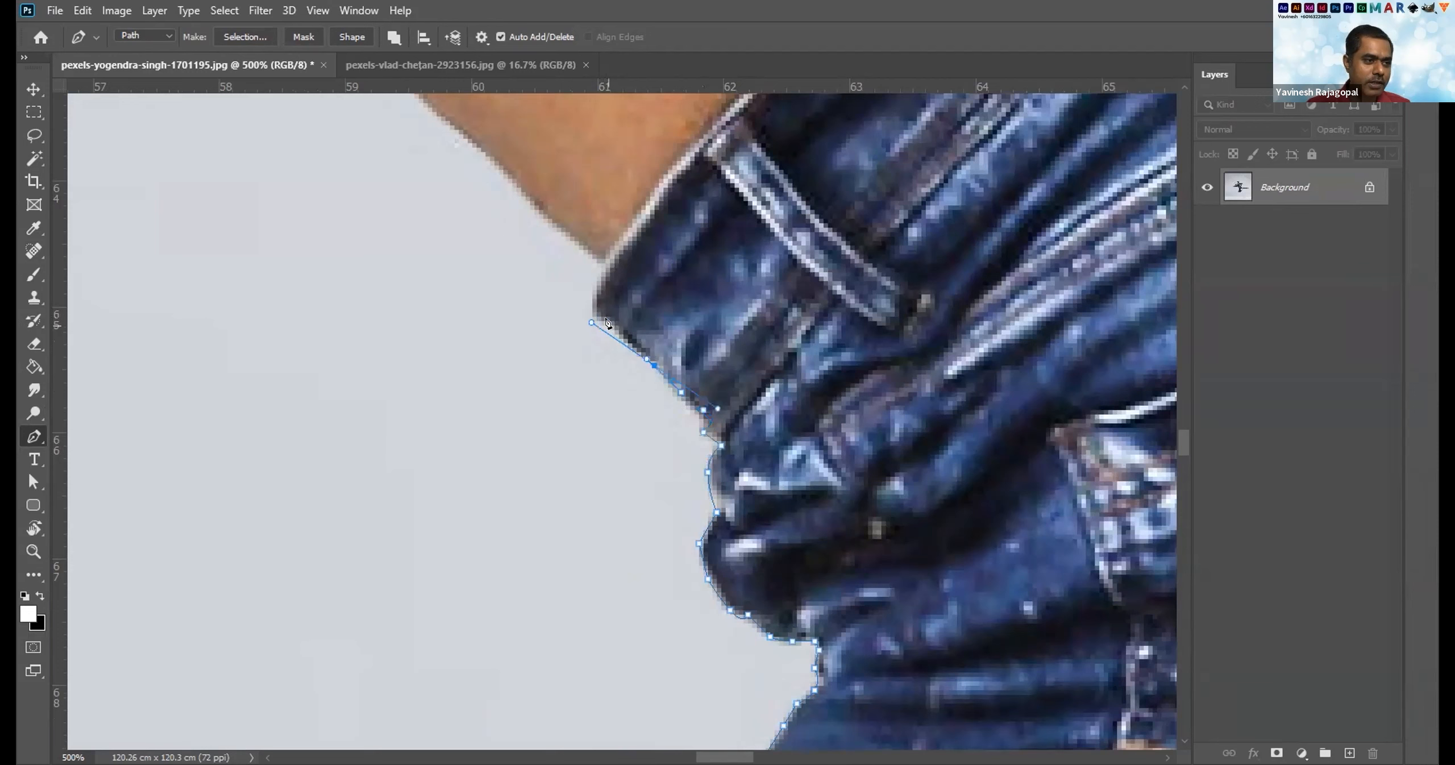
Undo the last path points near the waistband's outer corner and place a closer-fitting anchor there.
{"action": "scroll", "coordinate": [607, 323], "scroll_direction": "up", "scroll_amount": 2}
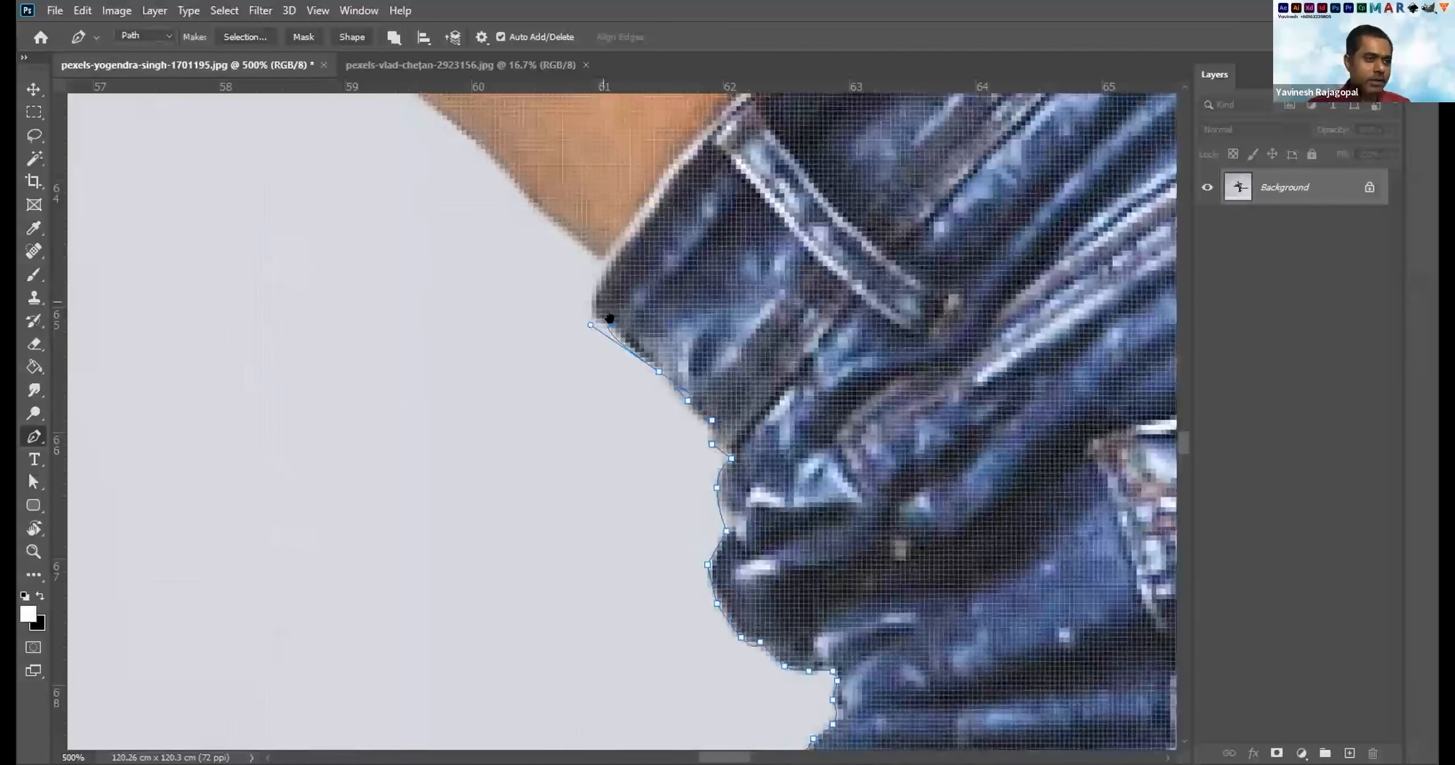
{"action": "left_click_drag", "start_coordinate": [590, 366], "coordinate": [591, 440]}
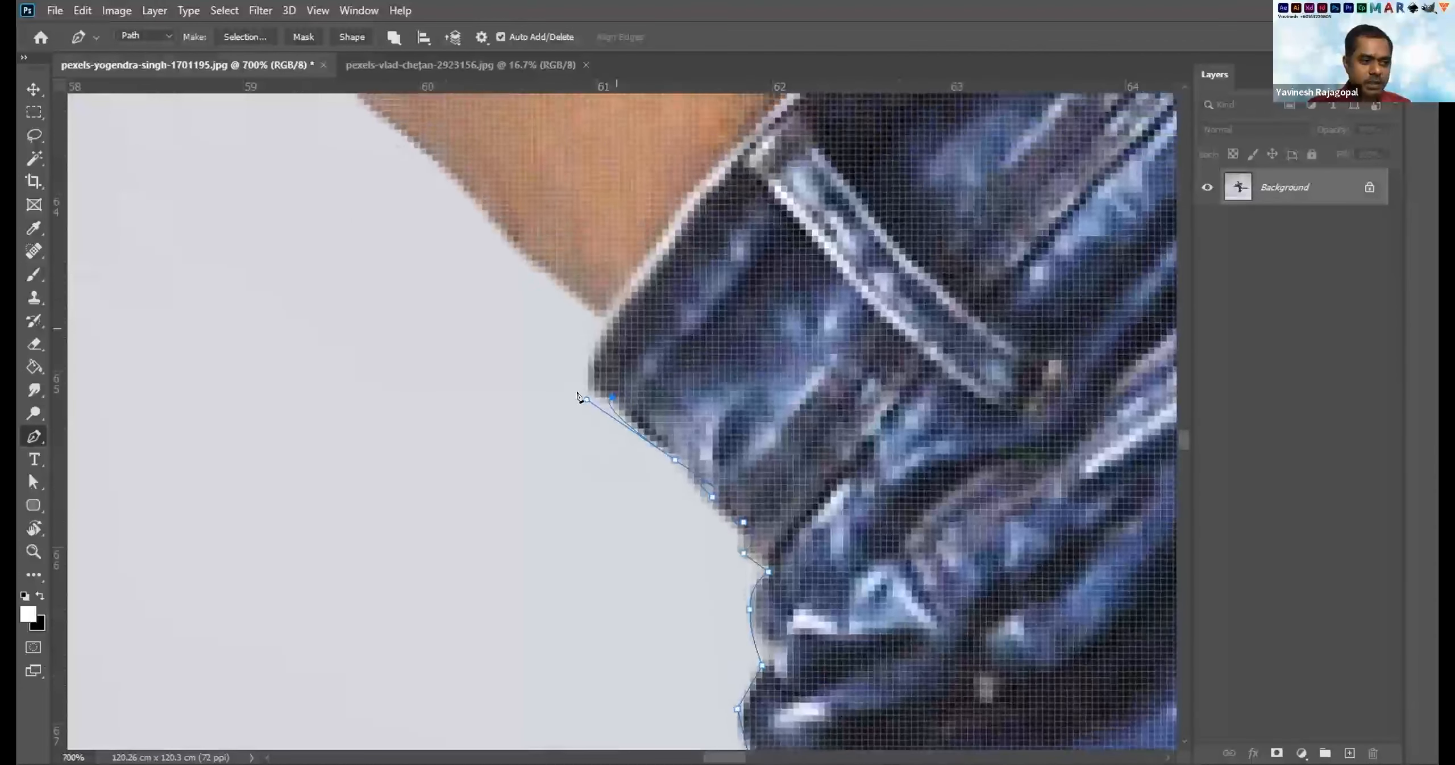
{"action": "key", "text": "ctrl+z"}
{"action": "key", "text": "ctrl+z"}
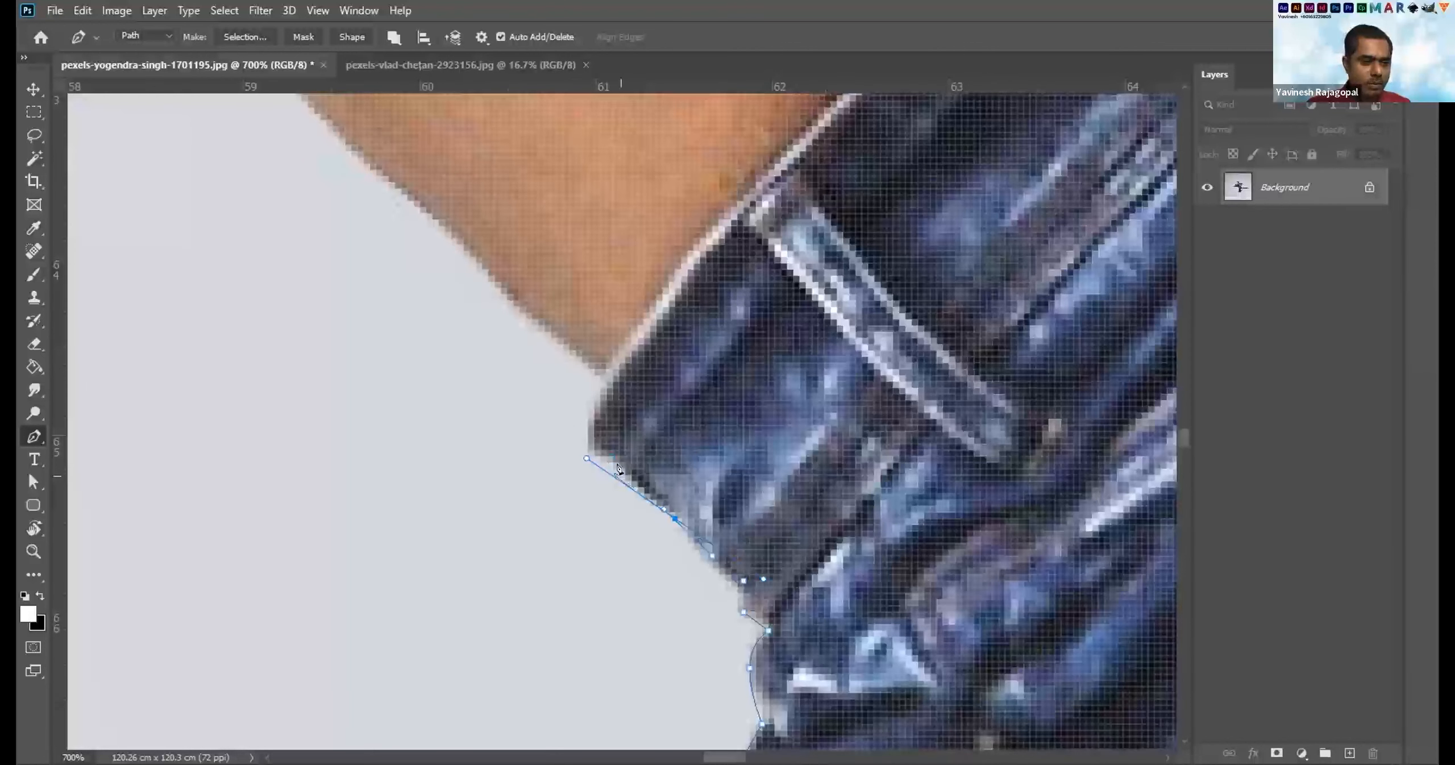
{"action": "left_click", "coordinate": [612, 461]}
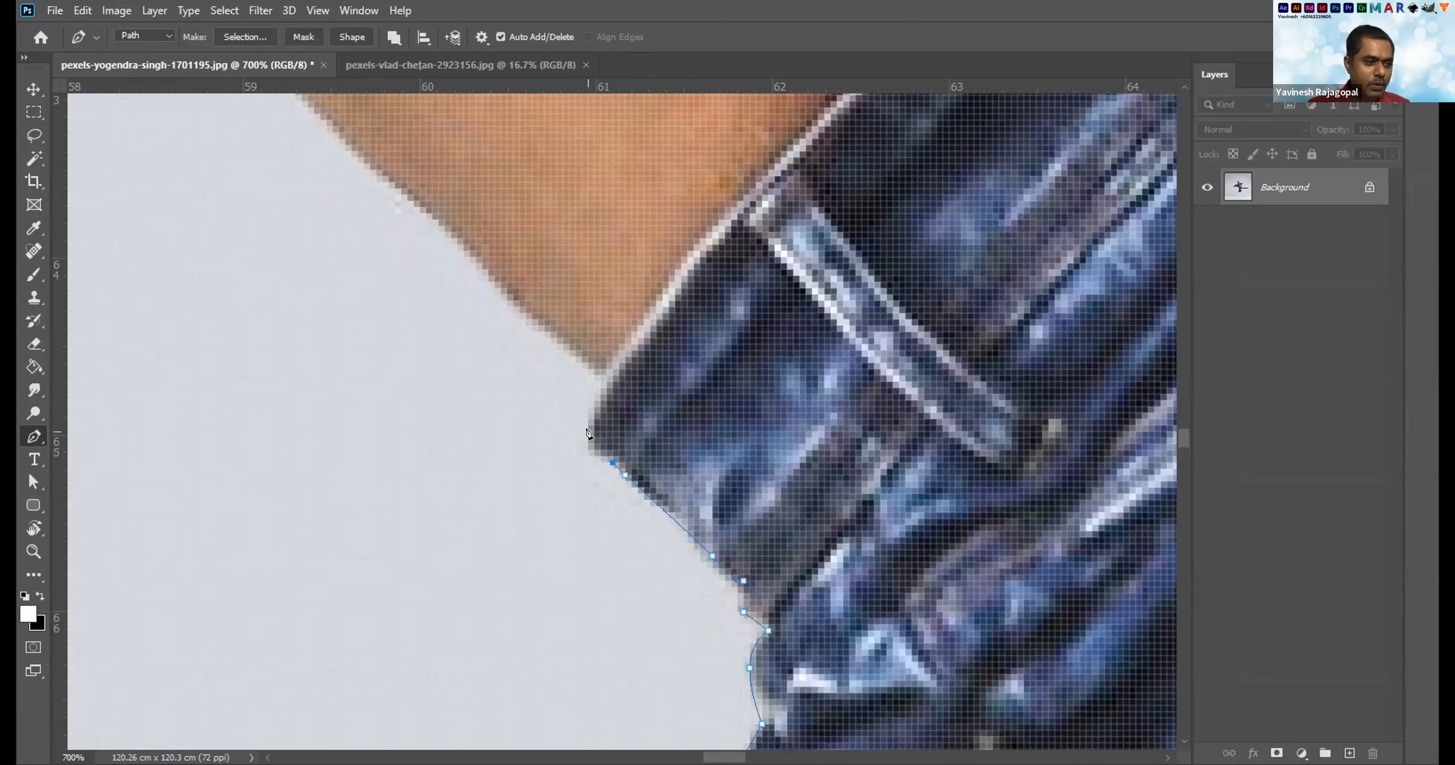
{"action": "left_click_drag", "start_coordinate": [586, 431], "coordinate": [585, 405]}
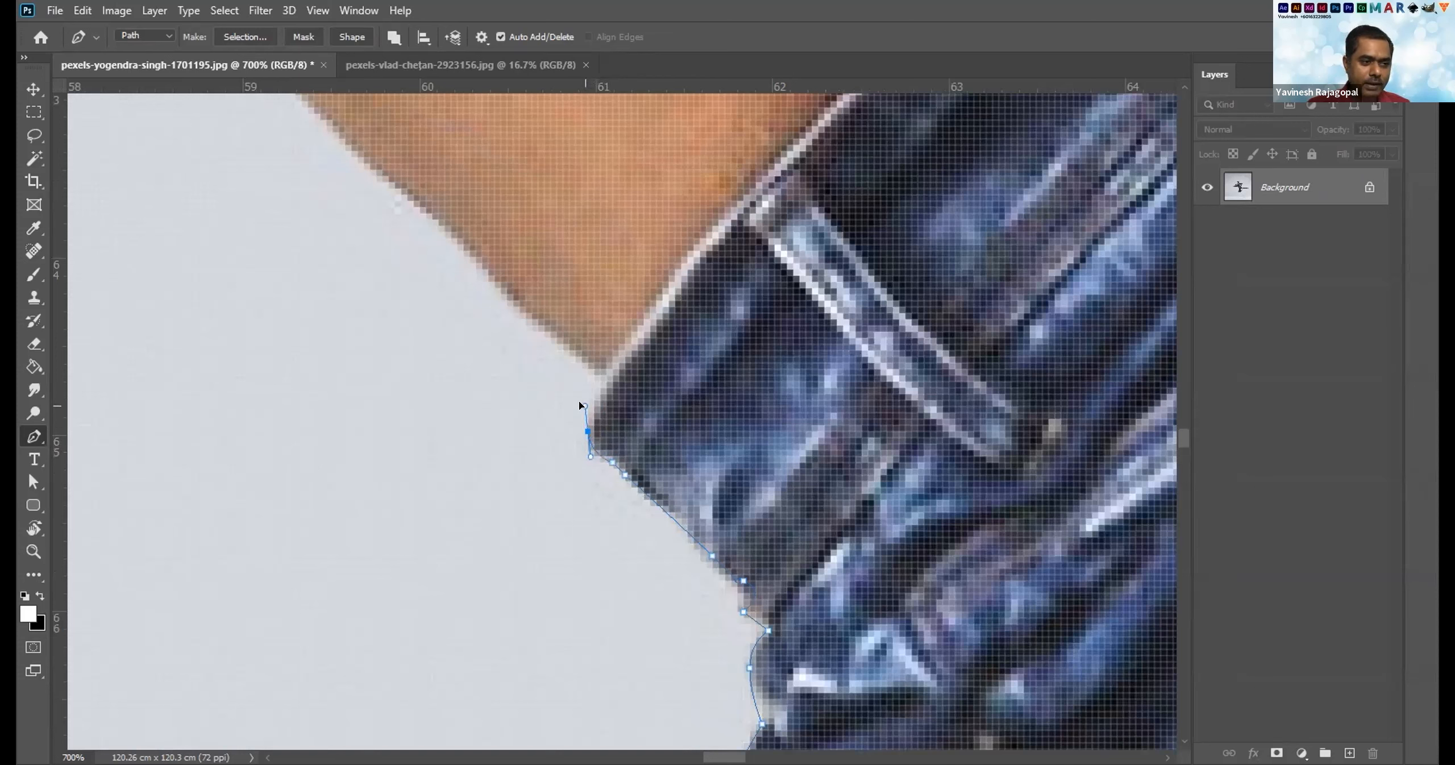
{"action": "left_click", "coordinate": [601, 376]}
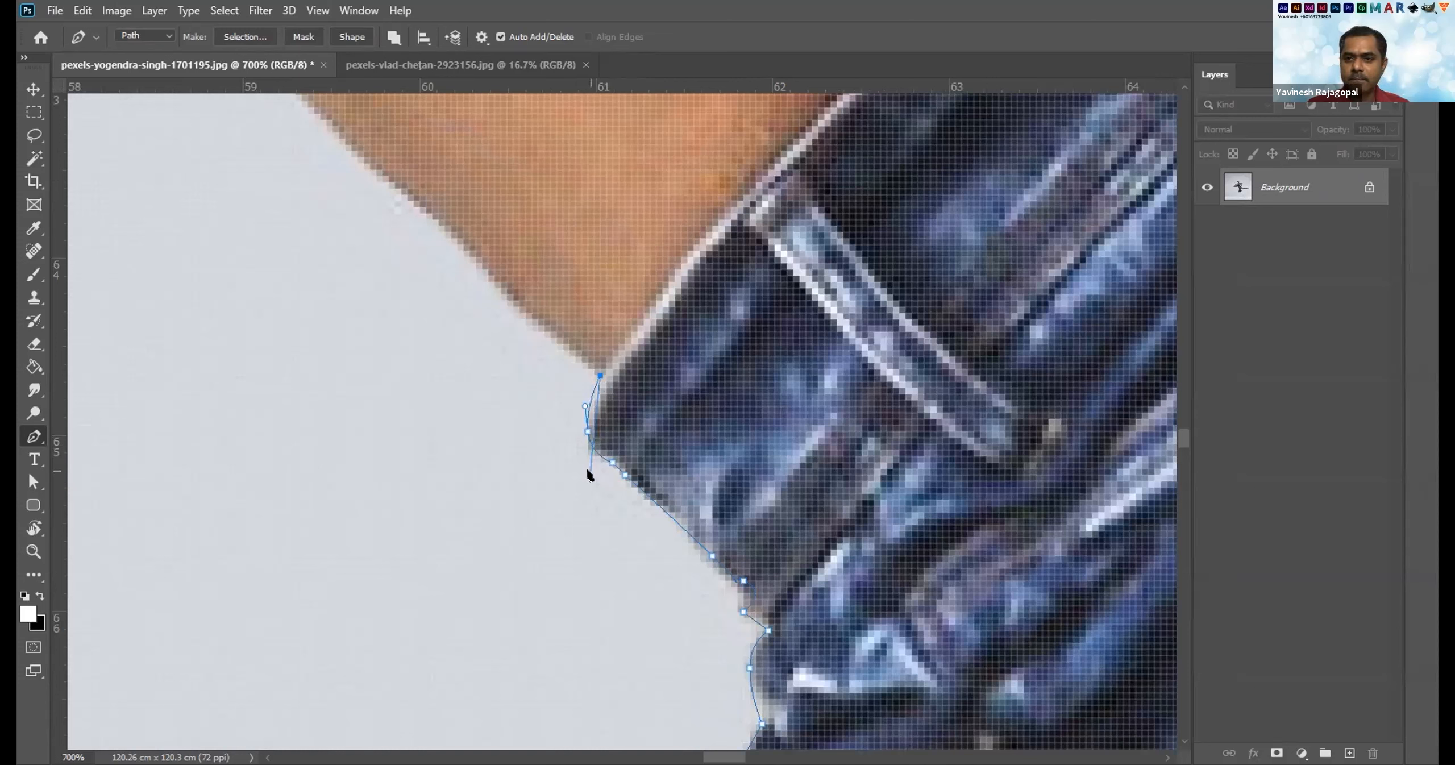
{"action": "key", "text": "ctrl+z"}
{"action": "key", "text": "ctrl+z"}
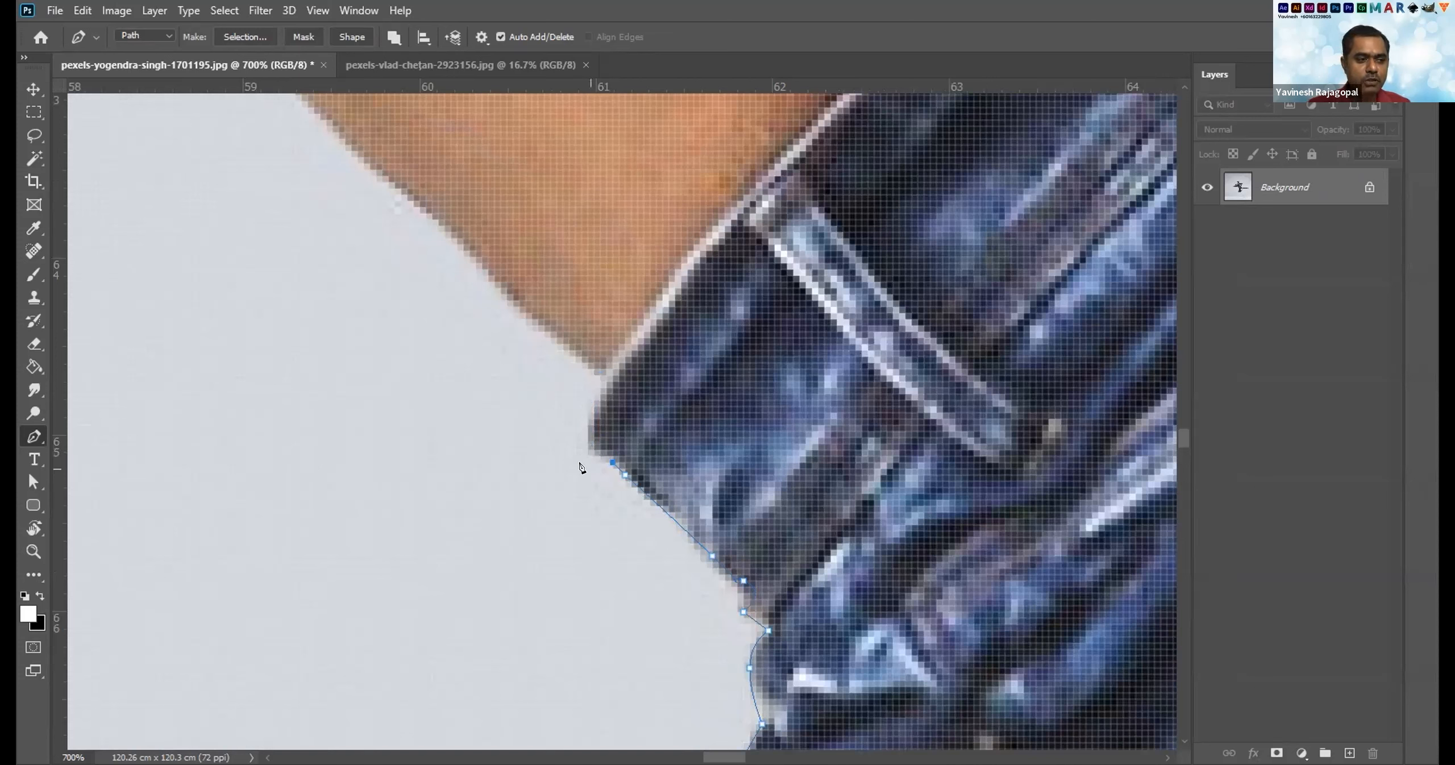
Trace around the waistband's outer corner with short straight segments up to where it meets the bare skin.
{"action": "left_click", "coordinate": [594, 451]}
{"action": "left_click", "coordinate": [581, 437]}
{"action": "left_click", "coordinate": [581, 418]}
{"action": "left_click", "coordinate": [581, 400]}
{"action": "left_click", "coordinate": [601, 375]}
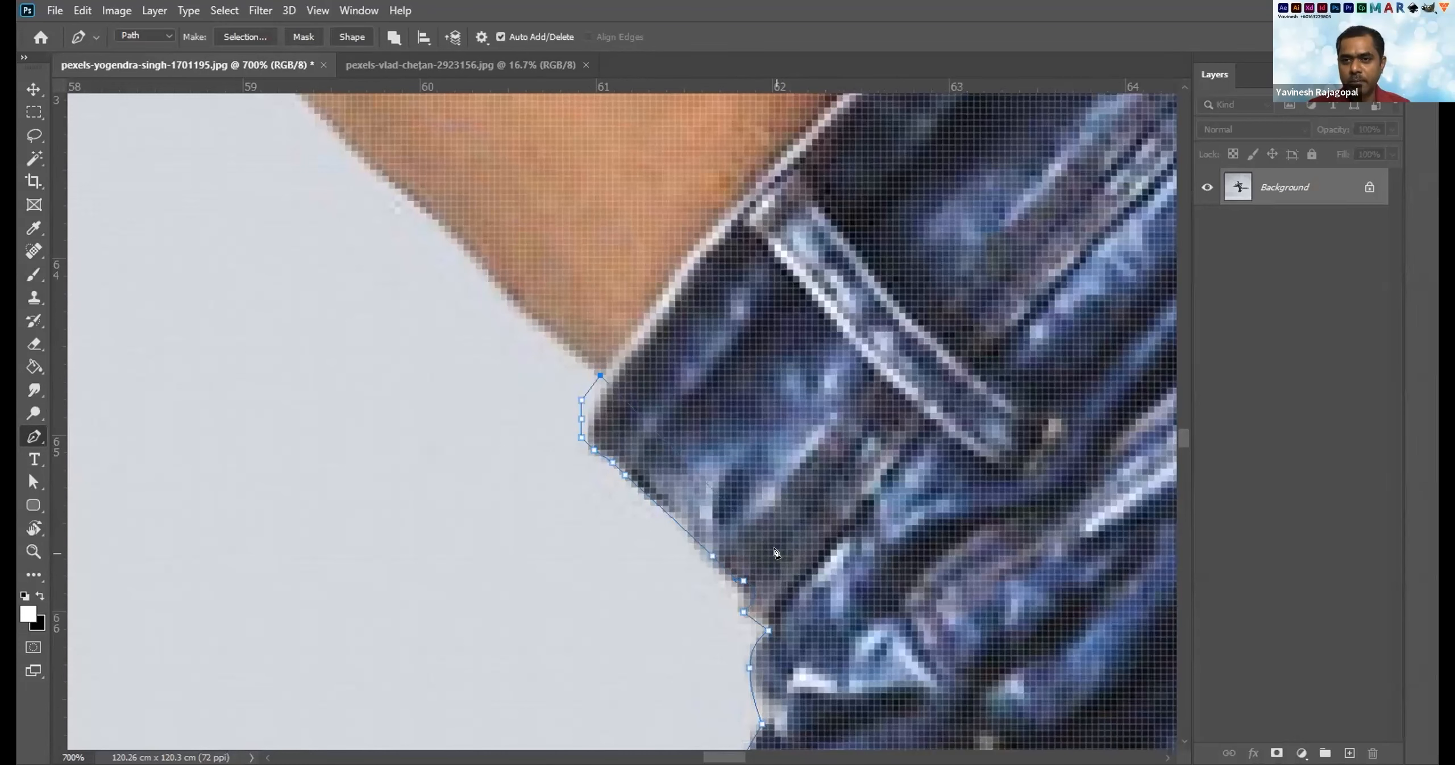
{"action": "left_click", "coordinate": [617, 419], "text": "alt"}
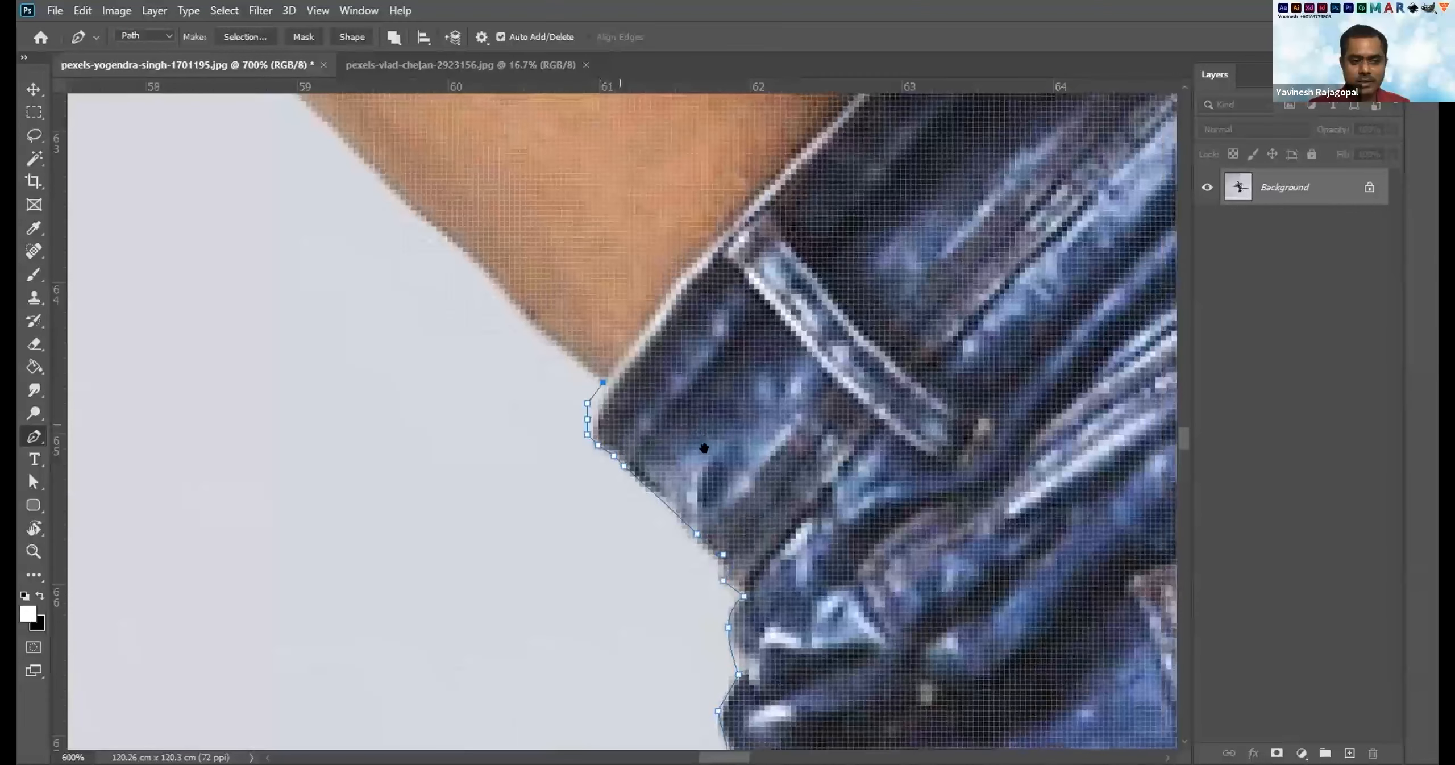
{"action": "key", "text": "ctrl+minus"}
{"action": "left_click_drag", "start_coordinate": [769, 510], "coordinate": [757, 497]}
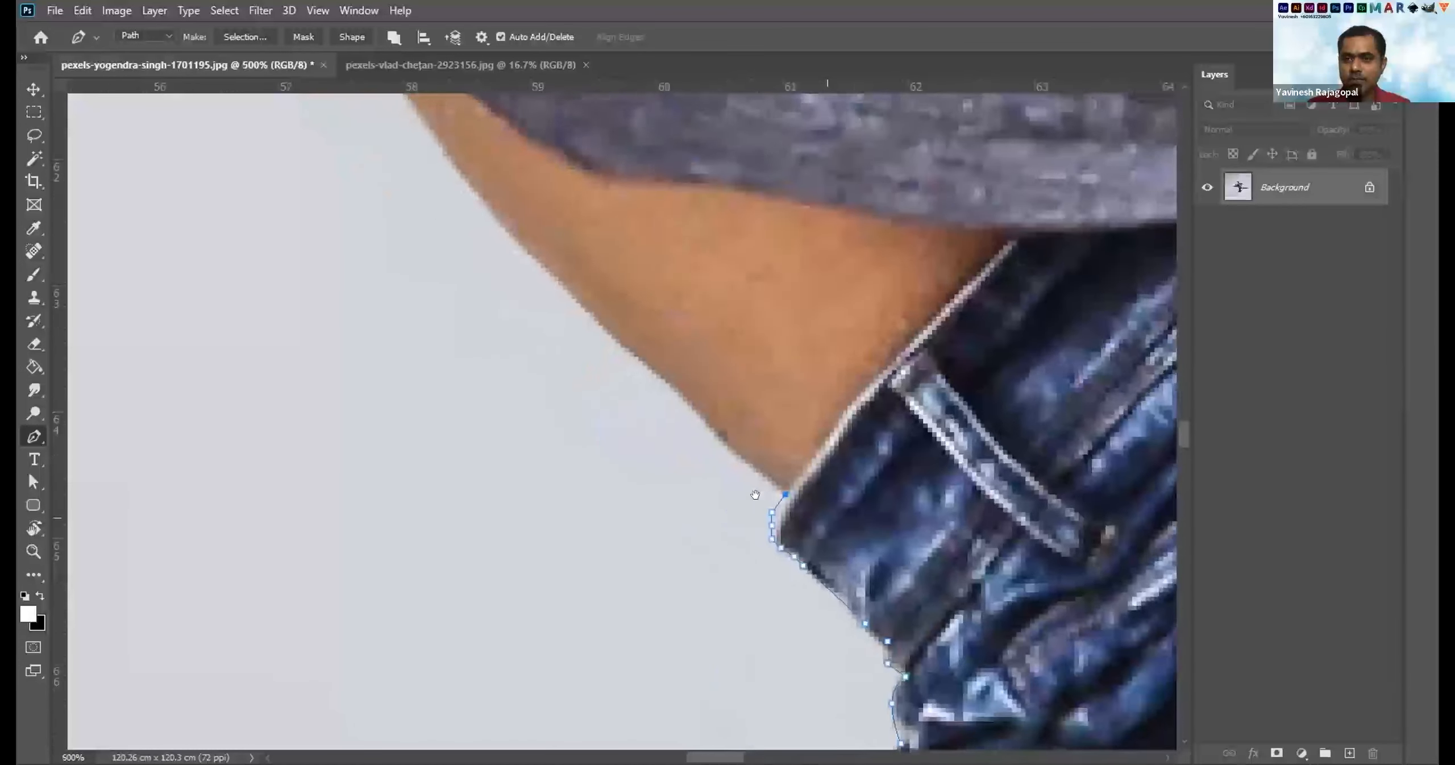
Trace the bare waist's edge from the waistband up to where it meets the shirt hem.
{"action": "left_click_drag", "start_coordinate": [707, 447], "coordinate": [678, 419]}
{"action": "left_click_drag", "start_coordinate": [683, 360], "coordinate": [820, 510]}
{"action": "left_click_drag", "start_coordinate": [615, 358], "coordinate": [621, 402]}
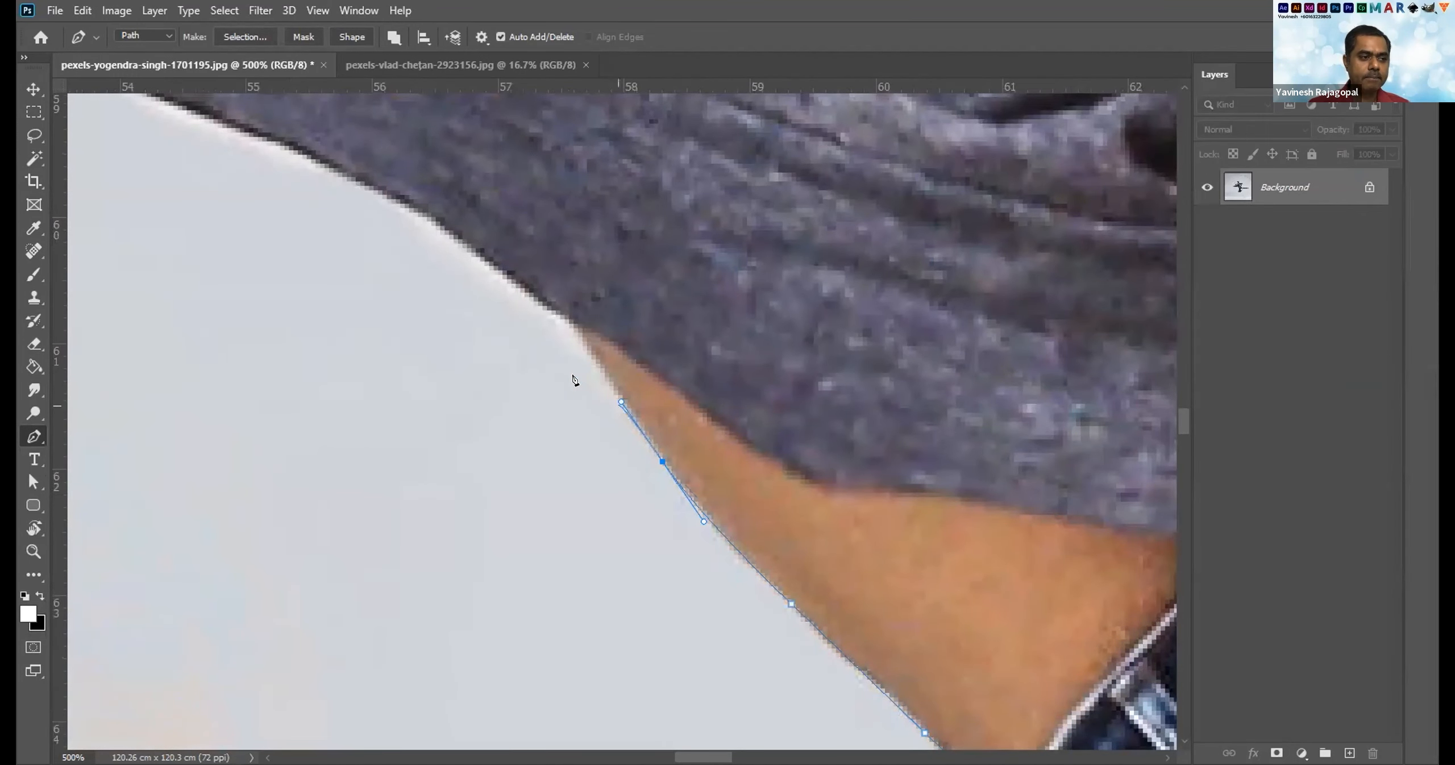
{"action": "left_click", "coordinate": [574, 319]}
Trace along the dark lower edge of the shirt hem with long curved segments following its bends.
{"action": "left_click_drag", "start_coordinate": [505, 320], "coordinate": [664, 462]}
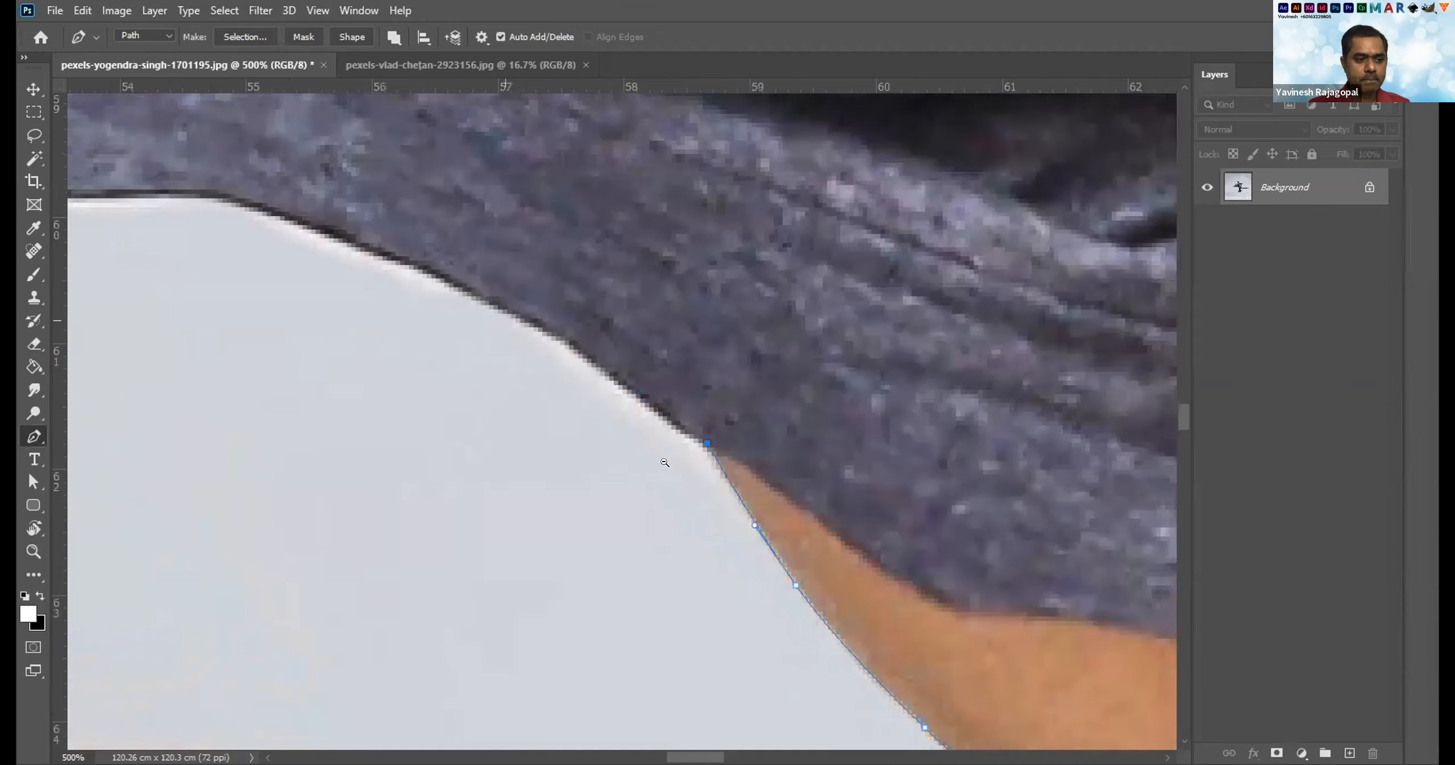
{"action": "left_click", "coordinate": [664, 462], "text": "alt"}
{"action": "left_click_drag", "start_coordinate": [635, 398], "coordinate": [720, 448]}
{"action": "left_click_drag", "start_coordinate": [577, 390], "coordinate": [820, 461]}
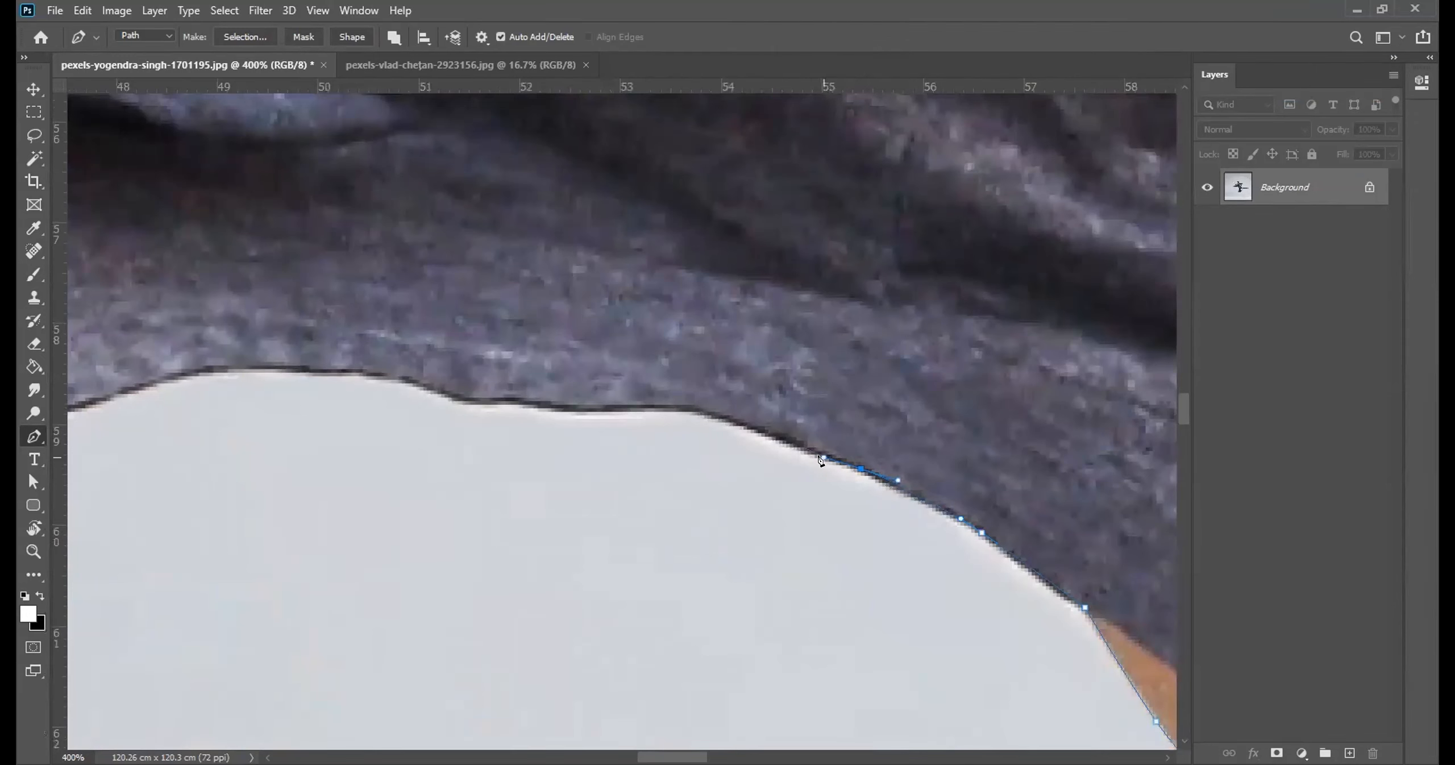
{"action": "left_click_drag", "start_coordinate": [680, 408], "coordinate": [645, 407]}
{"action": "left_click_drag", "start_coordinate": [555, 381], "coordinate": [775, 436]}
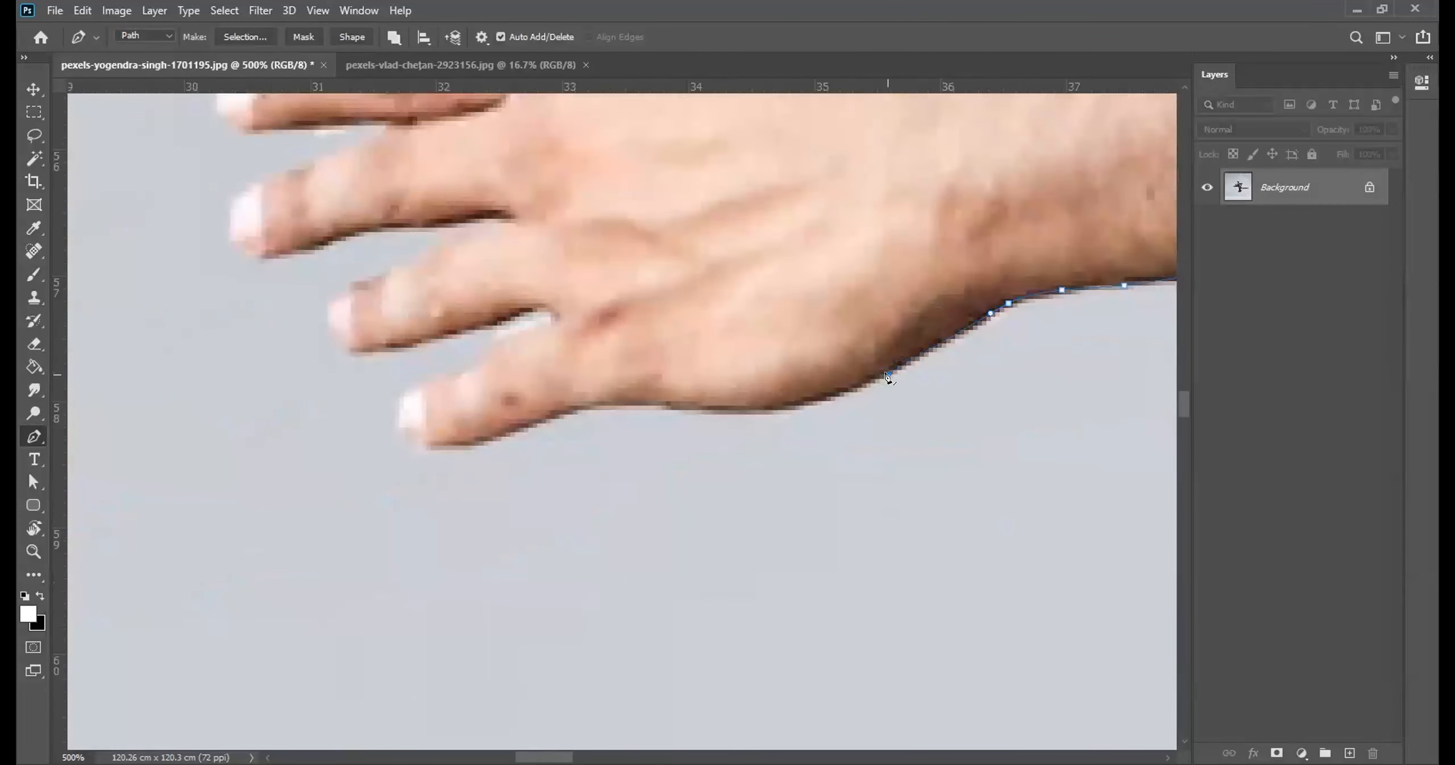
Trace the palm's lower edge and around the little finger into the gap beside it.
{"action": "left_click_drag", "start_coordinate": [778, 410], "coordinate": [737, 416]}
{"action": "left_click_drag", "start_coordinate": [640, 405], "coordinate": [759, 484]}
{"action": "left_click_drag", "start_coordinate": [732, 496], "coordinate": [689, 437]}
{"action": "left_click_drag", "start_coordinate": [728, 420], "coordinate": [749, 416]}
{"action": "left_click_drag", "start_coordinate": [774, 397], "coordinate": [777, 392]}
{"action": "left_click", "coordinate": [817, 376]}
{"action": "left_click_drag", "start_coordinate": [840, 358], "coordinate": [834, 353]}
Trace around the next fingers of the outstretched hand, following their edges and fingertips.
{"action": "left_click", "coordinate": [723, 385]}
{"action": "left_click_drag", "start_coordinate": [622, 371], "coordinate": [626, 421]}
{"action": "left_click", "coordinate": [657, 322]}
{"action": "left_click", "coordinate": [492, 407]}
{"action": "left_click_drag", "start_coordinate": [452, 376], "coordinate": [445, 341]}
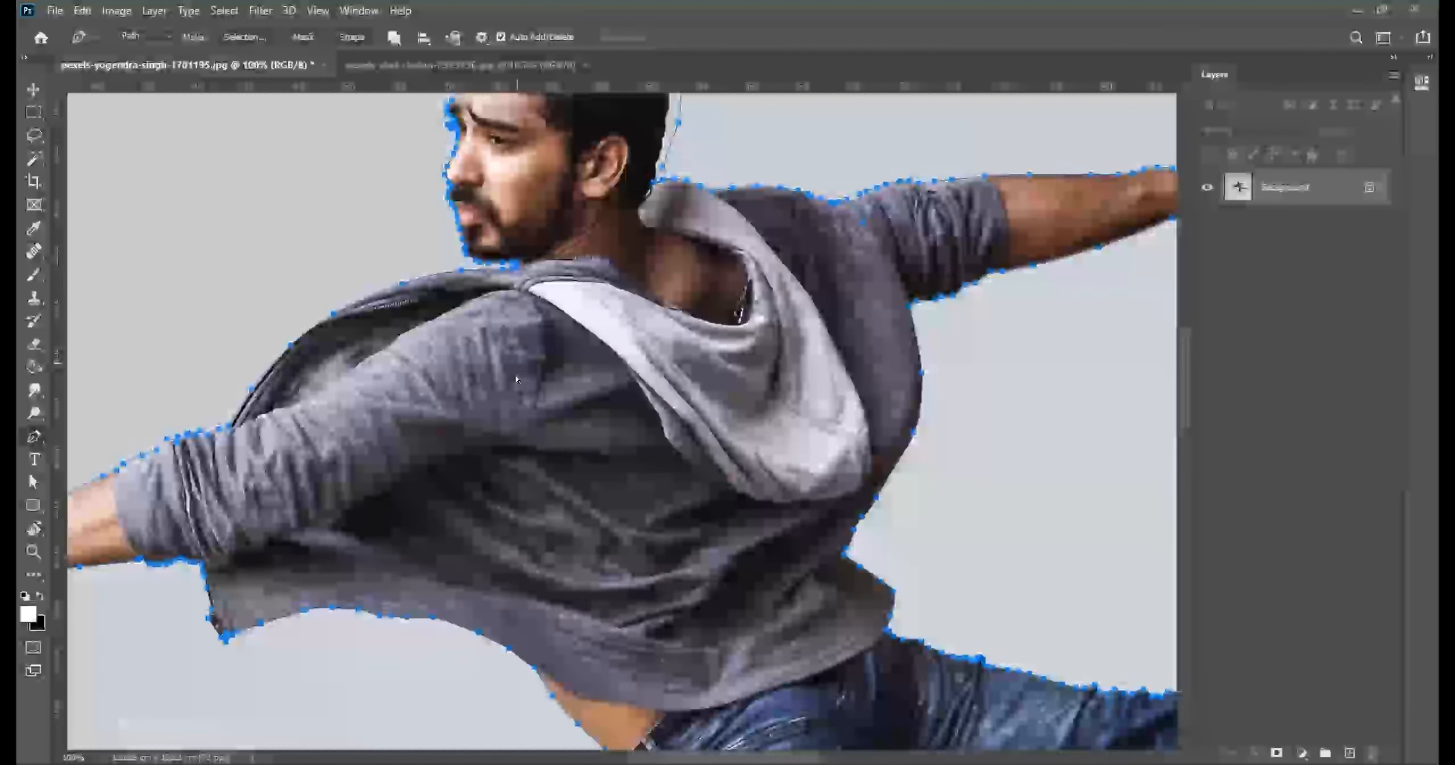
Examine the completed path around the whole figure and up close along the face and hair.
{"action": "key", "text": "ctrl+minus"}
{"action": "key", "text": "ctrl+0"}
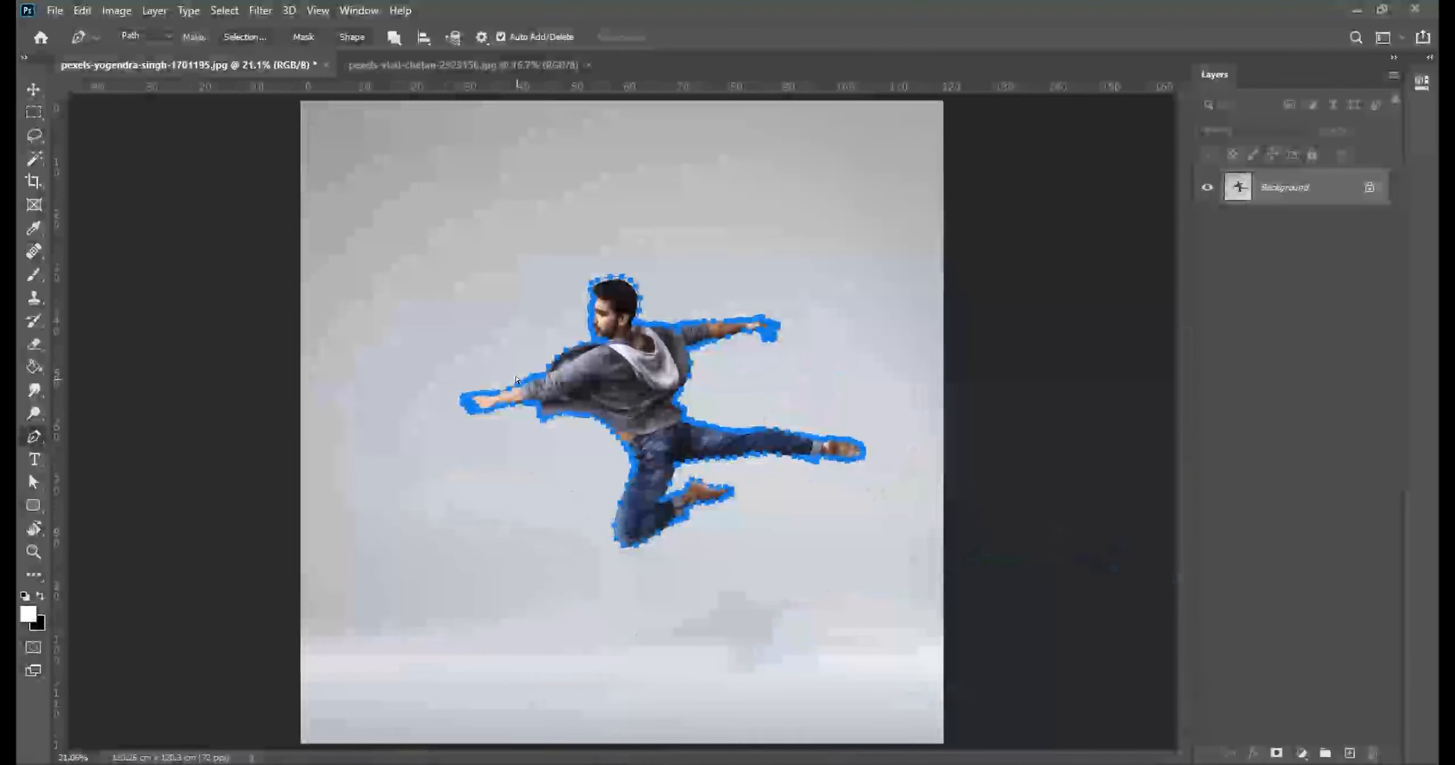
{"action": "key", "text": "ctrl+plus"}
{"action": "key", "text": "ctrl+plus"}
{"action": "key", "text": "ctrl+plus"}
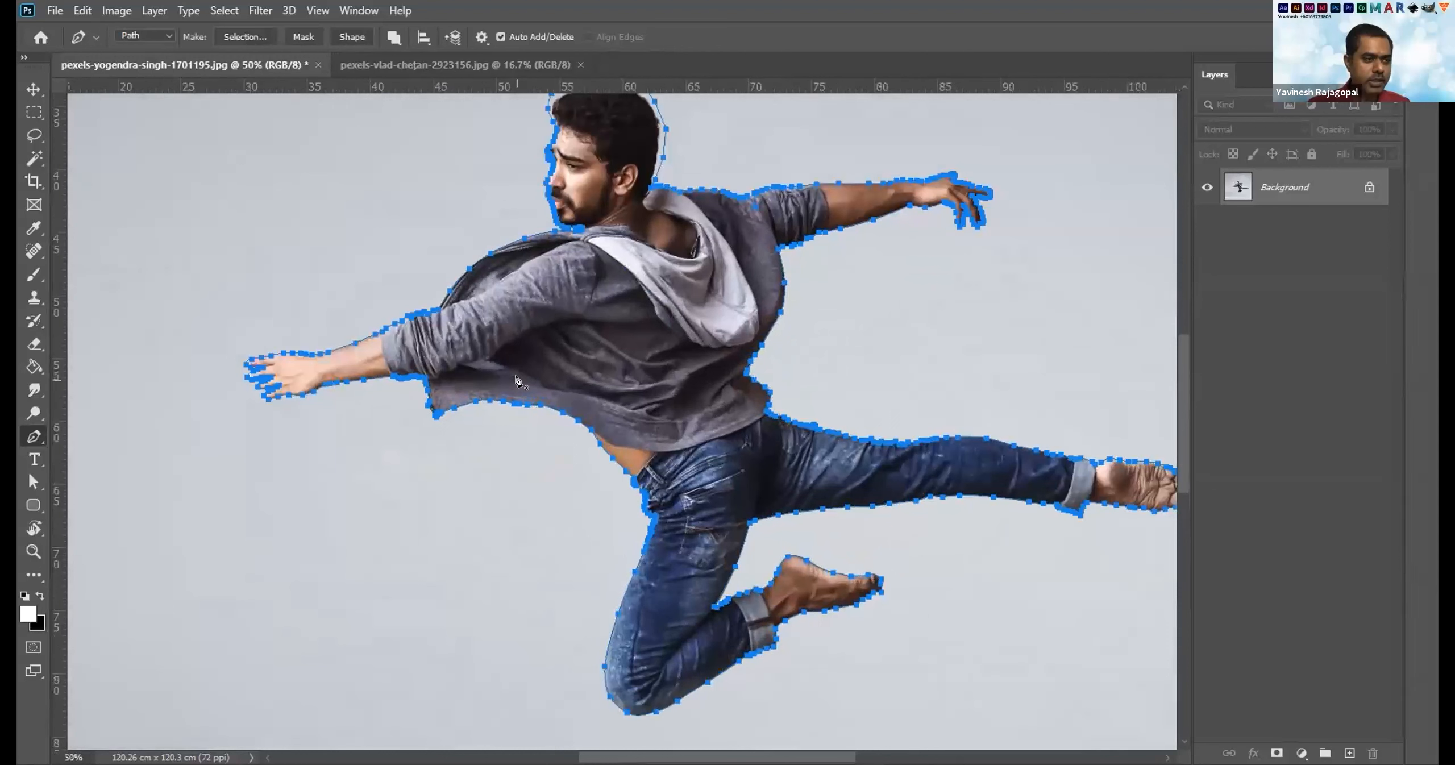
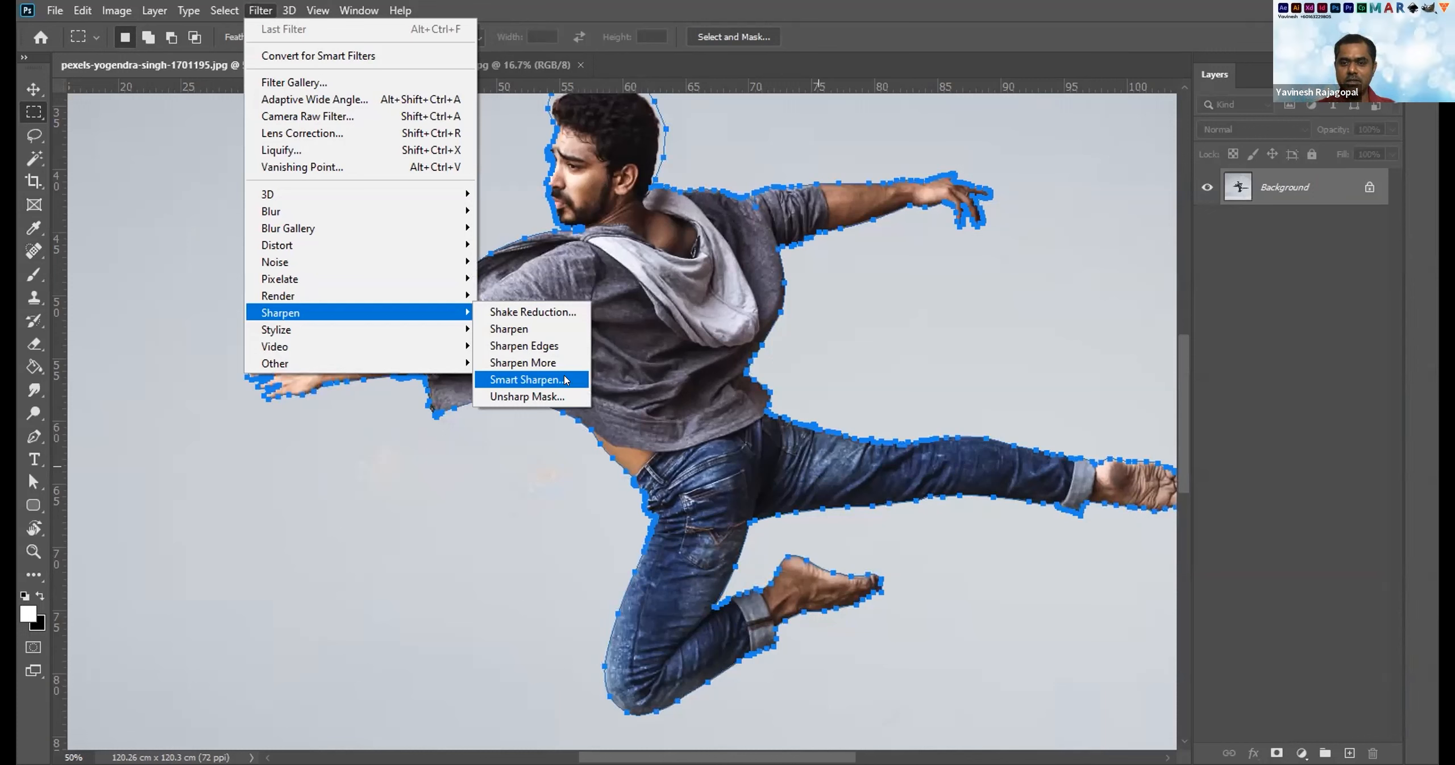
{"action": "left_click", "coordinate": [851, 5]}
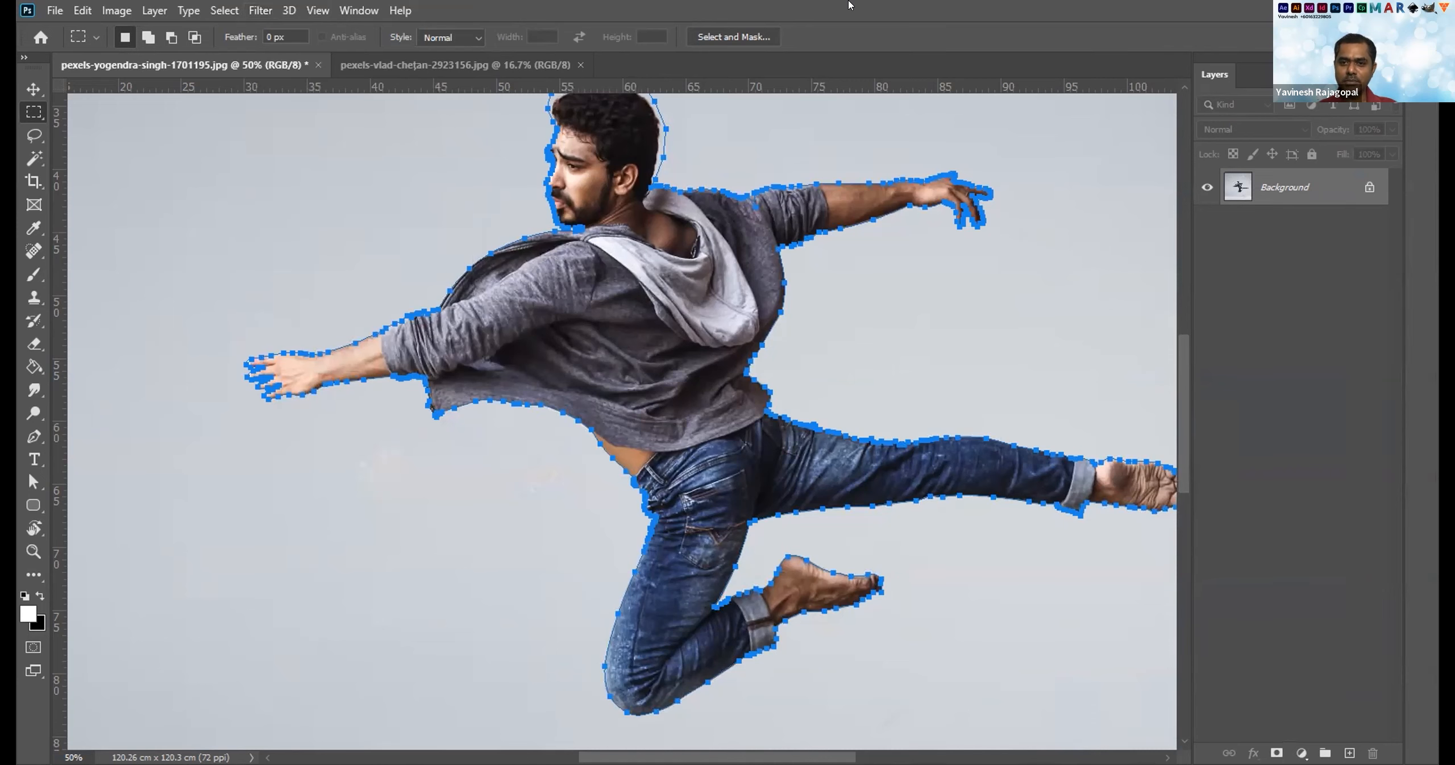
{"action": "key", "text": "ctrl+plus"}
{"action": "key", "text": "ctrl+plus"}
{"action": "key", "text": "ctrl+plus"}
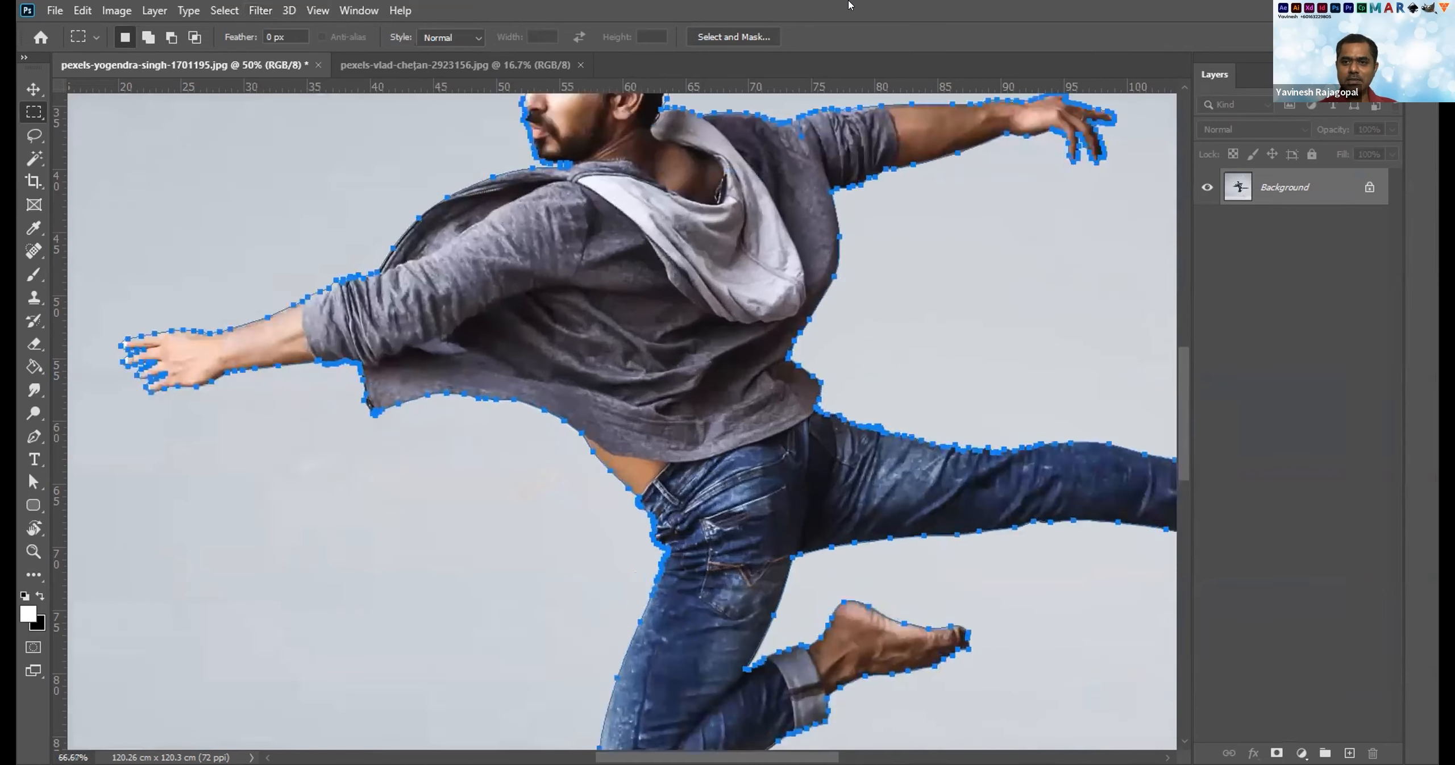
{"action": "key", "text": "ctrl+minus"}
{"action": "key", "text": "ctrl+minus"}
{"action": "key", "text": "ctrl+minus"}
{"action": "key", "text": "ctrl+minus"}
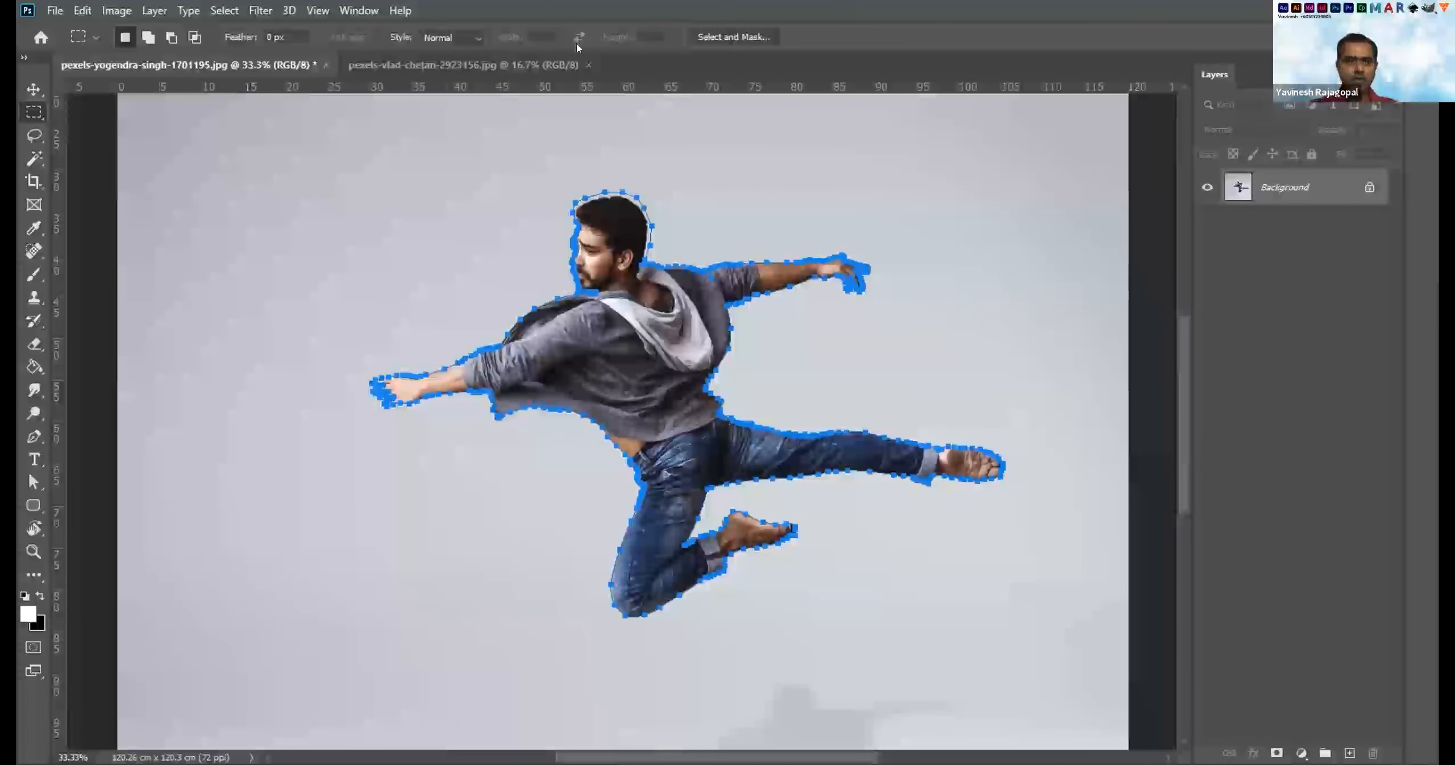
{"action": "left_click_drag", "start_coordinate": [536, 226], "coordinate": [483, 220]}
{"action": "scroll", "coordinate": [494, 214], "scroll_direction": "up", "scroll_amount": 8}
{"action": "scroll", "coordinate": [484, 221], "scroll_direction": "down", "scroll_amount": 4}
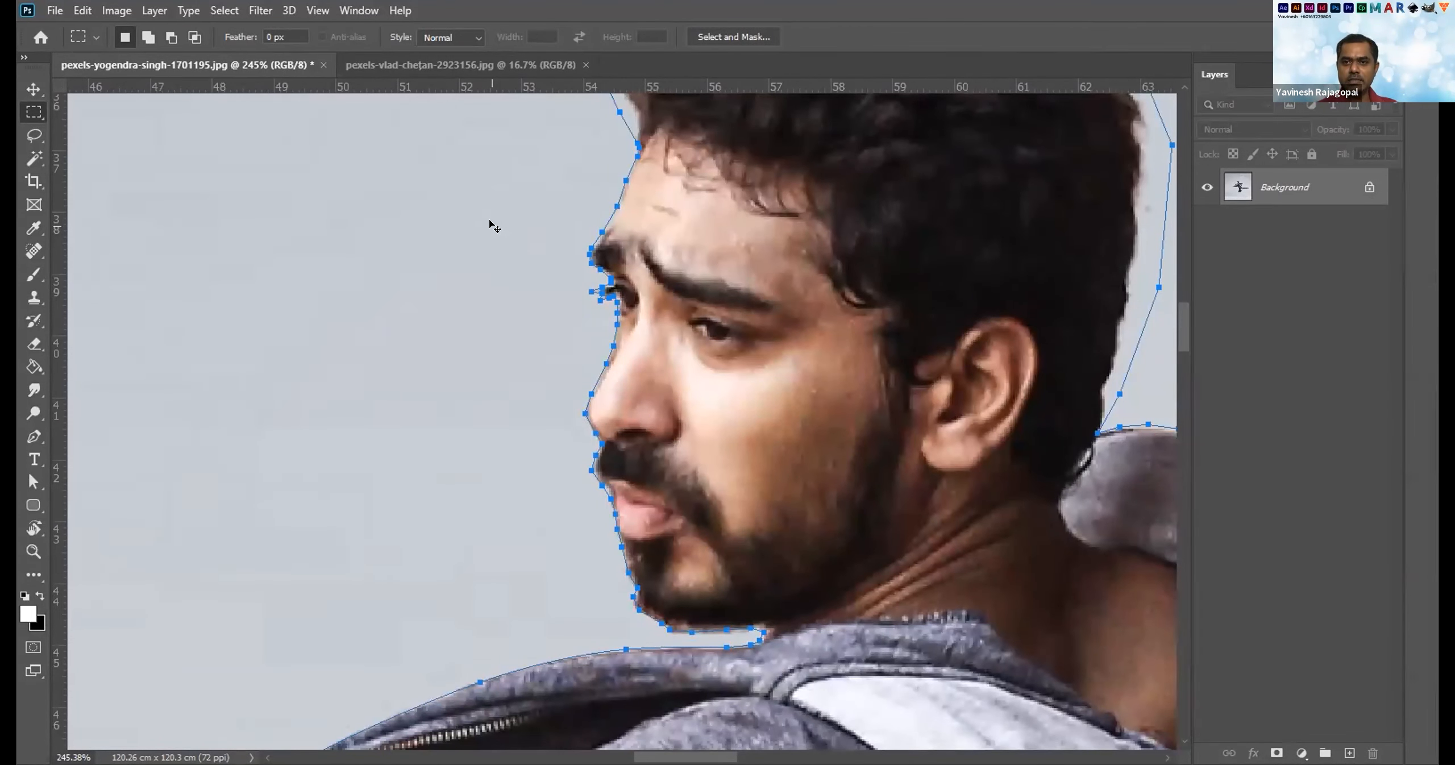
{"action": "key", "text": "ctrl+0"}
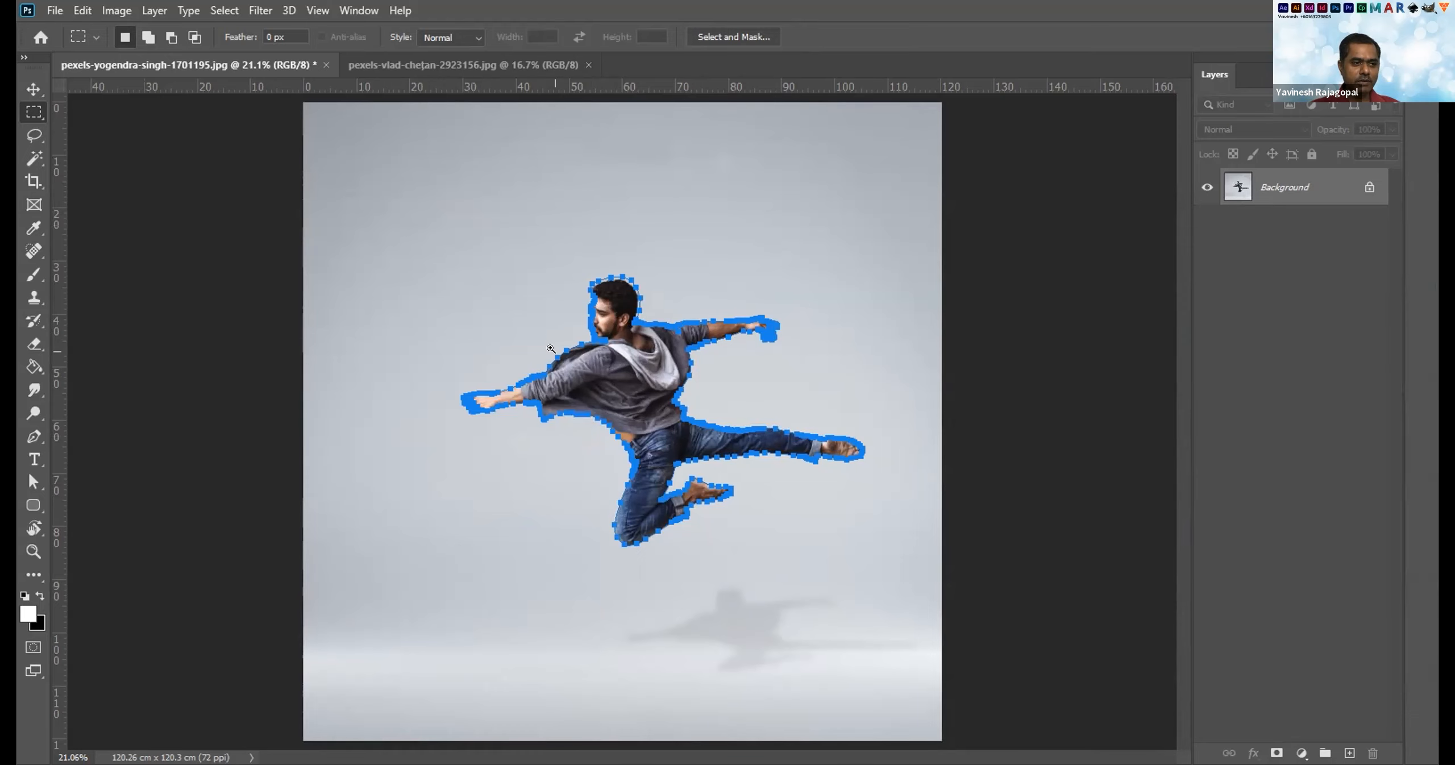
Undo the path's last points between the chin and the hoodie collar to reopen it.
{"action": "scroll", "coordinate": [594, 334], "scroll_direction": "up", "scroll_amount": 1}
{"action": "scroll", "coordinate": [594, 334], "scroll_direction": "up", "scroll_amount": 5}
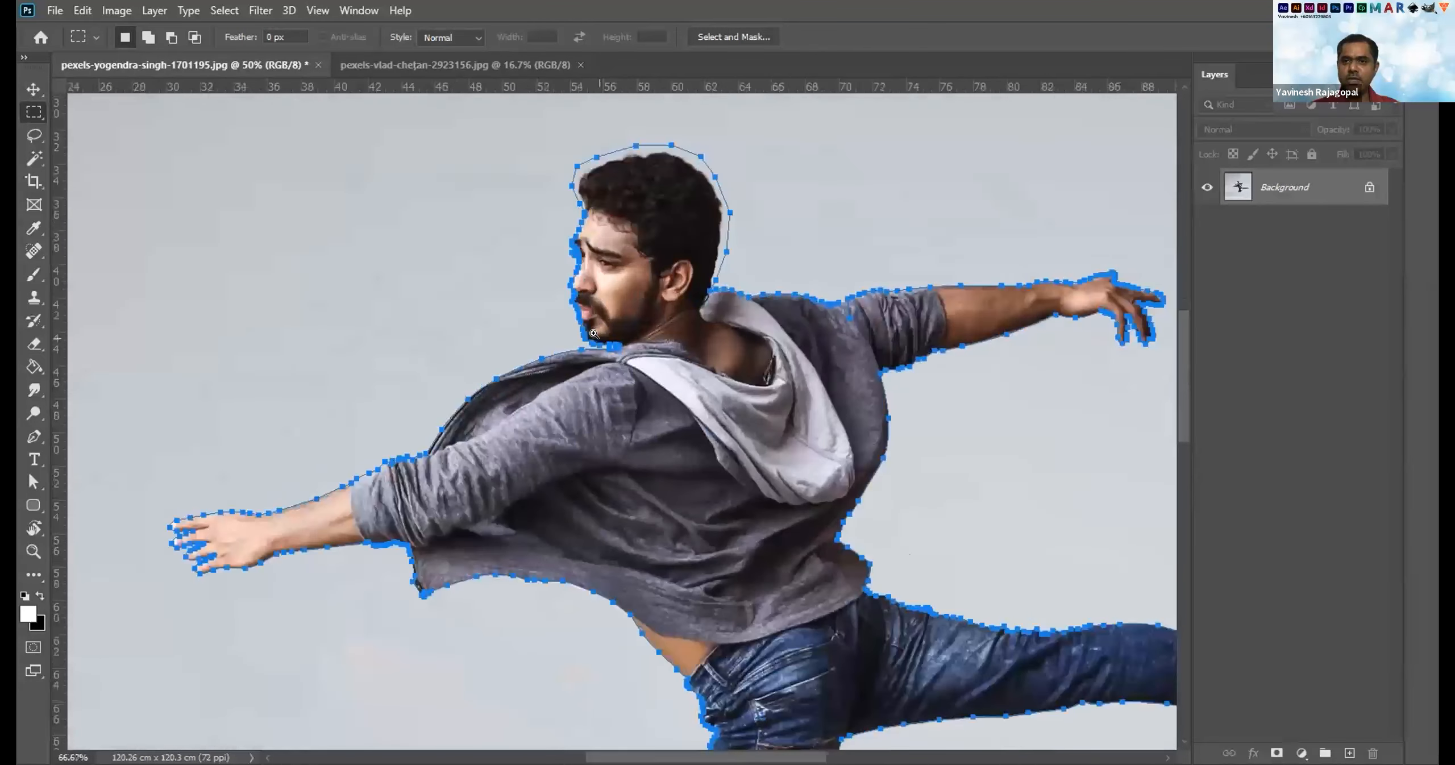
{"action": "scroll", "coordinate": [593, 334], "scroll_direction": "up", "scroll_amount": 5}
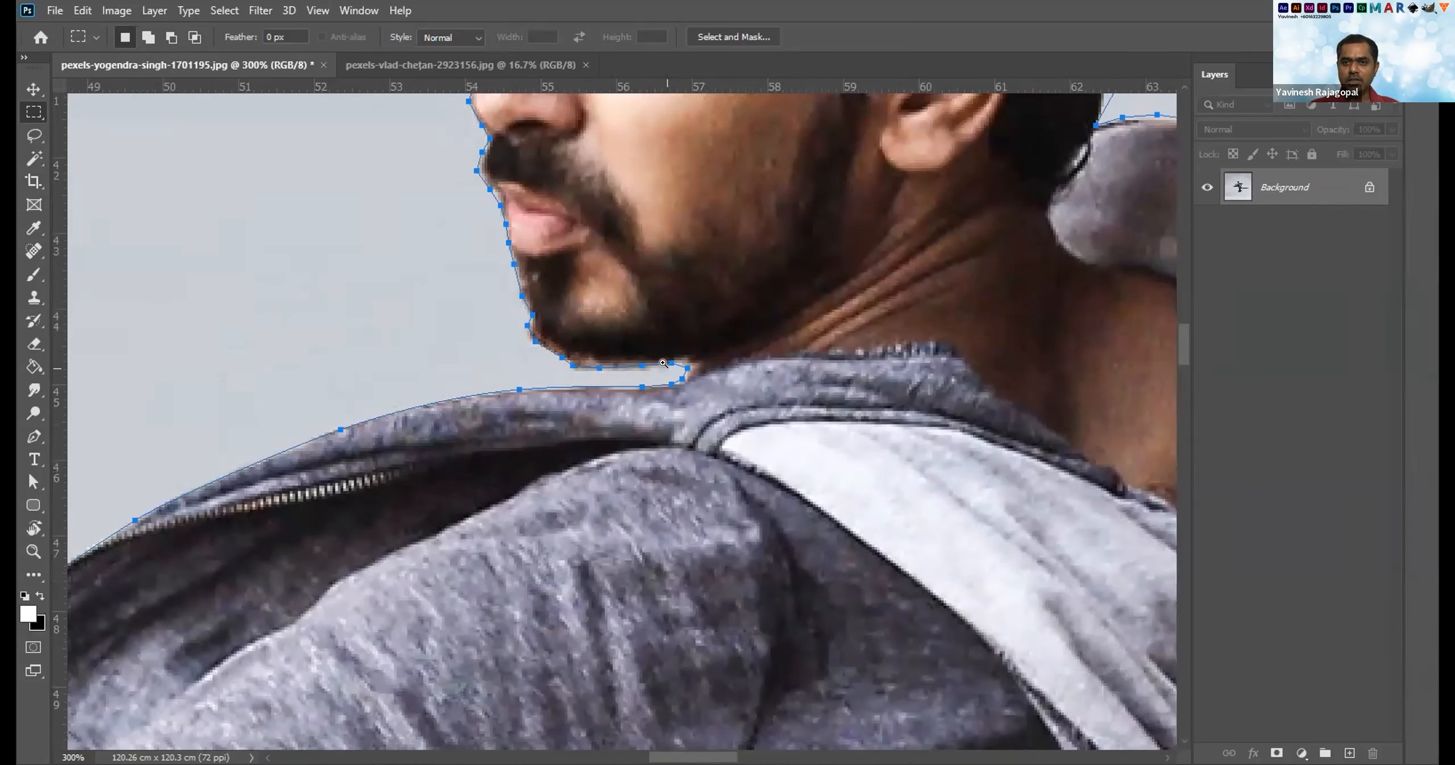
{"action": "left_click_drag", "start_coordinate": [663, 363], "coordinate": [810, 364]}
{"action": "key", "text": "ctrl+z"}
{"action": "key", "text": "ctrl+z"}
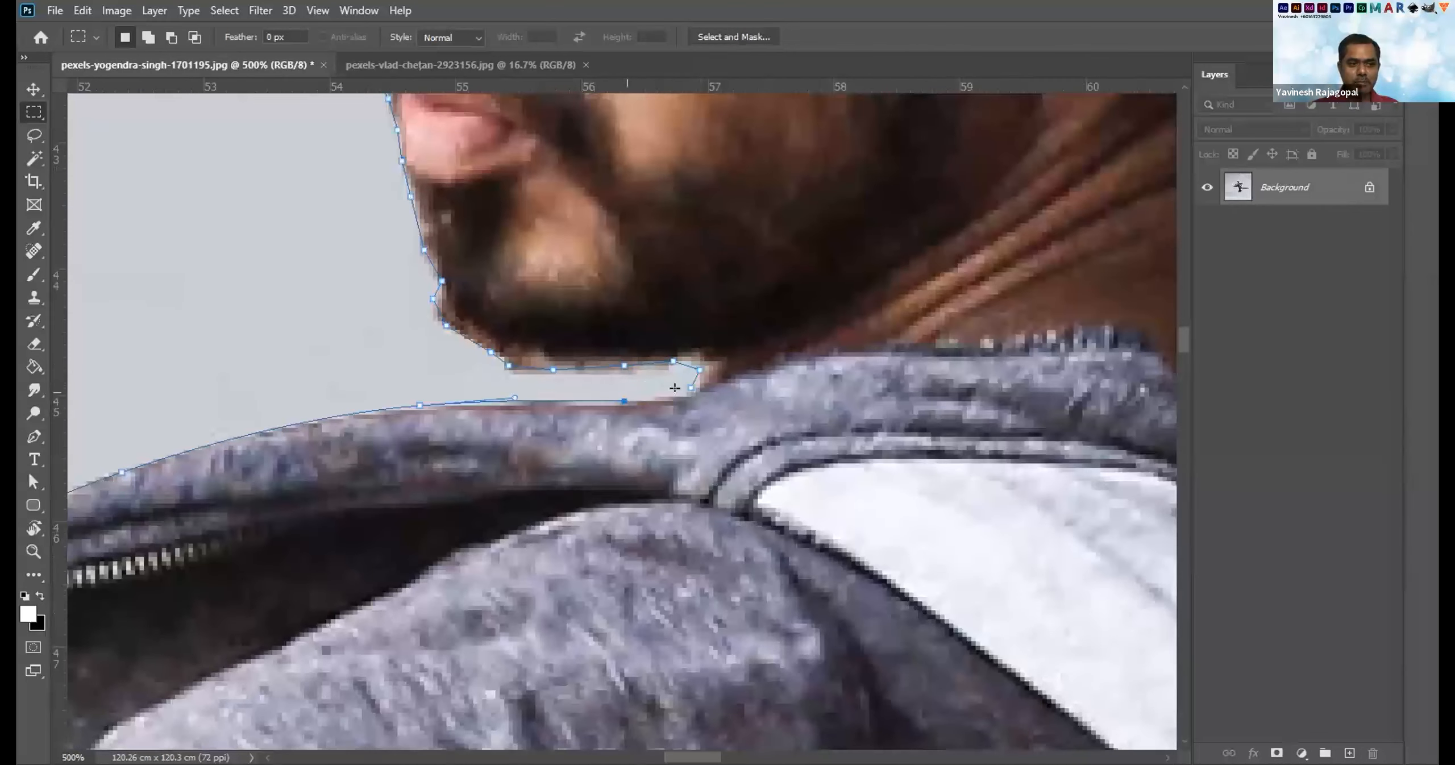
Close the path at its starting anchor under the chin with the Pen tool and add an anchor on the closing segment.
{"action": "key", "text": "p"}
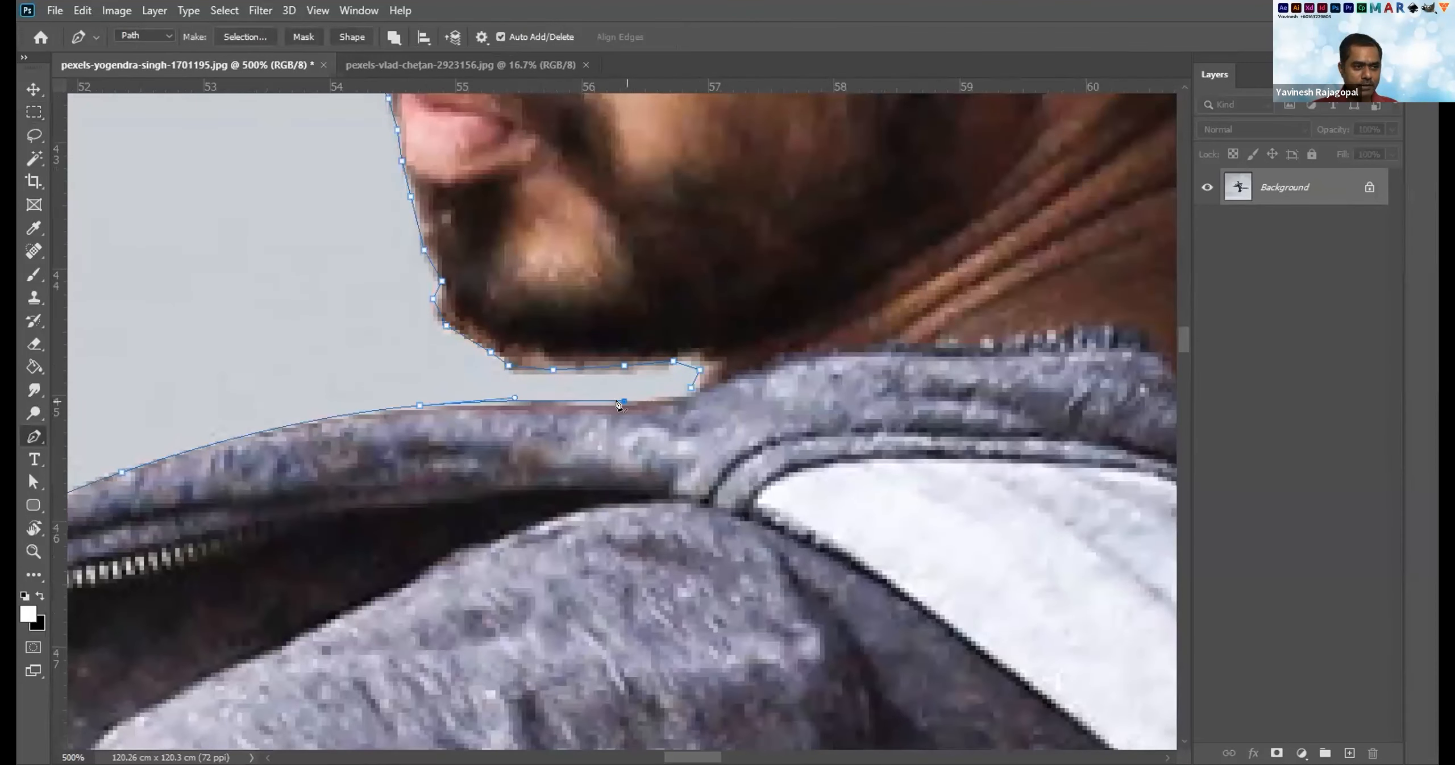
{"action": "left_click", "coordinate": [691, 390]}
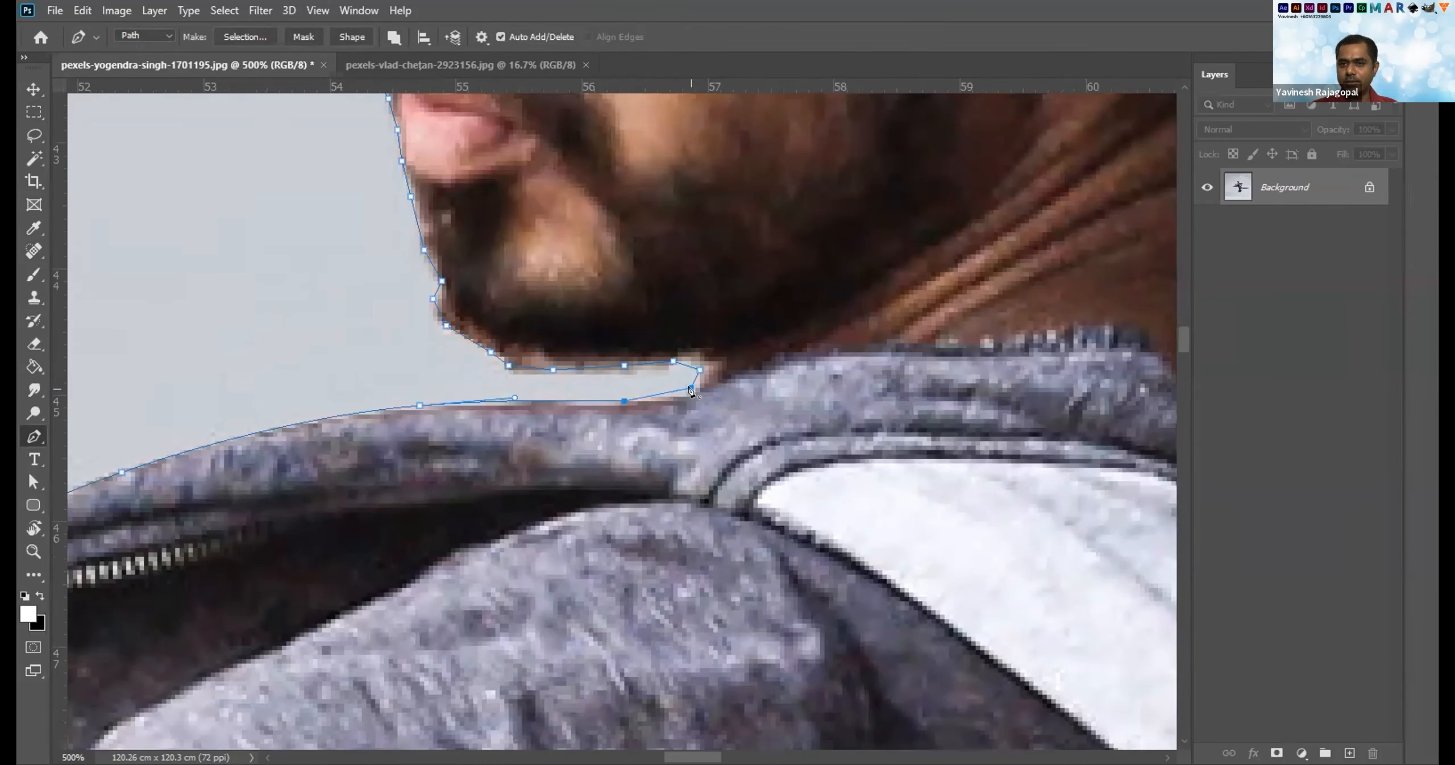
{"action": "left_click", "coordinate": [695, 376]}
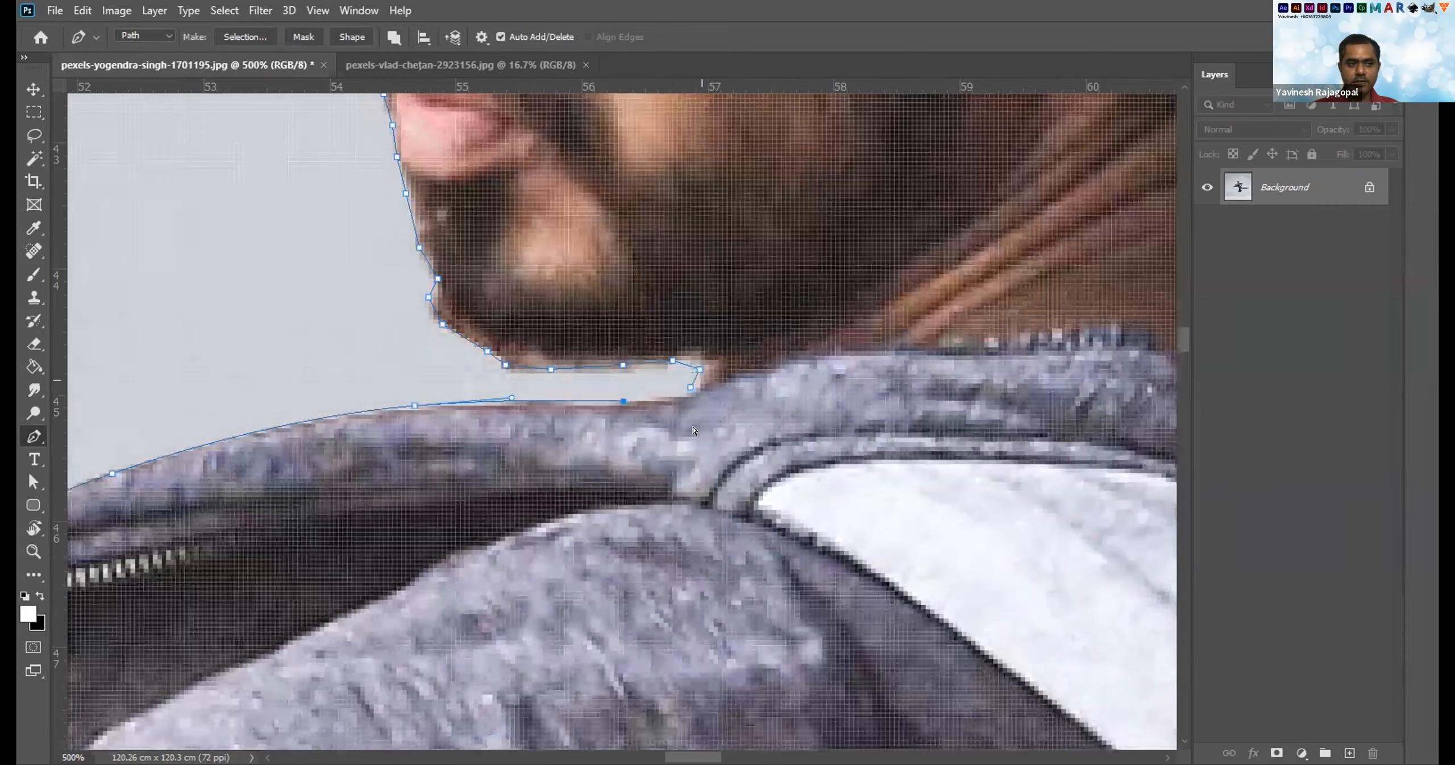
{"action": "scroll", "coordinate": [701, 383], "scroll_direction": "up", "scroll_amount": 2}
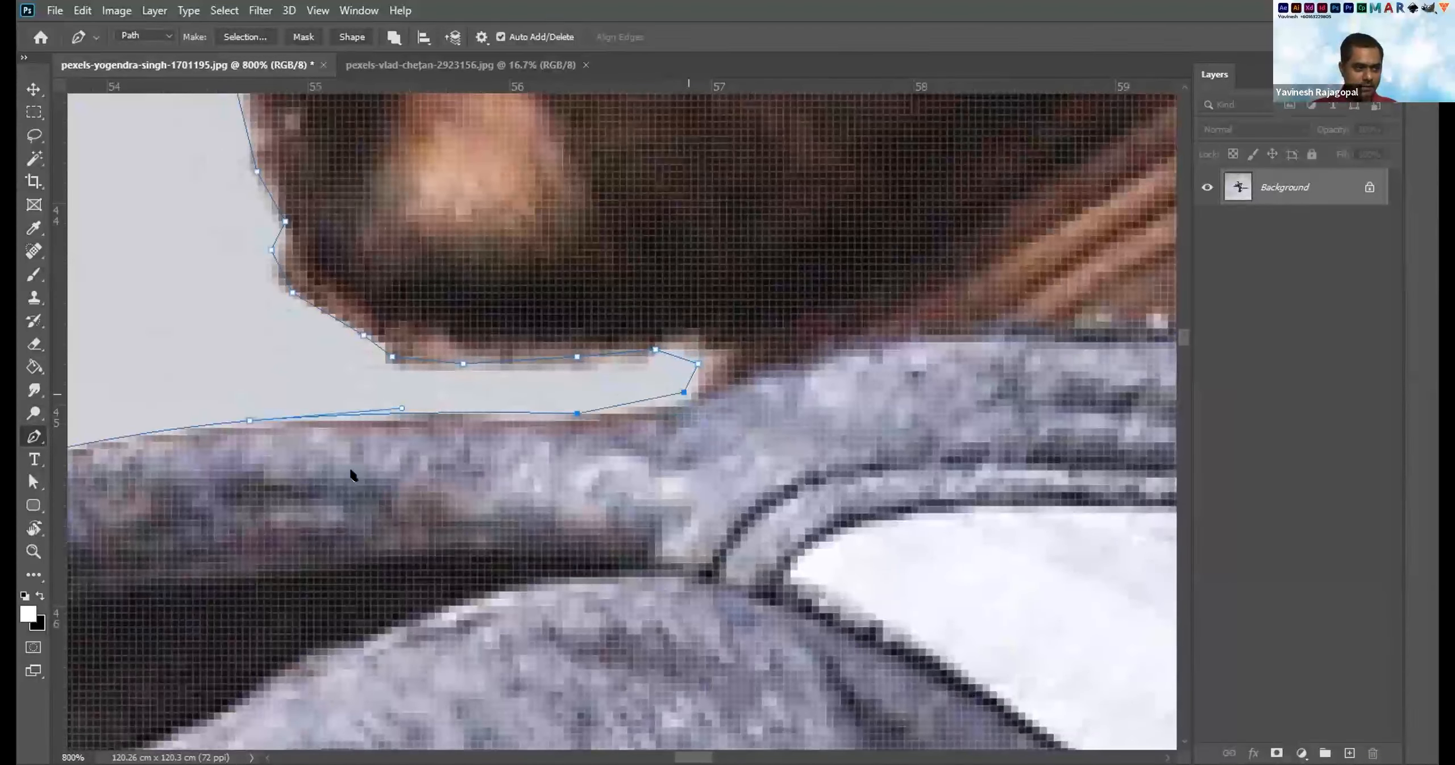
{"action": "left_click", "coordinate": [683, 392]}
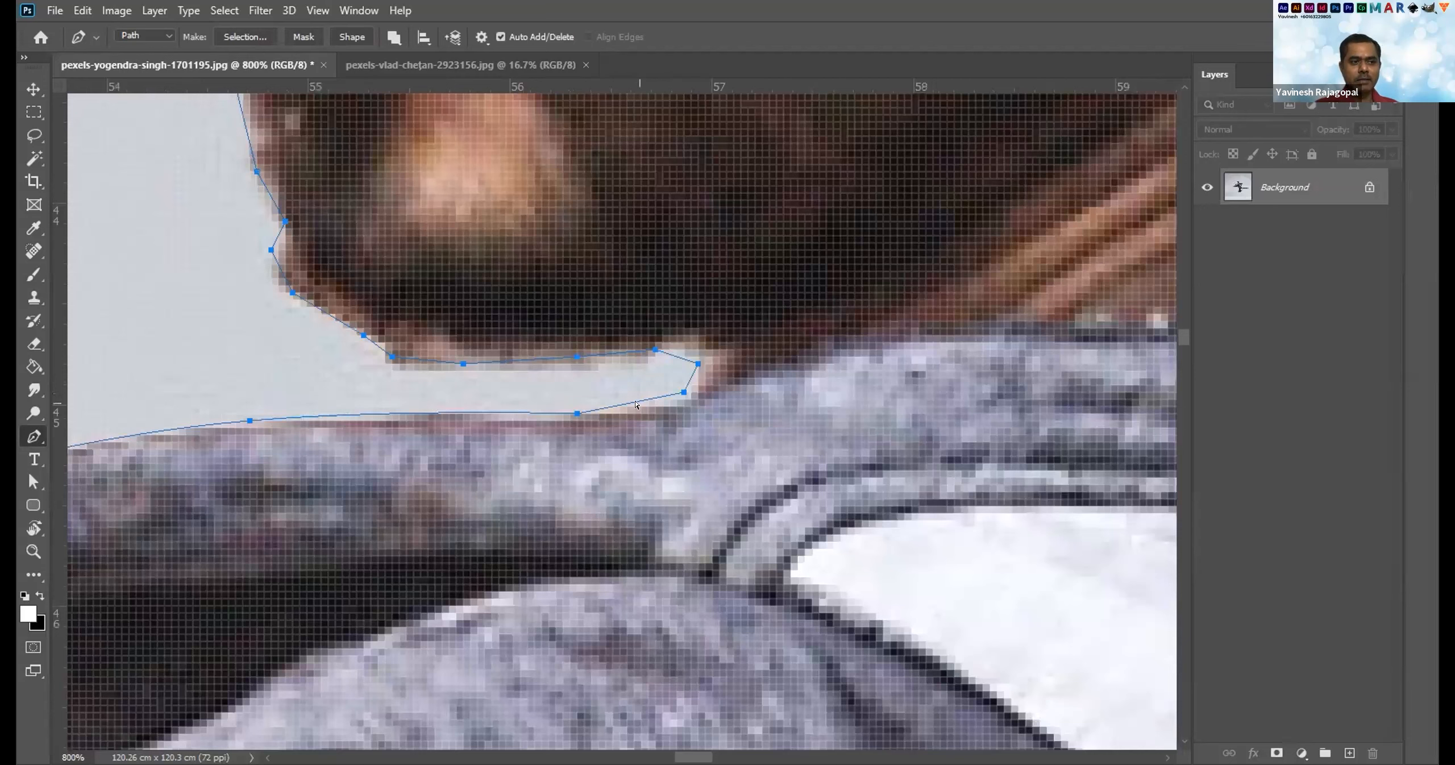
{"action": "key", "text": "ctrl+minus"}
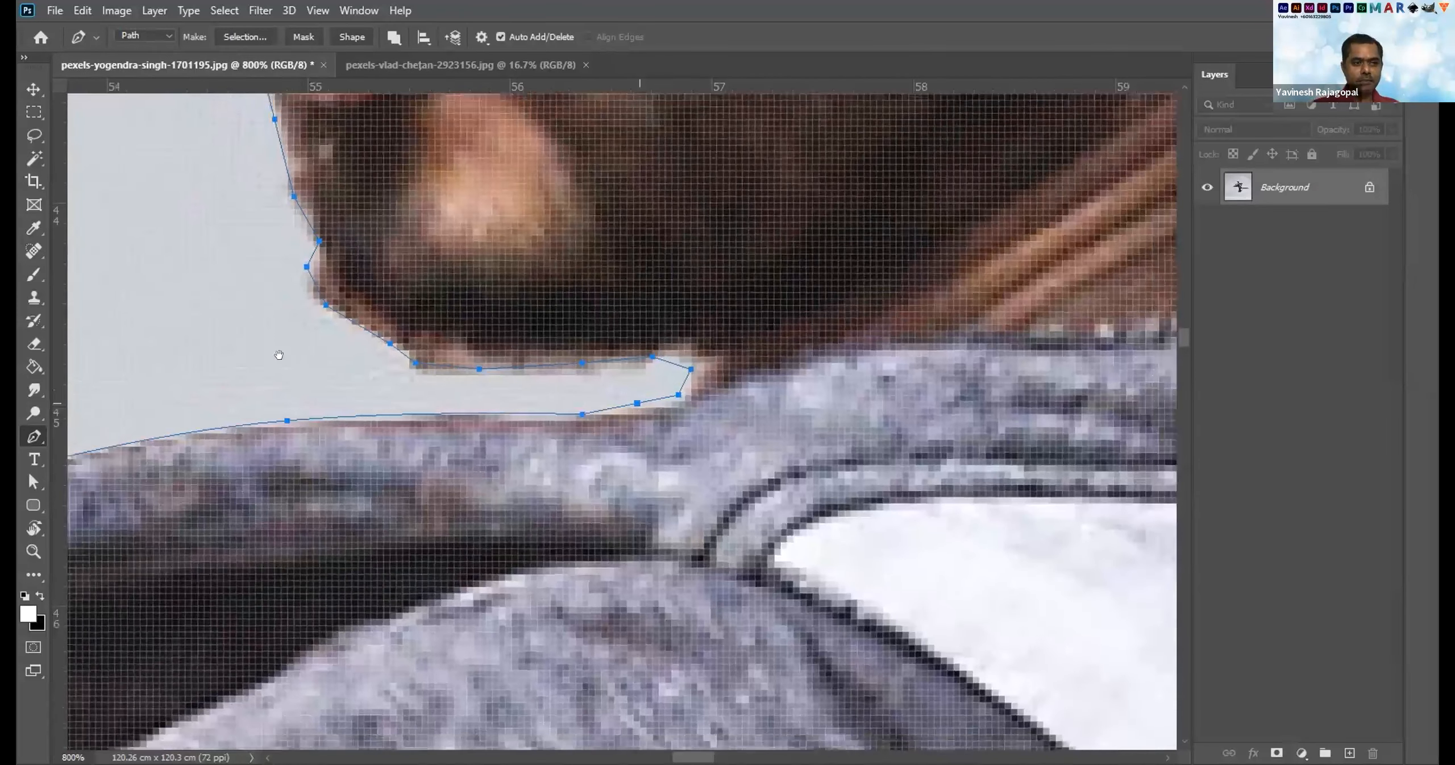
{"action": "key", "text": "ctrl+minus"}
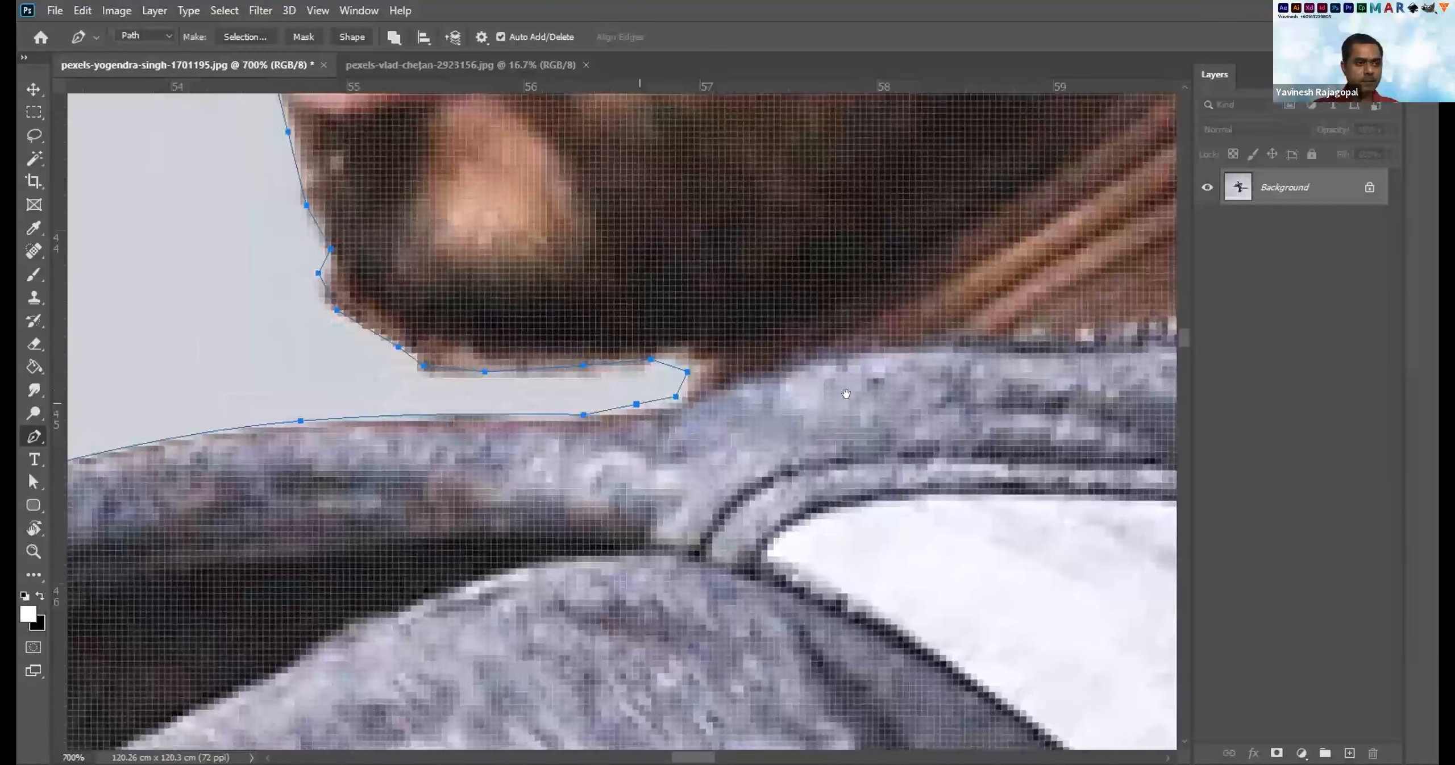
{"action": "key", "text": "ctrl+minus"}
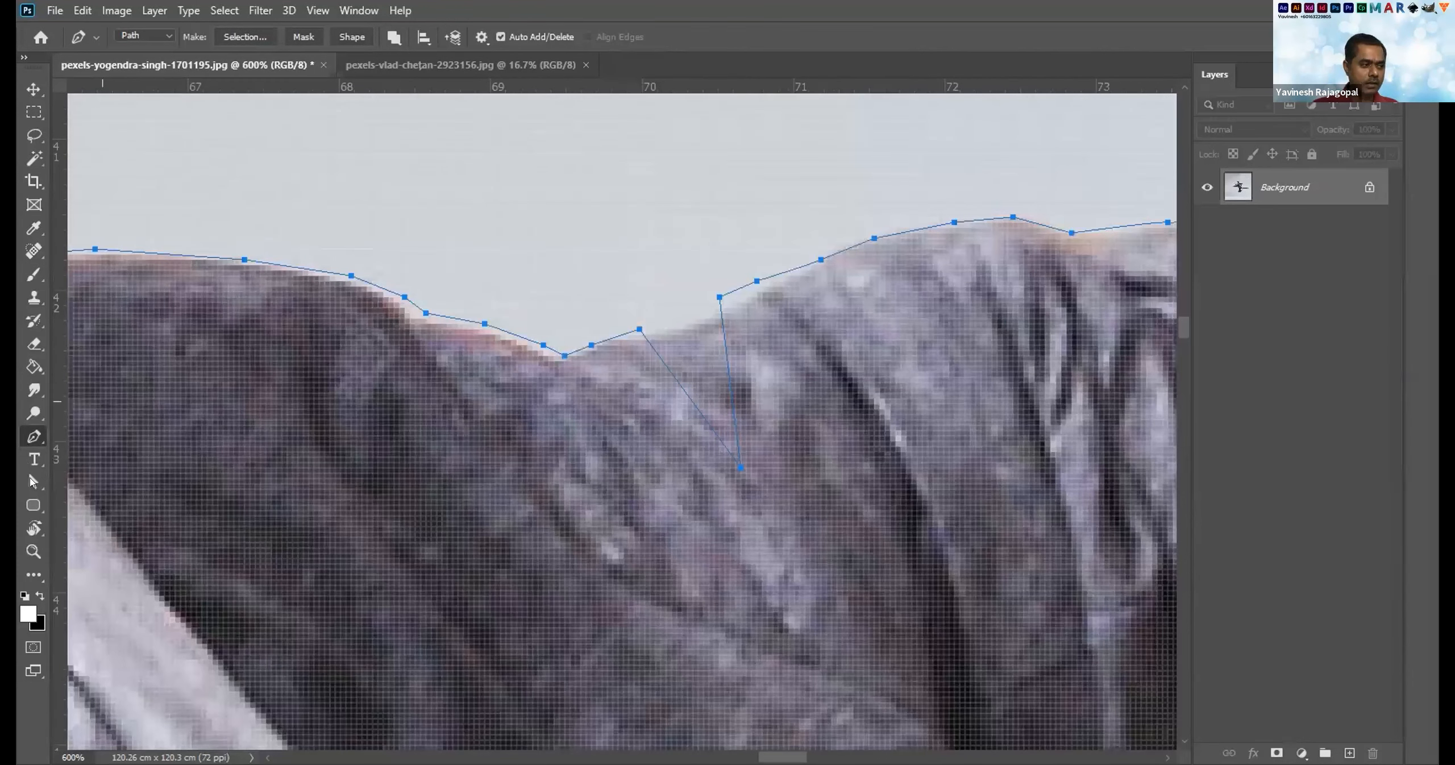
Activate the Direct Selection Tool and select the path along the hoodie's shoulder to show its individual anchors.
{"action": "left_click", "coordinate": [31, 482]}
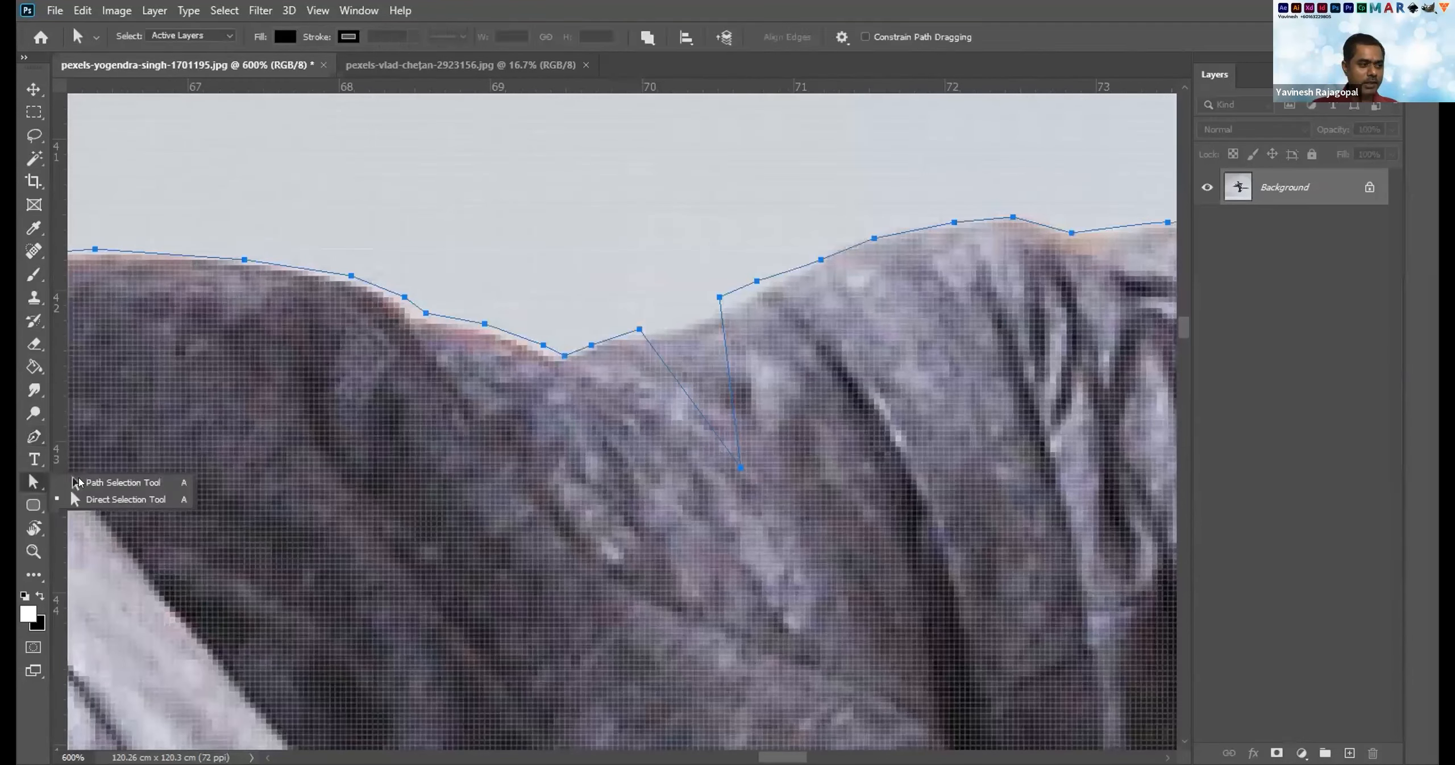
{"action": "left_click", "coordinate": [31, 482]}
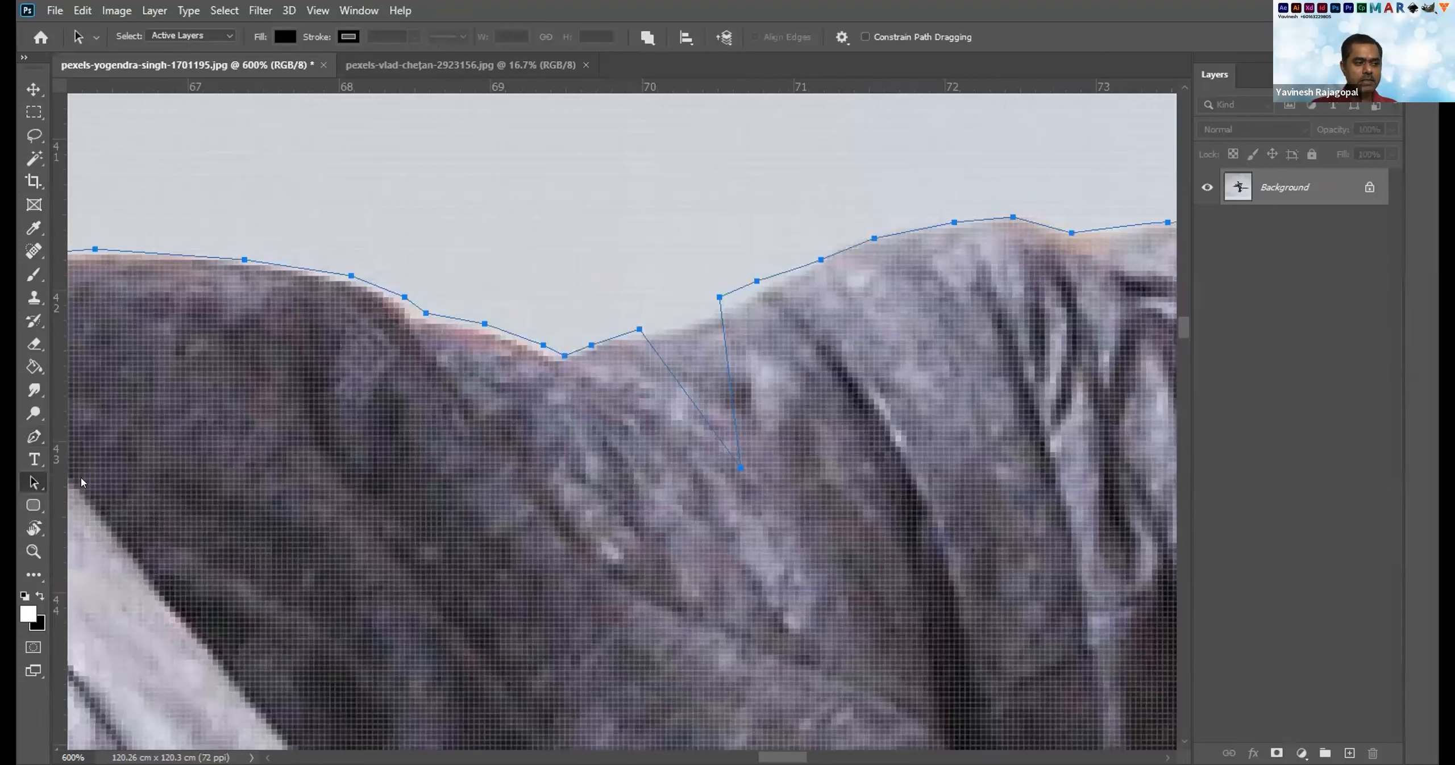
{"action": "left_click", "coordinate": [31, 482]}
{"action": "left_click", "coordinate": [33, 483]}
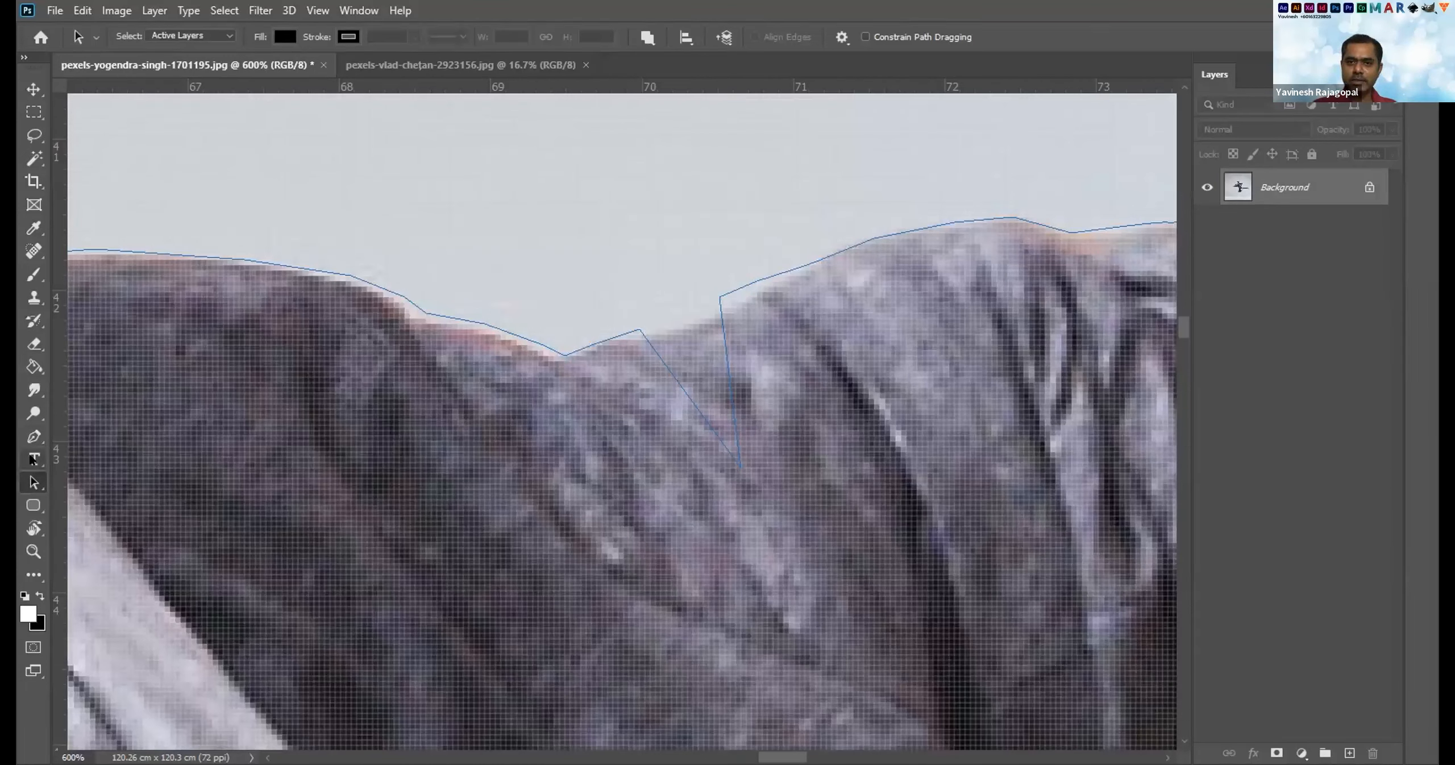
{"action": "right_click", "coordinate": [32, 483]}
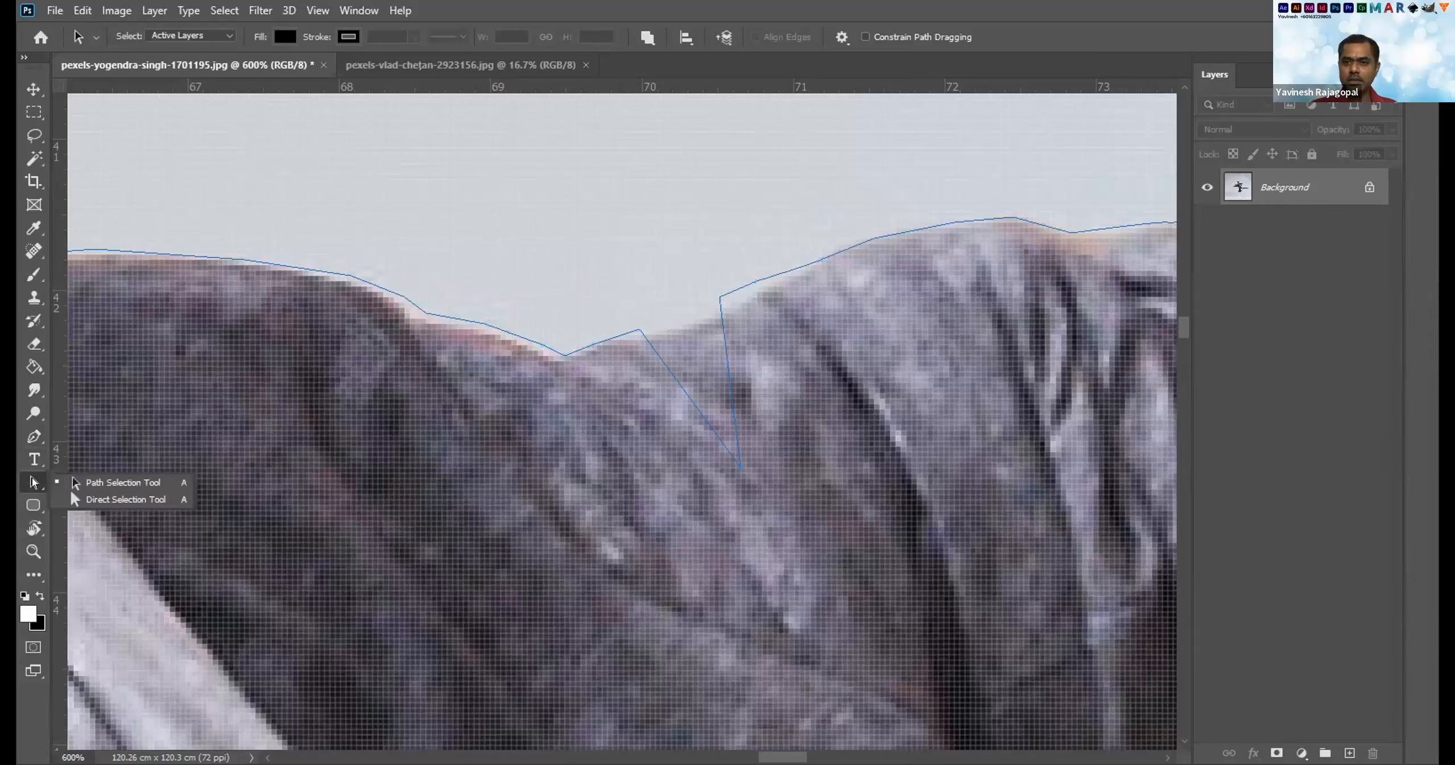
{"action": "left_click", "coordinate": [92, 501]}
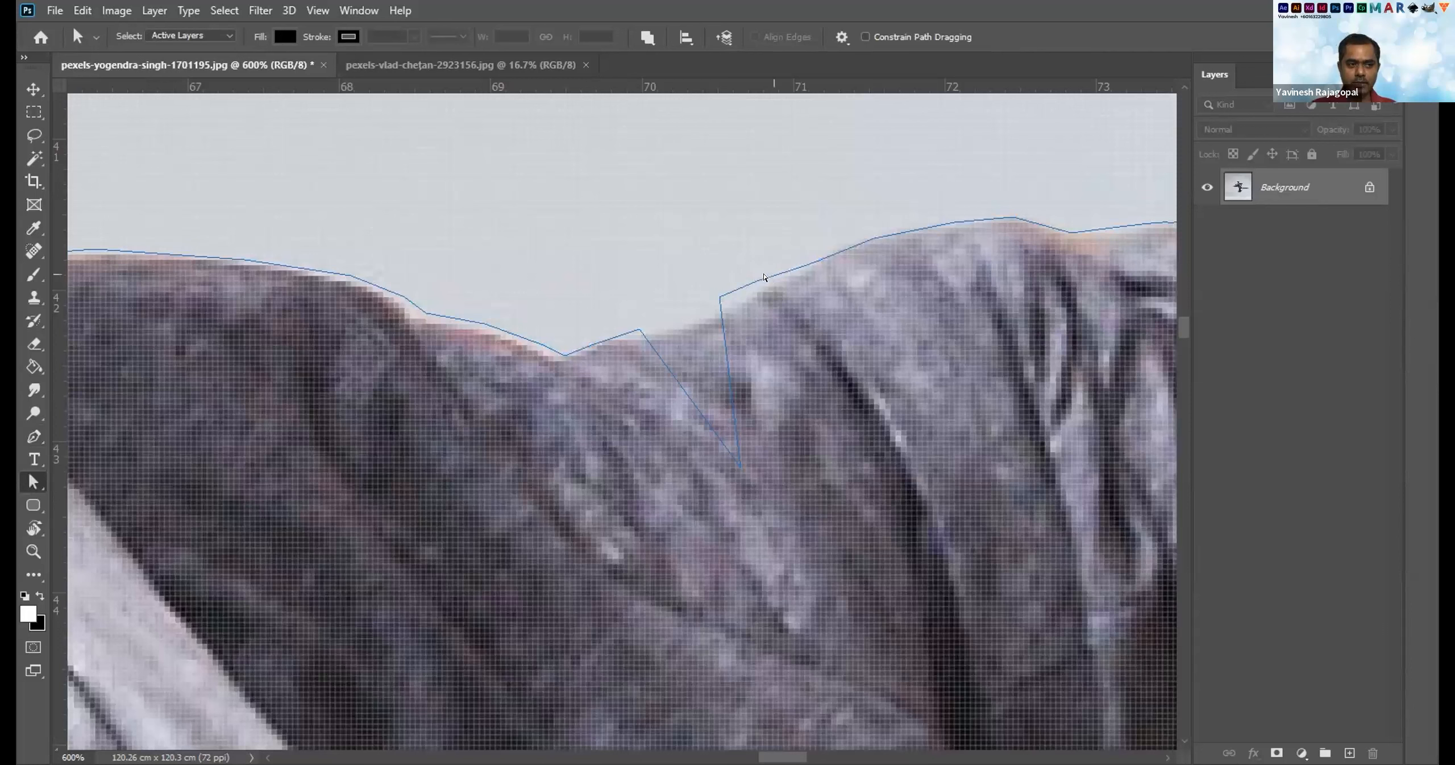
{"action": "left_click", "coordinate": [764, 277]}
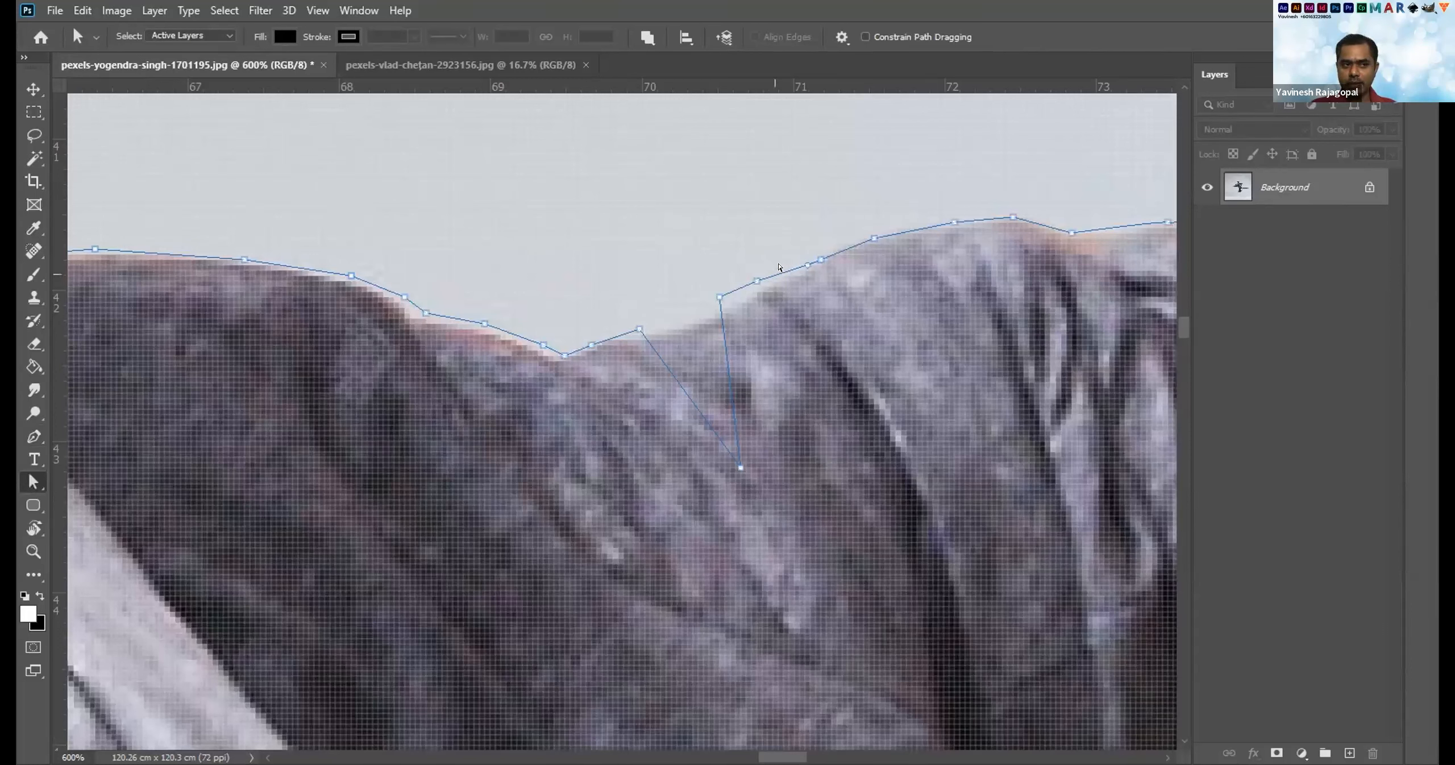
Move the stray anchor inside the hoodie's shoulder back onto the fabric's outer edge.
{"action": "left_click", "coordinate": [544, 344]}
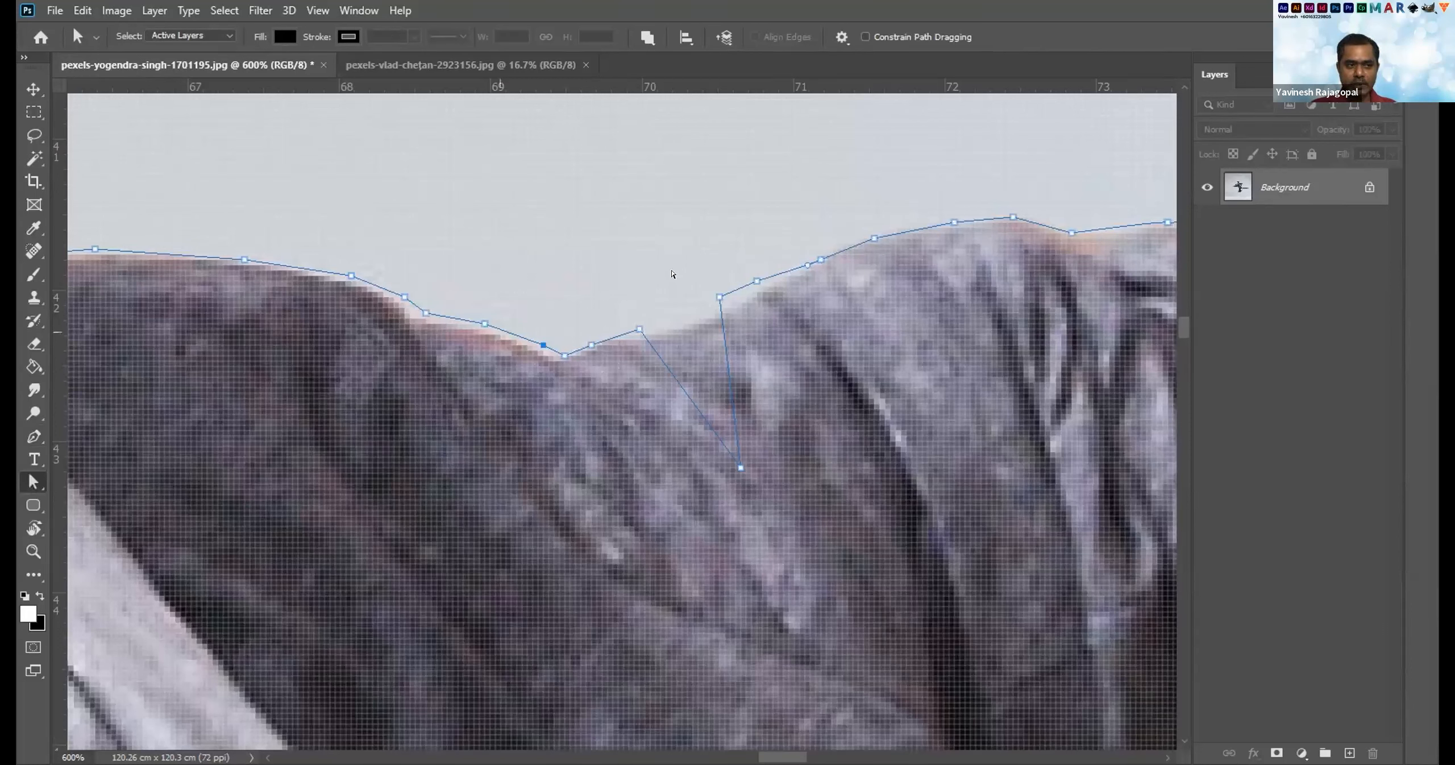
{"action": "left_click", "coordinate": [875, 238]}
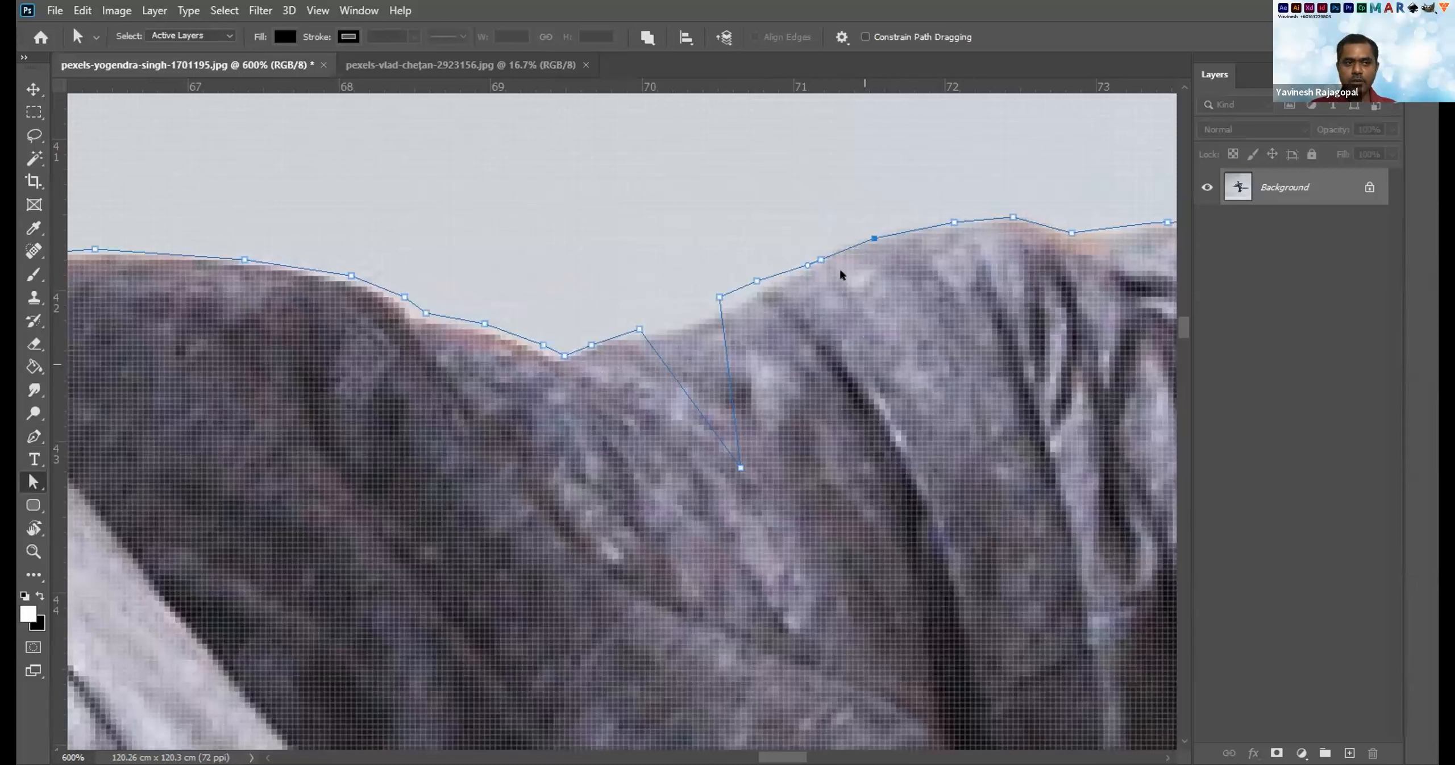
{"action": "left_click", "coordinate": [741, 468]}
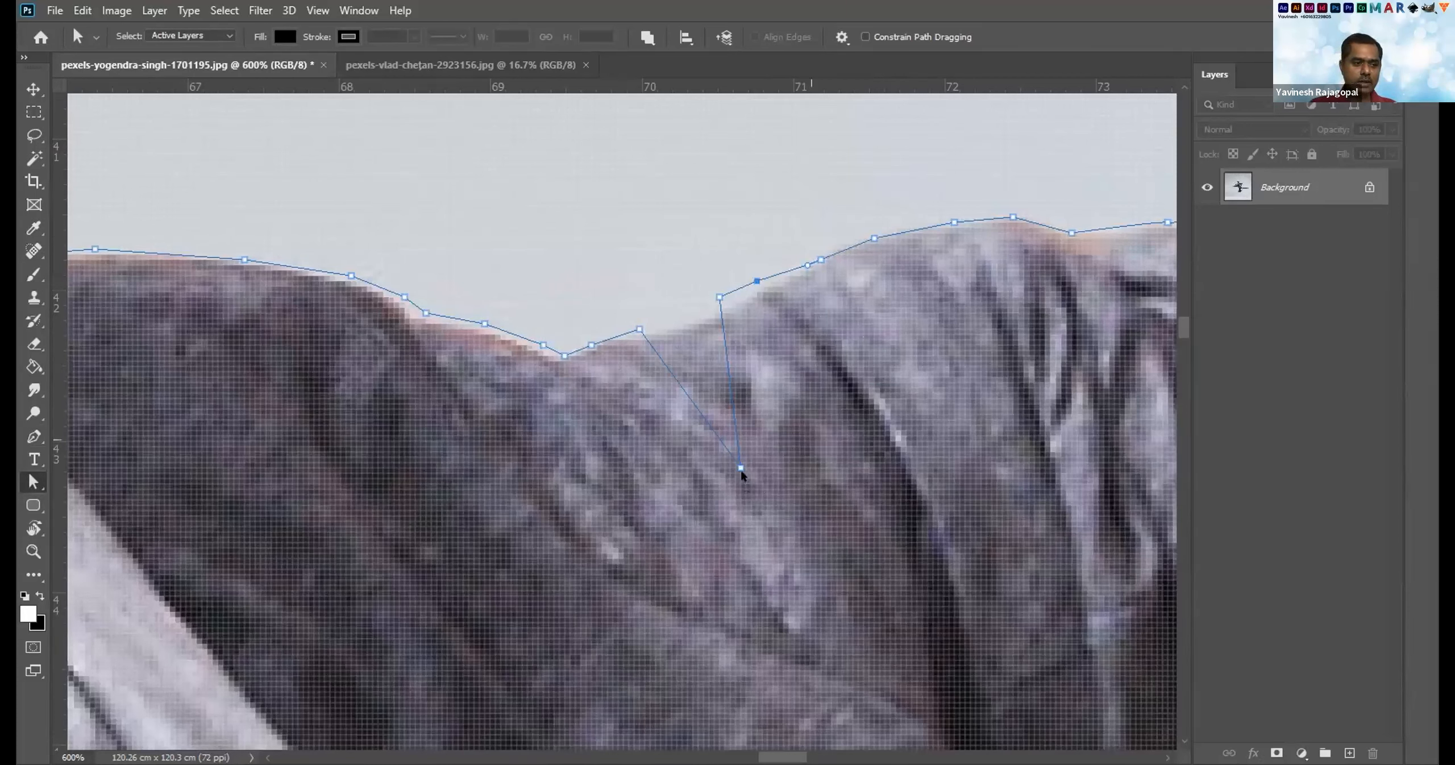
{"action": "left_click_drag", "start_coordinate": [691, 343], "coordinate": [685, 318]}
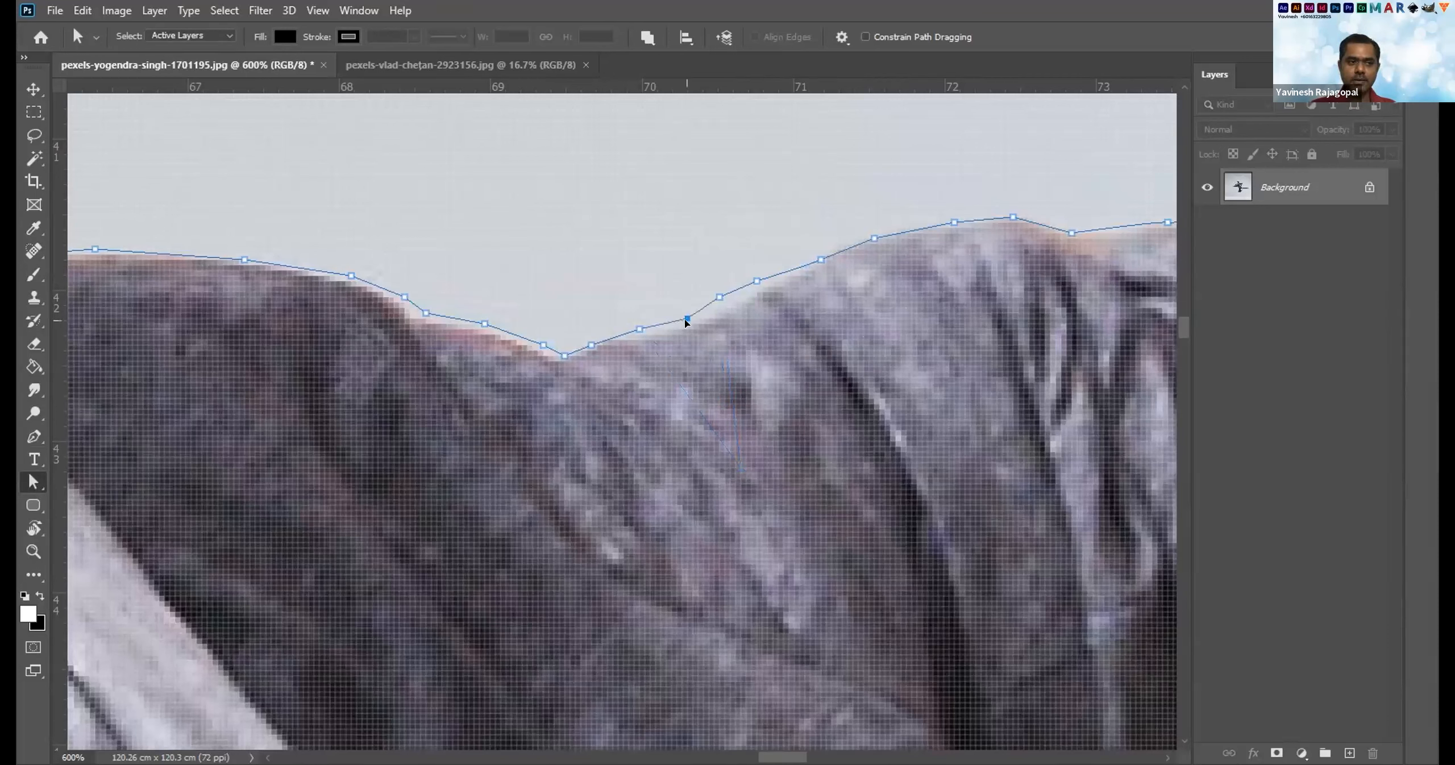
Reposition the neighbouring anchors along the shoulder's rising slope so the path hugs the fabric edge.
{"action": "left_click_drag", "start_coordinate": [687, 318], "coordinate": [773, 287]}
{"action": "left_click", "coordinate": [757, 281]}
{"action": "left_click", "coordinate": [719, 296]}
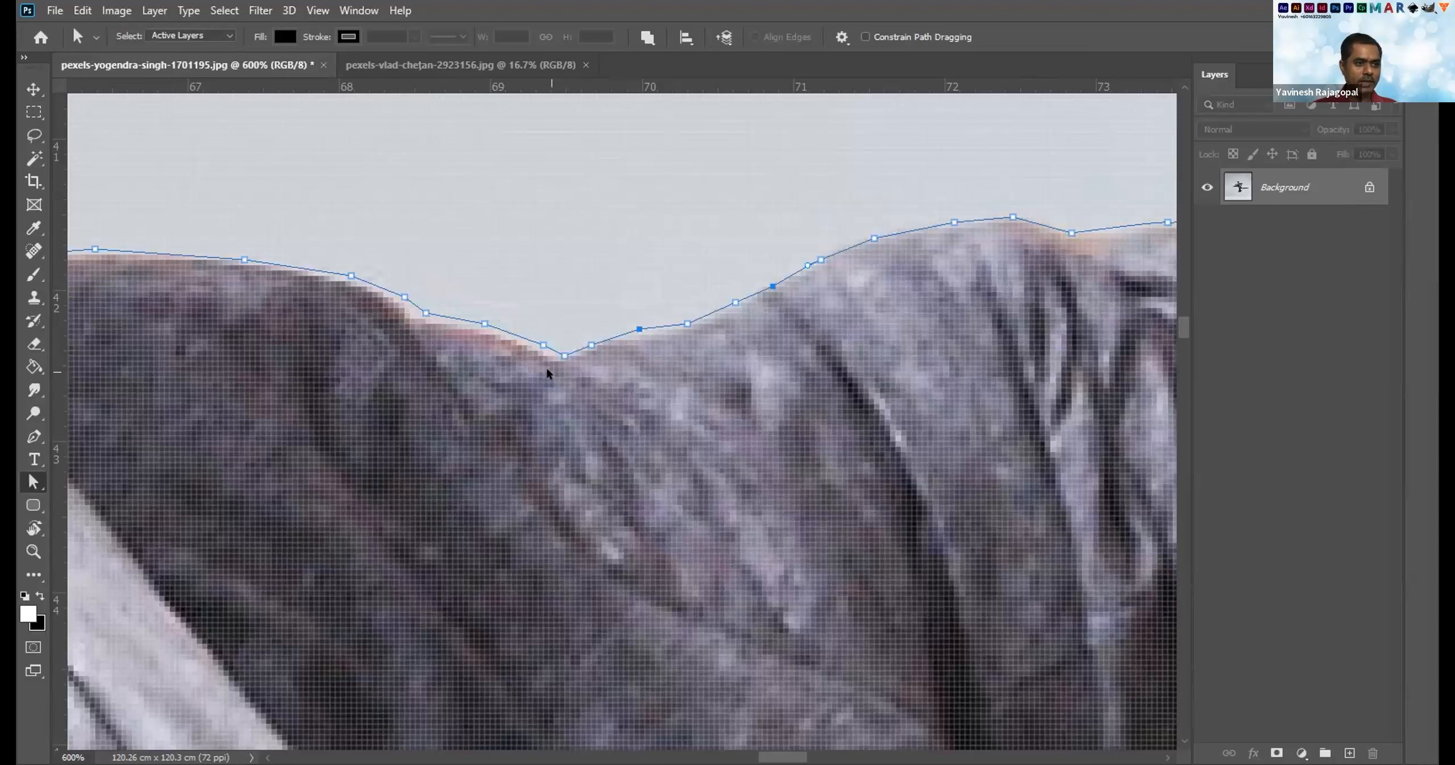
Undo the recent anchor moves along the hoodie's shoulder and select the whole path again.
{"action": "key", "text": "ctrl+z"}
{"action": "key", "text": "ctrl+z"}
{"action": "key", "text": "ctrl+z"}
{"action": "left_click", "coordinate": [547, 374]}
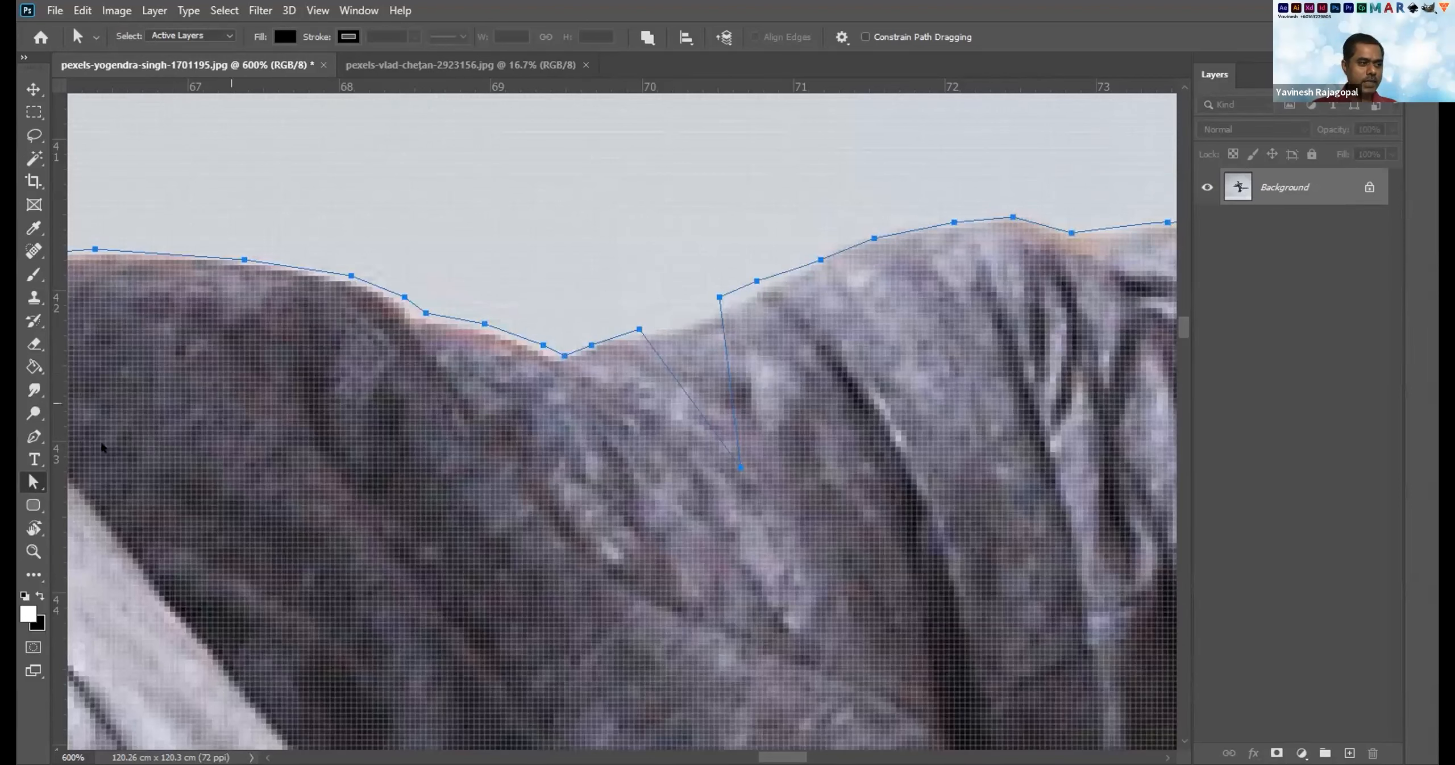
{"action": "left_click", "coordinate": [25, 436]}
{"action": "right_click", "coordinate": [33, 437]}
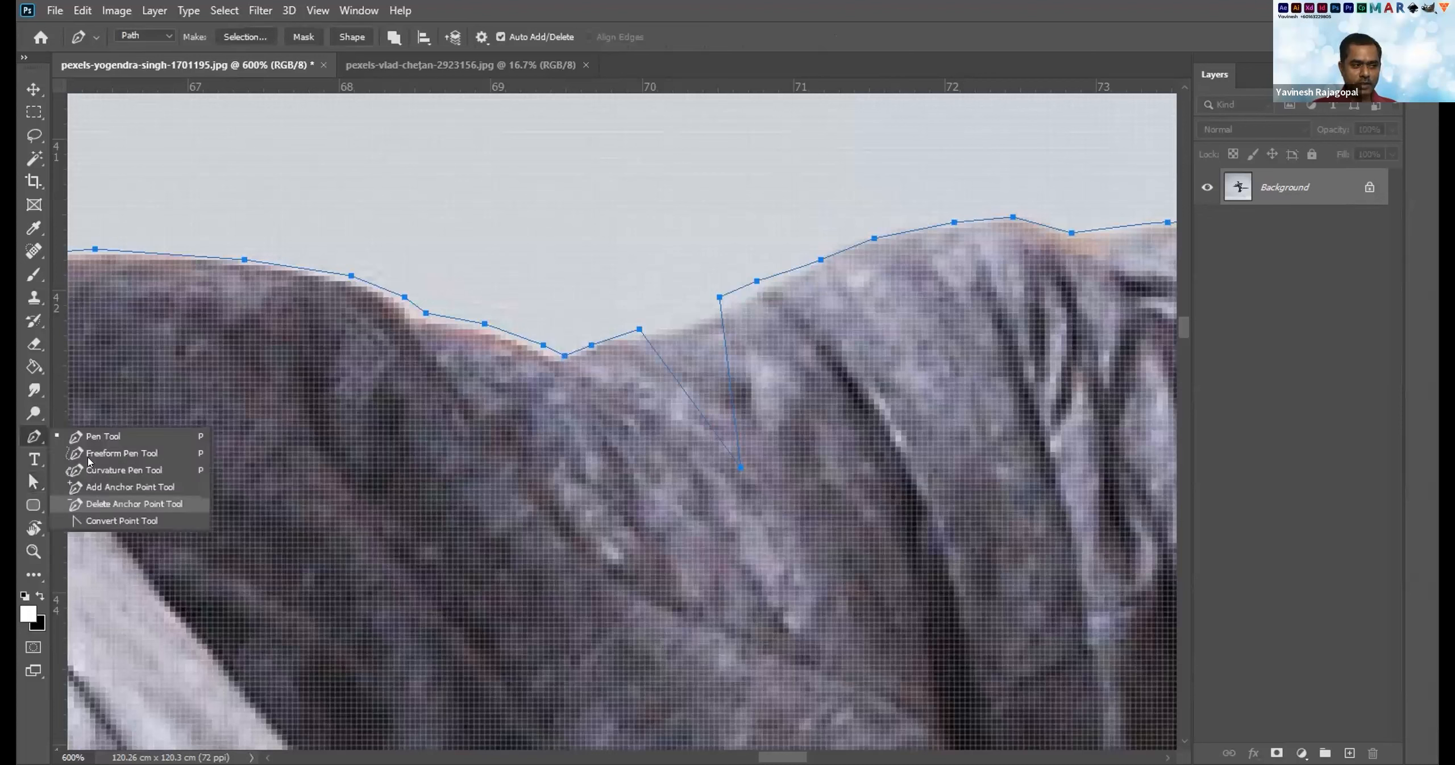
{"action": "left_click", "coordinate": [87, 436]}
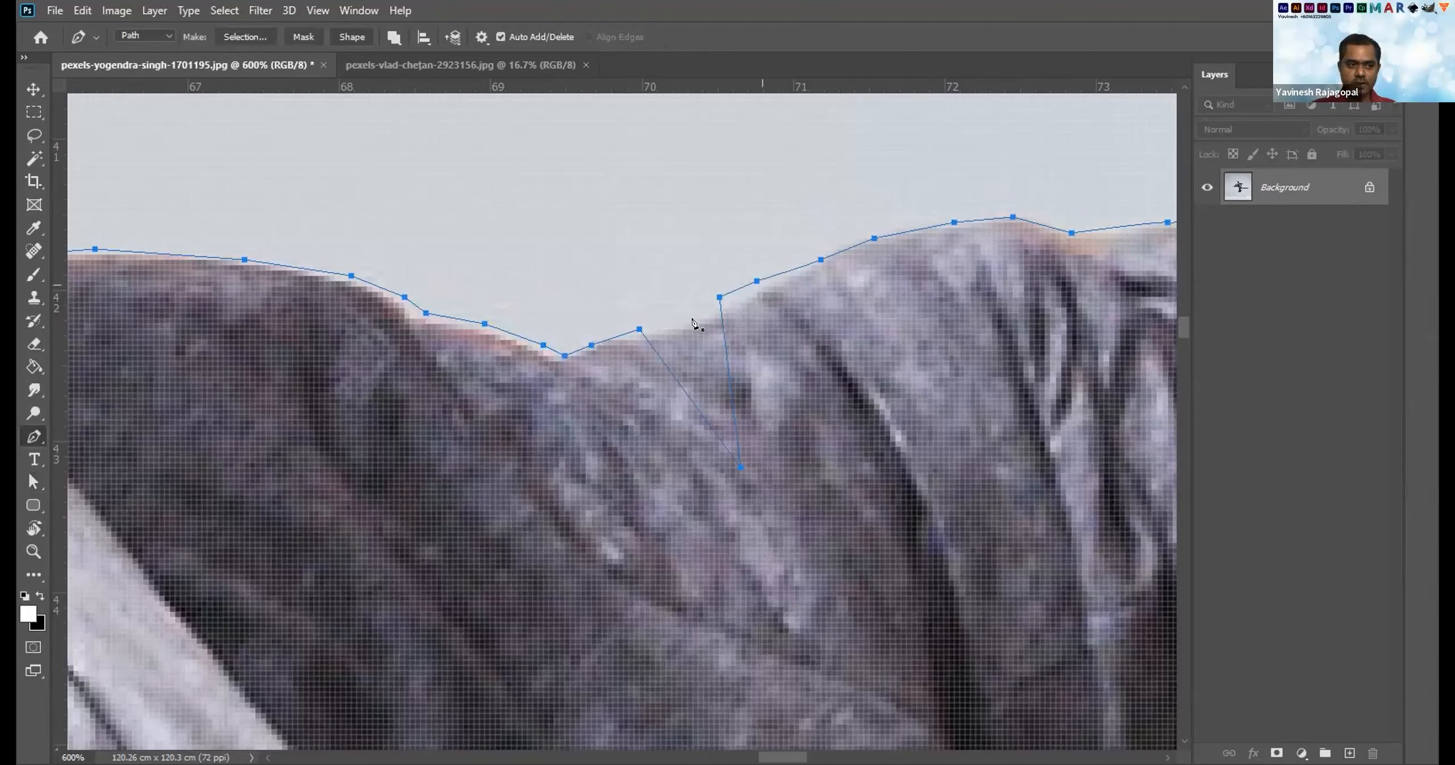
{"action": "left_click", "coordinate": [25, 482]}
{"action": "left_click", "coordinate": [81, 483]}
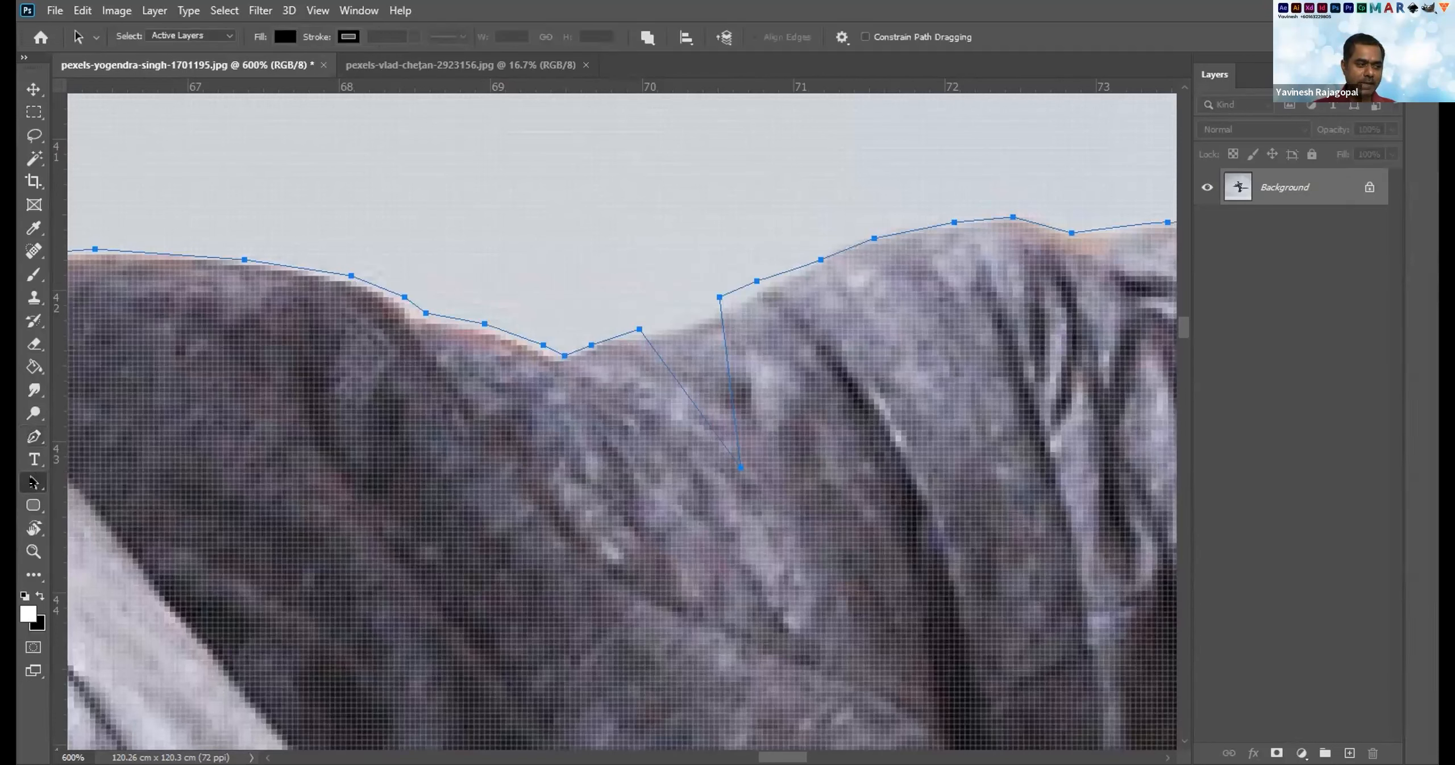
Activate the Direct Selection Tool and move the stray anchor inside the hoodie's shoulder out to the fabric's edge.
{"action": "right_click", "coordinate": [31, 482]}
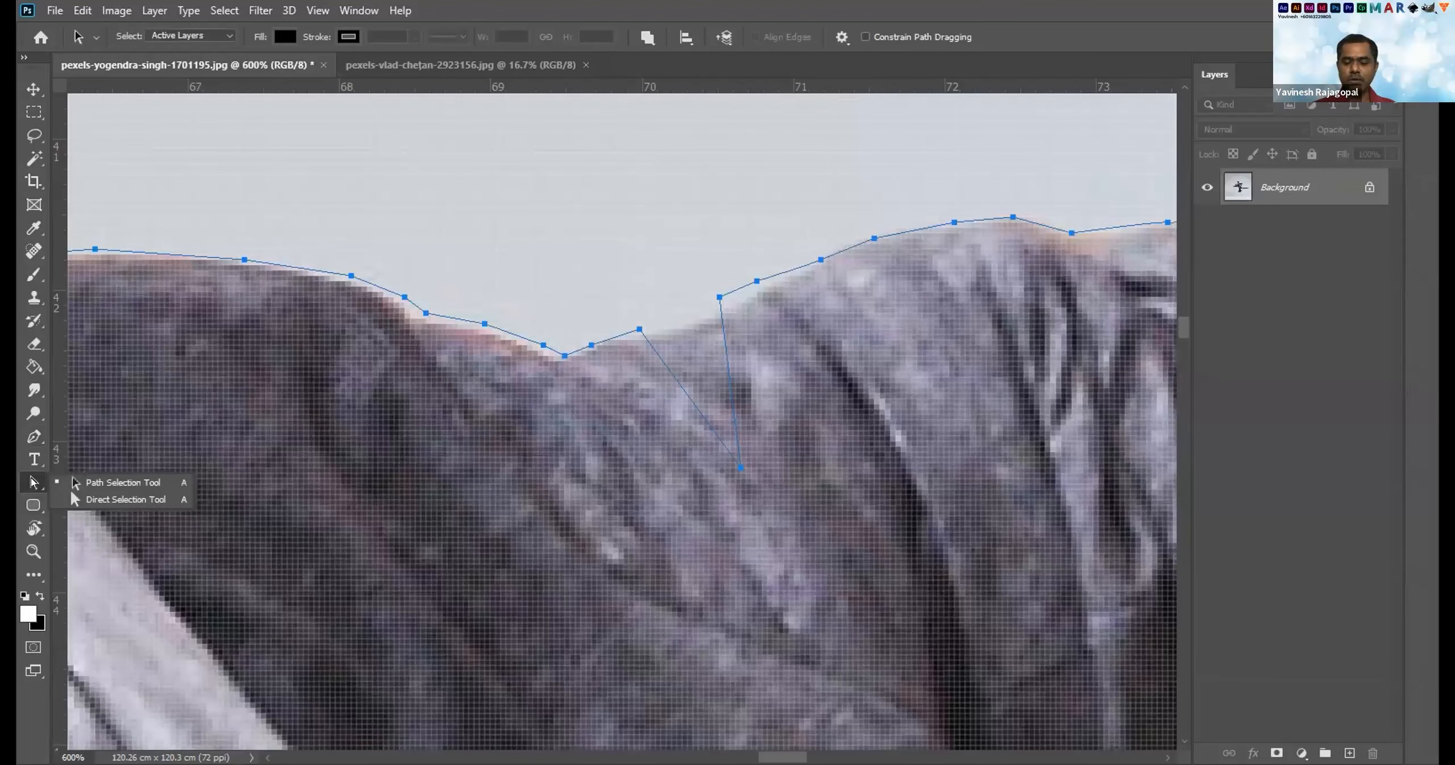
{"action": "left_click", "coordinate": [135, 498]}
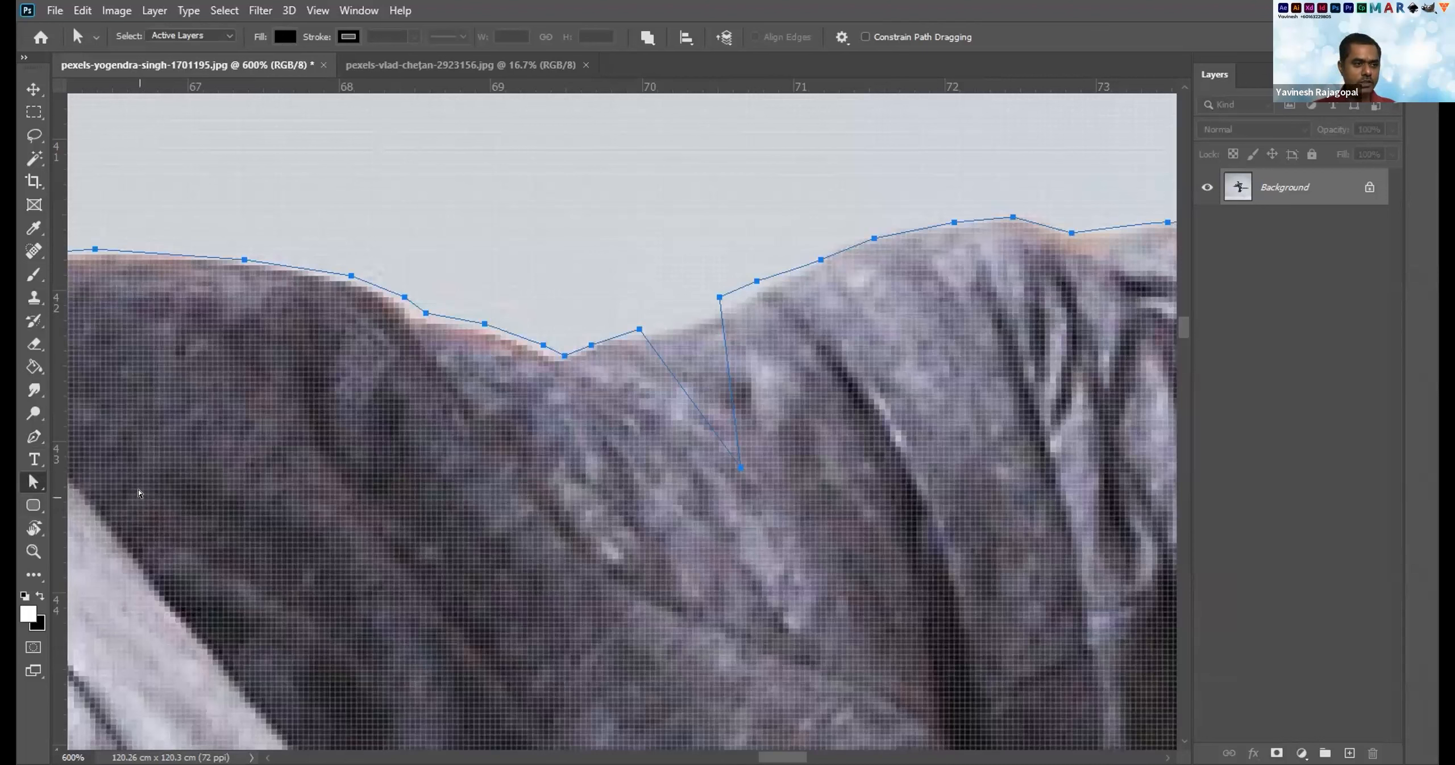
{"action": "left_click", "coordinate": [738, 466]}
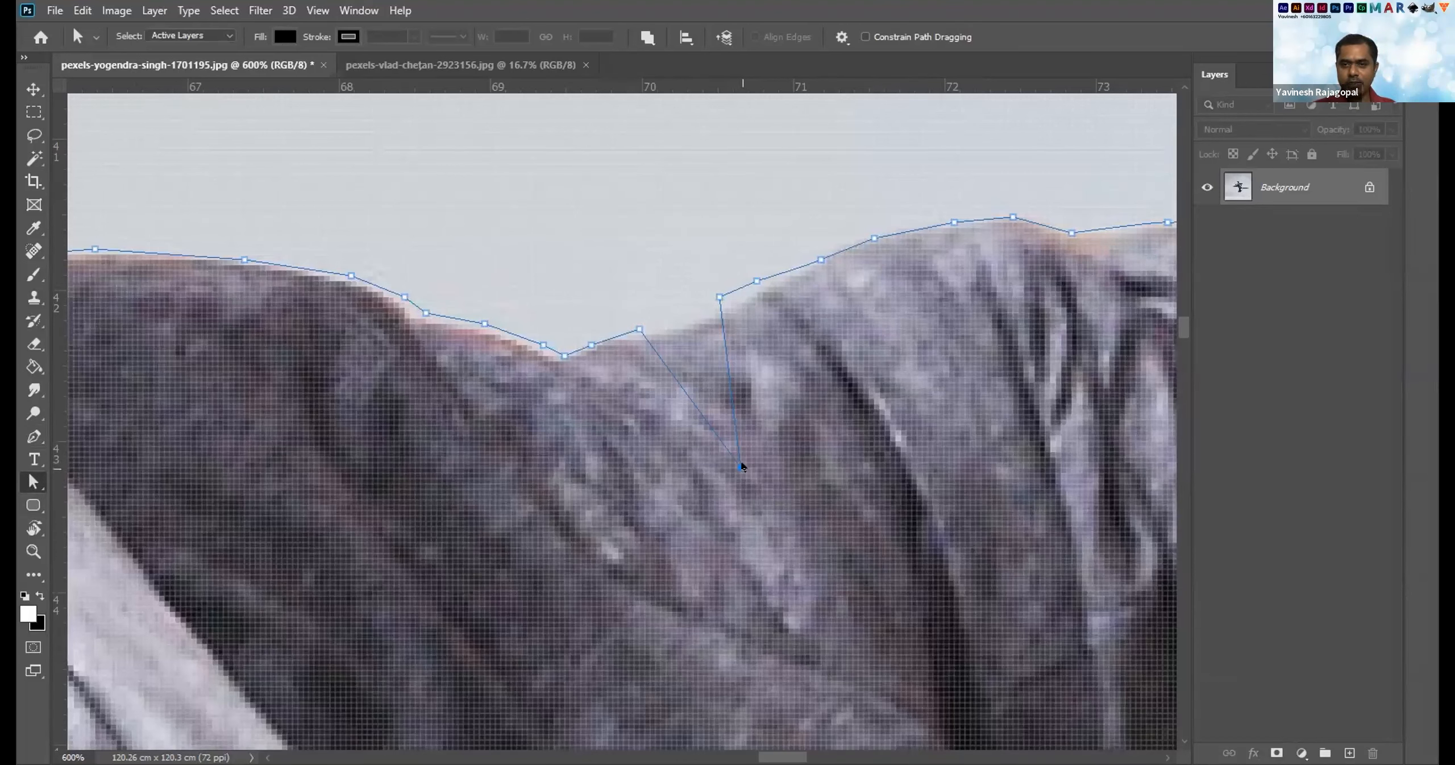
{"action": "left_click_drag", "start_coordinate": [741, 466], "coordinate": [678, 322]}
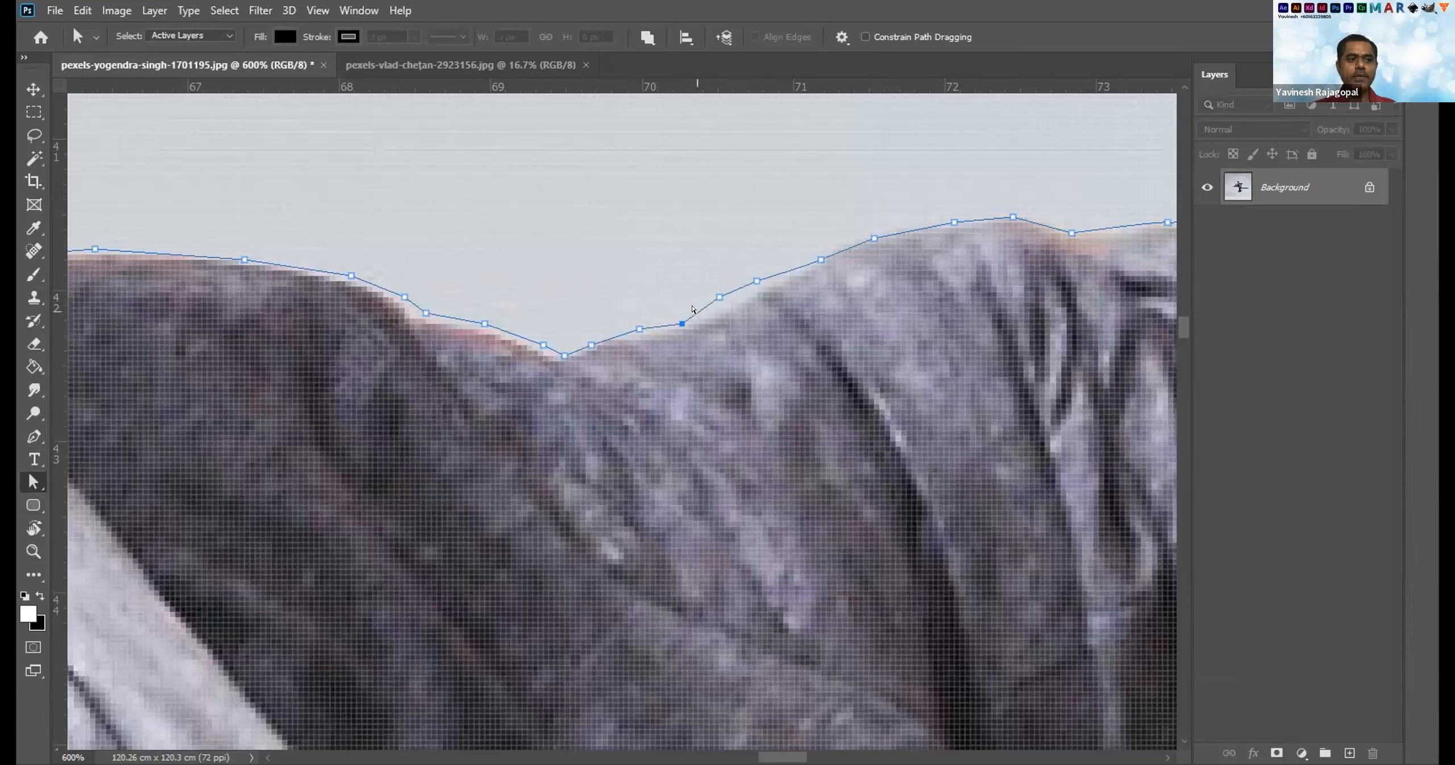
Try to move a group of anchors along the shoulder dip together.
{"action": "left_click_drag", "start_coordinate": [346, 175], "coordinate": [1050, 515]}
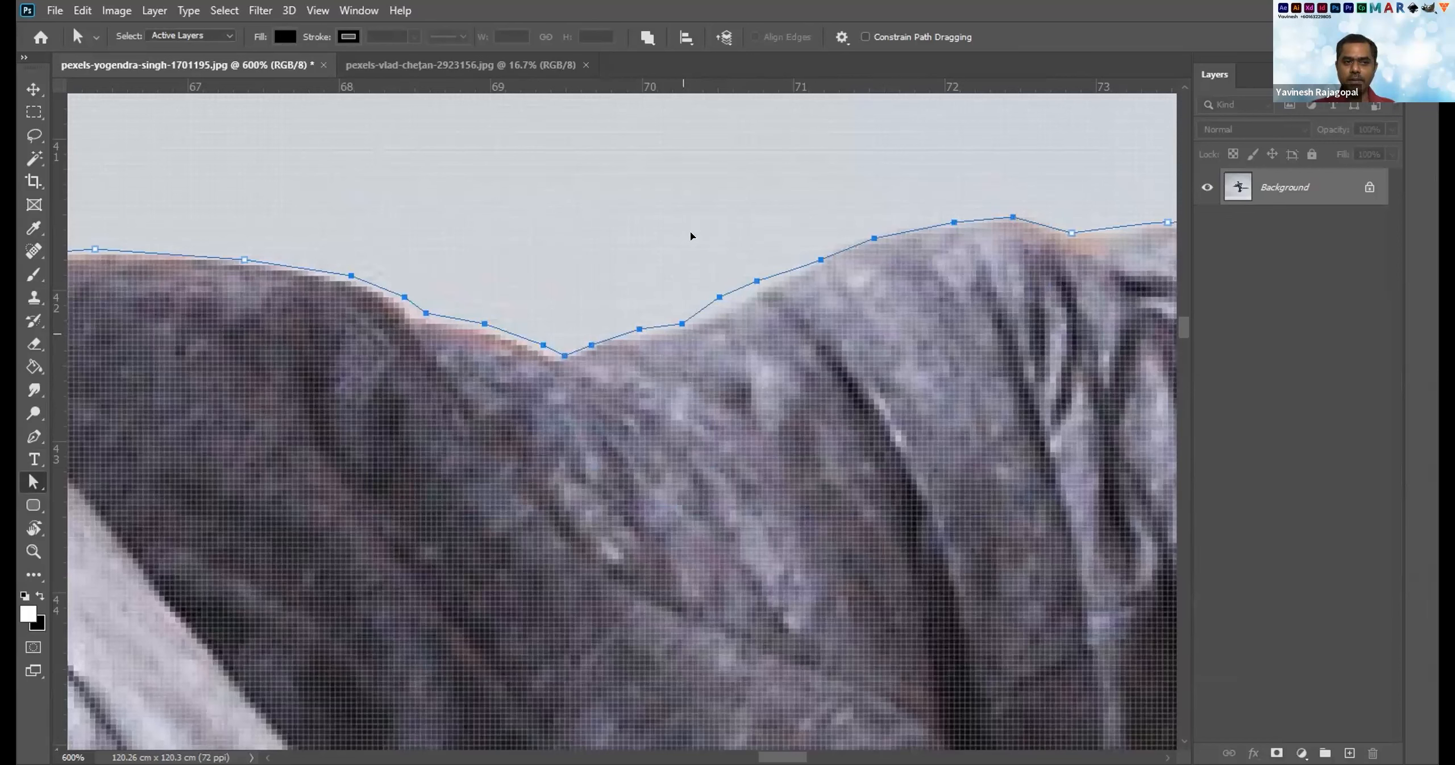
{"action": "left_click_drag", "start_coordinate": [683, 324], "coordinate": [699, 254]}
{"action": "key", "text": "ctrl+z"}
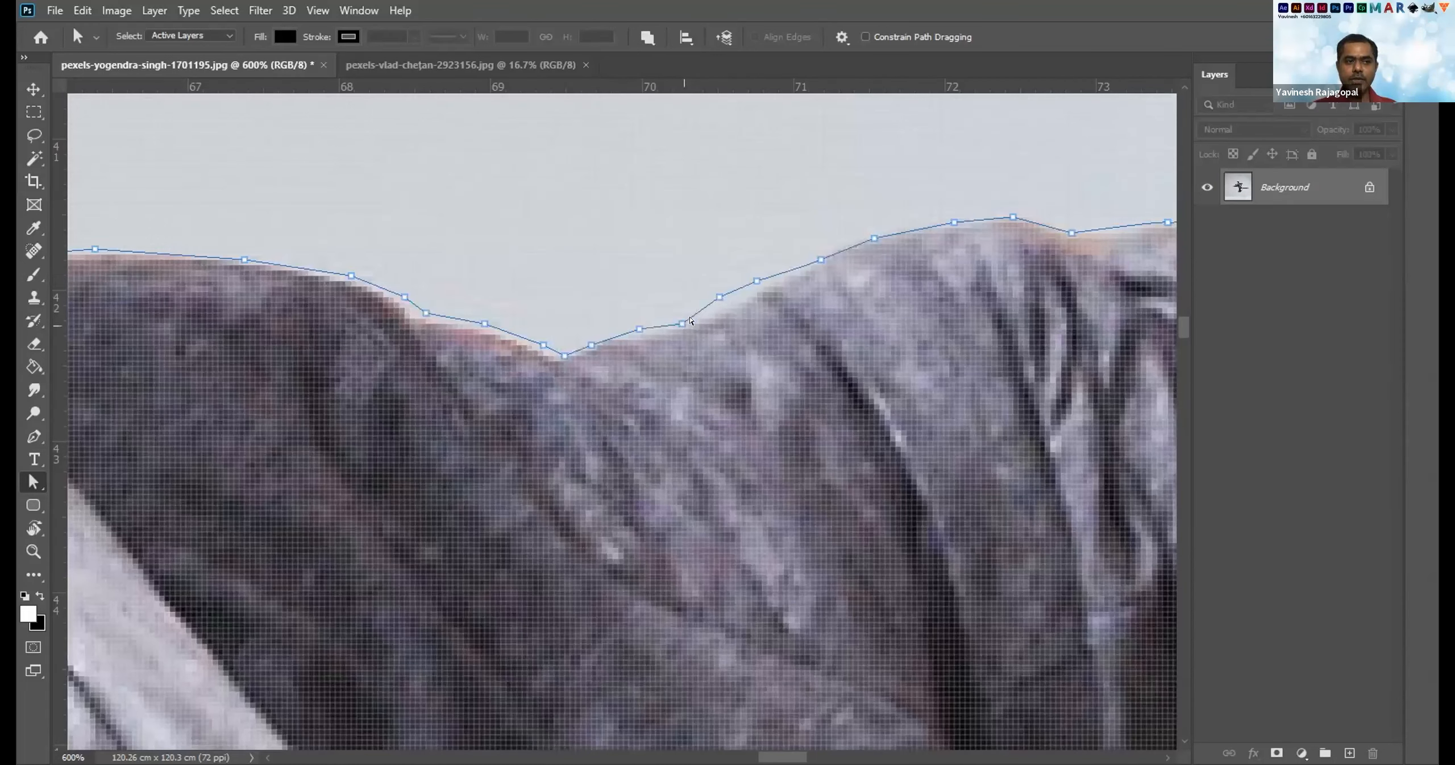
Shift the anchors along the shoulder's rising slope closer to the fabric edge.
{"action": "left_click_drag", "start_coordinate": [719, 297], "coordinate": [826, 255]}
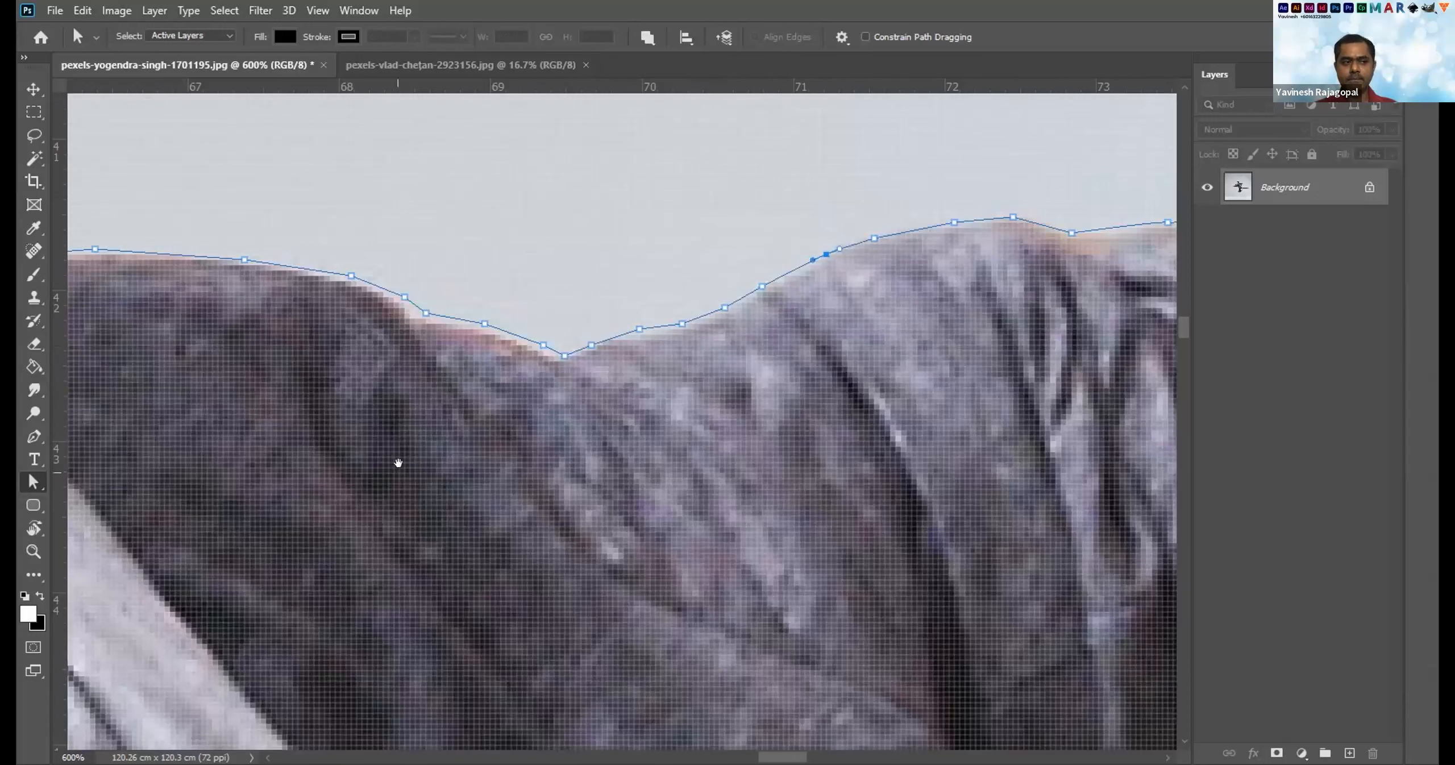
Try reshaping the path along the jacket's arched zipper edge by rotating the direction handles of its lower anchor.
{"action": "left_click_drag", "start_coordinate": [398, 463], "coordinate": [923, 546]}
{"action": "left_click_drag", "start_coordinate": [334, 494], "coordinate": [725, 322]}
{"action": "left_click_drag", "start_coordinate": [629, 303], "coordinate": [1171, 284]}
{"action": "left_click_drag", "start_coordinate": [572, 389], "coordinate": [706, 377]}
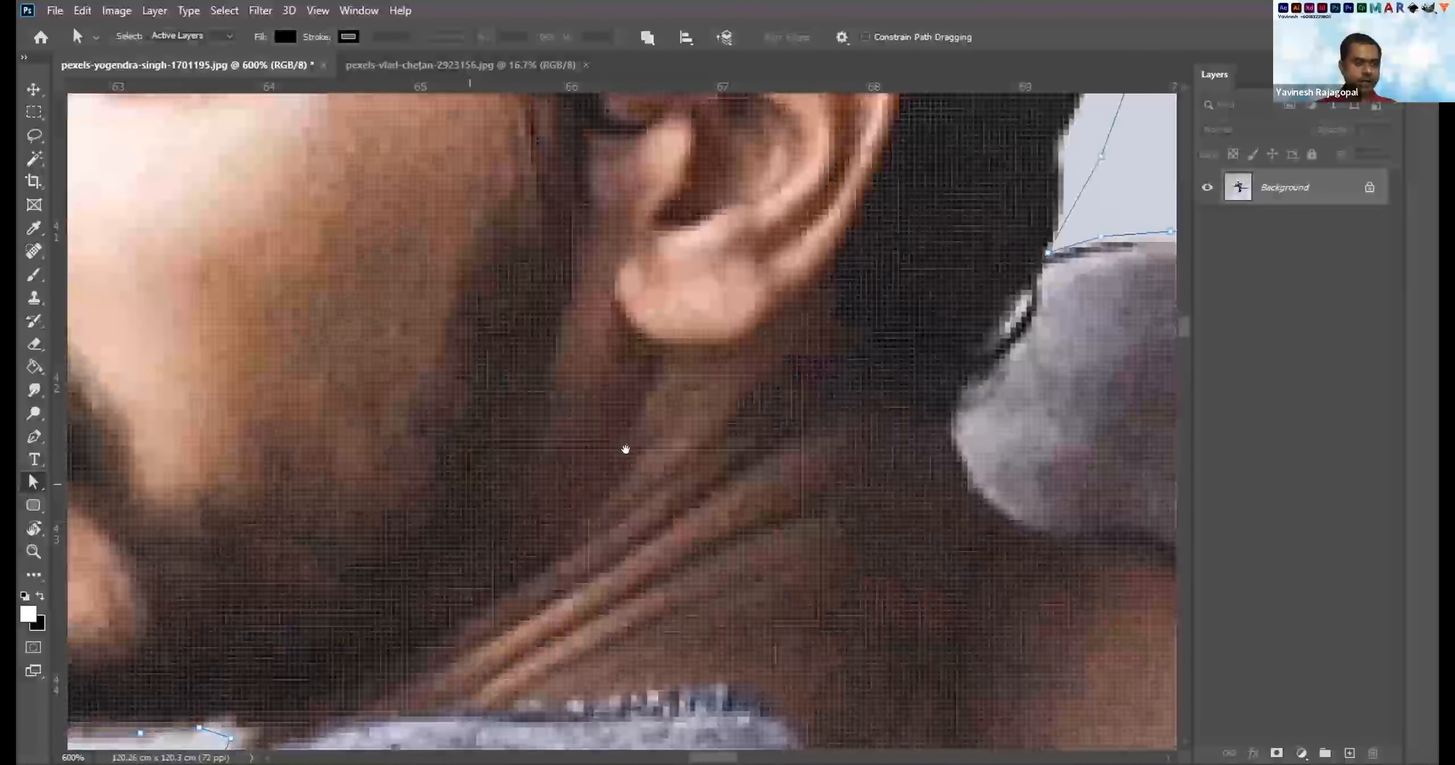
{"action": "left_click_drag", "start_coordinate": [471, 447], "coordinate": [1012, 176]}
{"action": "left_click_drag", "start_coordinate": [560, 500], "coordinate": [672, 356]}
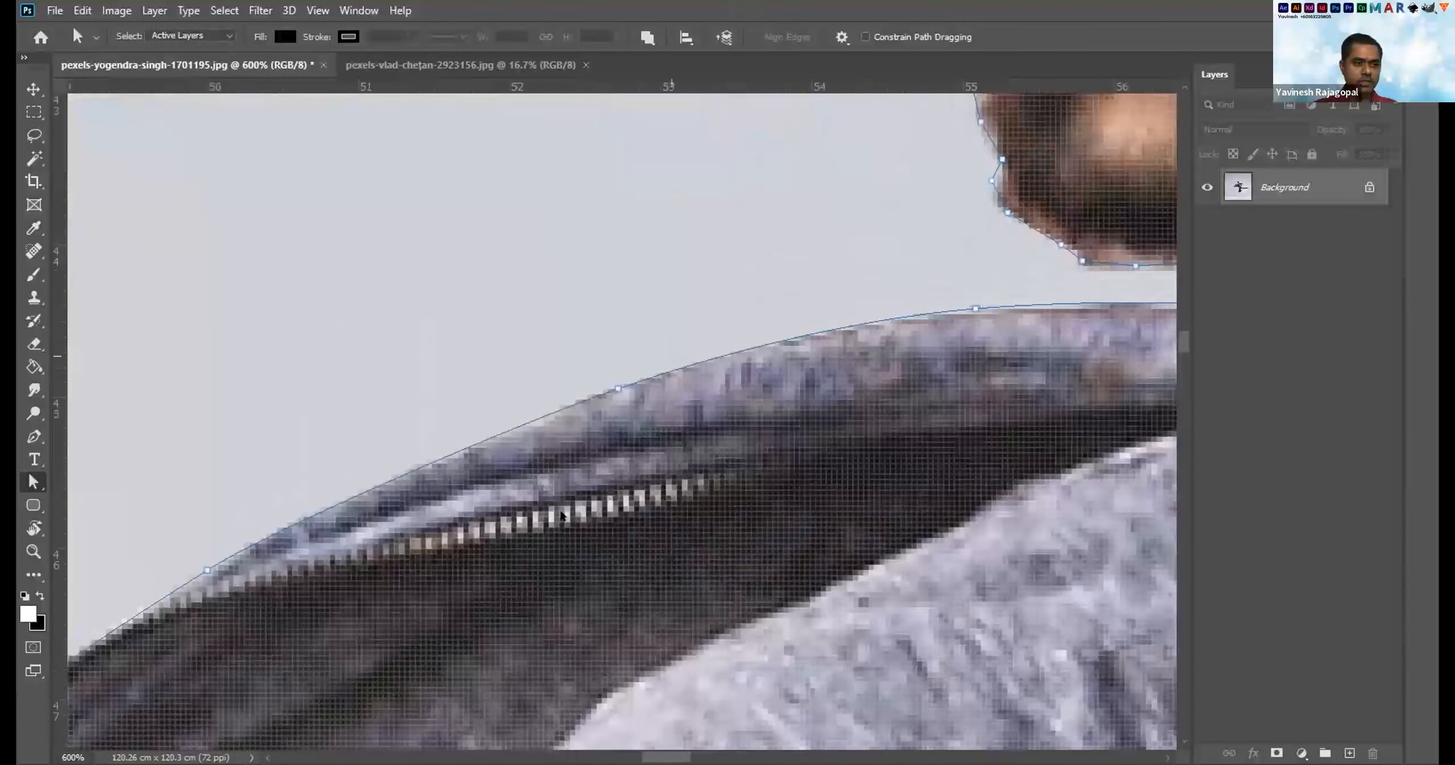
{"action": "scroll", "coordinate": [498, 446], "scroll_direction": "down", "scroll_amount": 1}
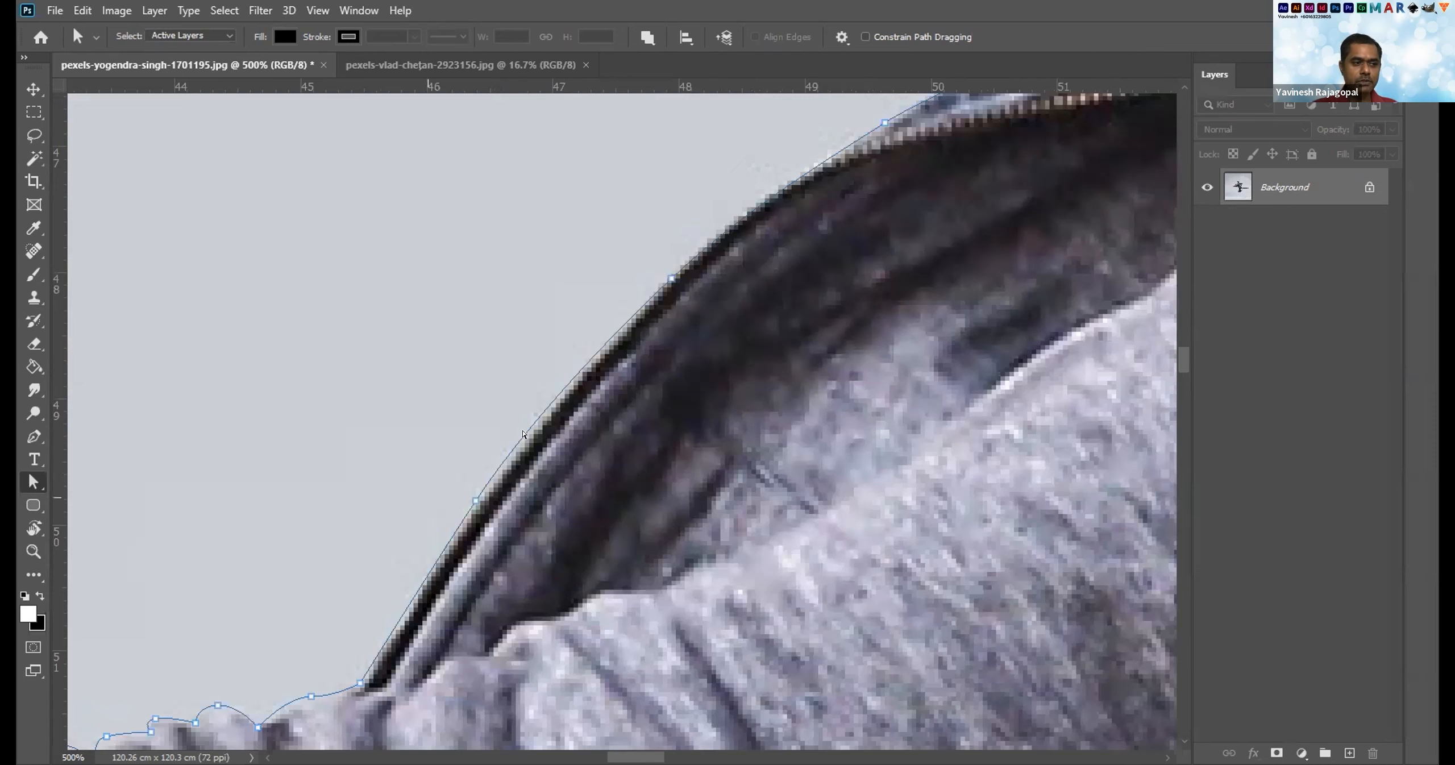
{"action": "left_click_drag", "start_coordinate": [575, 448], "coordinate": [673, 534]}
{"action": "left_click_drag", "start_coordinate": [559, 491], "coordinate": [375, 398]}
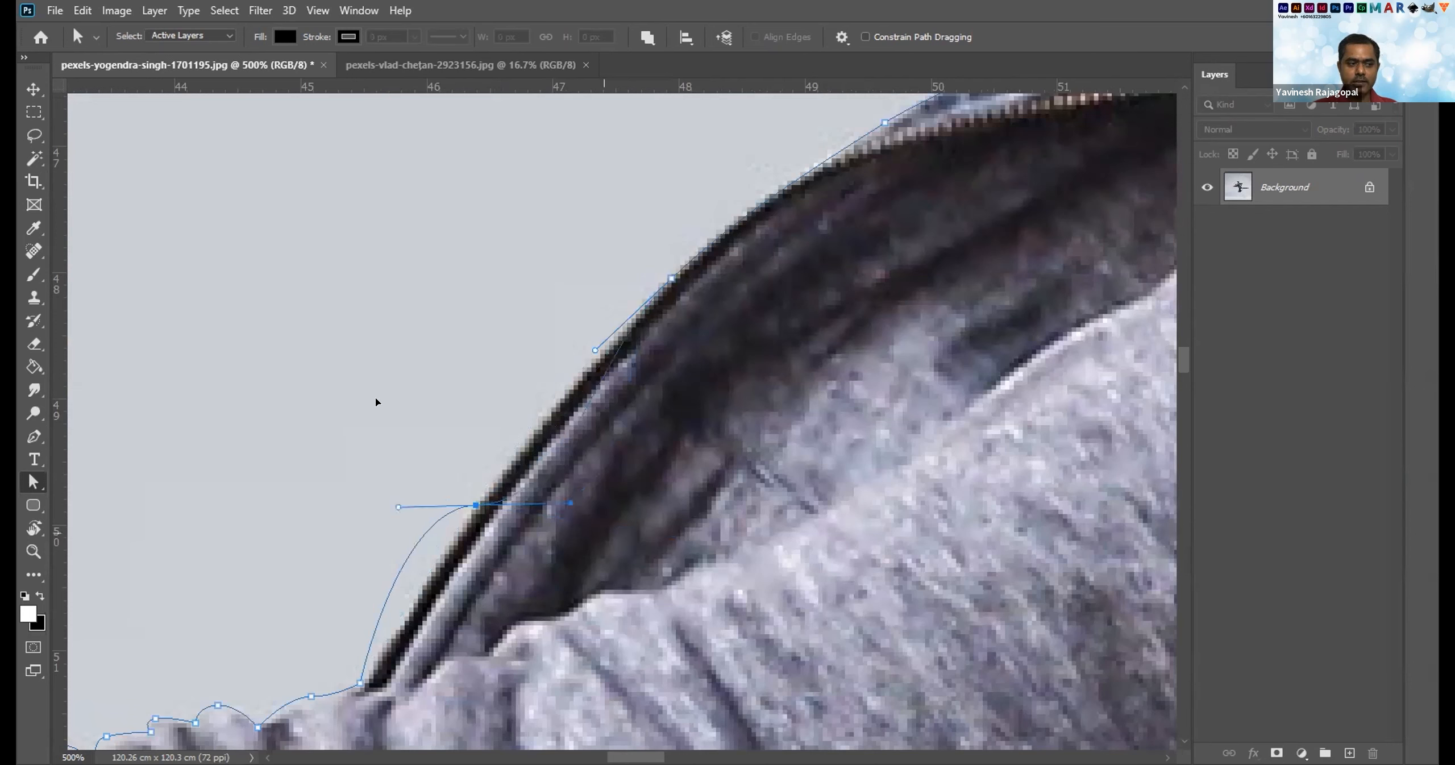
{"action": "left_click_drag", "start_coordinate": [478, 389], "coordinate": [501, 242]}
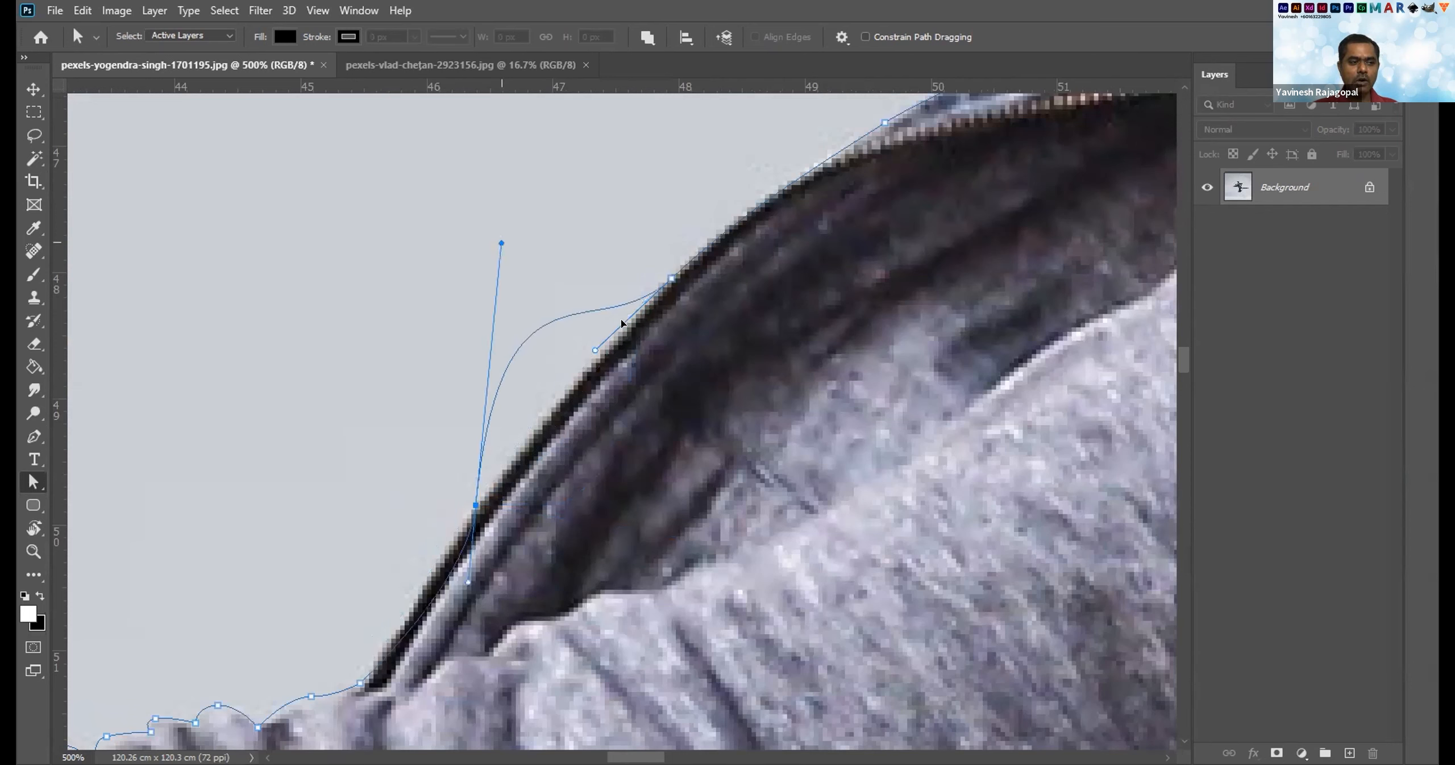
{"action": "left_click_drag", "start_coordinate": [731, 480], "coordinate": [747, 487]}
{"action": "left_click_drag", "start_coordinate": [430, 318], "coordinate": [423, 332]}
{"action": "left_click_drag", "start_coordinate": [519, 436], "coordinate": [522, 437]}
Slide the anchor on the forearm's upper edge near the wrist farther towards the sleeve, keeping the path on the skin.
{"action": "left_click_drag", "start_coordinate": [256, 581], "coordinate": [665, 219]}
{"action": "left_click_drag", "start_coordinate": [465, 467], "coordinate": [901, 238]}
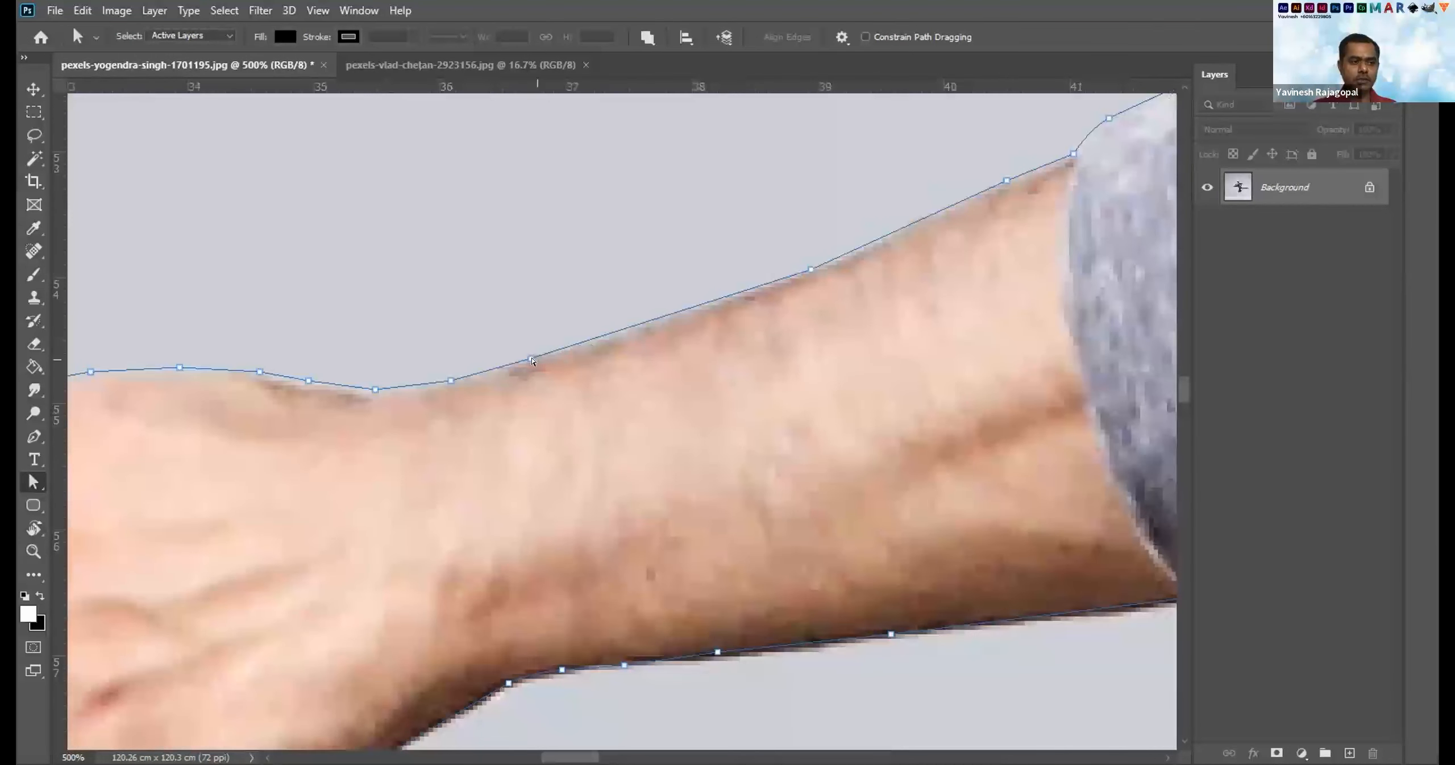
{"action": "left_click_drag", "start_coordinate": [530, 360], "coordinate": [578, 345]}
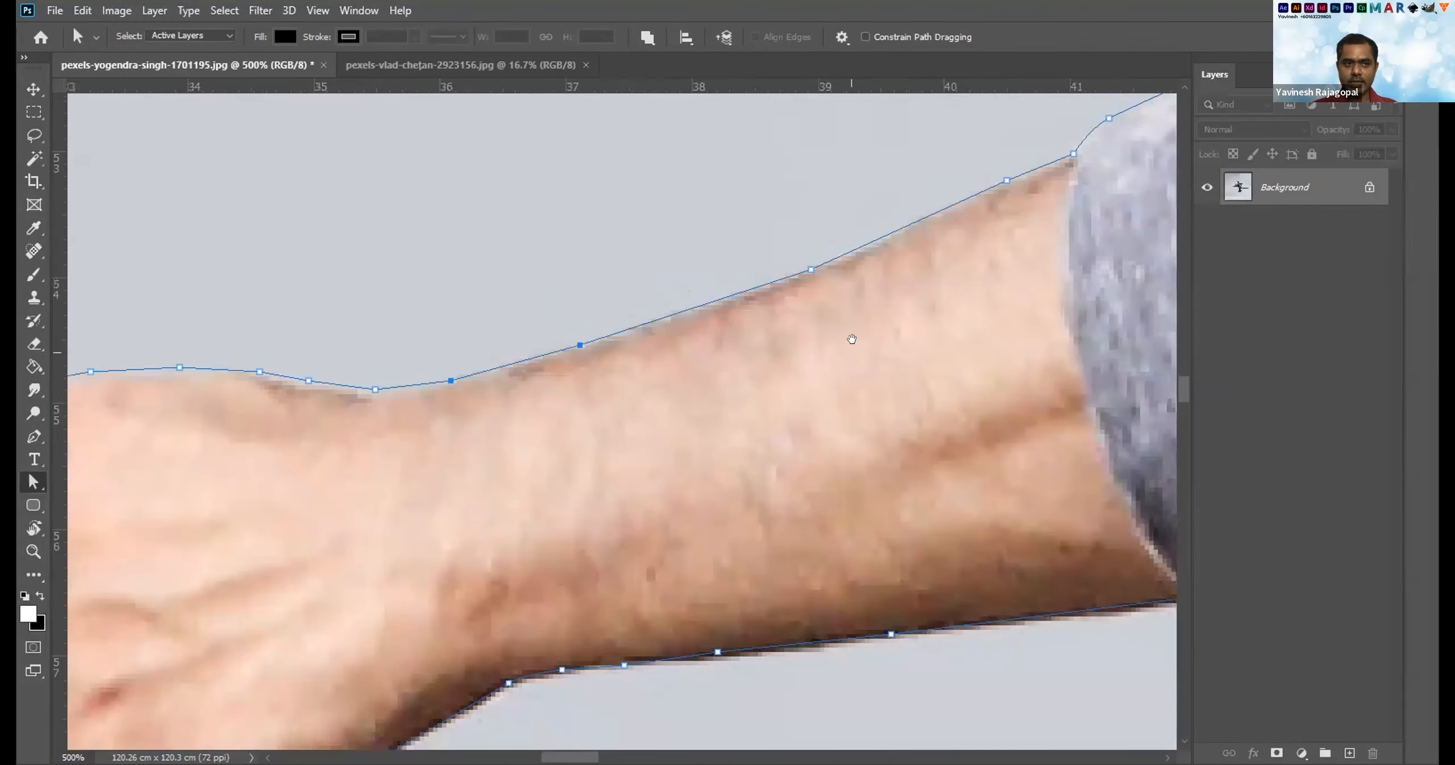
Inspect the path from the forearm along the gathered sleeve and jacket's zipper edge up to the head.
{"action": "left_click_drag", "start_coordinate": [835, 348], "coordinate": [568, 483]}
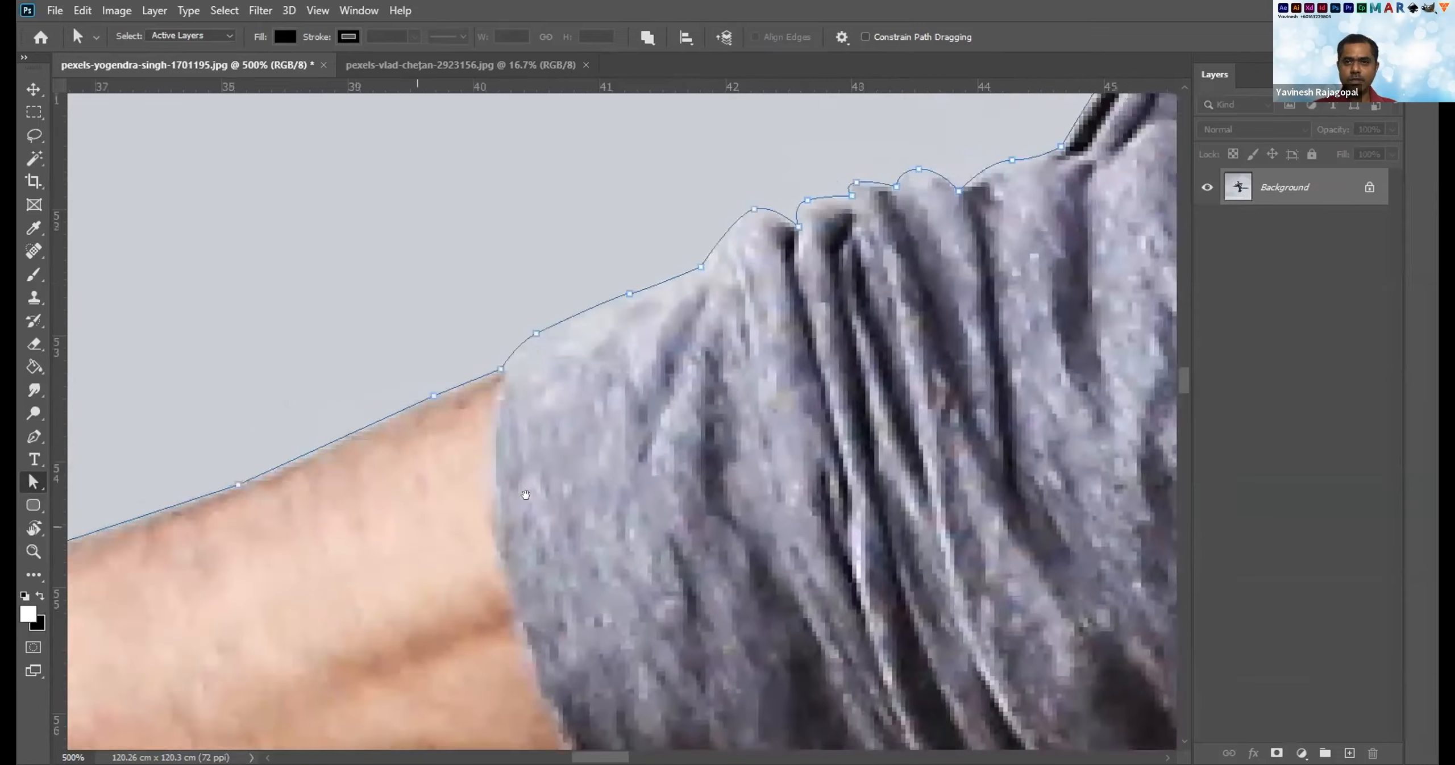
{"action": "left_click_drag", "start_coordinate": [867, 351], "coordinate": [585, 578]}
{"action": "left_click_drag", "start_coordinate": [858, 352], "coordinate": [495, 597]}
{"action": "left_click_drag", "start_coordinate": [605, 501], "coordinate": [411, 570]}
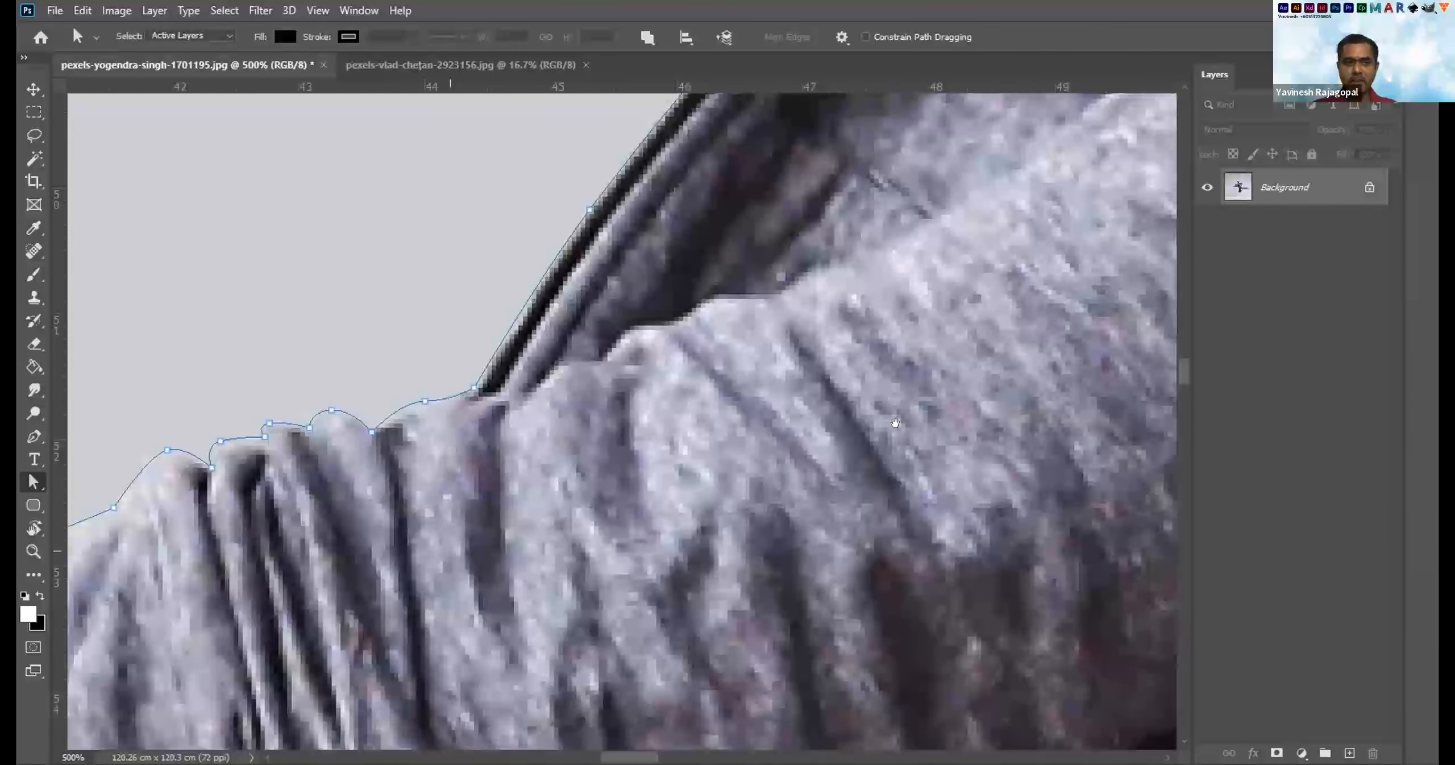
{"action": "left_click_drag", "start_coordinate": [796, 438], "coordinate": [536, 627]}
{"action": "left_click_drag", "start_coordinate": [872, 365], "coordinate": [585, 636]}
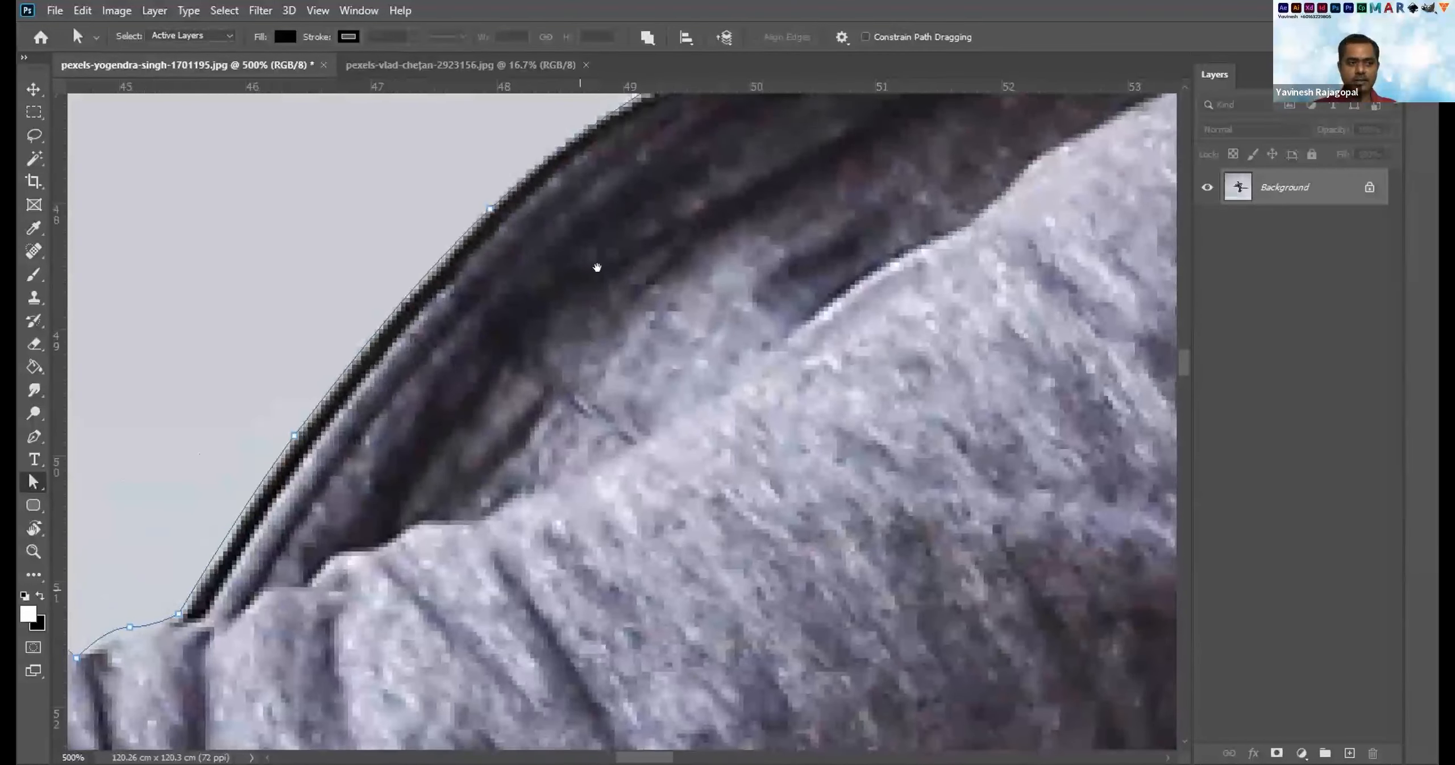
{"action": "left_click_drag", "start_coordinate": [869, 290], "coordinate": [552, 597]}
{"action": "scroll", "coordinate": [593, 266], "scroll_direction": "down", "scroll_amount": 1}
{"action": "left_click_drag", "start_coordinate": [594, 266], "coordinate": [477, 477]}
{"action": "mouse_move", "coordinate": [739, 156]}
{"action": "left_mouse_down"}
{"action": "mouse_move", "coordinate": [519, 305]}
{"action": "mouse_move", "coordinate": [565, 348]}
{"action": "mouse_move", "coordinate": [555, 362]}
{"action": "left_mouse_up"}
{"action": "scroll", "coordinate": [519, 305], "scroll_direction": "down", "scroll_amount": 1}
{"action": "scroll", "coordinate": [576, 313], "scroll_direction": "down", "scroll_amount": 1}
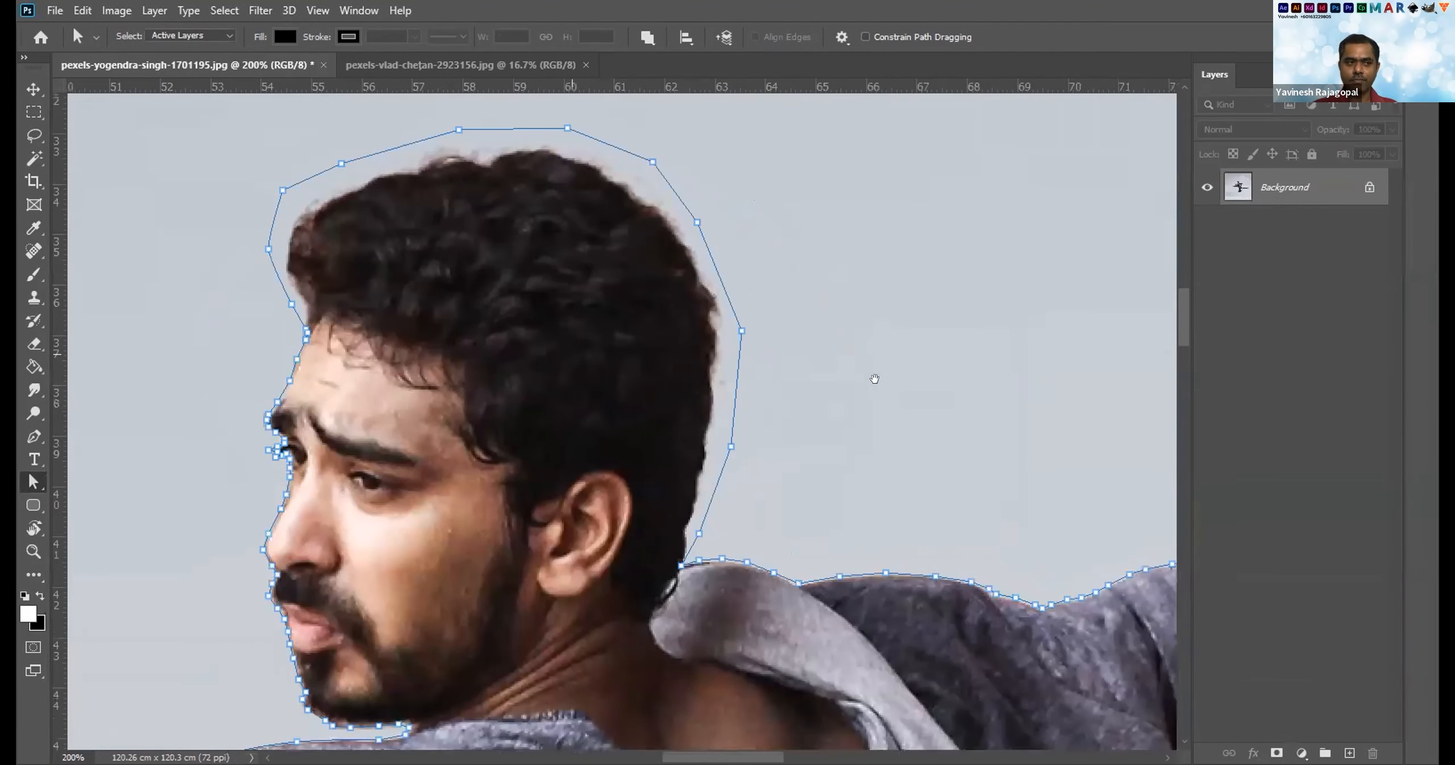
Try tightening the path against the hair above the forehead by moving its anchors inward.
{"action": "left_click_drag", "start_coordinate": [259, 265], "coordinate": [277, 267]}
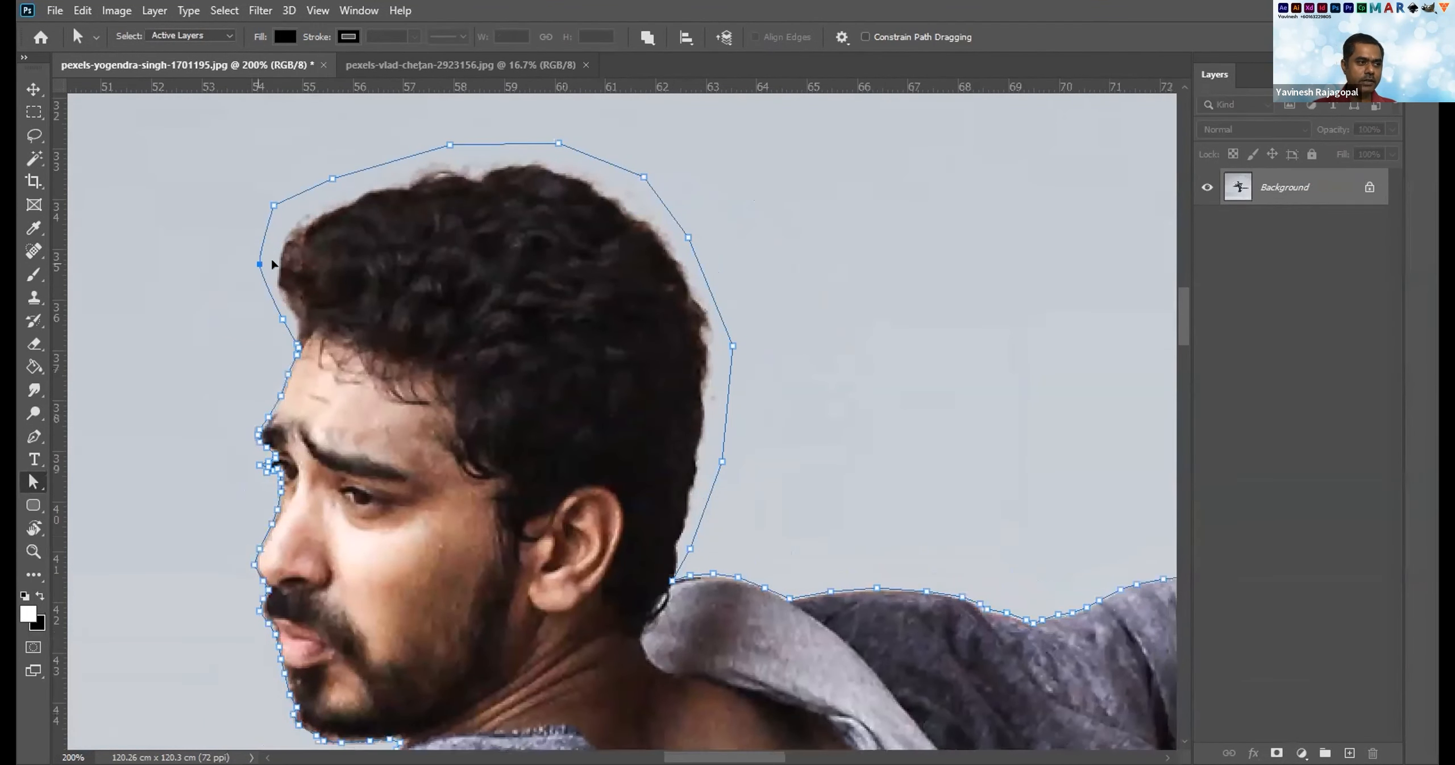
{"action": "left_click", "coordinate": [274, 205]}
{"action": "left_click_drag", "start_coordinate": [274, 206], "coordinate": [323, 166]}
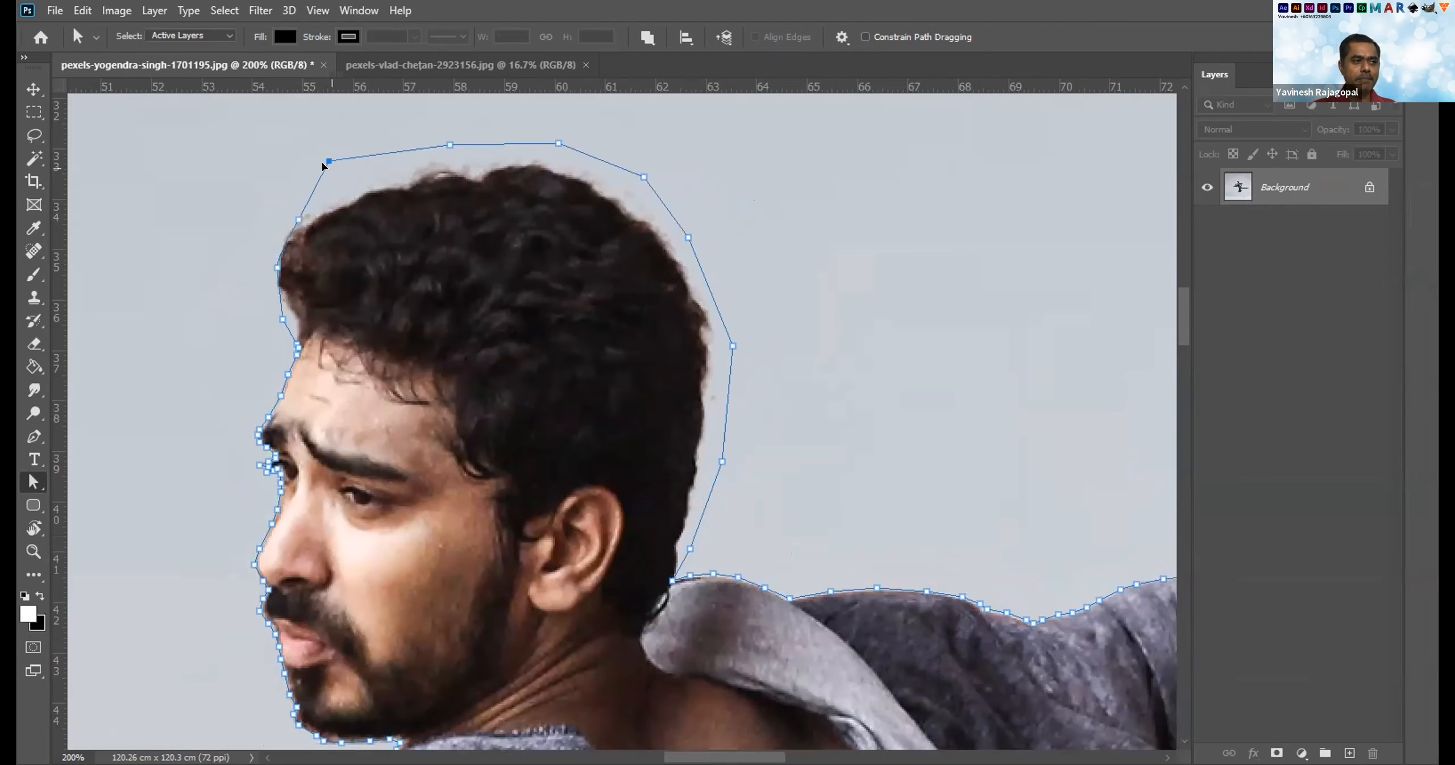
{"action": "key", "text": "ctrl+z"}
{"action": "key", "text": "ctrl+z"}
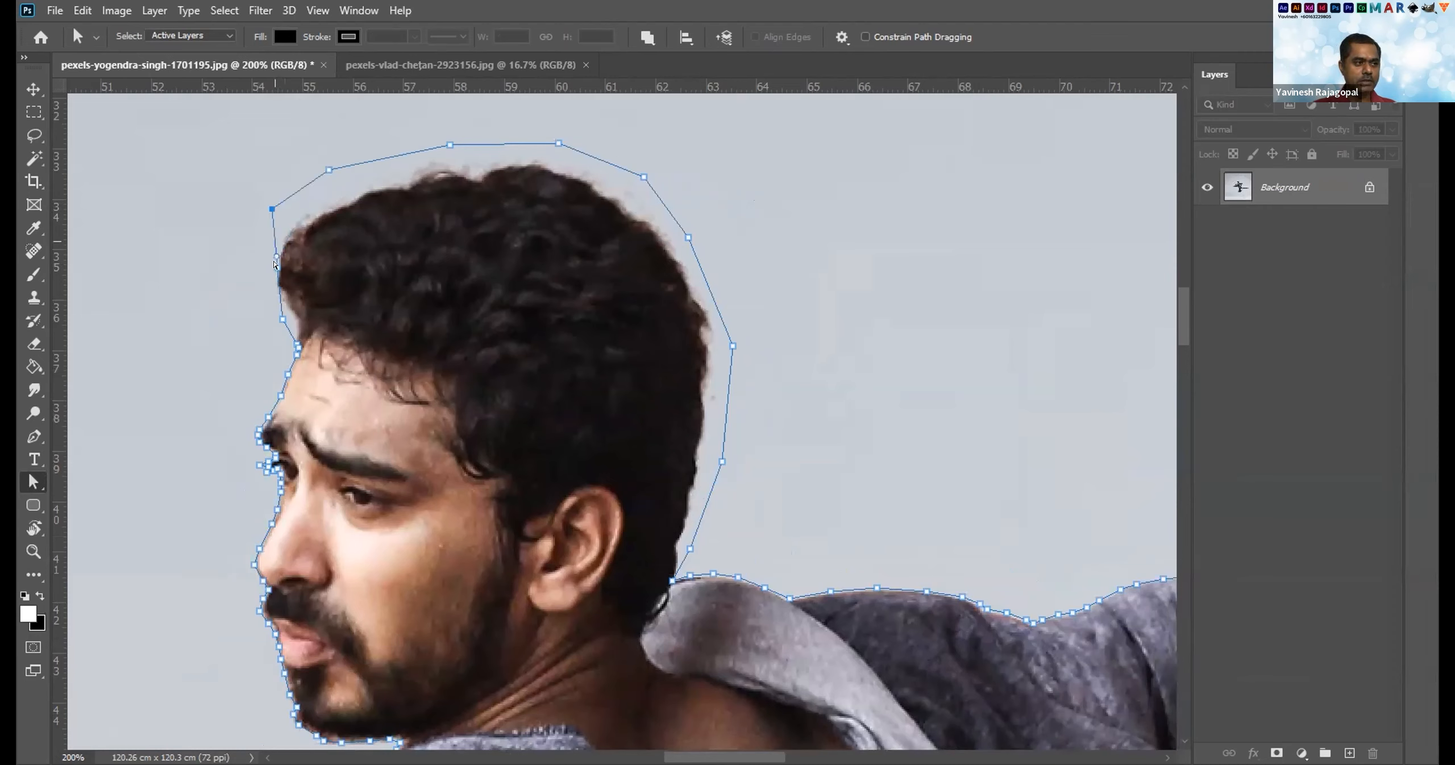
Move the anchors in front of and behind the hair outward so the path leaves a margin of background around it.
{"action": "left_click_drag", "start_coordinate": [274, 263], "coordinate": [250, 265]}
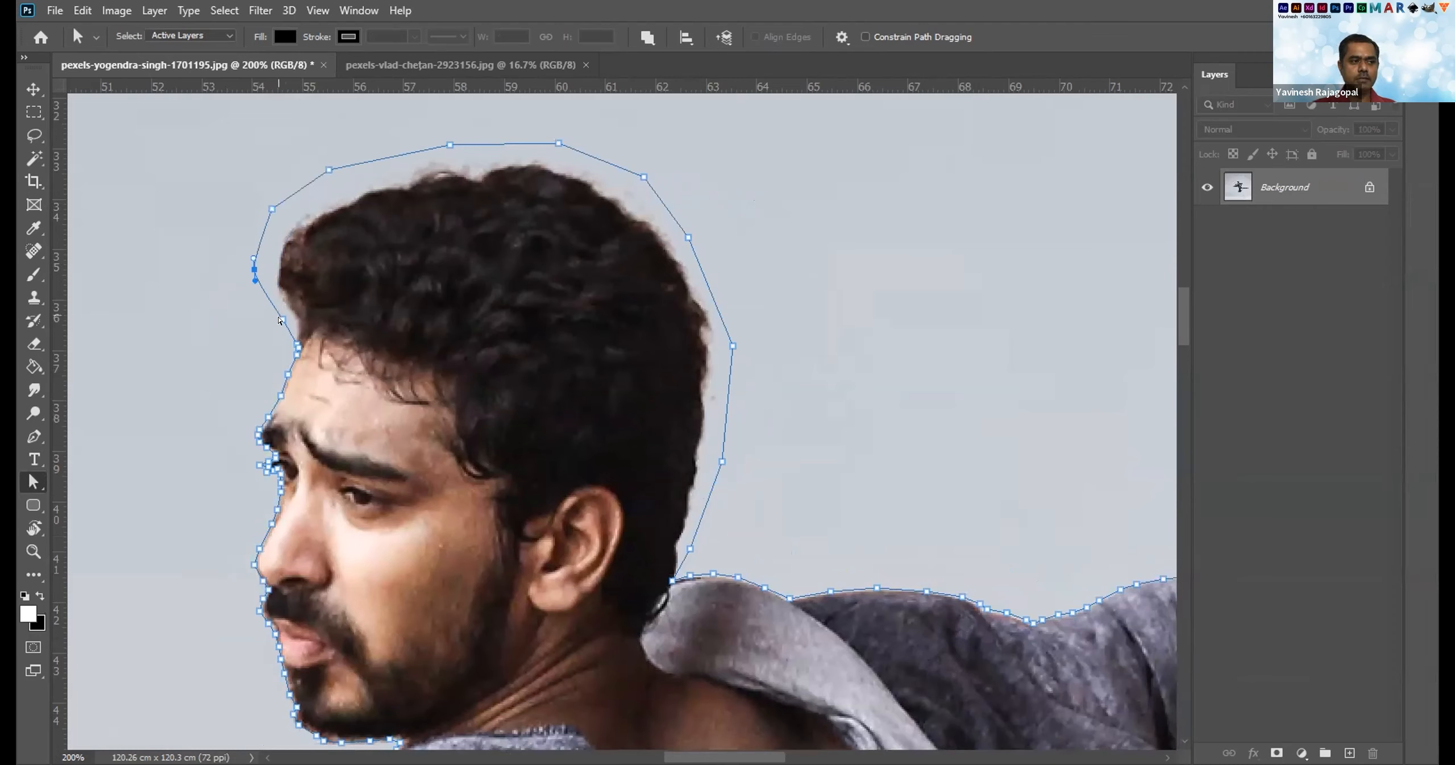
{"action": "left_click_drag", "start_coordinate": [282, 319], "coordinate": [268, 325]}
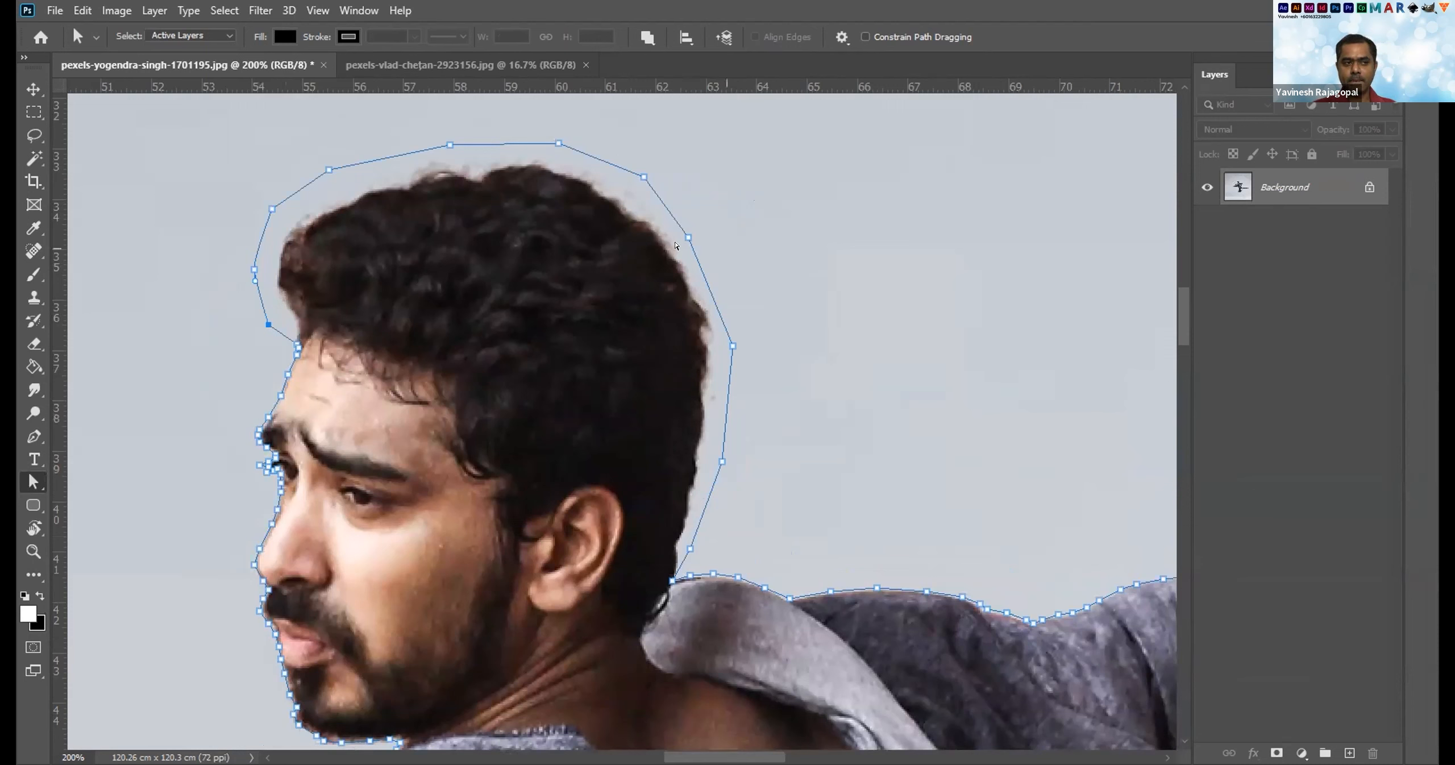
{"action": "left_click_drag", "start_coordinate": [688, 238], "coordinate": [705, 235]}
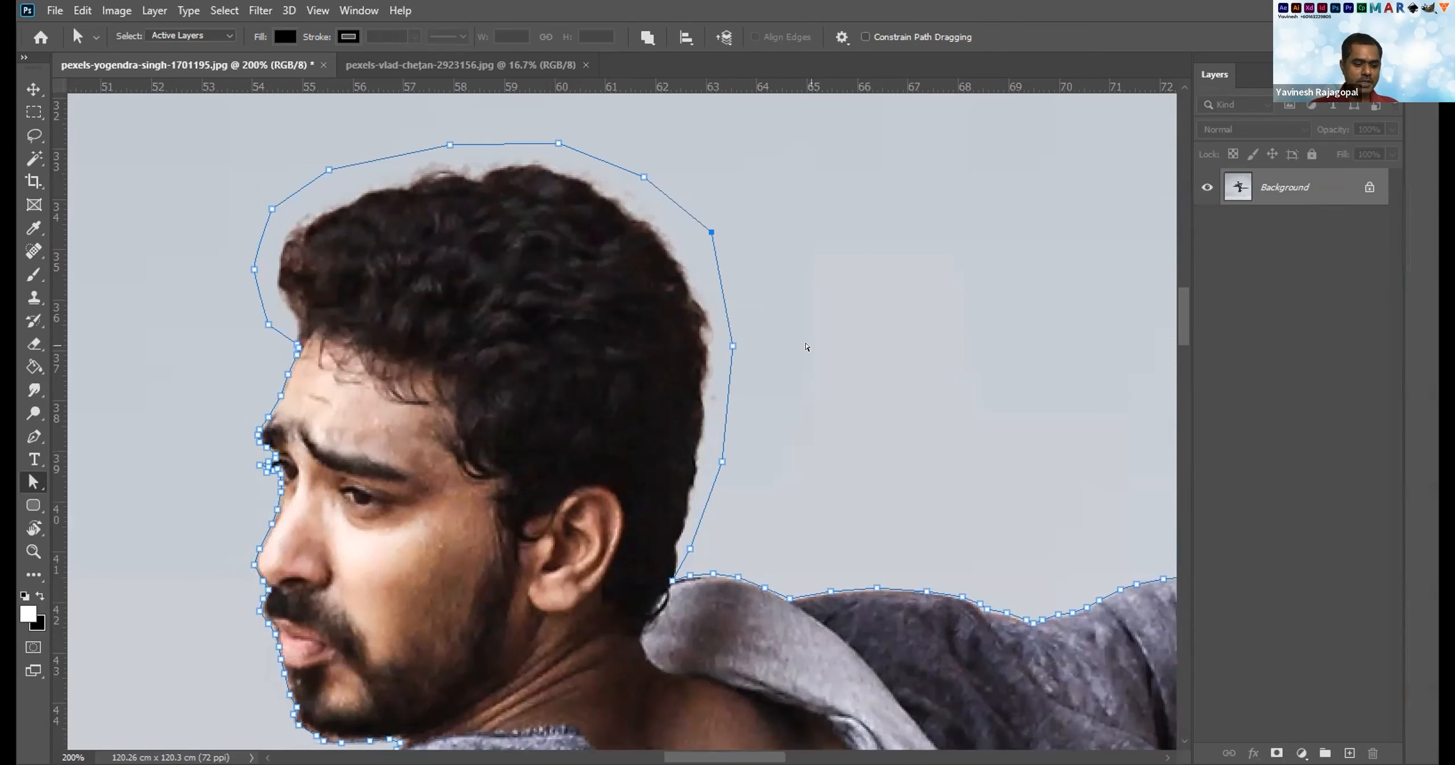
Review the closed path around the whole jumping figure with the full image in view.
{"action": "key", "text": "ctrl+minus"}
{"action": "key", "text": "ctrl+minus"}
{"action": "key", "text": "ctrl+minus"}
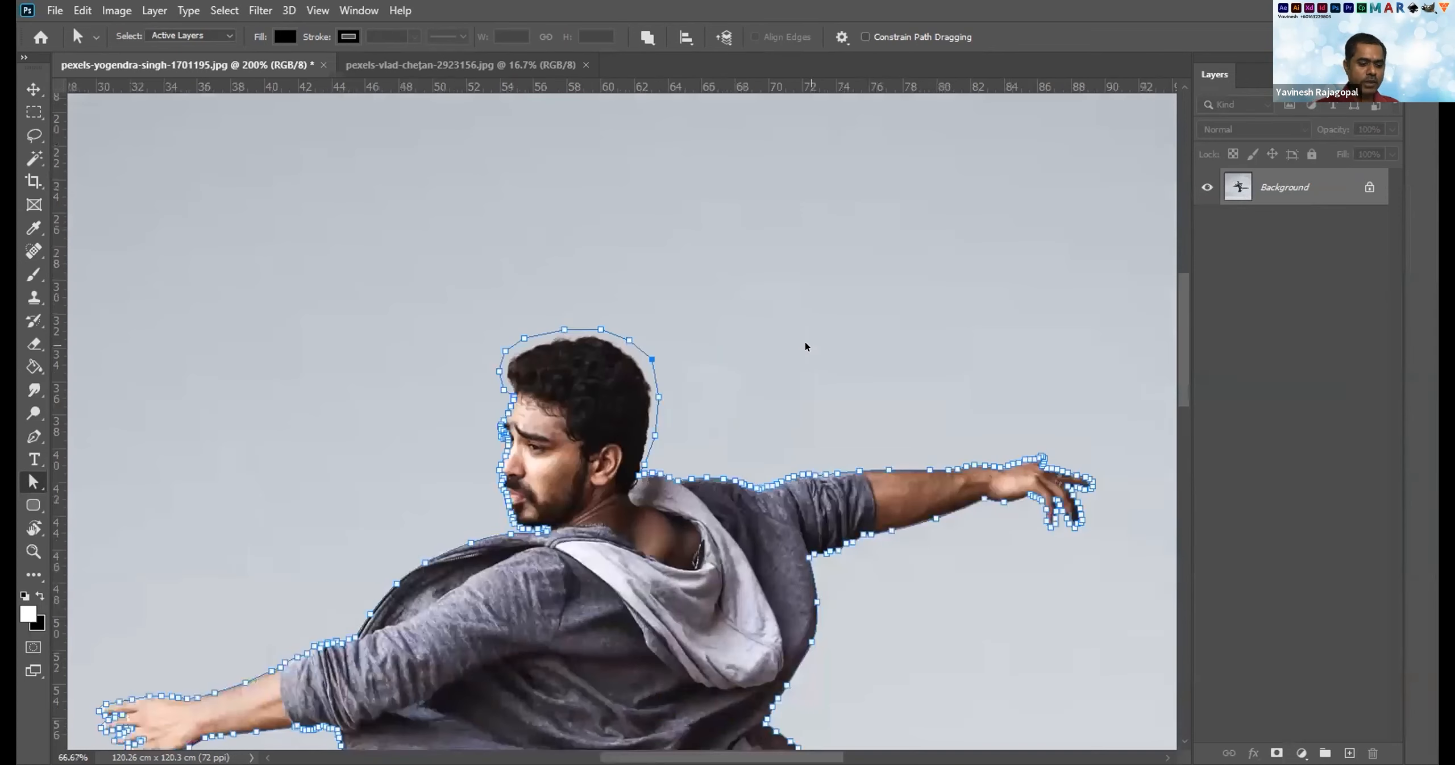
{"action": "key", "text": "ctrl+0"}
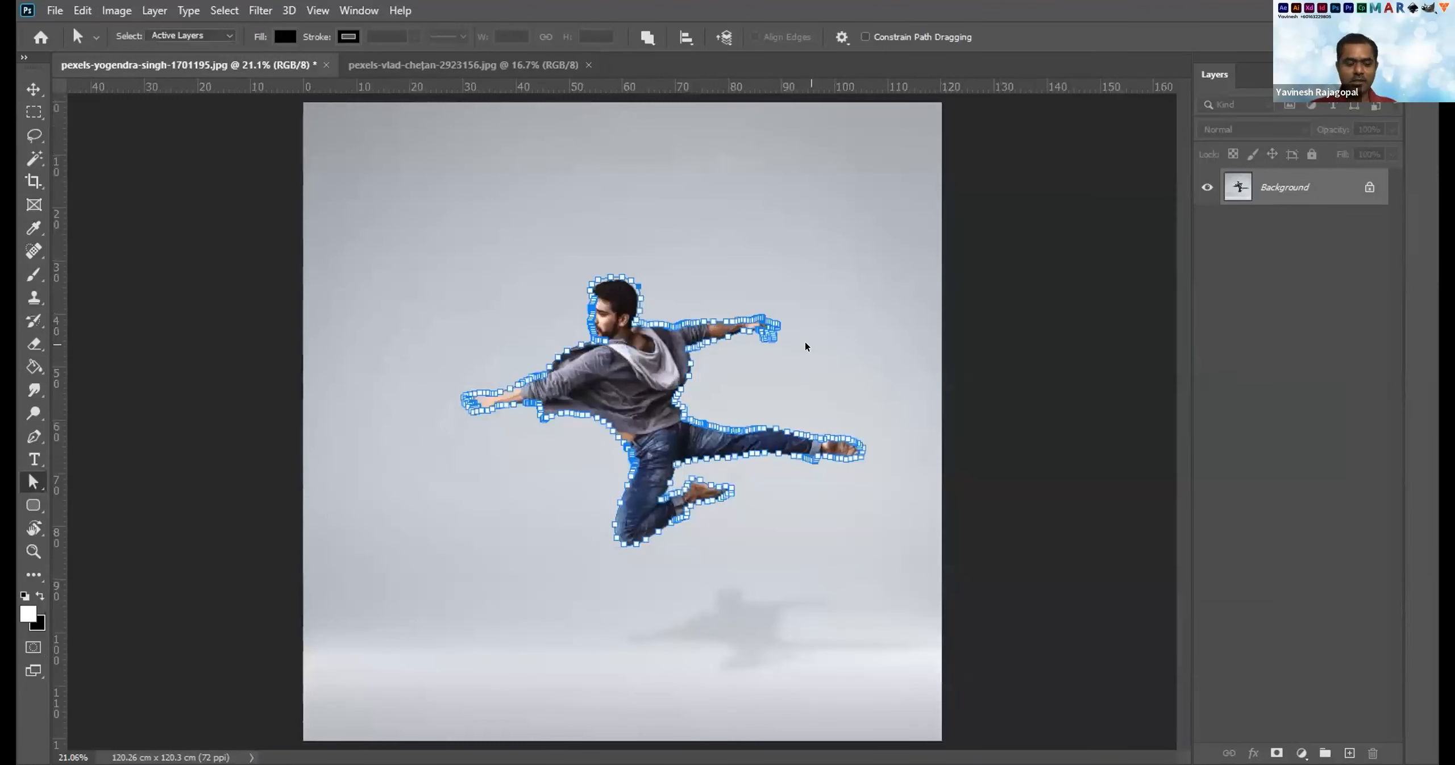
{"action": "key", "text": "ctrl+plus"}
{"action": "key", "text": "ctrl+plus"}
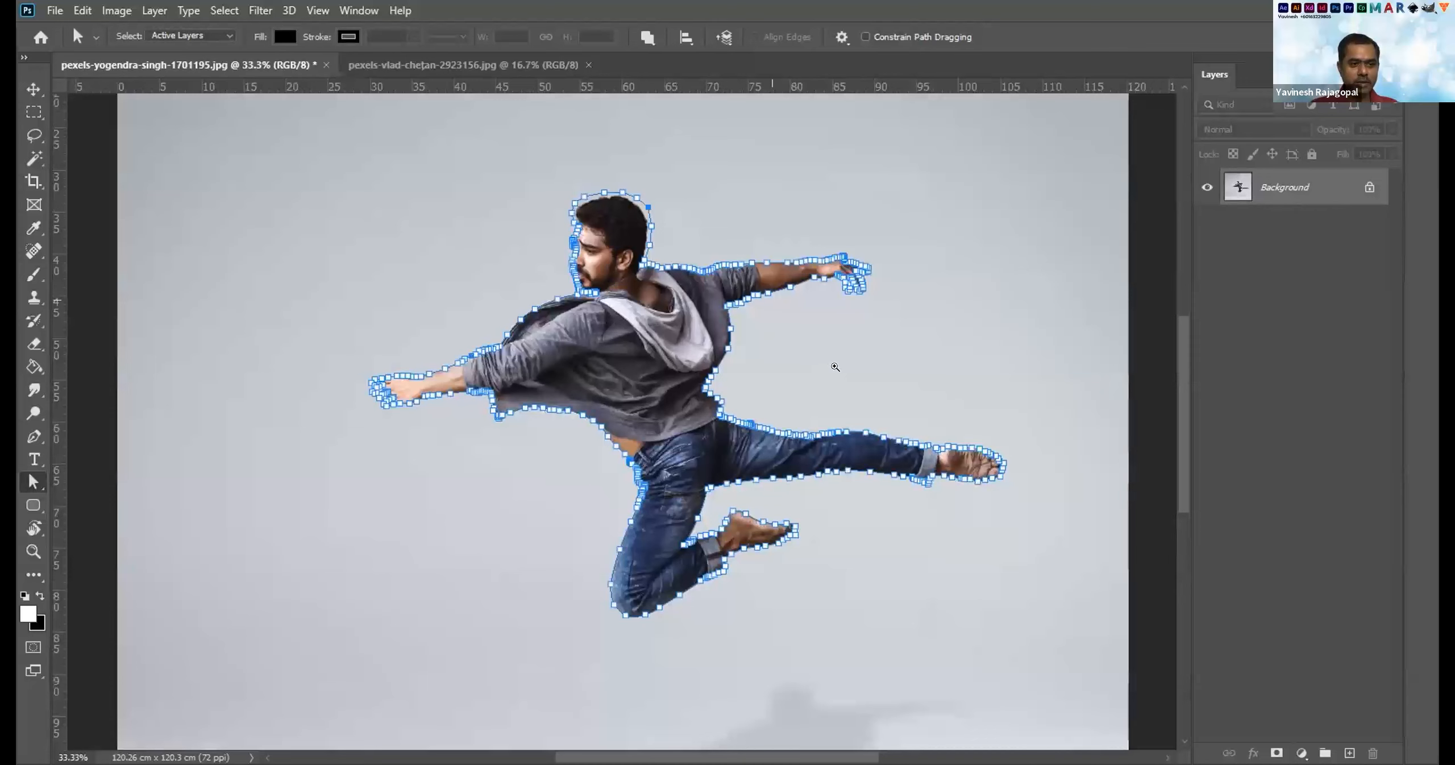
Adjust the anchors and curve handle at the hoodie's rear hem corner above the jeans so the path follows the fabric edge.
{"action": "left_click_drag", "start_coordinate": [707, 291], "coordinate": [703, 382]}
{"action": "left_click_drag", "start_coordinate": [655, 616], "coordinate": [664, 302]}
{"action": "left_click_drag", "start_coordinate": [846, 696], "coordinate": [666, 305]}
{"action": "left_click_drag", "start_coordinate": [535, 224], "coordinate": [581, 267]}
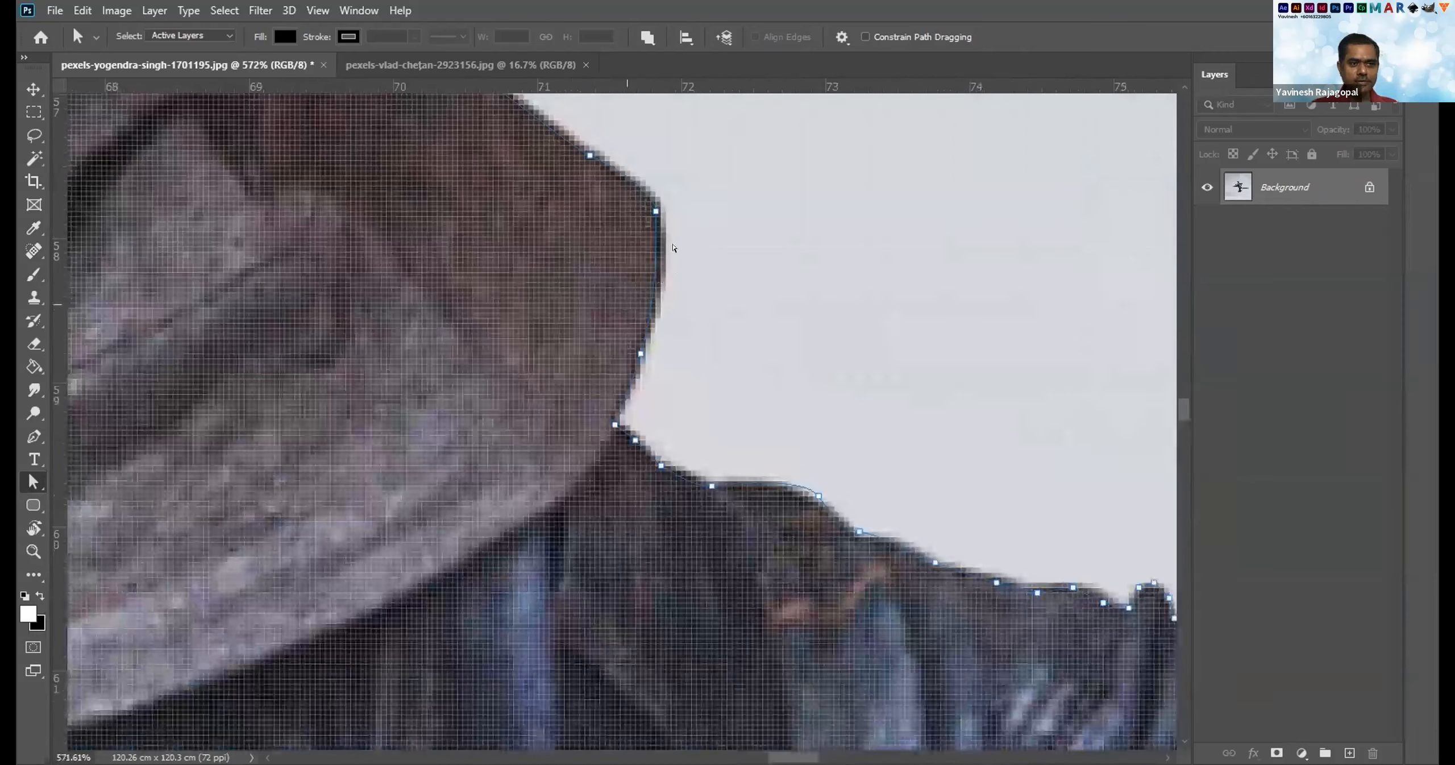
{"action": "left_click", "coordinate": [657, 211]}
{"action": "left_click_drag", "start_coordinate": [658, 210], "coordinate": [662, 209]}
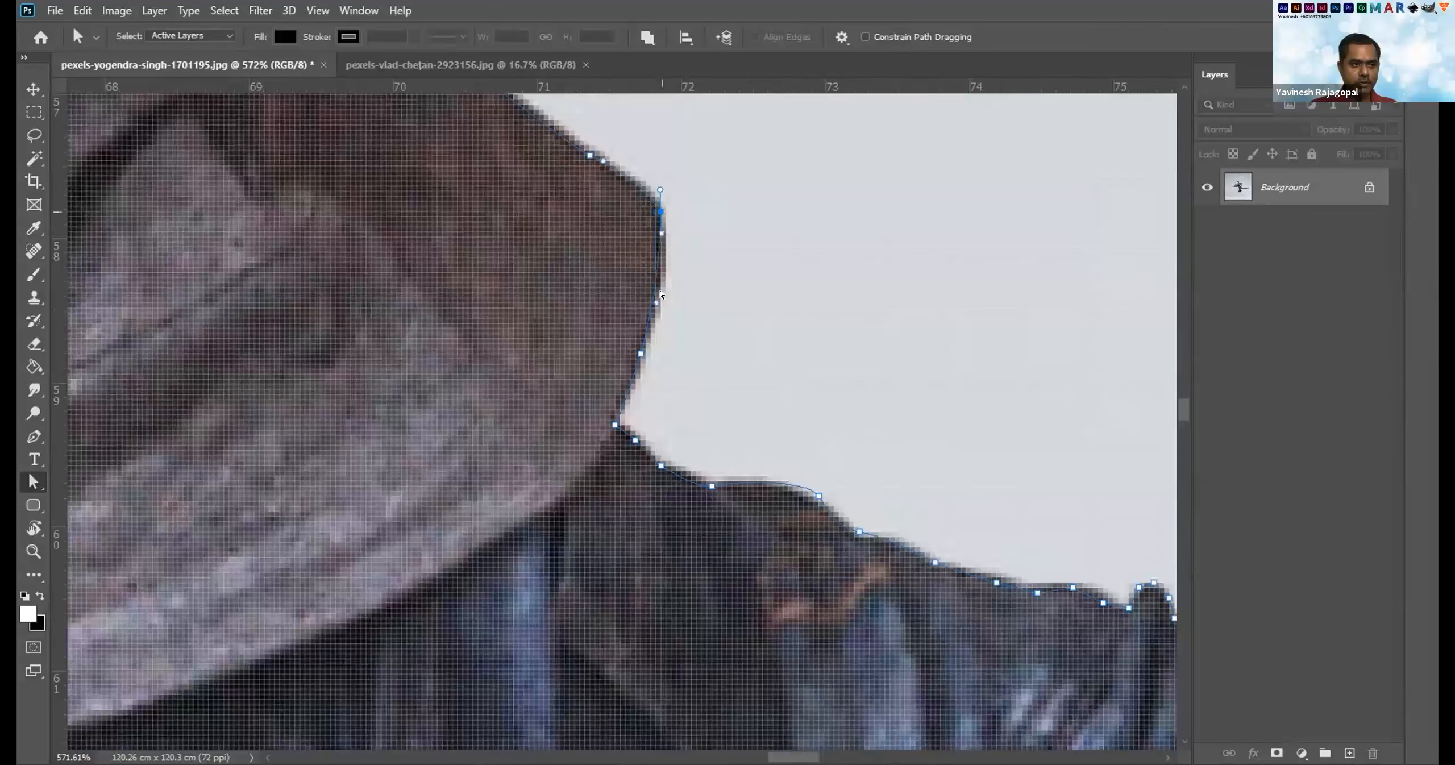
{"action": "left_click_drag", "start_coordinate": [657, 303], "coordinate": [672, 287]}
{"action": "left_click_drag", "start_coordinate": [641, 354], "coordinate": [639, 359]}
Examine the path along the upper edge of the jeans below the hoodie, and check it around the whole figure.
{"action": "left_click_drag", "start_coordinate": [865, 380], "coordinate": [549, 155]}
{"action": "left_click_drag", "start_coordinate": [890, 295], "coordinate": [533, 220]}
{"action": "left_click_drag", "start_coordinate": [821, 251], "coordinate": [494, 208]}
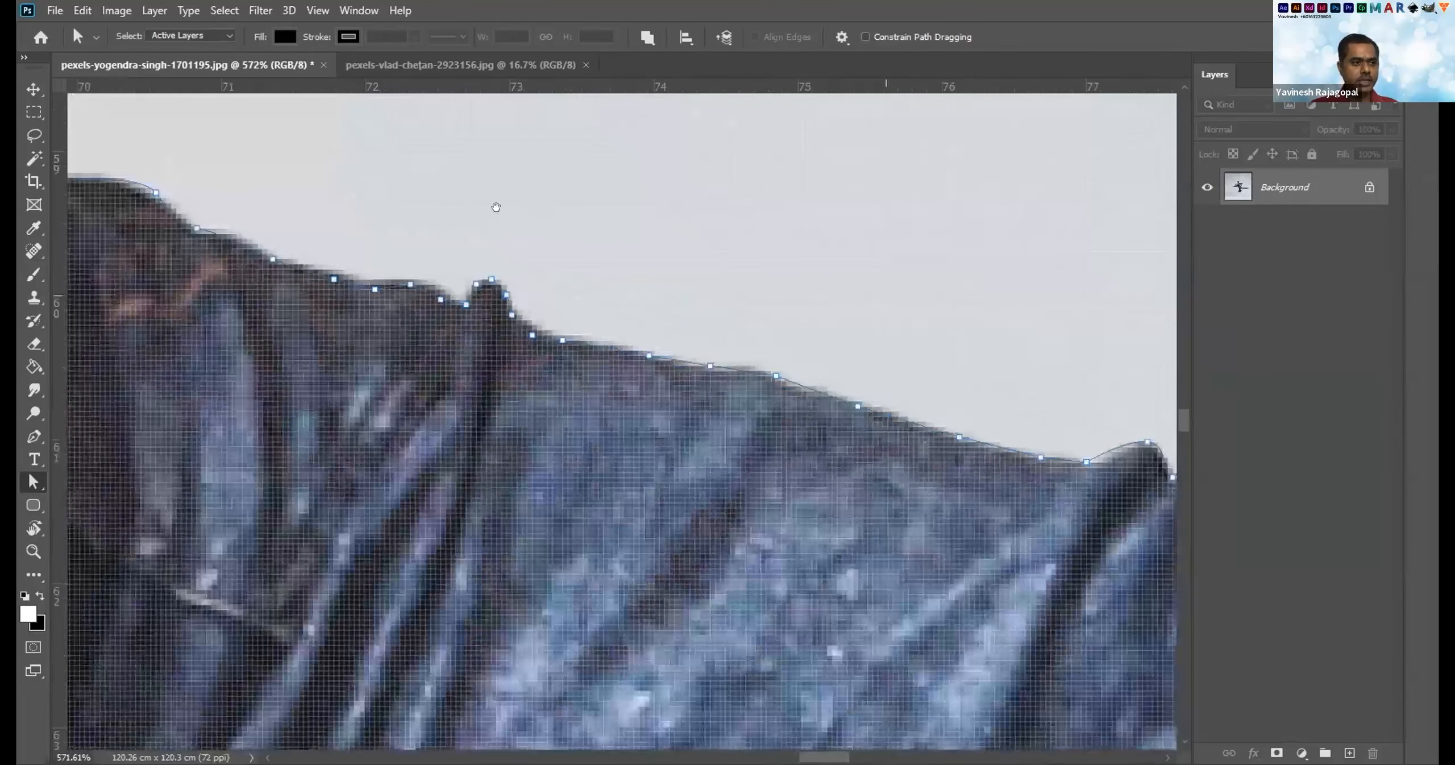
{"action": "left_click_drag", "start_coordinate": [819, 284], "coordinate": [511, 213]}
{"action": "left_click_drag", "start_coordinate": [736, 265], "coordinate": [441, 327]}
{"action": "left_click_drag", "start_coordinate": [853, 256], "coordinate": [367, 250]}
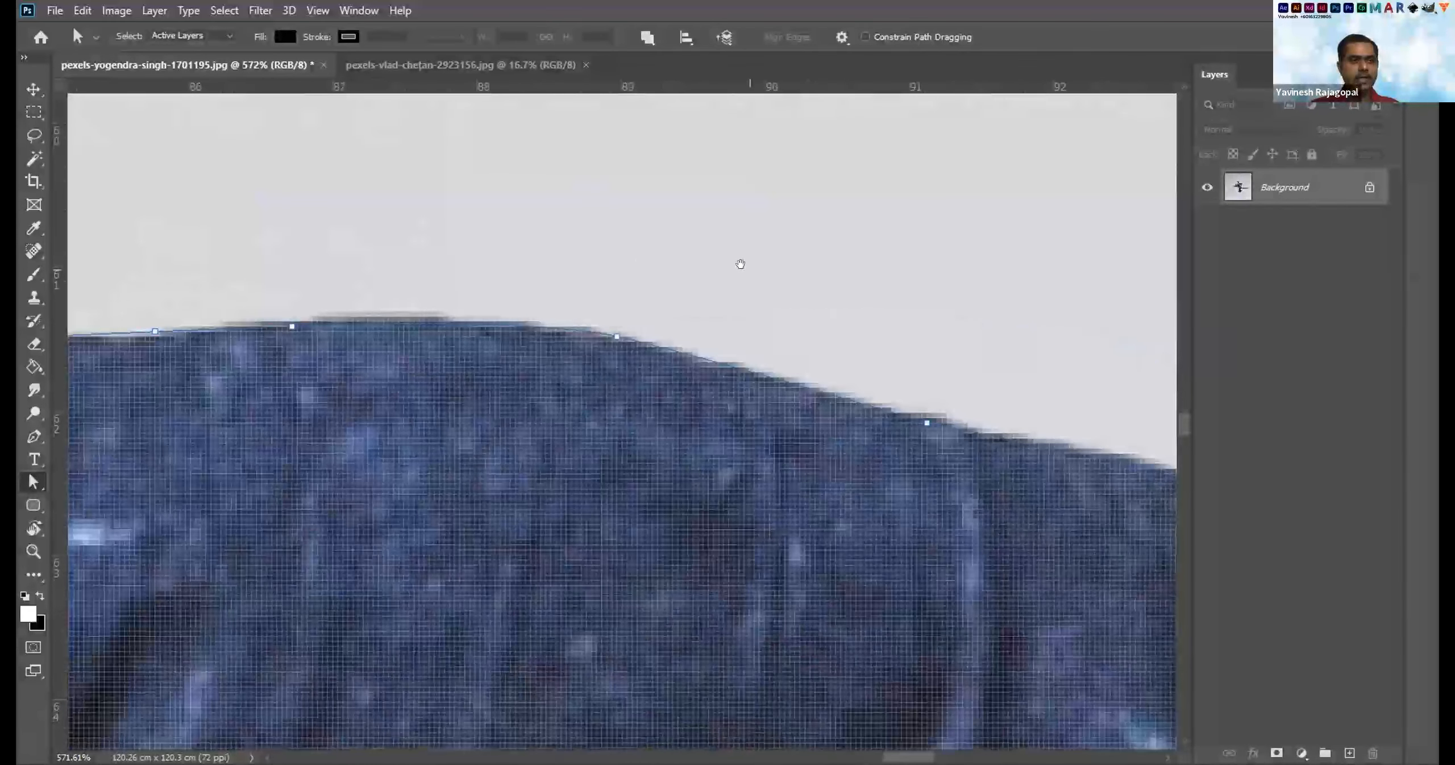
{"action": "scroll", "coordinate": [747, 266], "scroll_direction": "down", "scroll_amount": 3}
{"action": "key", "text": "ctrl+0"}
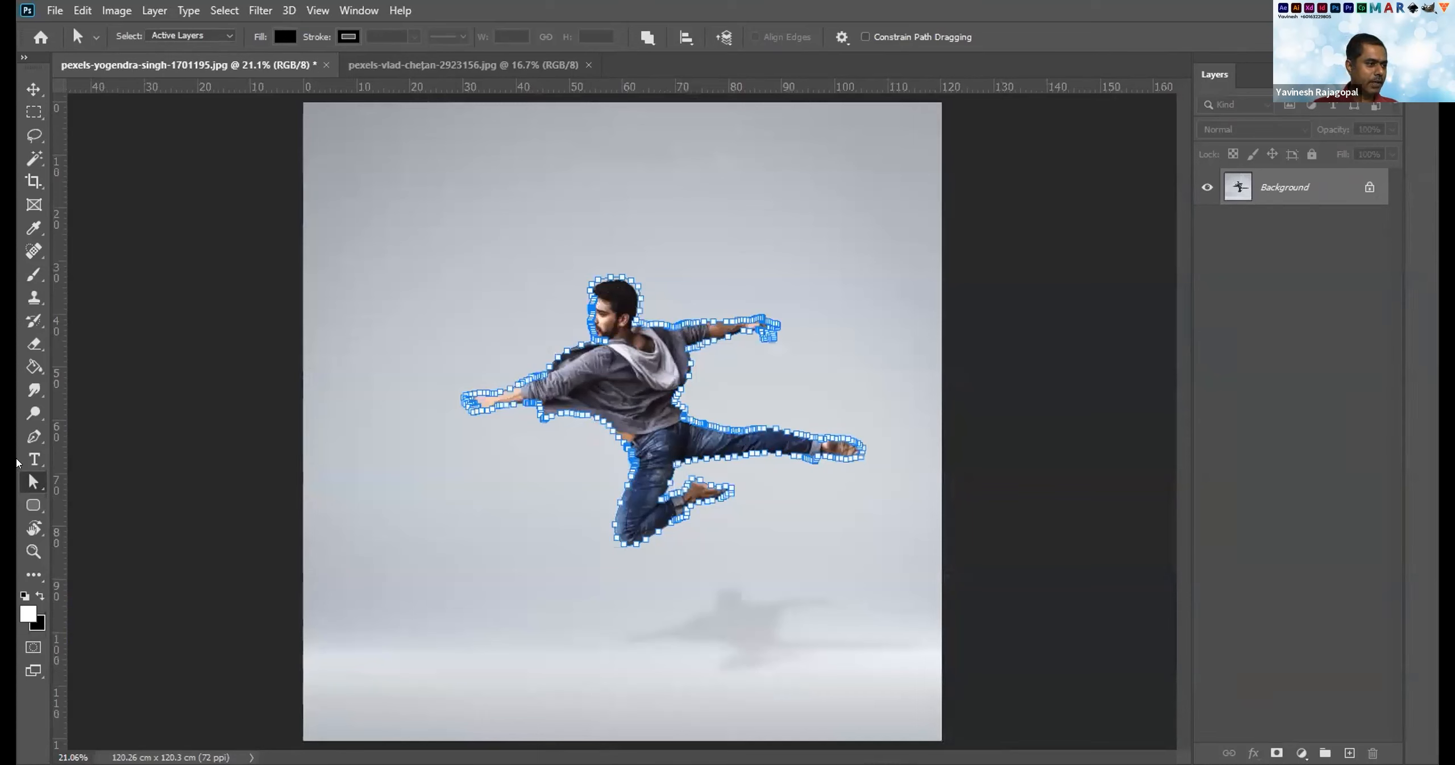
Switch to the Pen tool with the closed path around the jumping man still active.
{"action": "left_click", "coordinate": [32, 436]}
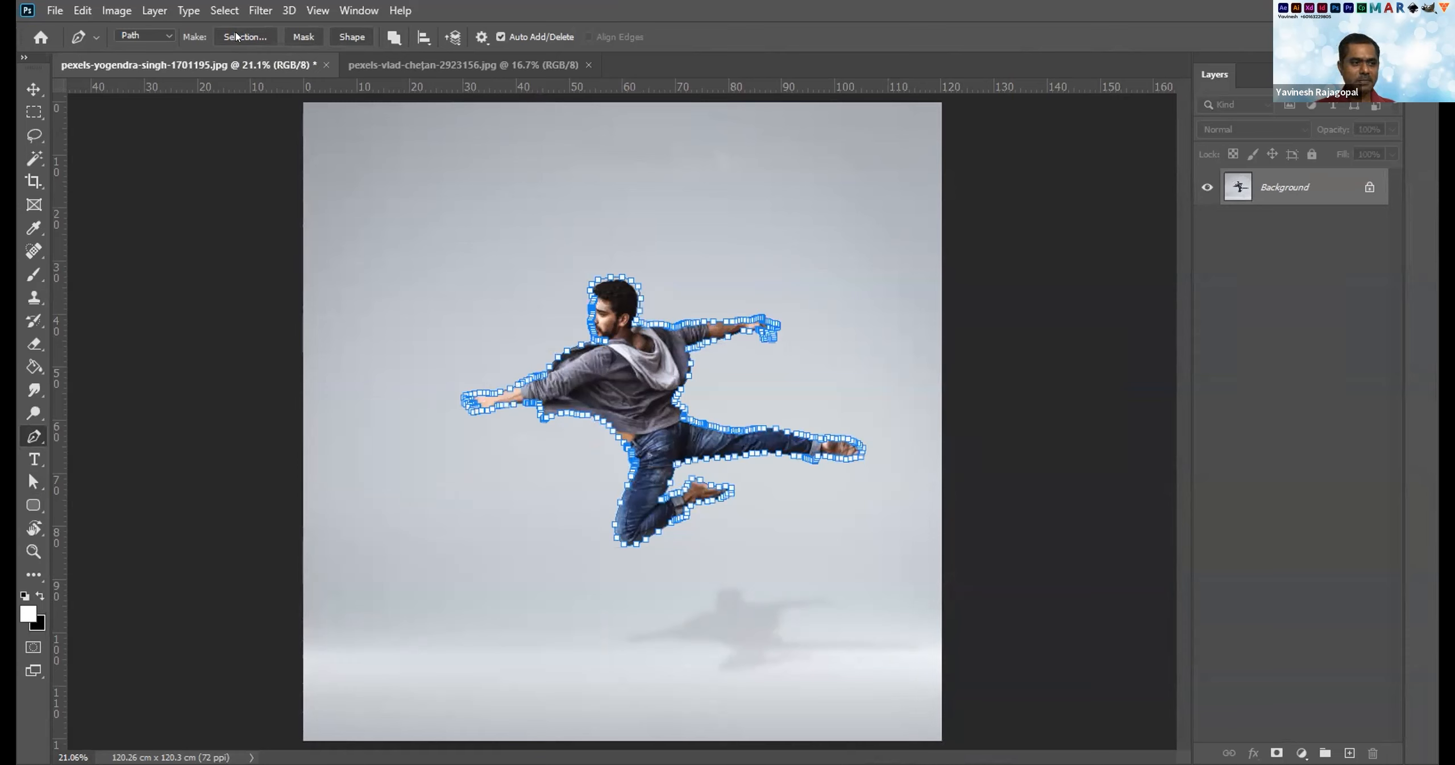
{"action": "key", "text": "ctrl+plus"}
{"action": "key", "text": "ctrl+plus"}
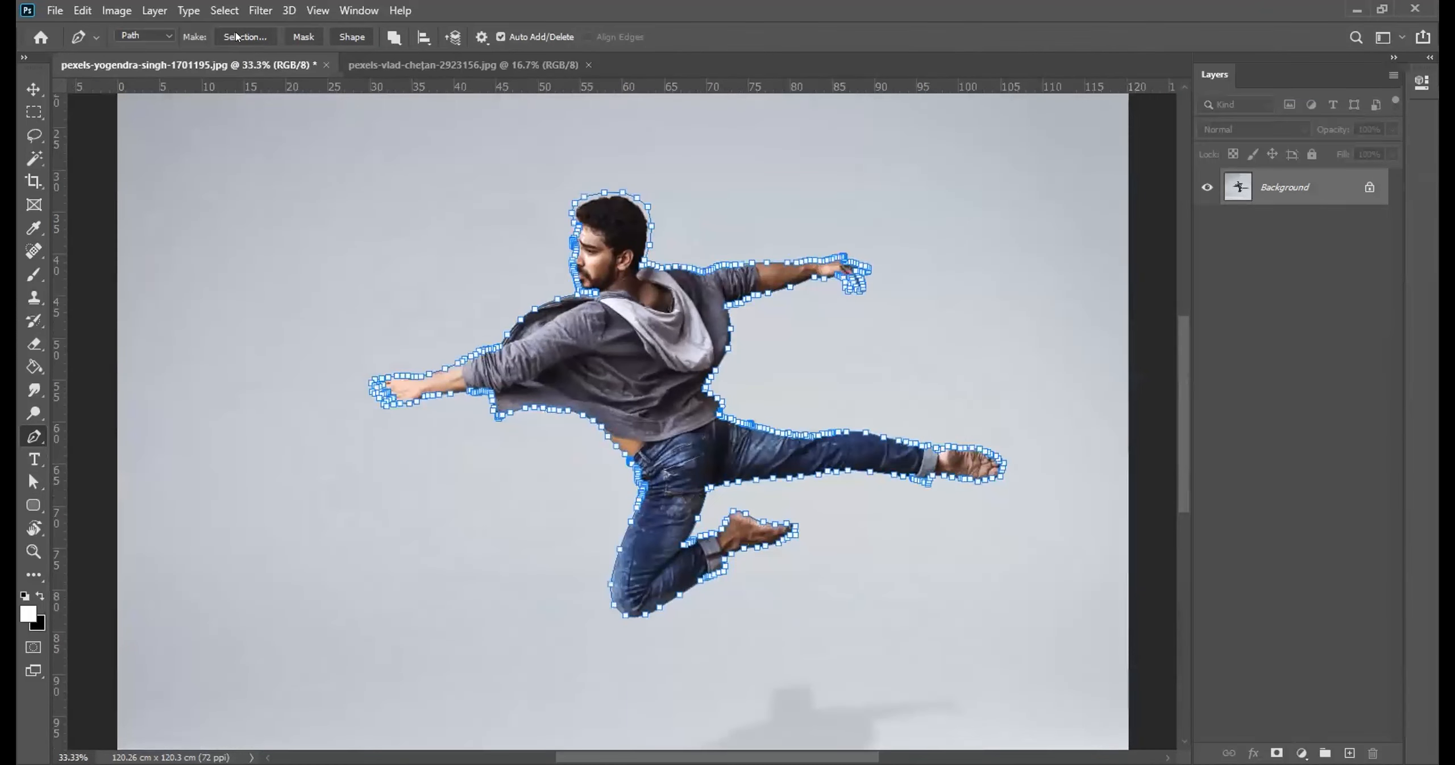
{"action": "key", "text": "ctrl+plus"}
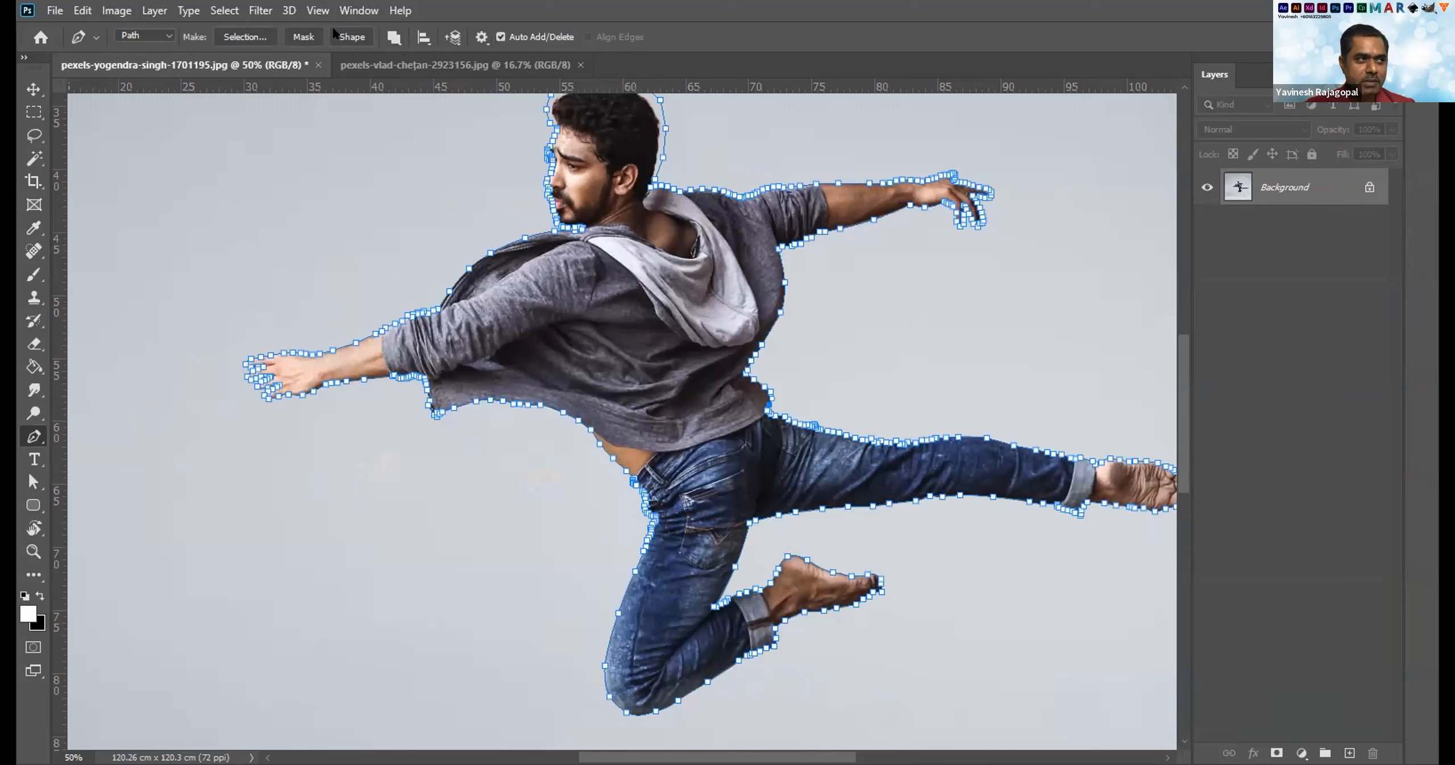
Hide both the Tools panel and the Options bar from the workspace.
{"action": "left_click", "coordinate": [358, 9]}
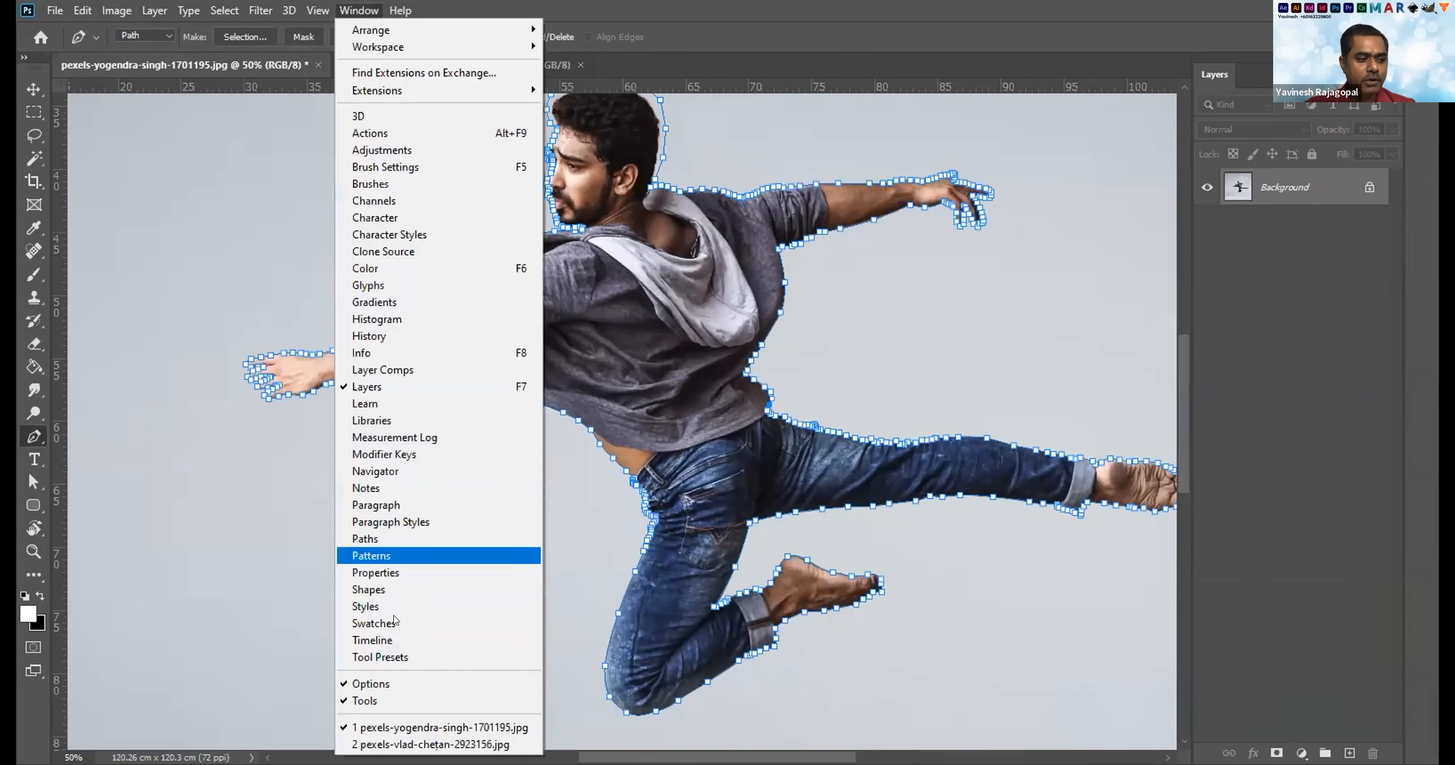
{"action": "left_click", "coordinate": [362, 703]}
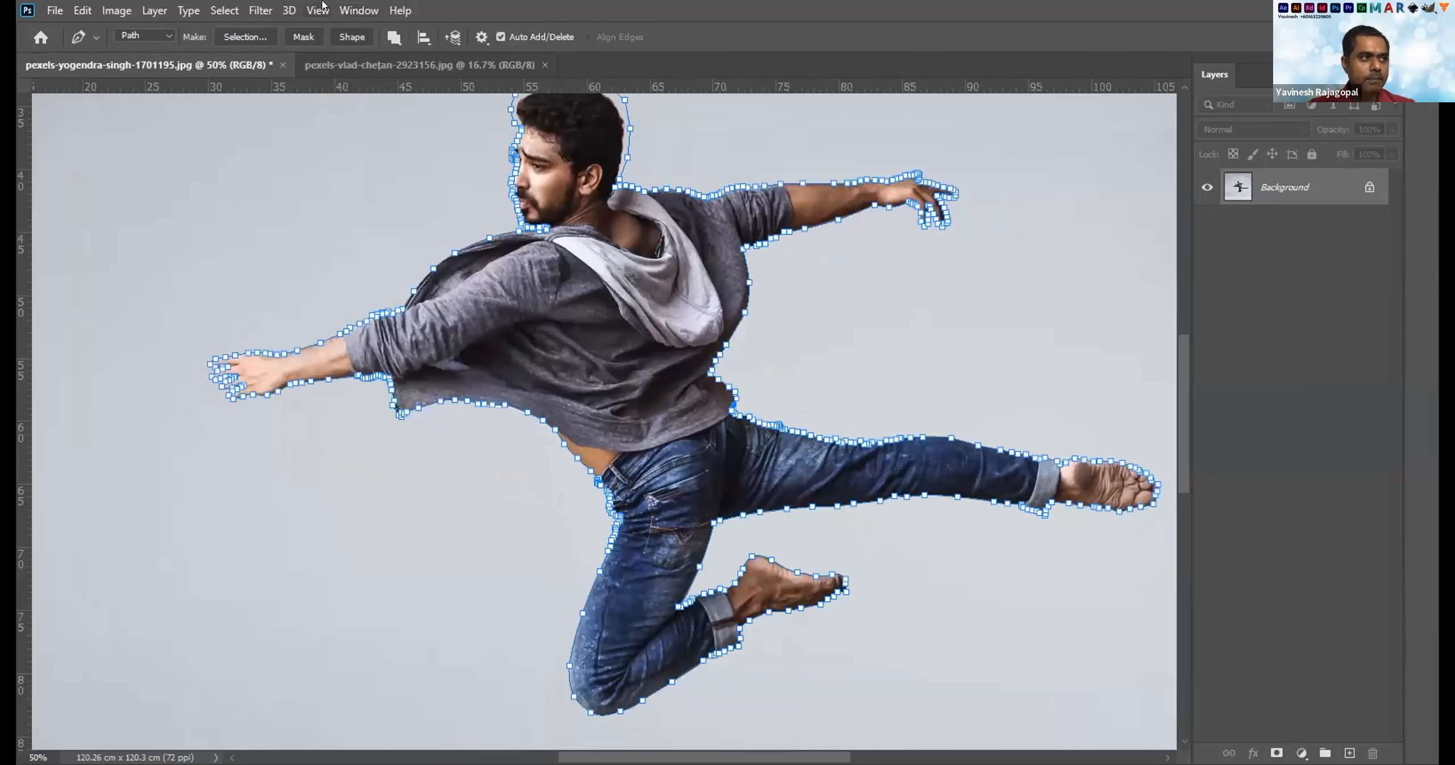
{"action": "left_click", "coordinate": [371, 11]}
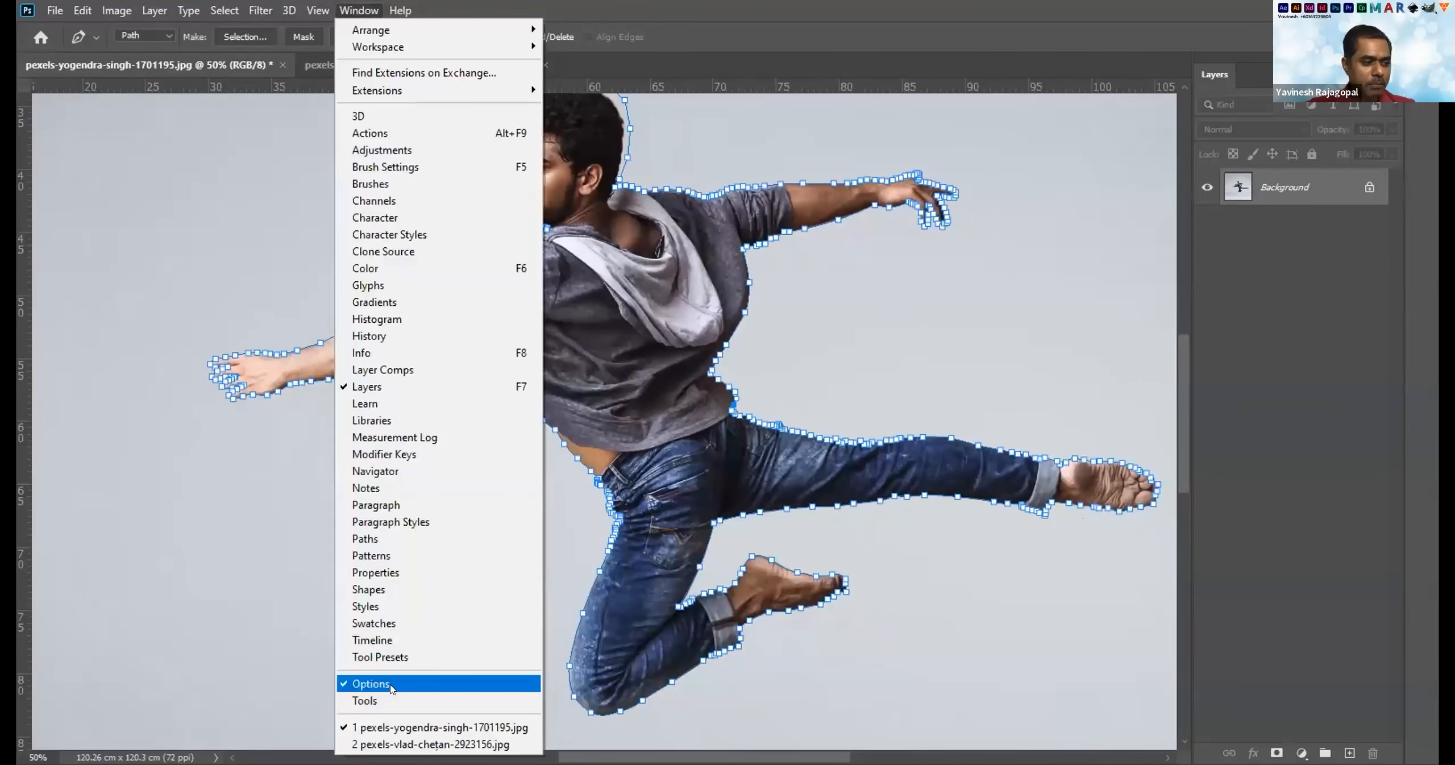
{"action": "left_click", "coordinate": [375, 684]}
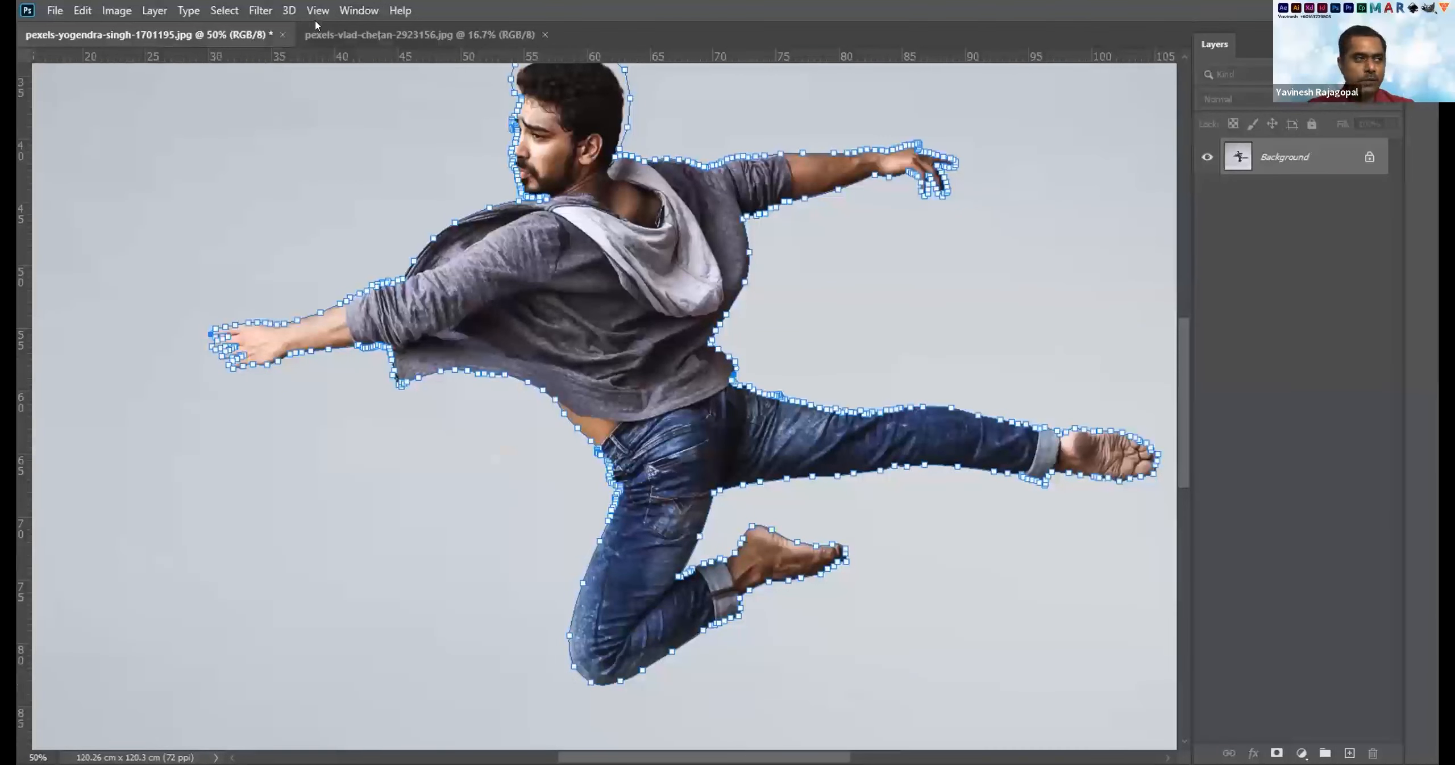
Bring the Tools panel and the Options bar back into the workspace.
{"action": "left_click", "coordinate": [351, 10]}
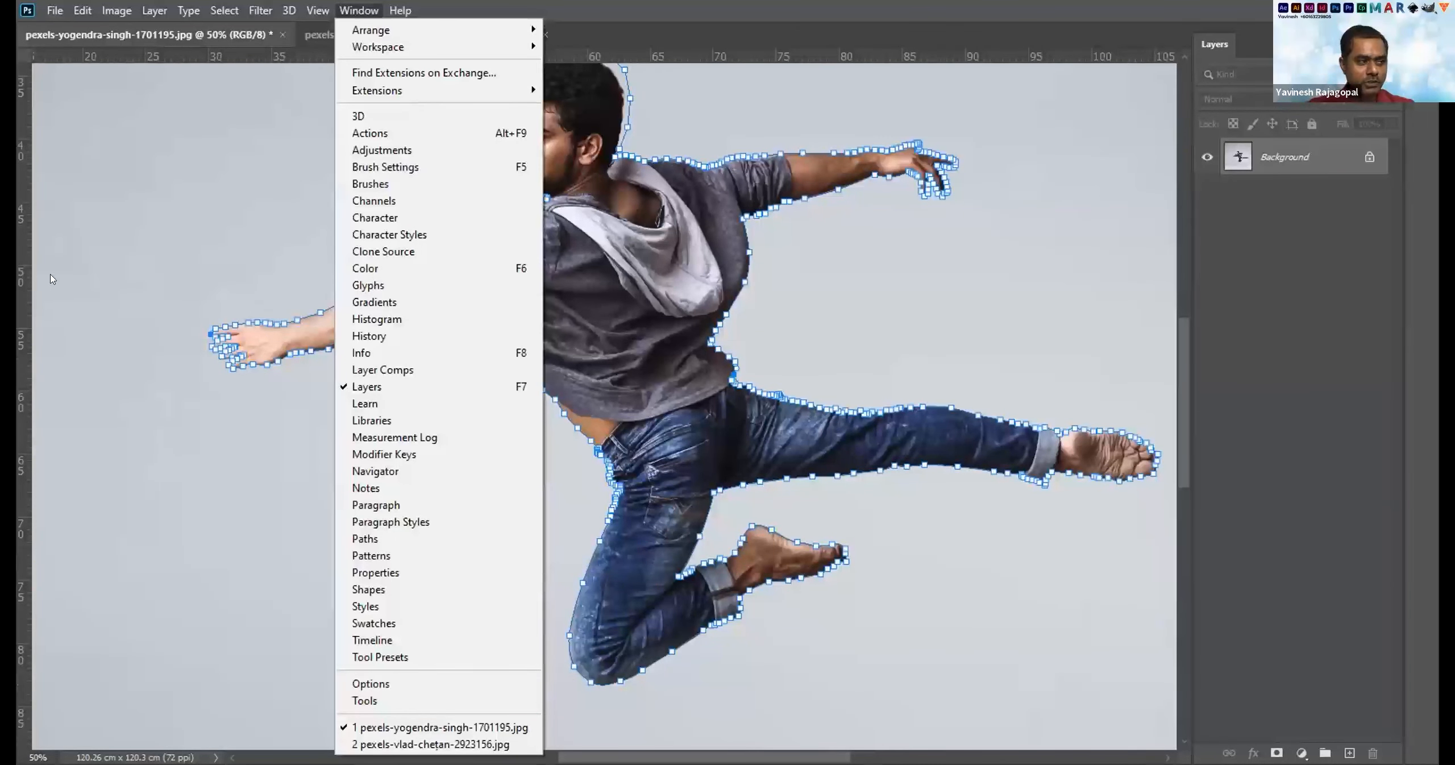
{"action": "left_click", "coordinate": [364, 700]}
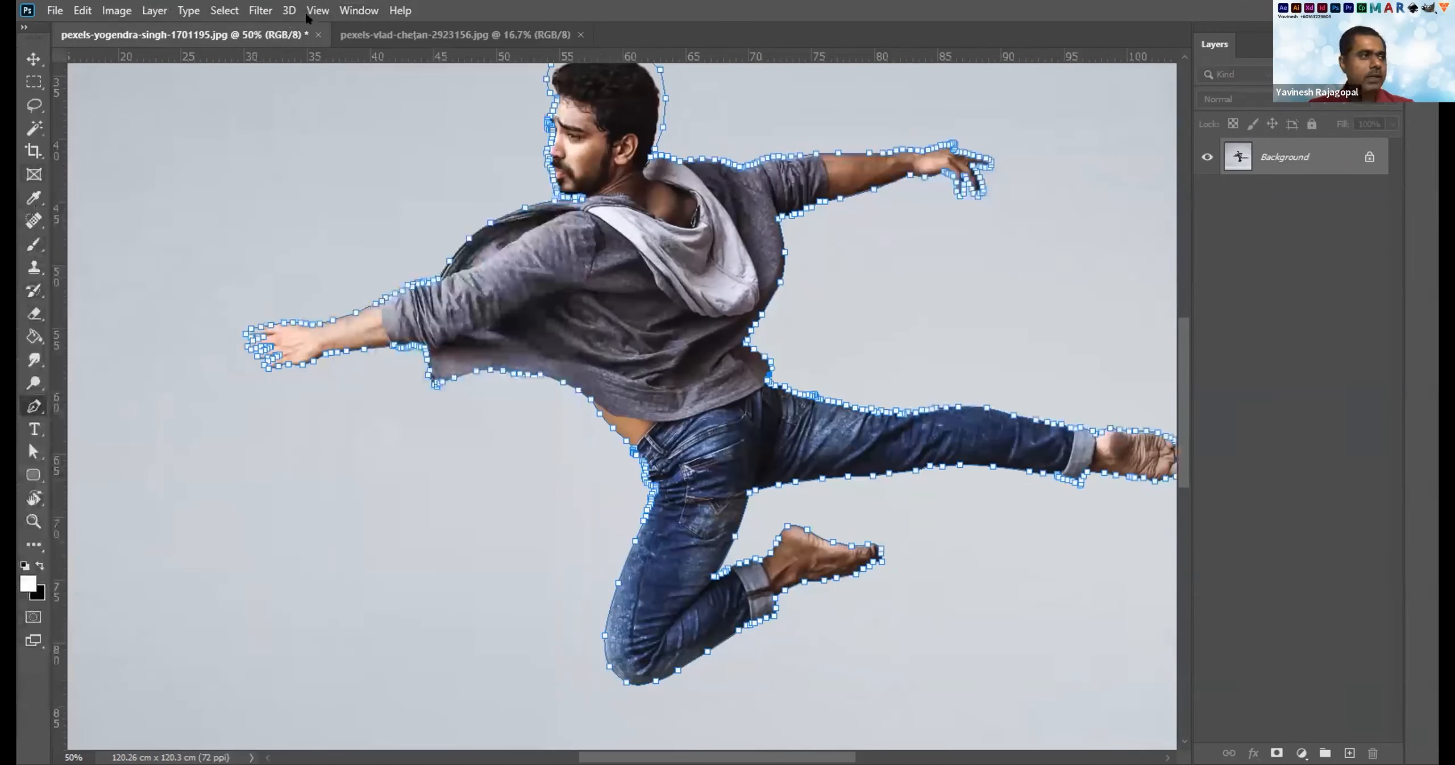
{"action": "left_click", "coordinate": [348, 11]}
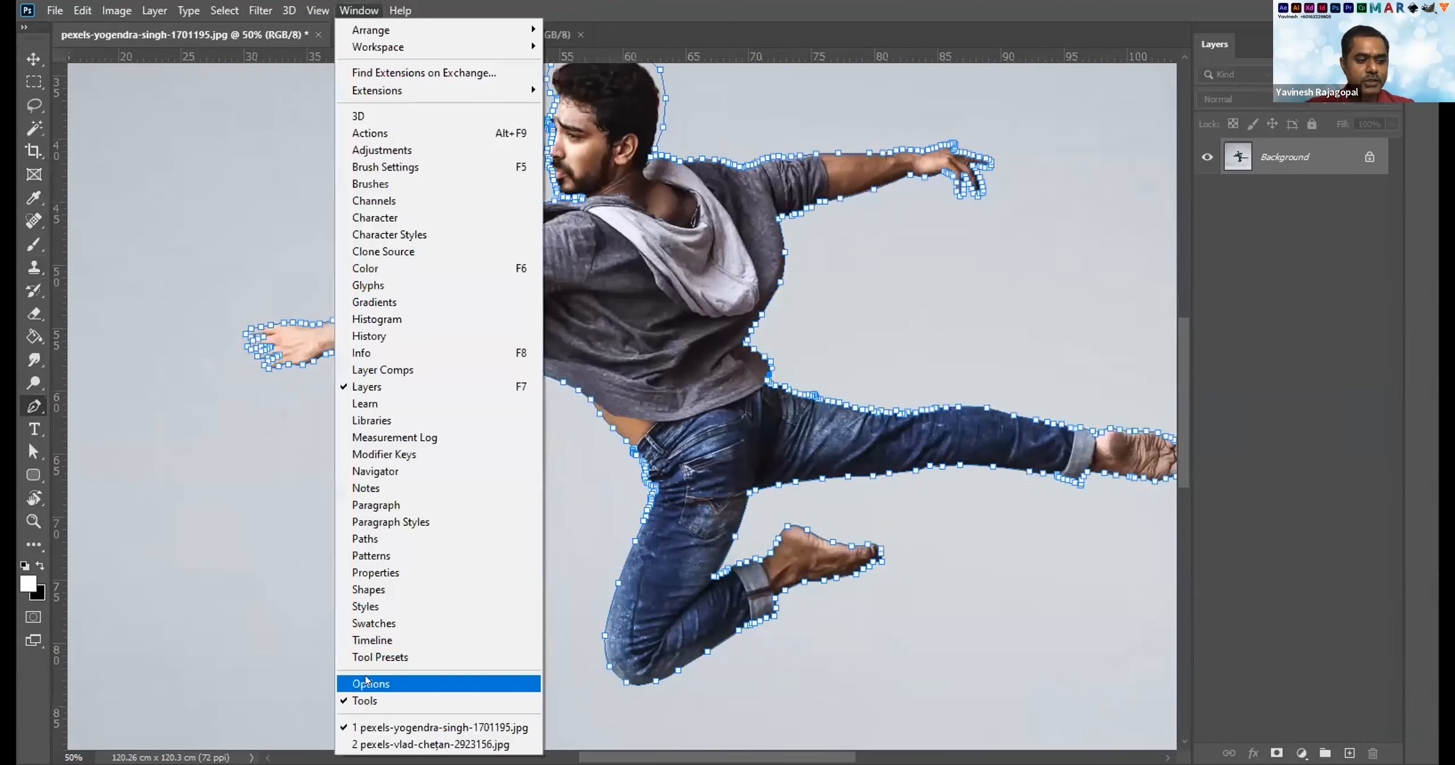
{"action": "left_click", "coordinate": [367, 682]}
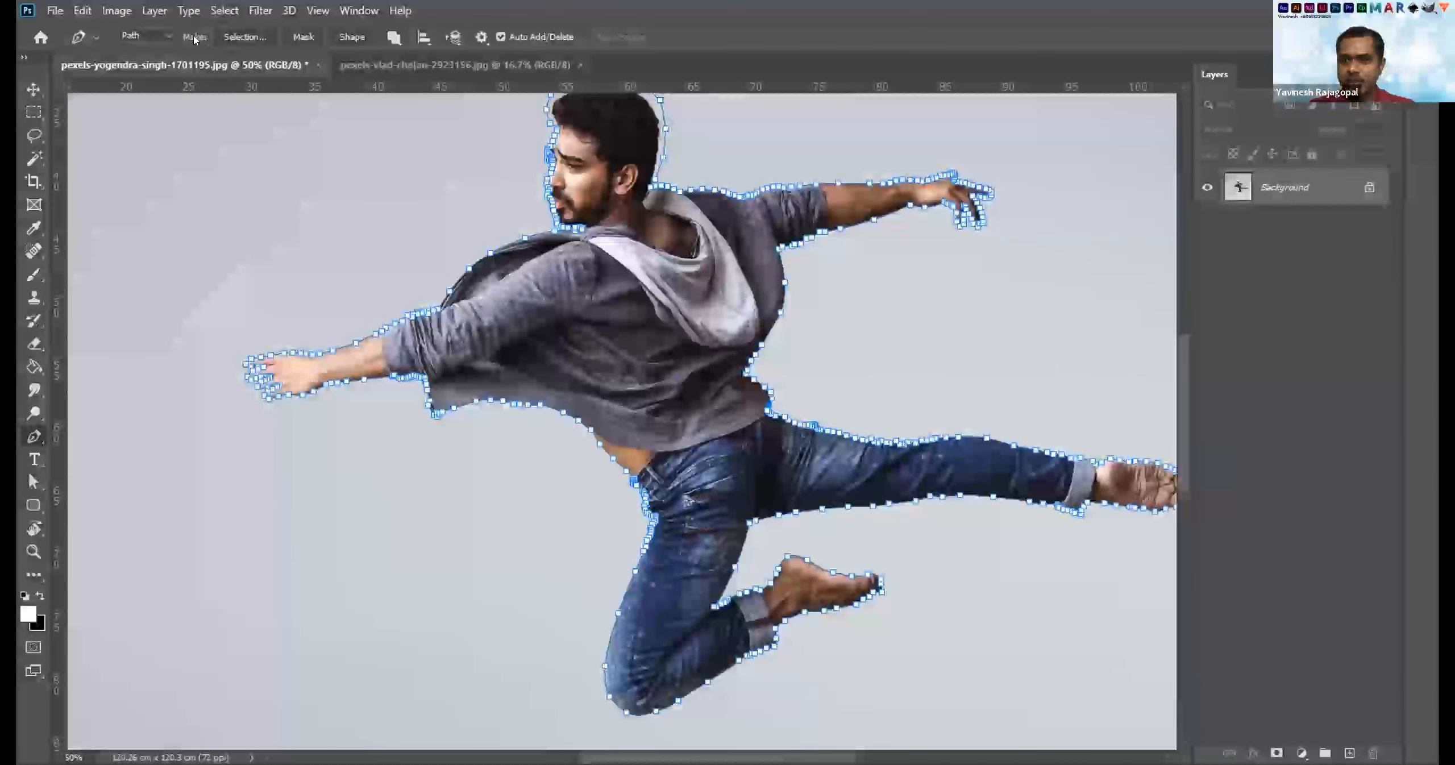
Convert the path around the man into a new anti-aliased selection with a feather radius of 0 pixels.
{"action": "left_click", "coordinate": [31, 436]}
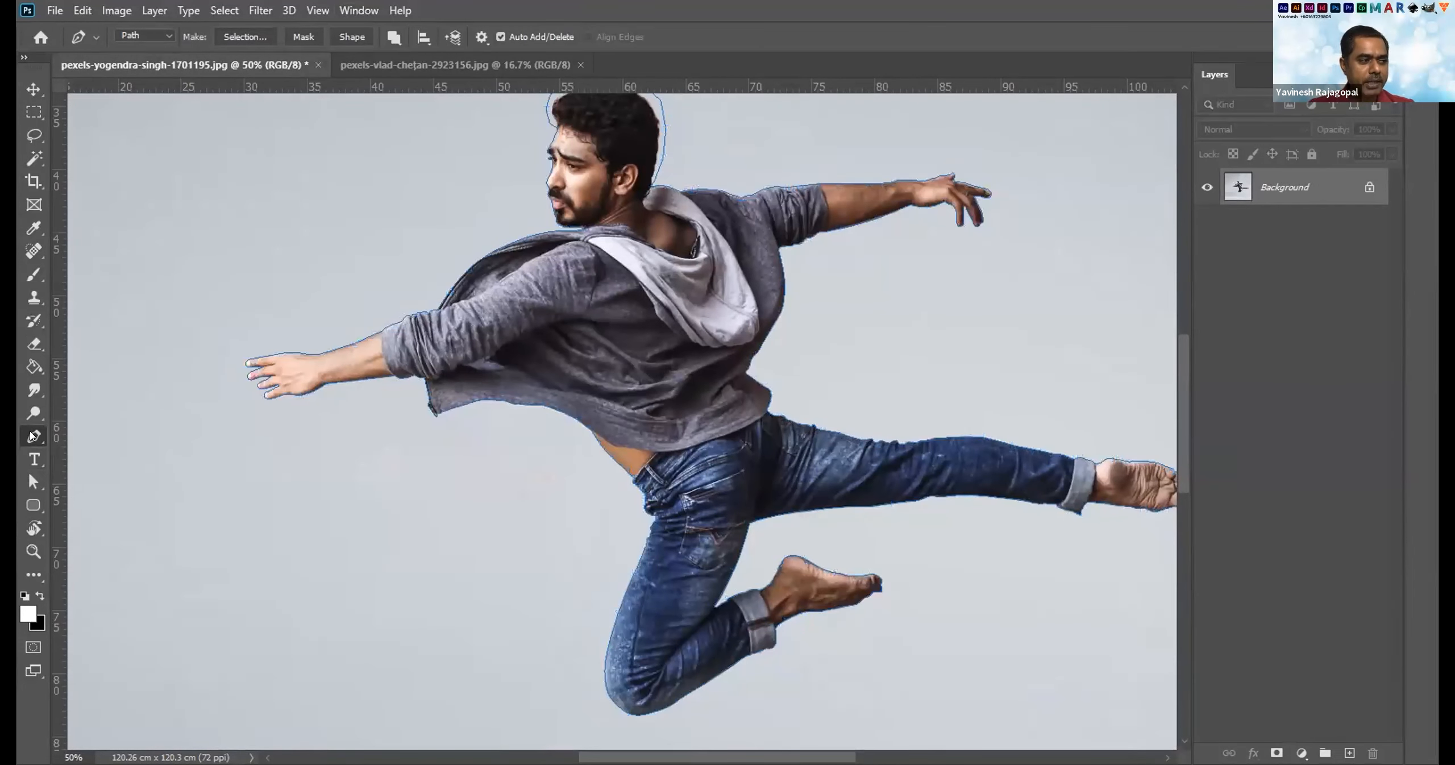
{"action": "left_click", "coordinate": [239, 37]}
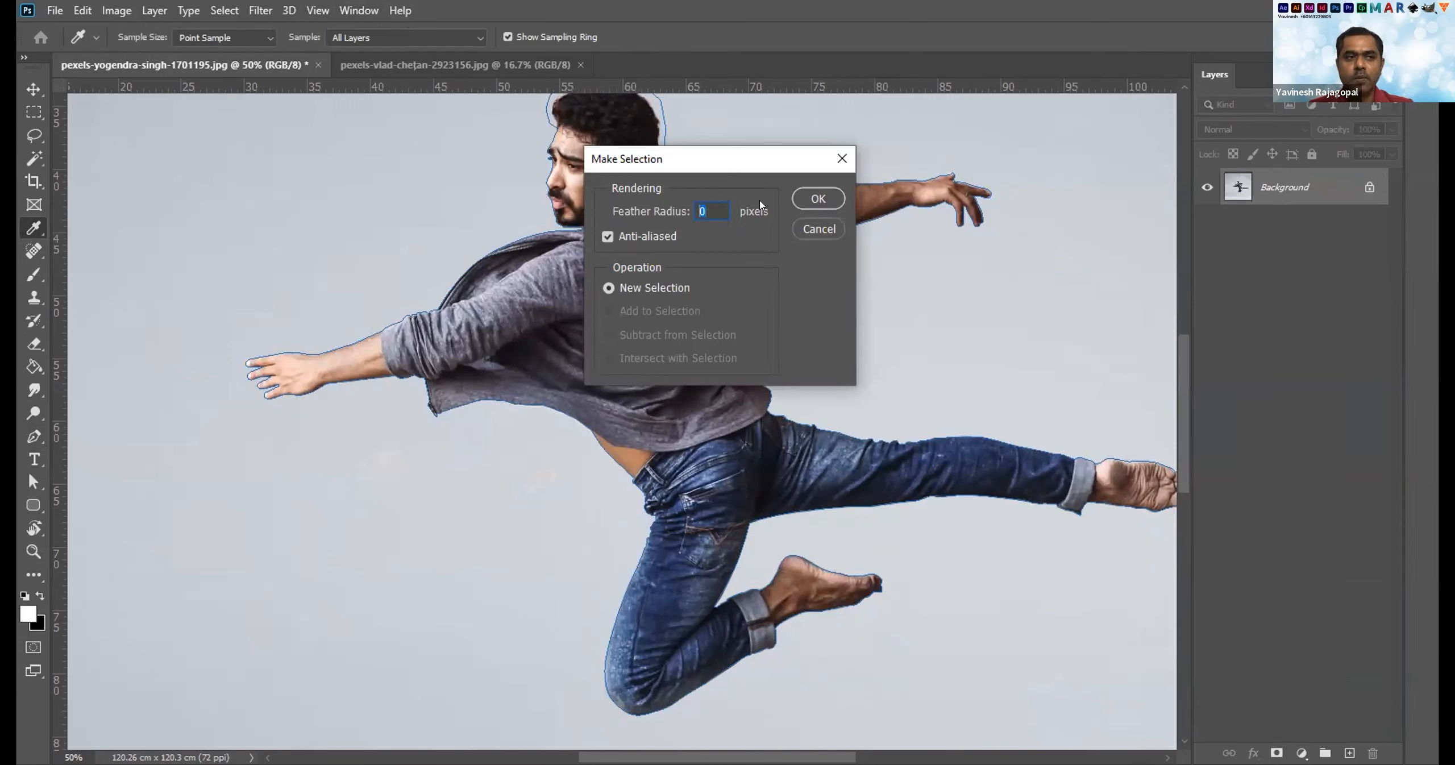
{"action": "left_click", "coordinate": [817, 201]}
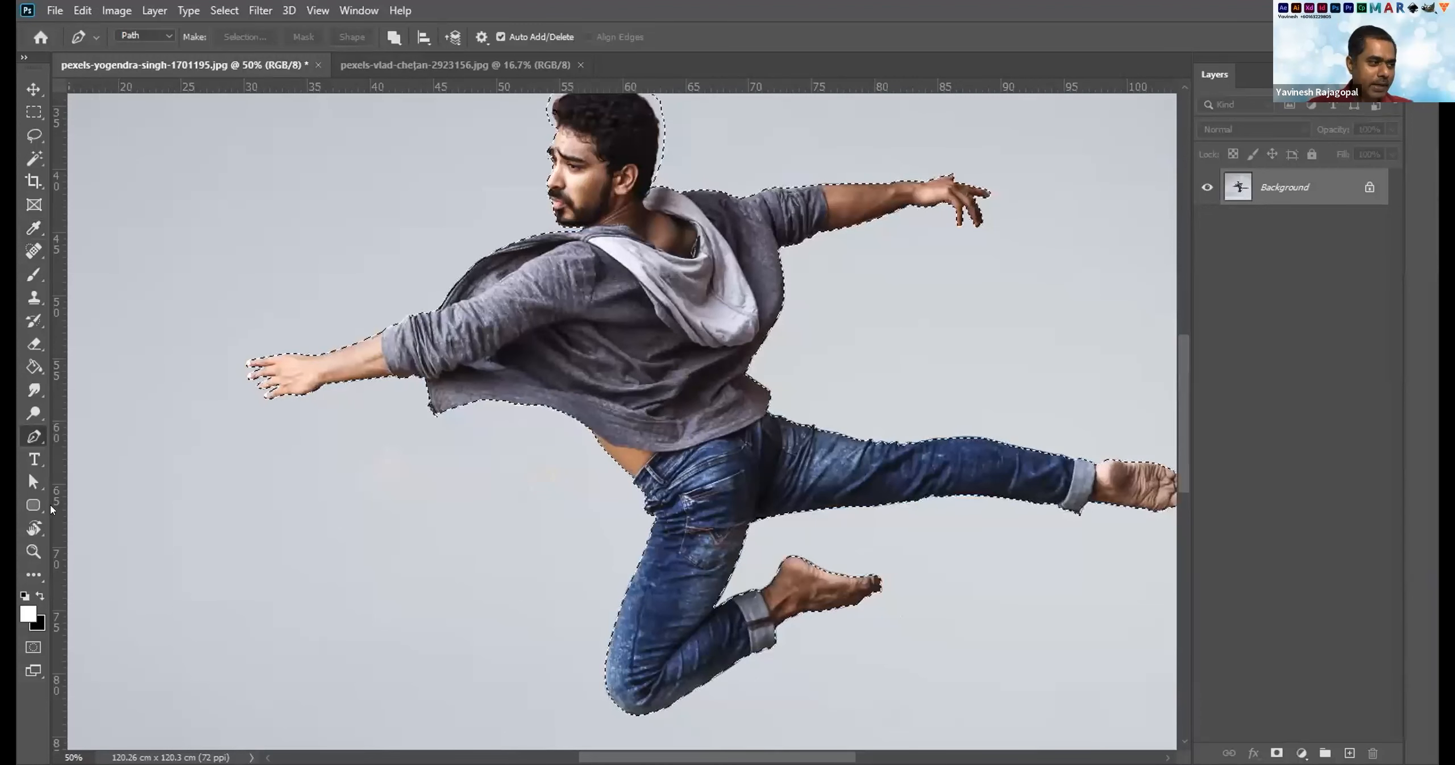
{"action": "left_click", "coordinate": [33, 482]}
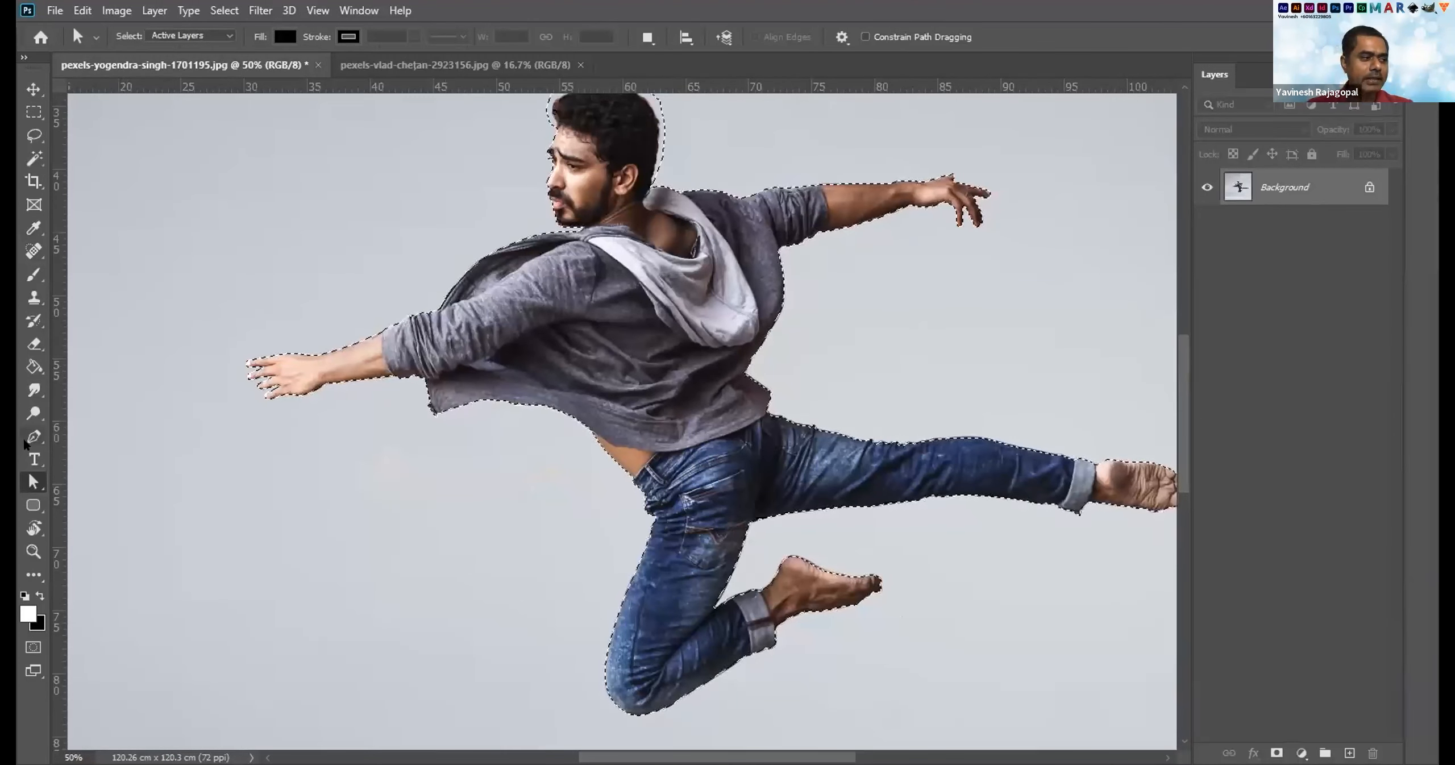
{"action": "left_click", "coordinate": [33, 437]}
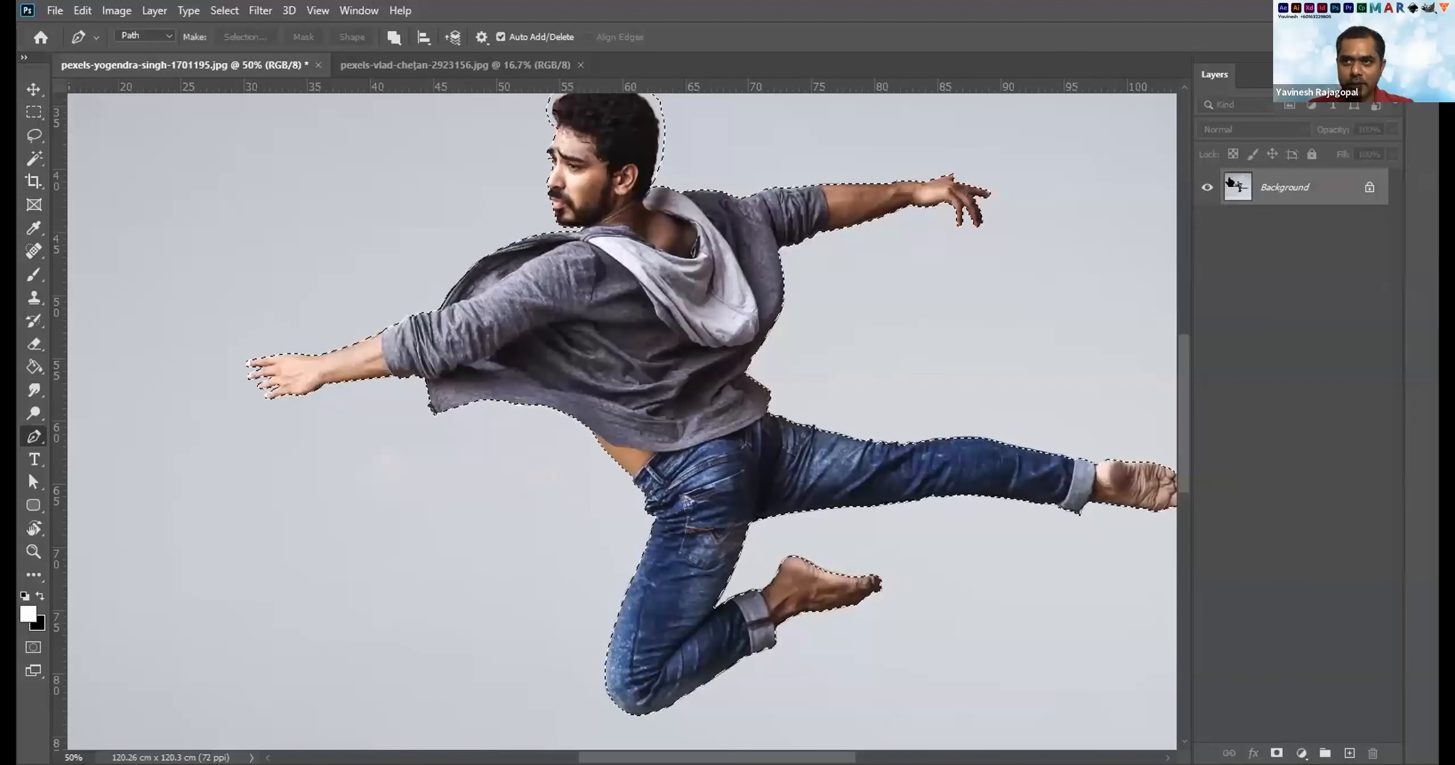
Close the Layers panel group and bring the Layers panel back.
{"action": "right_click", "coordinate": [1238, 75]}
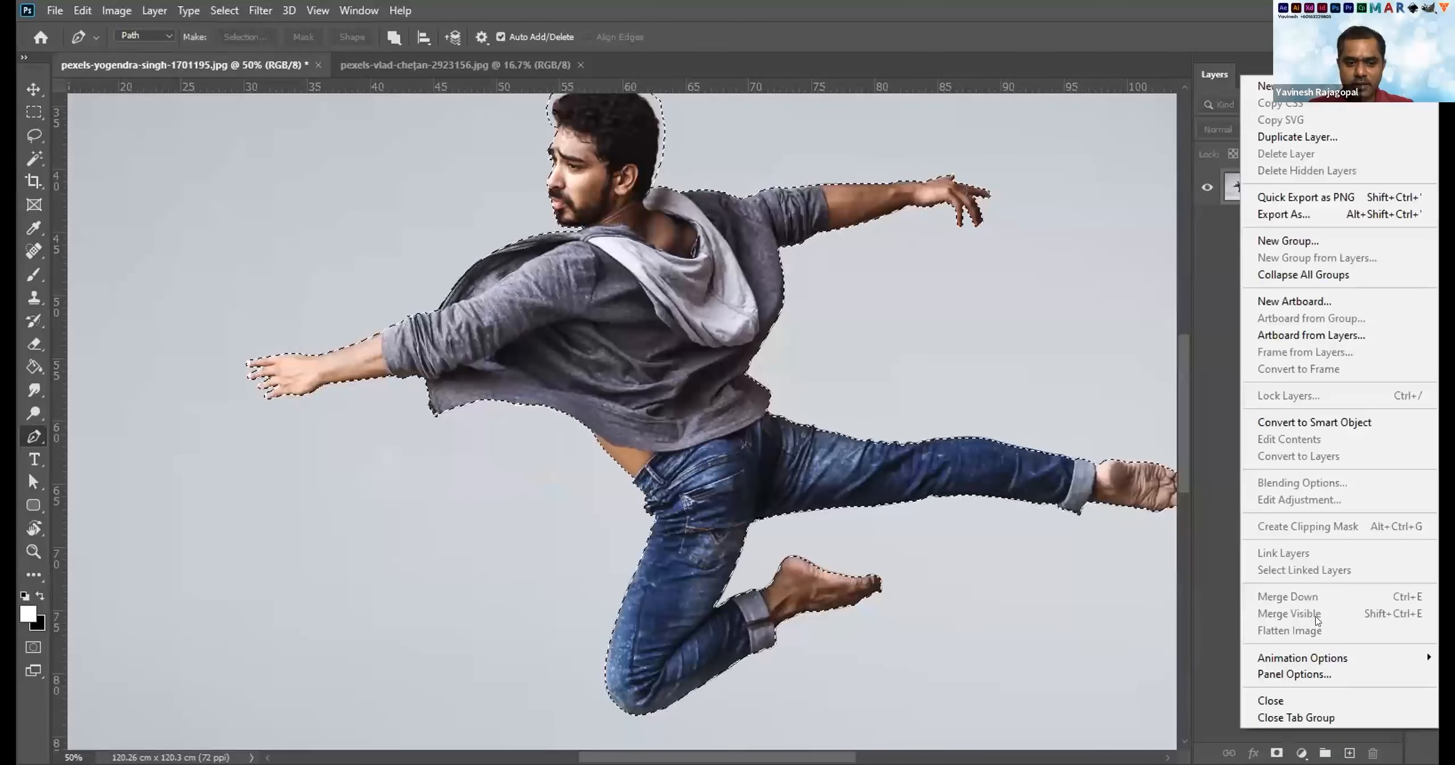
{"action": "left_click", "coordinate": [1296, 717]}
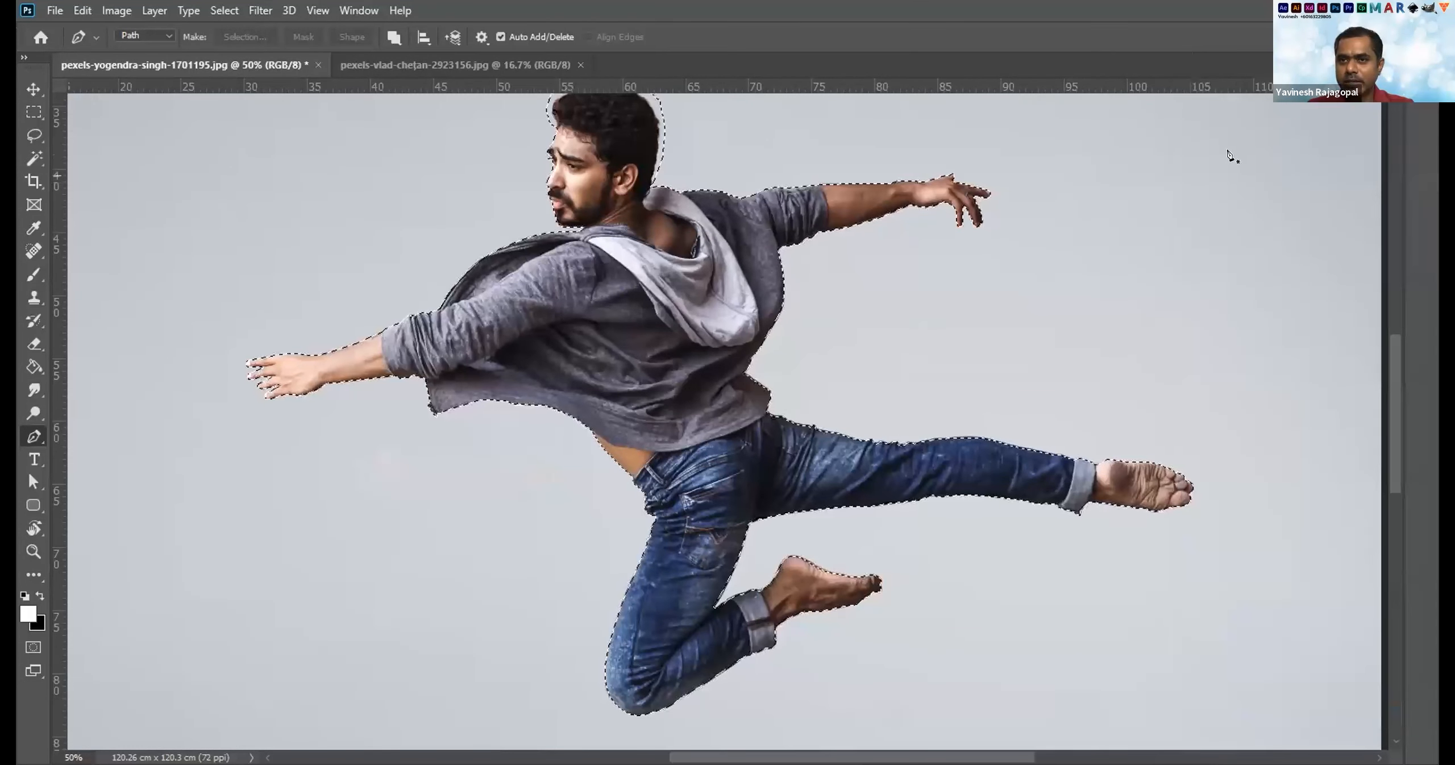
{"action": "left_click", "coordinate": [358, 9]}
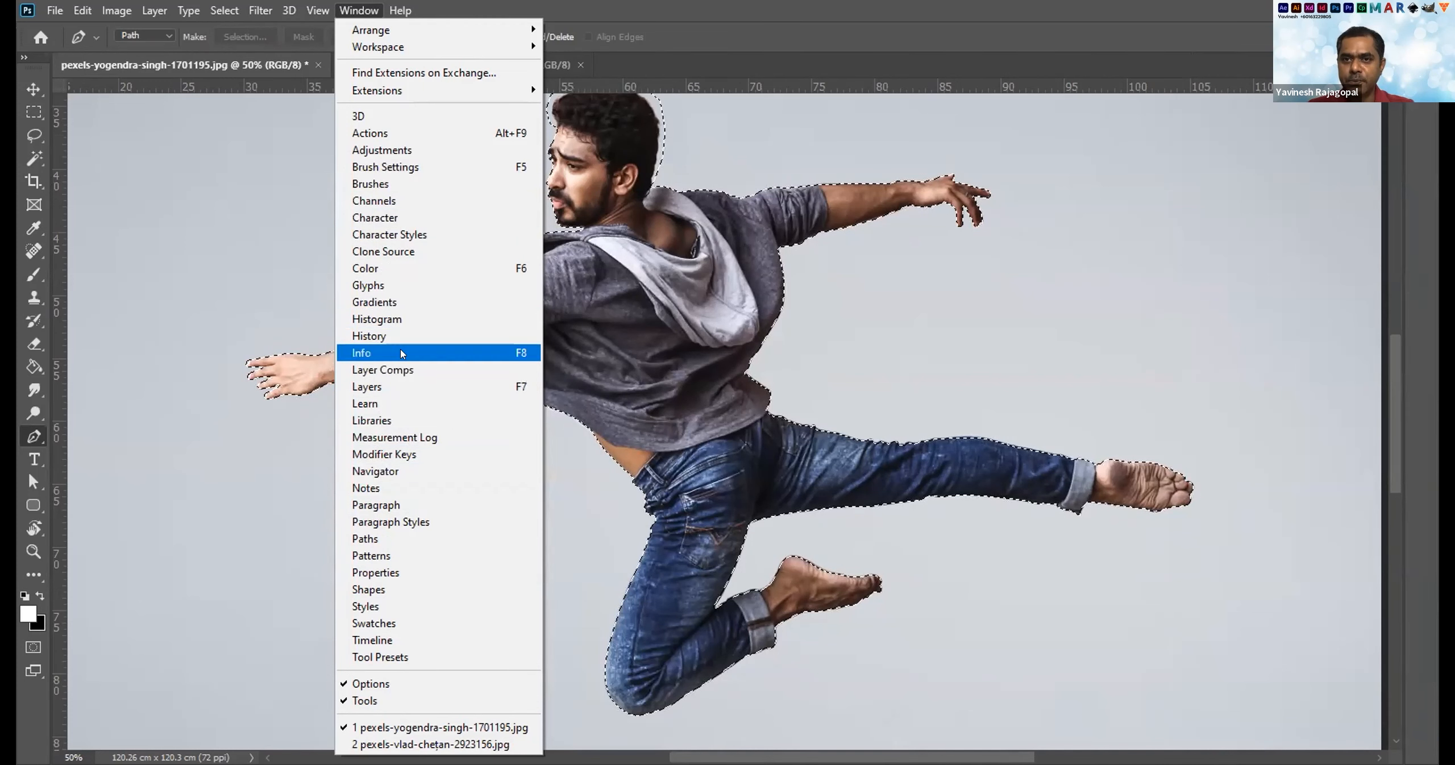
{"action": "left_click", "coordinate": [366, 388]}
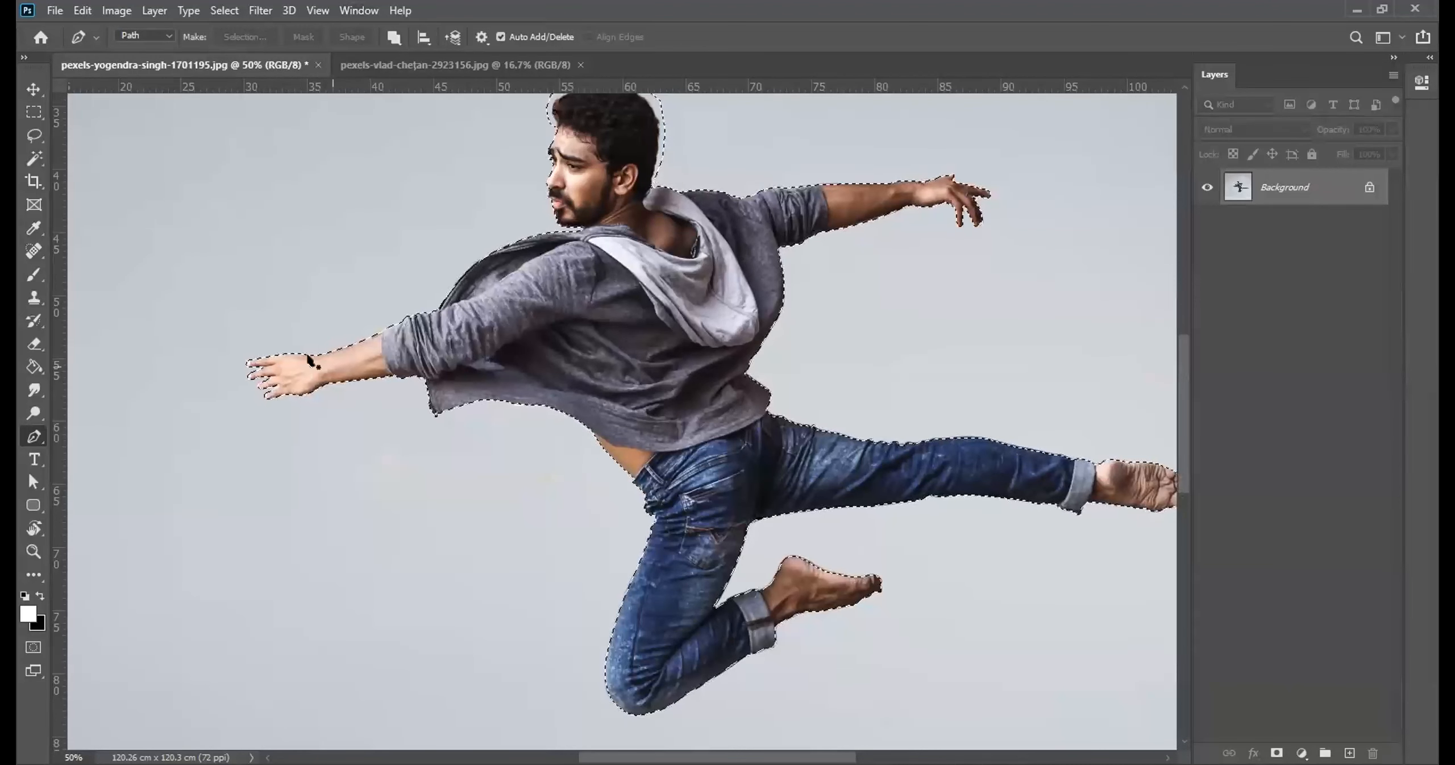
Switch to the Rectangular Marquee tool and mask the Background layer from the figure selection, undoing and reapplying the mask once.
{"action": "left_click", "coordinate": [33, 112]}
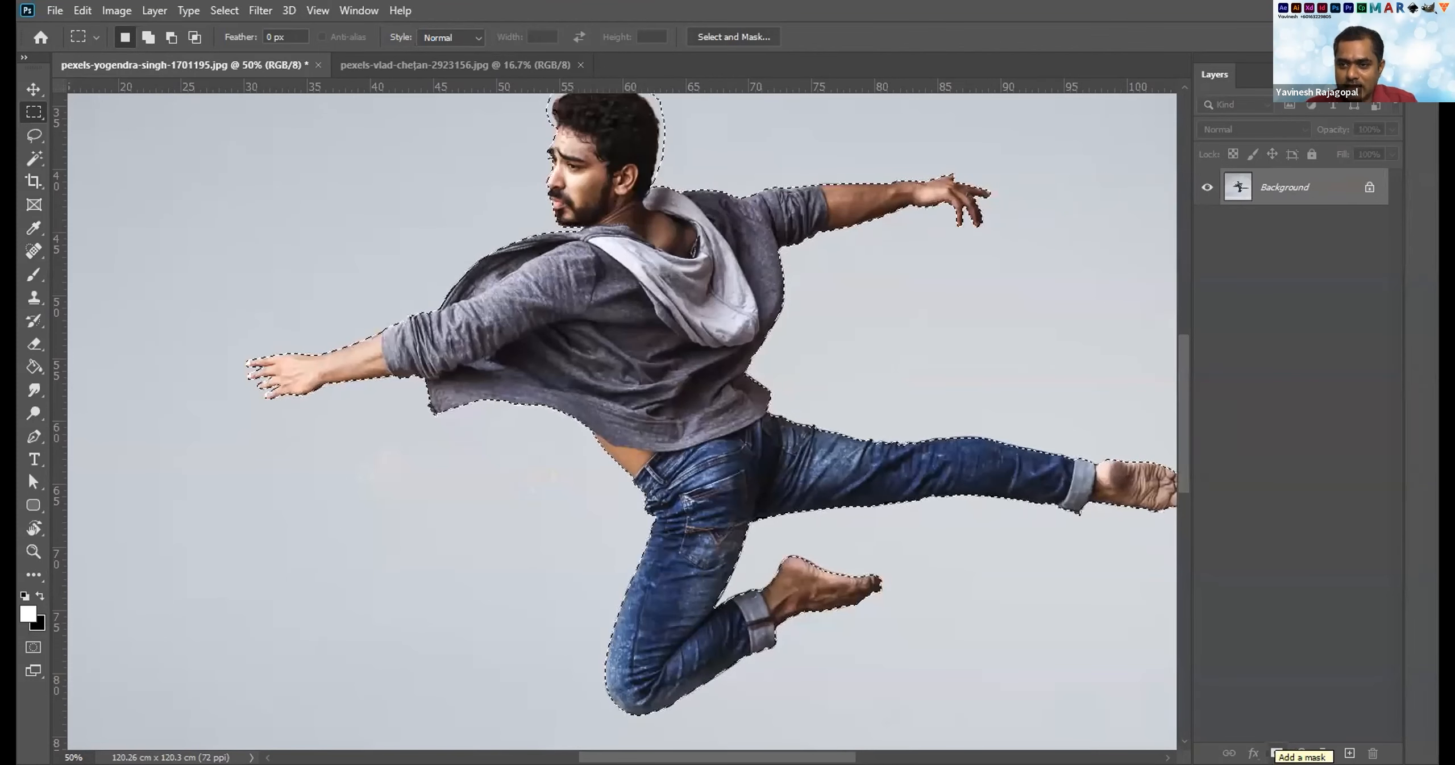
{"action": "left_click", "coordinate": [1277, 753]}
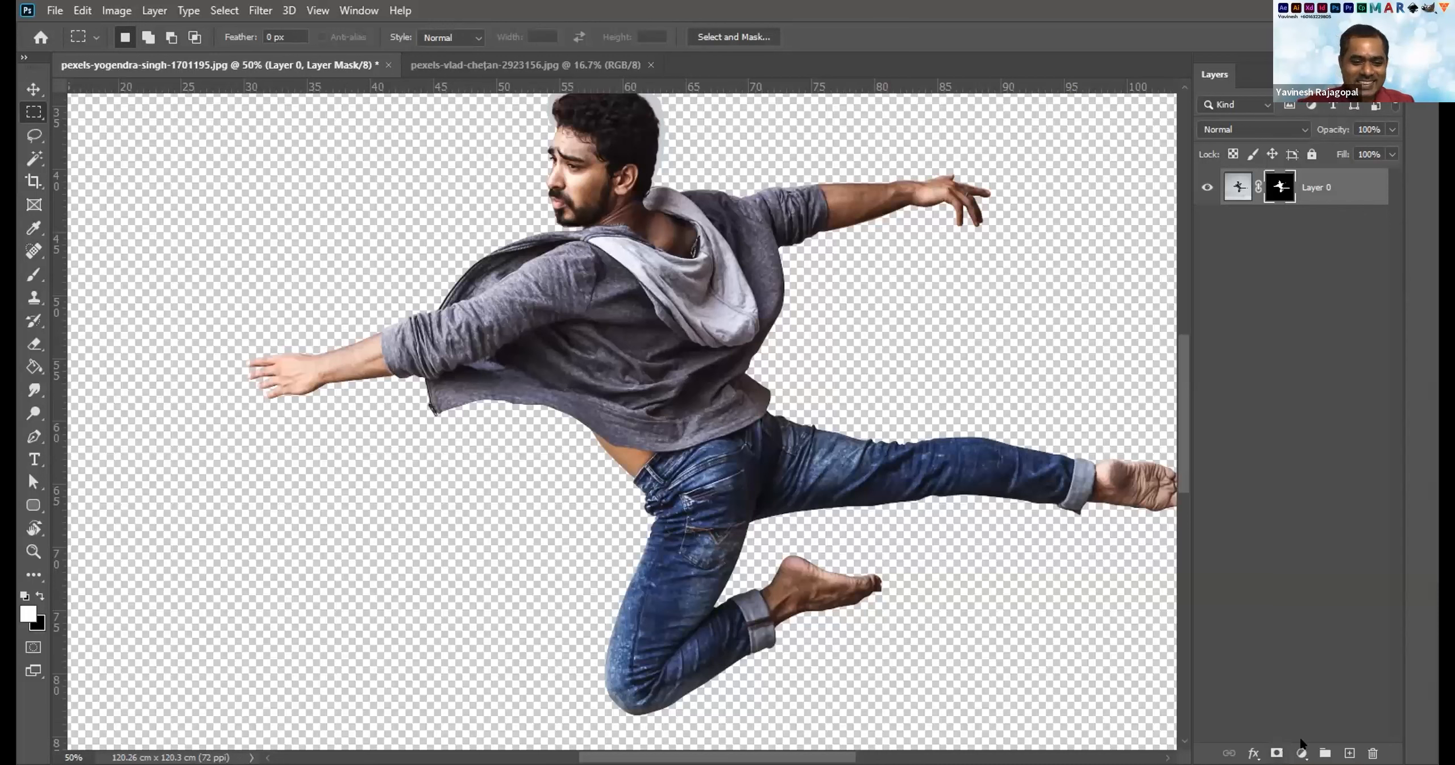
{"action": "key", "text": "ctrl+z"}
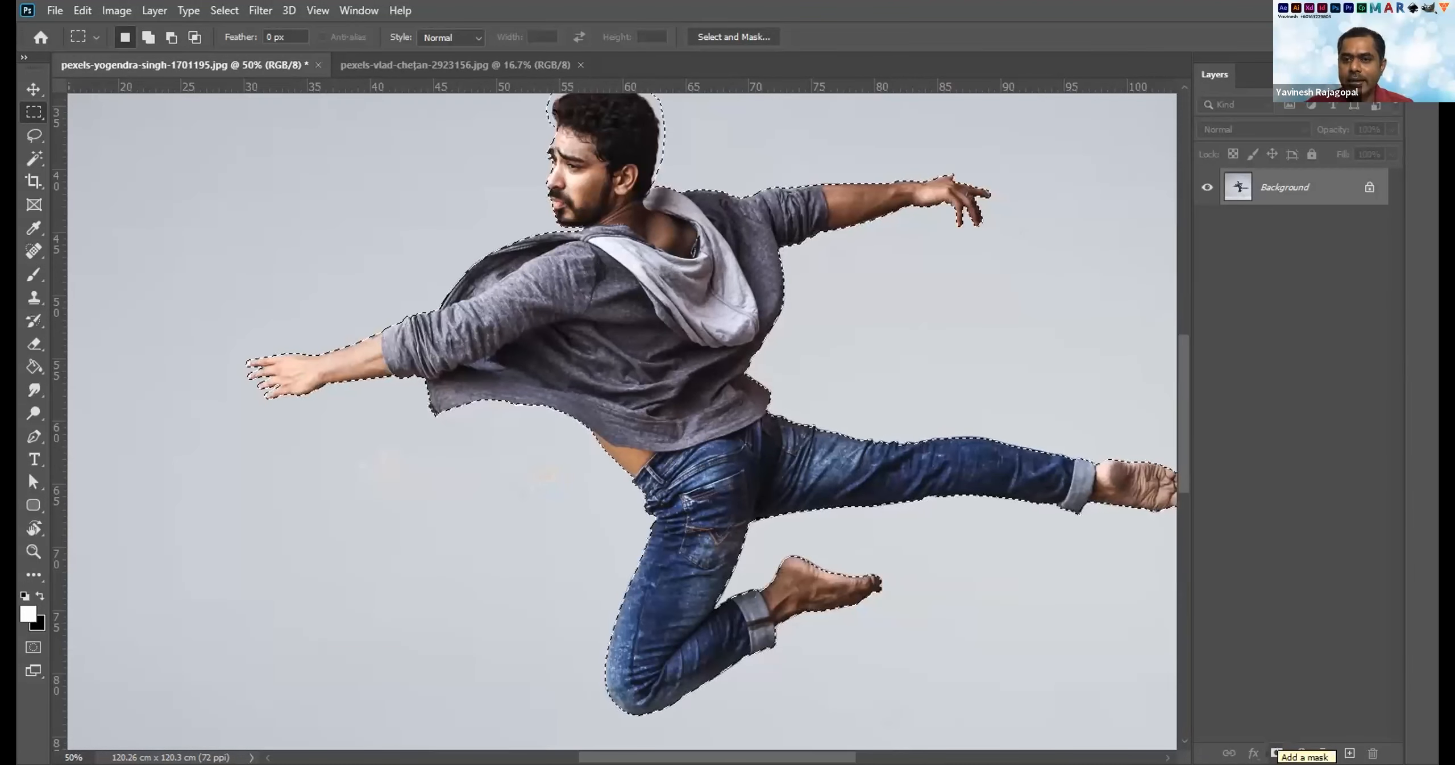
{"action": "left_click", "coordinate": [1276, 752]}
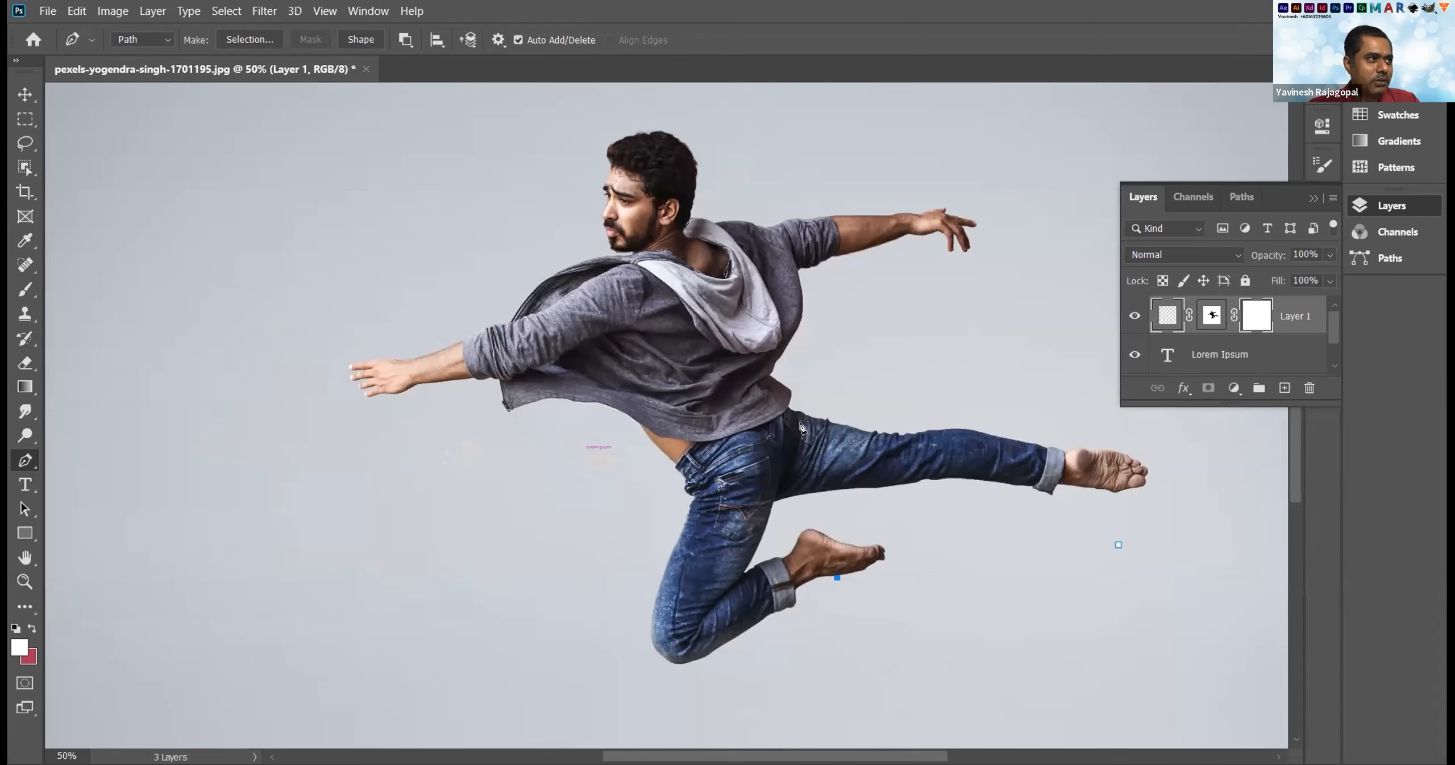
Undo the two stray path points drawn near the lower foot on Layer 1's vector mask.
{"action": "left_click", "coordinate": [76, 11]}
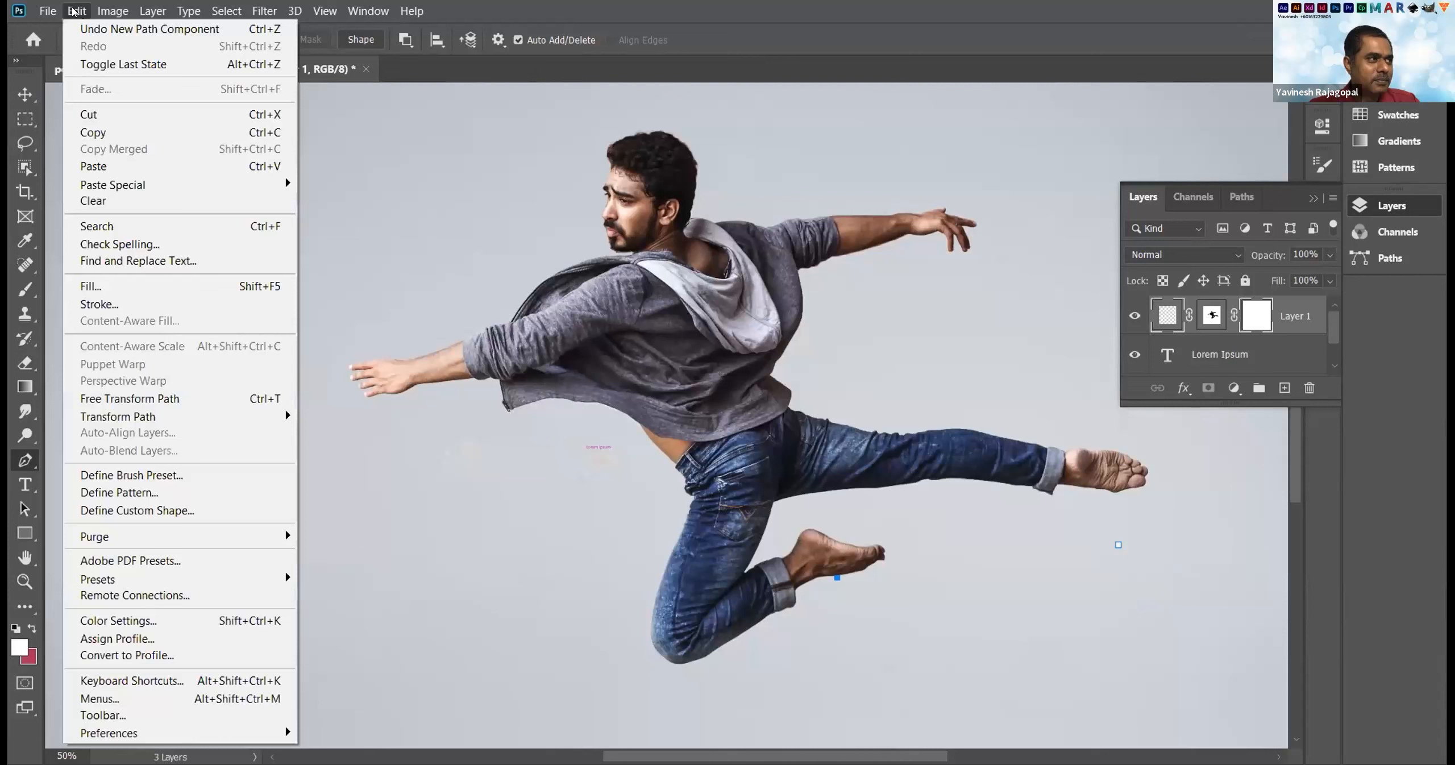
{"action": "left_click", "coordinate": [77, 12]}
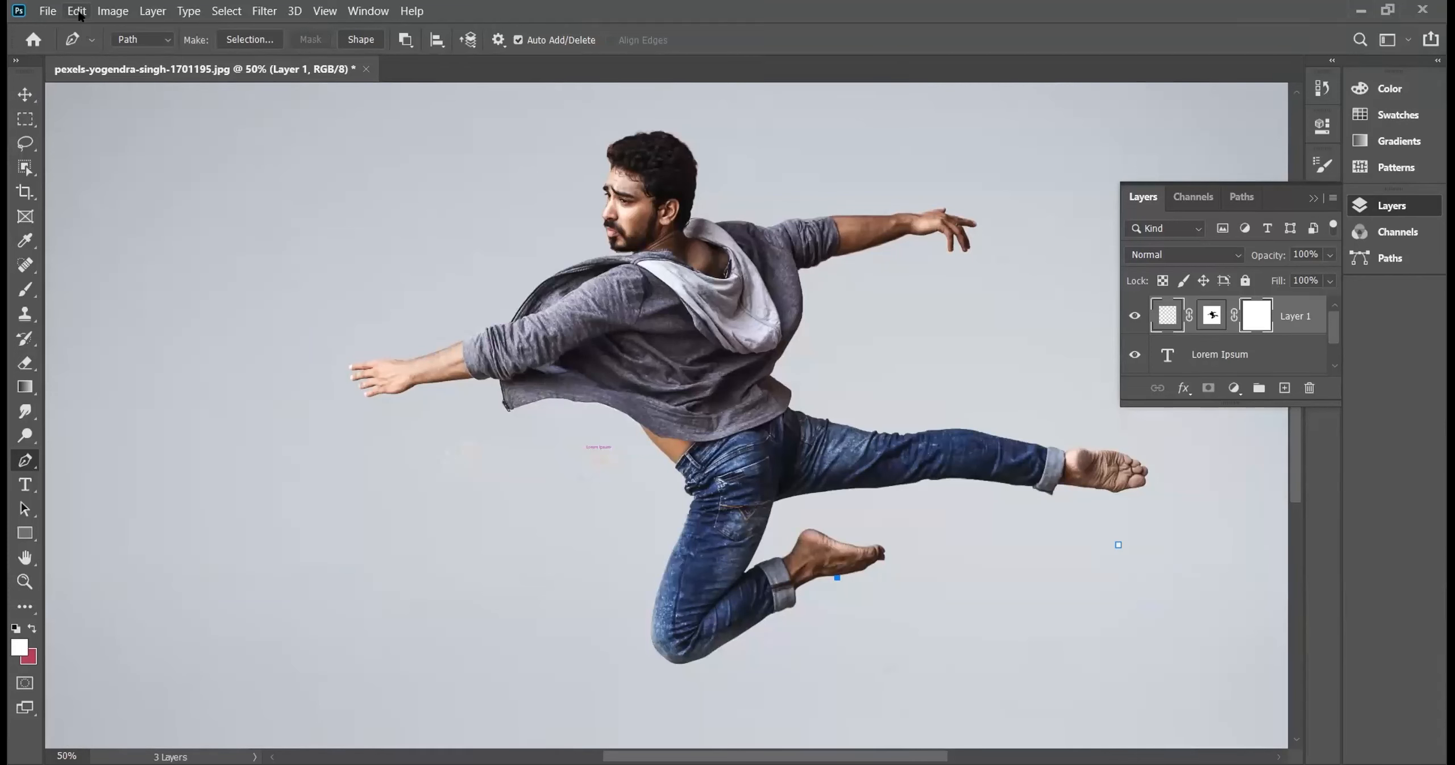
{"action": "left_click", "coordinate": [79, 12]}
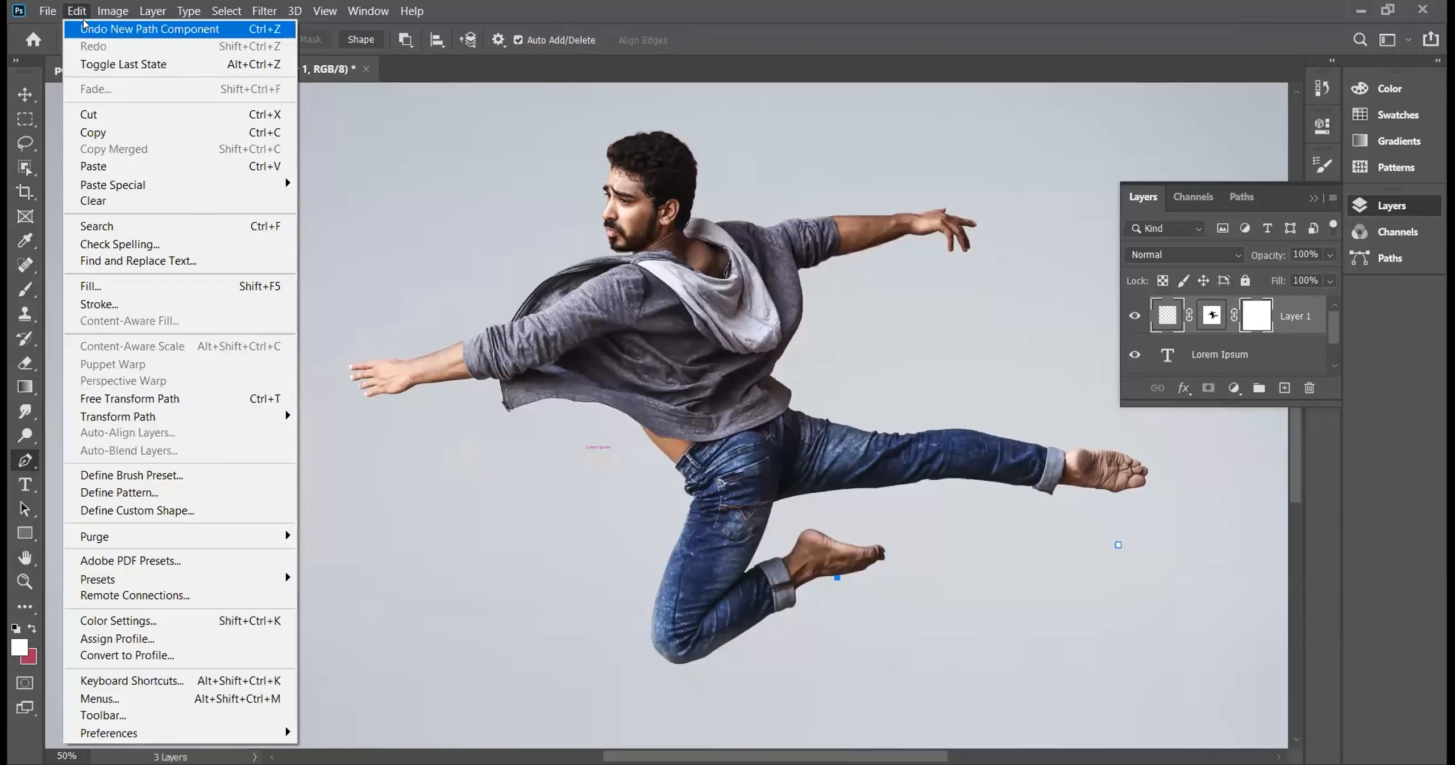
{"action": "left_click", "coordinate": [83, 25]}
{"action": "left_click", "coordinate": [79, 13]}
{"action": "left_click", "coordinate": [80, 12]}
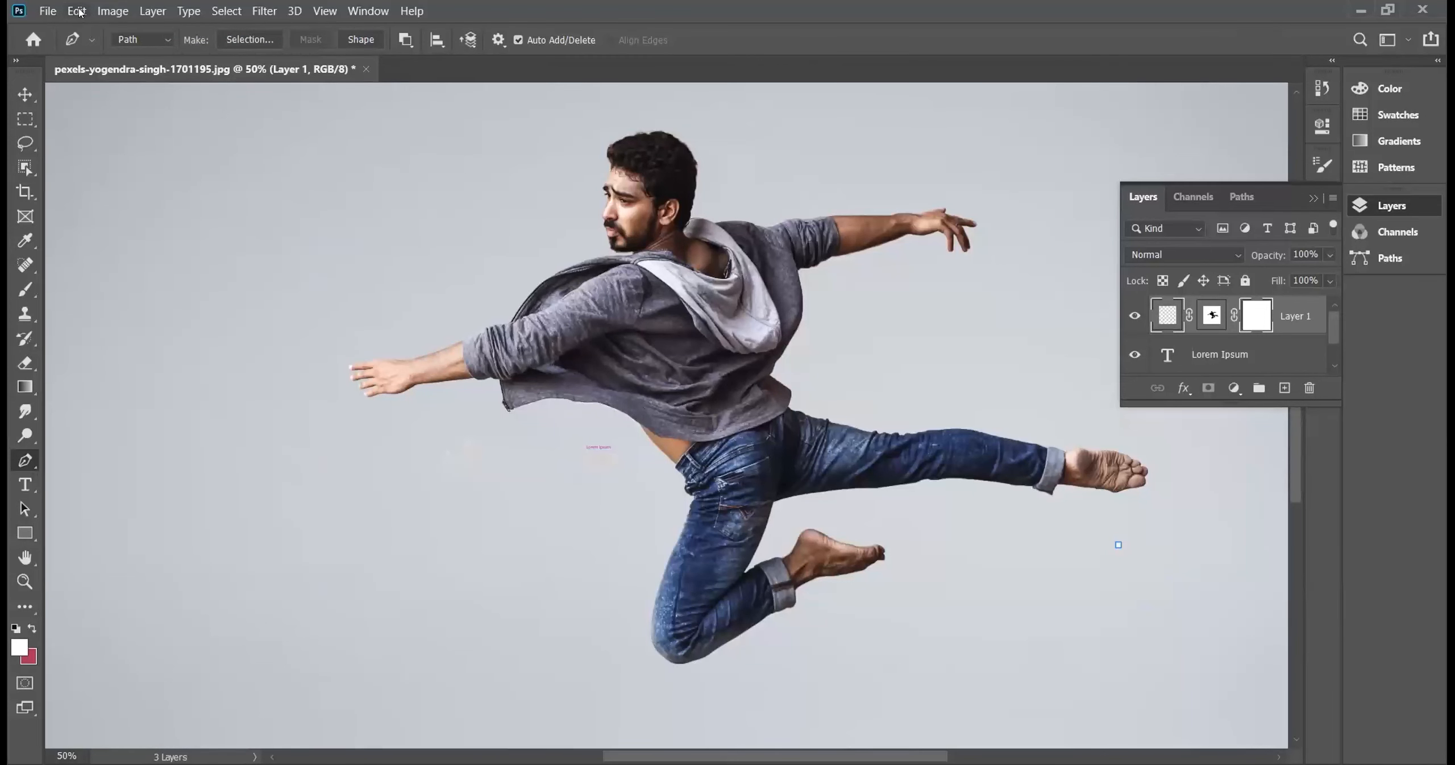
{"action": "left_click", "coordinate": [81, 12]}
{"action": "left_click", "coordinate": [84, 26]}
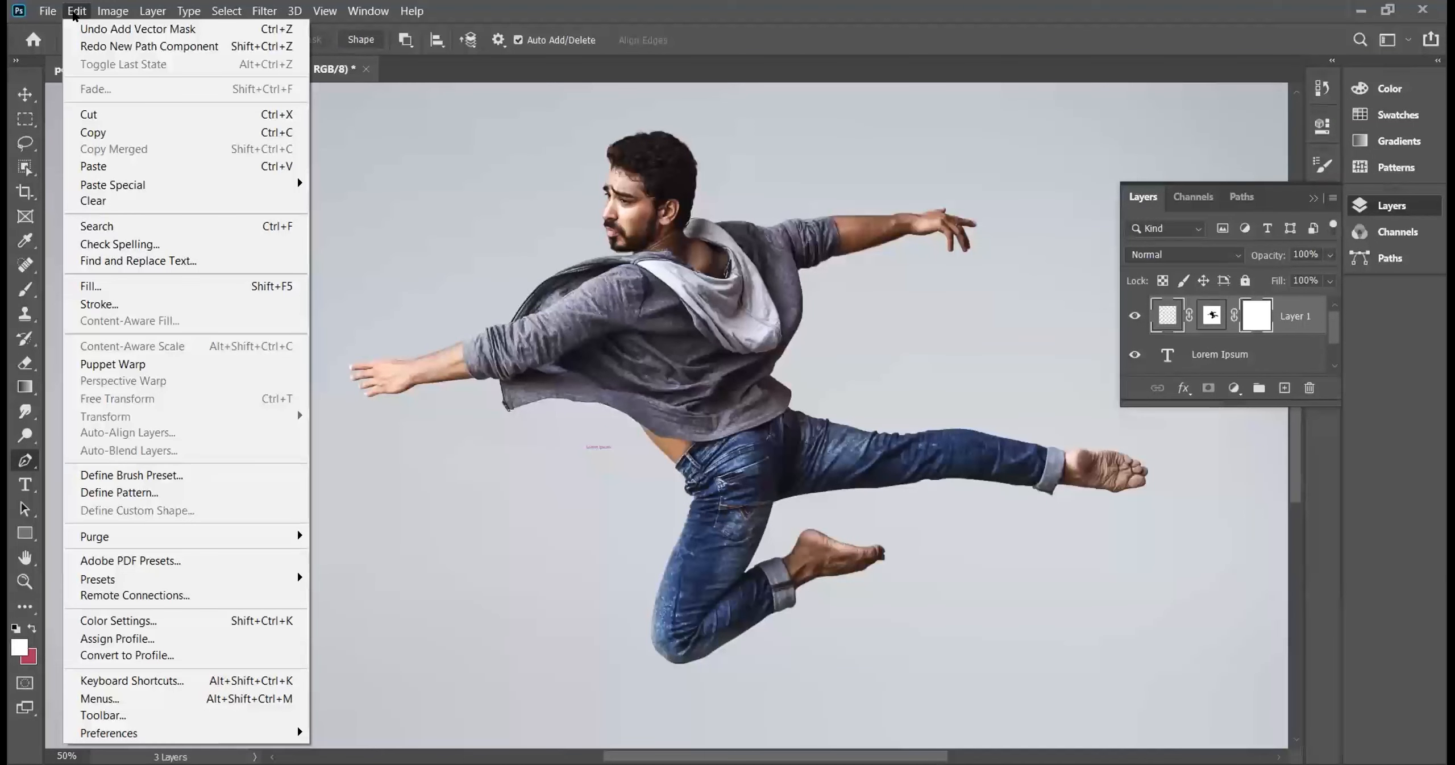
Undo the addition of the vector mask and the layer mask on Layer 1 to restore the figure selection.
{"action": "left_click", "coordinate": [91, 30]}
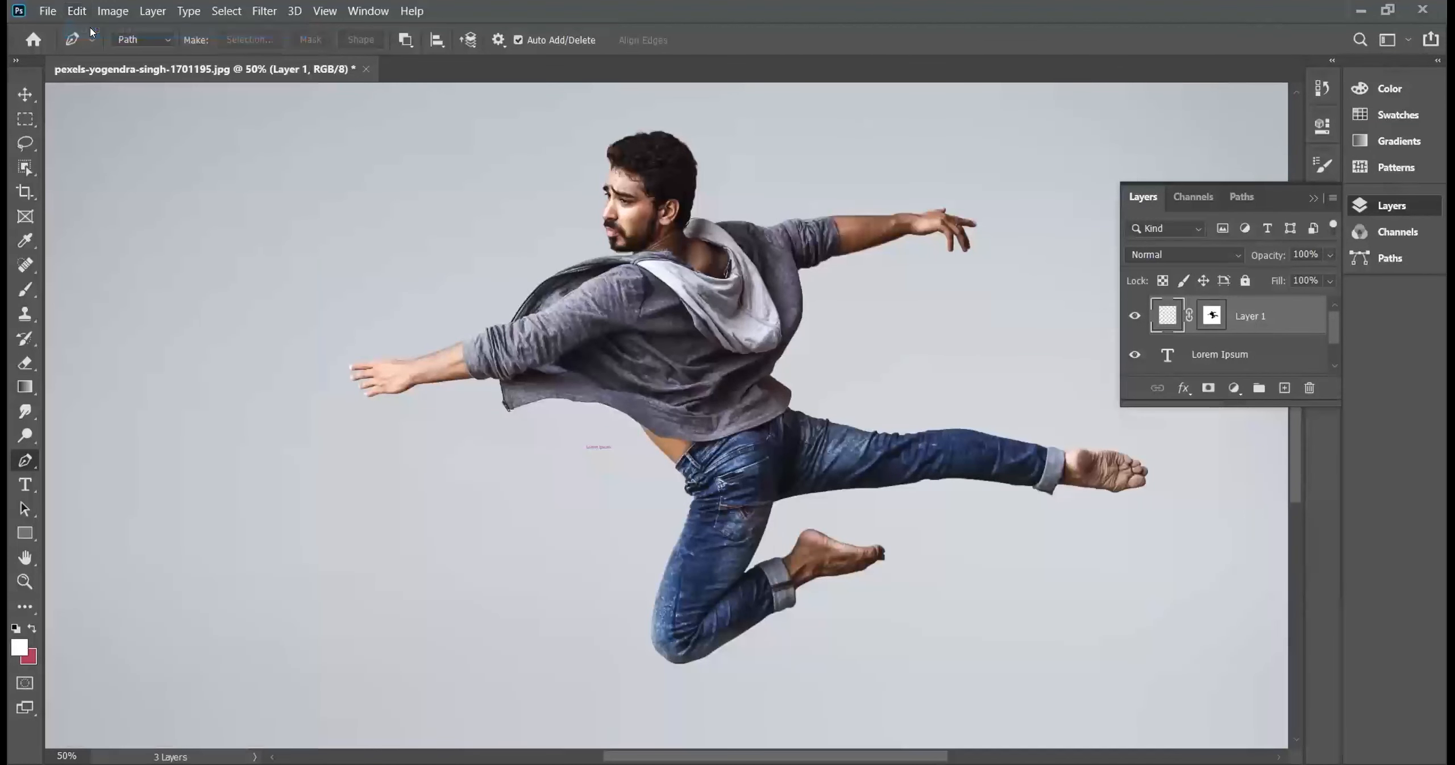
{"action": "left_click", "coordinate": [79, 12]}
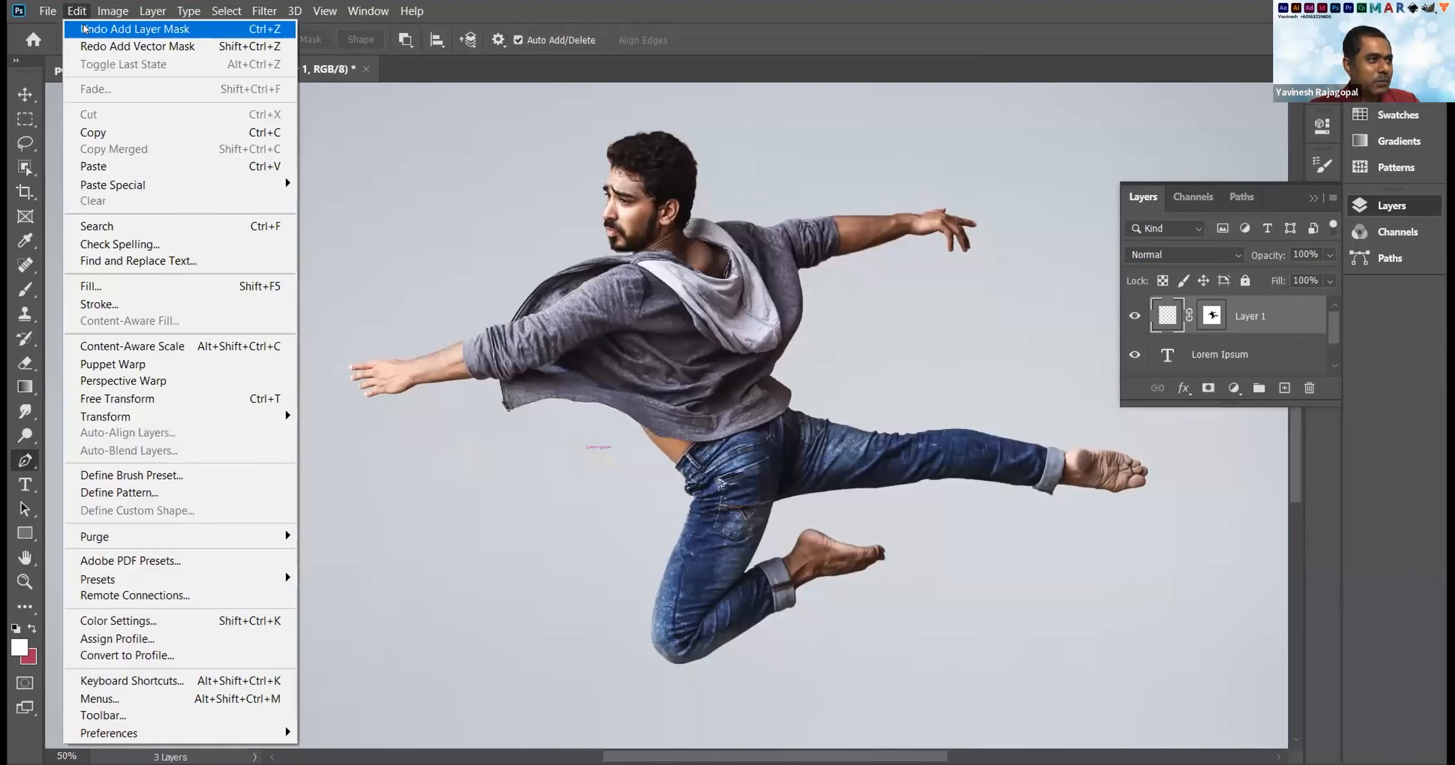
{"action": "left_click", "coordinate": [84, 29]}
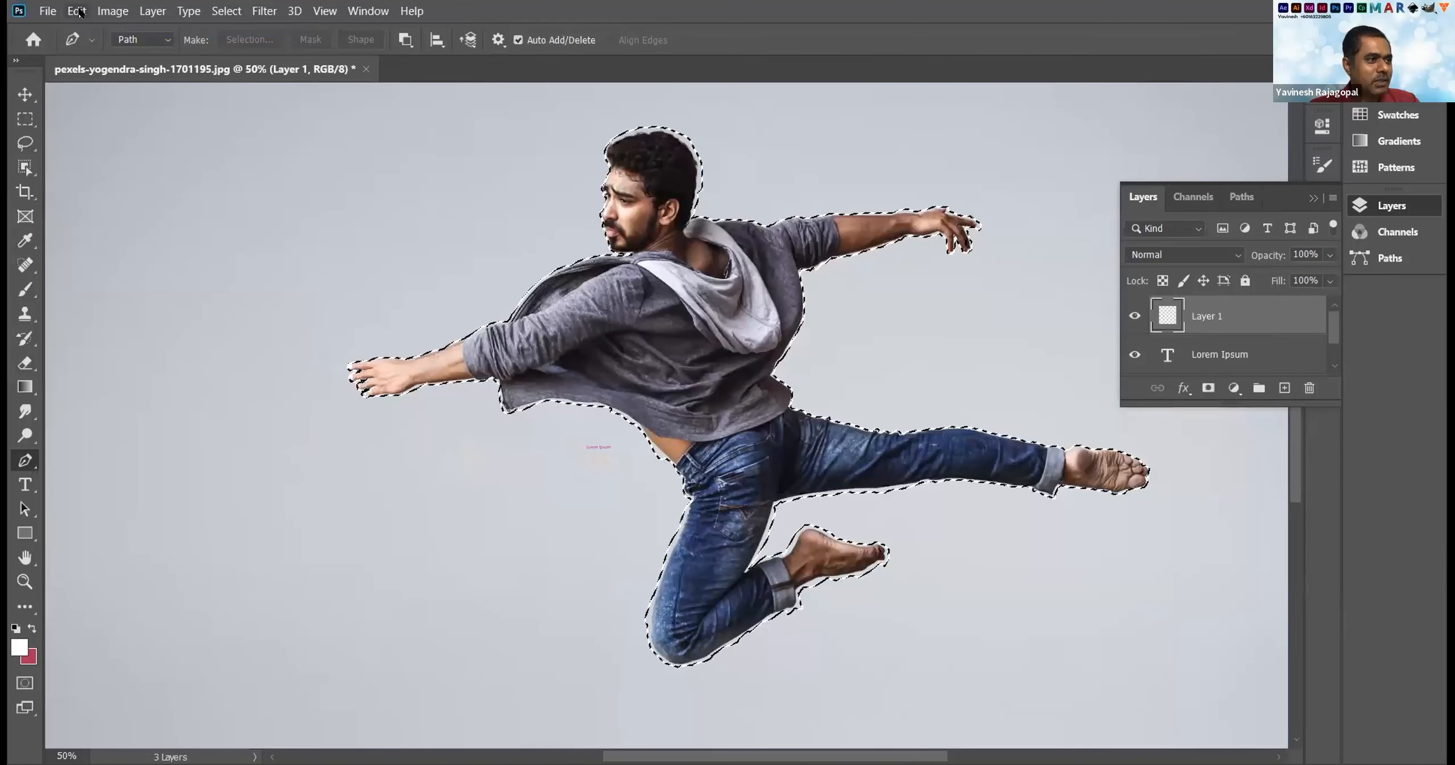
Enlarge the layer list and delete the Lorem Ipsum text layer.
{"action": "left_click", "coordinate": [78, 12]}
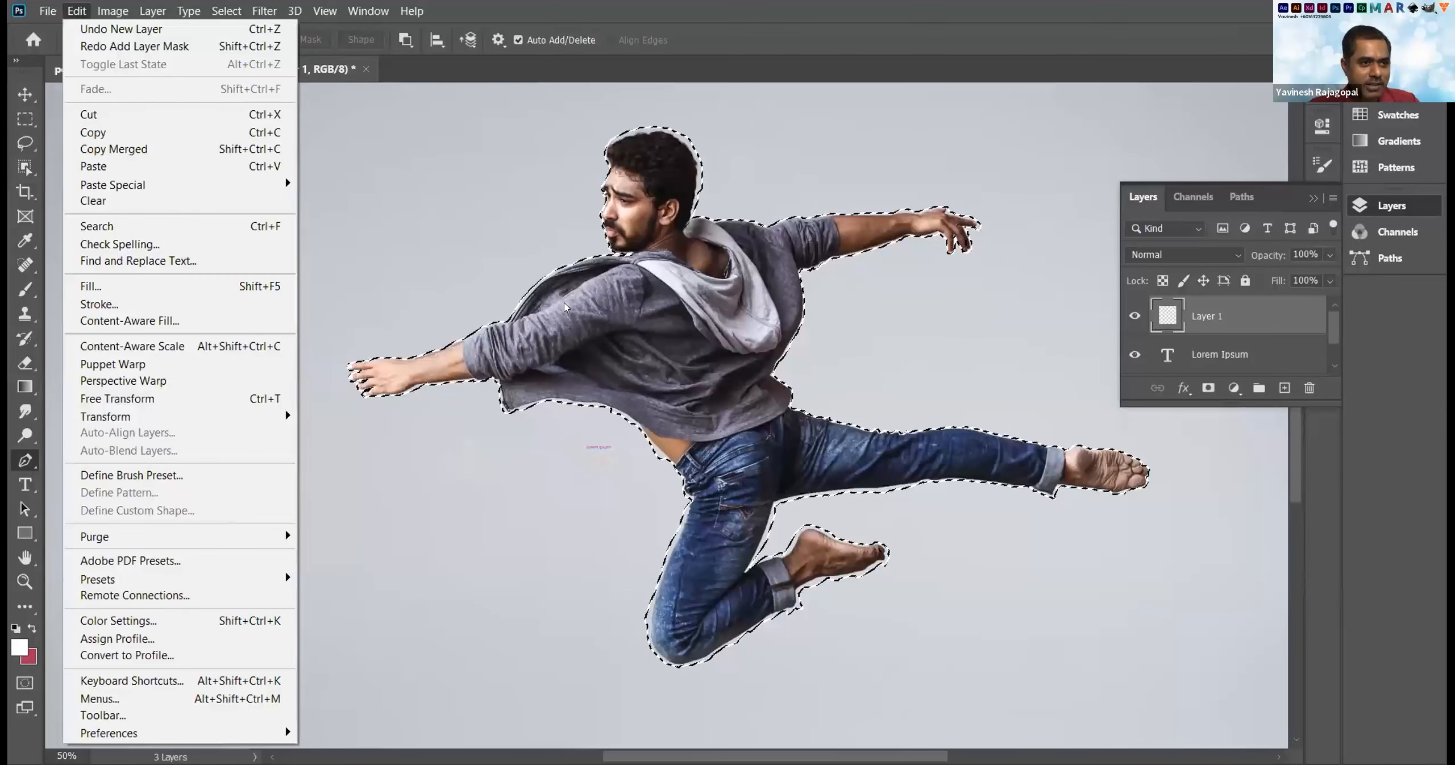
{"action": "left_click", "coordinate": [949, 15]}
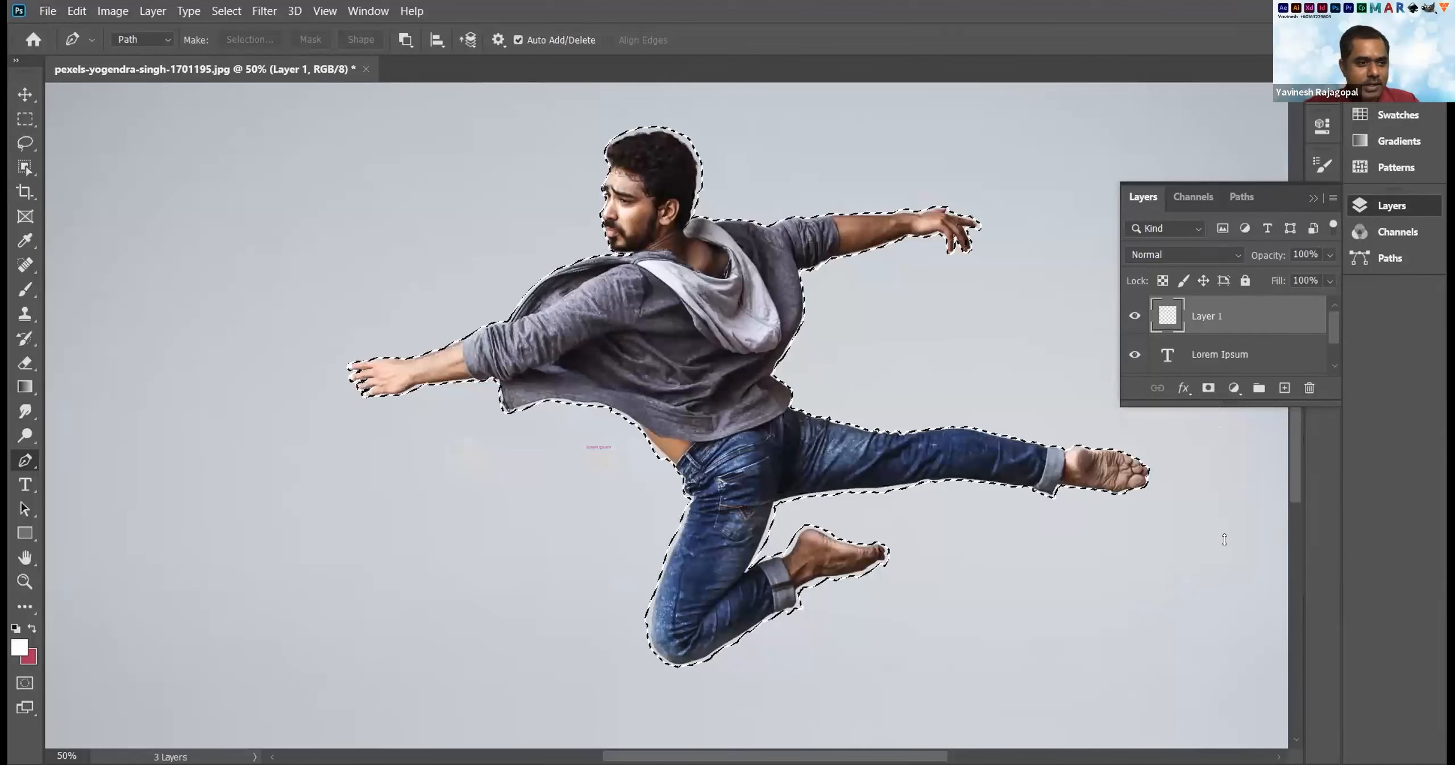
{"action": "left_click_drag", "start_coordinate": [1225, 540], "coordinate": [1225, 542]}
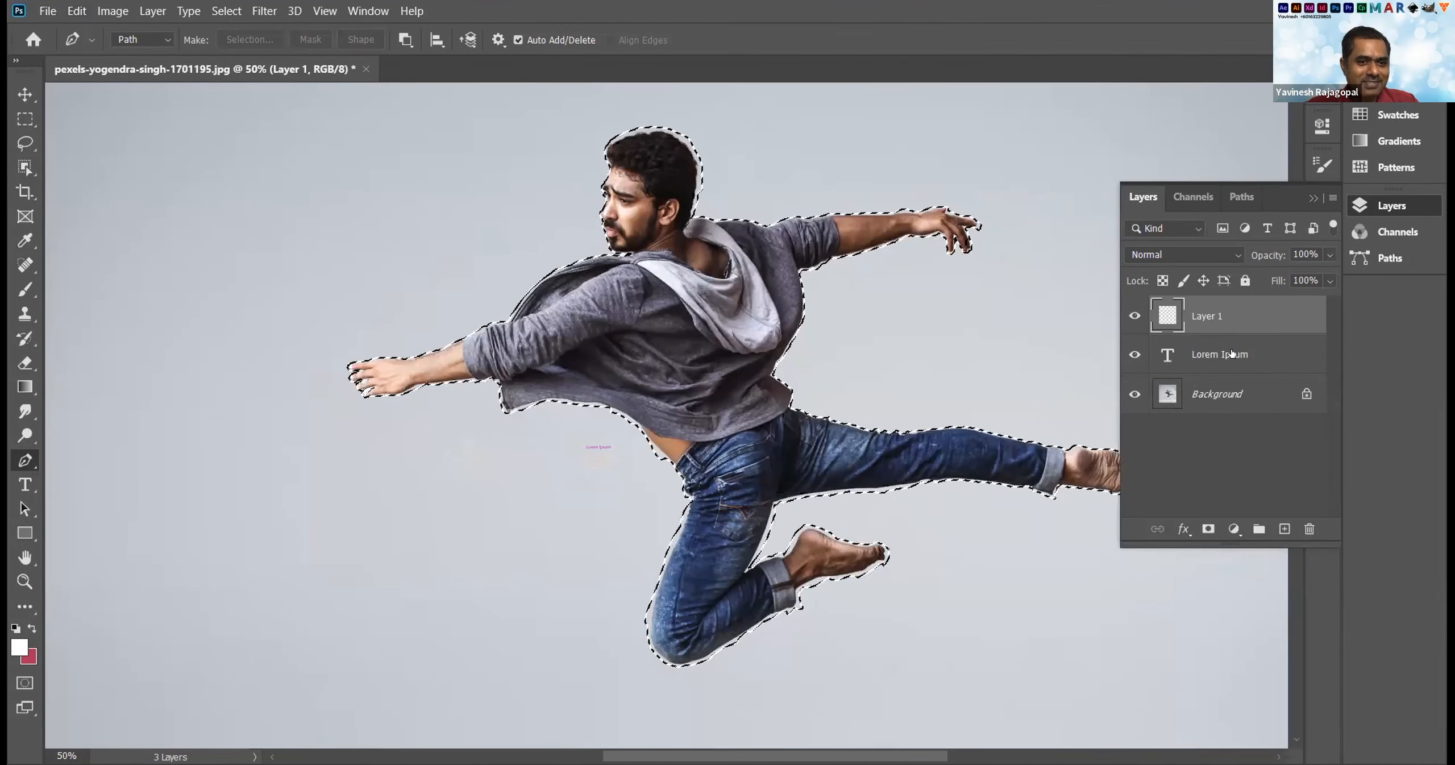
{"action": "left_click", "coordinate": [1268, 354]}
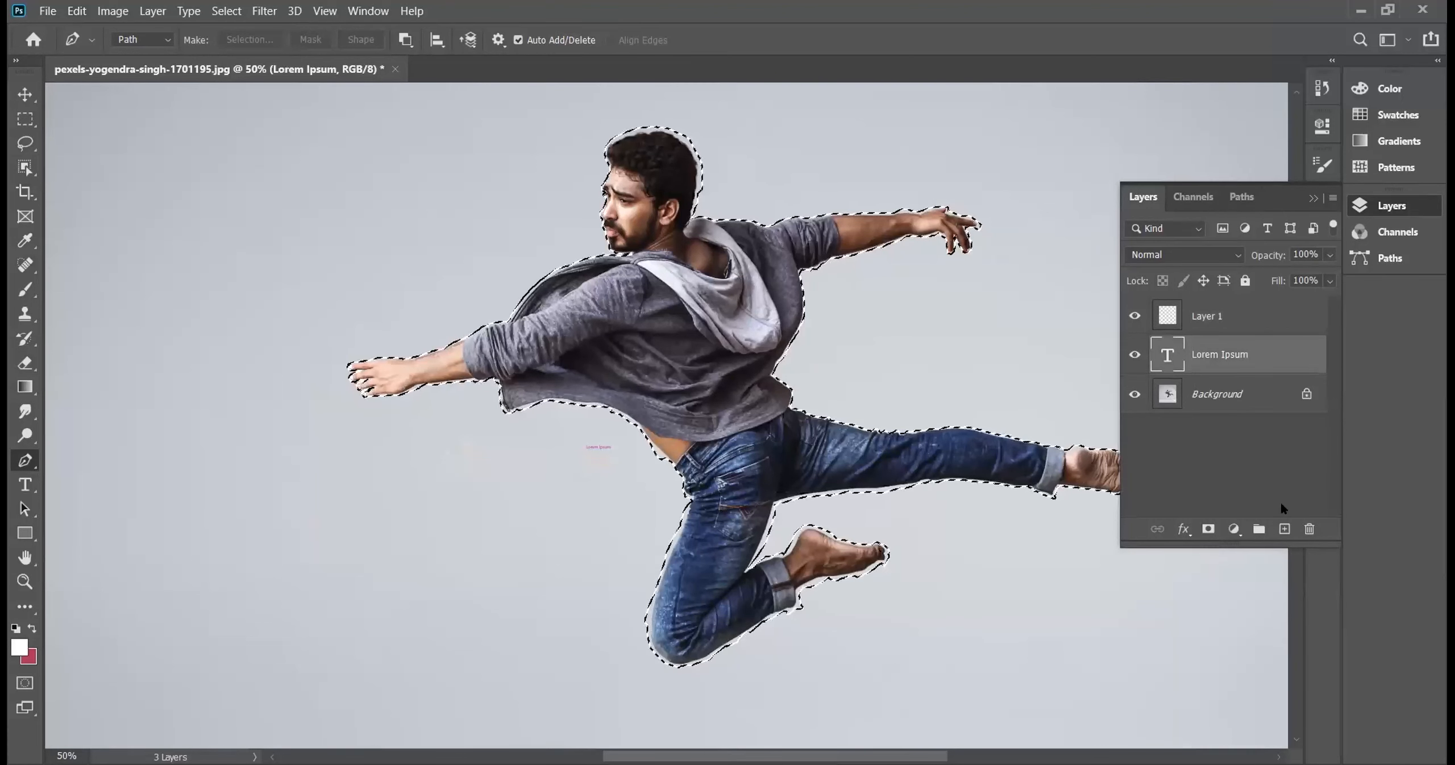
{"action": "left_click", "coordinate": [1308, 529]}
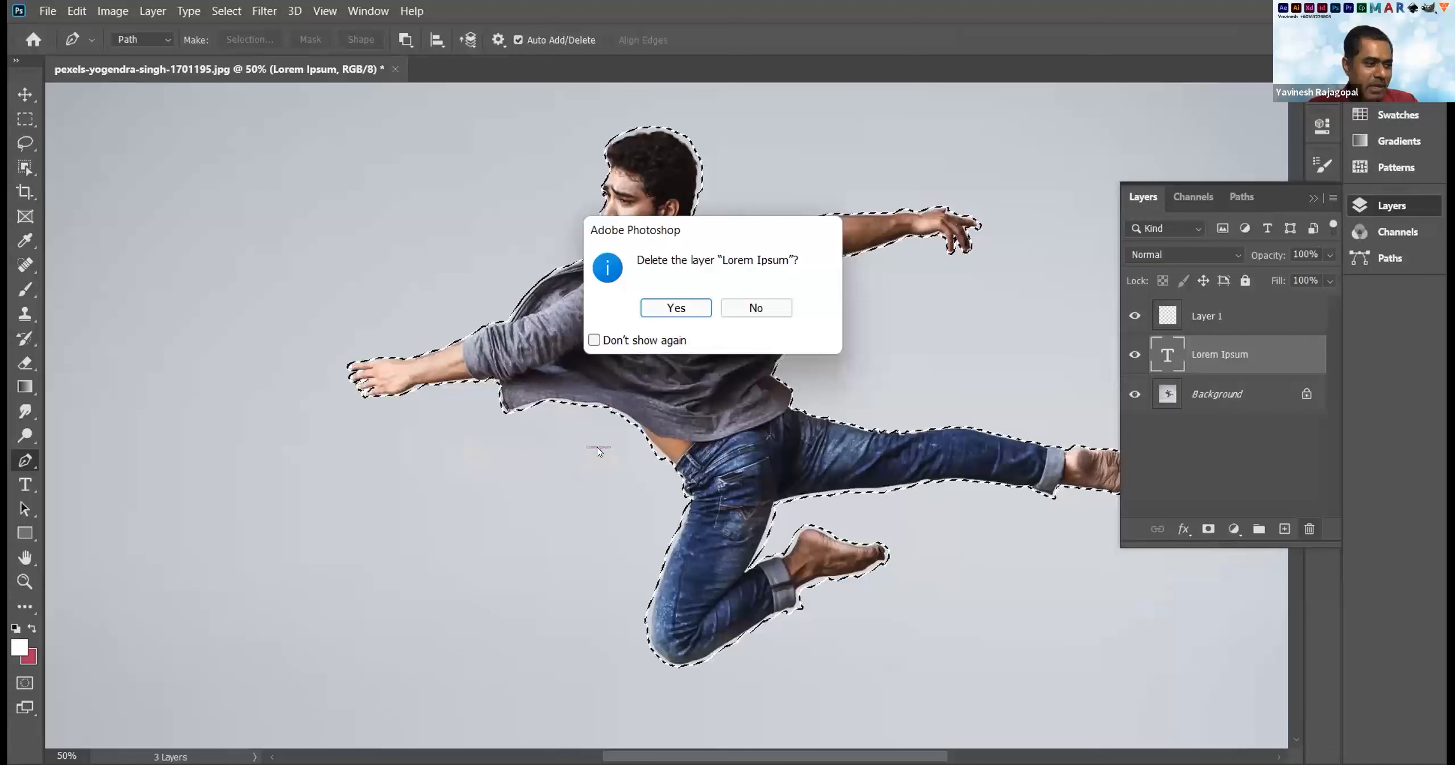
{"action": "left_click", "coordinate": [675, 307]}
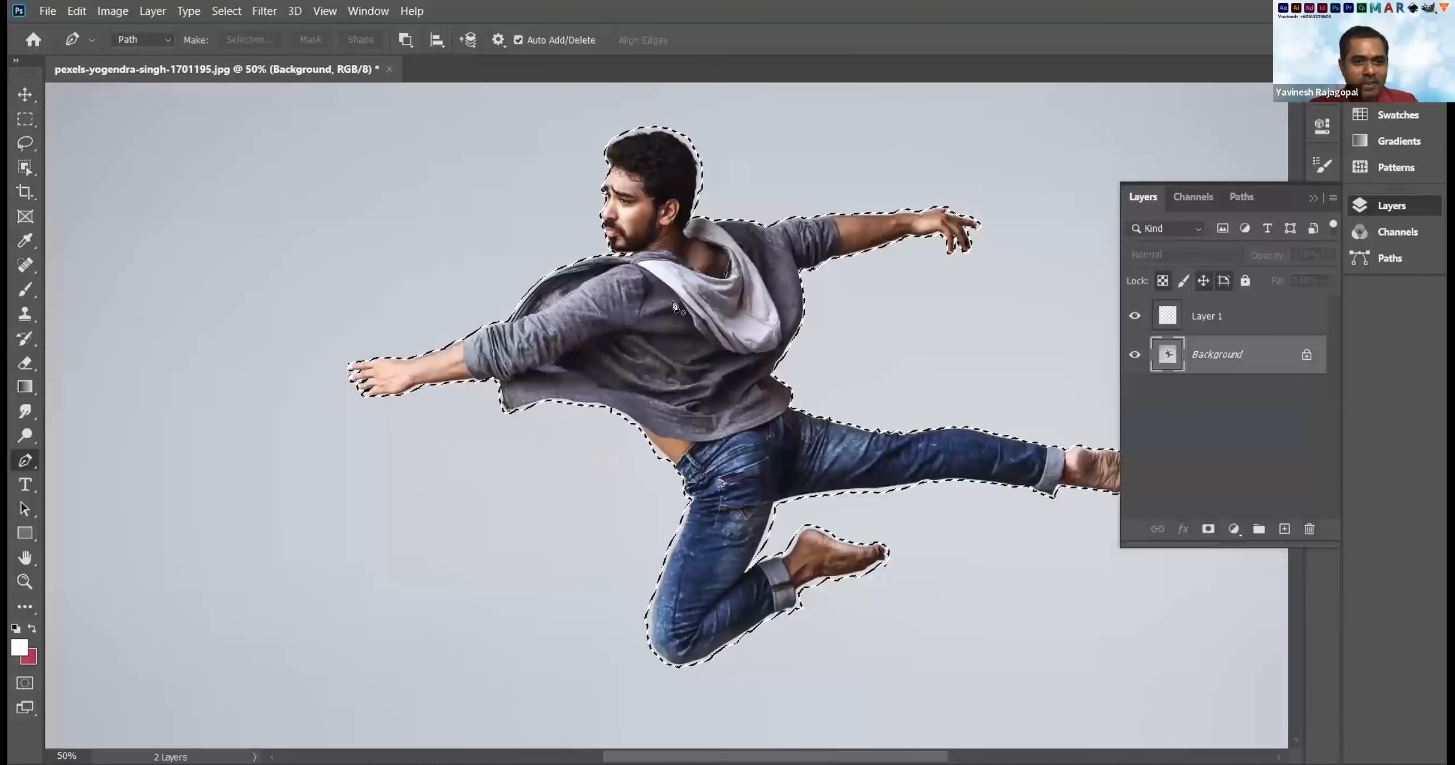
Delete Layer 1 and turn off further layer-deletion confirmations.
{"action": "left_click", "coordinate": [1267, 312]}
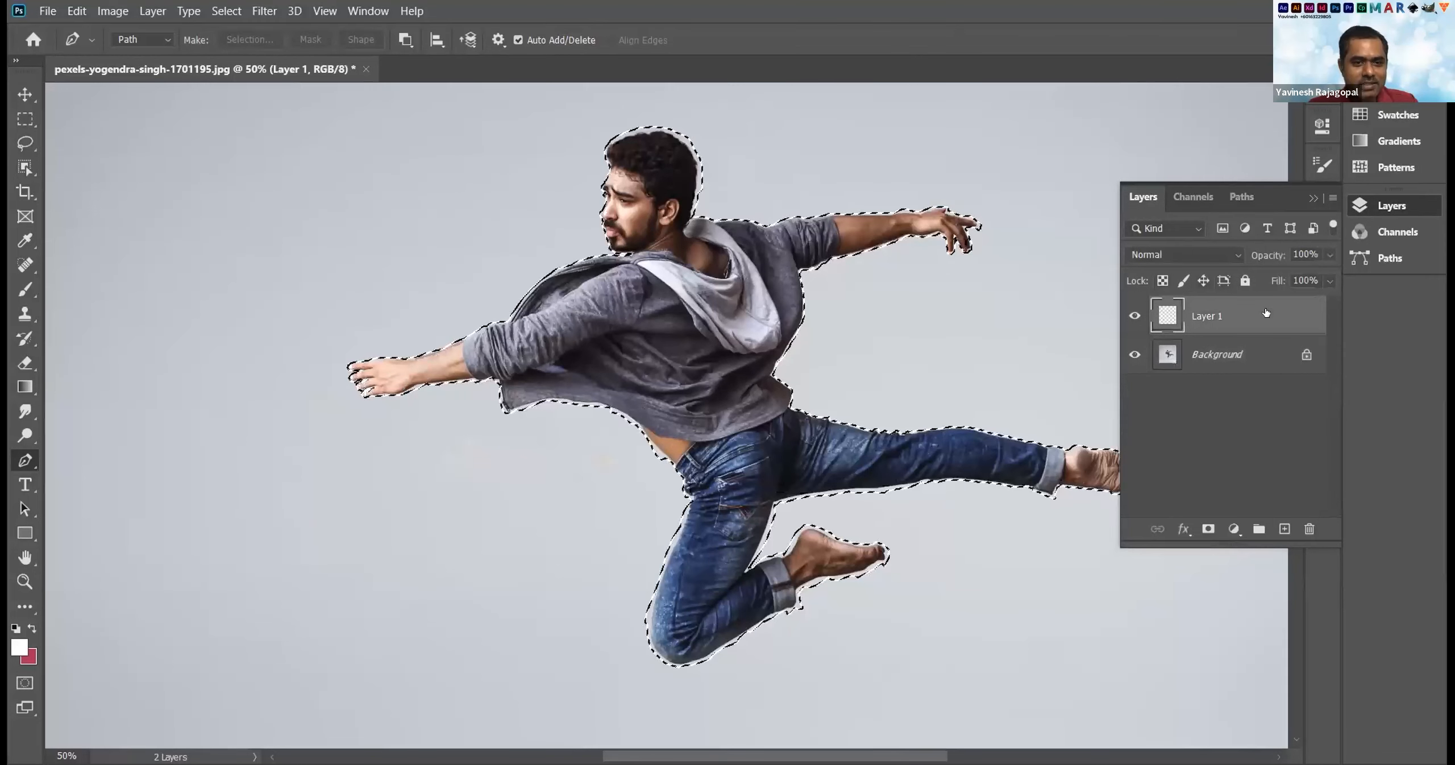
{"action": "left_click", "coordinate": [1309, 530]}
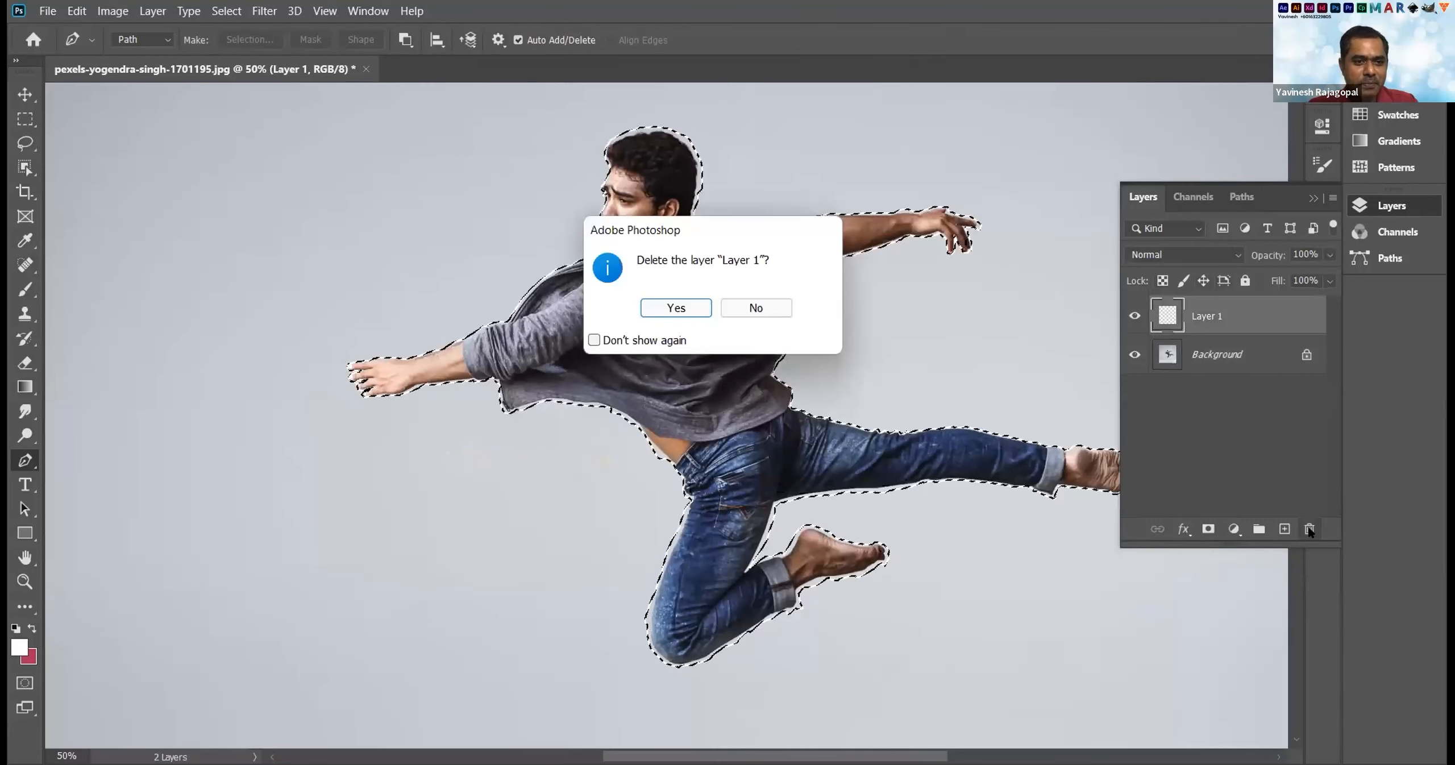
{"action": "left_click", "coordinate": [594, 340]}
{"action": "left_click", "coordinate": [664, 308]}
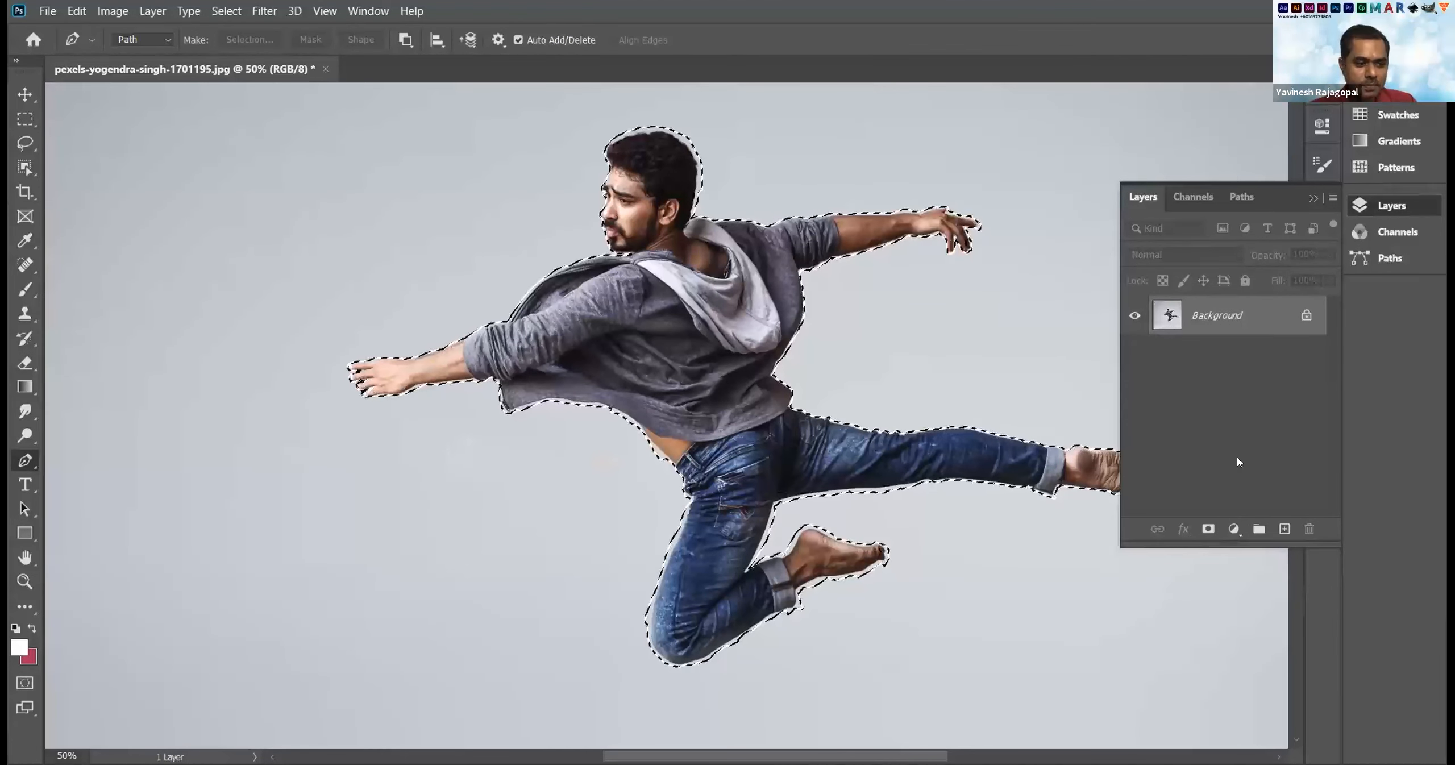
Try masking the Background layer from the current selection, and undo that mask.
{"action": "left_click", "coordinate": [1051, 613]}
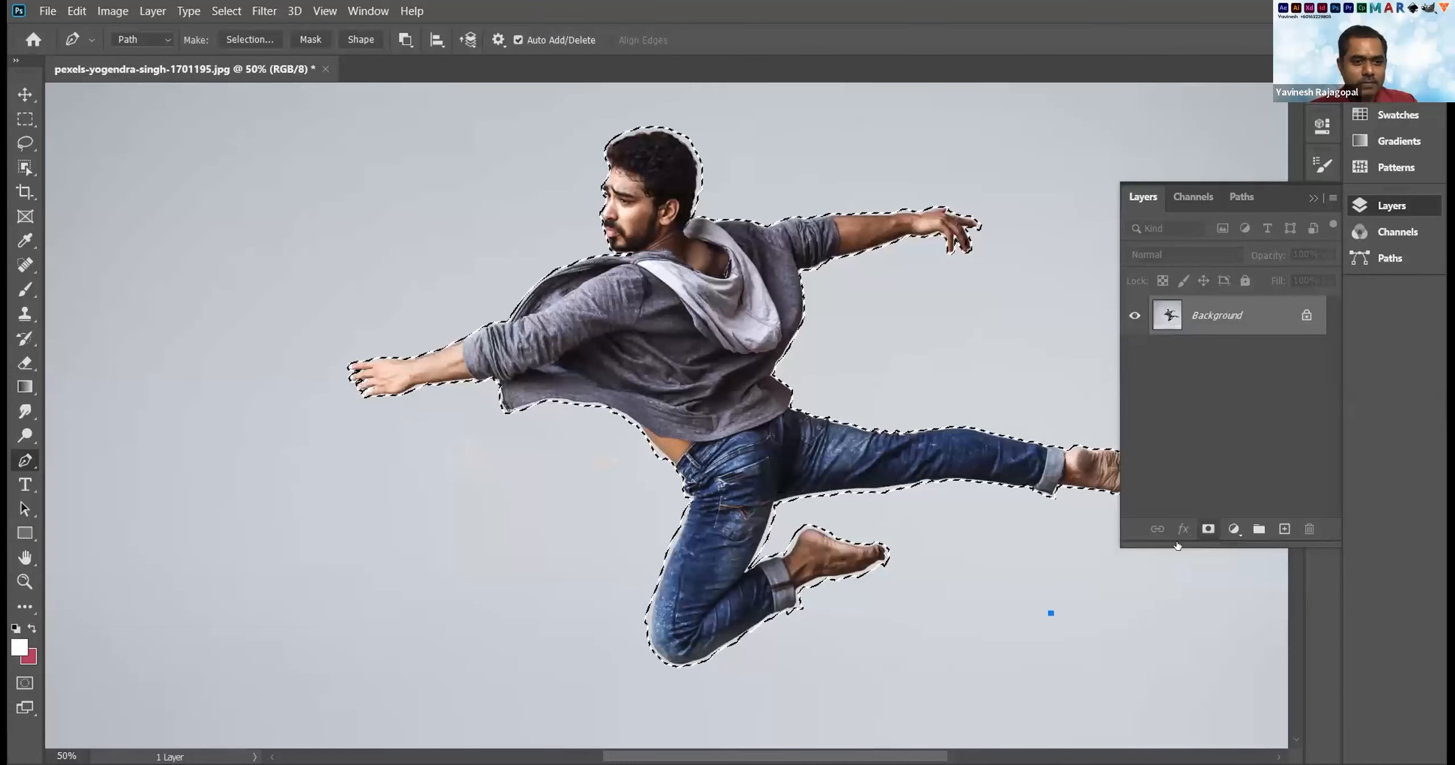
{"action": "left_click", "coordinate": [1207, 529]}
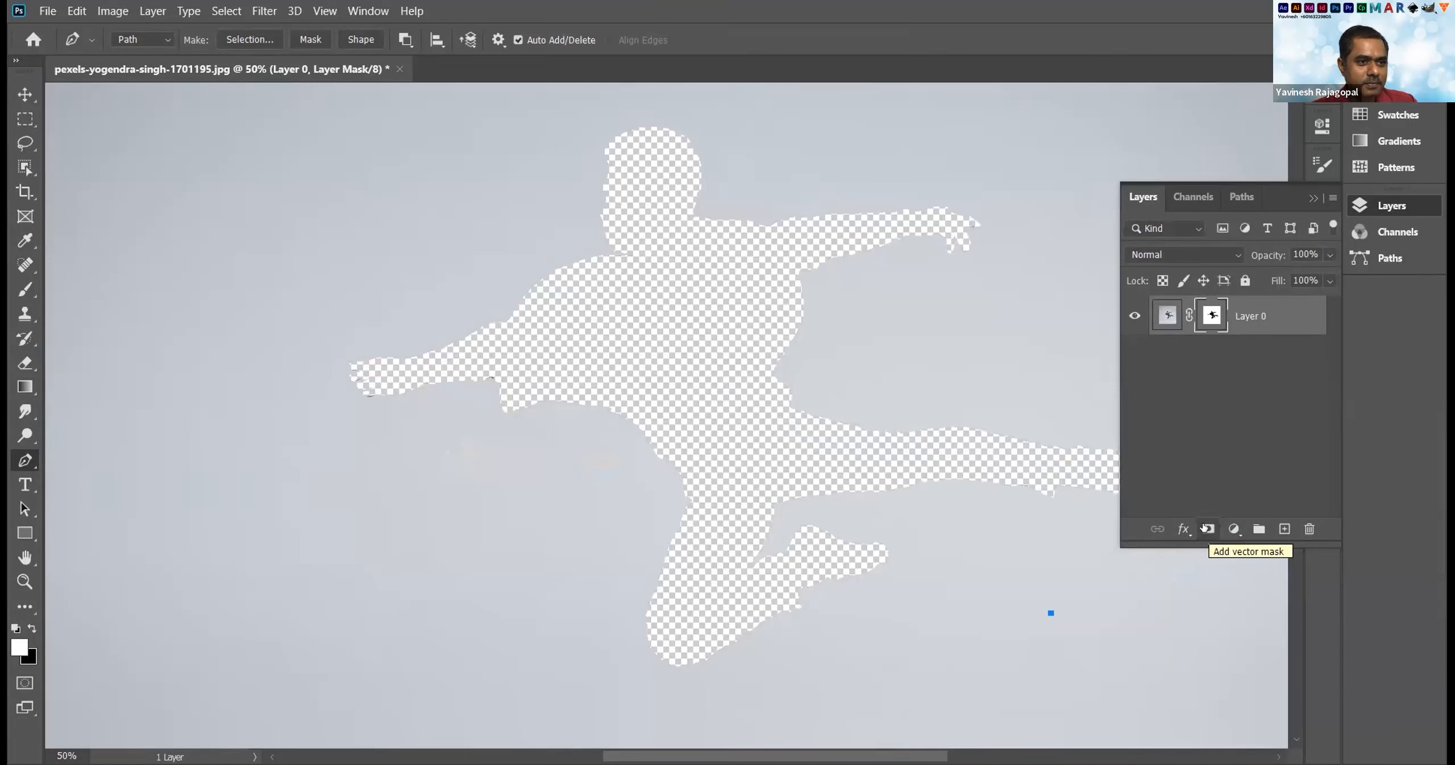
{"action": "key", "text": "ctrl+z"}
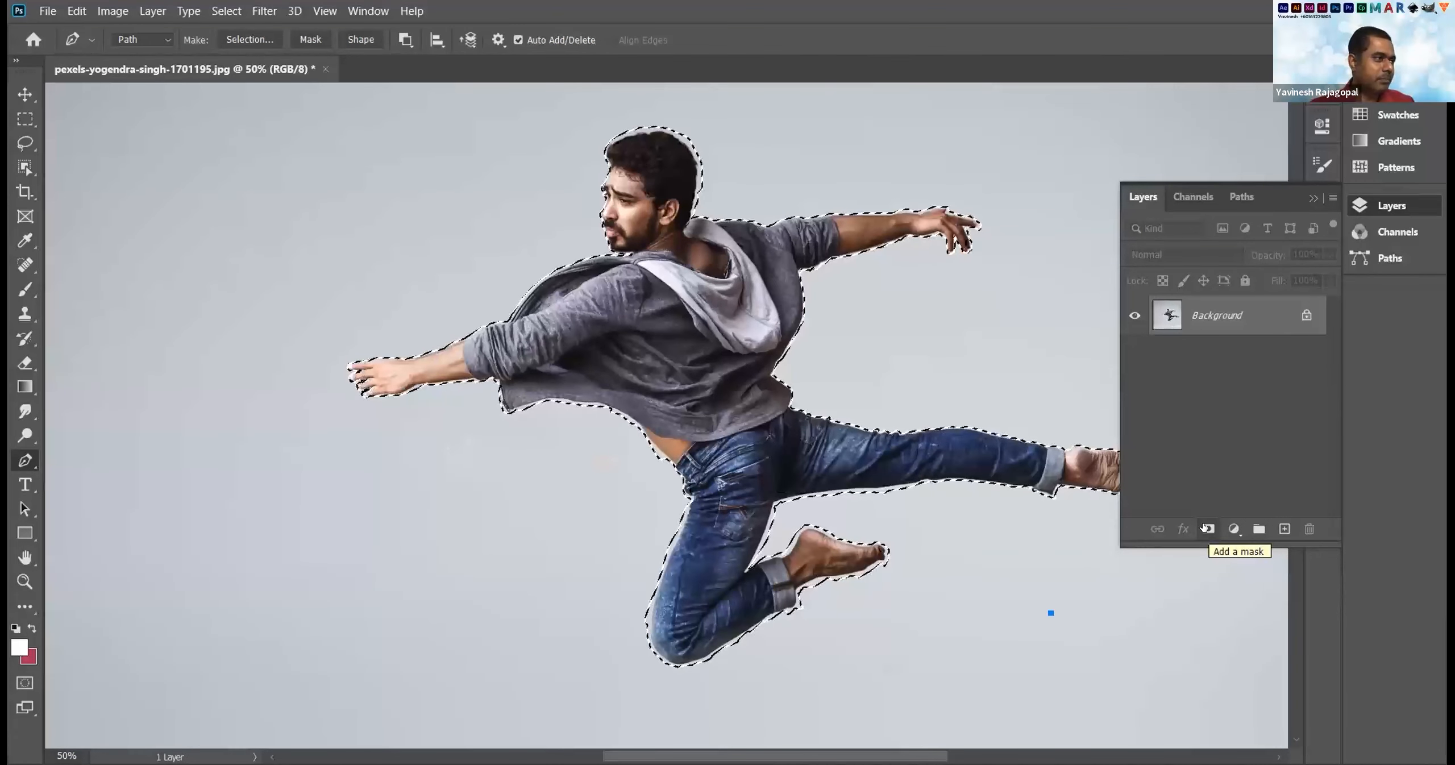
Switch to the Rectangular Marquee tool, invert the selection to the jumping man, and mask the Background layer with it.
{"action": "left_click", "coordinate": [23, 118]}
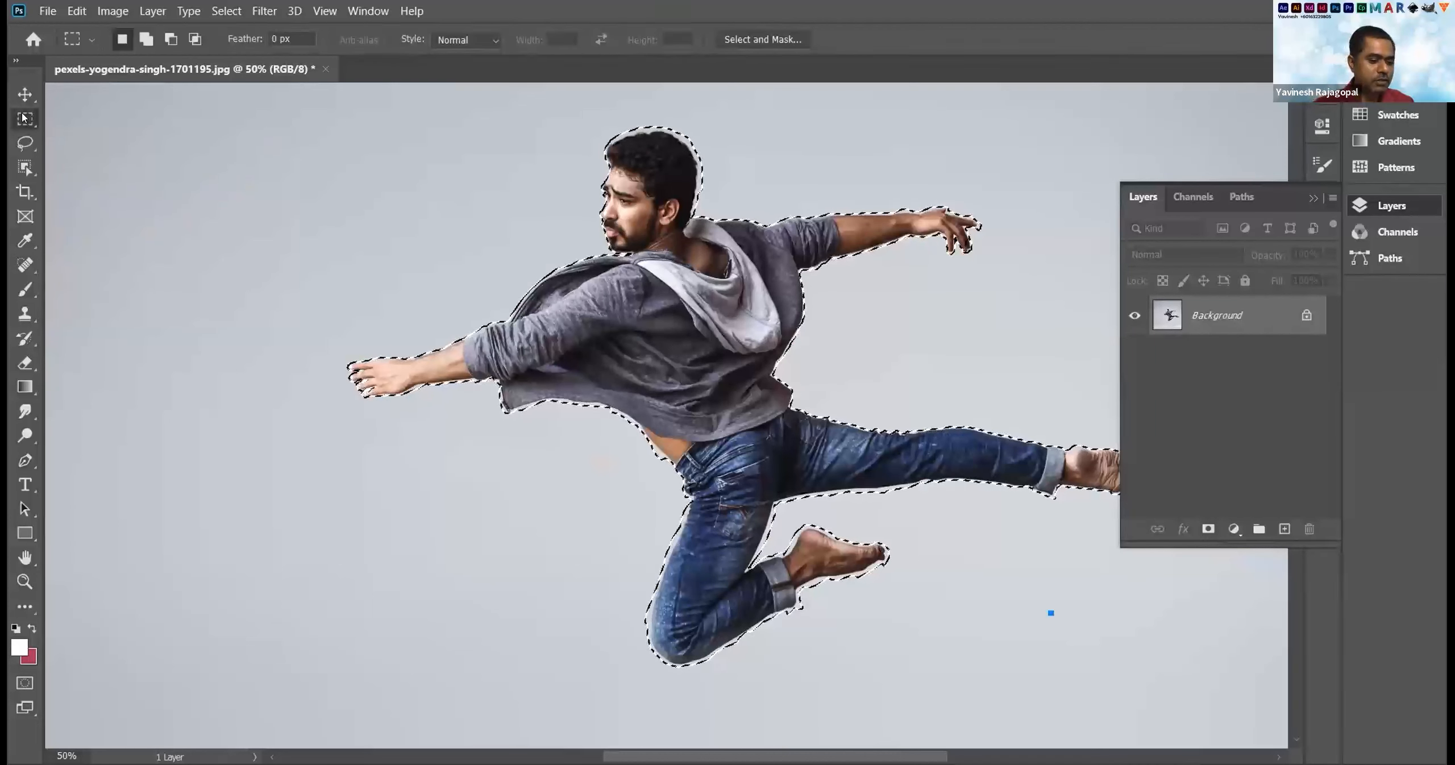
{"action": "key", "text": "ctrl+0"}
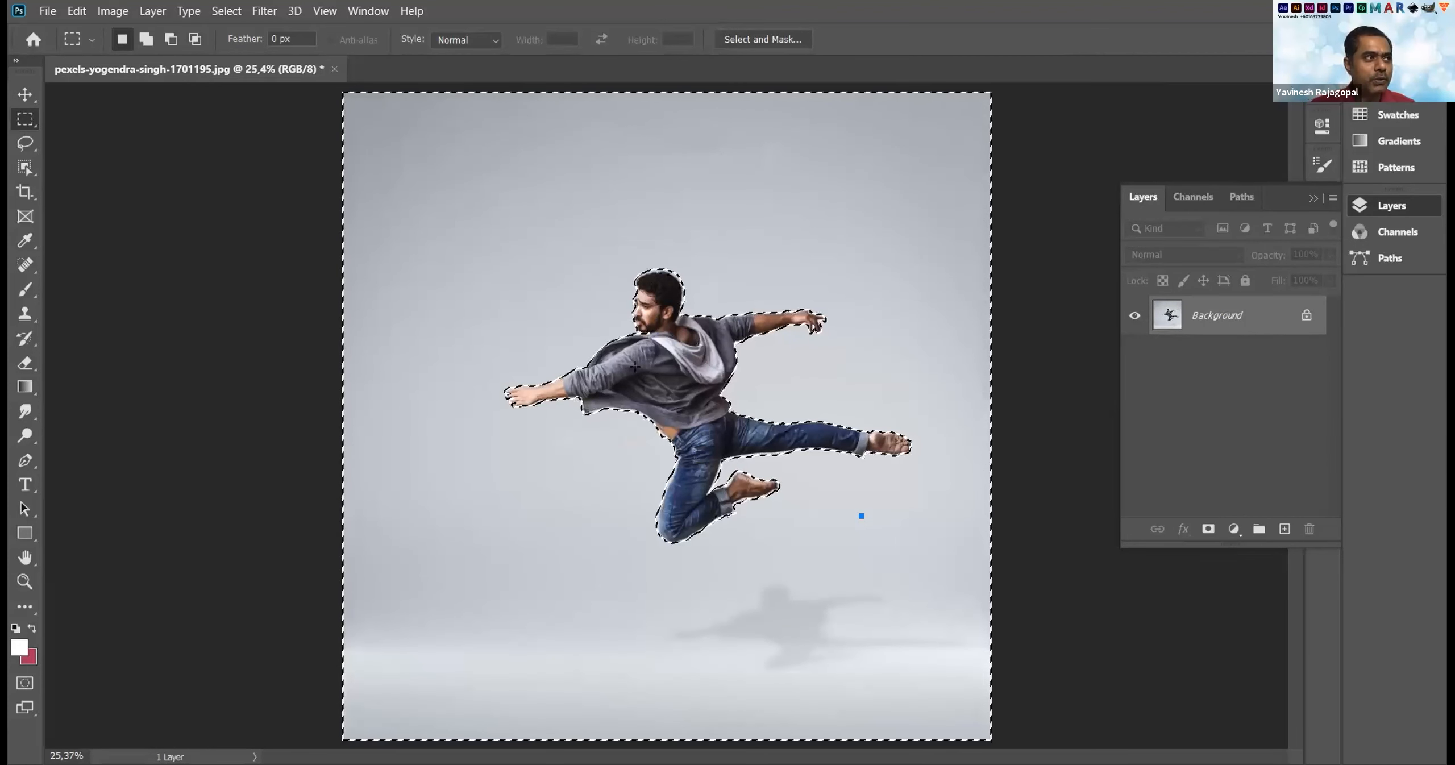
{"action": "left_click", "coordinate": [225, 12]}
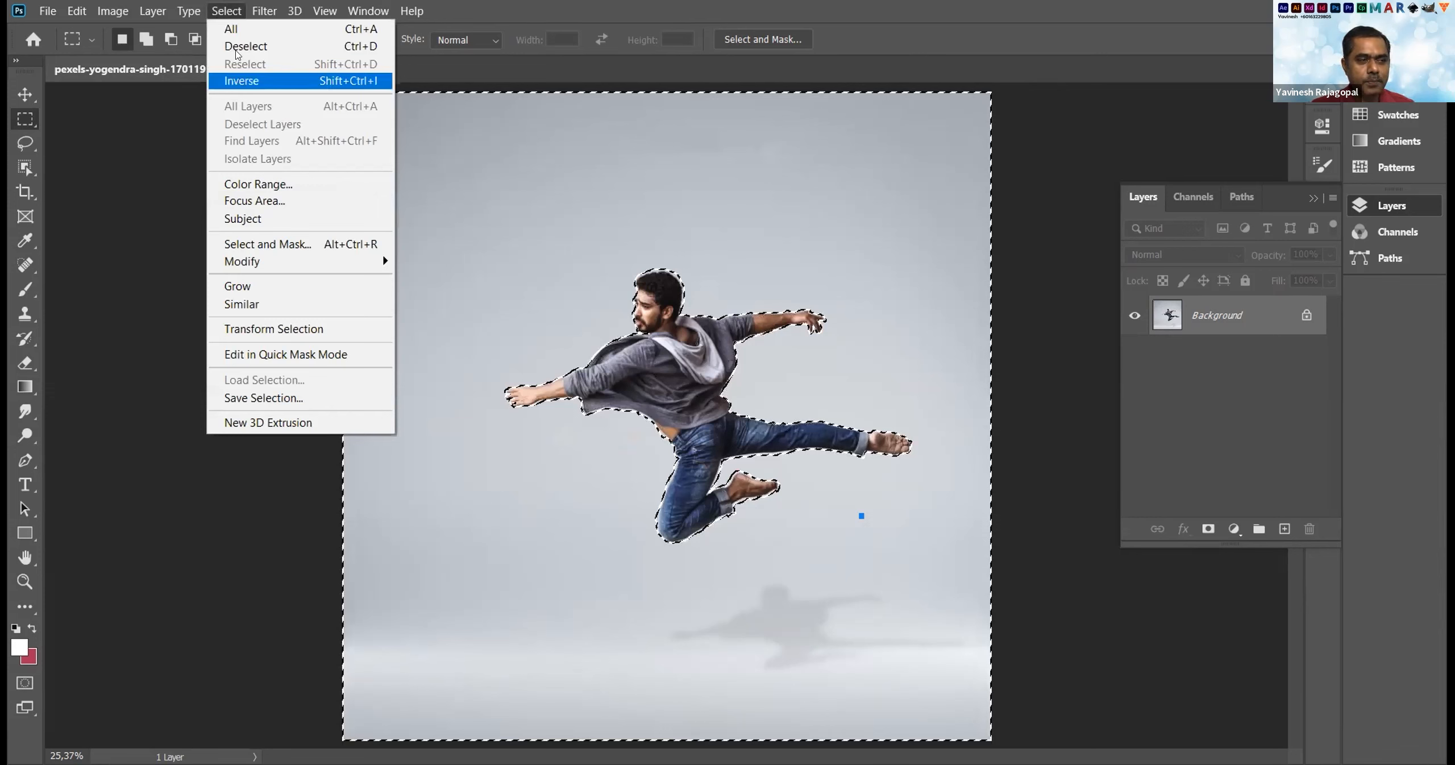
{"action": "left_click", "coordinate": [233, 81]}
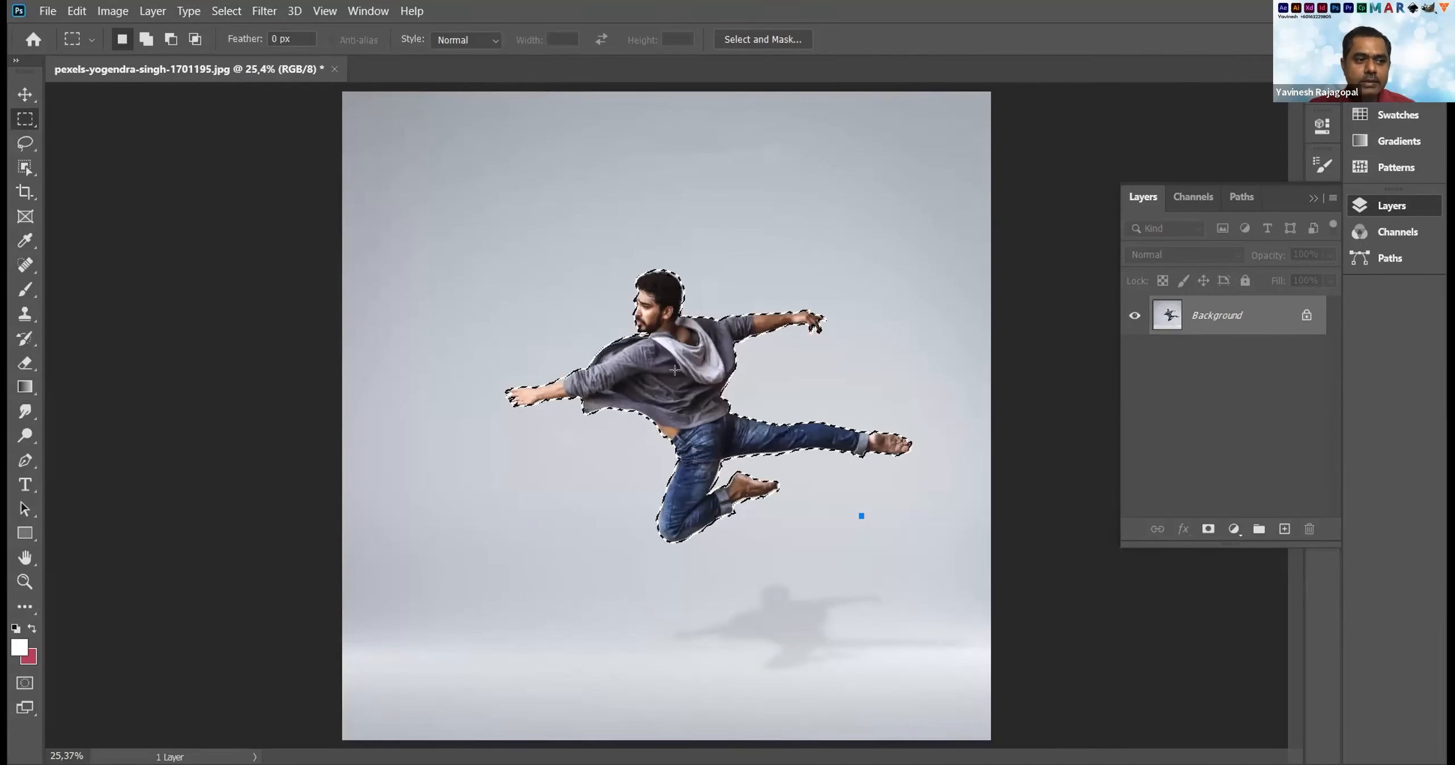
{"action": "left_click", "coordinate": [1208, 529]}
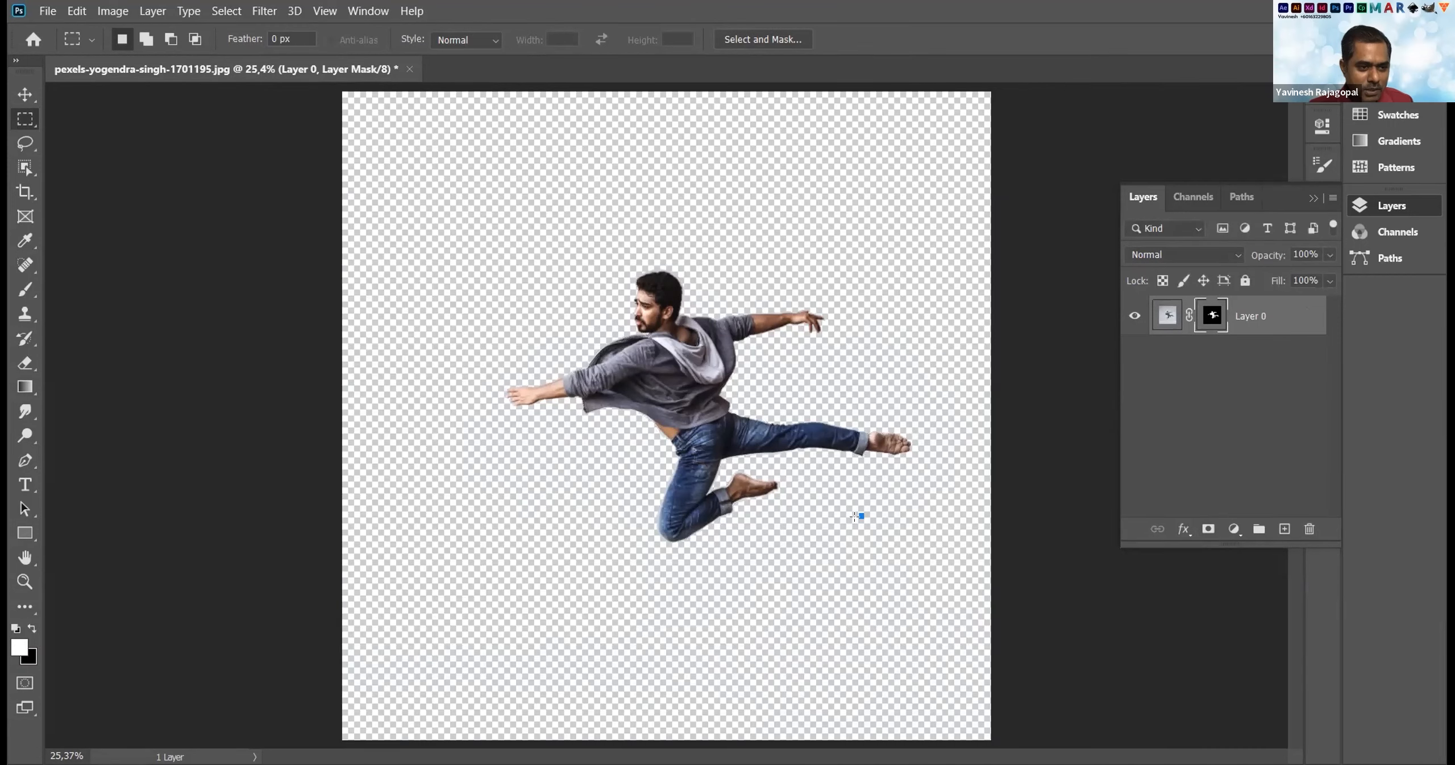
Deselect the Work Path to hide the stray anchor point near the lower foot, and return to the layer list.
{"action": "scroll", "coordinate": [856, 516], "scroll_direction": "up", "scroll_amount": 6}
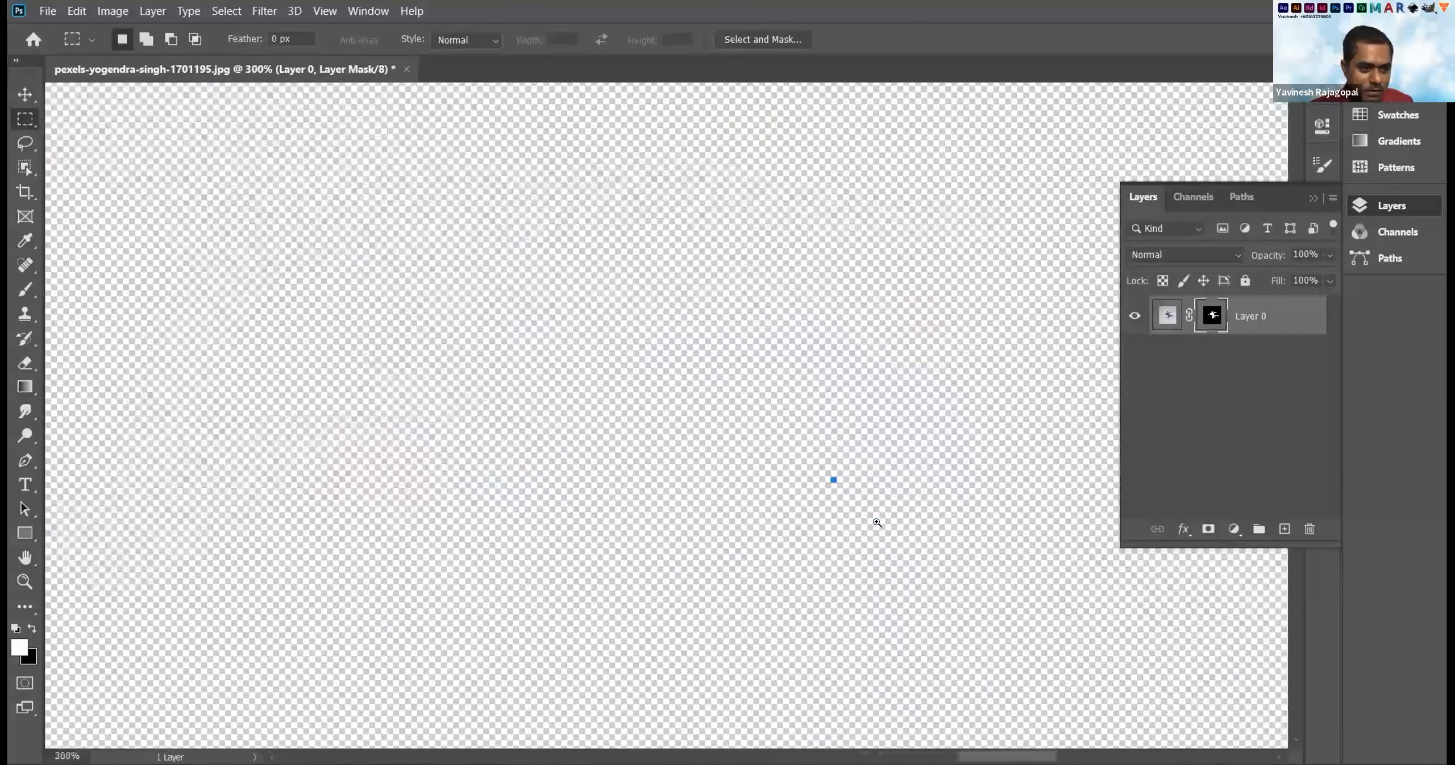
{"action": "scroll", "coordinate": [859, 509], "scroll_direction": "up", "scroll_amount": 3}
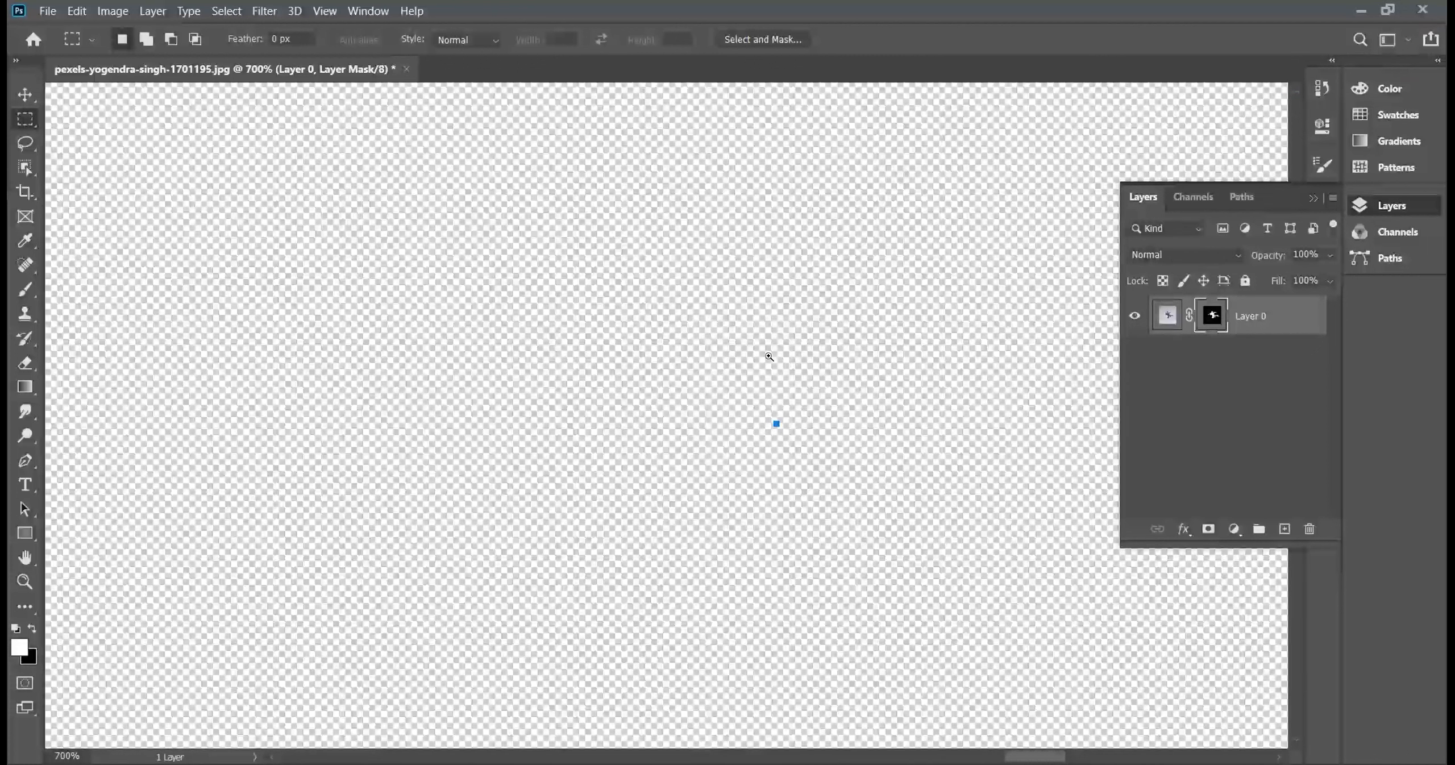
{"action": "left_click", "coordinate": [1414, 257]}
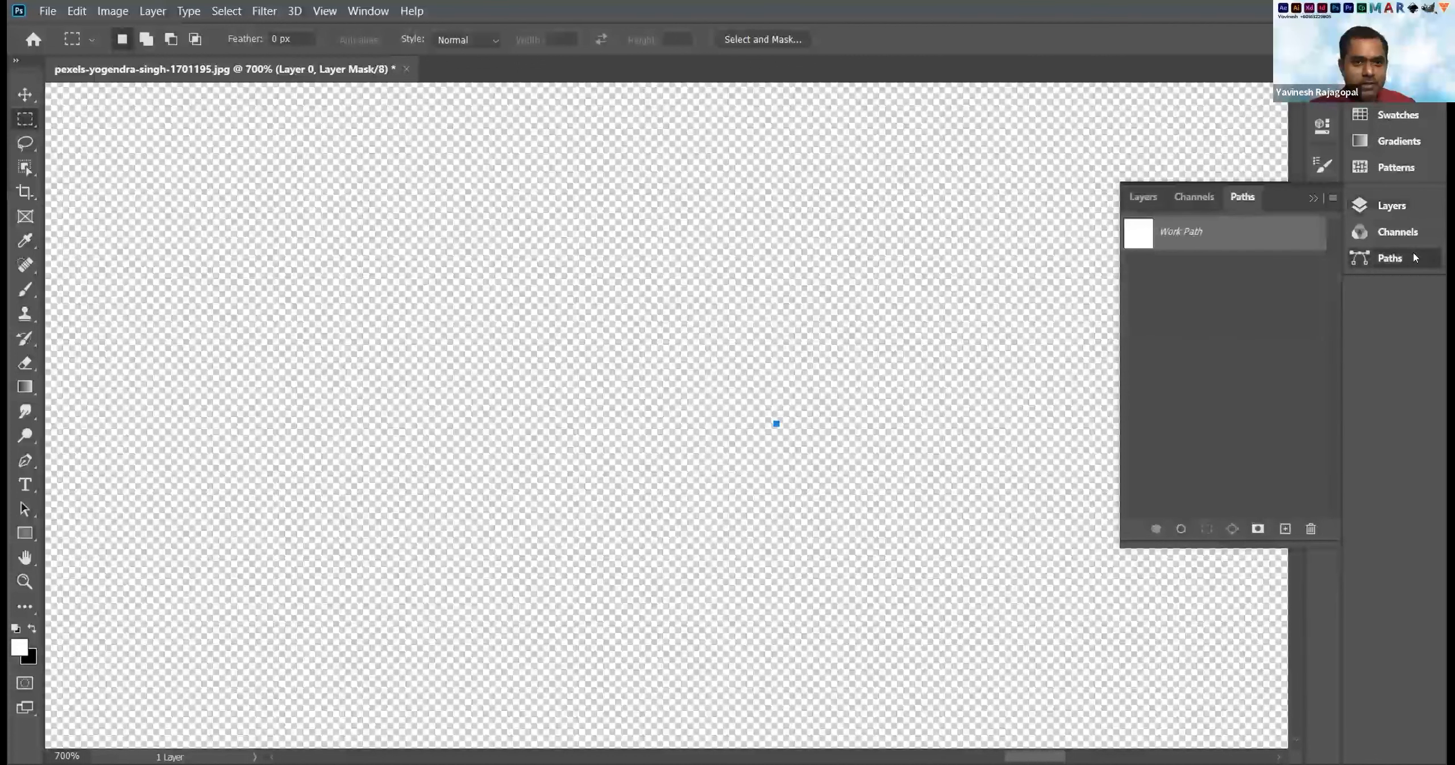
{"action": "left_click", "coordinate": [1171, 267]}
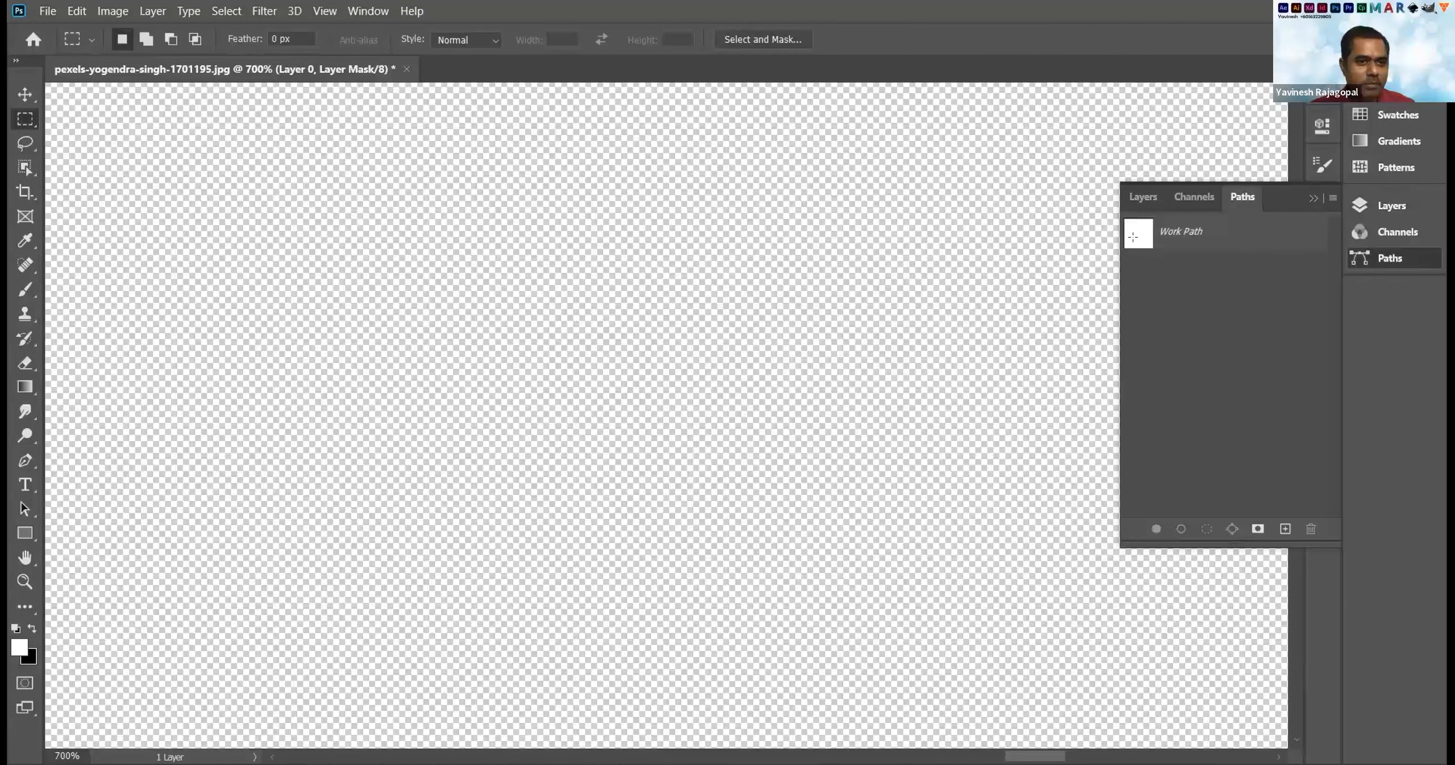
{"action": "left_click", "coordinate": [1143, 196]}
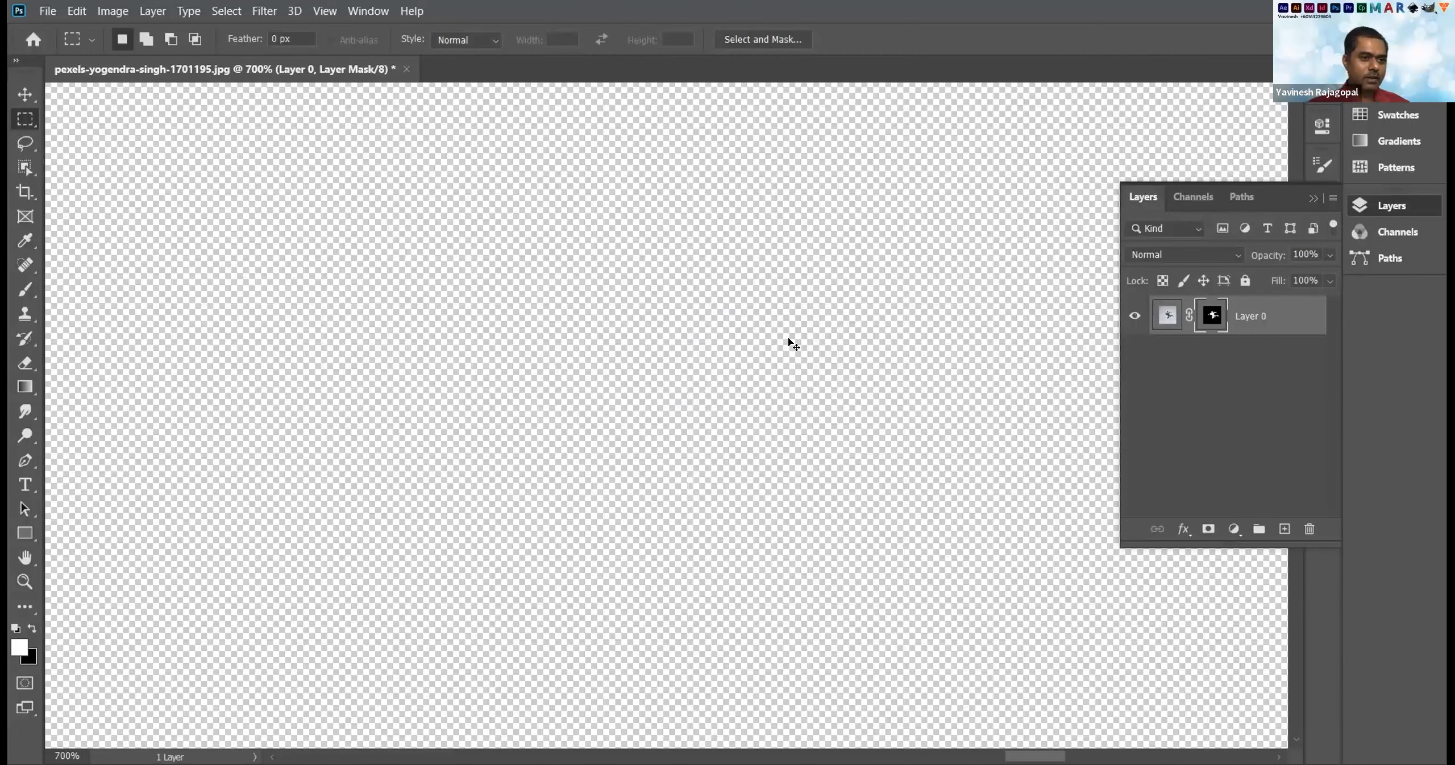
{"action": "key", "text": "ctrl+0"}
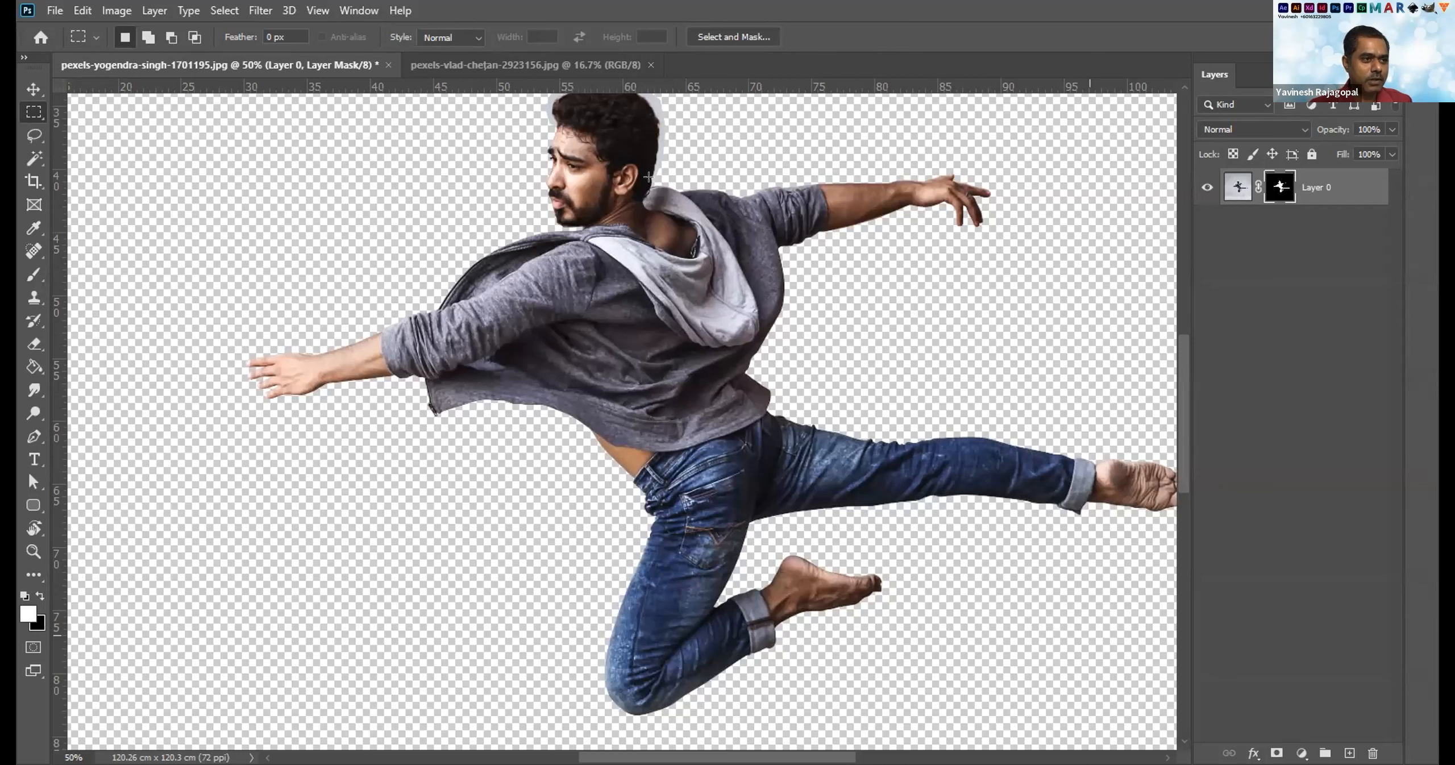
Undo the layer mask on Layer 0 to restore the figure selection on the Background layer.
{"action": "left_click_drag", "start_coordinate": [671, 169], "coordinate": [676, 254]}
{"action": "scroll", "coordinate": [595, 181], "scroll_direction": "up", "scroll_amount": 2}
{"action": "scroll", "coordinate": [594, 181], "scroll_direction": "up", "scroll_amount": 3}
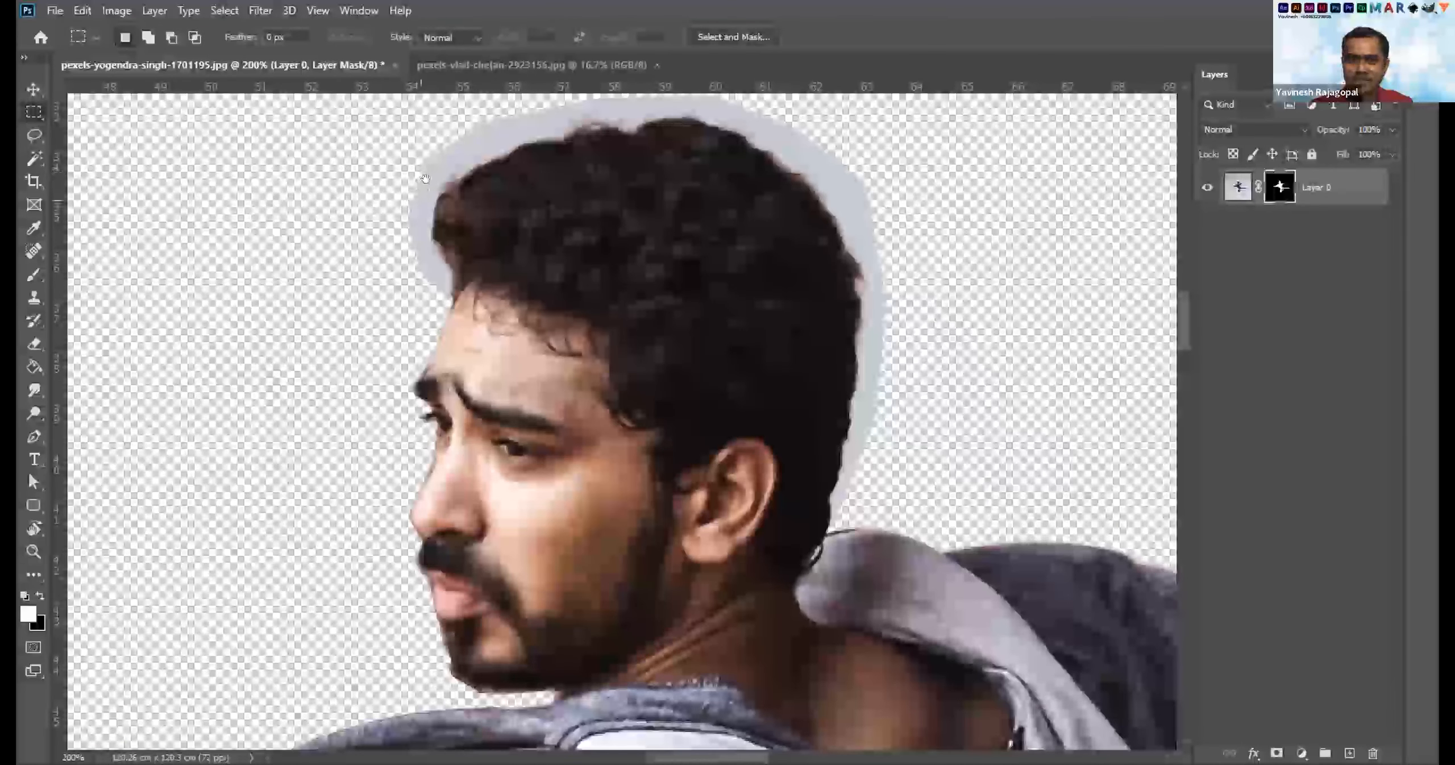
{"action": "left_click_drag", "start_coordinate": [949, 212], "coordinate": [894, 255]}
{"action": "key", "text": "ctrl+apostrophe"}
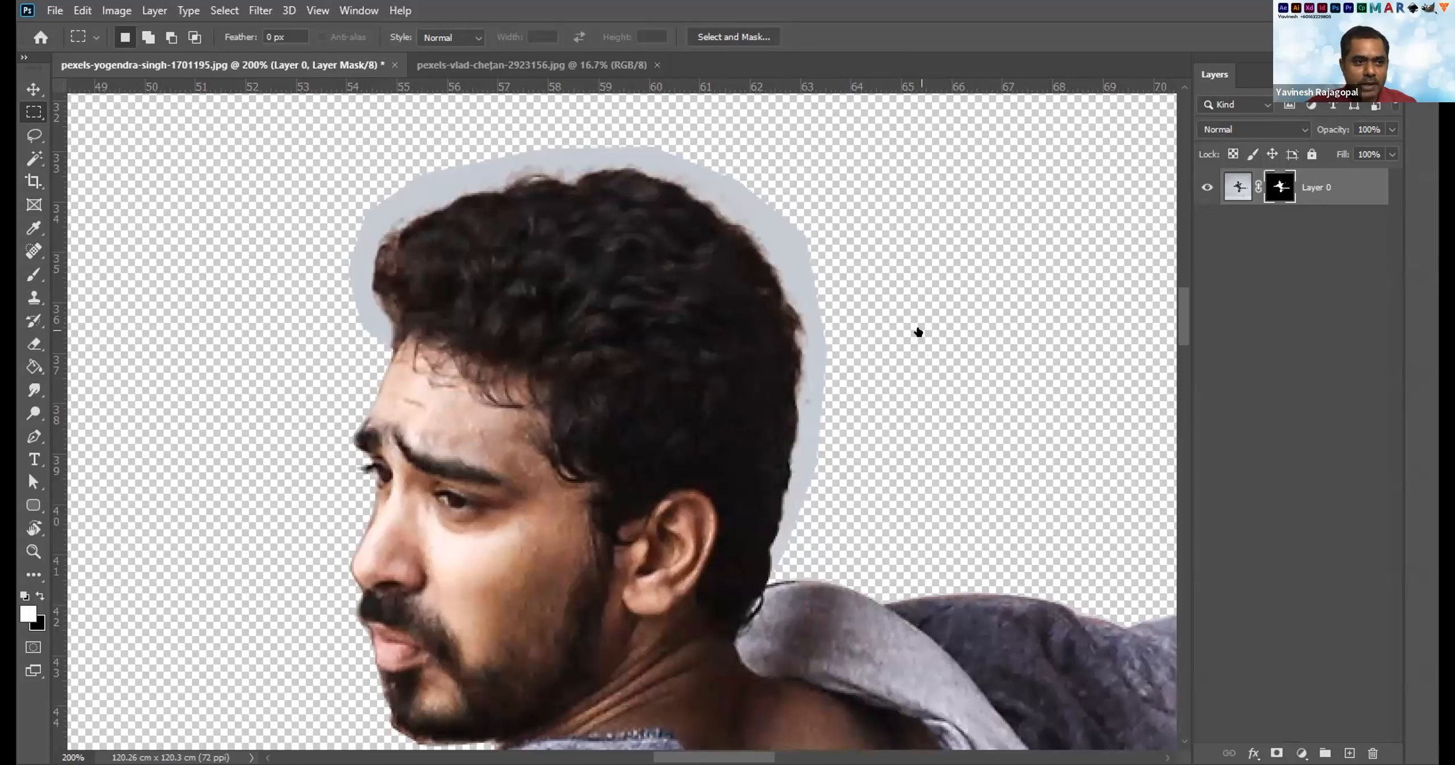
{"action": "key", "text": "ctrl+z"}
{"action": "key", "text": "ctrl+z"}
{"action": "key", "text": "ctrl+z"}
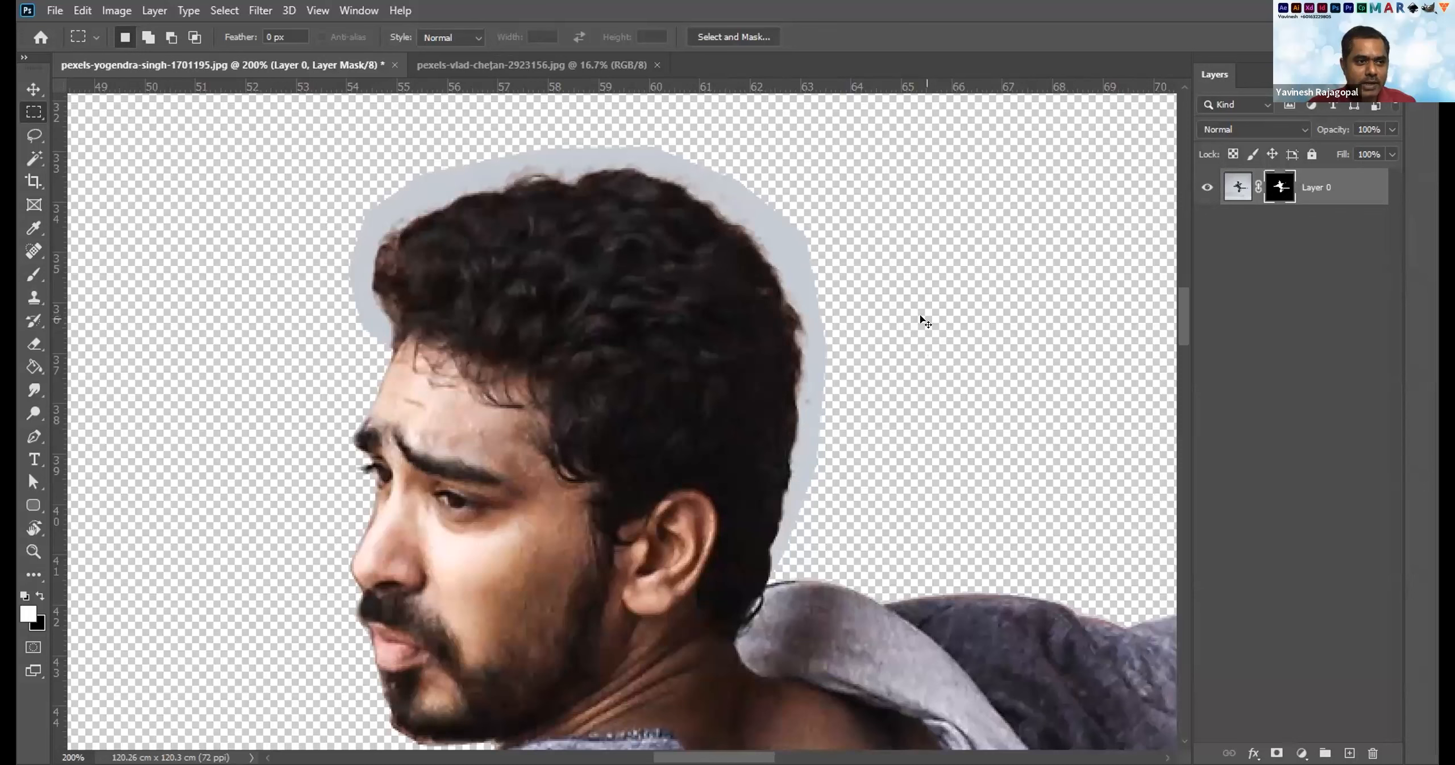
{"action": "key", "text": "ctrl+z"}
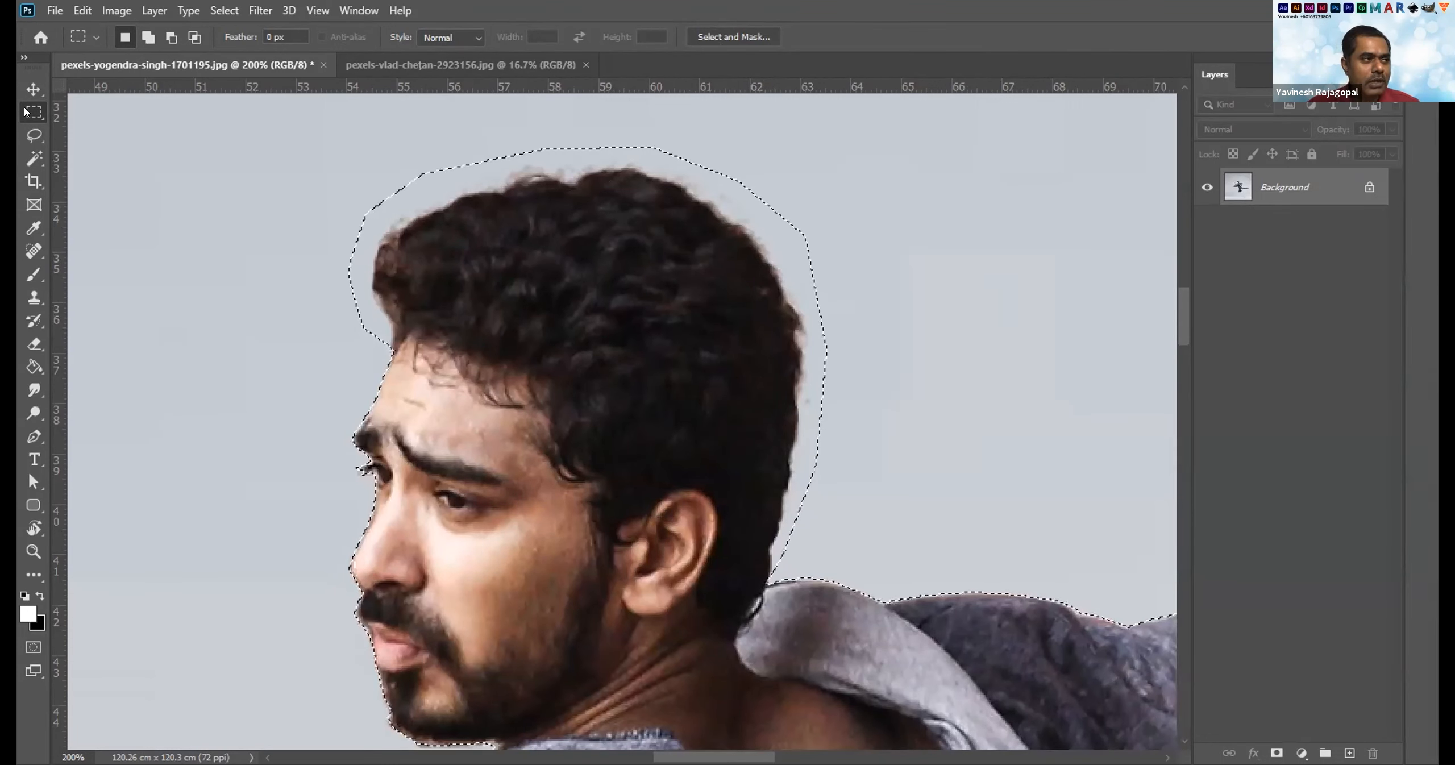
{"action": "left_click", "coordinate": [730, 37]}
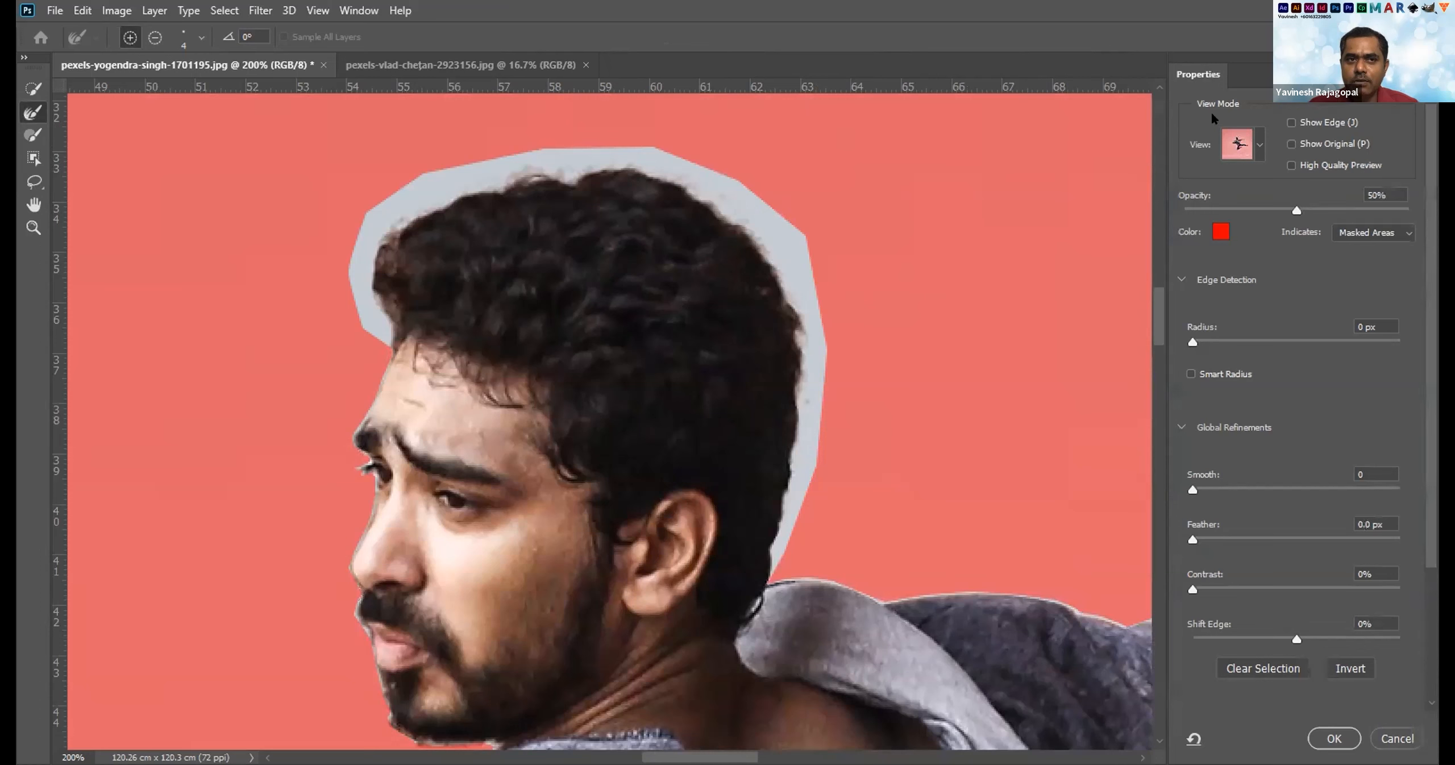
{"action": "left_click", "coordinate": [1258, 147]}
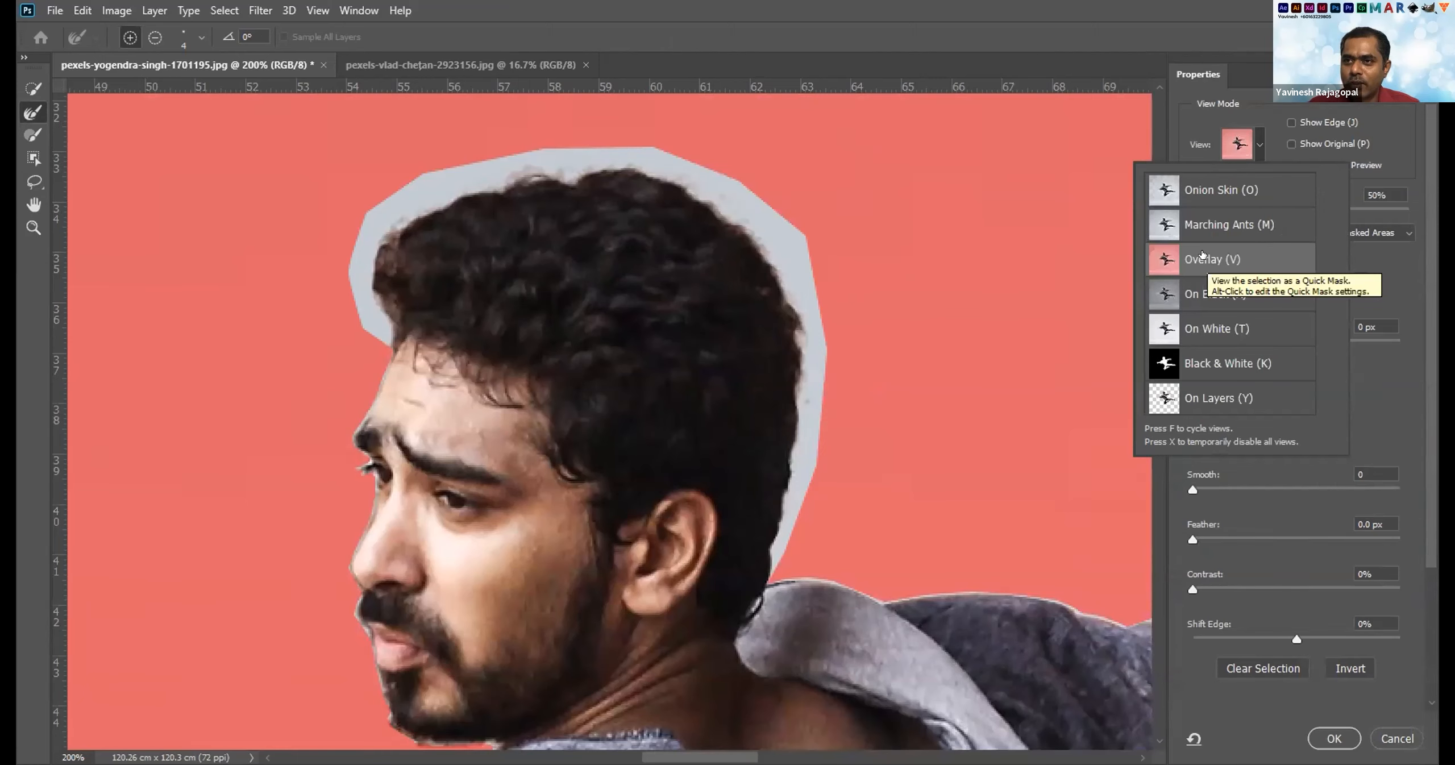
{"action": "left_click", "coordinate": [1387, 738]}
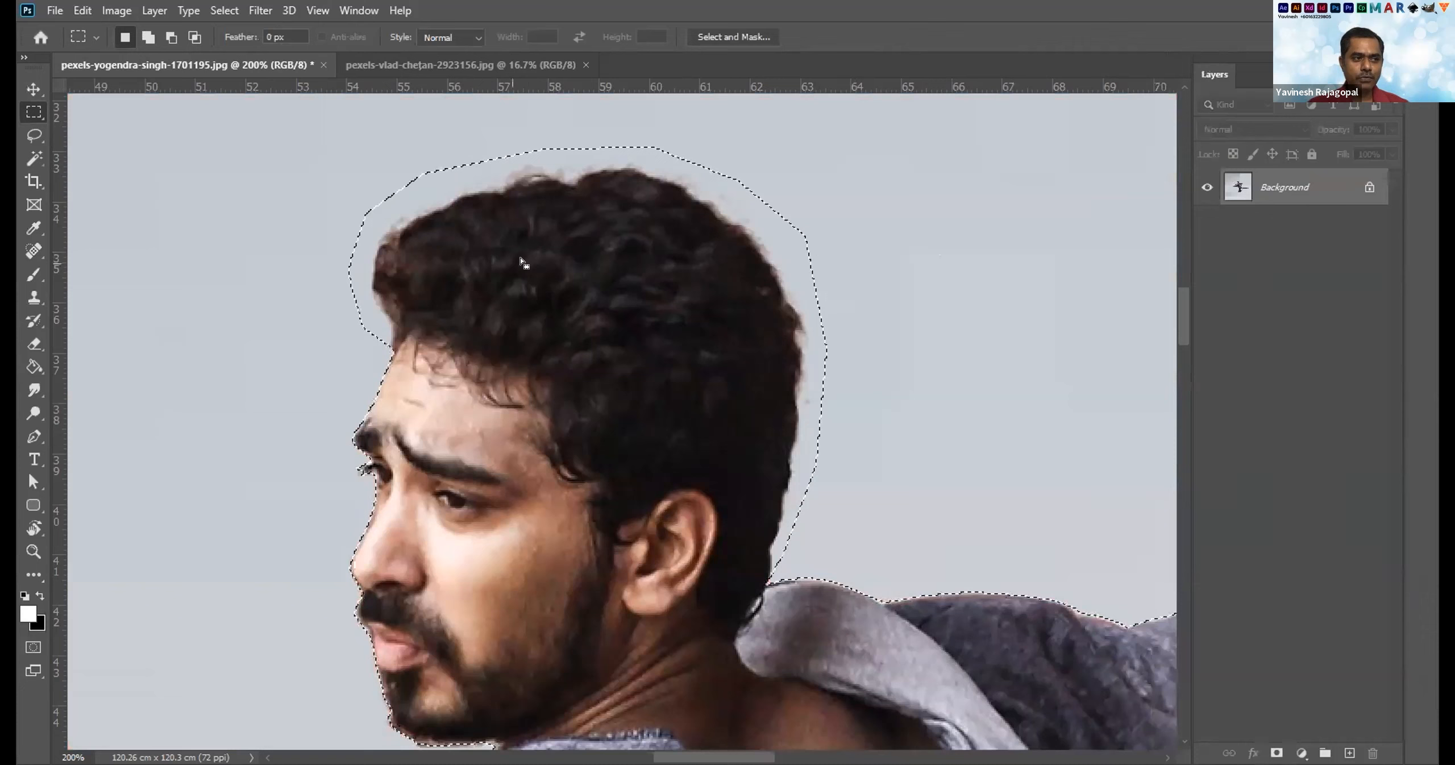
Open the figure selection in Select and Mask and set the view mode to Overlay.
{"action": "scroll", "coordinate": [834, 256], "scroll_direction": "down", "scroll_amount": 3}
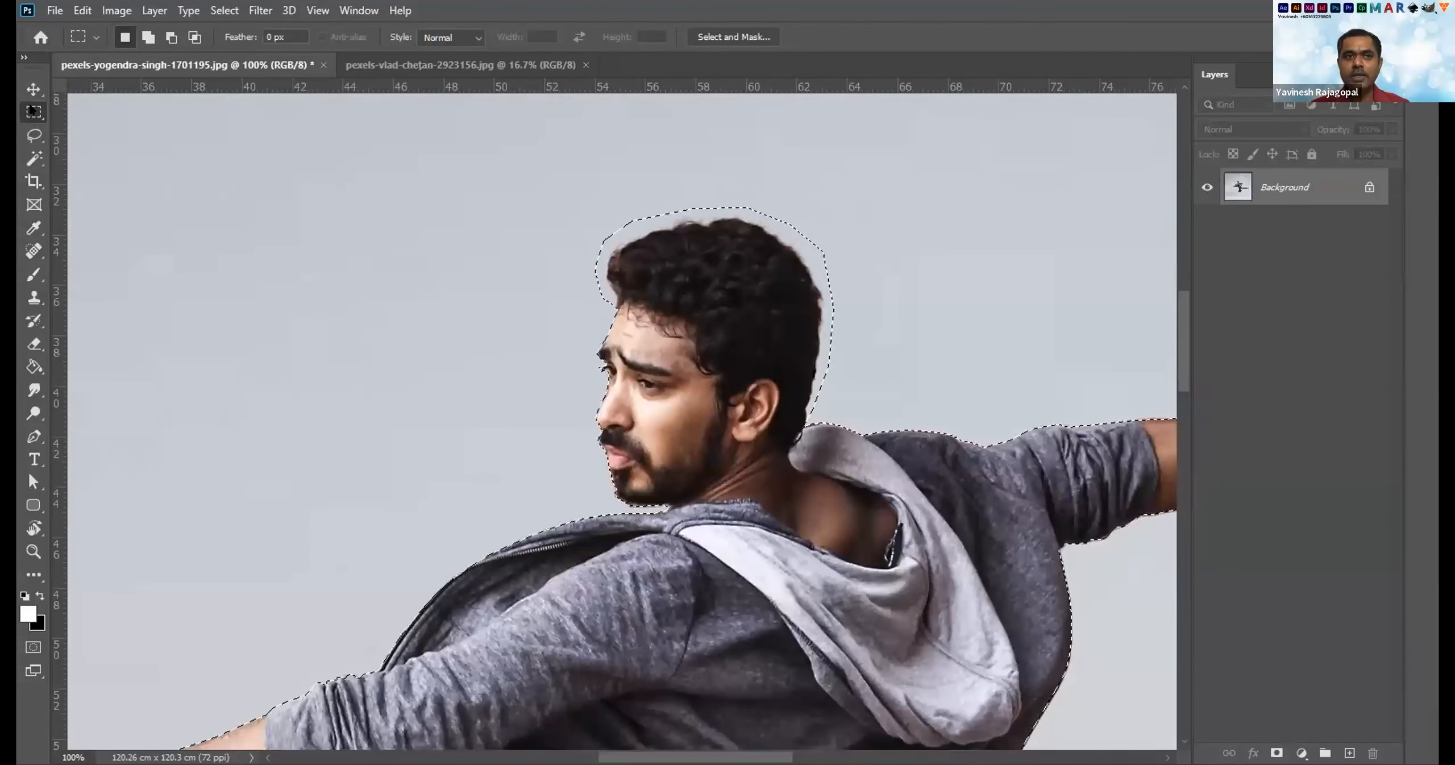
{"action": "left_click", "coordinate": [730, 37]}
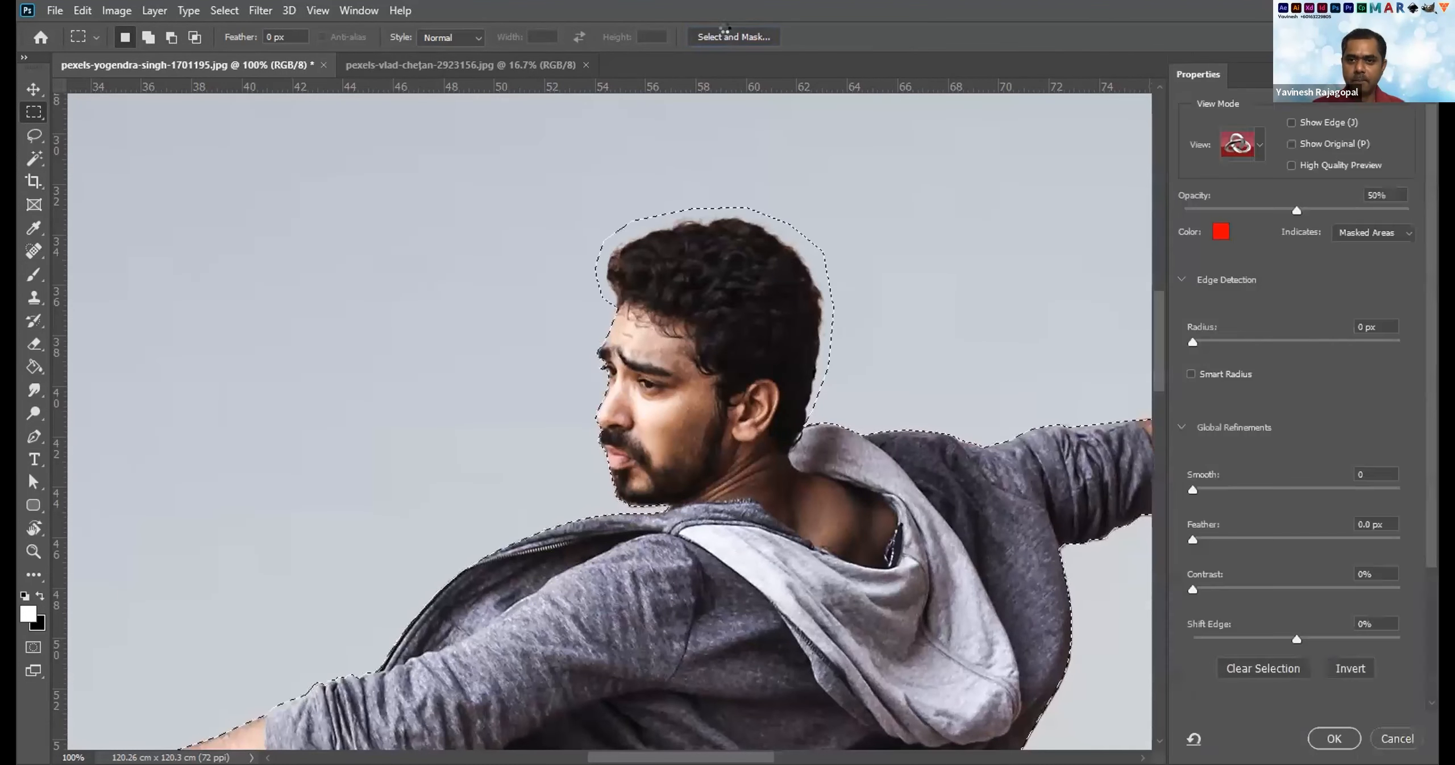
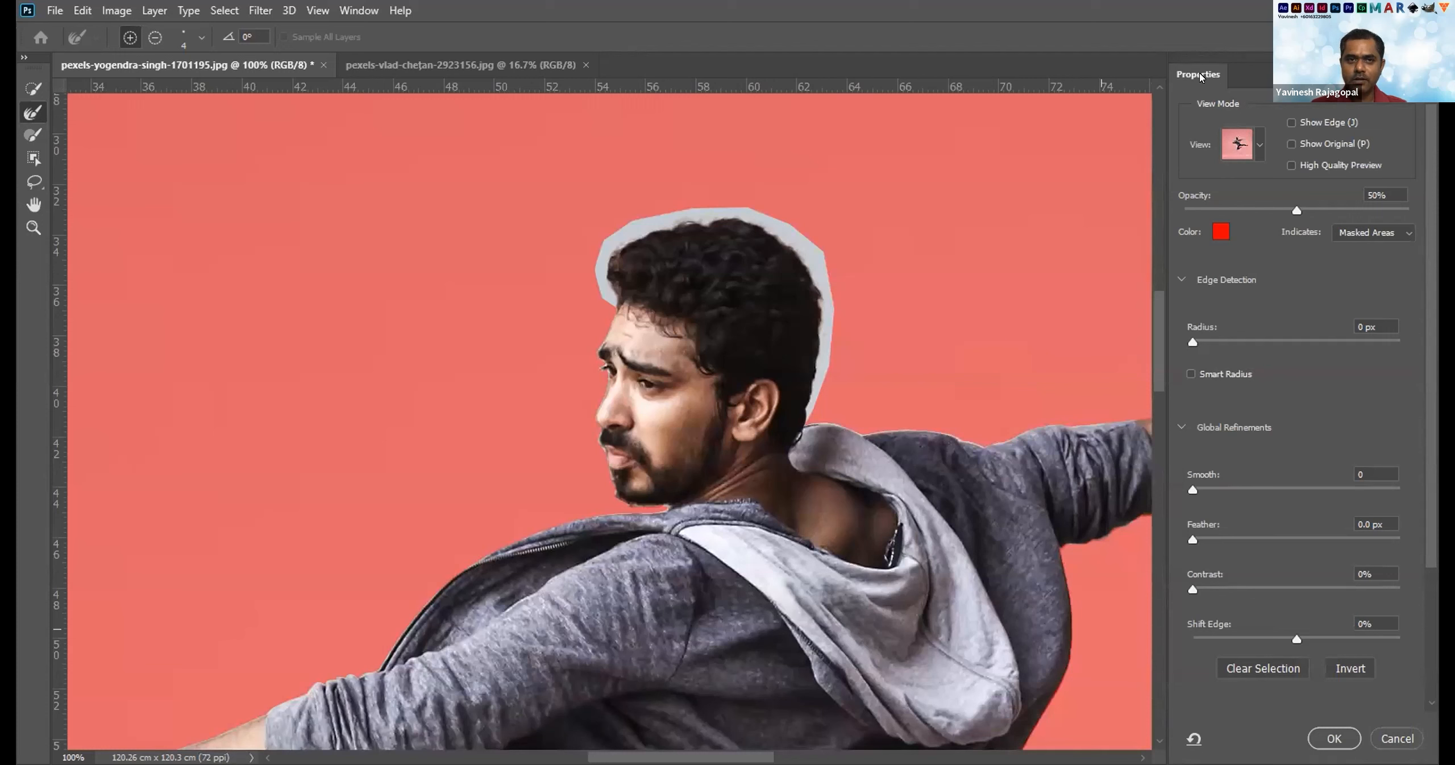
{"action": "left_click", "coordinate": [1258, 149]}
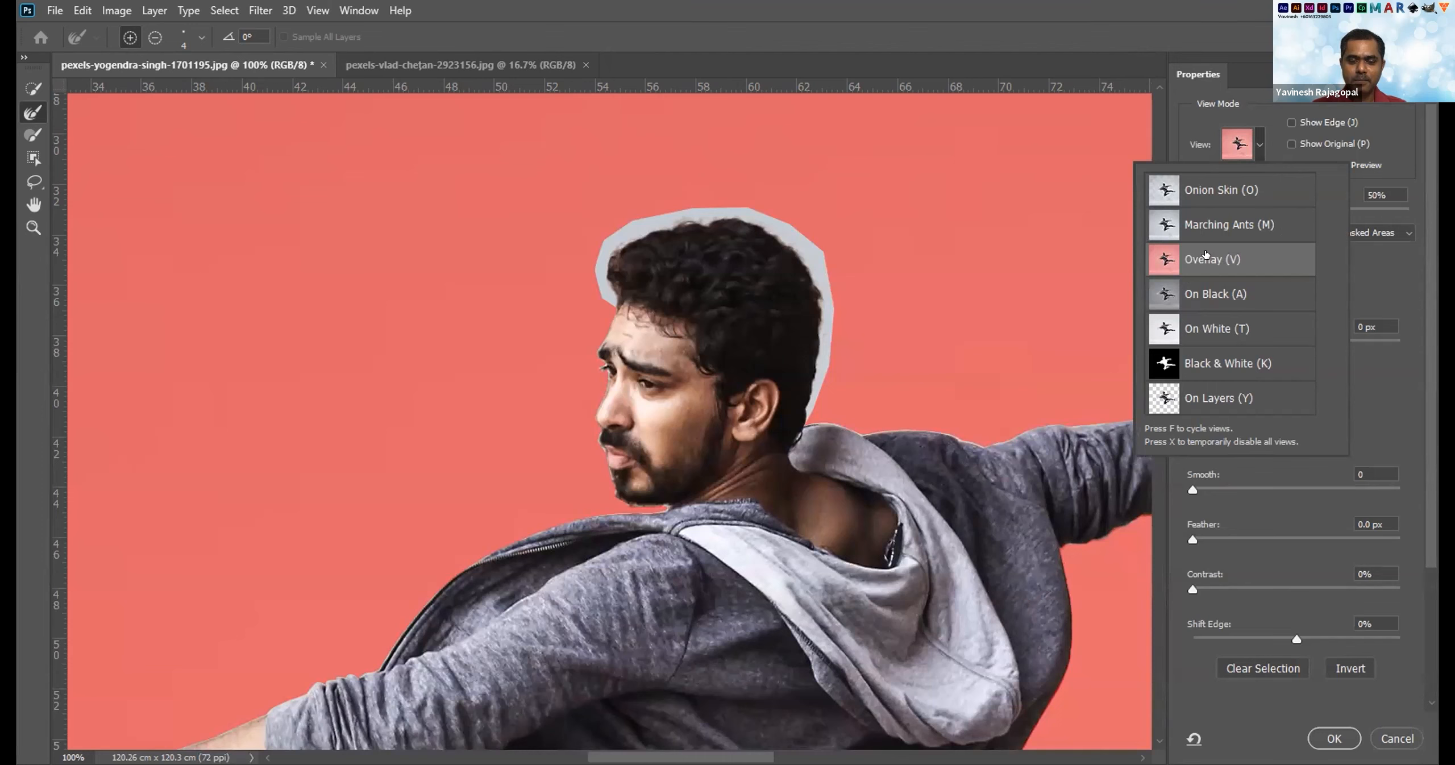
{"action": "left_click", "coordinate": [1165, 258]}
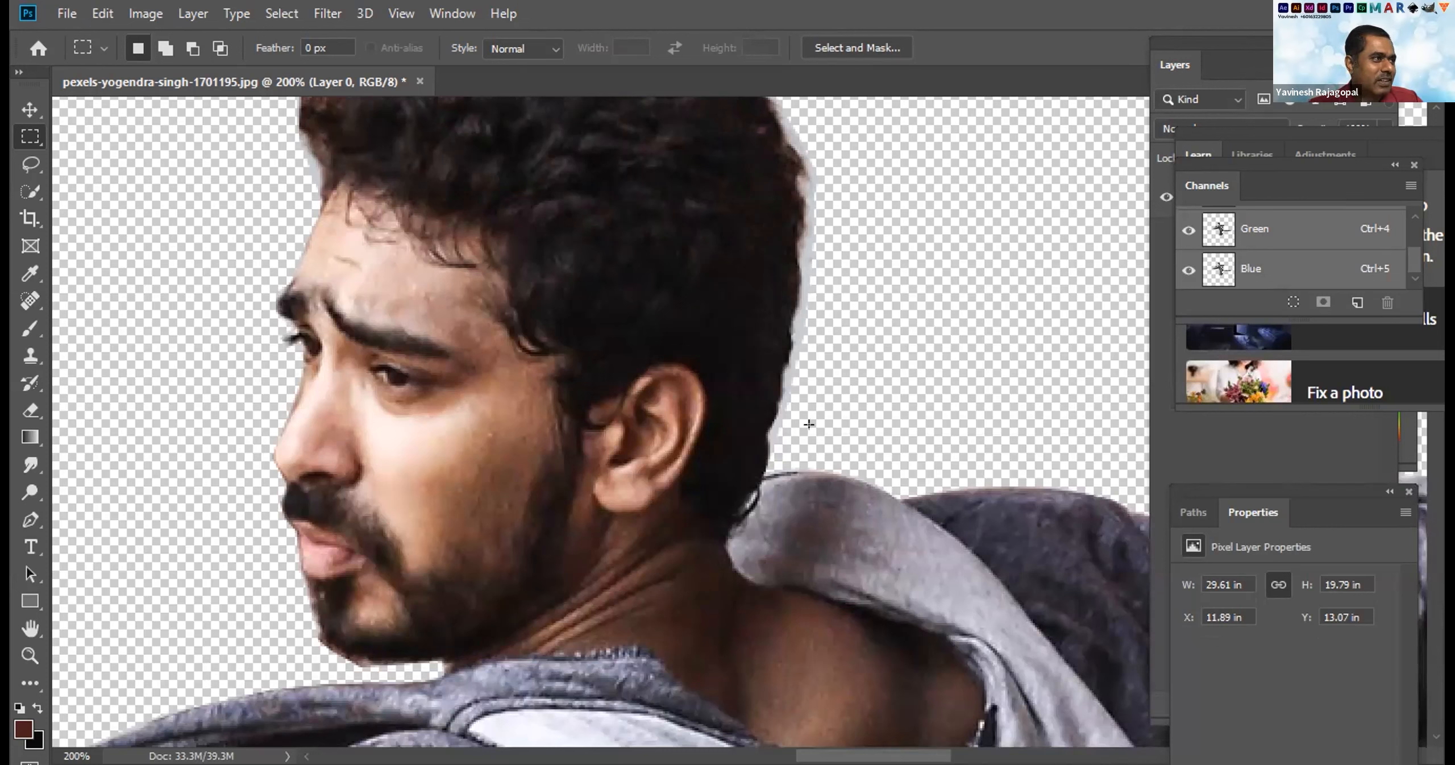
Undo the applied layer mask and the mask's creation to restore the figure selection on the original photo.
{"action": "left_click", "coordinate": [98, 11]}
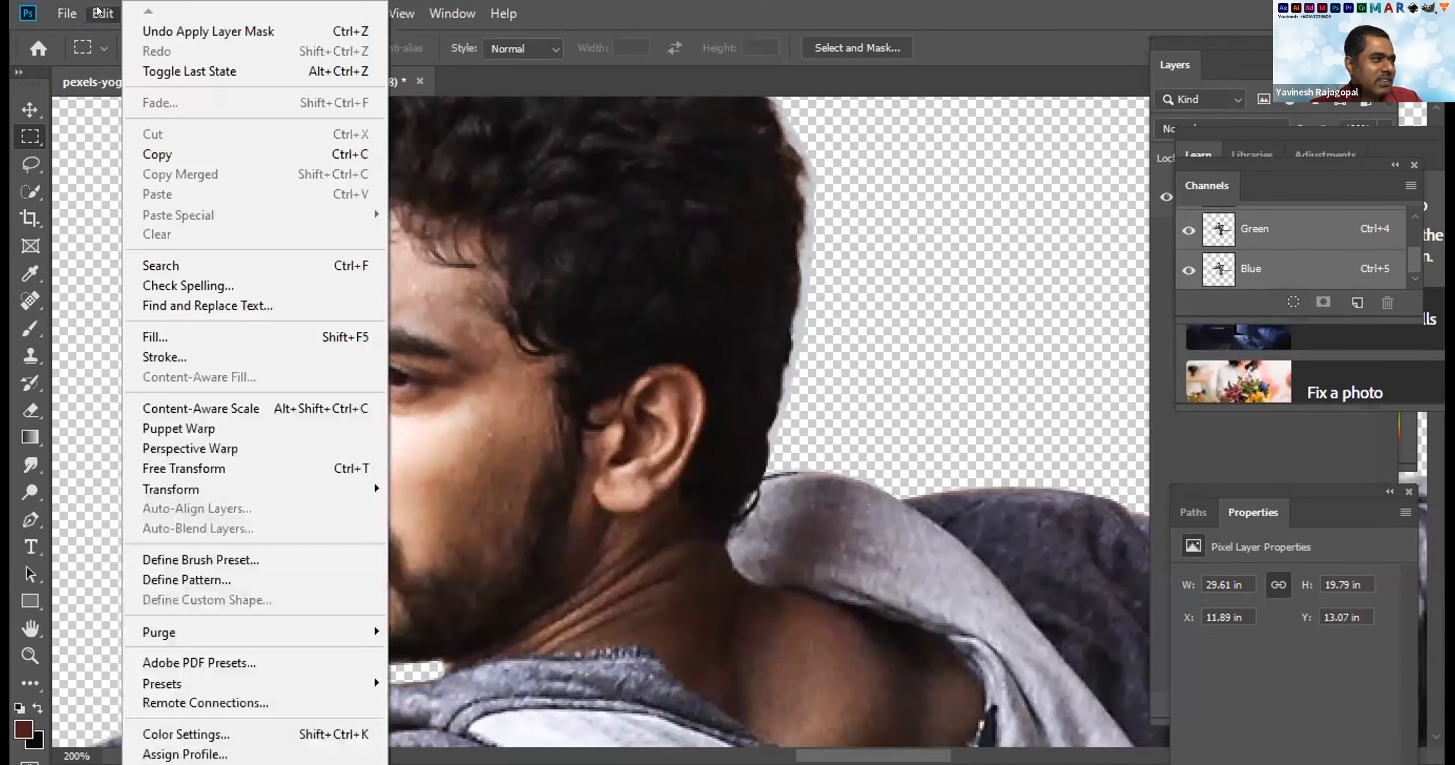
{"action": "left_click", "coordinate": [152, 29]}
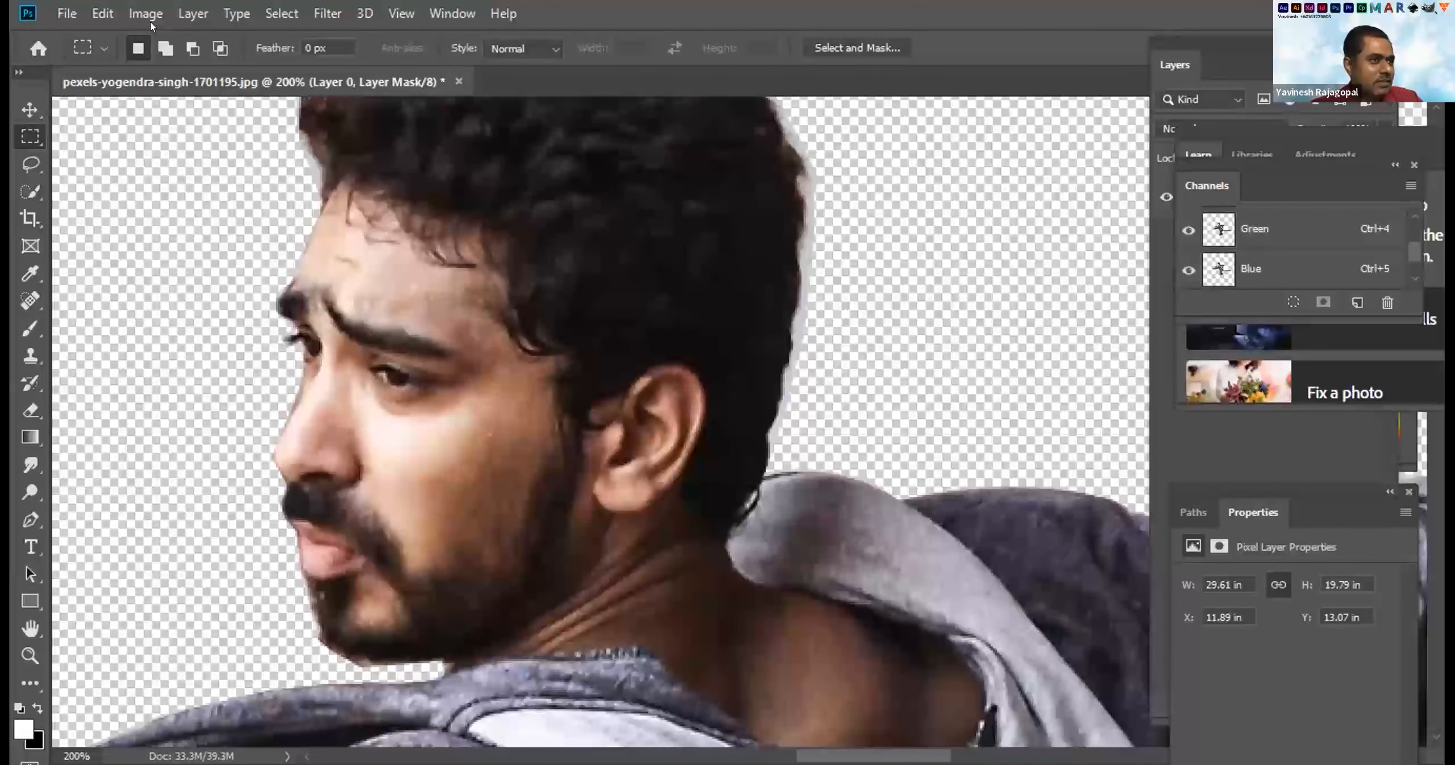
{"action": "left_click", "coordinate": [99, 12]}
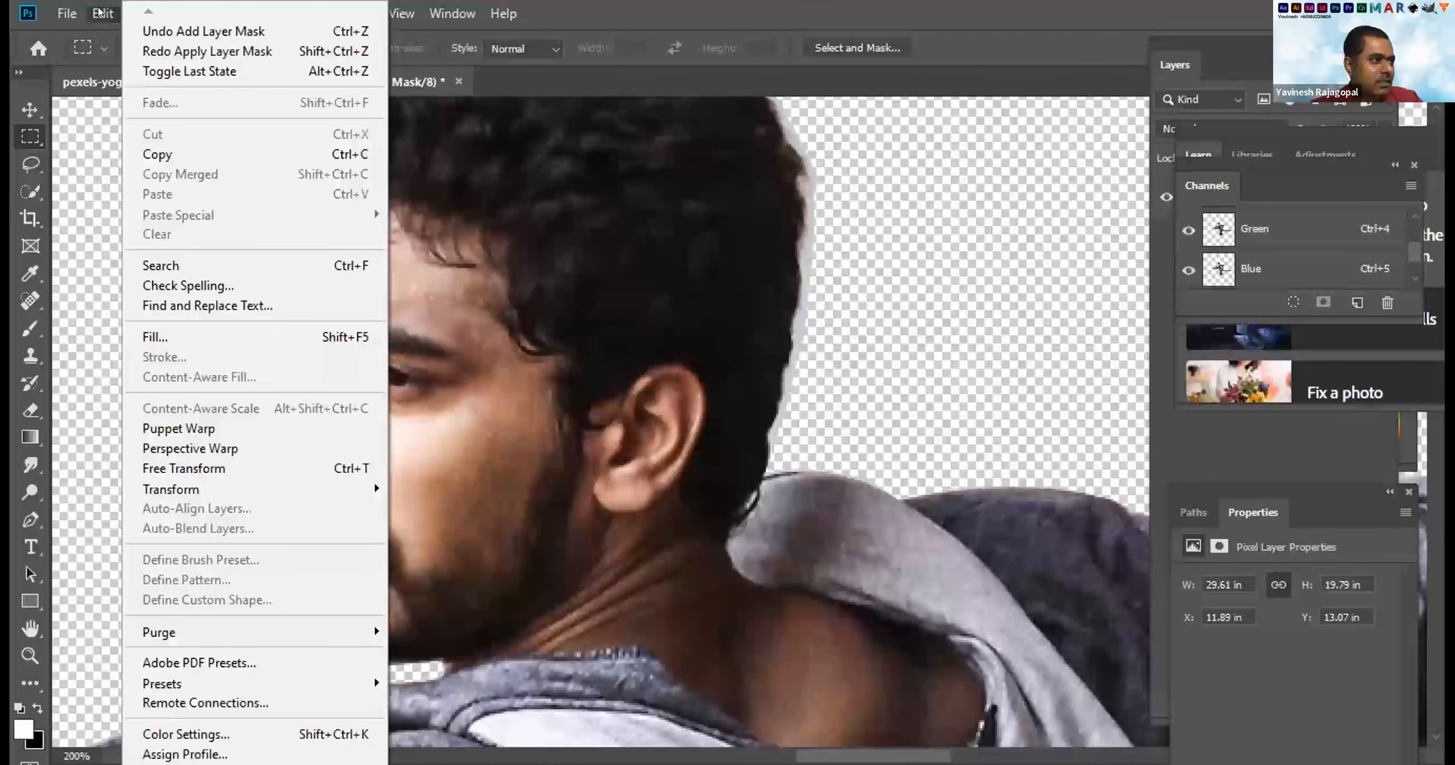
{"action": "left_click", "coordinate": [161, 31]}
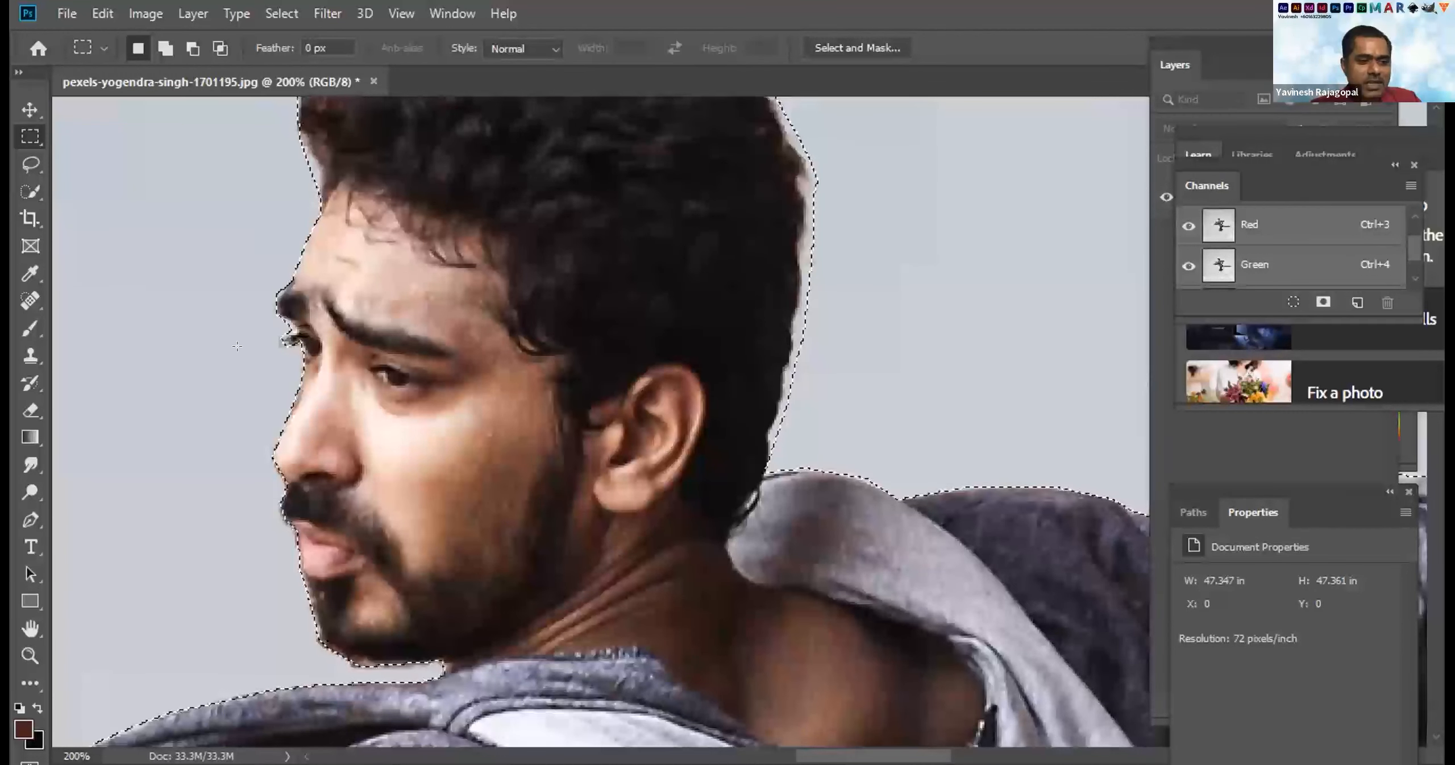
Reopen the figure selection in Select and Mask and display it in the Overlay view mode.
{"action": "key", "text": "ctrl+0"}
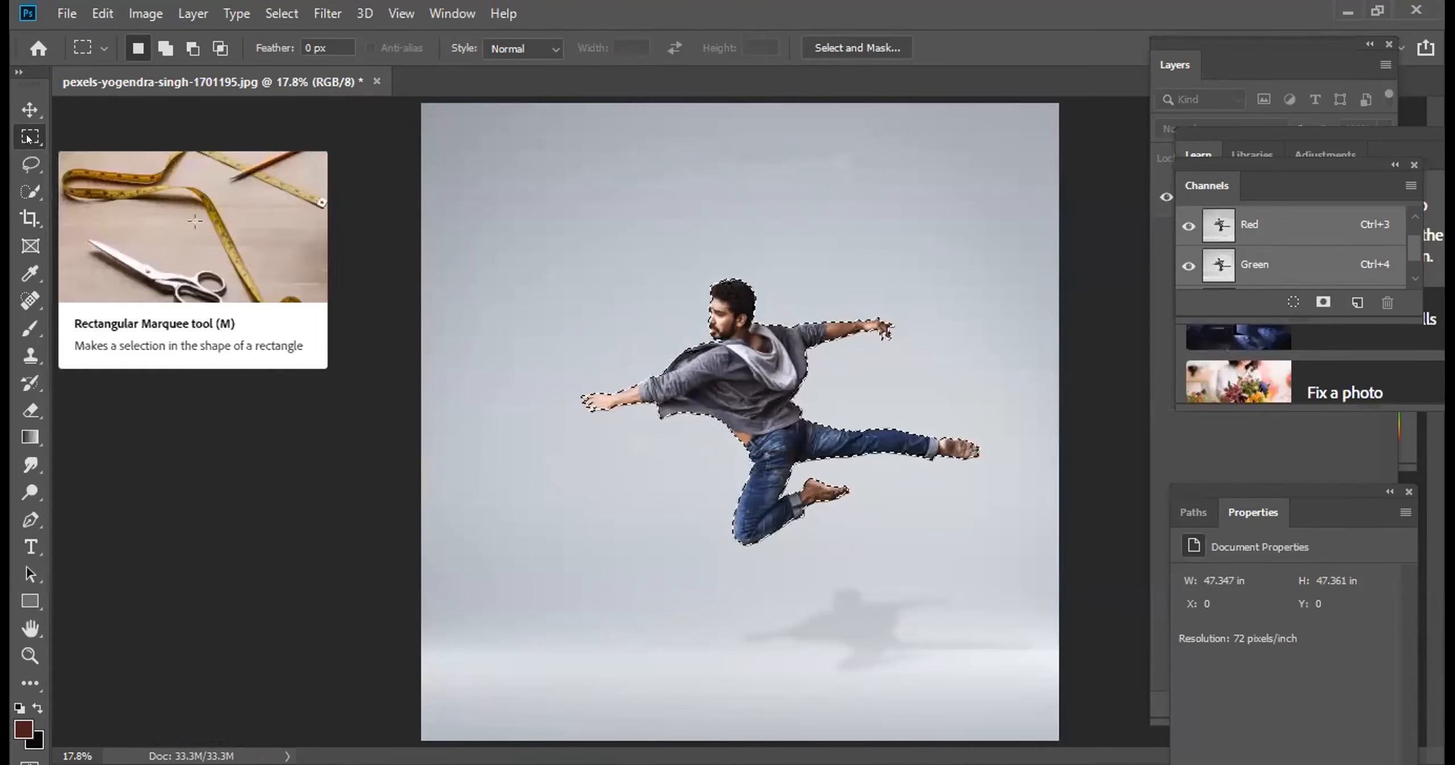
{"action": "left_click", "coordinate": [852, 46]}
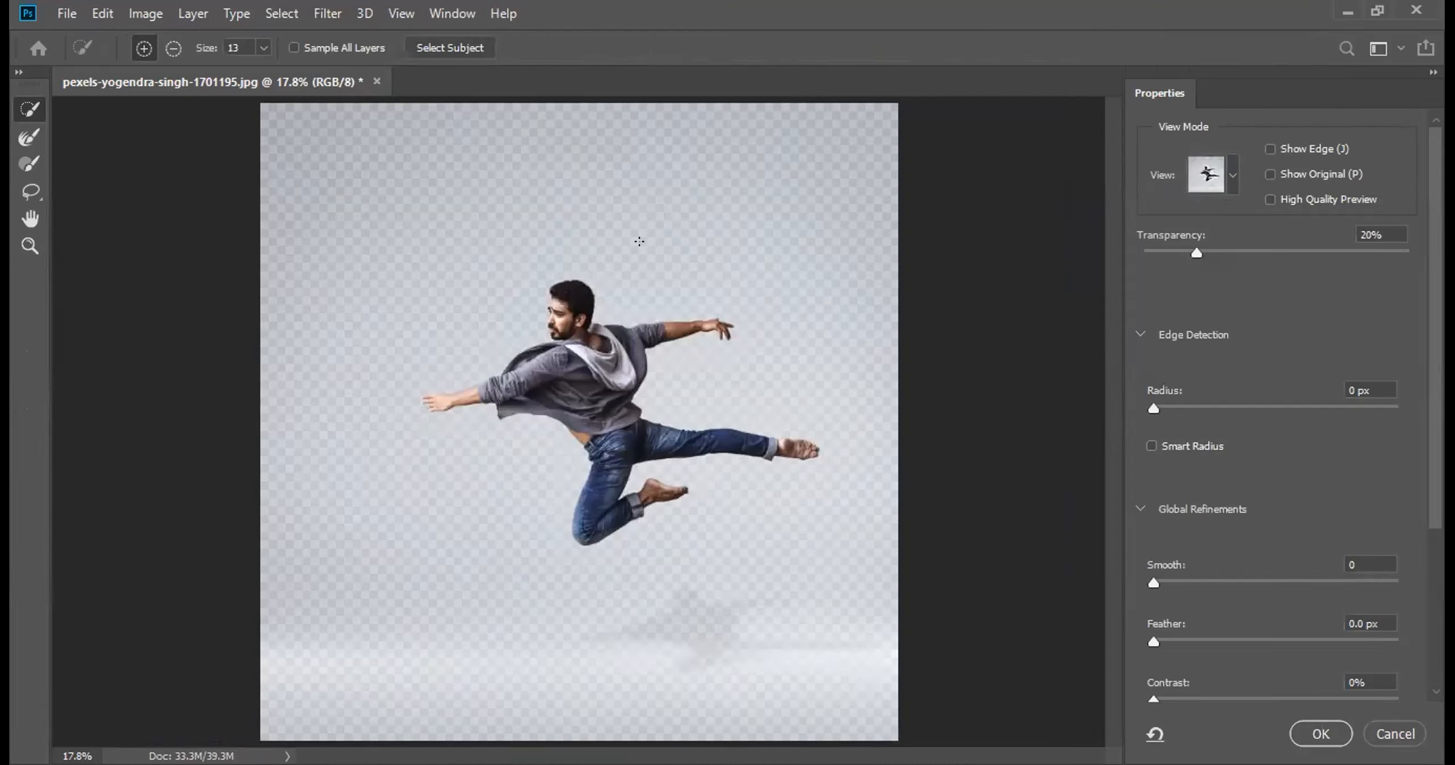
{"action": "left_click", "coordinate": [1227, 175]}
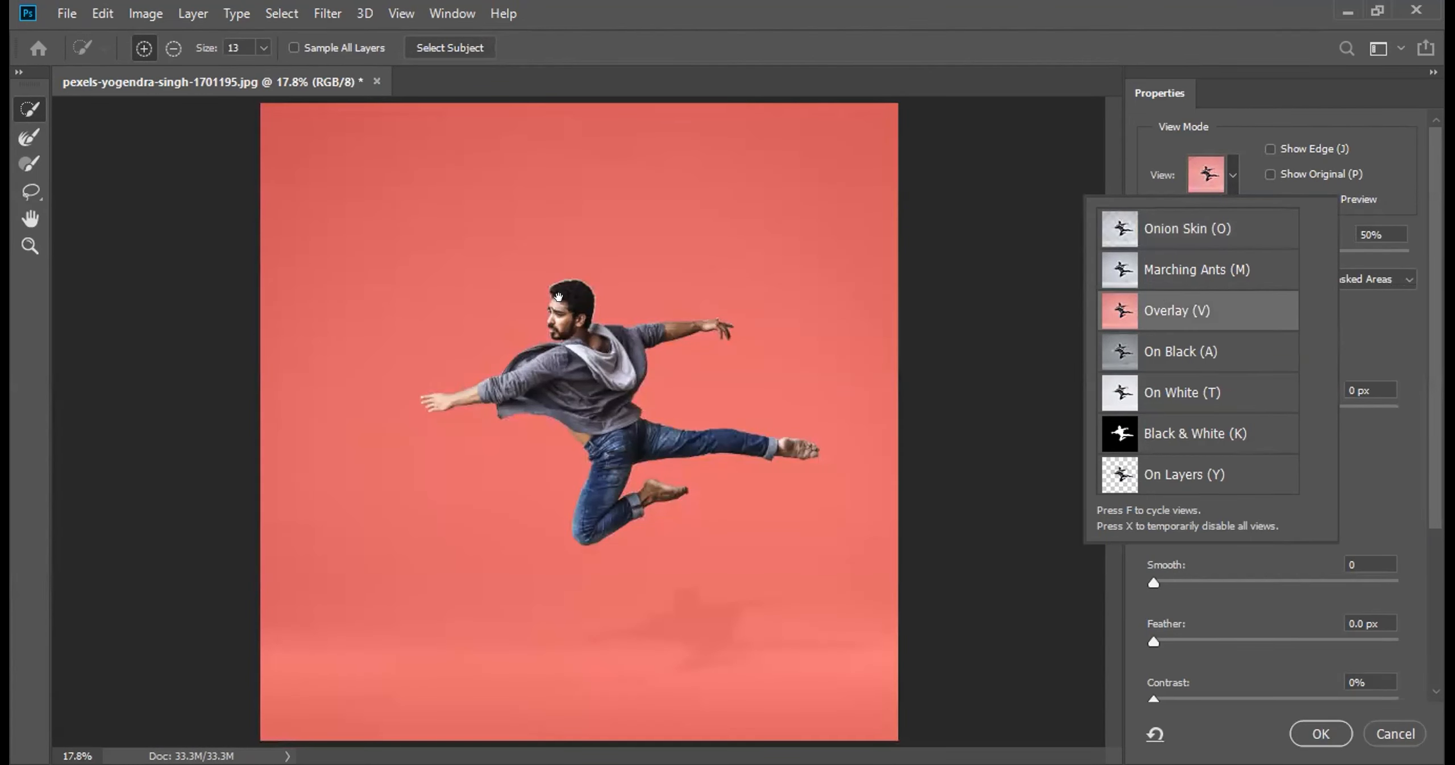
{"action": "left_click", "coordinate": [570, 282], "text": "ctrl"}
{"action": "left_click", "coordinate": [570, 282], "text": "ctrl"}
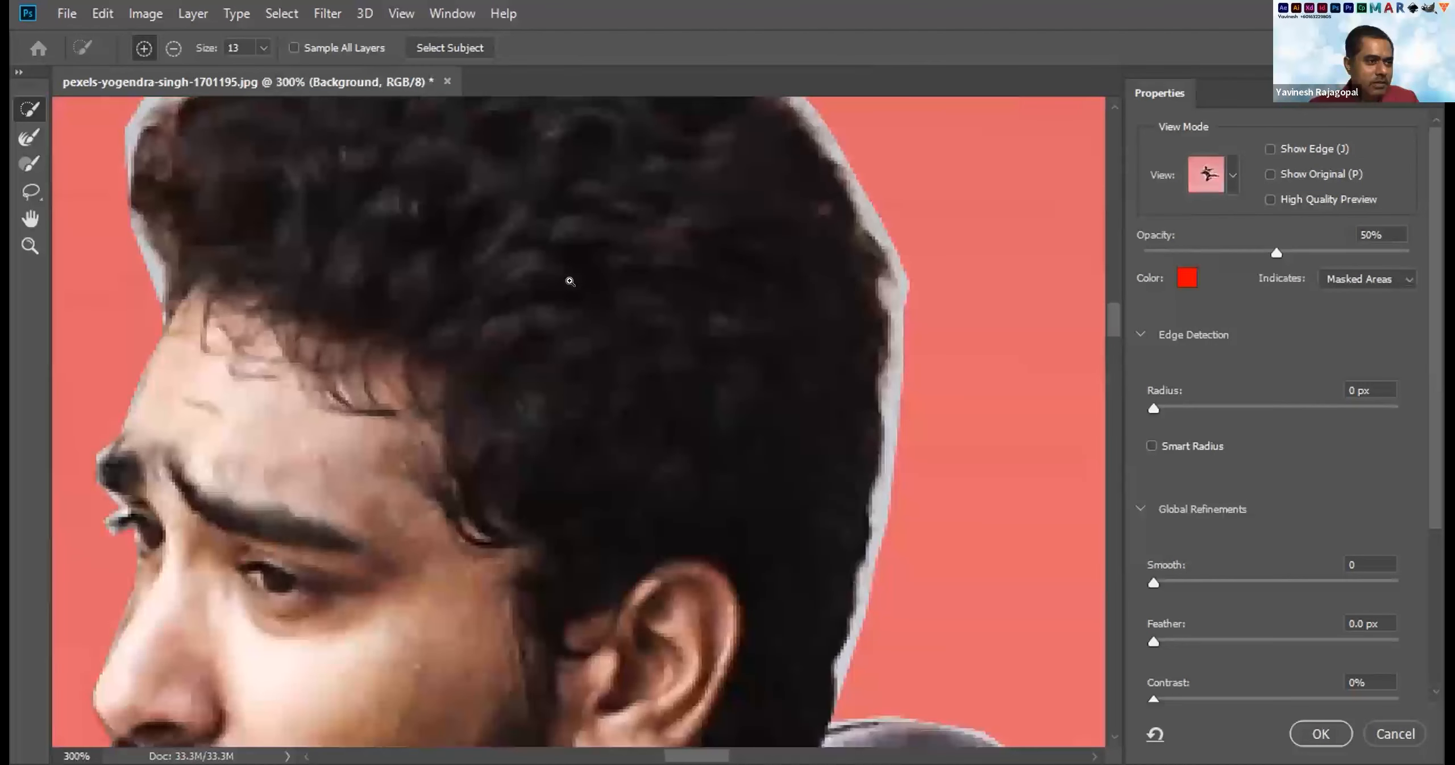
{"action": "left_click", "coordinate": [569, 281], "text": "alt"}
{"action": "left_click", "coordinate": [570, 282], "text": "alt"}
{"action": "left_click", "coordinate": [569, 282], "text": "alt"}
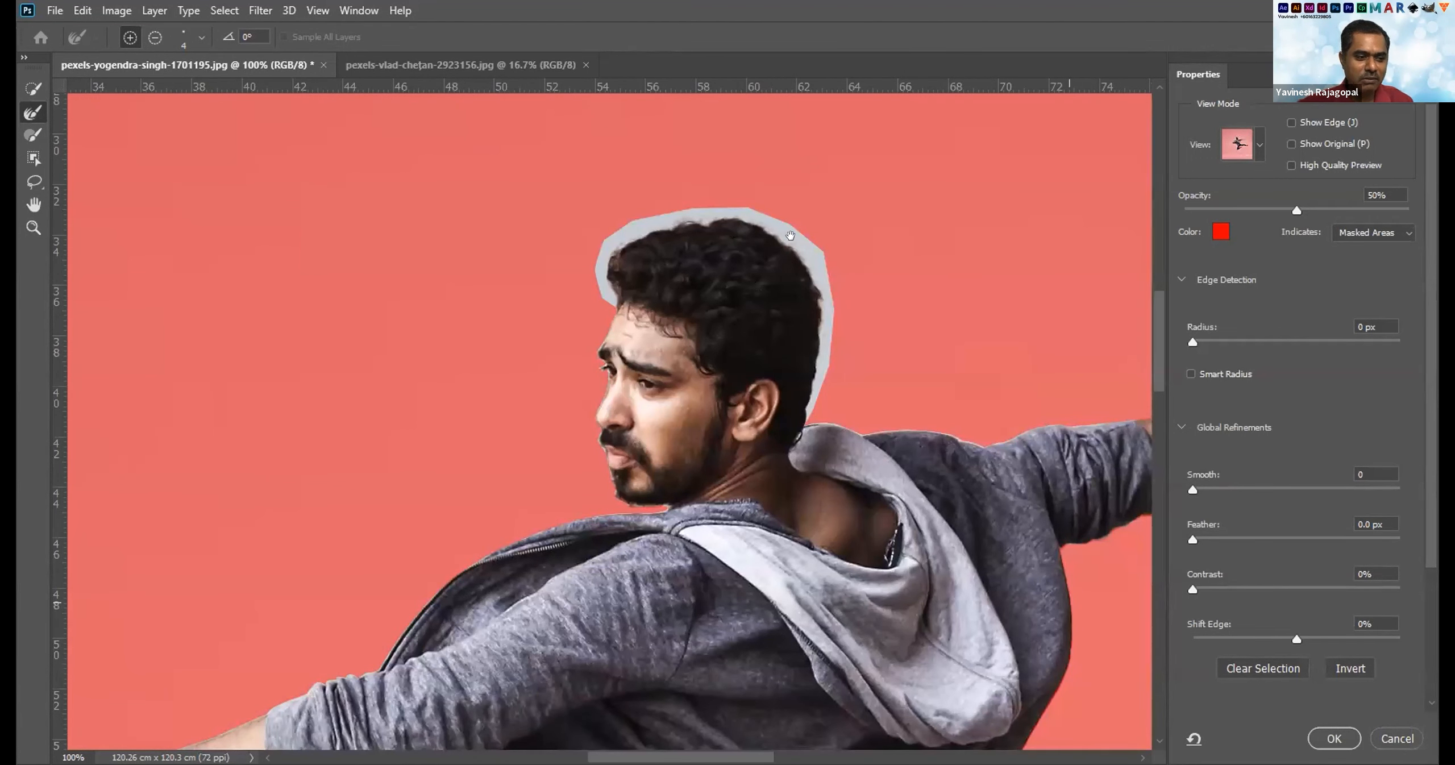
Enlarge the Refine Edge Brush to 8 px beside the man's head and shrink it to 1 px.
{"action": "scroll", "coordinate": [792, 246], "scroll_direction": "up", "scroll_amount": 1}
{"action": "left_click_drag", "start_coordinate": [738, 312], "coordinate": [719, 279]}
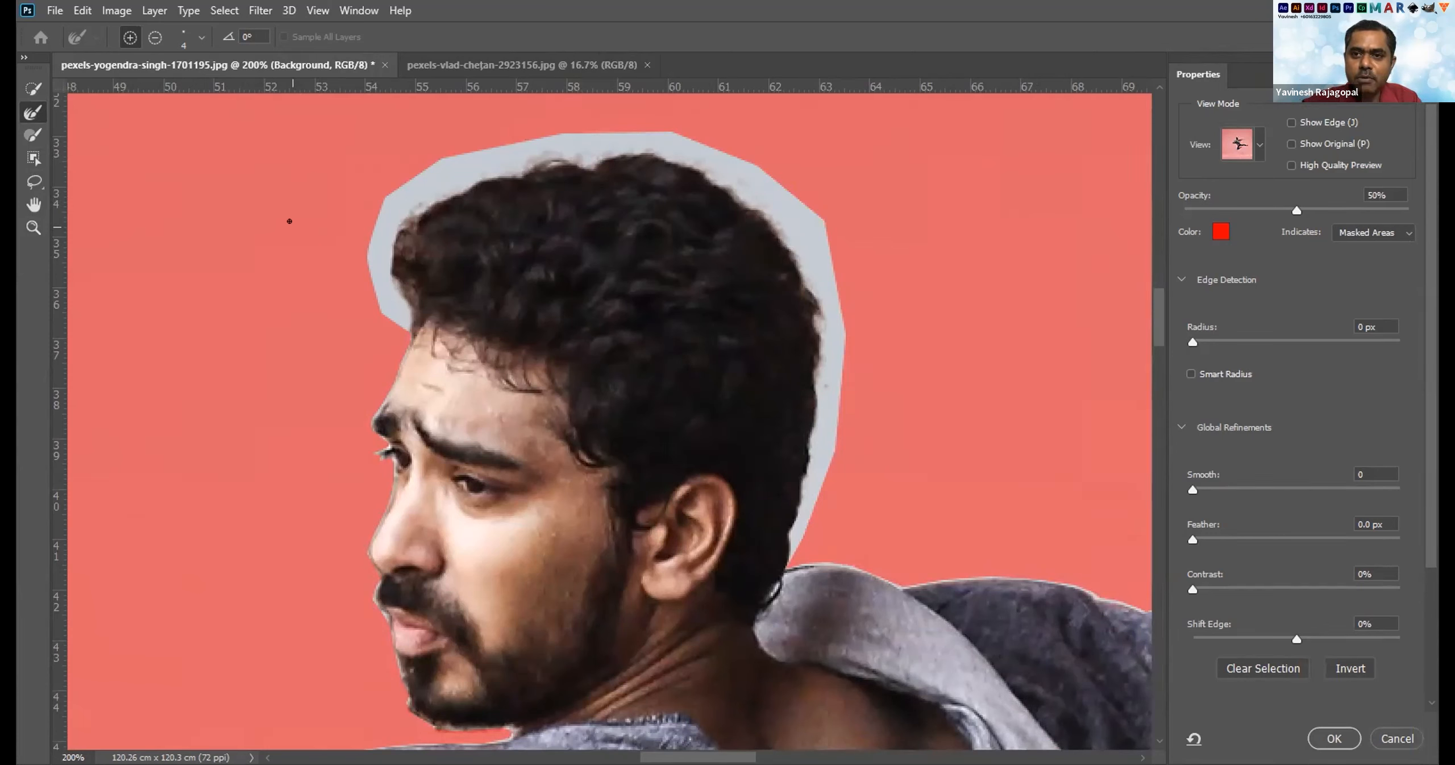
{"action": "key", "text": "bracketright"}
{"action": "key", "text": "bracketright"}
{"action": "key", "text": "bracketright"}
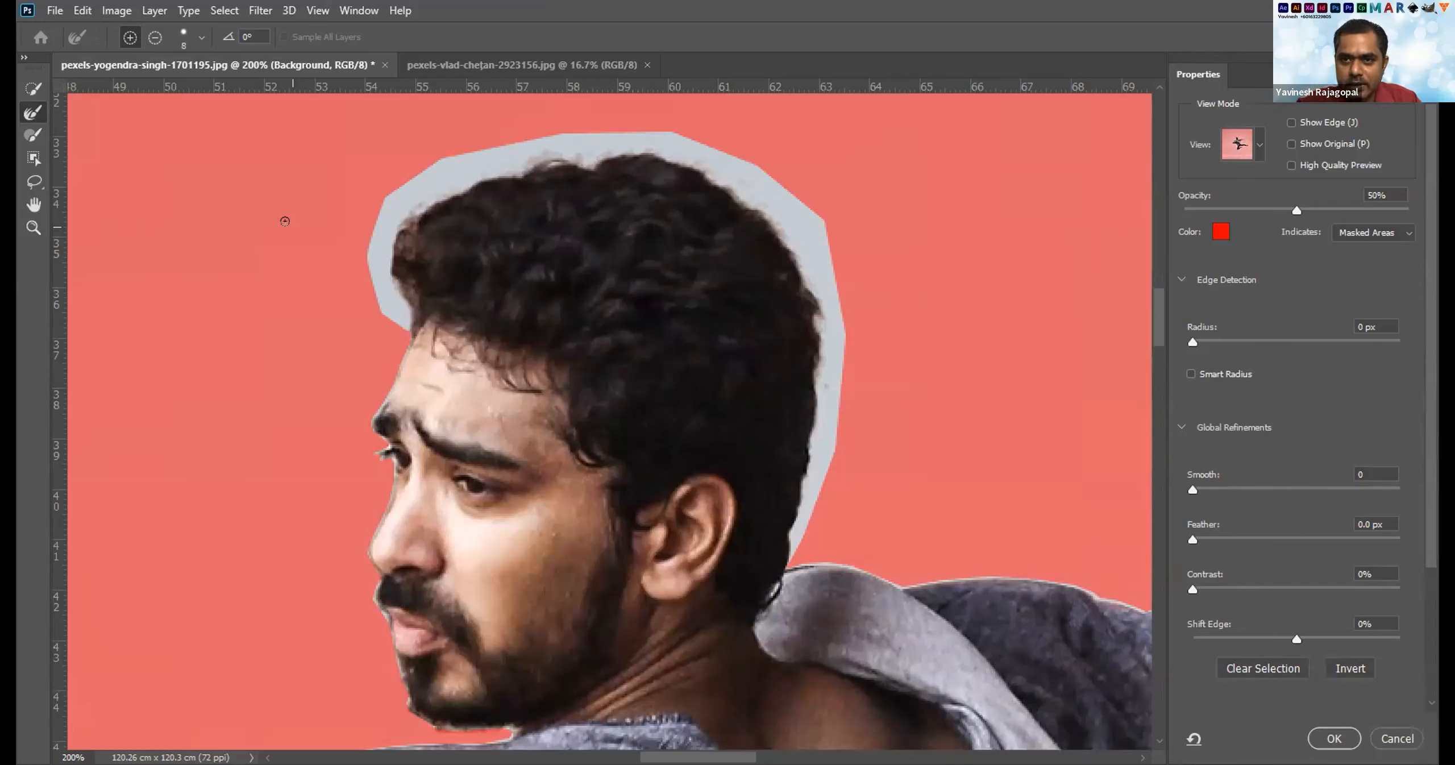
{"action": "key", "text": "bracketleft"}
{"action": "key", "text": "bracketleft"}
{"action": "key", "text": "bracketleft"}
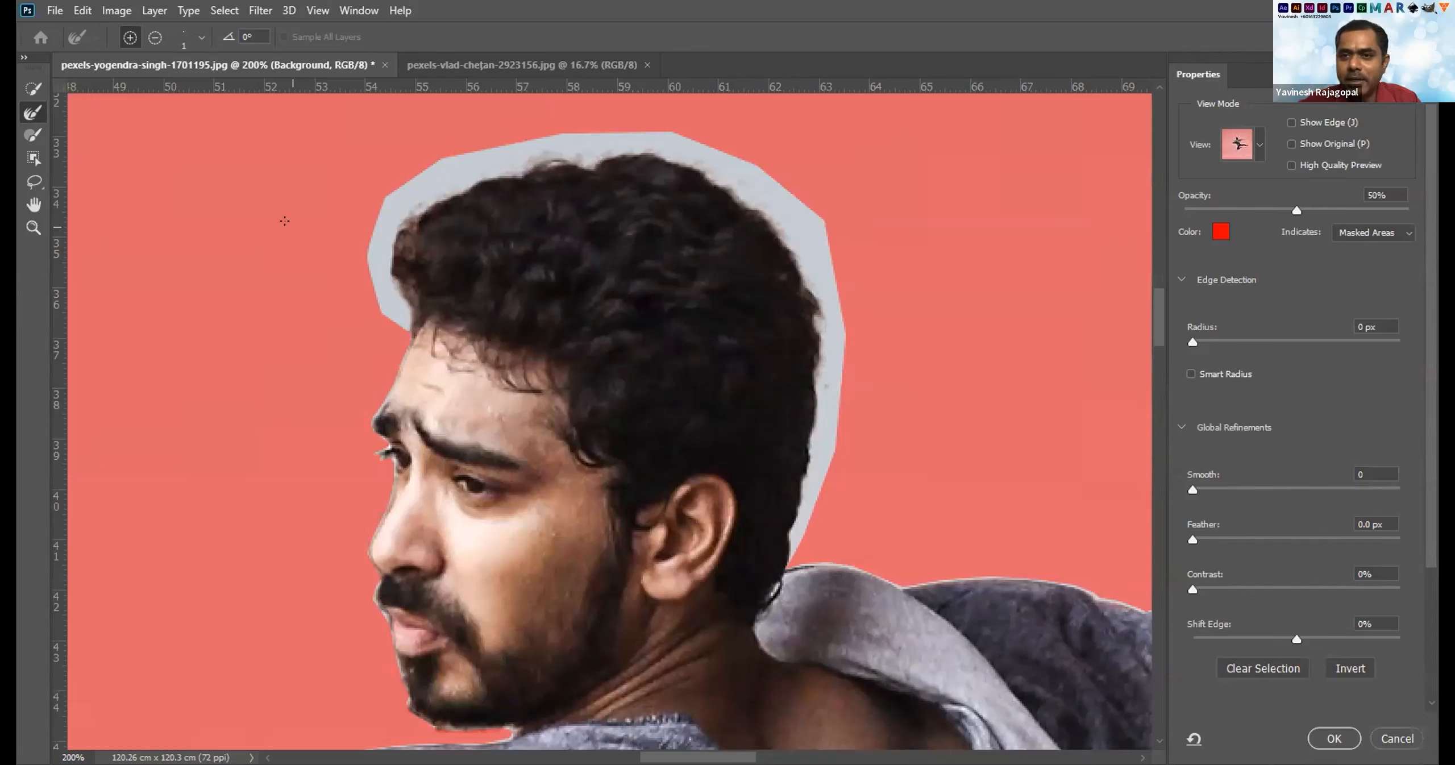
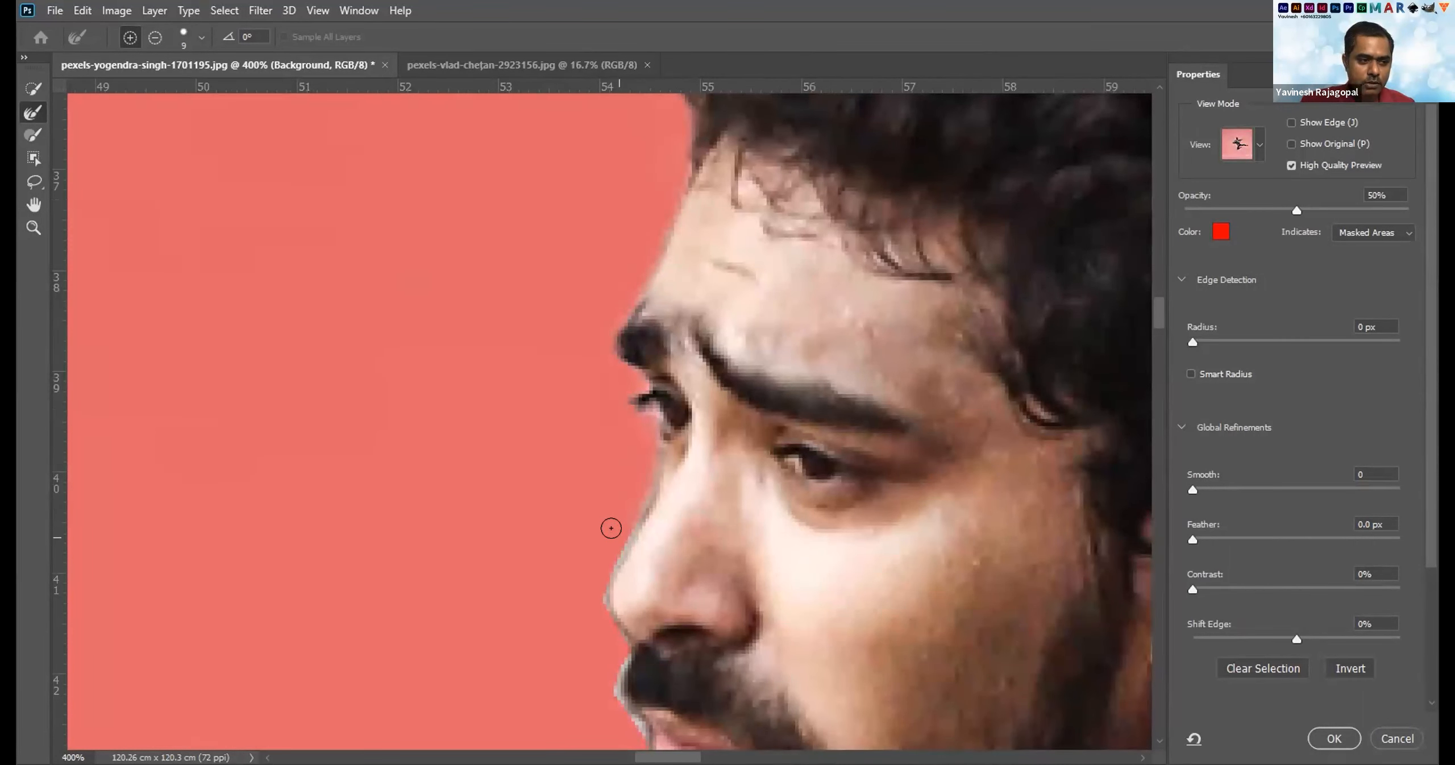
Brush the selection edge along the man's nose, lips and chin with the Refine Edge Brush.
{"action": "left_click_drag", "start_coordinate": [588, 449], "coordinate": [578, 224]}
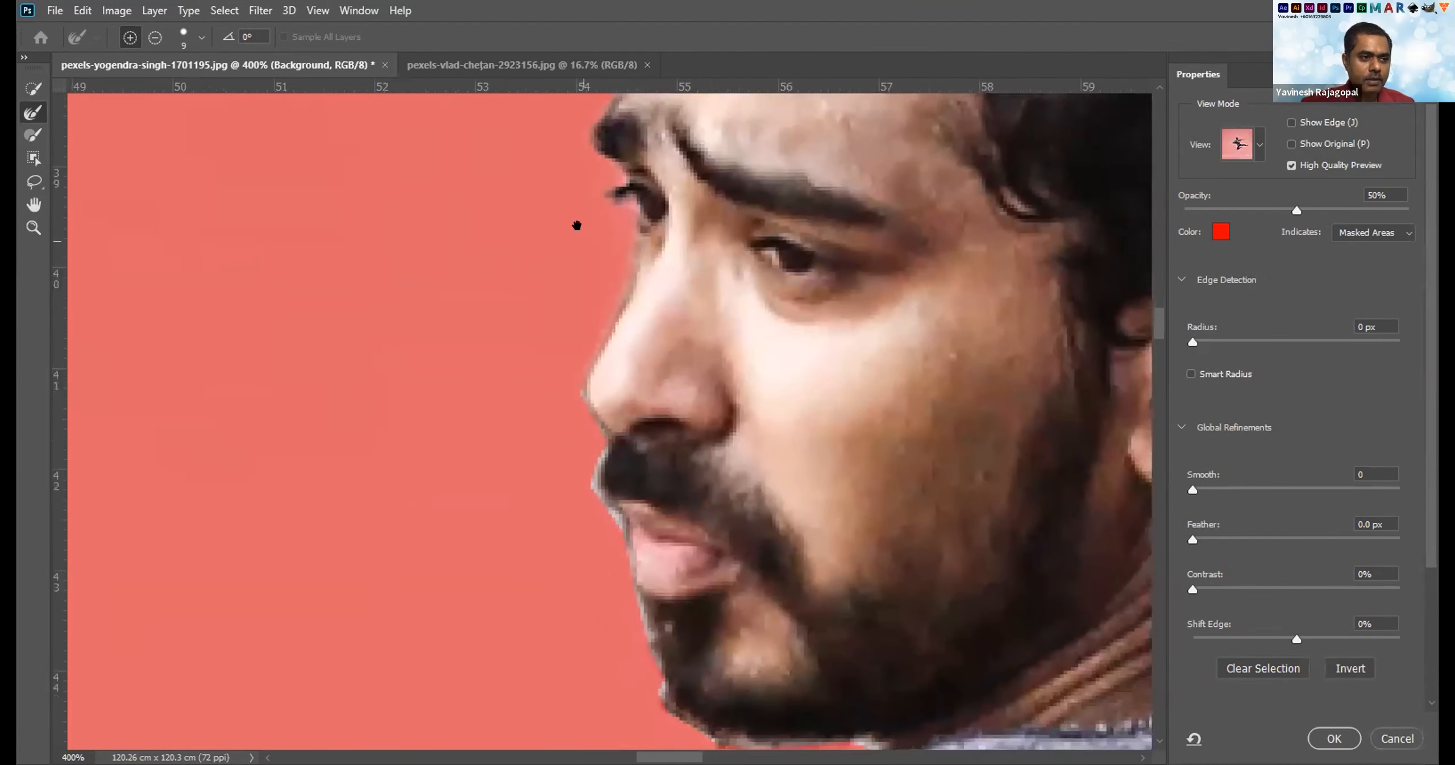
{"action": "mouse_move", "coordinate": [567, 399]}
{"action": "left_mouse_down"}
{"action": "mouse_move", "coordinate": [551, 250]}
{"action": "mouse_move", "coordinate": [509, 305]}
{"action": "mouse_move", "coordinate": [503, 196]}
{"action": "mouse_move", "coordinate": [545, 366]}
{"action": "mouse_move", "coordinate": [628, 395]}
{"action": "mouse_move", "coordinate": [729, 401]}
{"action": "left_mouse_up"}
{"action": "scroll", "coordinate": [739, 368], "scroll_direction": "down", "scroll_amount": 1}
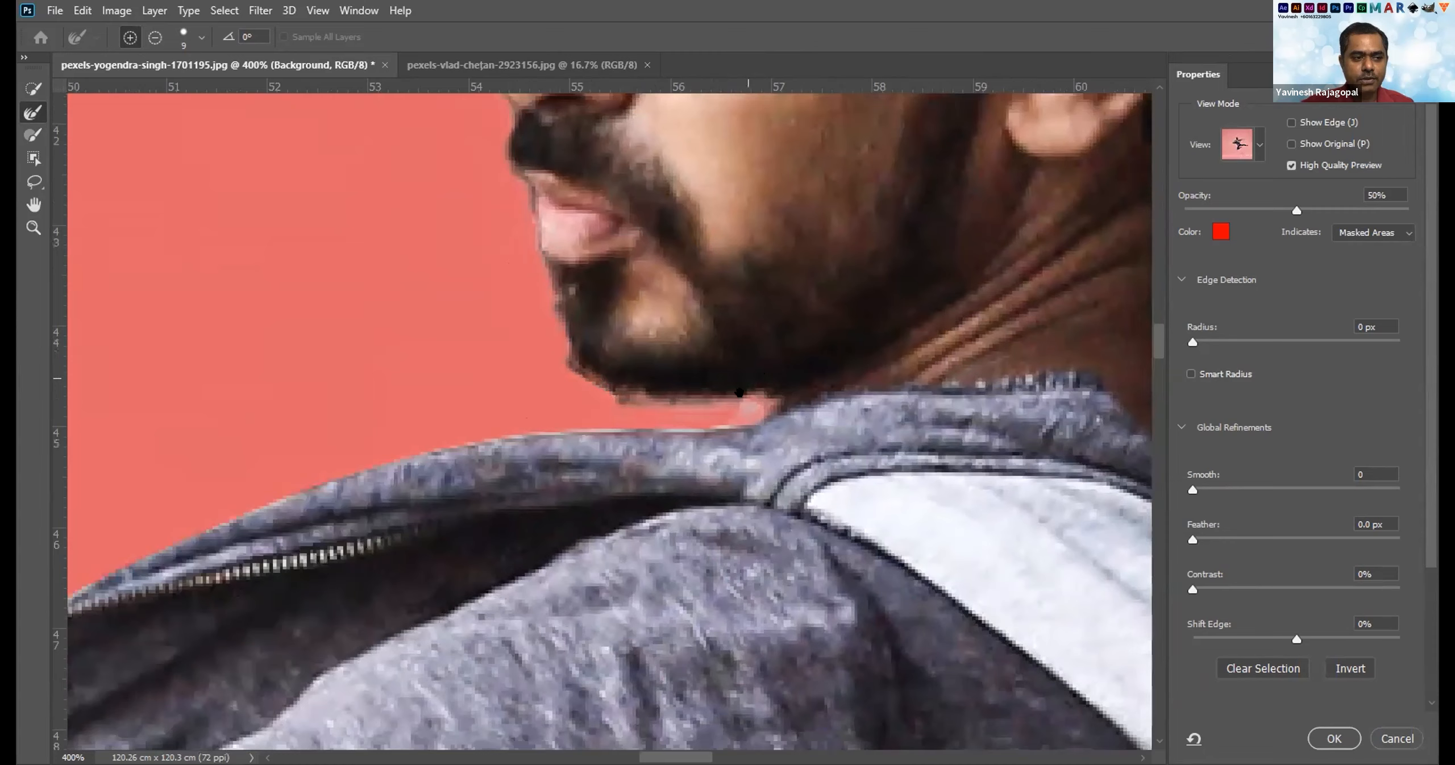
Brush the upper edge of the hoodie behind the man's neck and shoulder with the Refine Edge Brush.
{"action": "scroll", "coordinate": [741, 377], "scroll_direction": "down", "scroll_amount": 3}
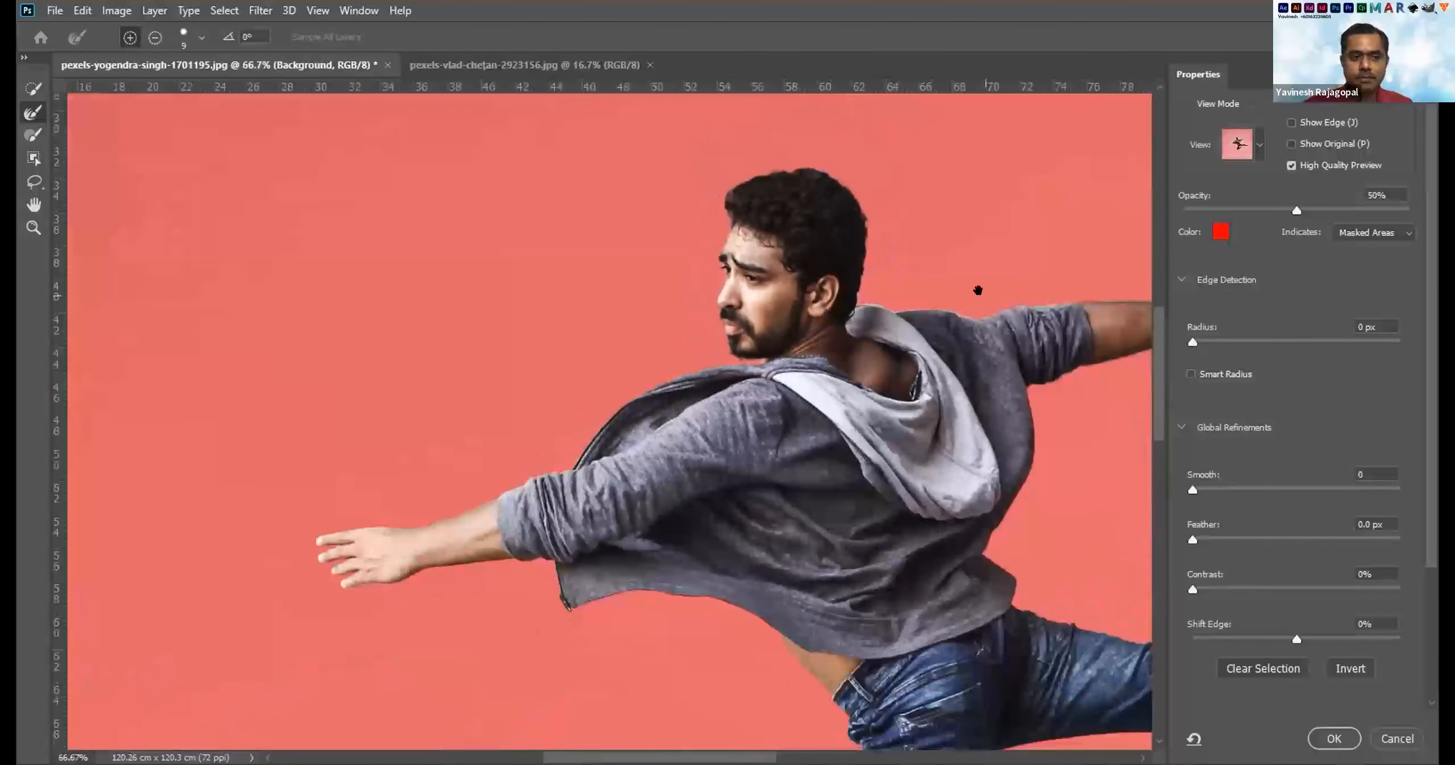
{"action": "scroll", "coordinate": [778, 298], "scroll_direction": "down", "scroll_amount": 1}
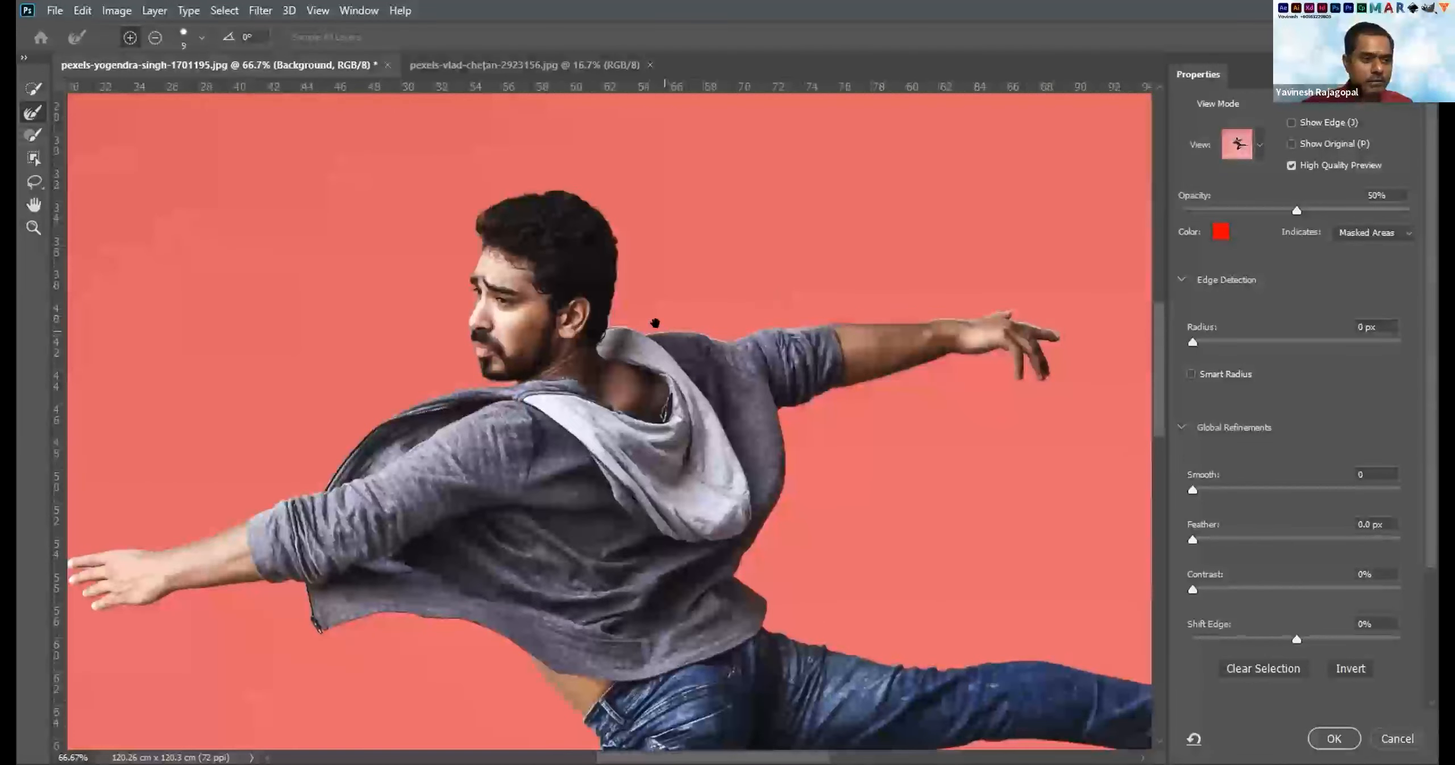
{"action": "scroll", "coordinate": [656, 324], "scroll_direction": "up", "scroll_amount": 3}
{"action": "scroll", "coordinate": [838, 239], "scroll_direction": "up", "scroll_amount": 1}
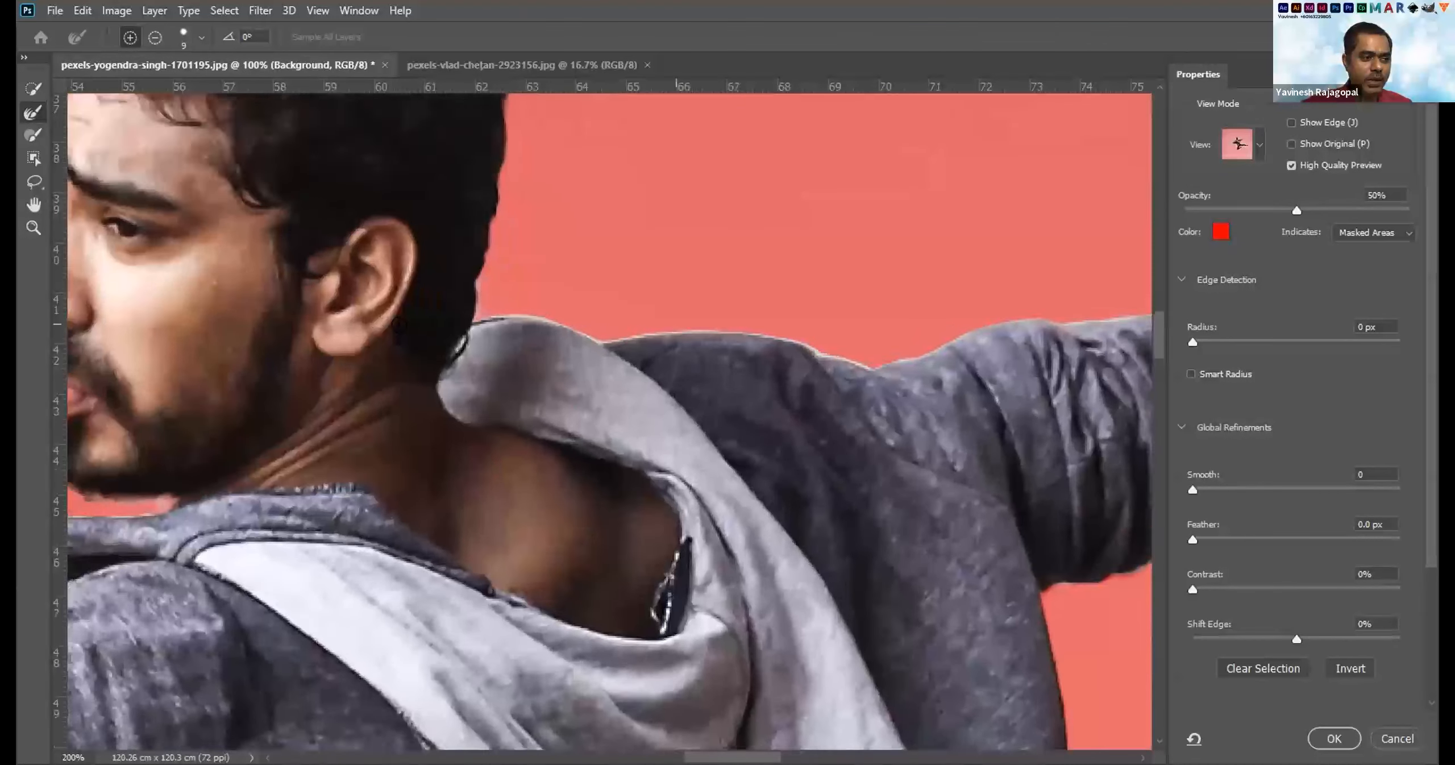
{"action": "mouse_move", "coordinate": [536, 368]}
{"action": "left_mouse_down"}
{"action": "mouse_move", "coordinate": [753, 371]}
{"action": "mouse_move", "coordinate": [842, 412]}
{"action": "left_mouse_up"}
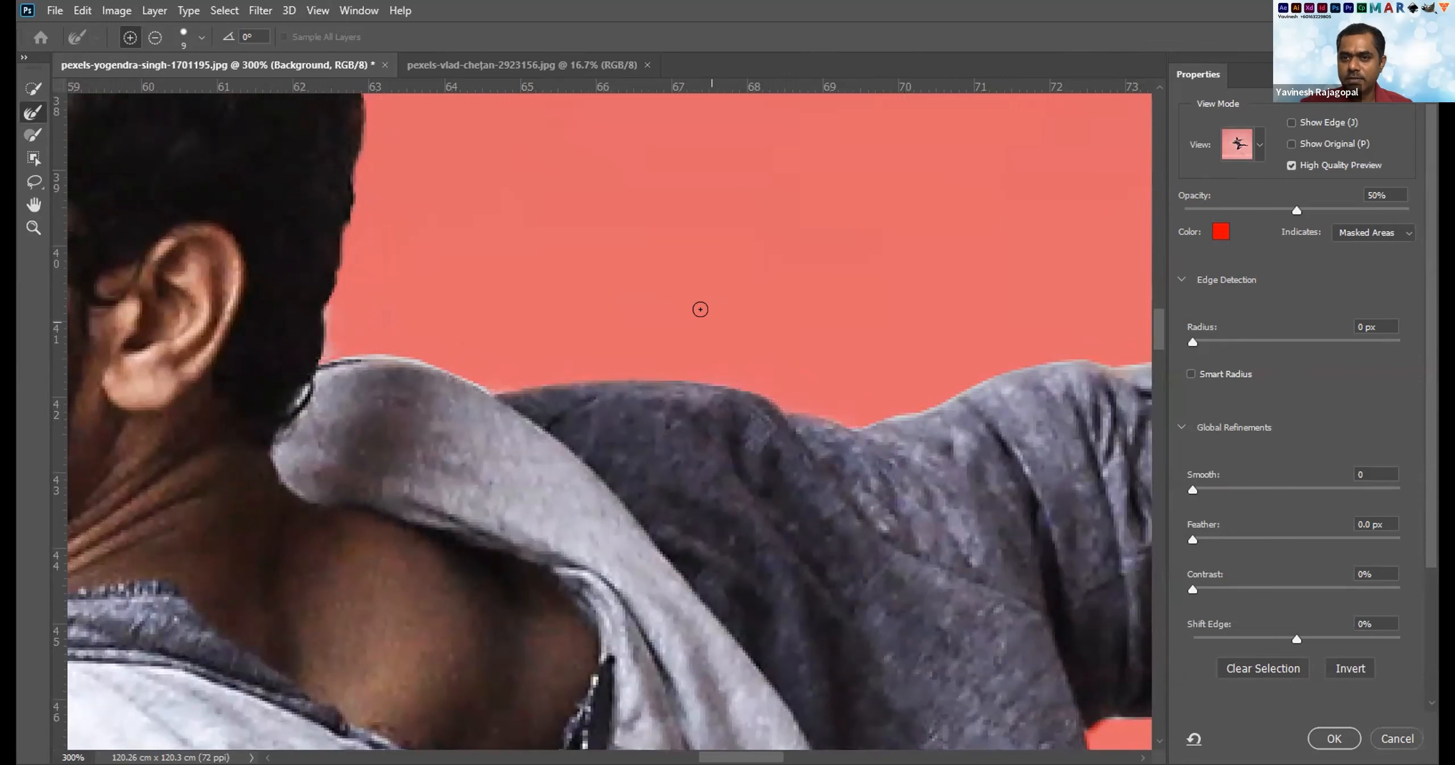
Set the overlay color for the masked areas to green, 00ff1e.
{"action": "scroll", "coordinate": [663, 297], "scroll_direction": "down", "scroll_amount": 2}
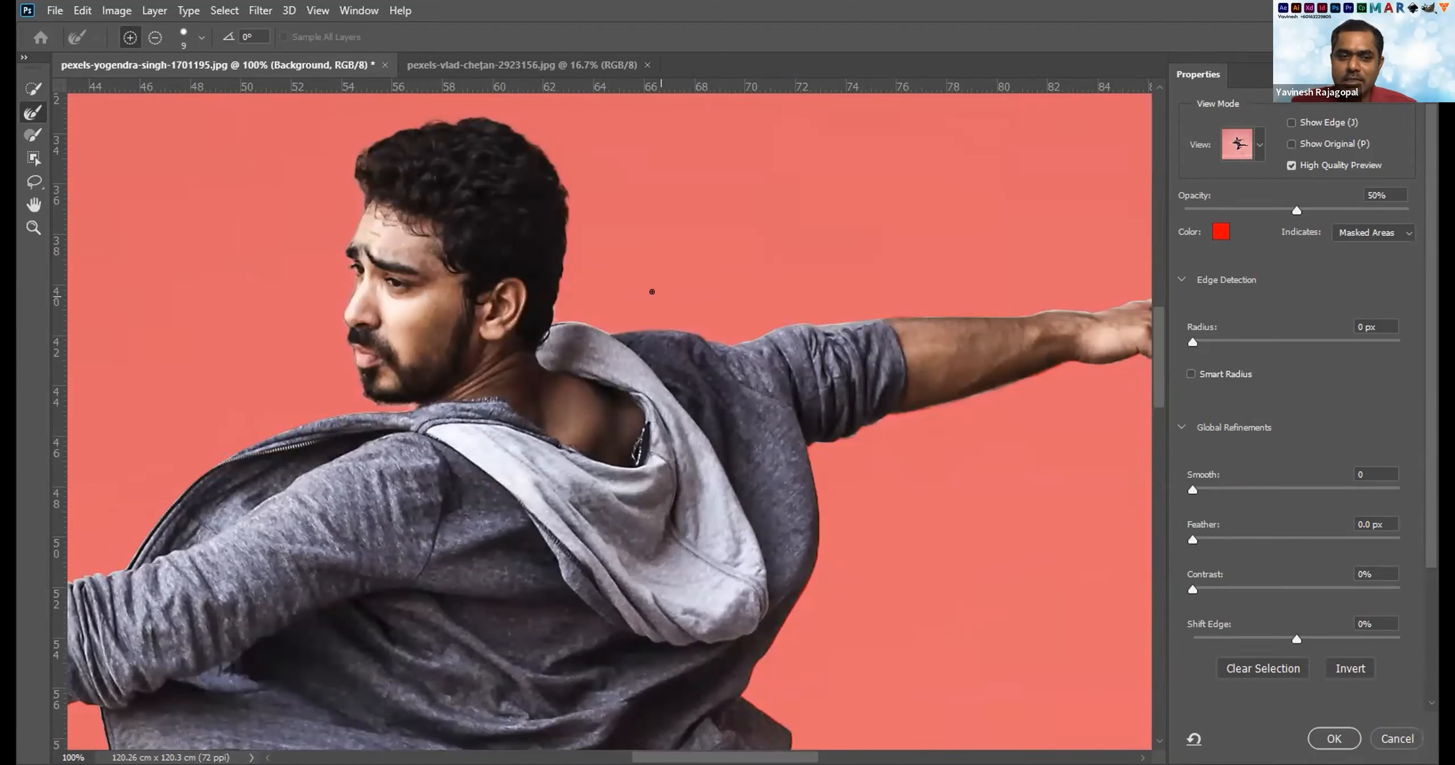
{"action": "scroll", "coordinate": [323, 224], "scroll_direction": "up", "scroll_amount": 3}
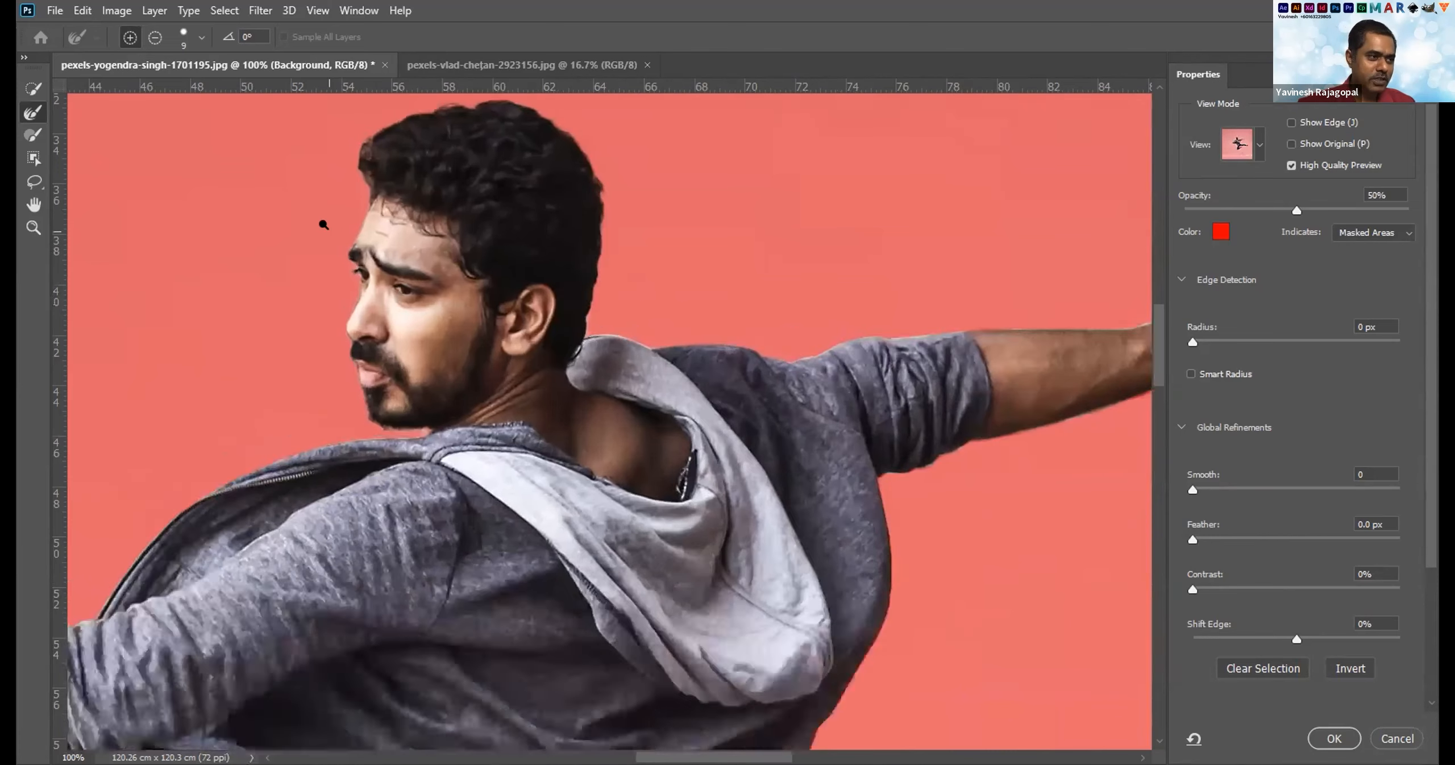
{"action": "scroll", "coordinate": [576, 322], "scroll_direction": "up", "scroll_amount": 3}
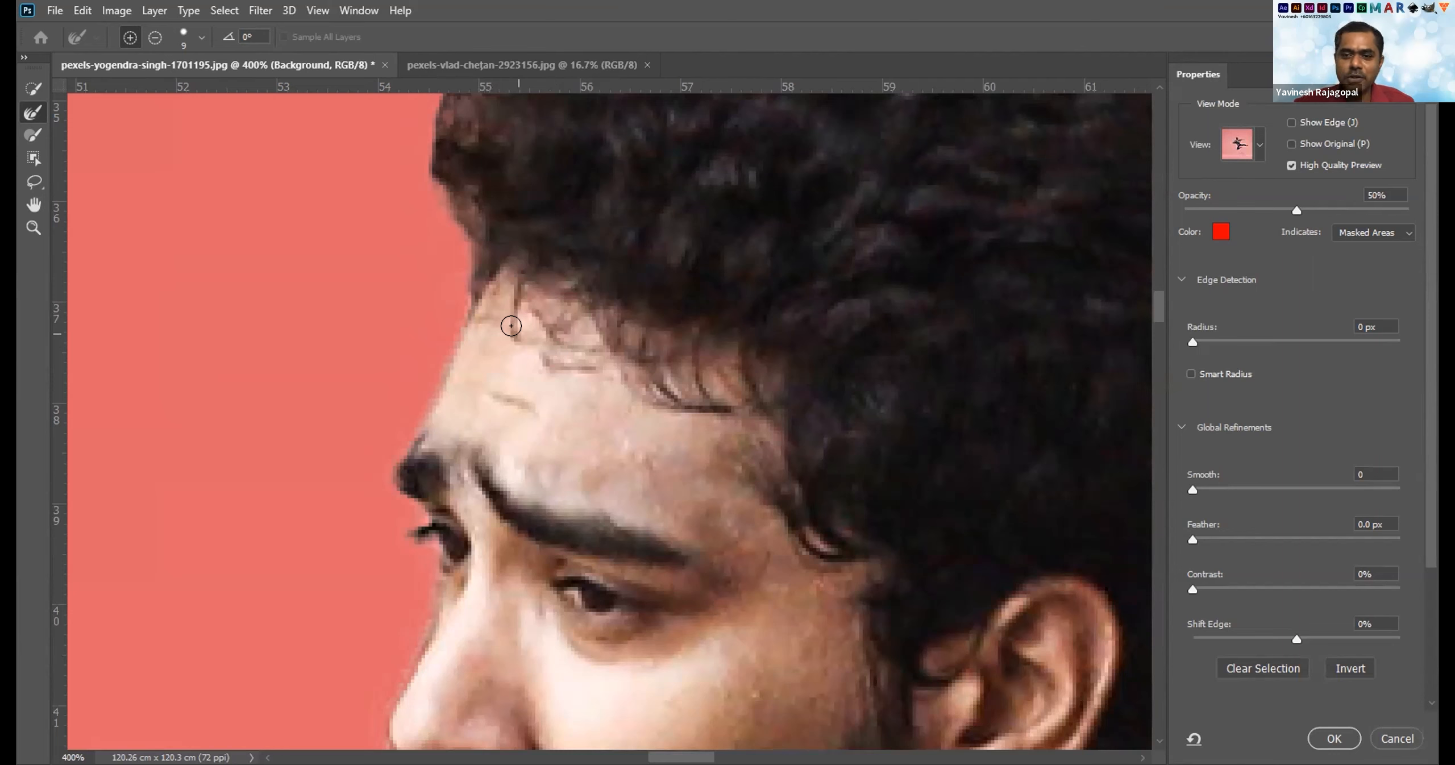
{"action": "scroll", "coordinate": [511, 325], "scroll_direction": "down", "scroll_amount": 2}
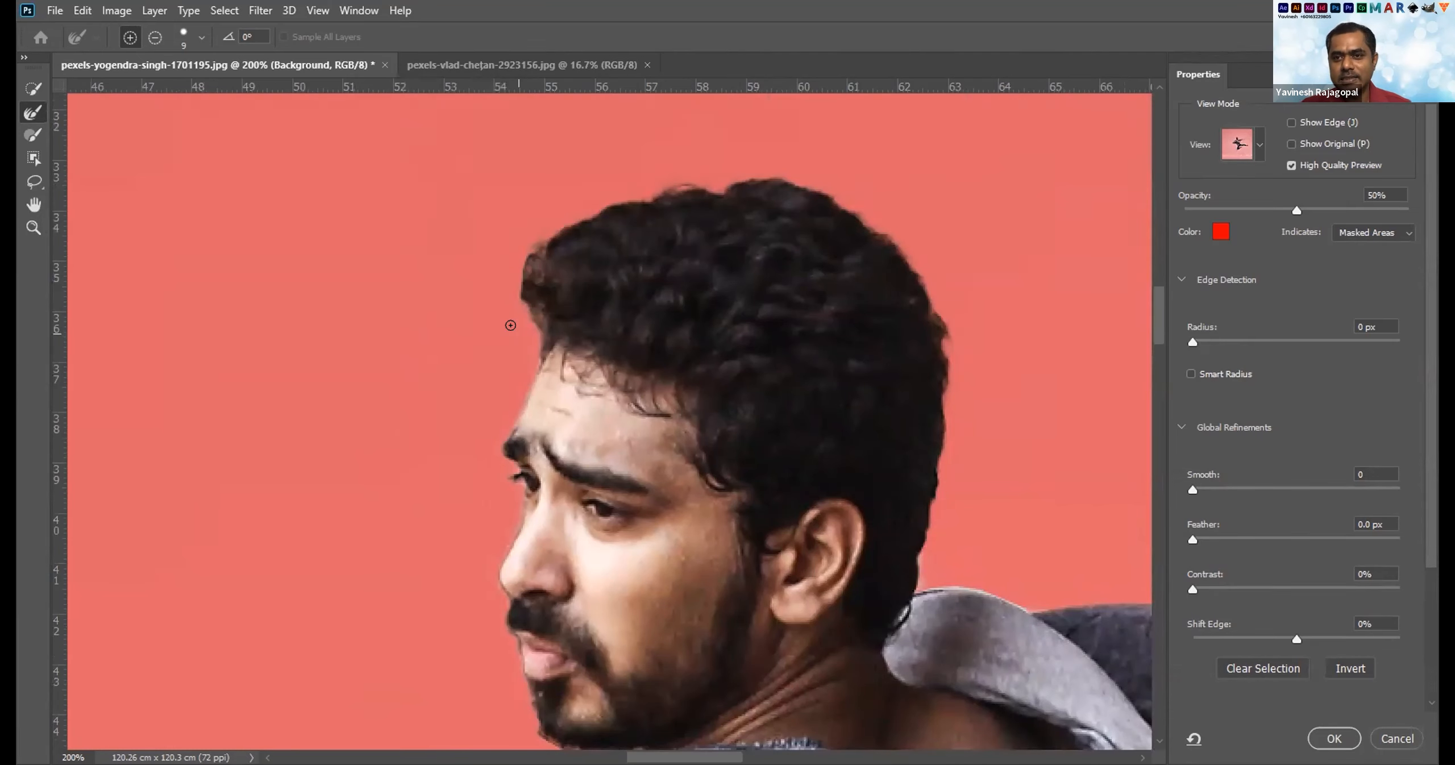
{"action": "left_click_drag", "start_coordinate": [807, 511], "coordinate": [677, 377]}
{"action": "scroll", "coordinate": [678, 377], "scroll_direction": "down", "scroll_amount": 3}
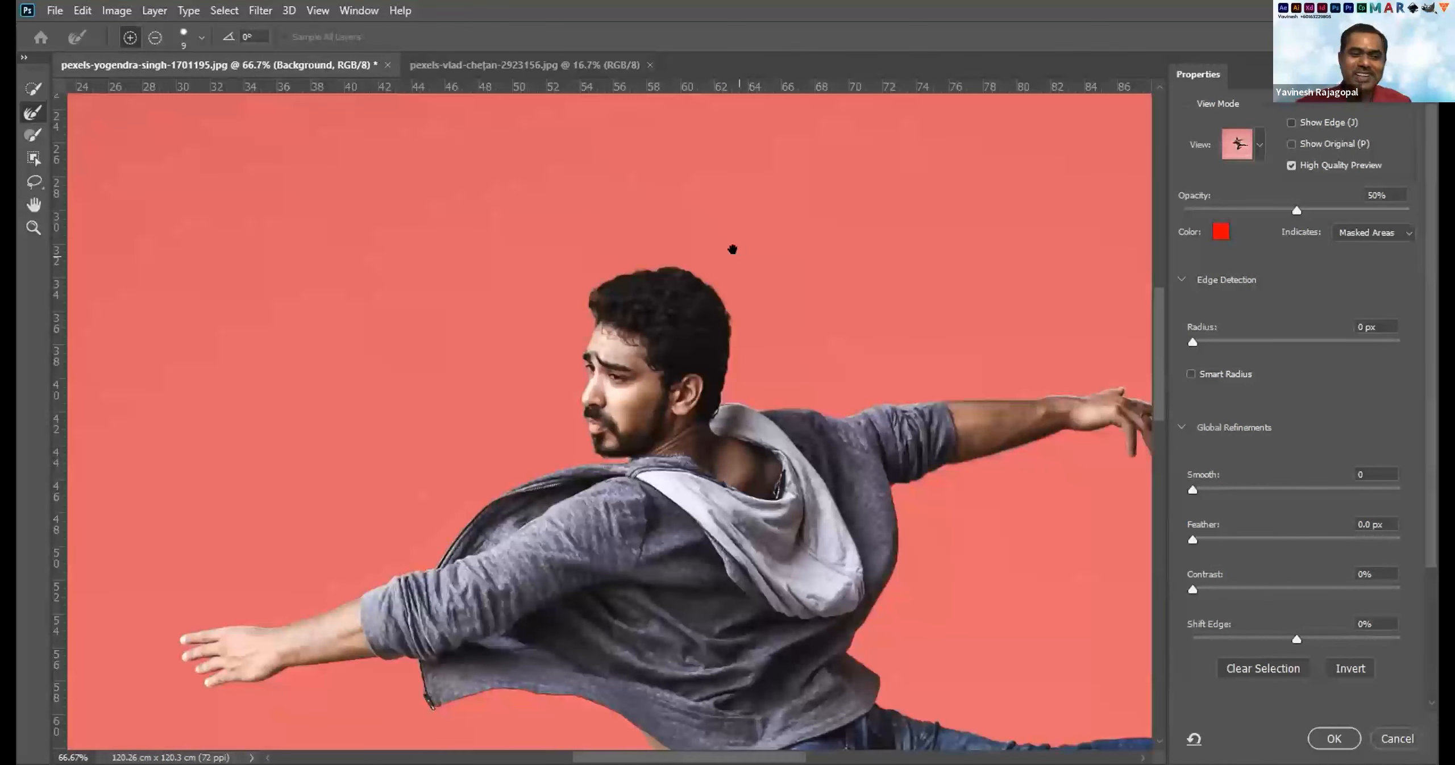
{"action": "left_click", "coordinate": [1220, 231]}
{"action": "left_click", "coordinate": [1145, 389]}
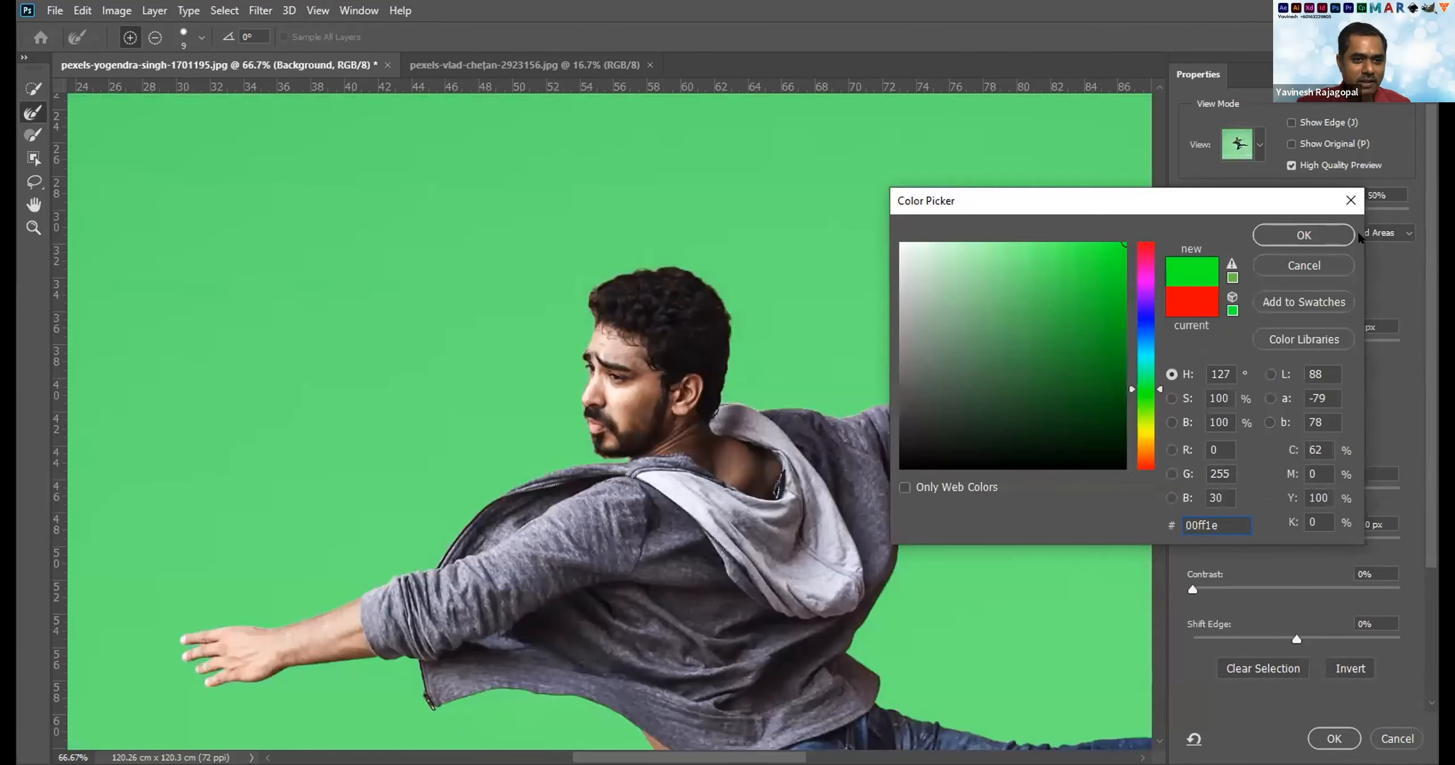
{"action": "left_click", "coordinate": [1324, 227]}
{"action": "scroll", "coordinate": [606, 269], "scroll_direction": "up", "scroll_amount": 1}
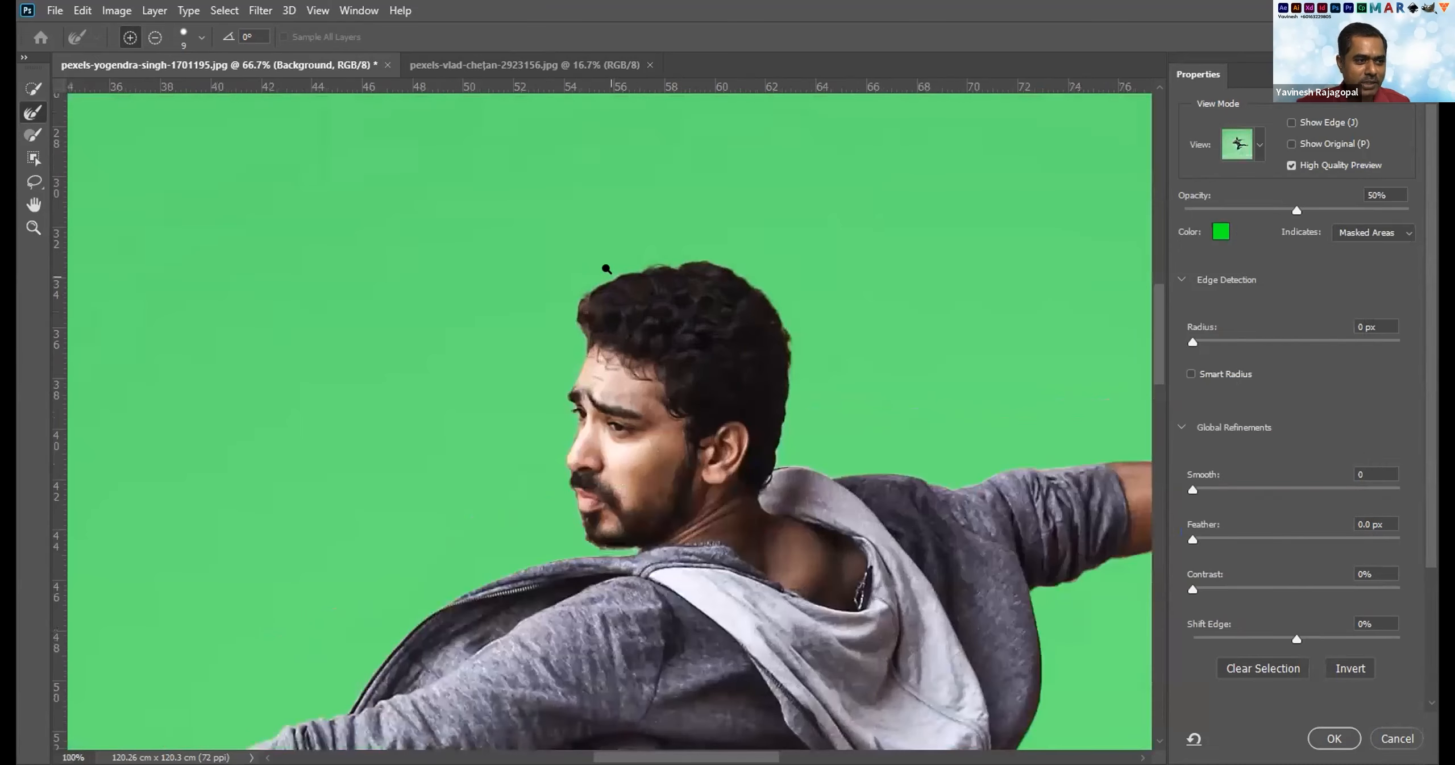
Examine the selection edge around the man's hair, face and hood against the green overlay at close range.
{"action": "scroll", "coordinate": [608, 270], "scroll_direction": "up", "scroll_amount": 2}
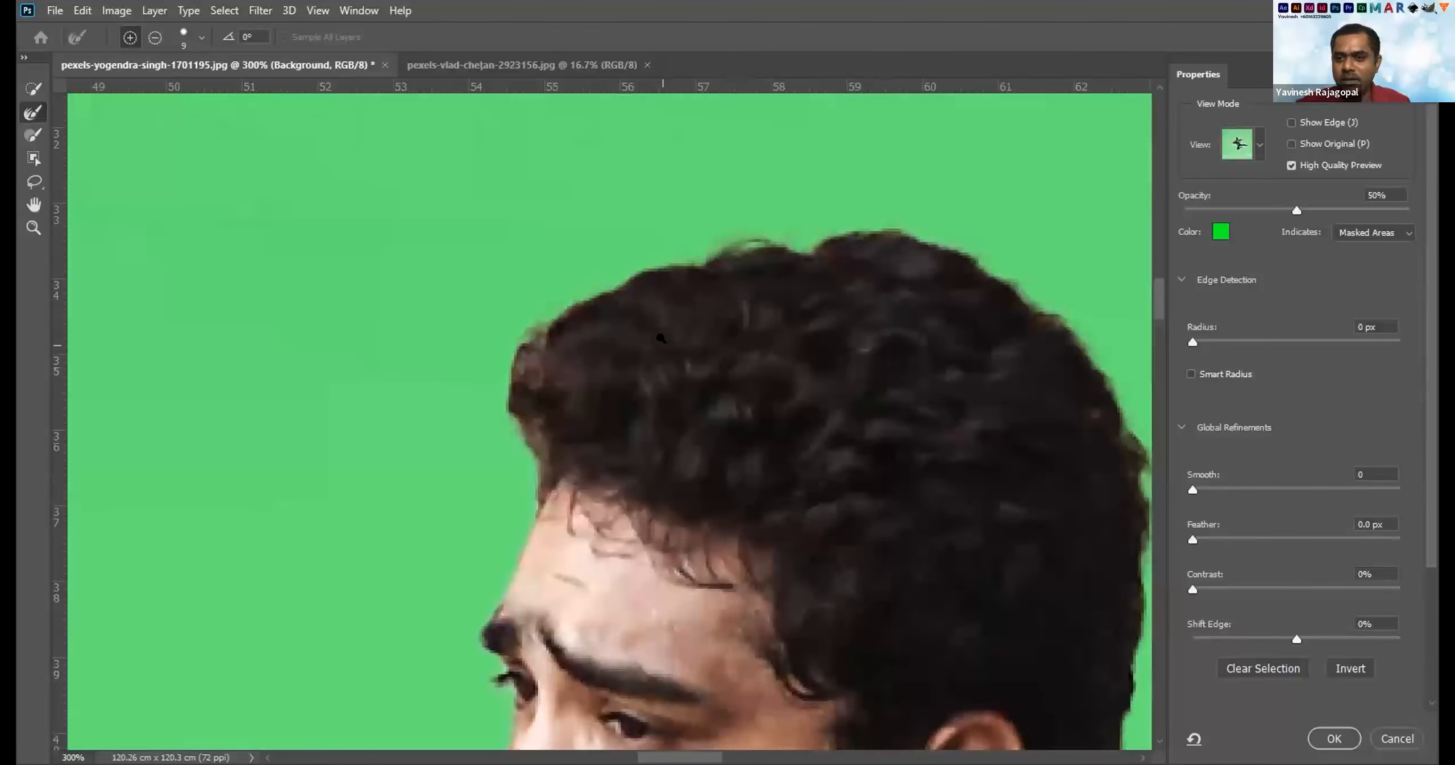
{"action": "scroll", "coordinate": [654, 337], "scroll_direction": "down", "scroll_amount": 2}
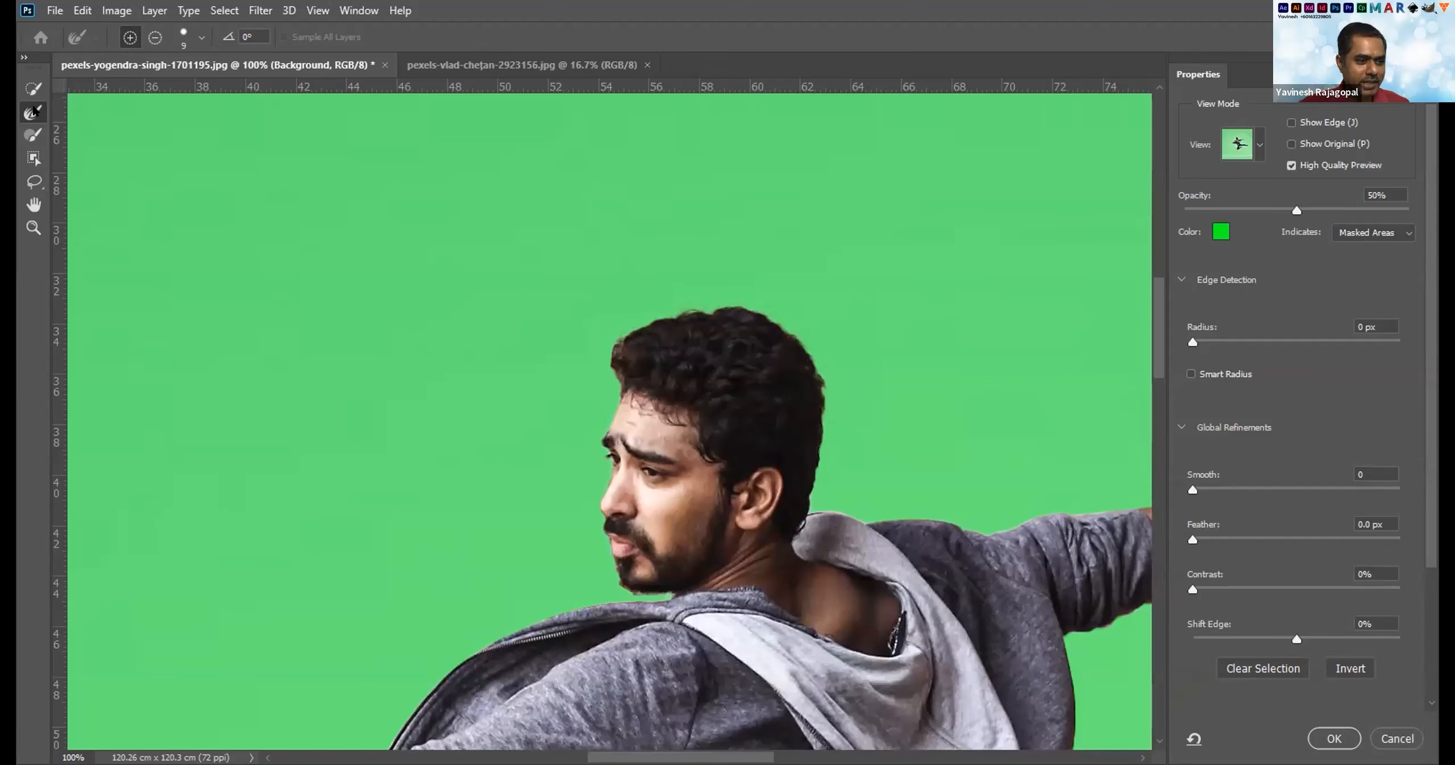
{"action": "scroll", "coordinate": [670, 435], "scroll_direction": "up", "scroll_amount": 4}
{"action": "scroll", "coordinate": [654, 424], "scroll_direction": "up", "scroll_amount": 3}
{"action": "scroll", "coordinate": [574, 341], "scroll_direction": "up", "scroll_amount": 2}
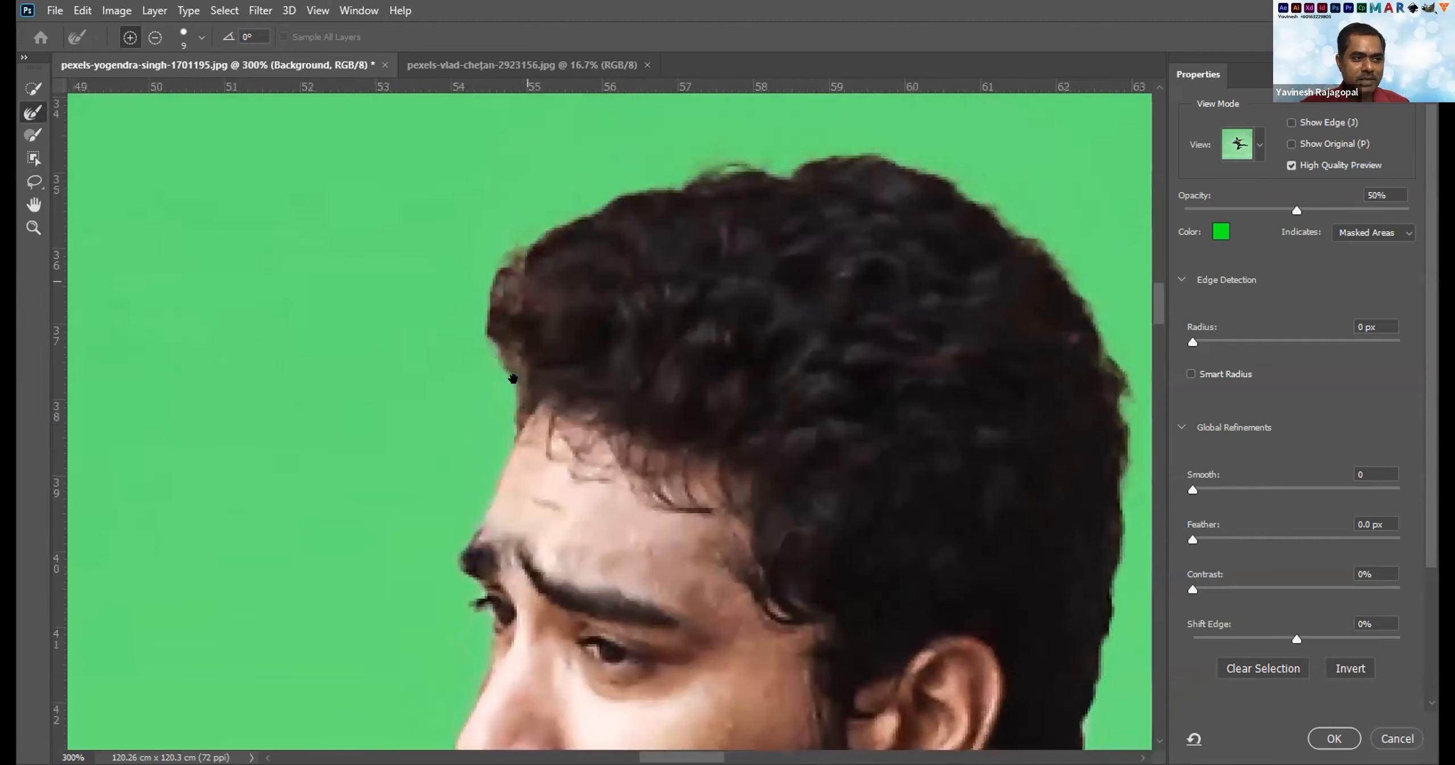
{"action": "scroll", "coordinate": [435, 318], "scroll_direction": "down", "scroll_amount": 2}
{"action": "left_click_drag", "start_coordinate": [405, 370], "coordinate": [384, 293]}
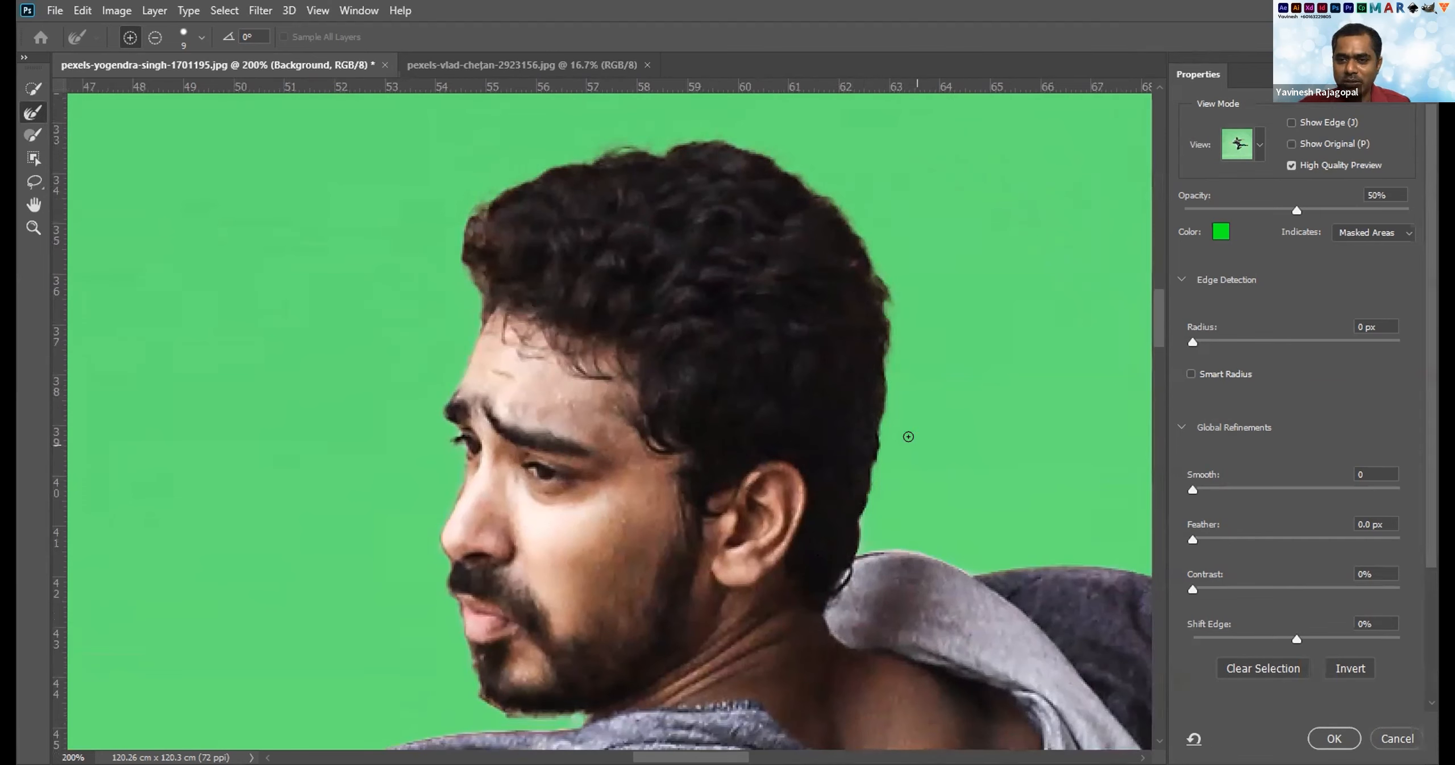
{"action": "scroll", "coordinate": [826, 491], "scroll_direction": "down", "scroll_amount": 1}
{"action": "scroll", "coordinate": [824, 378], "scroll_direction": "down", "scroll_amount": 5}
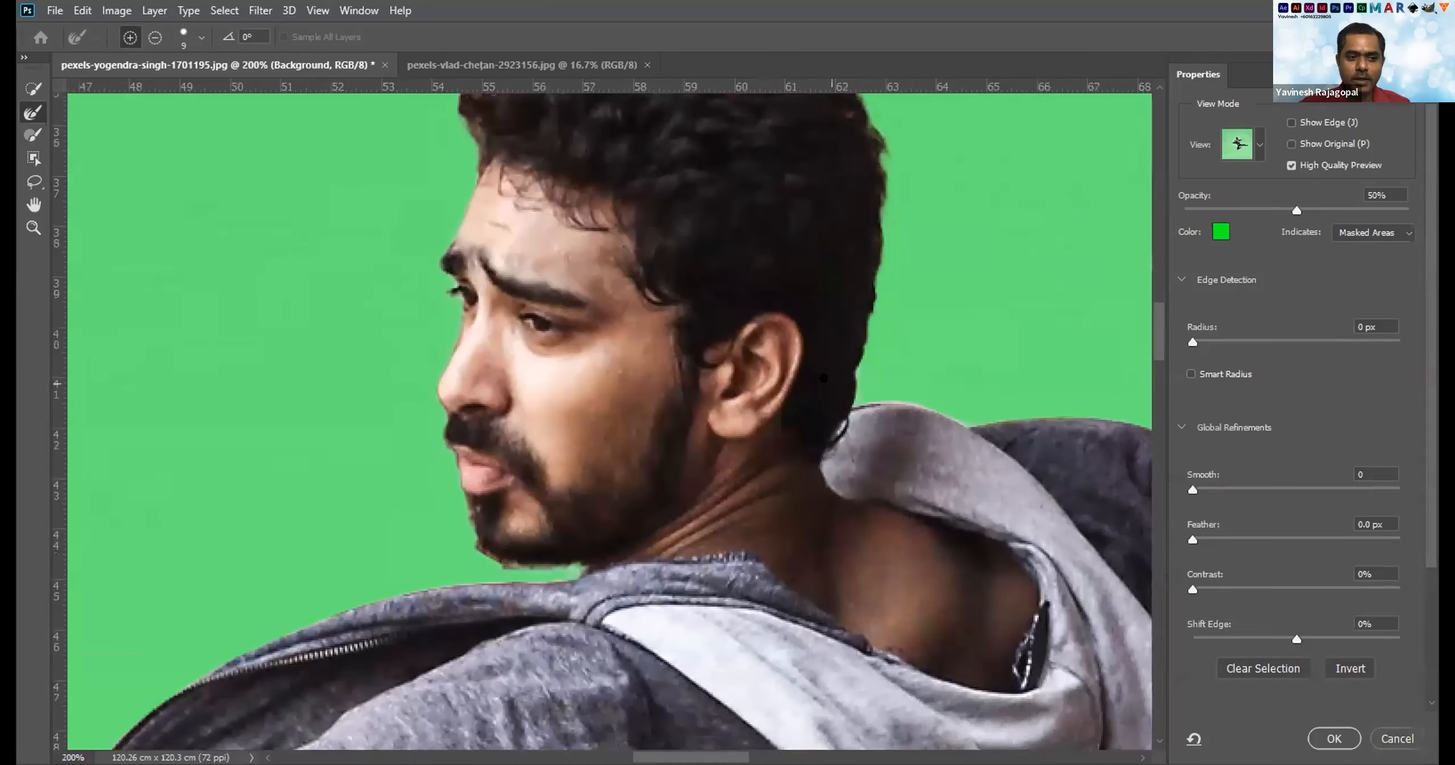
{"action": "left_click_drag", "start_coordinate": [890, 318], "coordinate": [893, 421]}
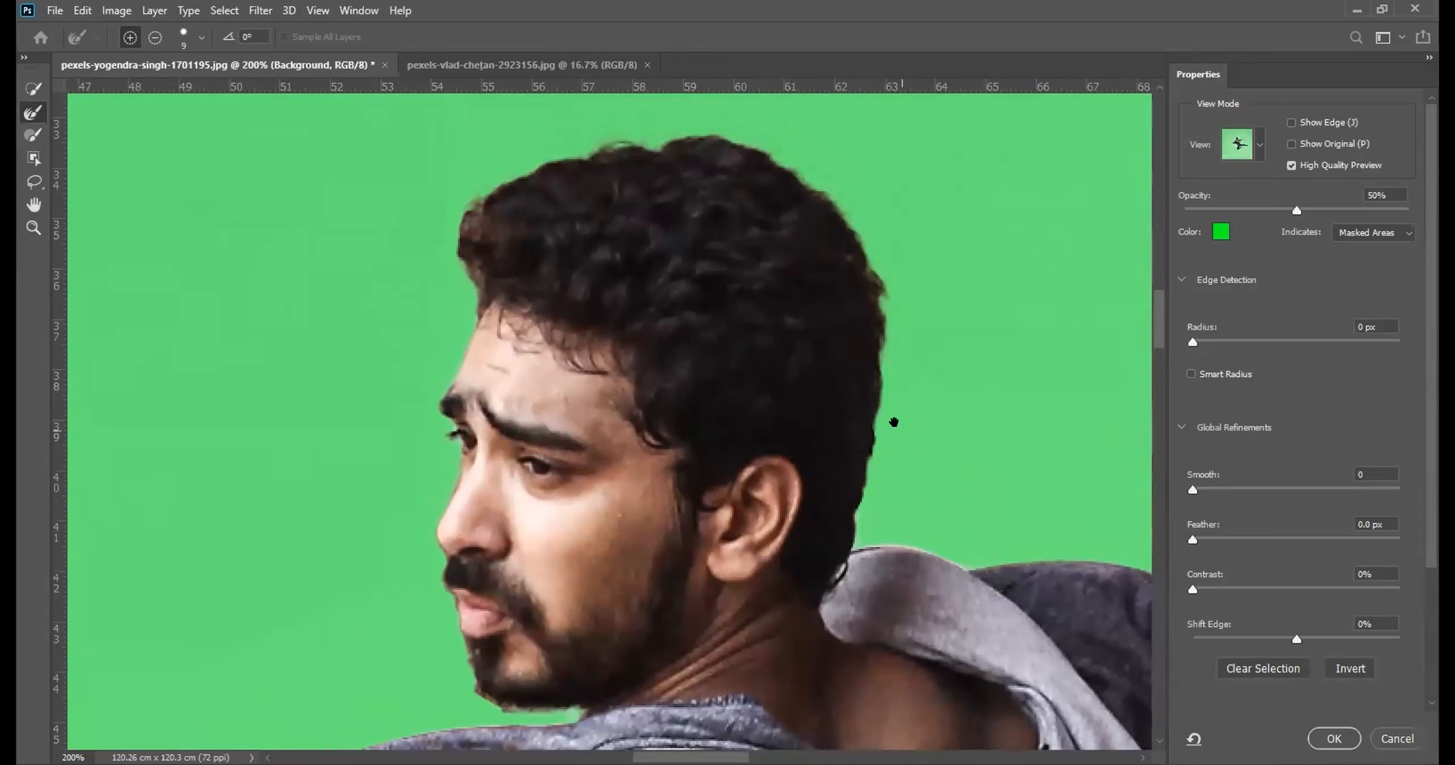
{"action": "scroll", "coordinate": [935, 407], "scroll_direction": "down", "scroll_amount": 1}
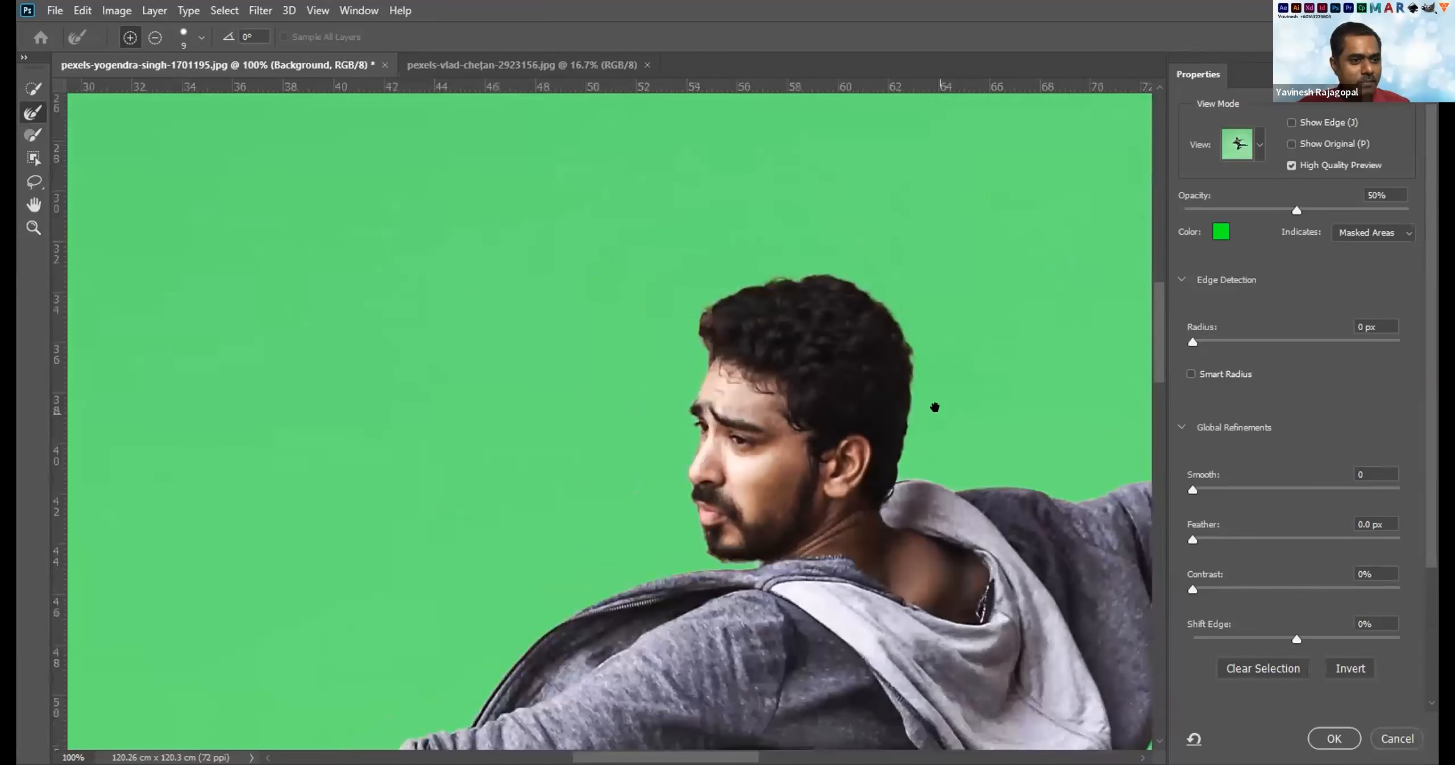
{"action": "scroll", "coordinate": [962, 409], "scroll_direction": "up", "scroll_amount": 1}
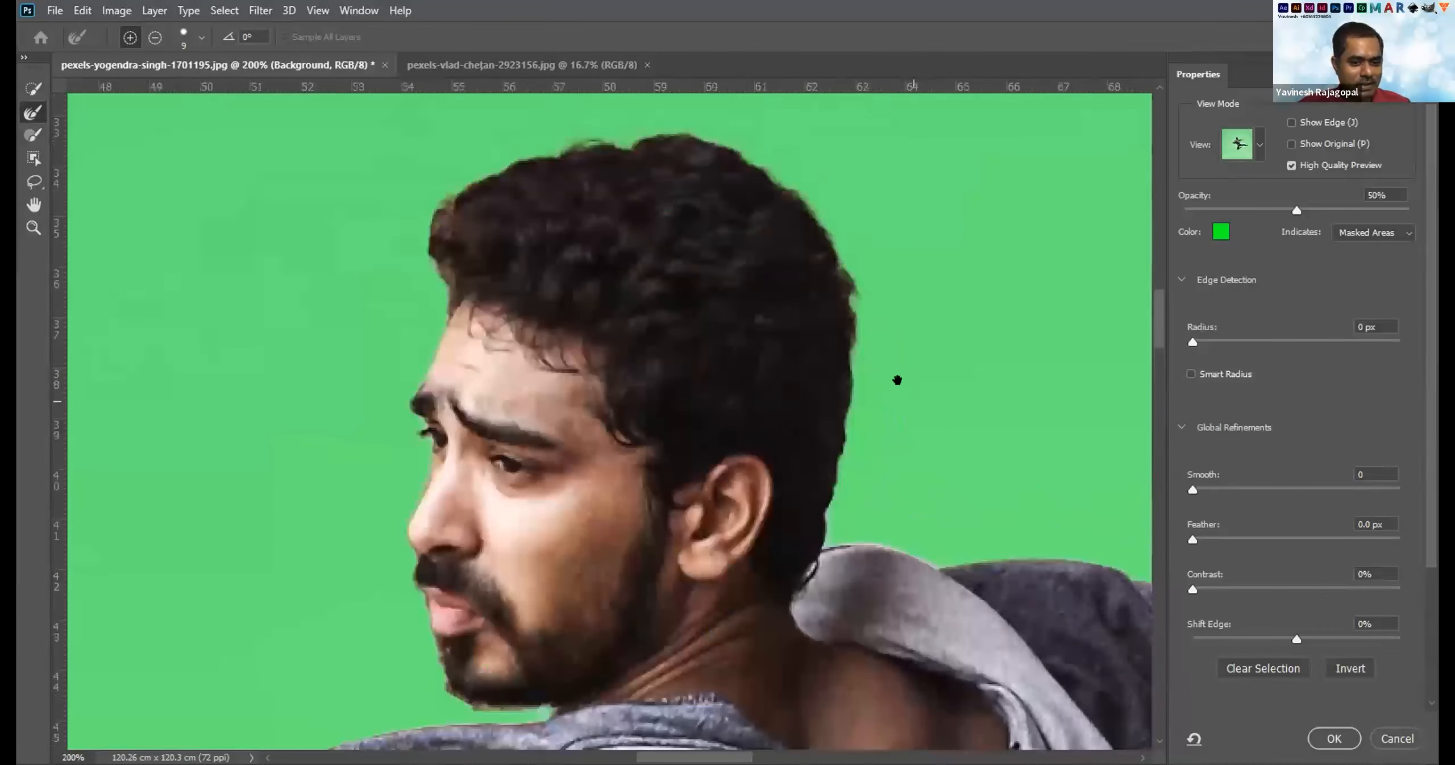
{"action": "left_click_drag", "start_coordinate": [891, 384], "coordinate": [882, 368]}
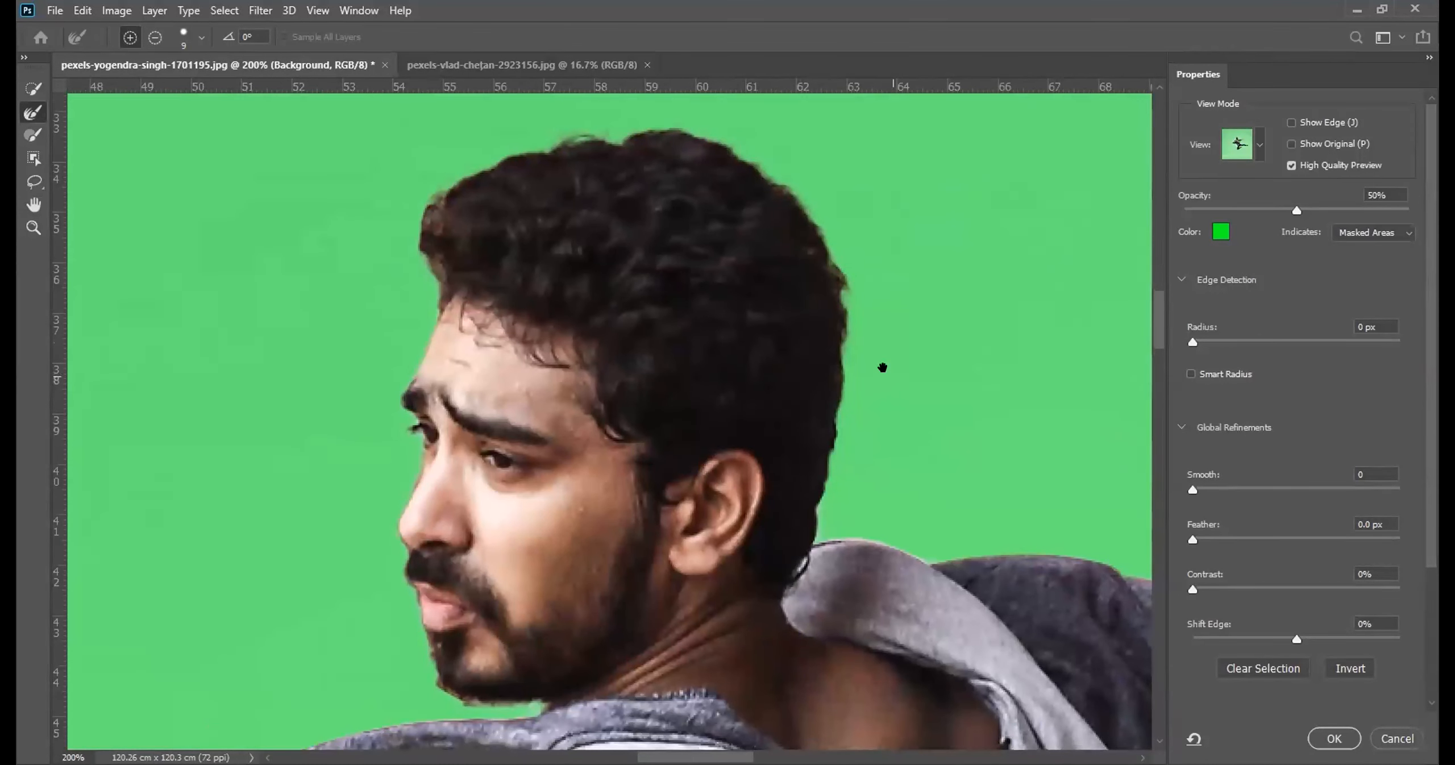
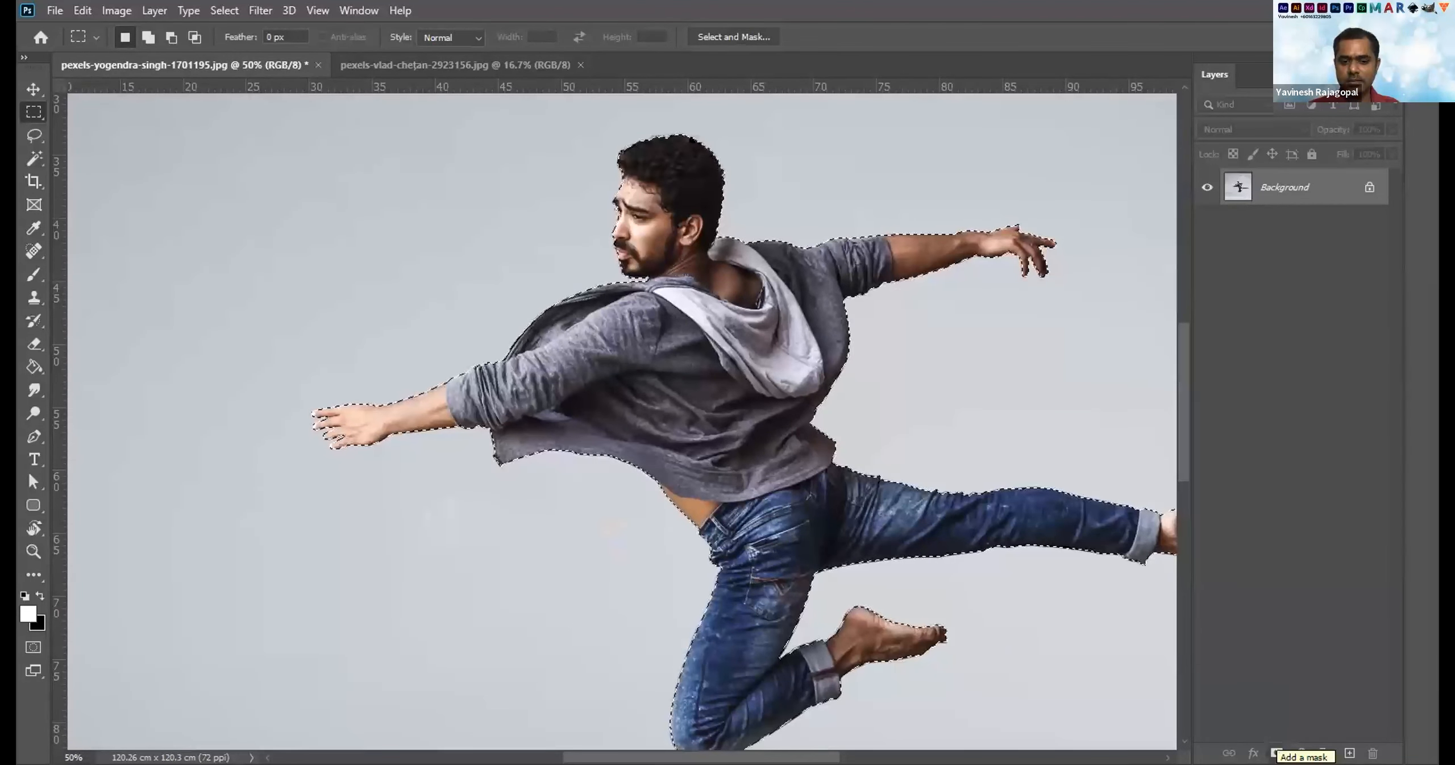
Try masking the background photo with the active selection of the man, and undo the mask.
{"action": "left_click", "coordinate": [1276, 752]}
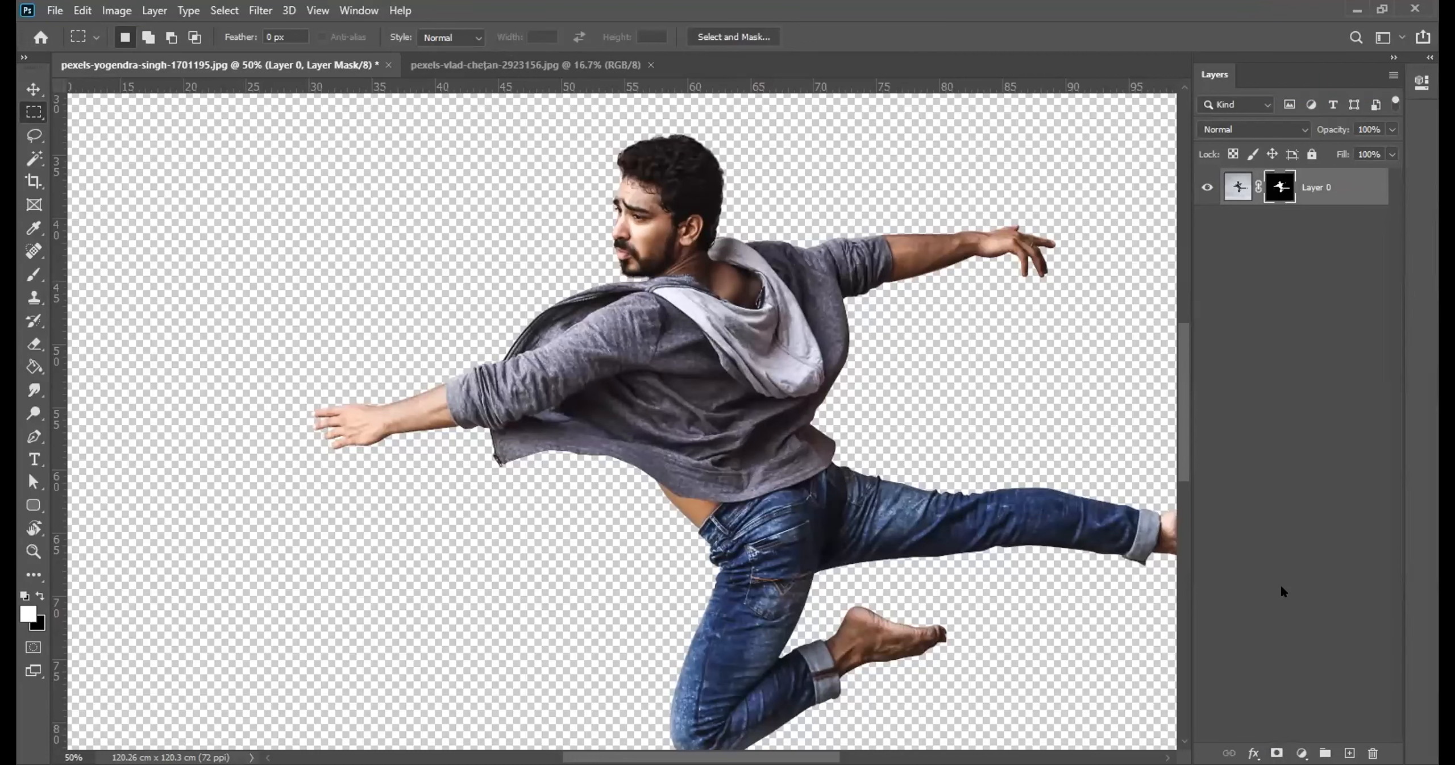
{"action": "key", "text": "ctrl+z"}
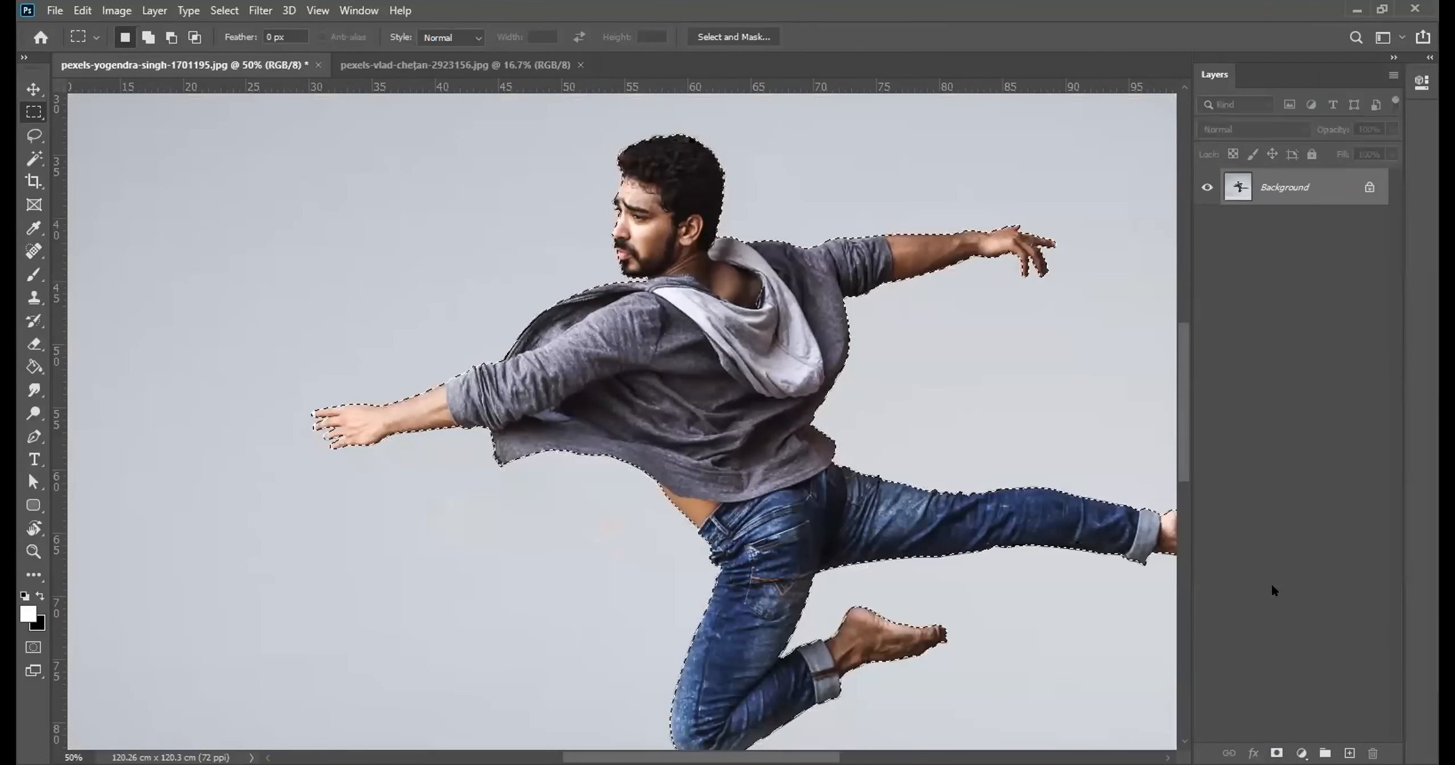
Review the Select and Mask settings, output the result as a selection, and add a layer mask from it.
{"action": "left_click", "coordinate": [695, 36]}
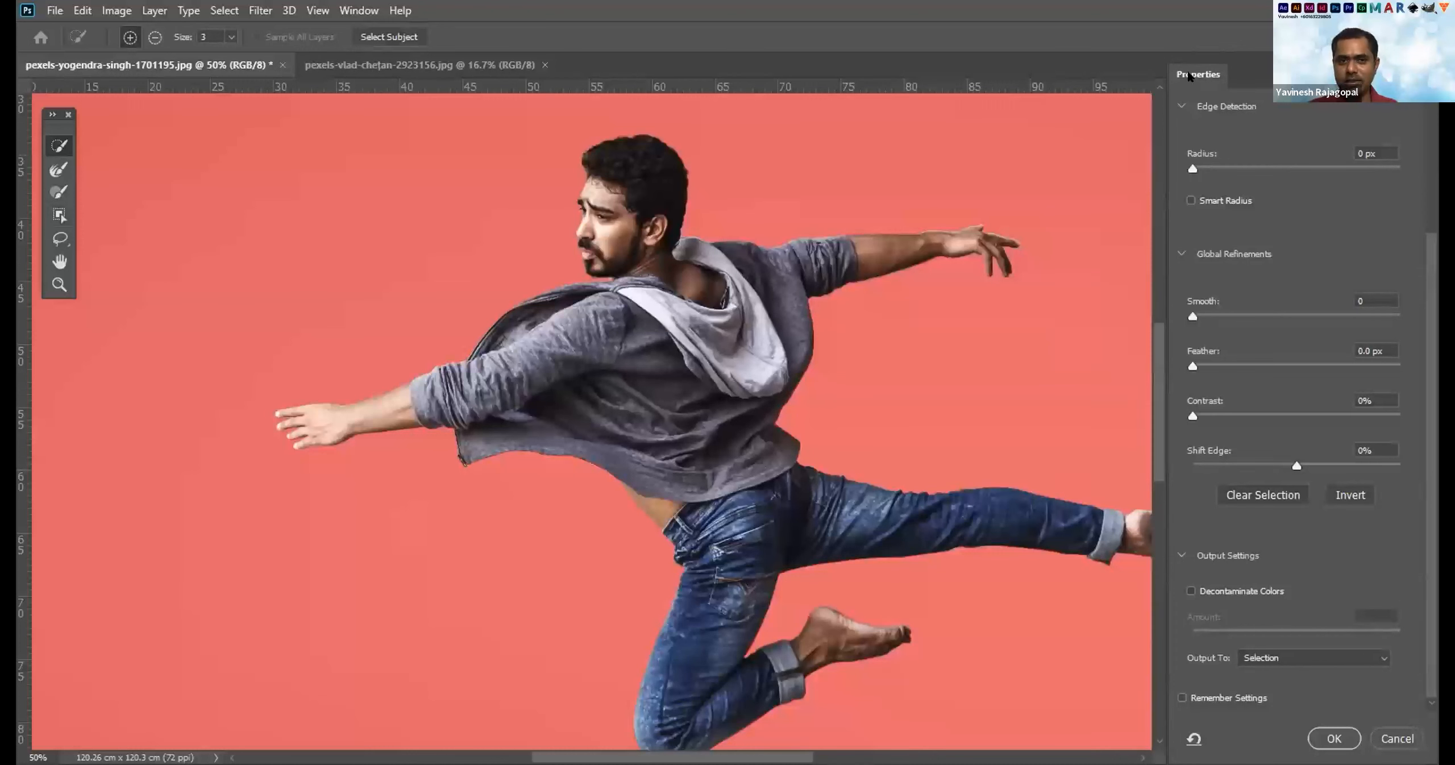
{"action": "scroll", "coordinate": [1426, 250], "scroll_direction": "up", "scroll_amount": 3}
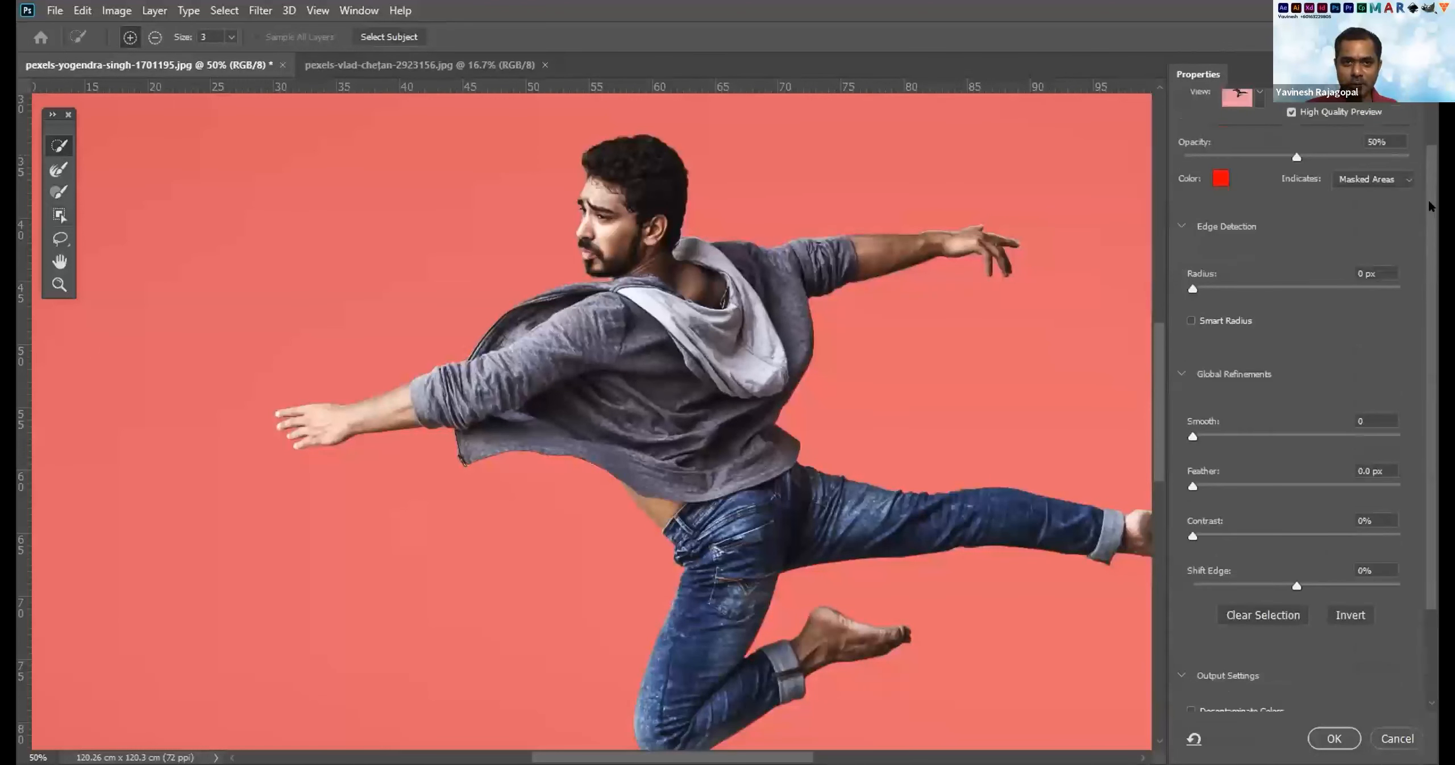
{"action": "scroll", "coordinate": [1429, 261], "scroll_direction": "down", "scroll_amount": 3}
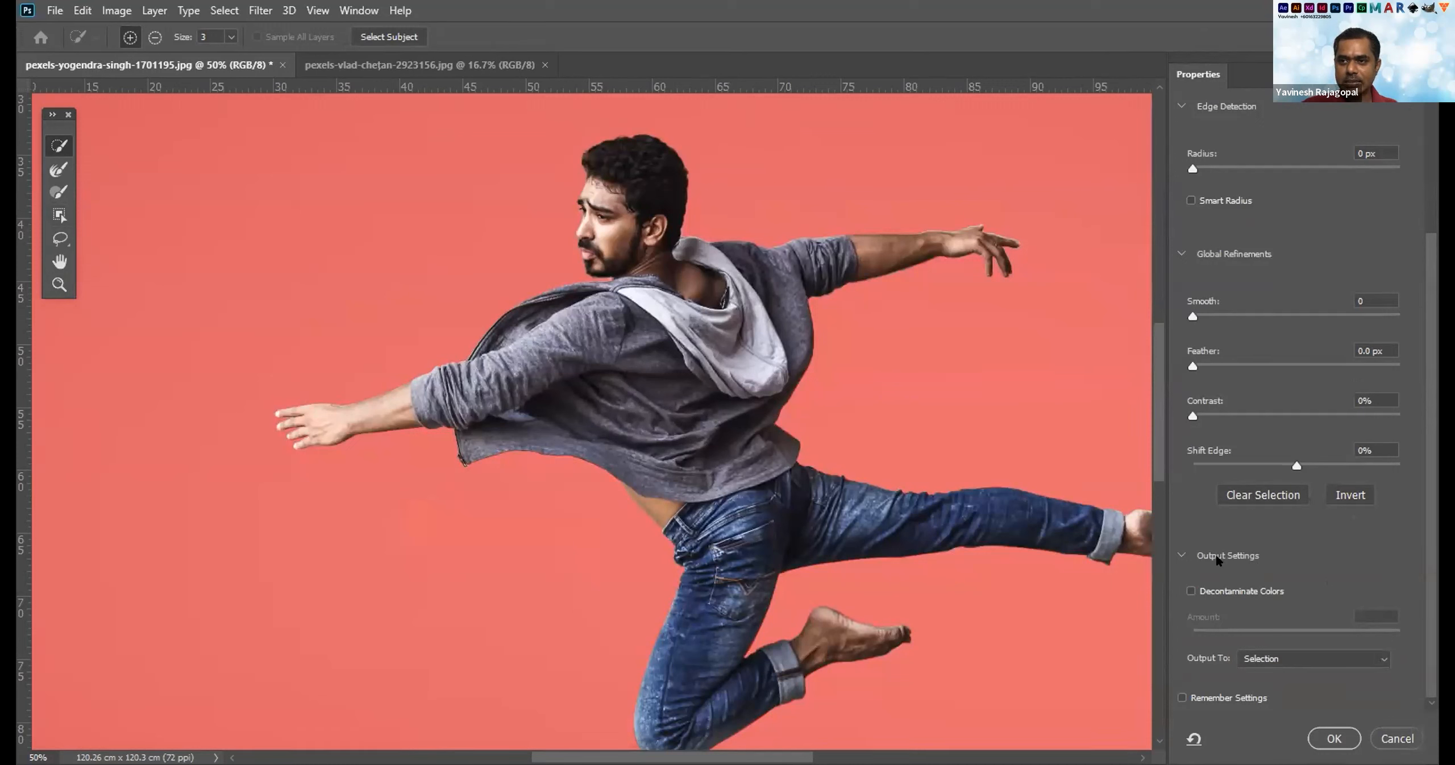
{"action": "left_click", "coordinate": [1183, 557]}
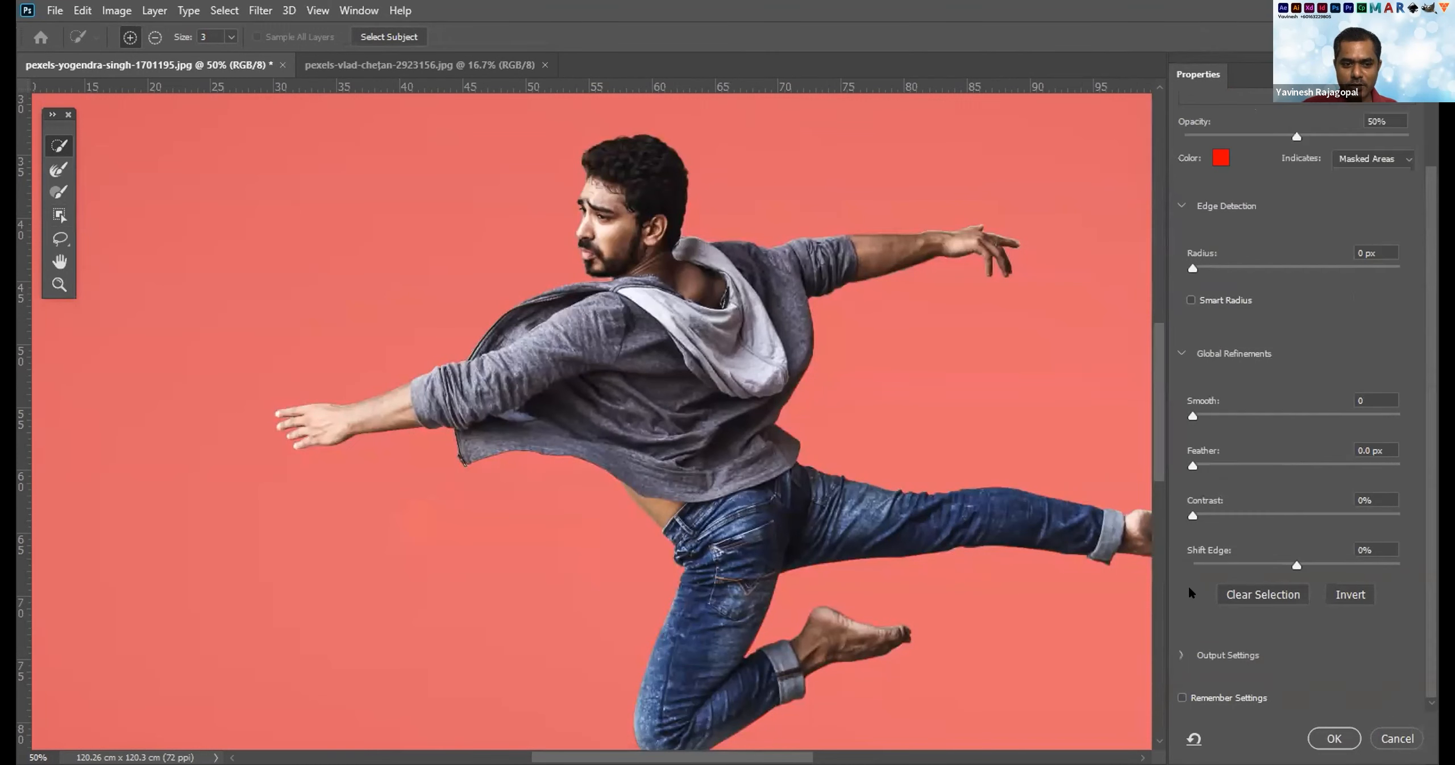
{"action": "left_click", "coordinate": [1177, 655]}
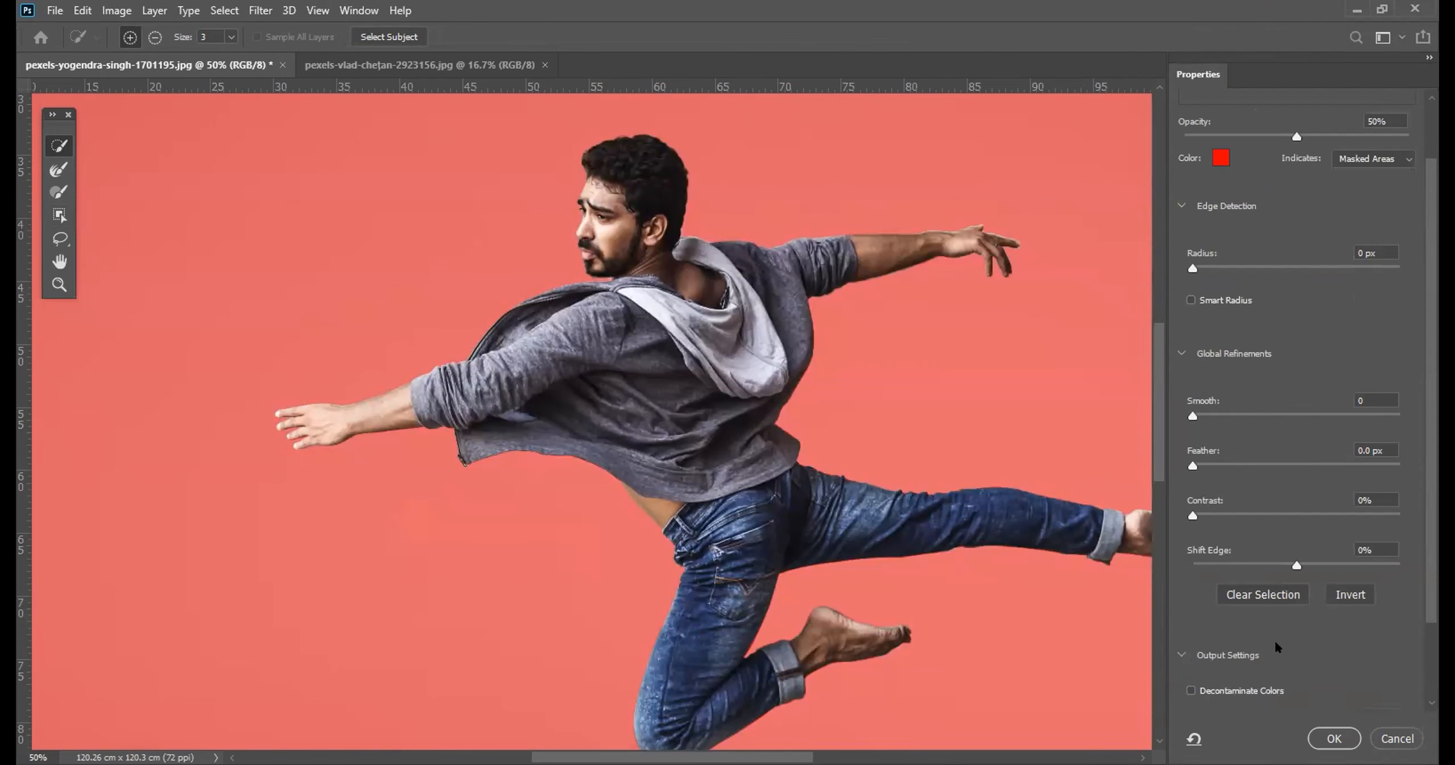
{"action": "scroll", "coordinate": [1426, 566], "scroll_direction": "down", "scroll_amount": 4}
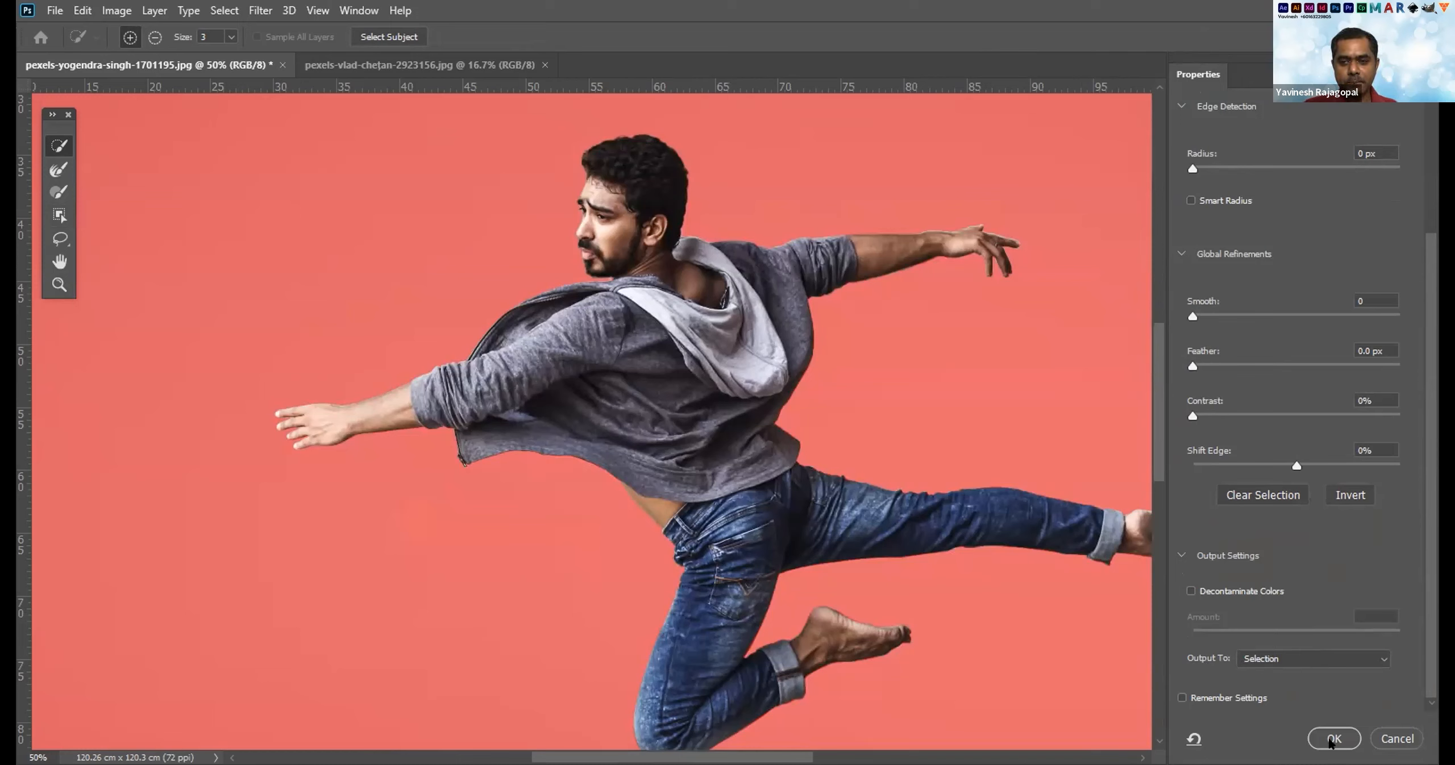
{"action": "left_click", "coordinate": [1331, 739]}
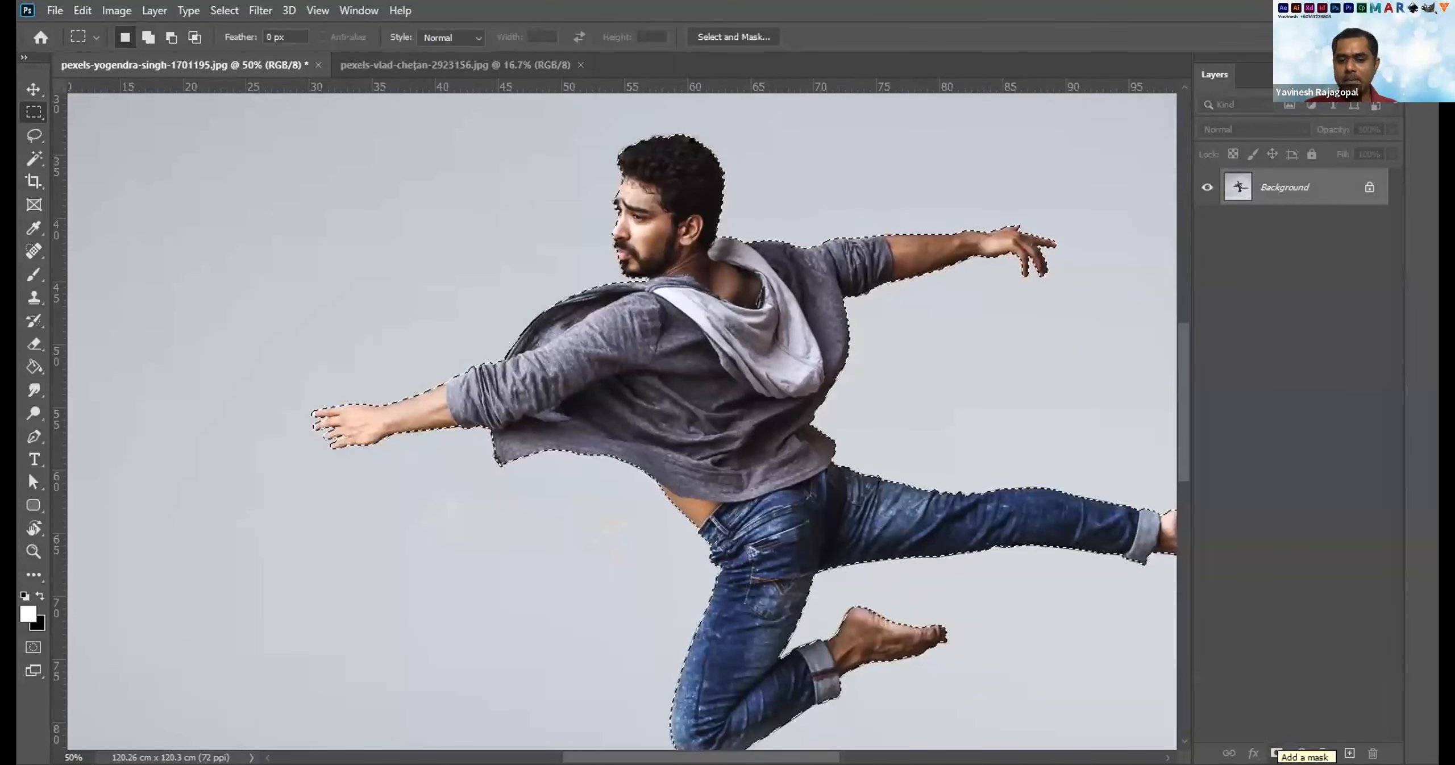
{"action": "left_click", "coordinate": [1277, 753]}
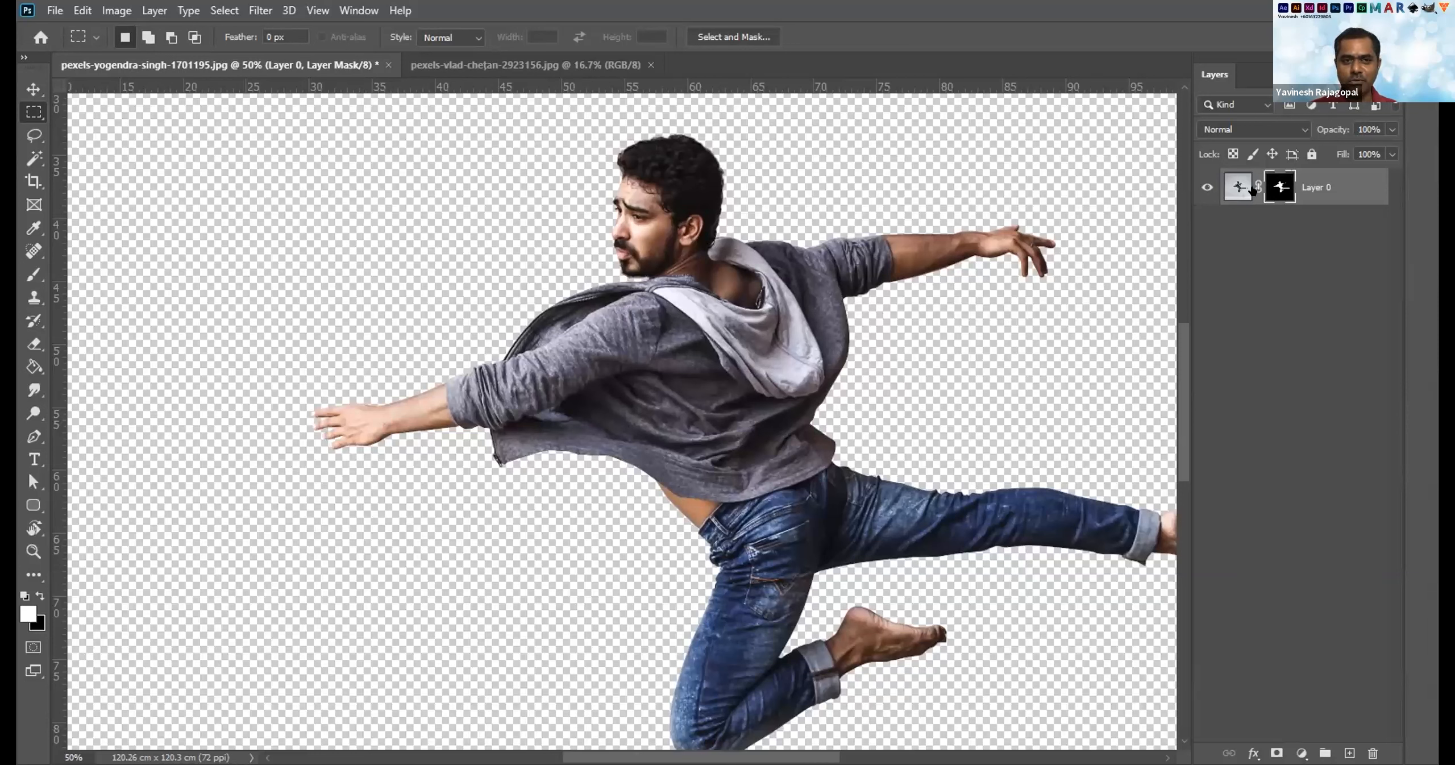
Save the masked document as a Photoshop file named Man_mask in the Assets Ps Part 2 folder.
{"action": "left_click", "coordinate": [55, 11]}
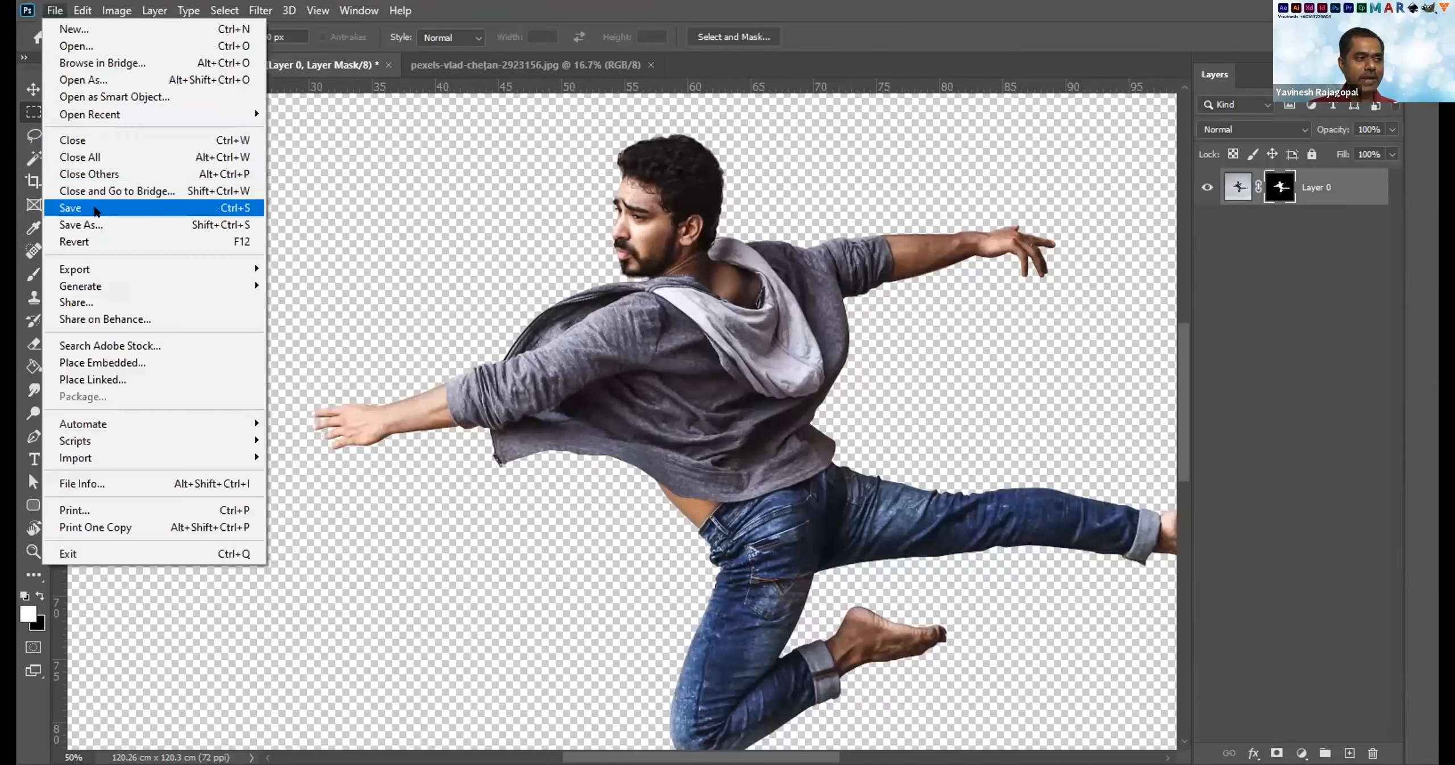
{"action": "left_click", "coordinate": [103, 224]}
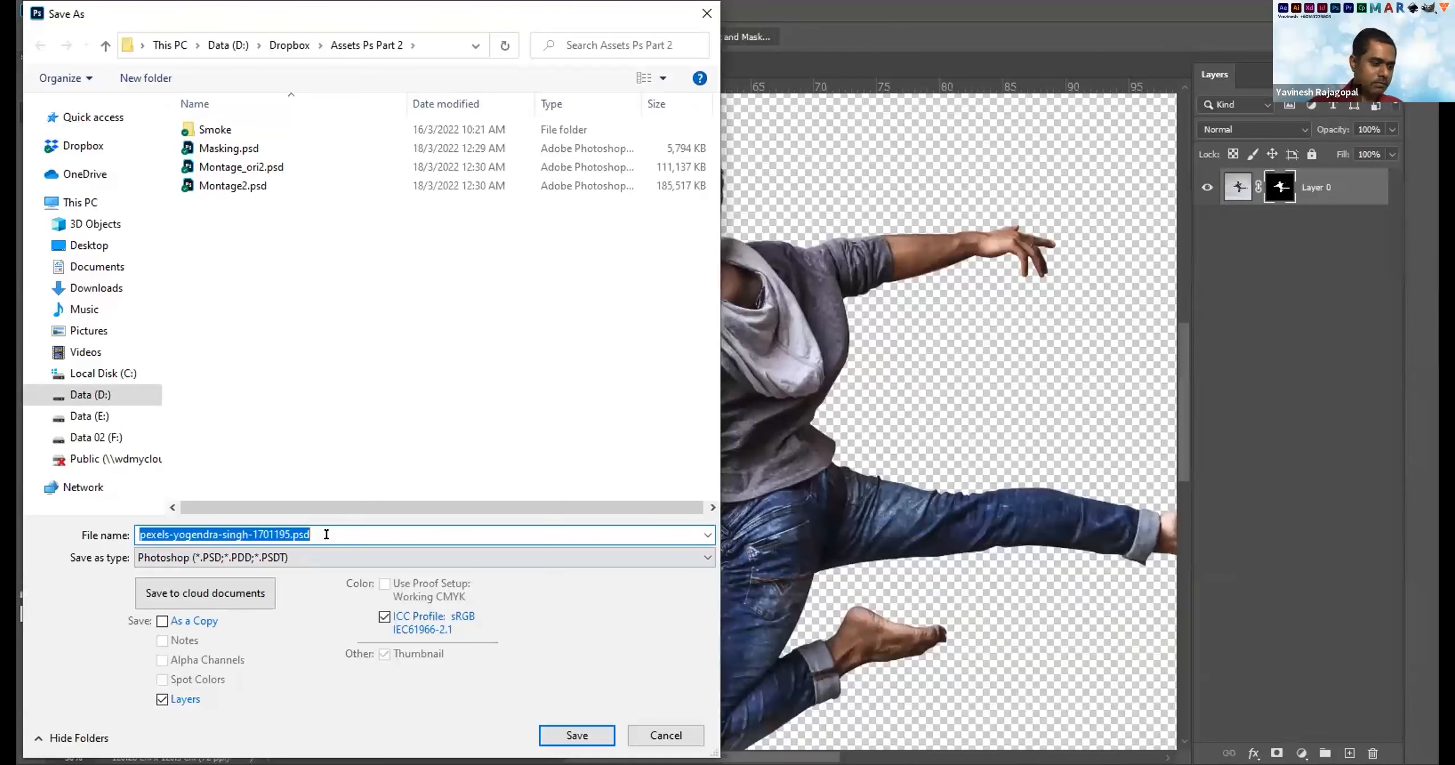
{"action": "type", "text": "Man_msk"}
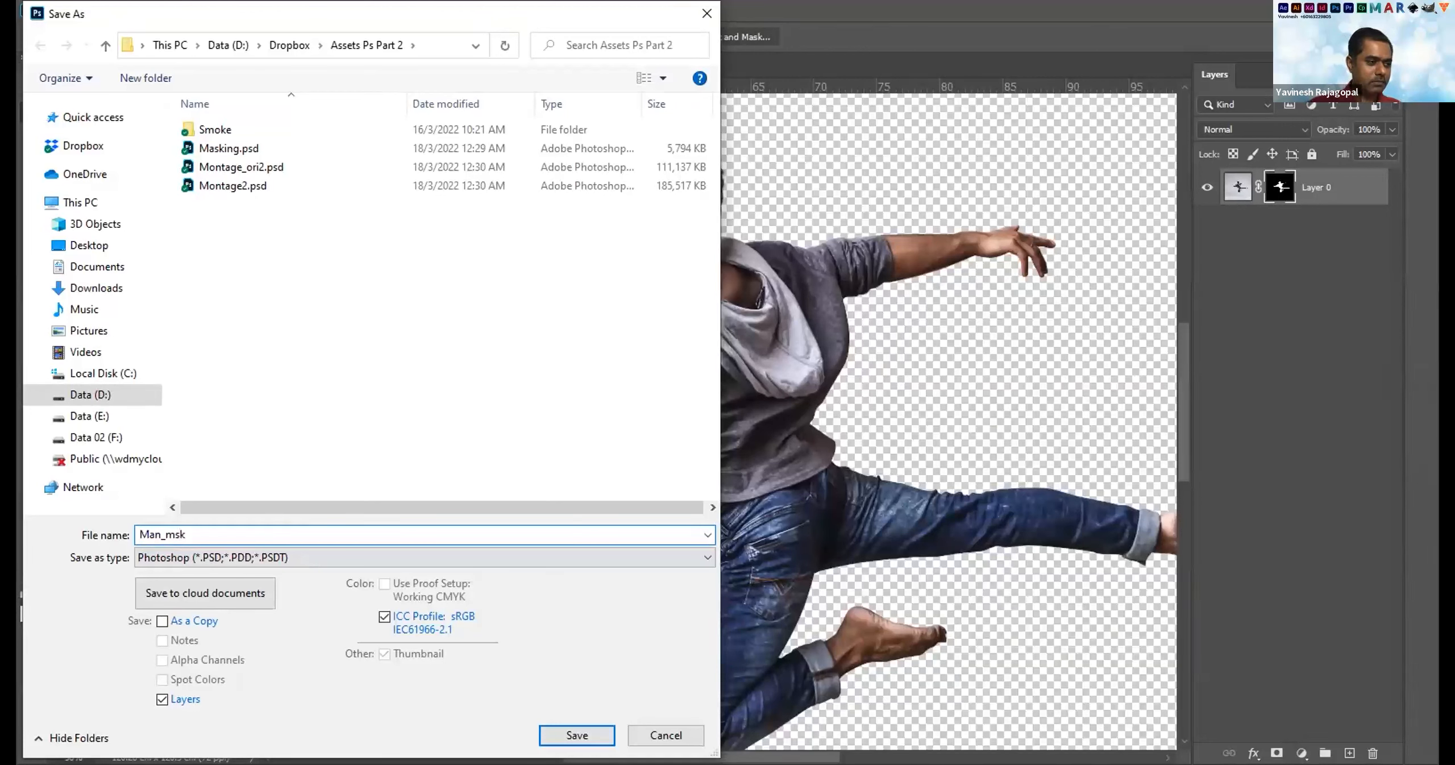
{"action": "type", "text": "a"}
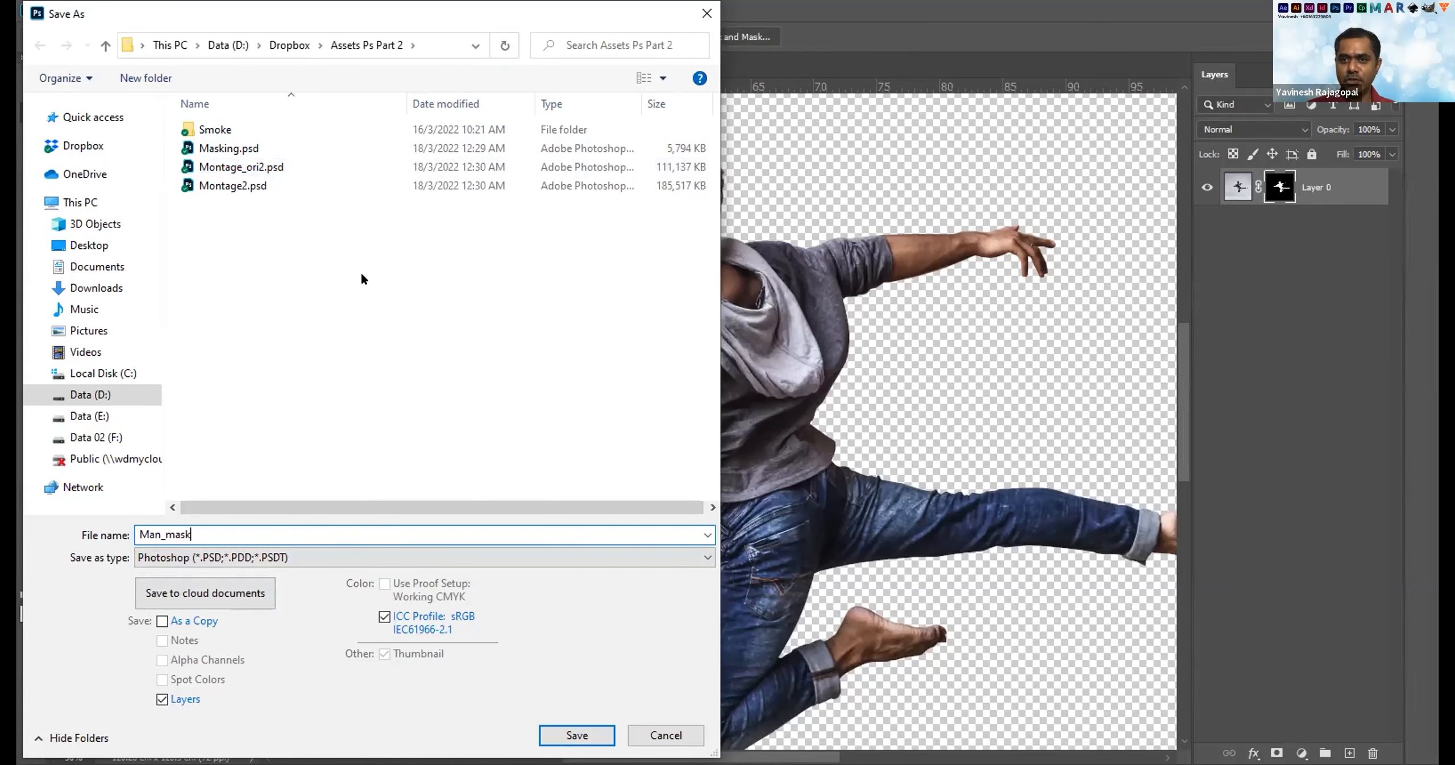
{"action": "key", "text": "Return"}
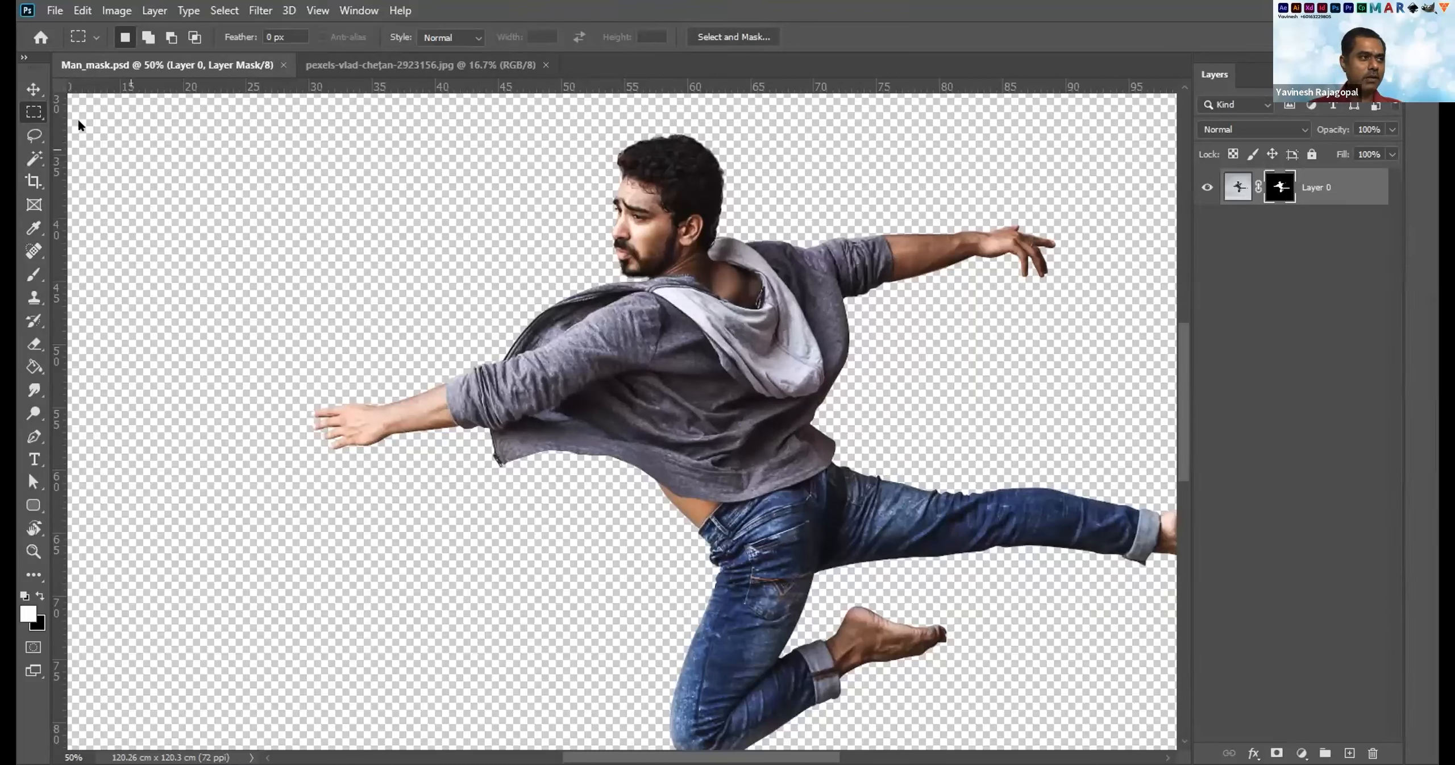
Close both open documents and reopen Man_mask.psd from the Assets Ps Part 2 folder.
{"action": "left_click", "coordinate": [55, 10]}
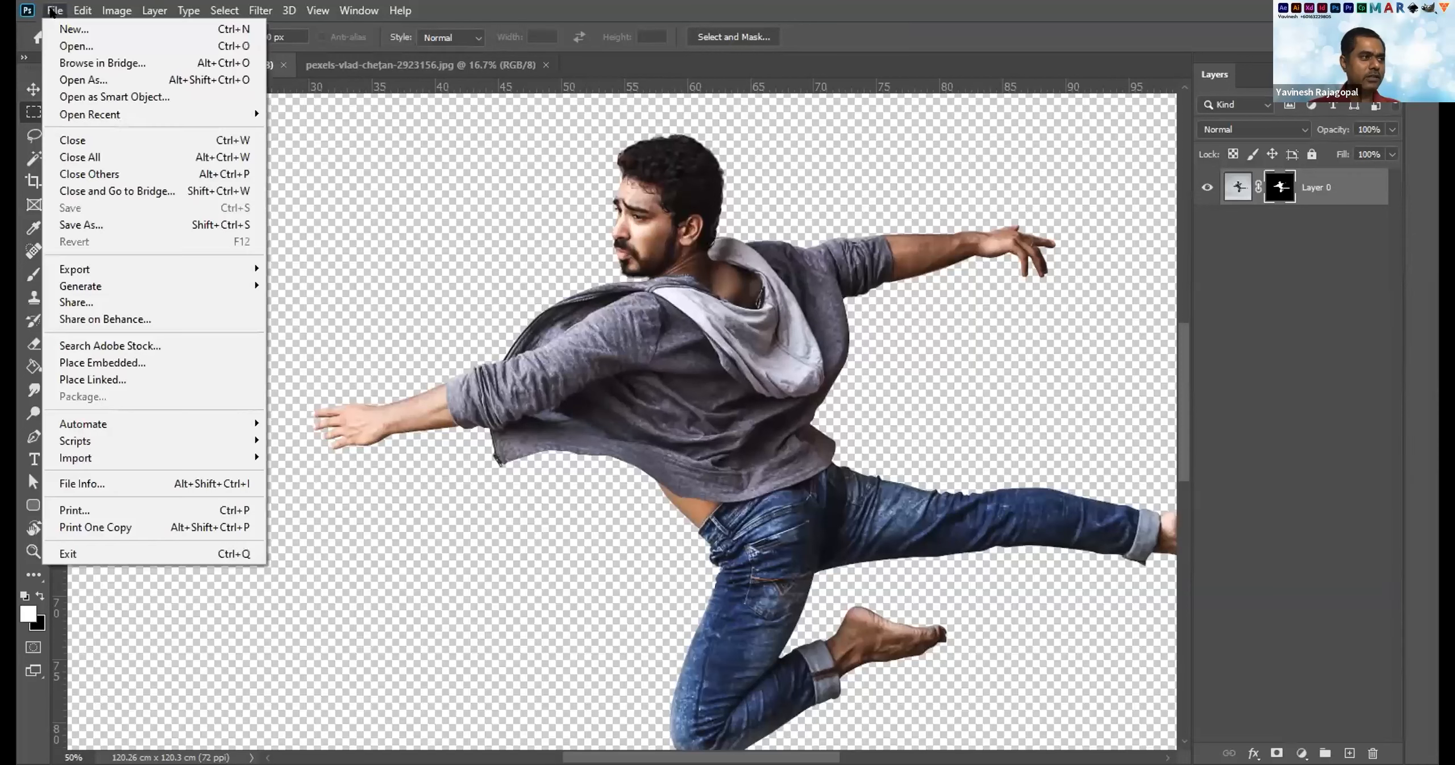
{"action": "left_click", "coordinate": [103, 136]}
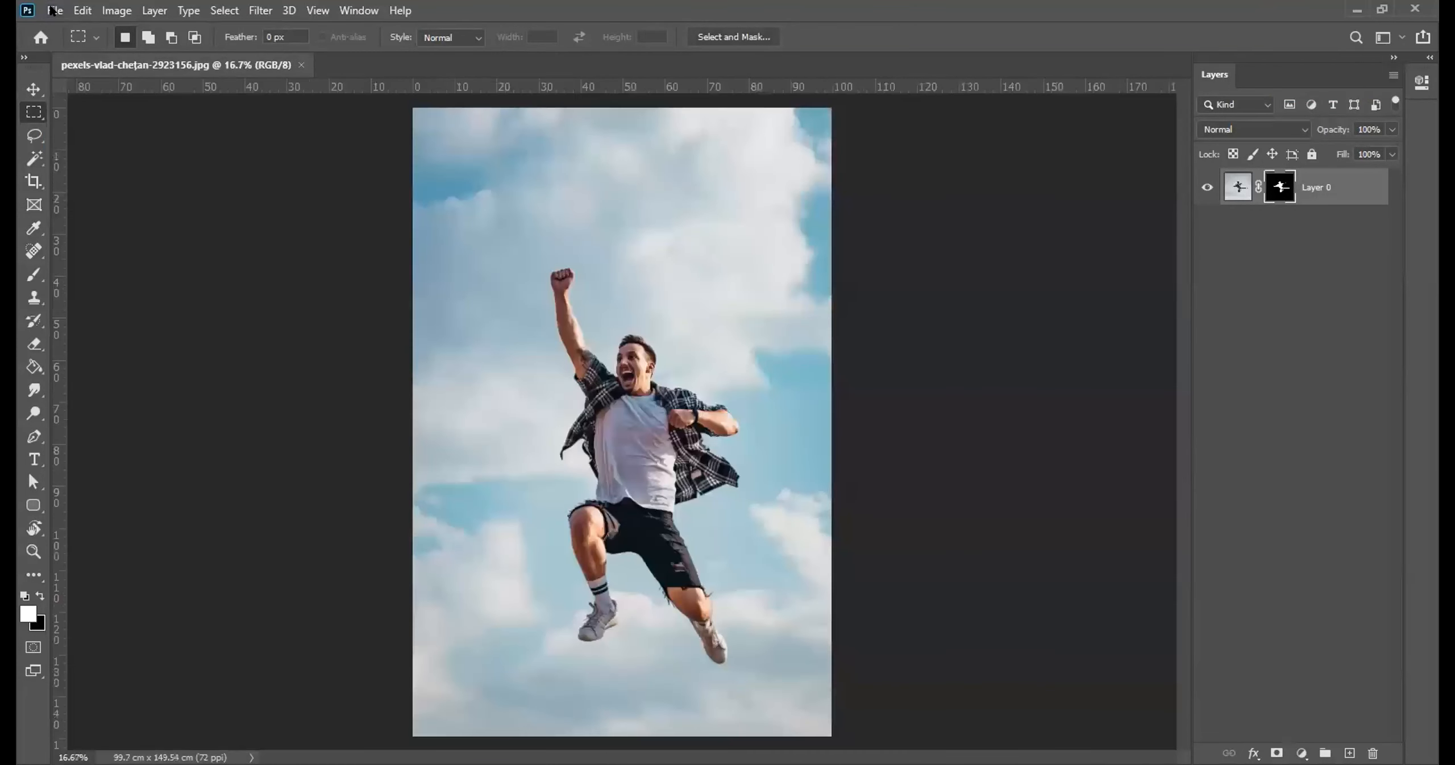
{"action": "left_click", "coordinate": [52, 10]}
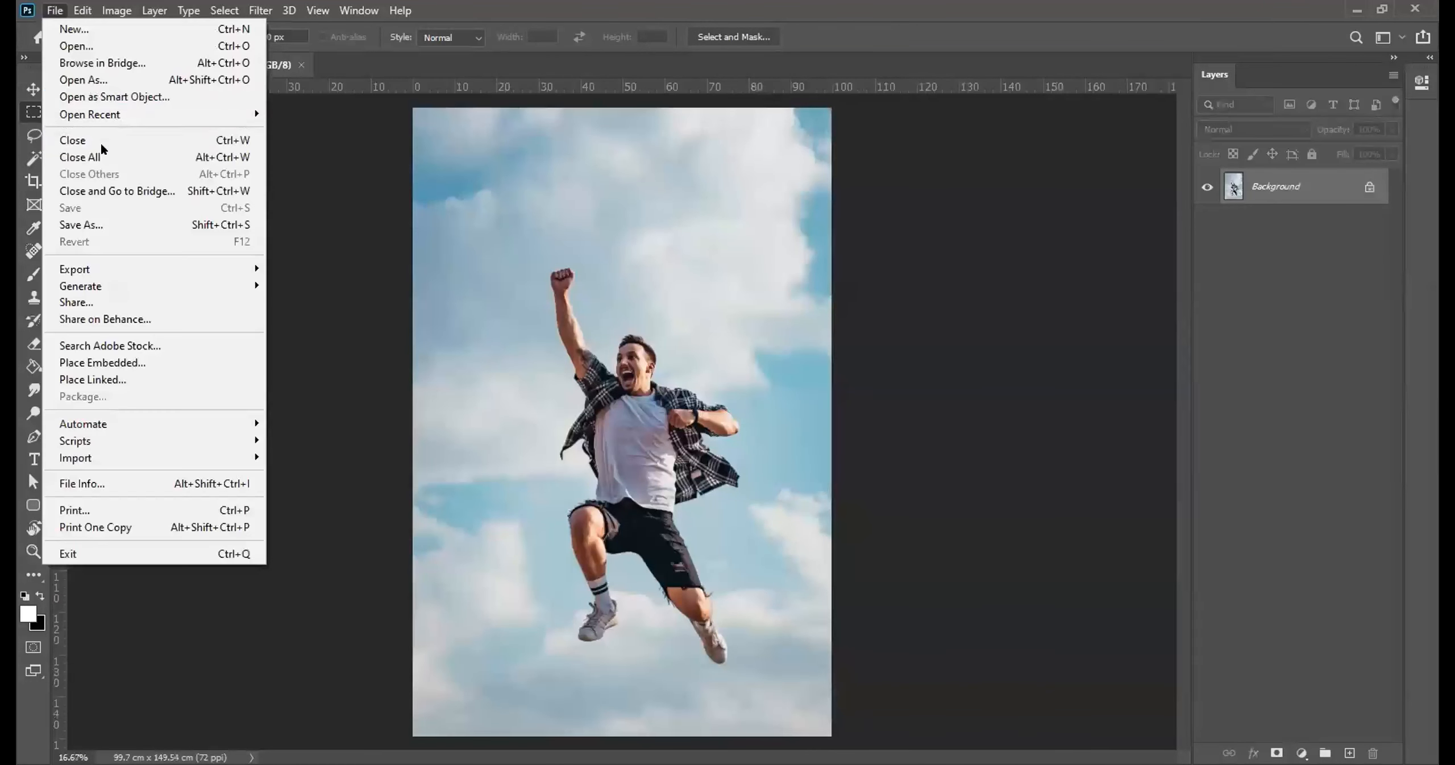
{"action": "left_click", "coordinate": [100, 140]}
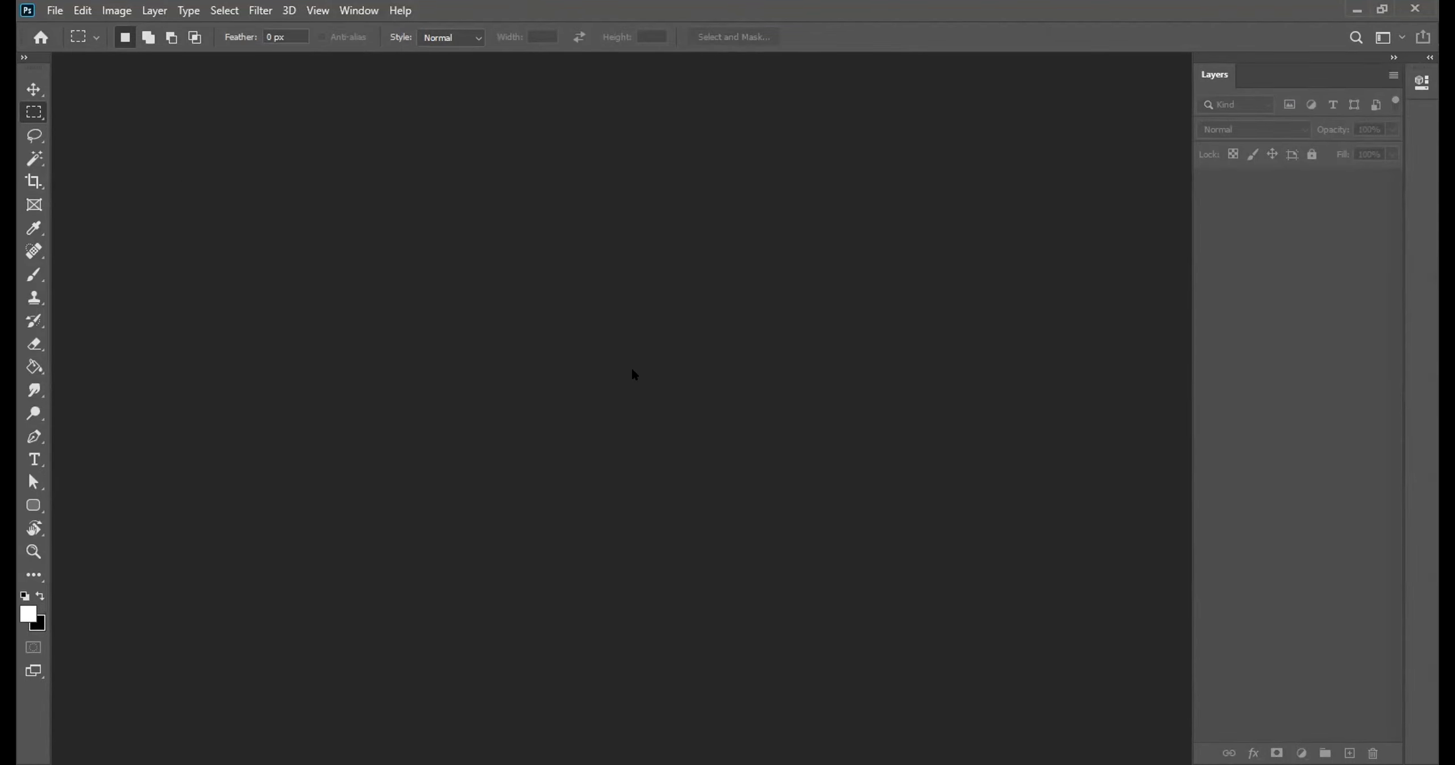
{"action": "key", "text": "ctrl+o"}
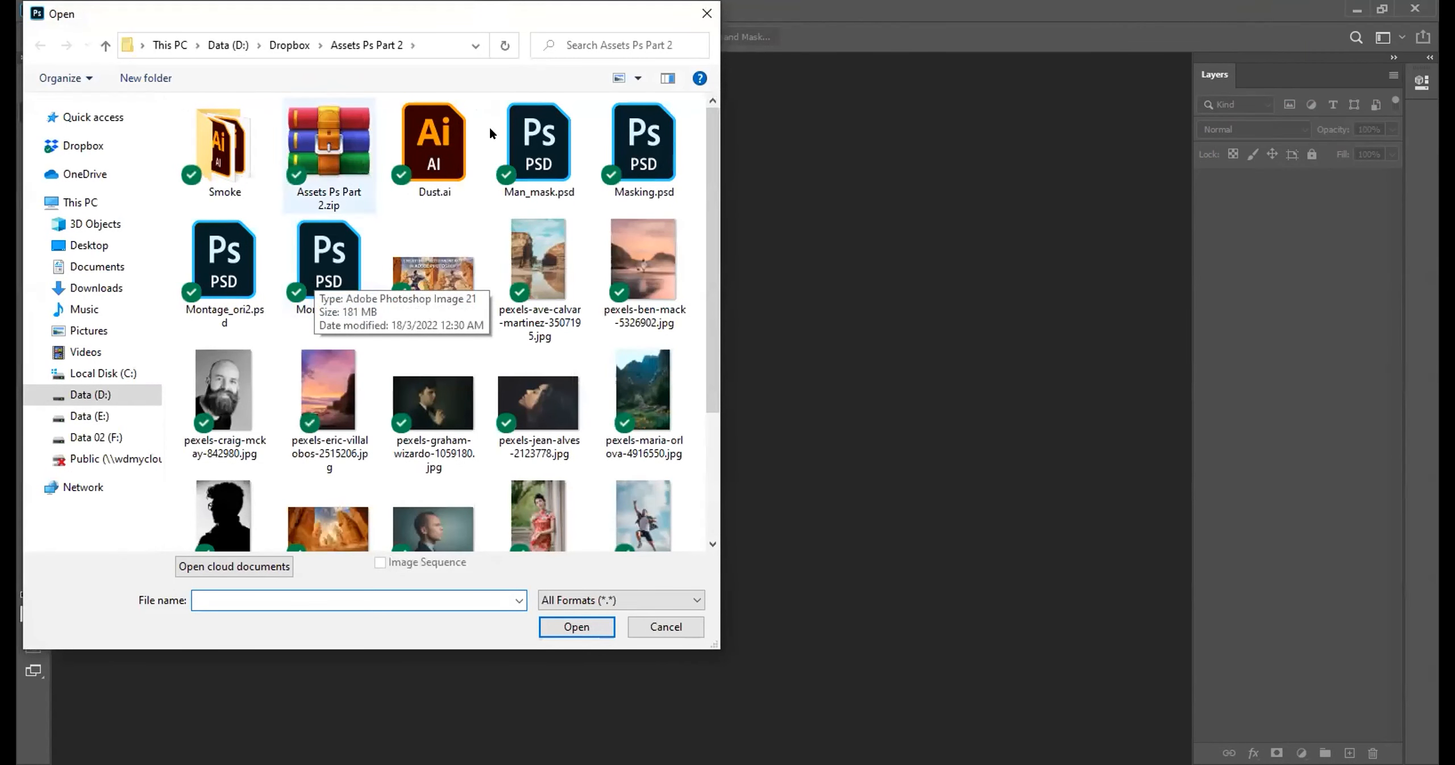
{"action": "double_click", "coordinate": [571, 121]}
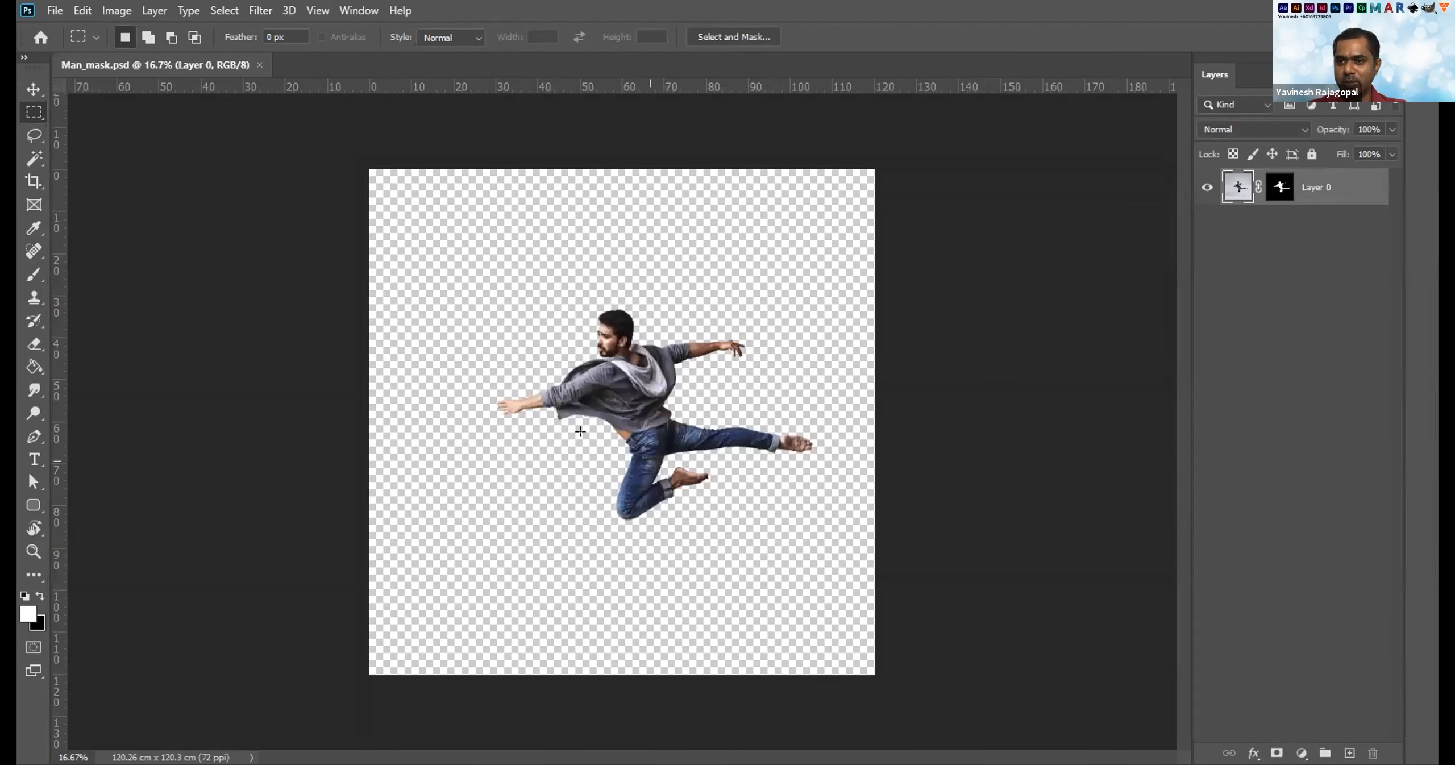
Delete the layer mask from Layer 0 to bring back the original backdrop, and undo the deletion.
{"action": "left_click", "coordinate": [1280, 187]}
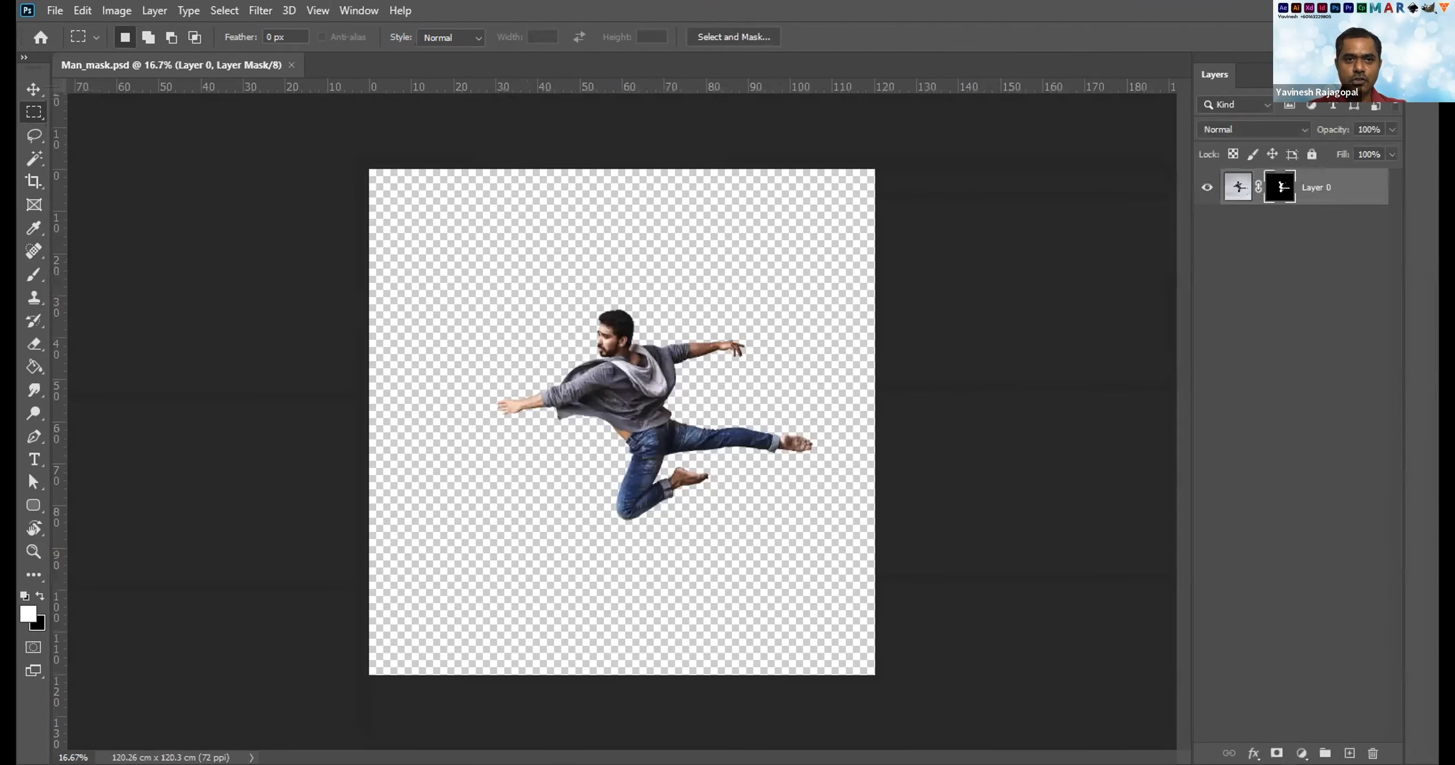
{"action": "left_click_drag", "start_coordinate": [1278, 186], "coordinate": [1373, 753]}
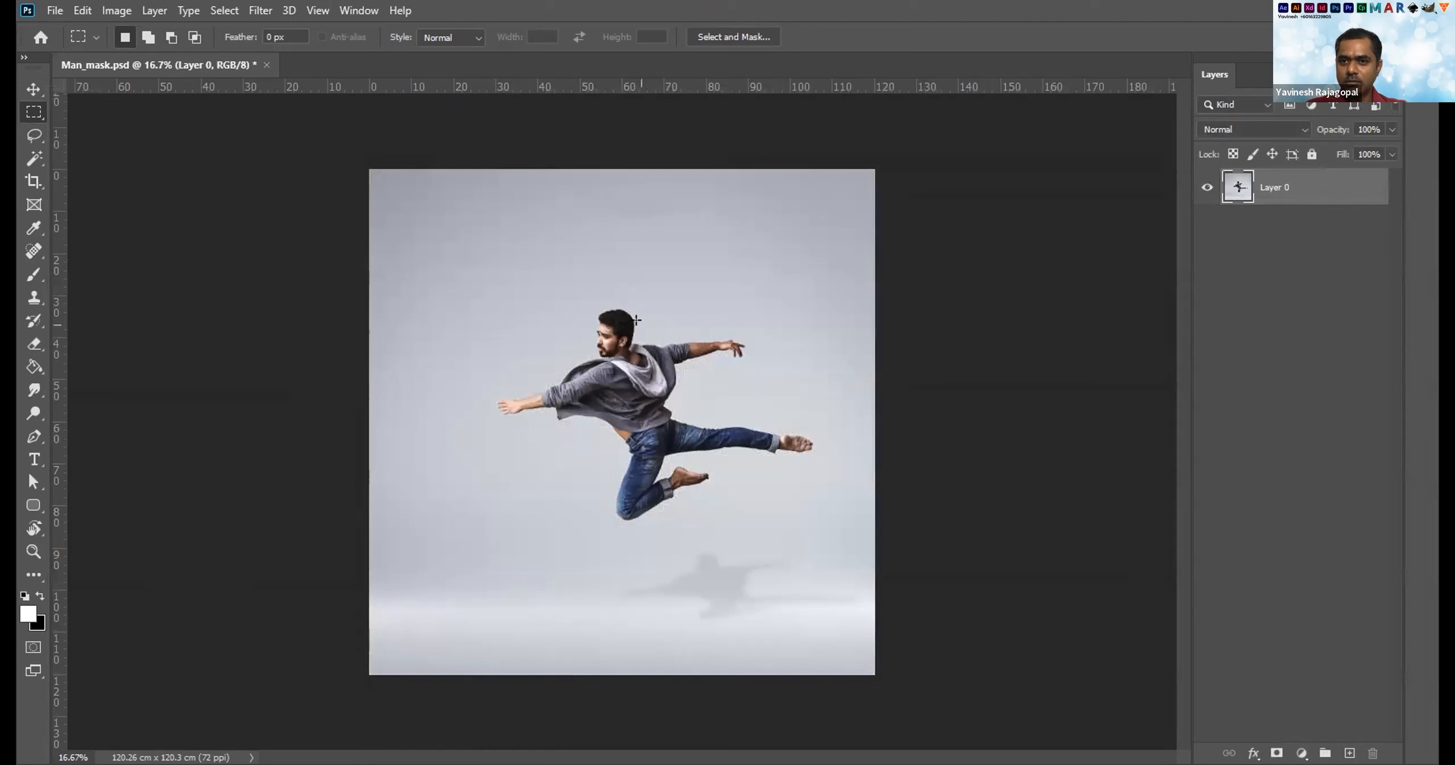
{"action": "key", "text": "ctrl+z"}
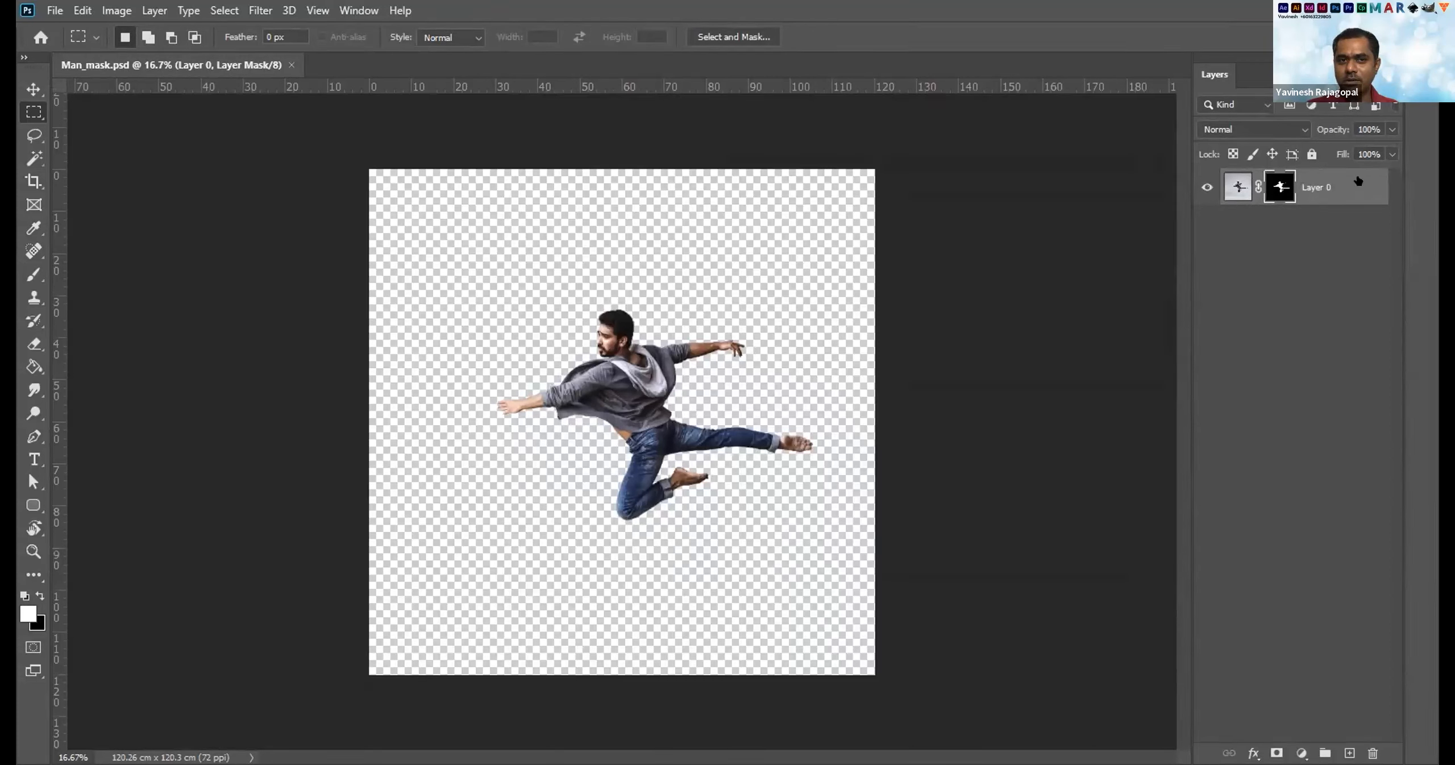
Duplicate Layer 0 together with its layer mask.
{"action": "left_click", "coordinate": [1238, 187]}
{"action": "key", "text": "ctrl+j"}
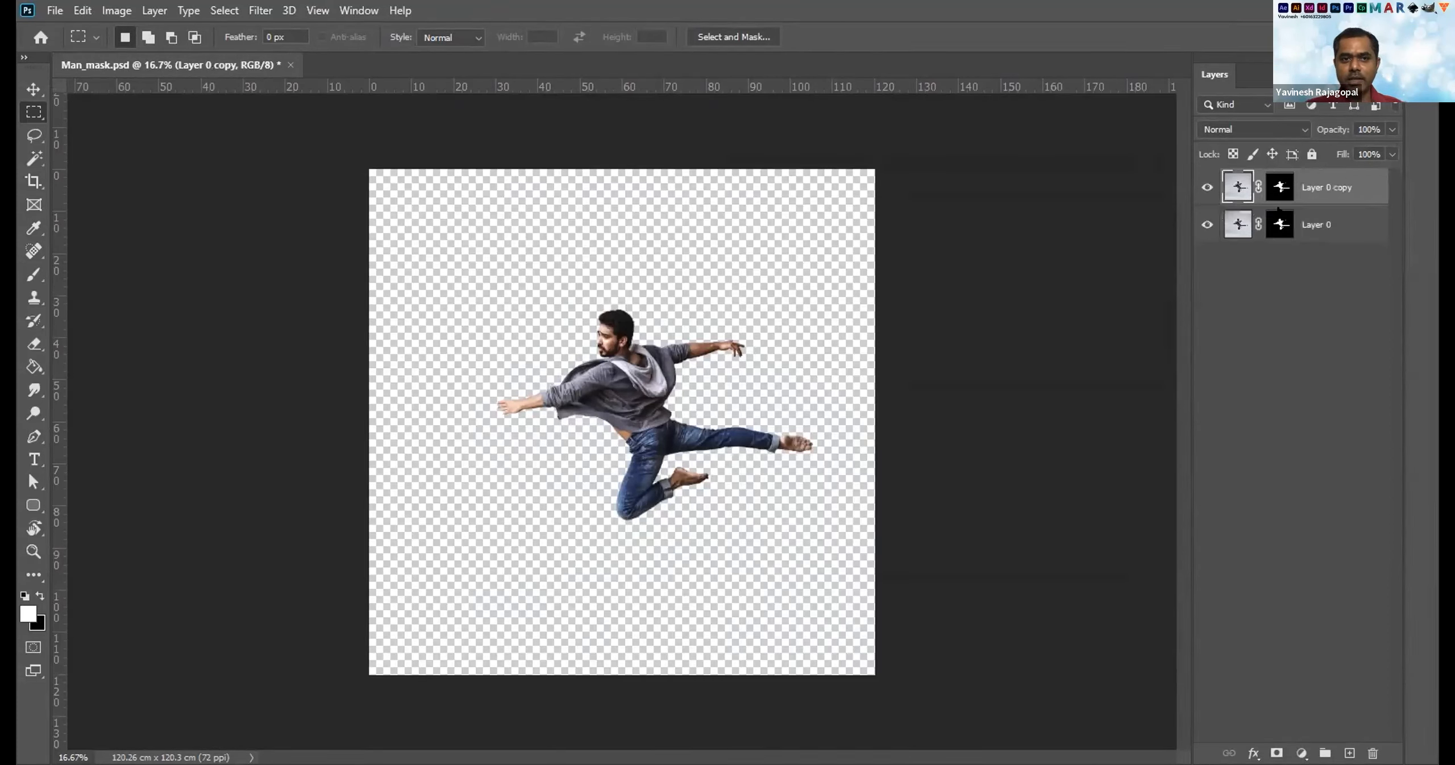
Hide Layer 0 copy and delete the layer mask from the original Layer 0.
{"action": "left_click", "coordinate": [1206, 189]}
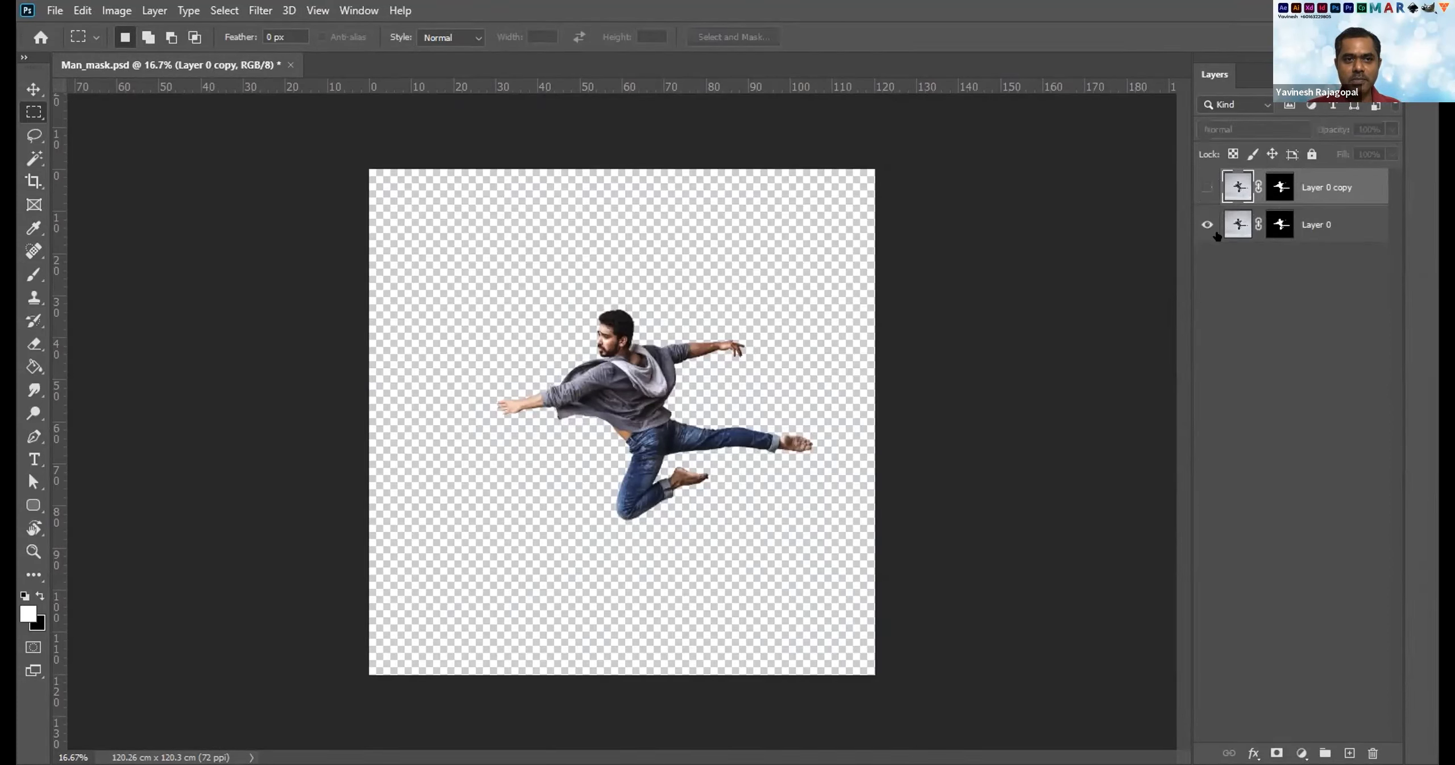
{"action": "left_click", "coordinate": [1281, 224]}
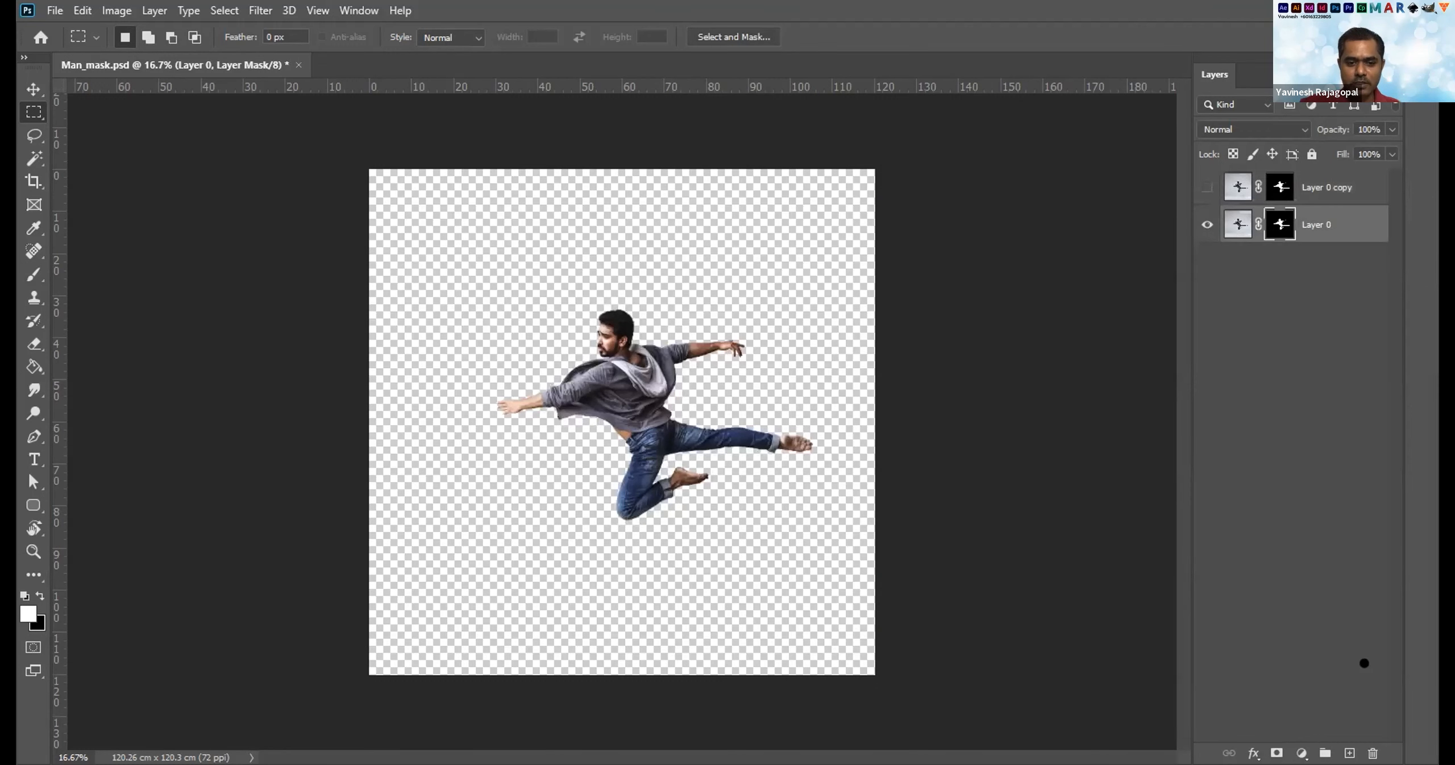
{"action": "left_click_drag", "start_coordinate": [1364, 664], "coordinate": [1373, 753]}
Toggle the visibility of both layers to compare cutout and original photo, leaving only the masked Layer 0 copy shown.
{"action": "left_click", "coordinate": [1208, 187]}
{"action": "left_click", "coordinate": [1201, 224]}
{"action": "left_click", "coordinate": [1206, 188]}
{"action": "left_click", "coordinate": [1207, 224]}
{"action": "left_click", "coordinate": [1207, 187]}
{"action": "left_click", "coordinate": [1203, 224]}
{"action": "left_click", "coordinate": [1203, 224]}
{"action": "left_click", "coordinate": [1203, 224]}
{"action": "left_click", "coordinate": [1203, 224]}
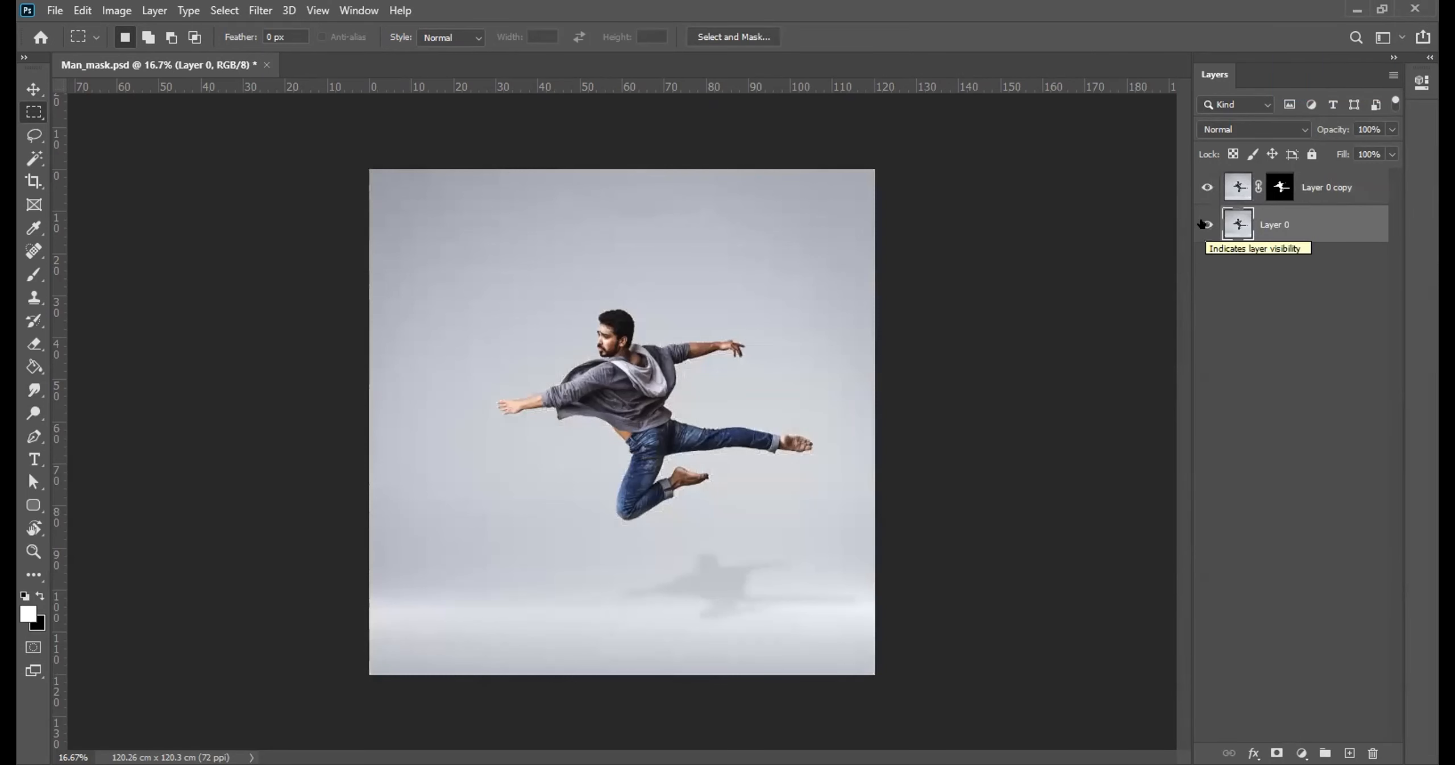
{"action": "left_click", "coordinate": [1203, 224]}
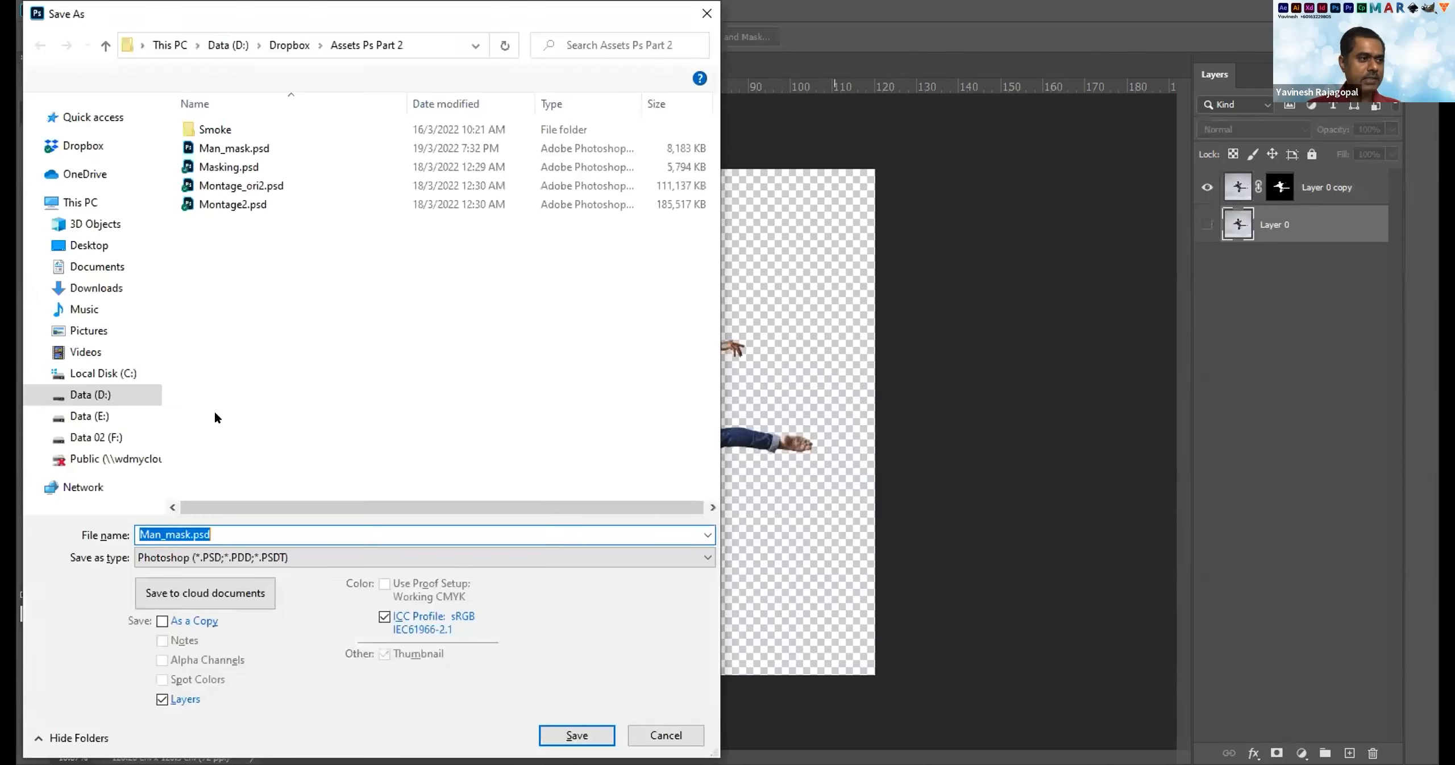
Save the cutout as a PNG file named Man_mask.png in the Assets Ps Part 2 folder.
{"action": "left_click", "coordinate": [222, 553]}
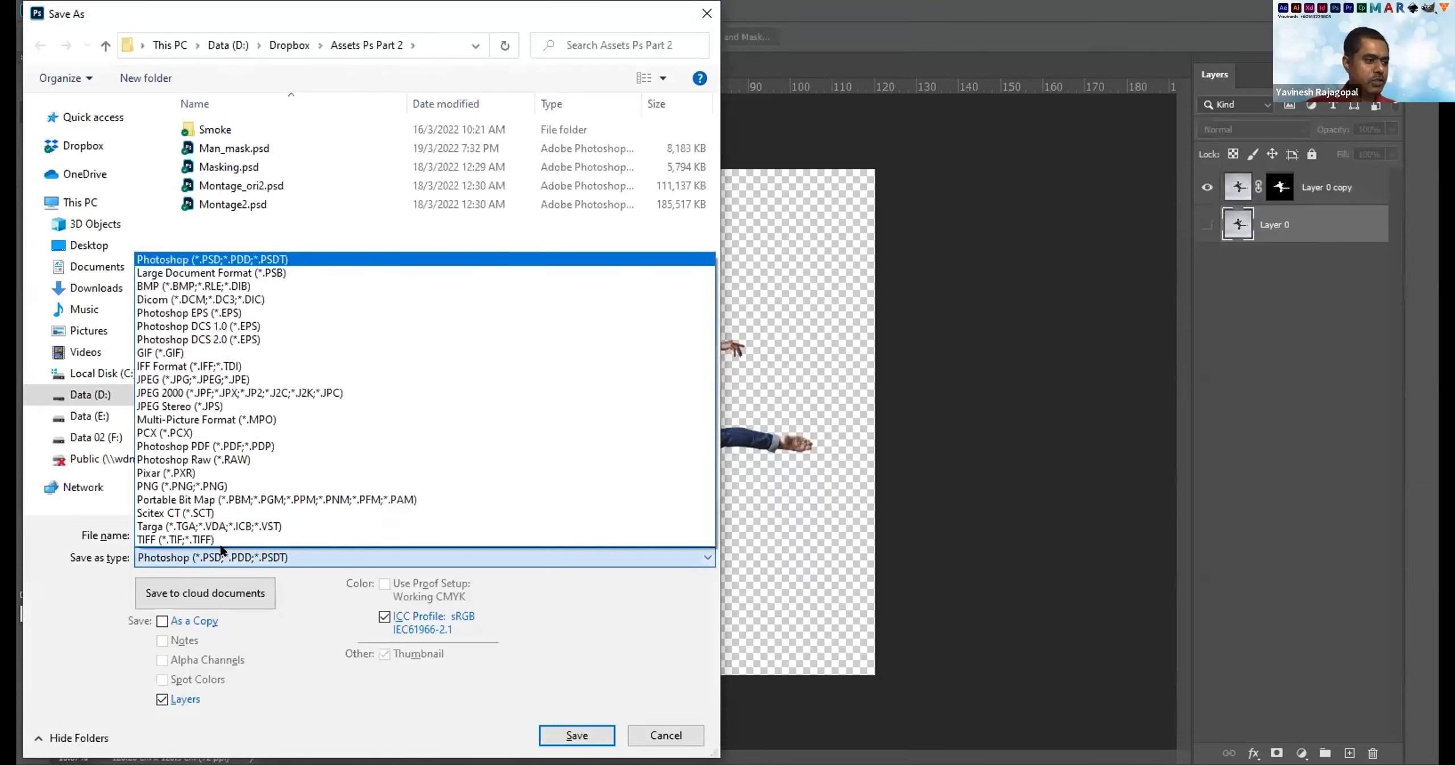
{"action": "left_click", "coordinate": [171, 486]}
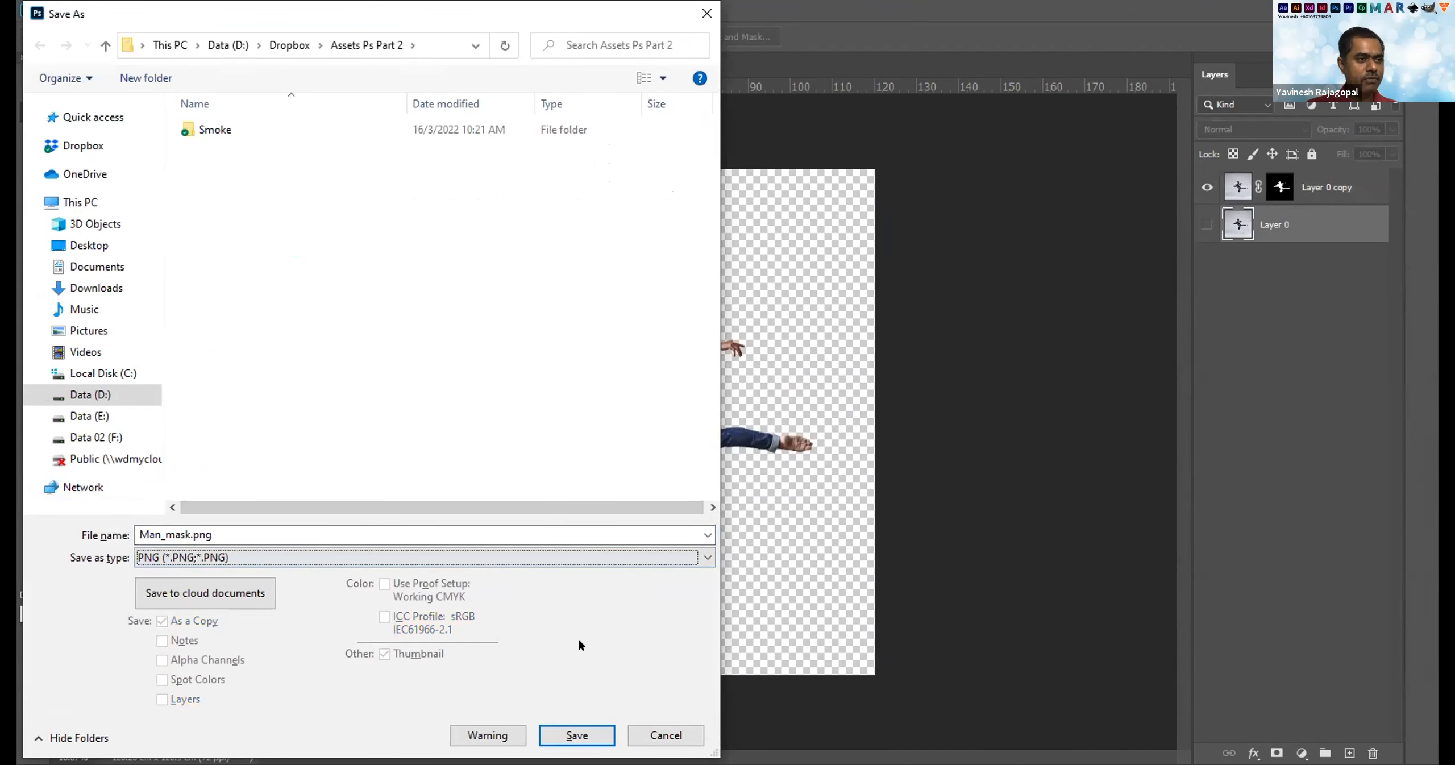
{"action": "key", "text": "Return"}
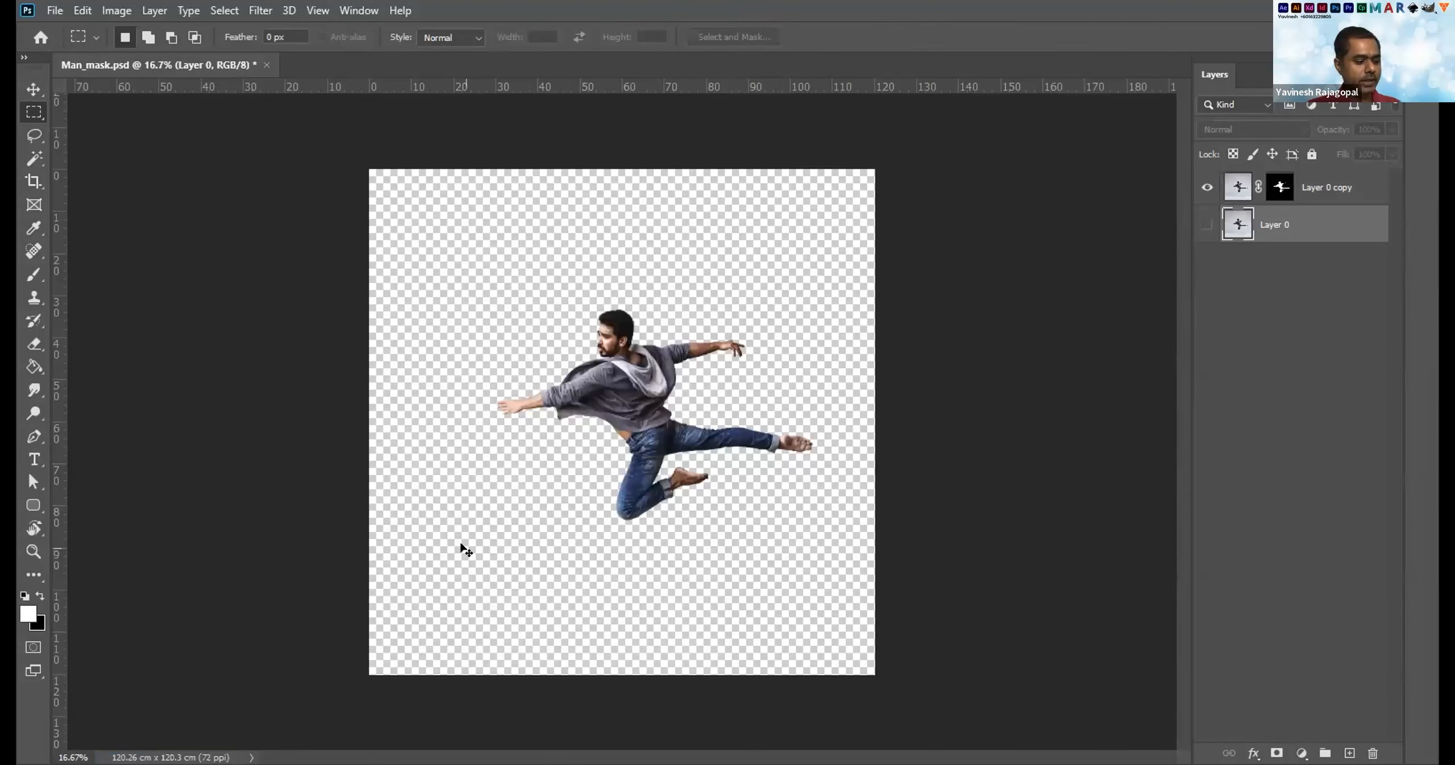
Close Man_mask.psd without saving its changes and open Man_mask.png from the Assets Ps Part 2 folder.
{"action": "key", "text": "ctrl+w"}
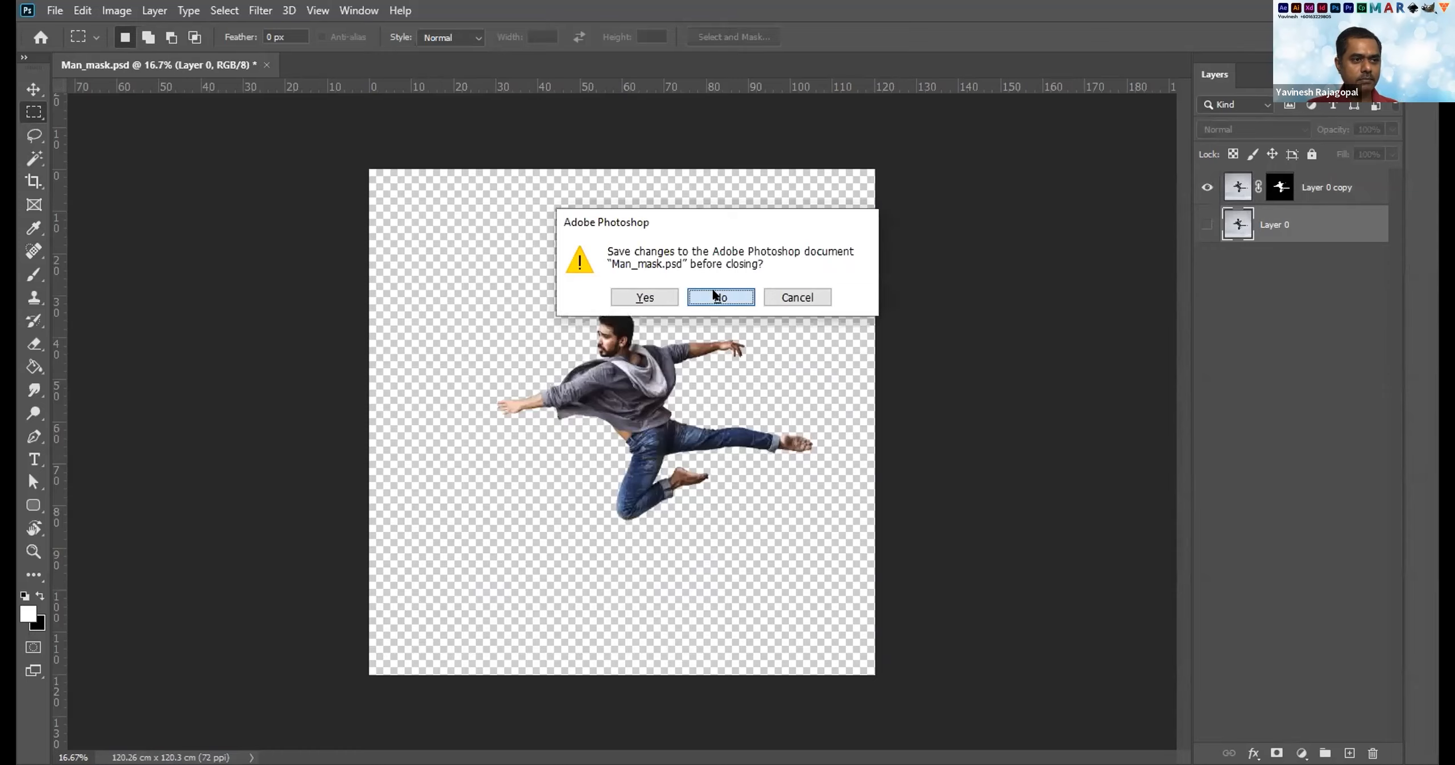
{"action": "left_click", "coordinate": [717, 296]}
{"action": "key", "text": "ctrl+o"}
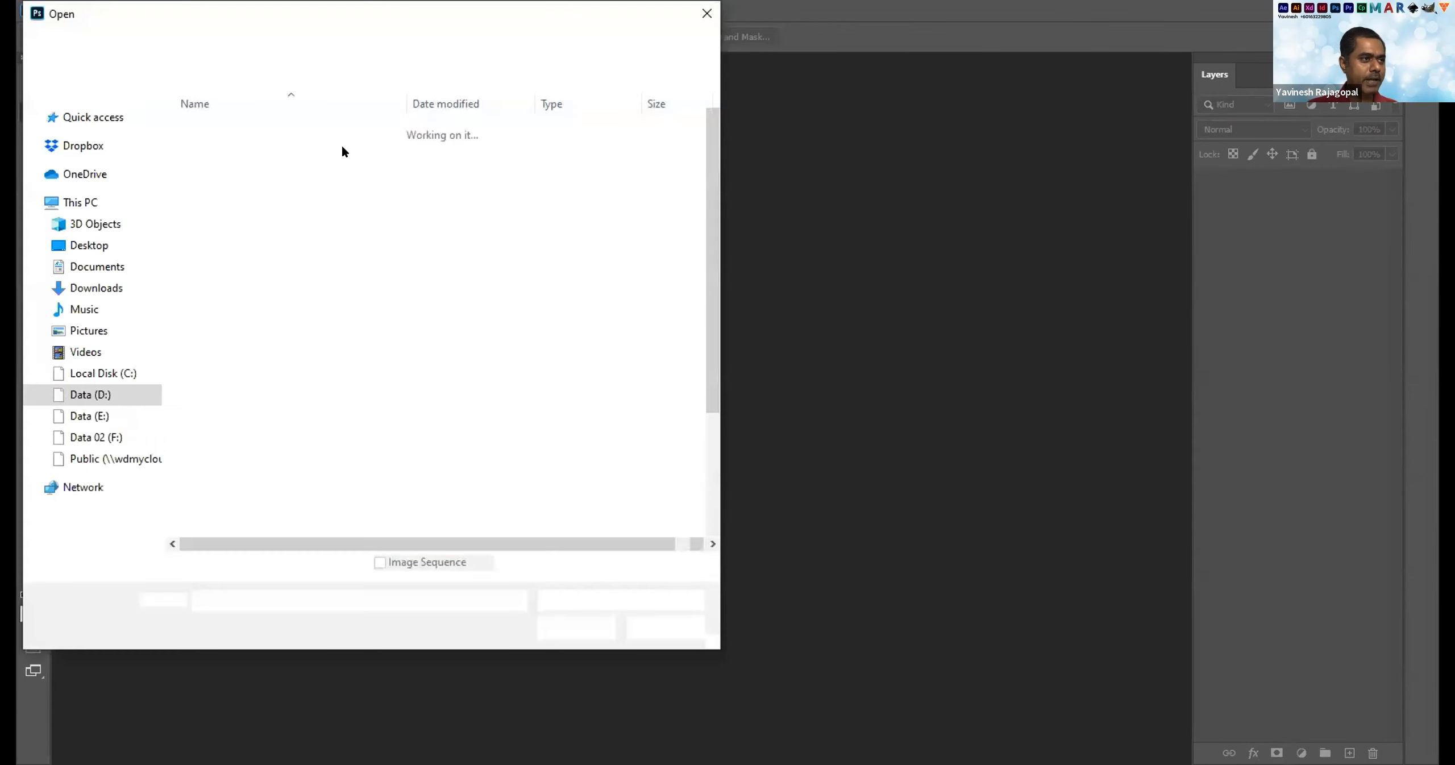
{"action": "left_click", "coordinate": [543, 136]}
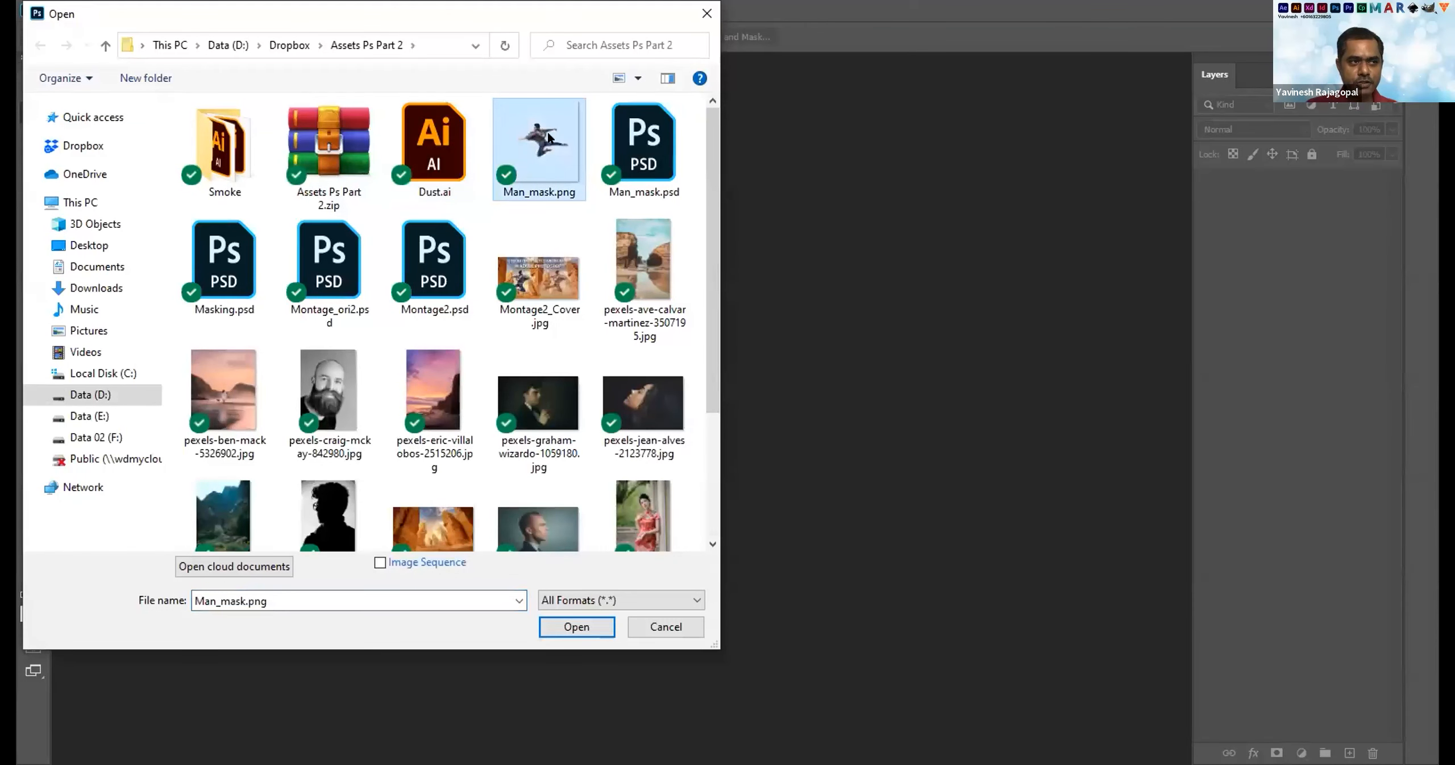
{"action": "double_click", "coordinate": [528, 136]}
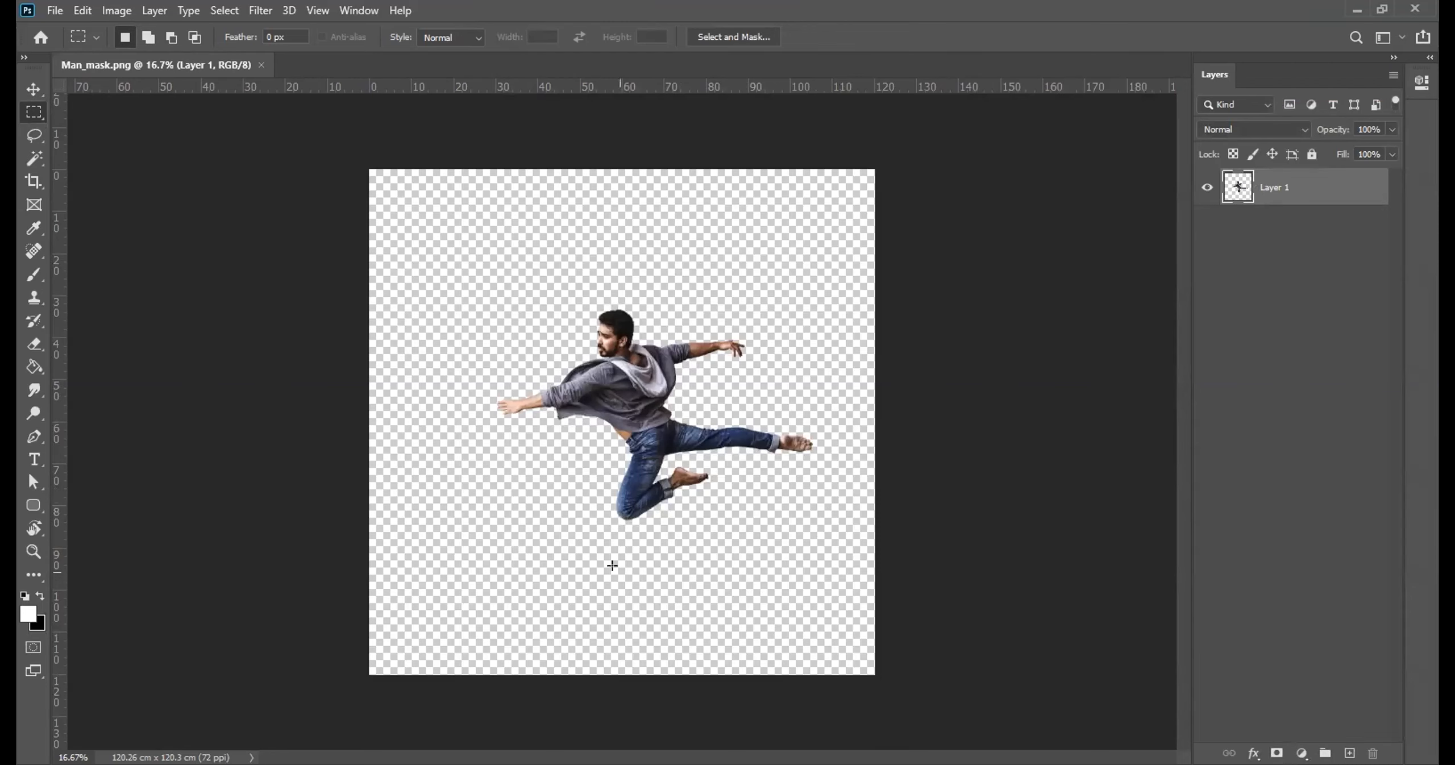
Close Man_mask.png and open the canyon photo pexels-pixabay-414110.jpg from the same folder.
{"action": "key", "text": "ctrl+w"}
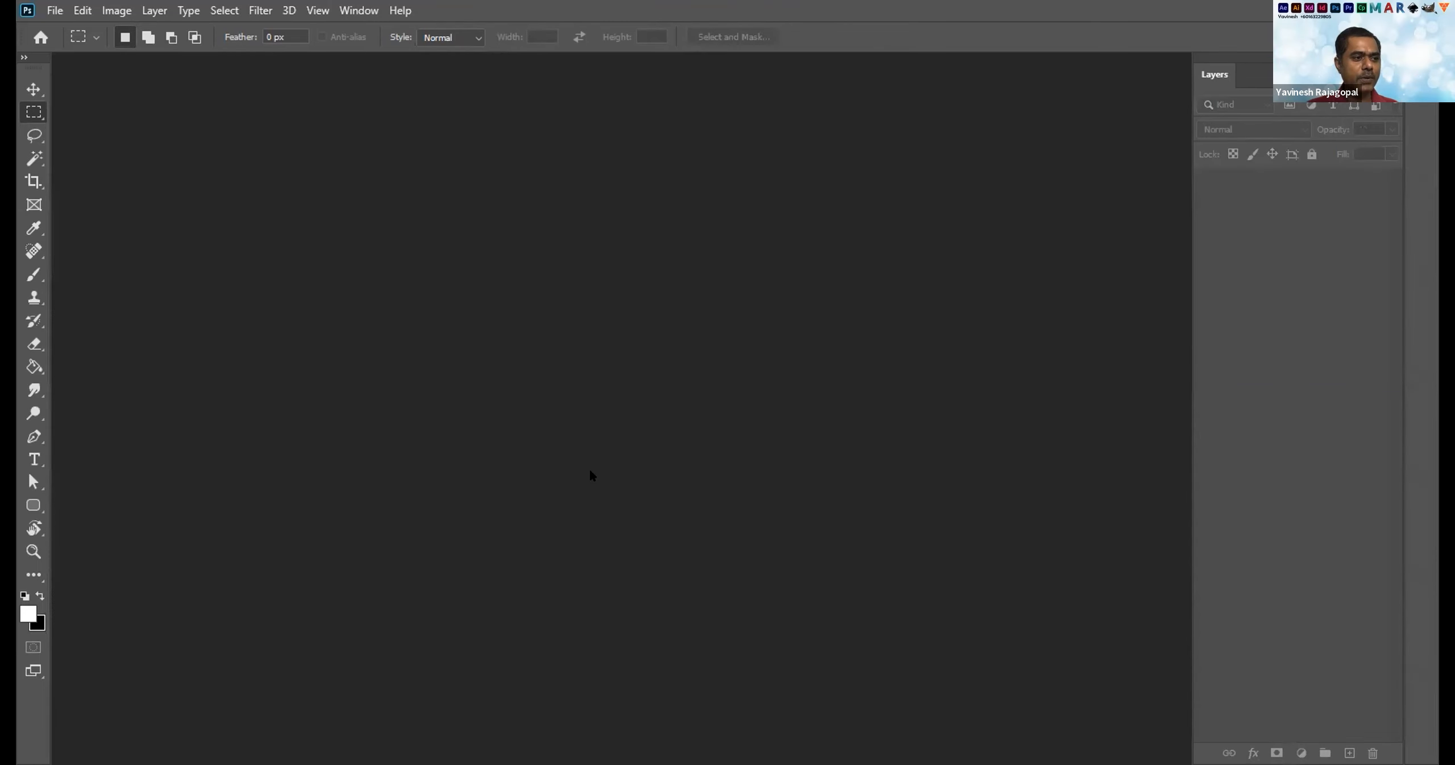
{"action": "key", "text": "ctrl+o"}
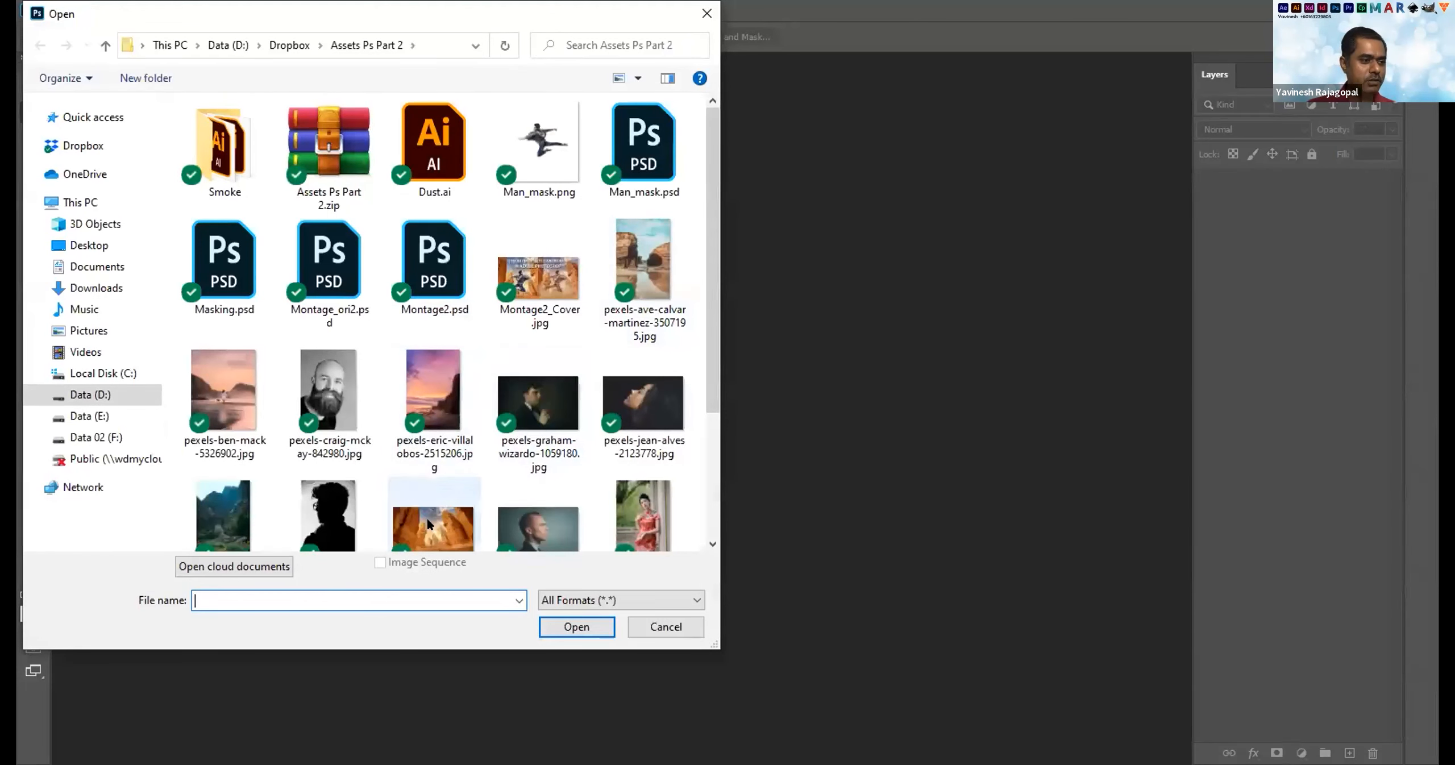
{"action": "double_click", "coordinate": [428, 523]}
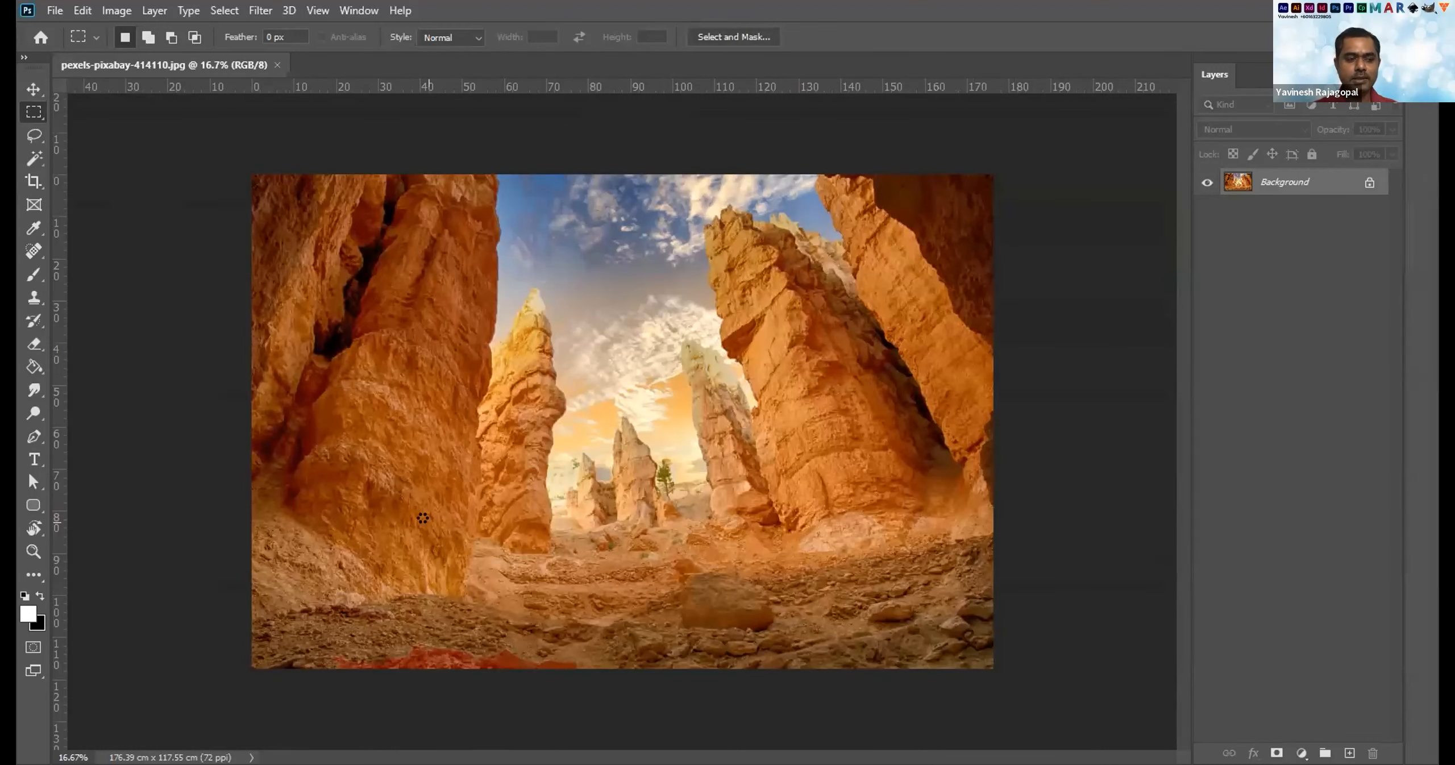
{"action": "key", "text": "ctrl+plus"}
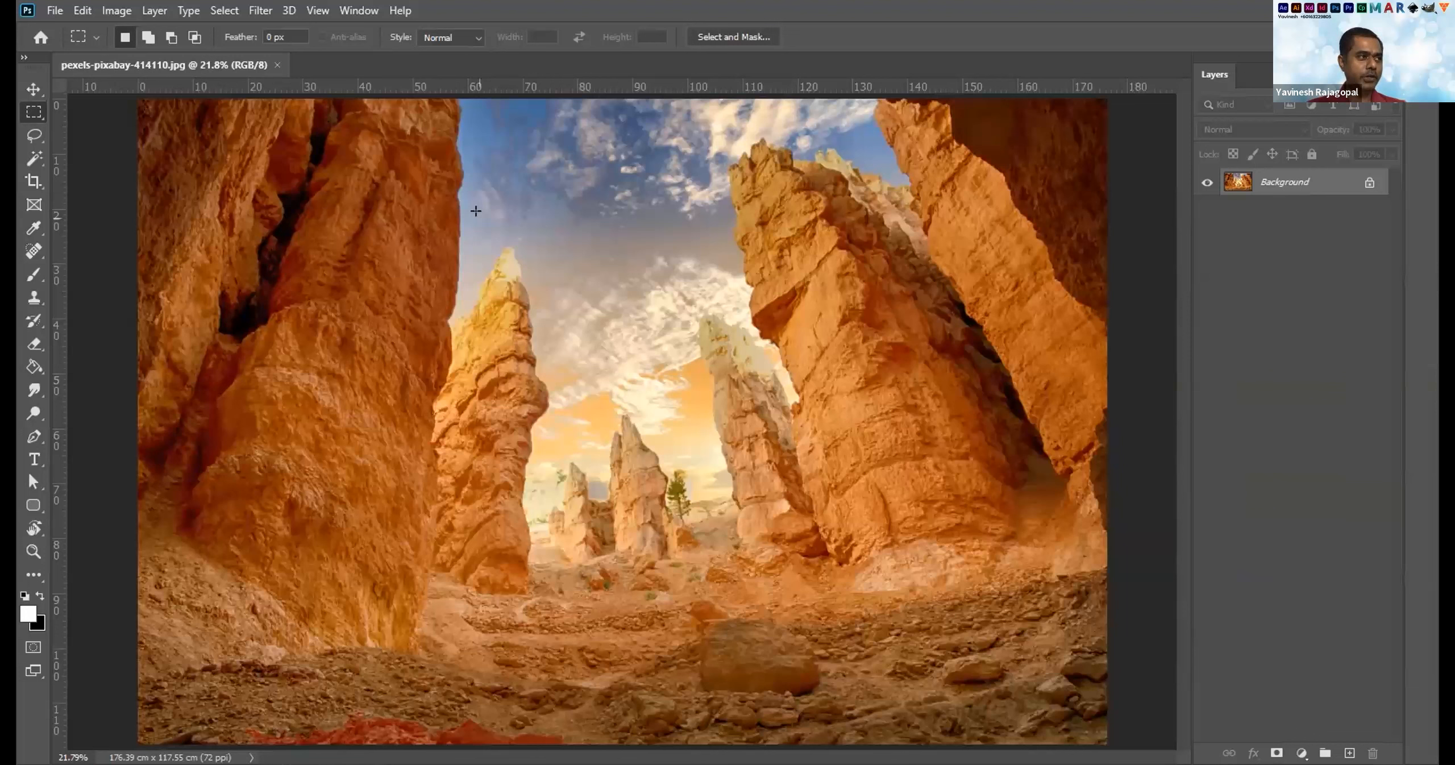
Place Man_mask.psd as an embedded object in the canyon photo, and undo the placement.
{"action": "left_click", "coordinate": [54, 10]}
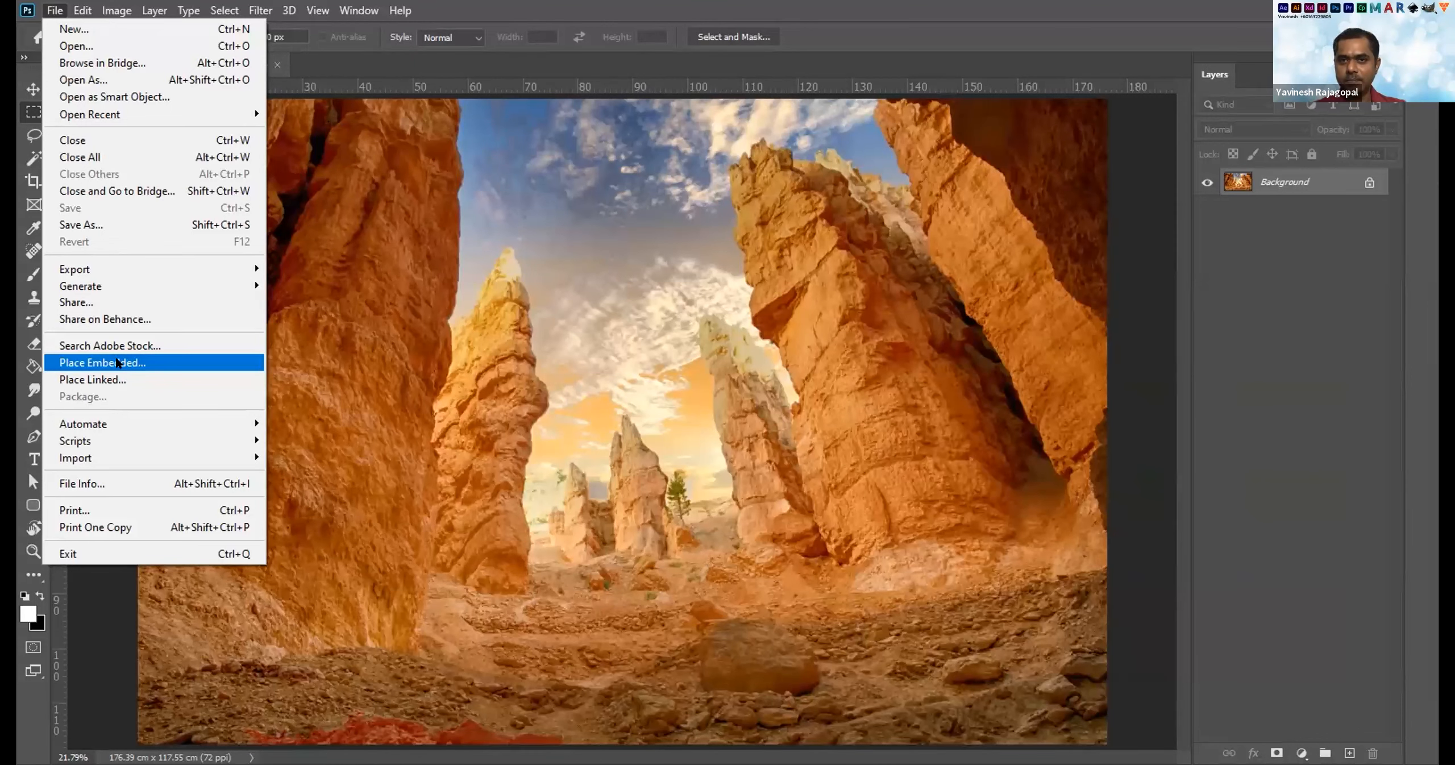
{"action": "left_click", "coordinate": [118, 363]}
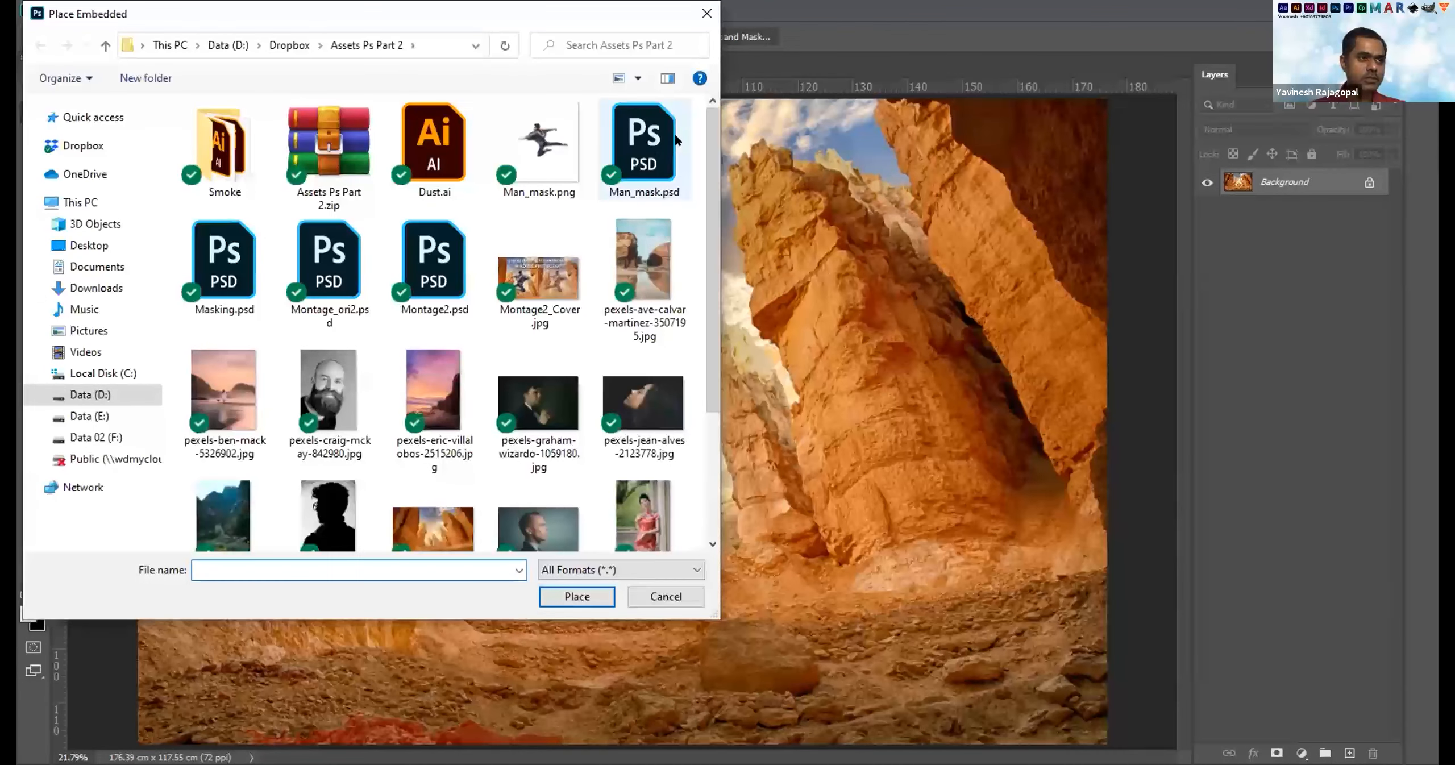
{"action": "left_click", "coordinate": [676, 140]}
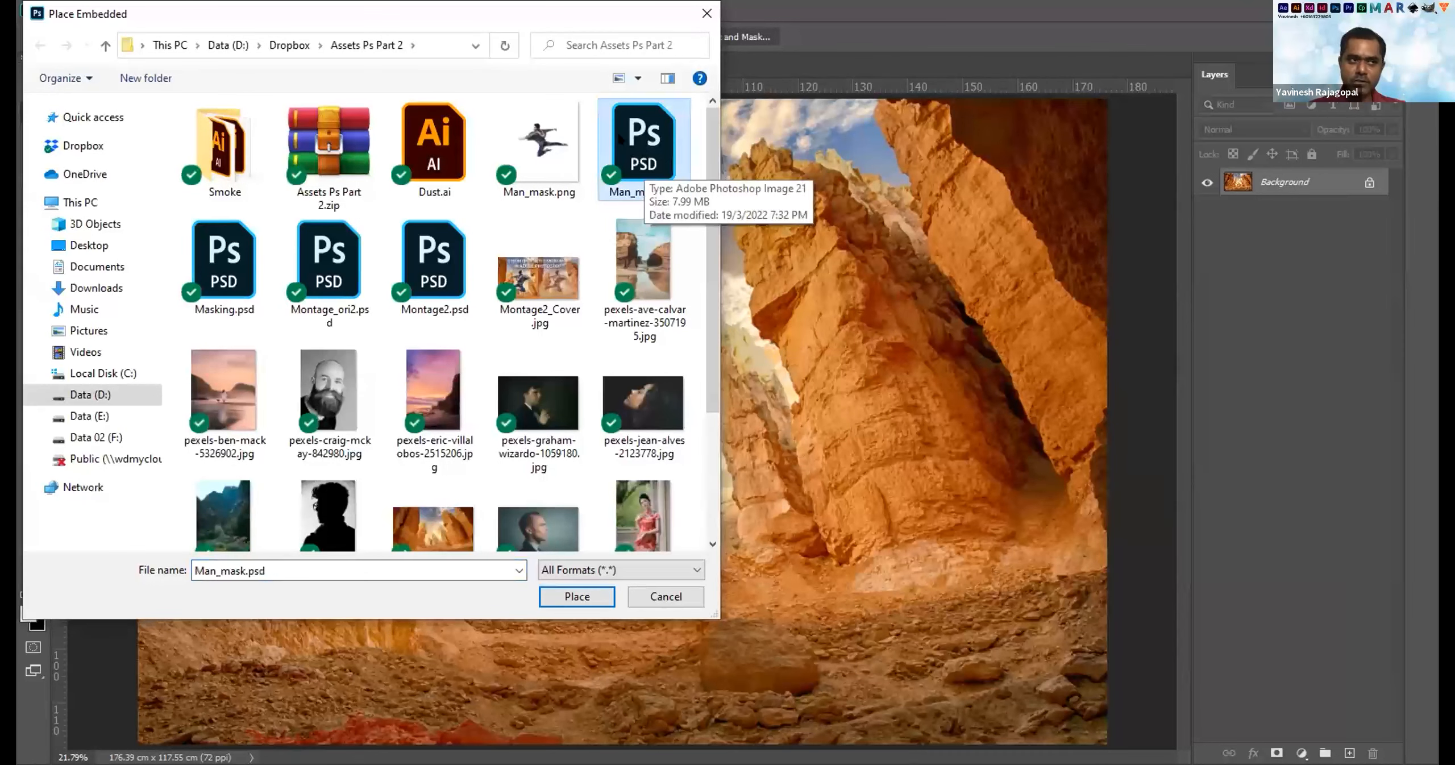
{"action": "left_click", "coordinate": [575, 597]}
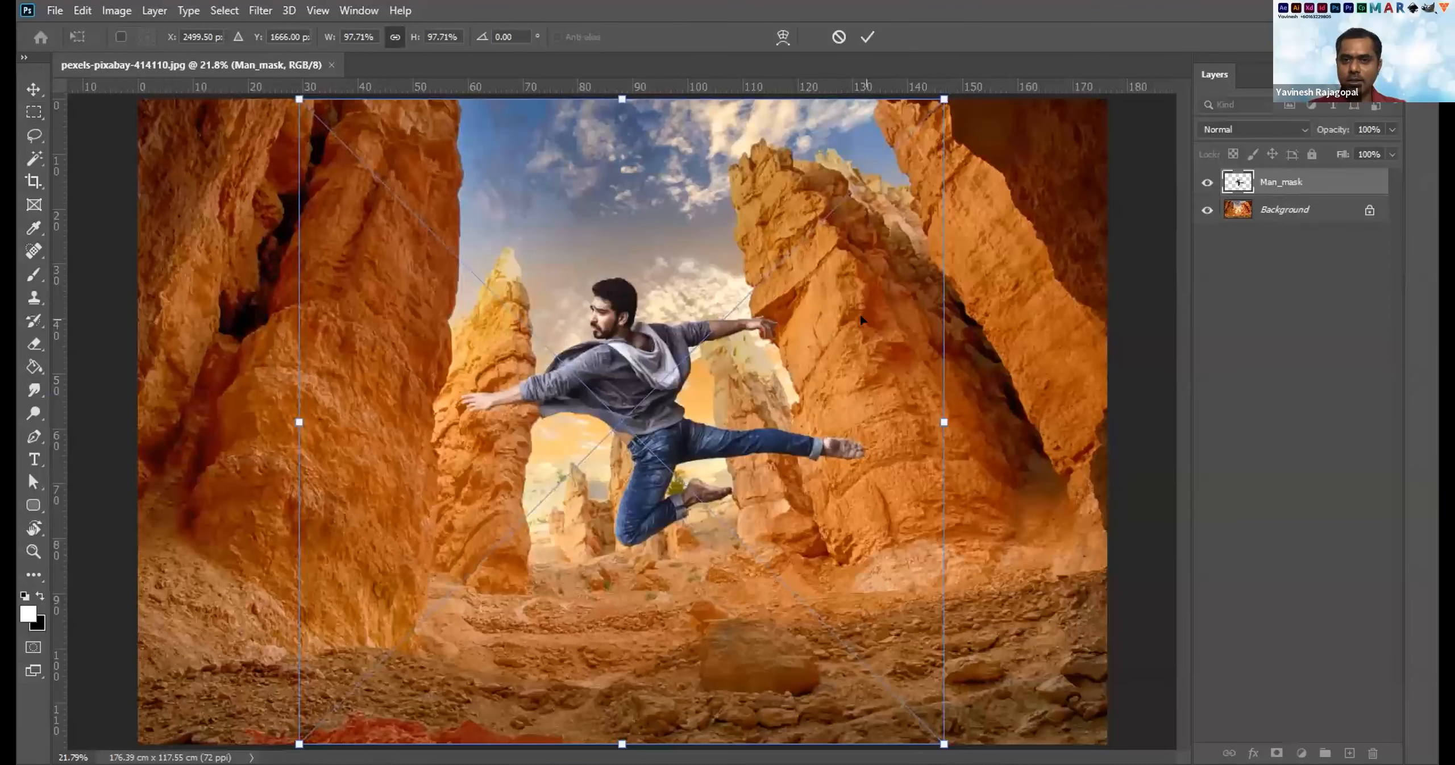
{"action": "key", "text": "Return"}
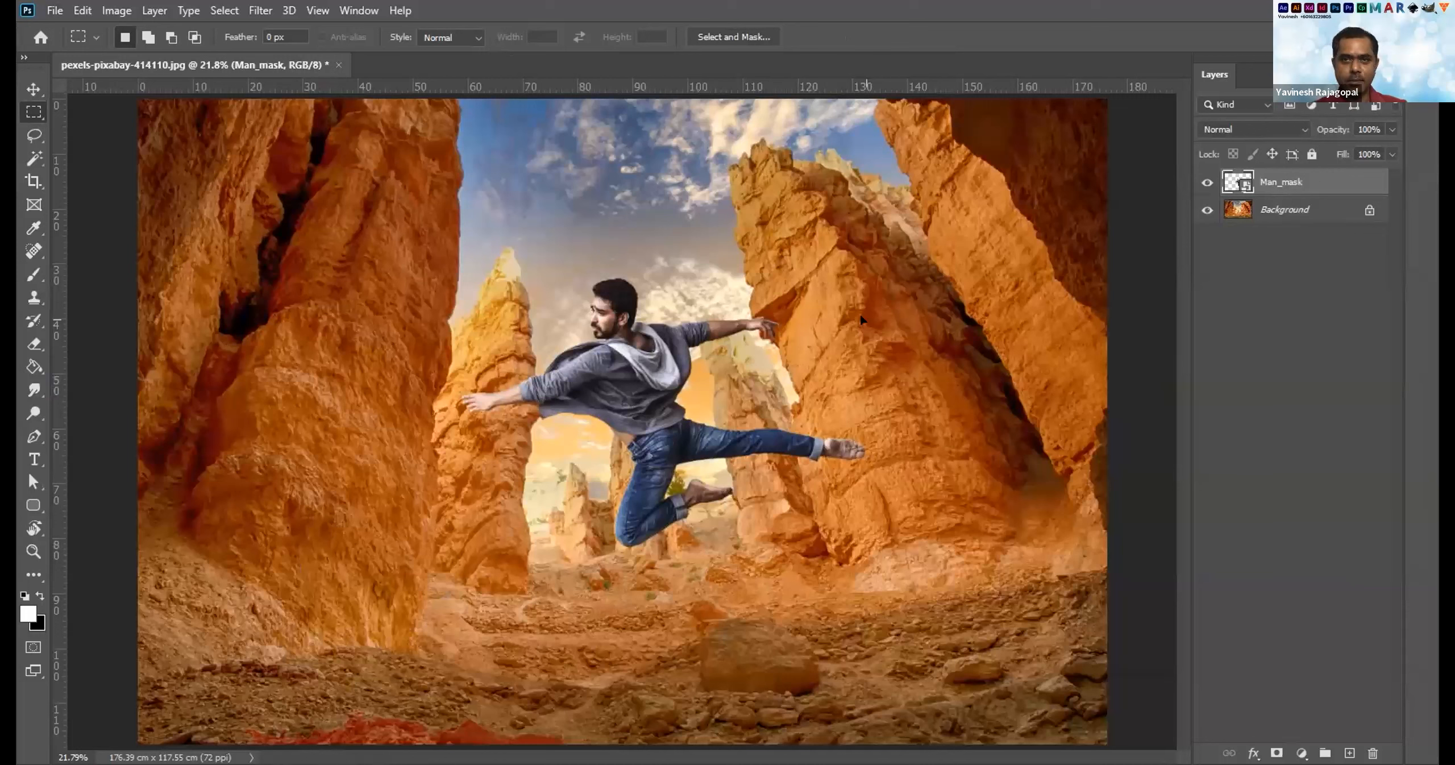
{"action": "key", "text": "ctrl+z"}
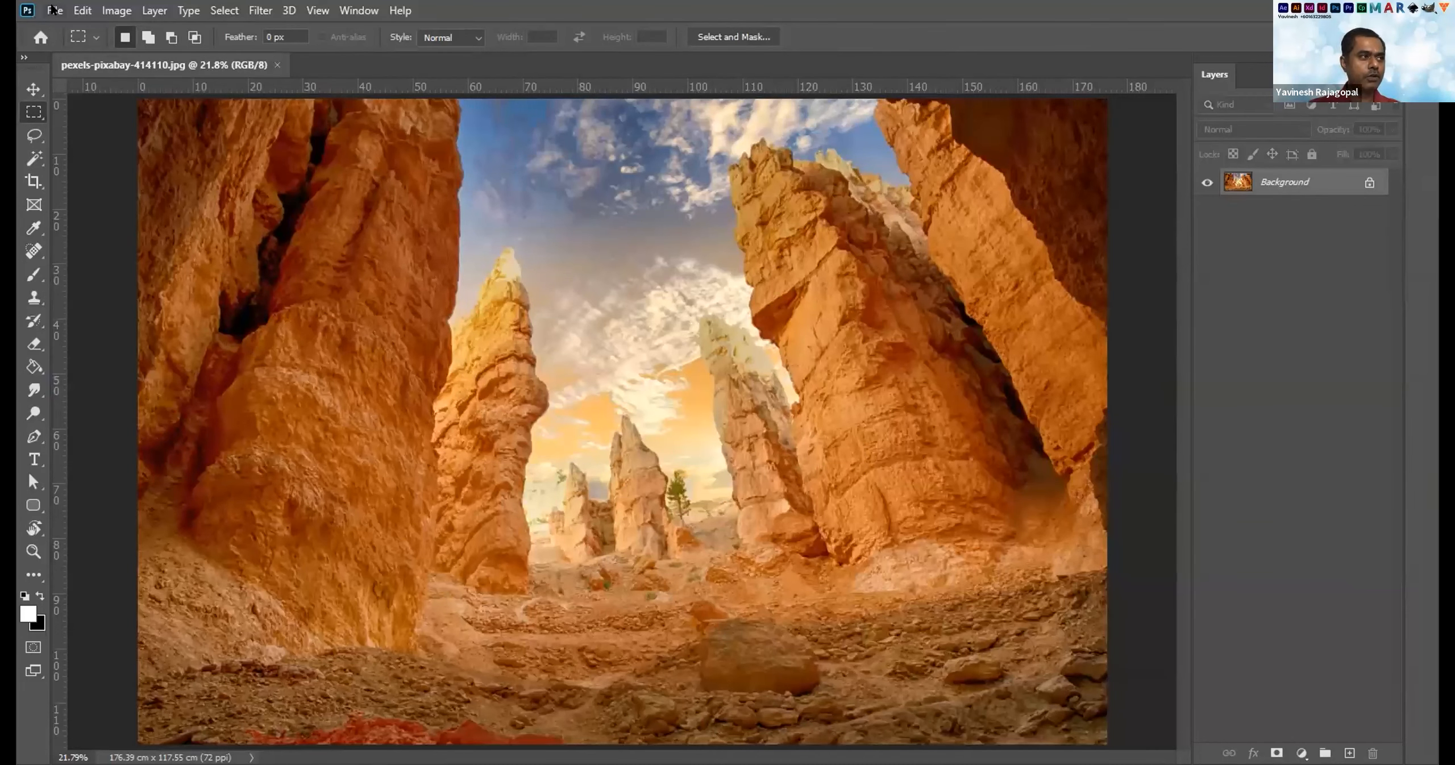
Repeat the embedded placement of Man_mask.psd over the canyon background at its default size, and undo it.
{"action": "left_click", "coordinate": [54, 11]}
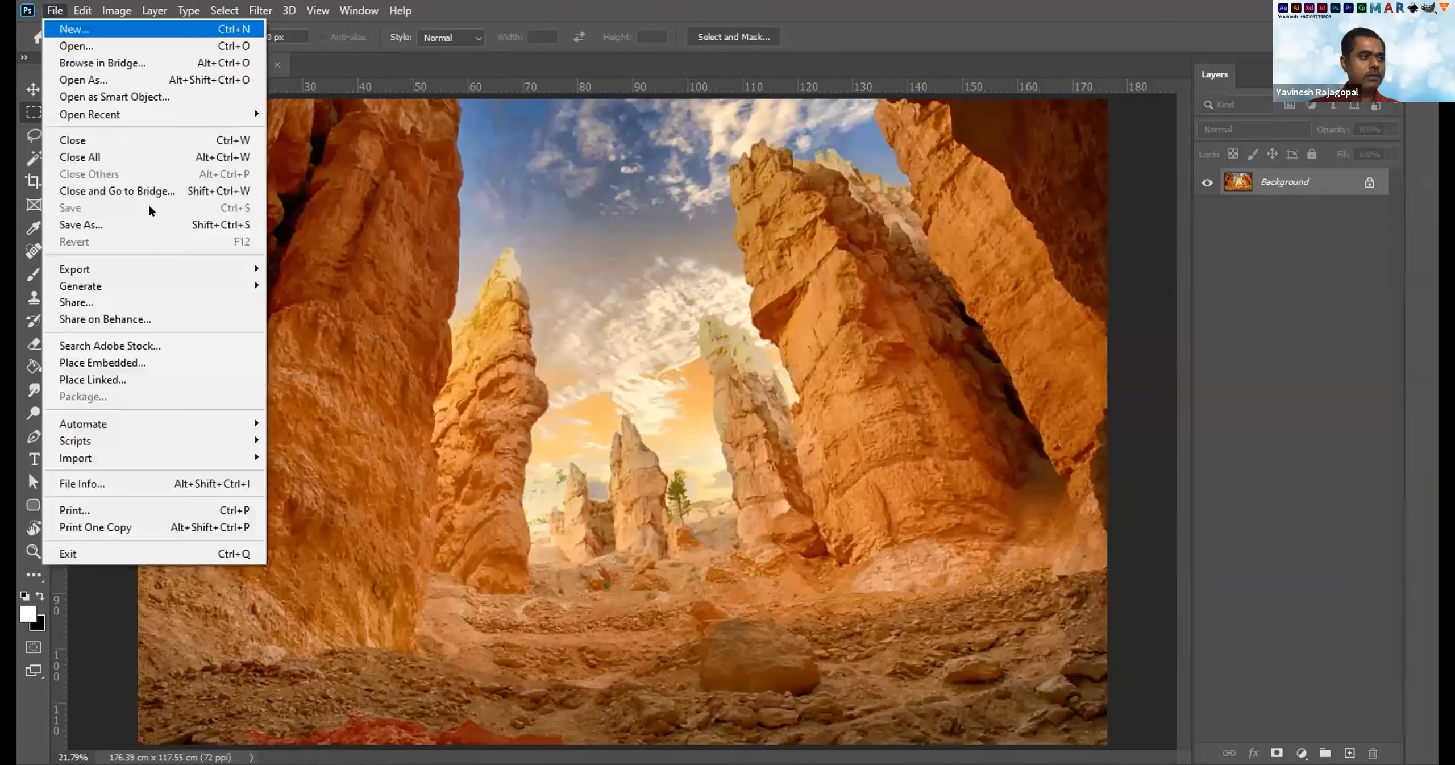
{"action": "left_click", "coordinate": [130, 362]}
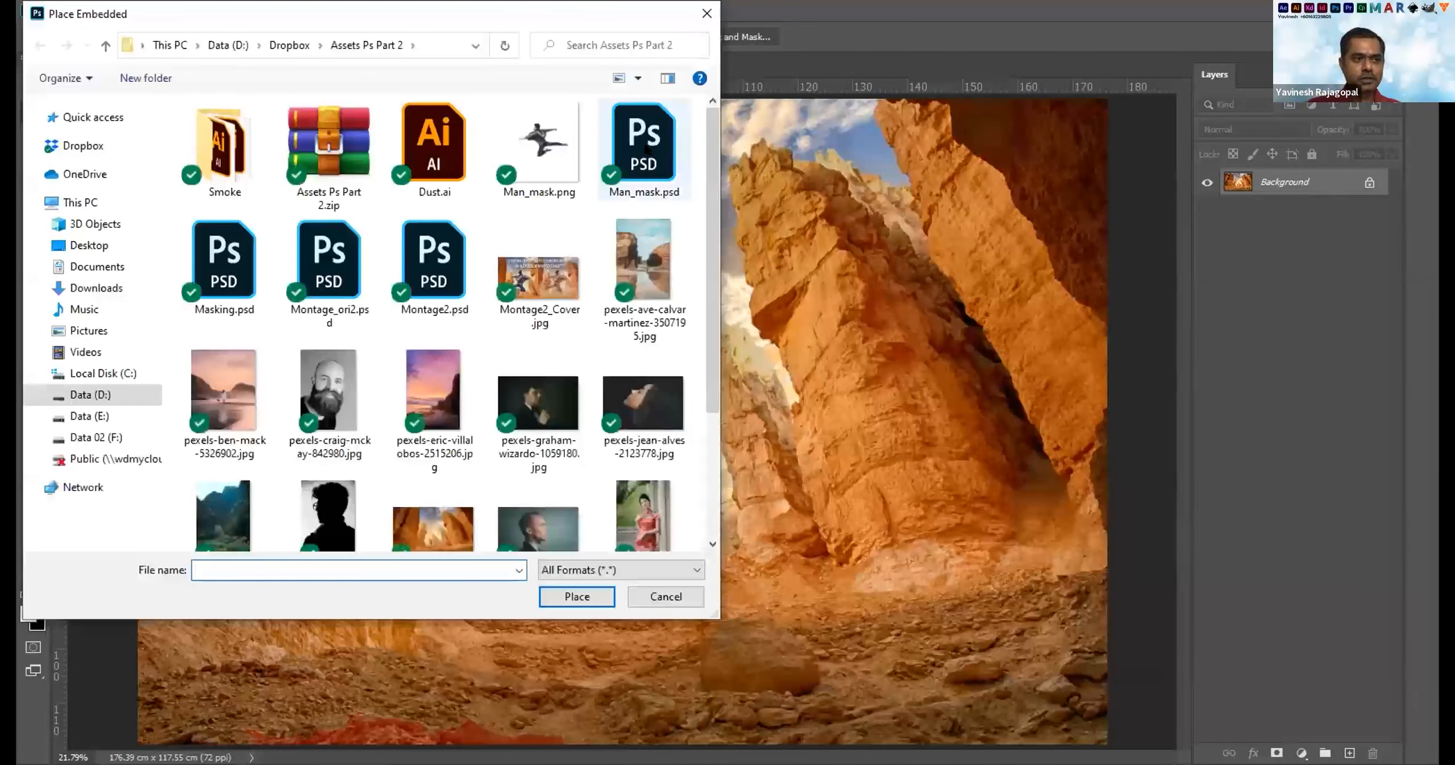
{"action": "left_click", "coordinate": [646, 146]}
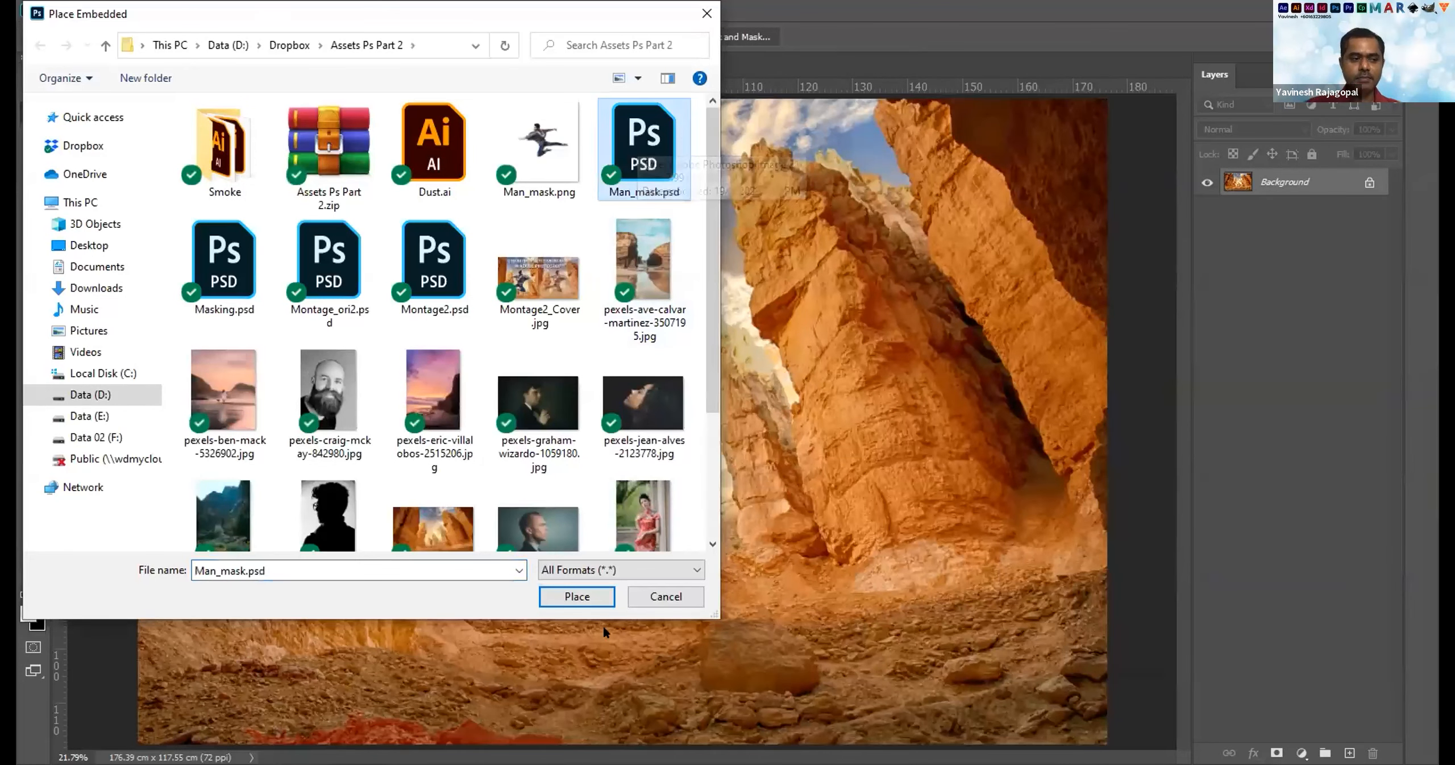
{"action": "left_click", "coordinate": [573, 597]}
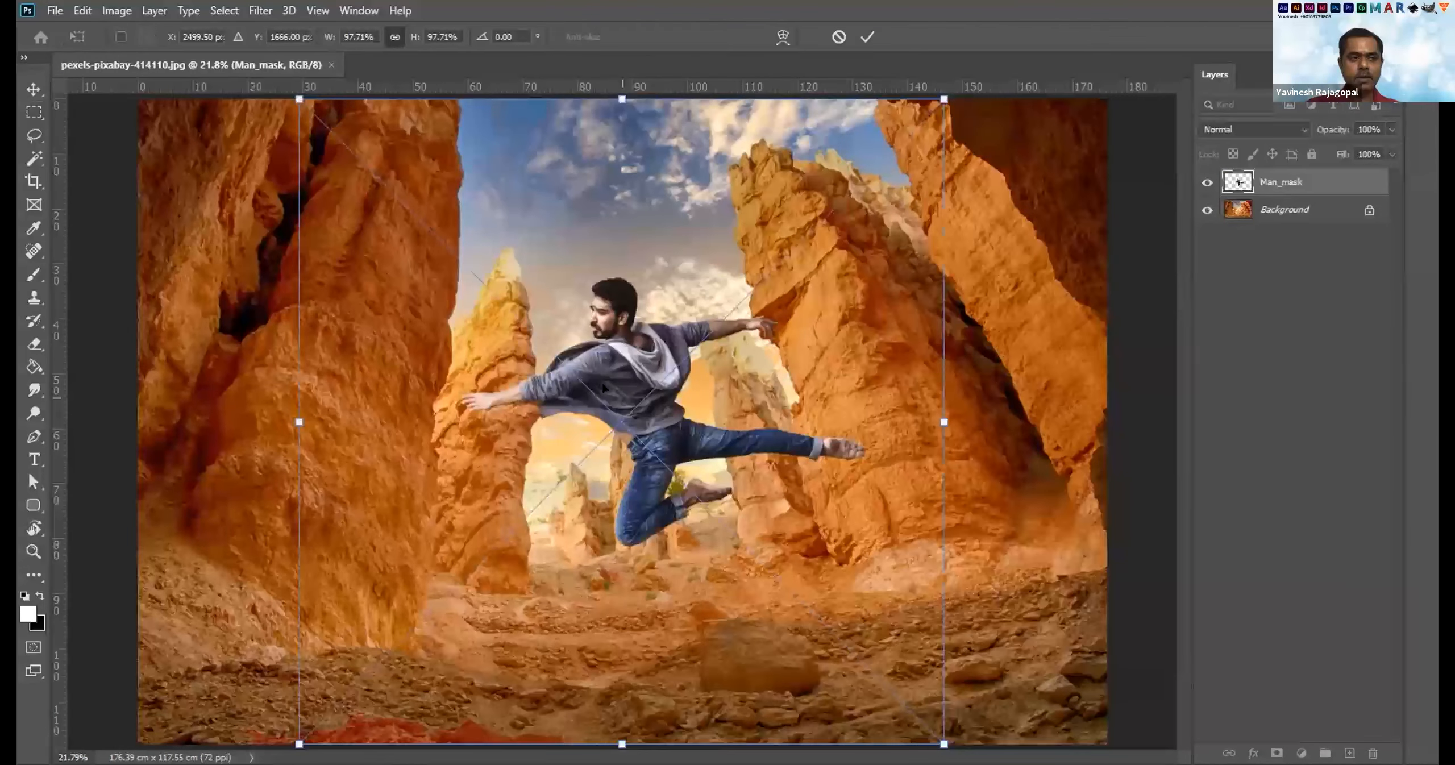
{"action": "key", "text": "Return"}
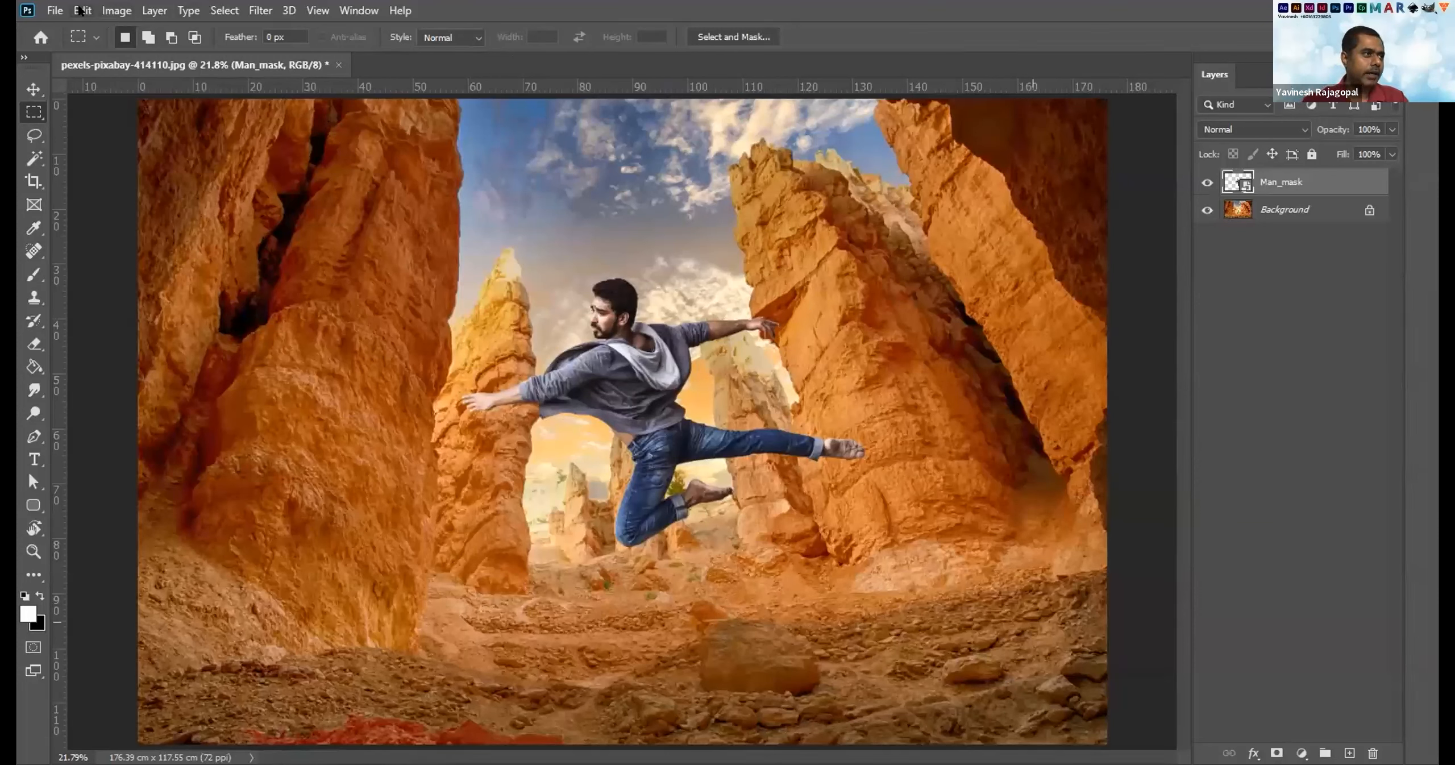
{"action": "key", "text": "alt+f"}
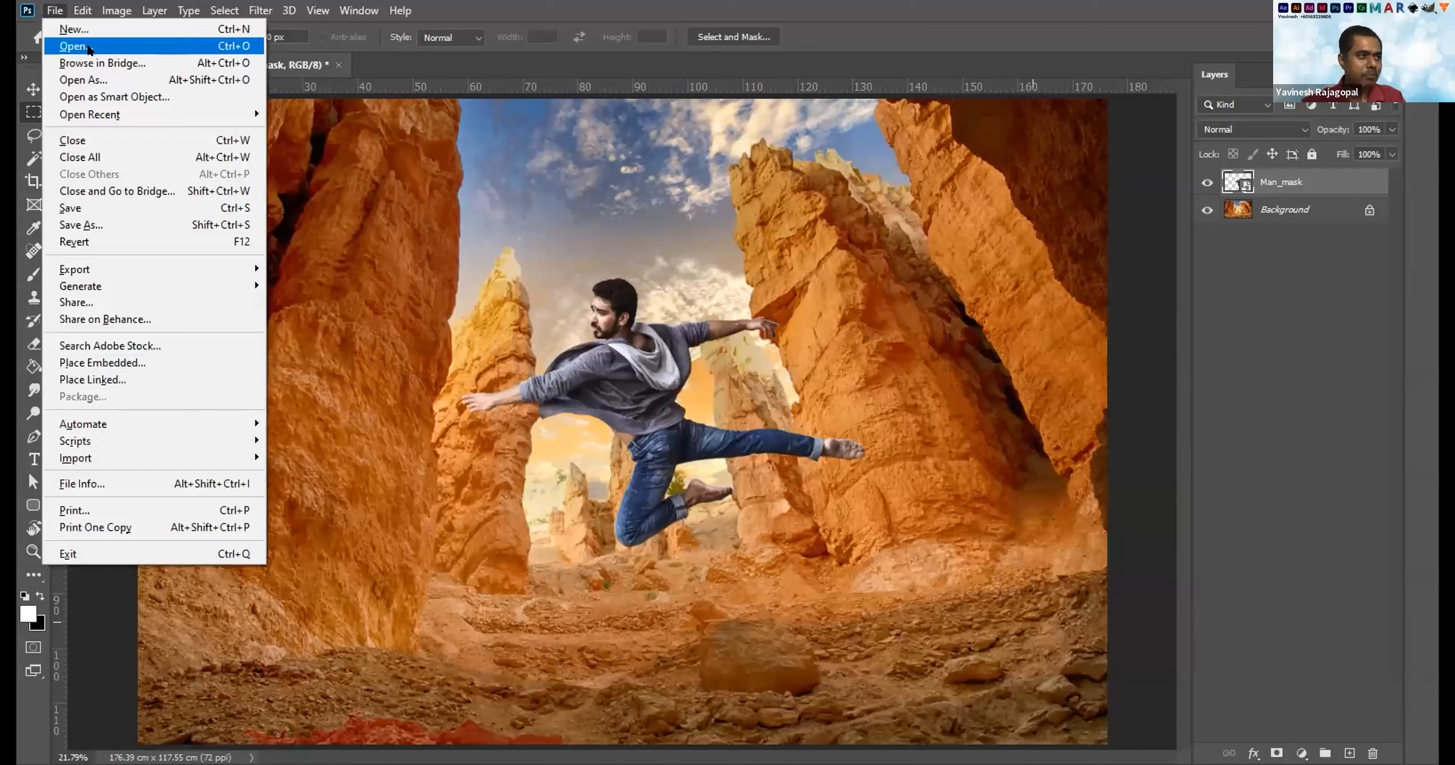
{"action": "left_click", "coordinate": [650, 334]}
{"action": "key", "text": "ctrl+z"}
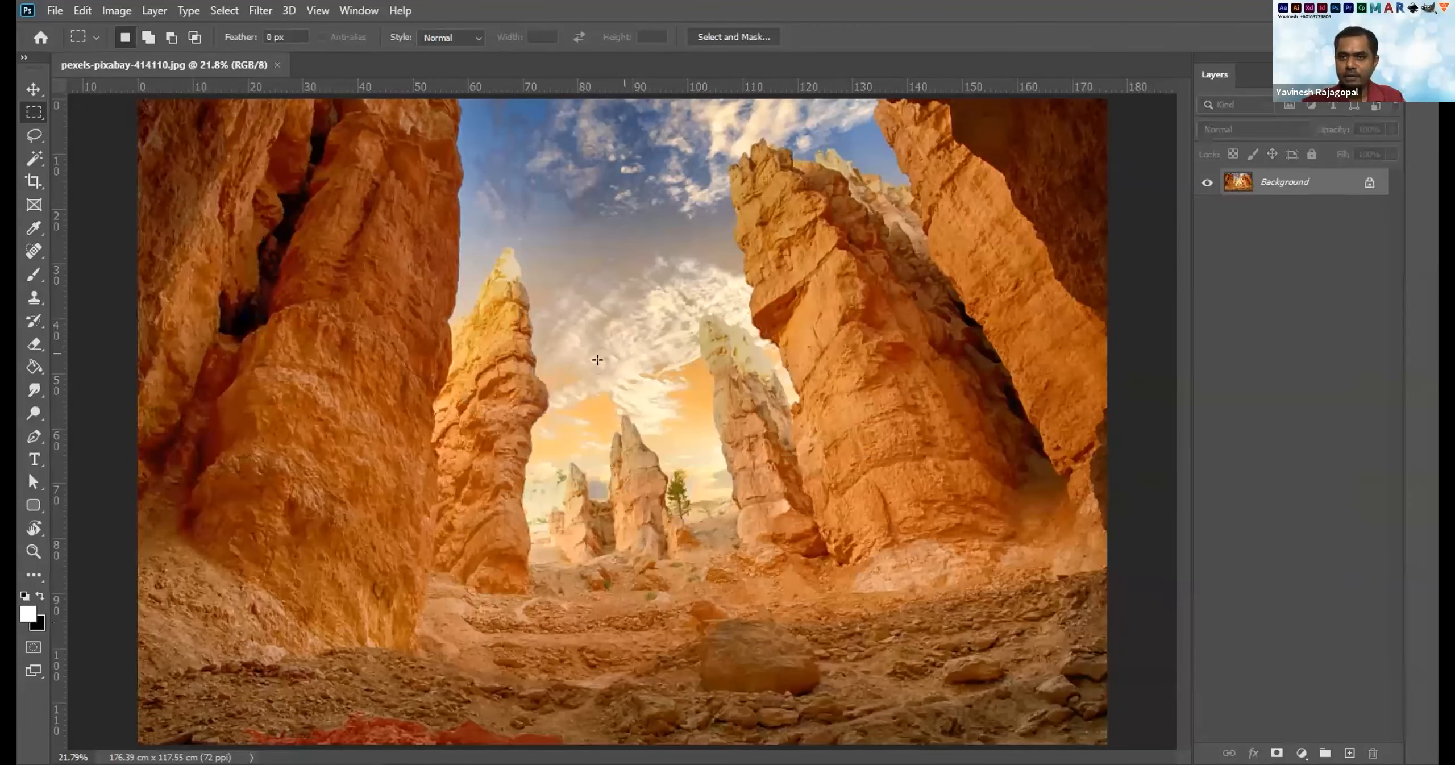
Open Man_mask.psd as a separate document alongside the canyon photo.
{"action": "left_click", "coordinate": [52, 11]}
{"action": "left_click", "coordinate": [146, 40]}
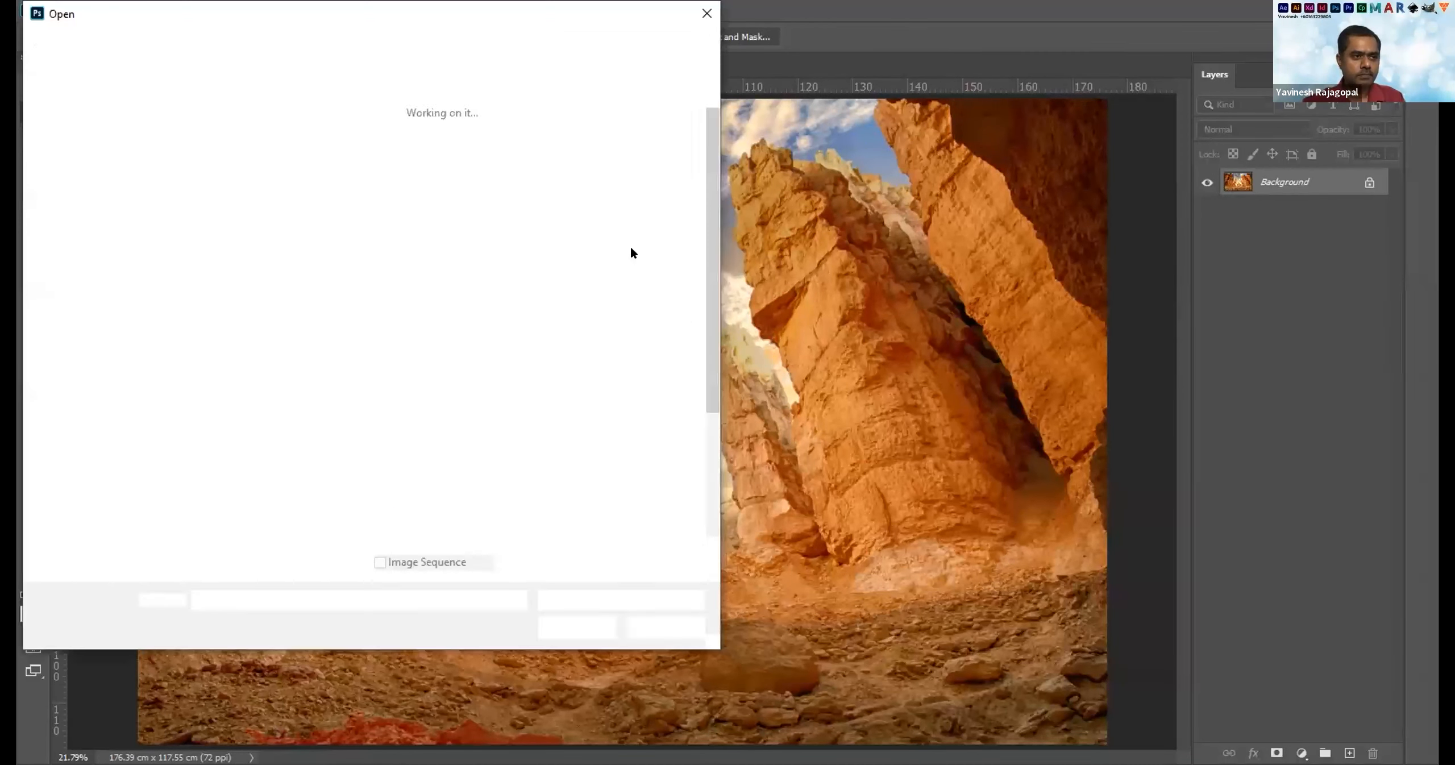
{"action": "left_click", "coordinate": [635, 155]}
{"action": "double_click", "coordinate": [635, 155]}
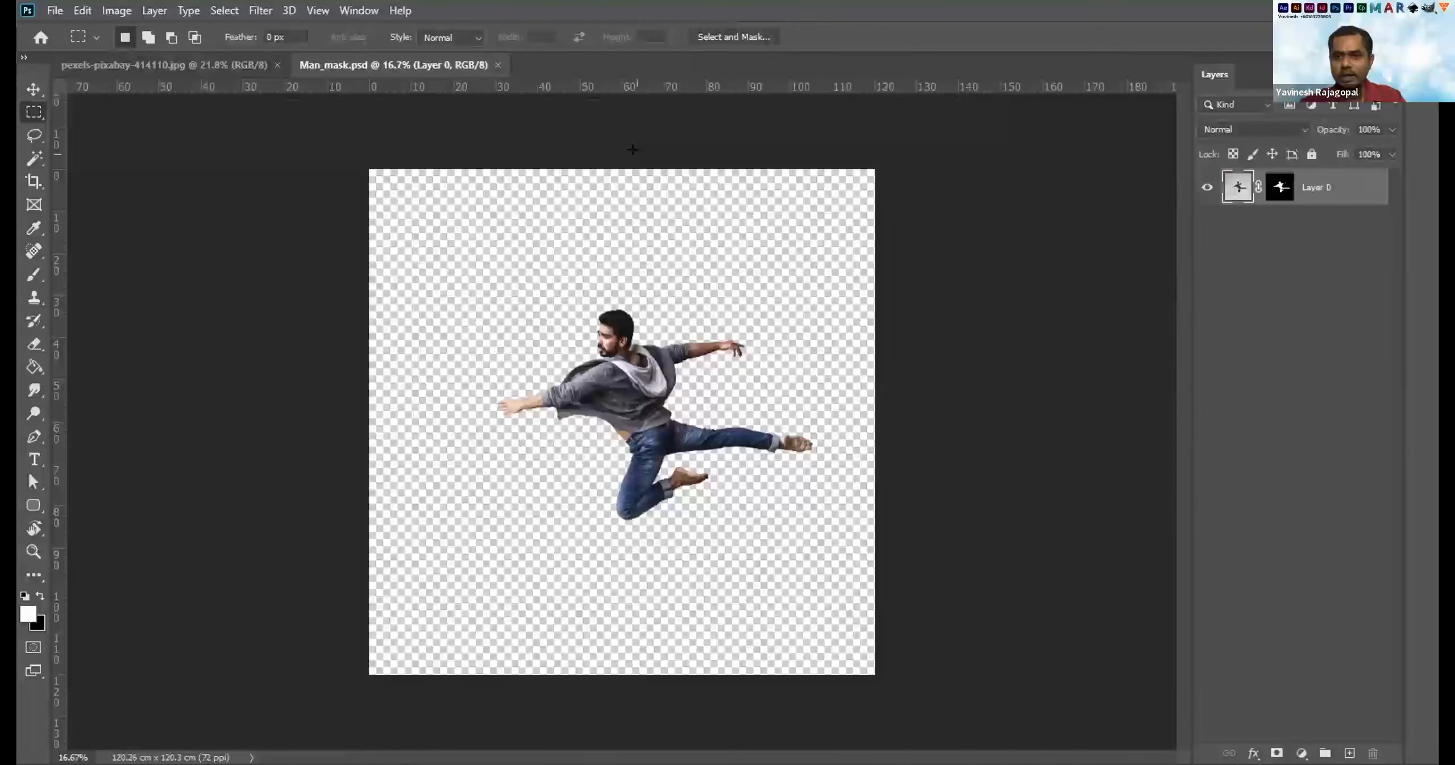
Copy the masked man layer from Man_mask.psd into the canyon photo with the Move tool and shift him slightly left.
{"action": "key", "text": "v"}
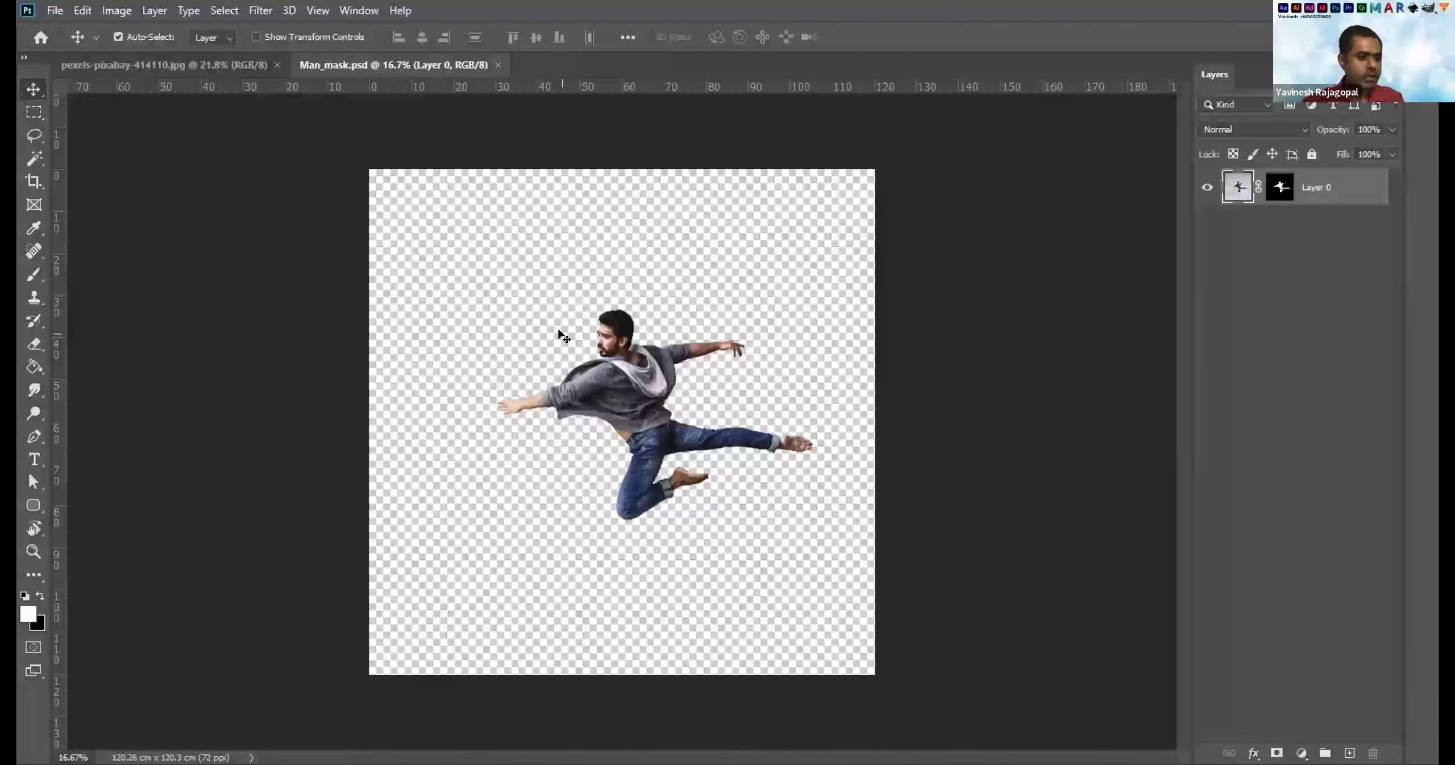
{"action": "left_click", "coordinate": [192, 66]}
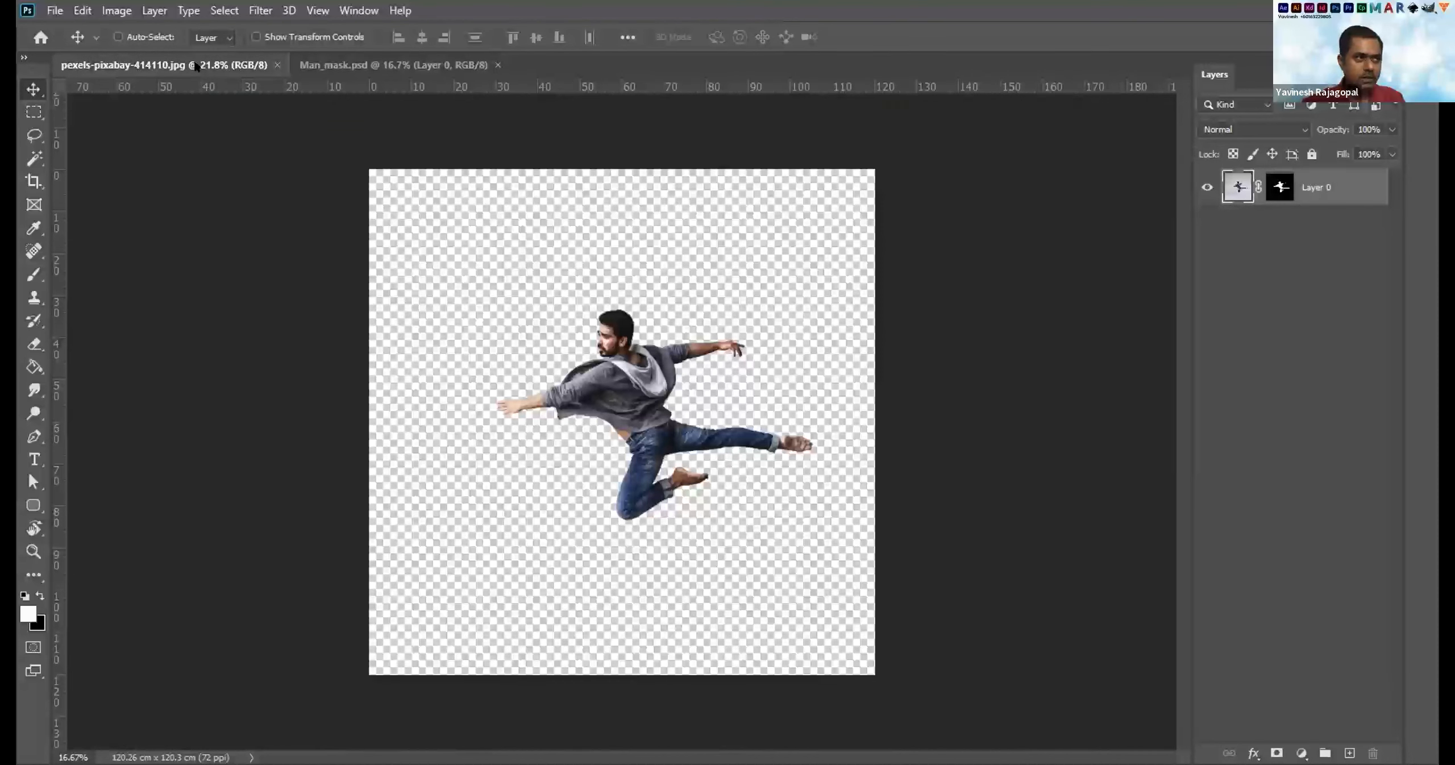
{"action": "left_click", "coordinate": [357, 65]}
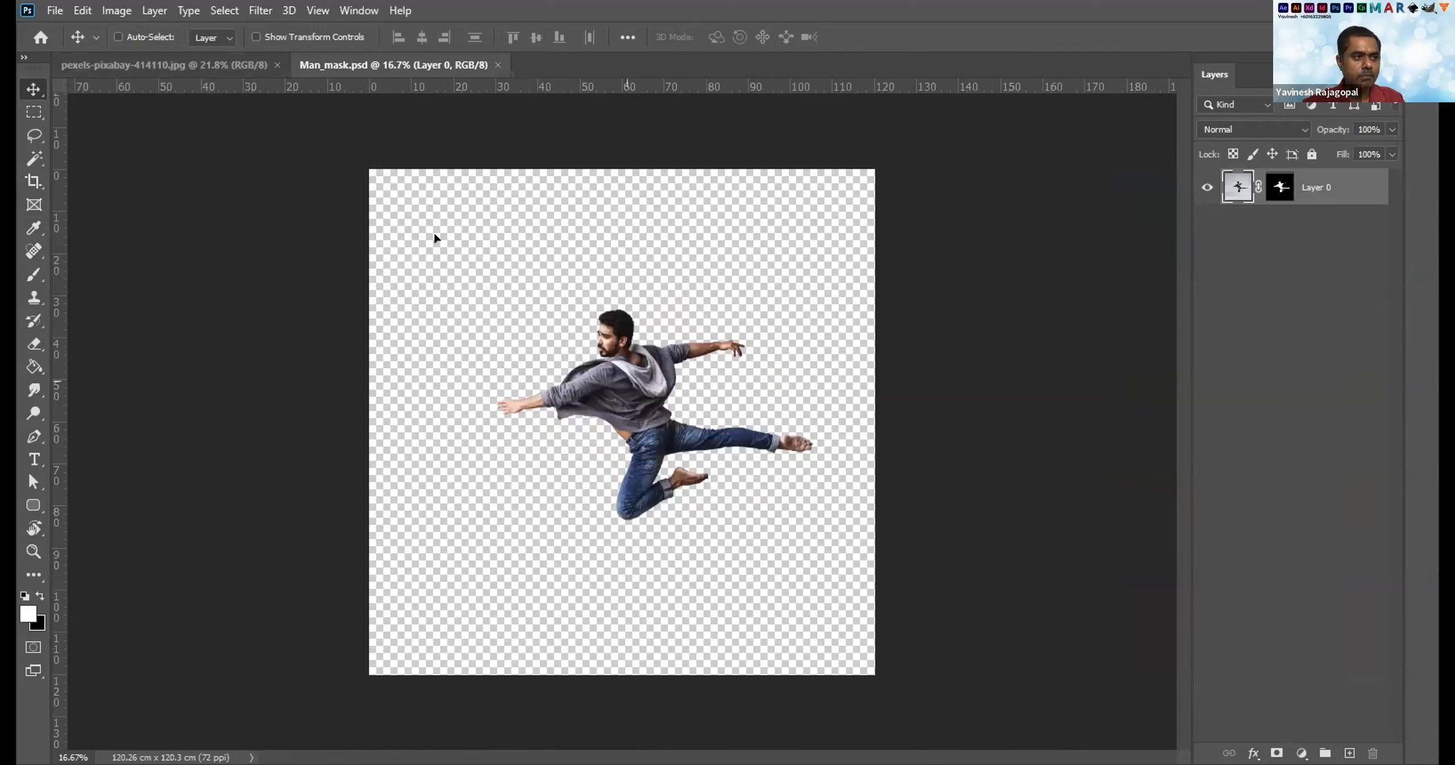
{"action": "left_click_drag", "start_coordinate": [235, 67], "coordinate": [637, 419]}
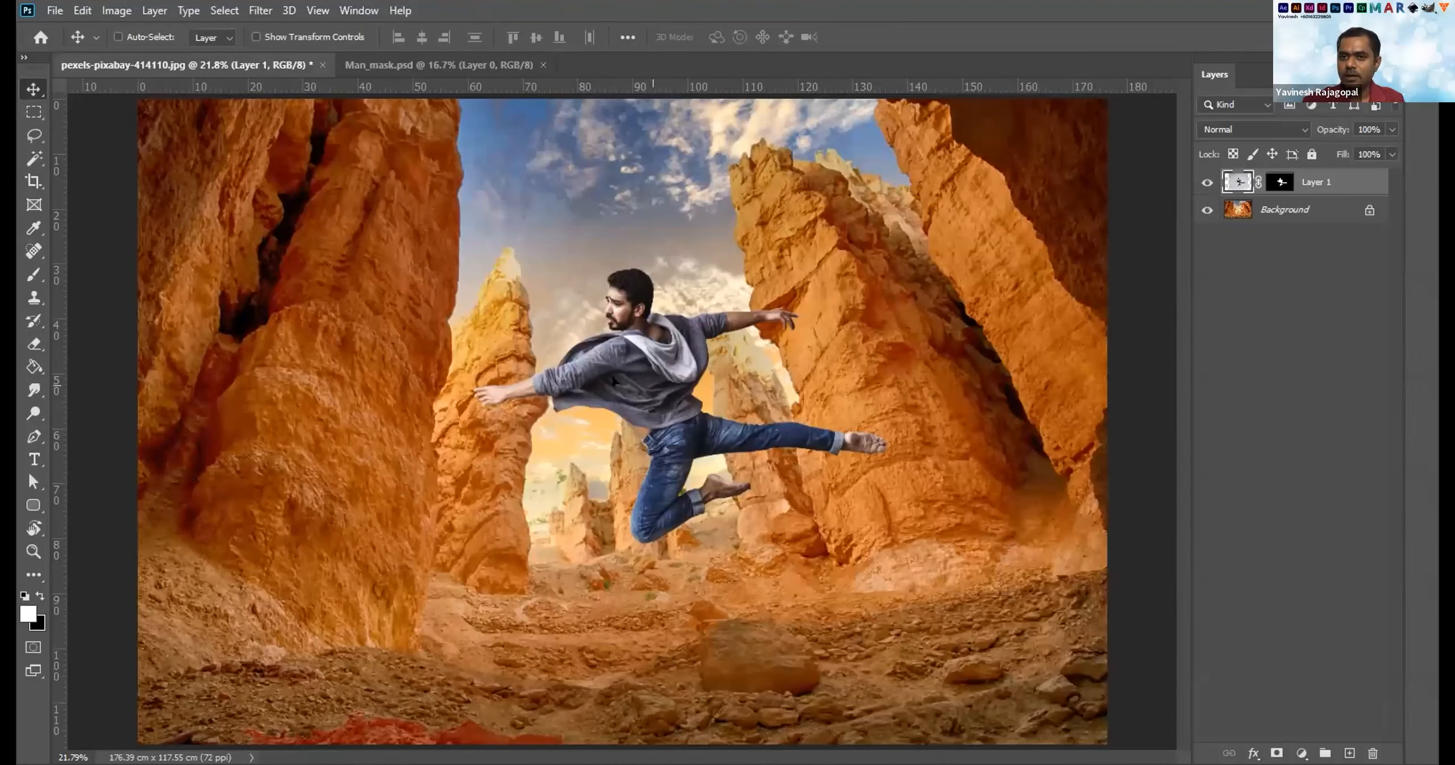
{"action": "left_click_drag", "start_coordinate": [653, 384], "coordinate": [615, 384]}
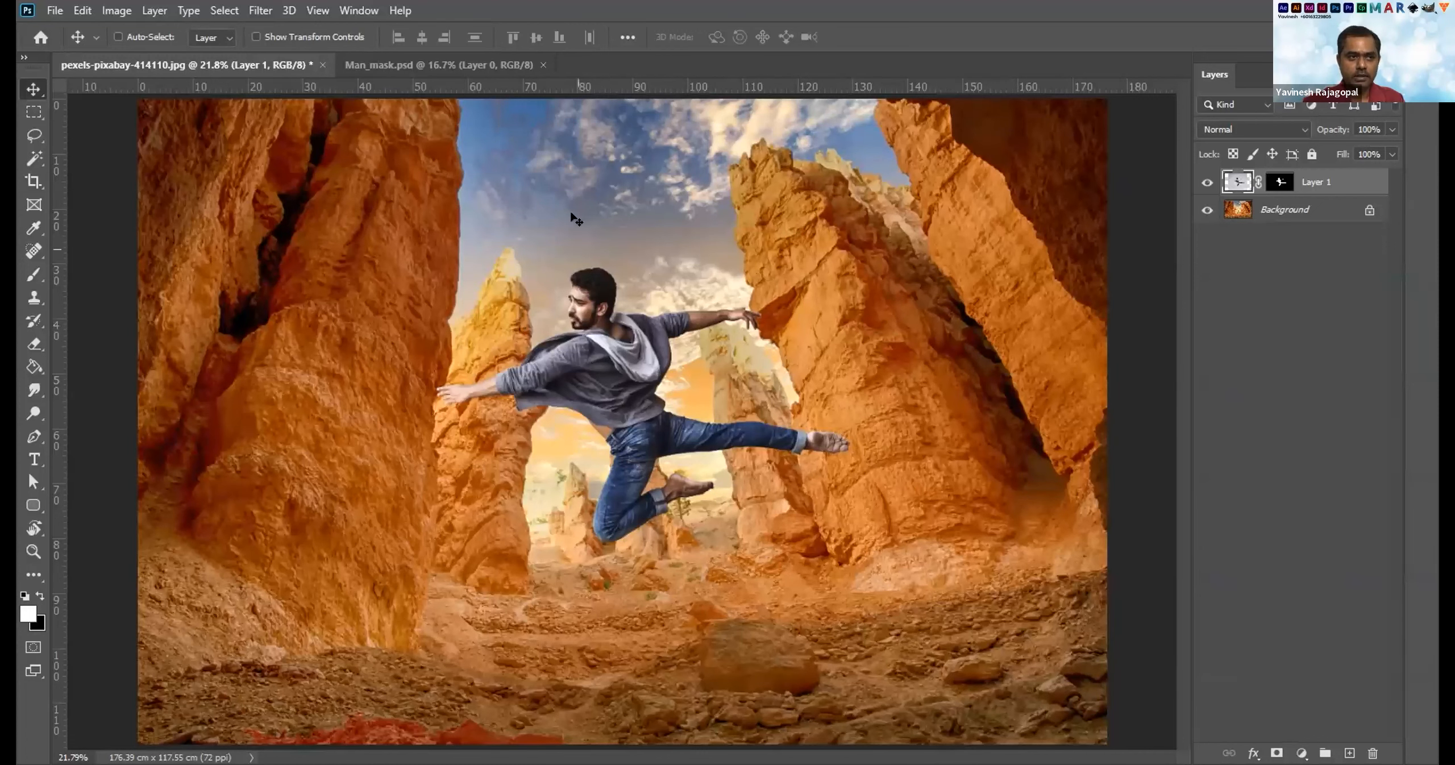
Delete the copied man layer from the canyon photo and close the Man_mask.psd document.
{"action": "left_click", "coordinate": [443, 64]}
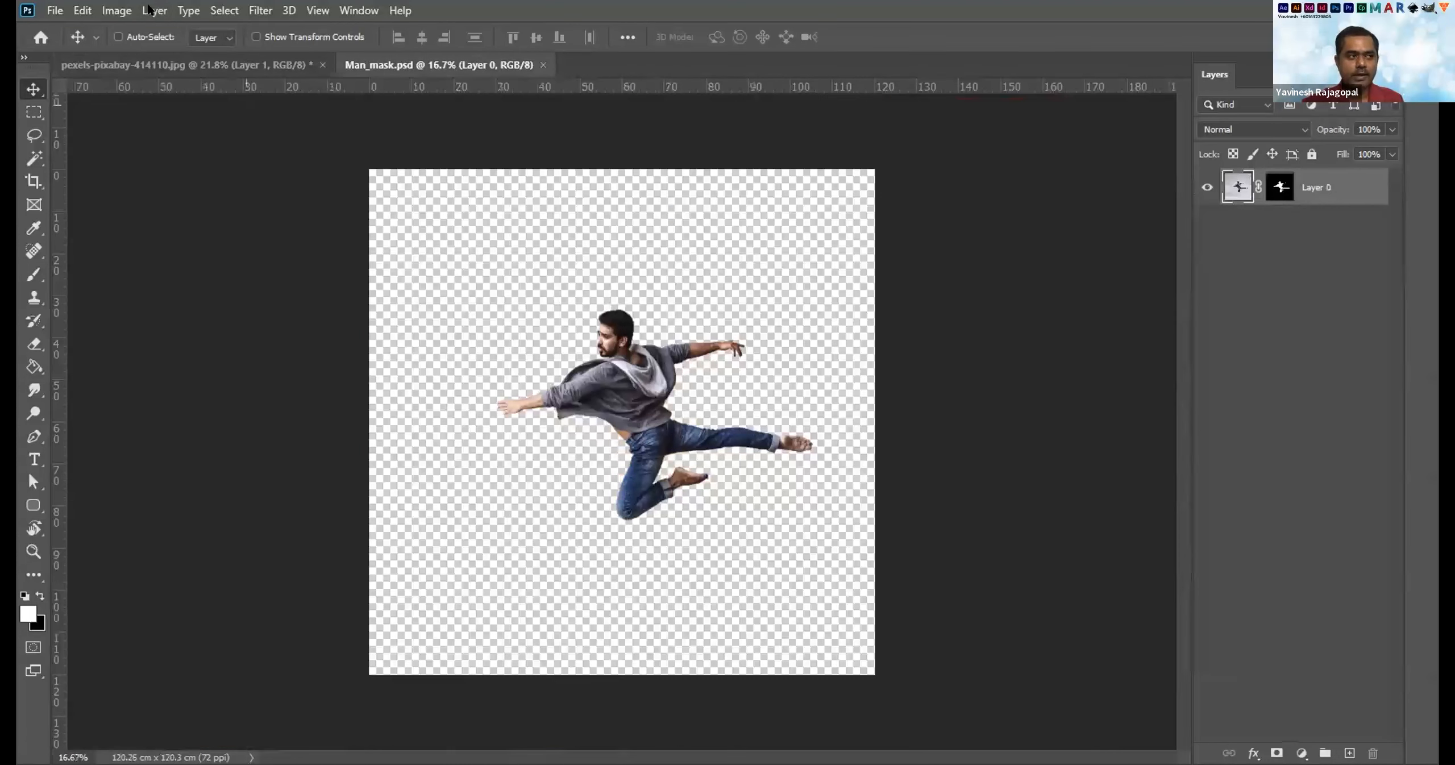
{"action": "left_click", "coordinate": [203, 64]}
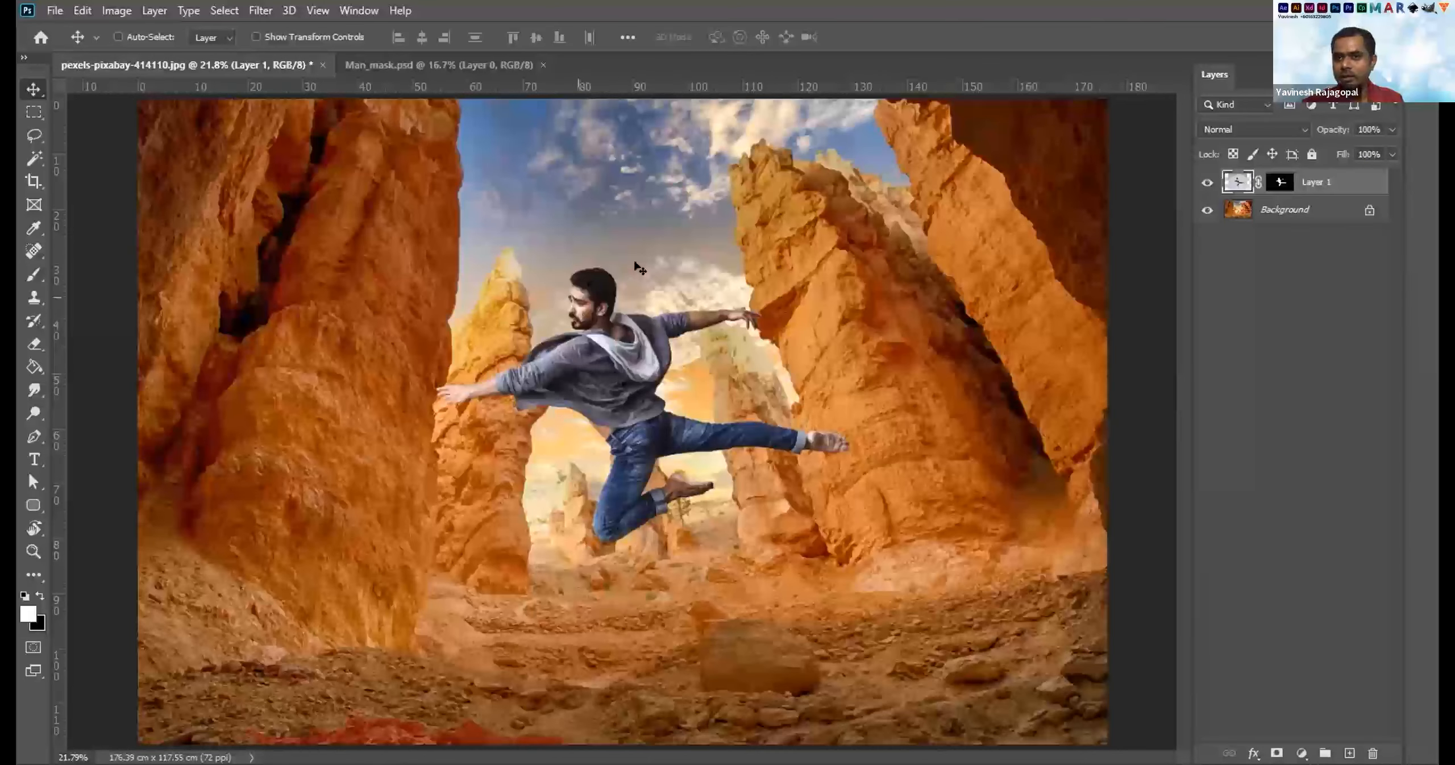
{"action": "left_click", "coordinate": [117, 37]}
{"action": "left_click_drag", "start_coordinate": [564, 345], "coordinate": [601, 345]}
{"action": "key", "text": "Delete"}
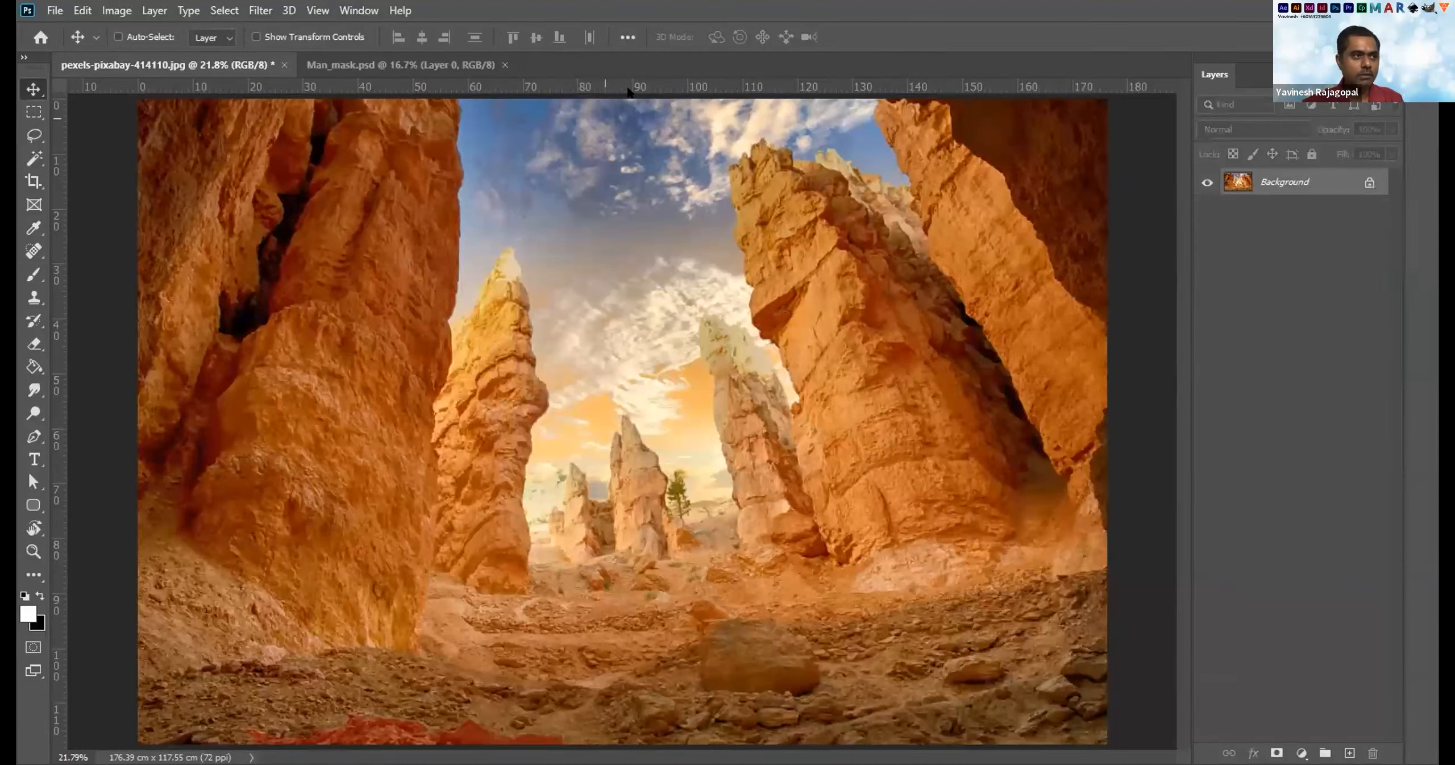
{"action": "left_click", "coordinate": [503, 65]}
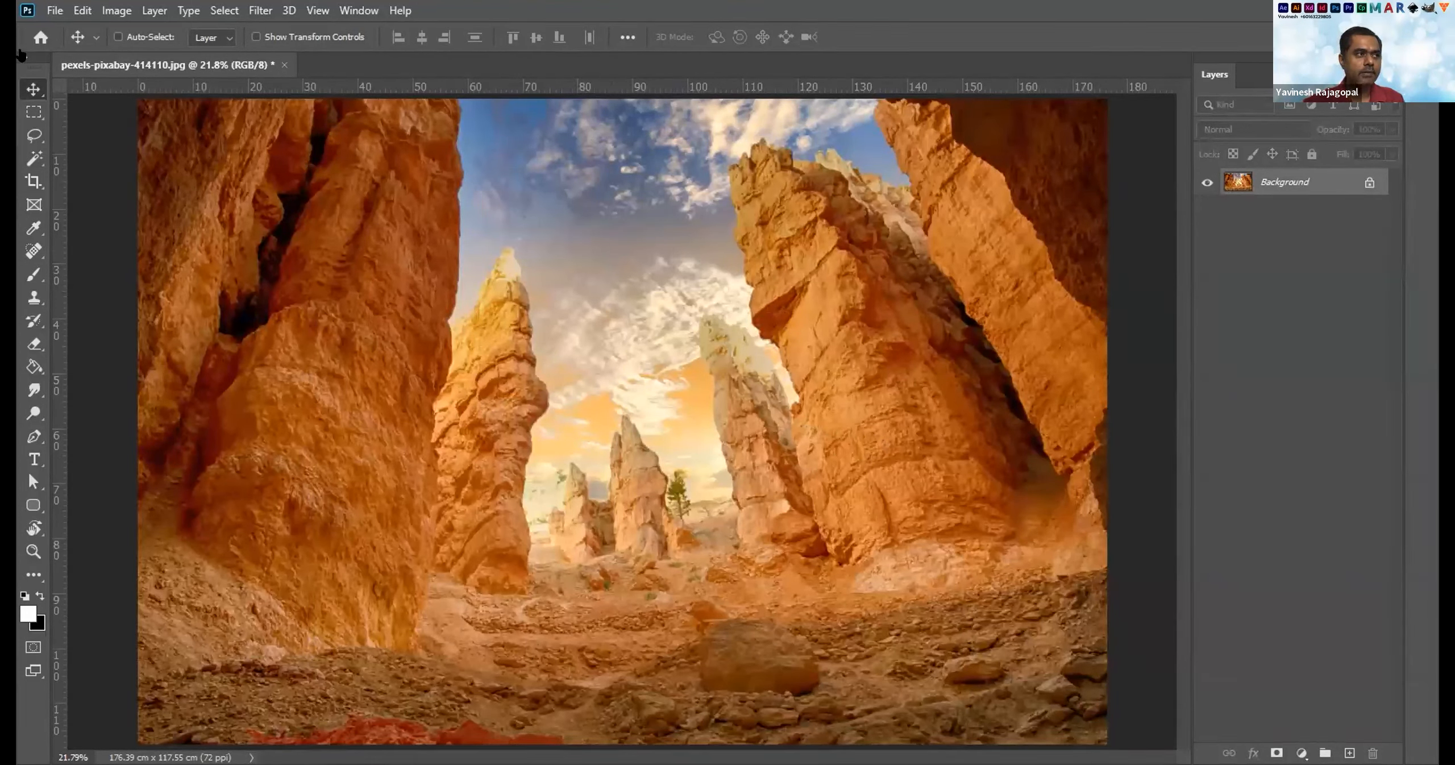
Place Man_mask.psd as an embedded smart object in the canyon photo at its default size and position.
{"action": "left_click", "coordinate": [53, 9]}
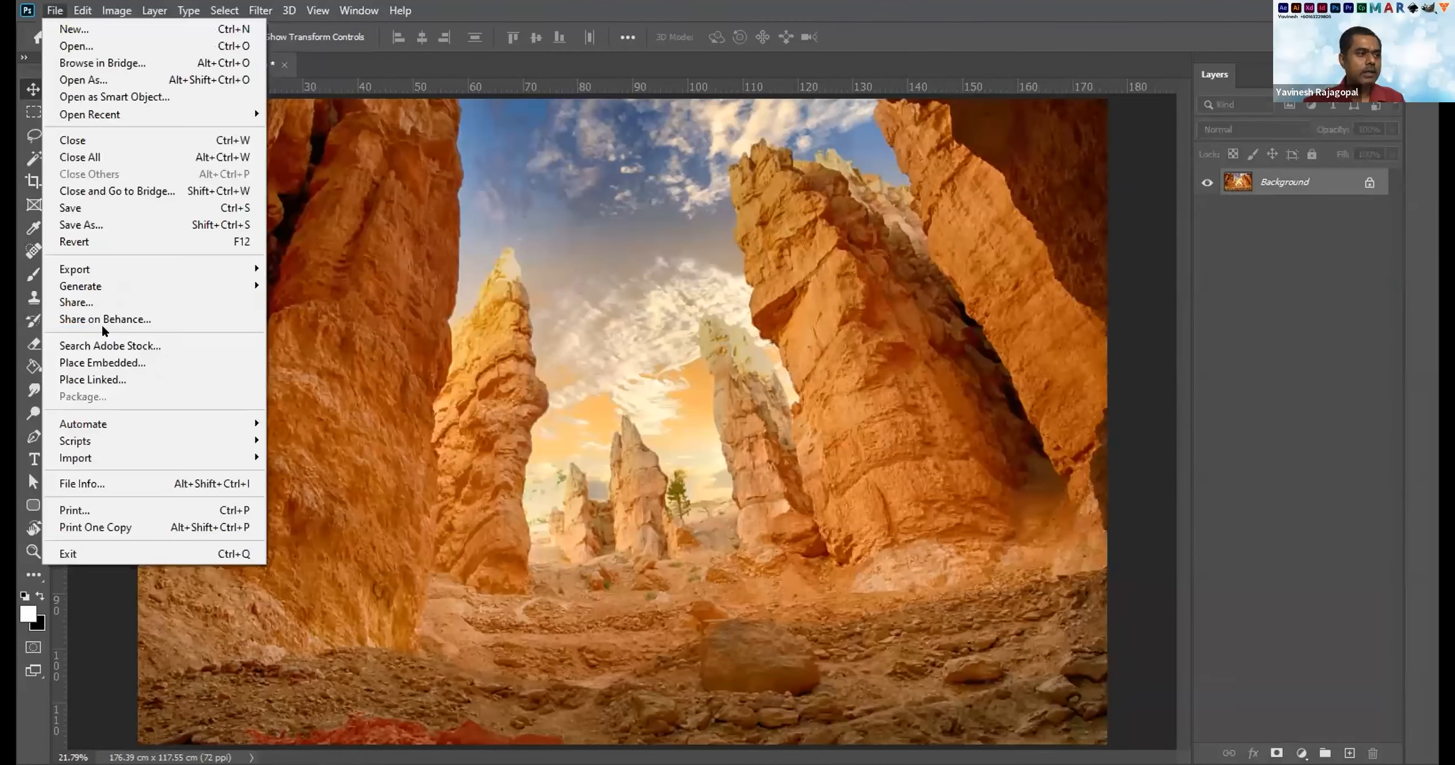
{"action": "left_click", "coordinate": [102, 363]}
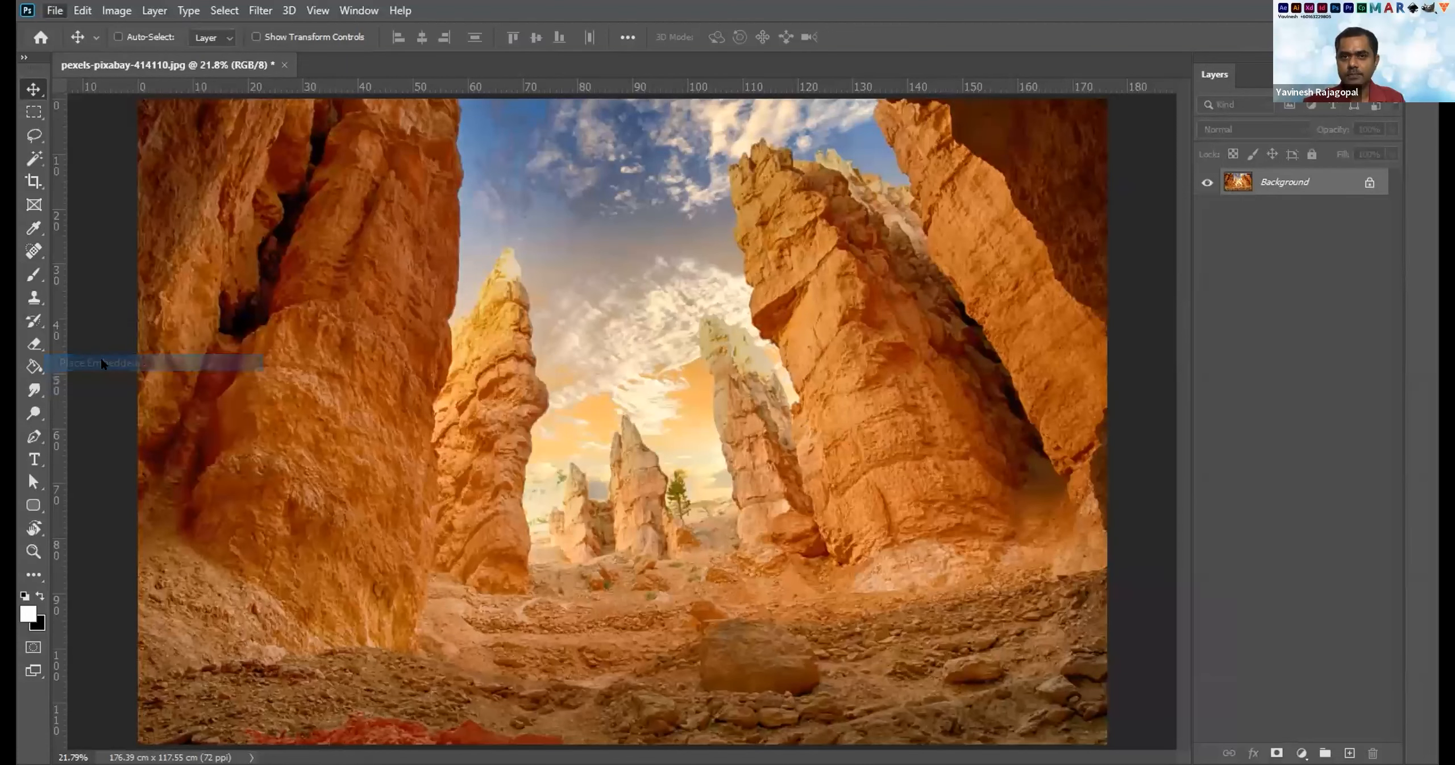
{"action": "left_click", "coordinate": [645, 151]}
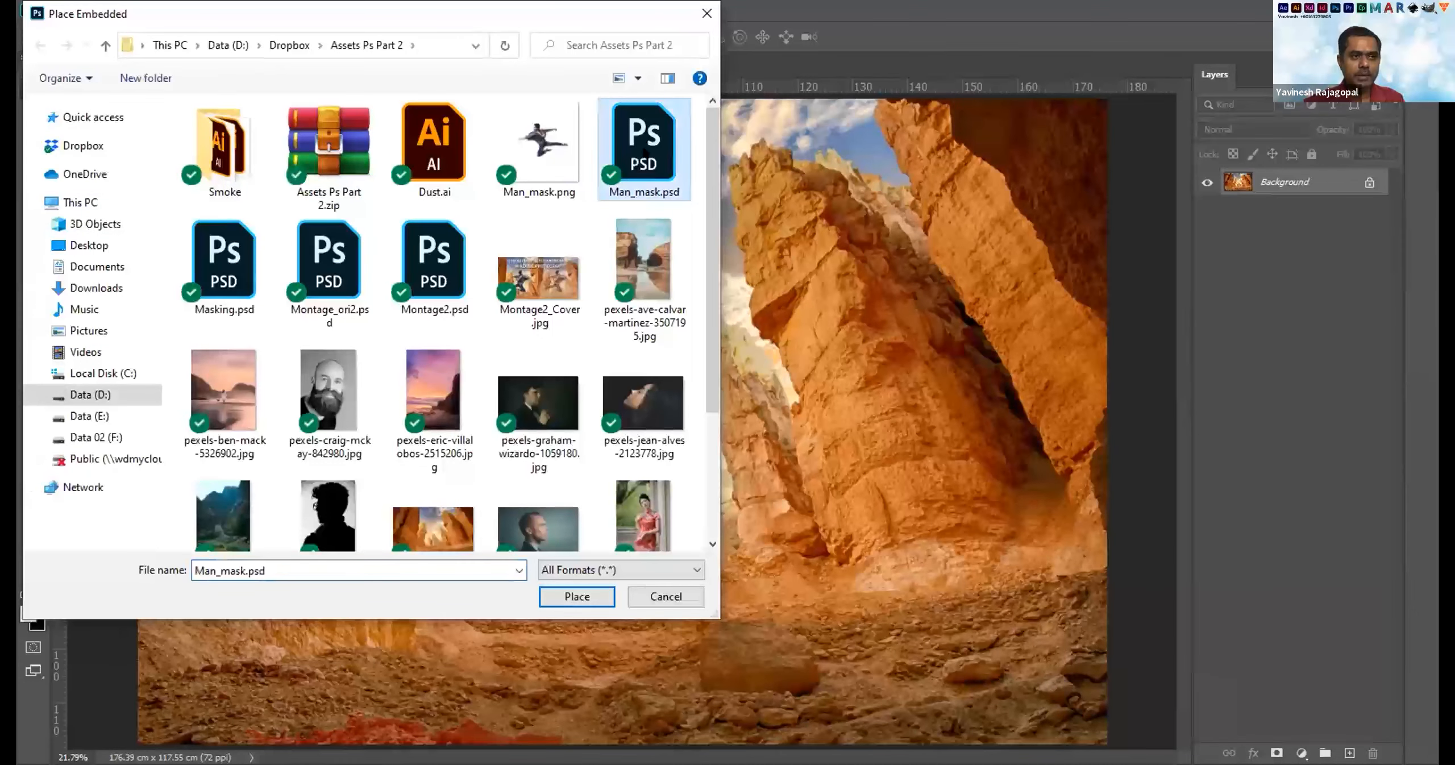
{"action": "double_click", "coordinate": [645, 151]}
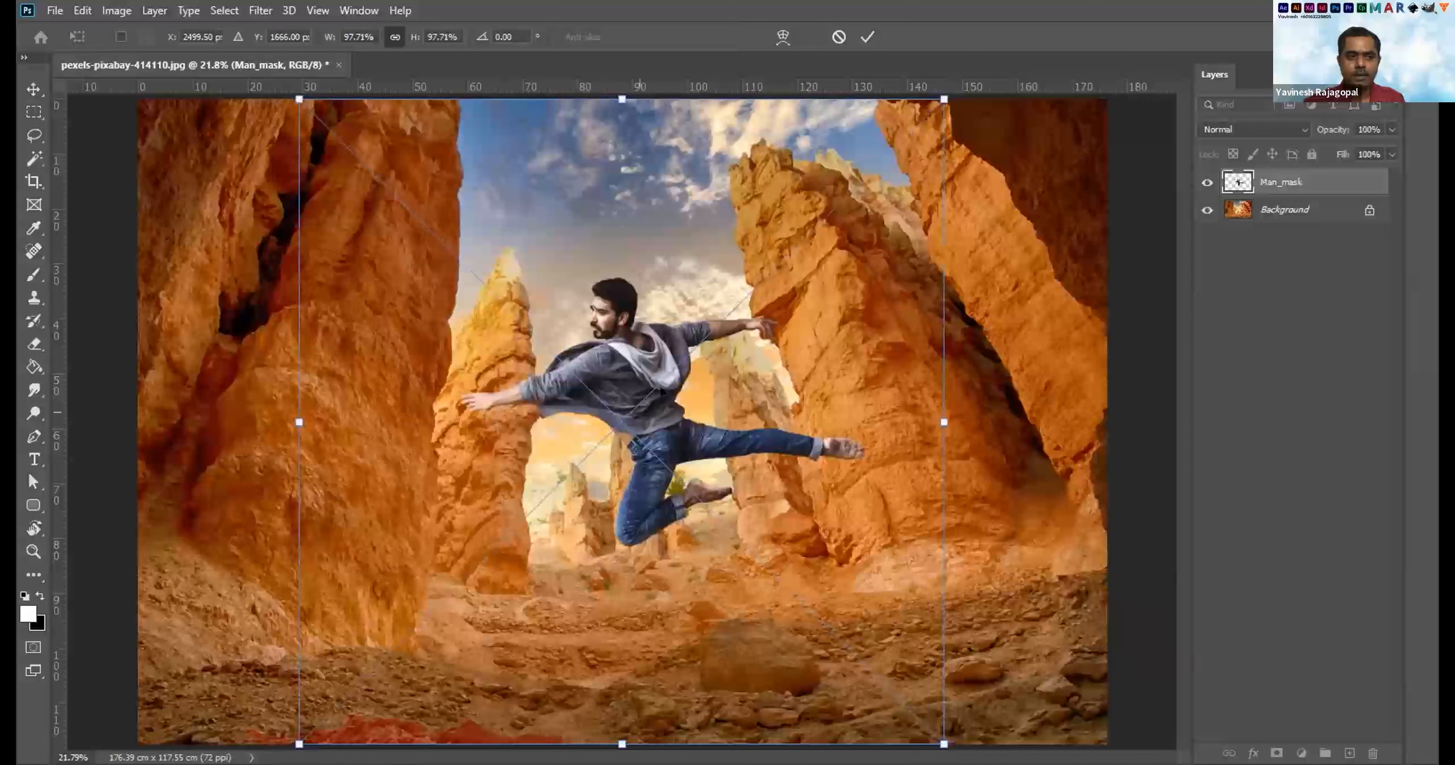
{"action": "key", "text": "Return"}
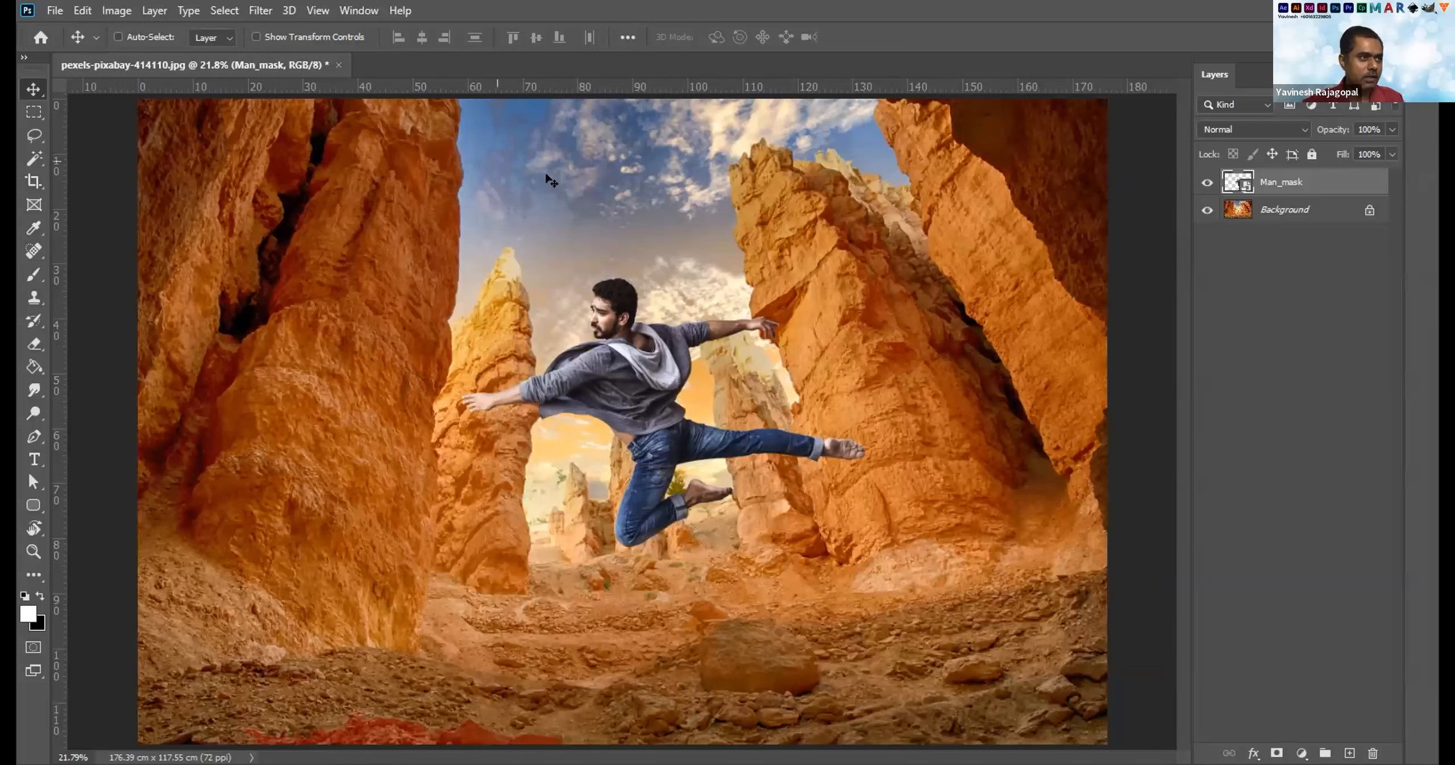
Reopen Man_mask.psd from the recent files and copy its masked layer into the canyon photo, to the right of the placed man.
{"action": "key", "text": "alt+f"}
{"action": "key", "text": "Down"}
{"action": "key", "text": "Down"}
{"action": "key", "text": "Down"}
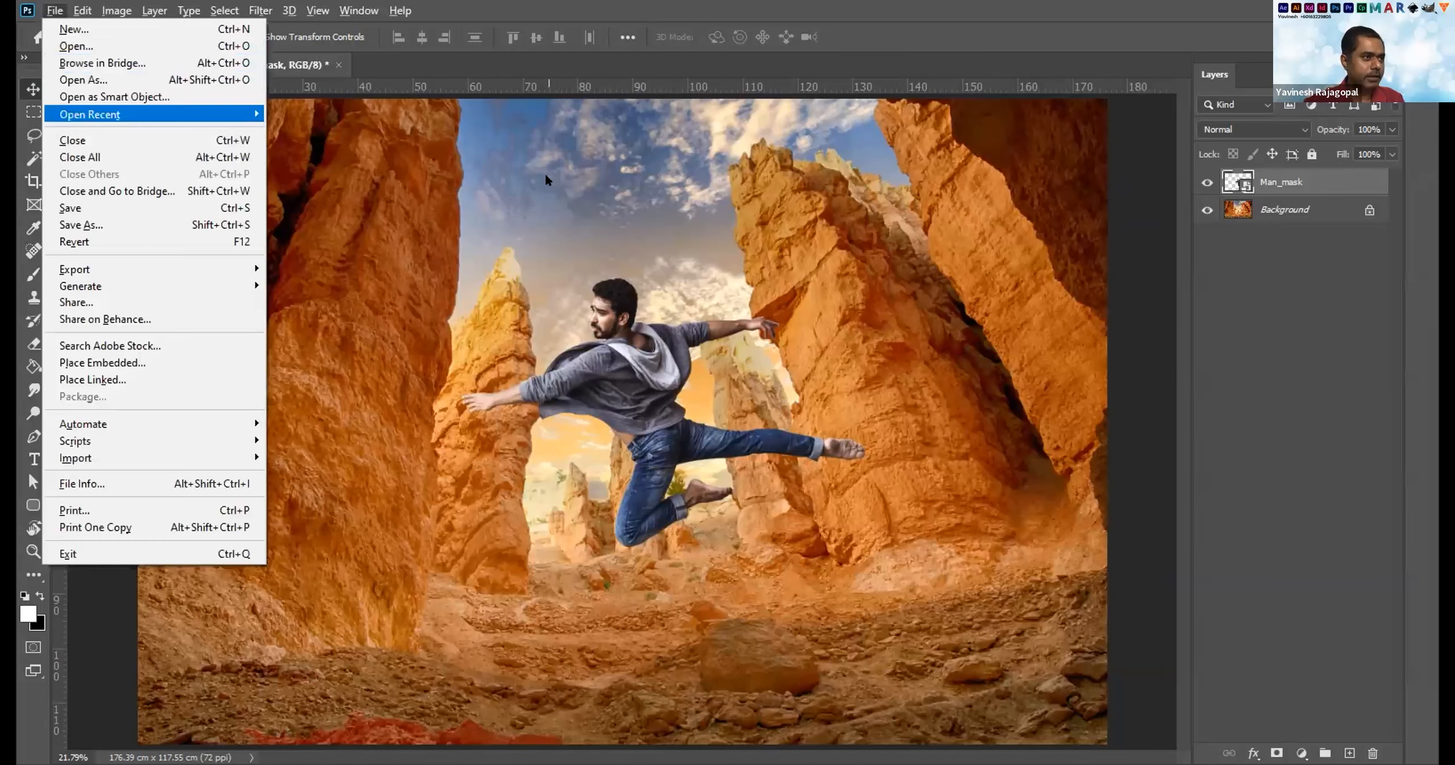
{"action": "key", "text": "Right"}
{"action": "key", "text": "Return"}
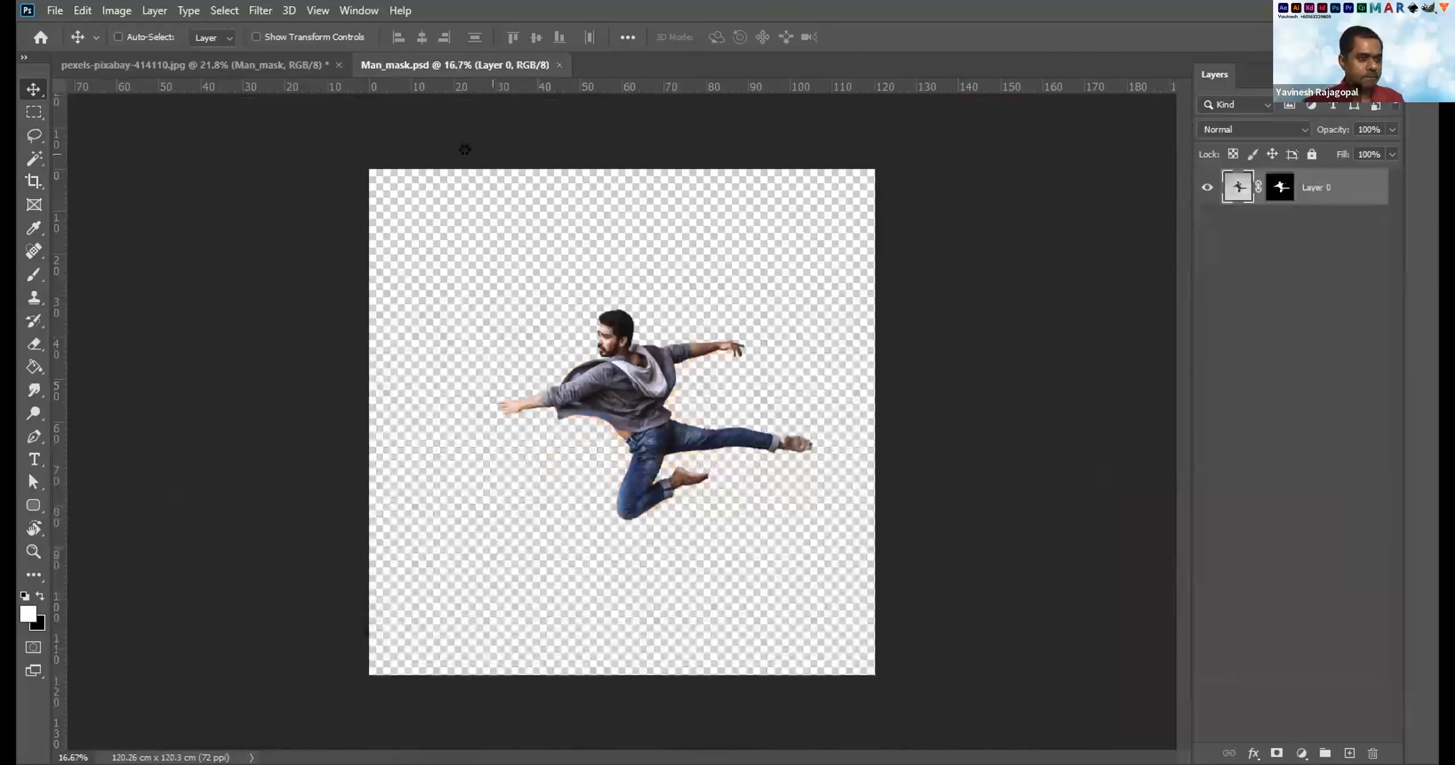
{"action": "left_click_drag", "start_coordinate": [626, 366], "coordinate": [785, 368]}
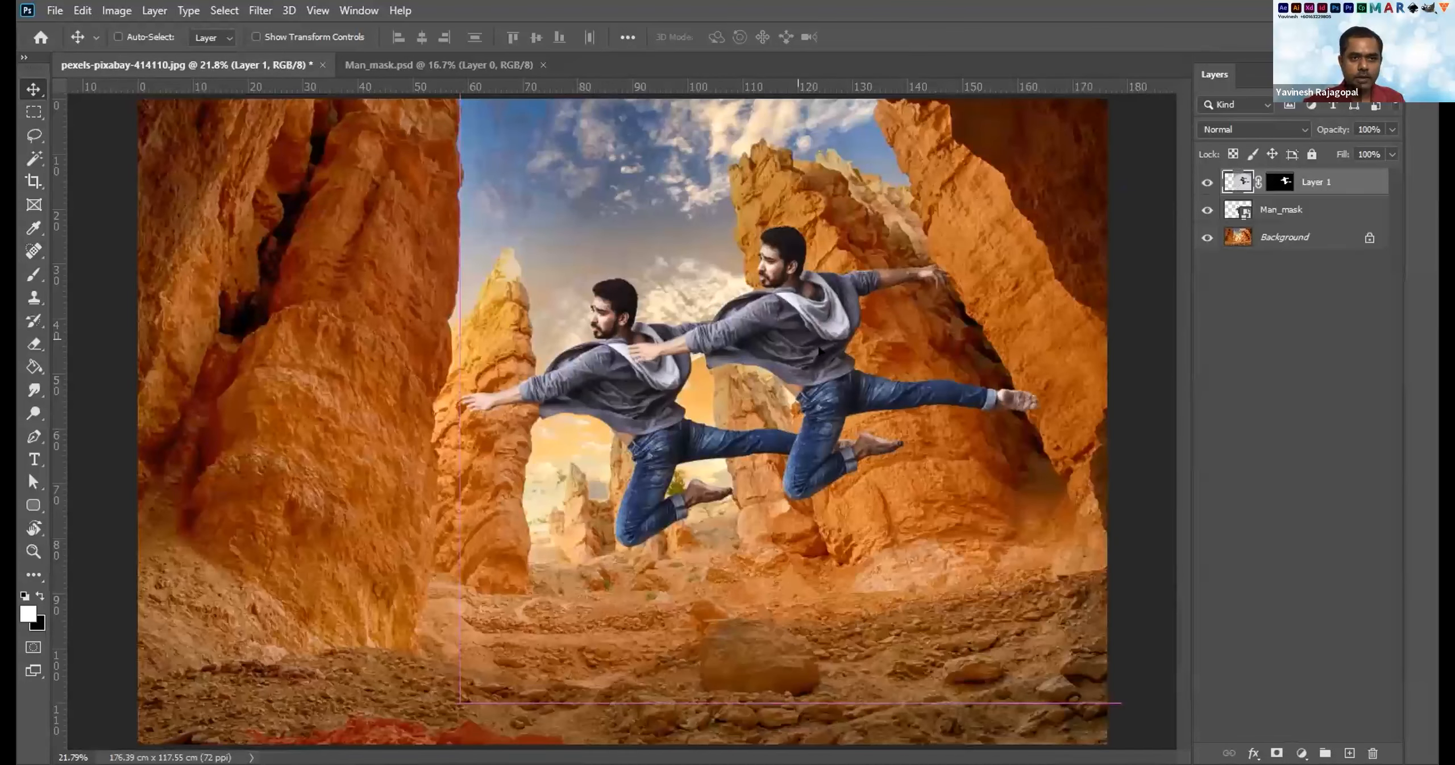
Move the Man_mask smart object left and Layer 1's man slightly left so both figures sit side by side in the canyon.
{"action": "left_click", "coordinate": [1306, 211]}
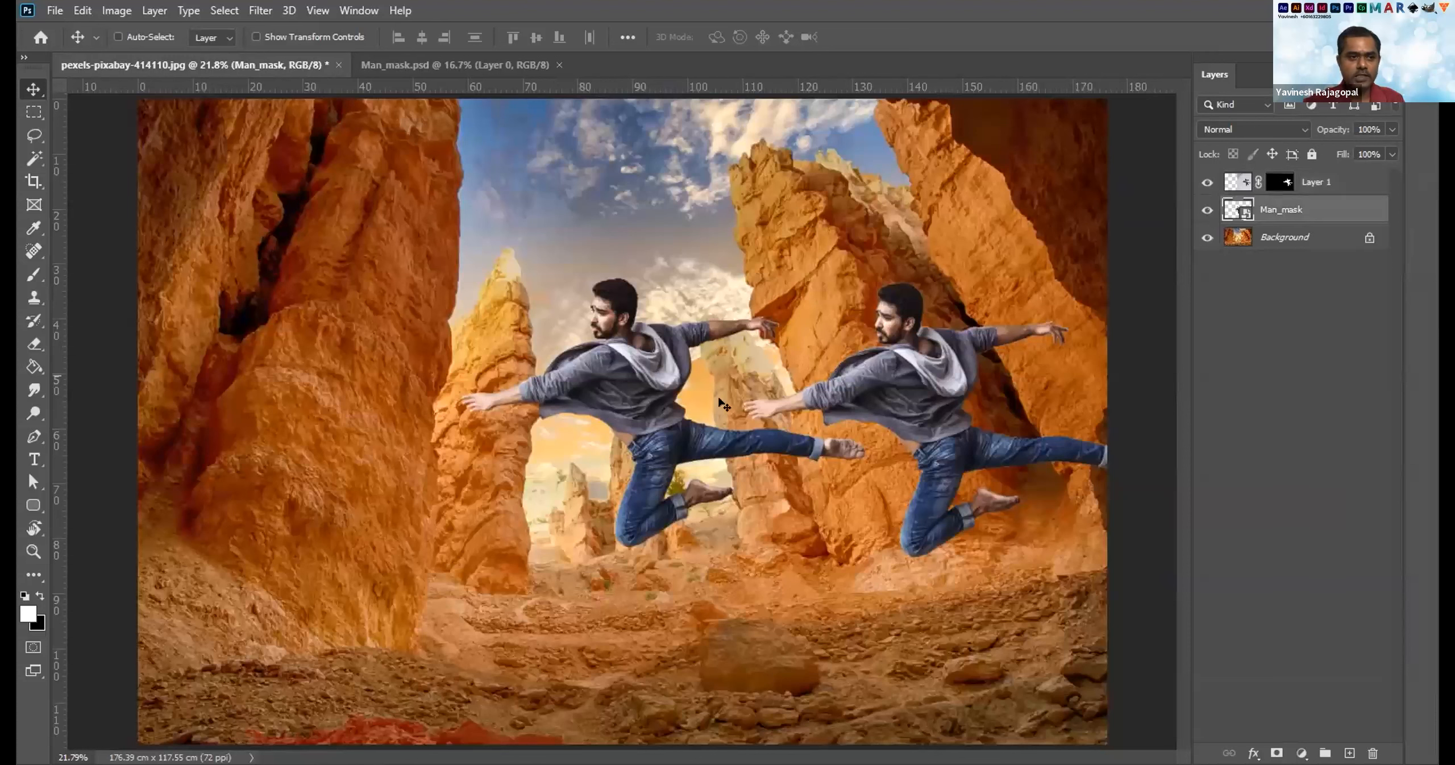
{"action": "left_click_drag", "start_coordinate": [631, 386], "coordinate": [466, 386]}
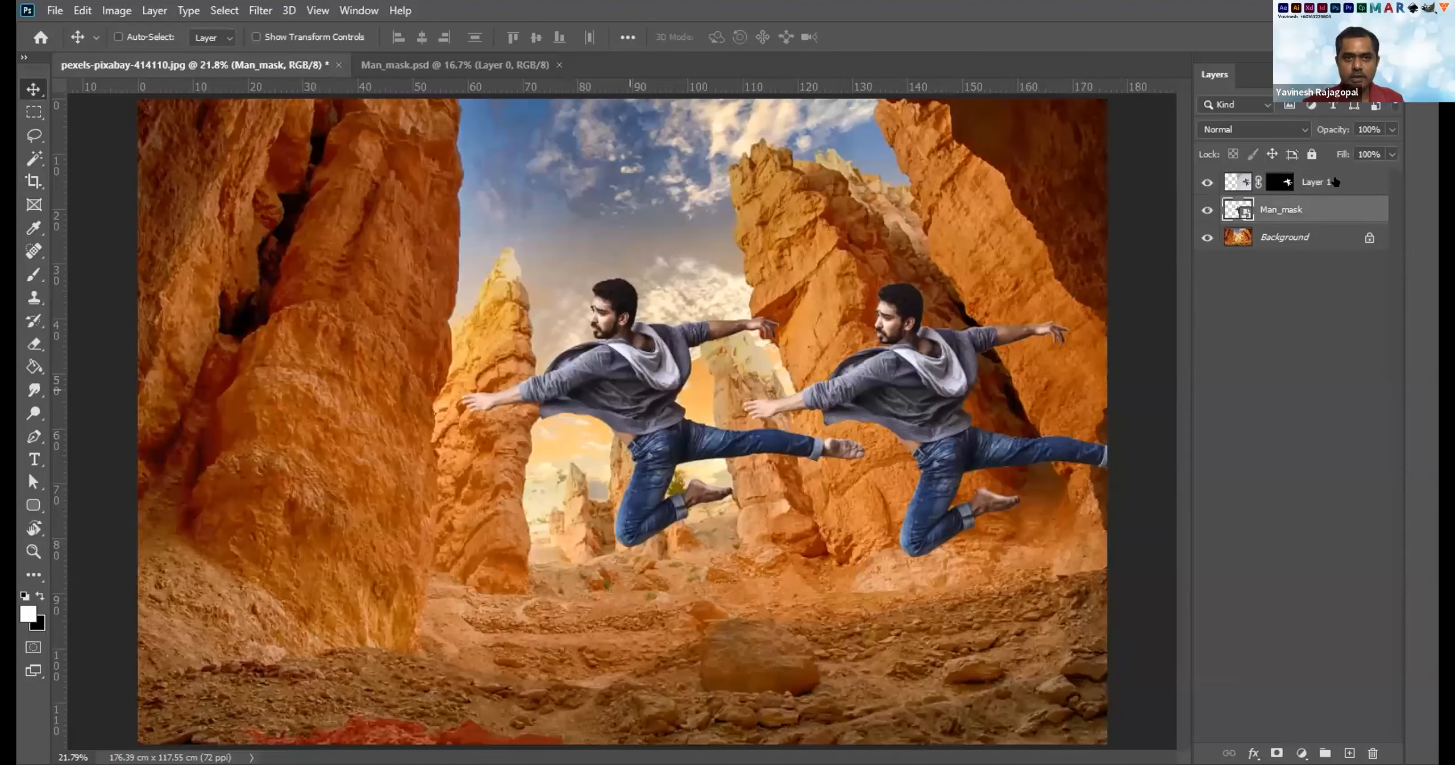
{"action": "left_click", "coordinate": [1333, 182]}
{"action": "left_click_drag", "start_coordinate": [933, 384], "coordinate": [752, 297]}
Scale the man on Layer 1 down to a tiny figure and the Man_mask smart object down to 11.32%.
{"action": "key", "text": "ctrl+t"}
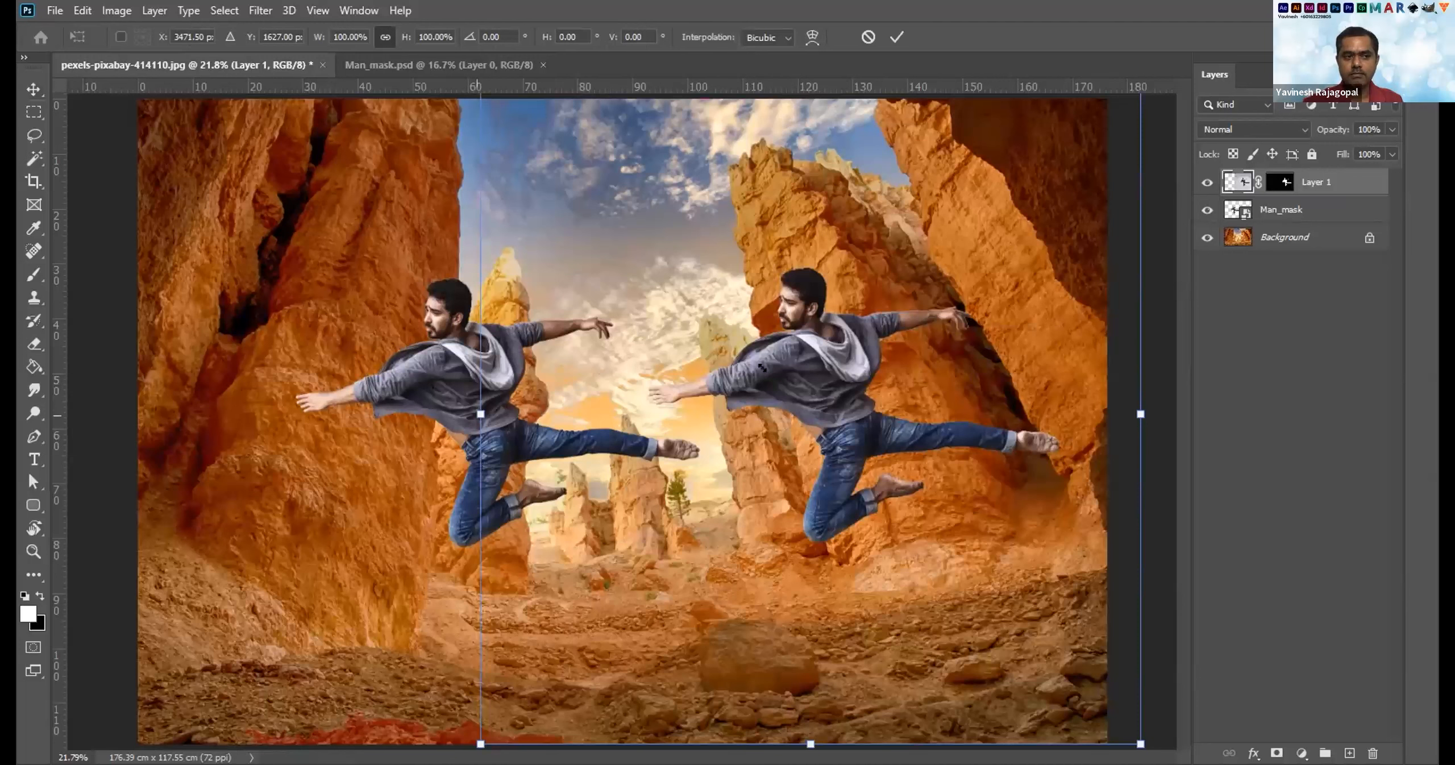
{"action": "key", "text": "Return"}
{"action": "left_click", "coordinate": [1330, 207]}
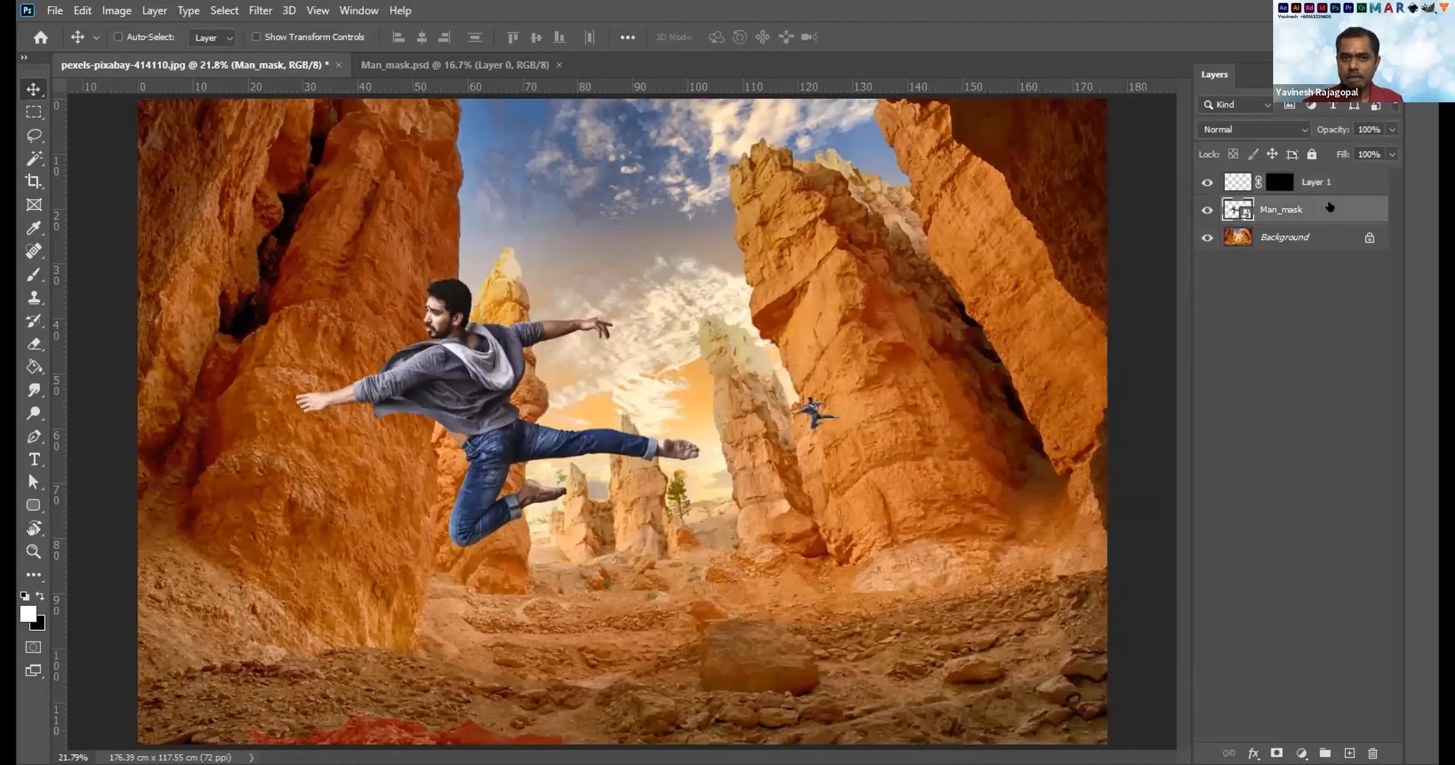
{"action": "key", "text": "ctrl+t"}
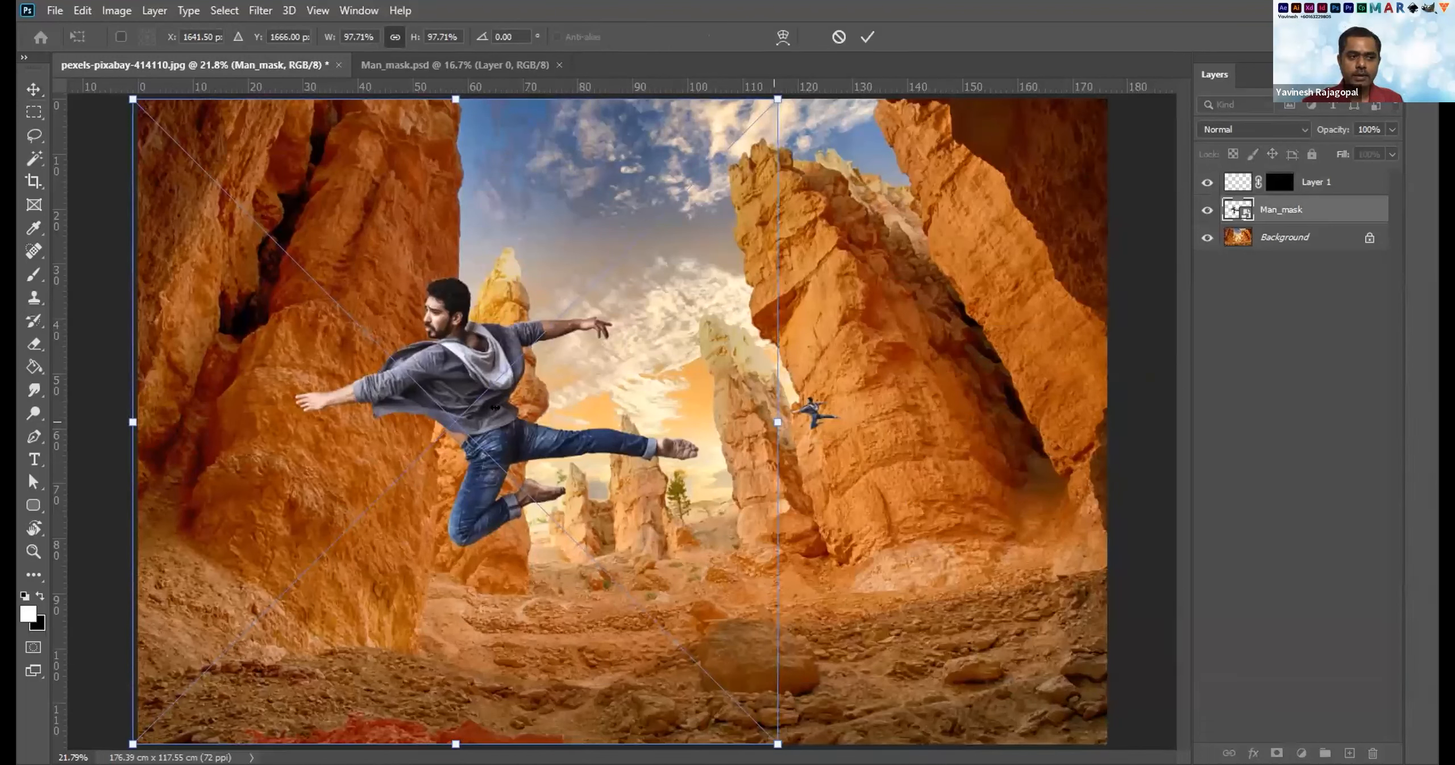
{"action": "key", "text": "Escape"}
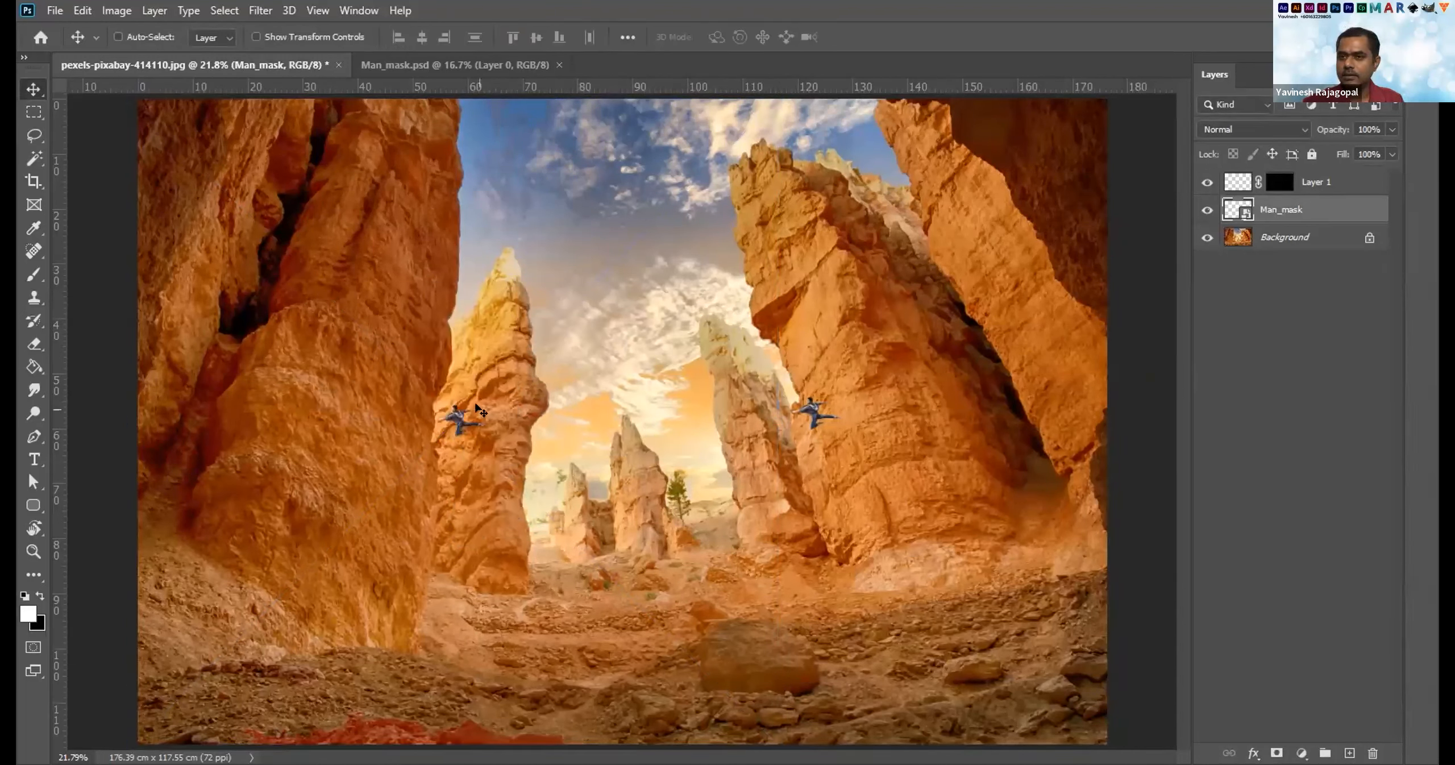
{"action": "key", "text": "ctrl"}
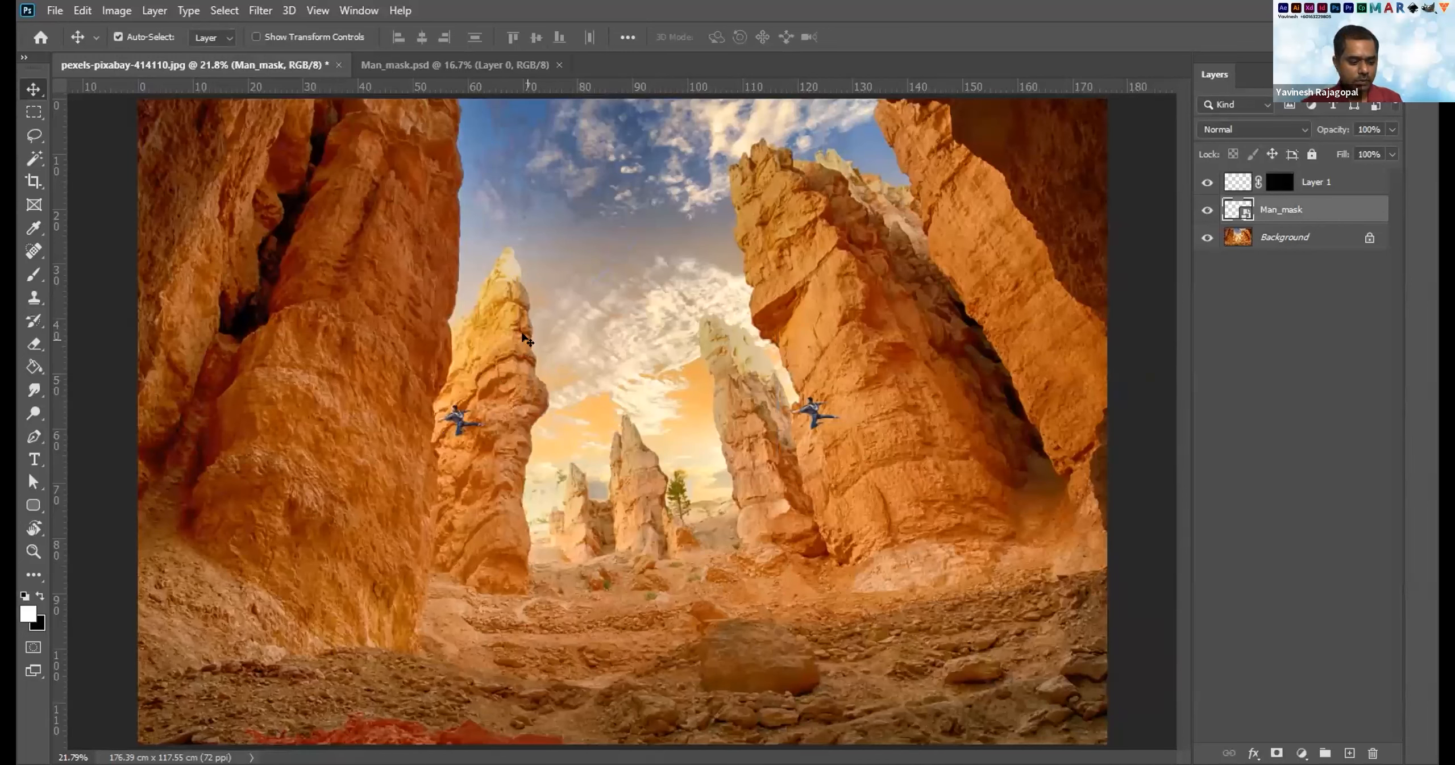
Scale the tiny Man_mask smart object up until the man spans most of the canyon photo's width.
{"action": "key", "text": "ctrl+t"}
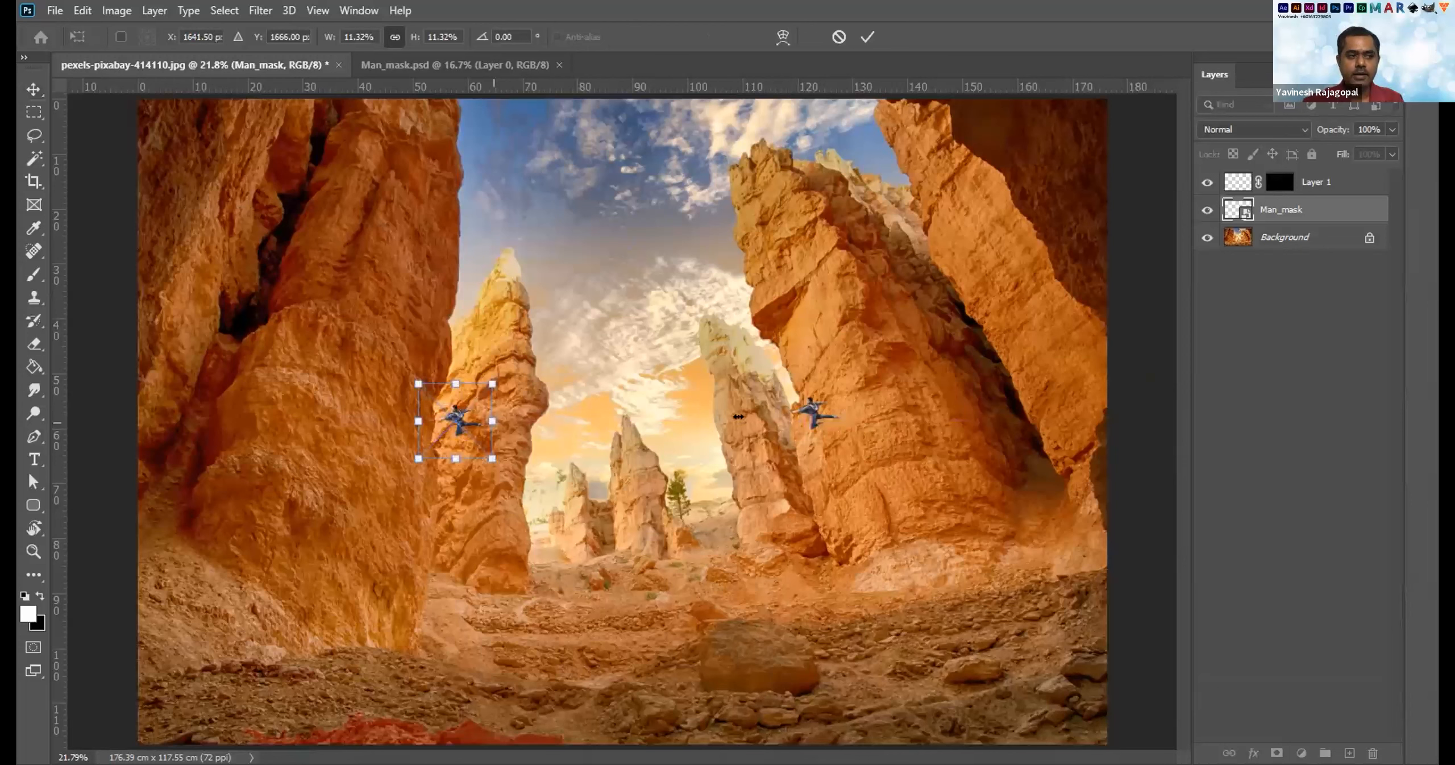
{"action": "left_click_drag", "start_coordinate": [1025, 381], "coordinate": [1036, 382]}
{"action": "key", "text": "Return"}
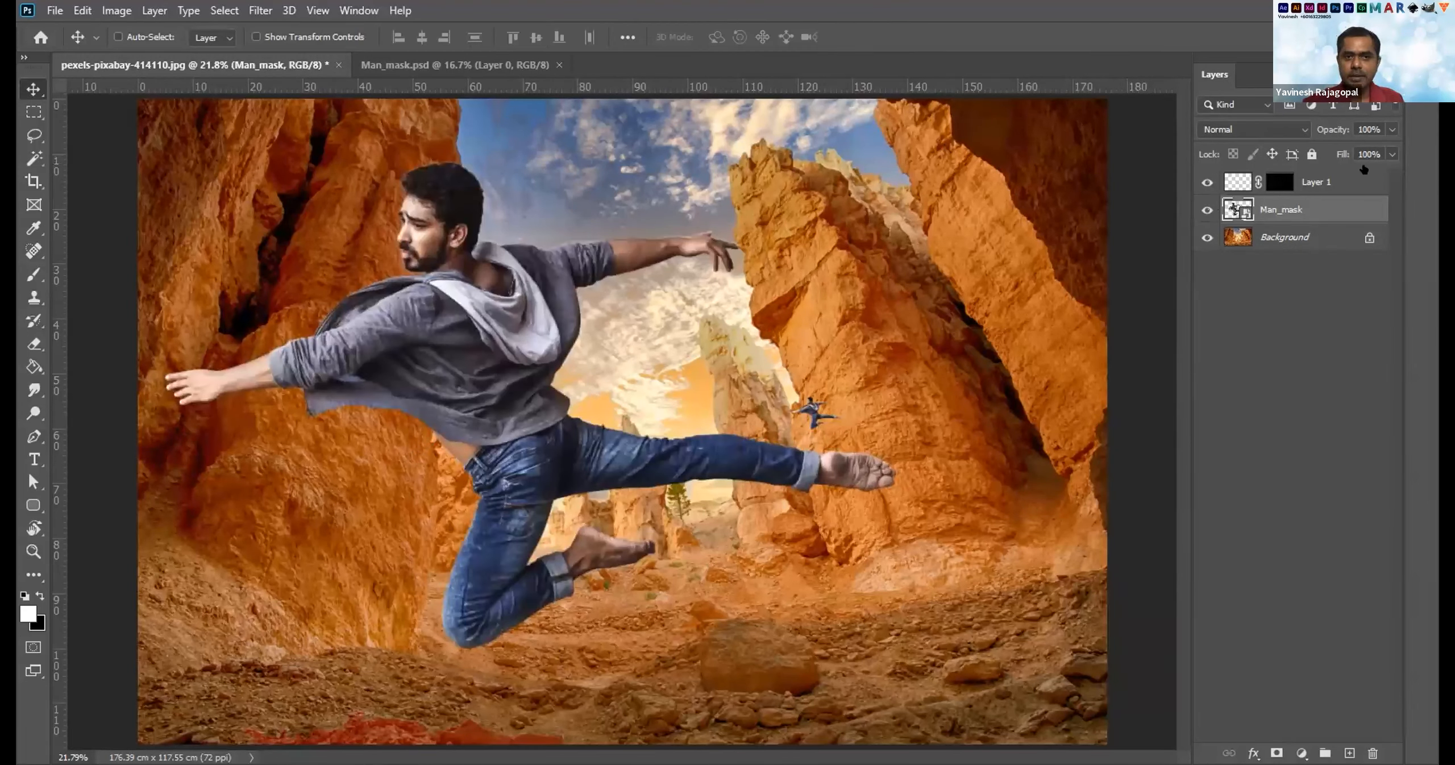
Scale the tiny man on Layer 1 up to roughly the smart object's size and compare the sharpness of both figures.
{"action": "left_click", "coordinate": [1338, 181]}
{"action": "key", "text": "ctrl"}
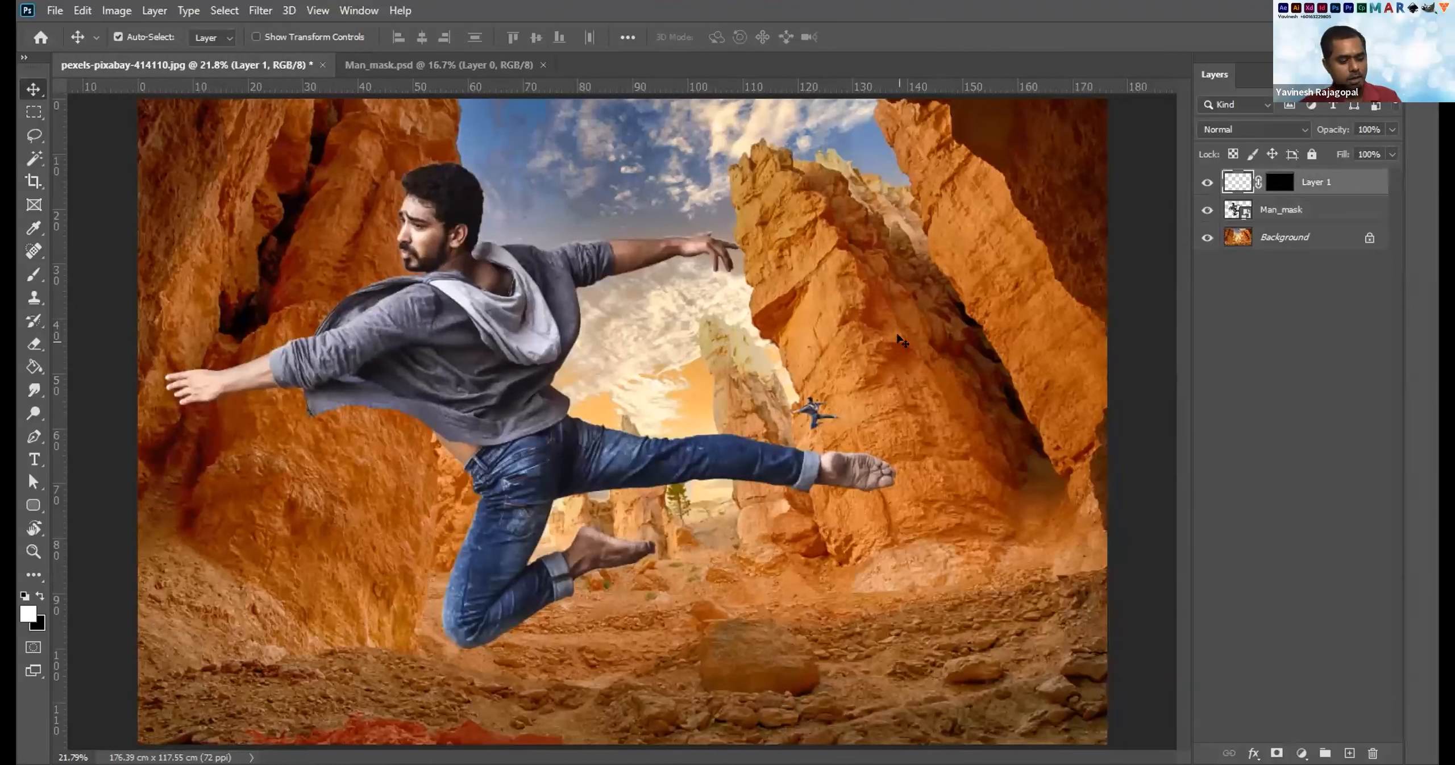
{"action": "key", "text": "ctrl+t"}
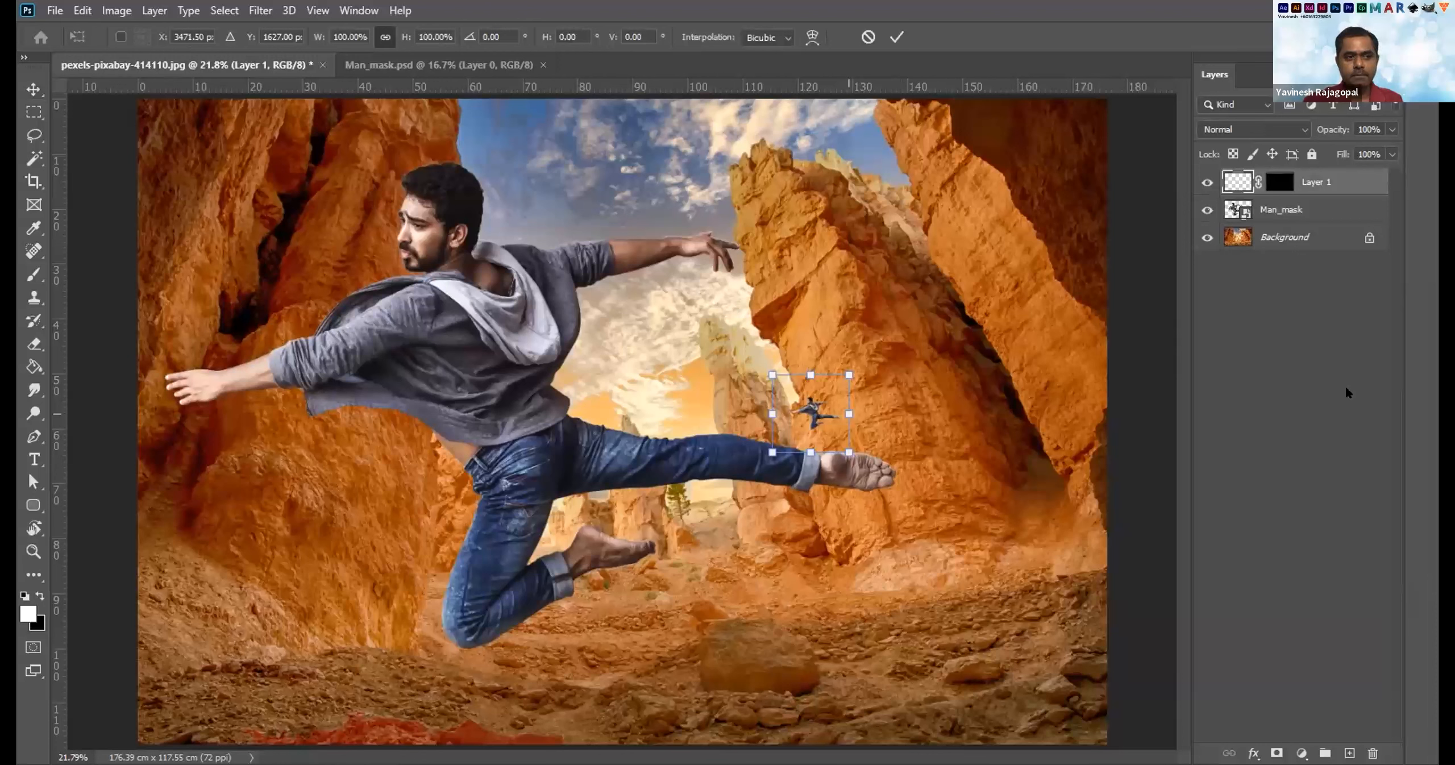
{"action": "key", "text": "Return"}
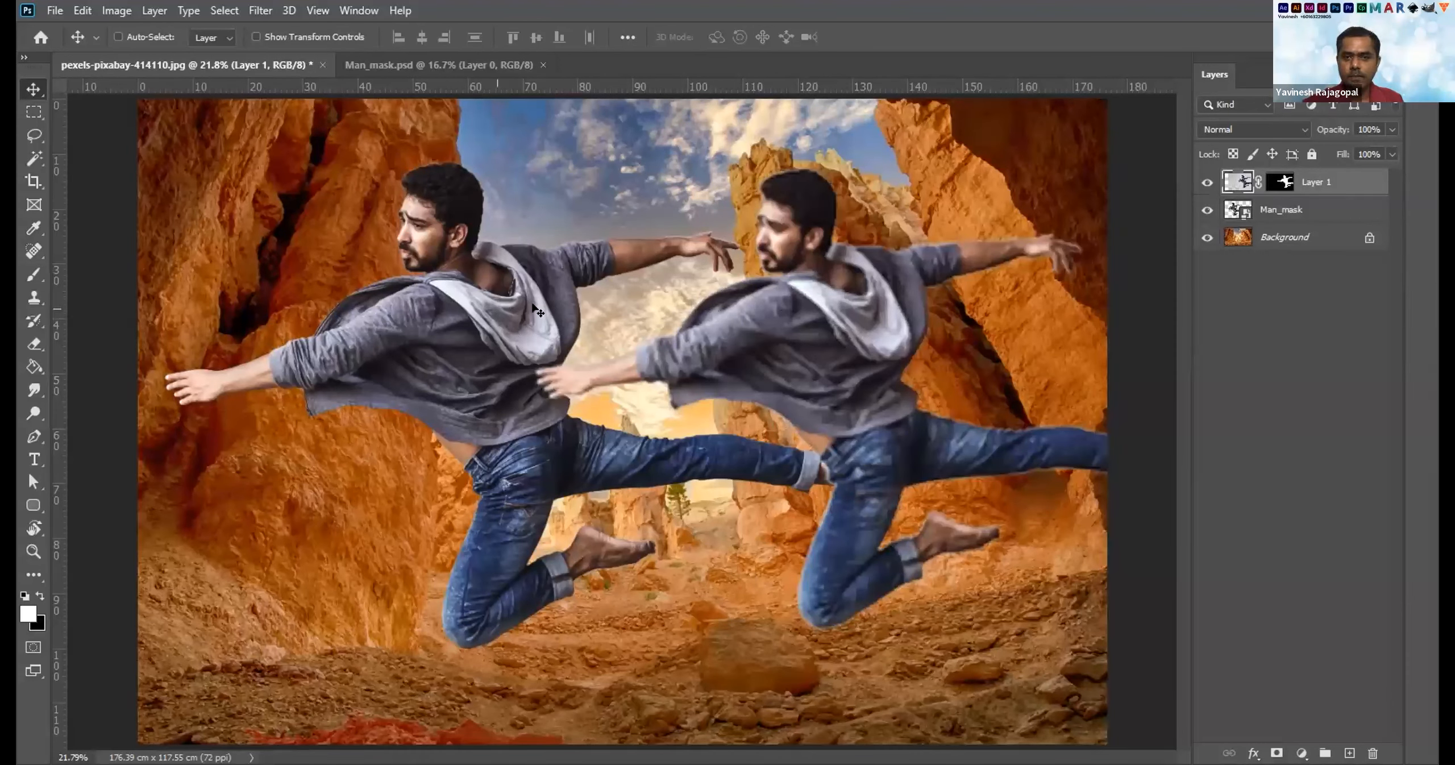
{"action": "key", "text": "ctrl+space"}
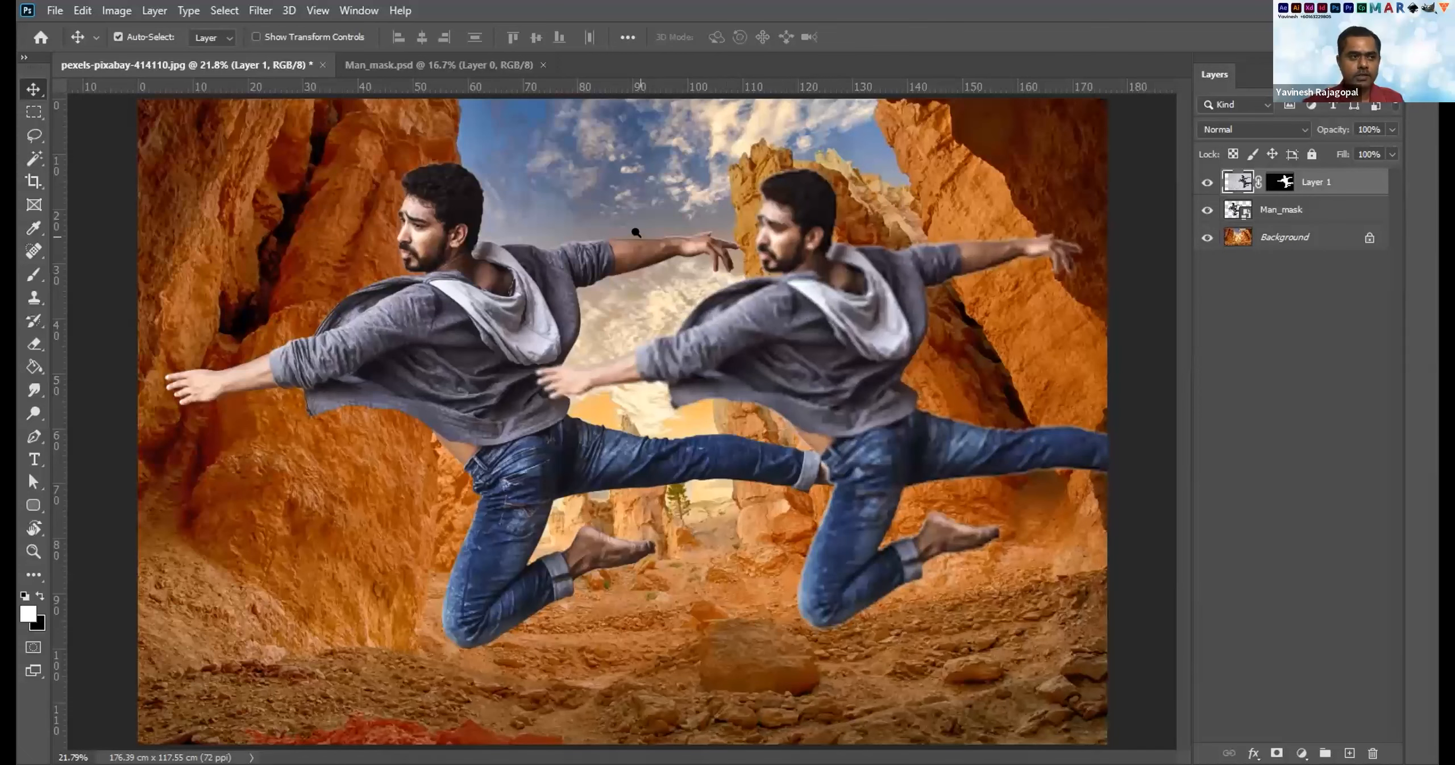
{"action": "left_click", "coordinate": [674, 194]}
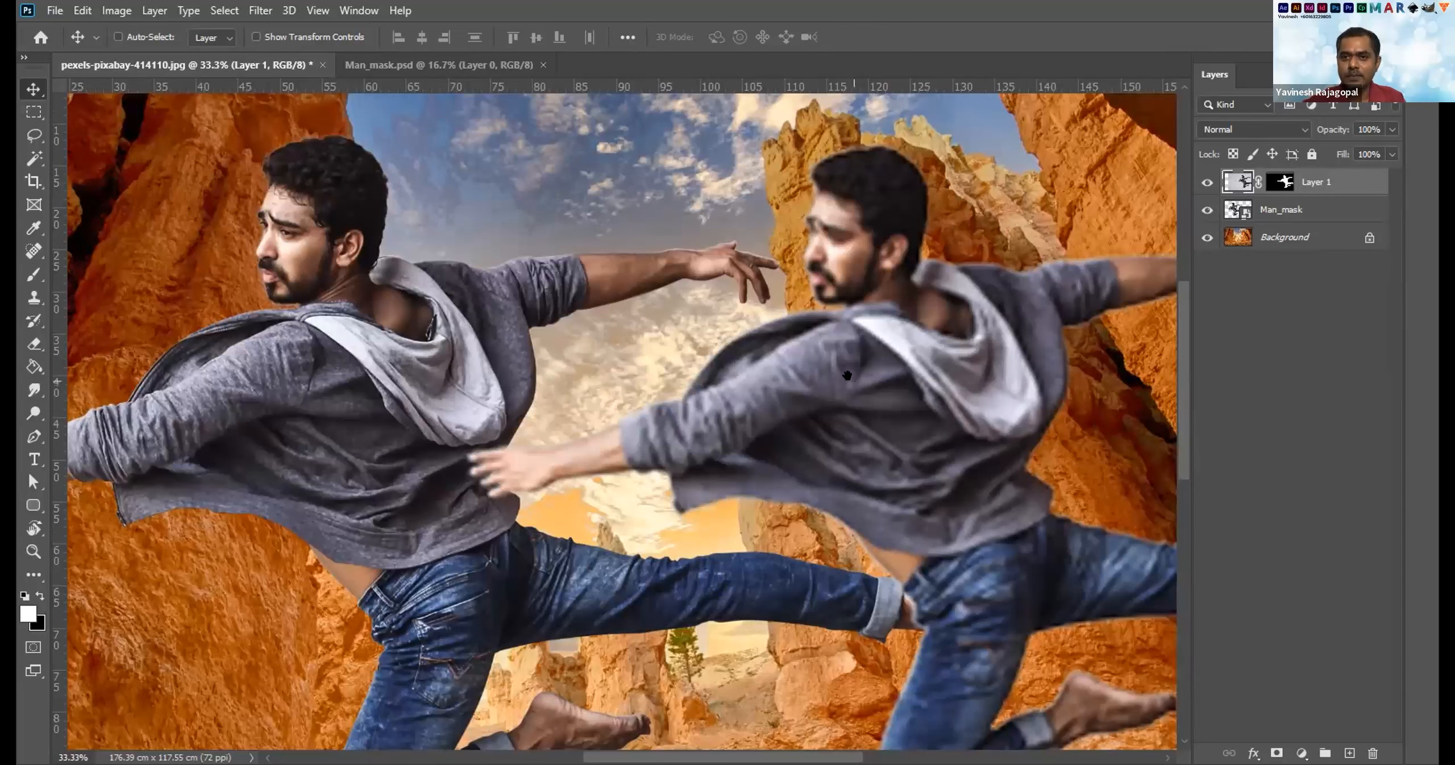
{"action": "scroll", "coordinate": [851, 381], "scroll_direction": "down", "scroll_amount": 1}
{"action": "scroll", "coordinate": [851, 381], "scroll_direction": "down", "scroll_amount": 1}
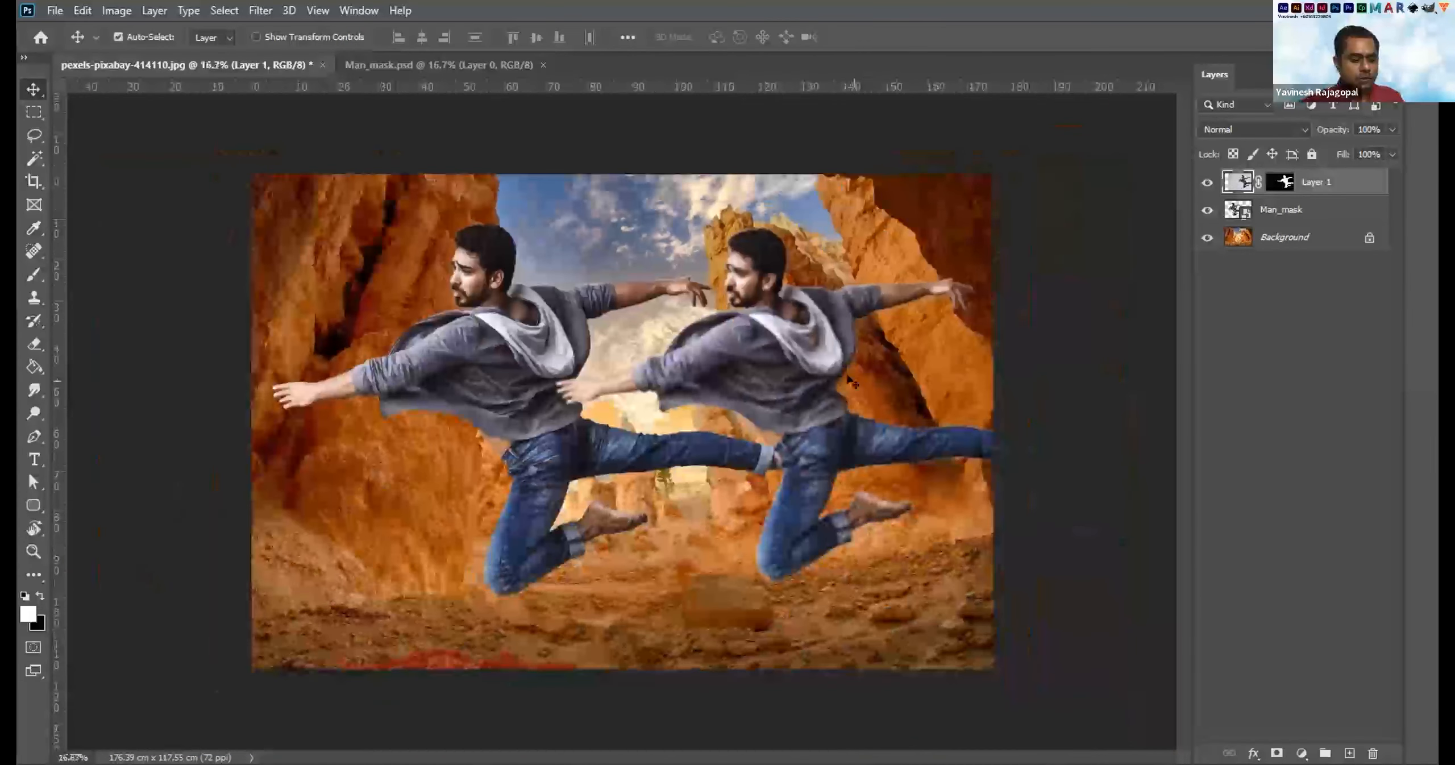
Scale the enlarged man on Layer 1 down to 21.44% and inspect the image quality of the small figure.
{"action": "key", "text": "ctrl+t"}
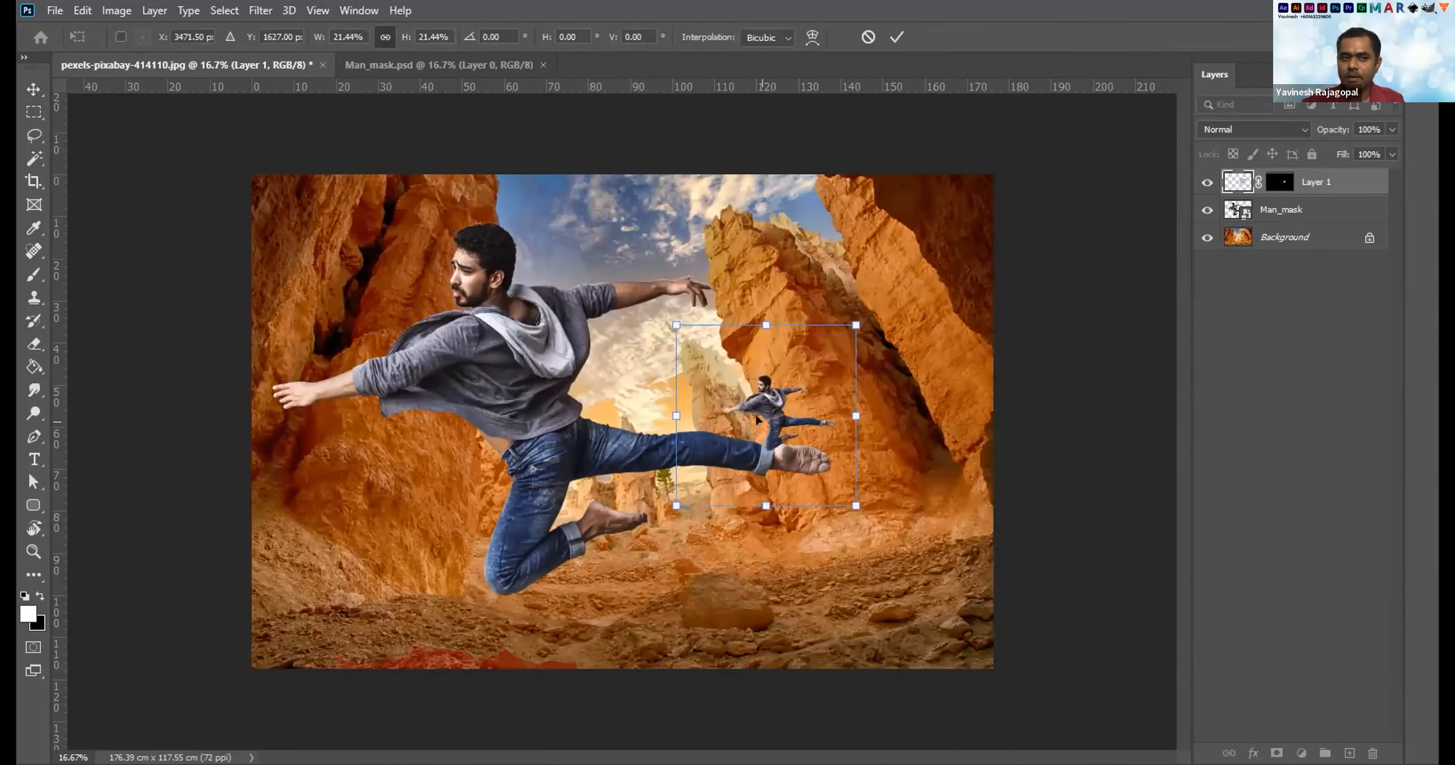
{"action": "key", "text": "Return"}
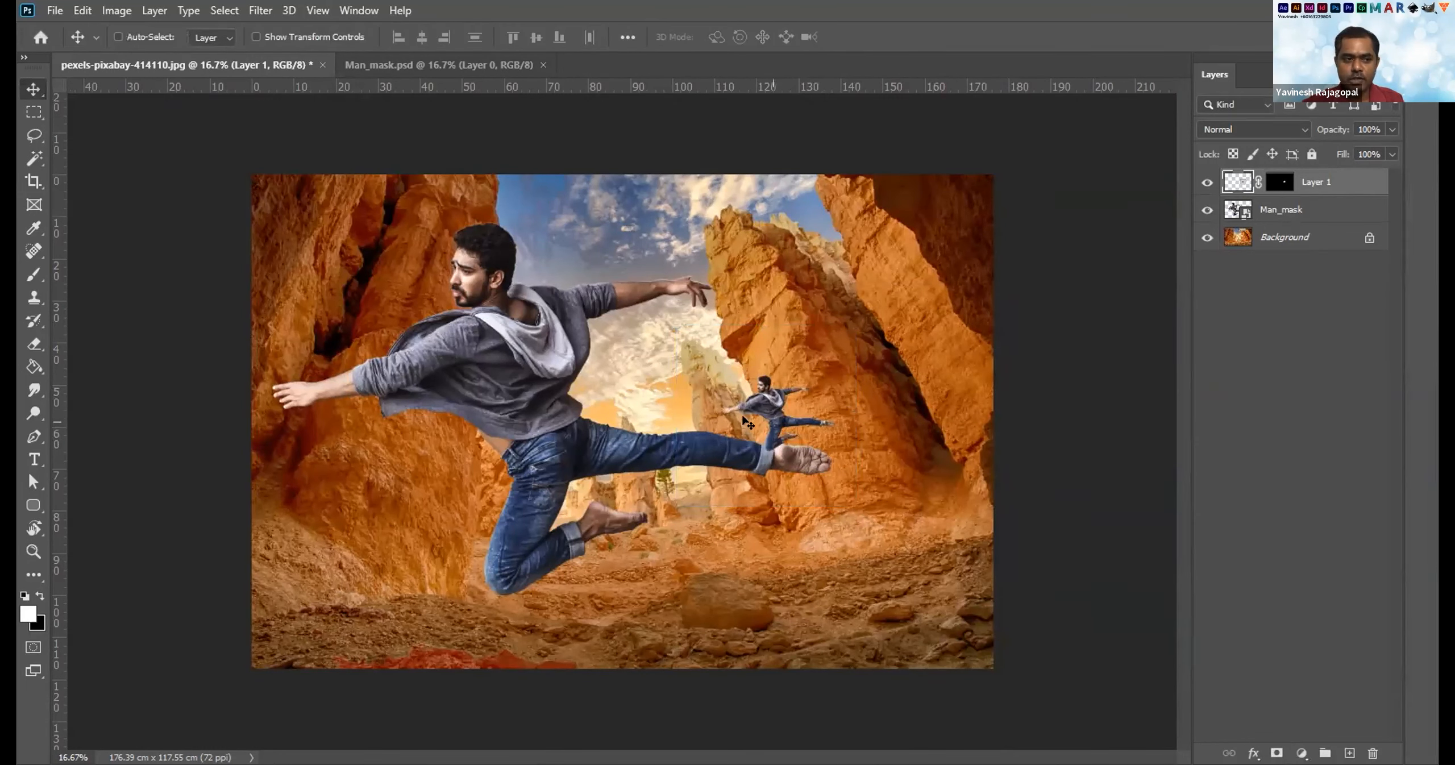
{"action": "key", "text": "ctrl+plus"}
{"action": "scroll", "coordinate": [764, 404], "scroll_direction": "up", "scroll_amount": 2}
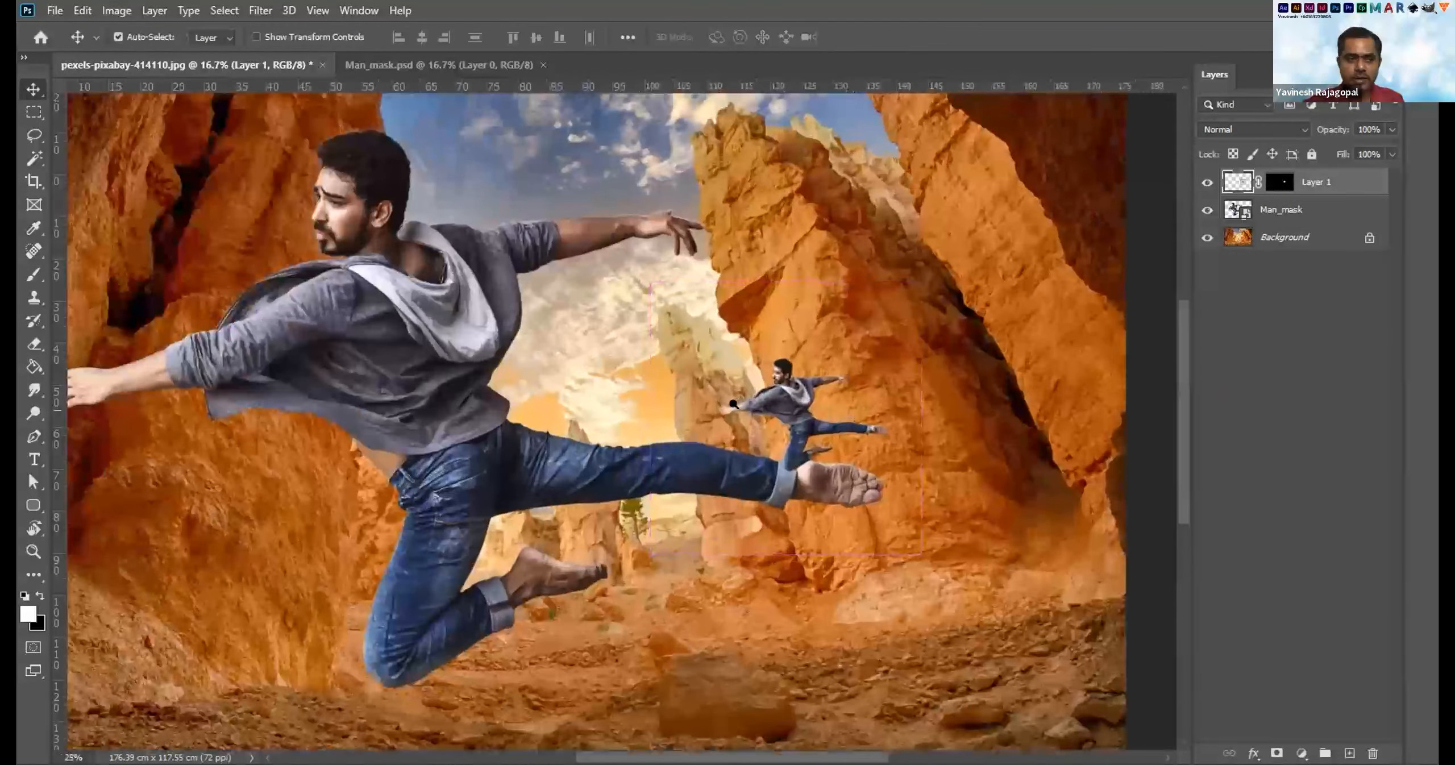
{"action": "scroll", "coordinate": [578, 391], "scroll_direction": "up", "scroll_amount": 2}
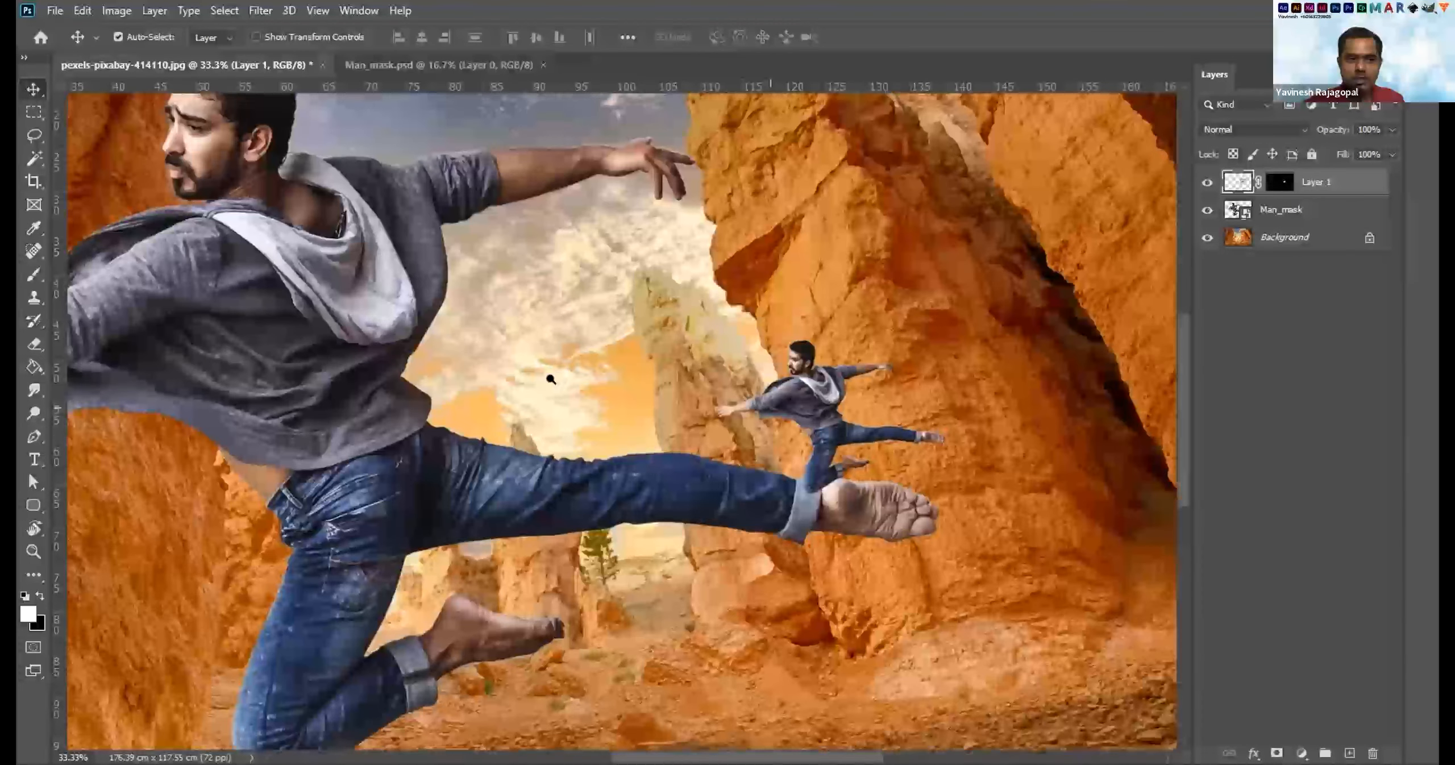
{"action": "scroll", "coordinate": [662, 379], "scroll_direction": "up", "scroll_amount": 3}
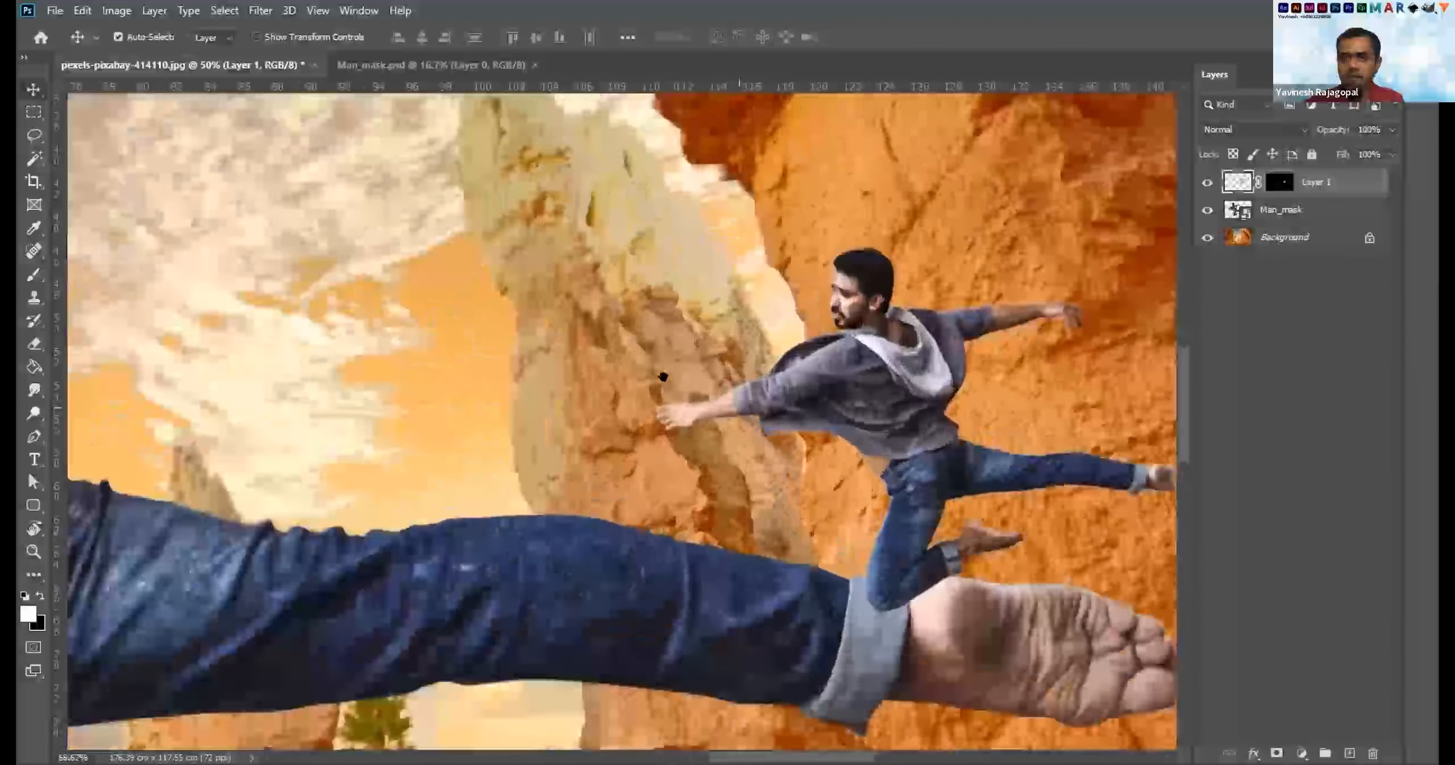
{"action": "scroll", "coordinate": [664, 377], "scroll_direction": "up", "scroll_amount": 4}
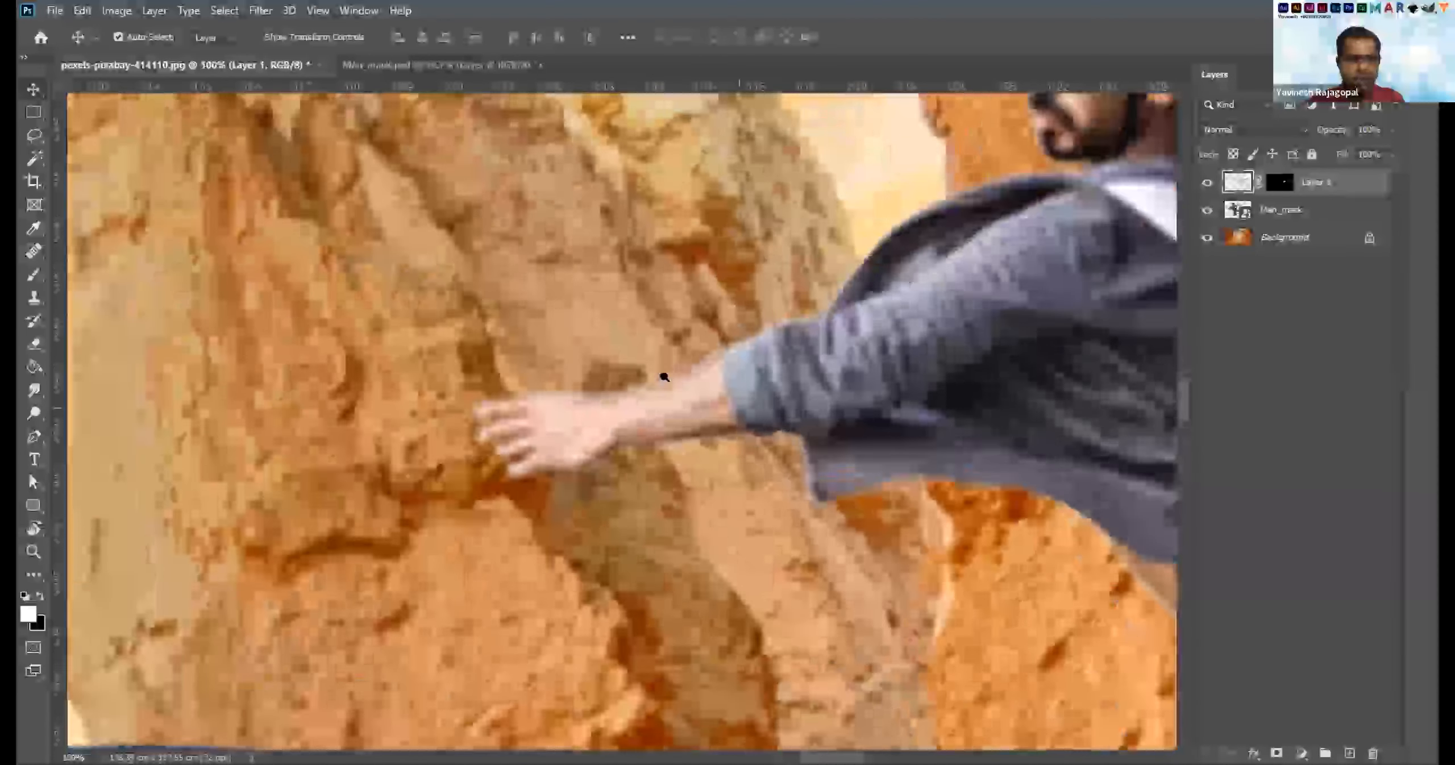
{"action": "scroll", "coordinate": [495, 350], "scroll_direction": "down", "scroll_amount": 5}
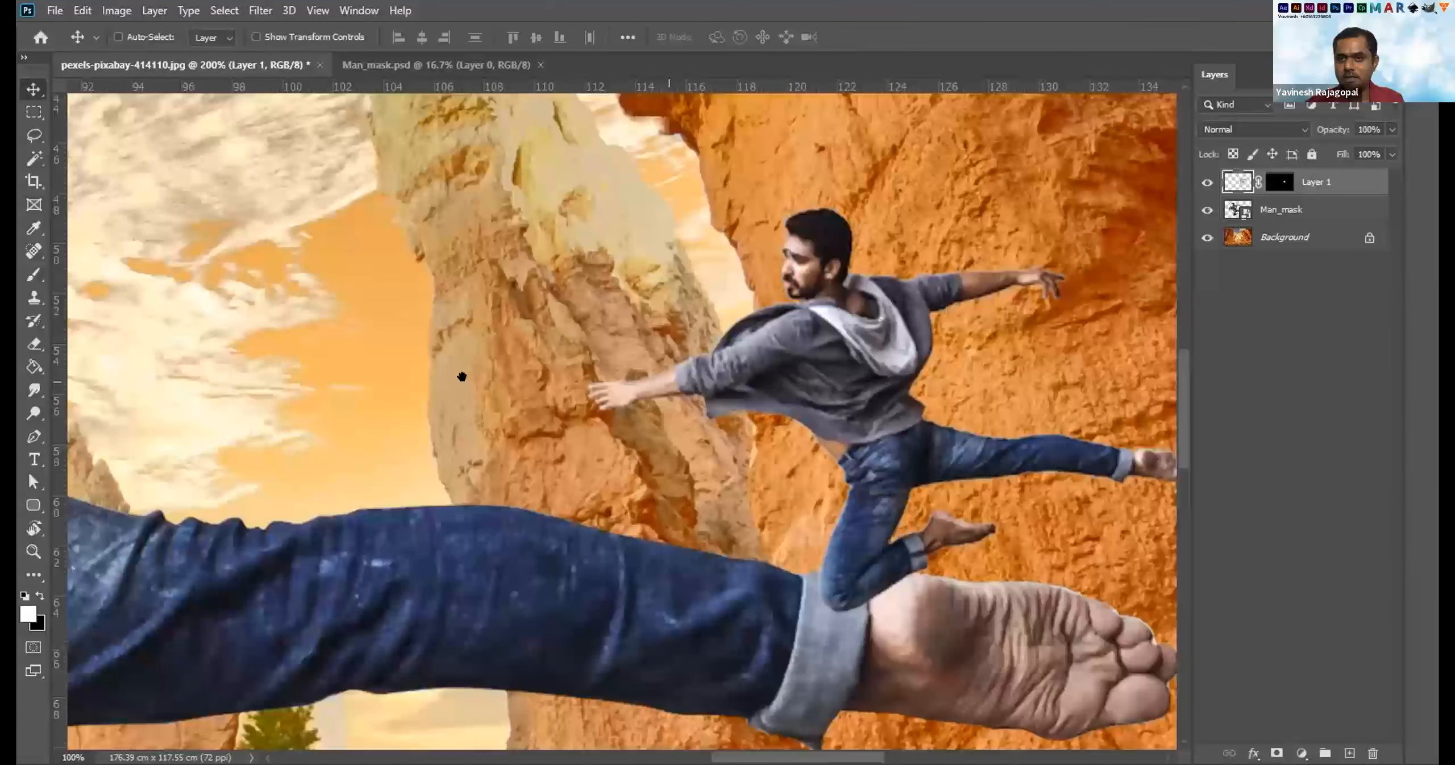
{"action": "scroll", "coordinate": [536, 394], "scroll_direction": "down", "scroll_amount": 2}
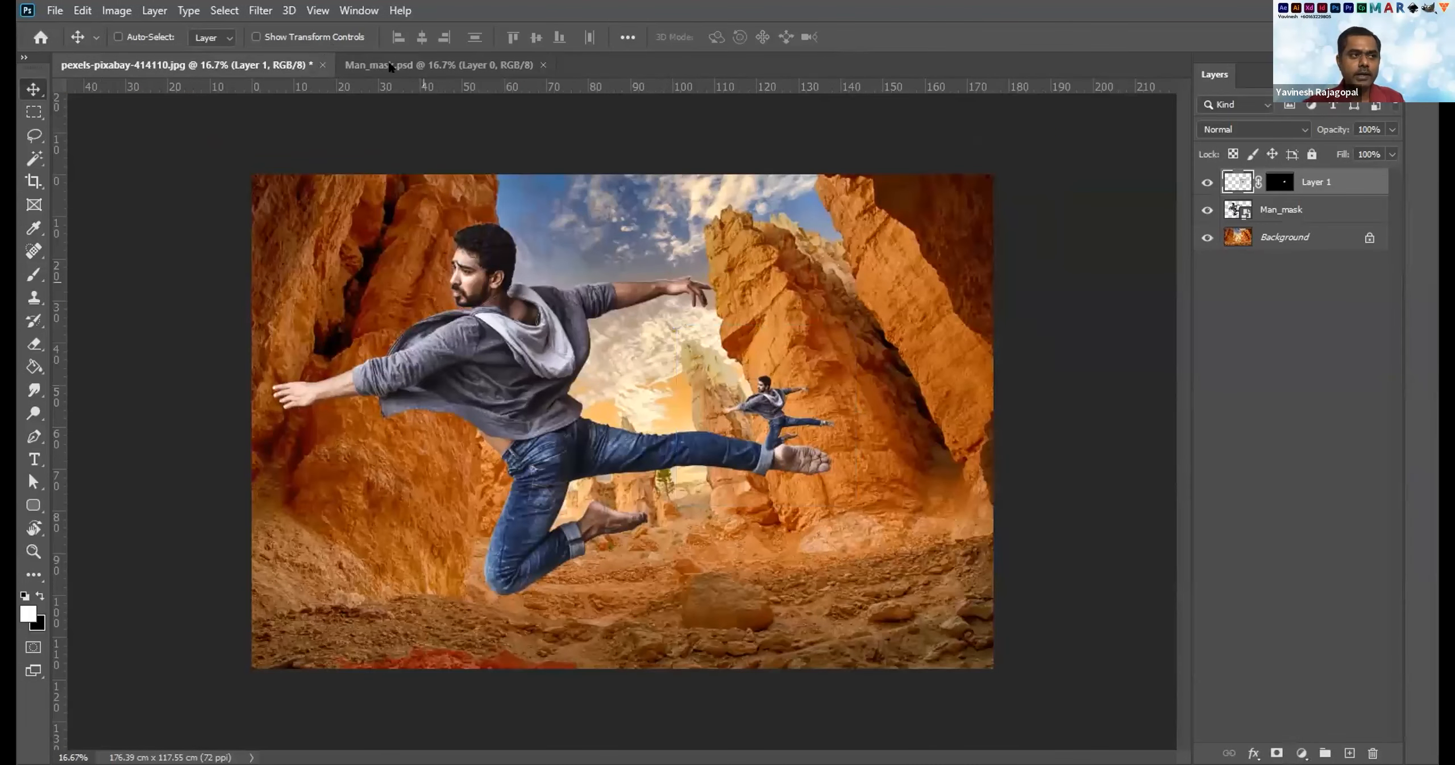
Close Man_mask.psd and scale the small man on Layer 1 up to nearly the size of the smart object's figure.
{"action": "left_click", "coordinate": [407, 66]}
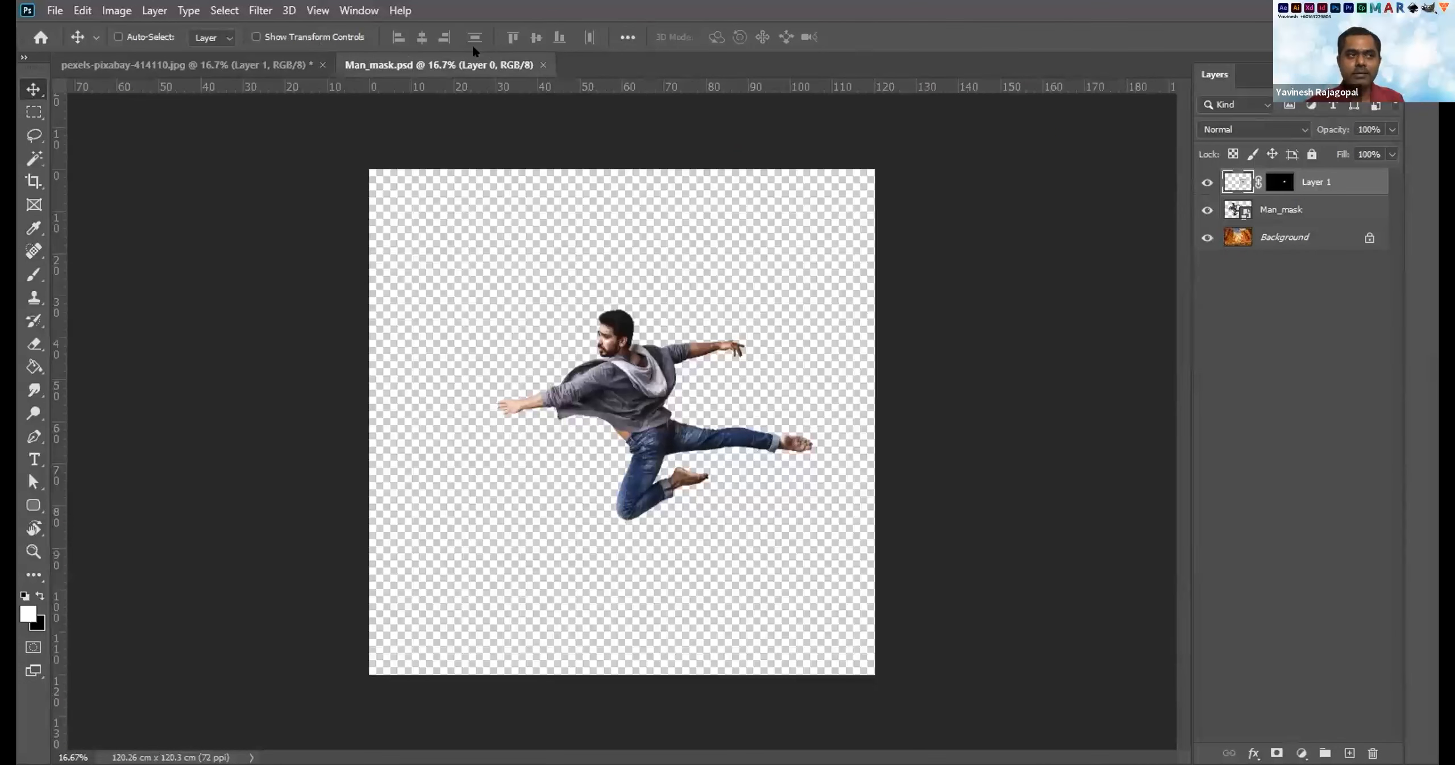
{"action": "left_click", "coordinate": [543, 66]}
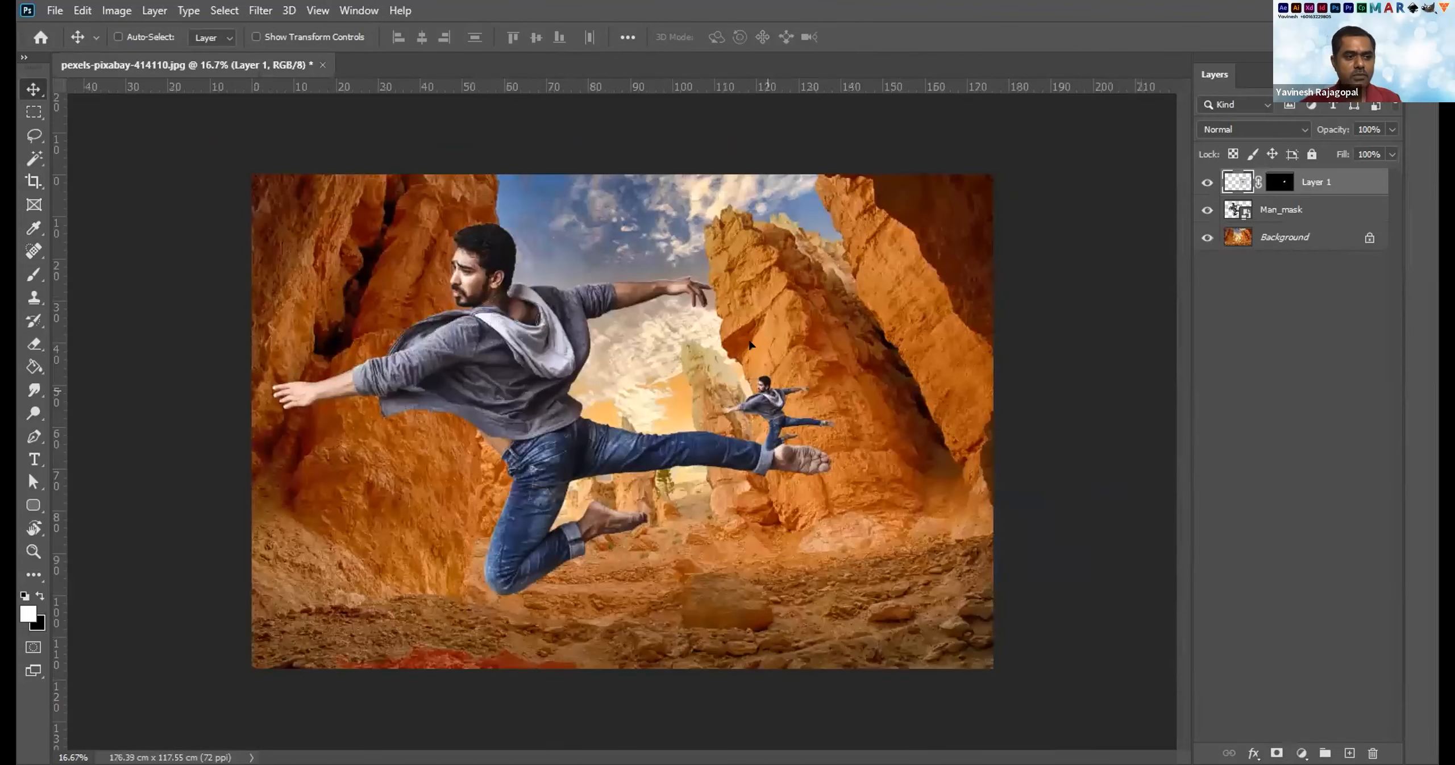
{"action": "key", "text": "ctrl+t"}
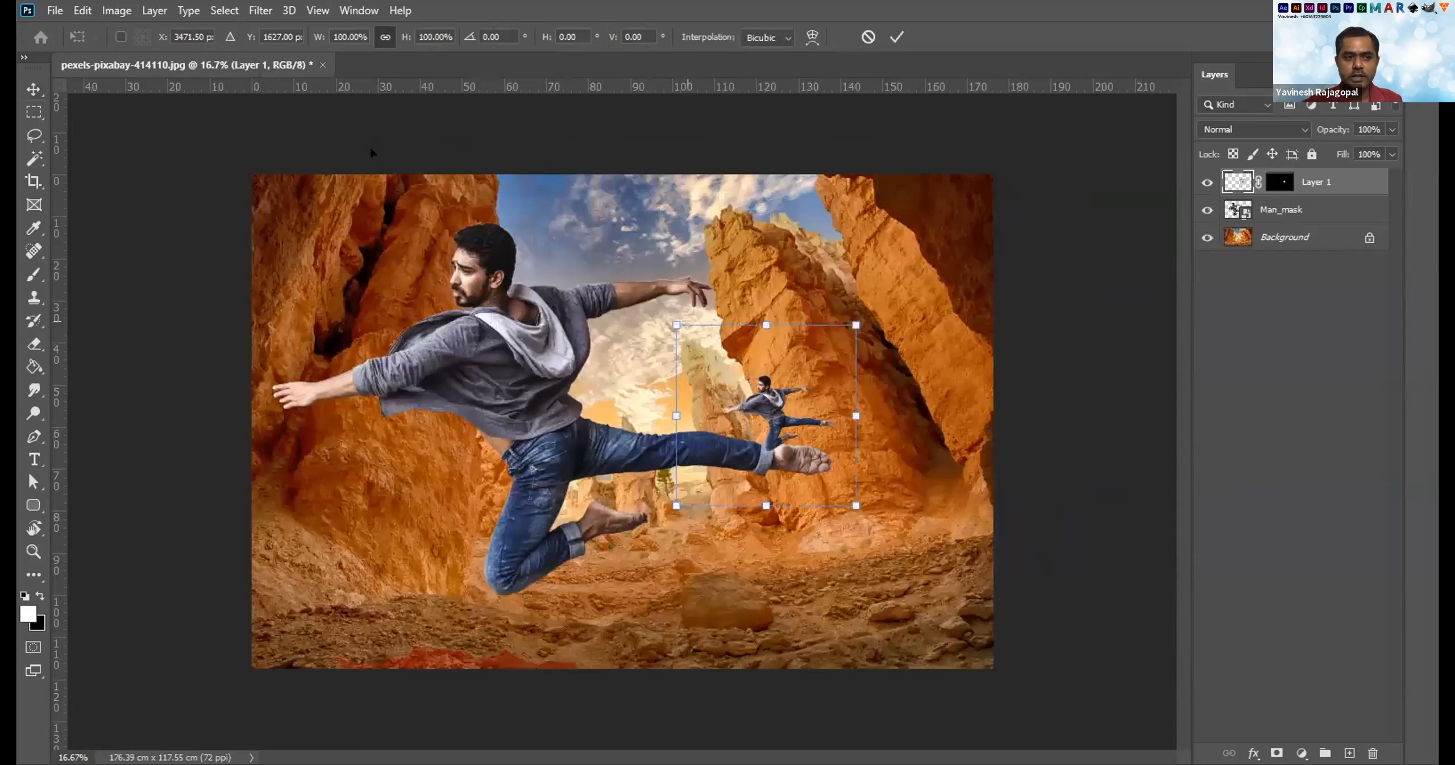
{"action": "left_click_drag", "start_coordinate": [676, 325], "coordinate": [416, 66]}
{"action": "key", "text": "Return"}
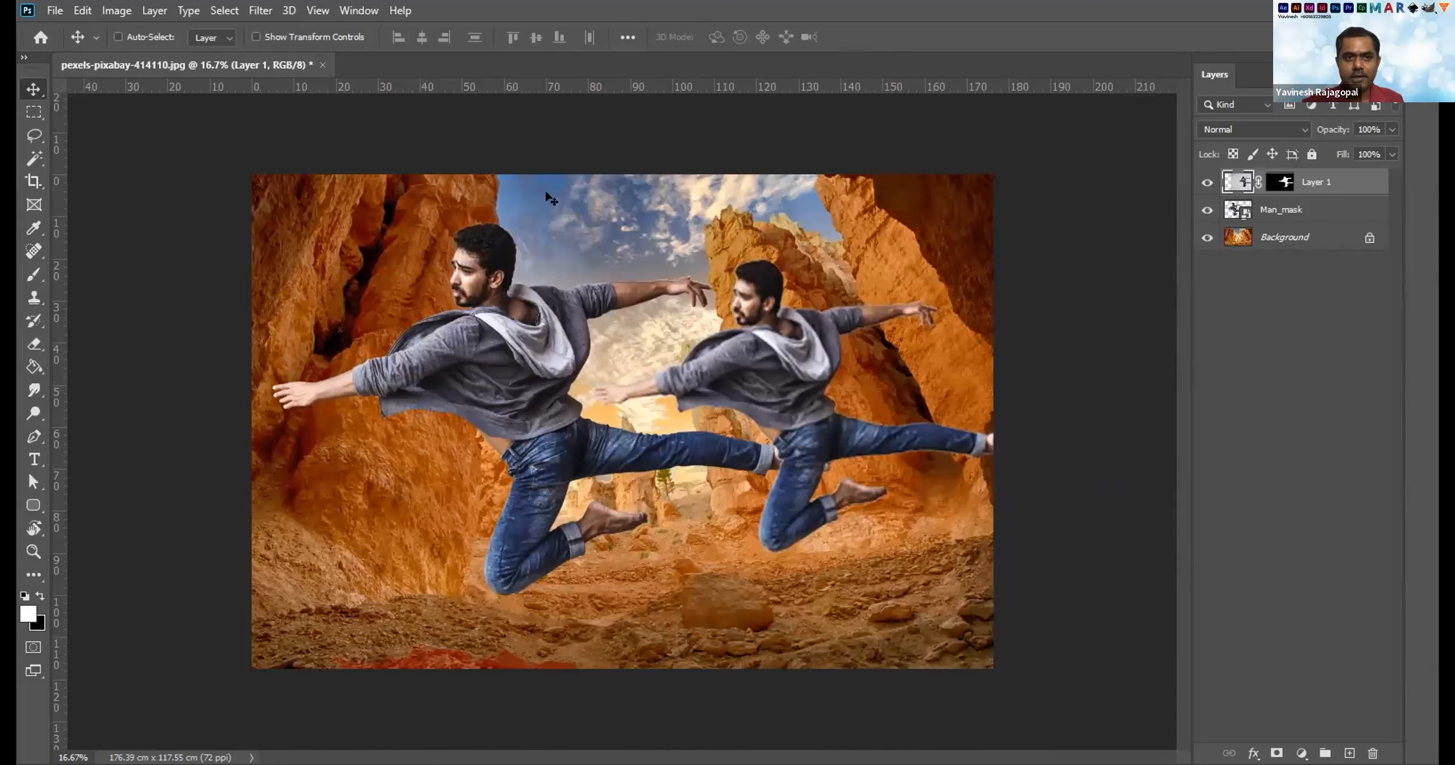
Delete Layer 1 and the Man_mask smart object from the canyon photo.
{"action": "key", "text": "Delete"}
{"action": "left_click", "coordinate": [54, 11]}
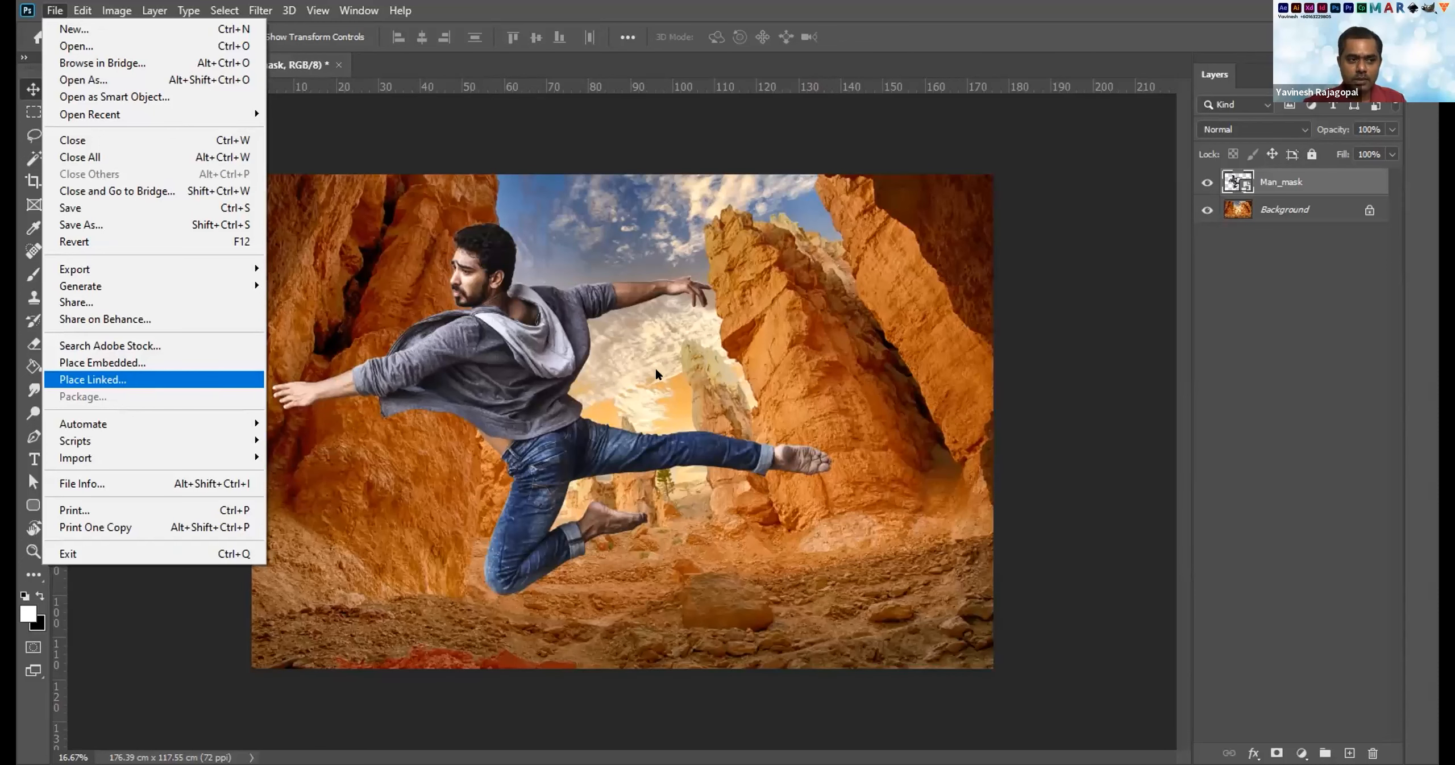
{"action": "left_click", "coordinate": [730, 259]}
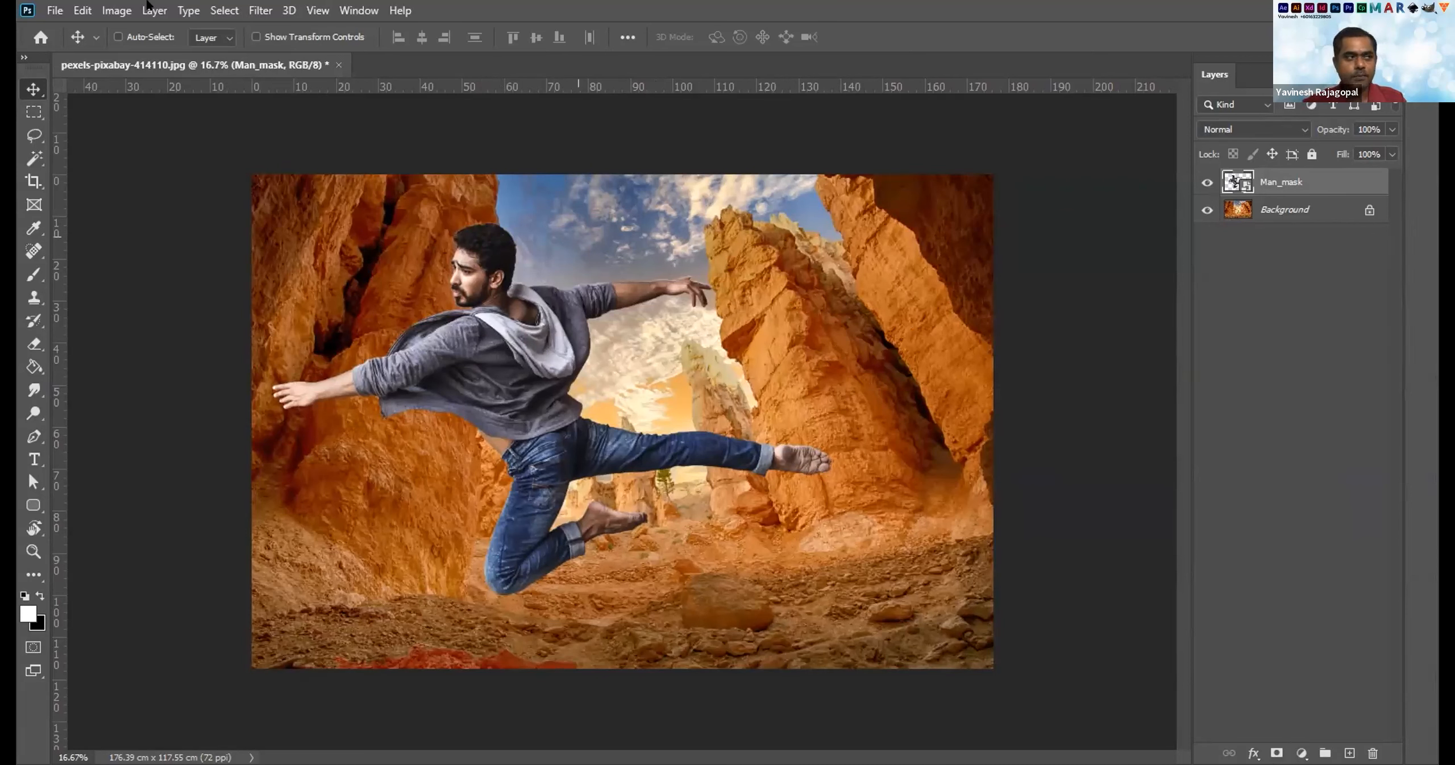
{"action": "left_click", "coordinate": [53, 10]}
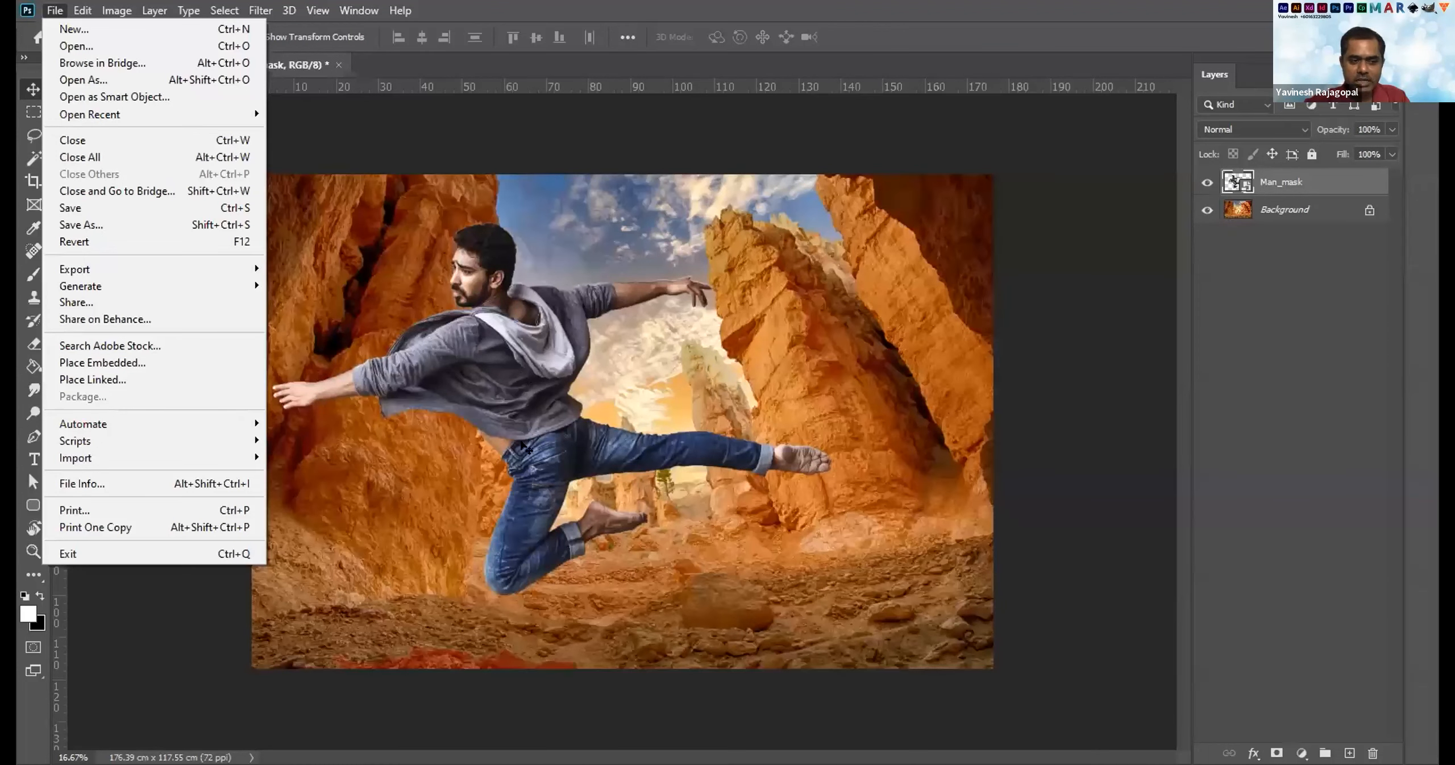
{"action": "left_click", "coordinate": [507, 390]}
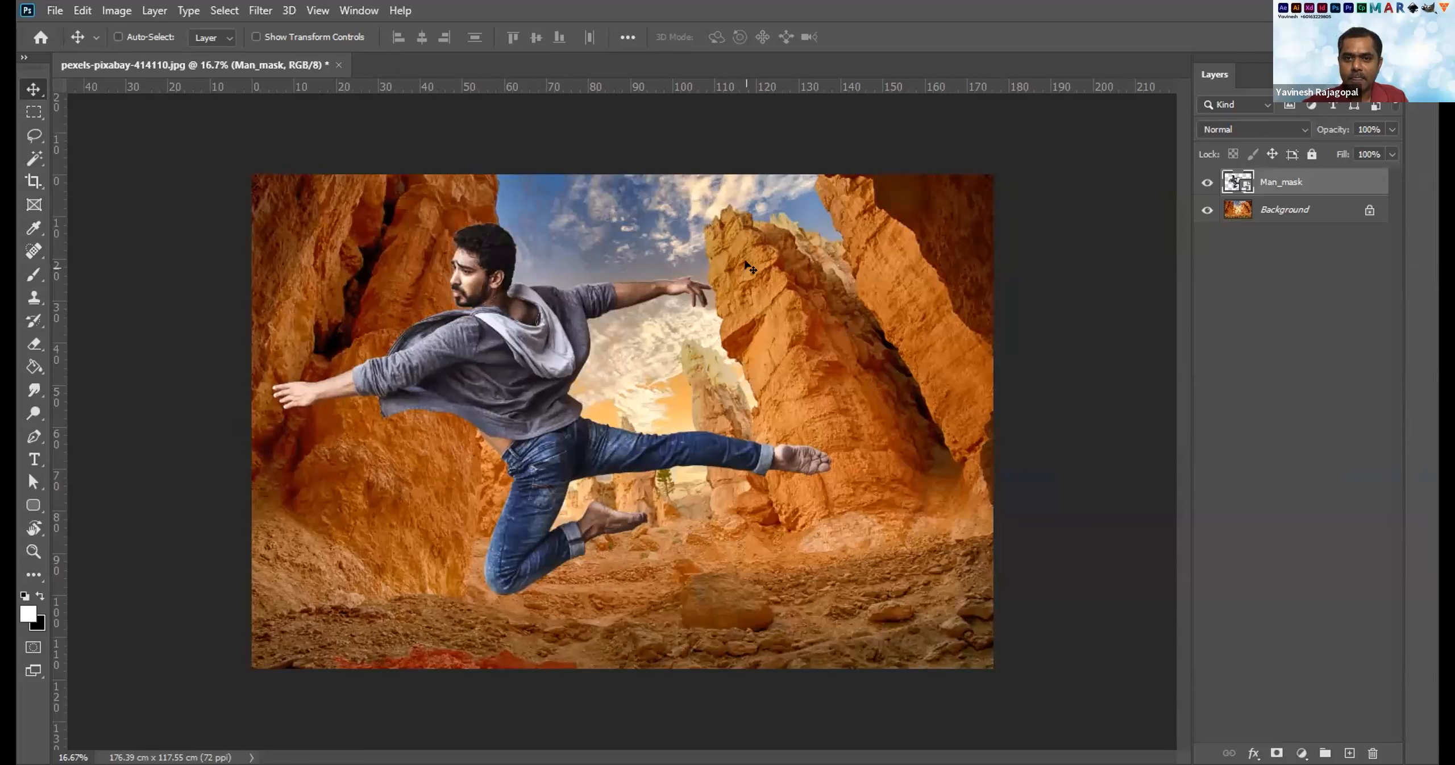
{"action": "key", "text": "ctrl+t"}
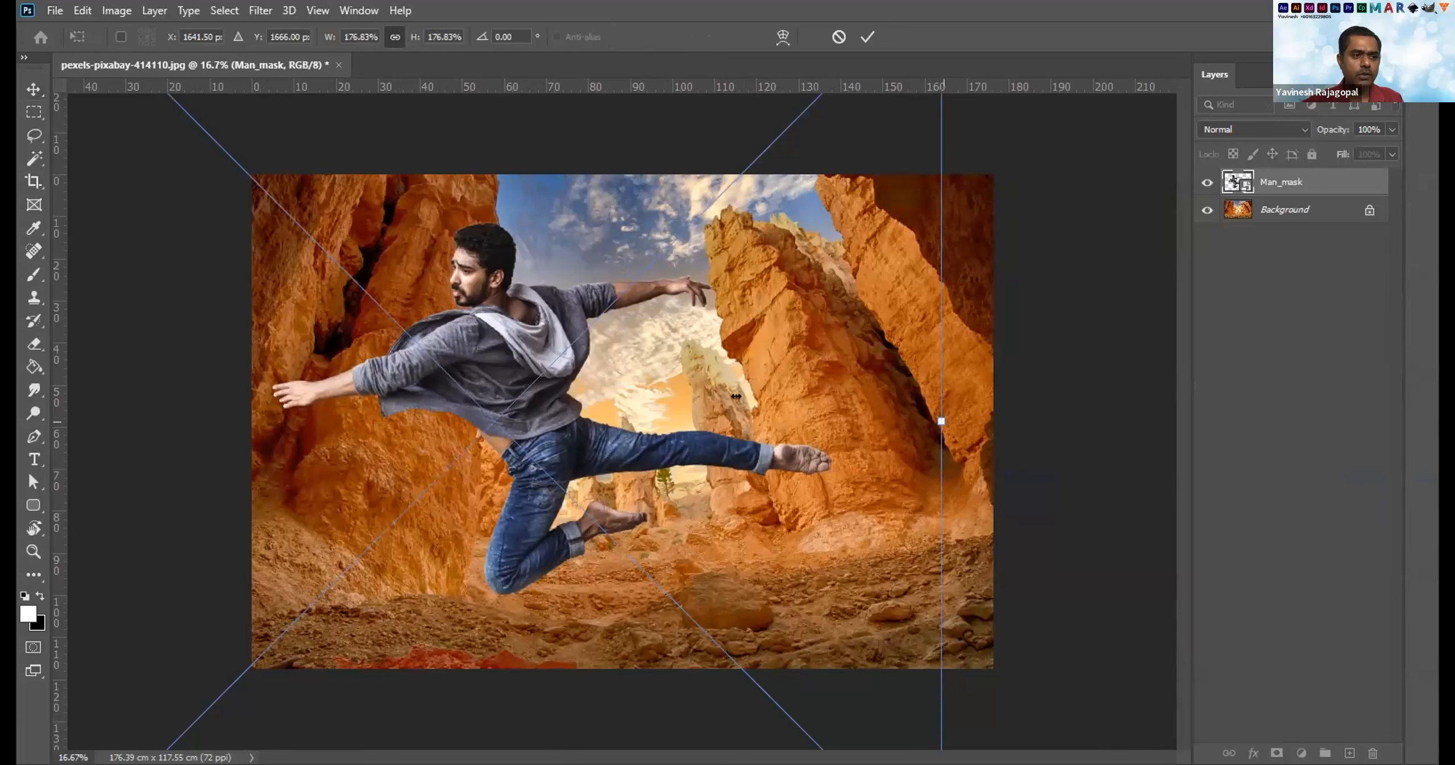
{"action": "key", "text": "Escape"}
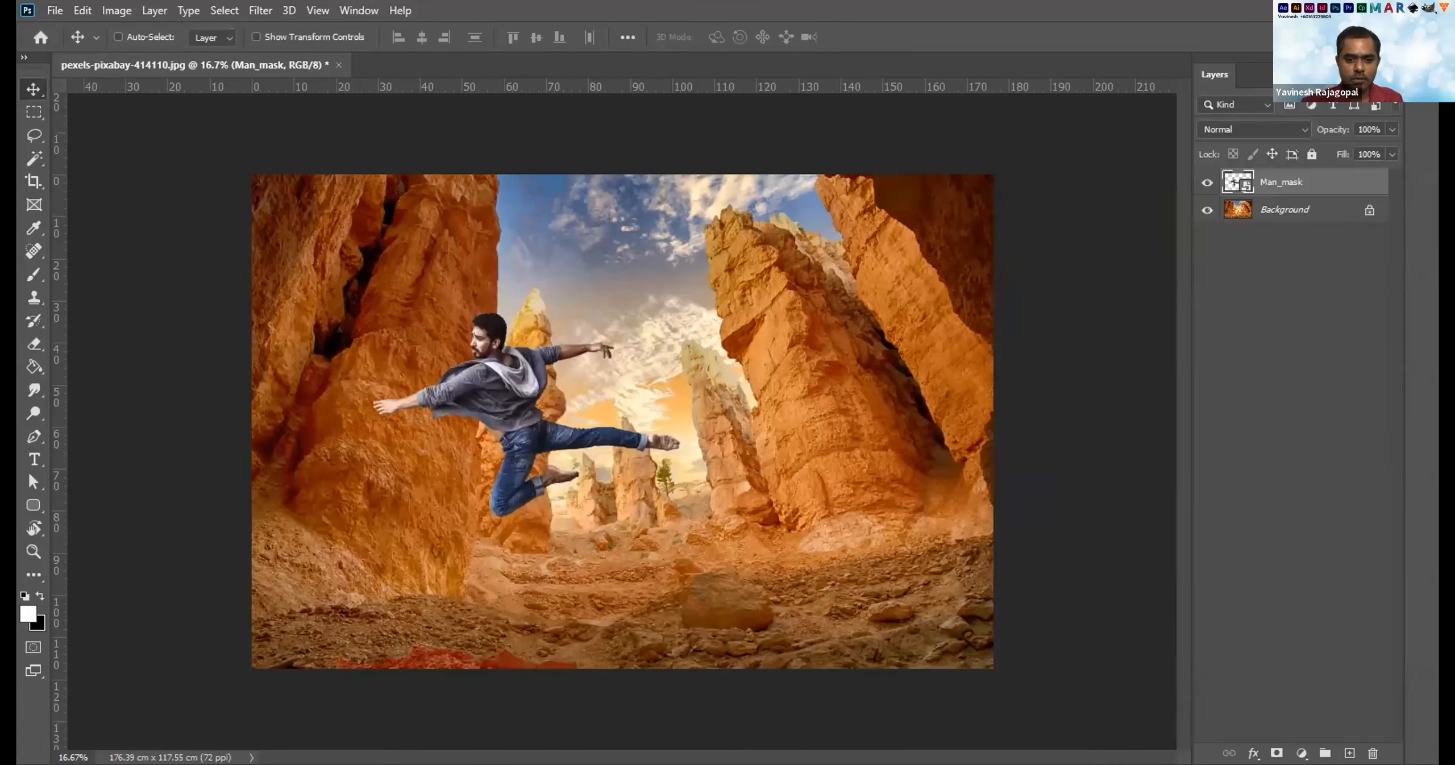
{"action": "key", "text": "Delete"}
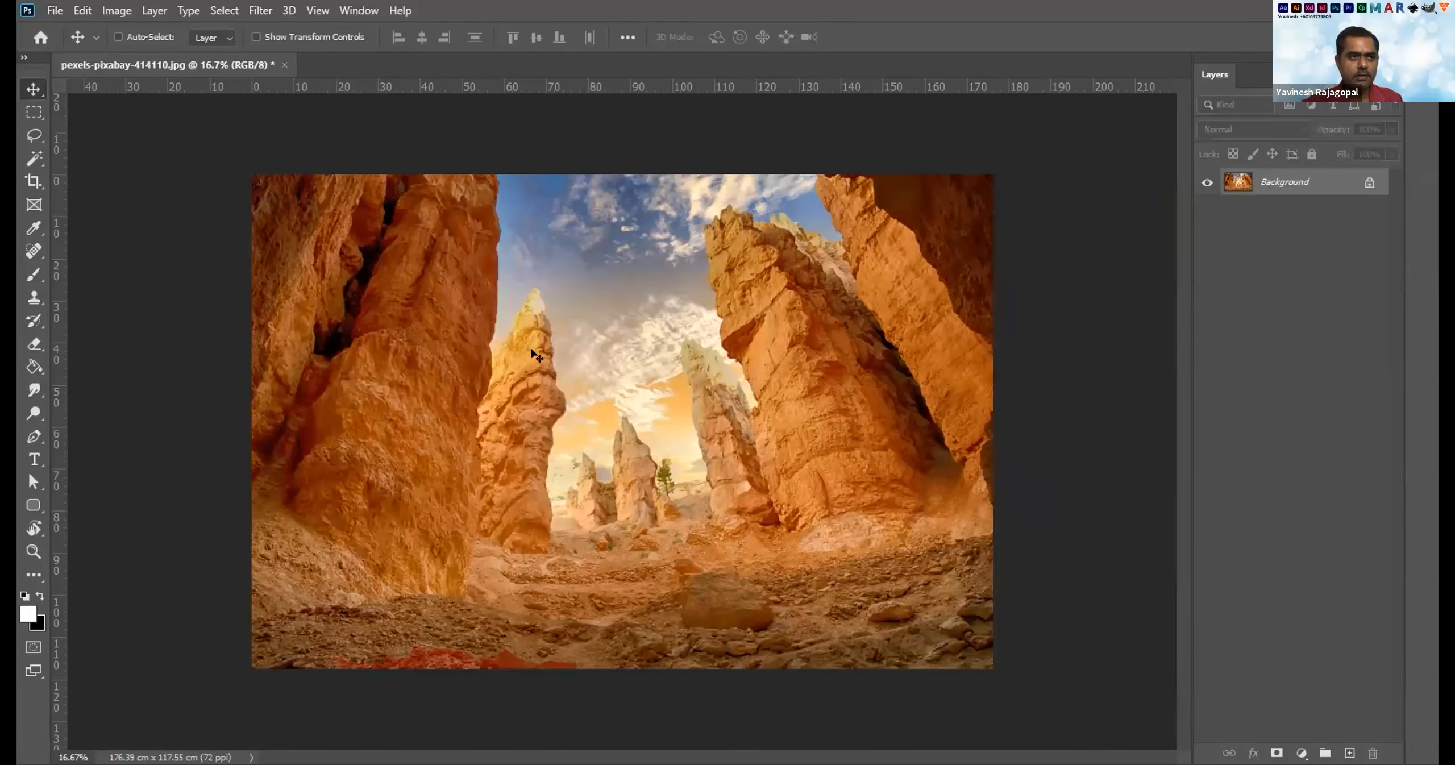
Place Man_mask.psd as an embedded smart object over the canyon photo, scaled to 99.65%.
{"action": "left_click", "coordinate": [51, 10]}
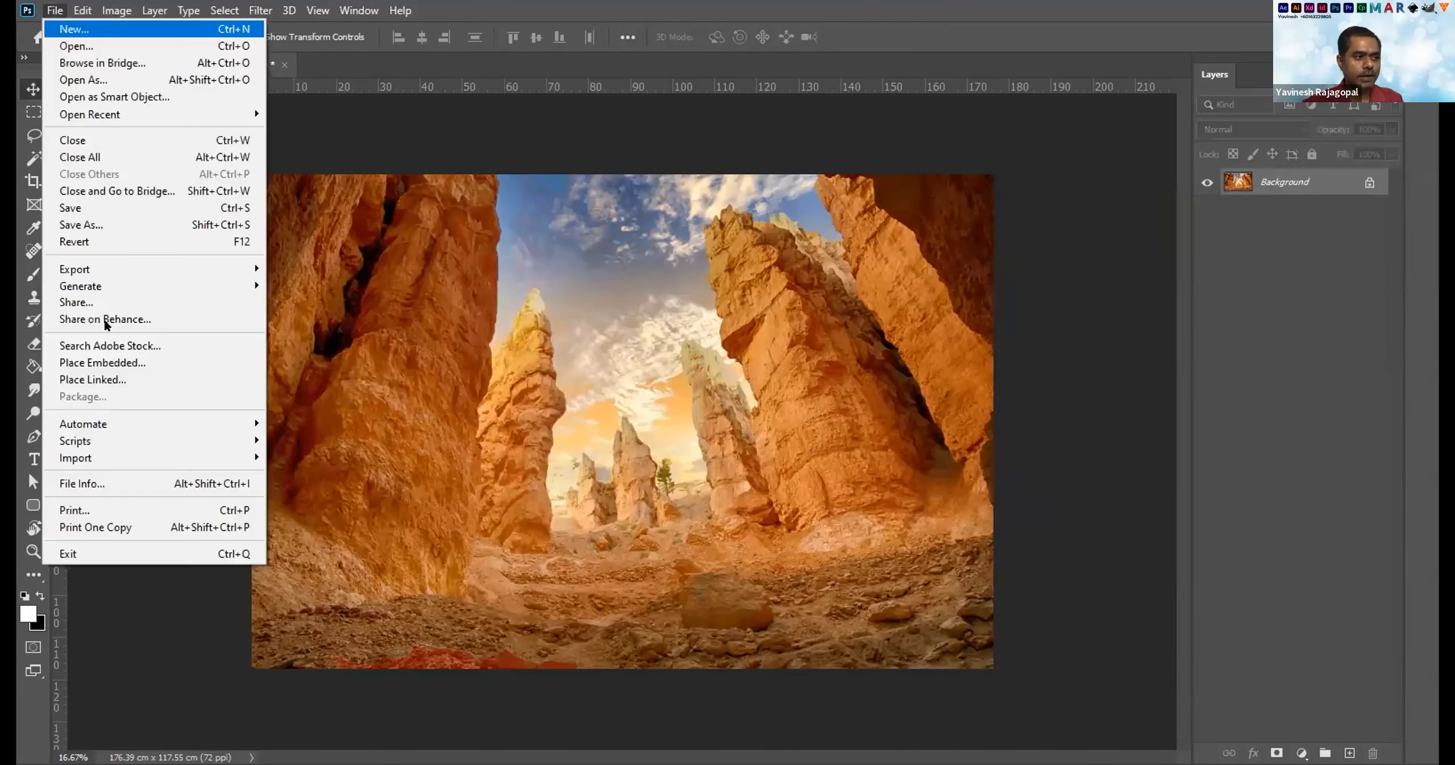
{"action": "left_click", "coordinate": [103, 363]}
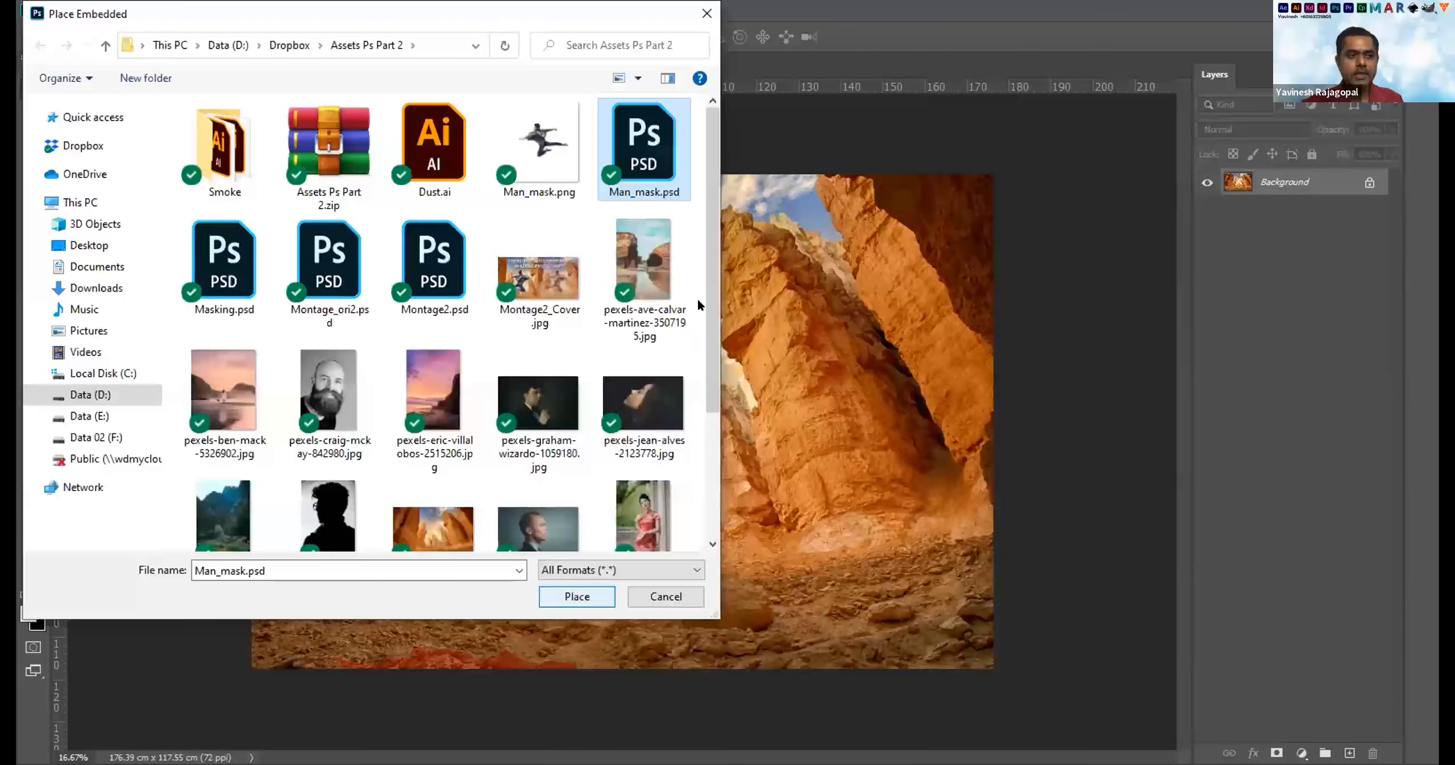
{"action": "left_click", "coordinate": [577, 597]}
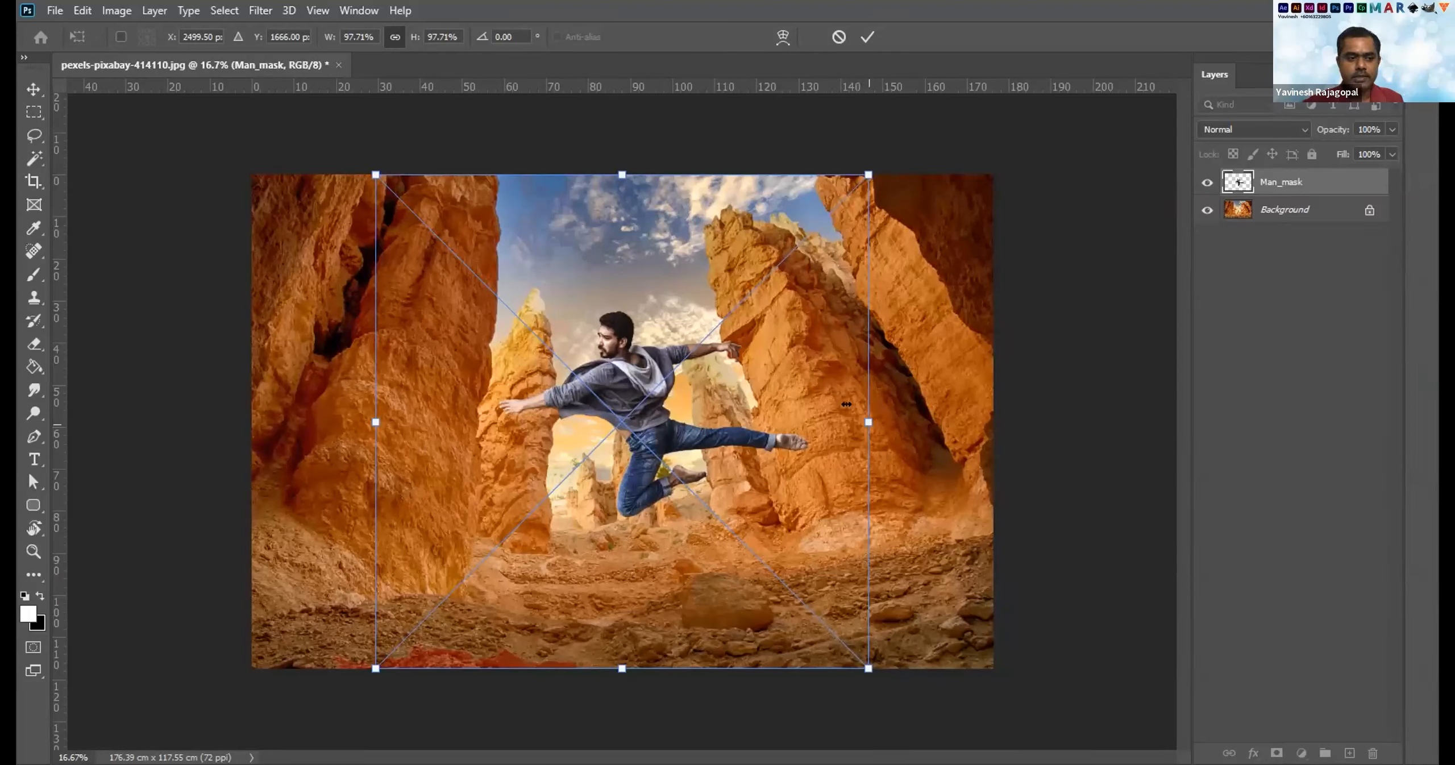
{"action": "key", "text": "Return"}
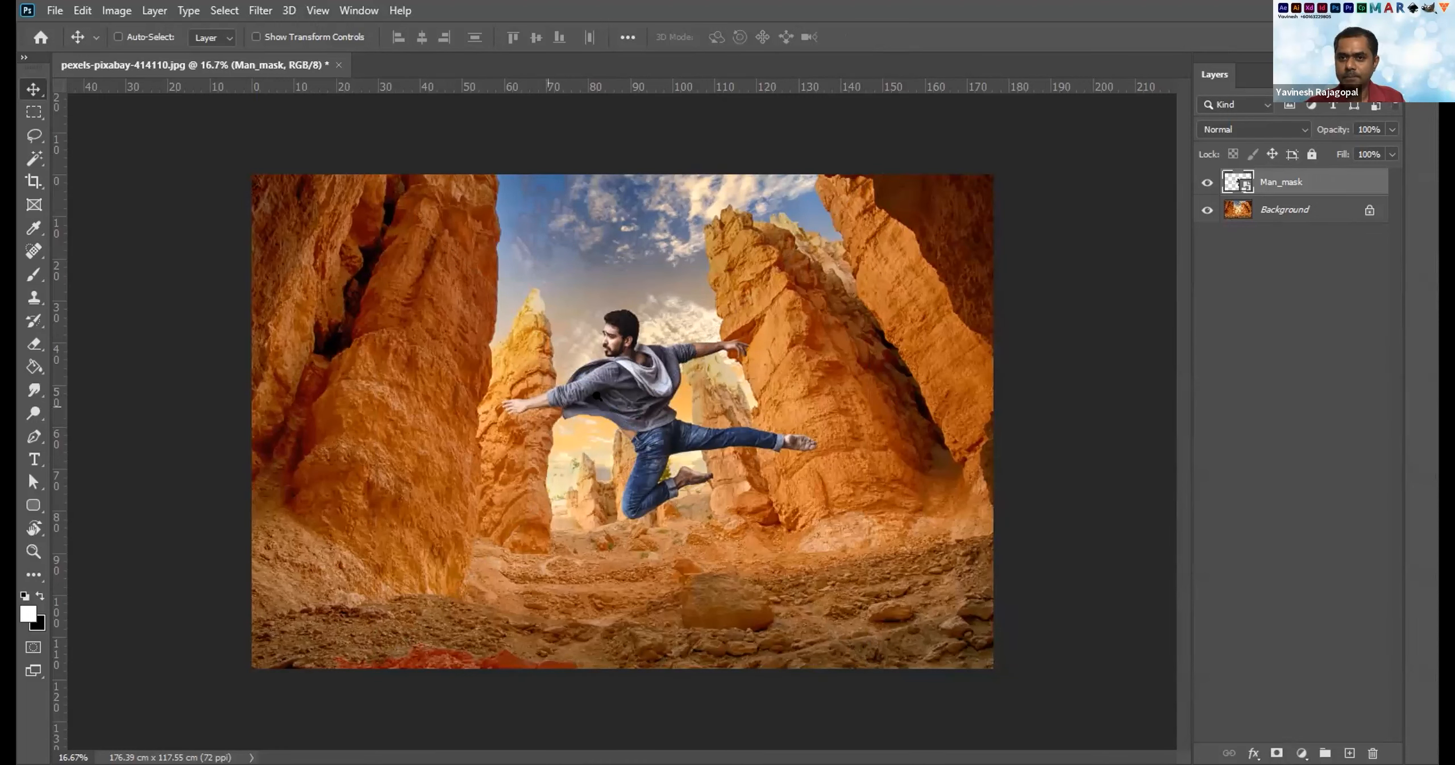
Scale the Man_mask smart object to 68.43%, move it between the rock pillars and rotate it 8.09°.
{"action": "scroll", "coordinate": [597, 396], "scroll_direction": "up", "scroll_amount": 1}
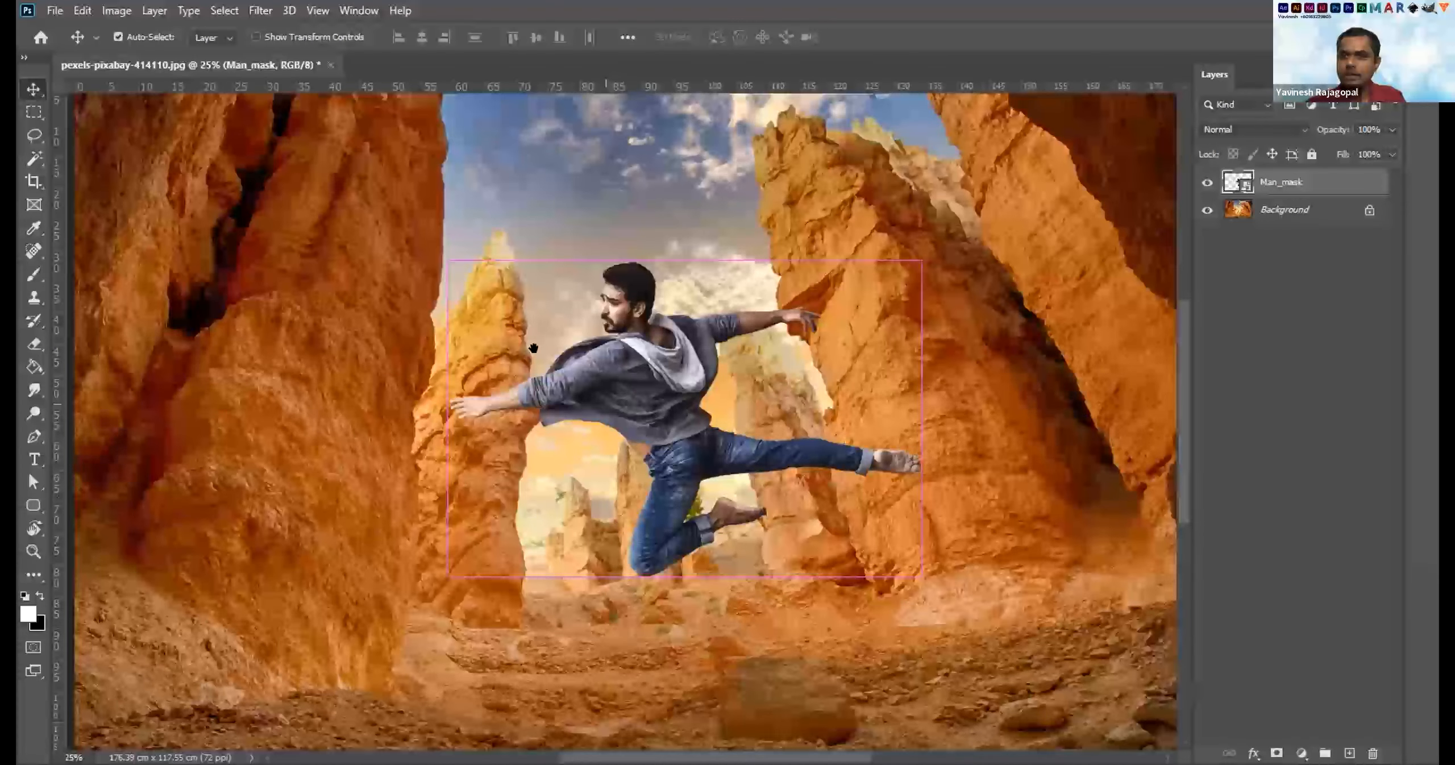
{"action": "key", "text": "ctrl"}
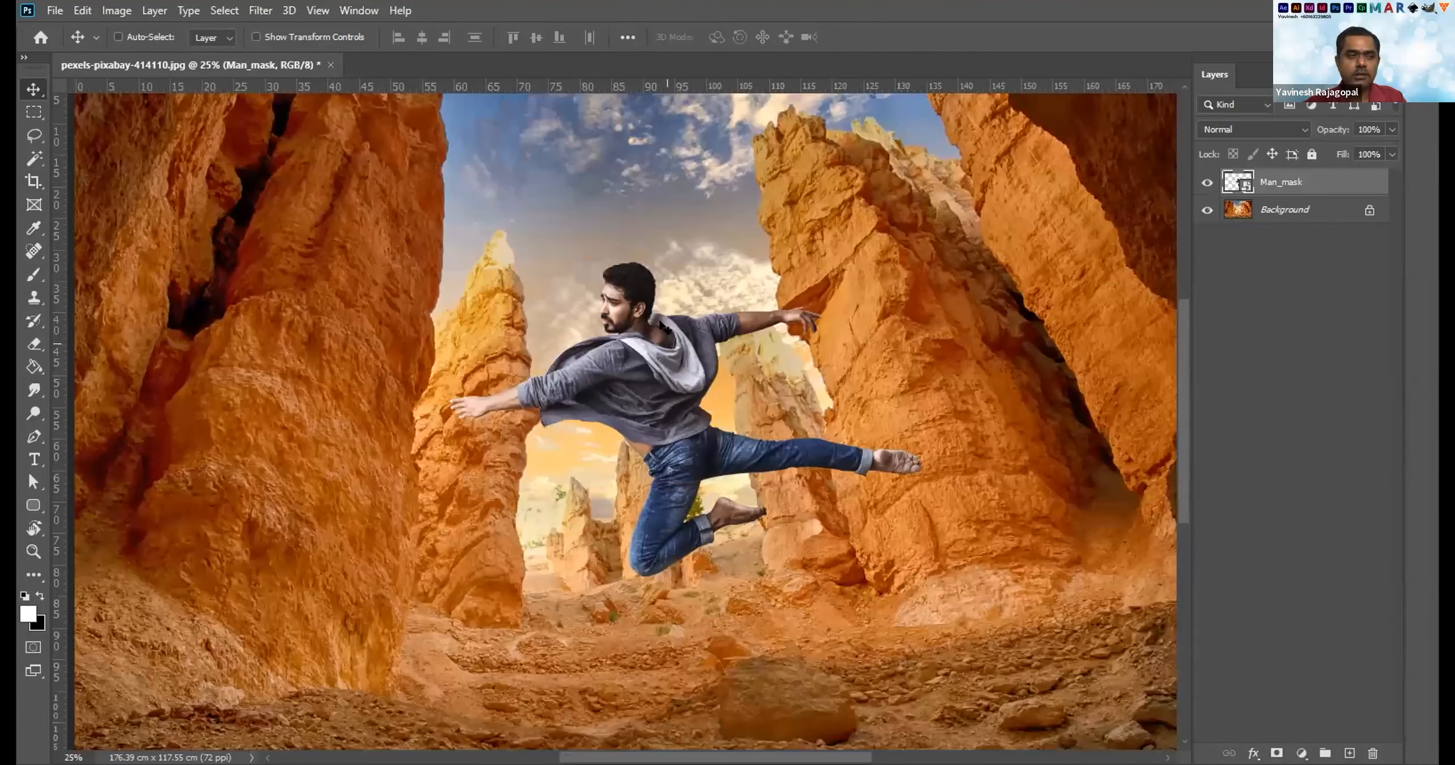
{"action": "left_click", "coordinate": [77, 11]}
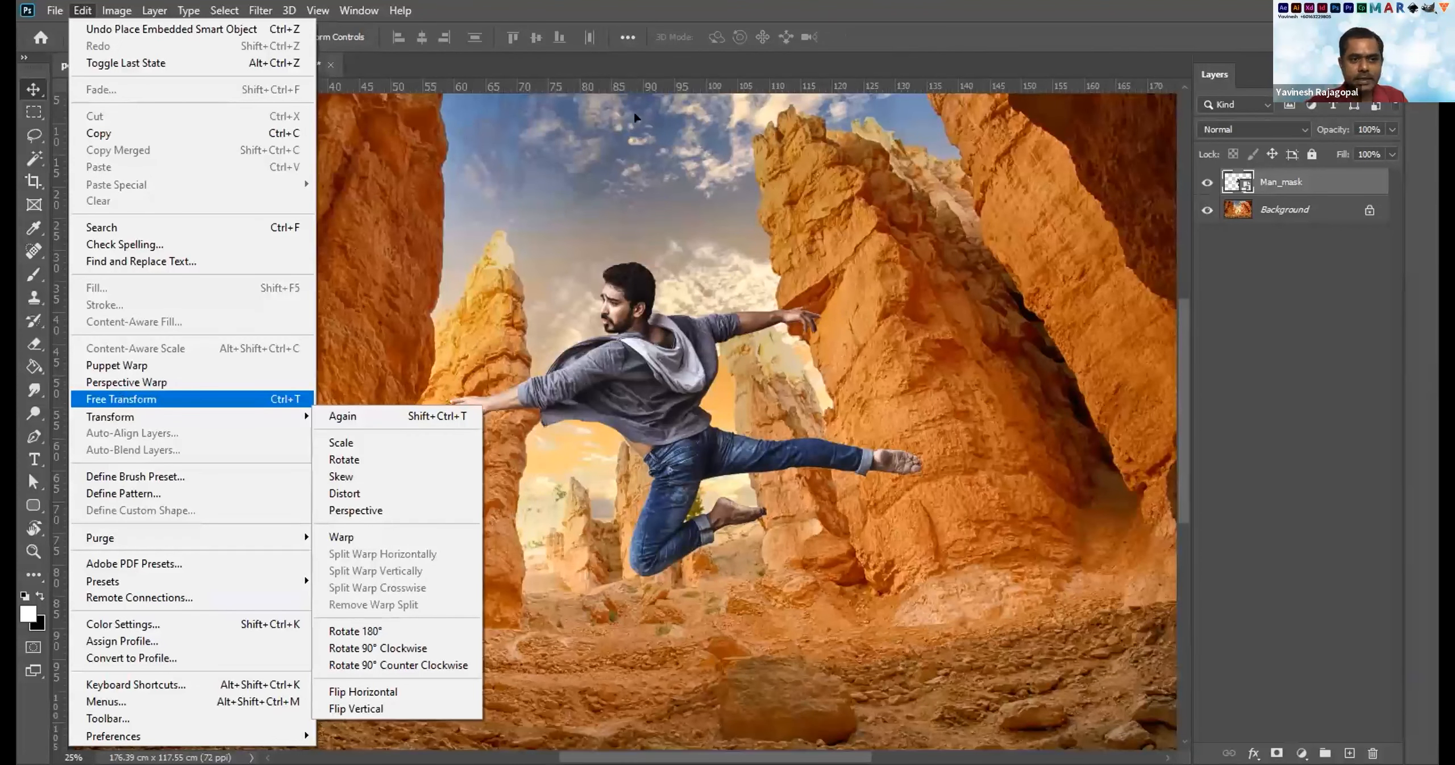
{"action": "key", "text": "Return"}
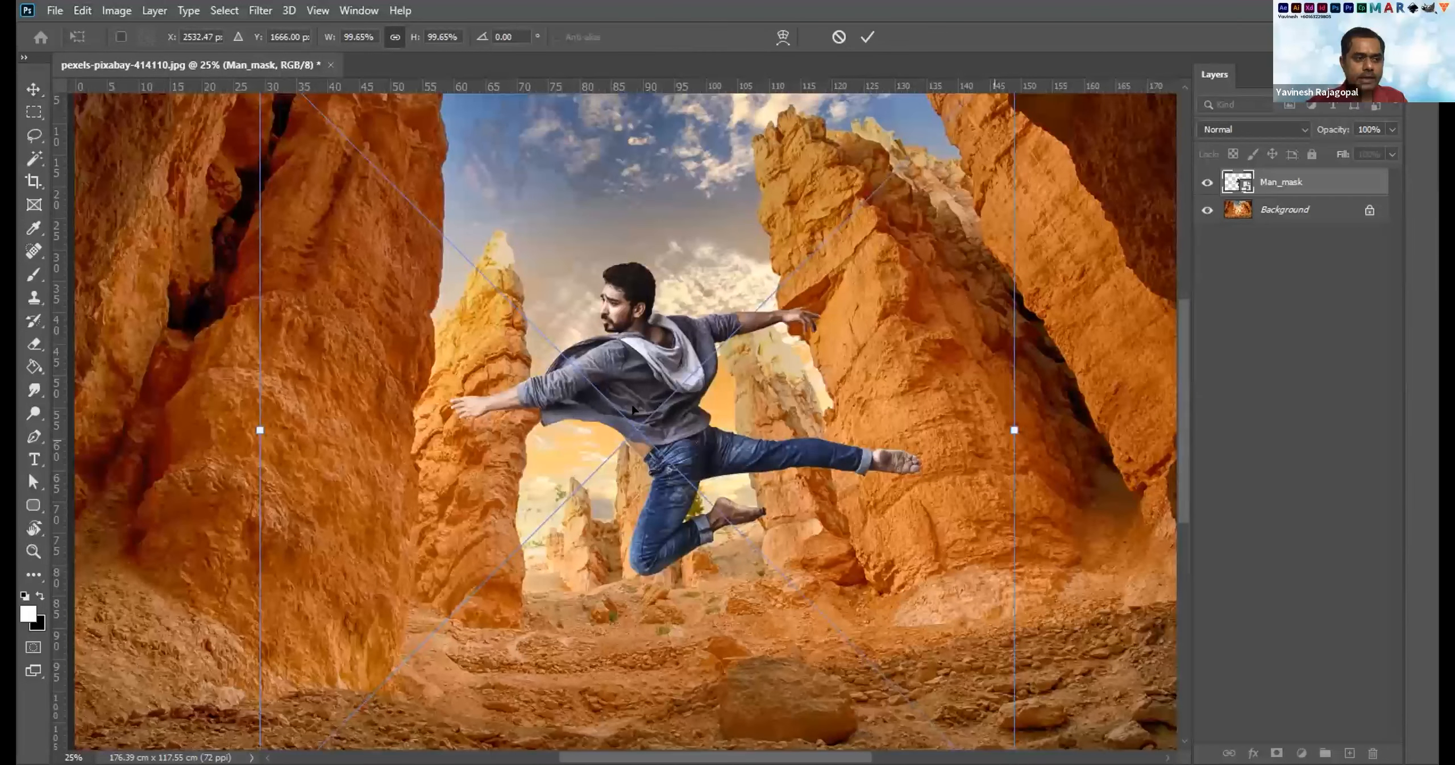
{"action": "left_click_drag", "start_coordinate": [1015, 430], "coordinate": [778, 431]}
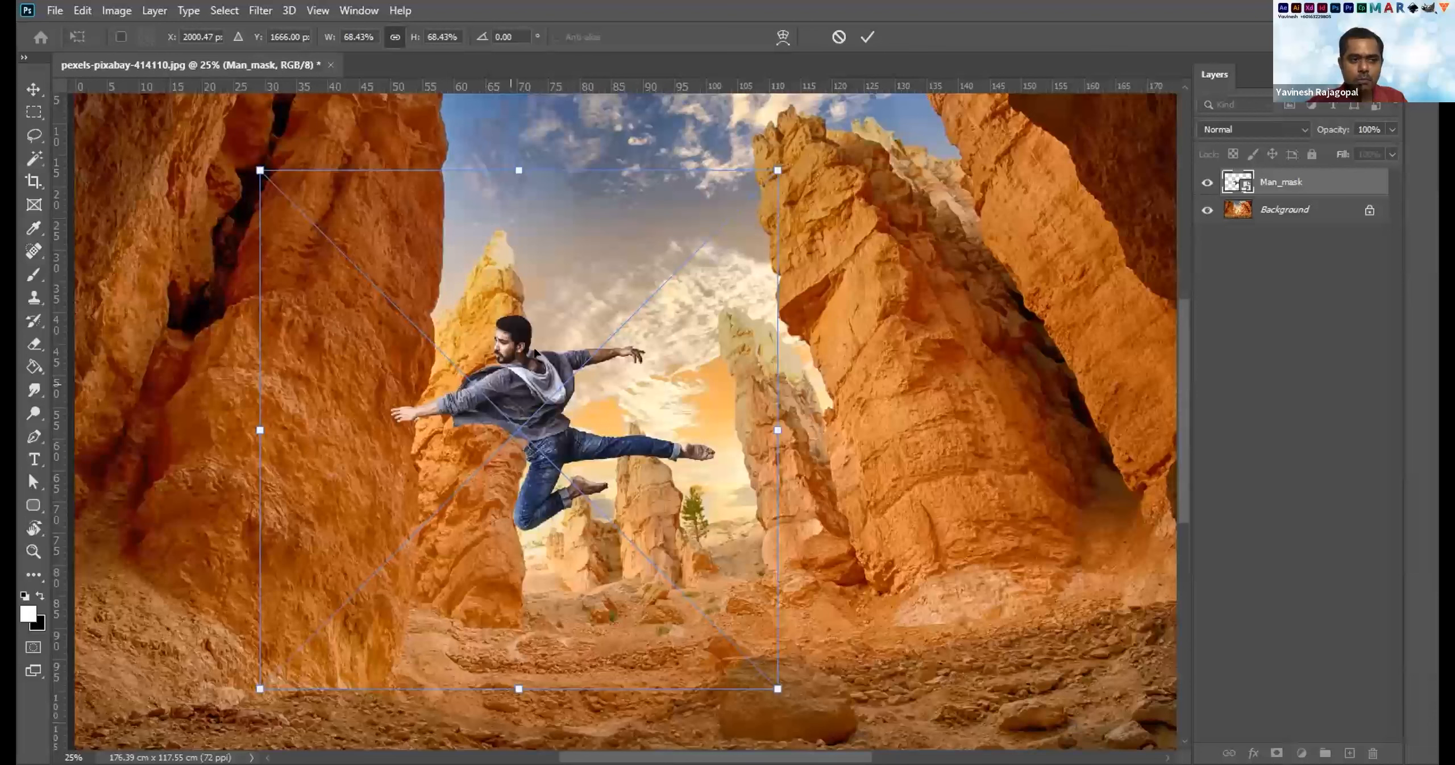
{"action": "left_click_drag", "start_coordinate": [580, 379], "coordinate": [685, 352]}
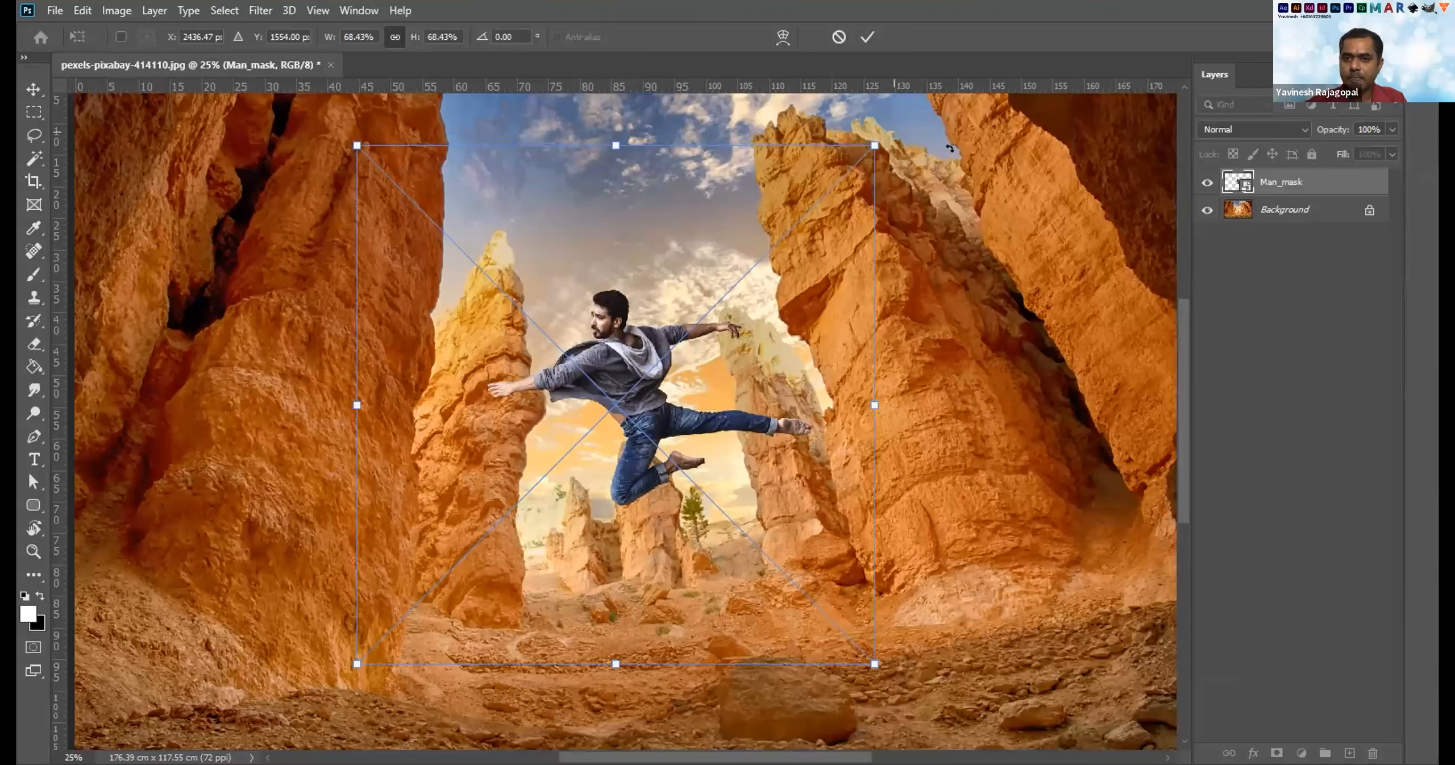
{"action": "left_click_drag", "start_coordinate": [949, 149], "coordinate": [981, 196]}
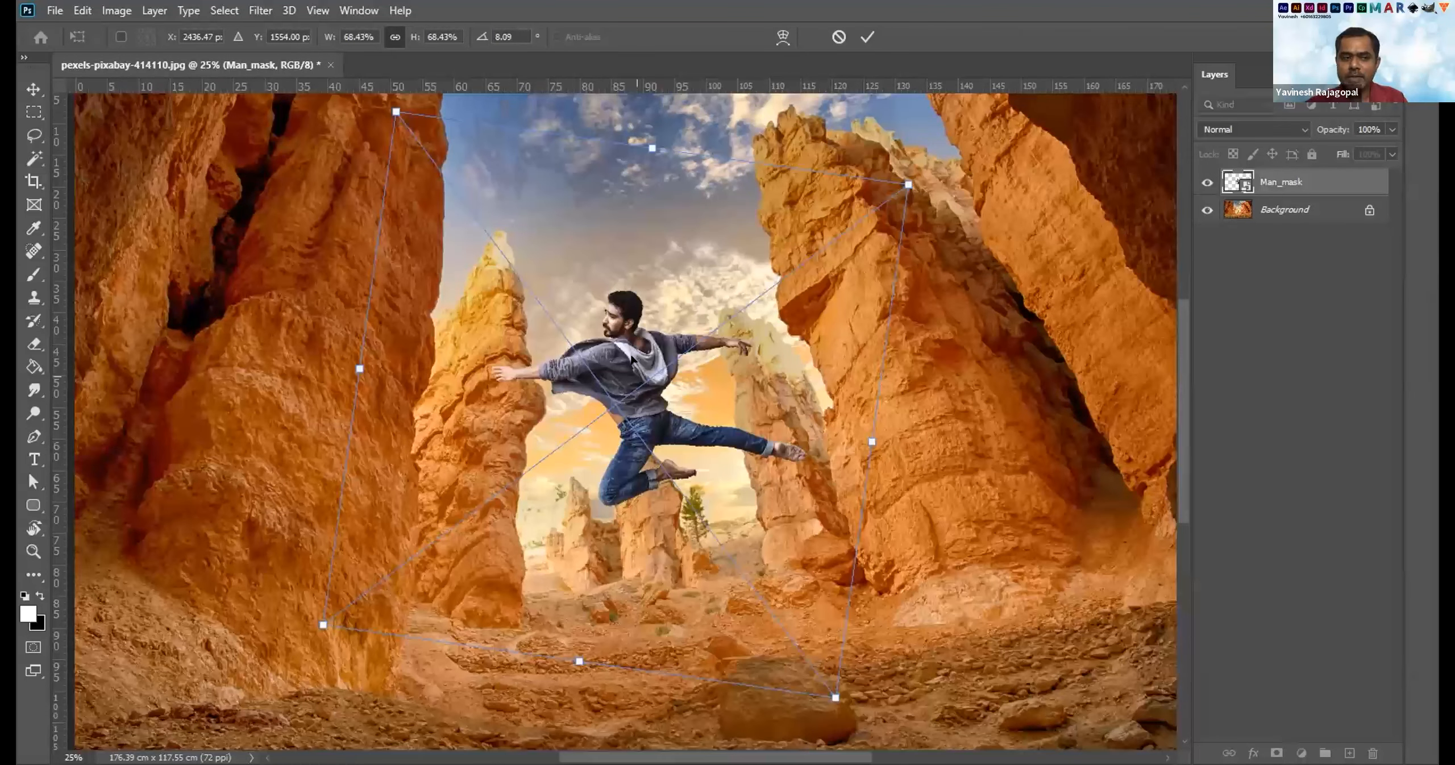
{"action": "key", "text": "Return"}
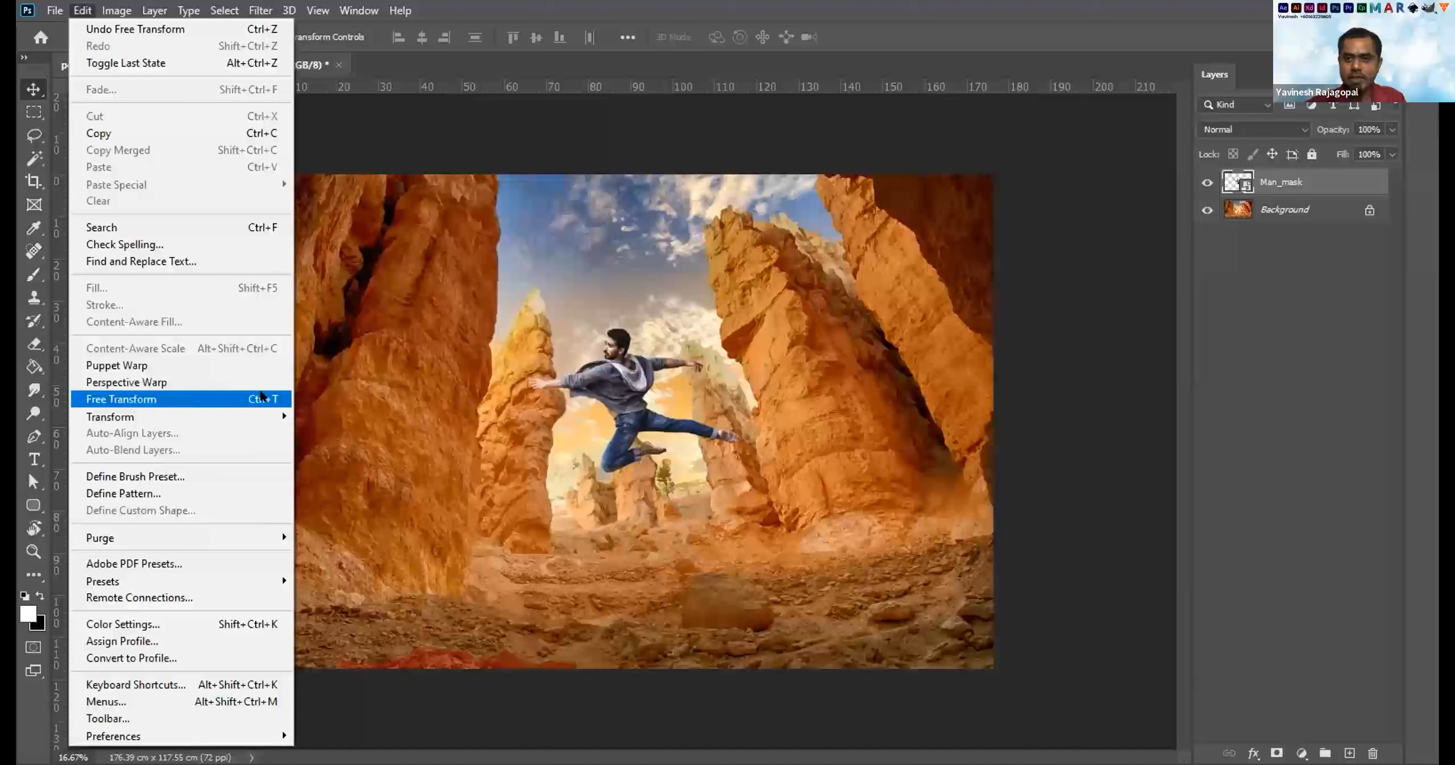
Free-transform the Man_mask smart object again to 66.84% scale and a rotation of 4.40°.
{"action": "left_click", "coordinate": [262, 398]}
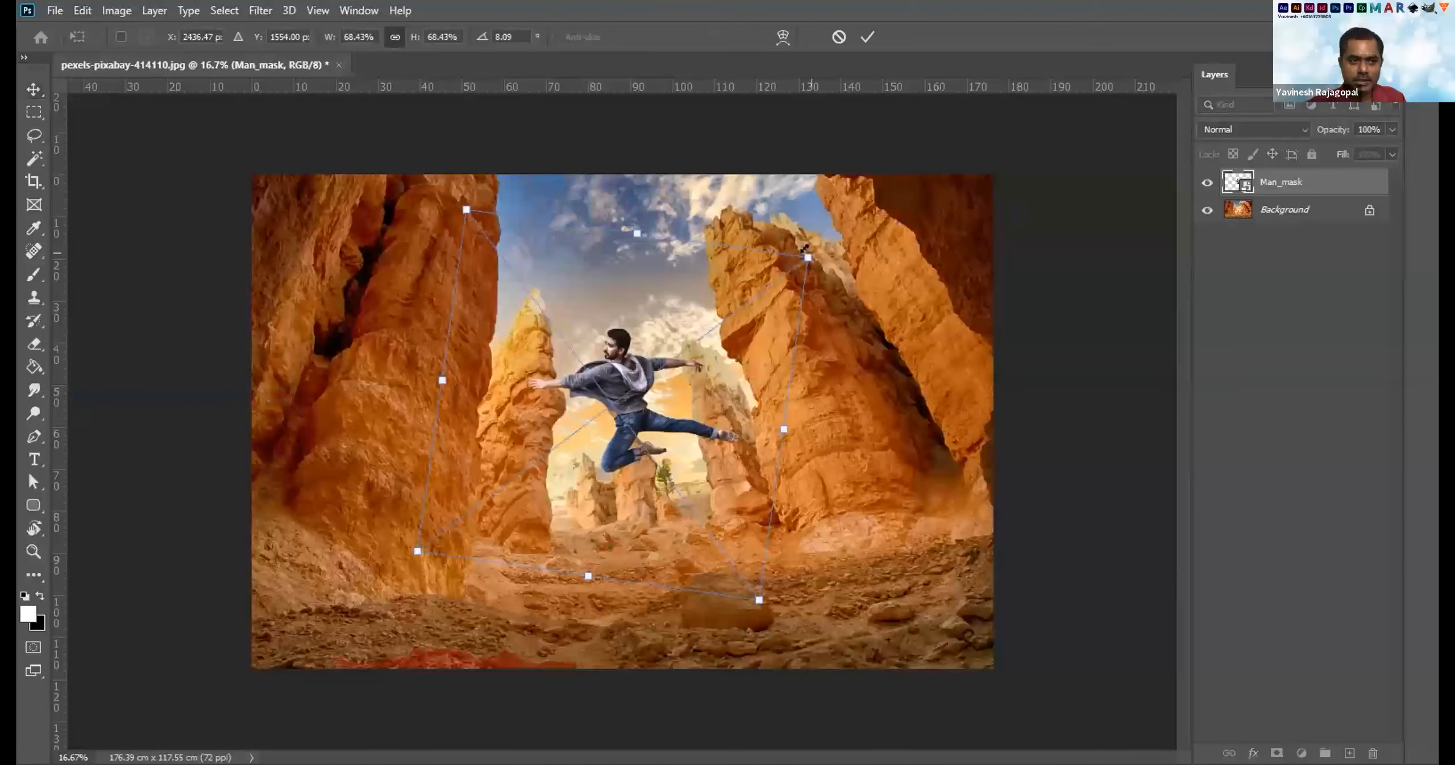
{"action": "left_click_drag", "start_coordinate": [795, 257], "coordinate": [795, 249]}
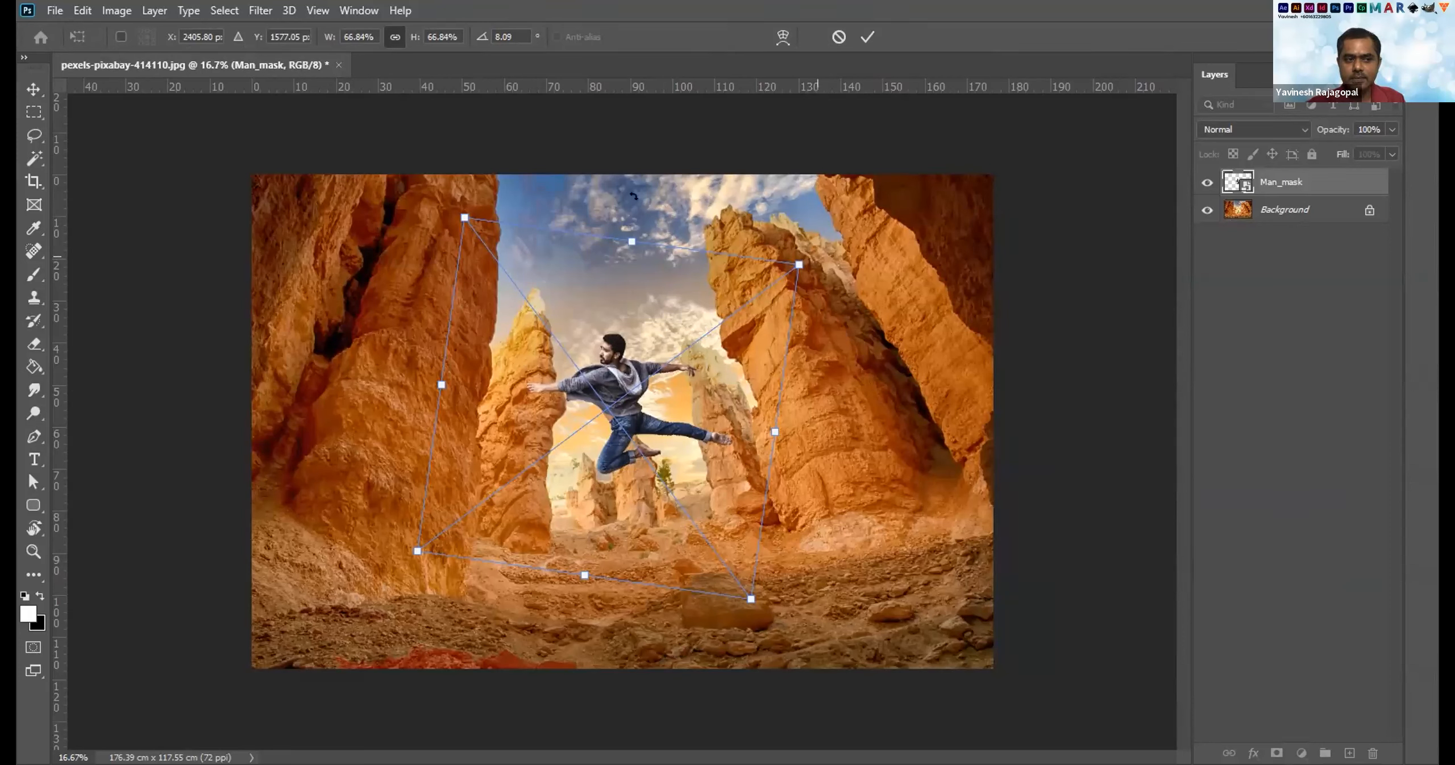
{"action": "key", "text": "Return"}
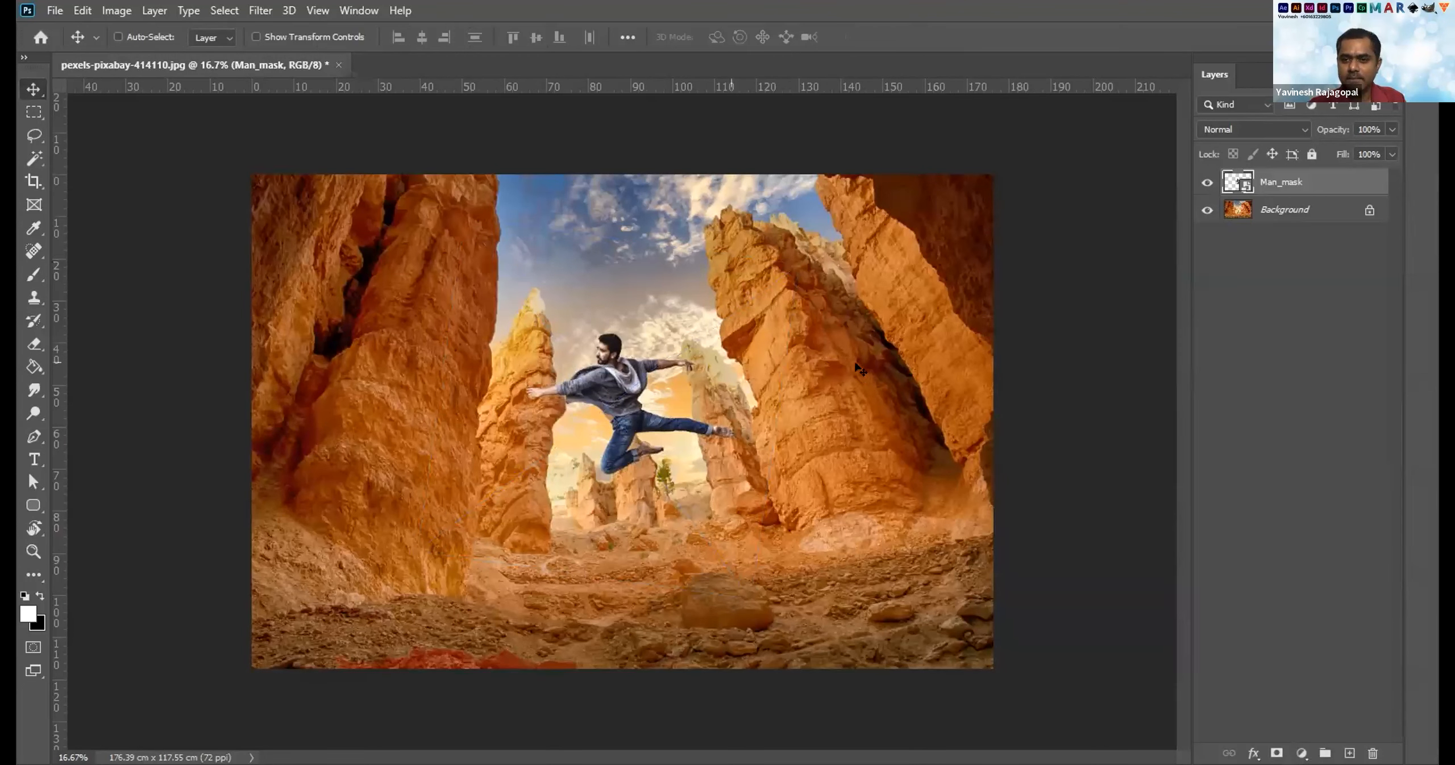
{"action": "key", "text": "ctrl+t"}
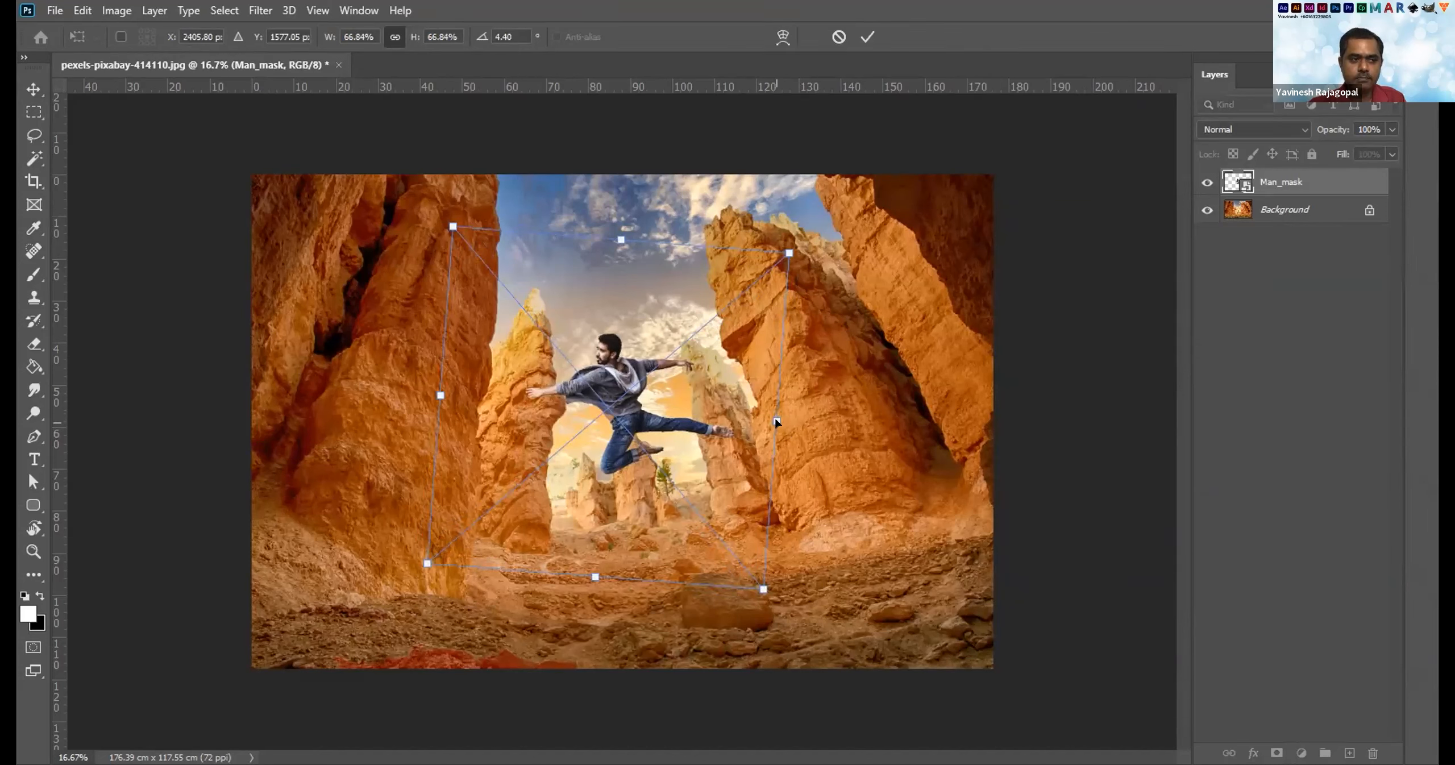
{"action": "key", "text": "Return"}
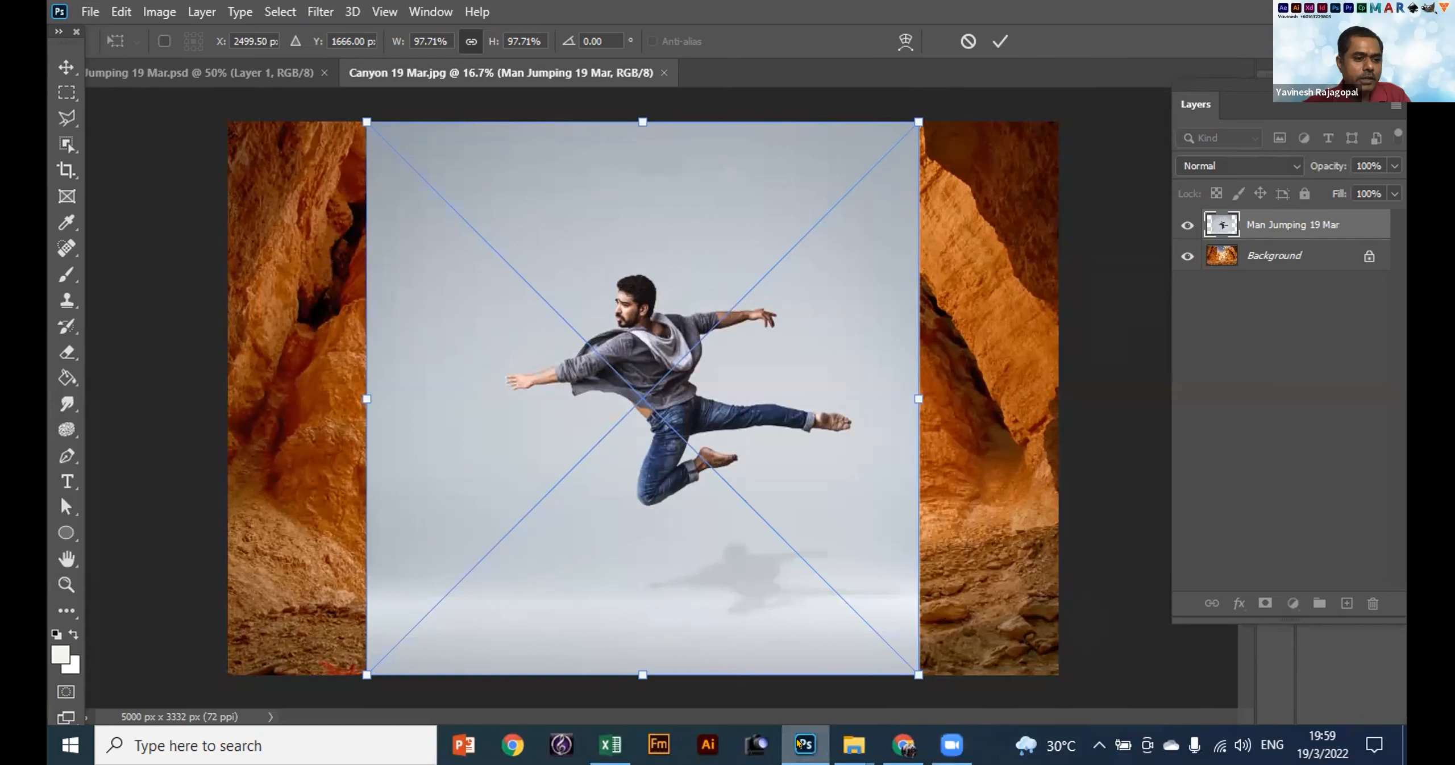
Cancel placing the unmasked Man Jumping 19 Mar image in Canyon 19 Mar.jpg.
{"action": "key", "text": "Escape"}
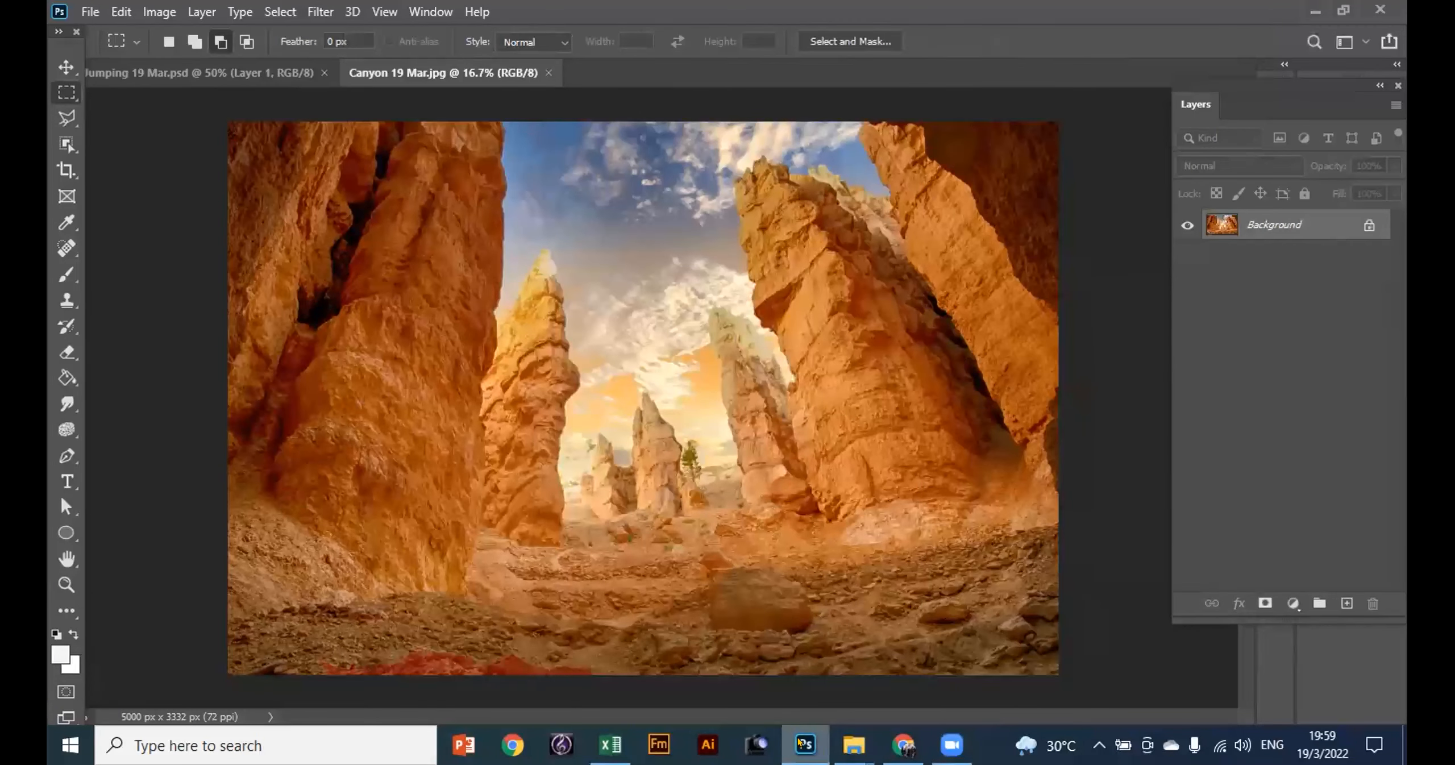
{"action": "left_click", "coordinate": [88, 9]}
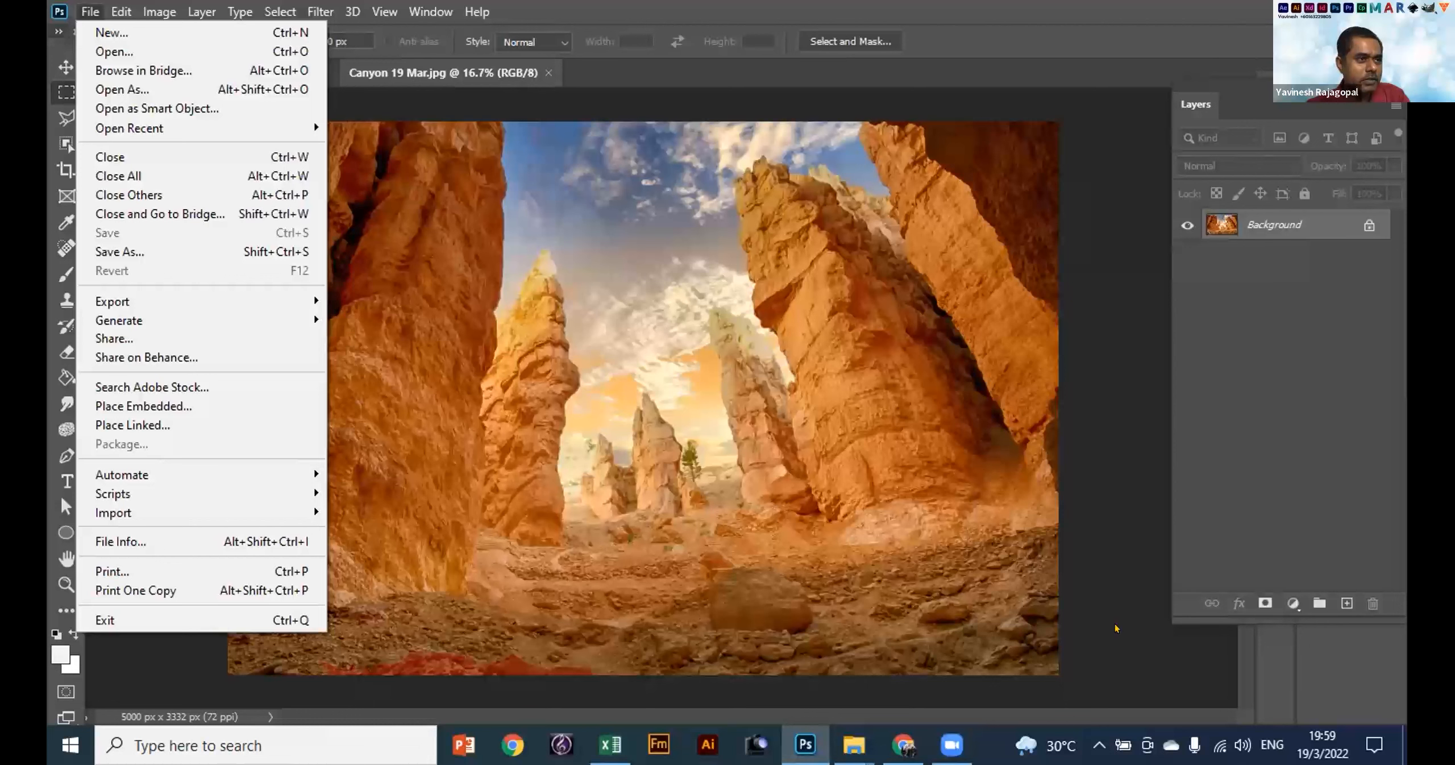
{"action": "left_click", "coordinate": [550, 378]}
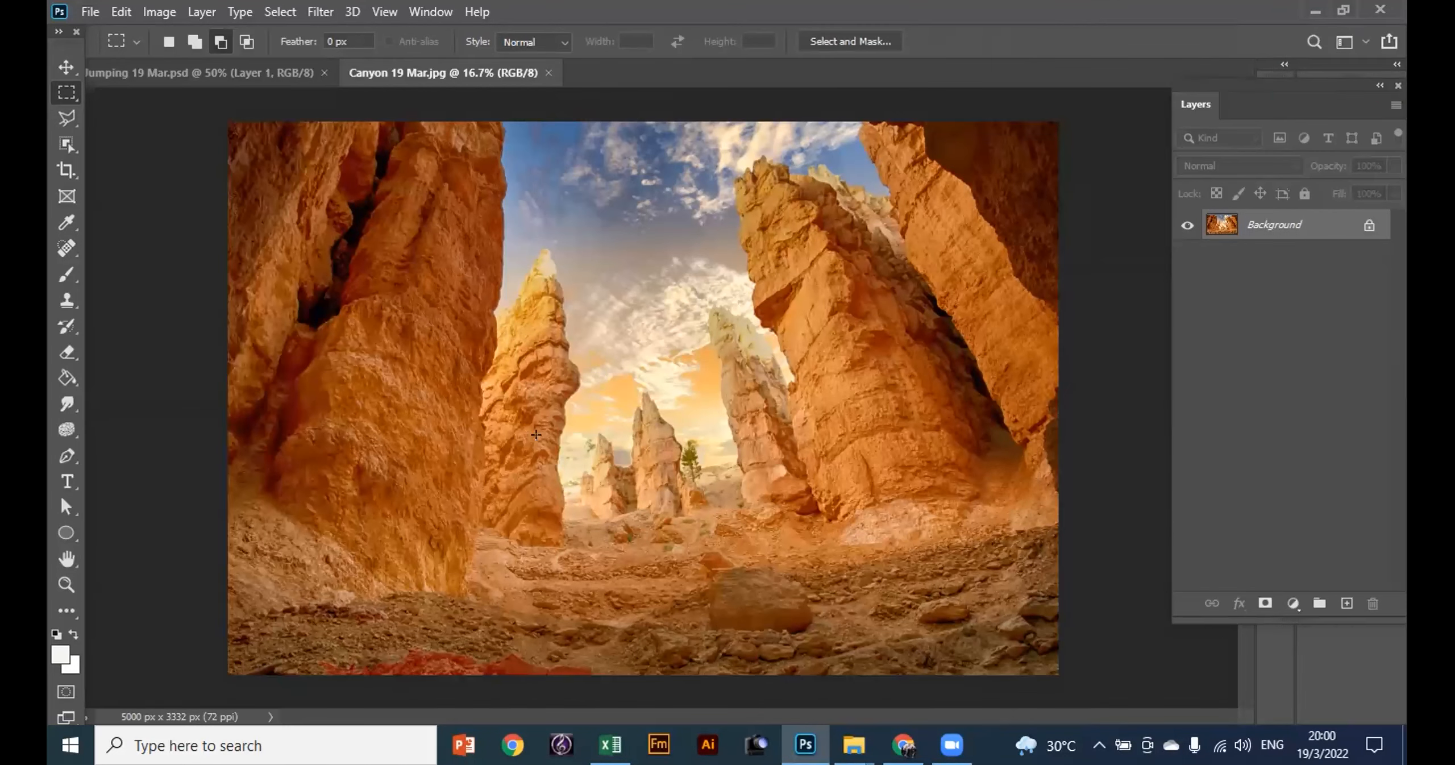
{"action": "left_click", "coordinate": [85, 12]}
{"action": "left_click", "coordinate": [597, 362]}
{"action": "left_click", "coordinate": [185, 72]}
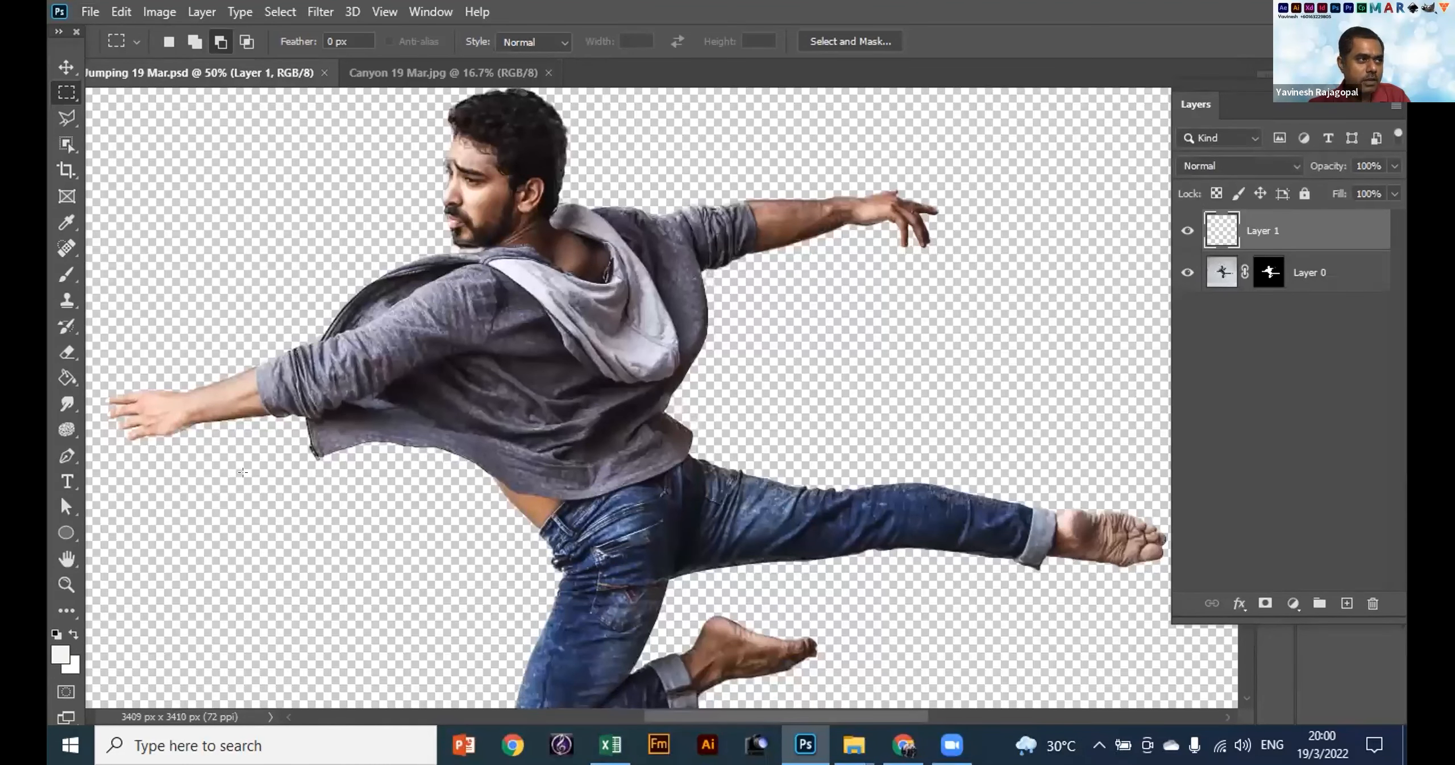
{"action": "left_click", "coordinate": [90, 12]}
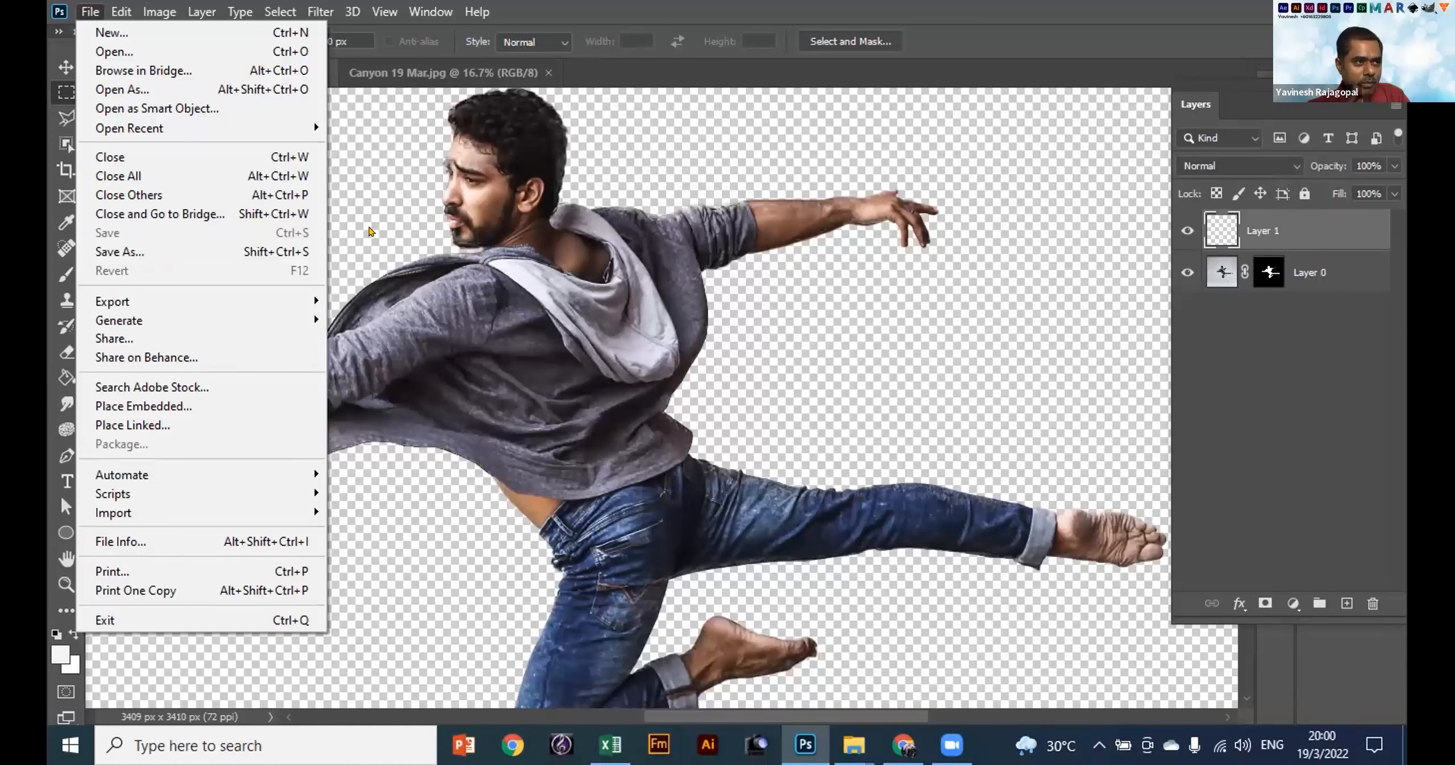
{"action": "left_click", "coordinate": [361, 217]}
{"action": "left_click", "coordinate": [386, 73]}
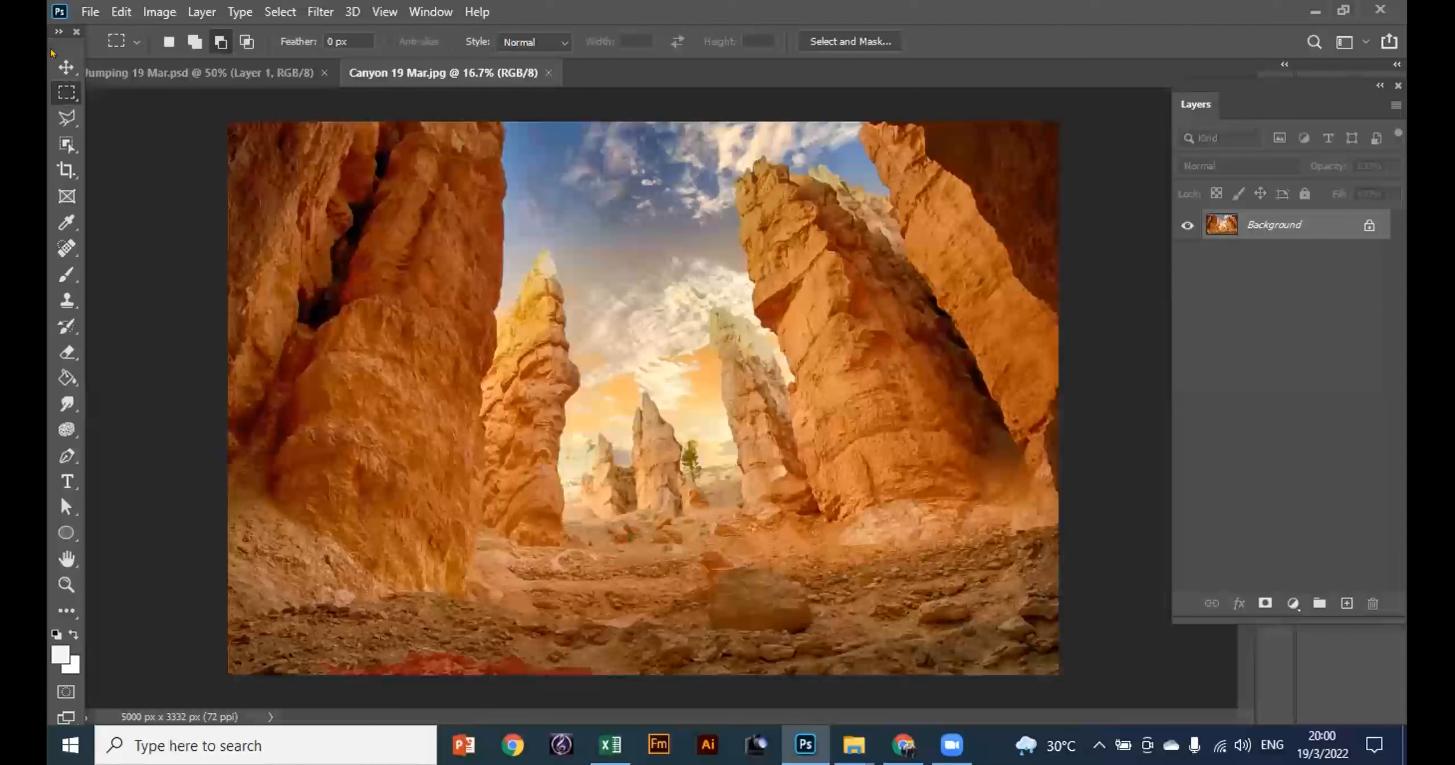
Start placing an embedded file in Canyon 19 Mar.jpg and browse to the Photoshop Project folder, sorted by newest date.
{"action": "left_click", "coordinate": [88, 11]}
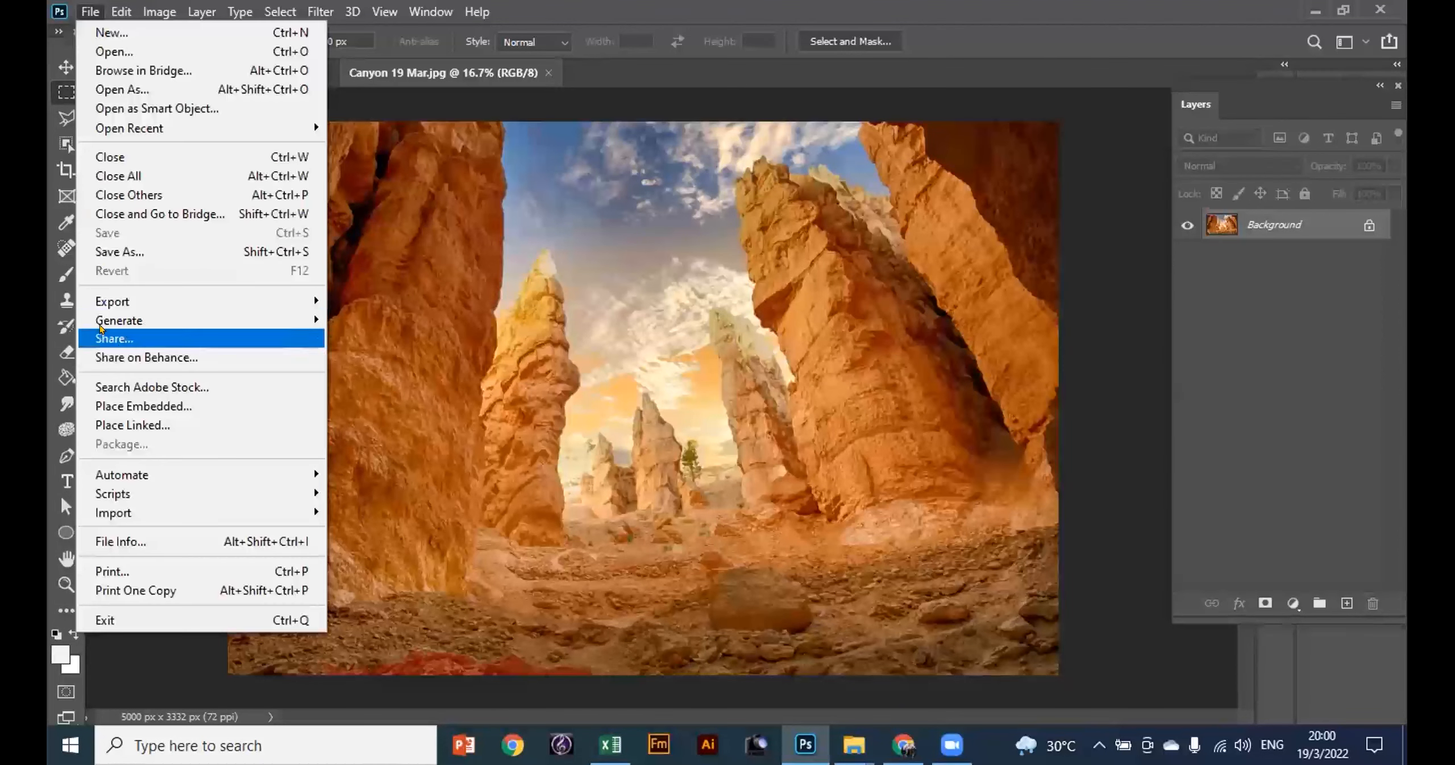
{"action": "left_click", "coordinate": [119, 406]}
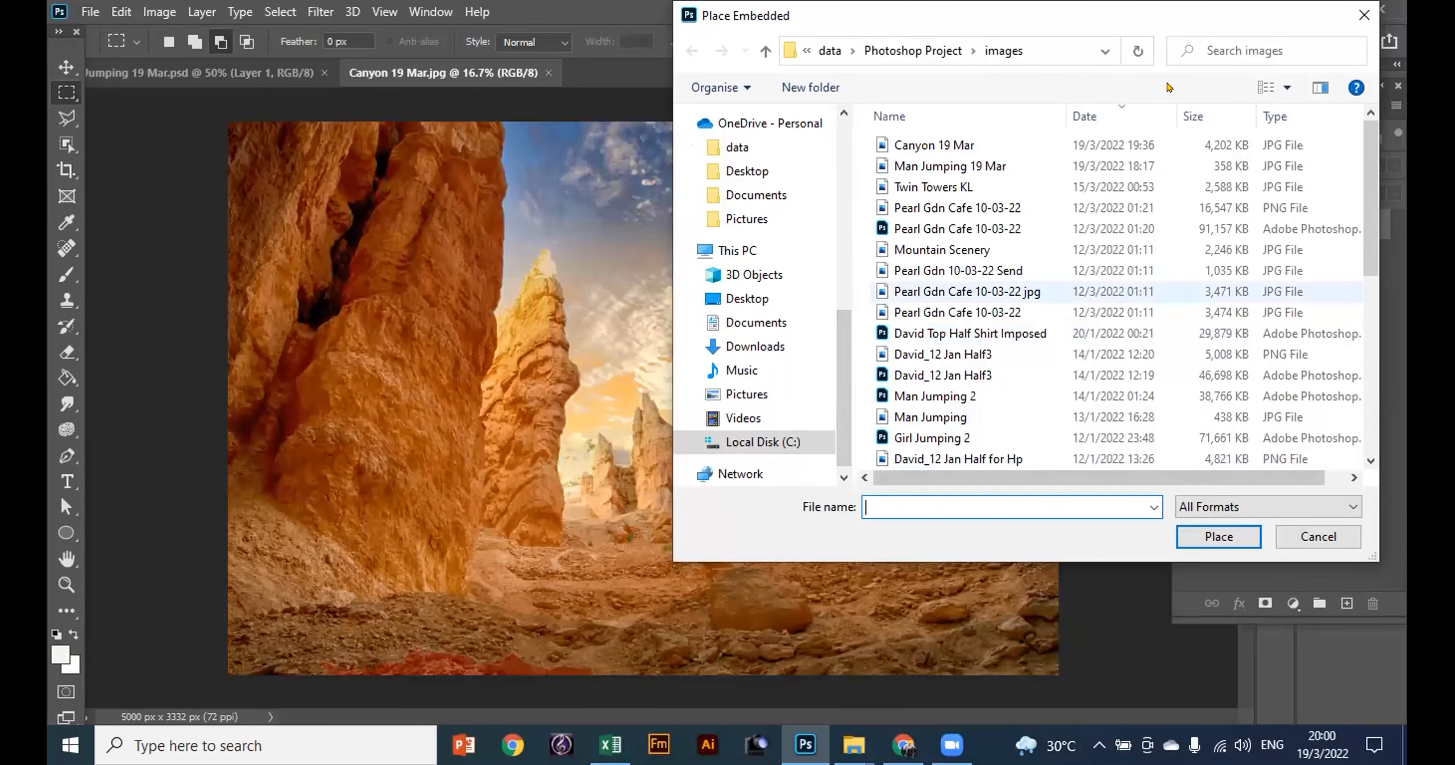
{"action": "left_click_drag", "start_coordinate": [1149, 16], "coordinate": [797, 16]}
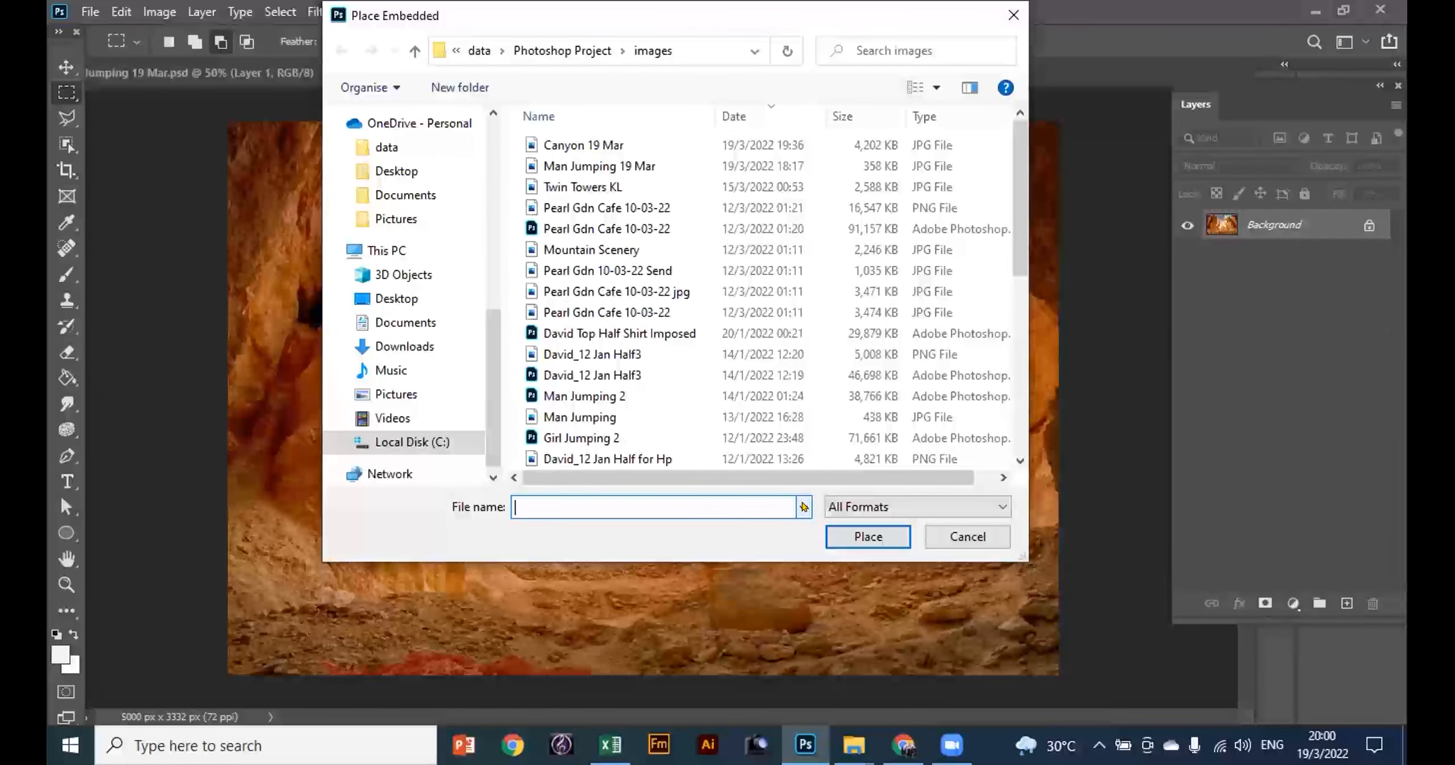
{"action": "left_click", "coordinate": [804, 506]}
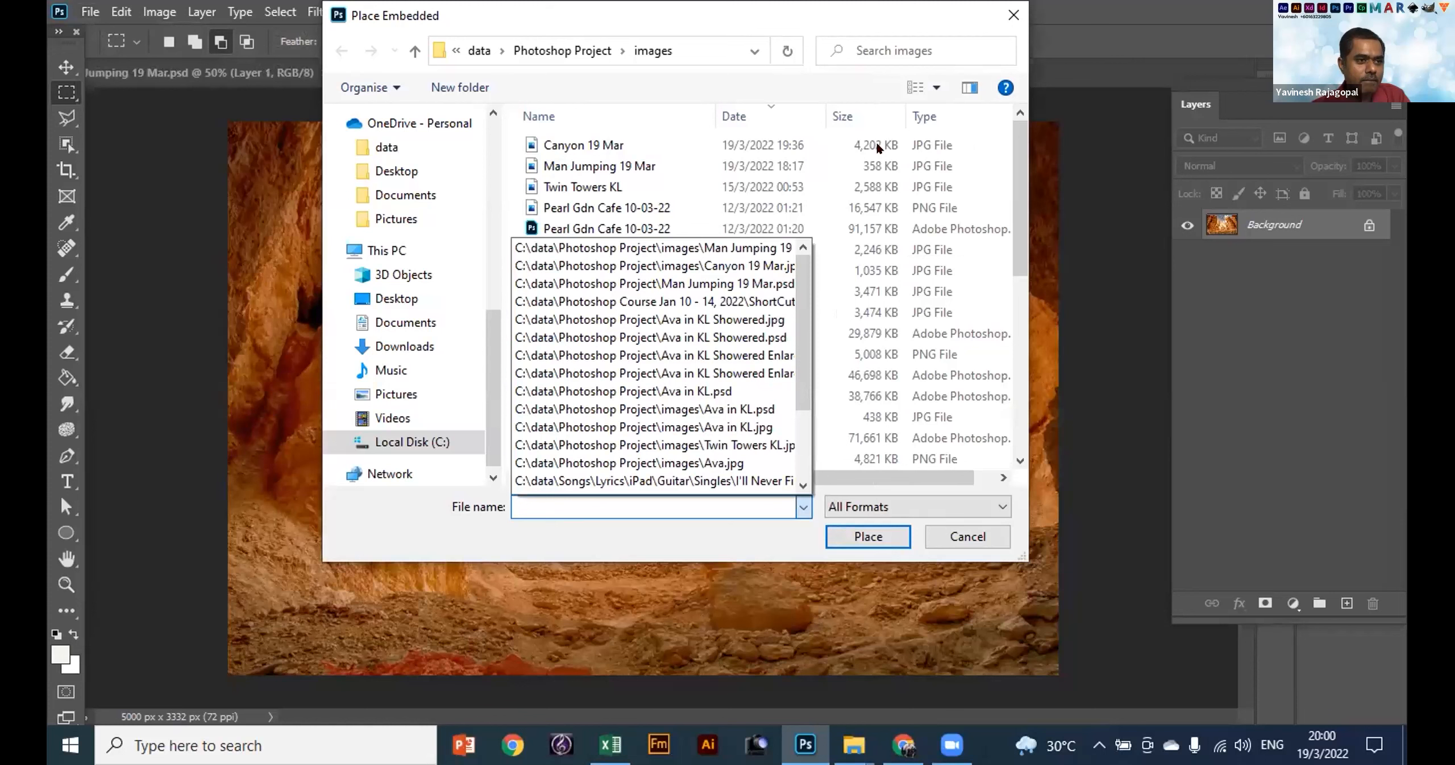
{"action": "left_click", "coordinate": [606, 88]}
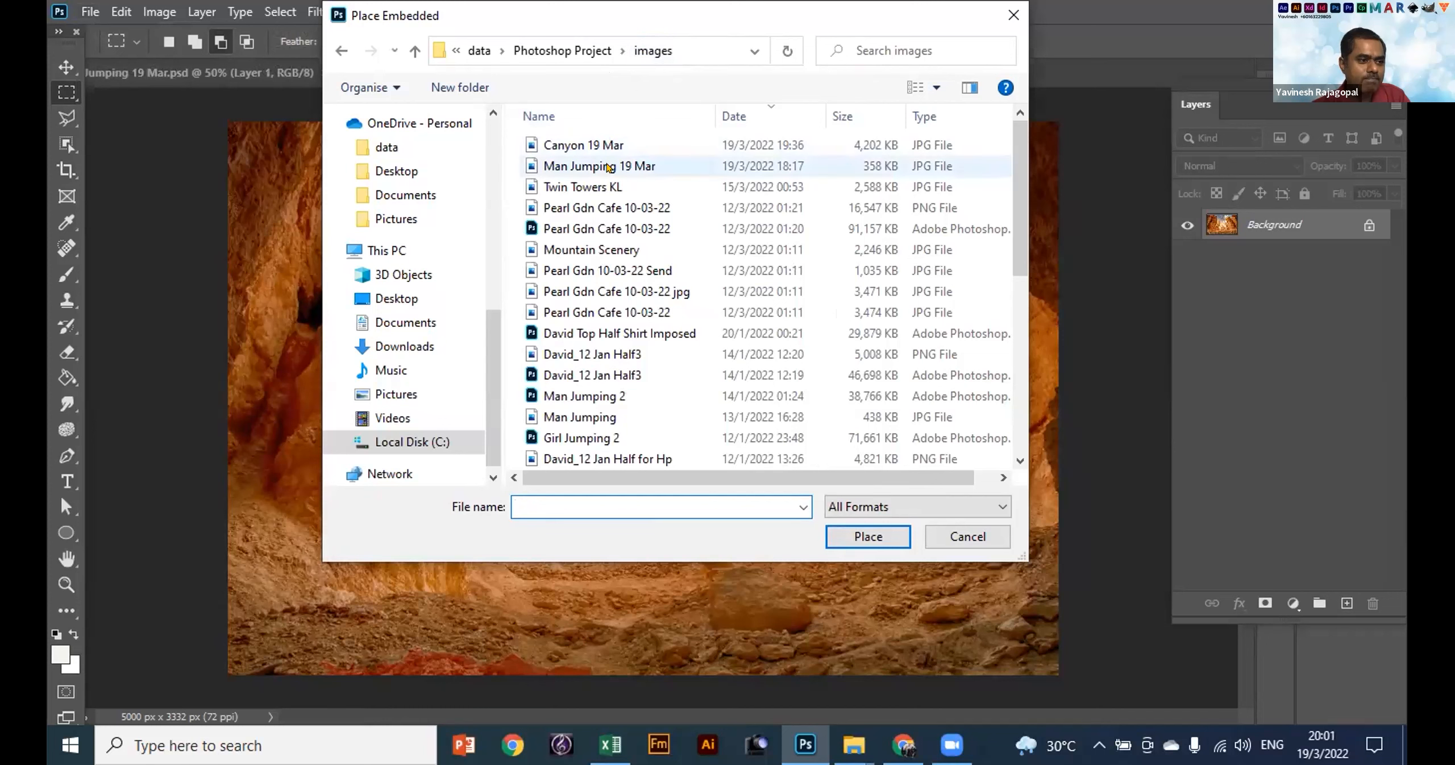
{"action": "left_click", "coordinate": [580, 49]}
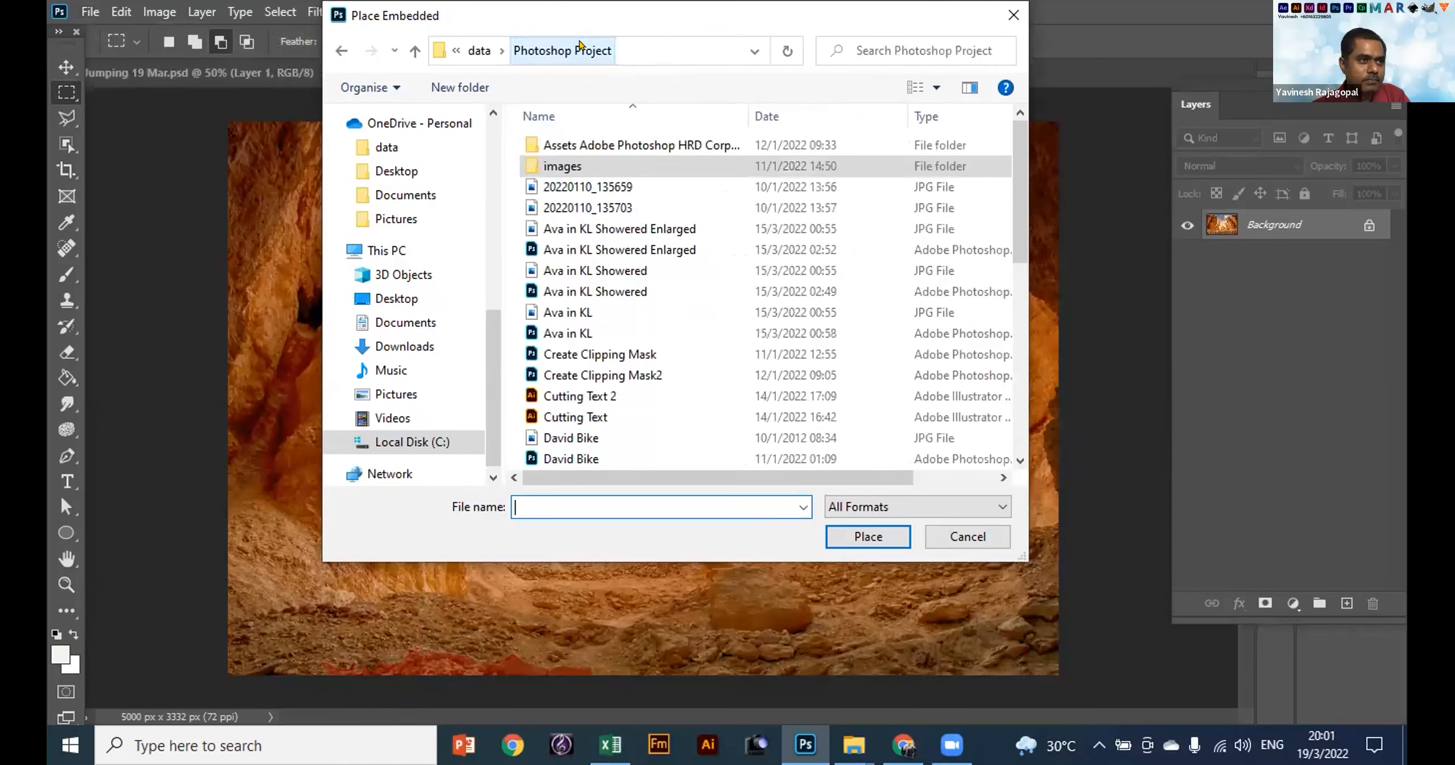
{"action": "left_click", "coordinate": [817, 119]}
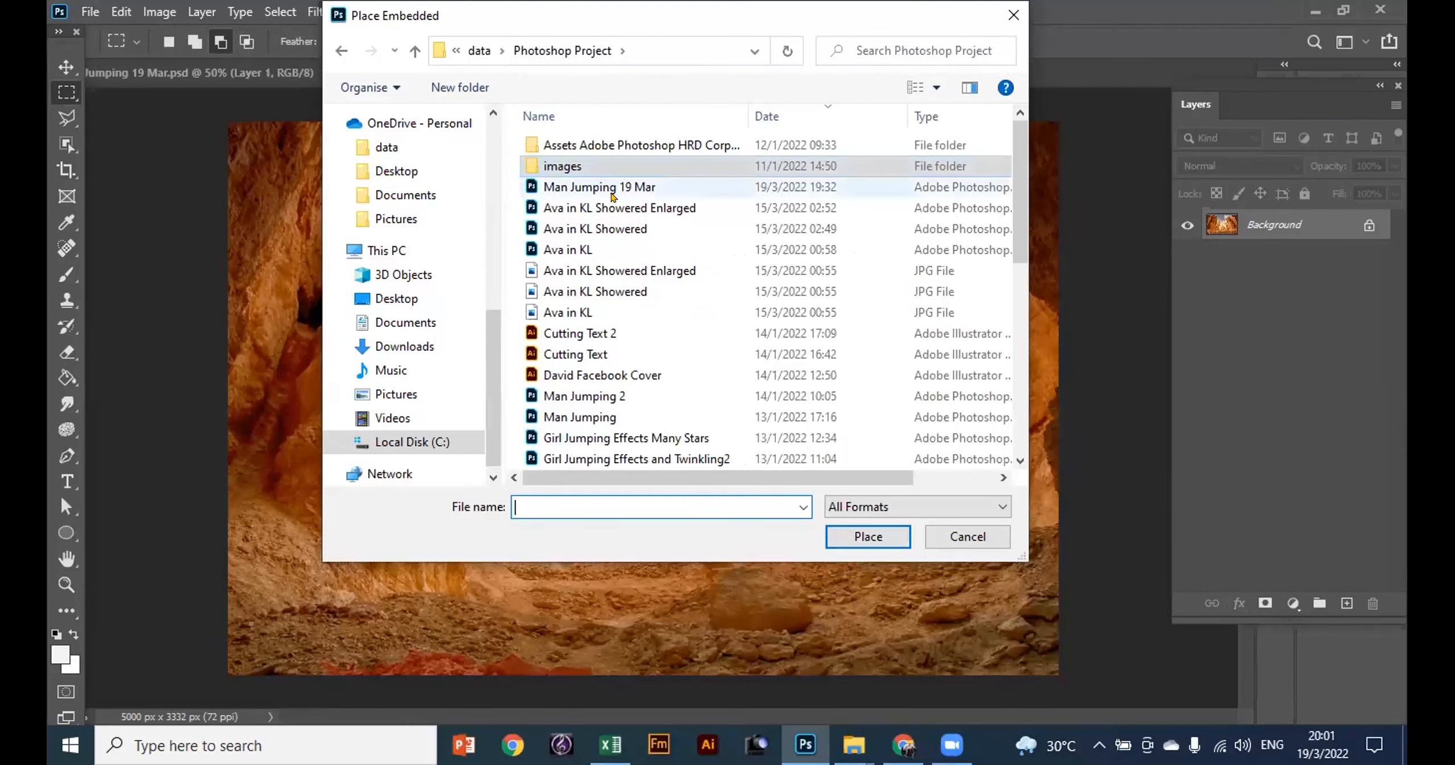
Place the masked Man Jumping 19 Mar Photoshop file over the canyon and scale it down to 93.49%.
{"action": "left_click", "coordinate": [613, 191]}
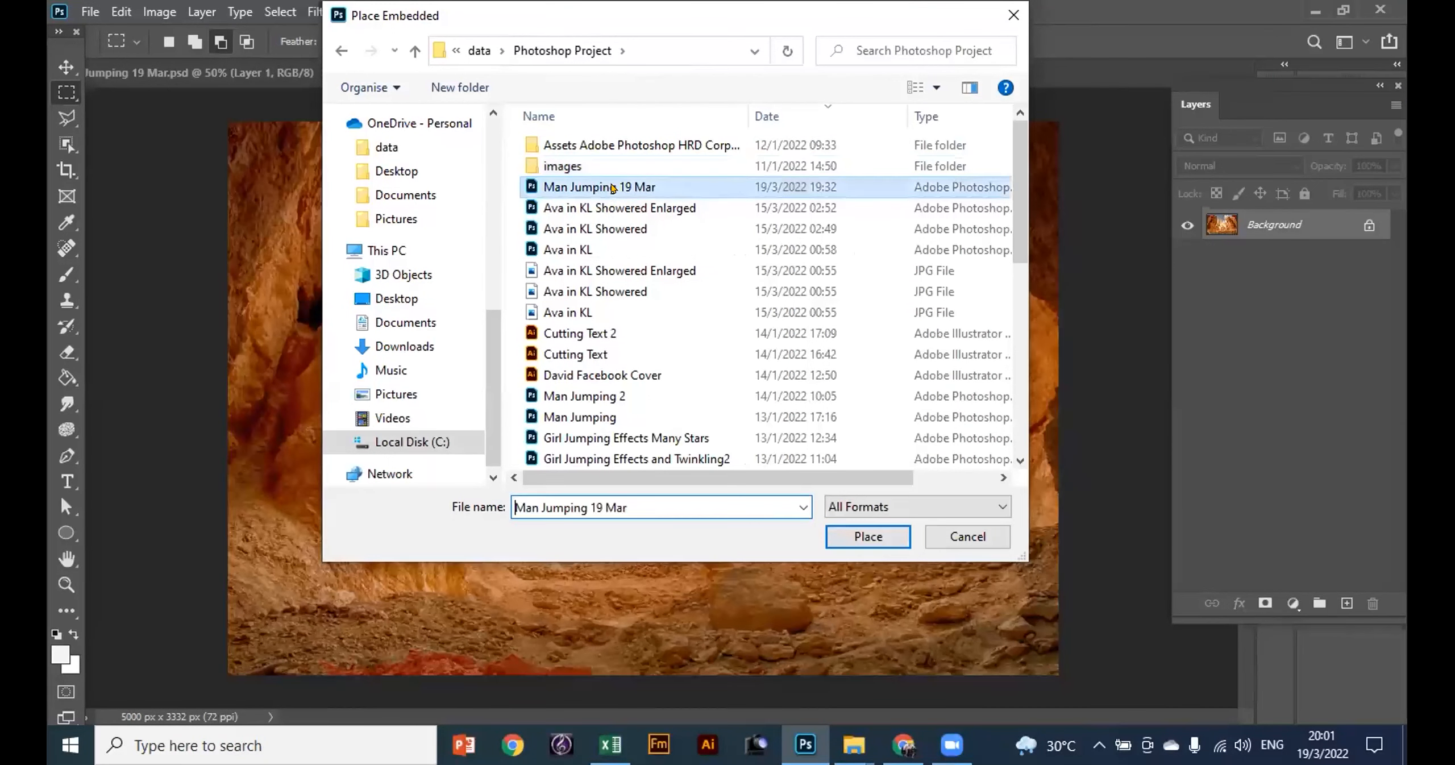
{"action": "left_click", "coordinate": [865, 536]}
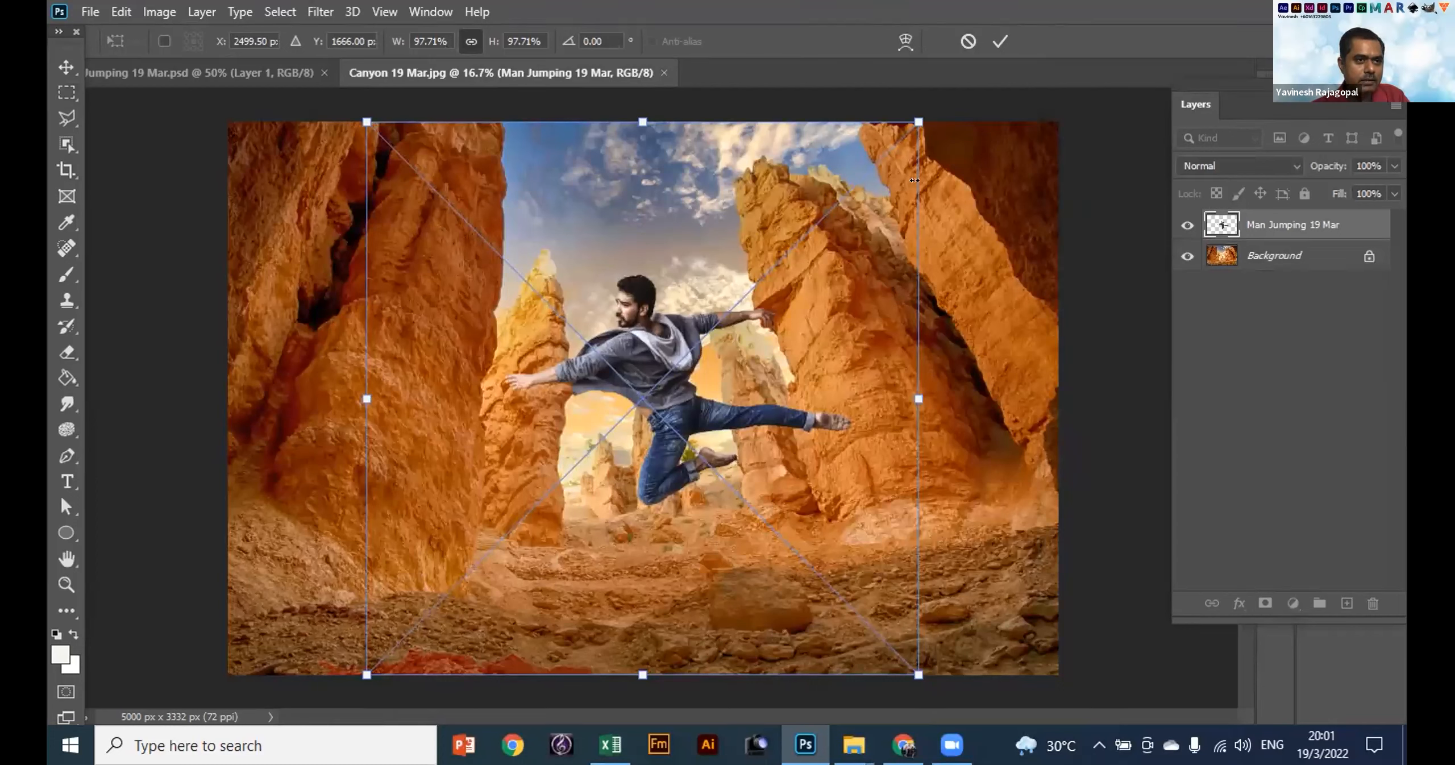
{"action": "left_click_drag", "start_coordinate": [911, 390], "coordinate": [892, 388]}
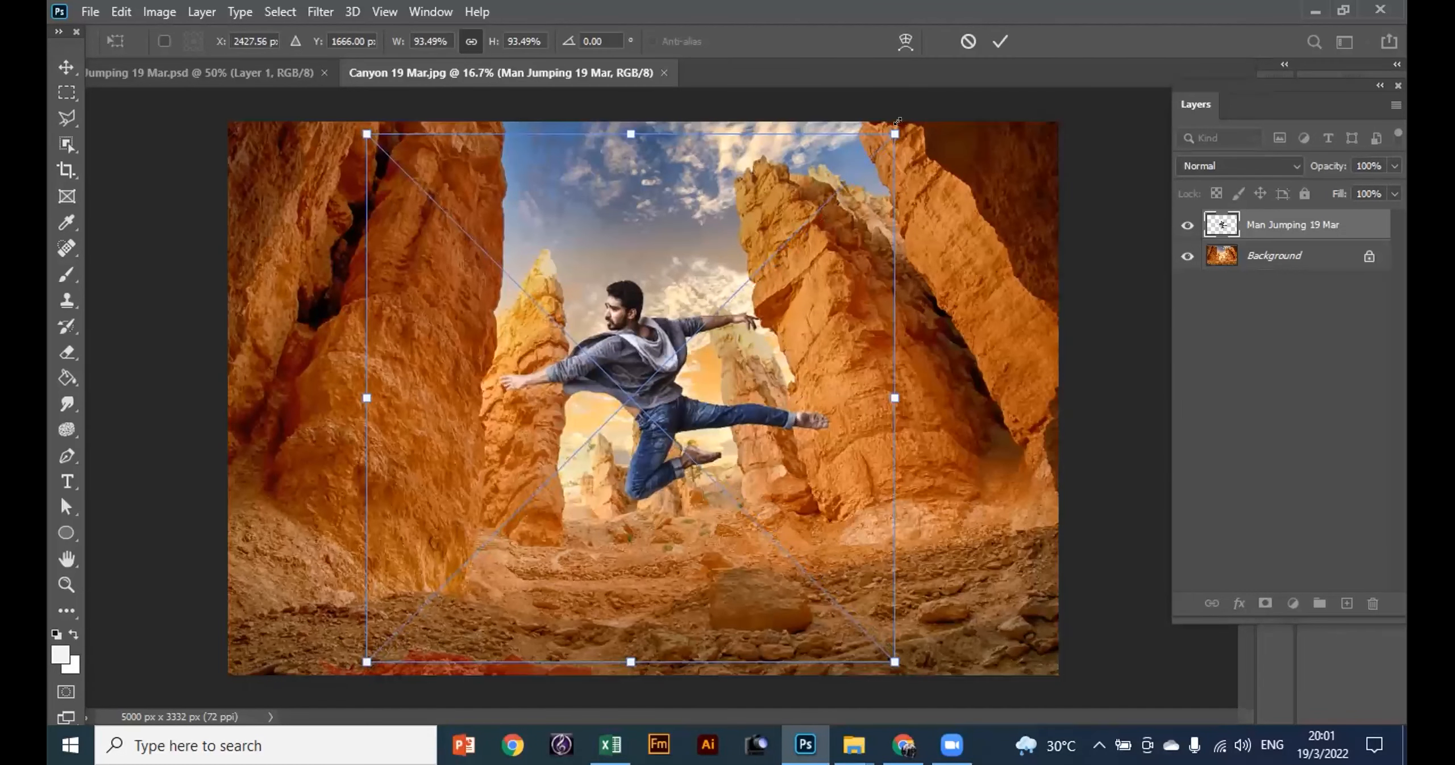
{"action": "left_click_drag", "start_coordinate": [897, 121], "coordinate": [914, 197]}
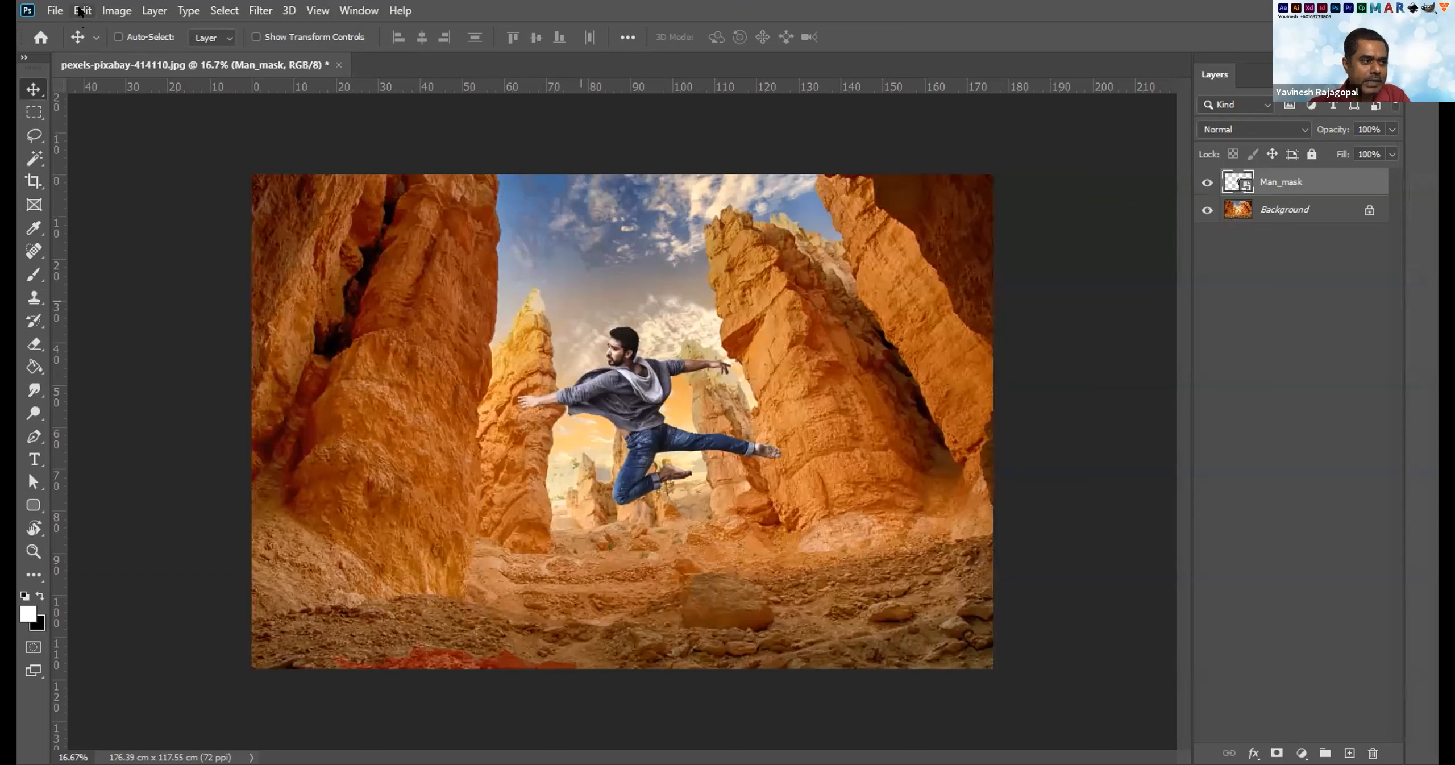
Try flipping the Man_mask smart object vertically in pexels-pixabay-414110.jpg and undo the flip.
{"action": "left_click", "coordinate": [81, 11]}
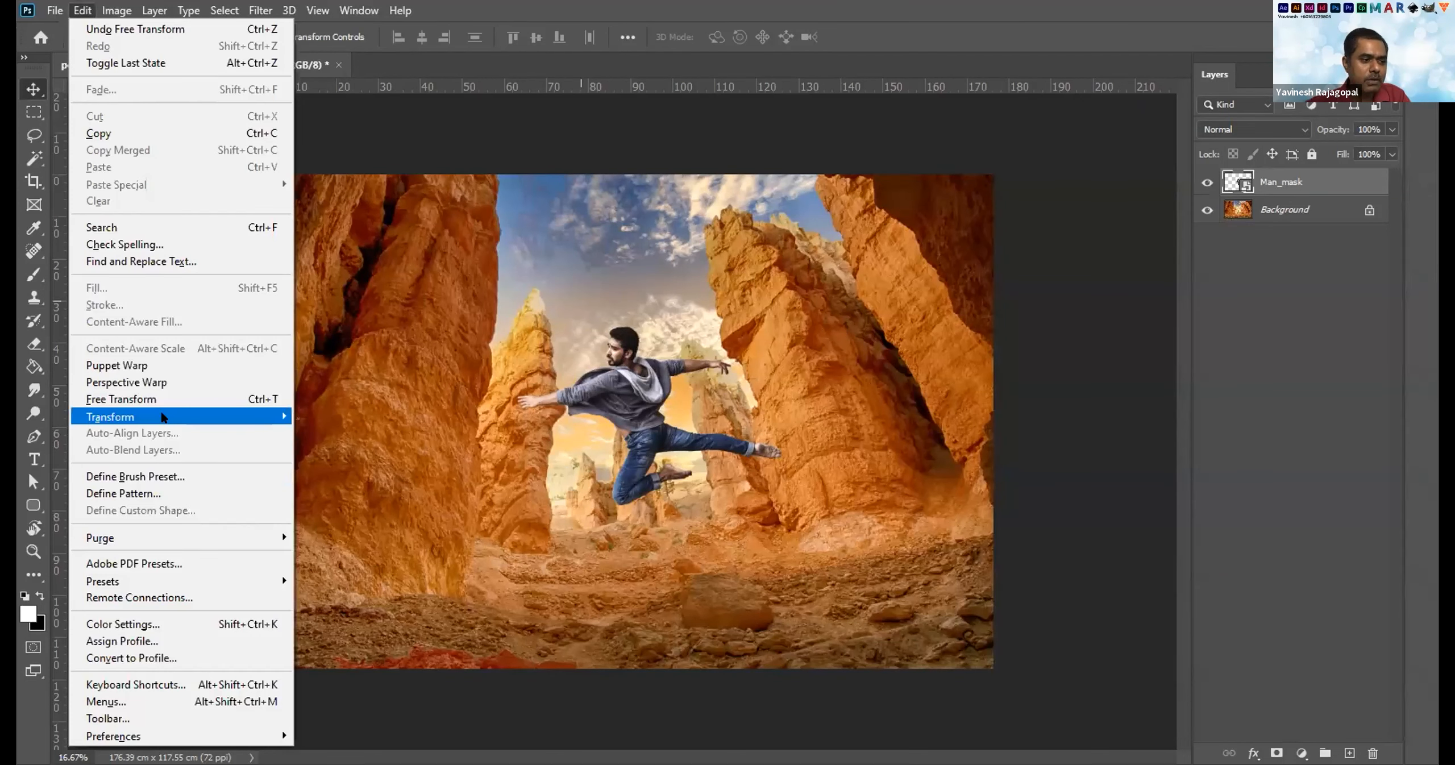
{"action": "mouse_move", "coordinate": [165, 417]}
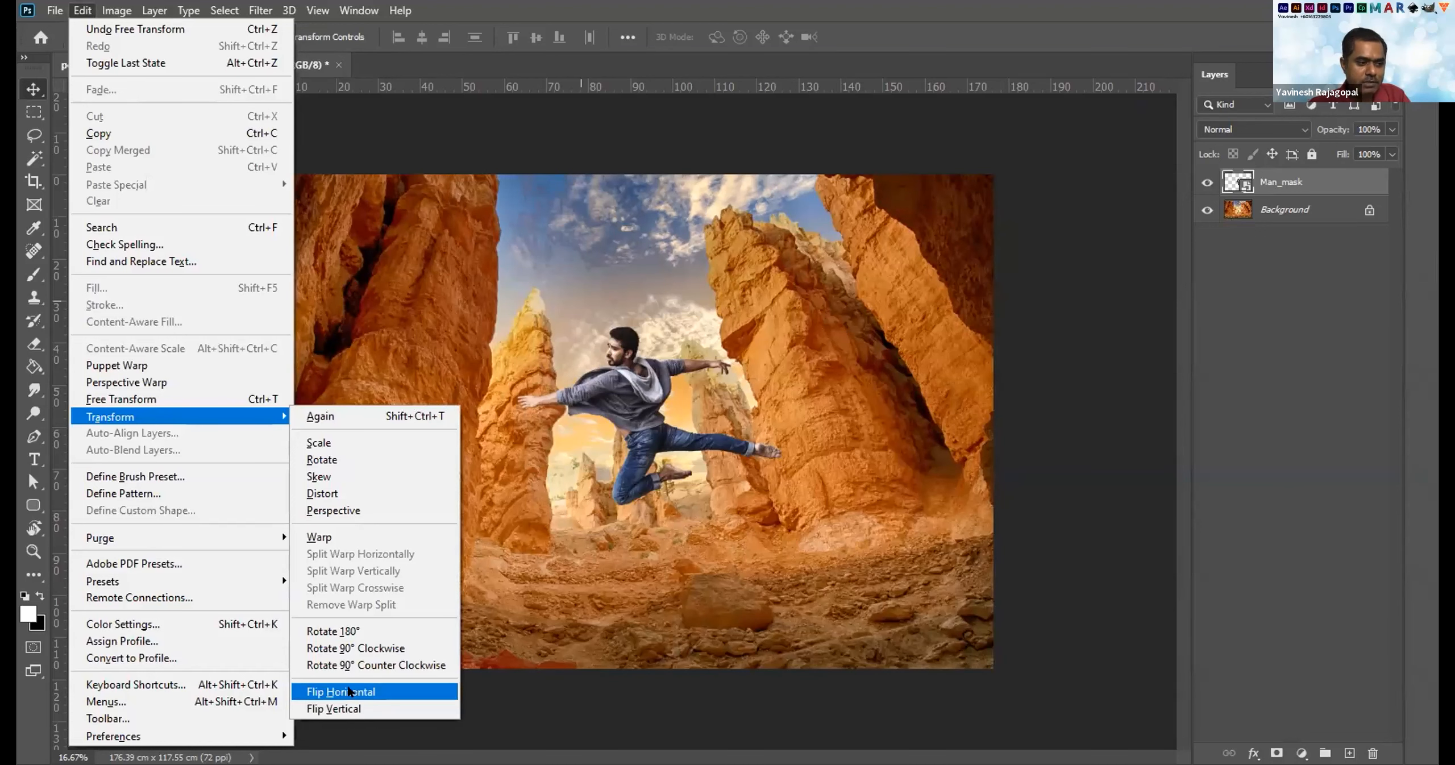
{"action": "left_click", "coordinate": [349, 706]}
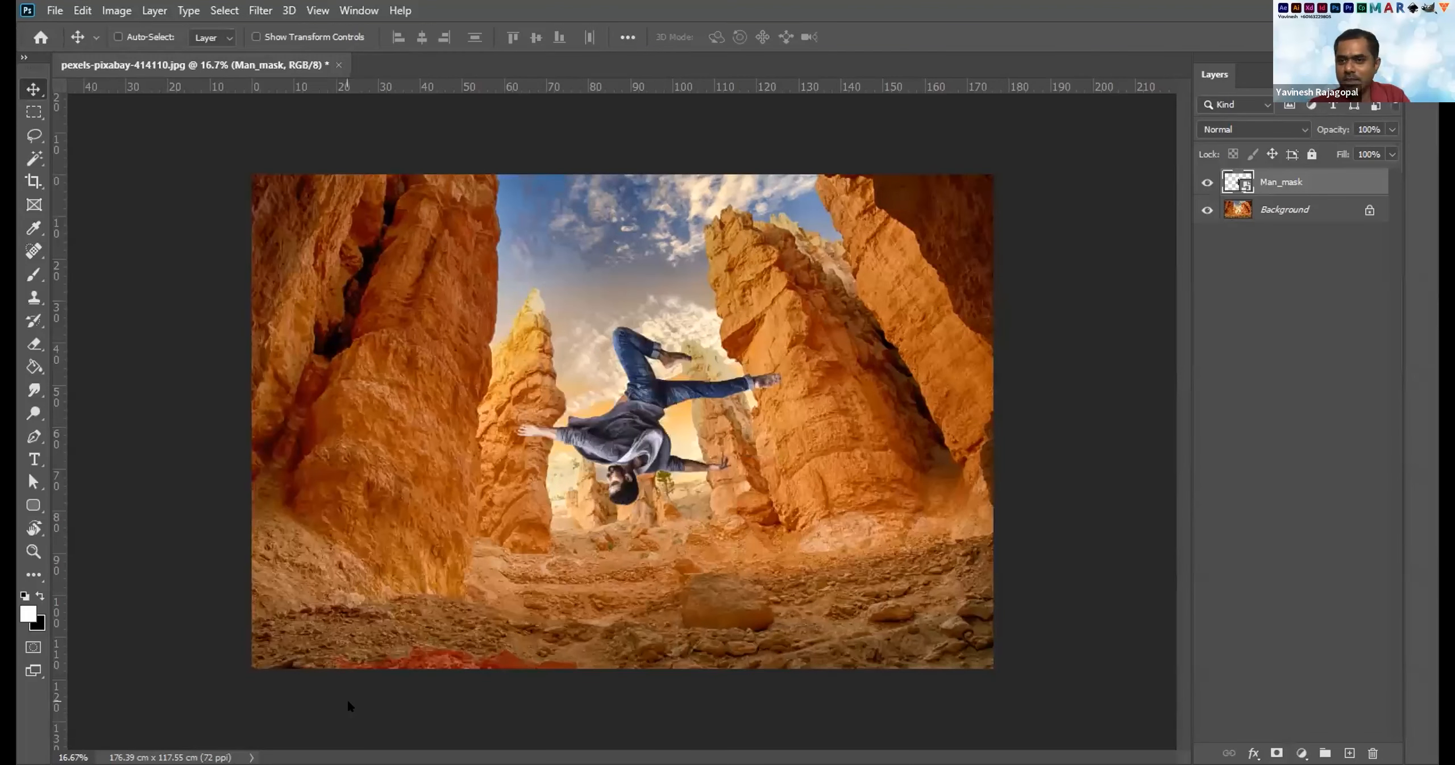
{"action": "left_click", "coordinate": [118, 37]}
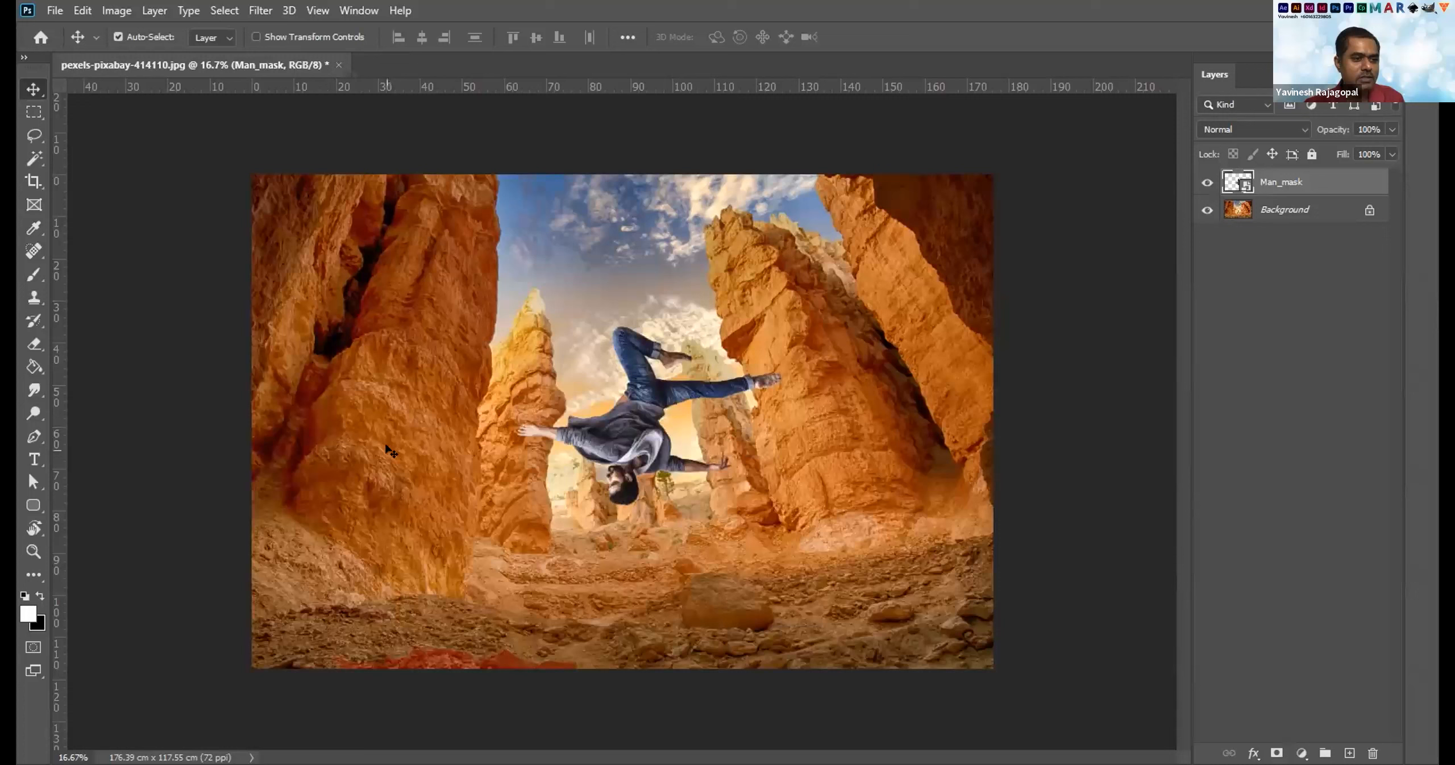
{"action": "key", "text": "ctrl+z"}
Flip the Man_mask smart object horizontally so the leaping man faces the opposite way.
{"action": "left_click", "coordinate": [82, 10]}
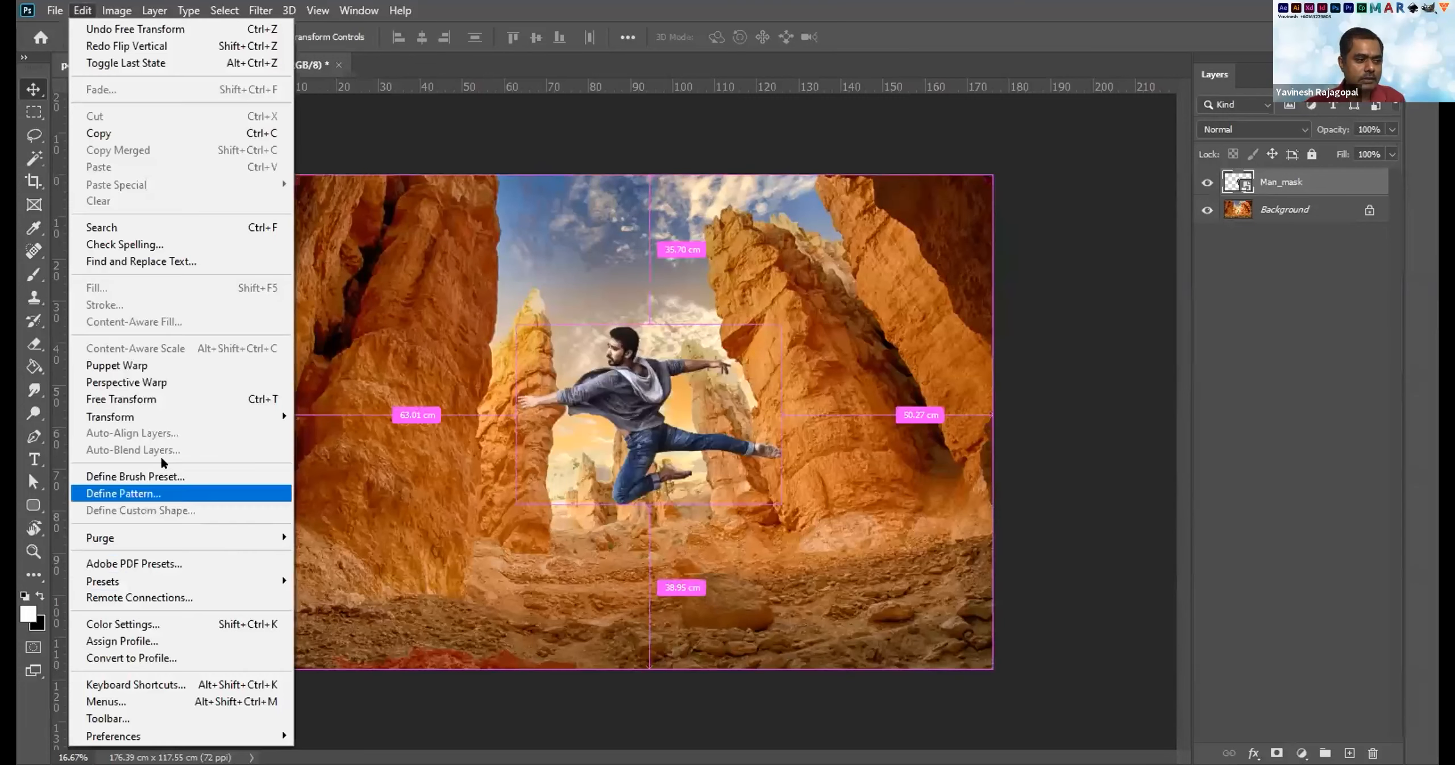
{"action": "mouse_move", "coordinate": [161, 418]}
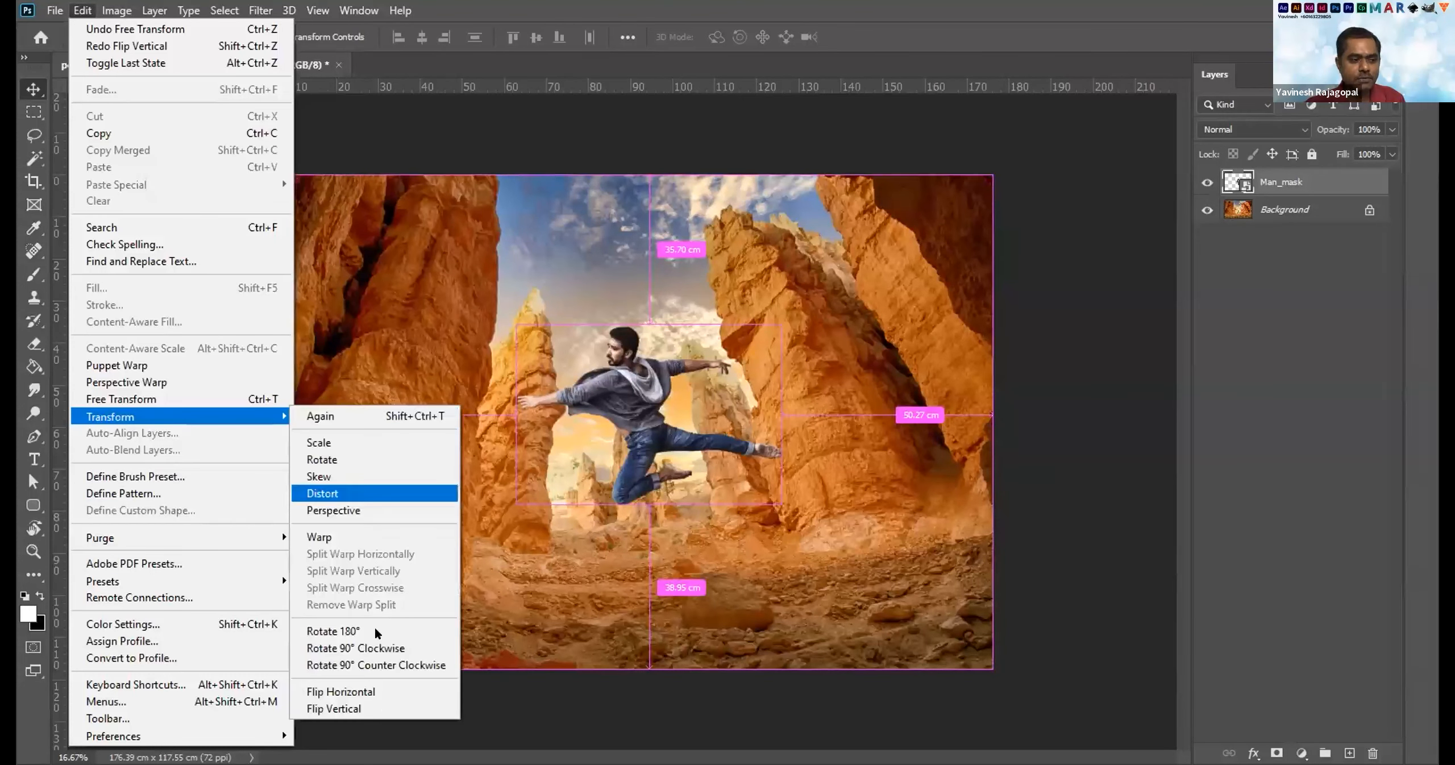
{"action": "left_click", "coordinate": [372, 690]}
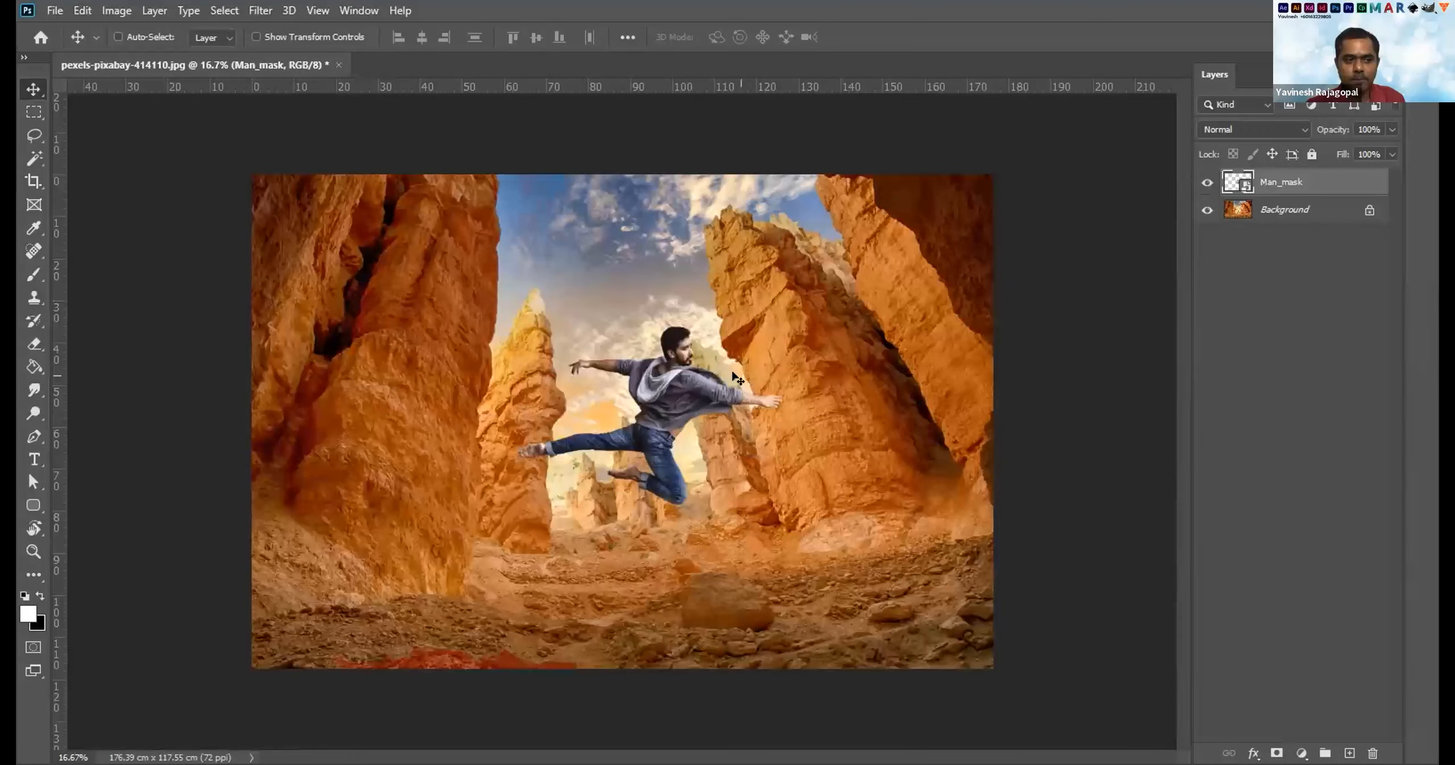
{"action": "key", "text": "ctrl"}
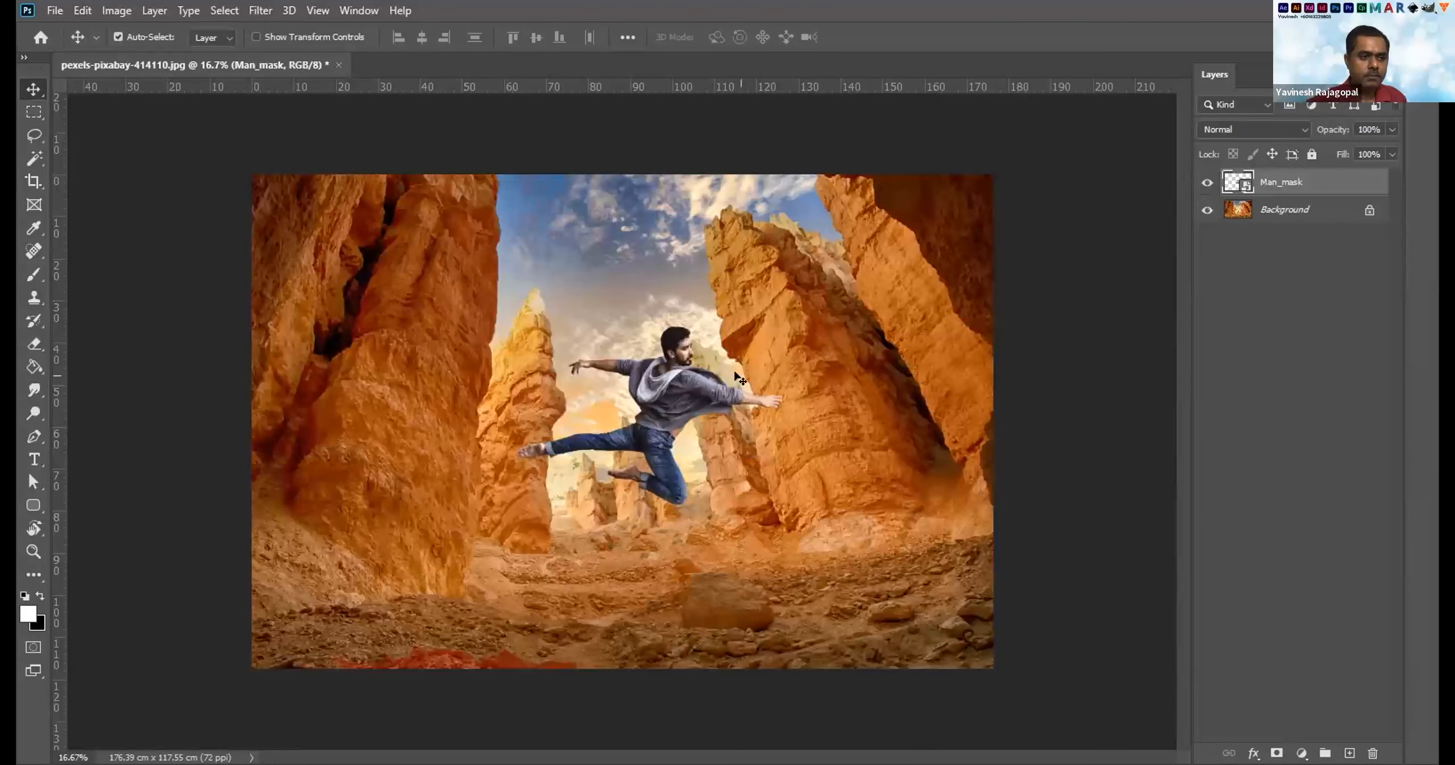
{"action": "scroll", "coordinate": [739, 378], "scroll_direction": "up", "scroll_amount": 2}
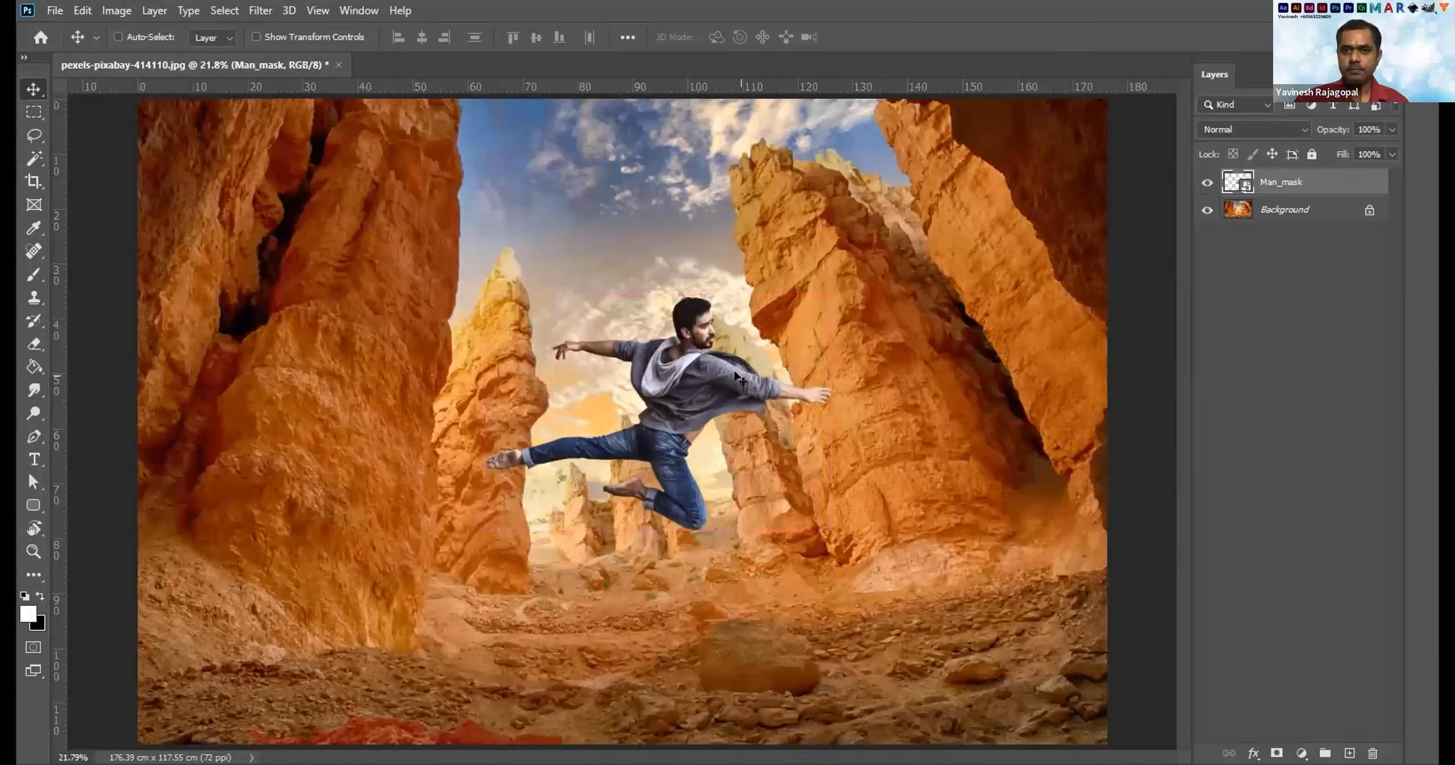
{"action": "scroll", "coordinate": [739, 378], "scroll_direction": "up", "scroll_amount": 2}
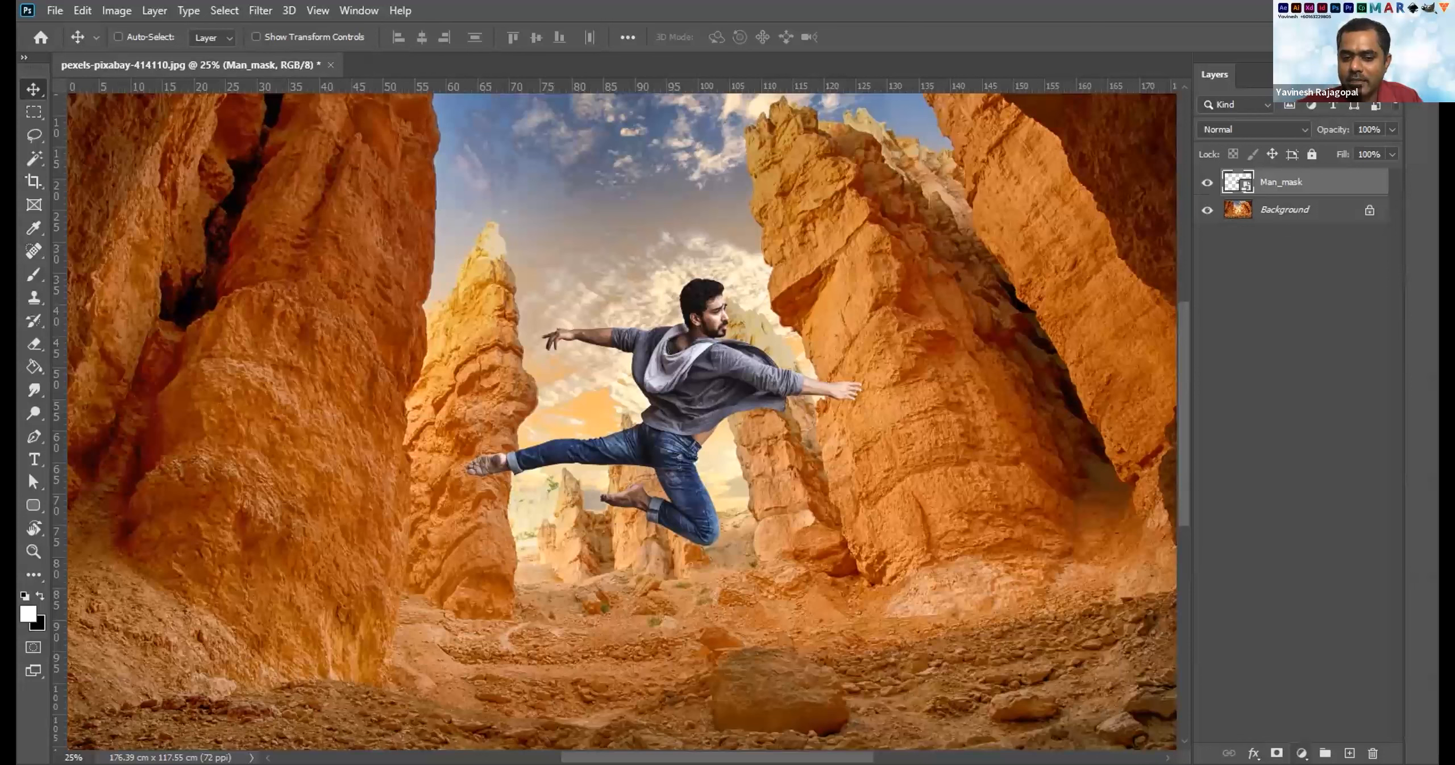
Add a white (#ffffff) Solid Color fill layer above the Man_mask smart object.
{"action": "left_click", "coordinate": [1302, 753]}
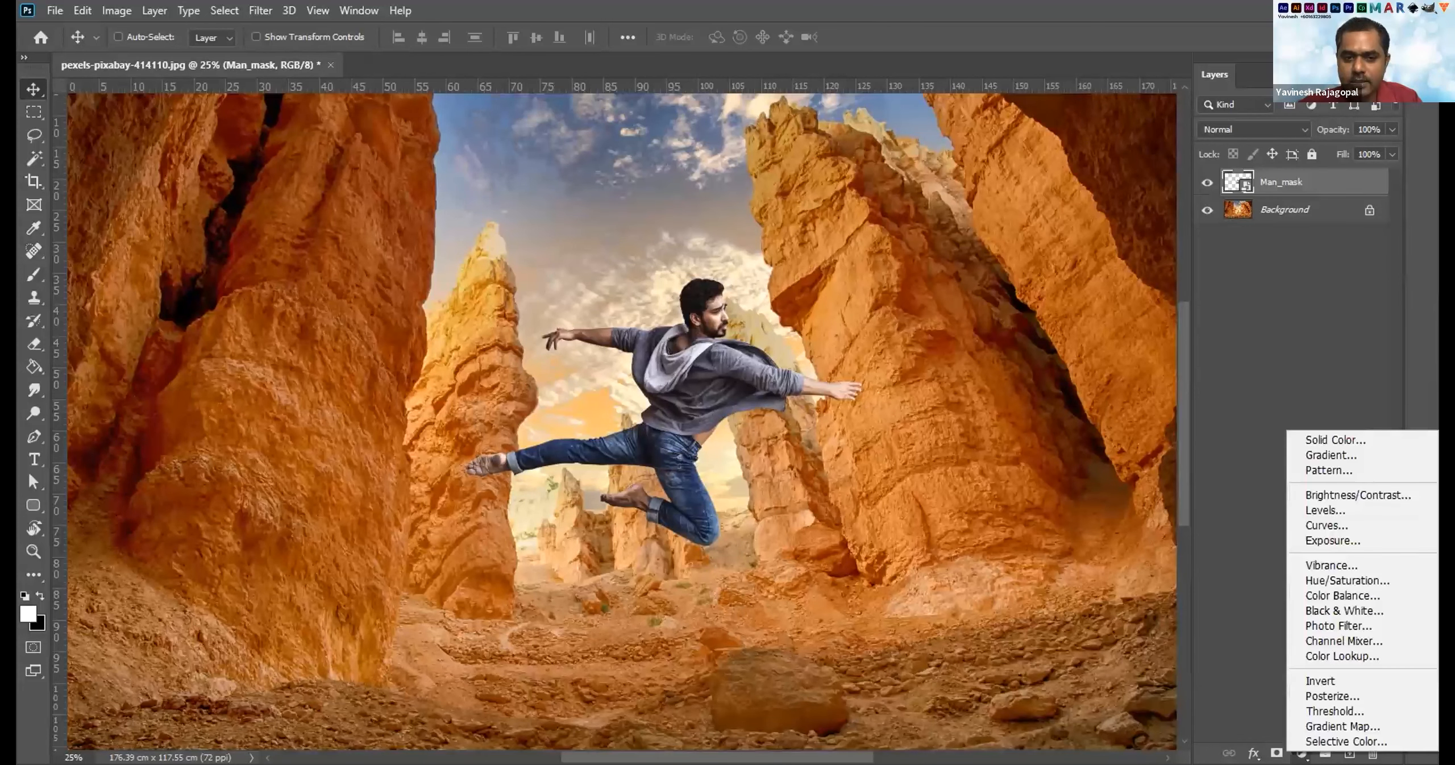
{"action": "left_click", "coordinate": [1318, 439]}
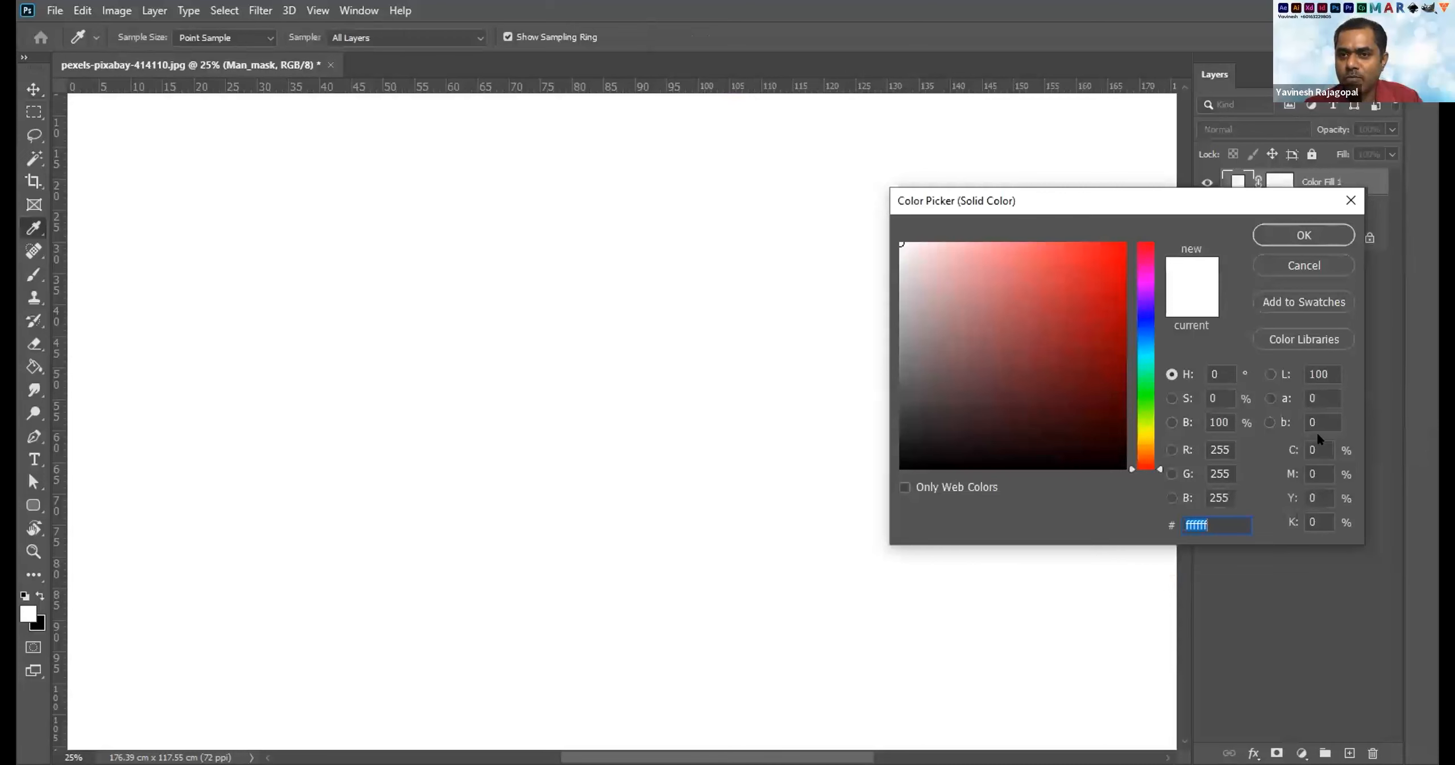
{"action": "left_click_drag", "start_coordinate": [907, 250], "coordinate": [866, 224]}
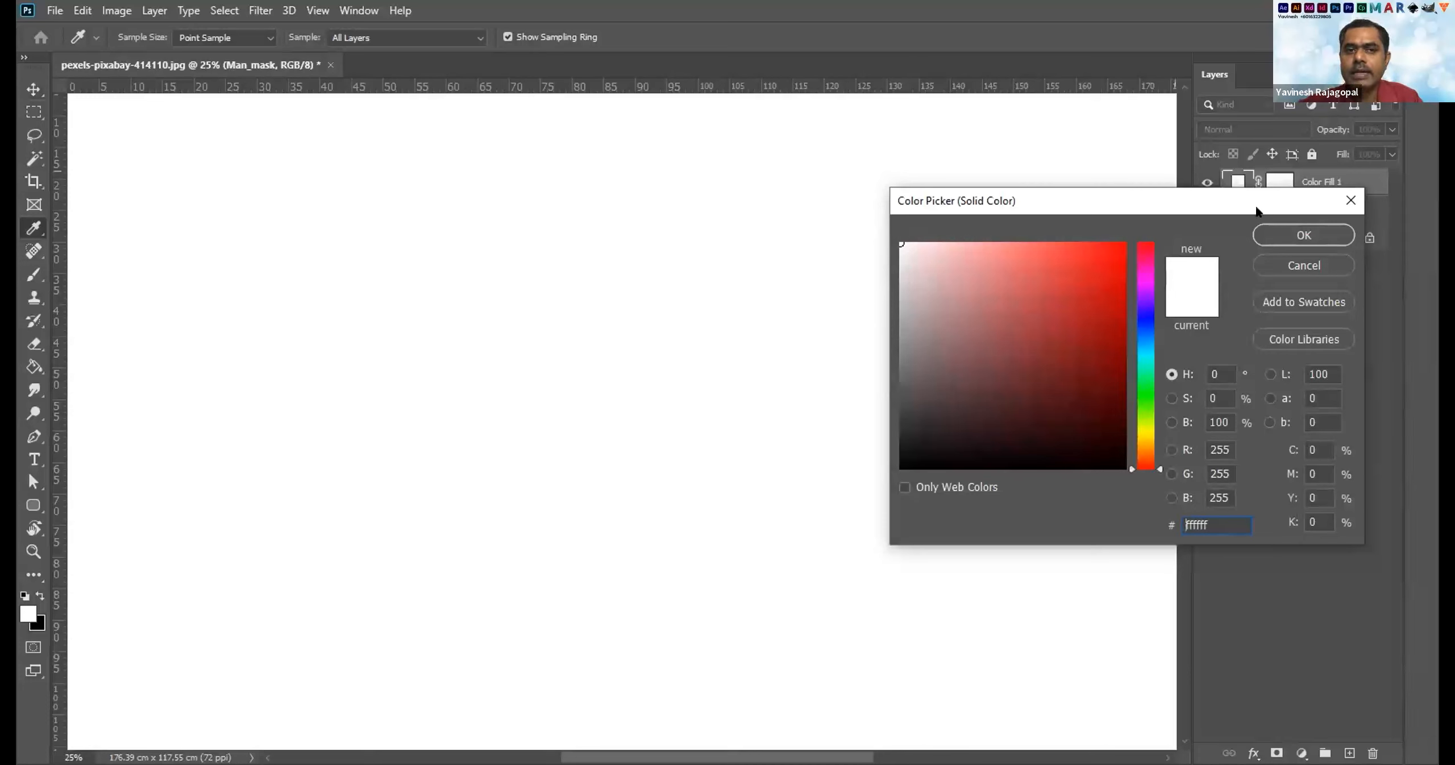
{"action": "left_click", "coordinate": [1288, 238]}
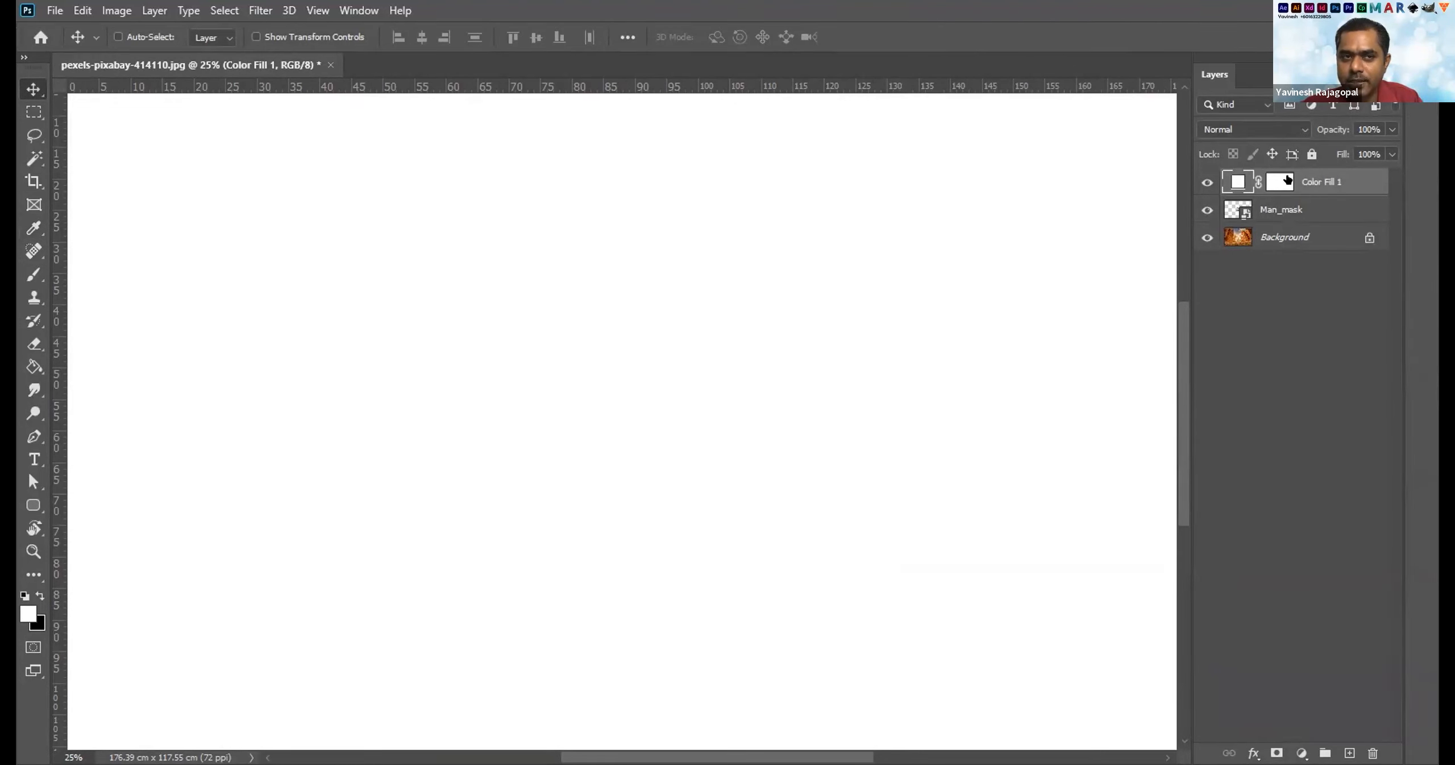
Try the Color blend mode on the white fill layer and delete that layer.
{"action": "left_click", "coordinate": [1230, 131]}
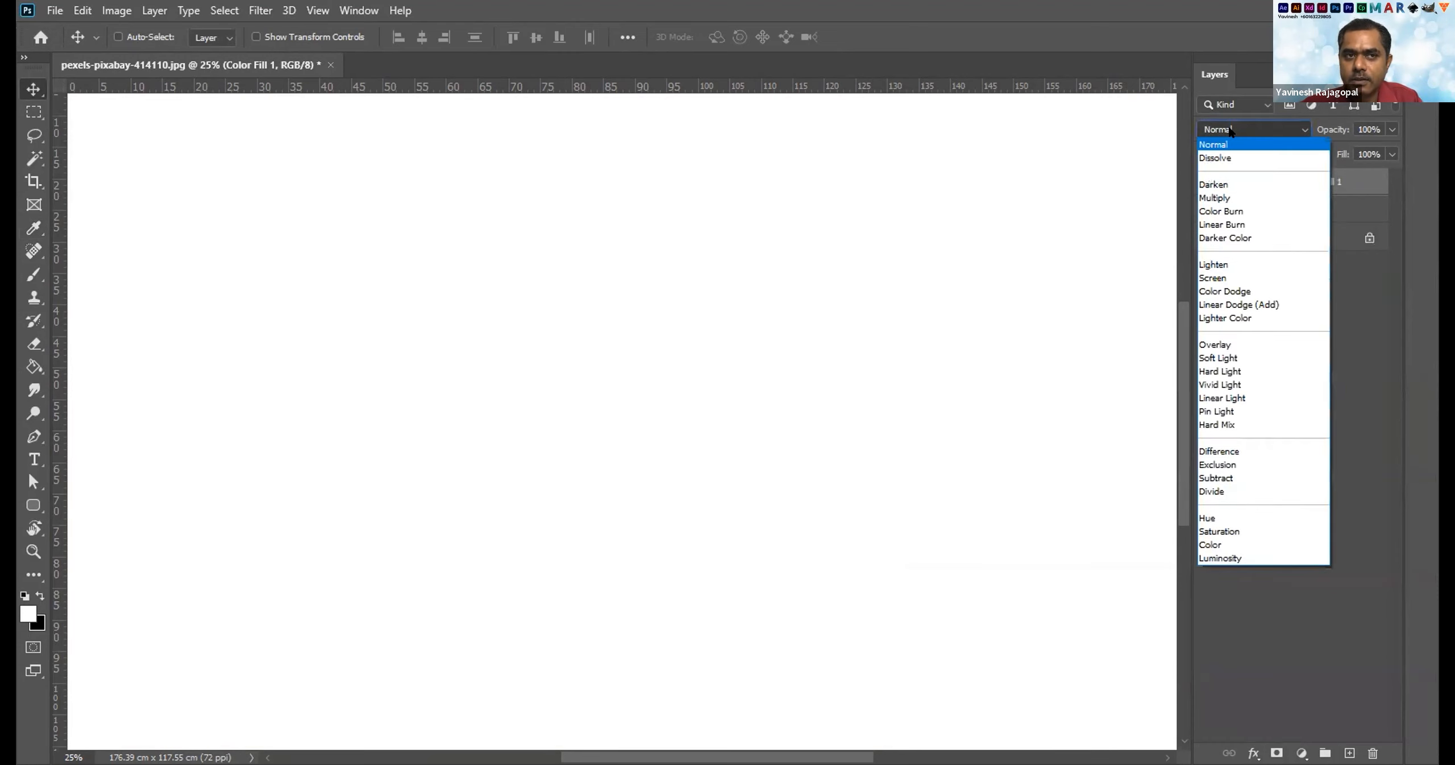
{"action": "left_click", "coordinate": [1230, 132]}
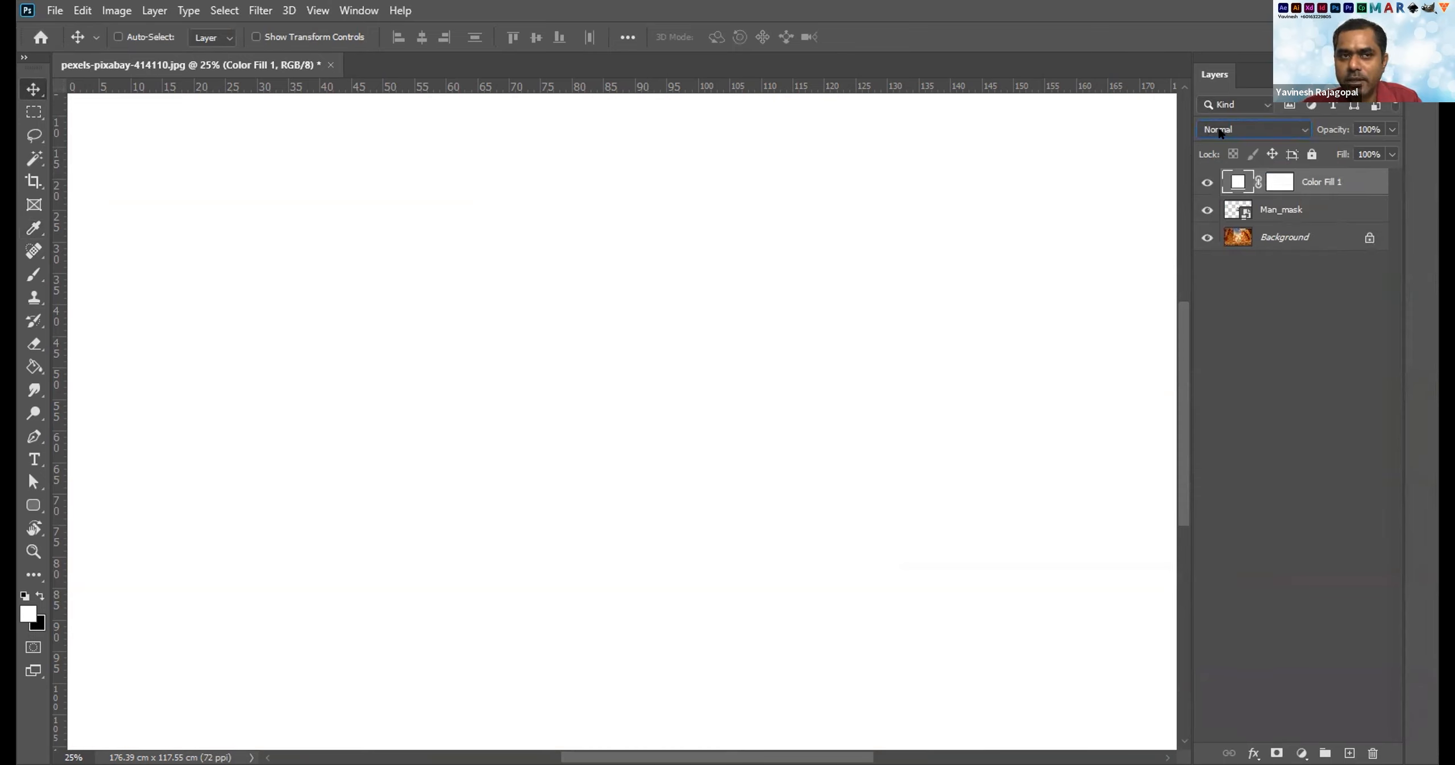
{"action": "left_click", "coordinate": [1218, 130]}
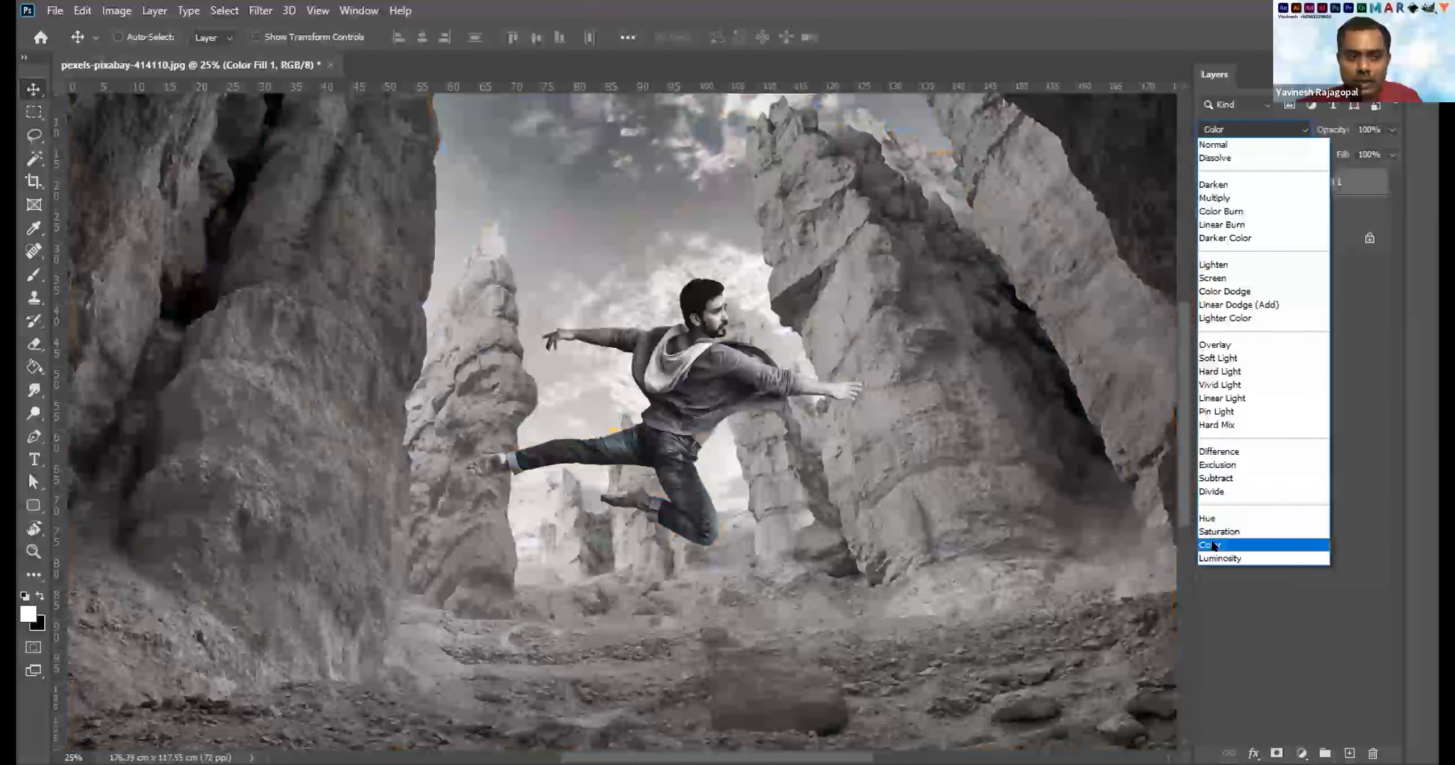
{"action": "left_click", "coordinate": [1213, 545]}
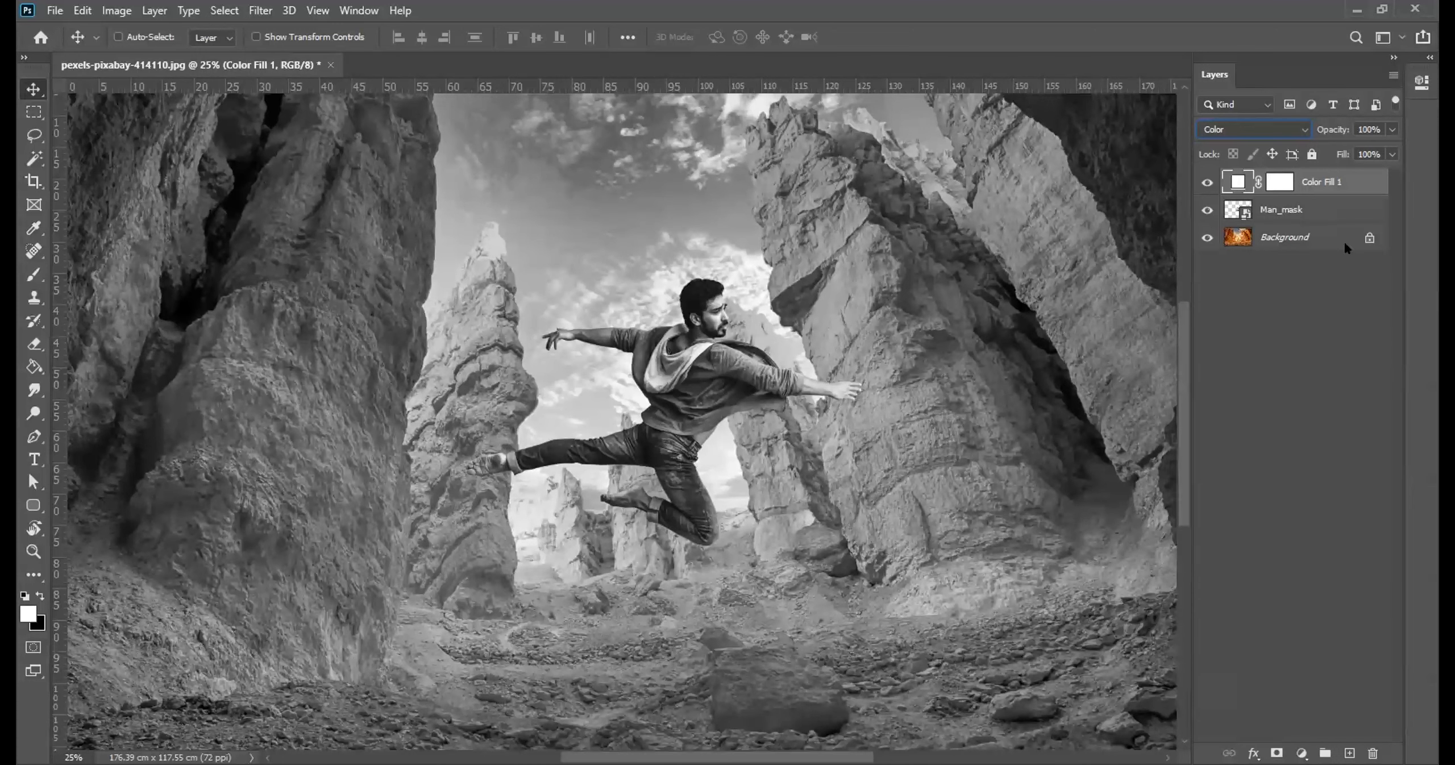
{"action": "key", "text": "Delete"}
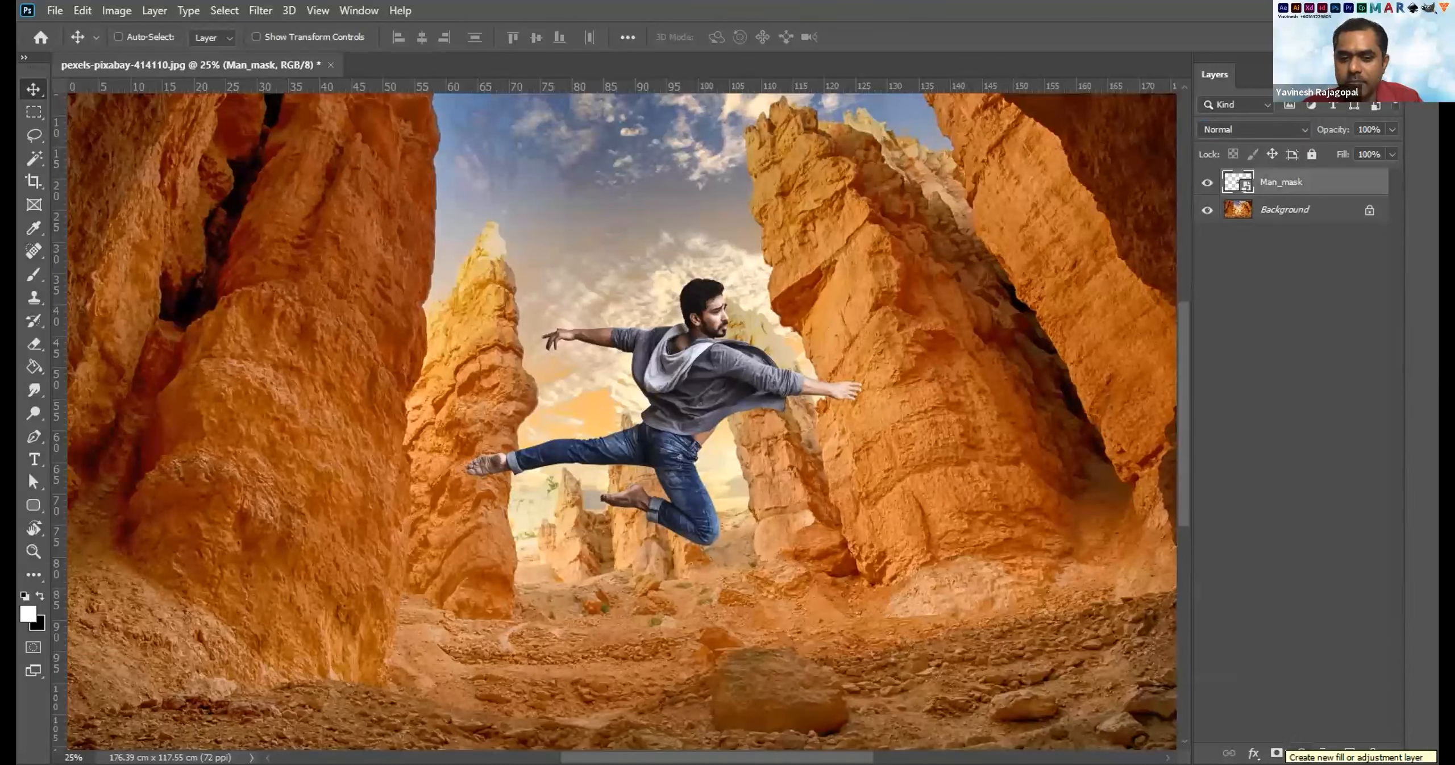
Add a white (#ffffff) Solid Color fill layer above the Man_mask smart object and set its blend mode to Color.
{"action": "left_click", "coordinate": [1302, 753]}
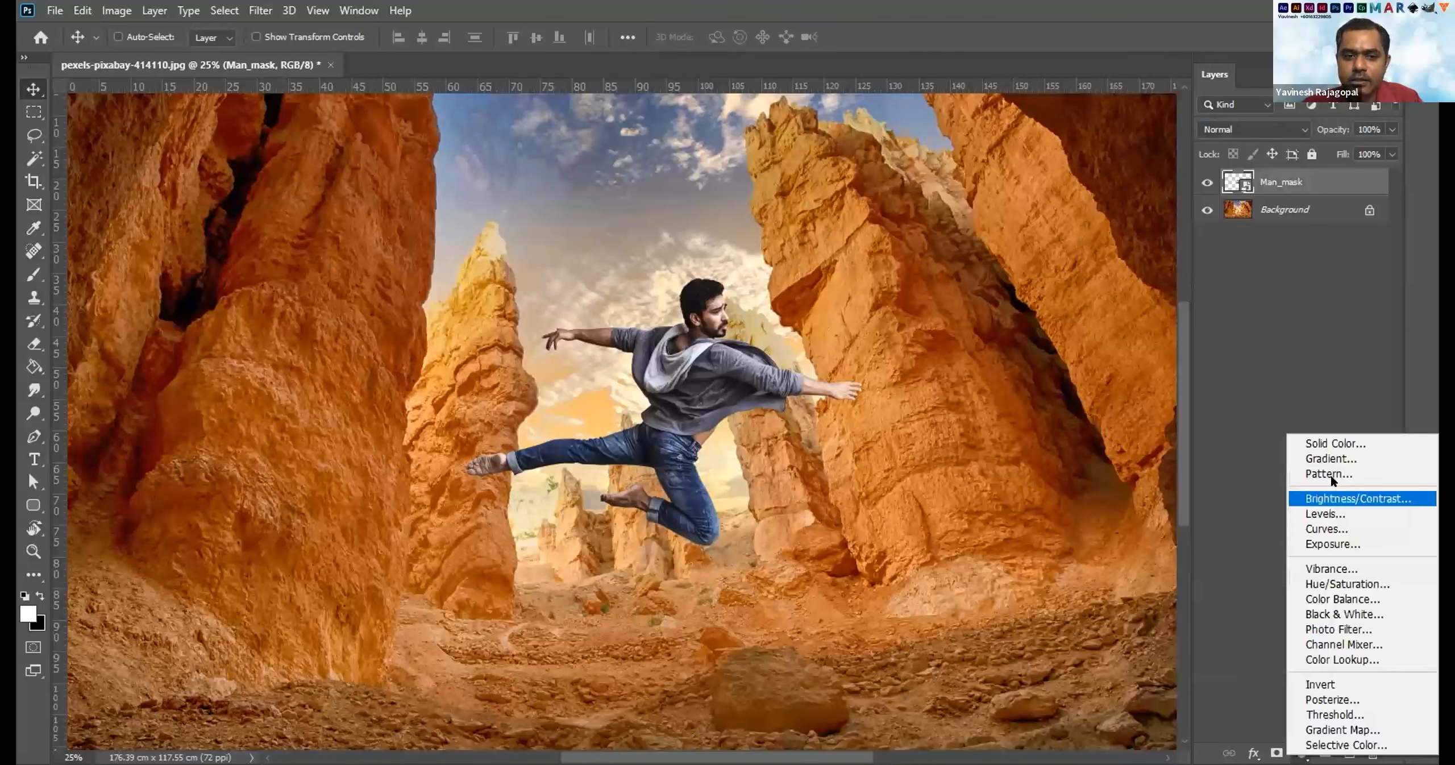
{"action": "left_click", "coordinate": [1319, 444]}
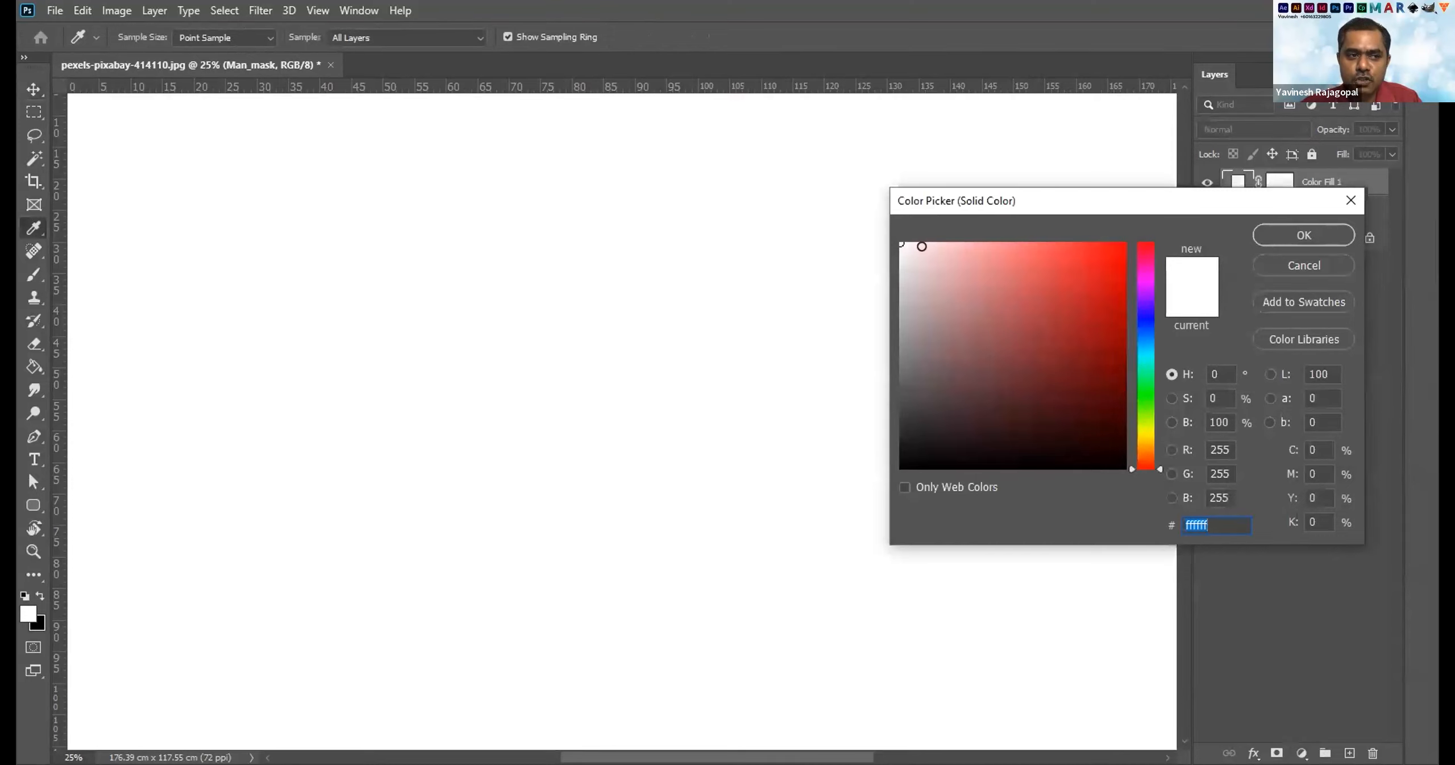
{"action": "left_click", "coordinate": [1302, 236]}
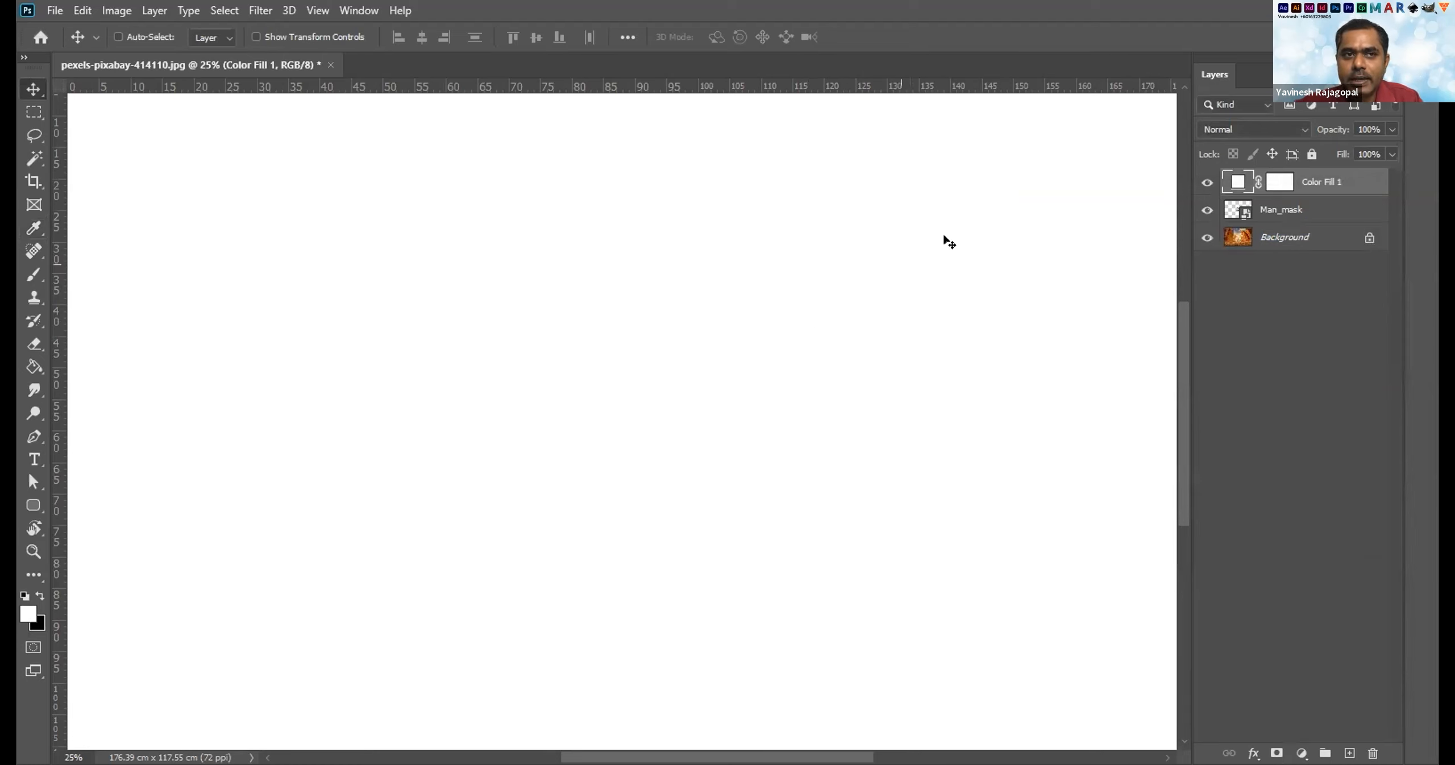
{"action": "left_click", "coordinate": [1231, 126]}
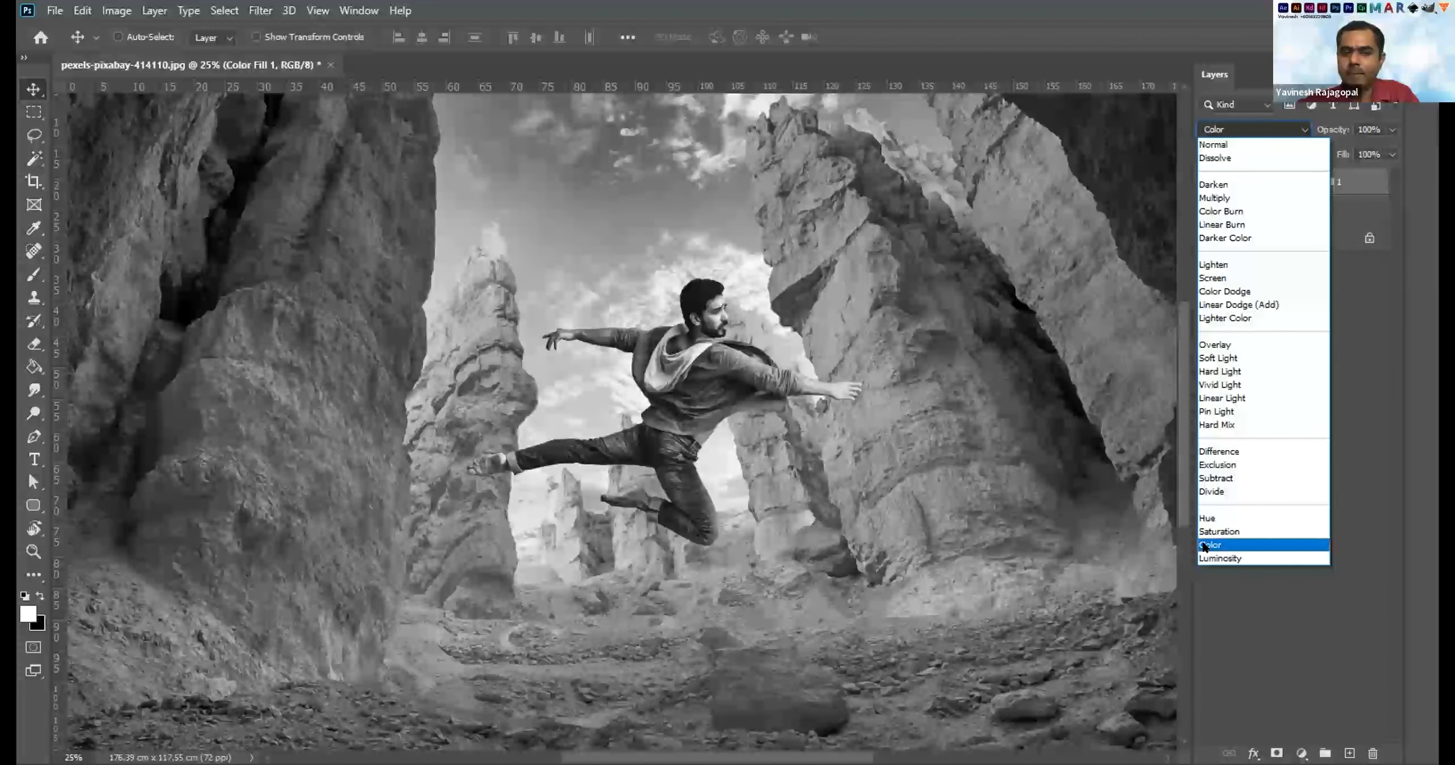
{"action": "left_click", "coordinate": [1204, 546]}
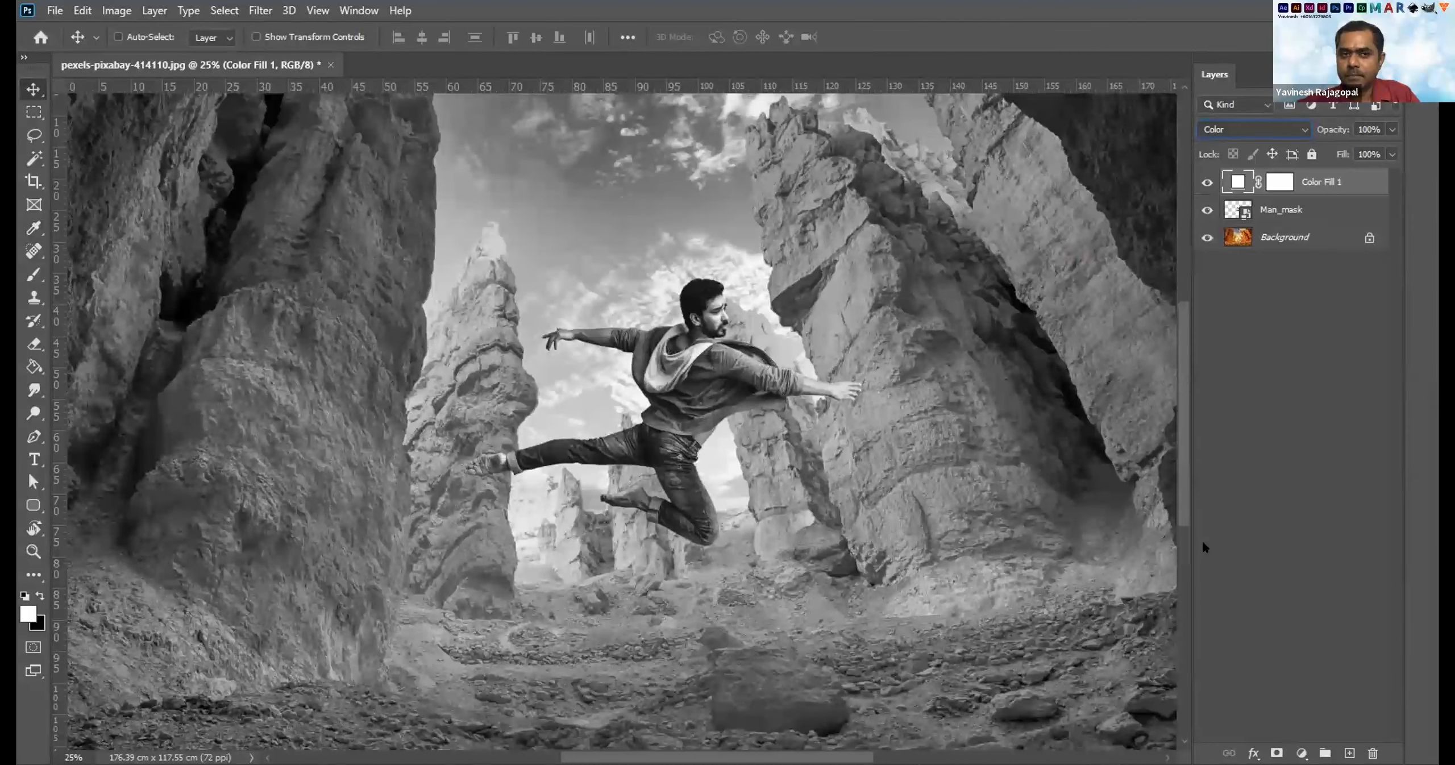
Compare the image with the white fill layer hidden and shown, and view the properties of its layer mask.
{"action": "left_click", "coordinate": [1270, 356]}
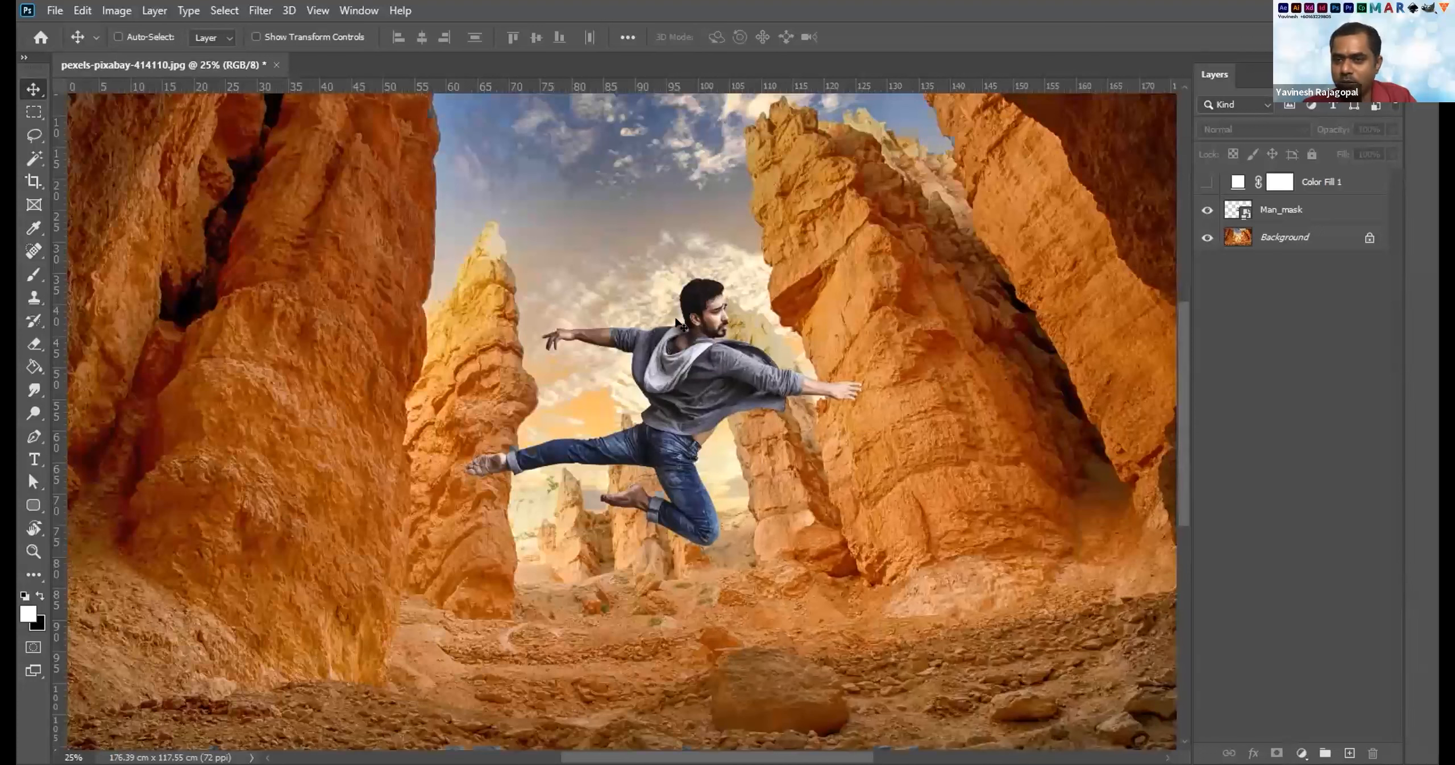
{"action": "left_click", "coordinate": [1204, 182]}
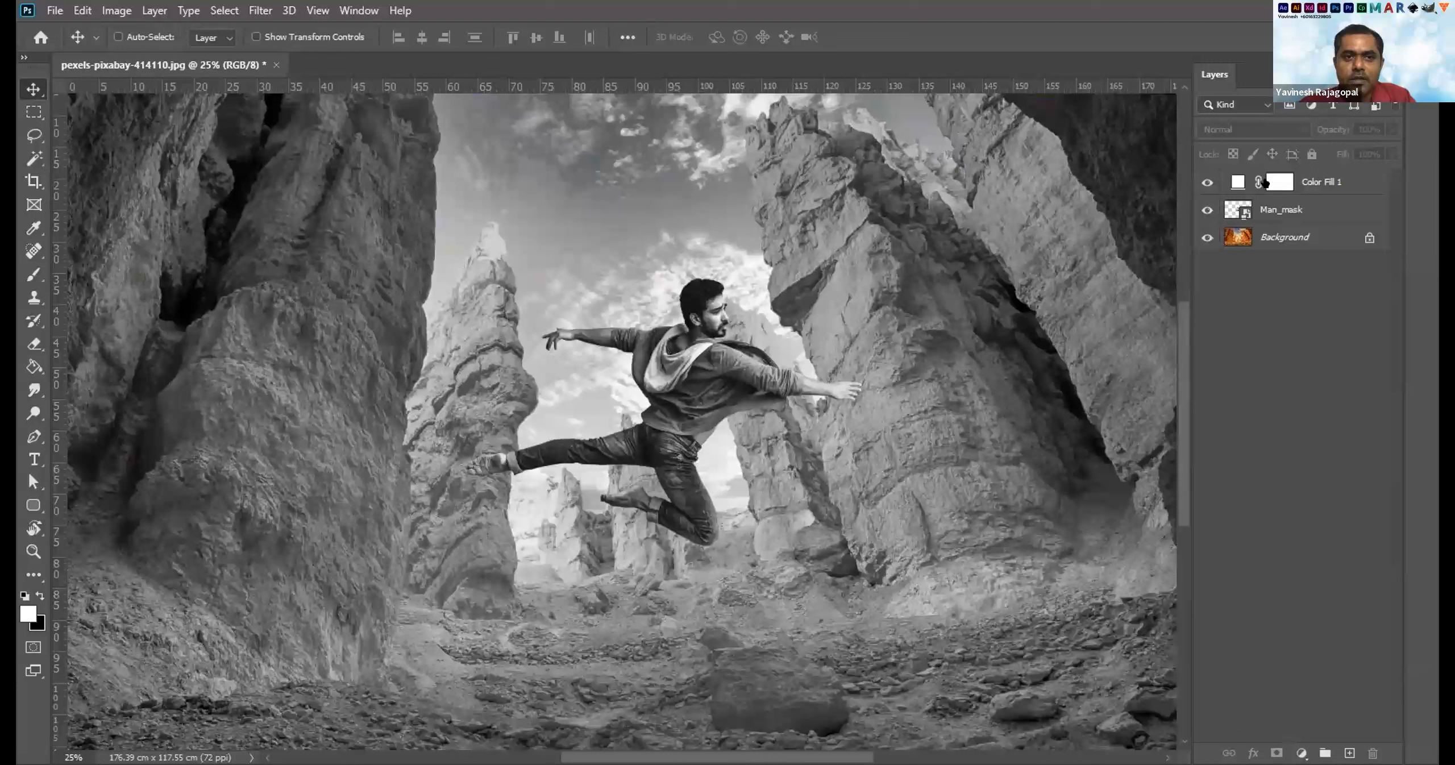
{"action": "left_click", "coordinate": [1276, 181]}
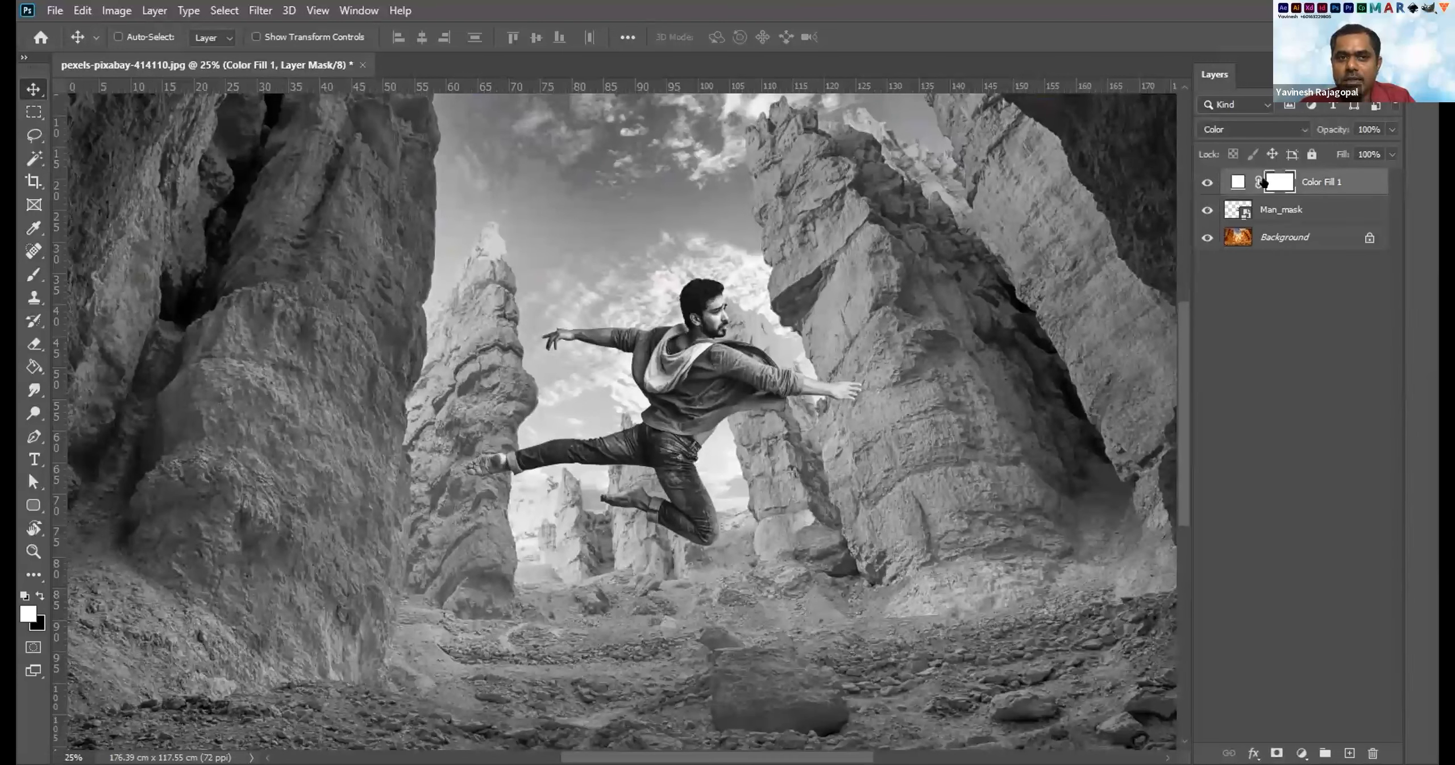
{"action": "double_click", "coordinate": [1274, 182]}
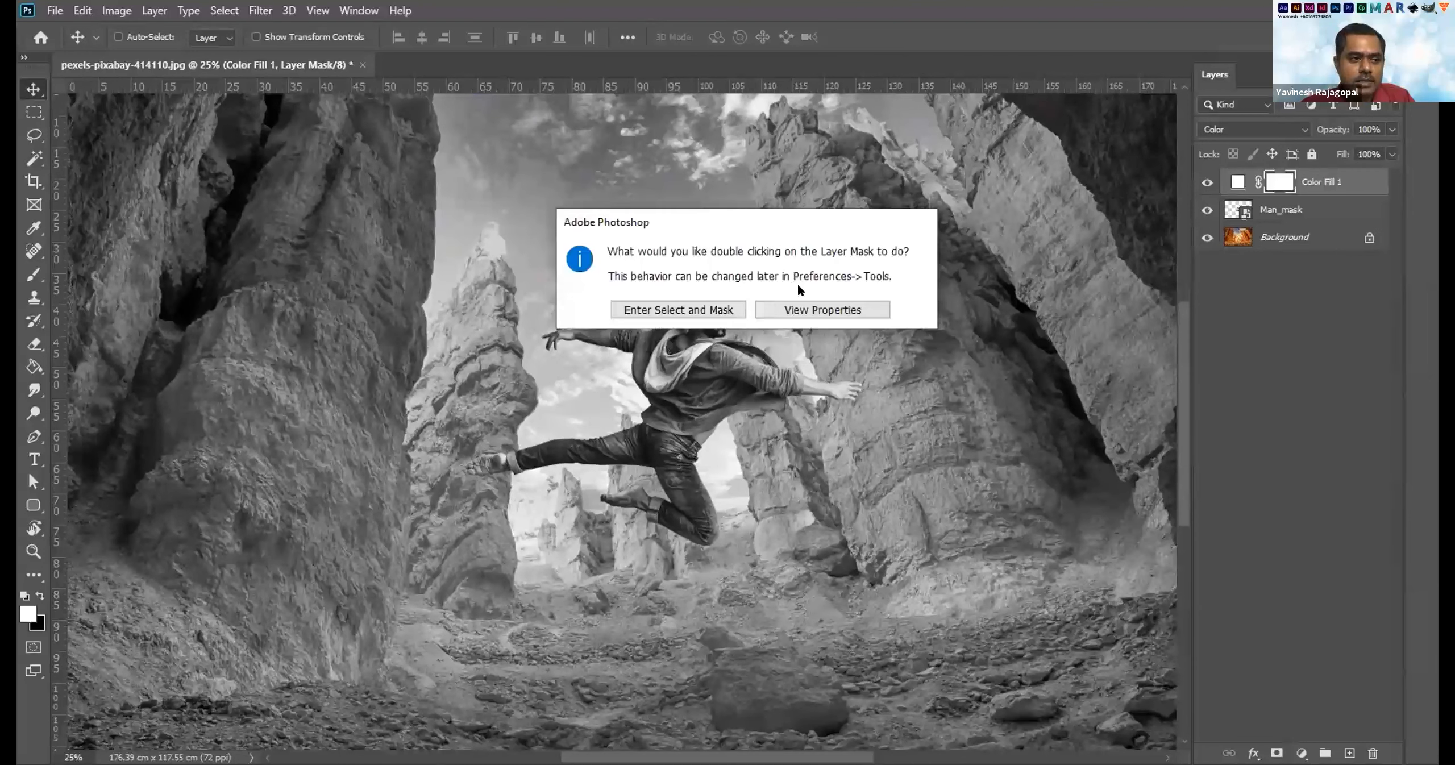
{"action": "left_click", "coordinate": [841, 309]}
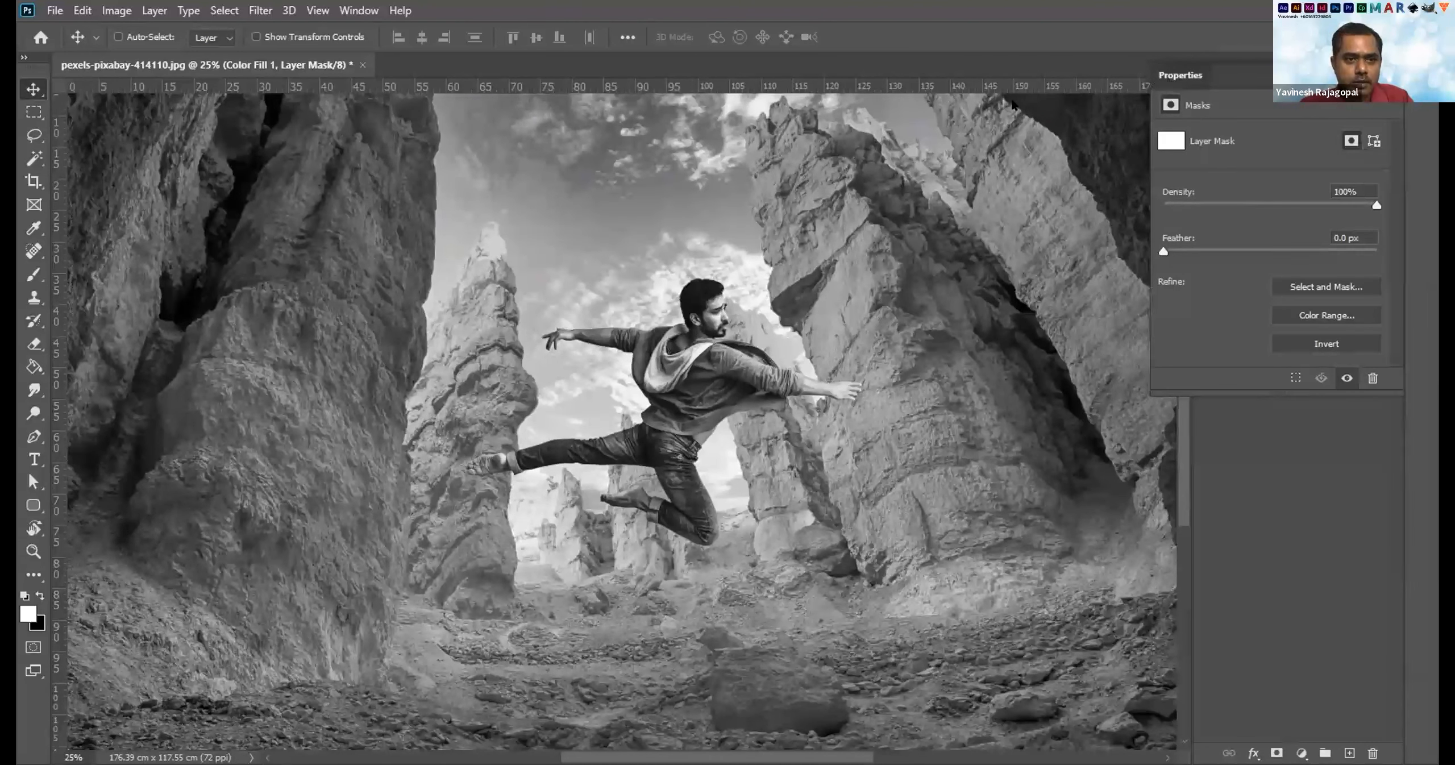
{"action": "left_click_drag", "start_coordinate": [1170, 81], "coordinate": [1002, 107]}
{"action": "left_click", "coordinate": [1228, 84]}
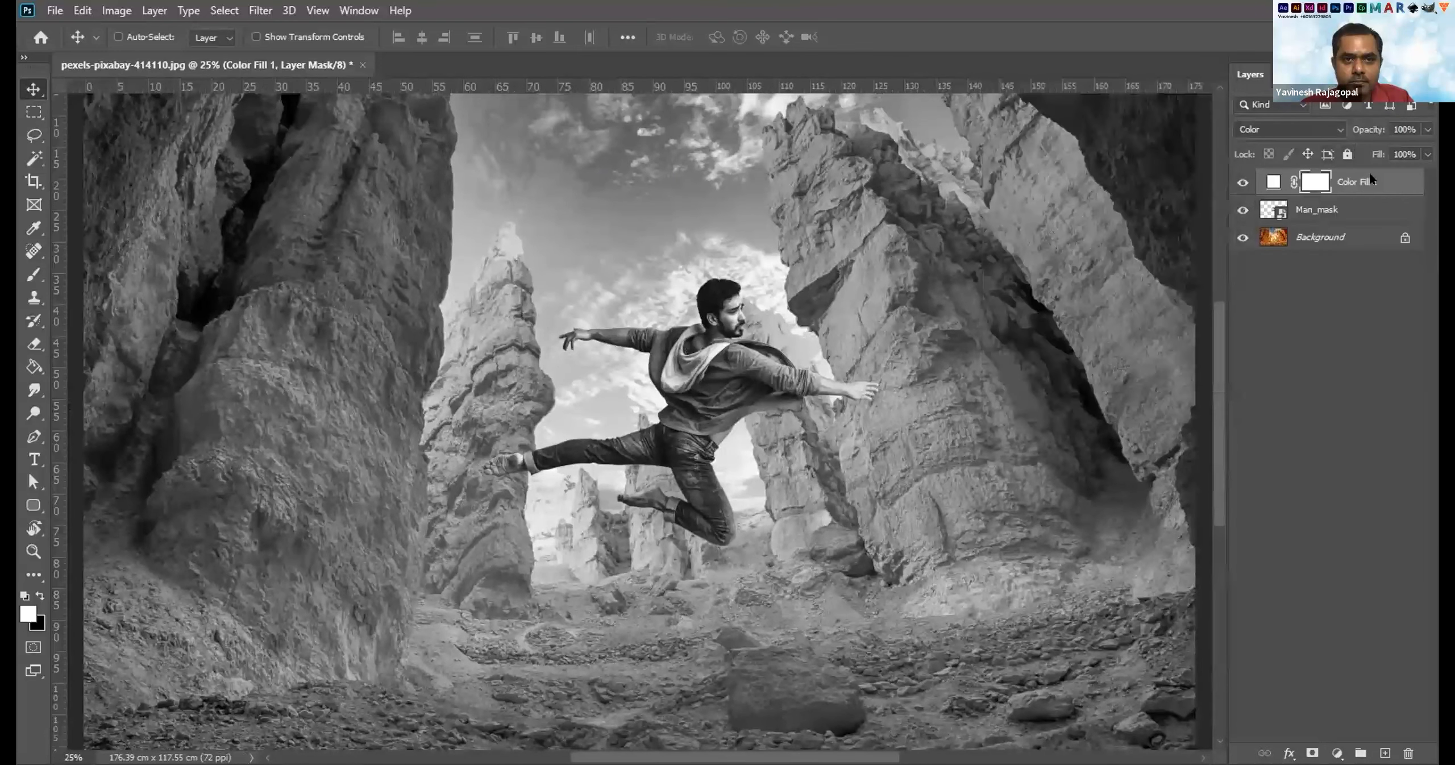
Replace the white fill layer with a dark grey (#2e2e2e) Solid Color fill layer in Color blend mode.
{"action": "left_click", "coordinate": [1408, 754]}
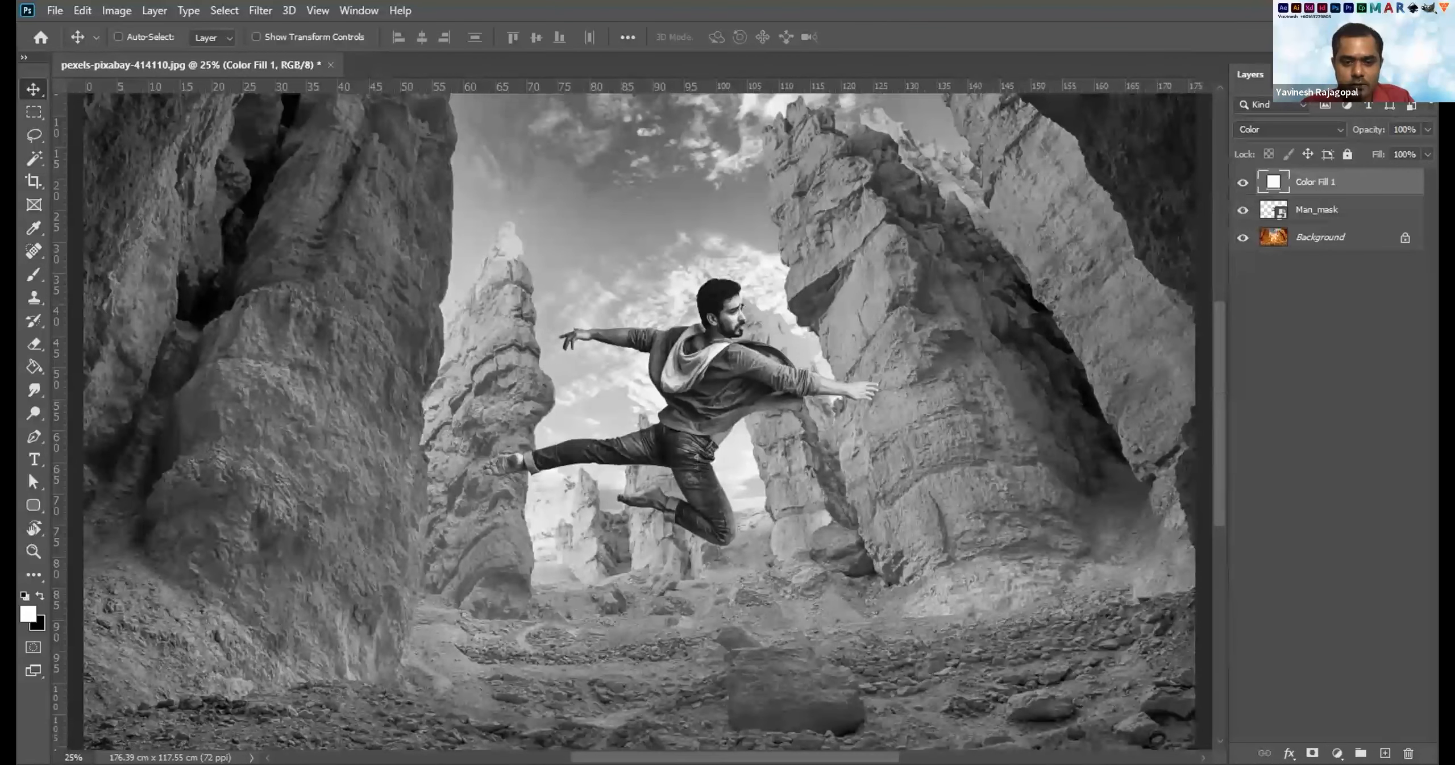
{"action": "left_click", "coordinate": [1407, 754]}
{"action": "left_click", "coordinate": [1337, 754]}
{"action": "left_click", "coordinate": [1336, 442]}
{"action": "mouse_move", "coordinate": [968, 280]}
{"action": "left_mouse_down"}
{"action": "mouse_move", "coordinate": [1055, 312]}
{"action": "mouse_move", "coordinate": [965, 338]}
{"action": "mouse_move", "coordinate": [1033, 335]}
{"action": "mouse_move", "coordinate": [945, 337]}
{"action": "mouse_move", "coordinate": [886, 295]}
{"action": "mouse_move", "coordinate": [875, 361]}
{"action": "mouse_move", "coordinate": [867, 270]}
{"action": "mouse_move", "coordinate": [851, 421]}
{"action": "mouse_move", "coordinate": [851, 409]}
{"action": "left_mouse_up"}
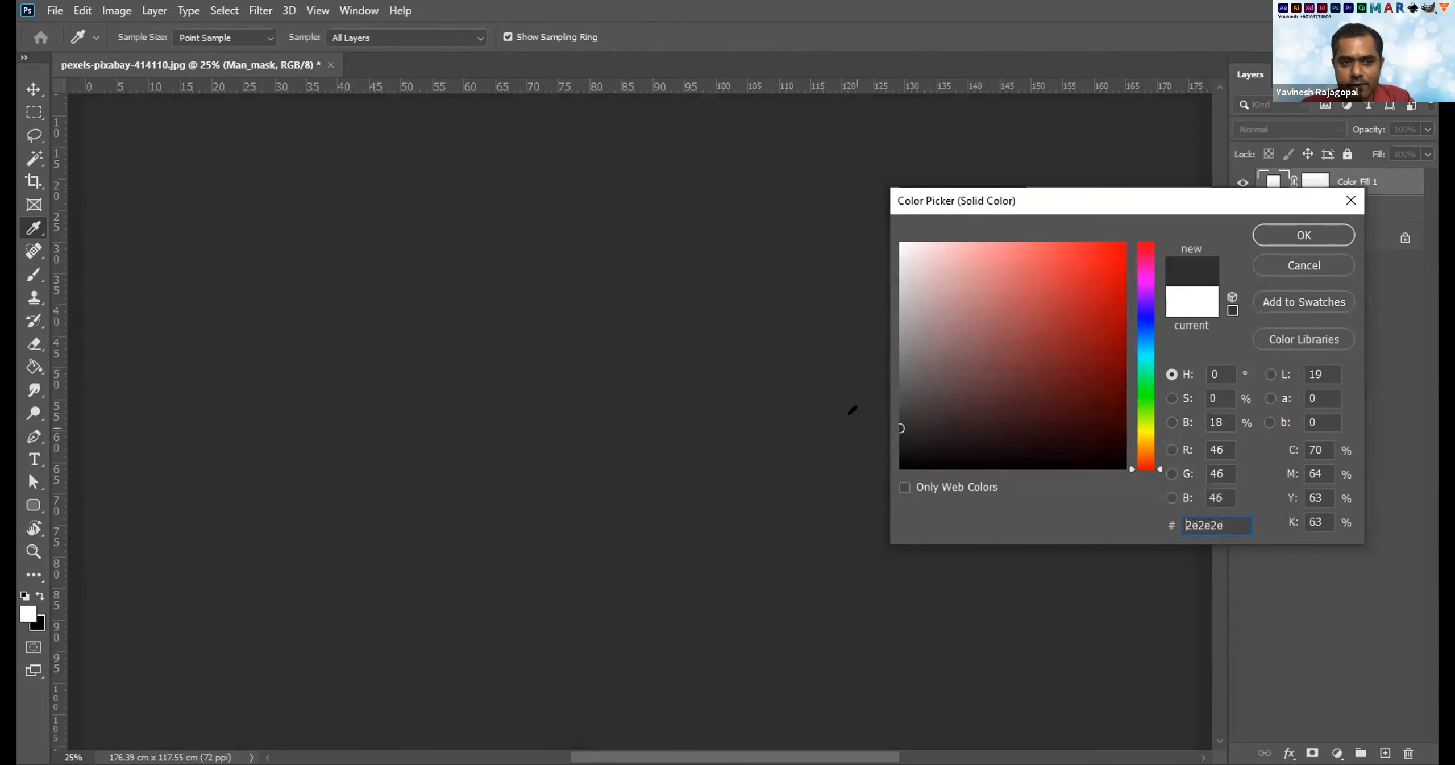
{"action": "left_click", "coordinate": [1278, 236]}
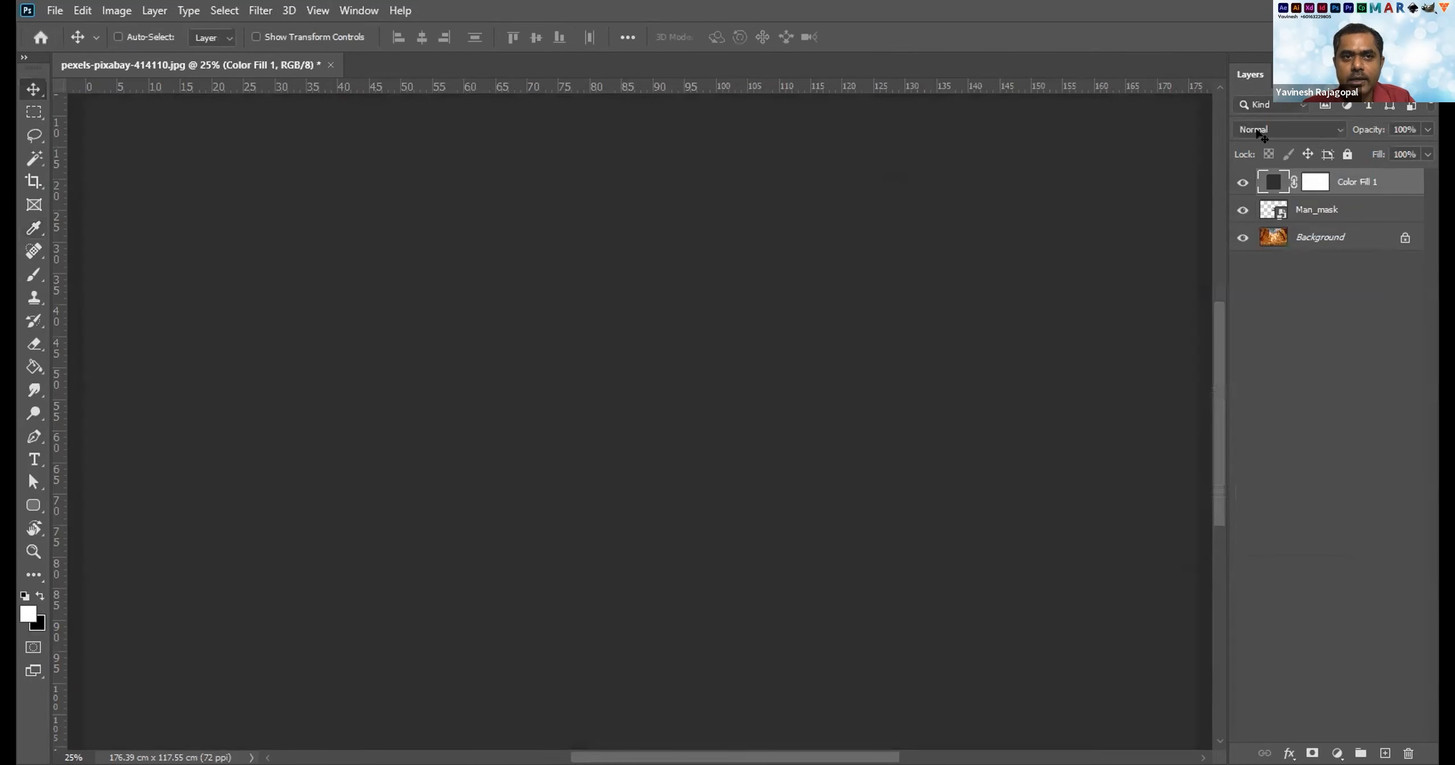
{"action": "left_click", "coordinate": [1289, 129]}
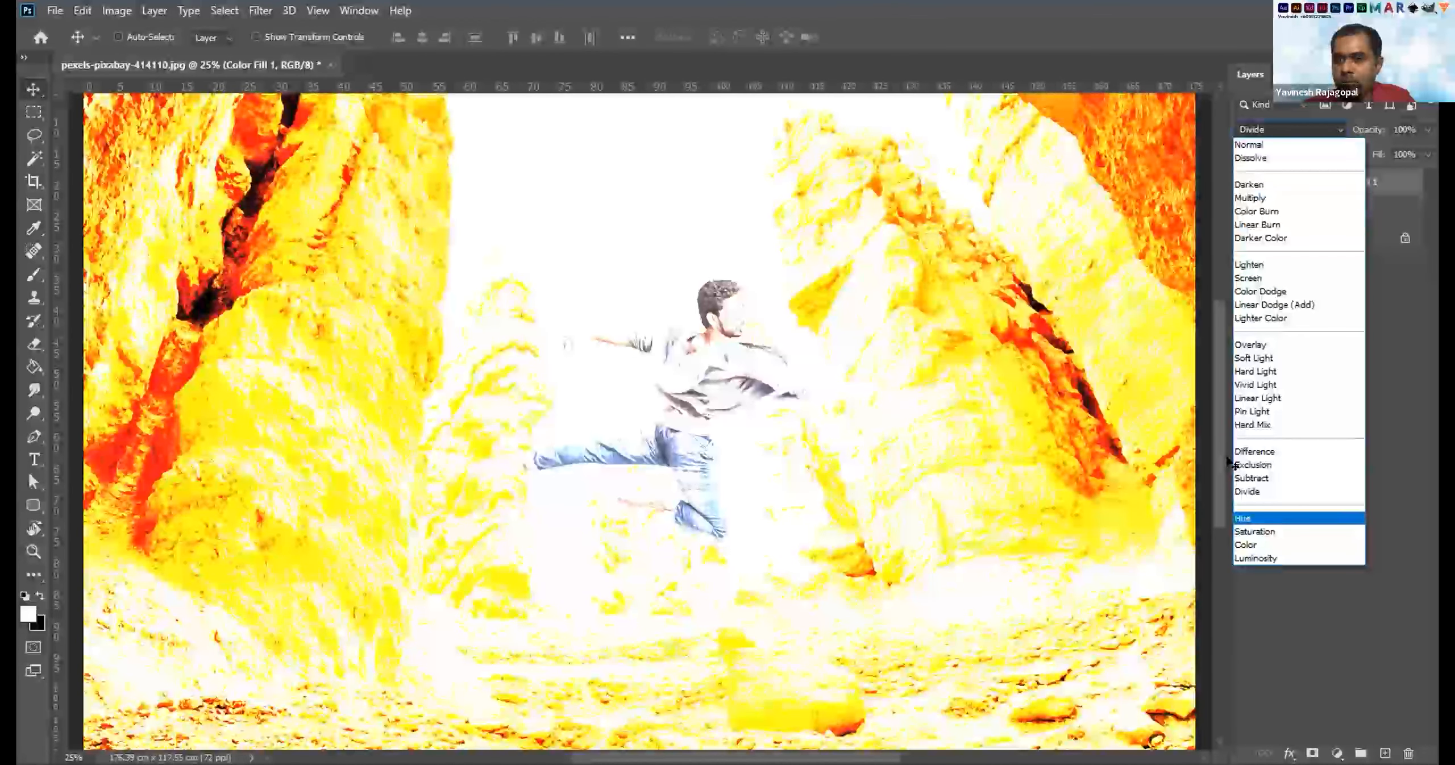
{"action": "left_click", "coordinate": [1248, 544]}
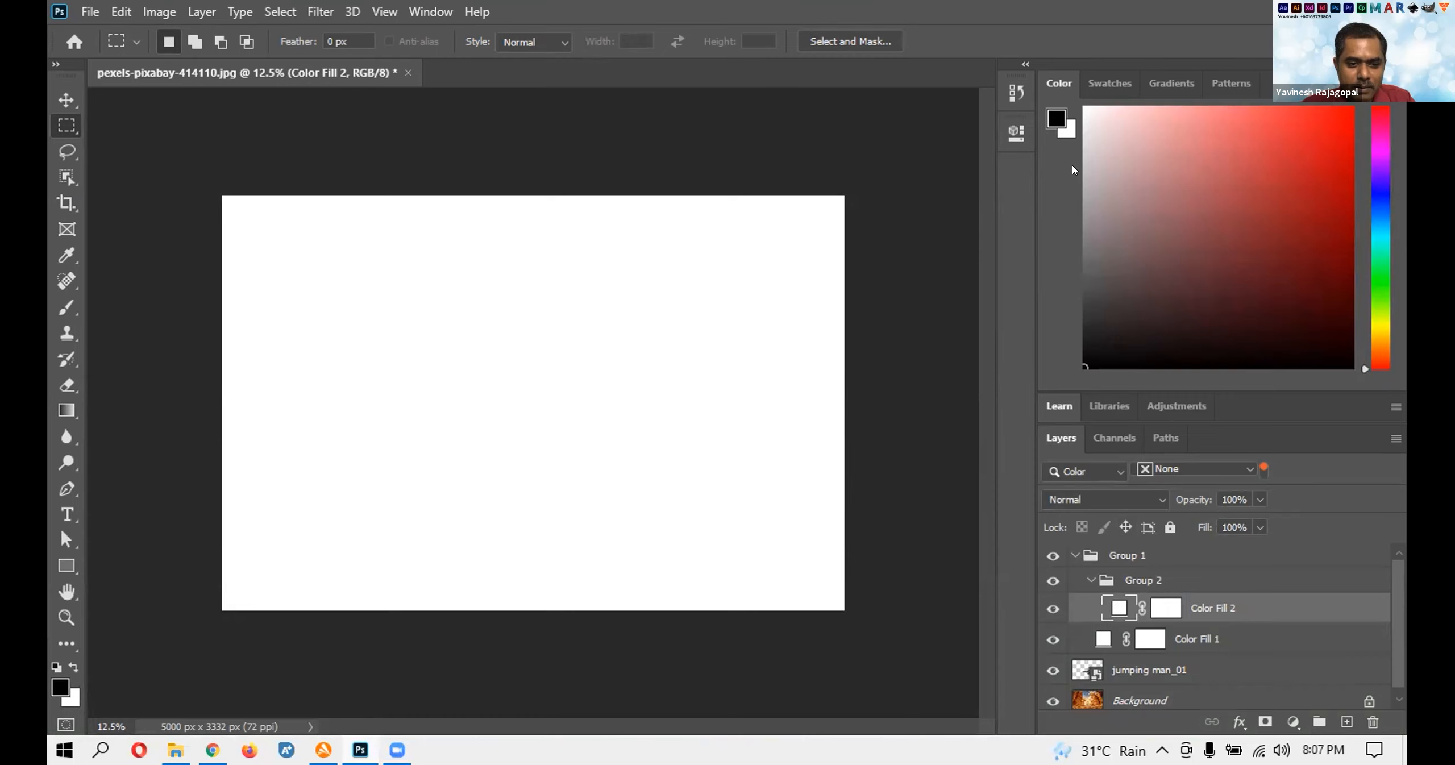
Move the Color panel below the Layers panel and ungroup Group 2 inside Group 1.
{"action": "left_click_drag", "start_coordinate": [1051, 91], "coordinate": [1369, 717]}
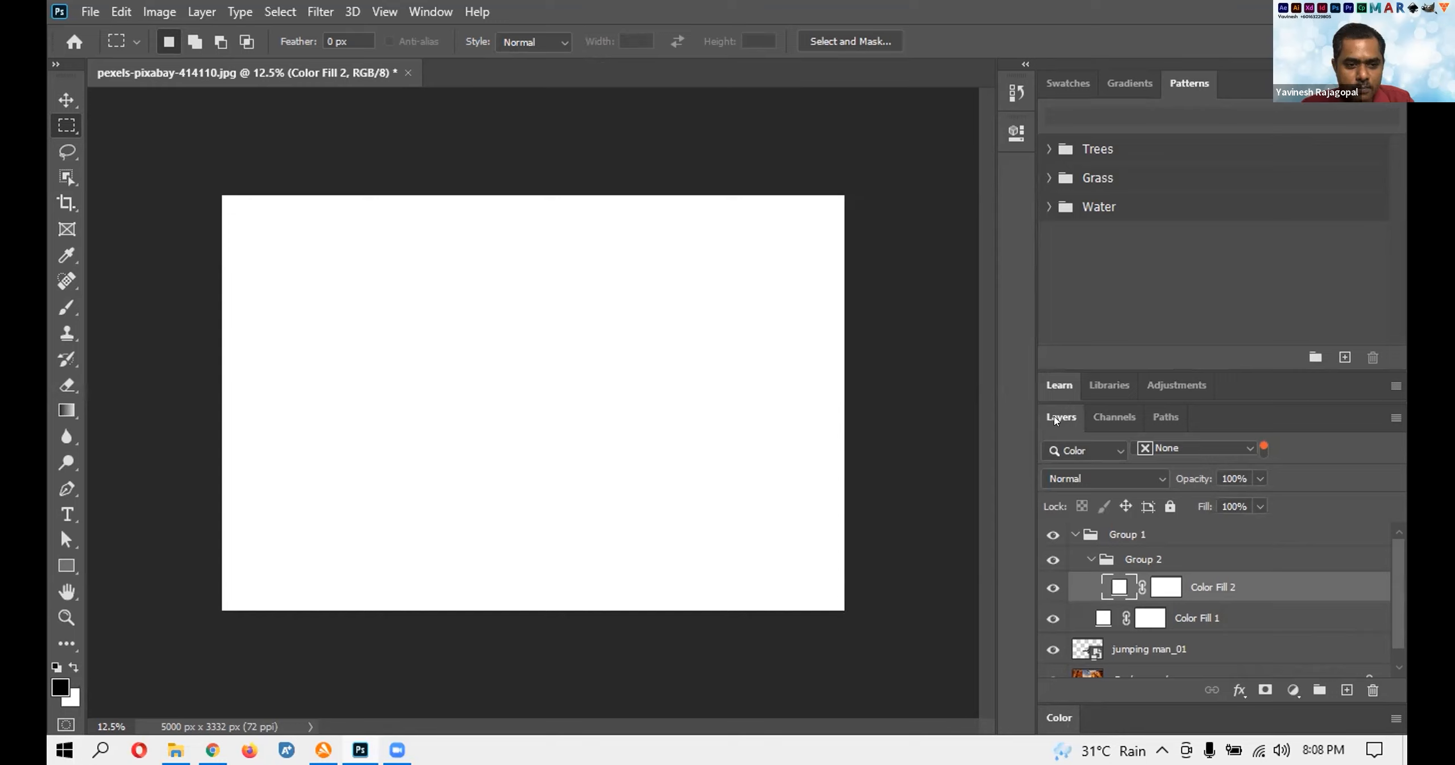
{"action": "left_click", "coordinate": [1087, 555]}
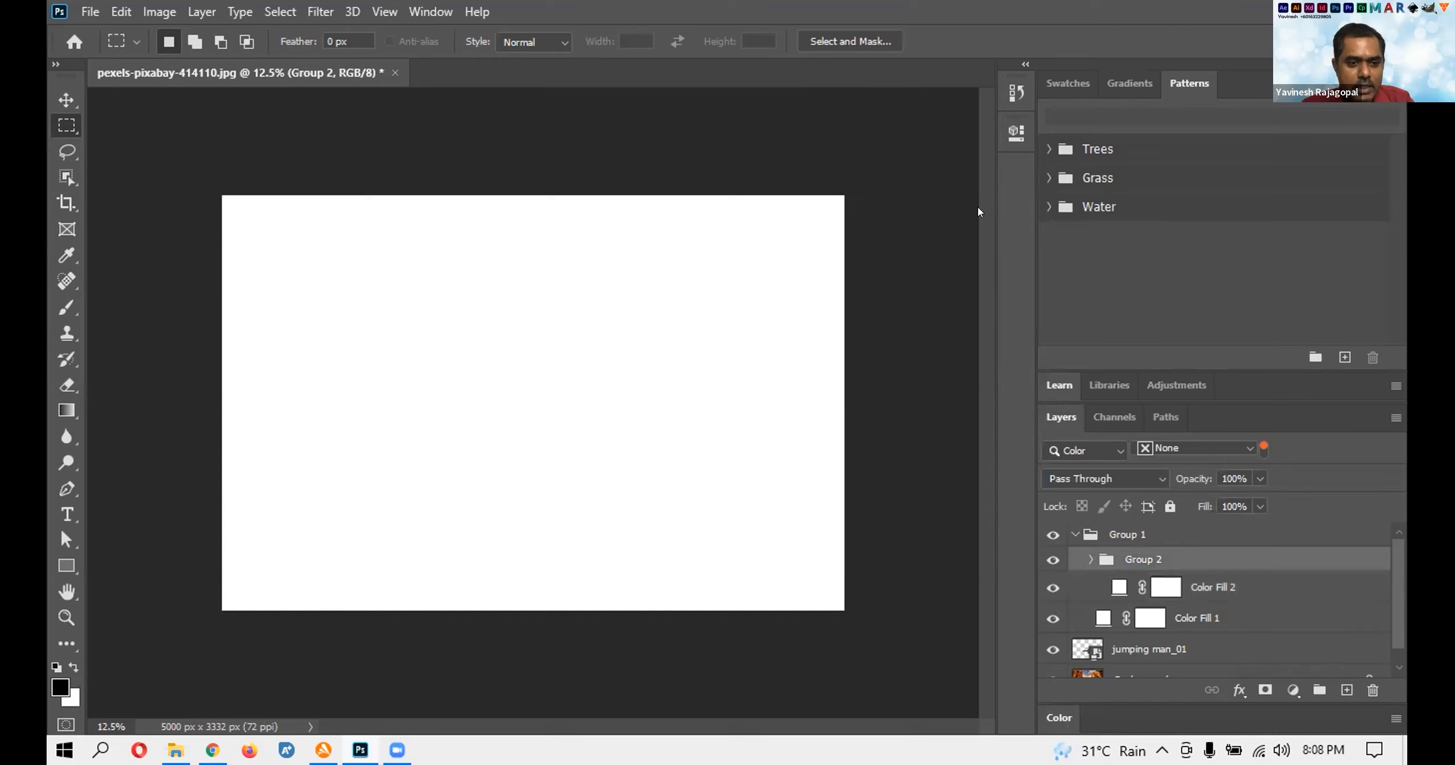
{"action": "right_click", "coordinate": [1280, 562]}
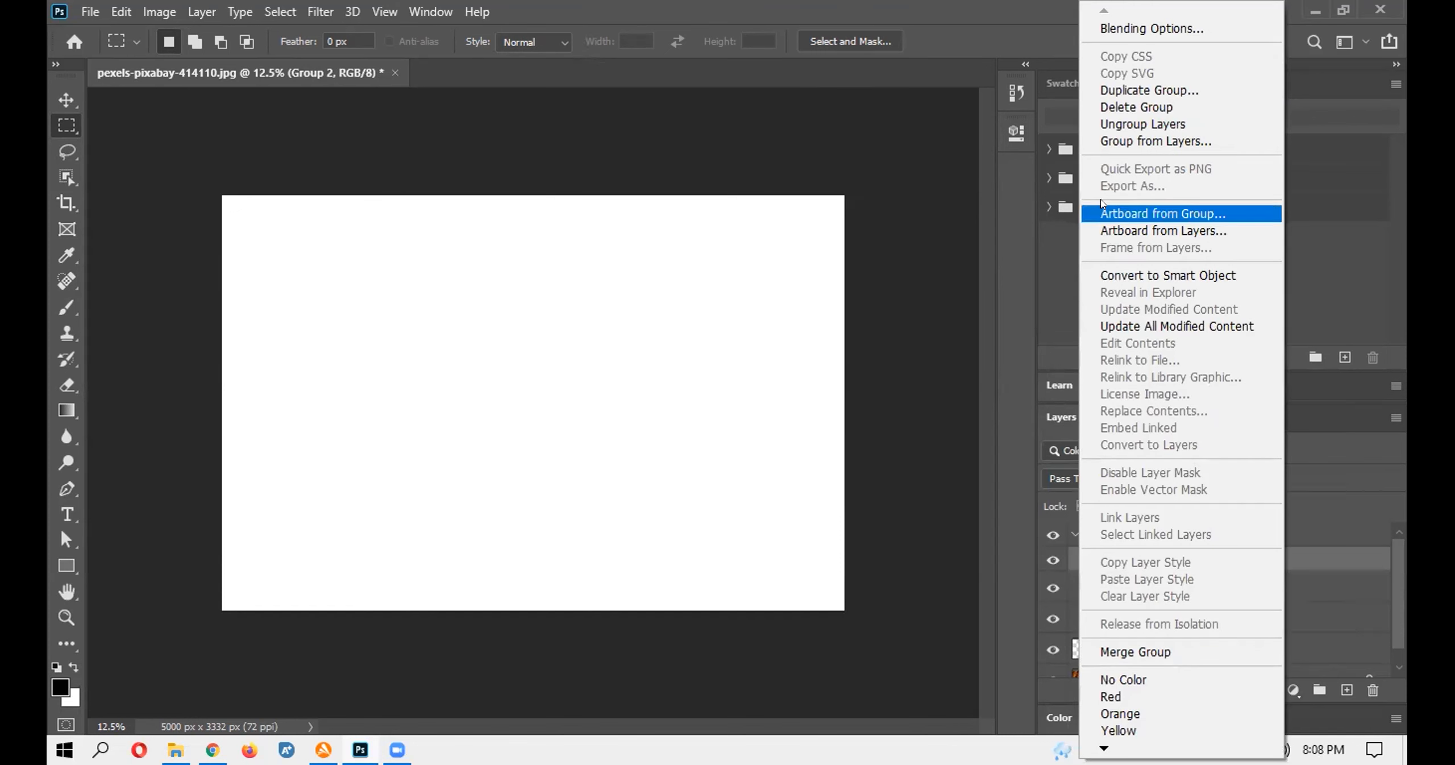
{"action": "left_click", "coordinate": [1120, 123]}
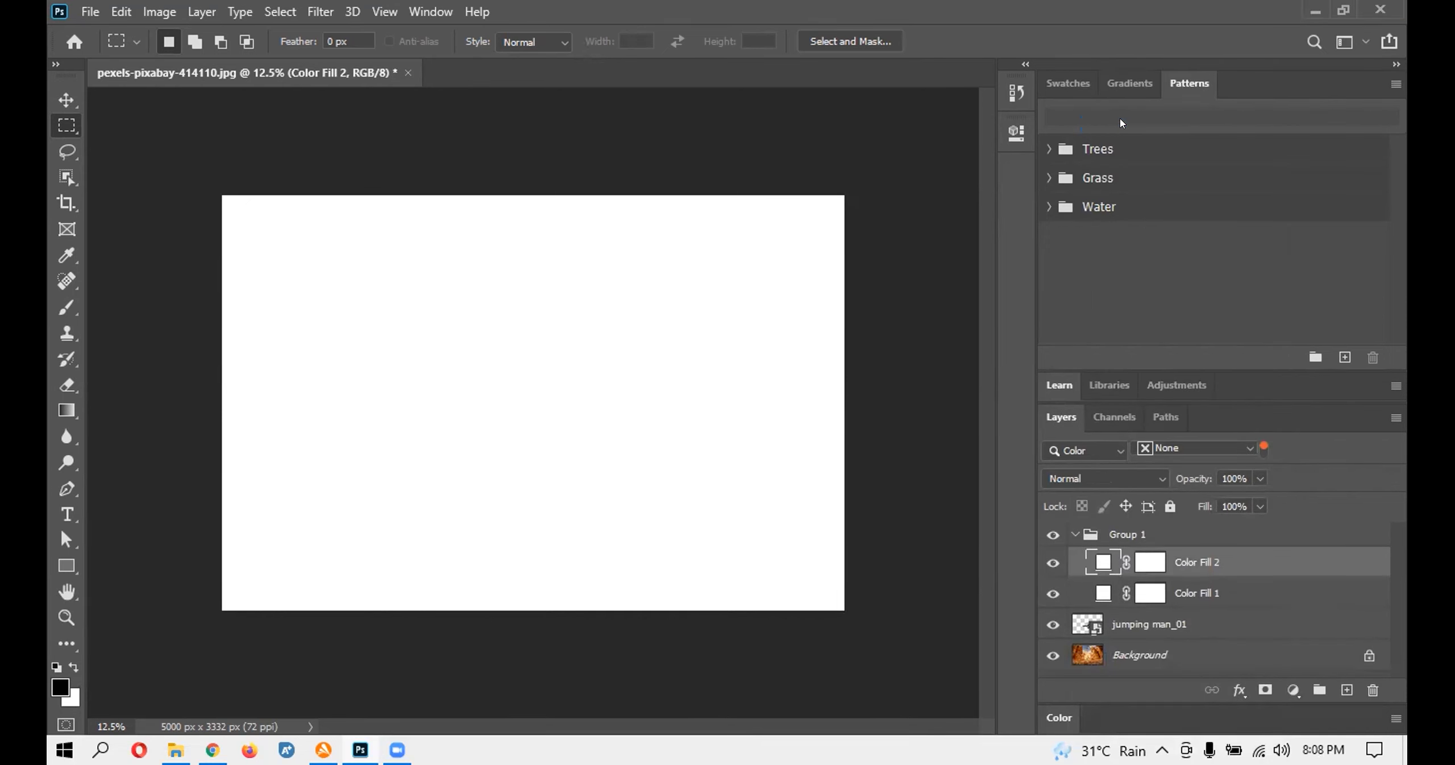
Ungroup Group 1 to release the Color Fill 2 and Color Fill 1 layers.
{"action": "left_click", "coordinate": [1119, 523]}
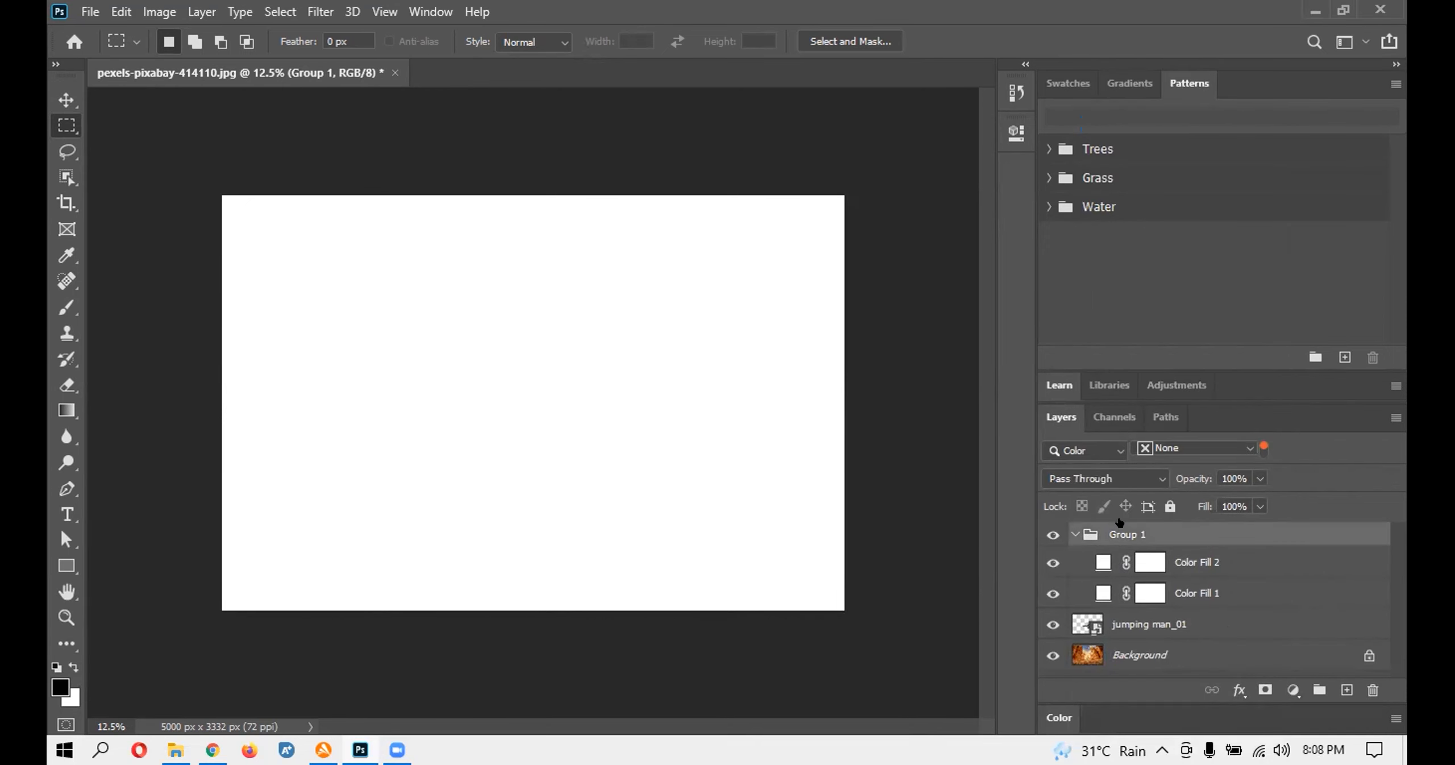
{"action": "right_click", "coordinate": [1119, 531]}
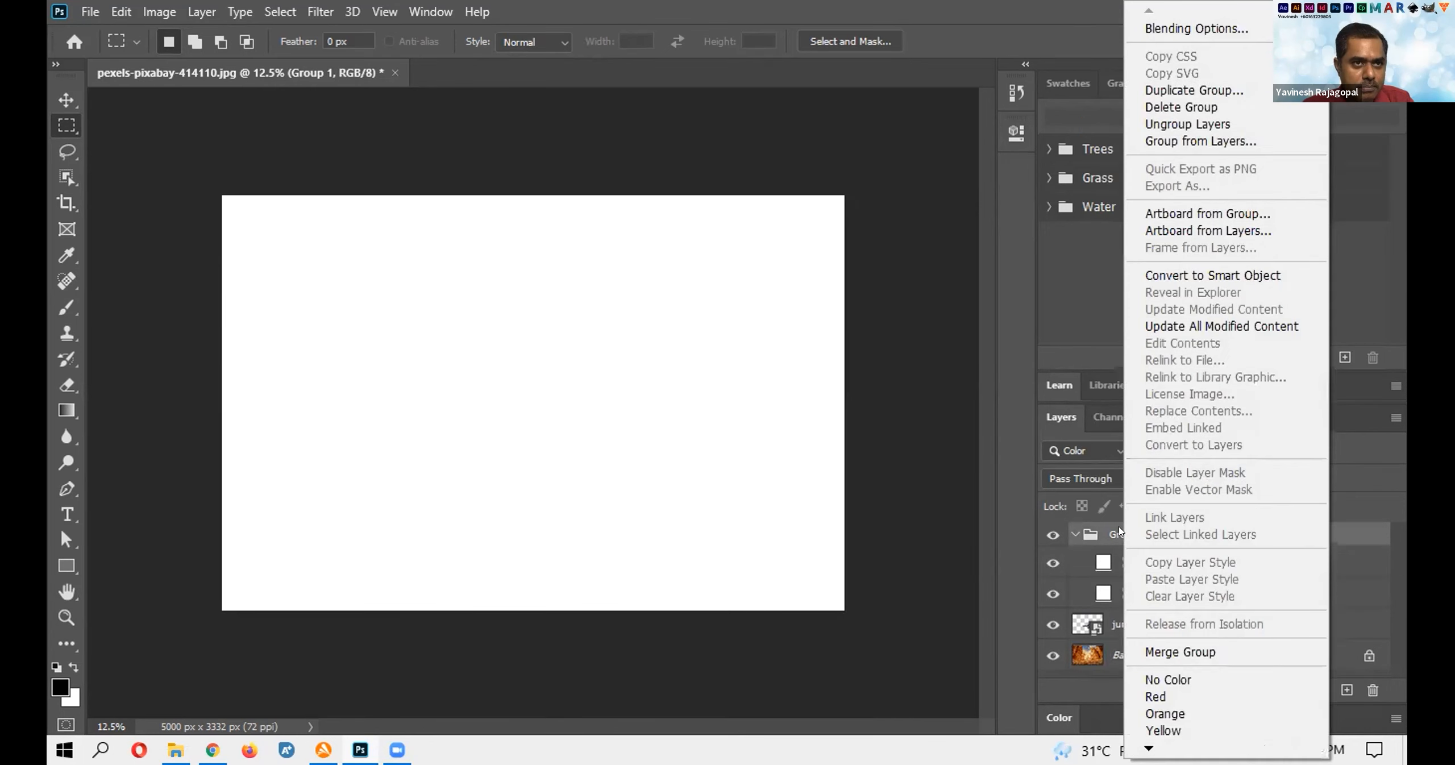
{"action": "left_click", "coordinate": [1212, 126]}
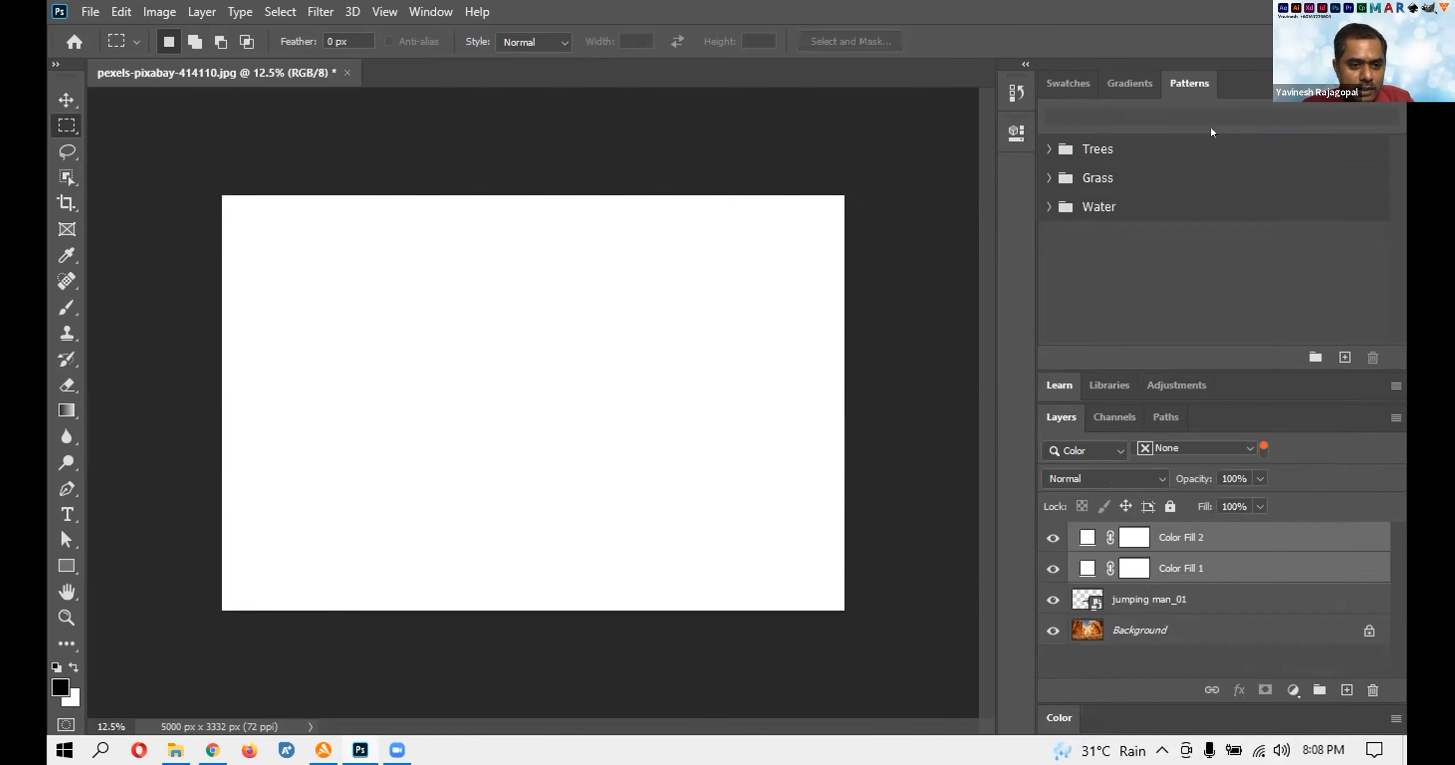
{"action": "right_click", "coordinate": [1215, 532]}
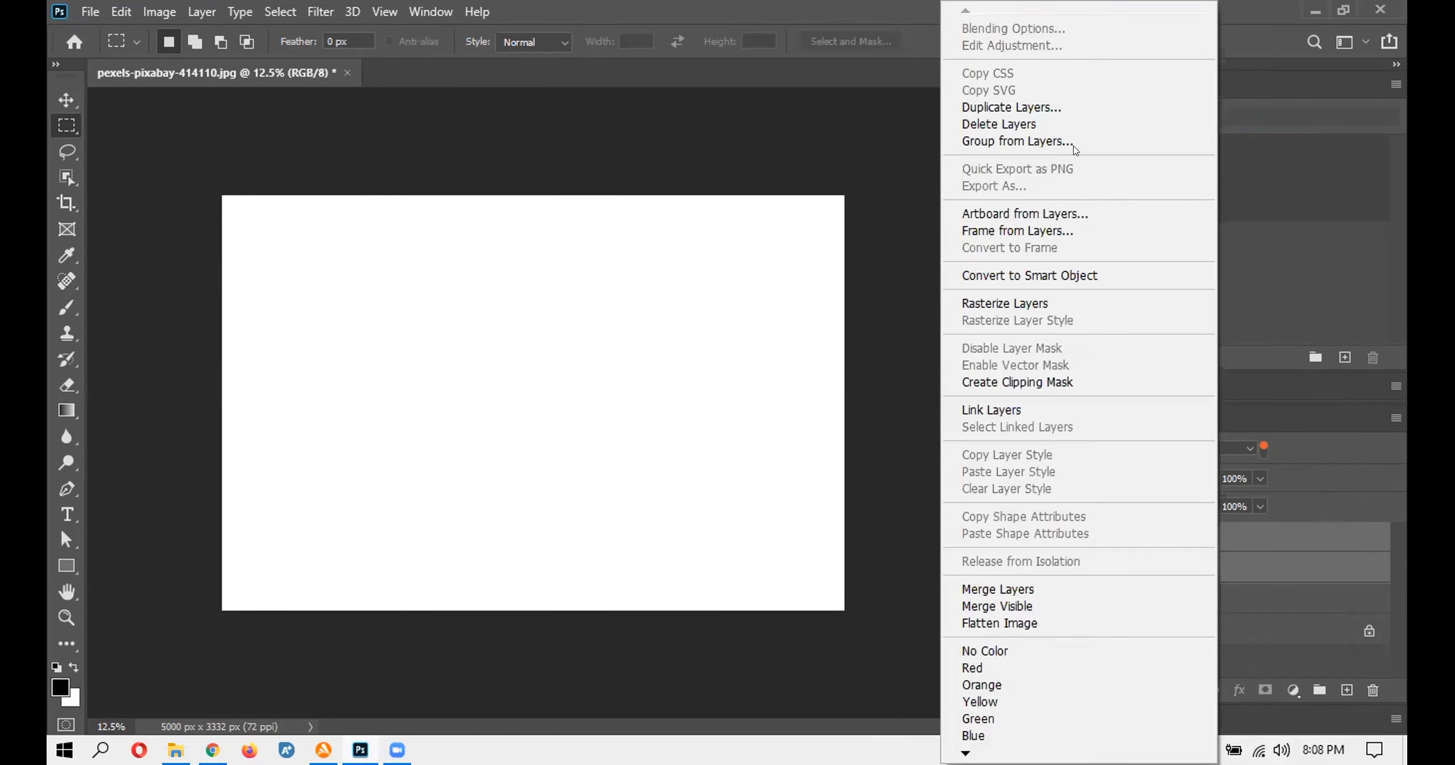
{"action": "left_click", "coordinate": [1320, 536]}
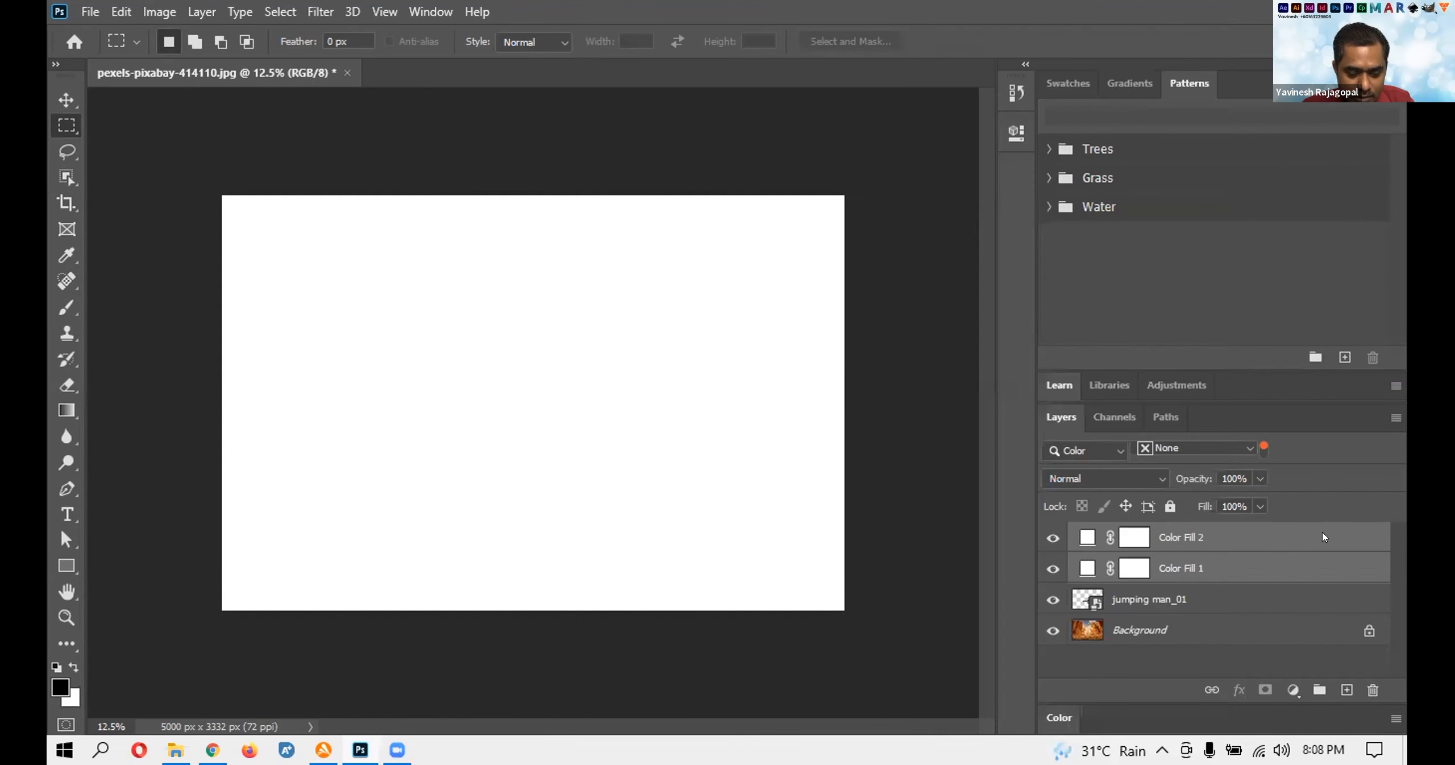
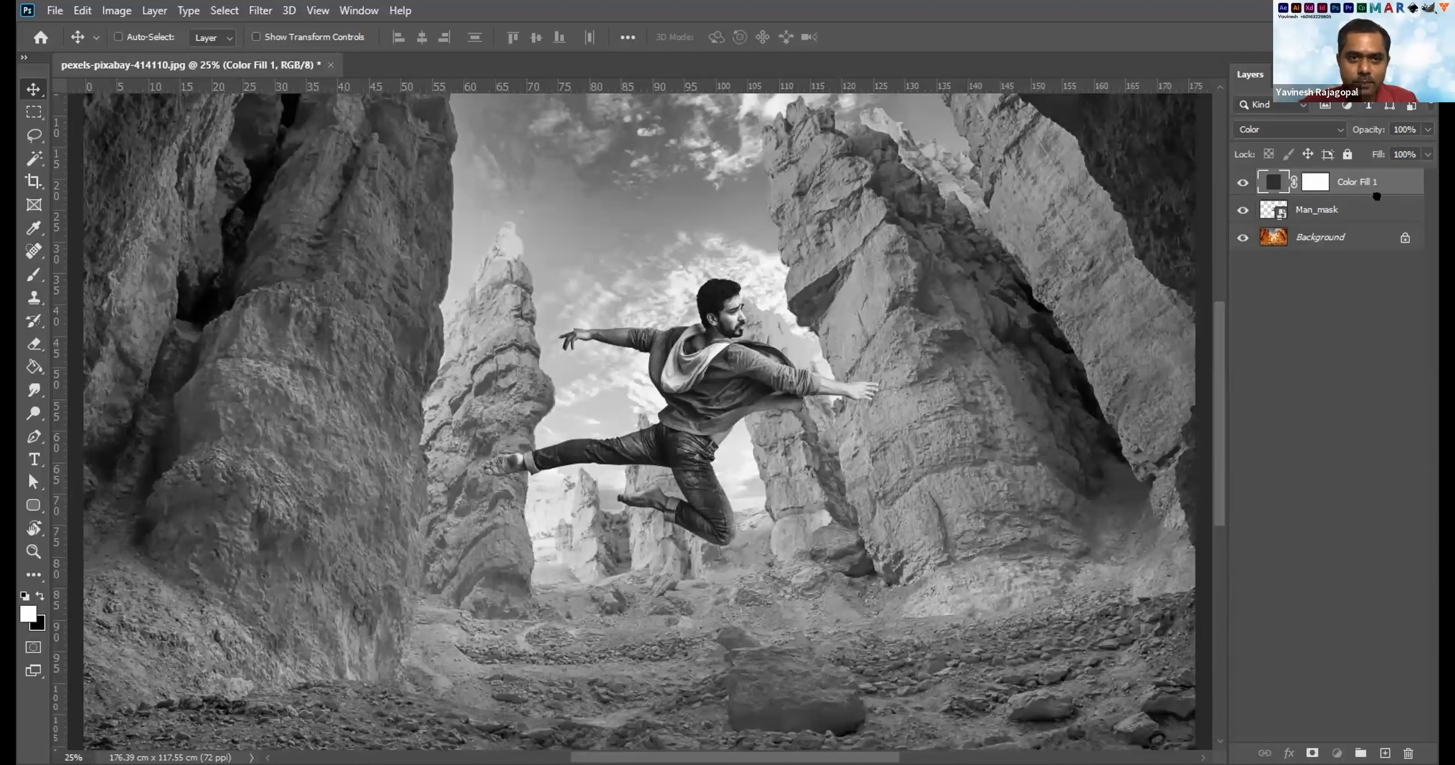
Try the Color Fill 1 layer beneath Man_mask and return it to the top of the layer stack.
{"action": "left_click_drag", "start_coordinate": [1367, 209], "coordinate": [1372, 219]}
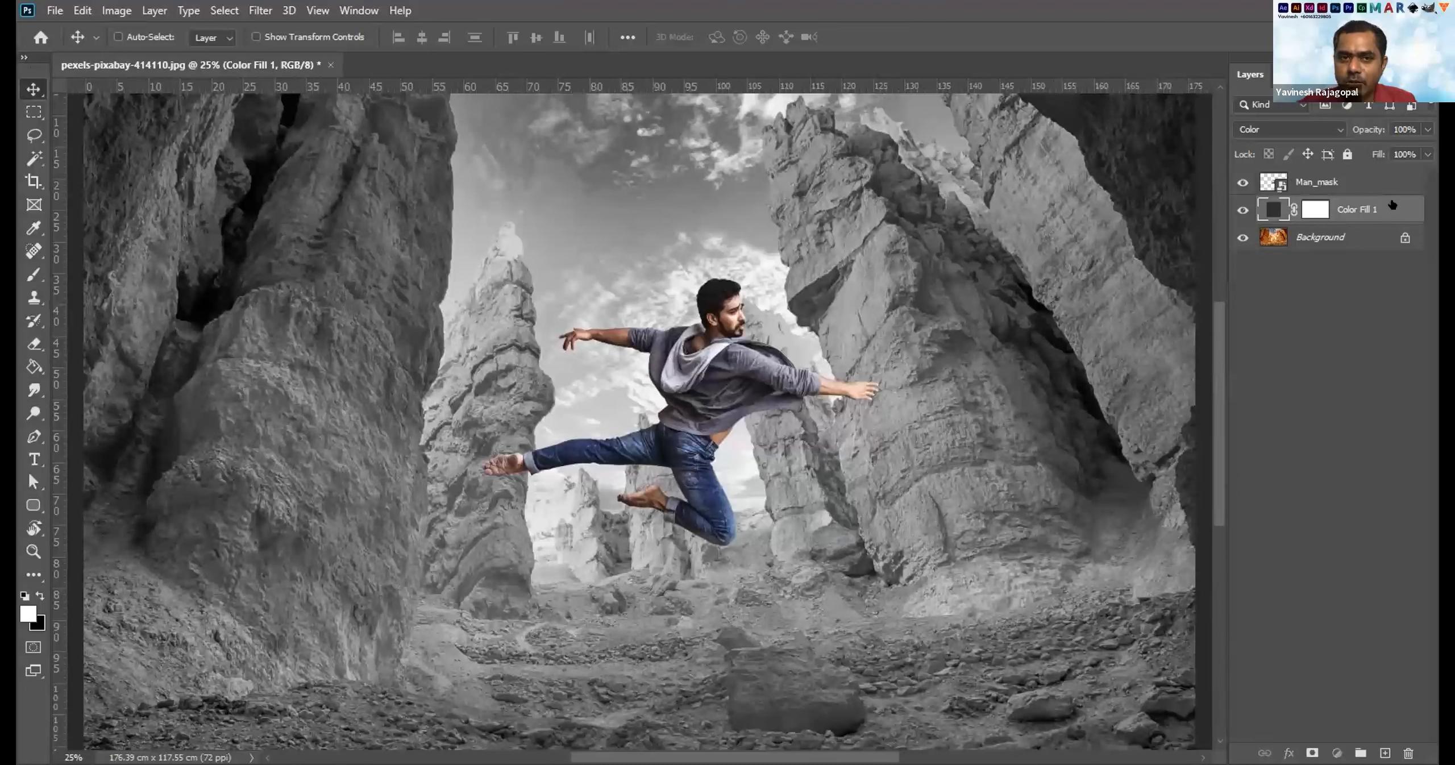
{"action": "left_click_drag", "start_coordinate": [1392, 196], "coordinate": [1390, 172]}
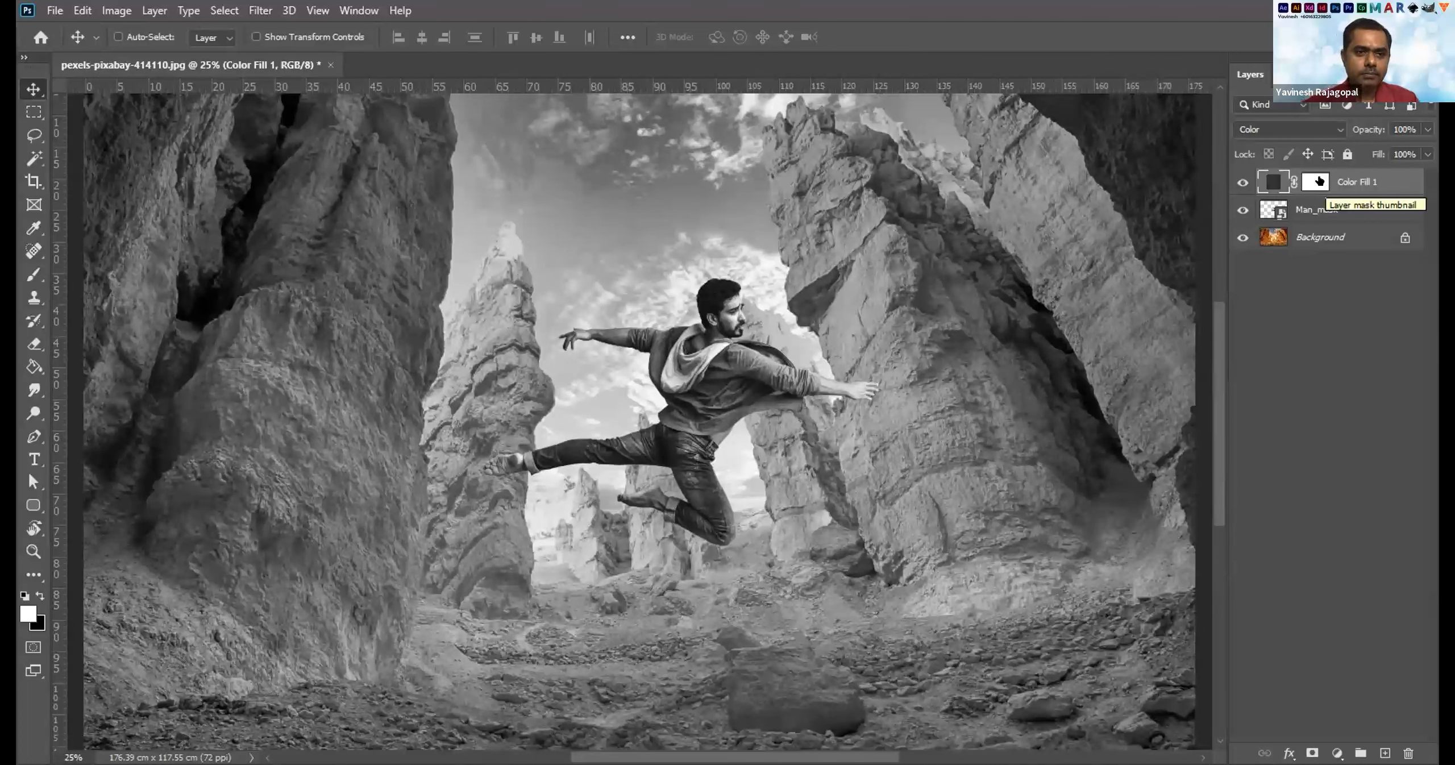
Try a Brightness/Contrast adjustment layer with raised brightness directly above Man_mask and delete it.
{"action": "left_click", "coordinate": [1305, 209]}
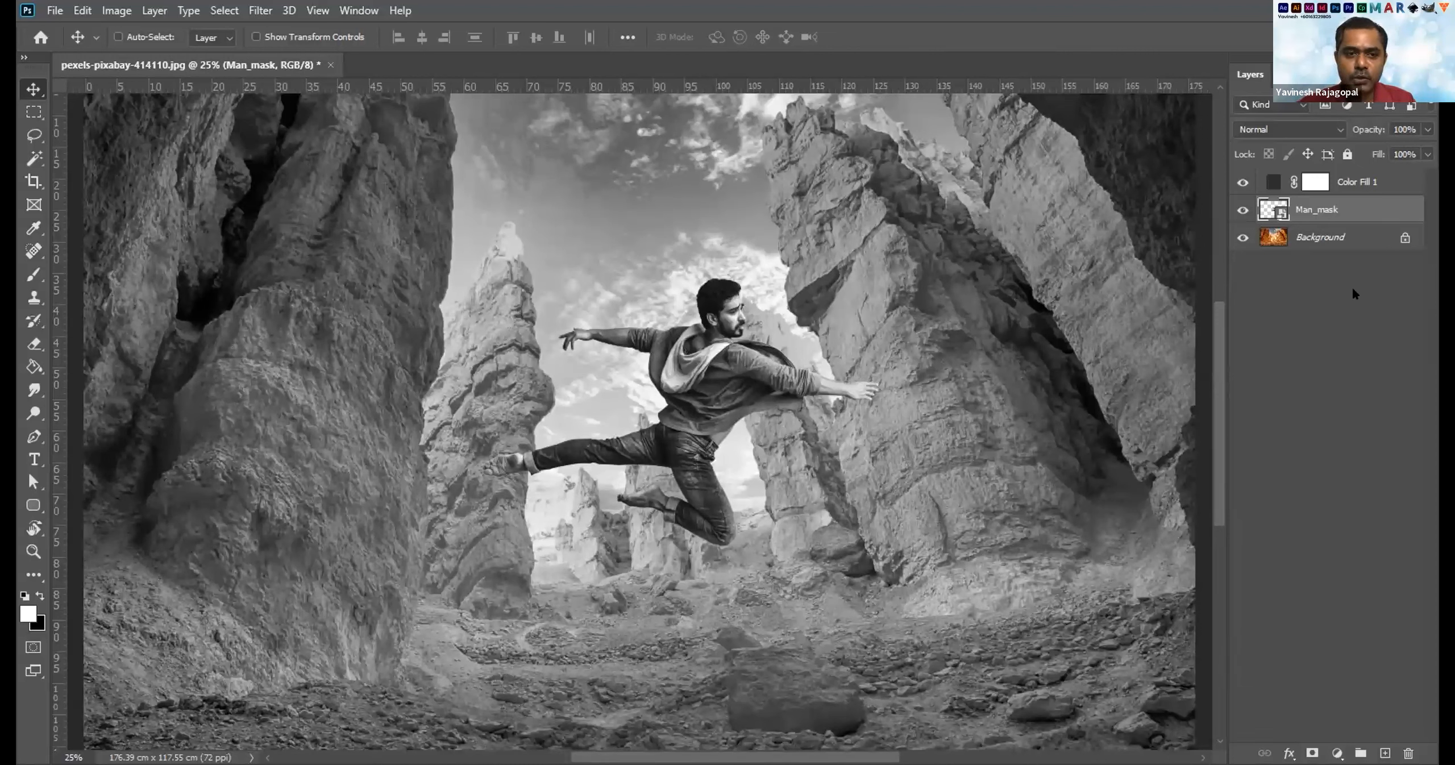
{"action": "left_click", "coordinate": [1337, 753]}
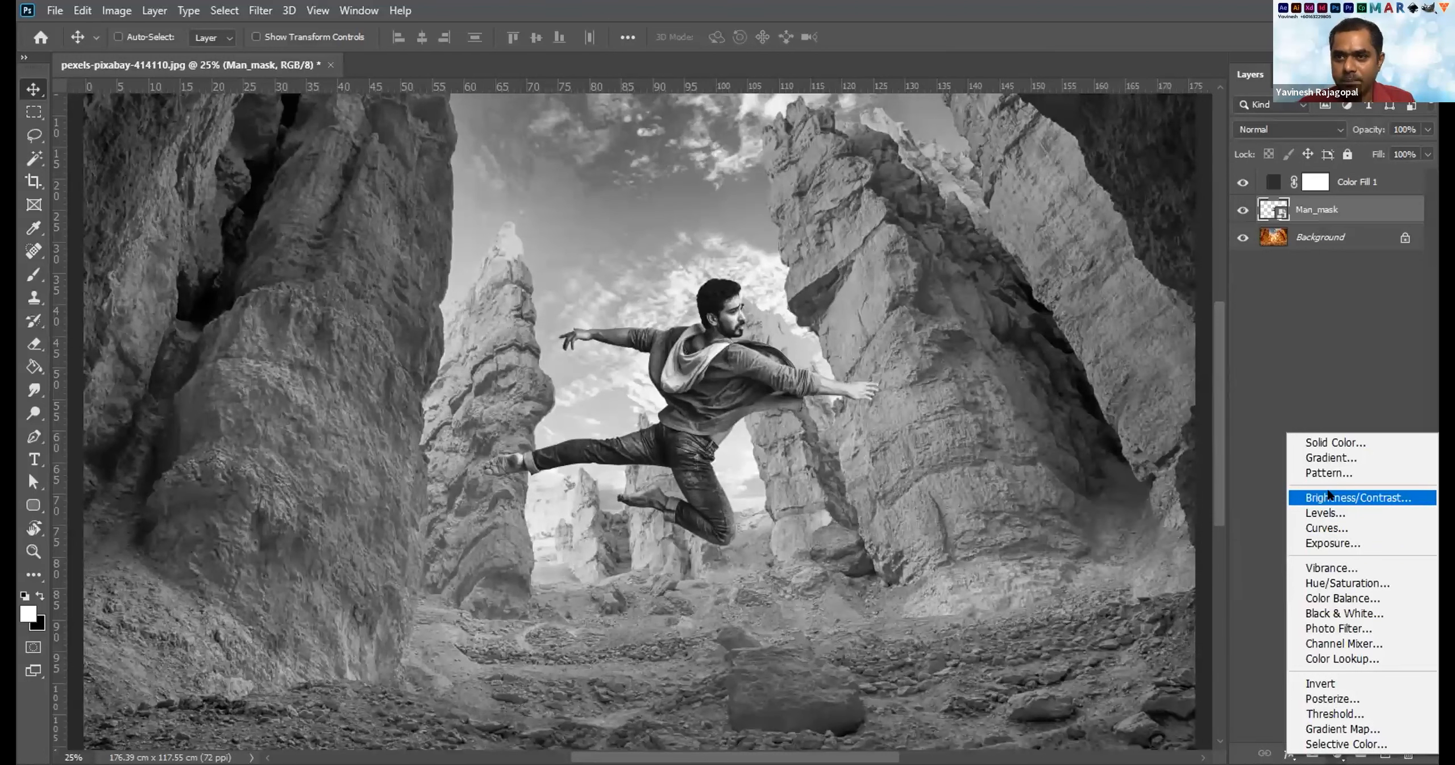
{"action": "left_click", "coordinate": [1329, 497]}
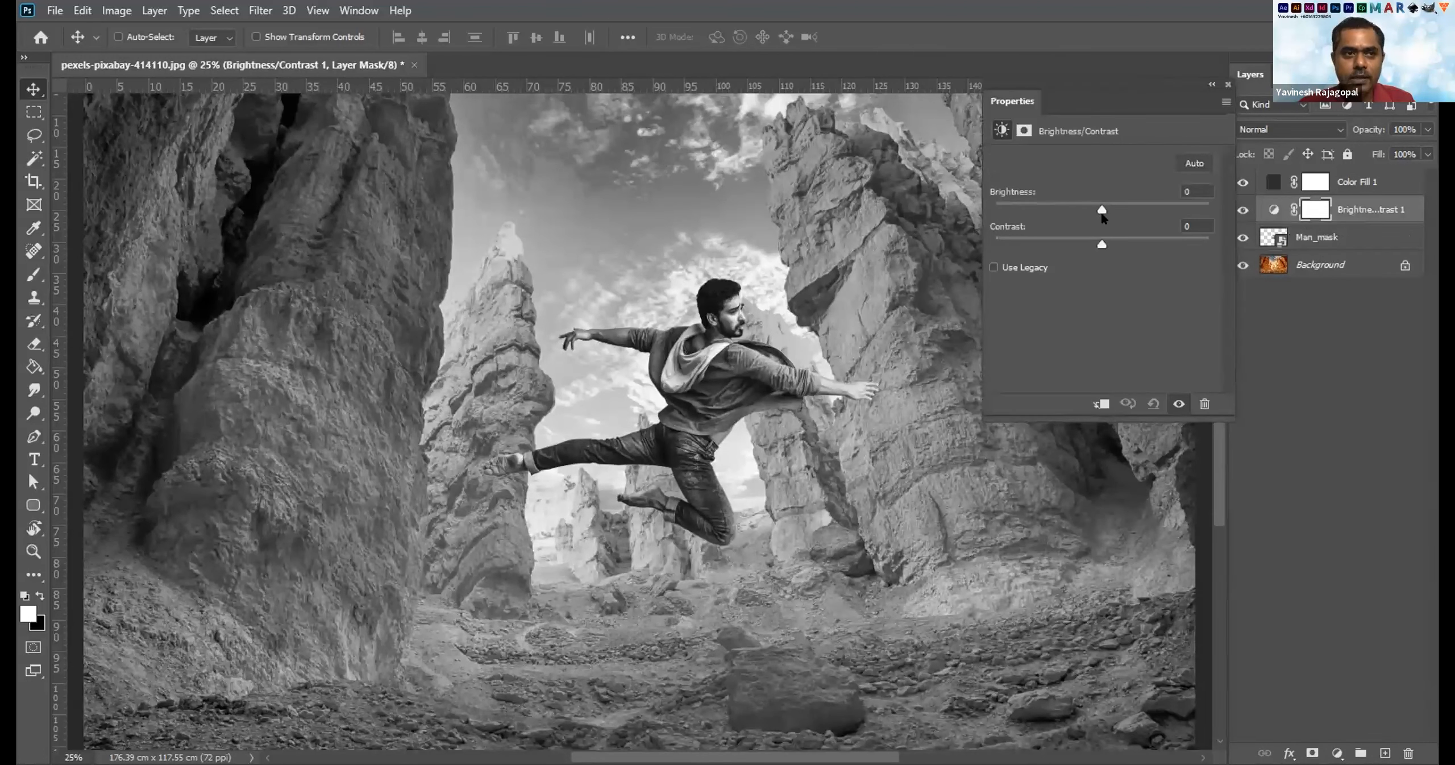
{"action": "left_click_drag", "start_coordinate": [1103, 210], "coordinate": [1158, 210]}
{"action": "left_click", "coordinate": [1228, 85]}
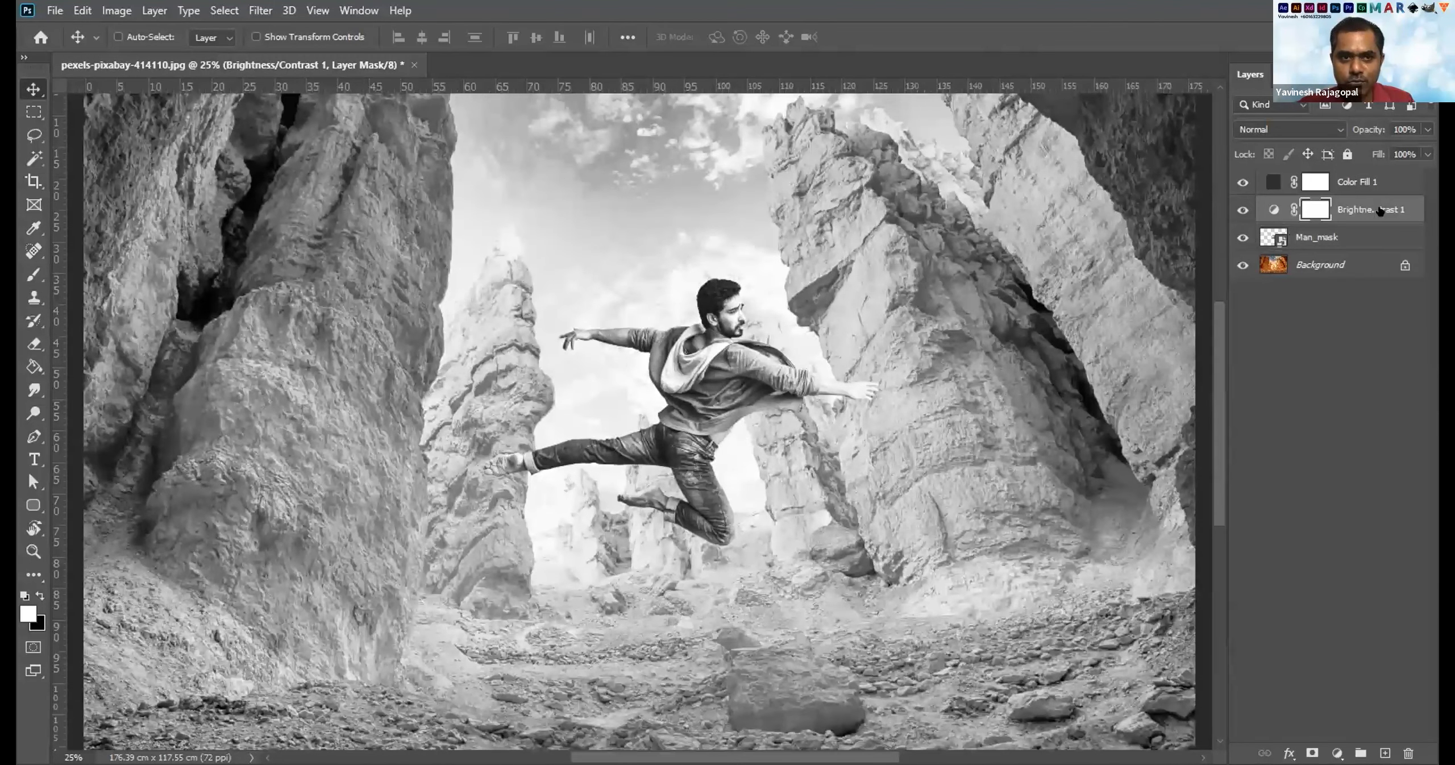
{"action": "key", "text": "Delete"}
{"action": "key", "text": "Delete"}
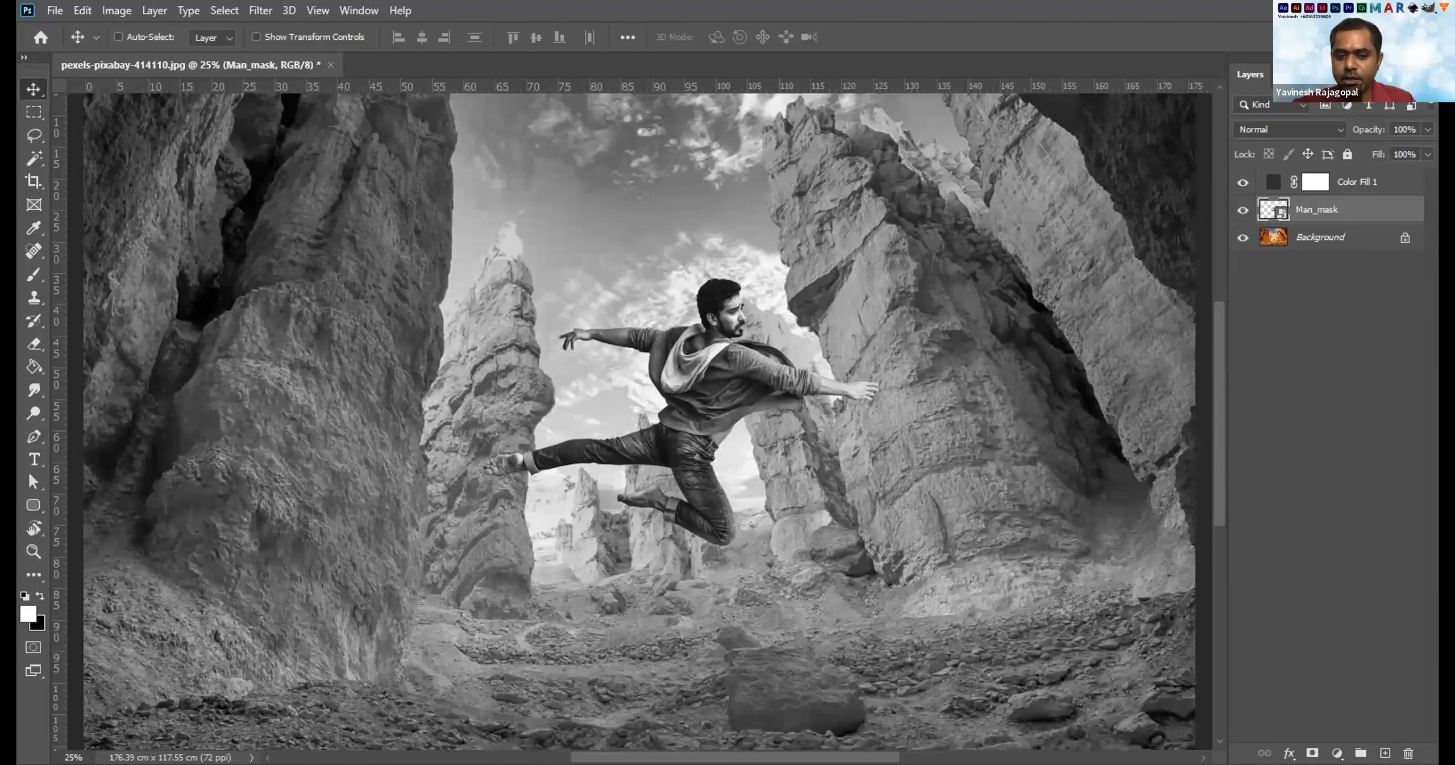
Create a layer group between Color Fill 1 and Man_mask, and select the Man_mask layer.
{"action": "key", "text": "ctrl+g"}
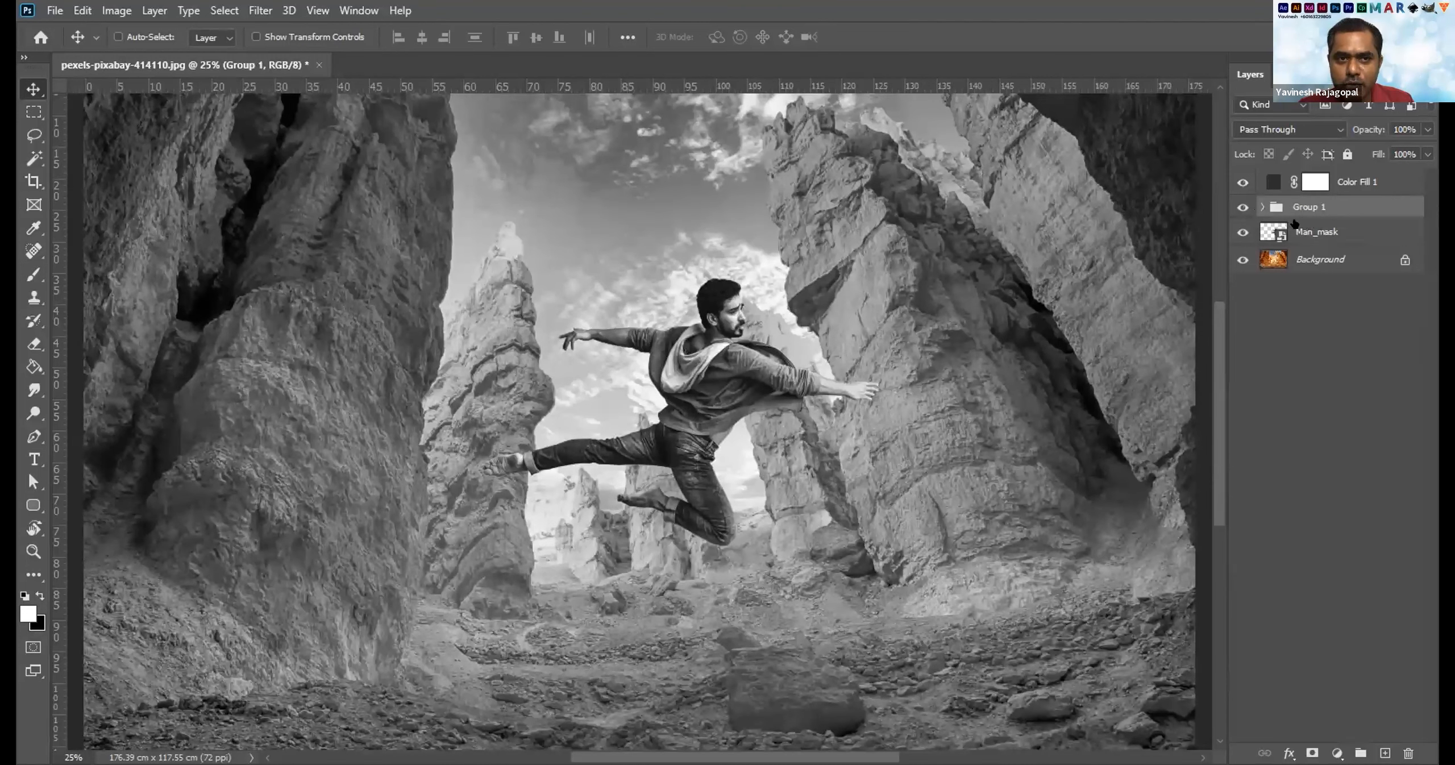
{"action": "left_click", "coordinate": [1317, 223]}
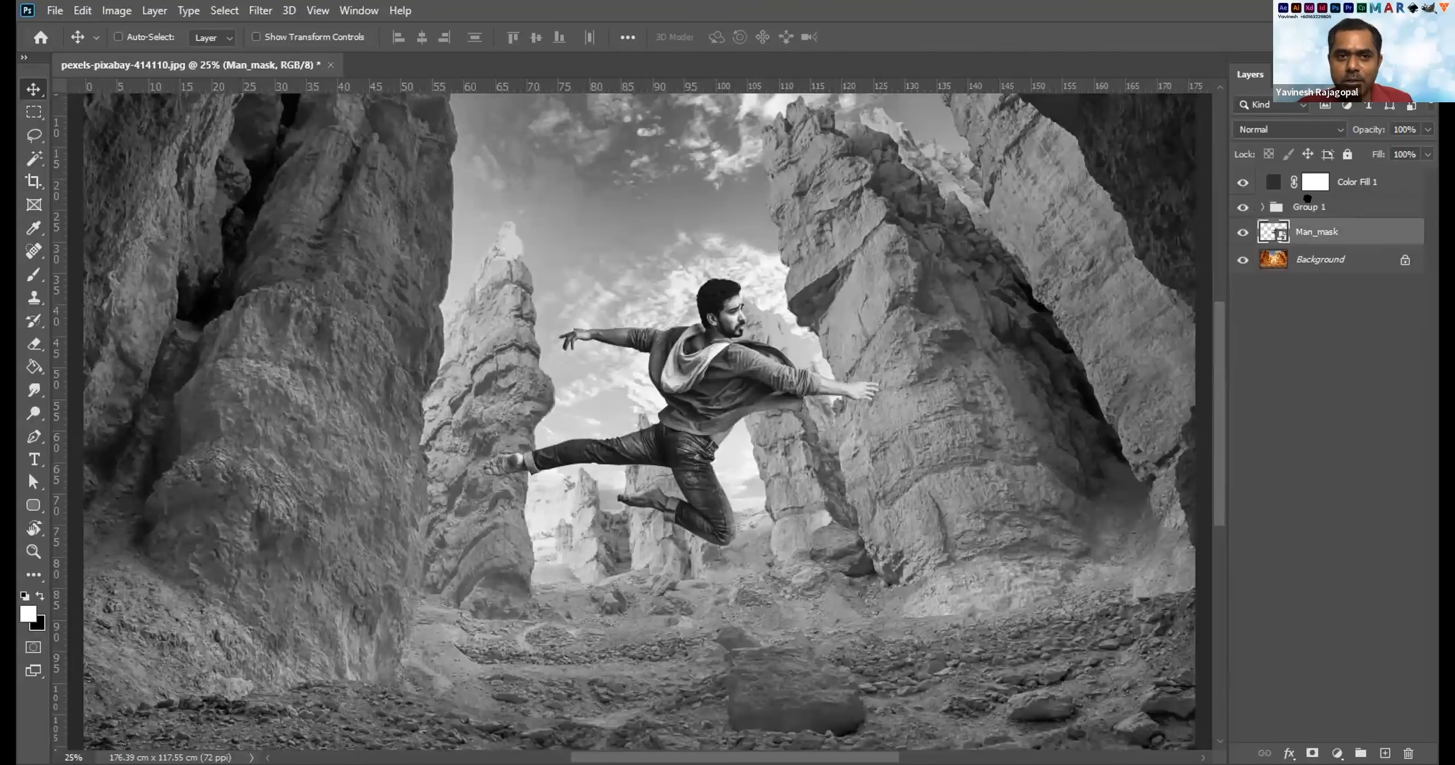
Move the Man_mask layer into Group 1 and expand the group to show its contents.
{"action": "left_click_drag", "start_coordinate": [1306, 206], "coordinate": [1306, 207]}
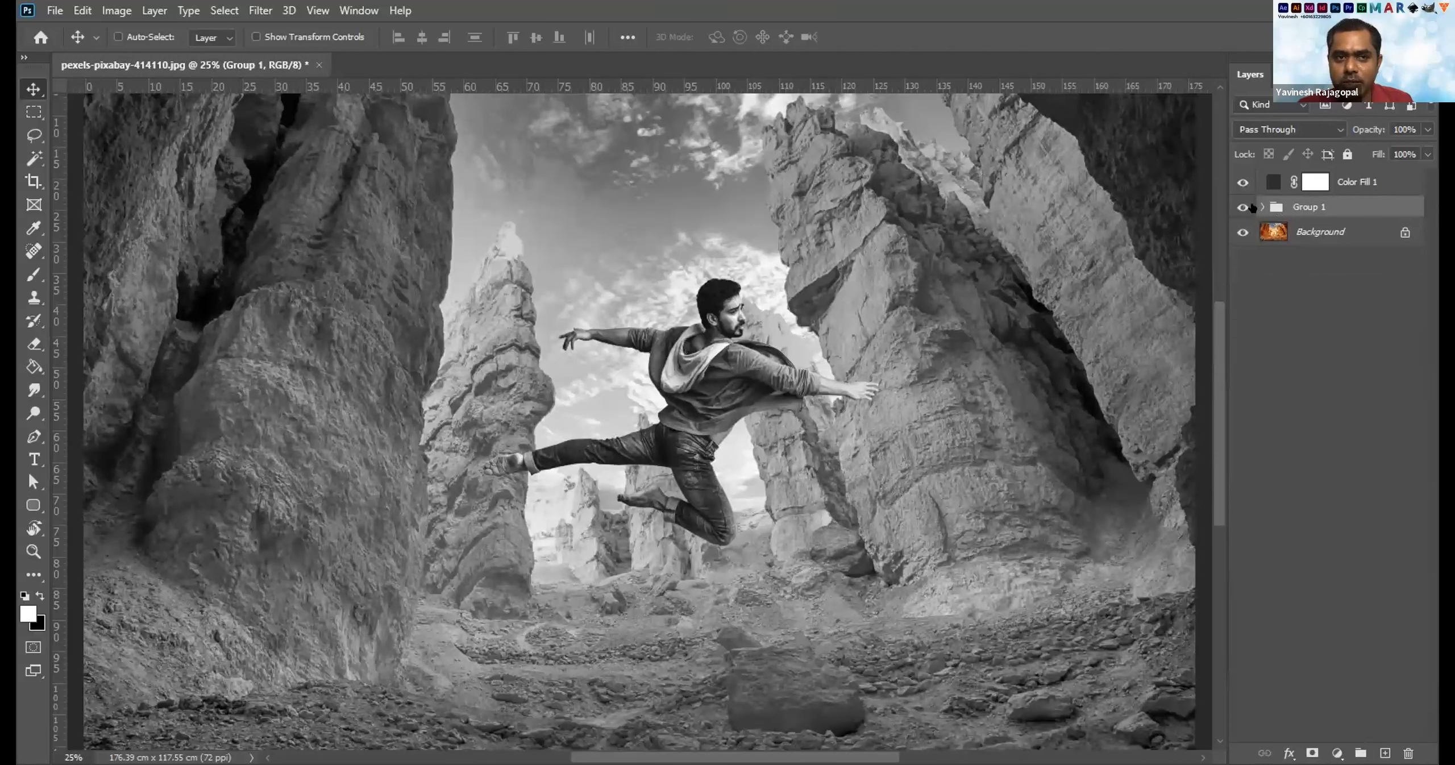
{"action": "left_click", "coordinate": [1260, 208]}
{"action": "left_click", "coordinate": [1260, 207]}
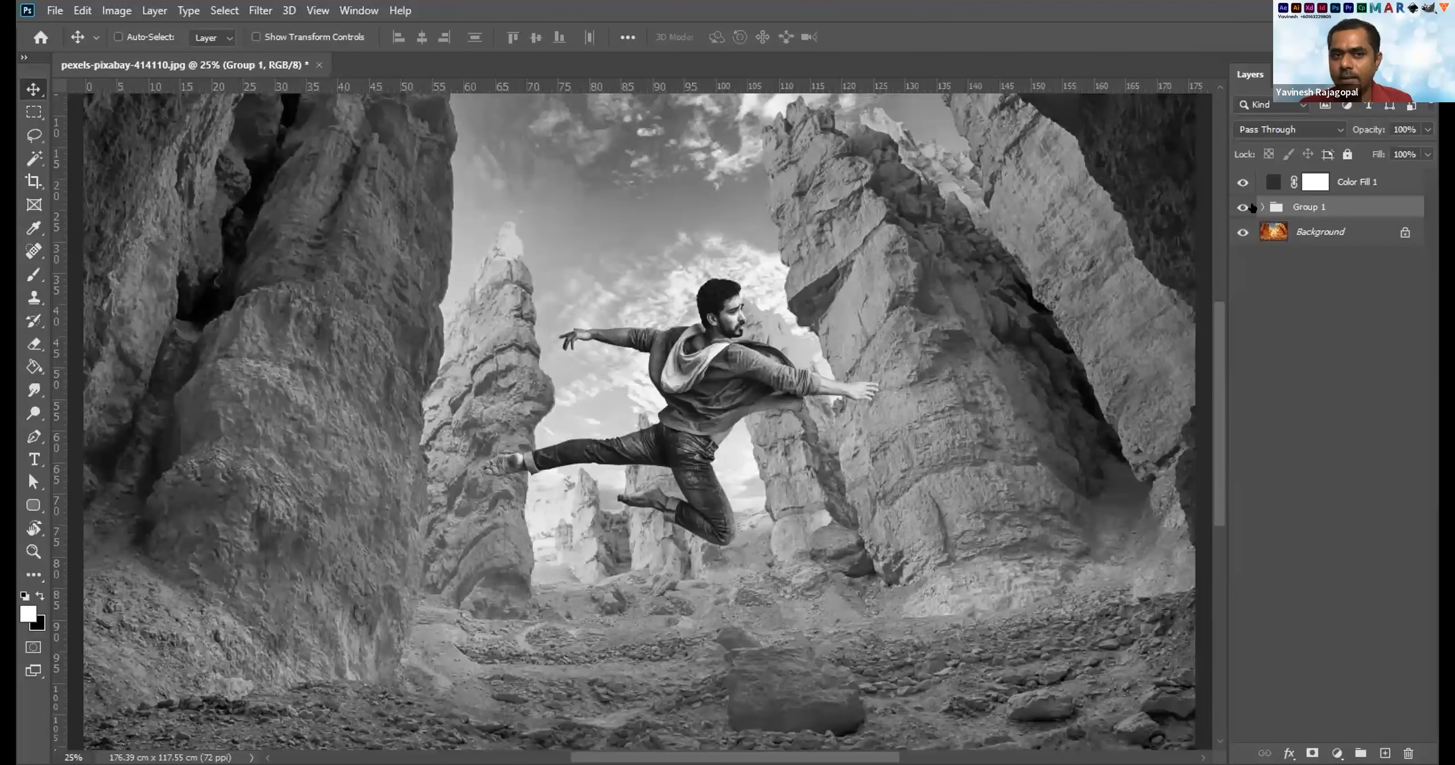
{"action": "left_click", "coordinate": [1260, 208]}
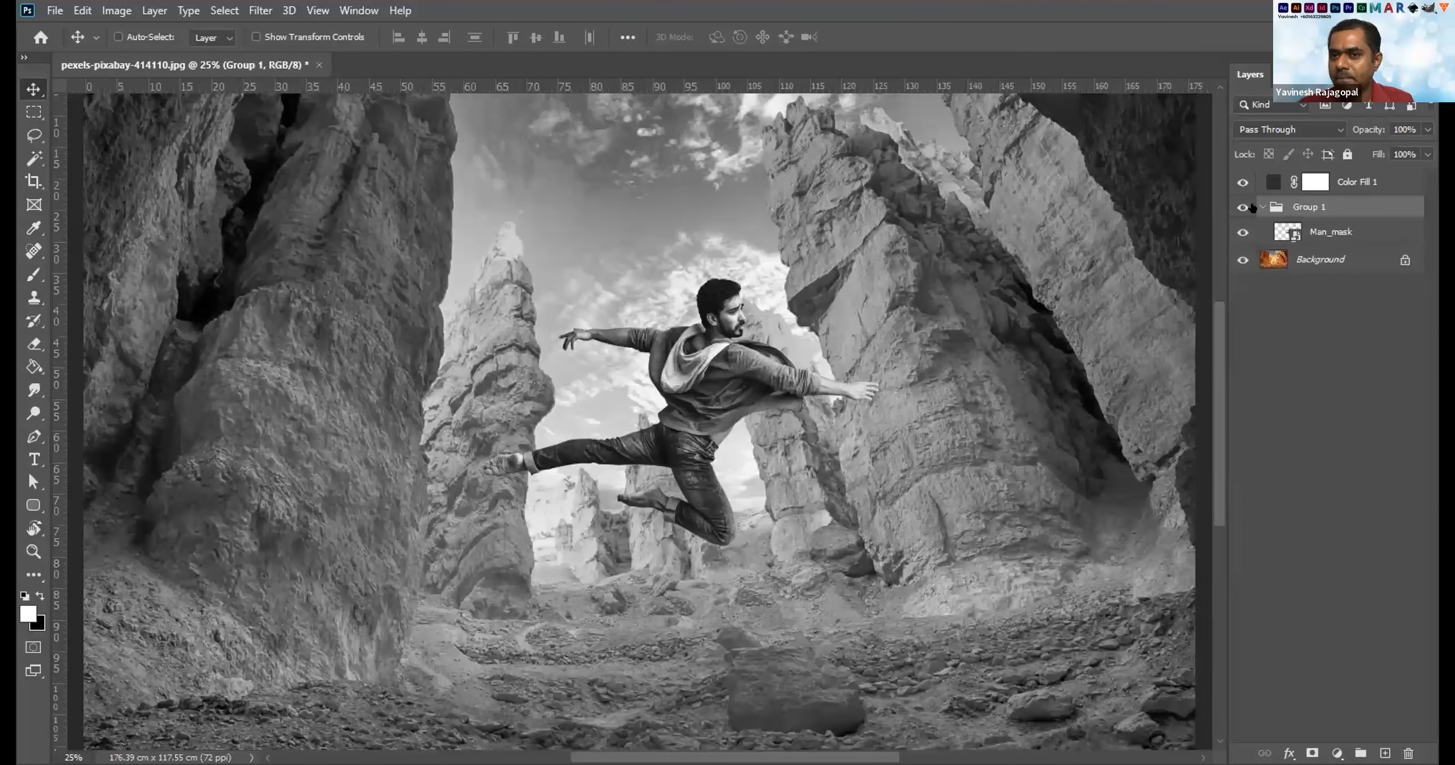
{"action": "left_click", "coordinate": [1260, 208]}
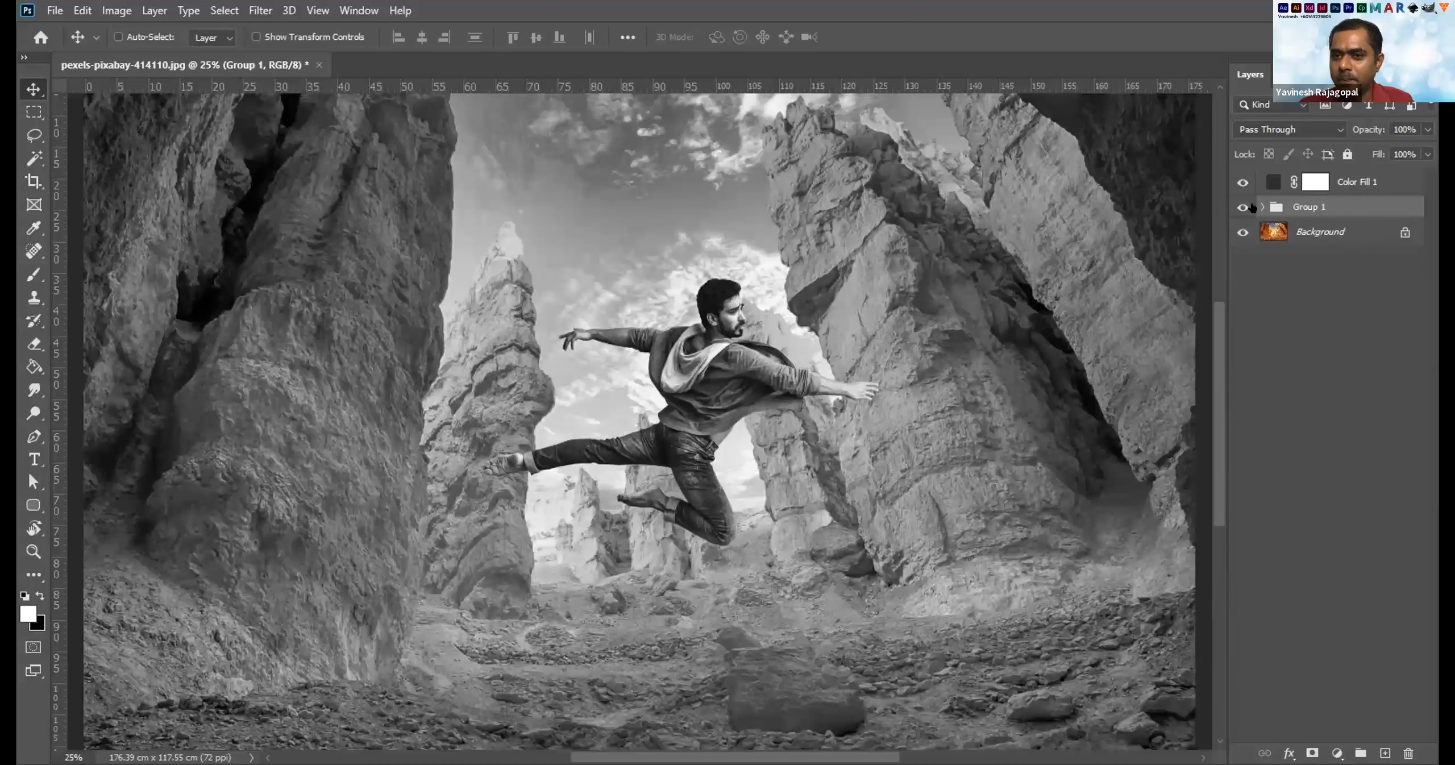
{"action": "left_click", "coordinate": [1260, 208]}
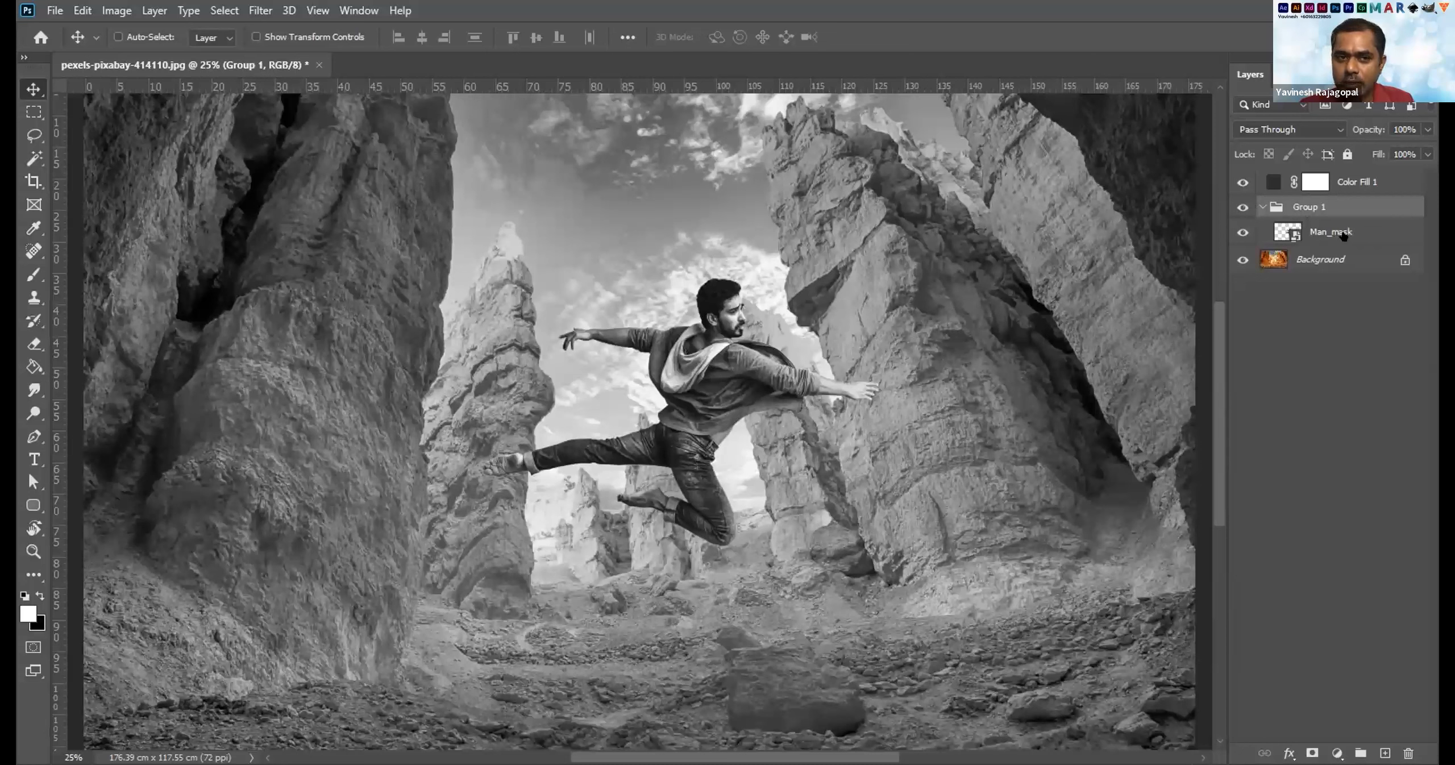
Add a Brightness/Contrast adjustment layer above Man_mask inside Group 1 with brightness 46.
{"action": "left_click", "coordinate": [1375, 226]}
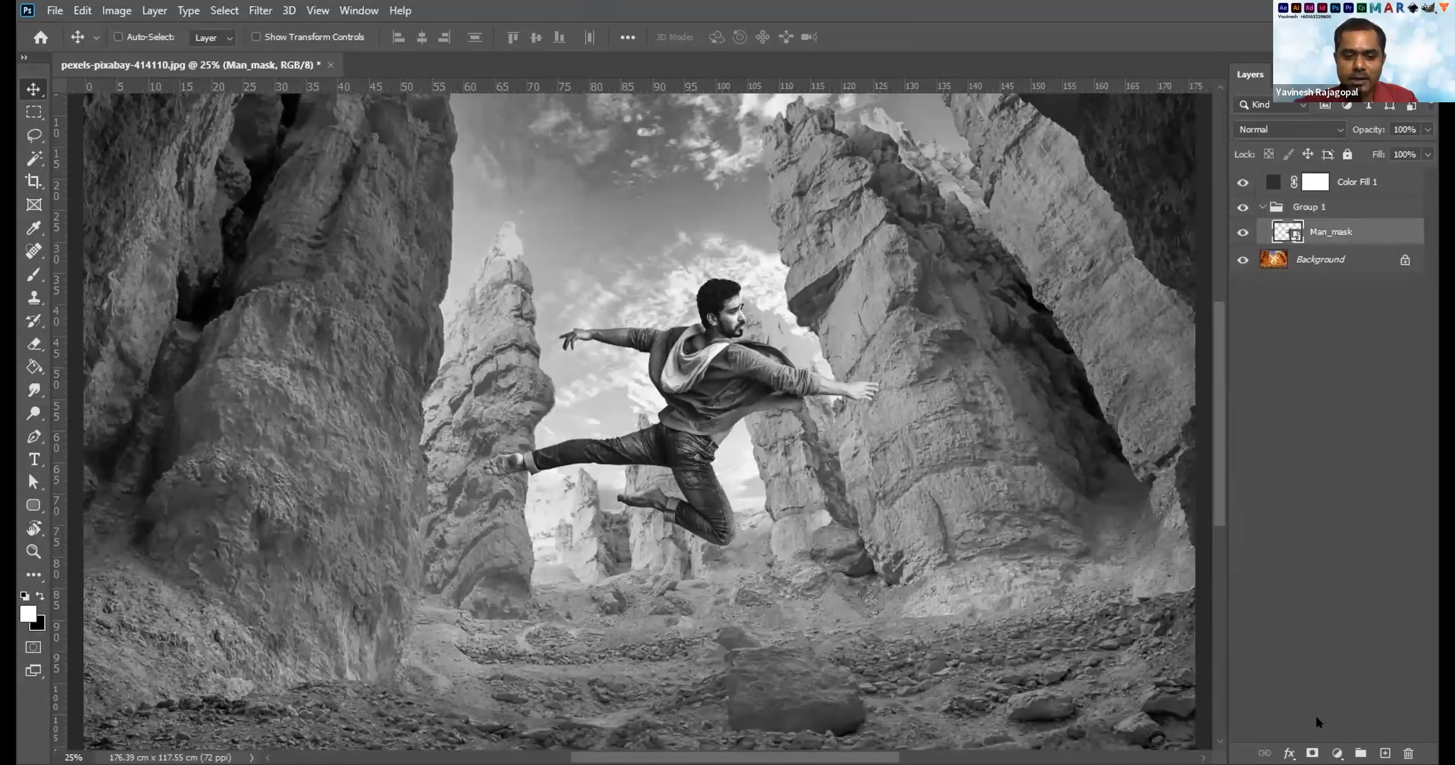
{"action": "left_click", "coordinate": [1338, 754]}
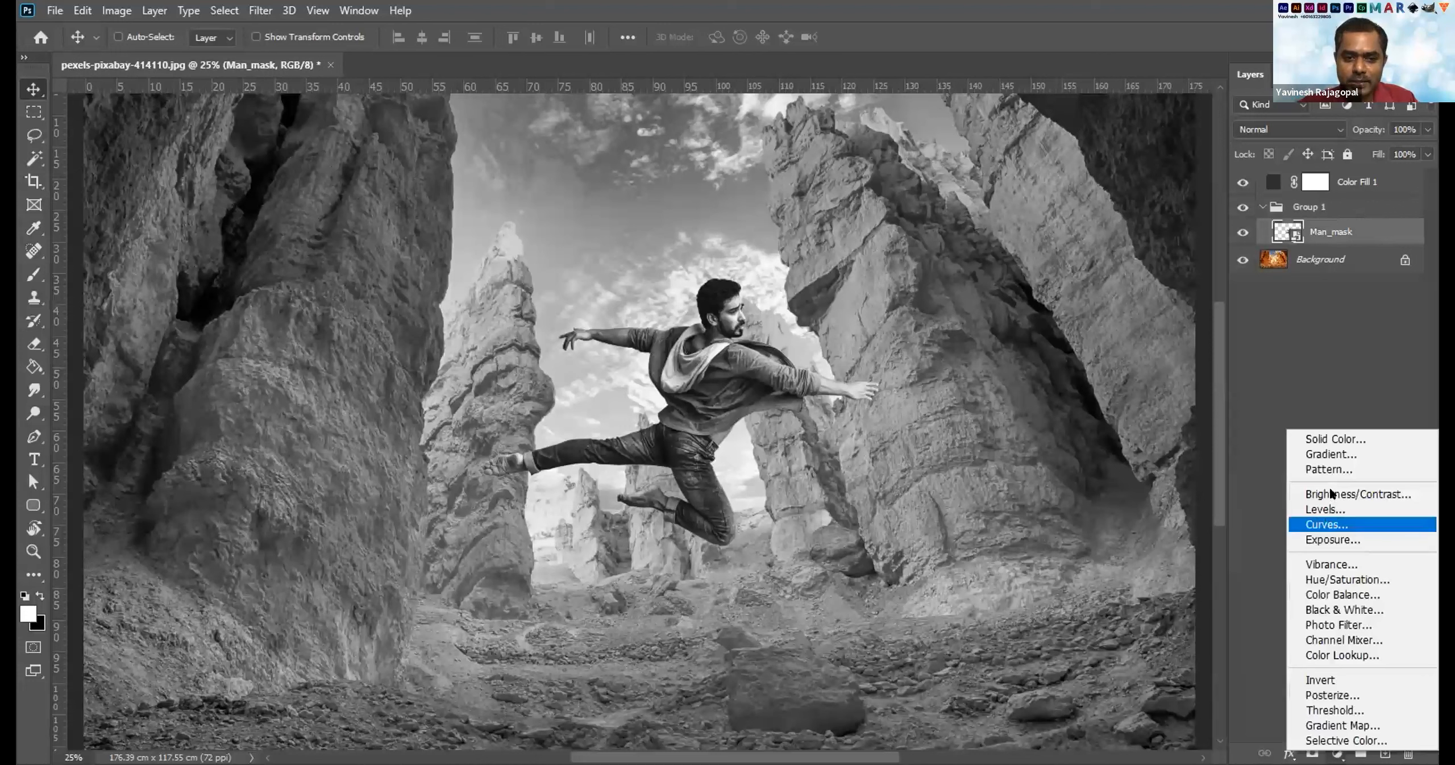
{"action": "left_click", "coordinate": [1330, 495]}
{"action": "left_click", "coordinate": [1102, 211]}
{"action": "left_click_drag", "start_coordinate": [1101, 209], "coordinate": [1134, 208]}
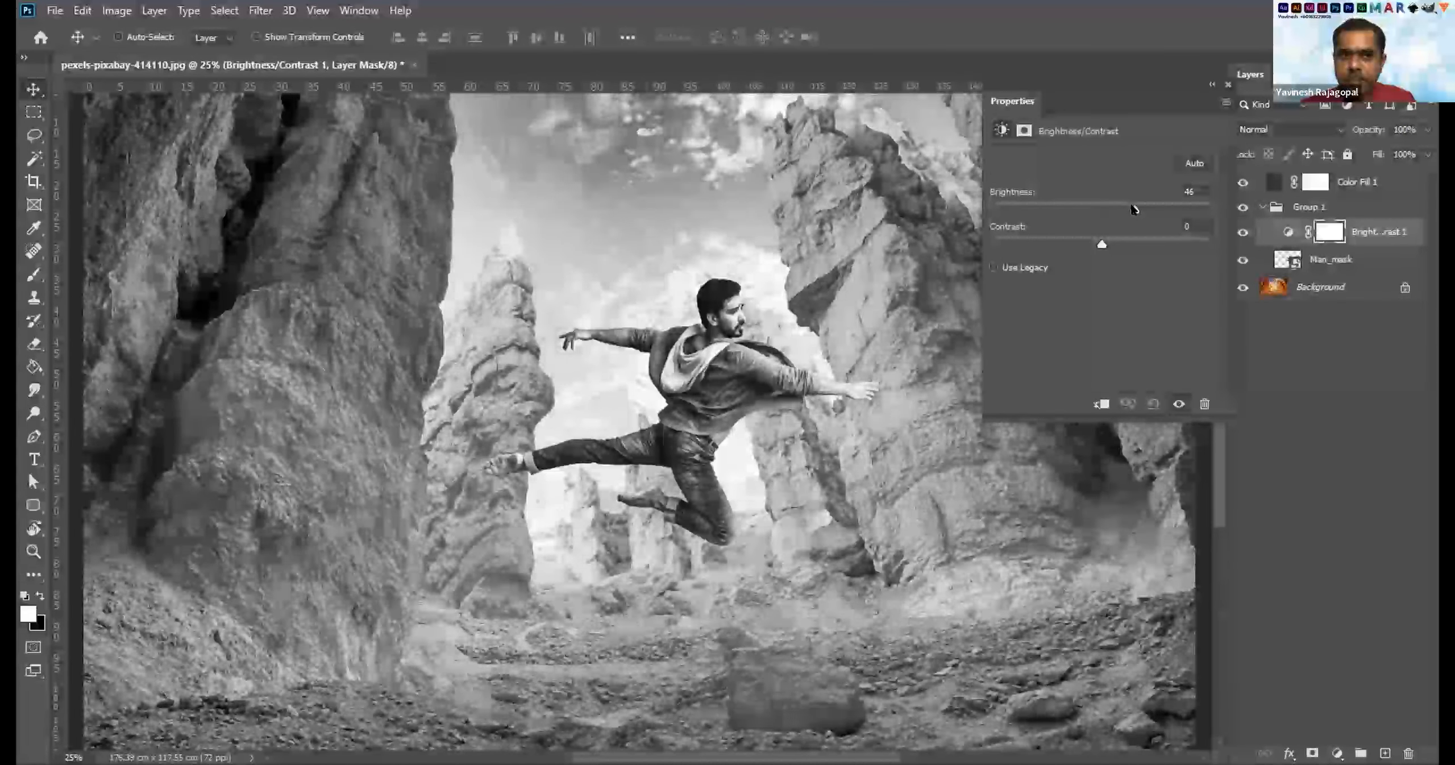
{"action": "left_click", "coordinate": [1228, 84]}
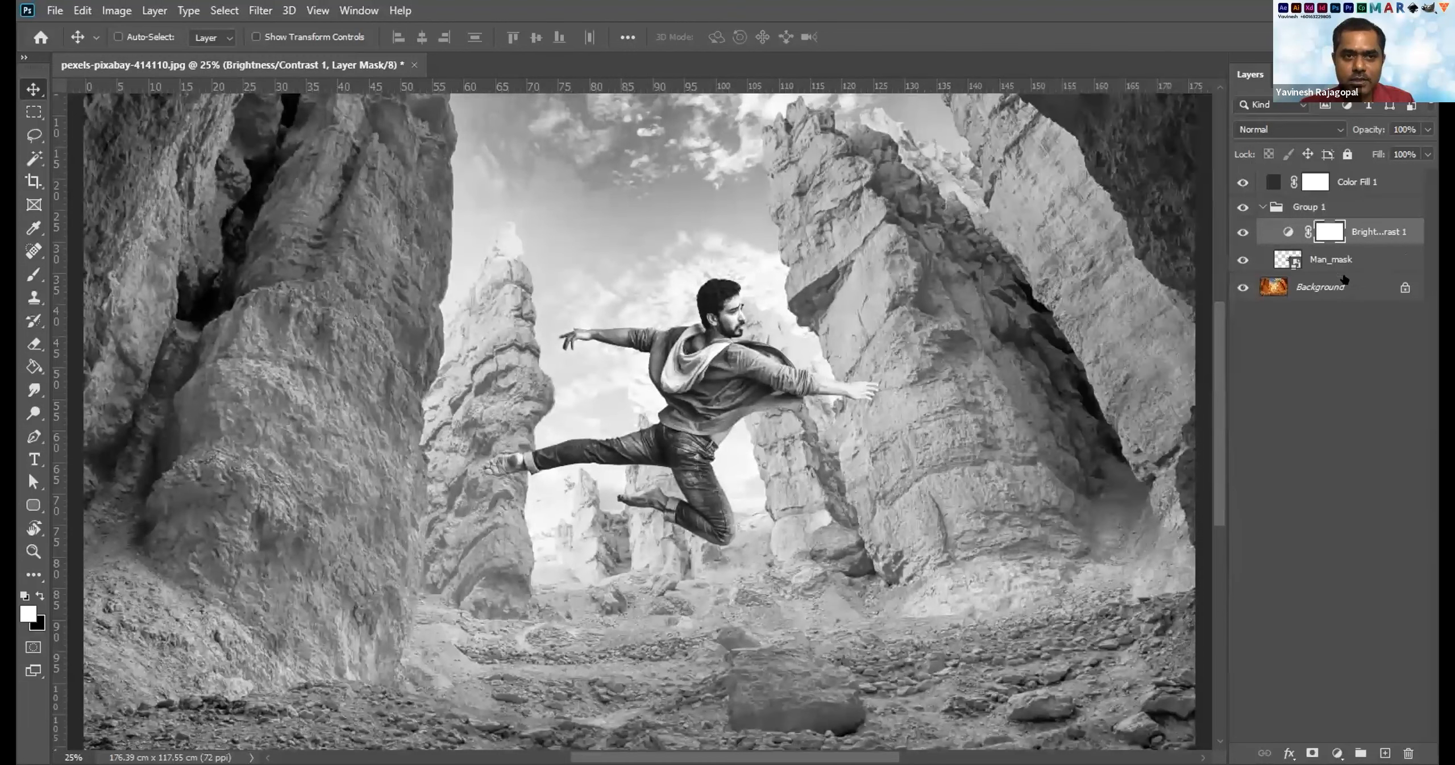
Change the blend mode of Group 1 from Pass Through to Normal.
{"action": "left_click", "coordinate": [1292, 208]}
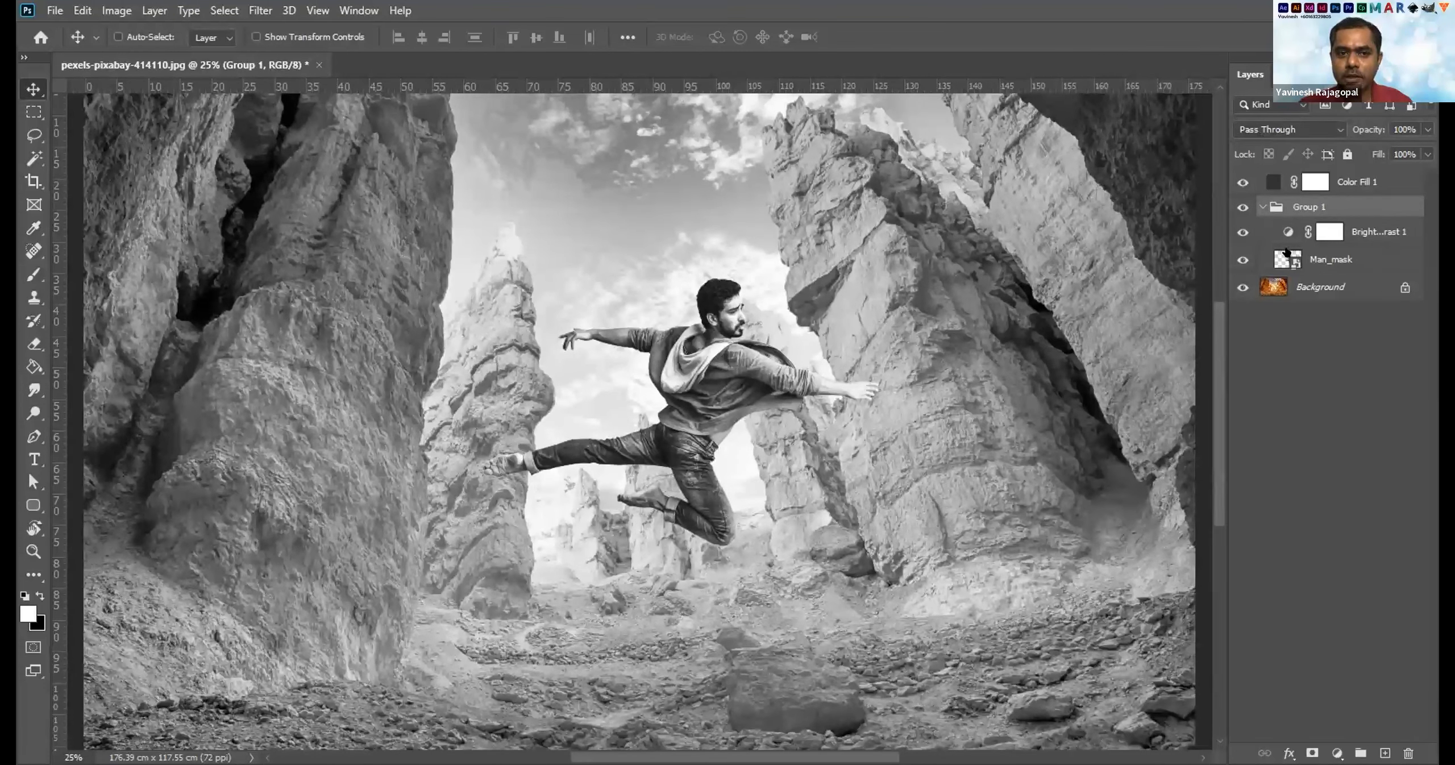
{"action": "left_click", "coordinate": [1259, 128]}
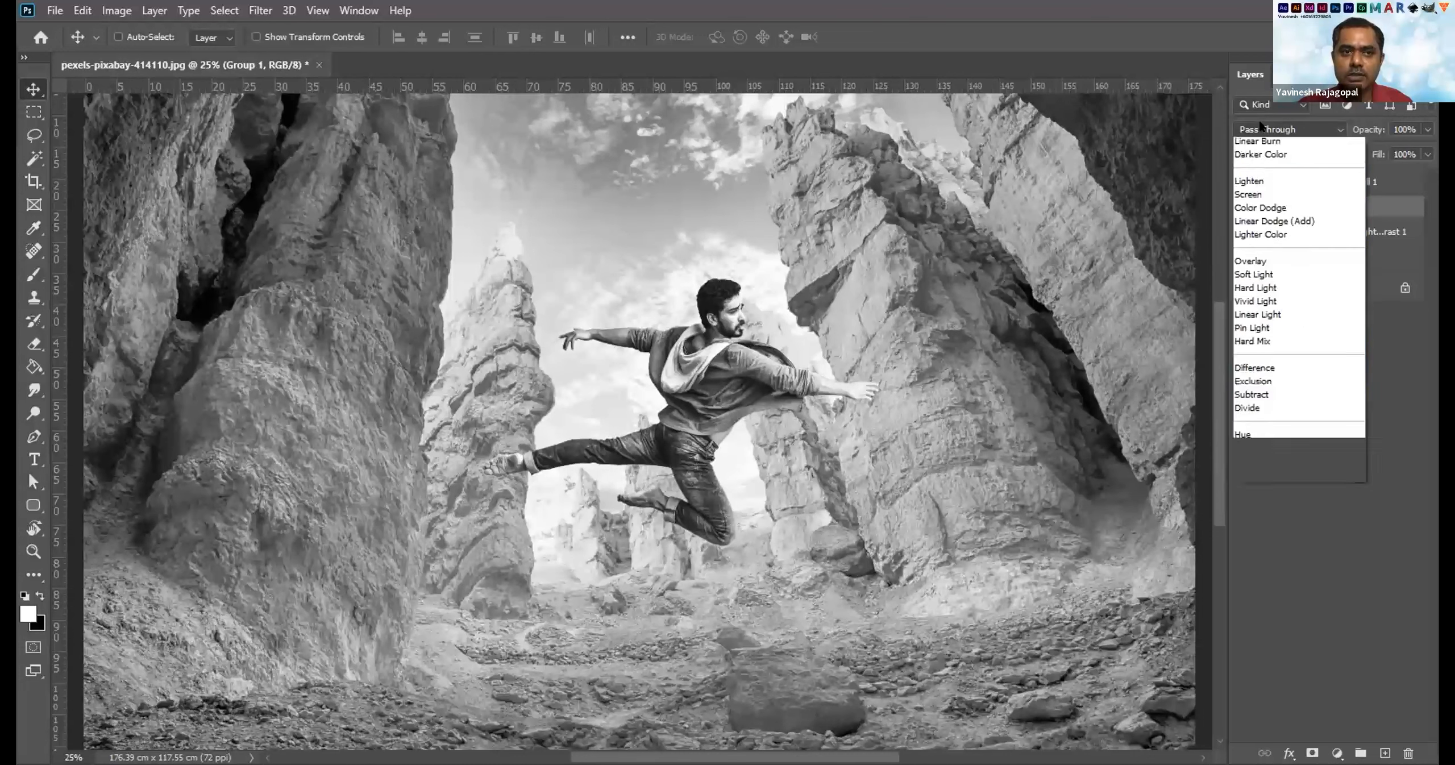
{"action": "left_click", "coordinate": [1250, 145]}
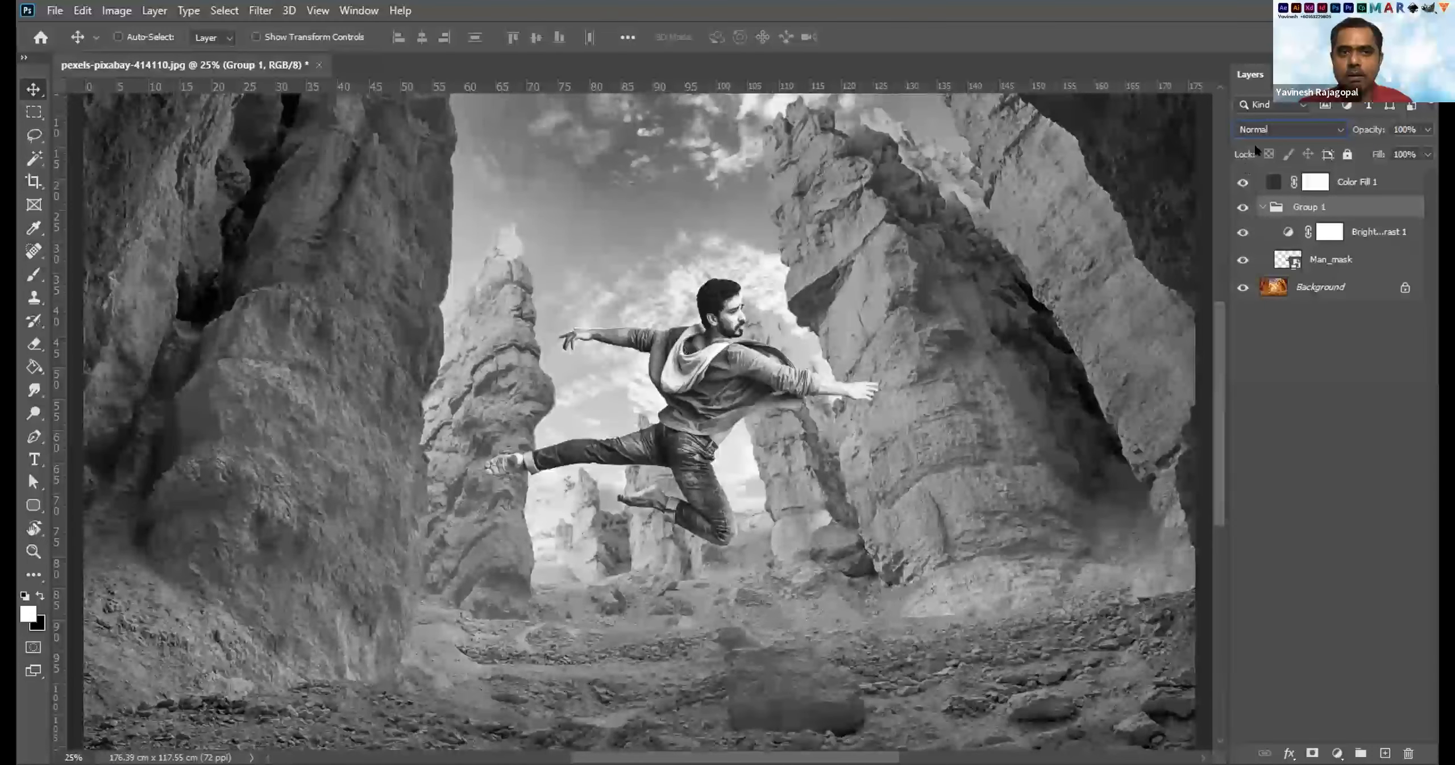
Raise the brightness of the Brightness/Contrast layer in Group 1 to 150.
{"action": "double_click", "coordinate": [1330, 231]}
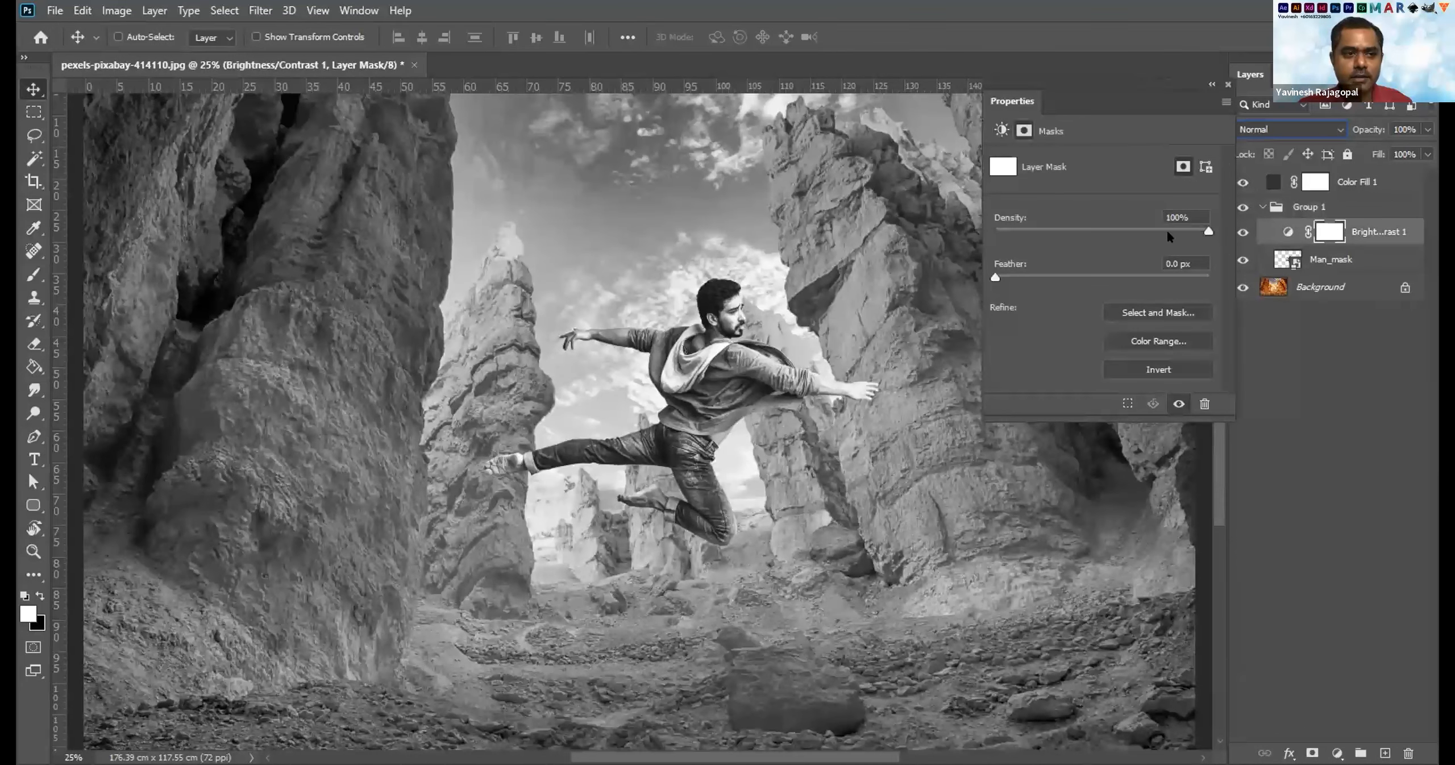
{"action": "left_click", "coordinate": [1288, 230]}
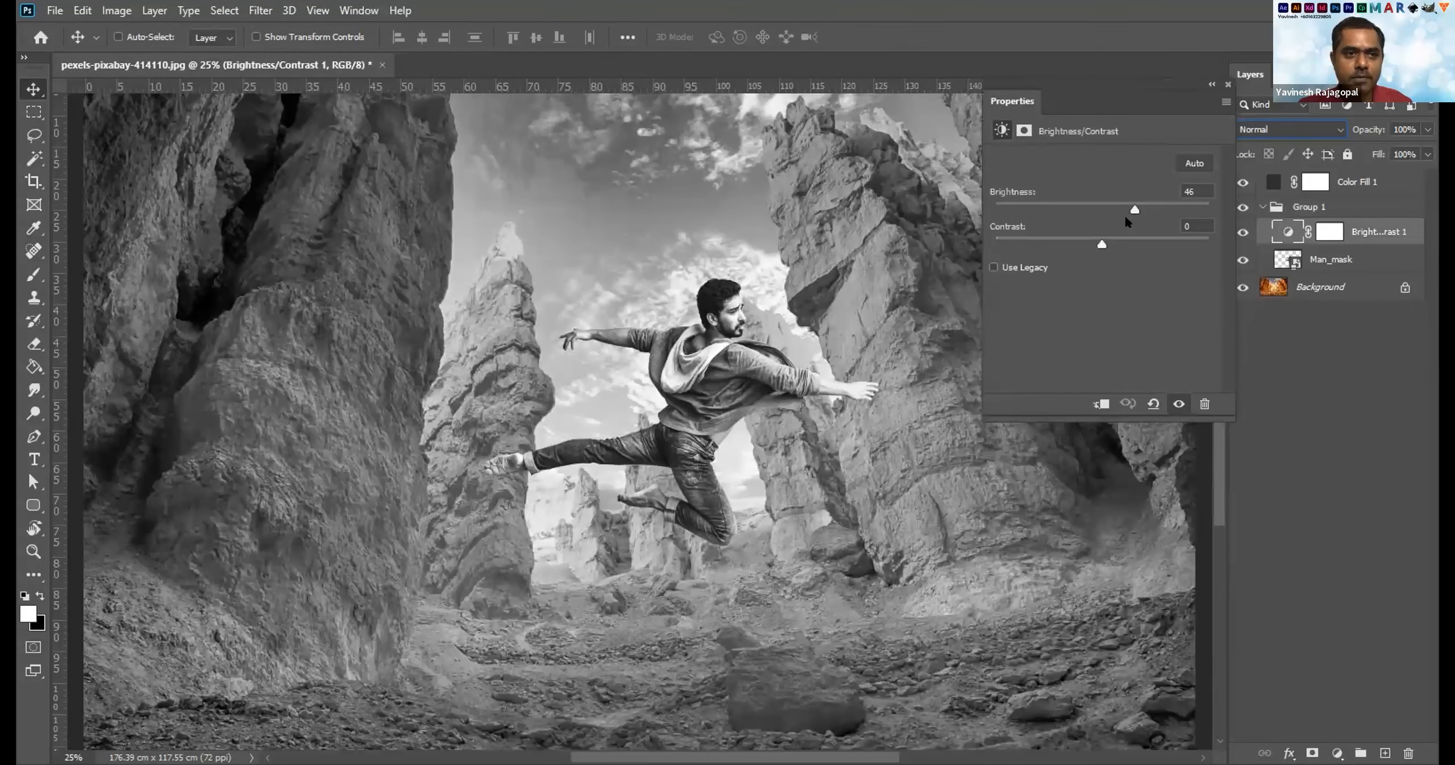
{"action": "left_click_drag", "start_coordinate": [1134, 210], "coordinate": [1217, 207]}
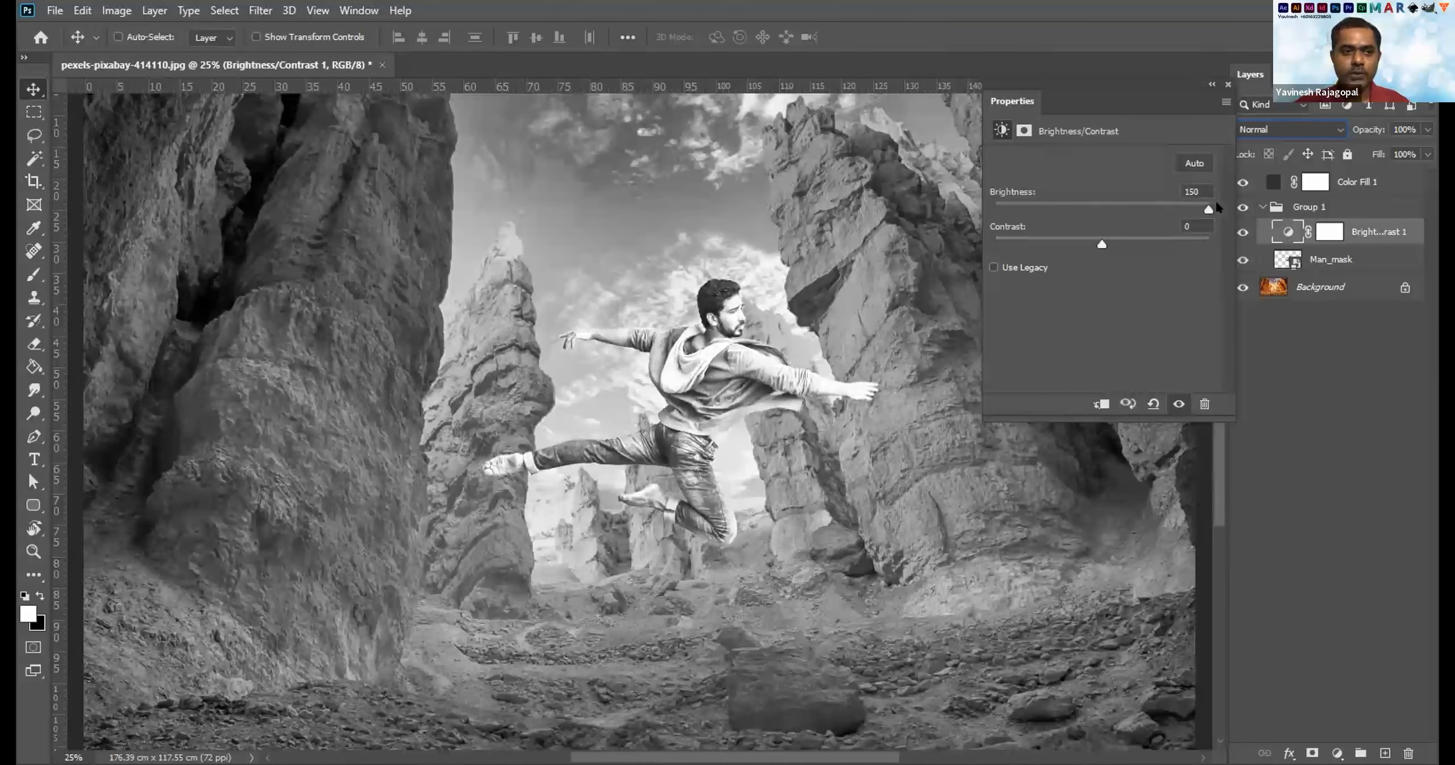
{"action": "left_click", "coordinate": [1225, 84]}
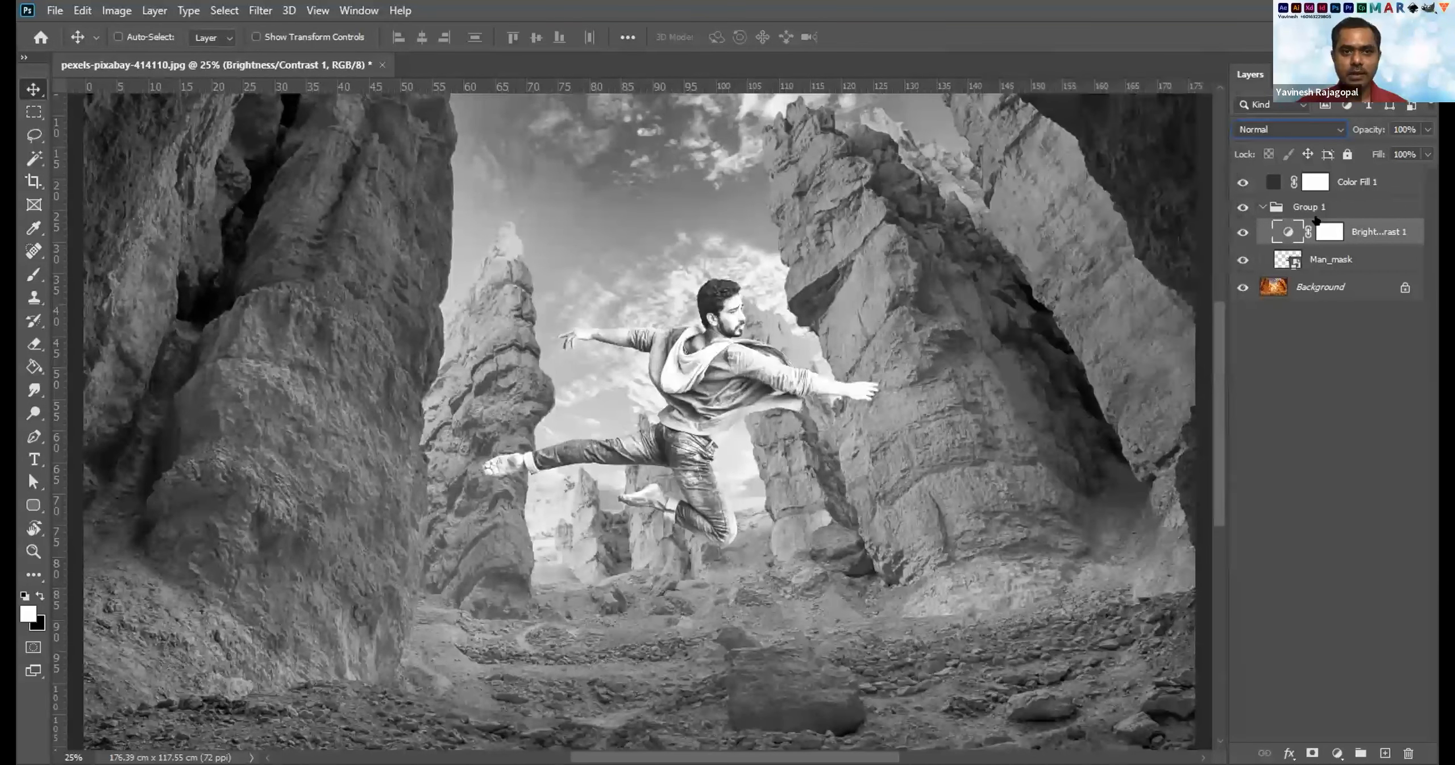
Move Man_mask out of Group 1 and delete the group together with its Brightness/Contrast layer.
{"action": "left_click", "coordinate": [1322, 261]}
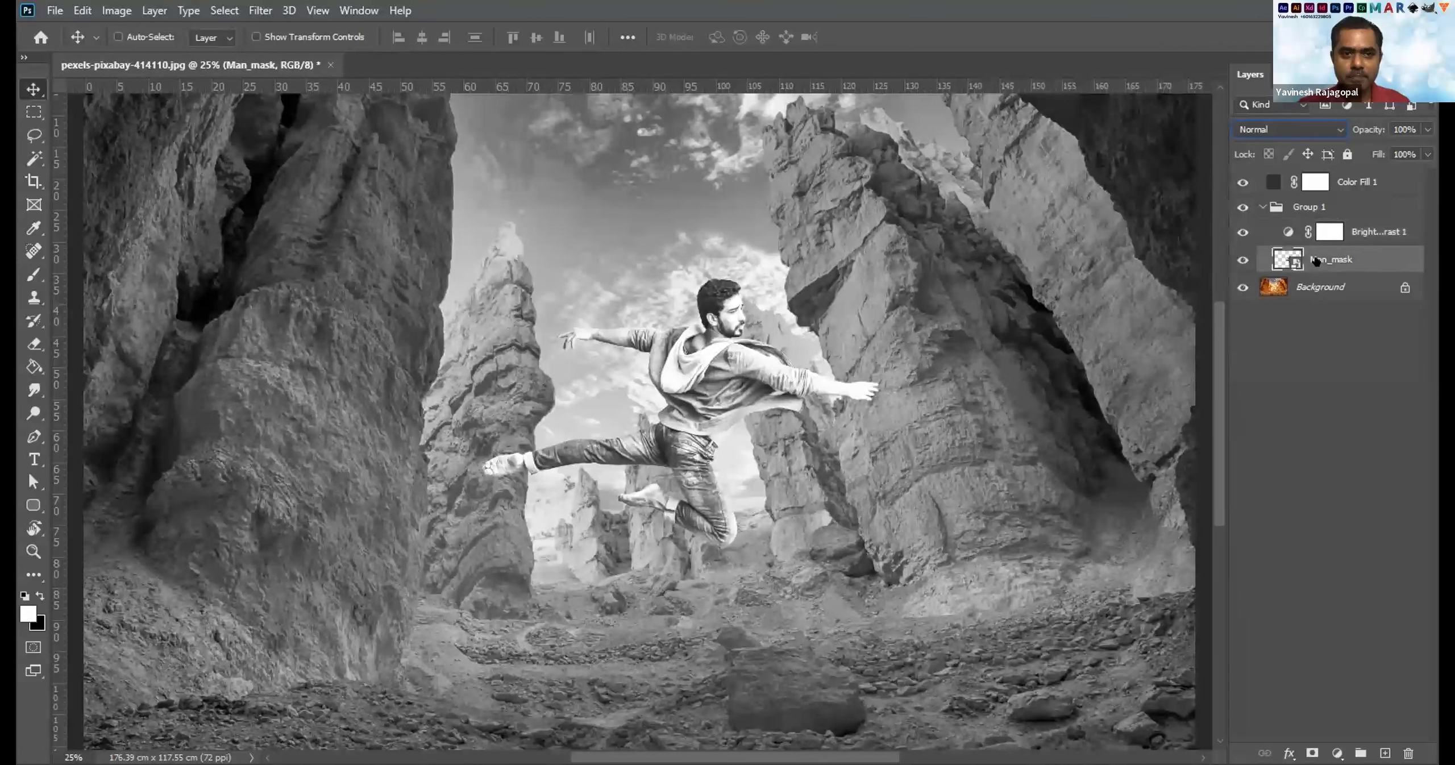
{"action": "left_click_drag", "start_coordinate": [1307, 279], "coordinate": [1308, 282]}
{"action": "left_click", "coordinate": [1288, 208]}
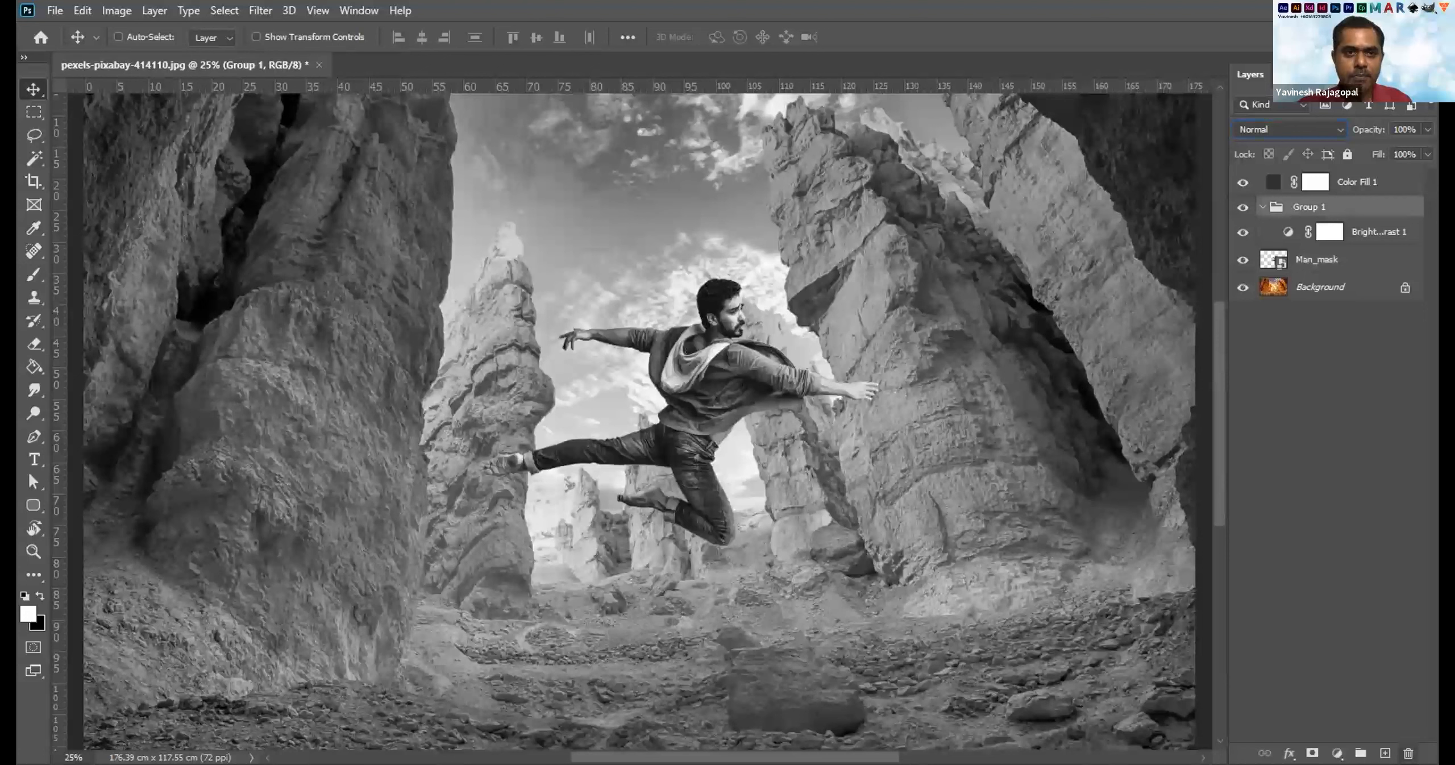
{"action": "left_click", "coordinate": [1409, 753]}
{"action": "left_click", "coordinate": [643, 296]}
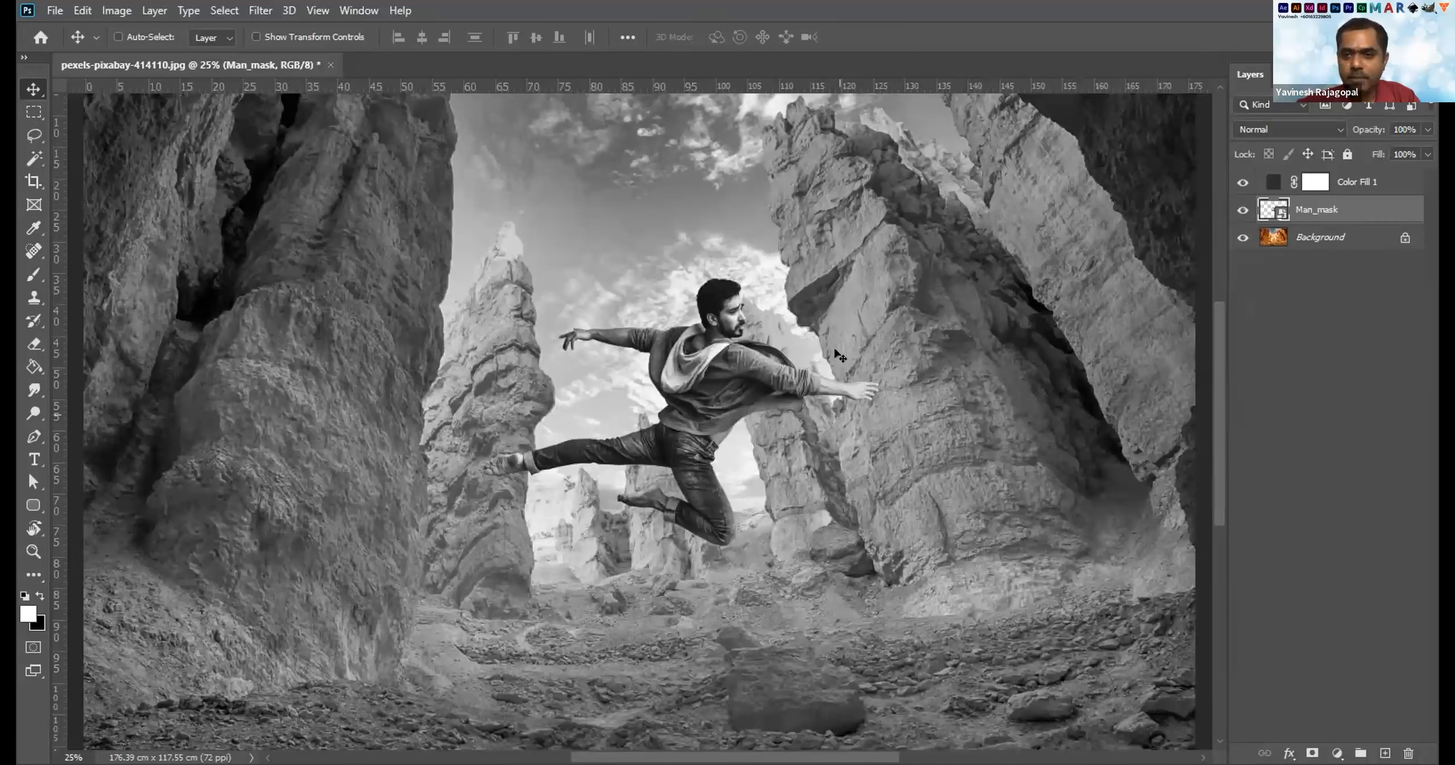
Group the Man_mask layer in a new Group 1 with its mode set to Normal, and ungroup it.
{"action": "right_click", "coordinate": [1367, 200]}
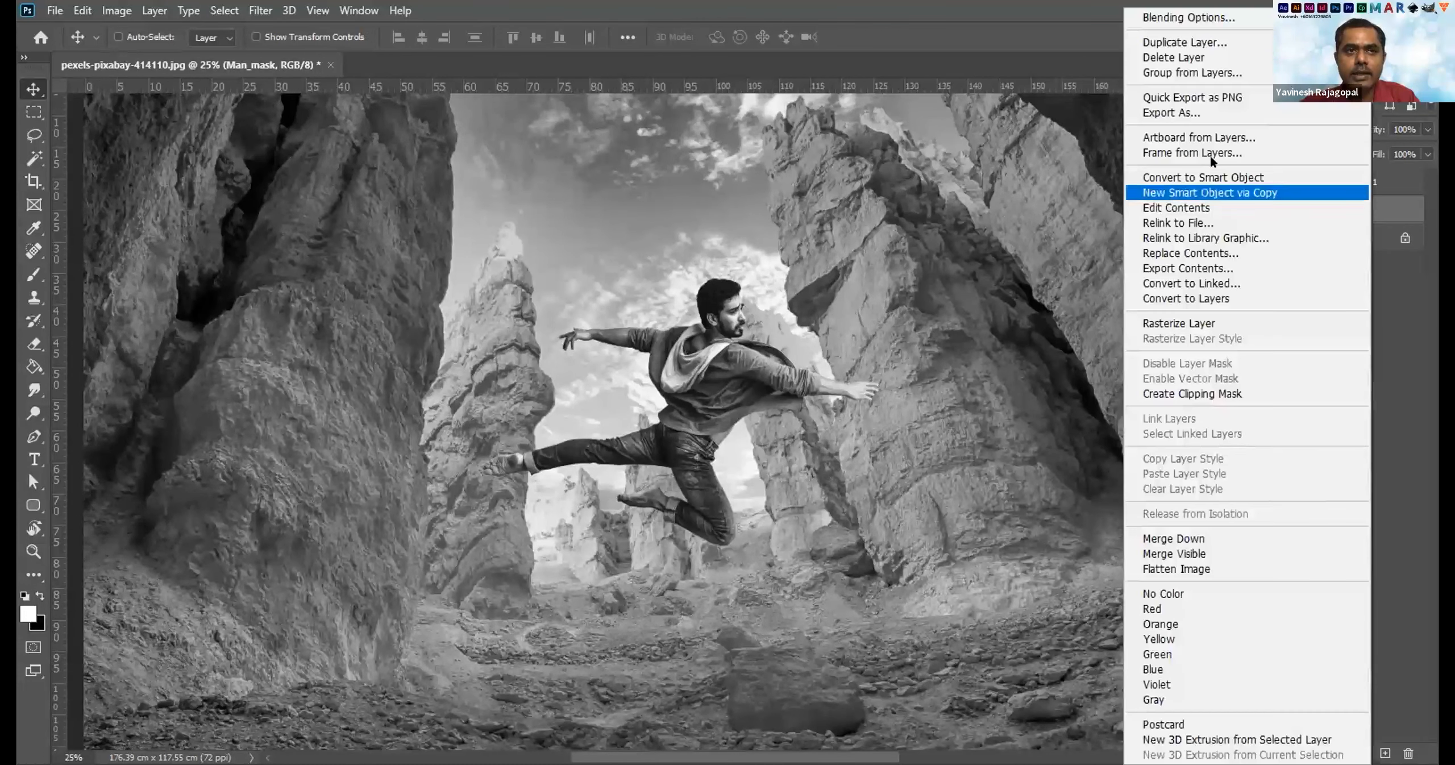
{"action": "left_click", "coordinate": [1185, 73]}
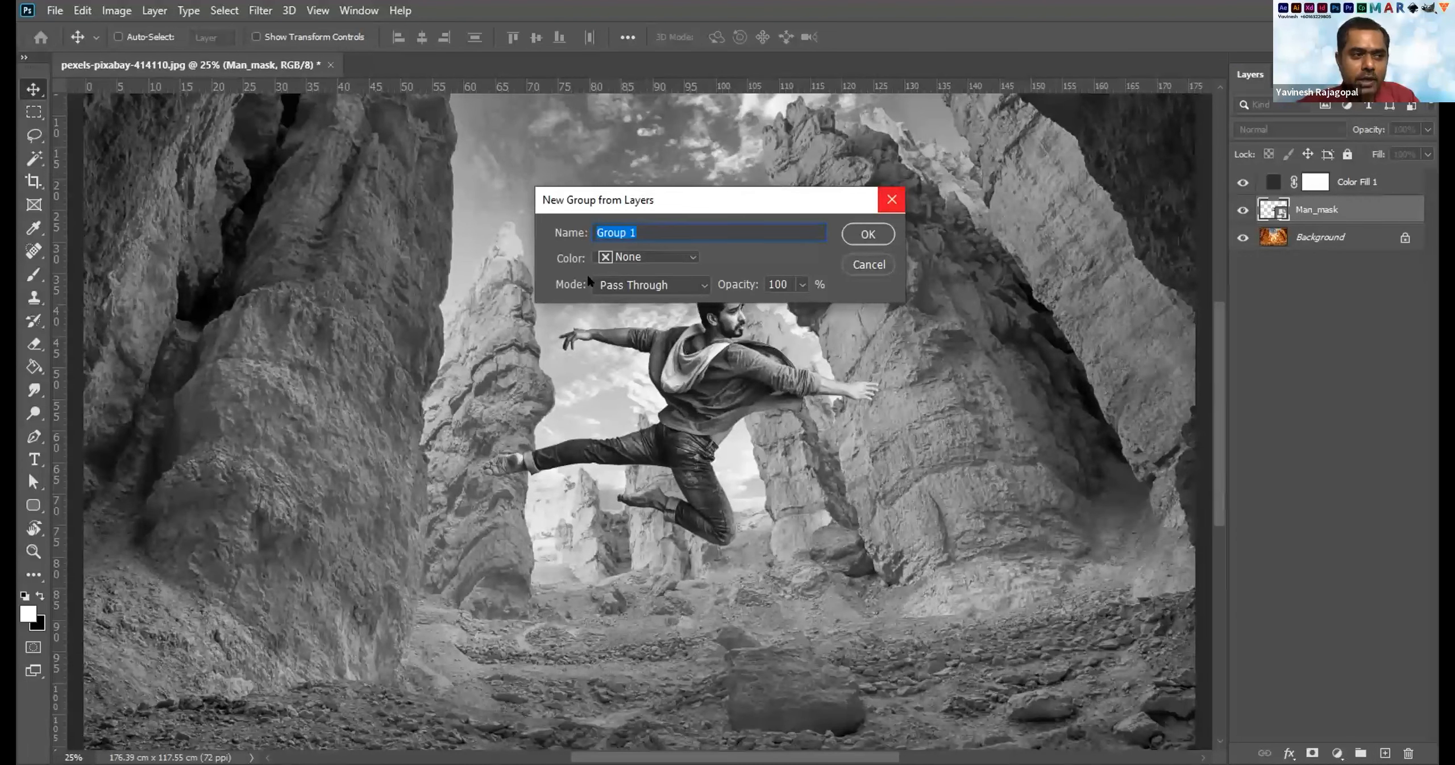
{"action": "left_click", "coordinate": [607, 285]}
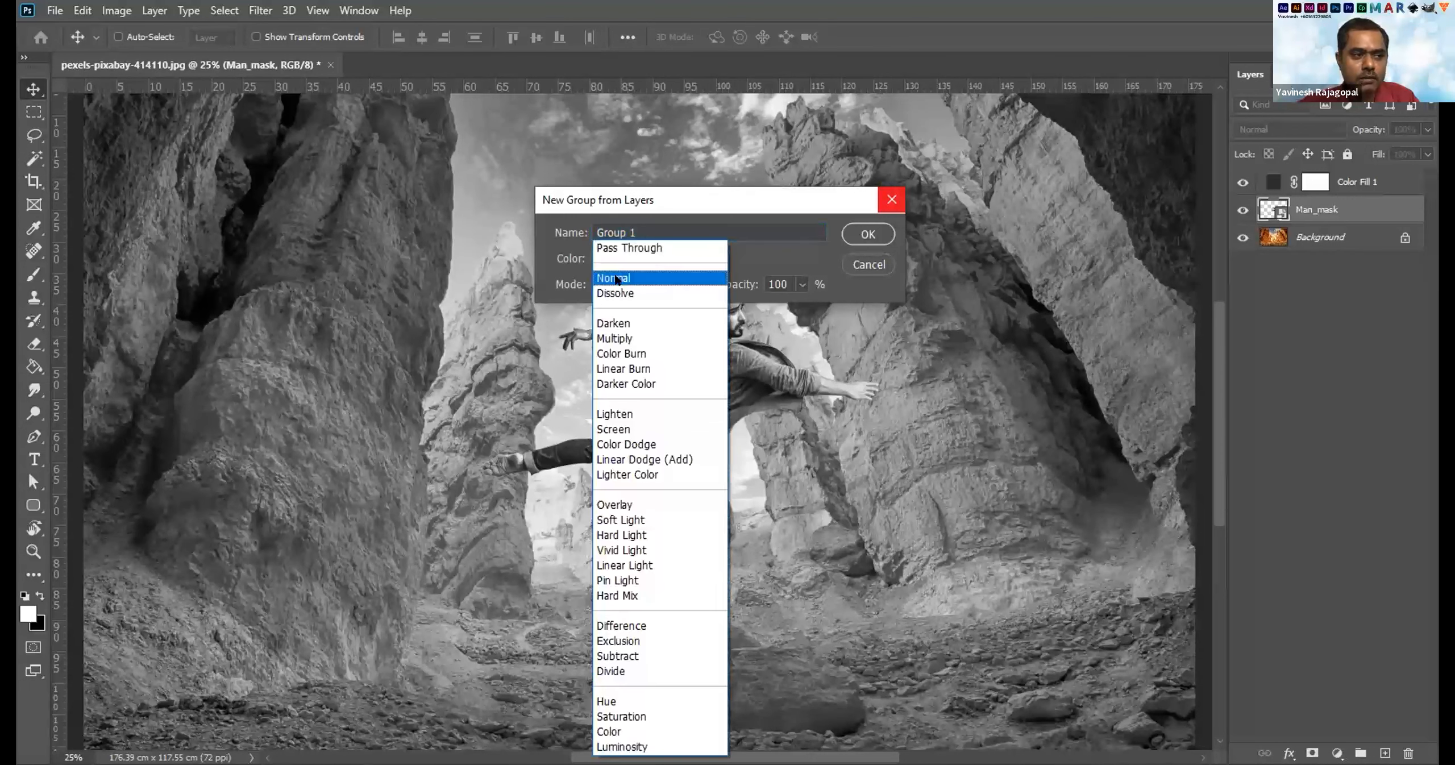
{"action": "left_click", "coordinate": [618, 279]}
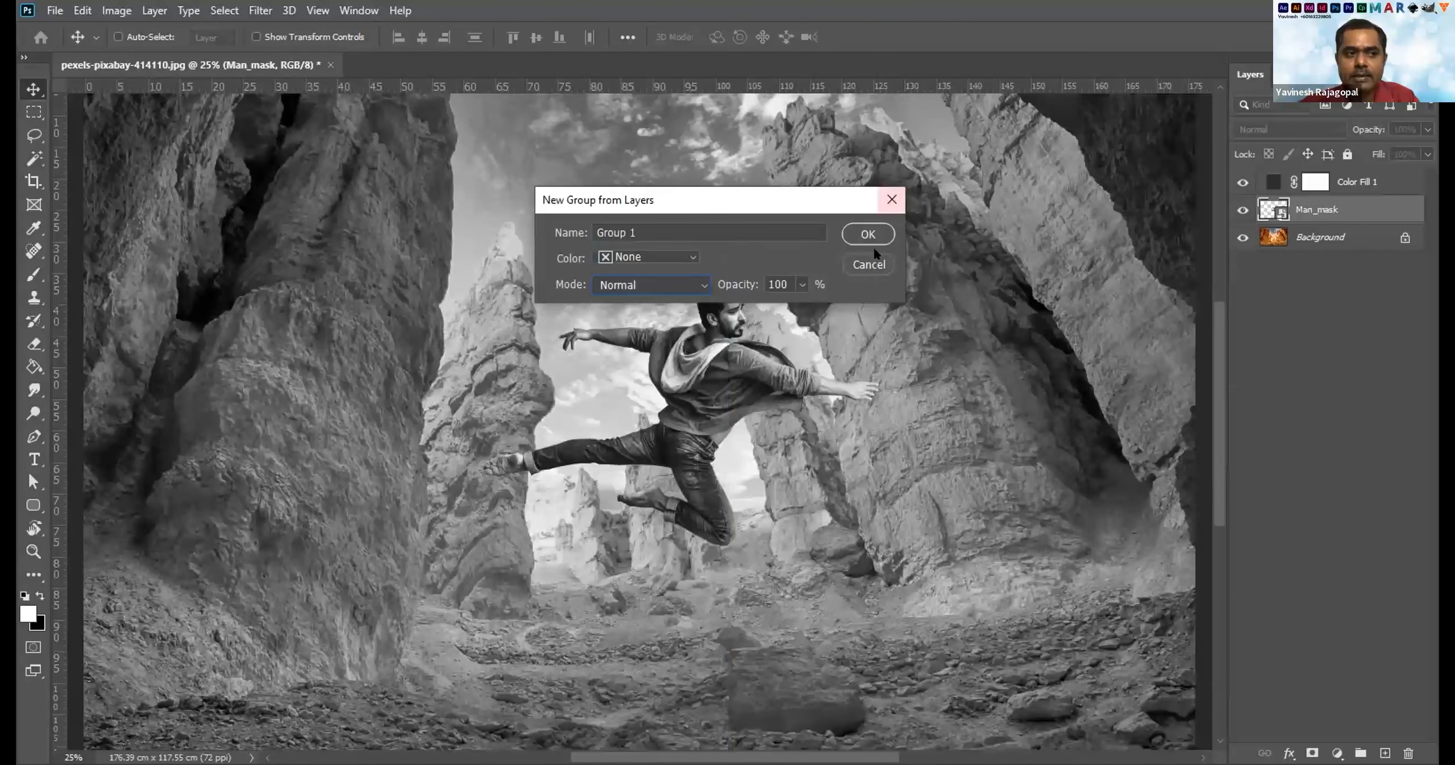
{"action": "left_click", "coordinate": [863, 234]}
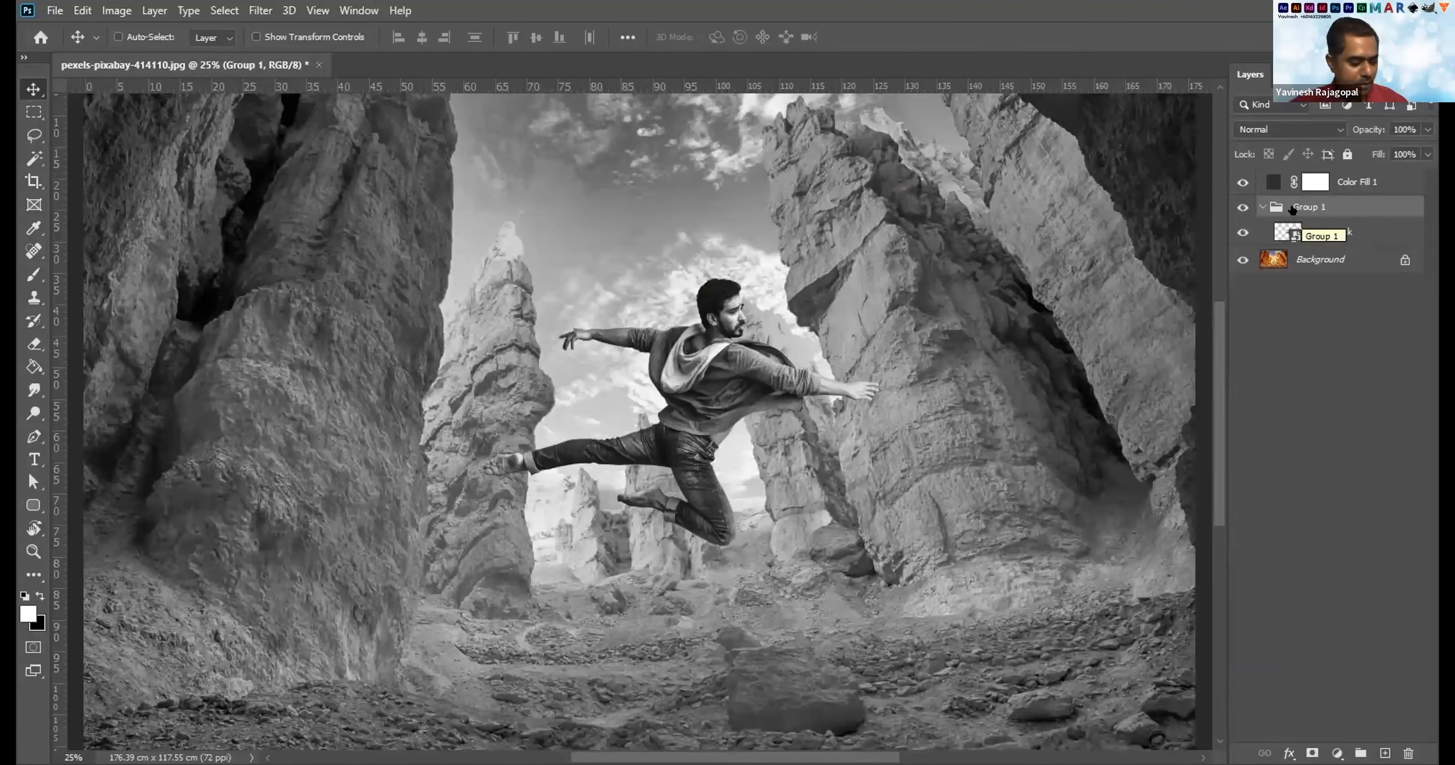
{"action": "key", "text": "ctrl+shift+g"}
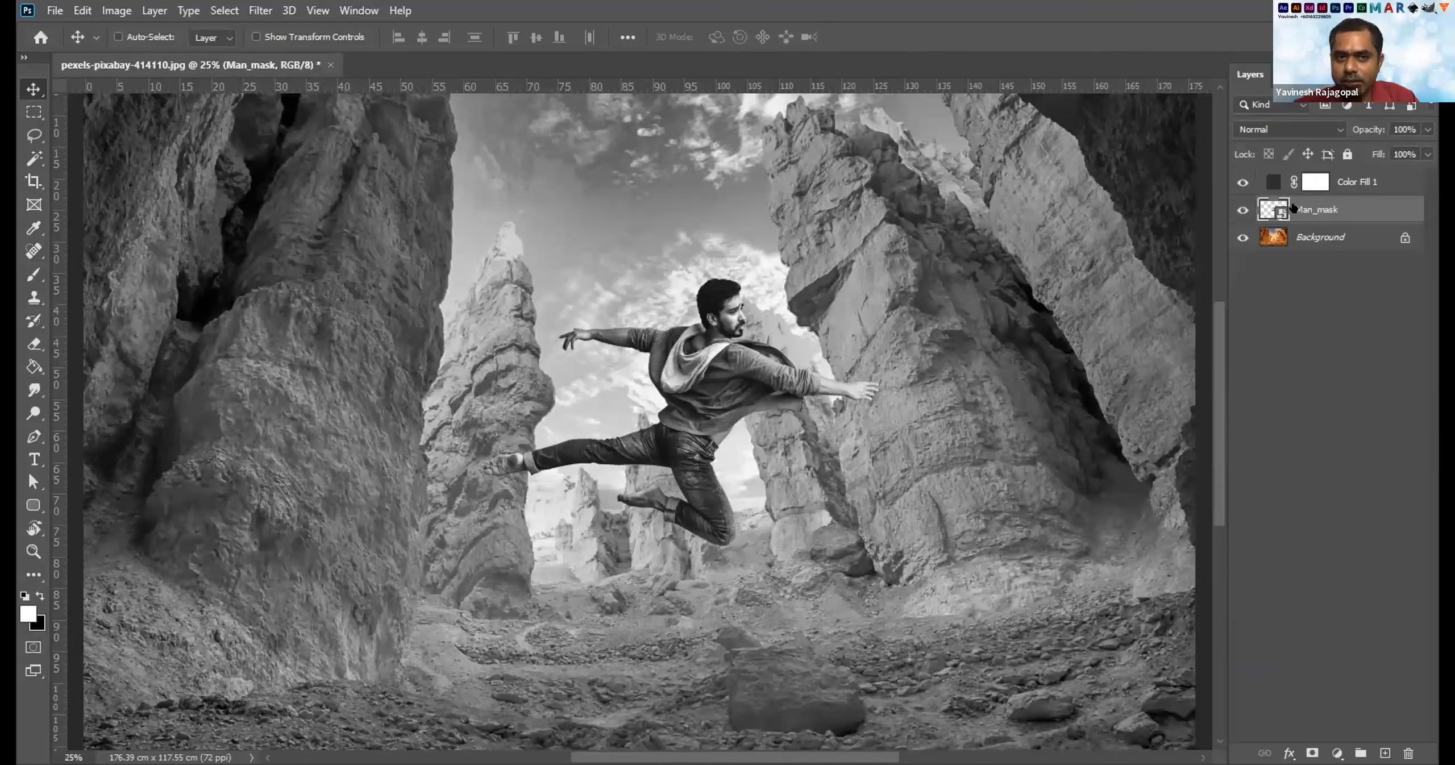
Create Group 1 from the Man_mask layer again with the Normal blend mode.
{"action": "right_click", "coordinate": [1374, 203]}
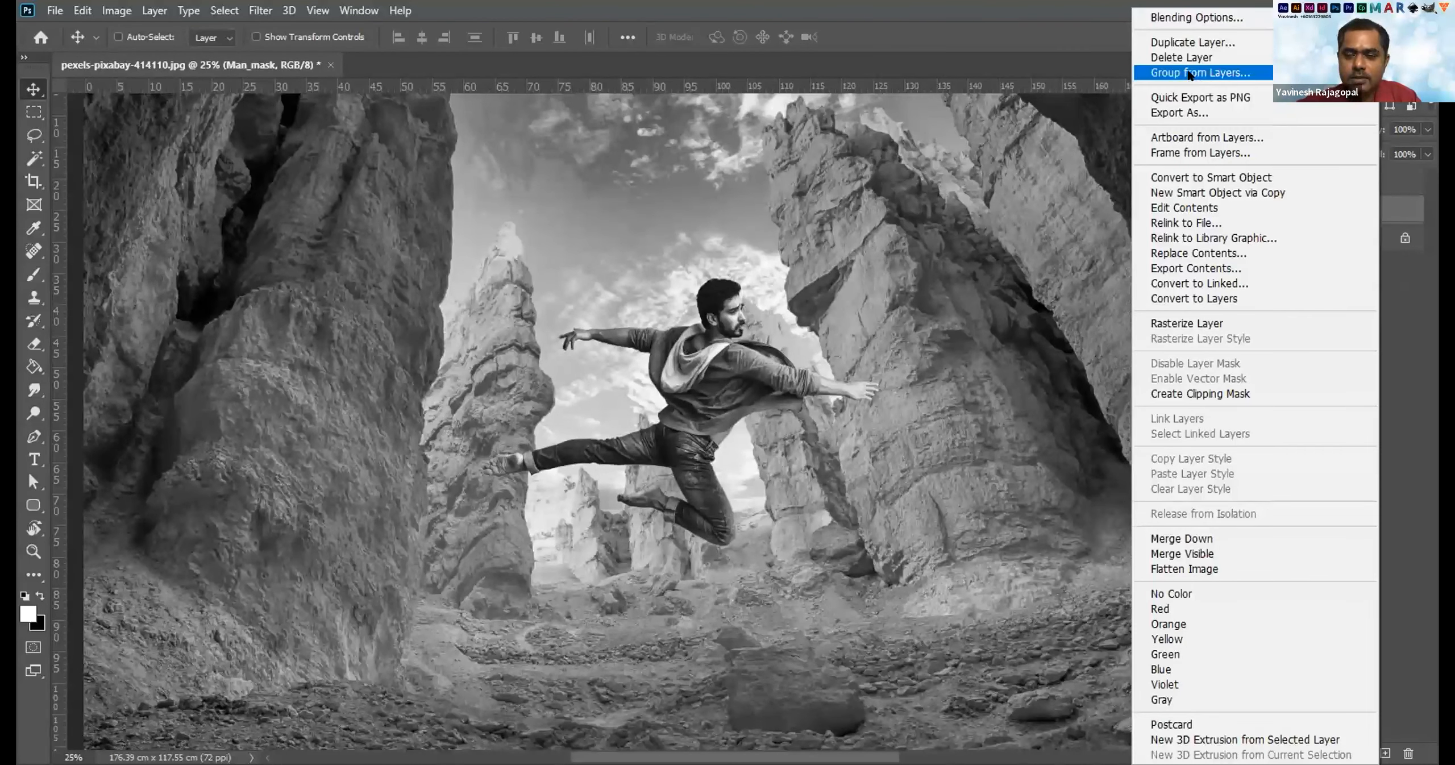
{"action": "left_click", "coordinate": [1189, 73]}
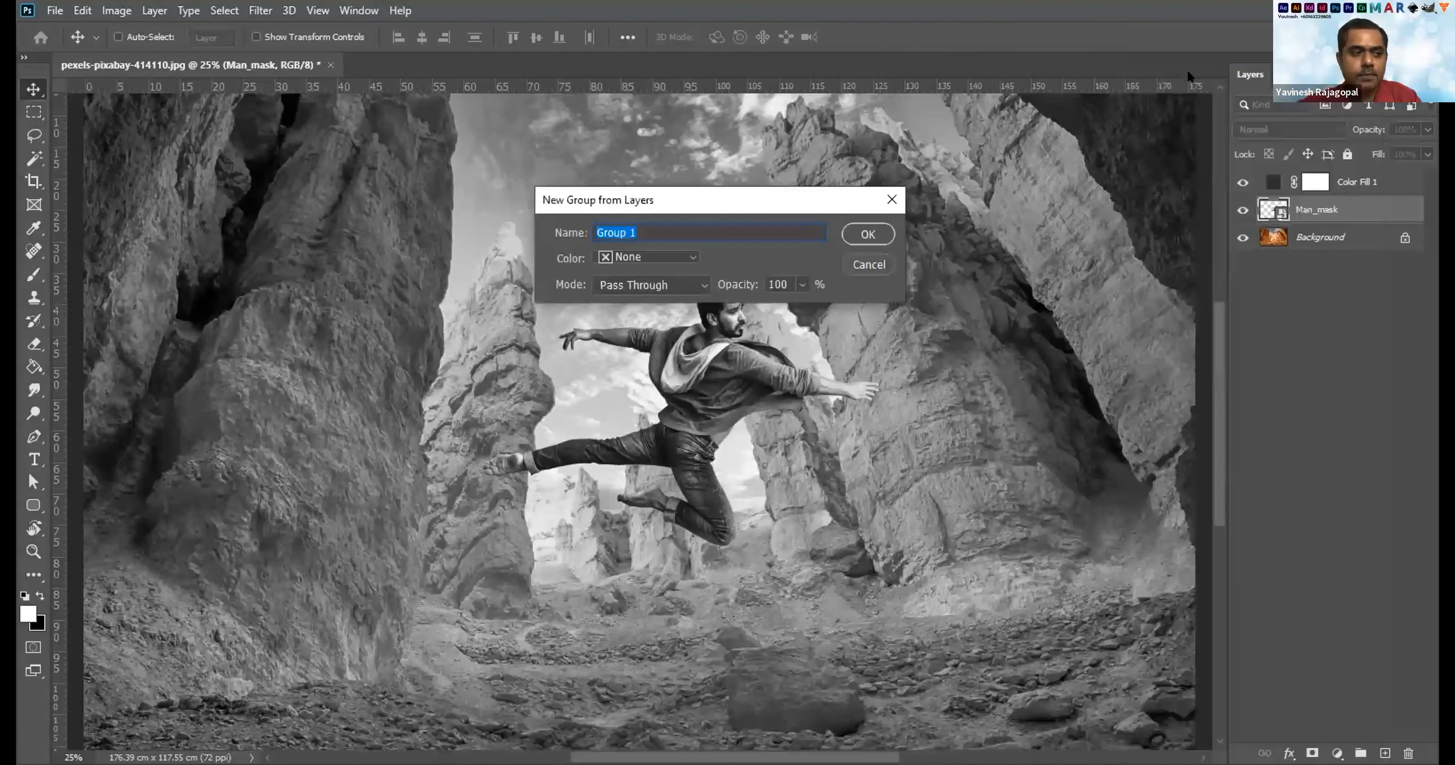
{"action": "left_click", "coordinate": [622, 282]}
{"action": "left_click", "coordinate": [620, 280]}
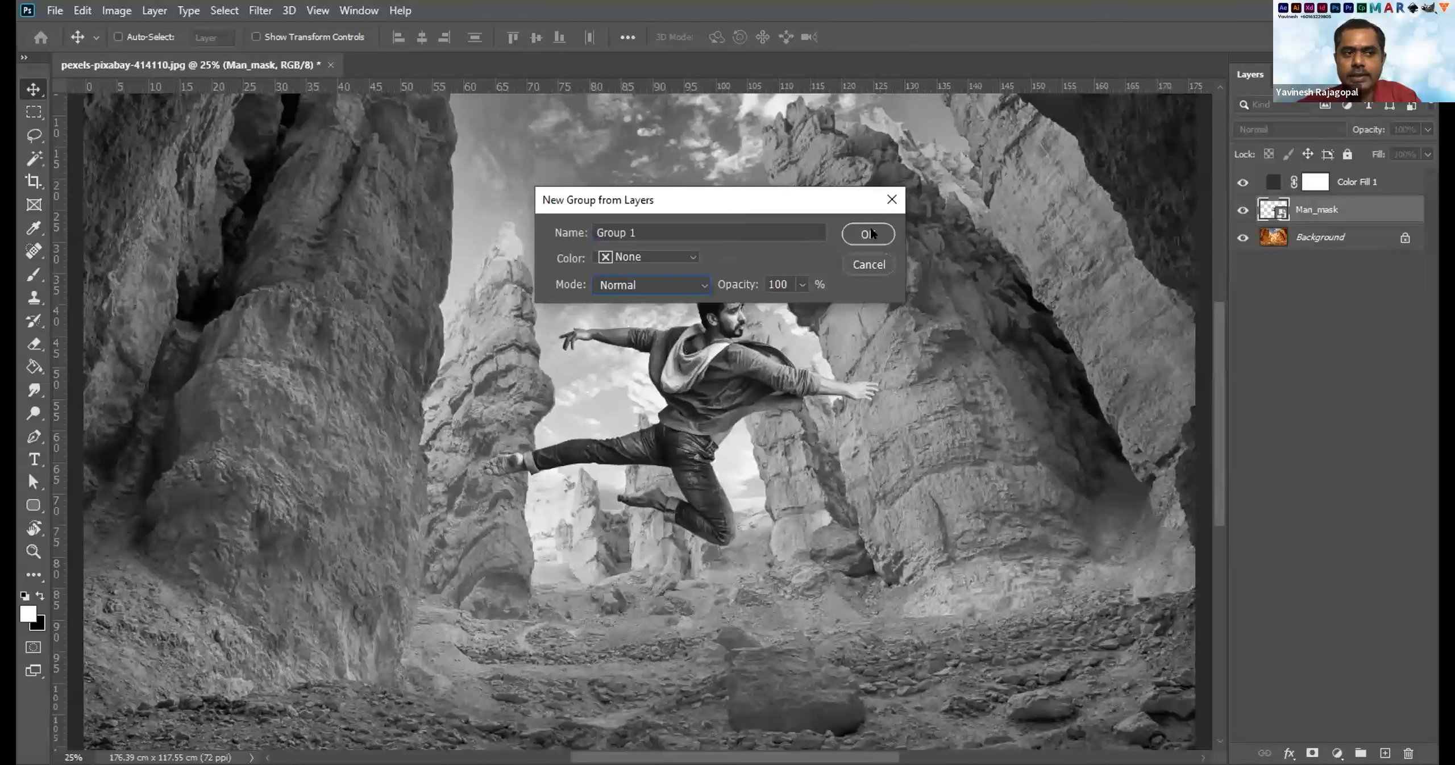
{"action": "left_click", "coordinate": [873, 233]}
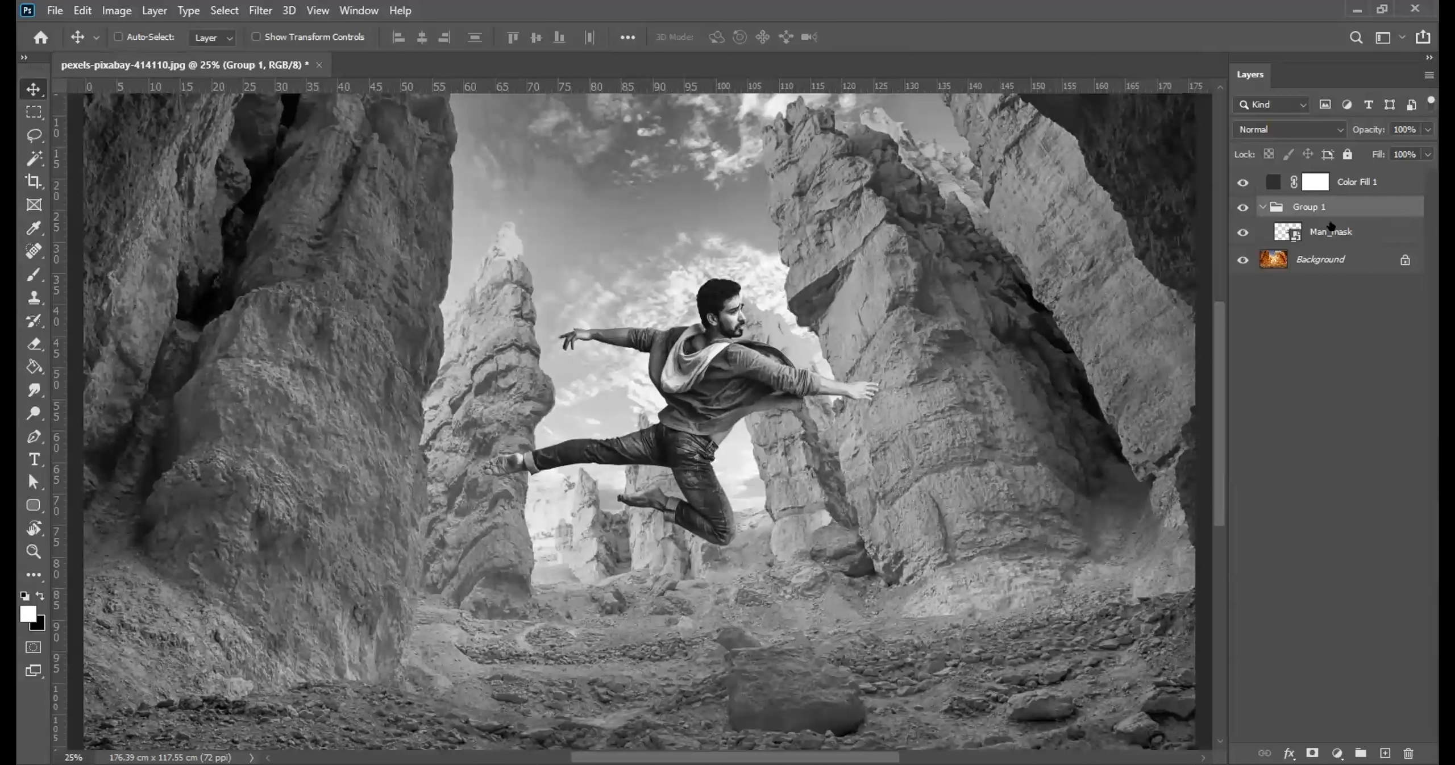
Take the Man_mask layer out of Group 1 and remove the empty group.
{"action": "left_click", "coordinate": [1362, 230]}
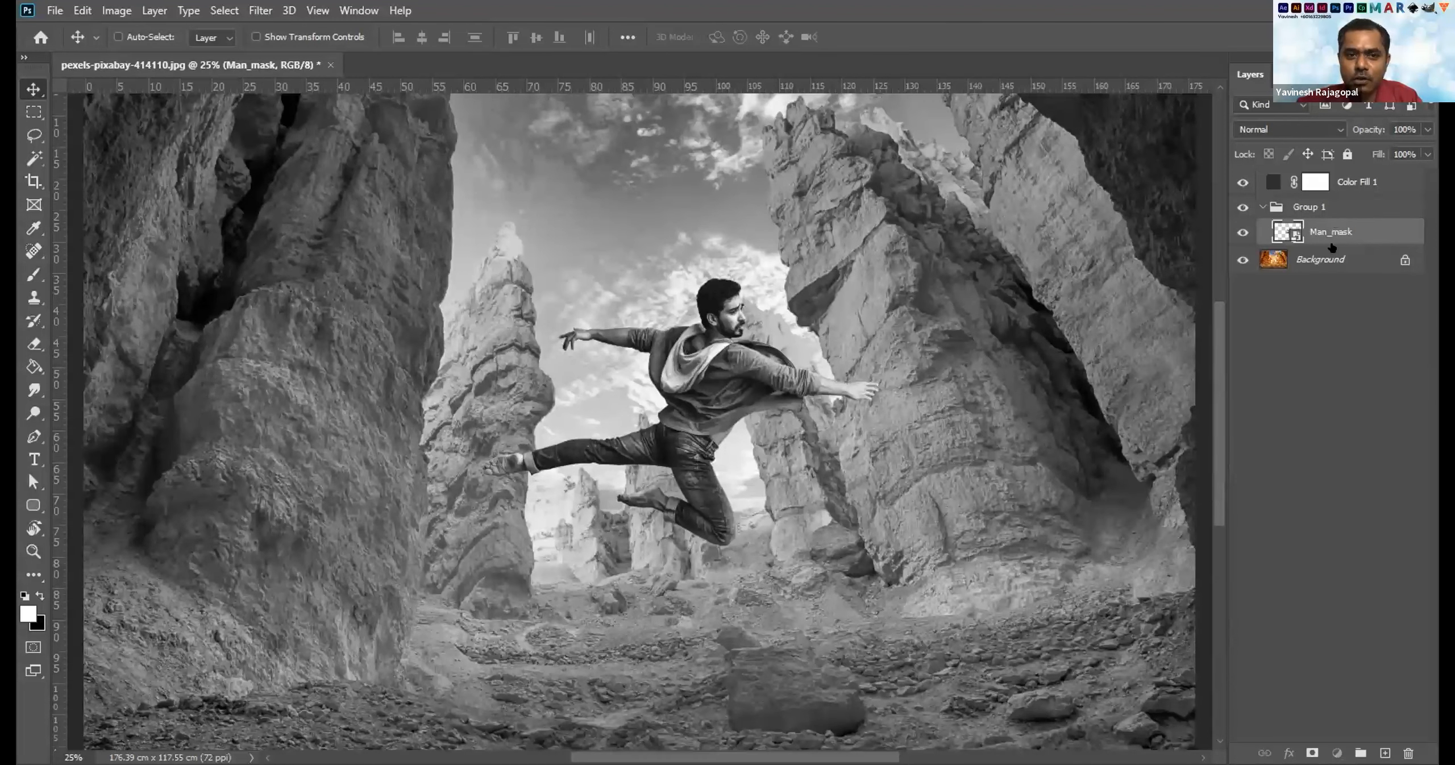
{"action": "left_click", "coordinate": [1322, 208]}
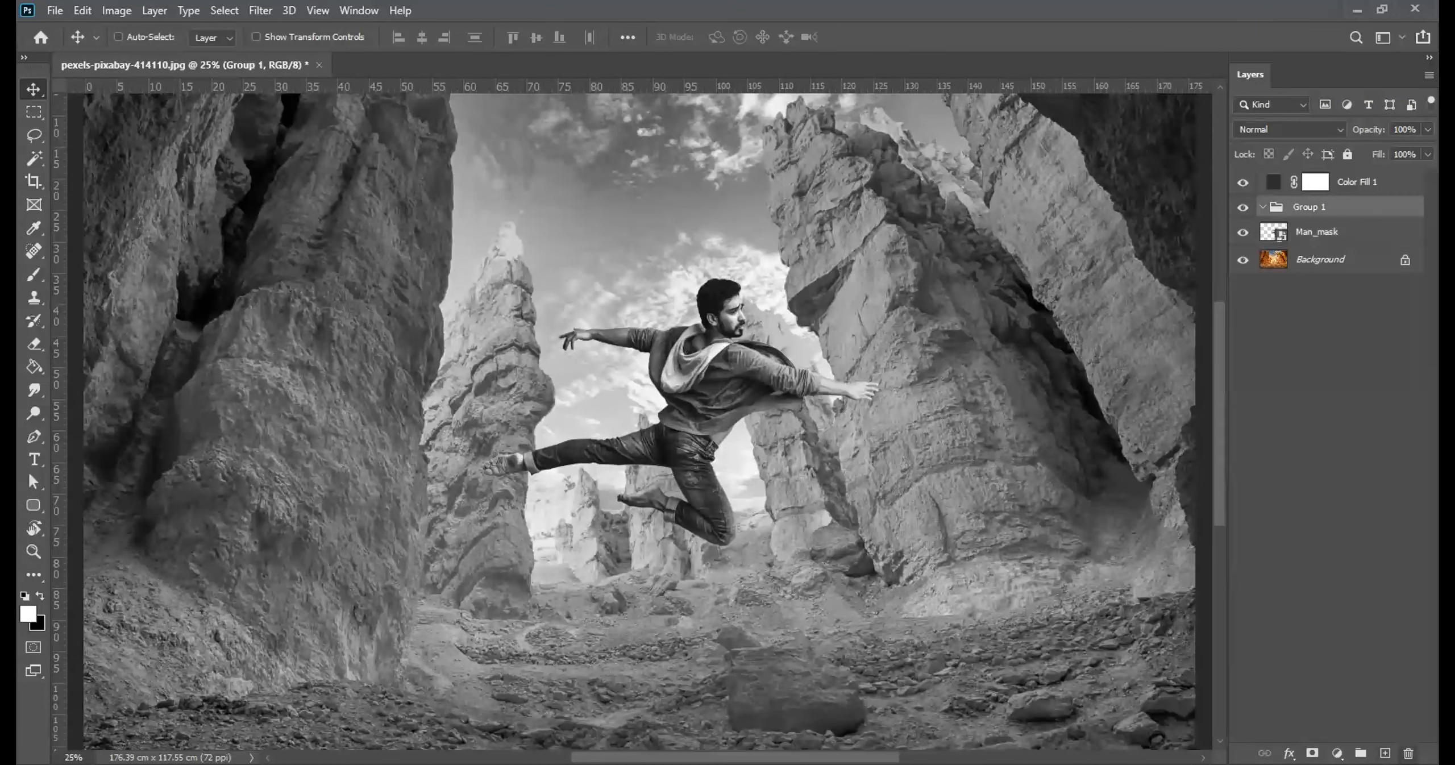
{"action": "key", "text": "ctrl+shift+g"}
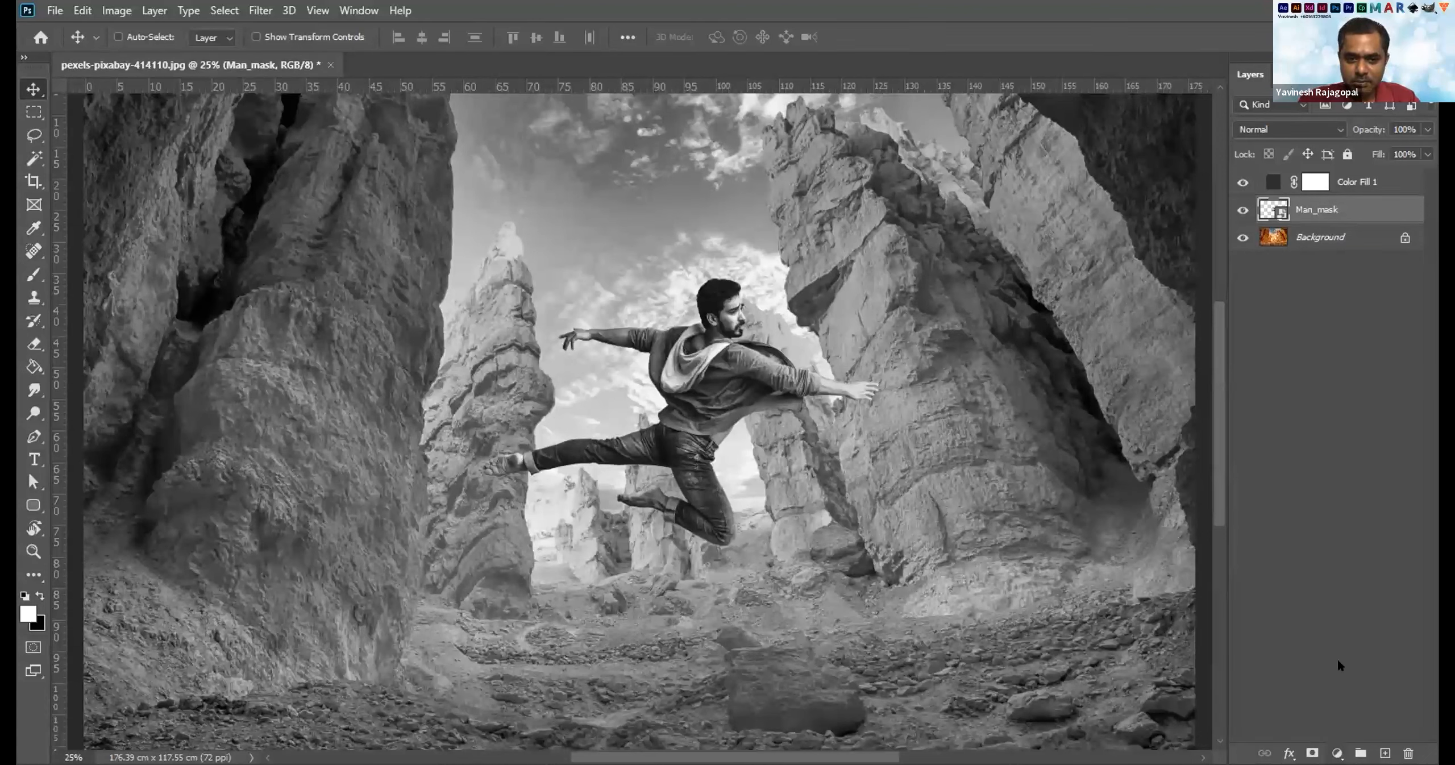
Add a Brightness/Contrast adjustment layer directly above Man_mask with brightness 150.
{"action": "left_click", "coordinate": [1338, 753]}
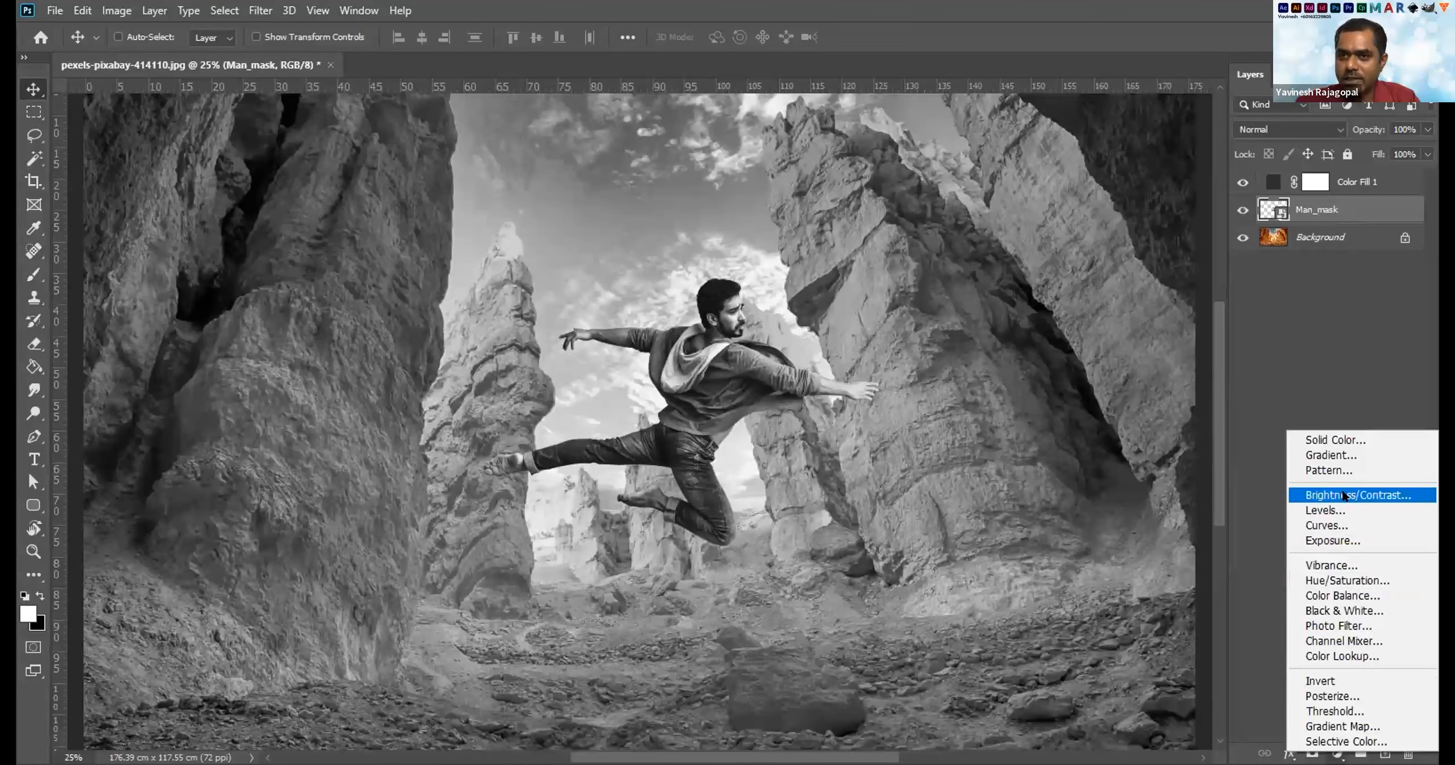
{"action": "left_click", "coordinate": [1343, 496]}
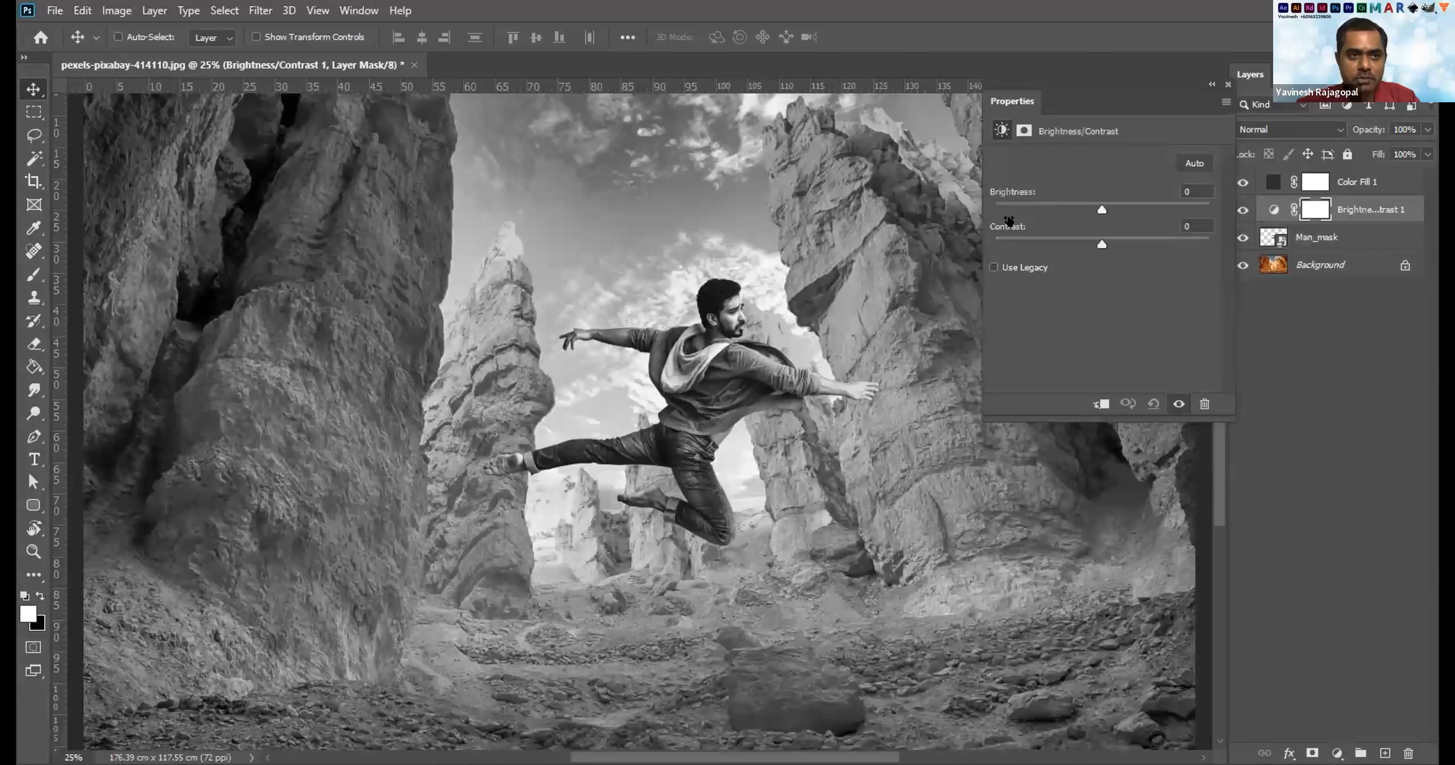
{"action": "left_click_drag", "start_coordinate": [1101, 209], "coordinate": [1213, 210]}
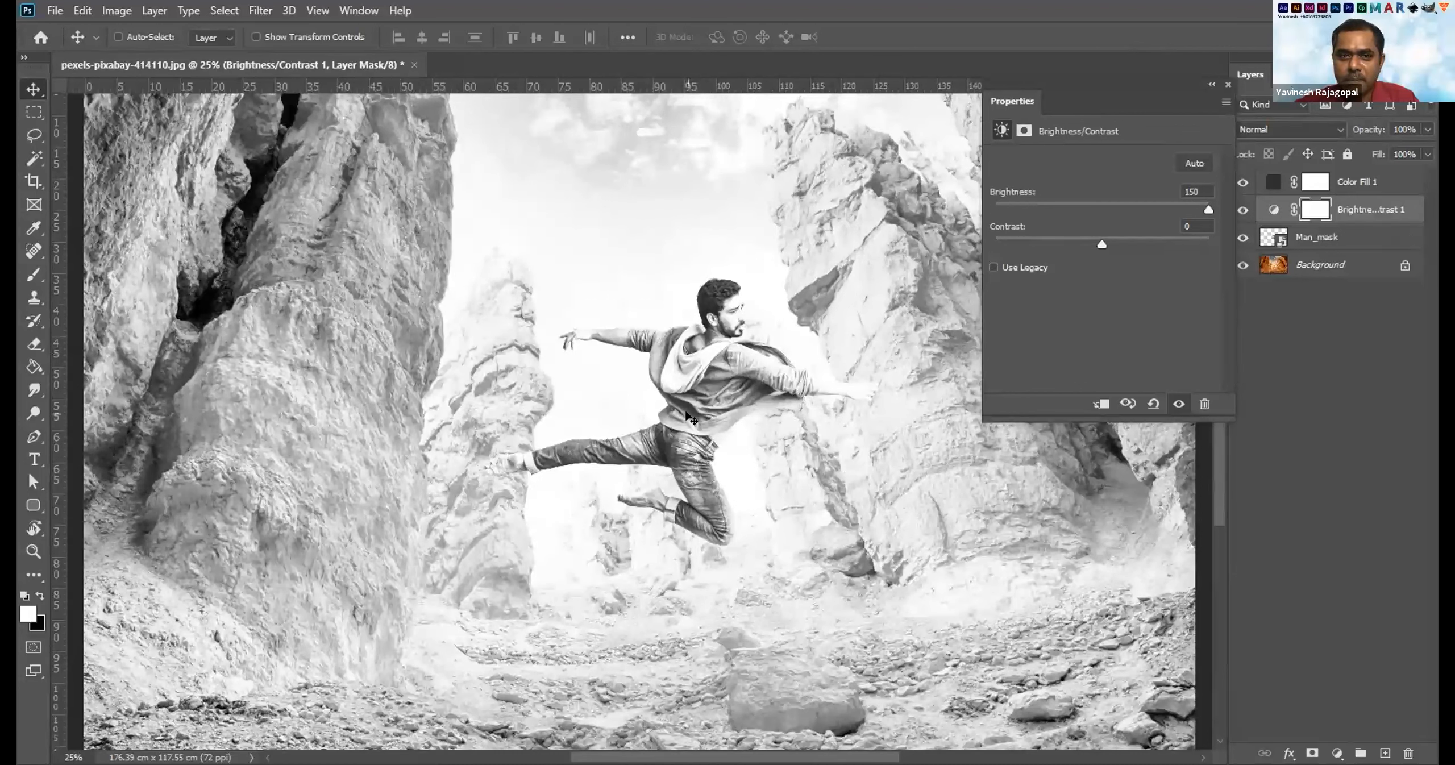
Delete the Brightness/Contrast adjustment layer and group the Man_mask layer into Group 1 with the Normal blend mode.
{"action": "left_click", "coordinate": [1405, 207]}
{"action": "key", "text": "Delete"}
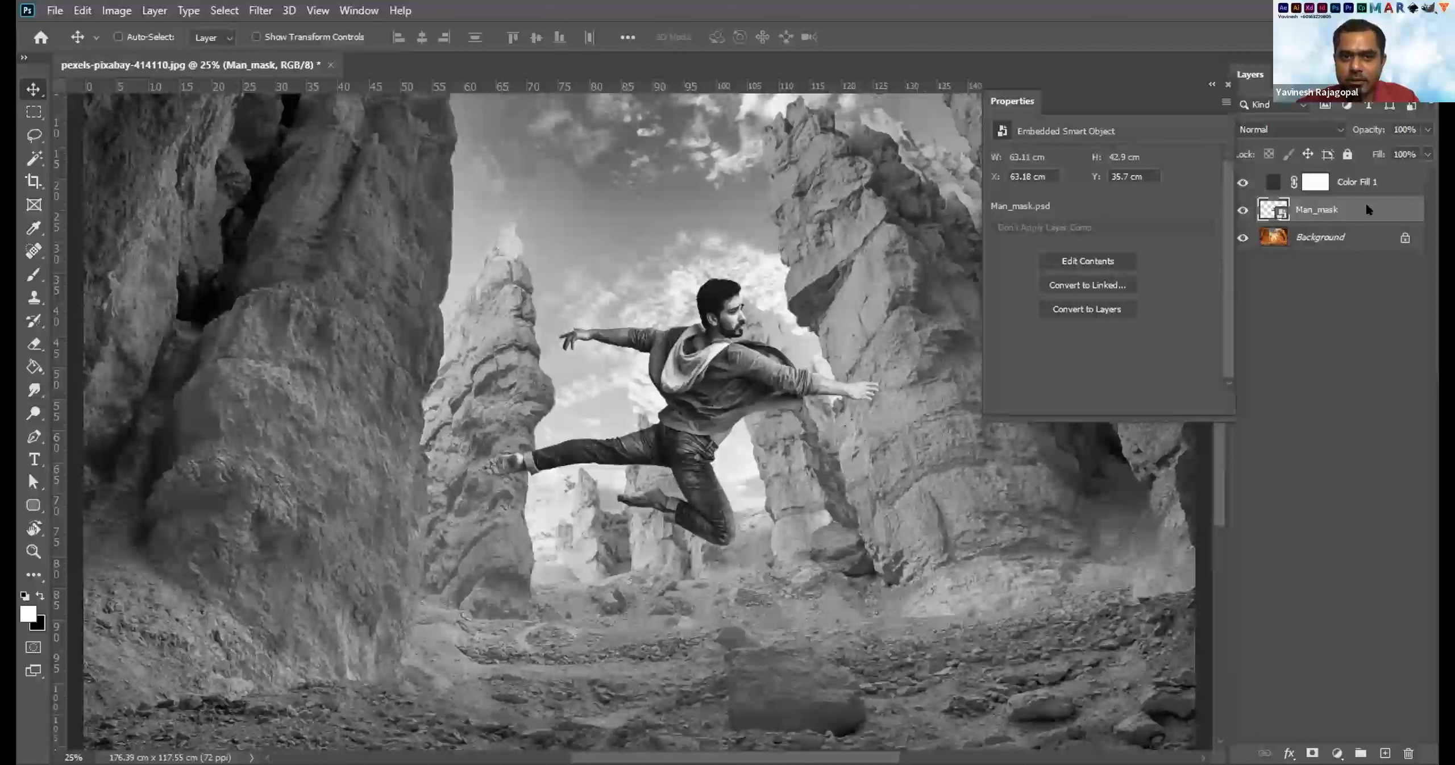
{"action": "right_click", "coordinate": [1366, 201]}
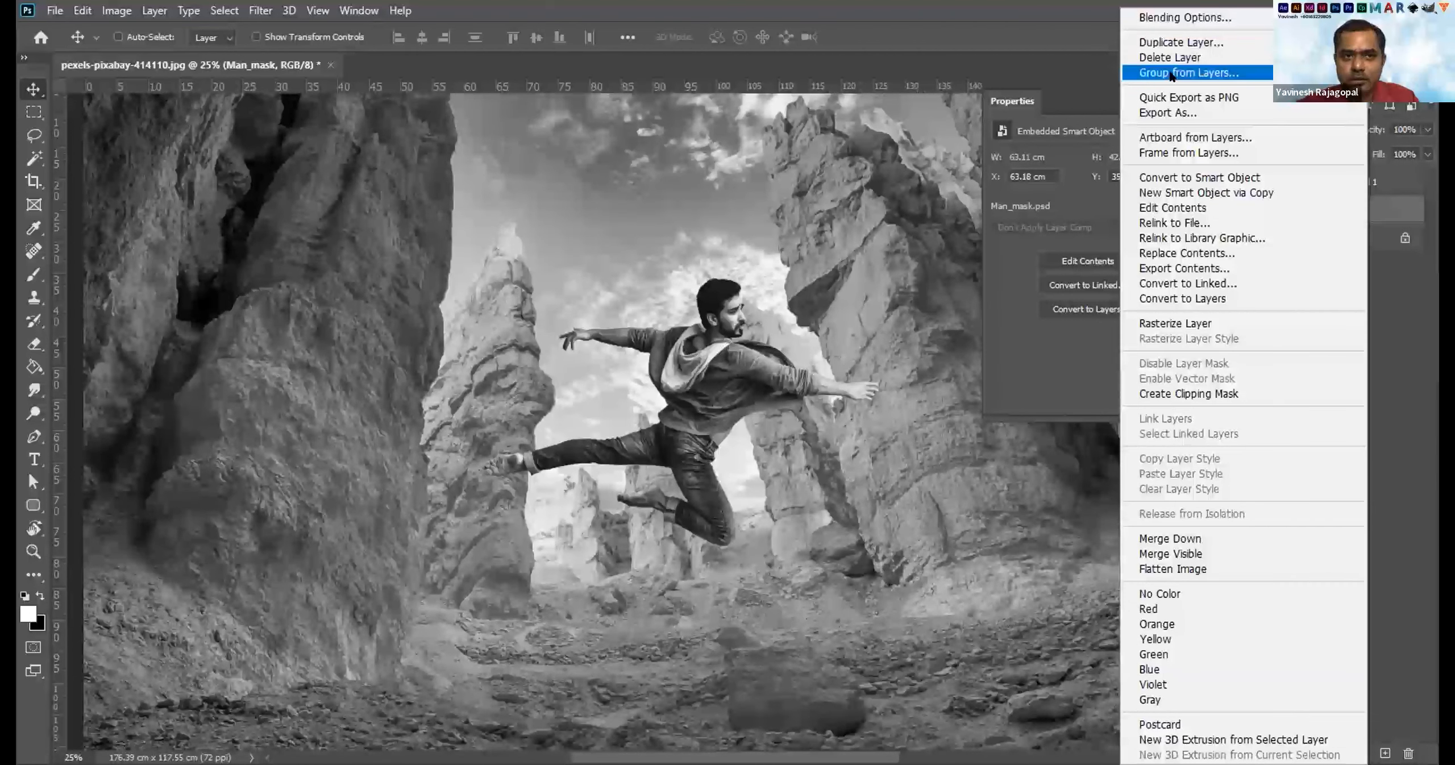
{"action": "left_click", "coordinate": [1171, 73]}
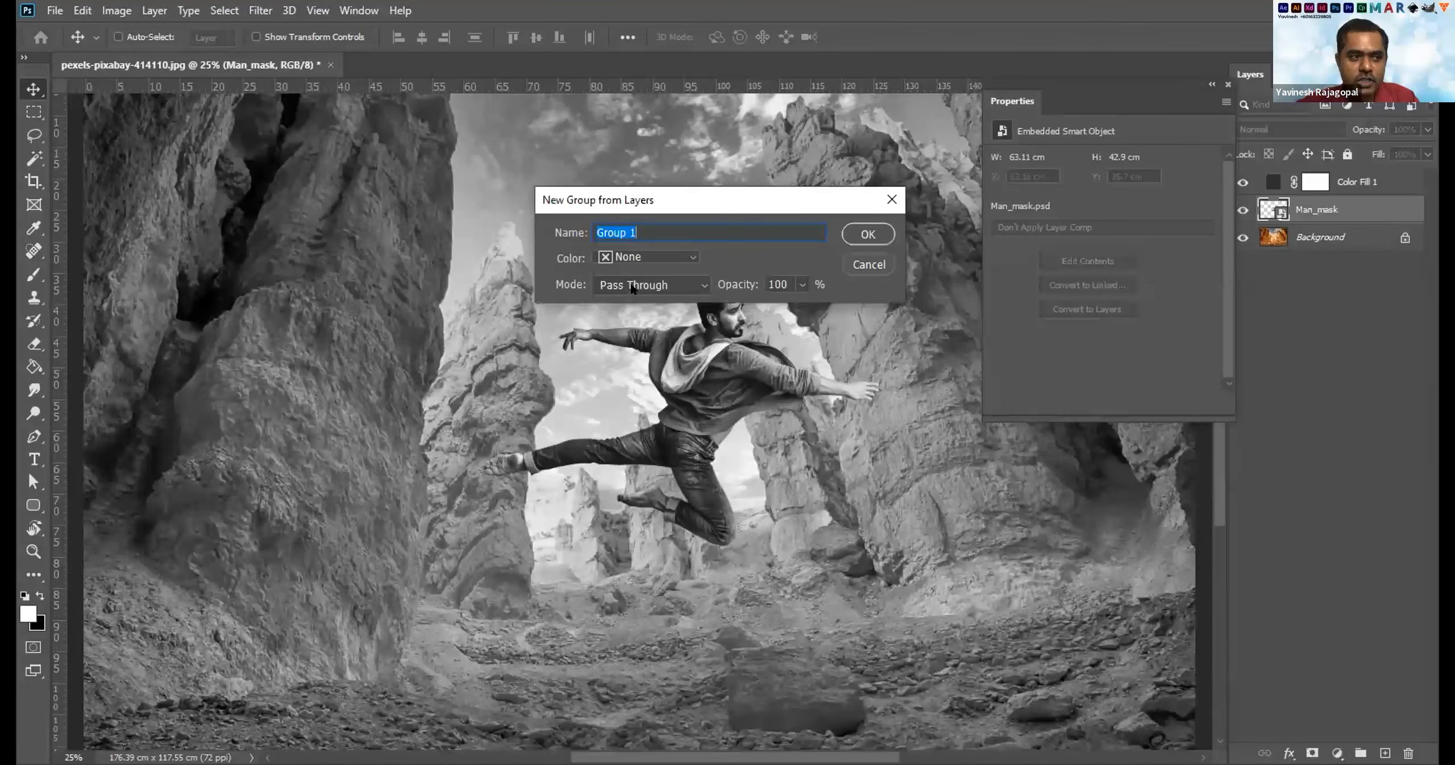
{"action": "left_click", "coordinate": [632, 285]}
{"action": "left_click", "coordinate": [615, 279]}
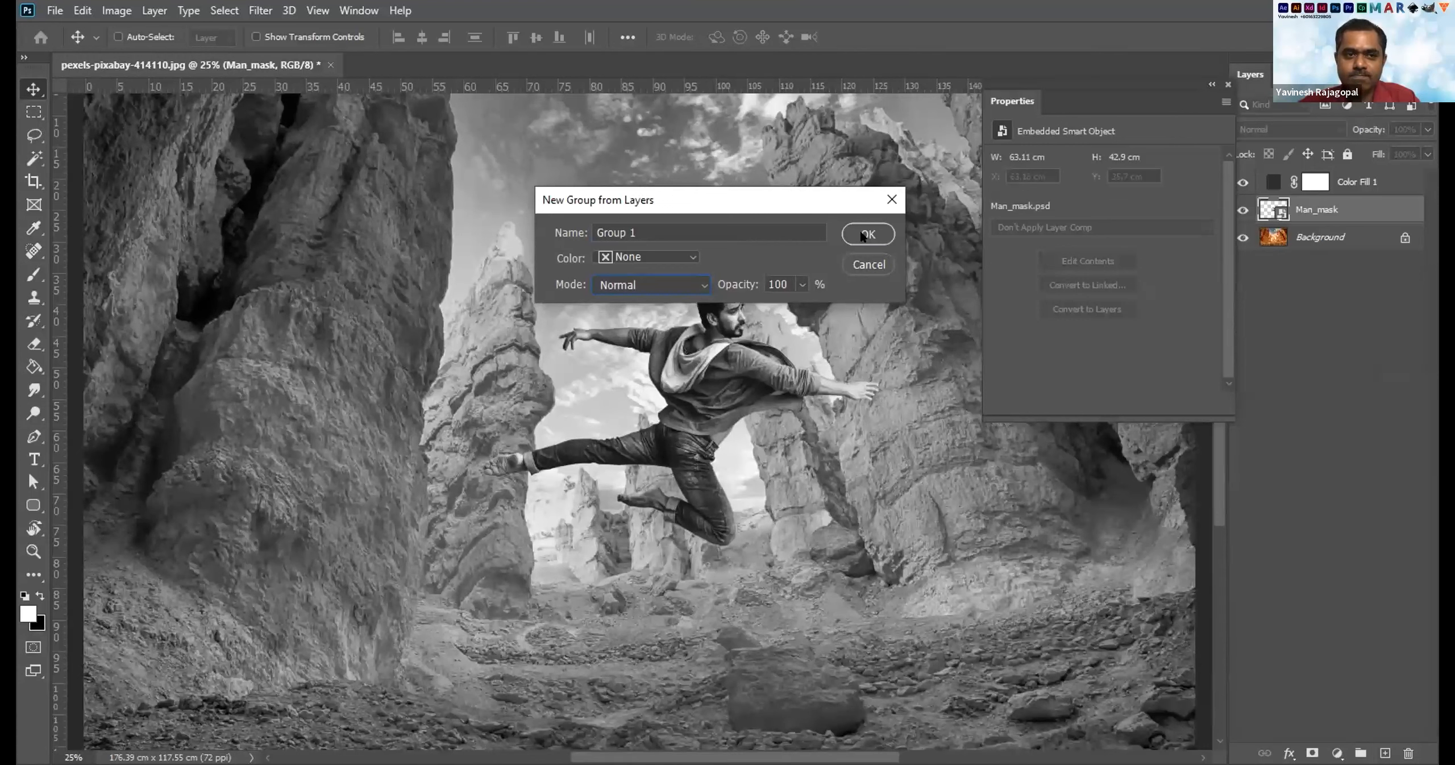
{"action": "left_click", "coordinate": [862, 235]}
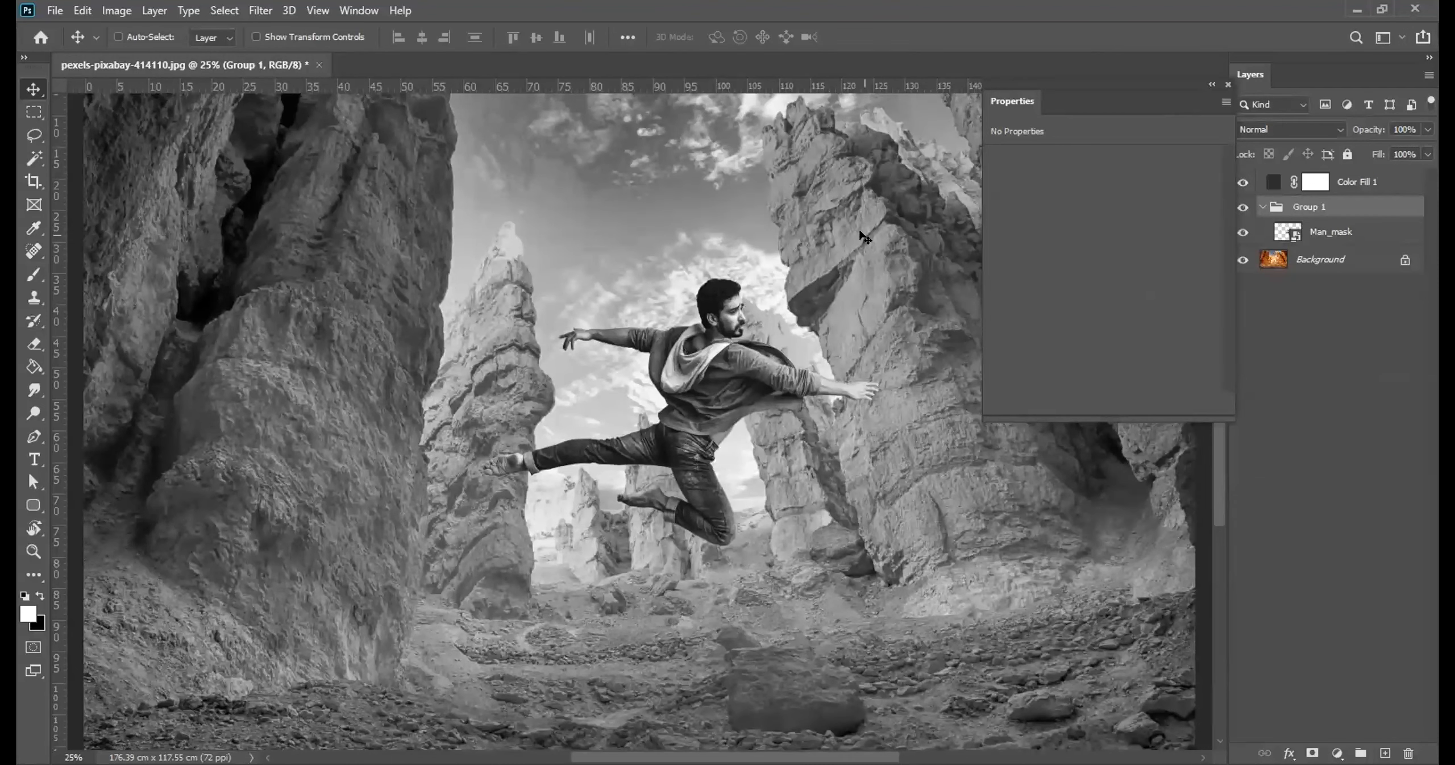
{"action": "left_click", "coordinate": [1226, 83]}
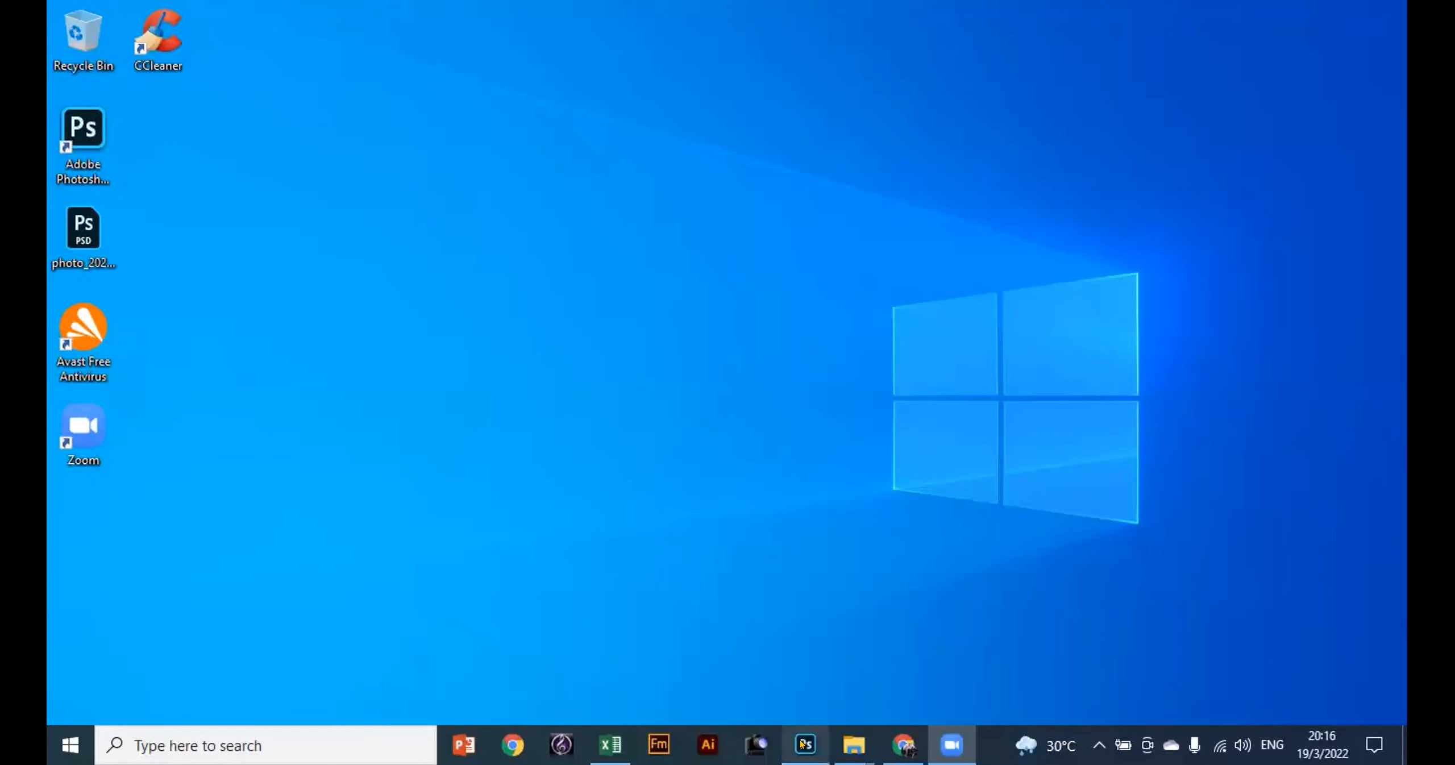
Switch to Photoshop's Canyon 19 Mar.jpg and add an f6f6f6 Solid Color fill layer above Man Jumping 19 Mar, in Color blend mode.
{"action": "mouse_move", "coordinate": [802, 743]}
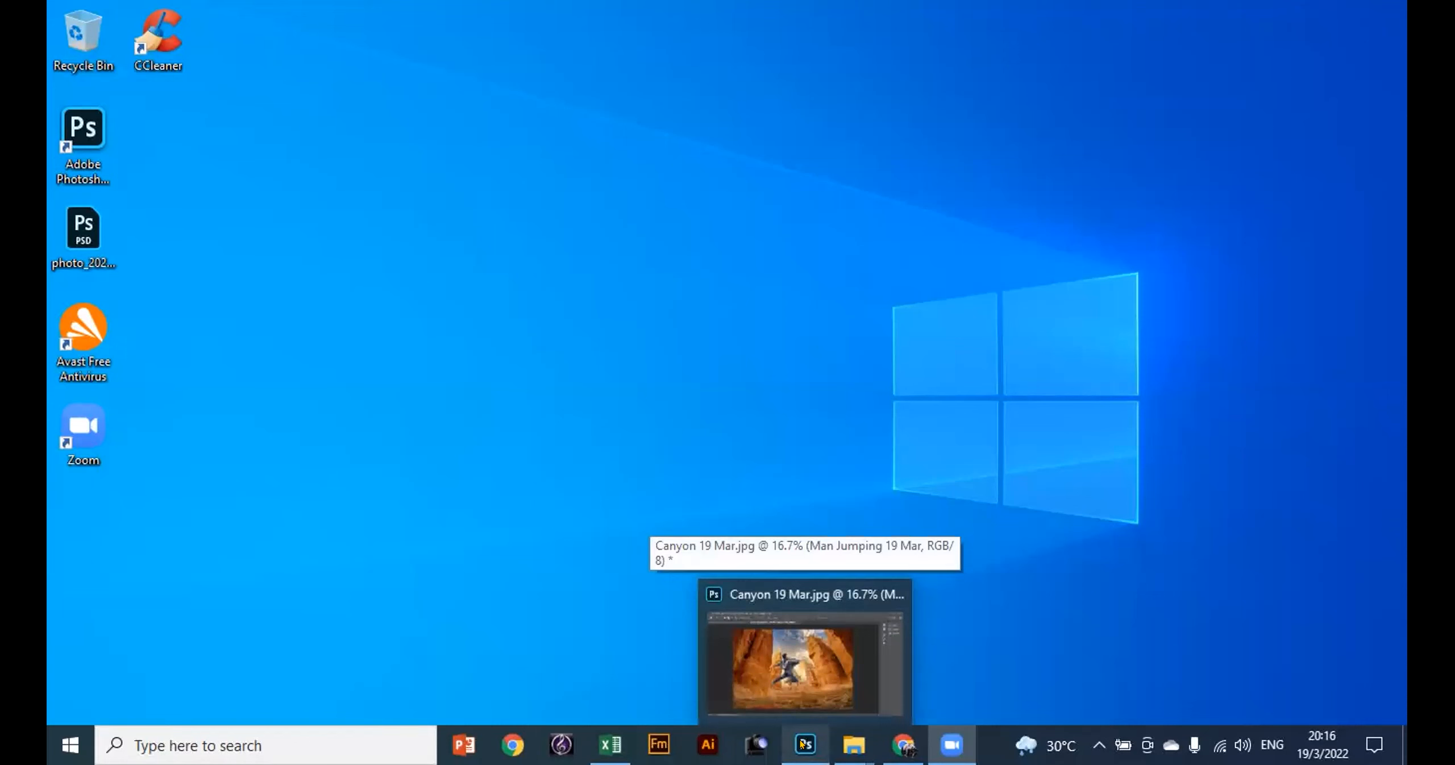
{"action": "left_click", "coordinate": [802, 743]}
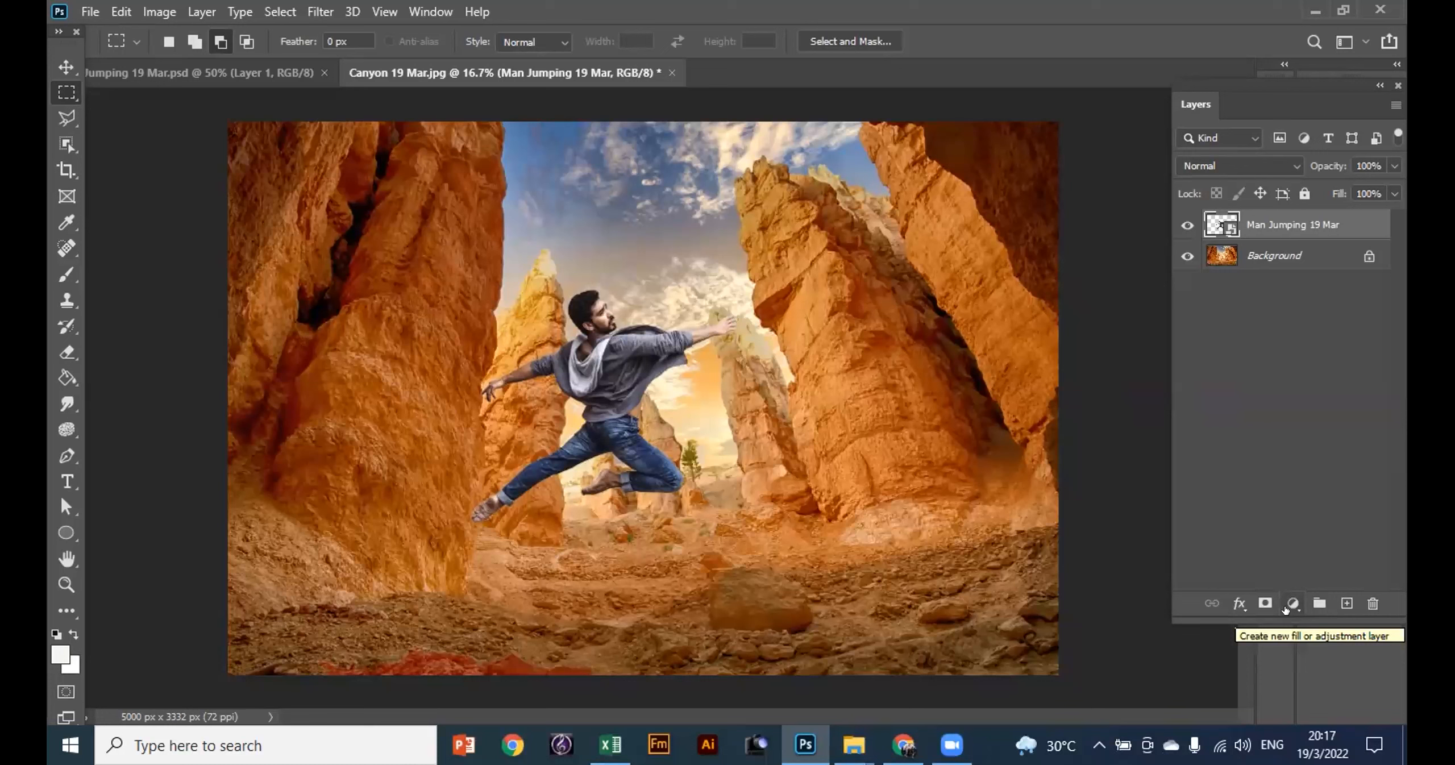
{"action": "left_click", "coordinate": [1287, 608]}
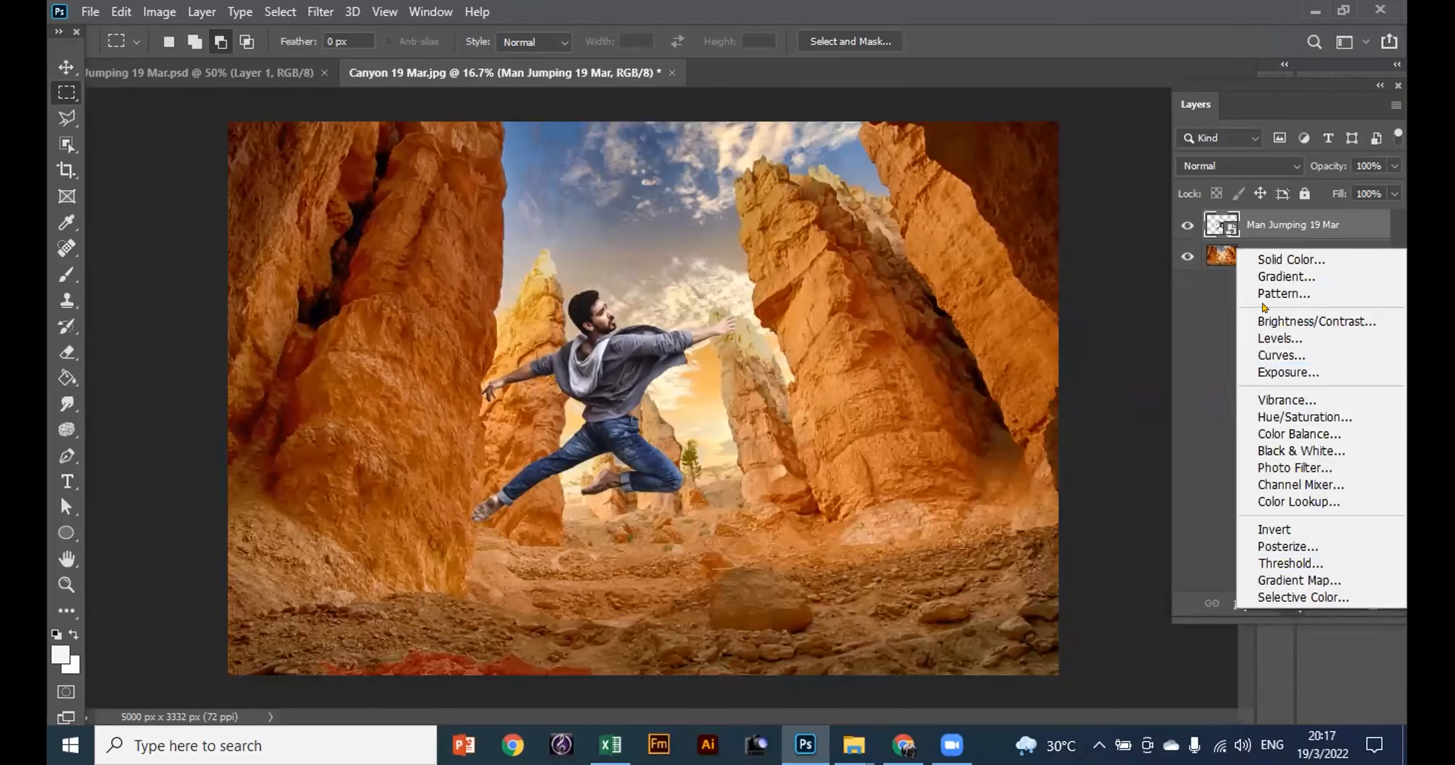
{"action": "left_click", "coordinate": [1263, 260]}
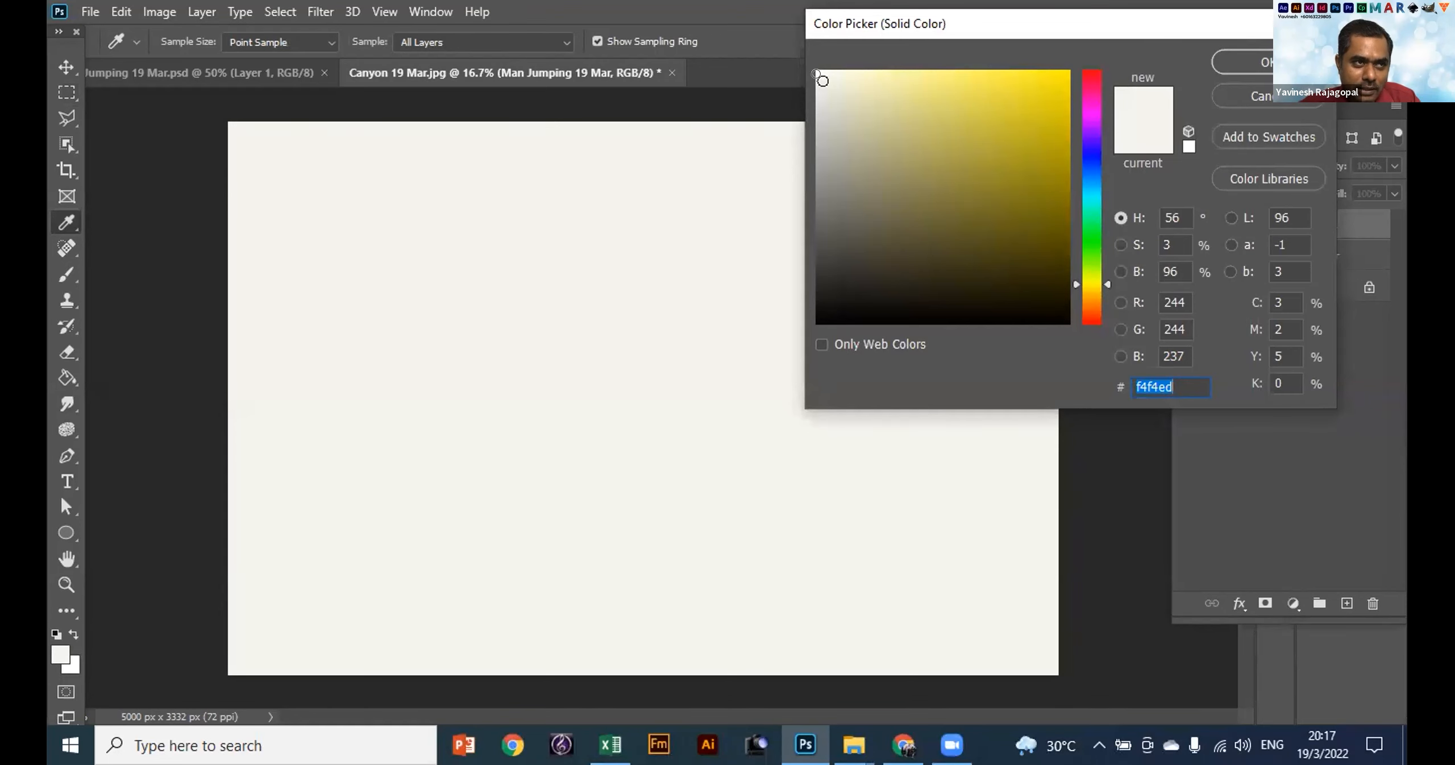
{"action": "left_click", "coordinate": [819, 72]}
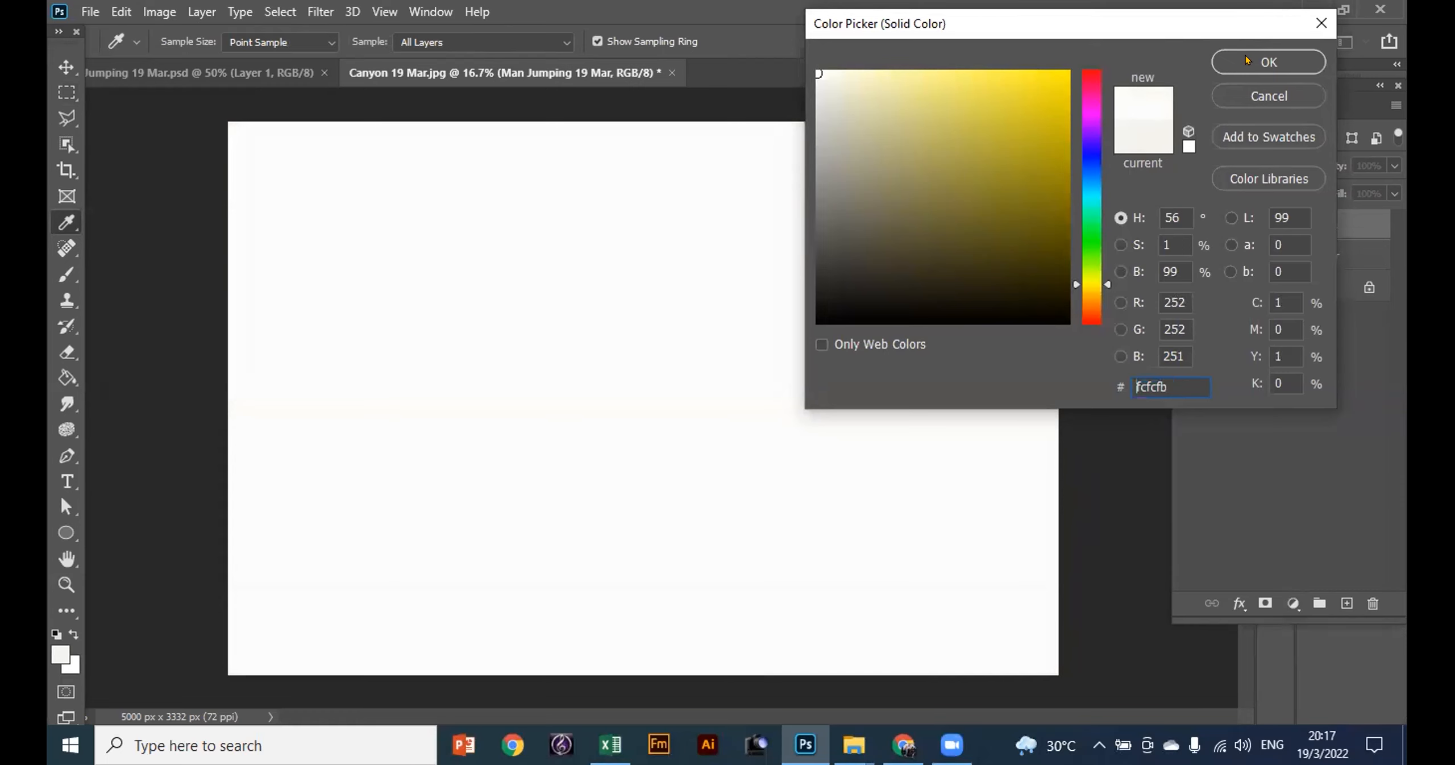
{"action": "mouse_move", "coordinate": [819, 74]}
{"action": "left_mouse_down"}
{"action": "mouse_move", "coordinate": [833, 91]}
{"action": "mouse_move", "coordinate": [818, 69]}
{"action": "mouse_move", "coordinate": [792, 74]}
{"action": "mouse_move", "coordinate": [803, 72]}
{"action": "left_mouse_up"}
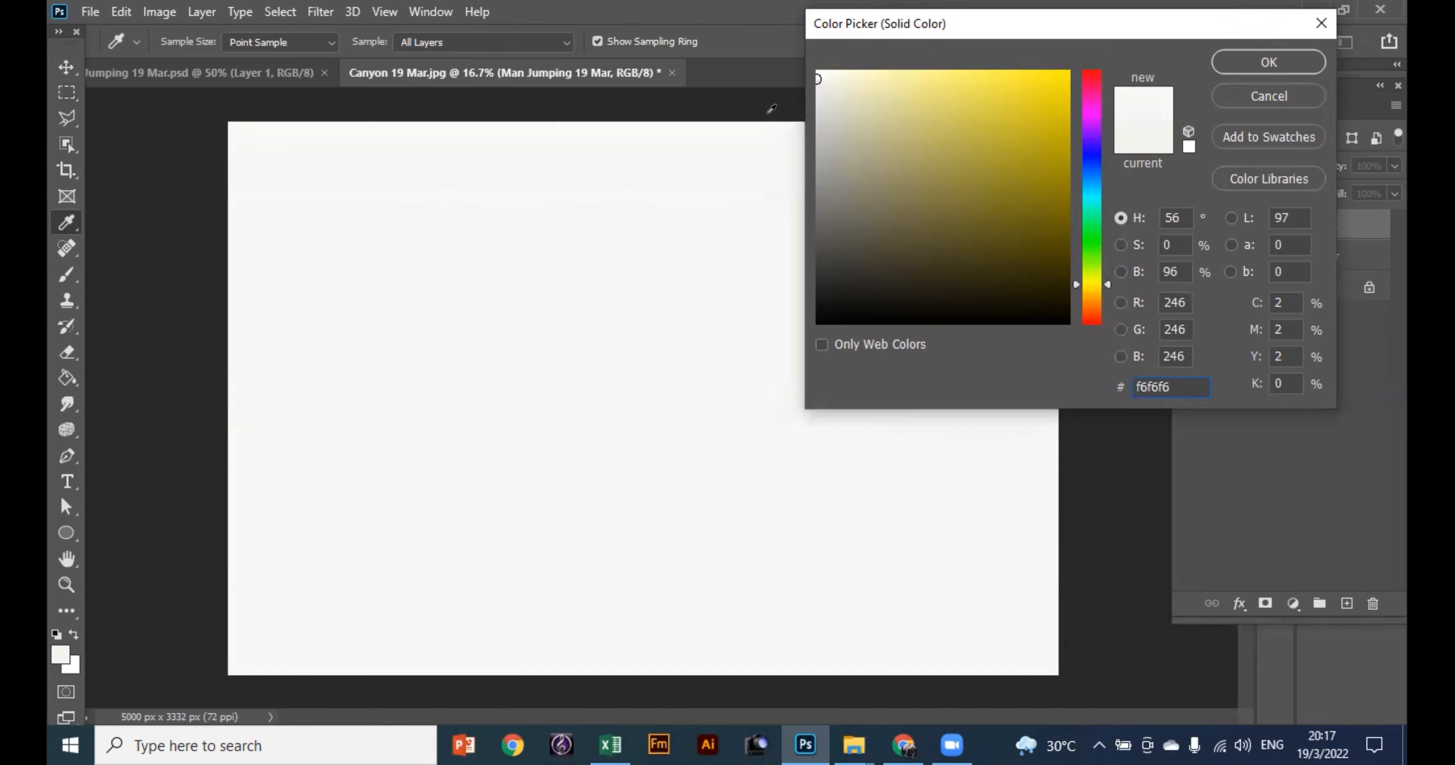
{"action": "left_click", "coordinate": [1248, 57]}
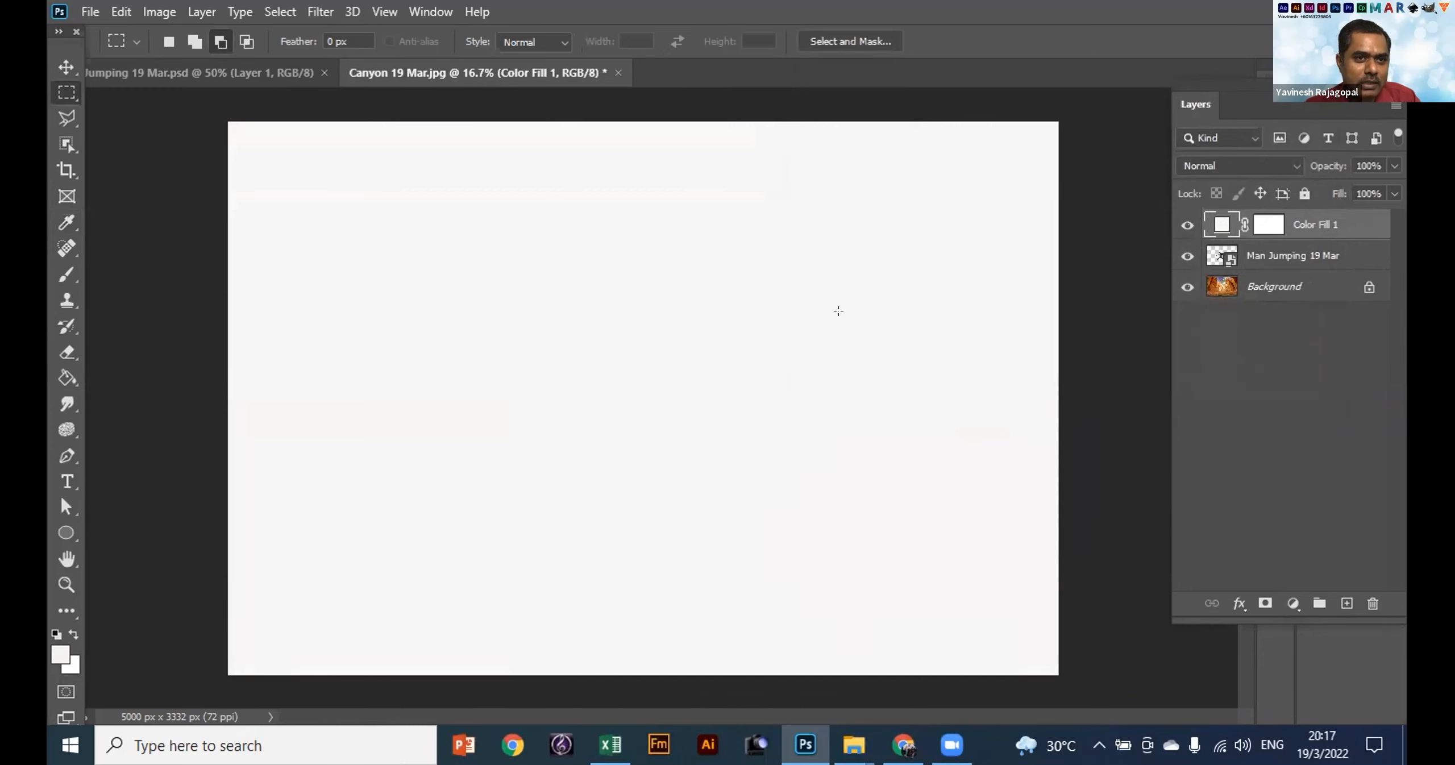
{"action": "left_click", "coordinate": [1296, 166]}
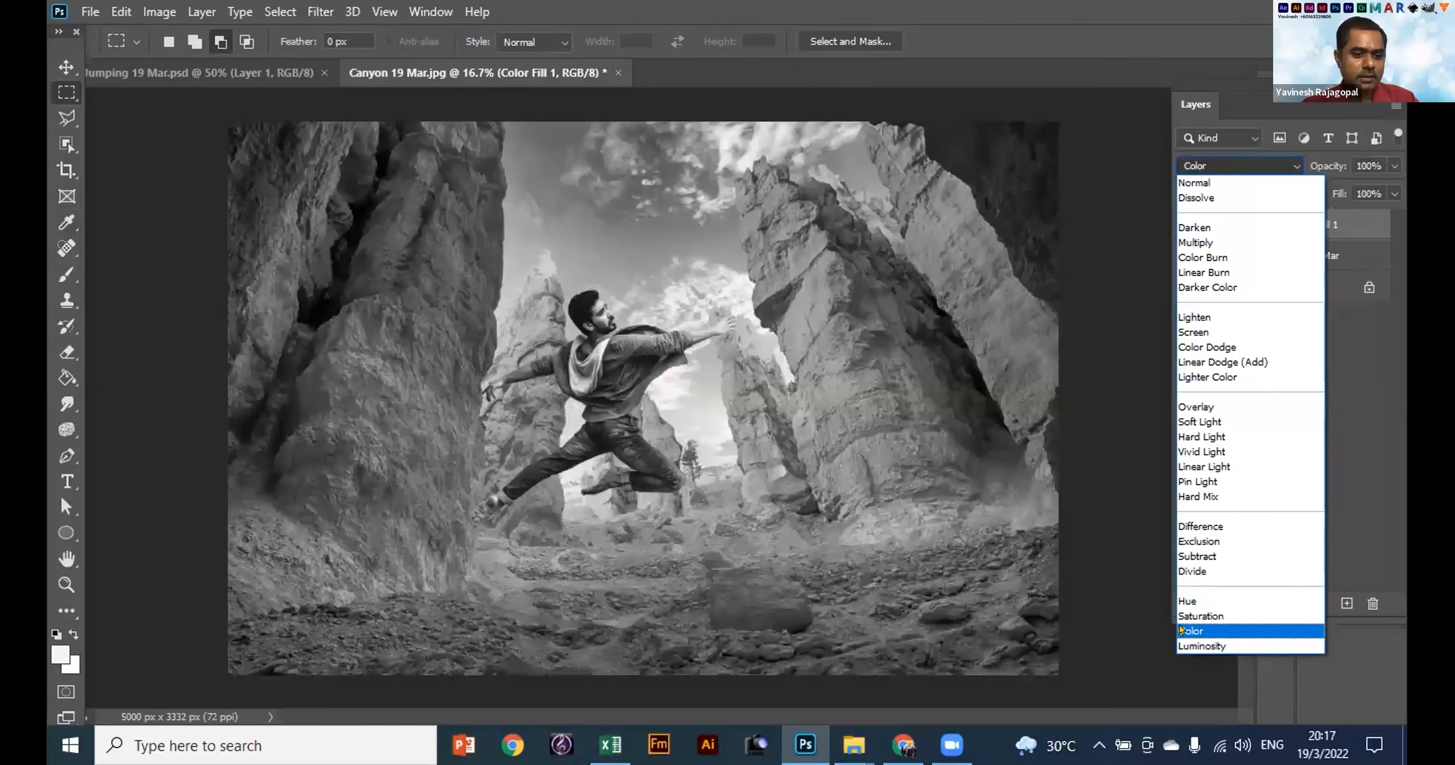
{"action": "left_click", "coordinate": [1181, 631]}
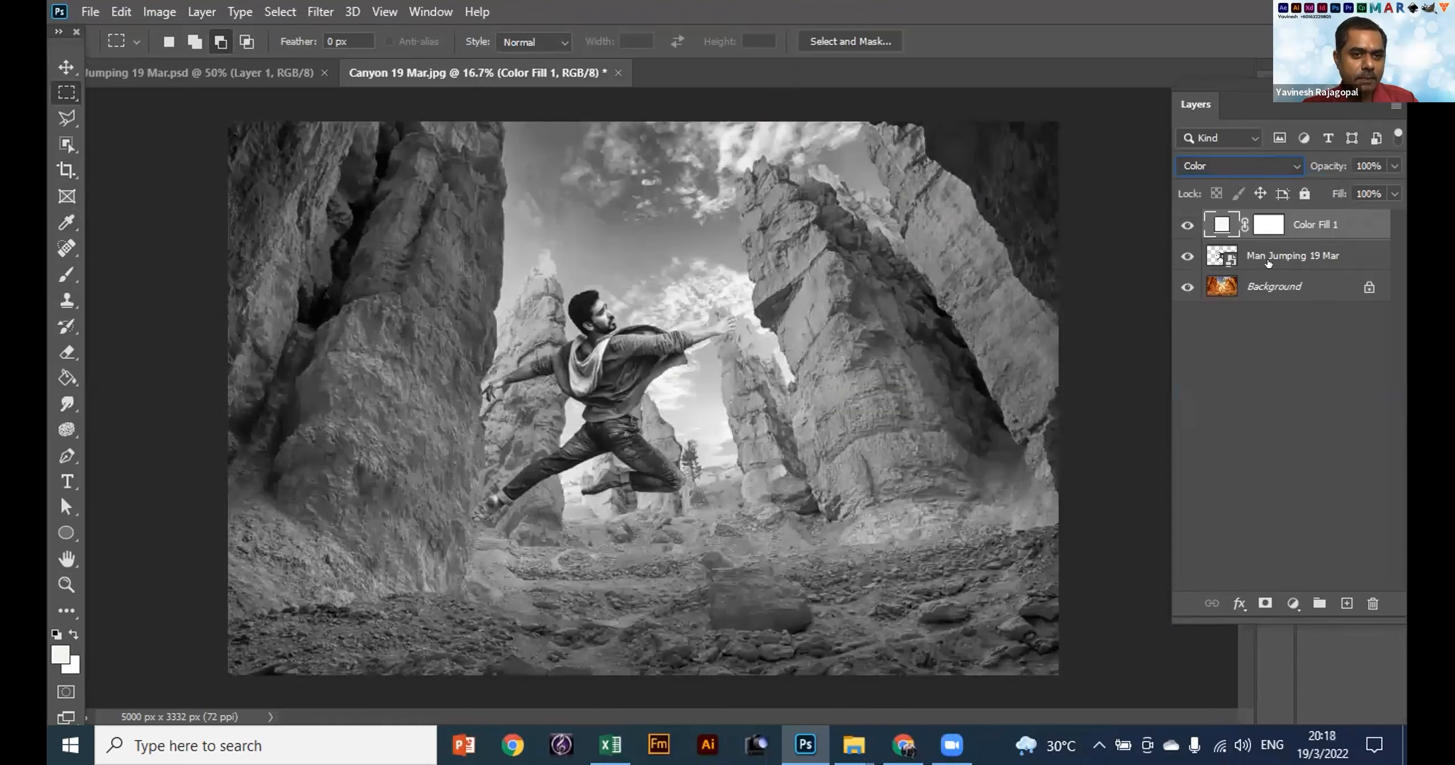
Group the Man Jumping 19 Mar layer into Group 1 with the Normal blend mode.
{"action": "right_click", "coordinate": [1264, 250]}
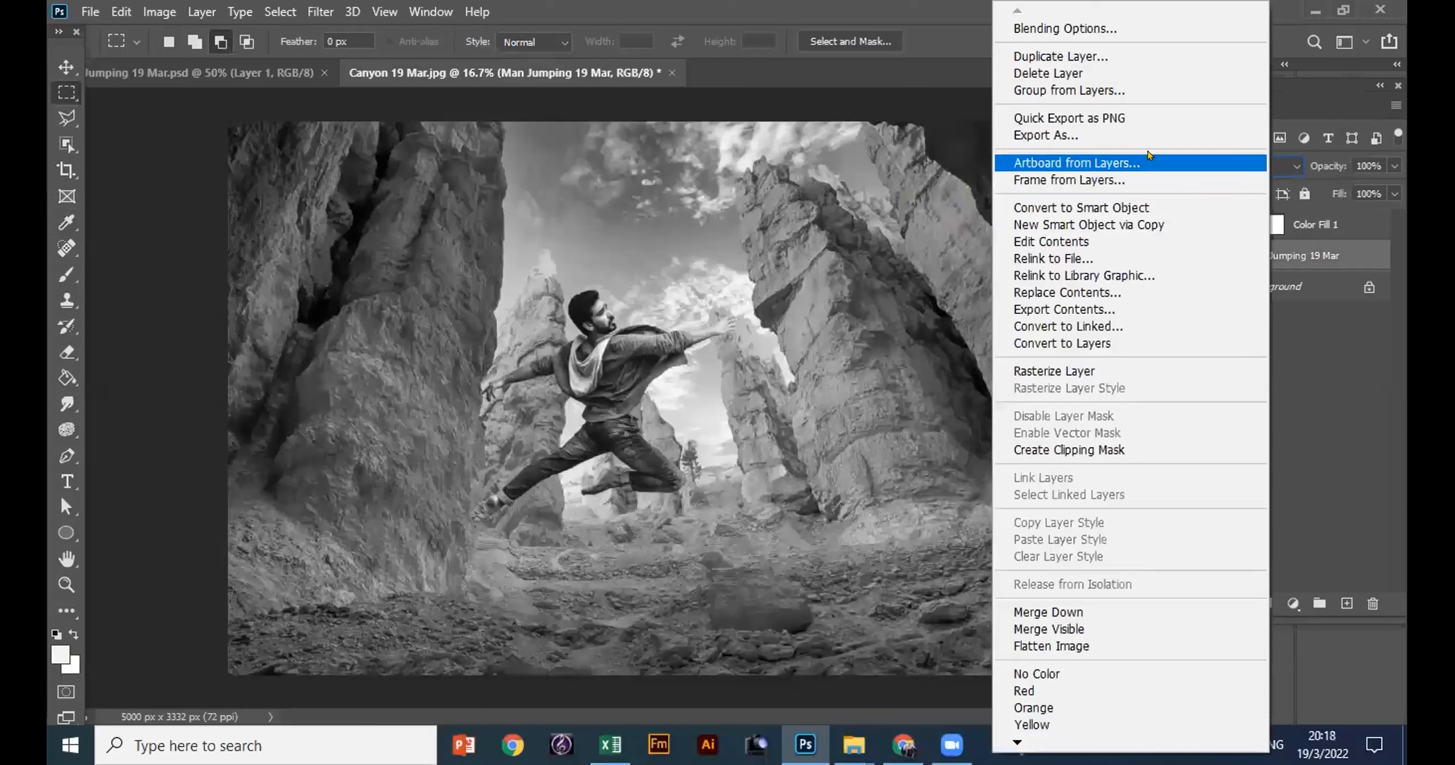
{"action": "left_click", "coordinate": [1103, 91]}
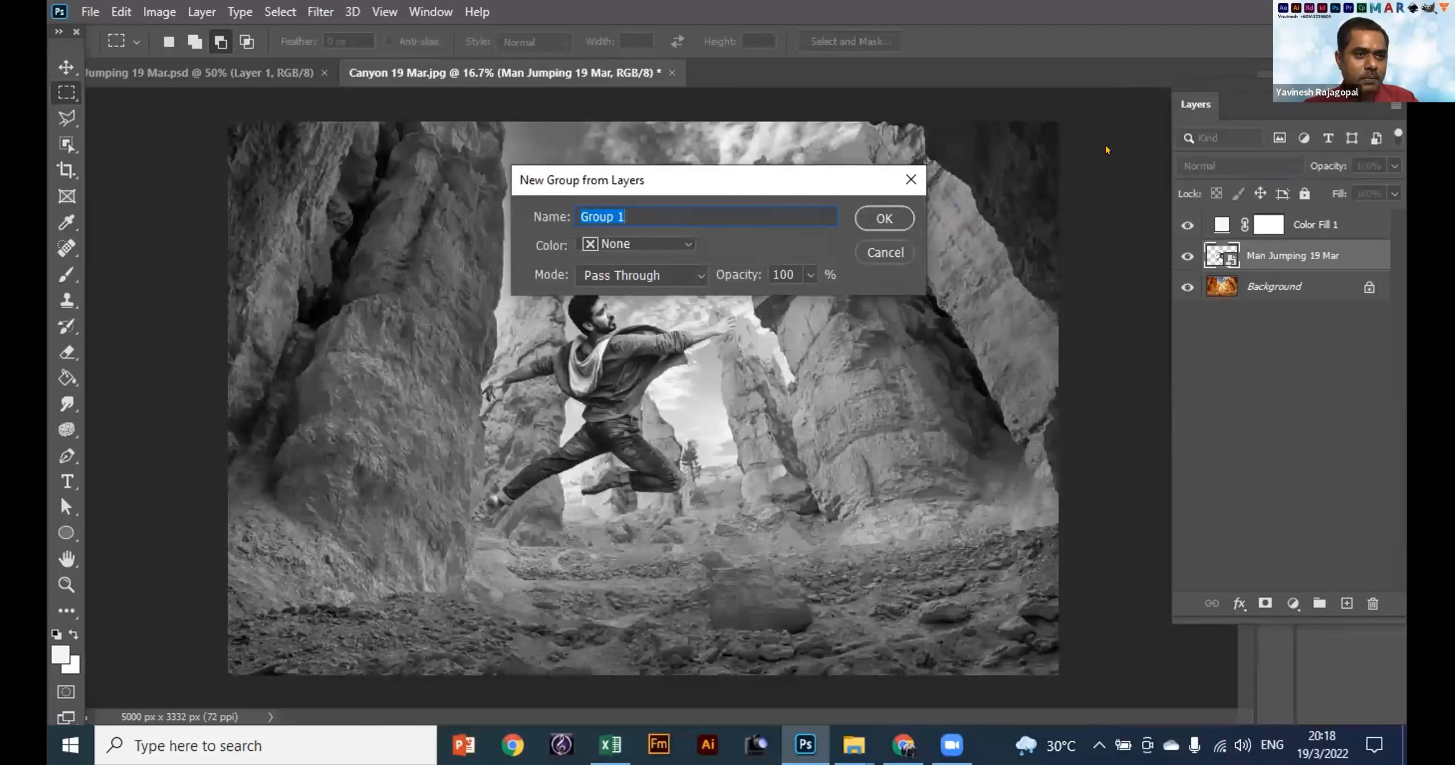
{"action": "left_click", "coordinate": [646, 278]}
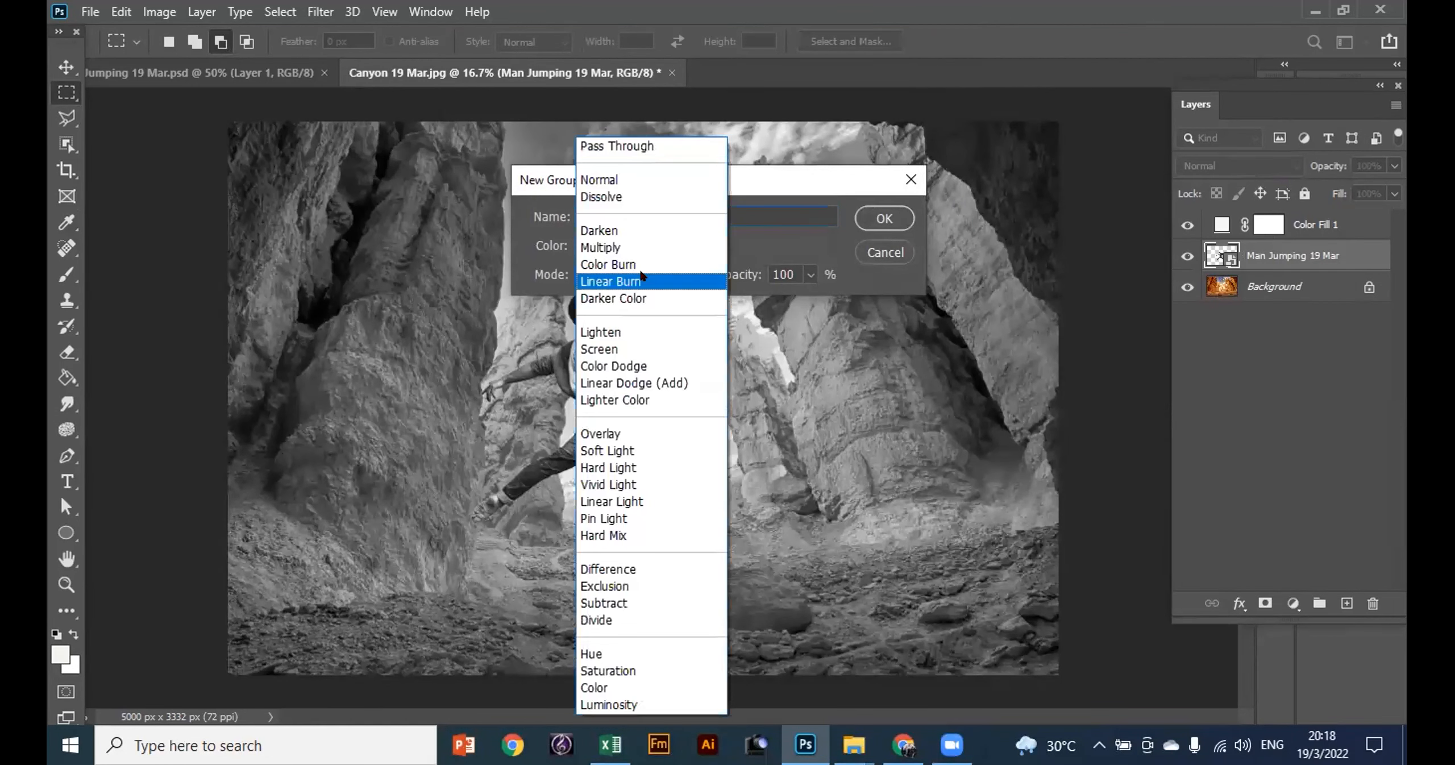
{"action": "left_click", "coordinate": [610, 182]}
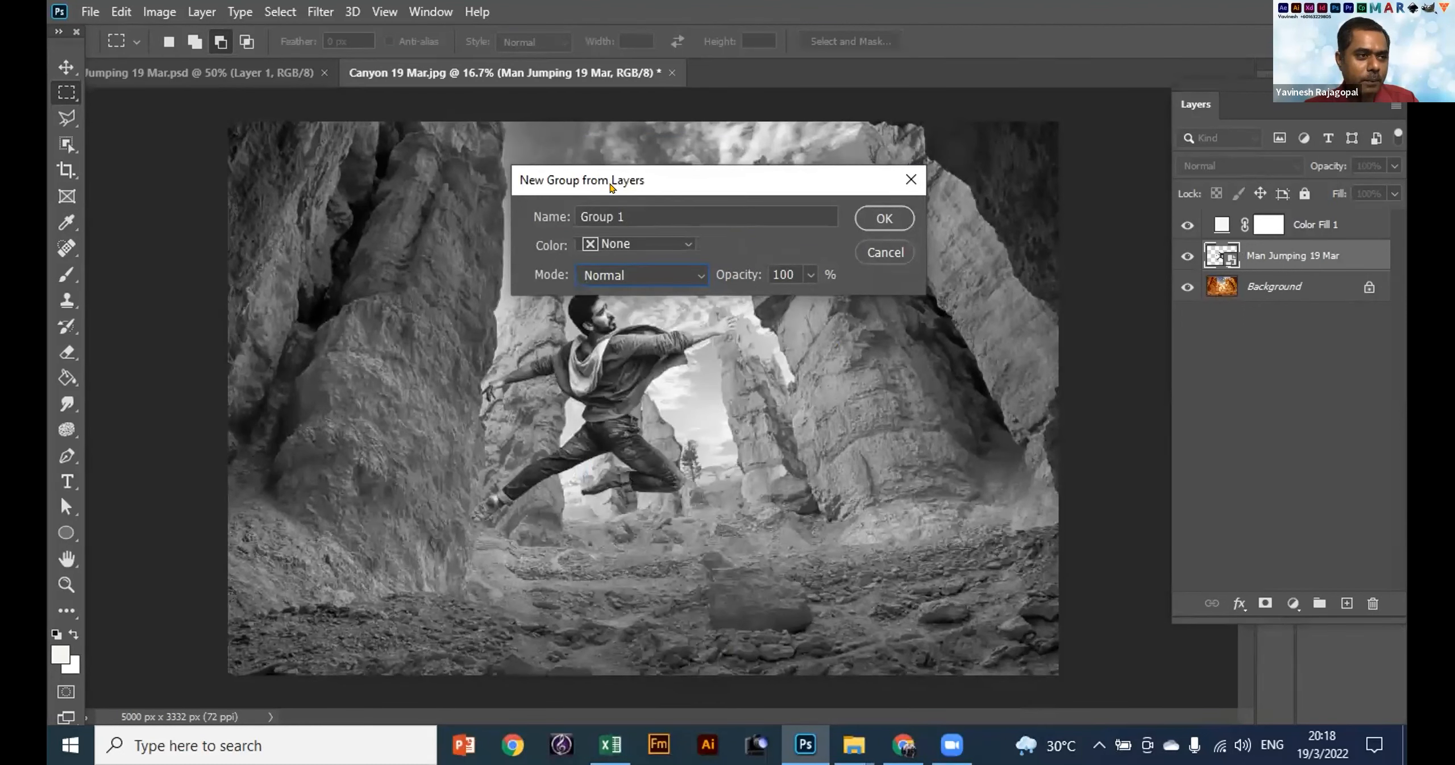
{"action": "left_click_drag", "start_coordinate": [752, 170], "coordinate": [652, 162]}
{"action": "left_click", "coordinate": [784, 211]}
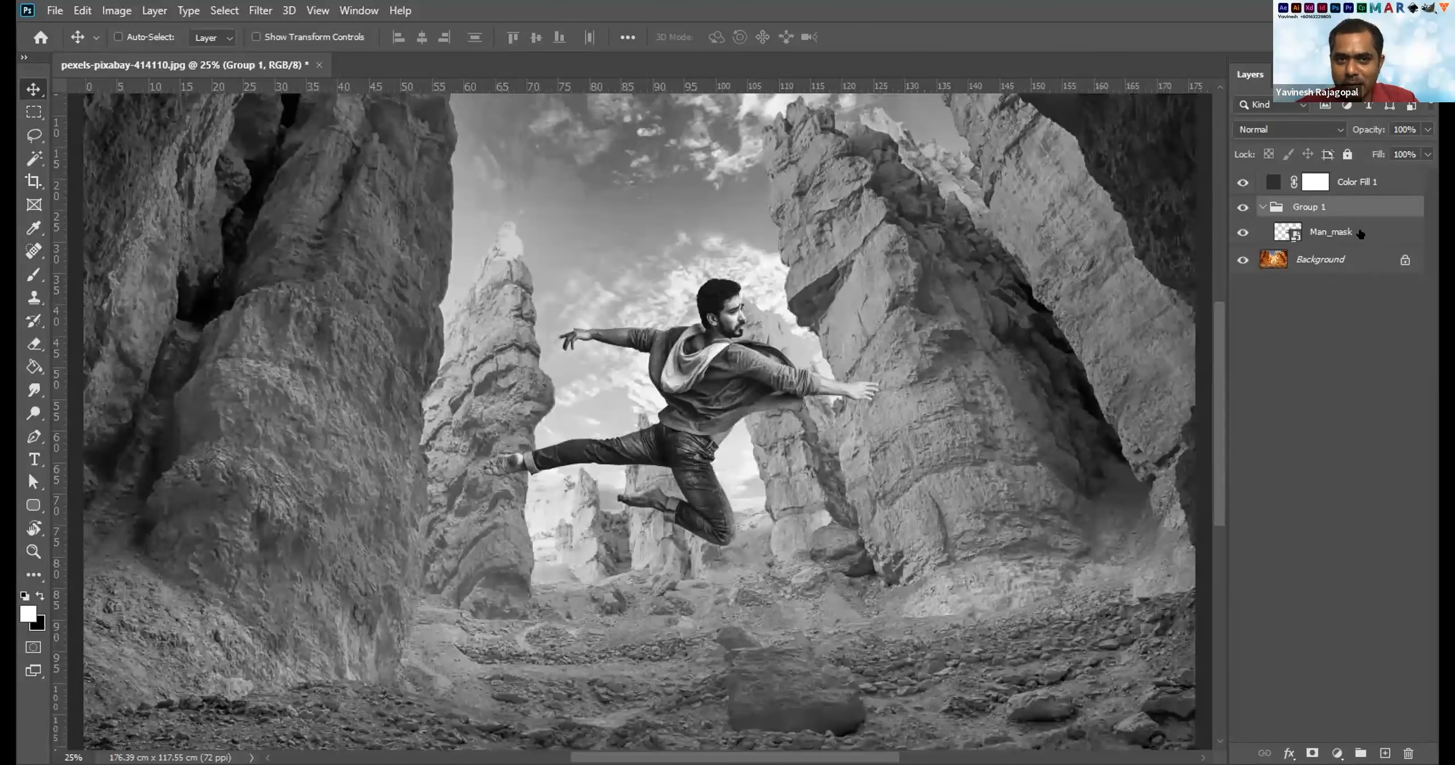
In pexels-pixabay-414110.jpg, add a Curves adjustment layer above Man_mask inside Group 1 and raise the curve's midtones slightly.
{"action": "left_click", "coordinate": [1346, 232]}
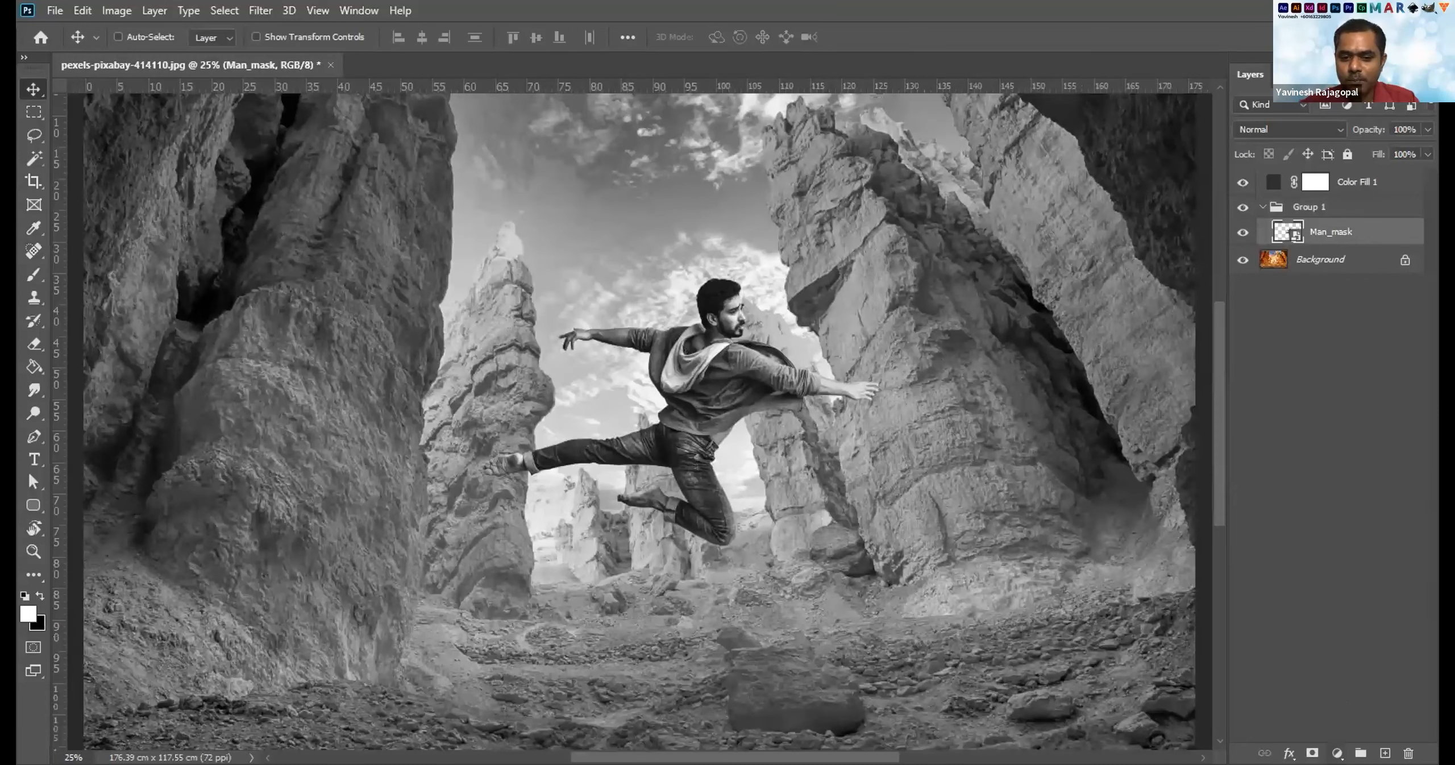
{"action": "left_click", "coordinate": [1337, 753]}
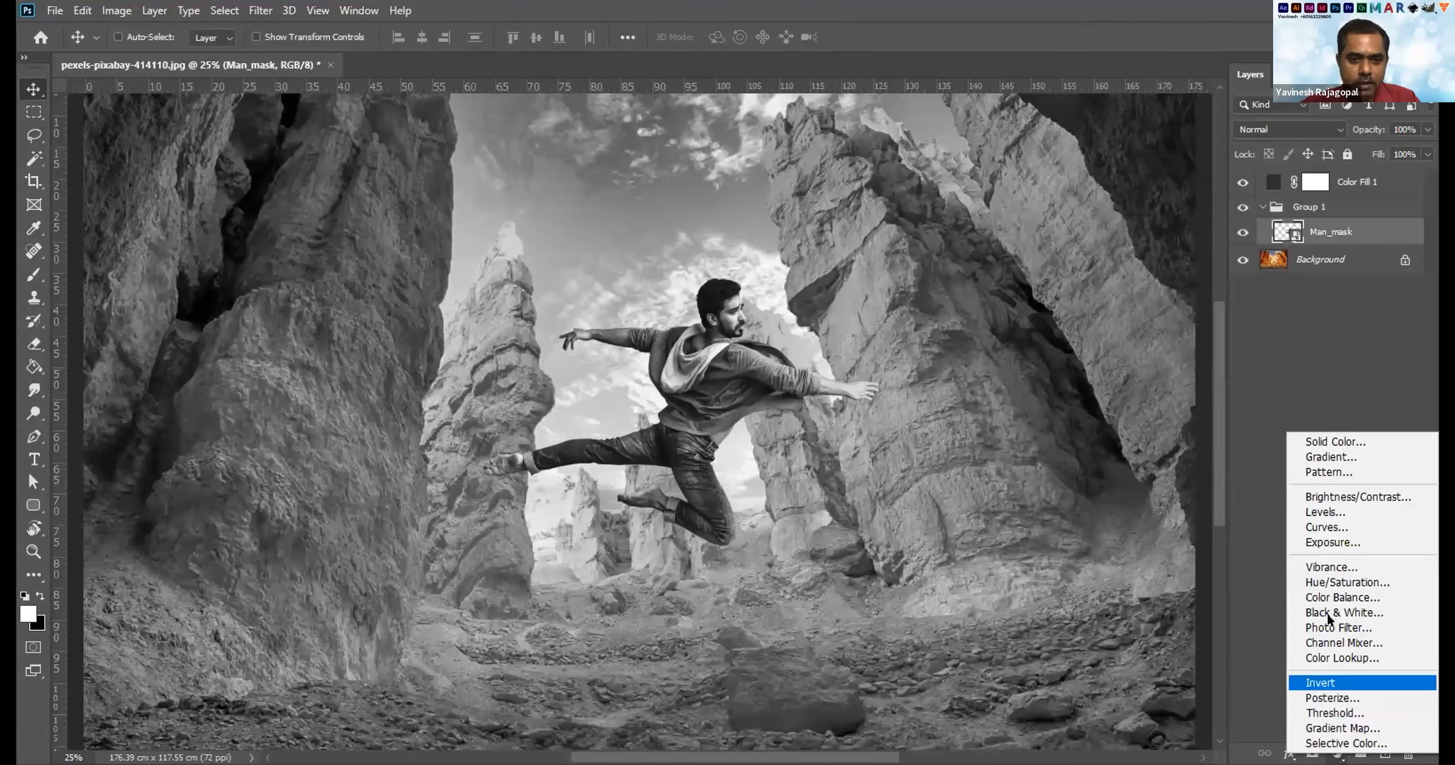
{"action": "left_click", "coordinate": [1326, 524]}
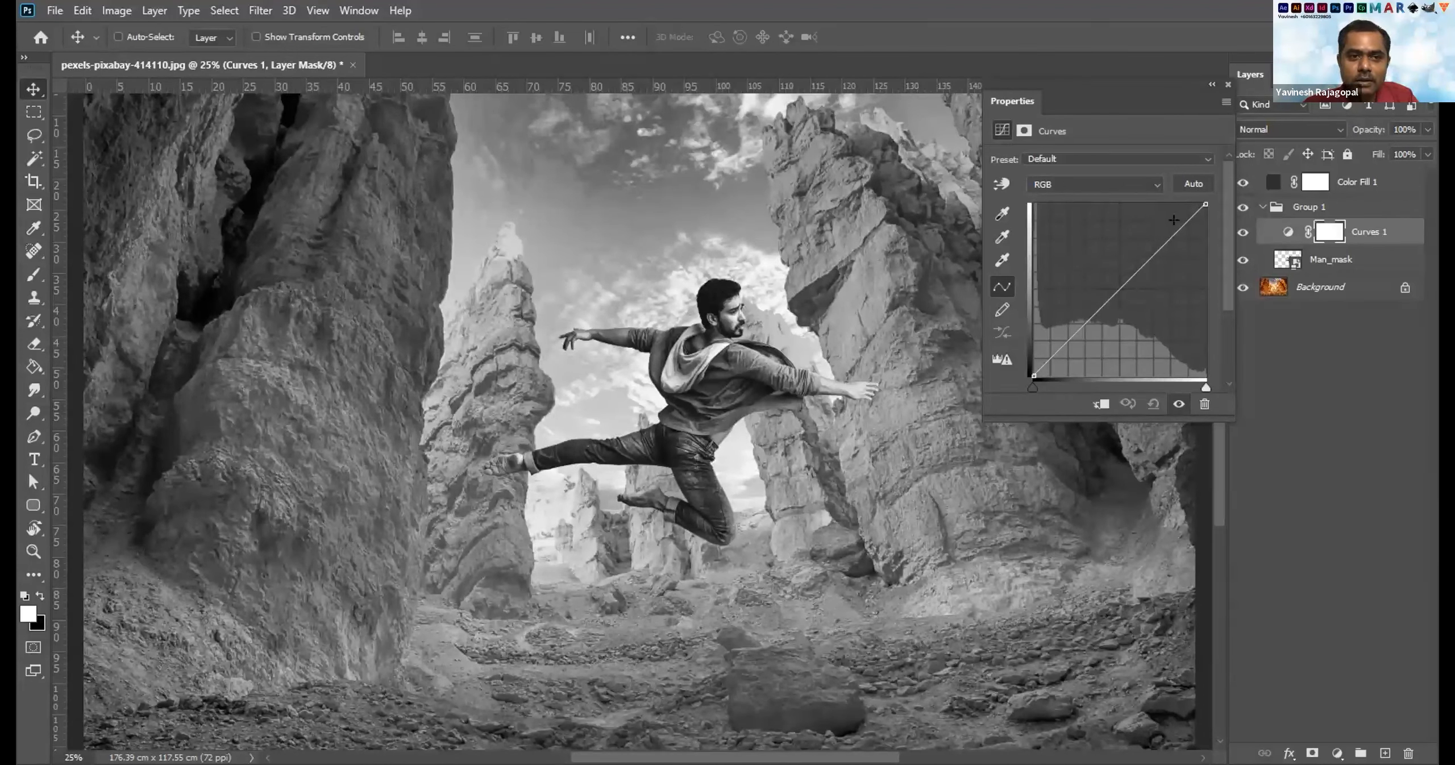
{"action": "left_click_drag", "start_coordinate": [1170, 218], "coordinate": [1094, 254]}
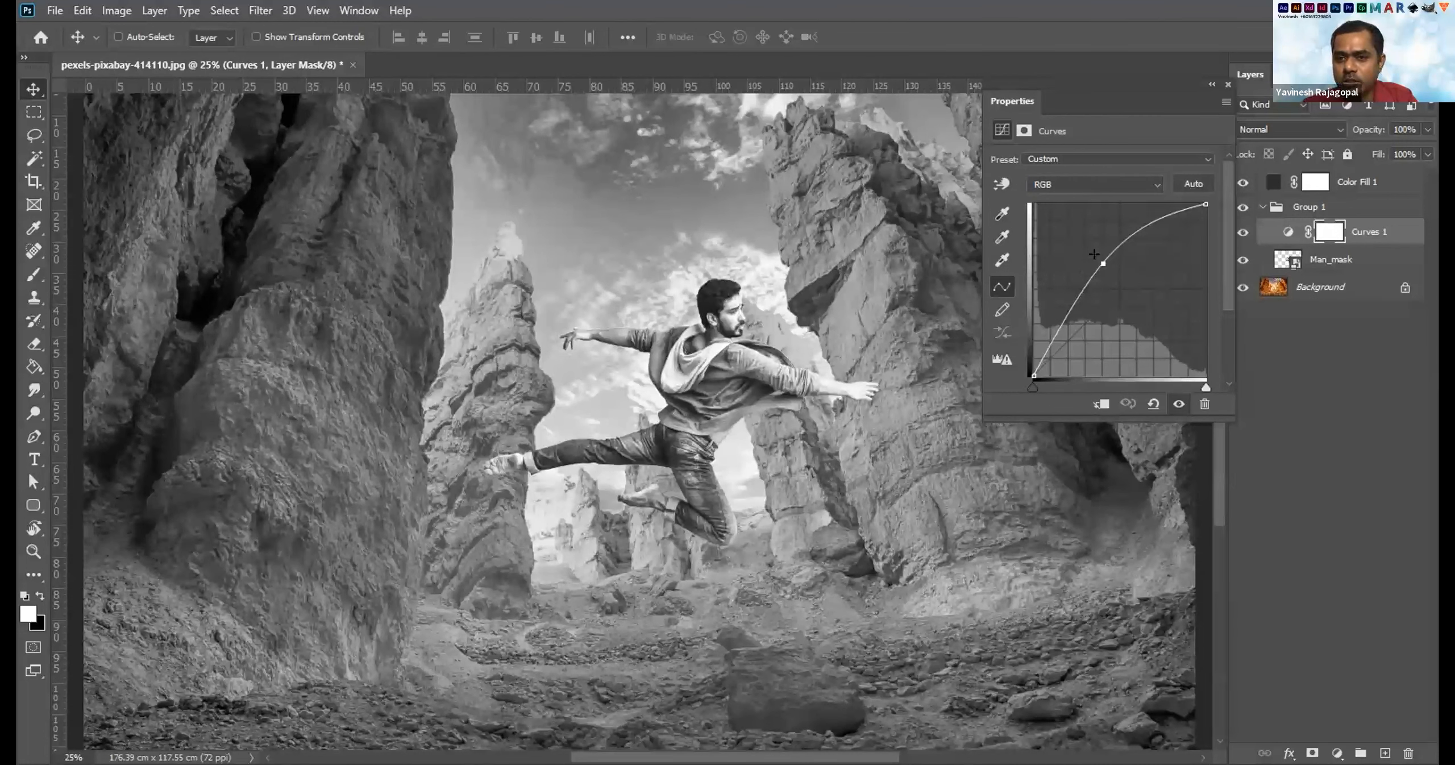
{"action": "left_click_drag", "start_coordinate": [1094, 254], "coordinate": [1120, 265]}
{"action": "left_click_drag", "start_coordinate": [1121, 265], "coordinate": [1117, 266]}
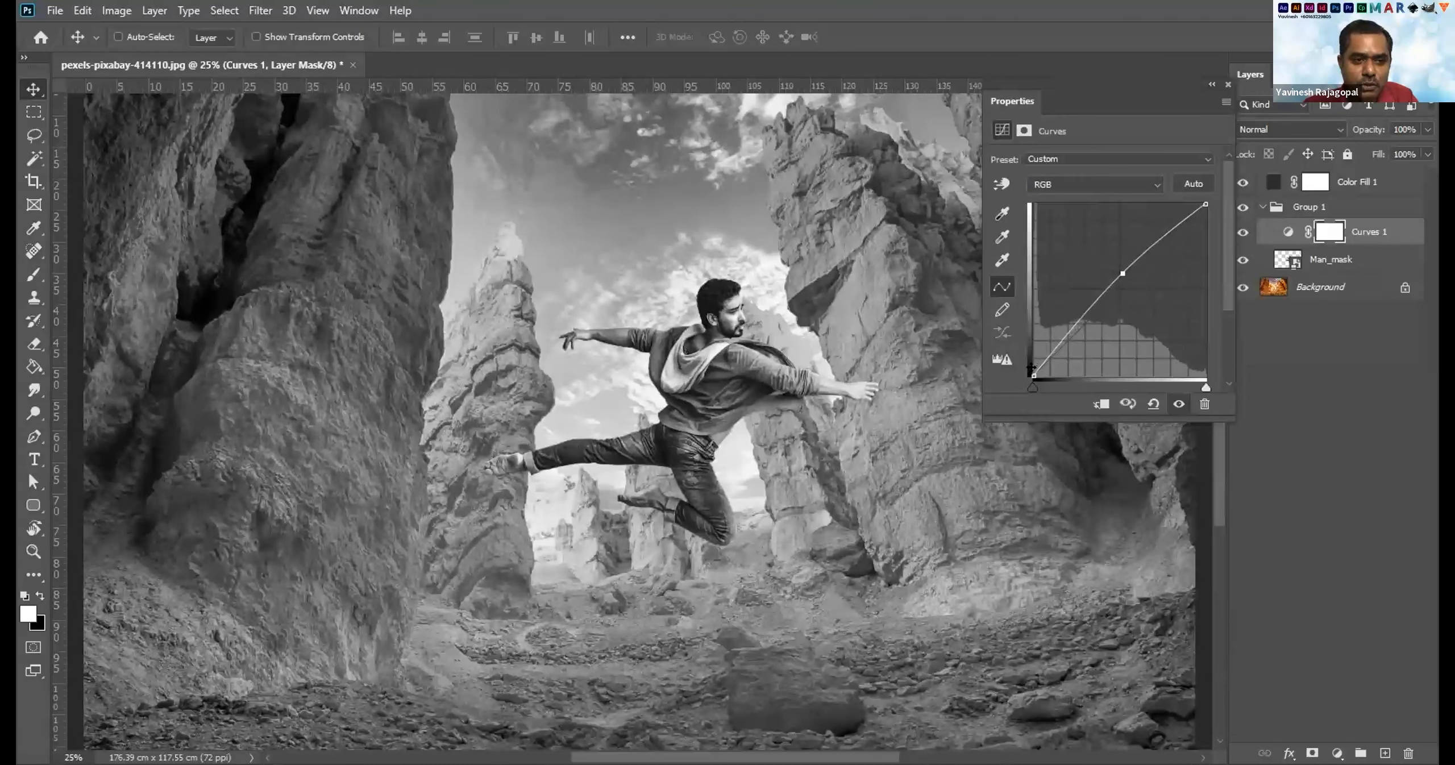
Lift the RGB curve's black point slightly to lighten the man's darkest tones, keeping the white point at maximum.
{"action": "left_click_drag", "start_coordinate": [1025, 368], "coordinate": [1025, 305]}
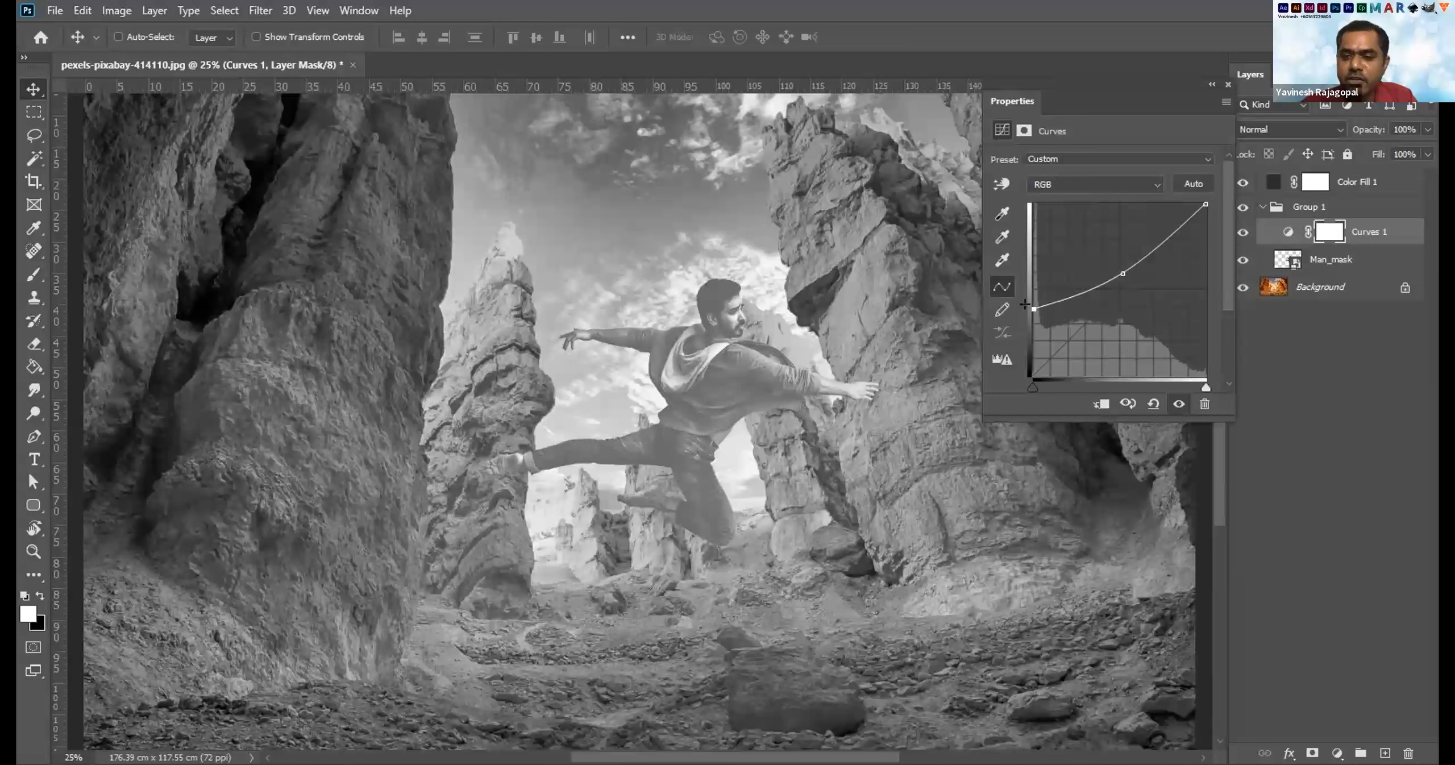
{"action": "left_click_drag", "start_coordinate": [1024, 305], "coordinate": [1022, 349]}
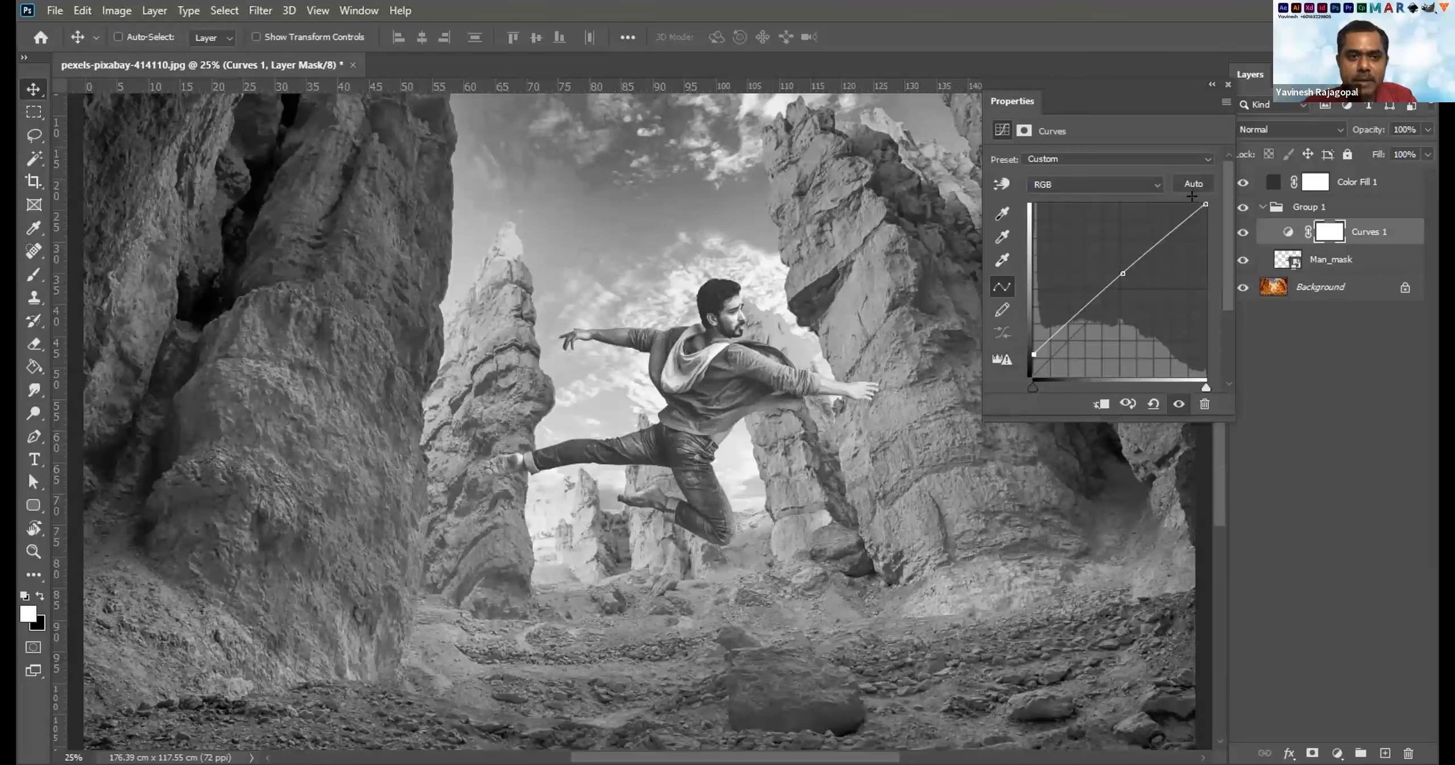
{"action": "mouse_move", "coordinate": [1205, 203]}
{"action": "left_mouse_down"}
{"action": "mouse_move", "coordinate": [1133, 195]}
{"action": "mouse_move", "coordinate": [1202, 209]}
{"action": "mouse_move", "coordinate": [1196, 196]}
{"action": "mouse_move", "coordinate": [1205, 219]}
{"action": "mouse_move", "coordinate": [1203, 183]}
{"action": "left_mouse_up"}
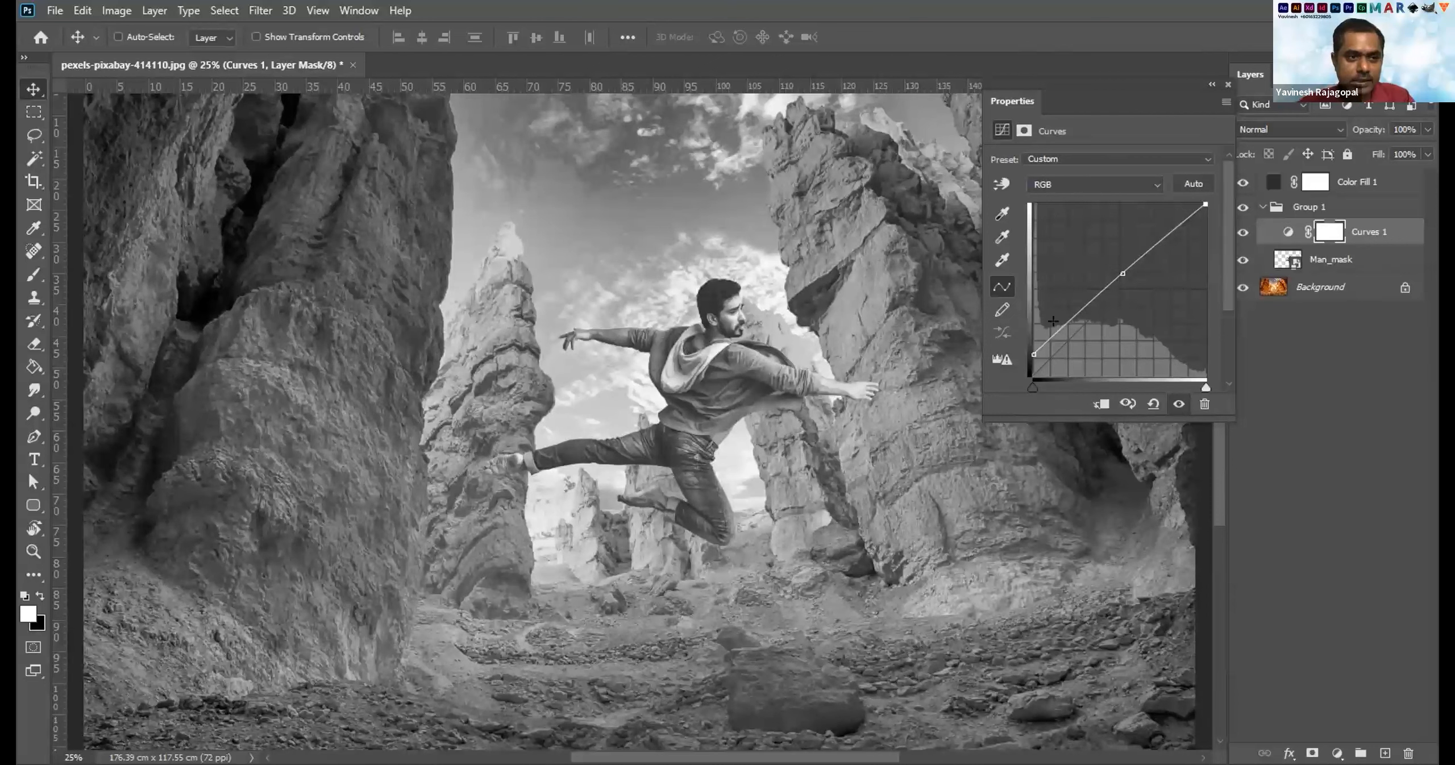
{"action": "left_click_drag", "start_coordinate": [1033, 354], "coordinate": [1022, 360]}
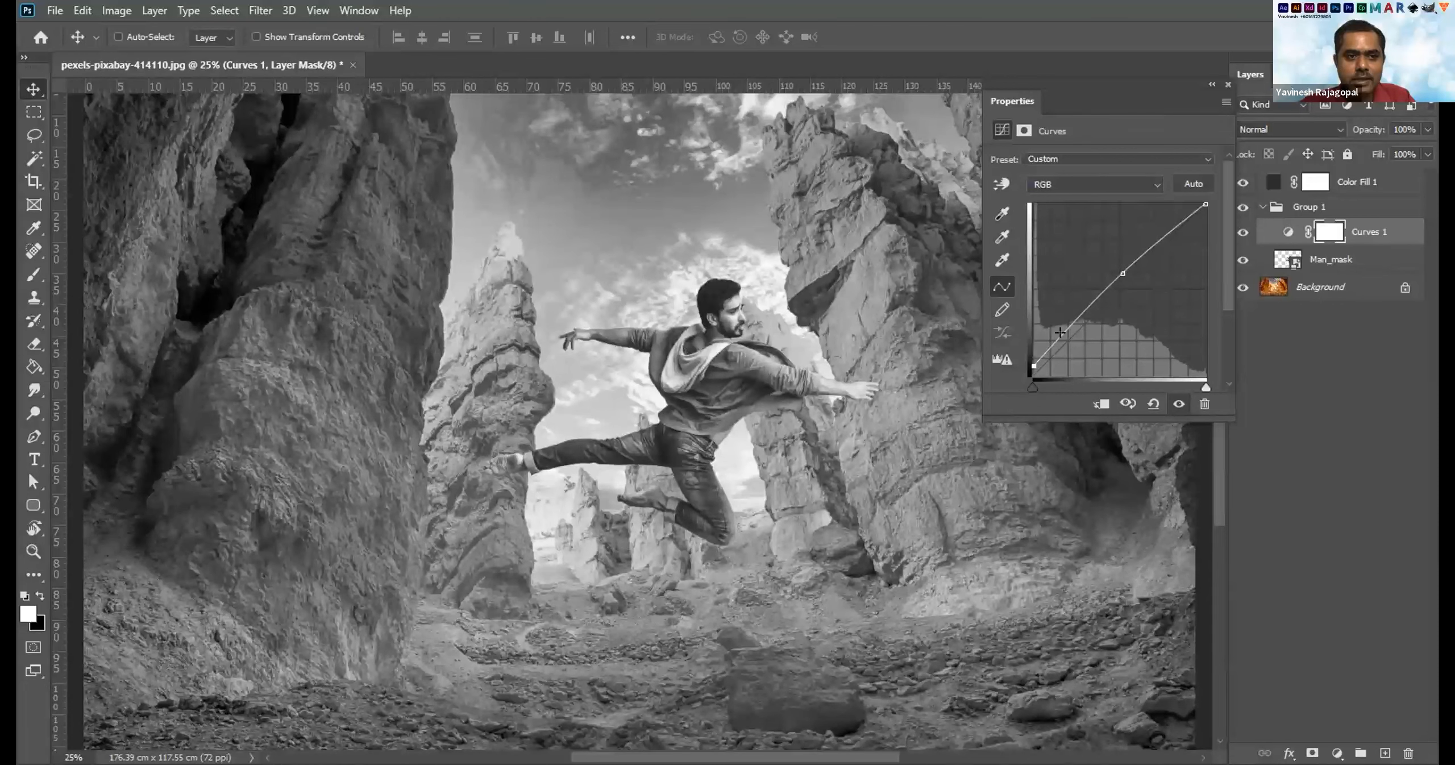
Move the curve's midtone point up toward the highlights, and remove the trial shadow and midtone points.
{"action": "left_click_drag", "start_coordinate": [1123, 273], "coordinate": [1148, 245]}
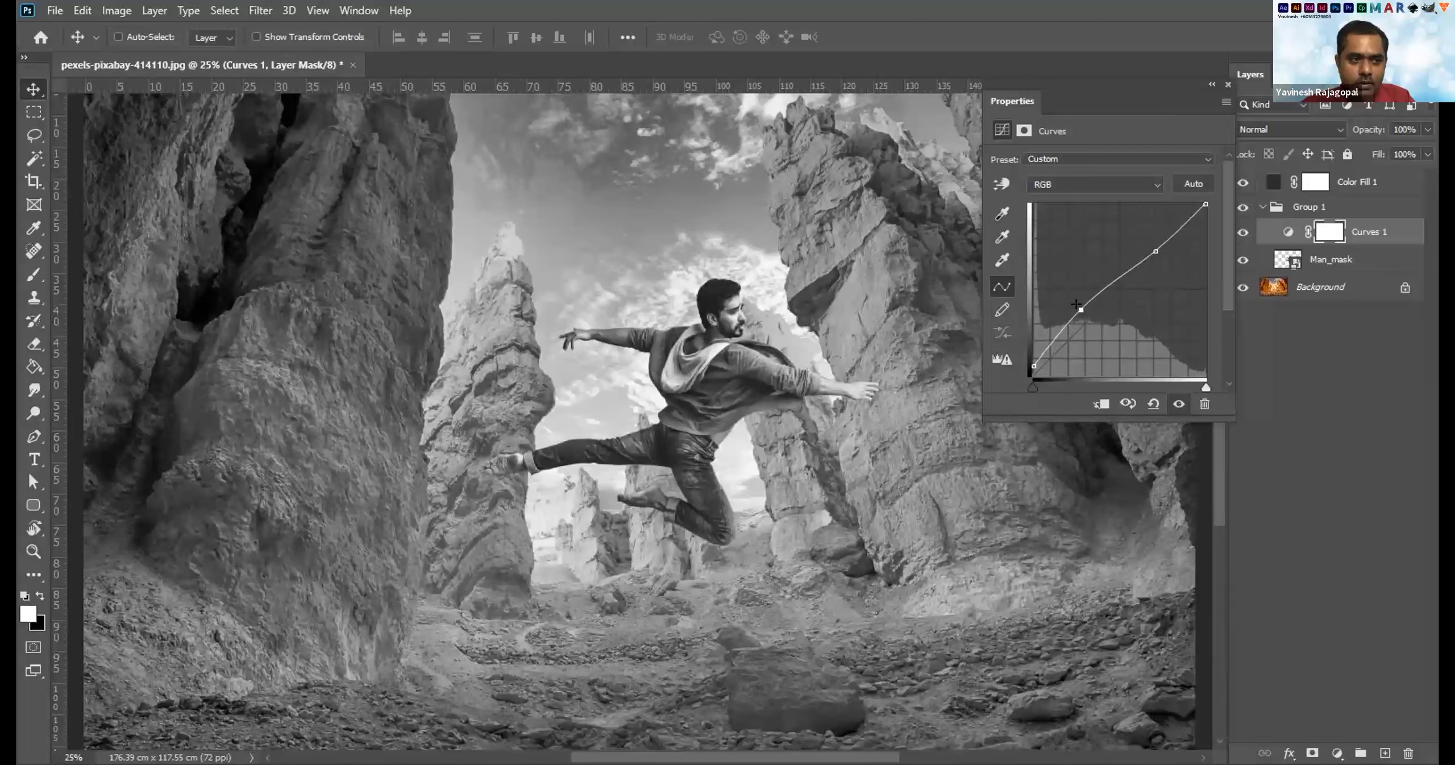
{"action": "left_click", "coordinate": [1079, 311]}
{"action": "mouse_move", "coordinate": [1100, 290]}
{"action": "left_mouse_down"}
{"action": "mouse_move", "coordinate": [1111, 283]}
{"action": "mouse_move", "coordinate": [1091, 267]}
{"action": "left_mouse_up"}
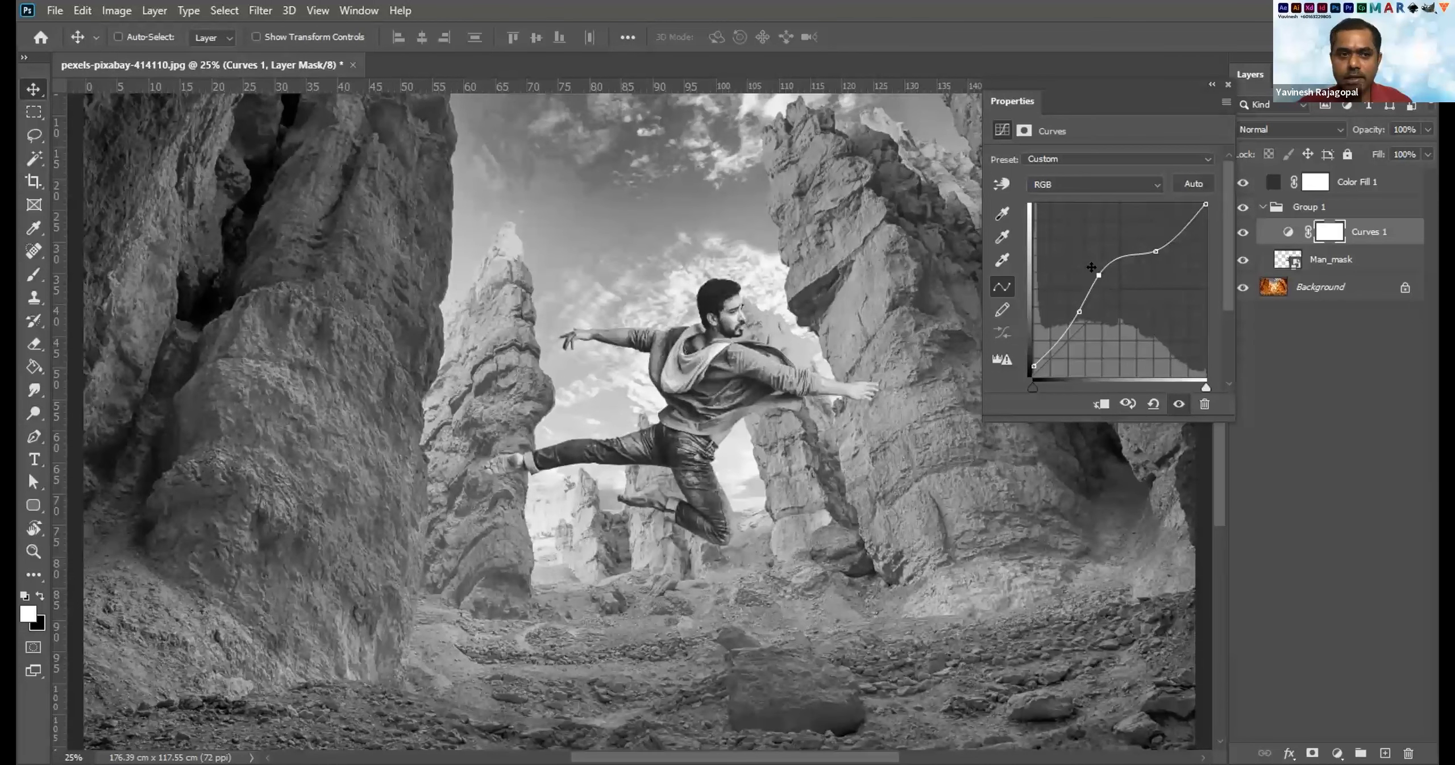
{"action": "left_click", "coordinate": [1092, 267], "text": "ctrl"}
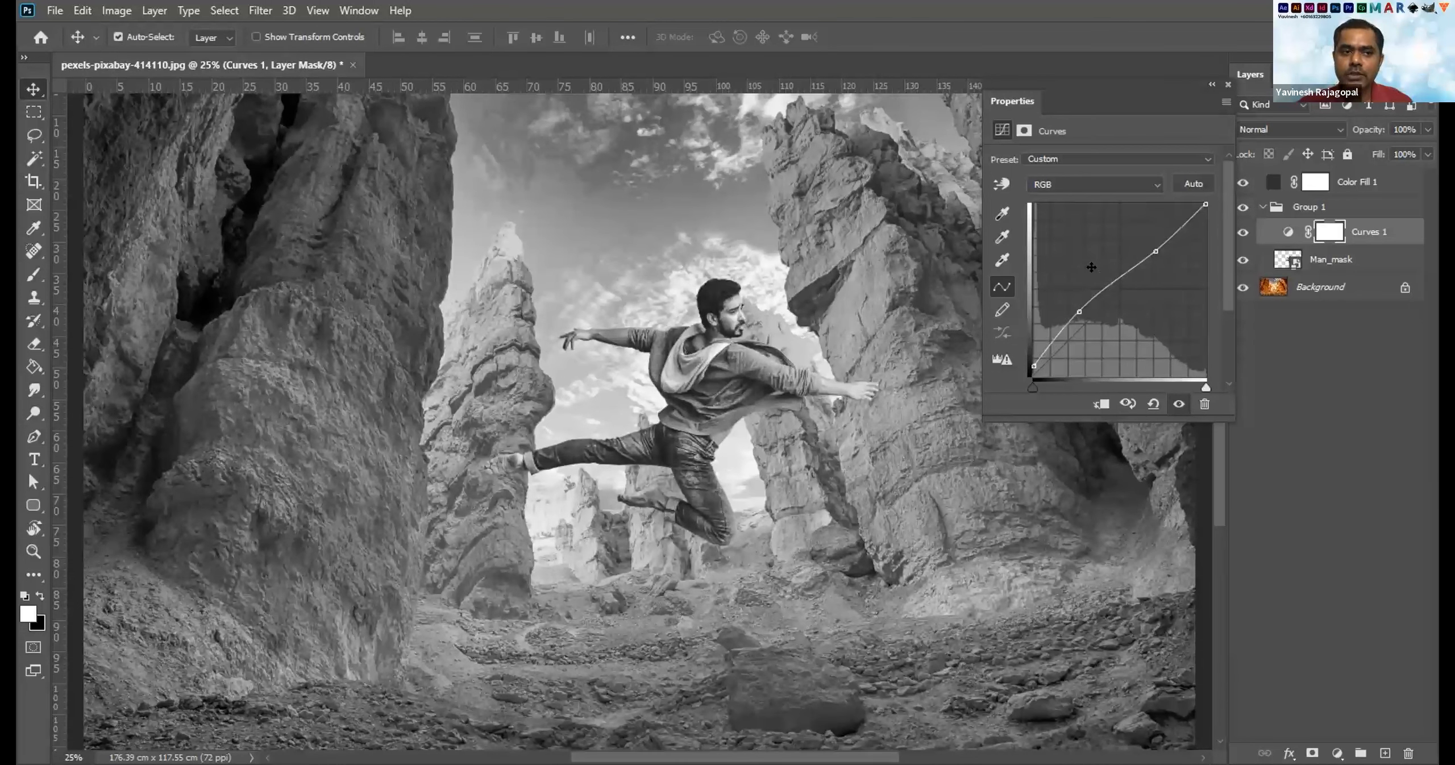
{"action": "left_click", "coordinate": [1077, 310], "text": "ctrl"}
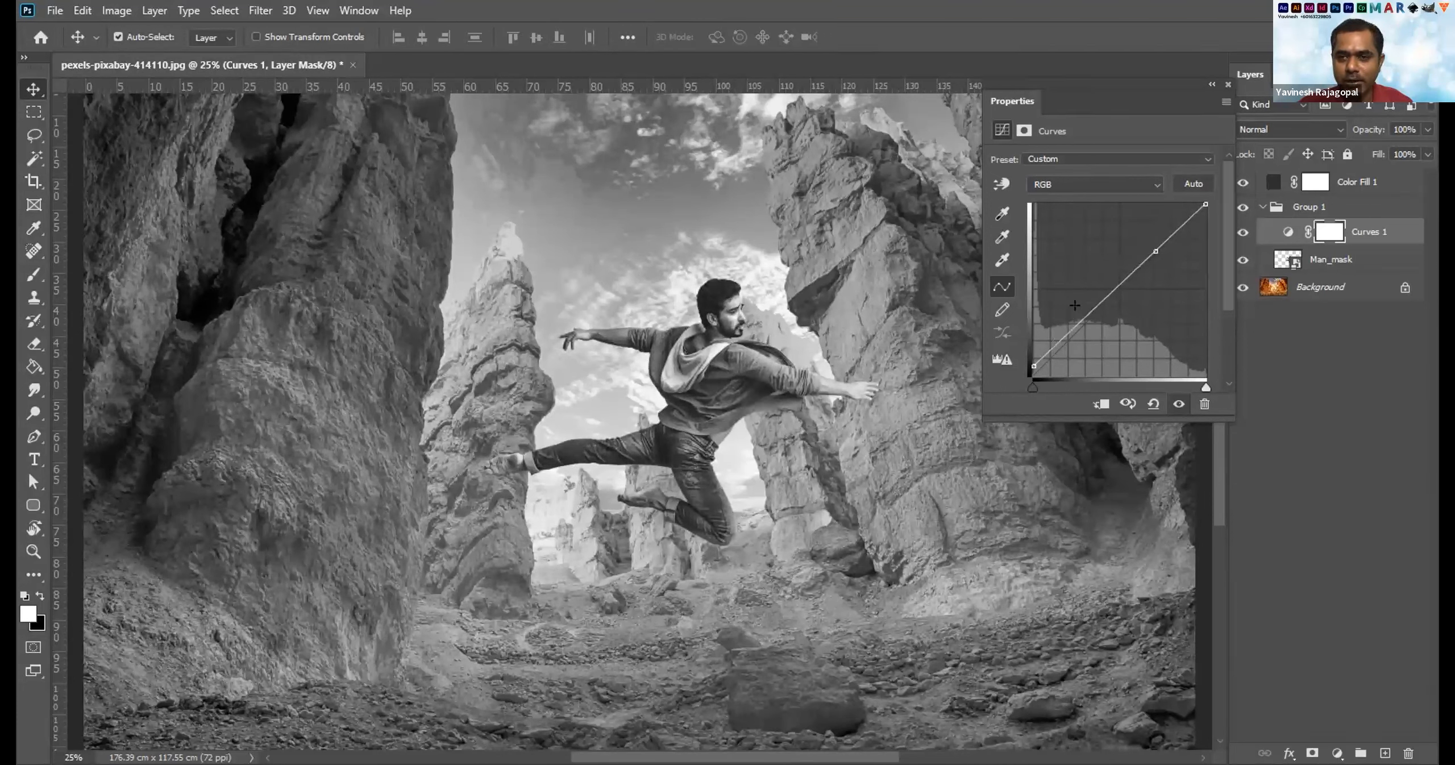
Raise the RGB curve's shadows with a new point in the lower quarter, and remove the trial midtone point.
{"action": "left_click", "coordinate": [1075, 307]}
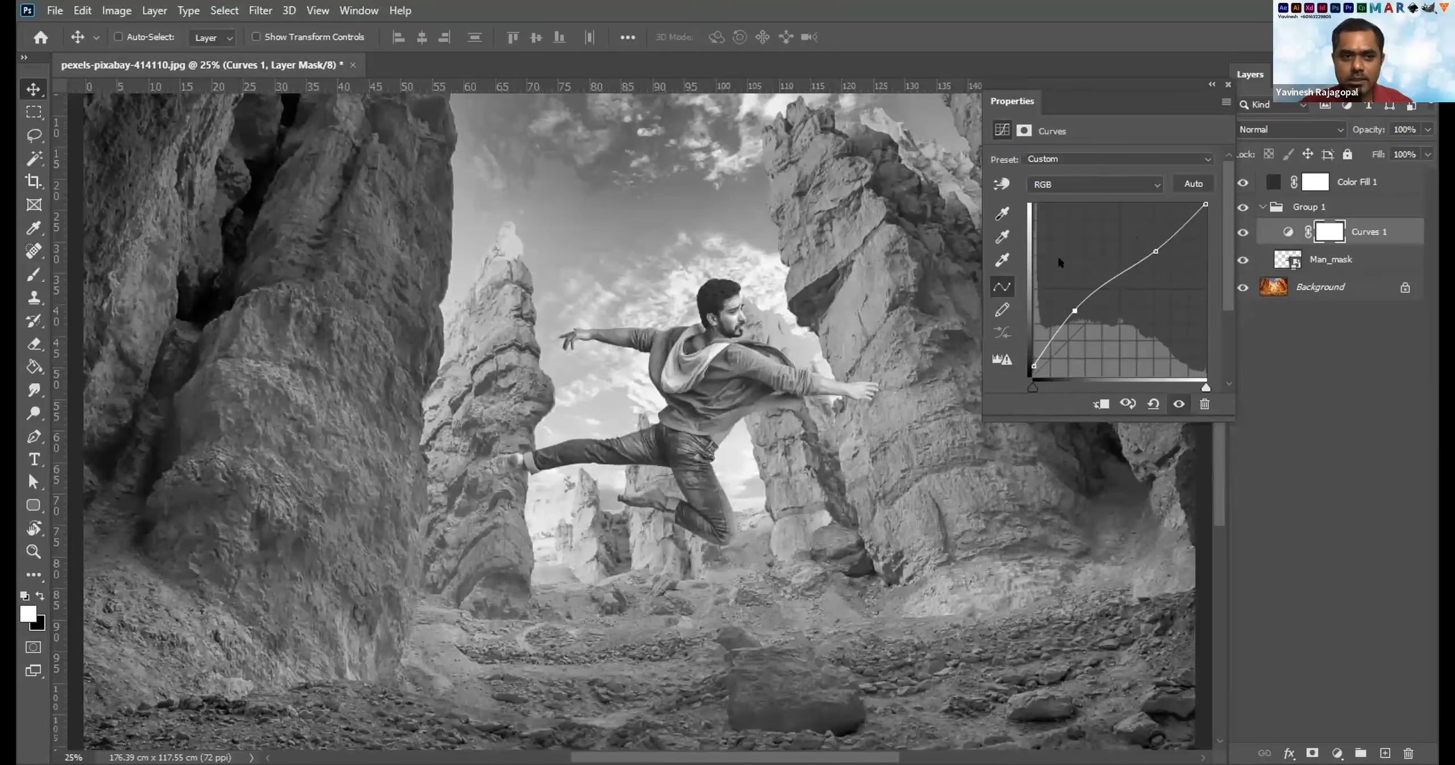
{"action": "left_click", "coordinate": [1111, 280]}
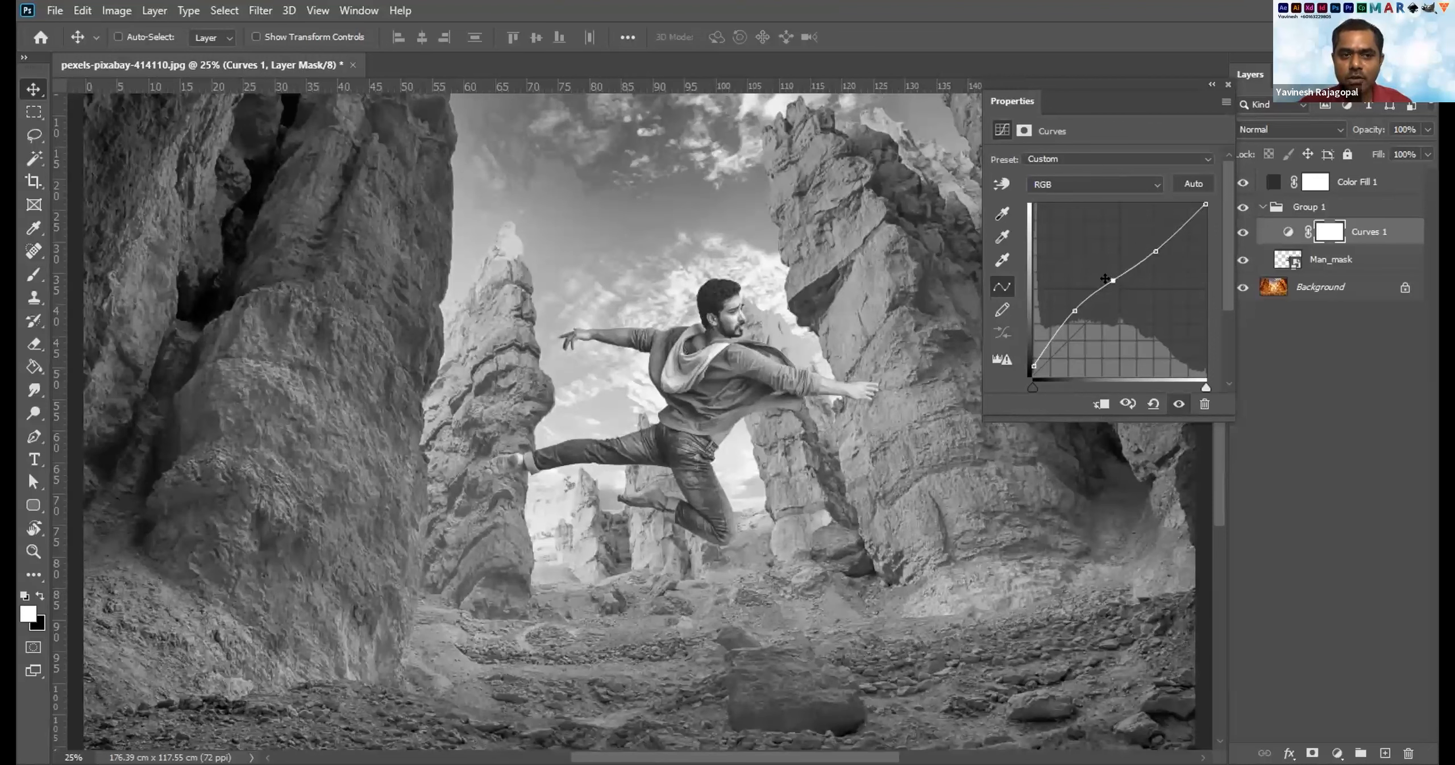
{"action": "left_click", "coordinate": [1106, 277], "text": "ctrl"}
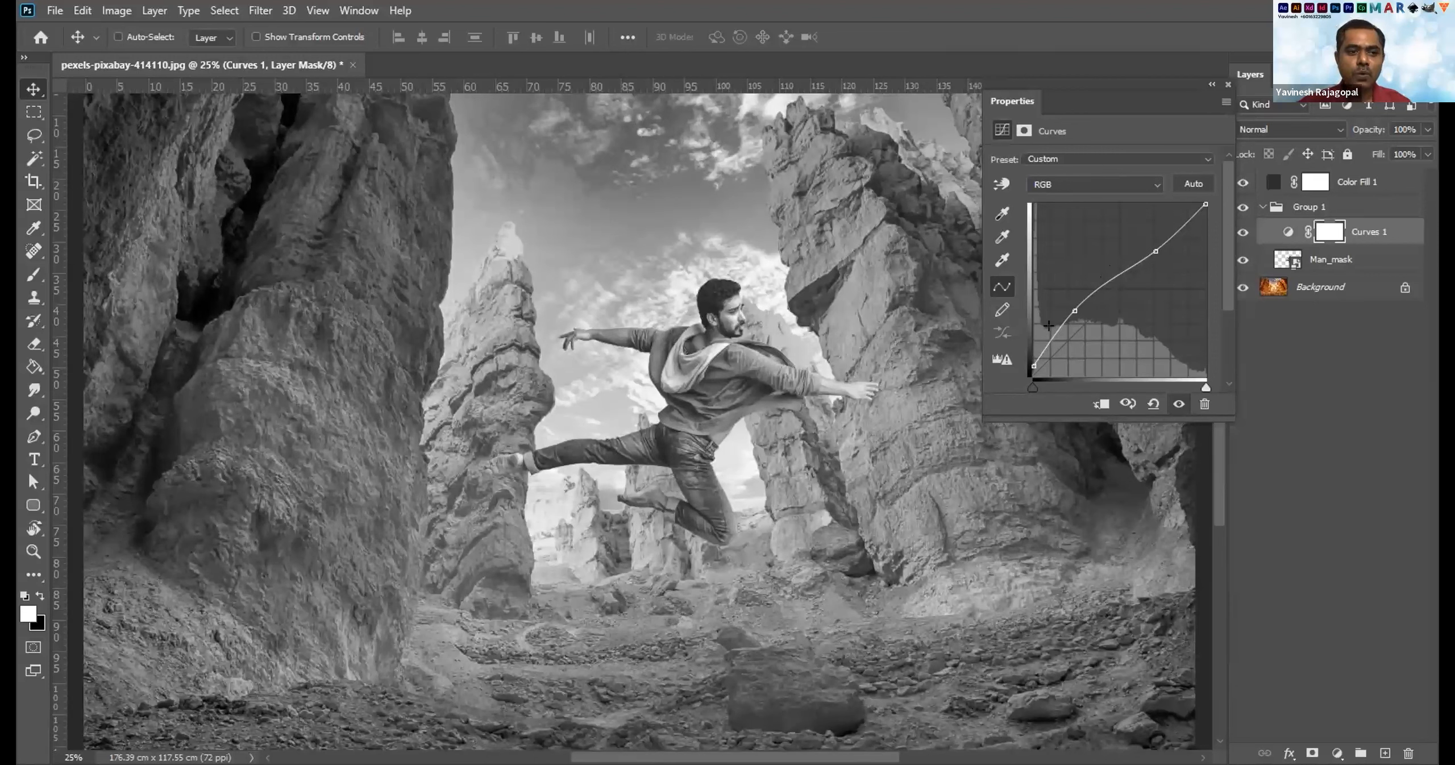
Compare the man's tones with the canyon by toggling the visibility of the Curves 1 adjustment.
{"action": "left_click", "coordinate": [1240, 232]}
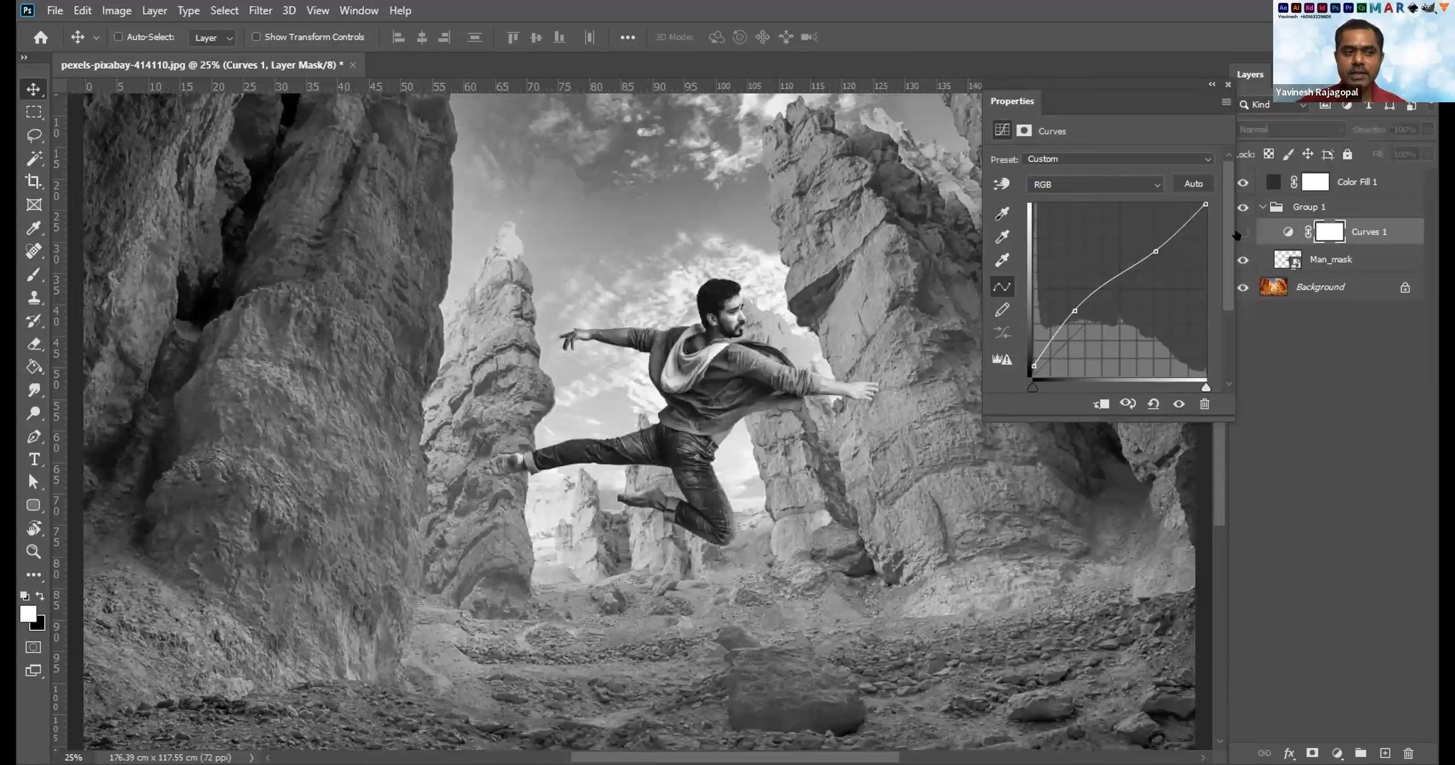
{"action": "left_click", "coordinate": [1241, 233]}
{"action": "left_click", "coordinate": [1240, 232]}
{"action": "left_click", "coordinate": [1239, 232]}
{"action": "left_click", "coordinate": [1239, 232]}
{"action": "left_click", "coordinate": [1240, 232]}
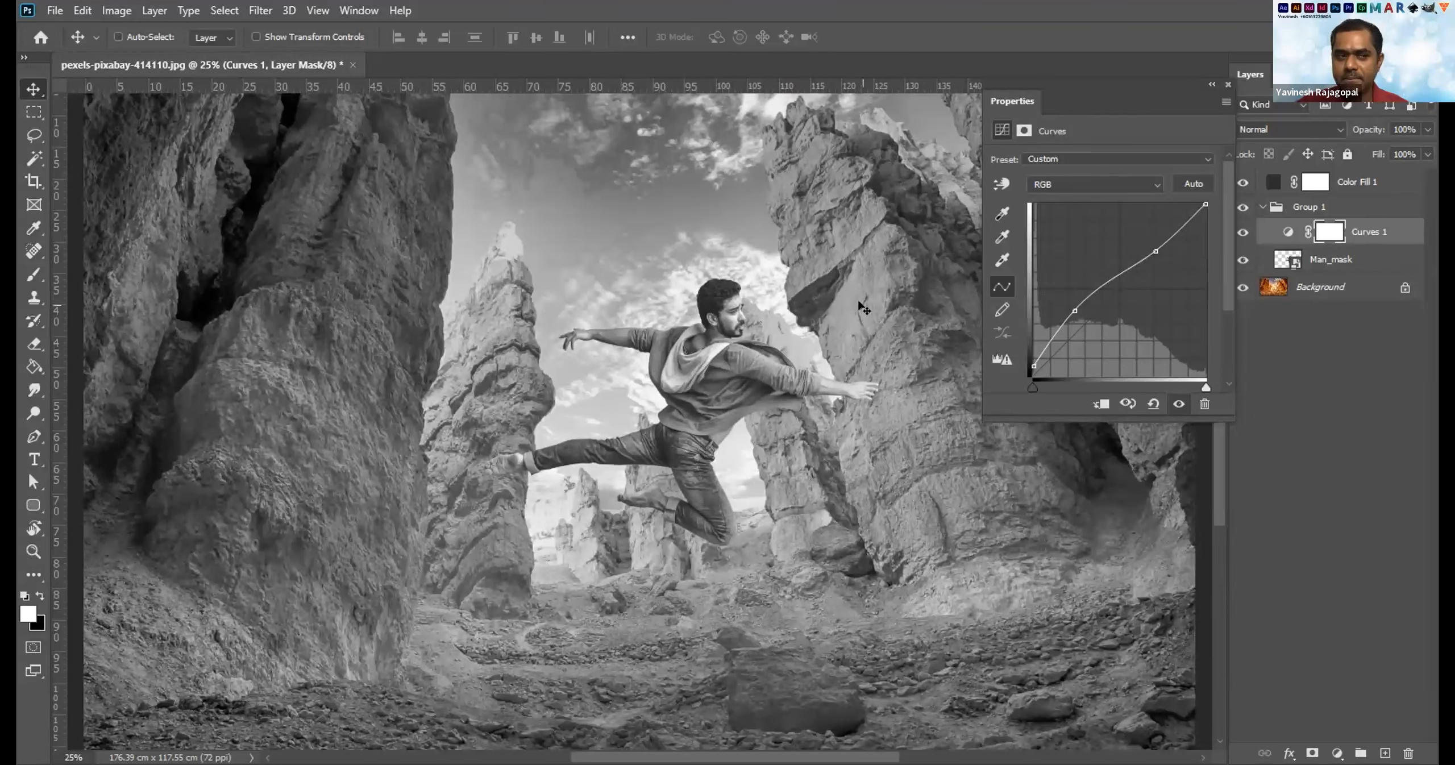
{"action": "left_click", "coordinate": [1240, 233]}
{"action": "left_click", "coordinate": [1239, 232]}
{"action": "left_click", "coordinate": [1239, 233]}
{"action": "left_click", "coordinate": [1240, 233]}
{"action": "left_click", "coordinate": [1239, 232]}
{"action": "left_click", "coordinate": [1240, 232]}
{"action": "left_click", "coordinate": [1239, 232]}
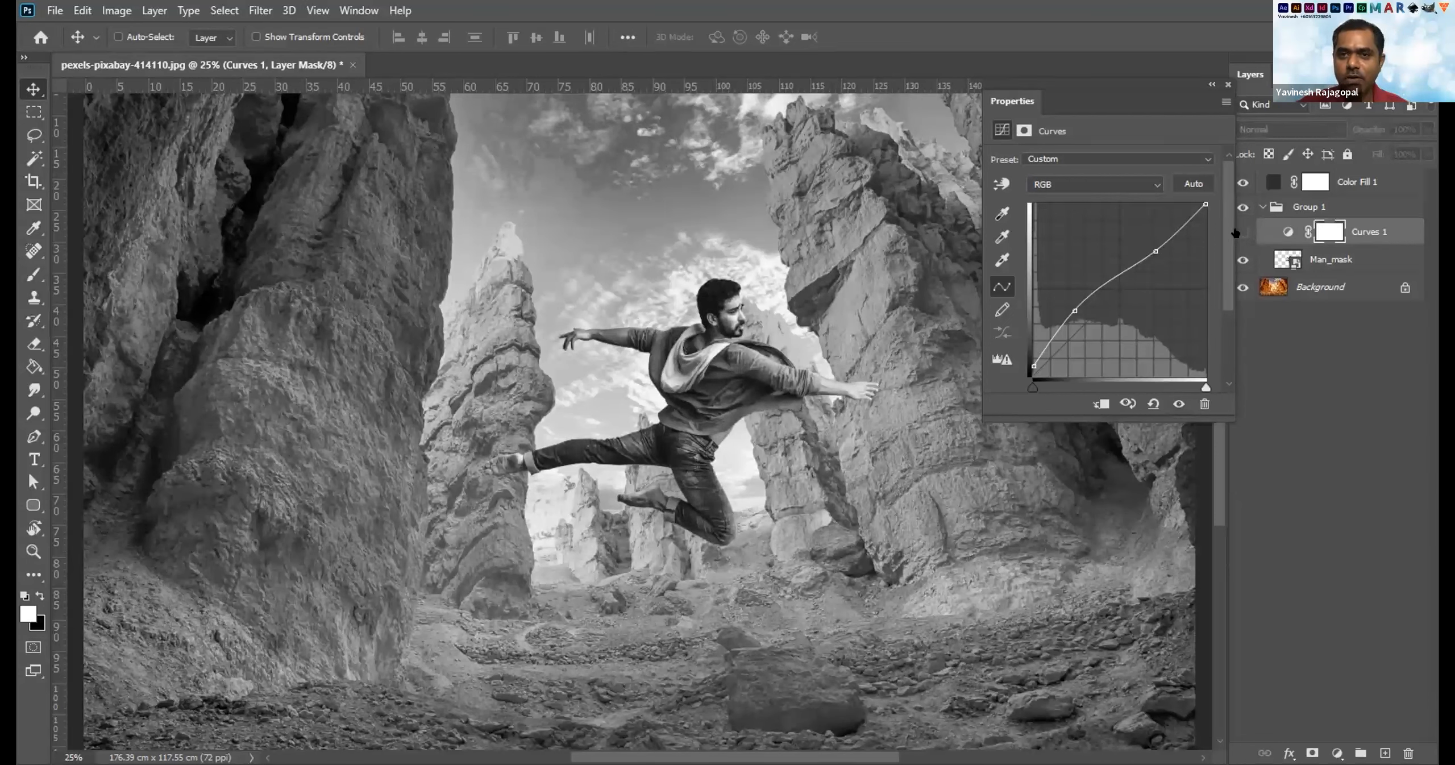
{"action": "left_click", "coordinate": [1239, 233]}
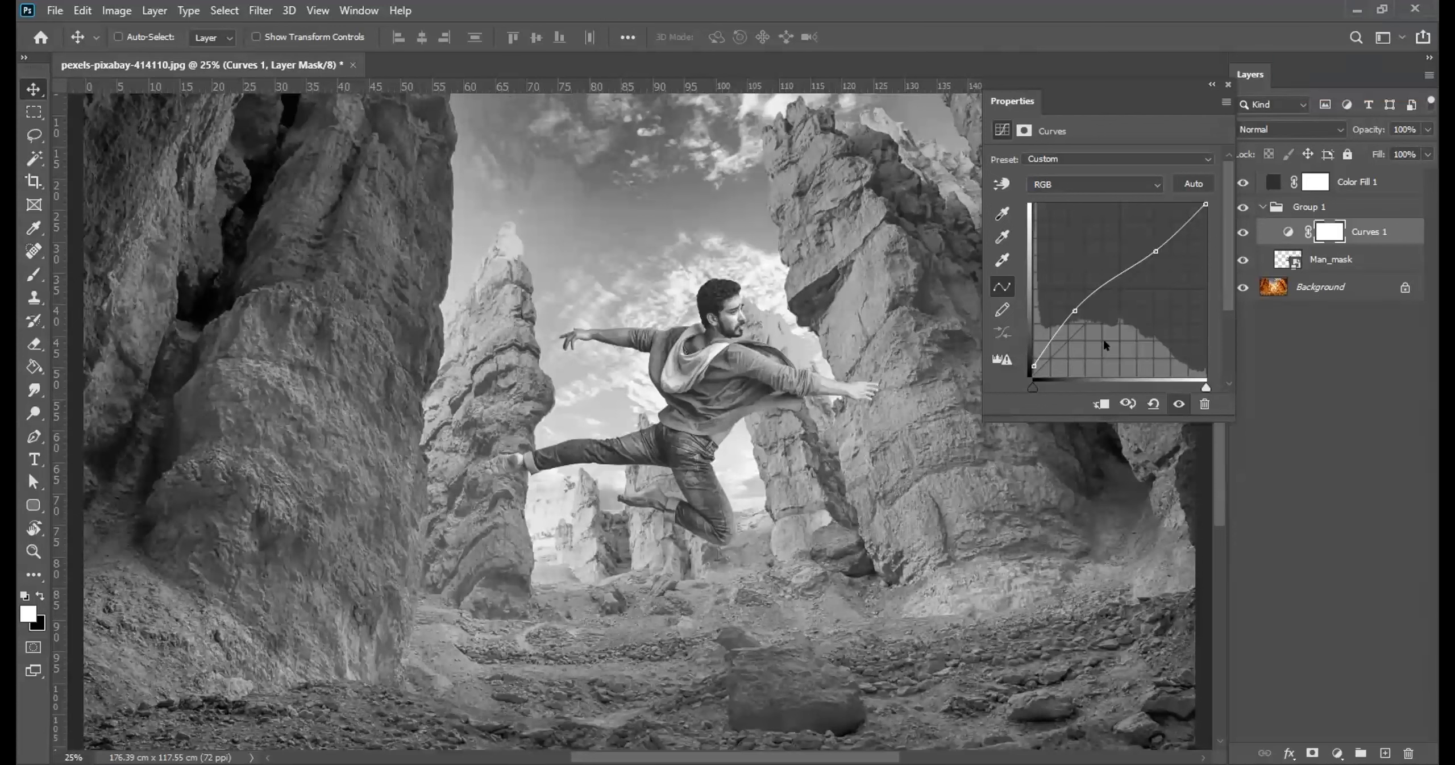
Delete the Curves 1 layer and add a fresh default Curves adjustment layer above Man_mask in Group 1.
{"action": "left_click", "coordinate": [1398, 232]}
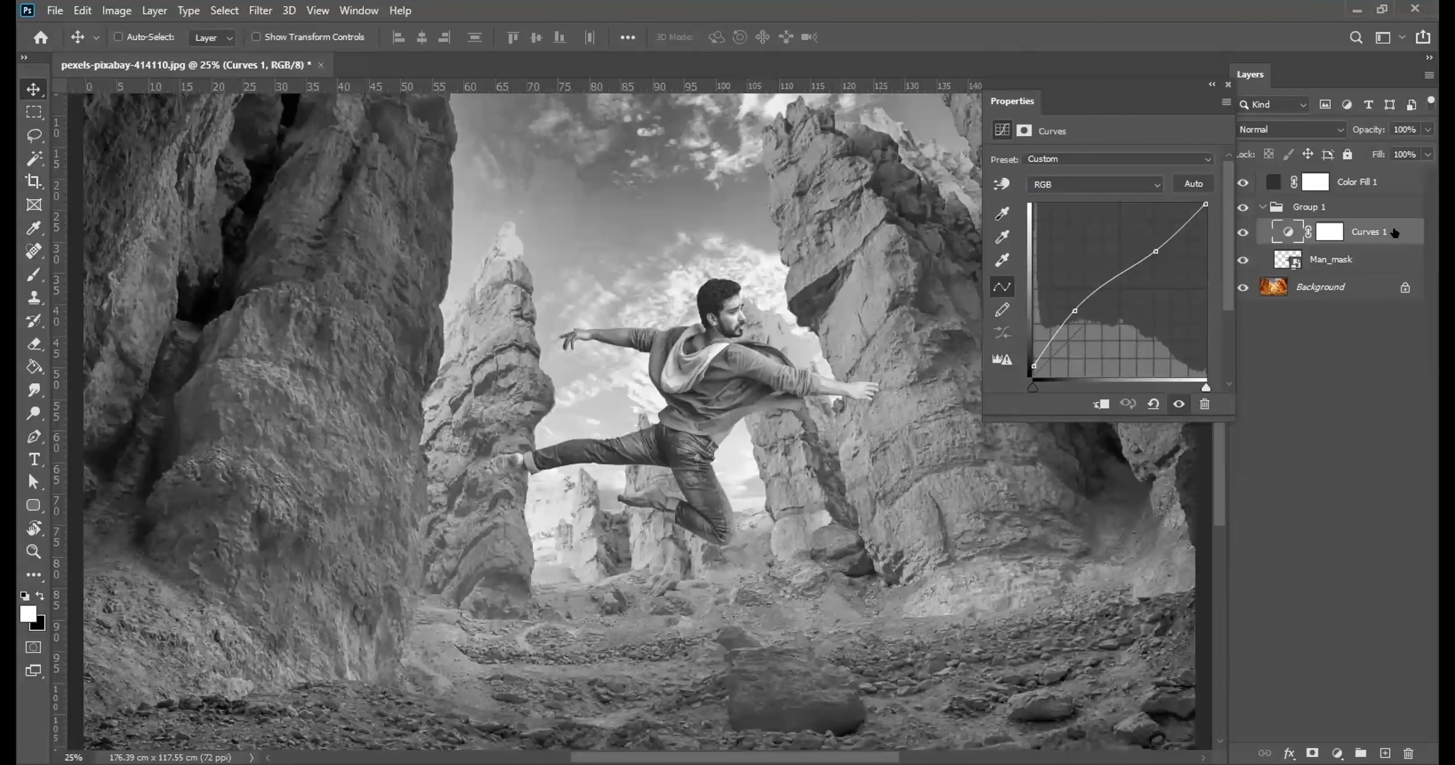
{"action": "left_click_drag", "start_coordinate": [1394, 232], "coordinate": [1409, 754]}
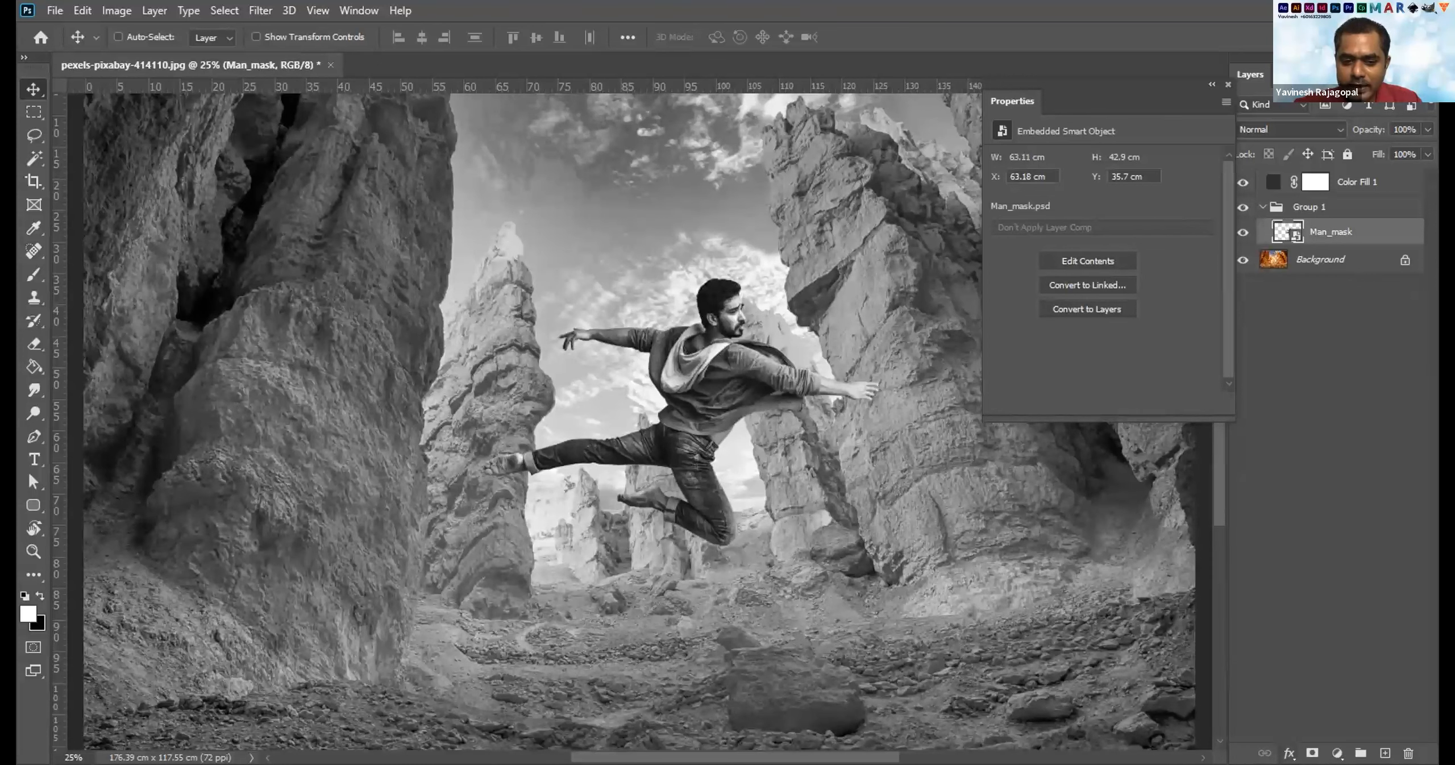
{"action": "left_click", "coordinate": [1338, 753]}
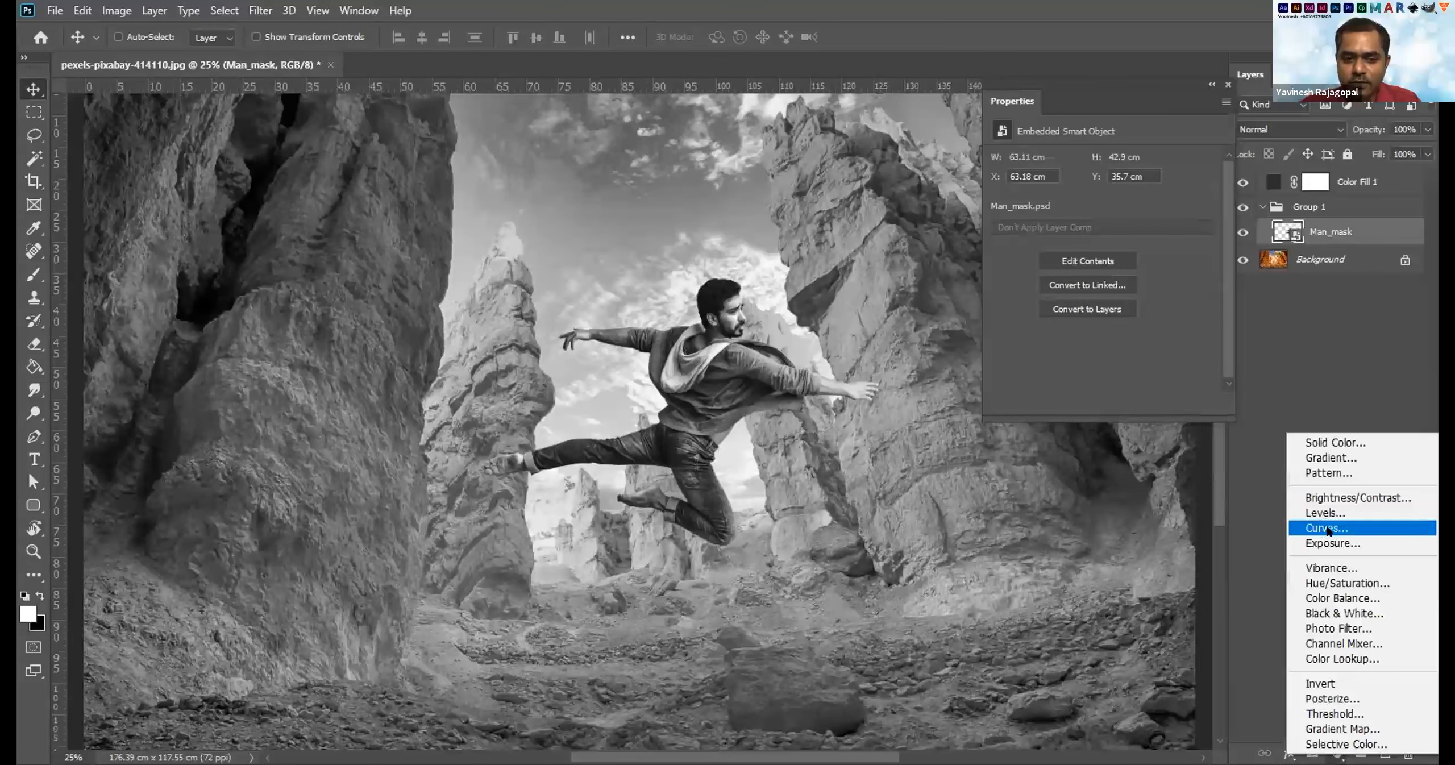
{"action": "left_click", "coordinate": [149, 6]}
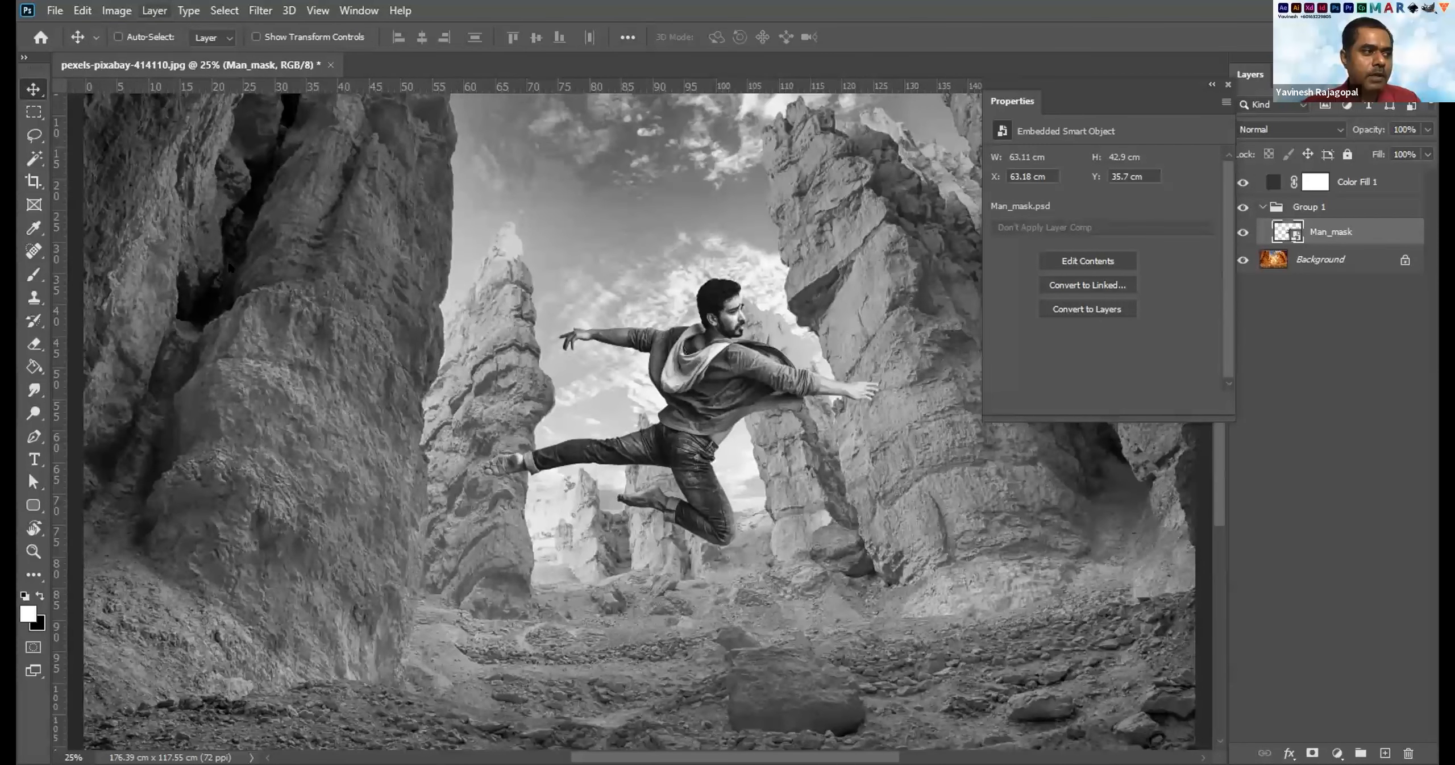
{"action": "left_click", "coordinate": [151, 10]}
{"action": "mouse_move", "coordinate": [193, 245]}
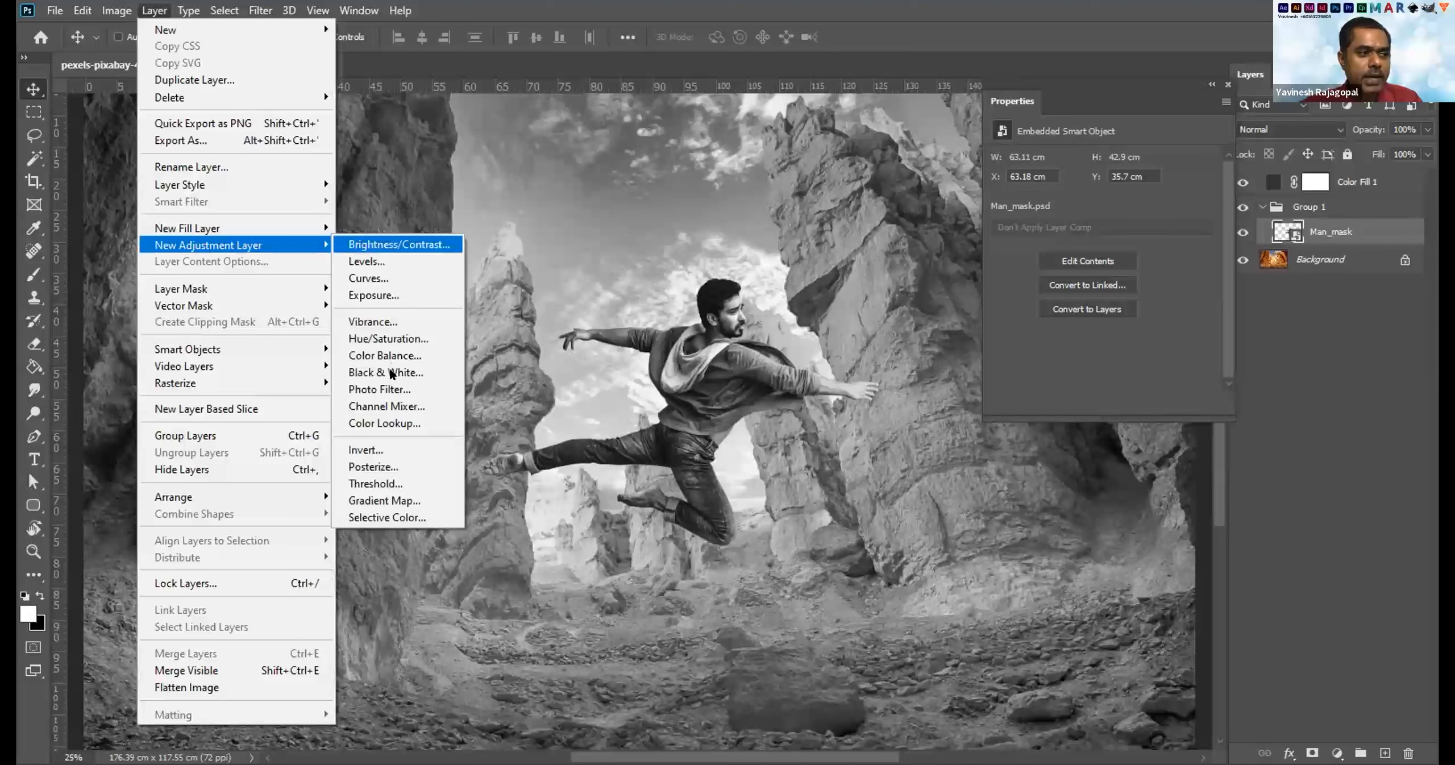
{"action": "left_click", "coordinate": [373, 278]}
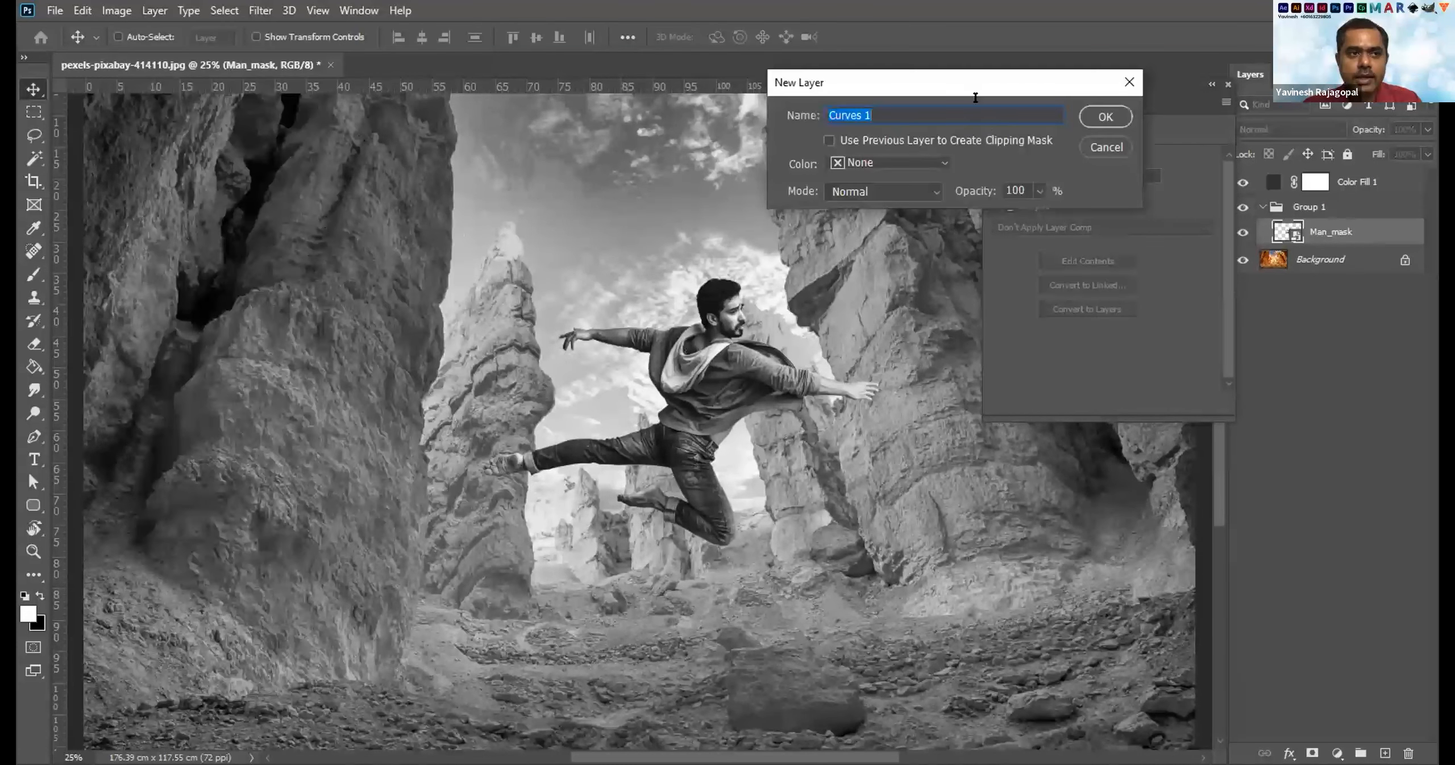
{"action": "left_click", "coordinate": [1100, 117]}
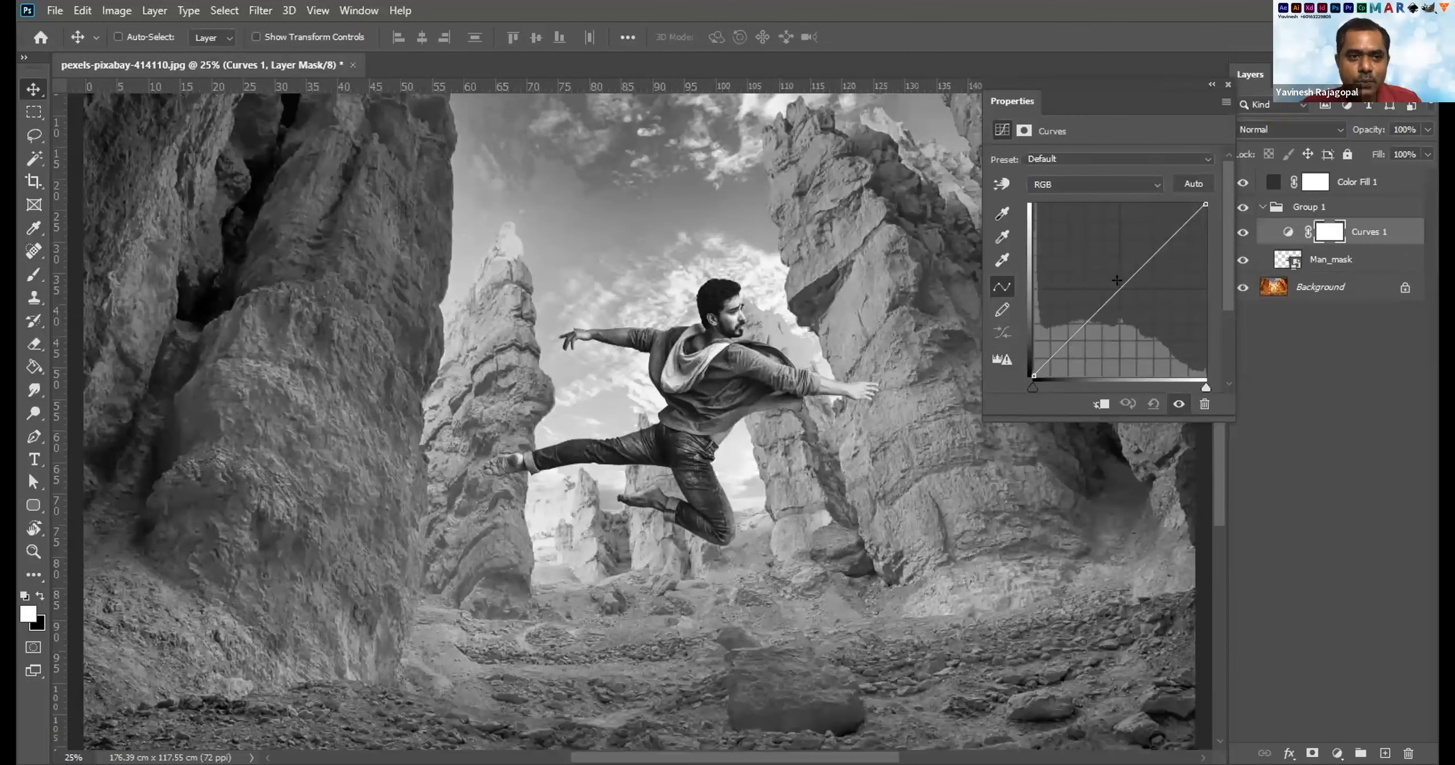
Raise the new RGB curve's midtones and add a highlight point that keeps the upper tones close to the diagonal.
{"action": "mouse_move", "coordinate": [1117, 279]}
{"action": "left_mouse_down"}
{"action": "mouse_move", "coordinate": [1096, 255]}
{"action": "mouse_move", "coordinate": [1139, 304]}
{"action": "mouse_move", "coordinate": [1117, 265]}
{"action": "mouse_move", "coordinate": [1092, 281]}
{"action": "left_mouse_up"}
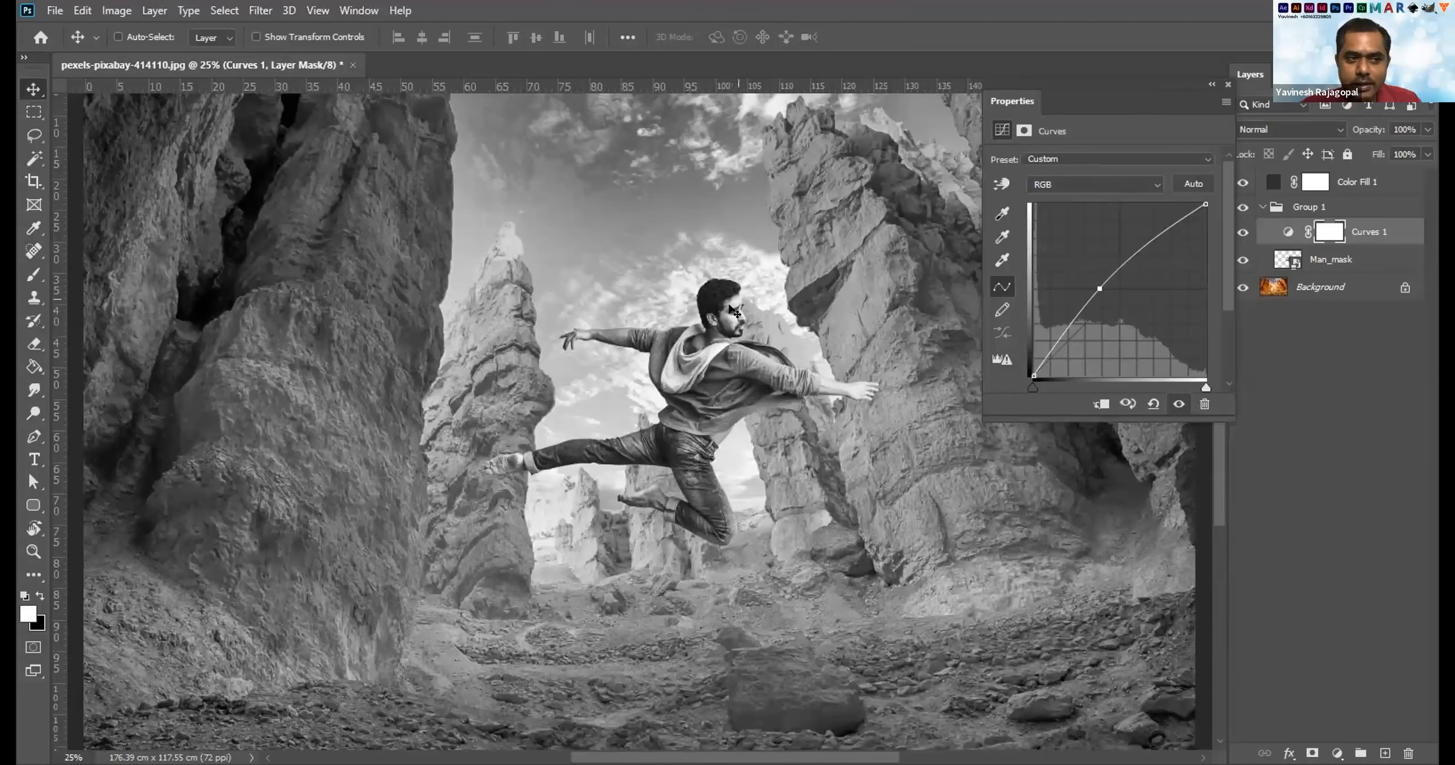
{"action": "left_click", "coordinate": [1163, 238]}
{"action": "left_click_drag", "start_coordinate": [1159, 235], "coordinate": [1152, 239]}
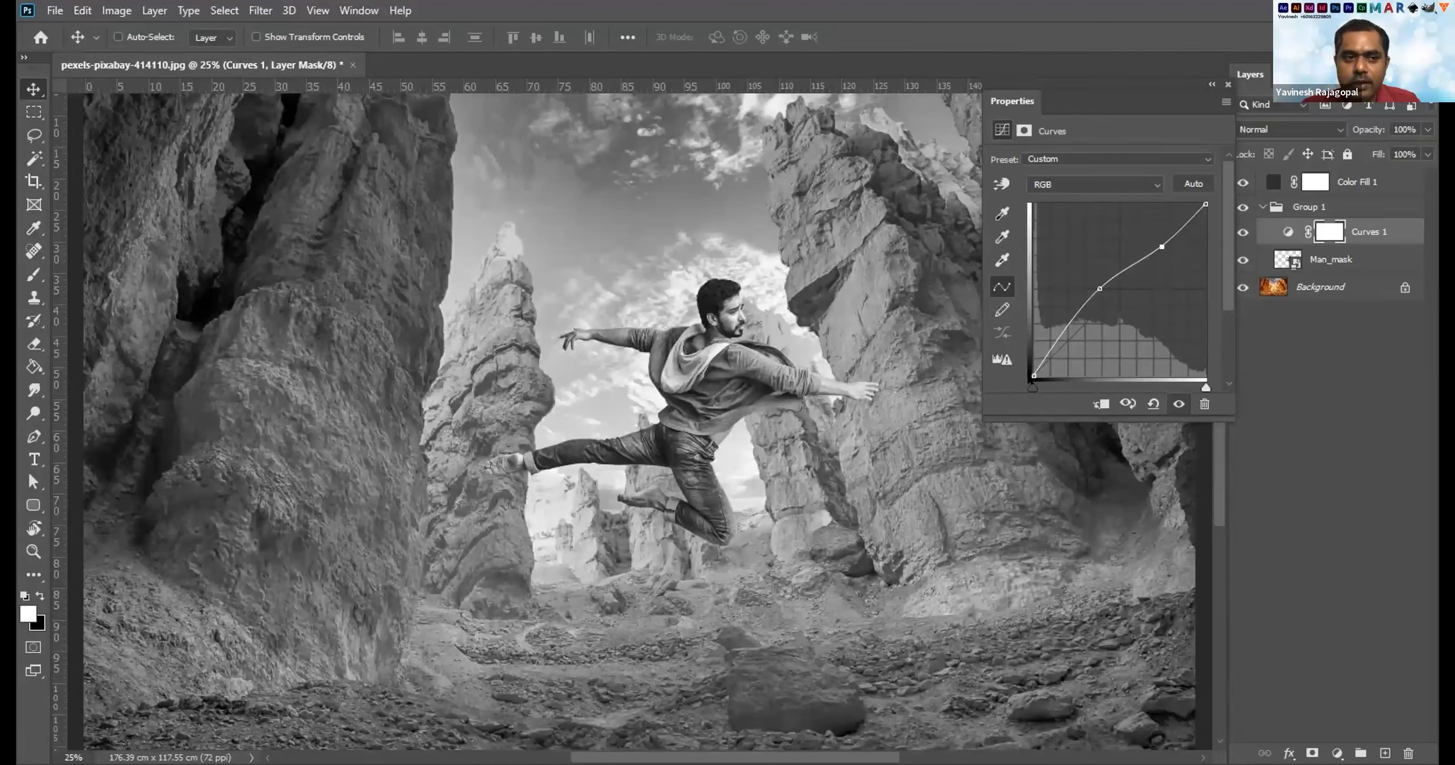
Lift the RGB curve's black point slightly and move the raised midtone point down into the shadows.
{"action": "mouse_move", "coordinate": [1025, 367]}
{"action": "left_mouse_down"}
{"action": "mouse_move", "coordinate": [1023, 320]}
{"action": "mouse_move", "coordinate": [1023, 360]}
{"action": "left_mouse_up"}
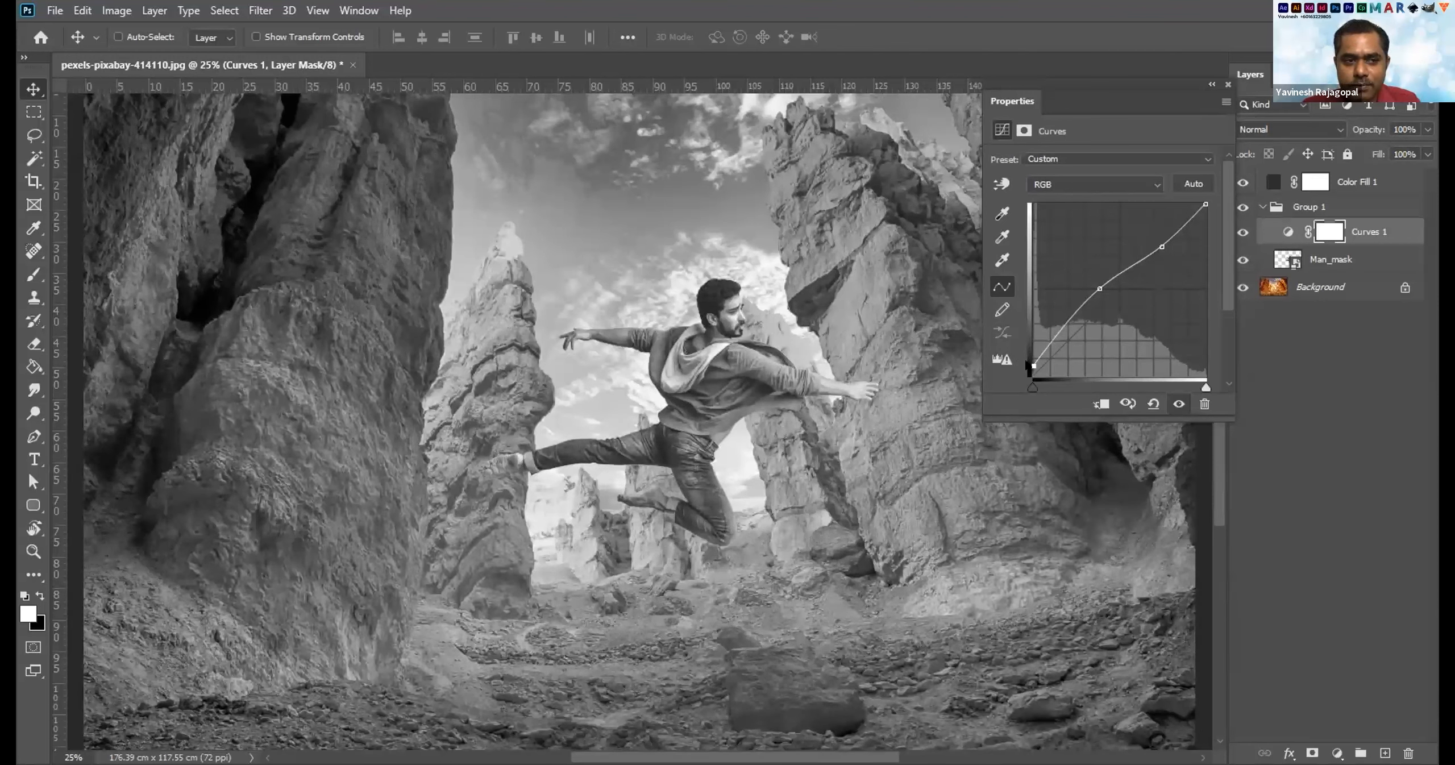
{"action": "left_click_drag", "start_coordinate": [1092, 283], "coordinate": [1066, 303]}
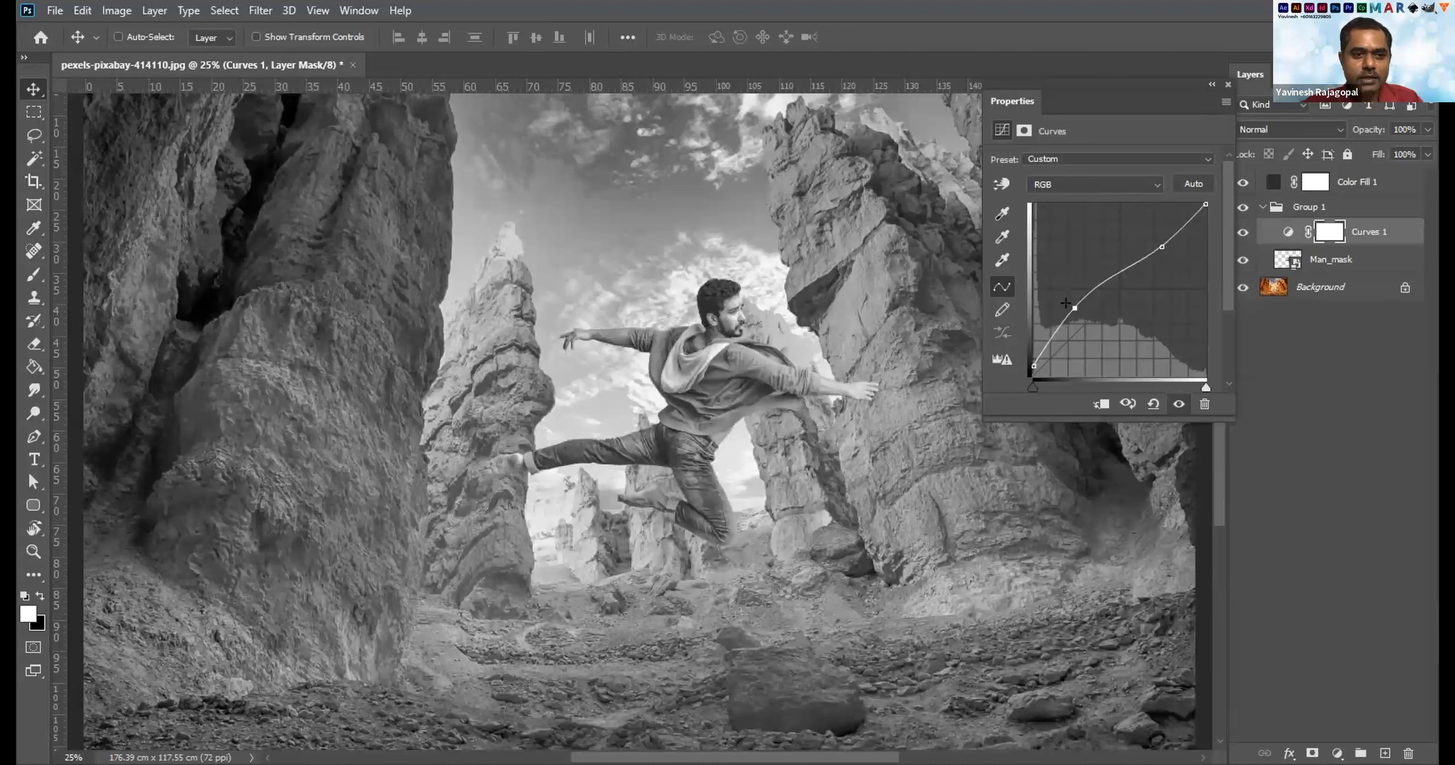
{"action": "left_click_drag", "start_coordinate": [1066, 303], "coordinate": [1066, 303]}
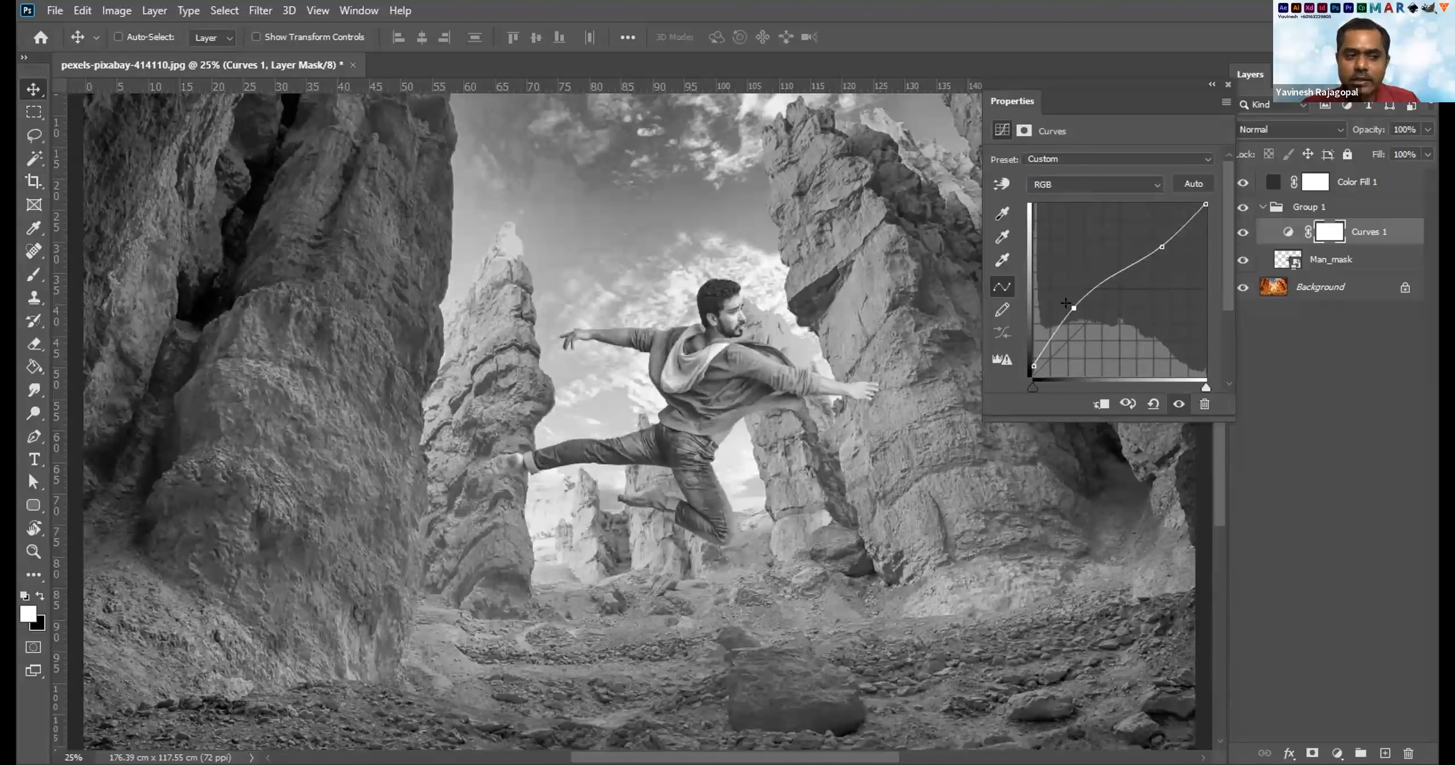
{"action": "left_click_drag", "start_coordinate": [1066, 303], "coordinate": [1066, 304]}
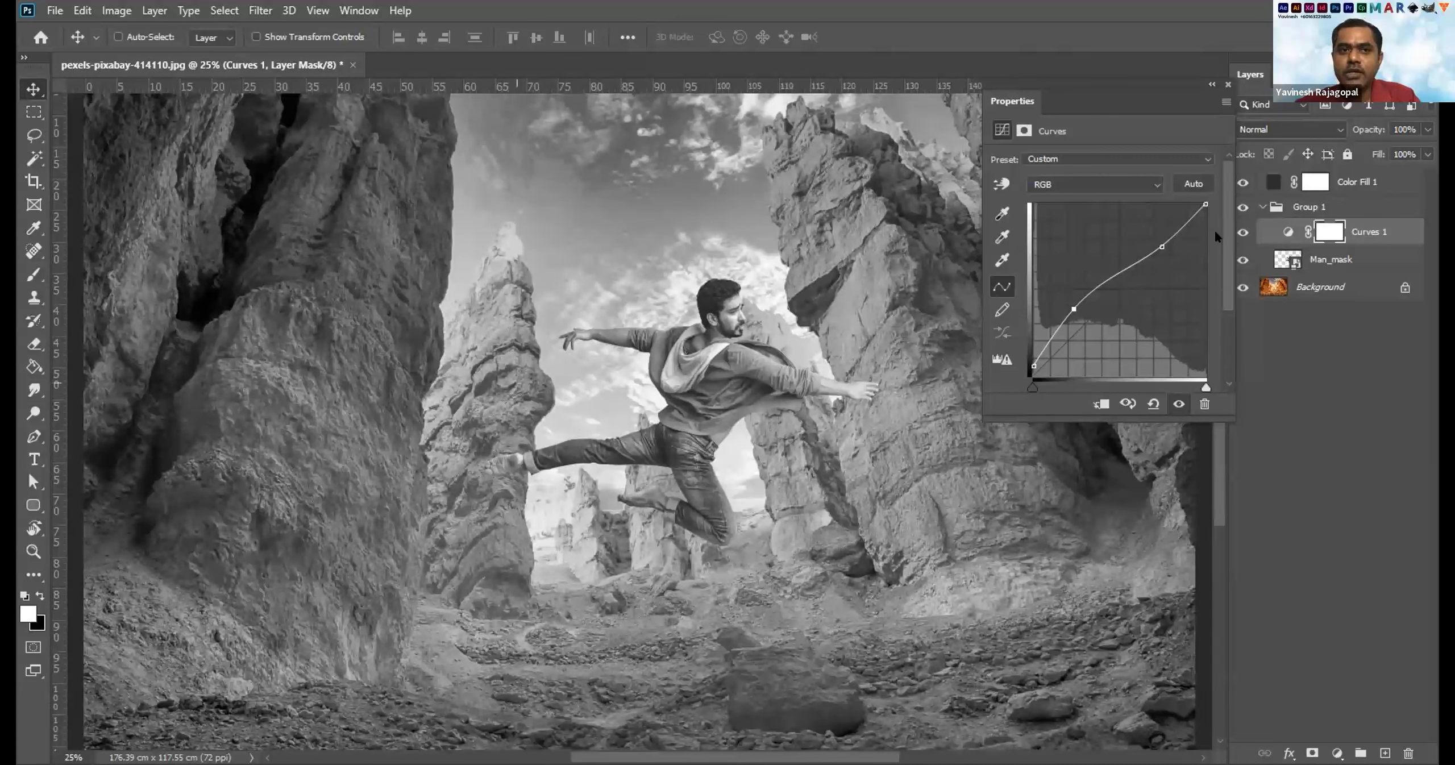
Toggle the Color Fill 1 layer to compare the grayscale and color views, and leave it hidden.
{"action": "left_click", "coordinate": [1242, 182]}
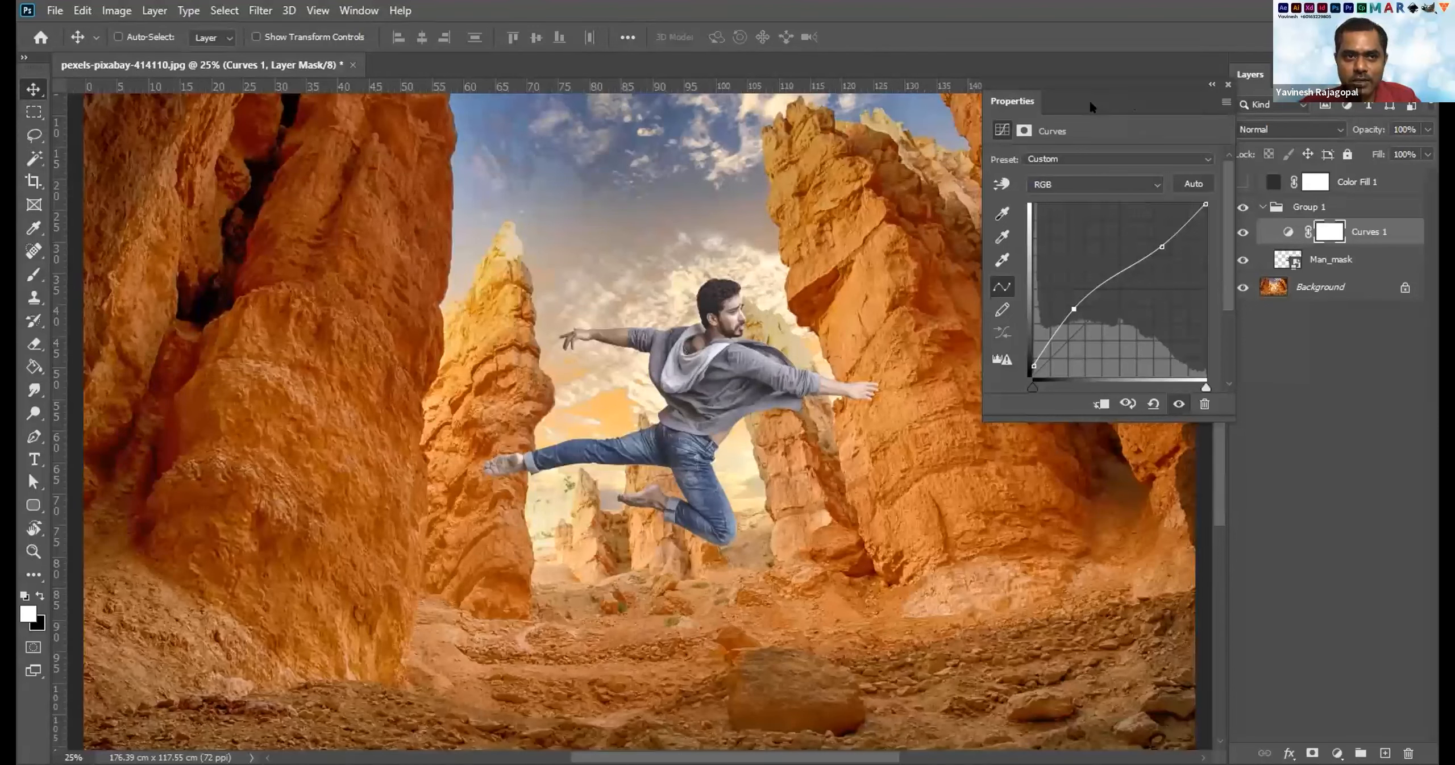
{"action": "left_click_drag", "start_coordinate": [1098, 99], "coordinate": [1067, 104]}
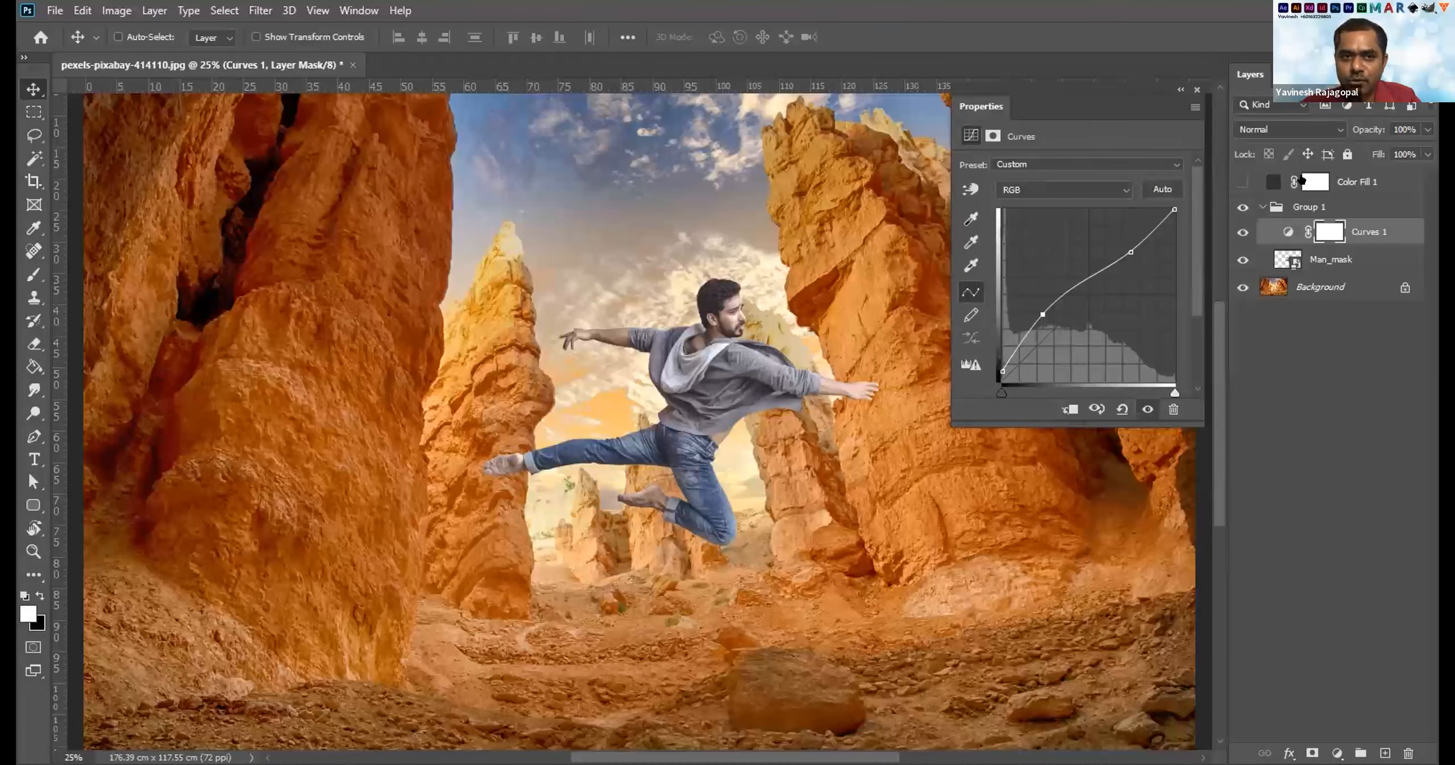
{"action": "left_click", "coordinate": [1235, 181]}
{"action": "left_click", "coordinate": [1236, 182]}
{"action": "left_click", "coordinate": [1237, 182]}
{"action": "left_click", "coordinate": [1237, 181]}
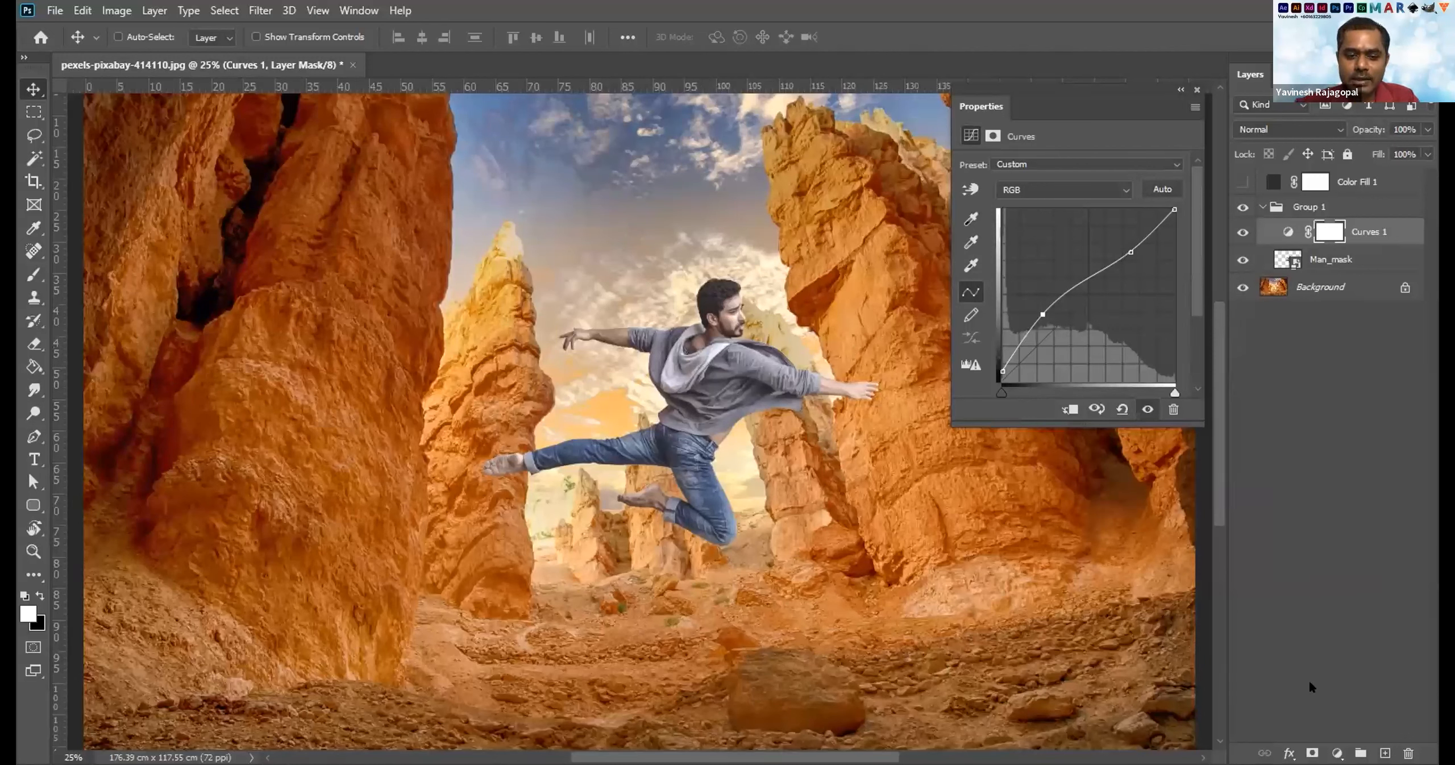
Add a second Curves adjustment layer above Curves 1 in Group 1 and raise its Red channel's midtones and highlights slightly.
{"action": "left_click", "coordinate": [1338, 753]}
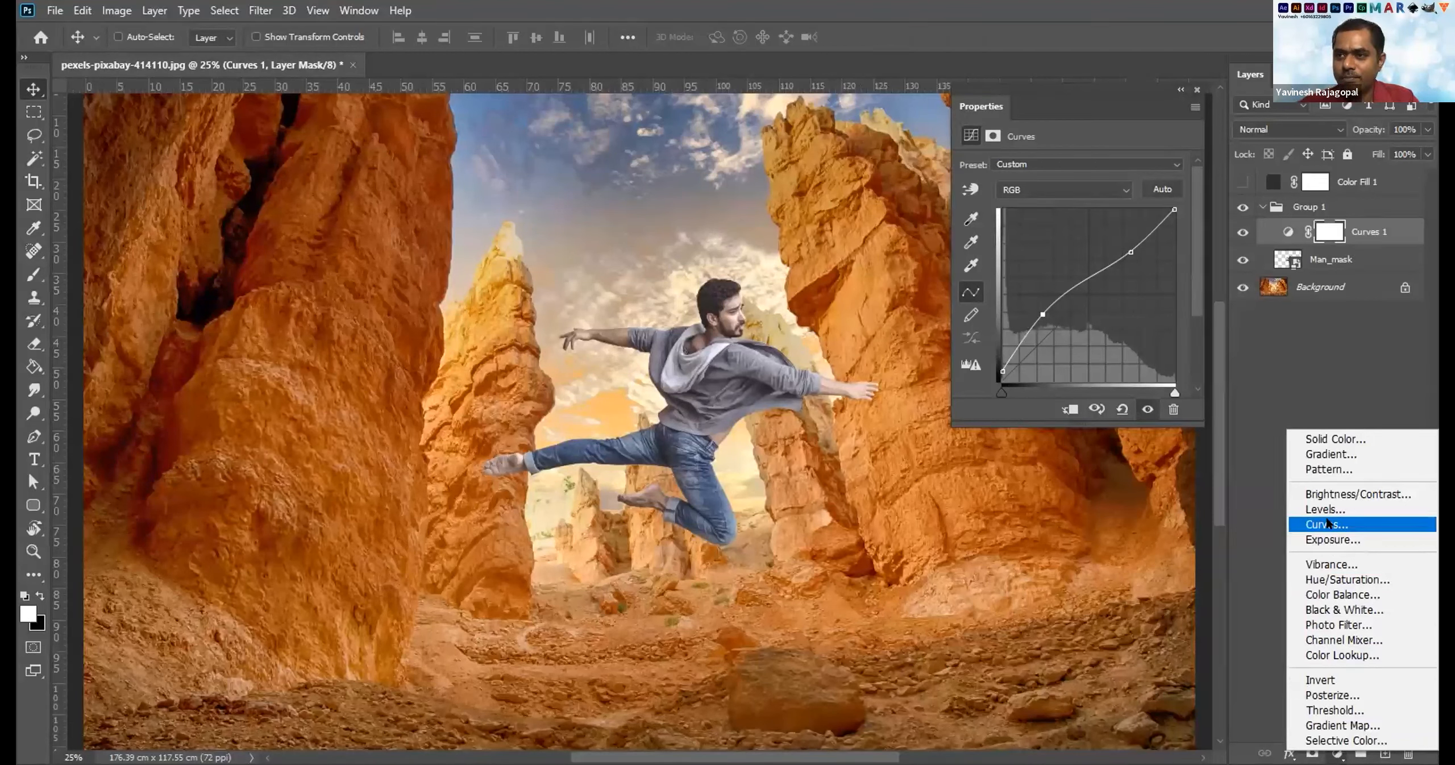
{"action": "left_click", "coordinate": [1327, 524]}
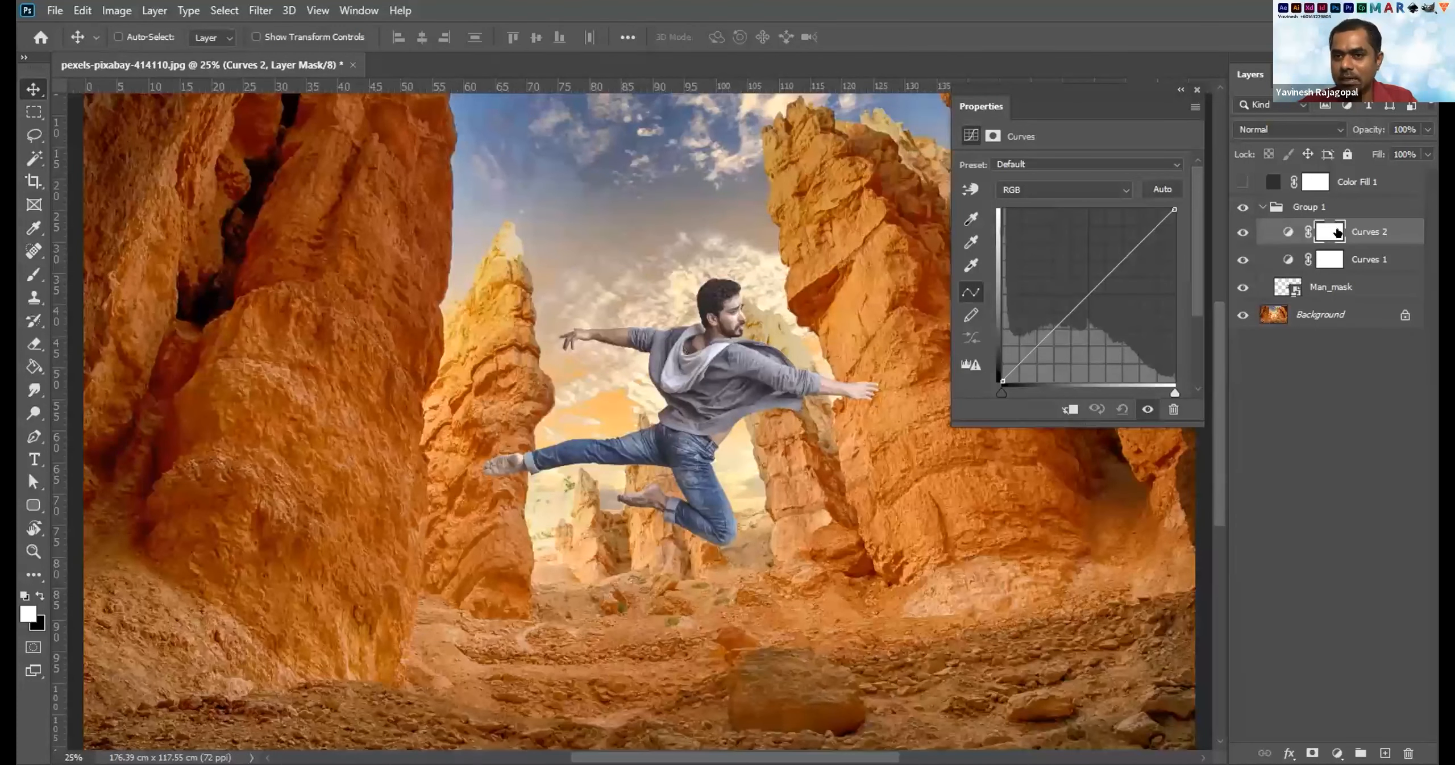
{"action": "left_click", "coordinate": [1017, 191]}
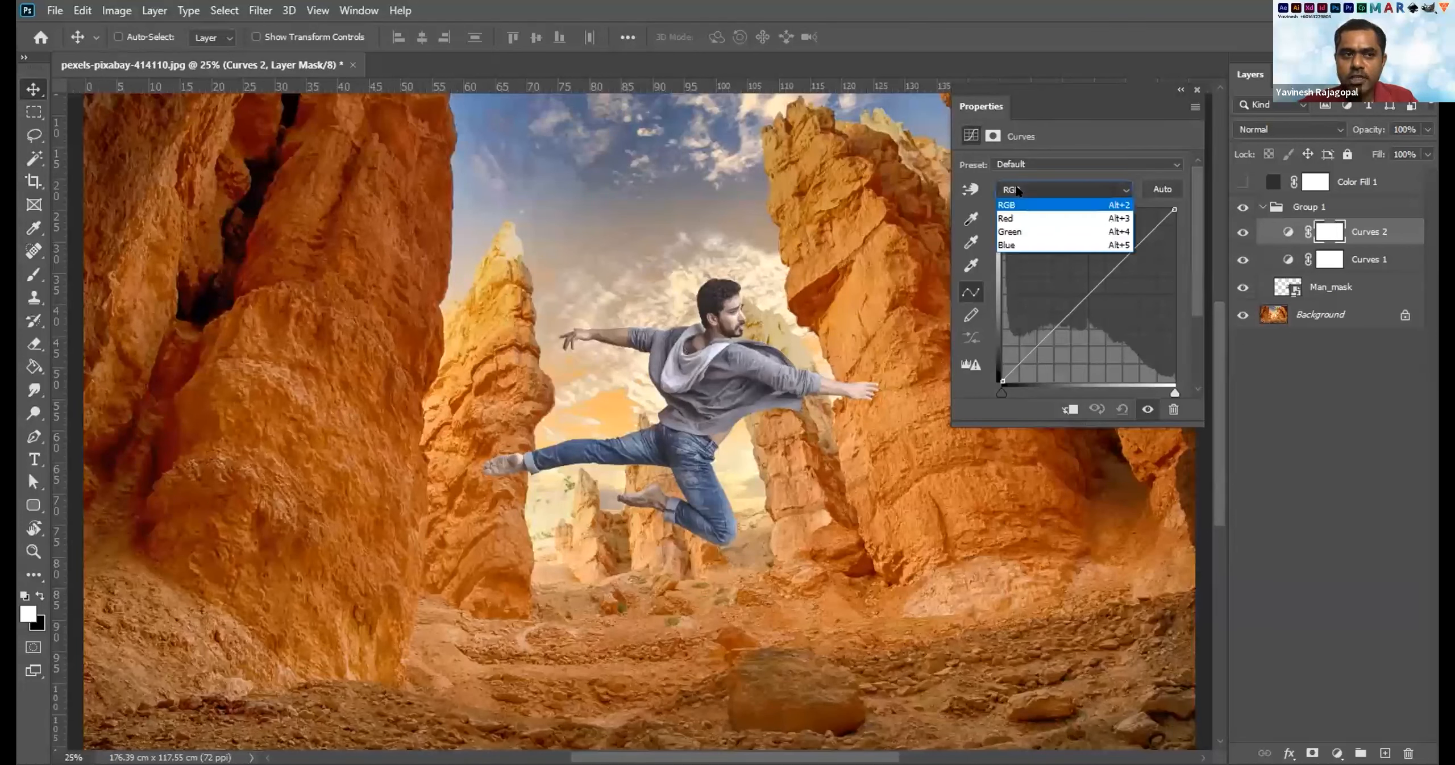
{"action": "left_click", "coordinate": [1006, 219]}
{"action": "left_click", "coordinate": [1085, 302]}
{"action": "left_click_drag", "start_coordinate": [1060, 275], "coordinate": [1091, 307]}
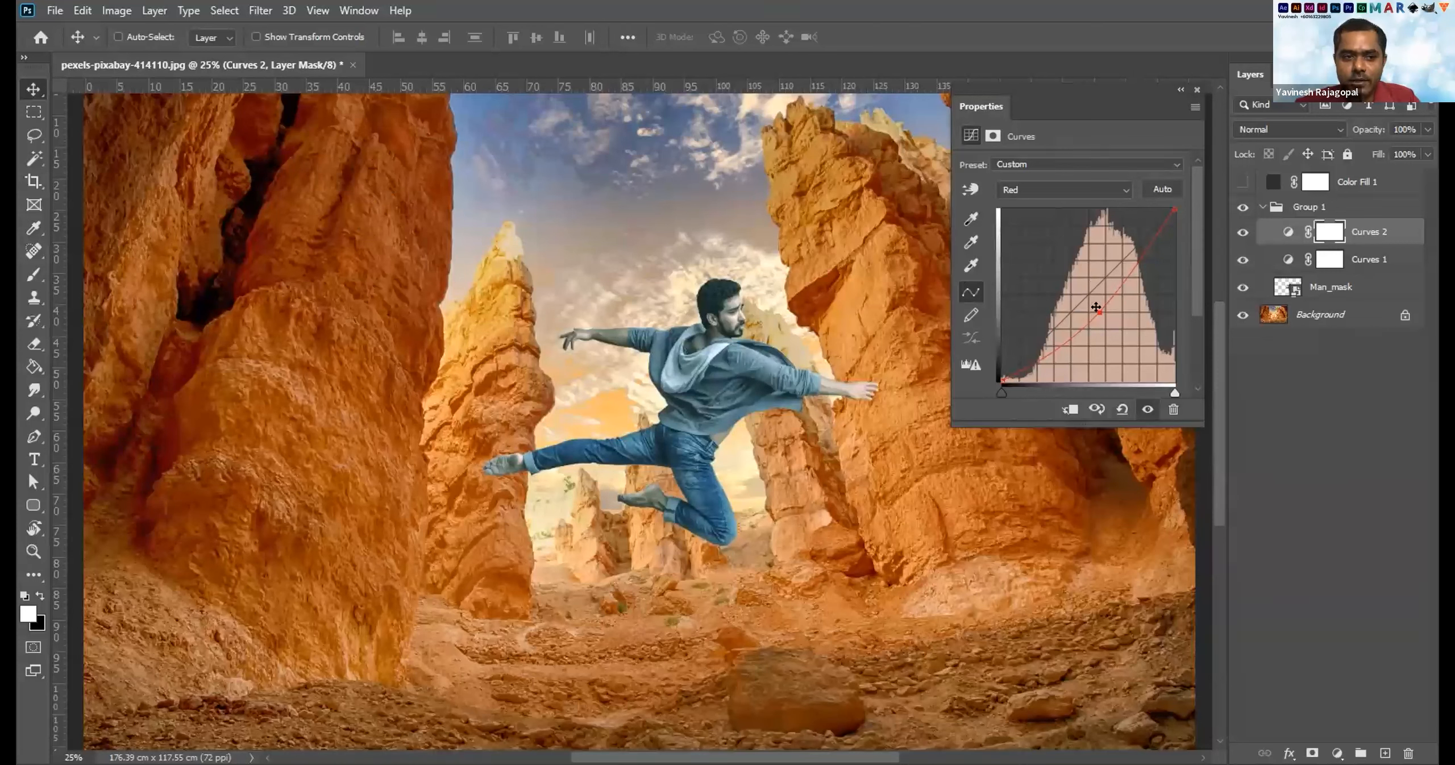
{"action": "left_click_drag", "start_coordinate": [1098, 309], "coordinate": [1079, 279]}
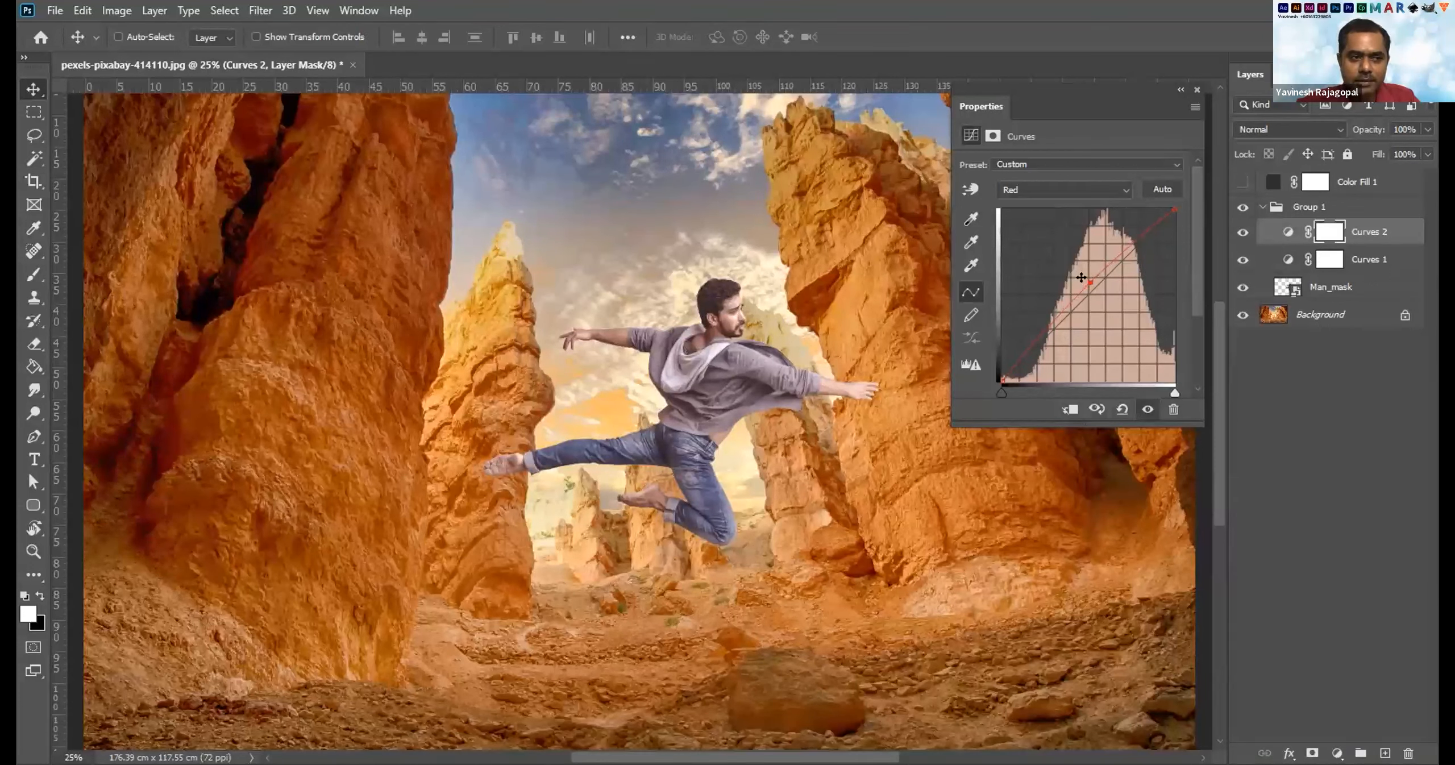
{"action": "mouse_move", "coordinate": [1167, 206]}
{"action": "left_mouse_down"}
{"action": "mouse_move", "coordinate": [1119, 206]}
{"action": "mouse_move", "coordinate": [1164, 205]}
{"action": "mouse_move", "coordinate": [1139, 225]}
{"action": "mouse_move", "coordinate": [1146, 211]}
{"action": "mouse_move", "coordinate": [1177, 217]}
{"action": "mouse_move", "coordinate": [1203, 248]}
{"action": "mouse_move", "coordinate": [1106, 170]}
{"action": "mouse_move", "coordinate": [1165, 196]}
{"action": "left_mouse_up"}
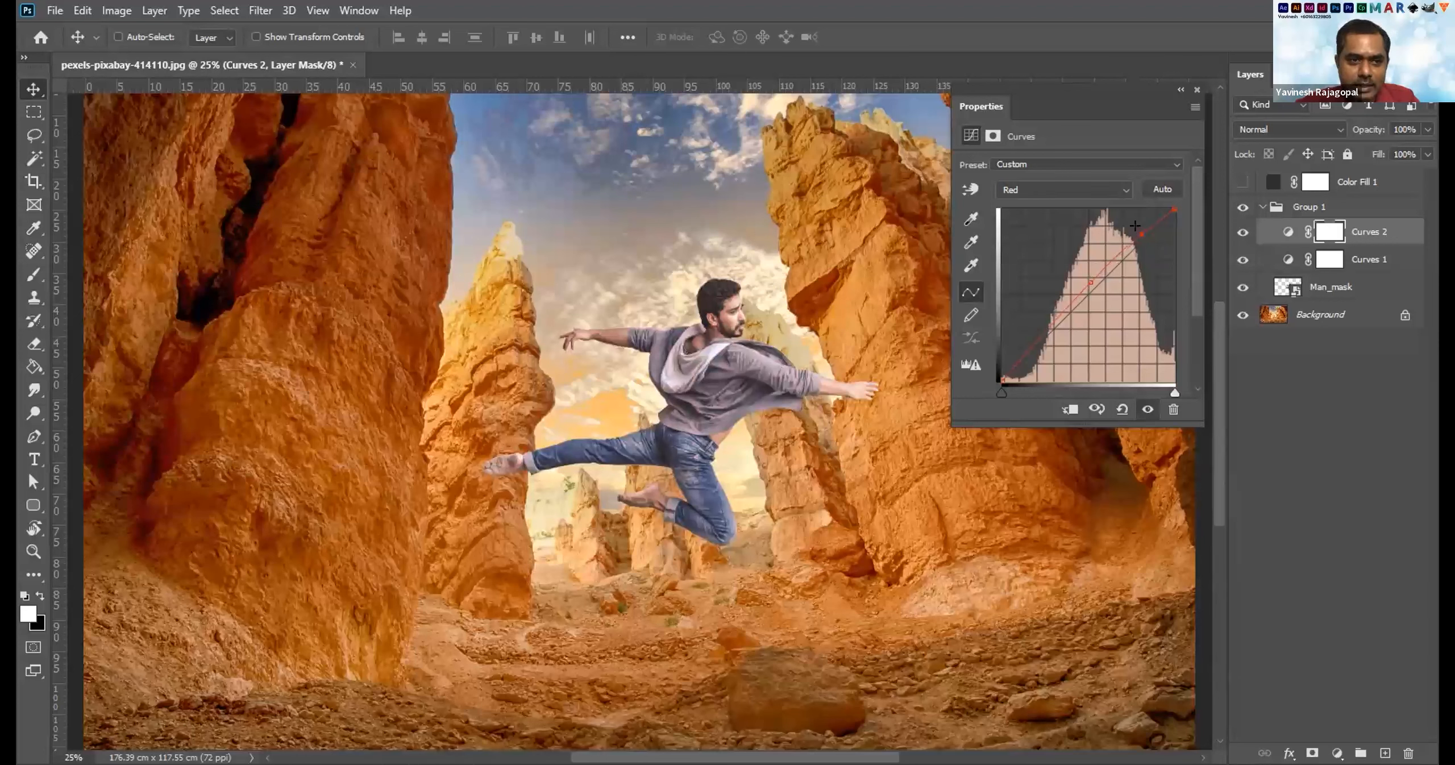
{"action": "left_click_drag", "start_coordinate": [1133, 224], "coordinate": [1124, 221]}
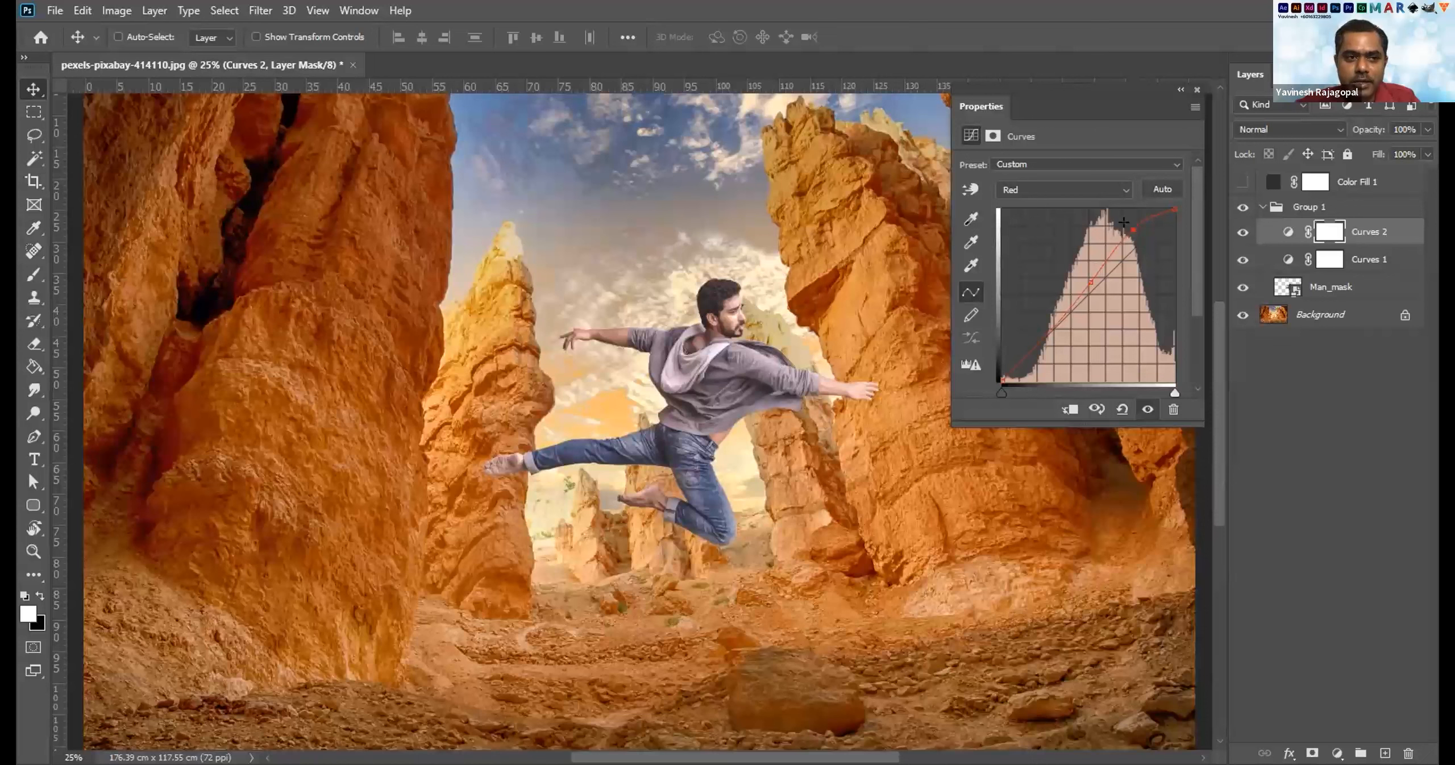
Refine the Red channel curve of Curves 2 by lowering the highlight point and setting a shadow point slightly above the diagonal.
{"action": "left_click_drag", "start_coordinate": [1130, 222], "coordinate": [1134, 226]}
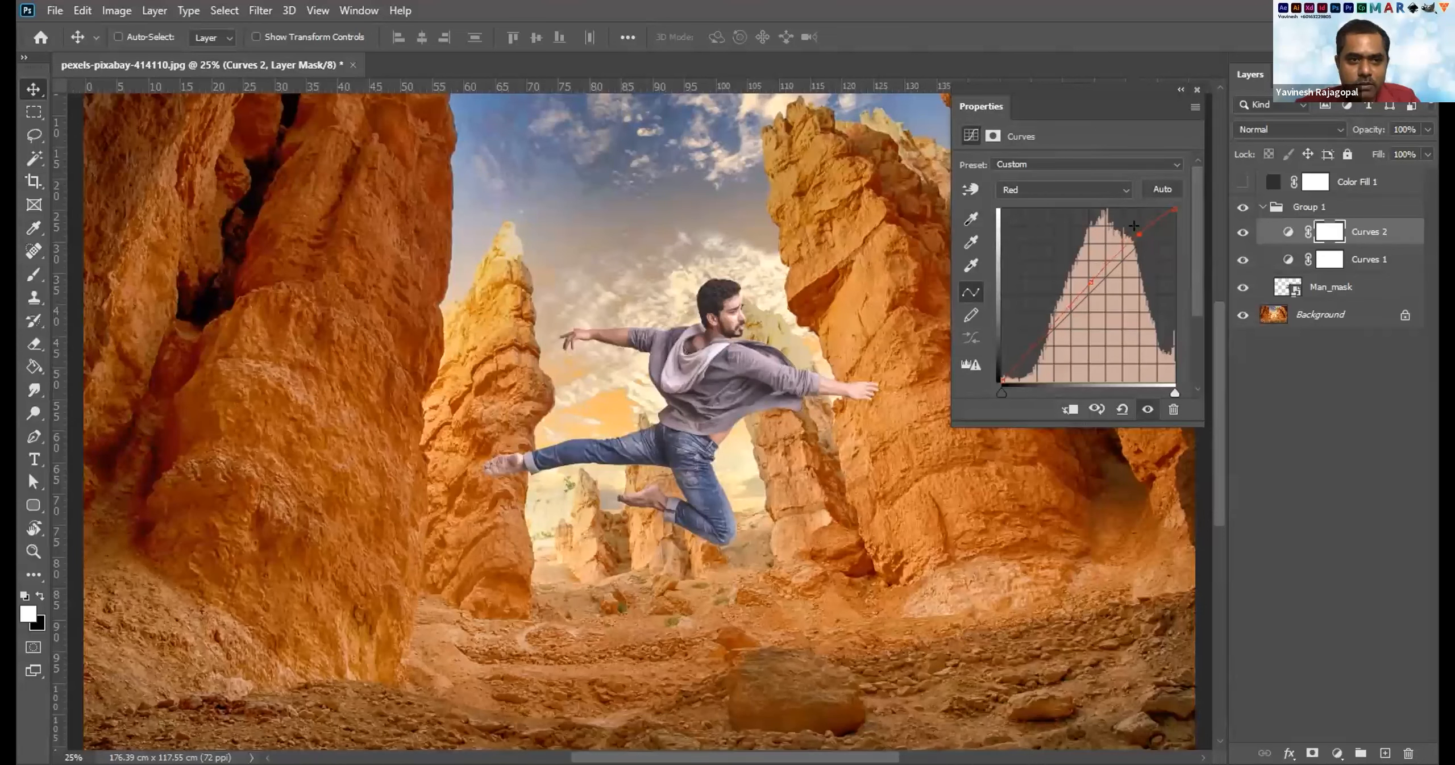
{"action": "left_click_drag", "start_coordinate": [1017, 349], "coordinate": [1010, 352]}
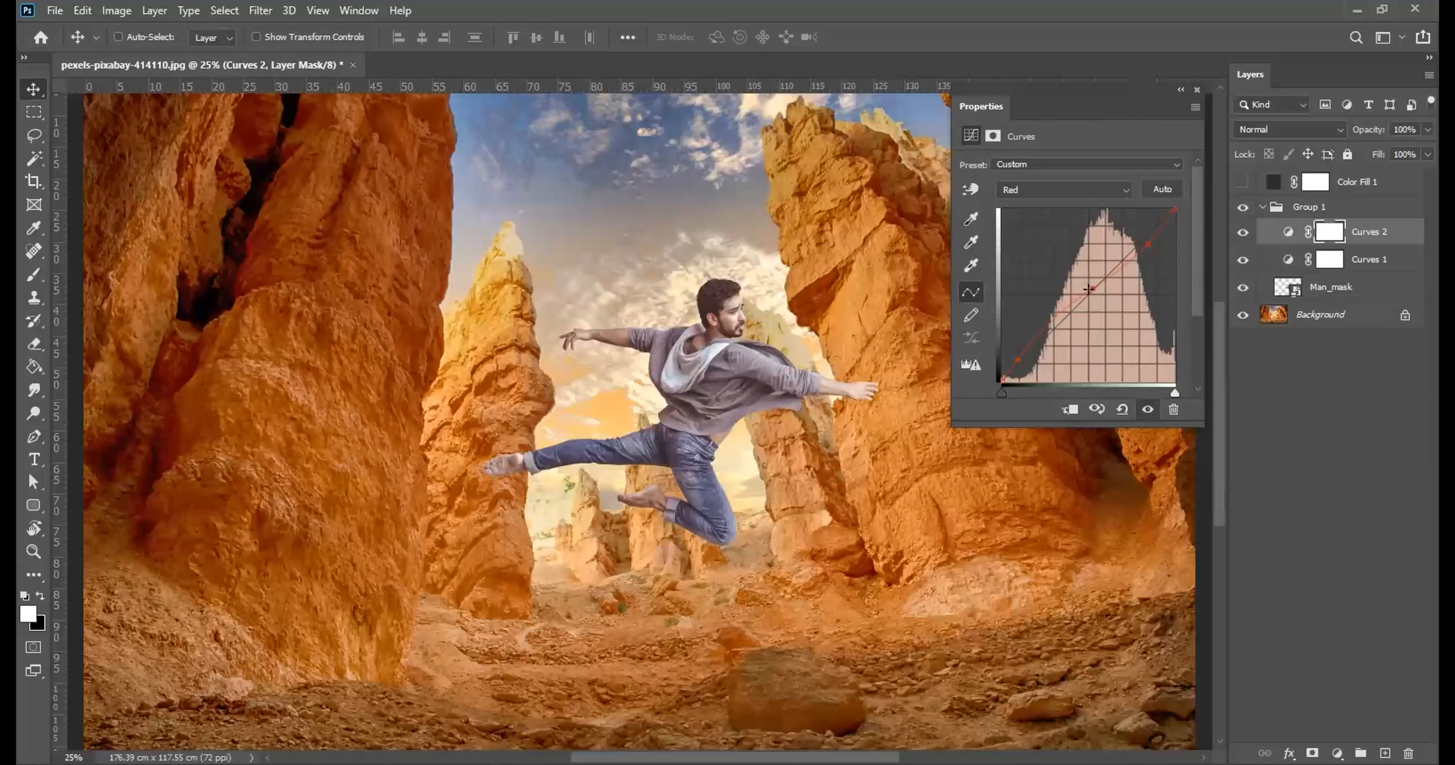
Try lowering the midtone and shadow points of the Red channel curve on Curves 2.
{"action": "left_click_drag", "start_coordinate": [1092, 282], "coordinate": [1096, 296]}
{"action": "left_click_drag", "start_coordinate": [1018, 359], "coordinate": [1030, 362]}
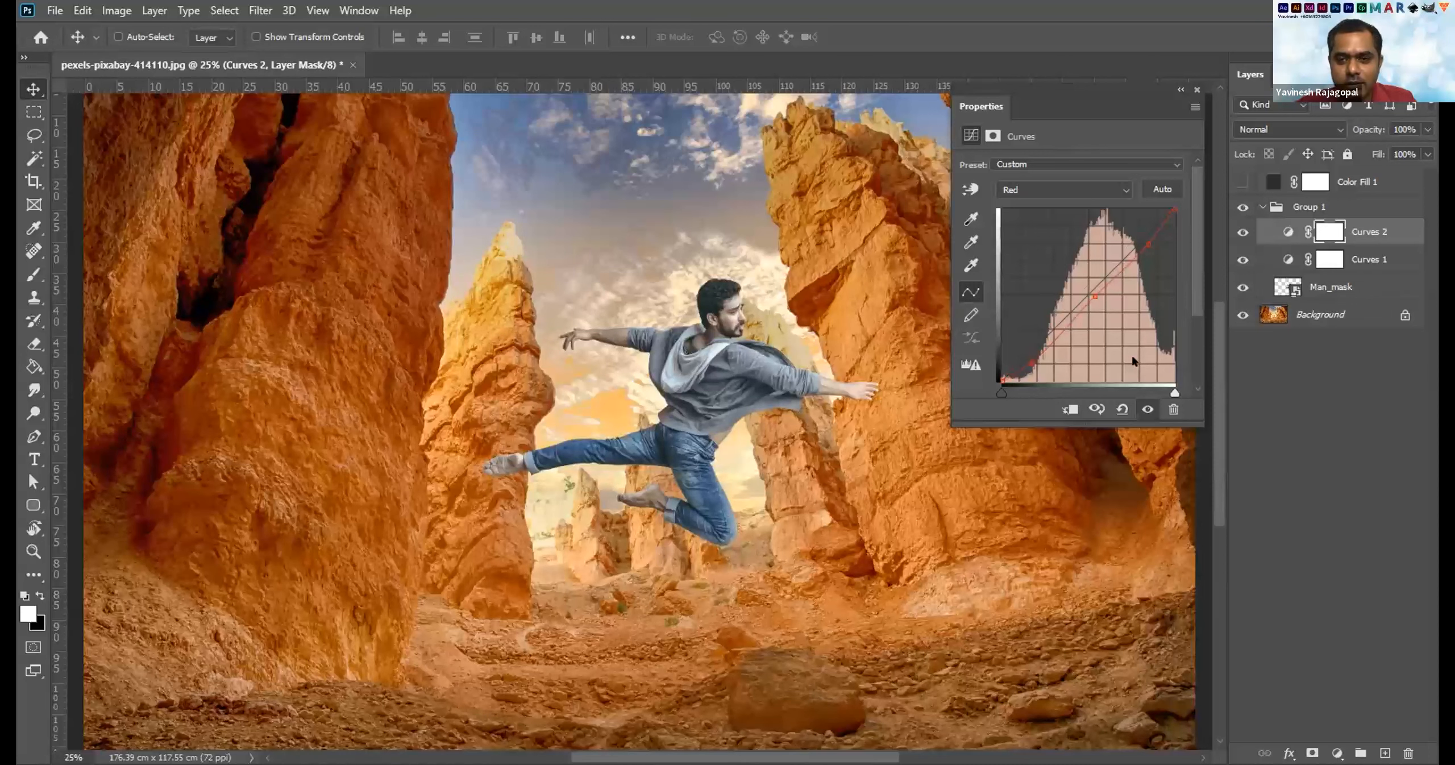
{"action": "left_click", "coordinate": [1027, 188]}
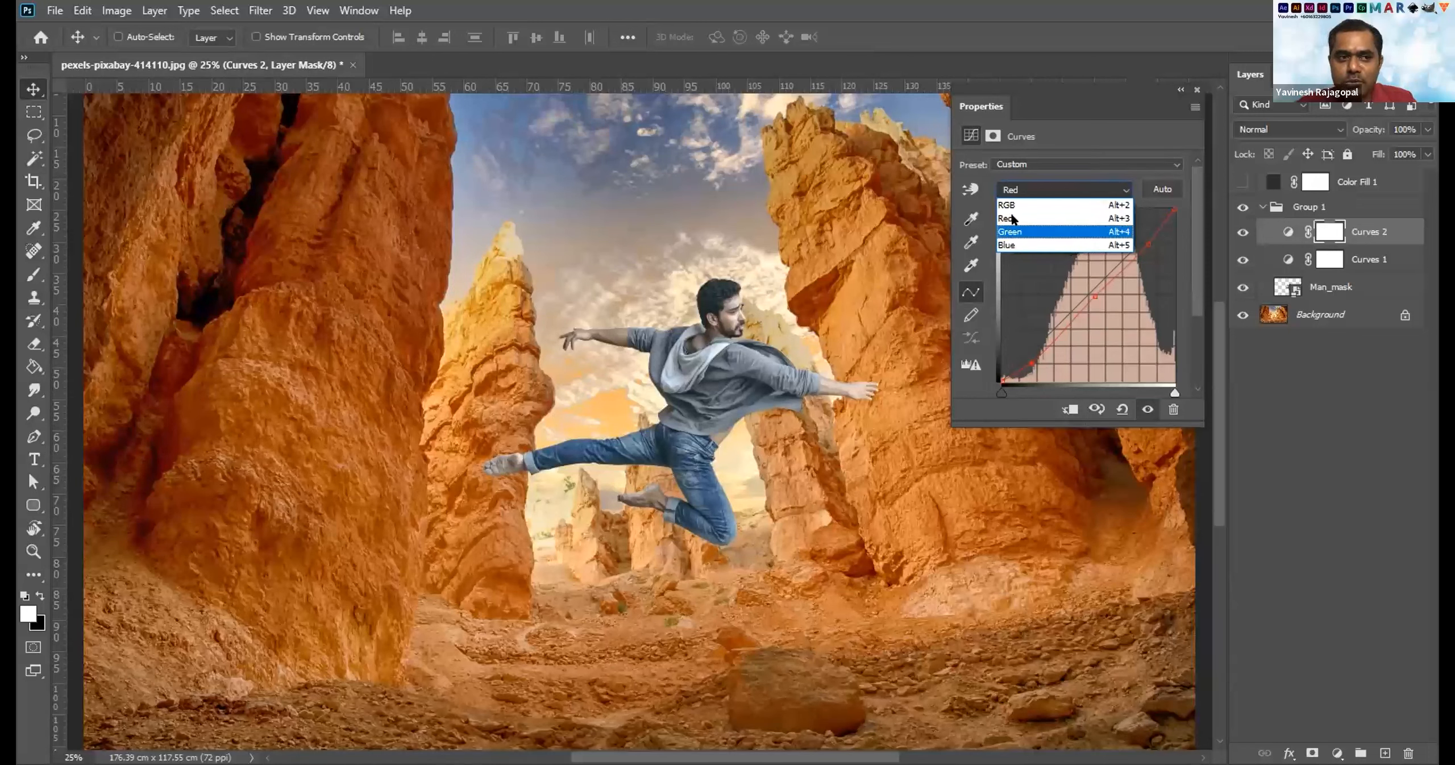
{"action": "left_click", "coordinate": [1007, 219]}
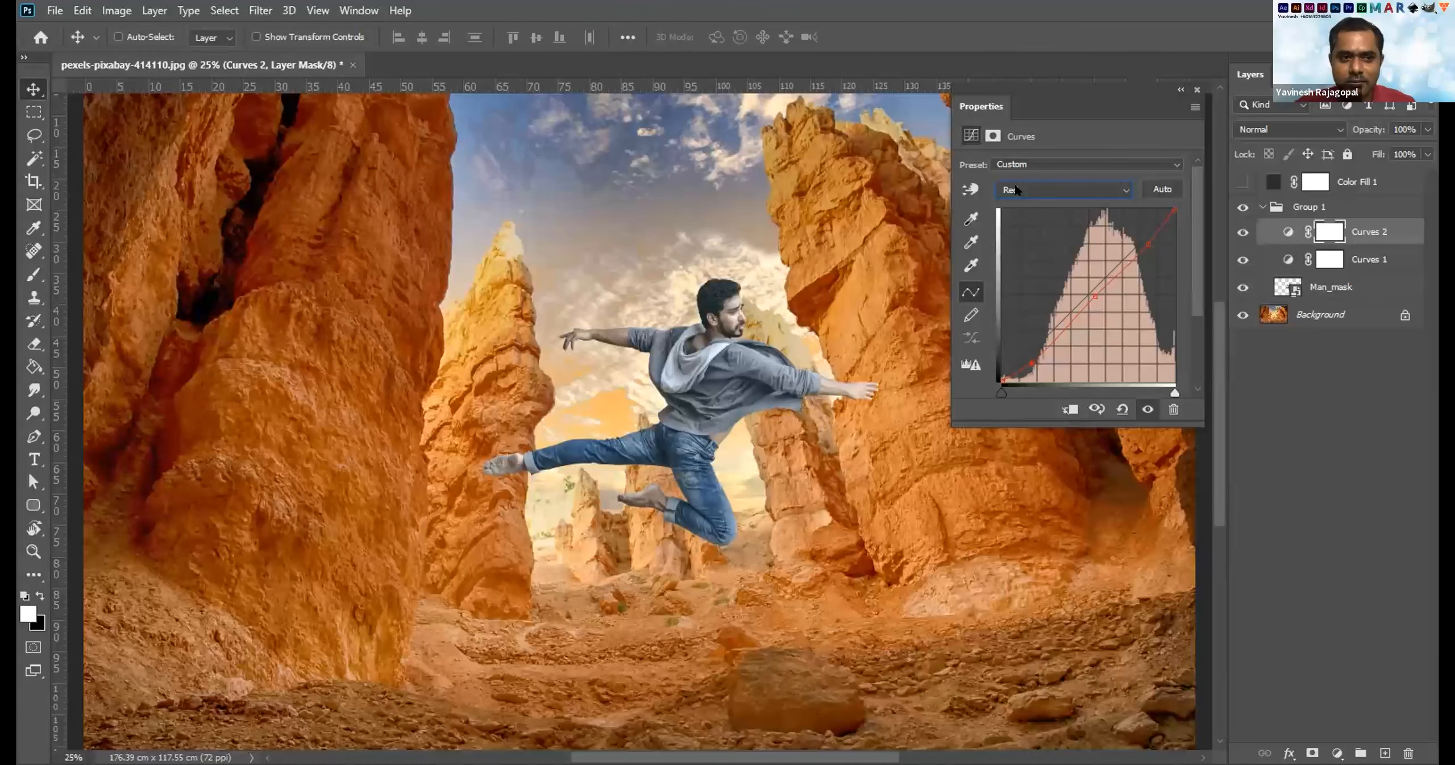
Undo the last changes to the Red channel curve of Curves 2.
{"action": "key", "text": "ctrl+z"}
{"action": "key", "text": "ctrl+z"}
{"action": "key", "text": "ctrl+z"}
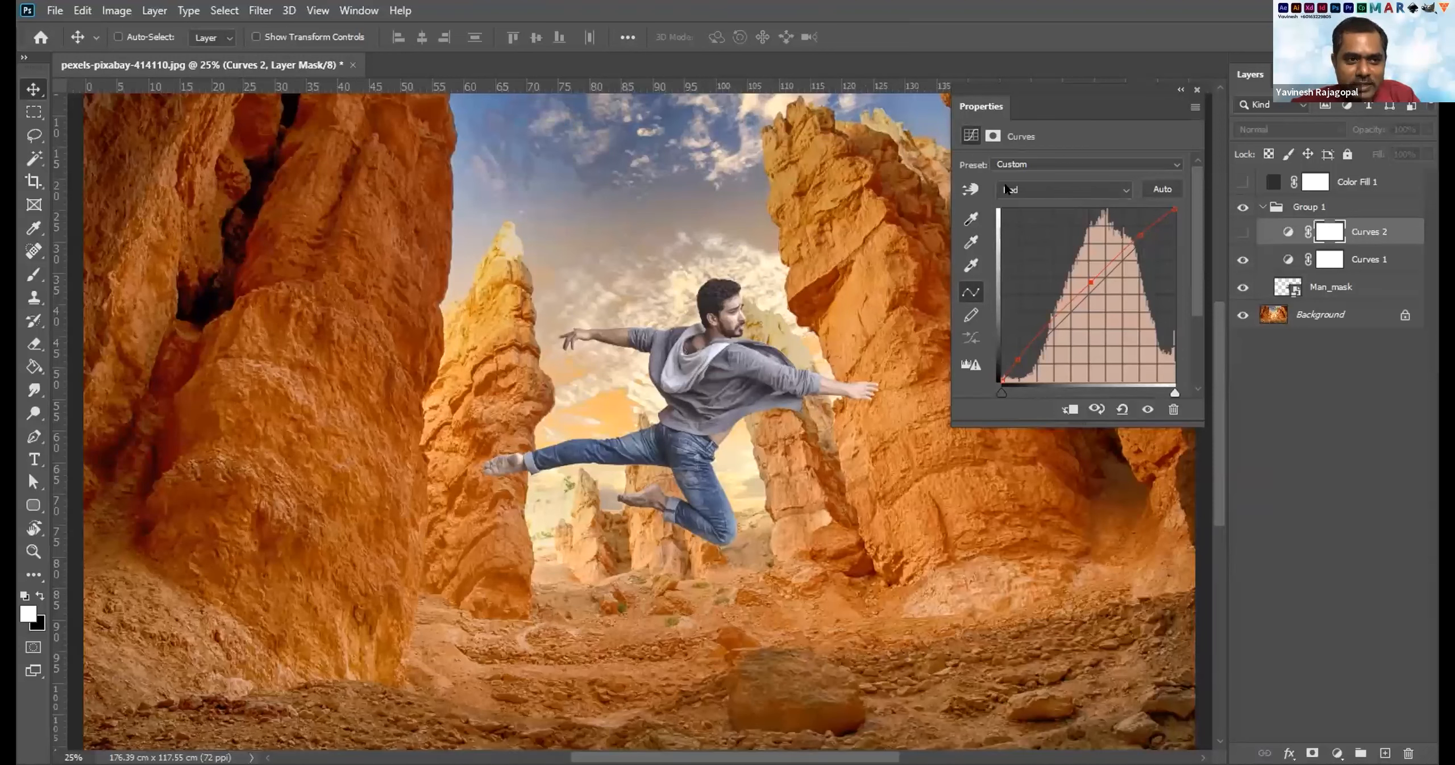
{"action": "left_click", "coordinate": [1041, 190]}
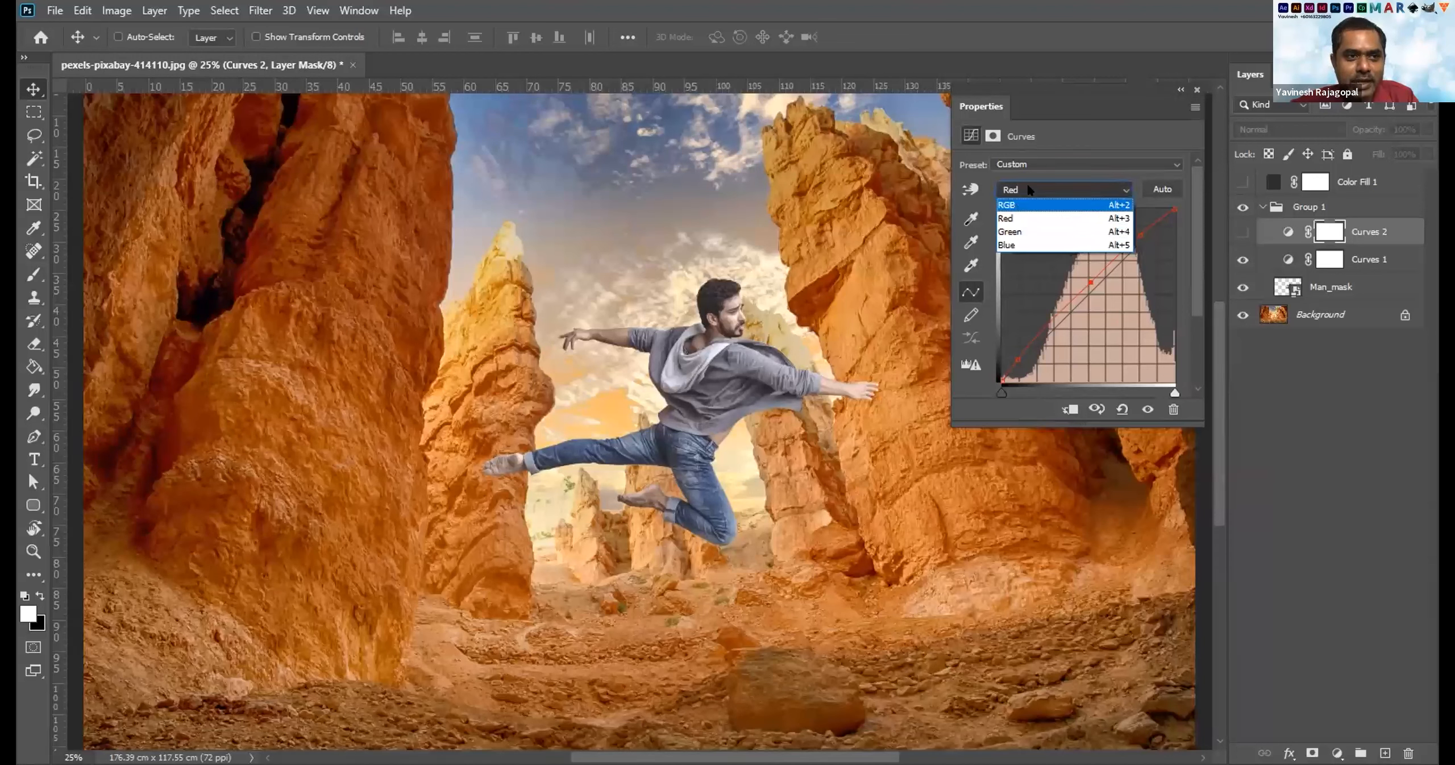
{"action": "left_click", "coordinate": [1016, 203]}
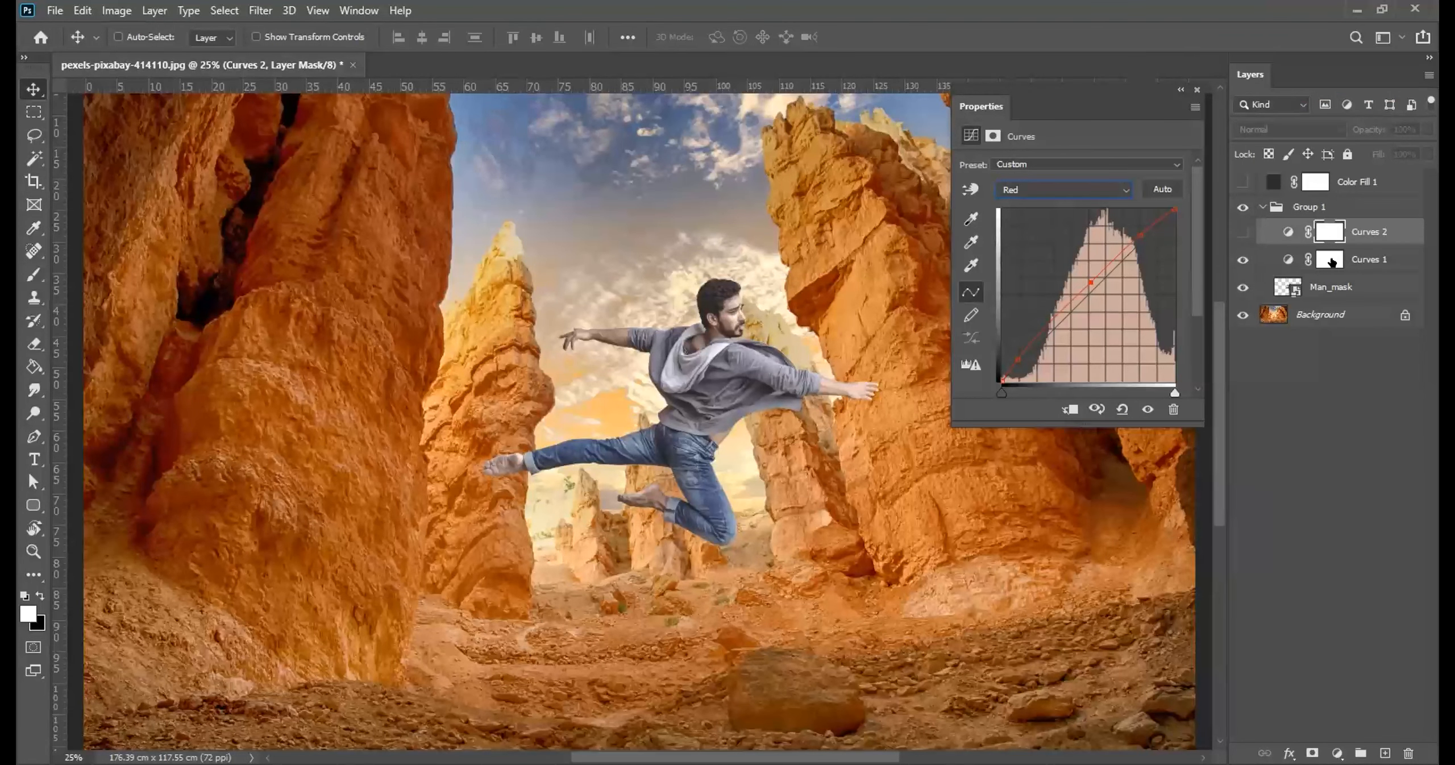
Rename the Curves 1 adjustment layer as Brightness.
{"action": "left_click", "coordinate": [1363, 262]}
{"action": "double_click", "coordinate": [1366, 261]}
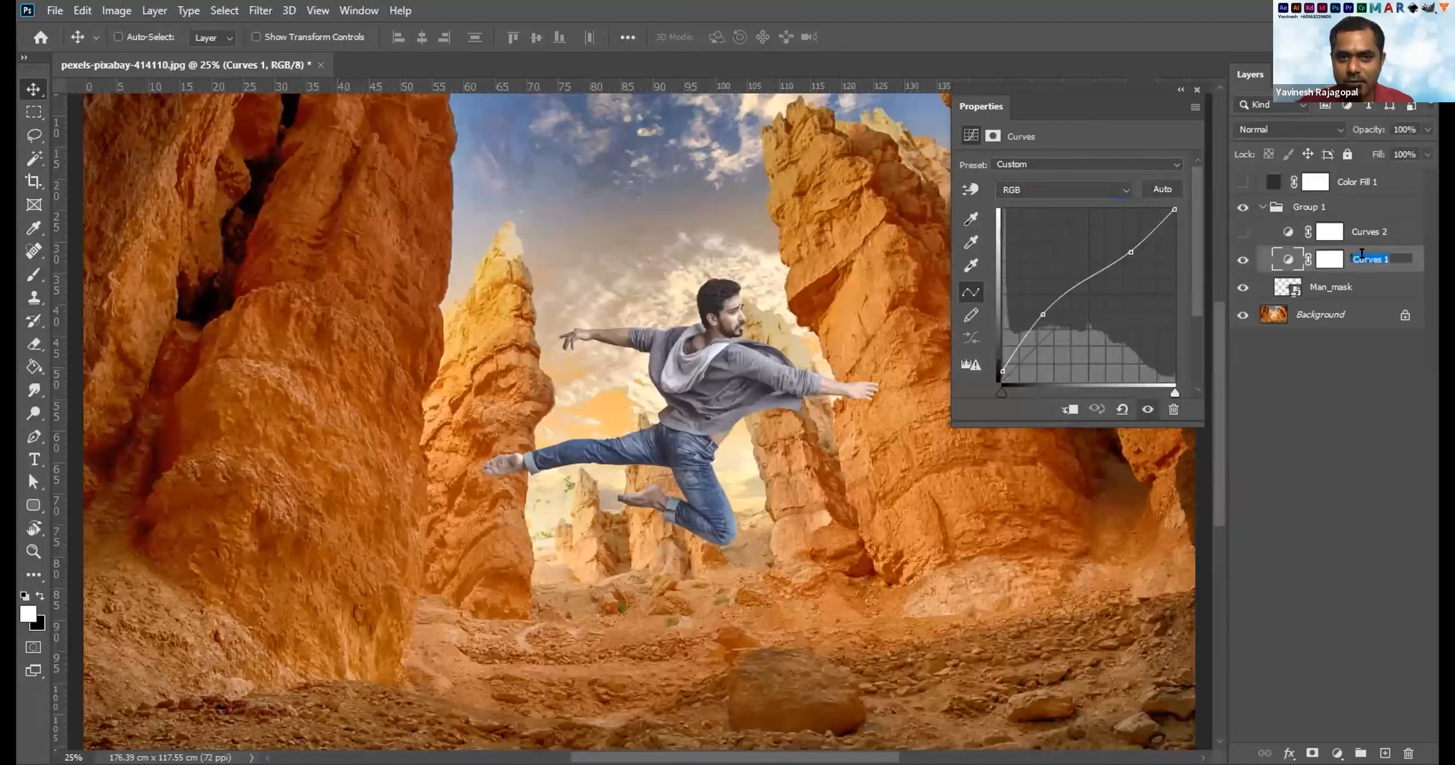
{"action": "type", "text": "B"}
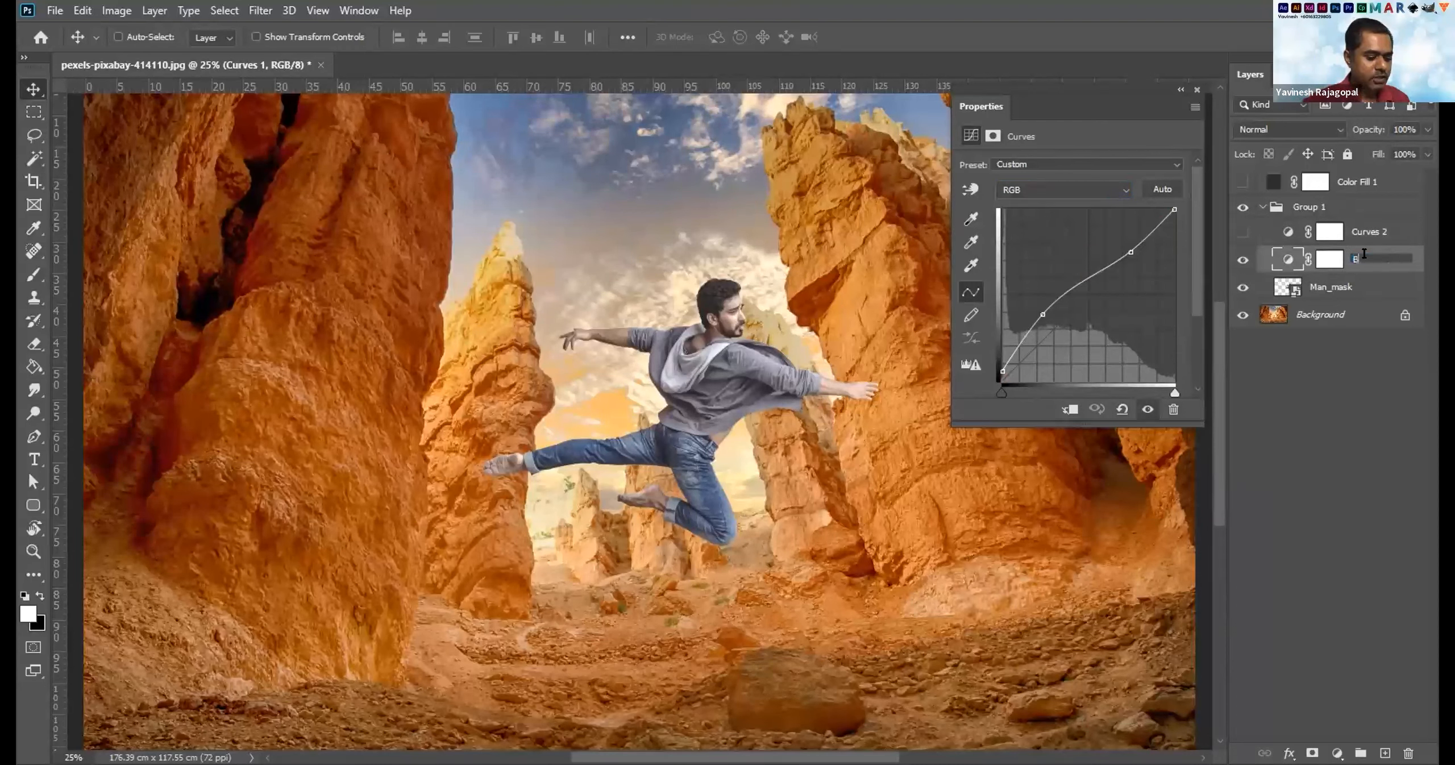
{"action": "type", "text": "righ"}
{"action": "type", "text": "tness"}
{"action": "key", "text": "Return"}
{"action": "double_click", "coordinate": [1364, 261]}
{"action": "left_click", "coordinate": [1363, 262]}
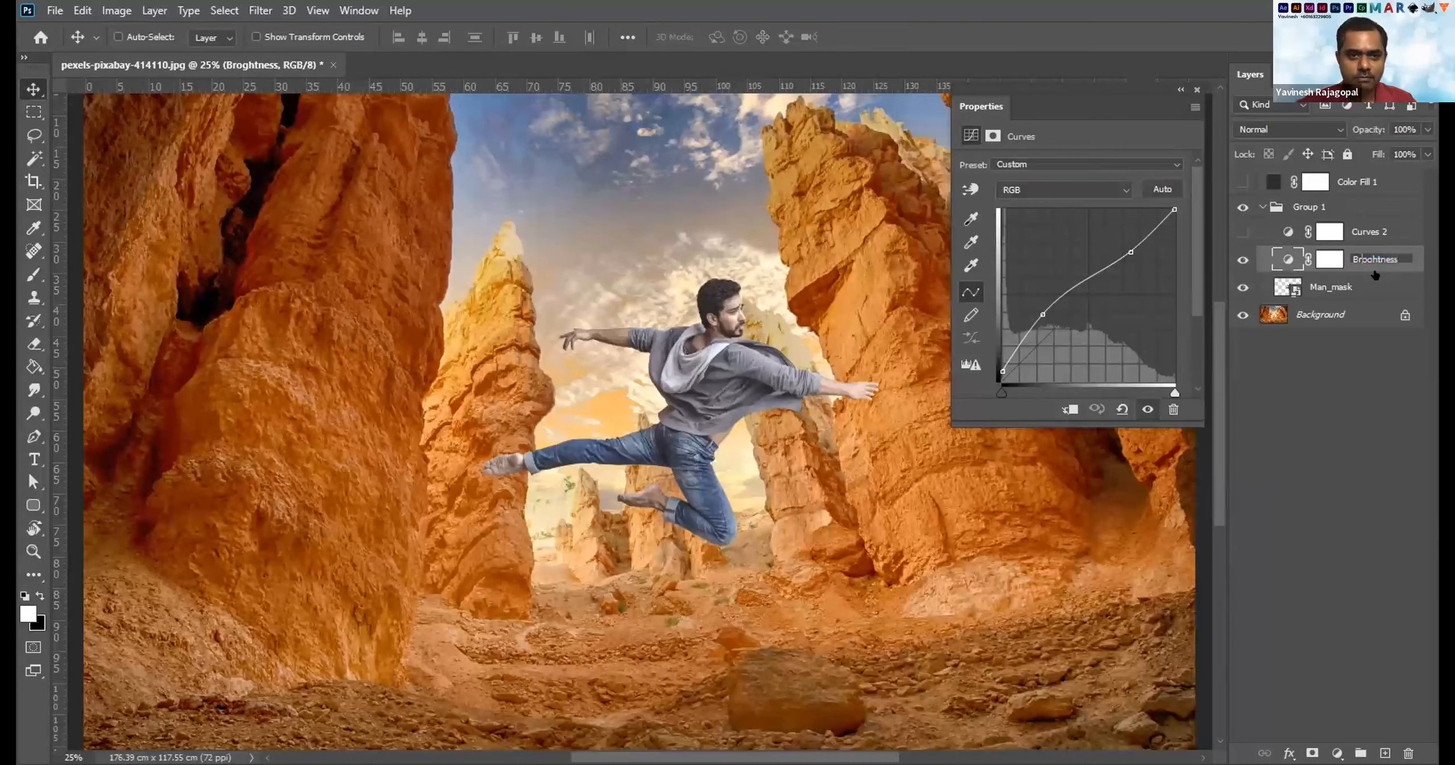
{"action": "key", "text": "BackSpace"}
{"action": "type", "text": "i"}
{"action": "key", "text": "Return"}
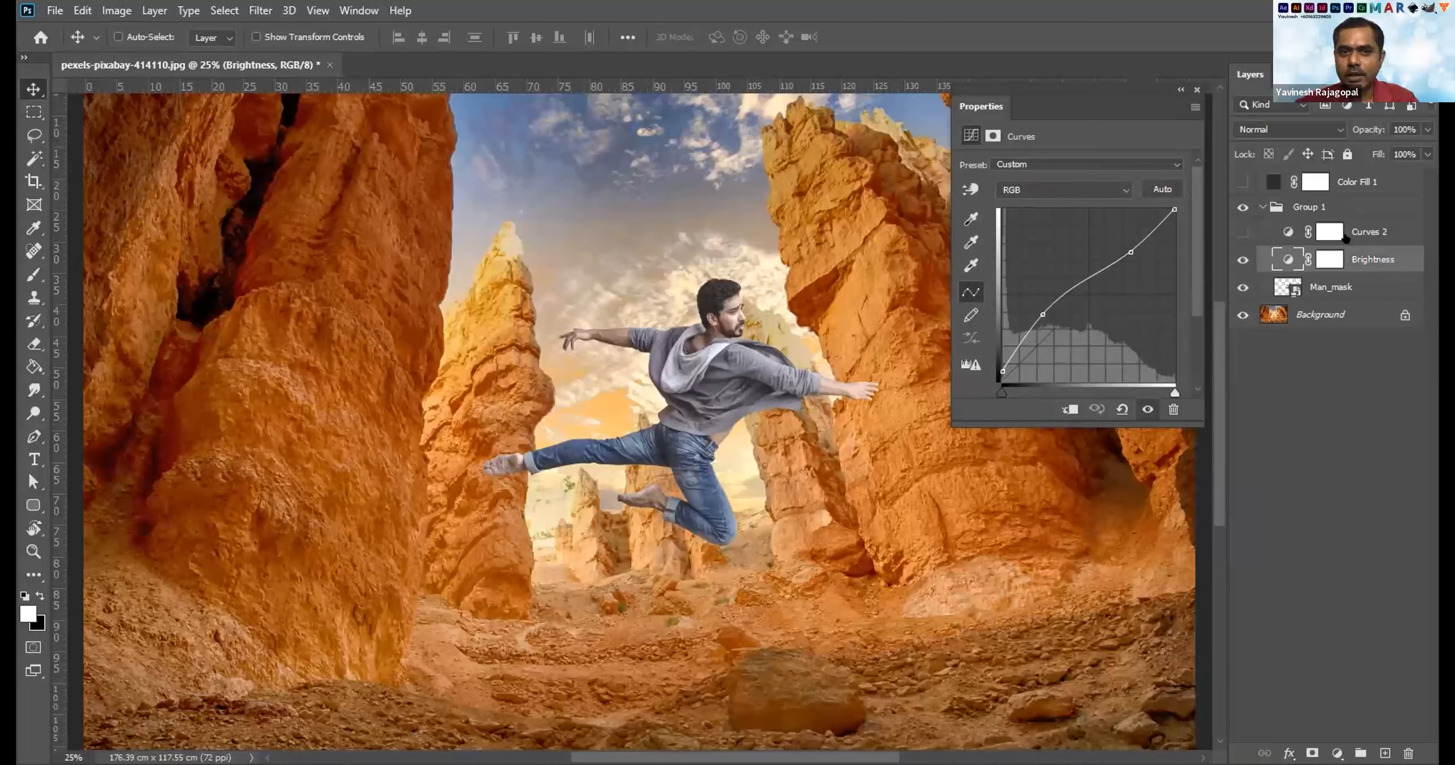
Rename the Curves 2 adjustment layer as Color.
{"action": "double_click", "coordinate": [1365, 232]}
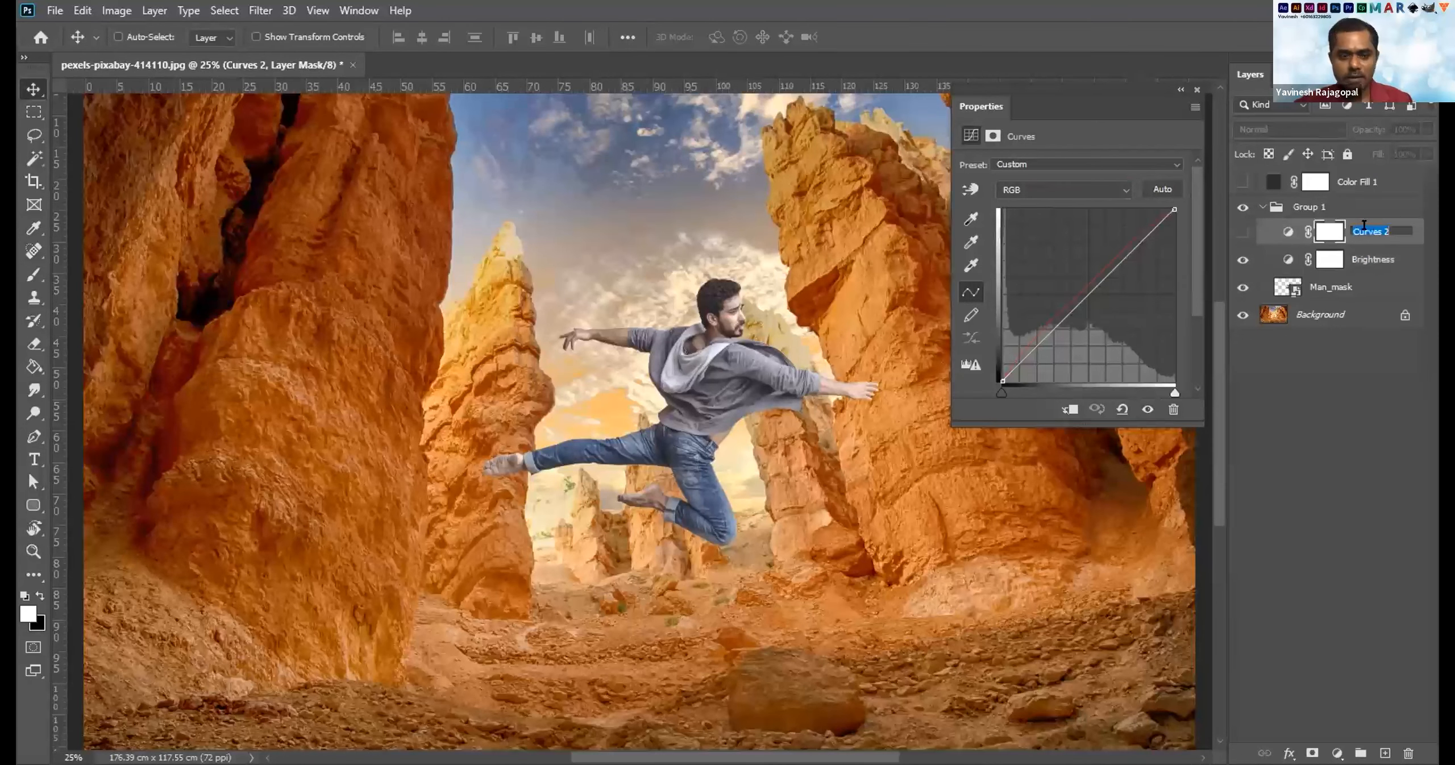
{"action": "type", "text": "Color"}
{"action": "key", "text": "Return"}
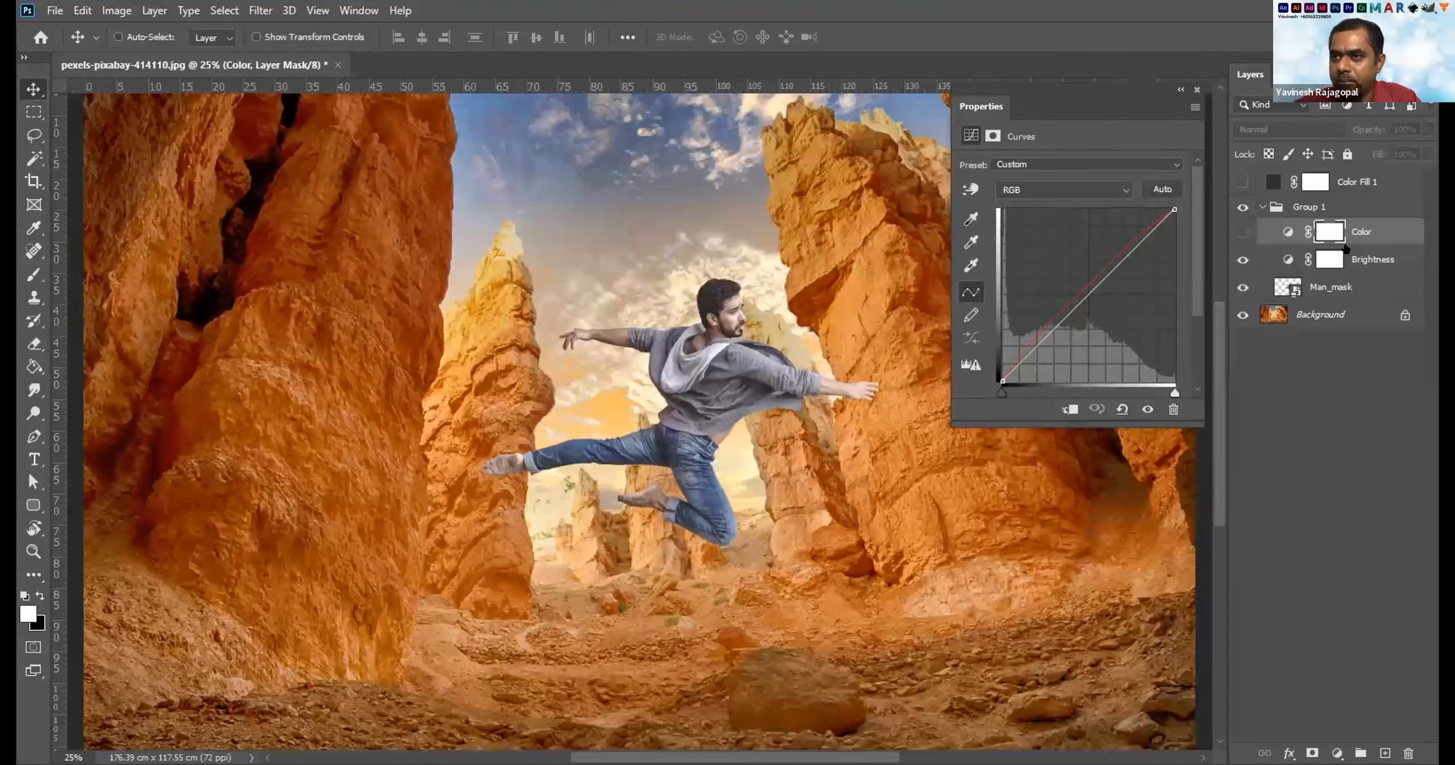
Make the Color layer visible and pull the midtones of its Green channel curve below the diagonal for a magenta tint on the man.
{"action": "left_click", "coordinate": [1360, 254]}
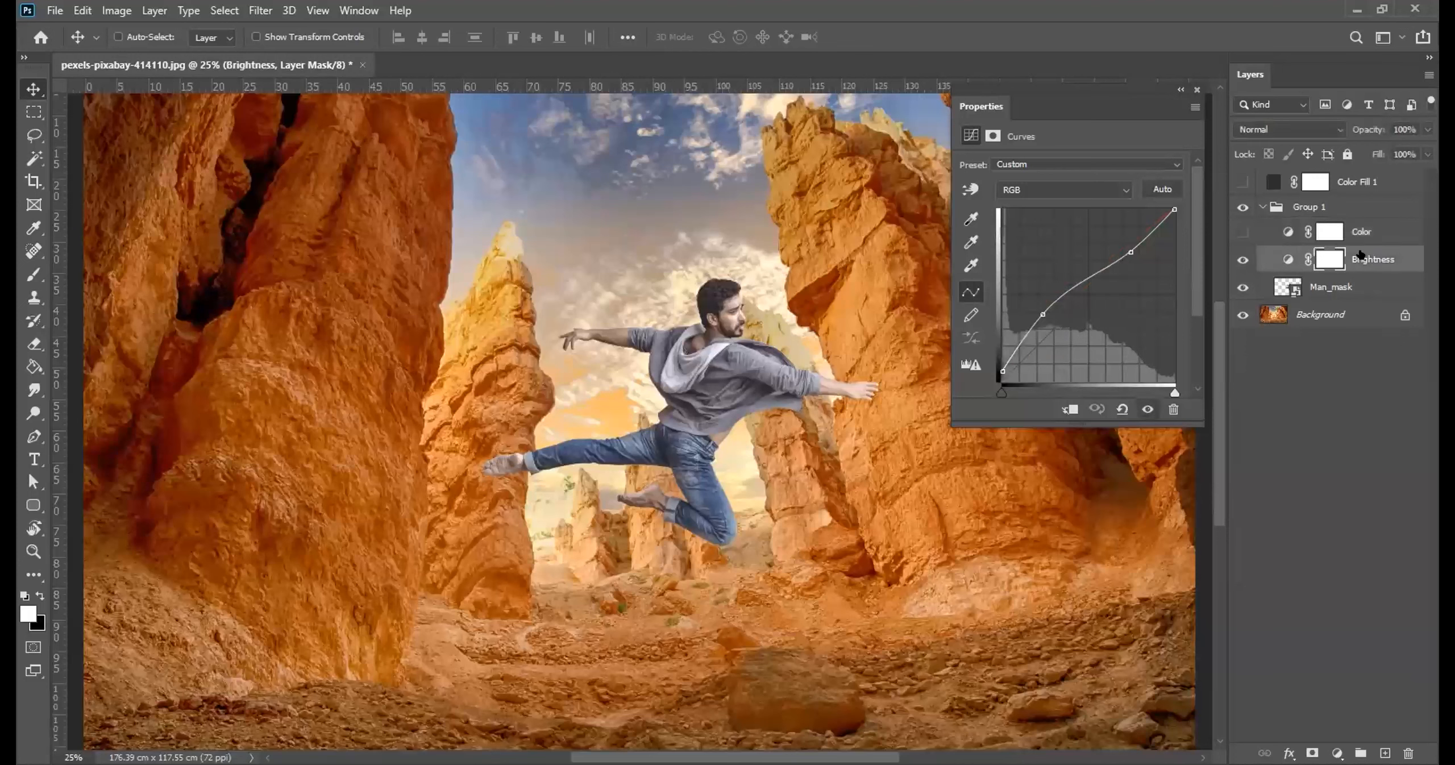
{"action": "left_click", "coordinate": [1362, 230]}
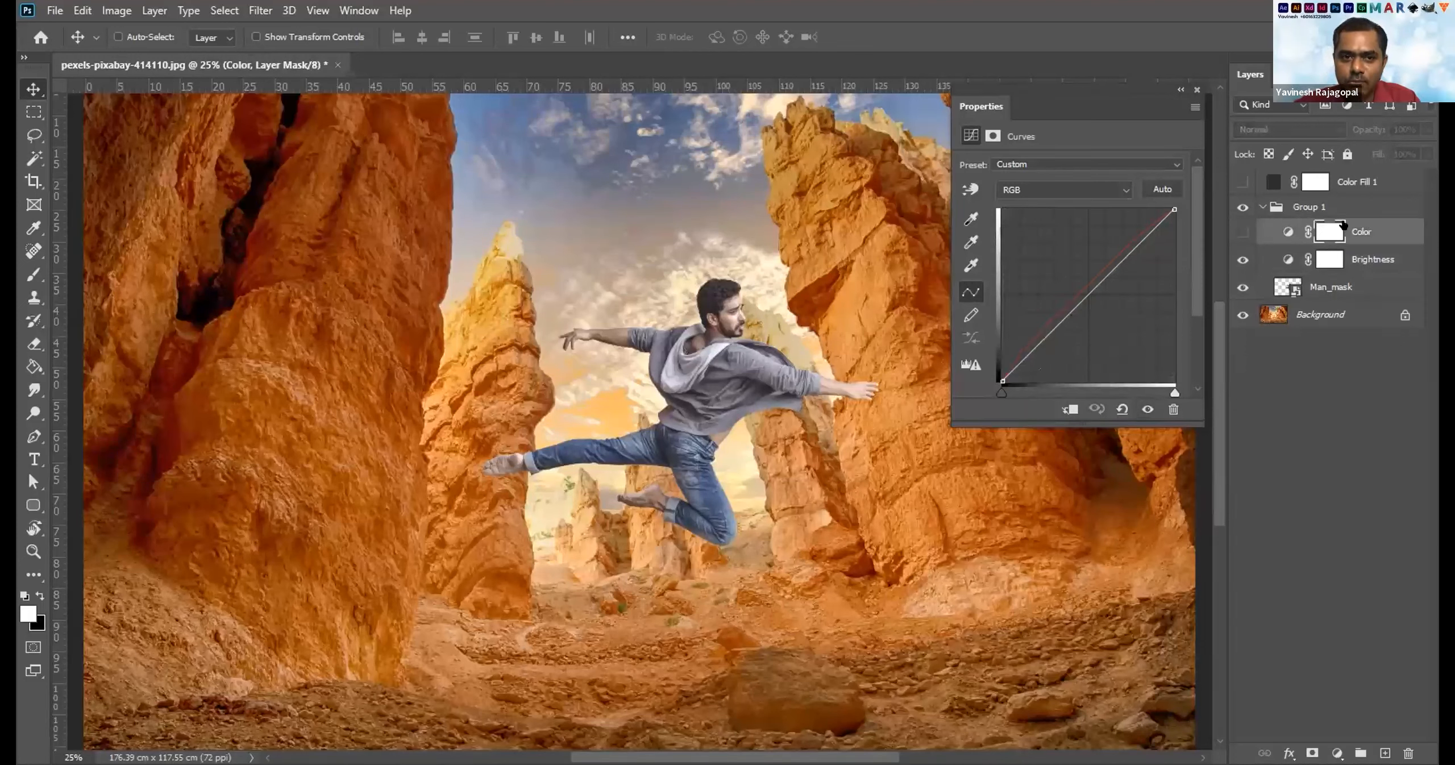
{"action": "left_click", "coordinate": [1013, 189]}
{"action": "left_click", "coordinate": [1023, 205]}
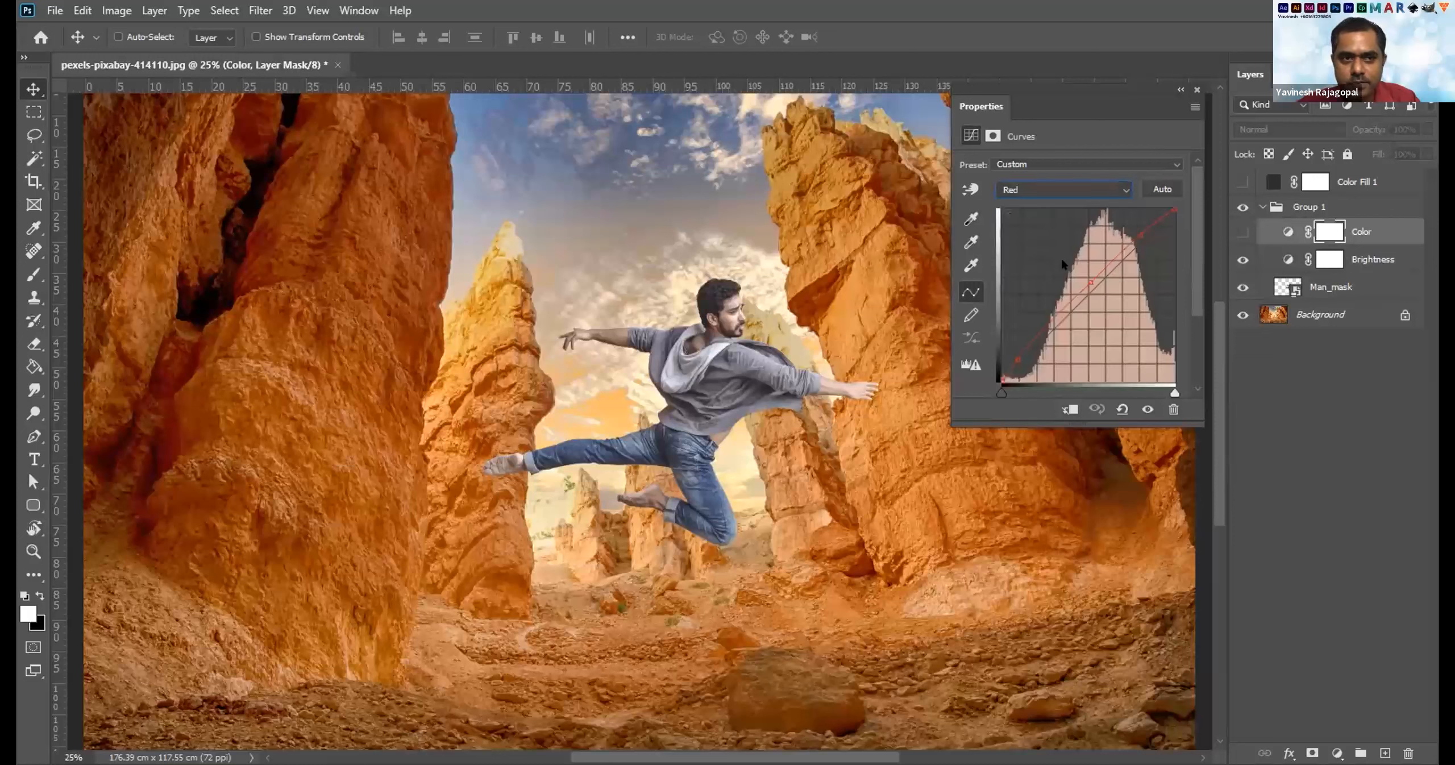
{"action": "left_click", "coordinate": [1028, 187]}
{"action": "left_click", "coordinate": [1024, 222]}
{"action": "left_click_drag", "start_coordinate": [1074, 298], "coordinate": [1063, 281]}
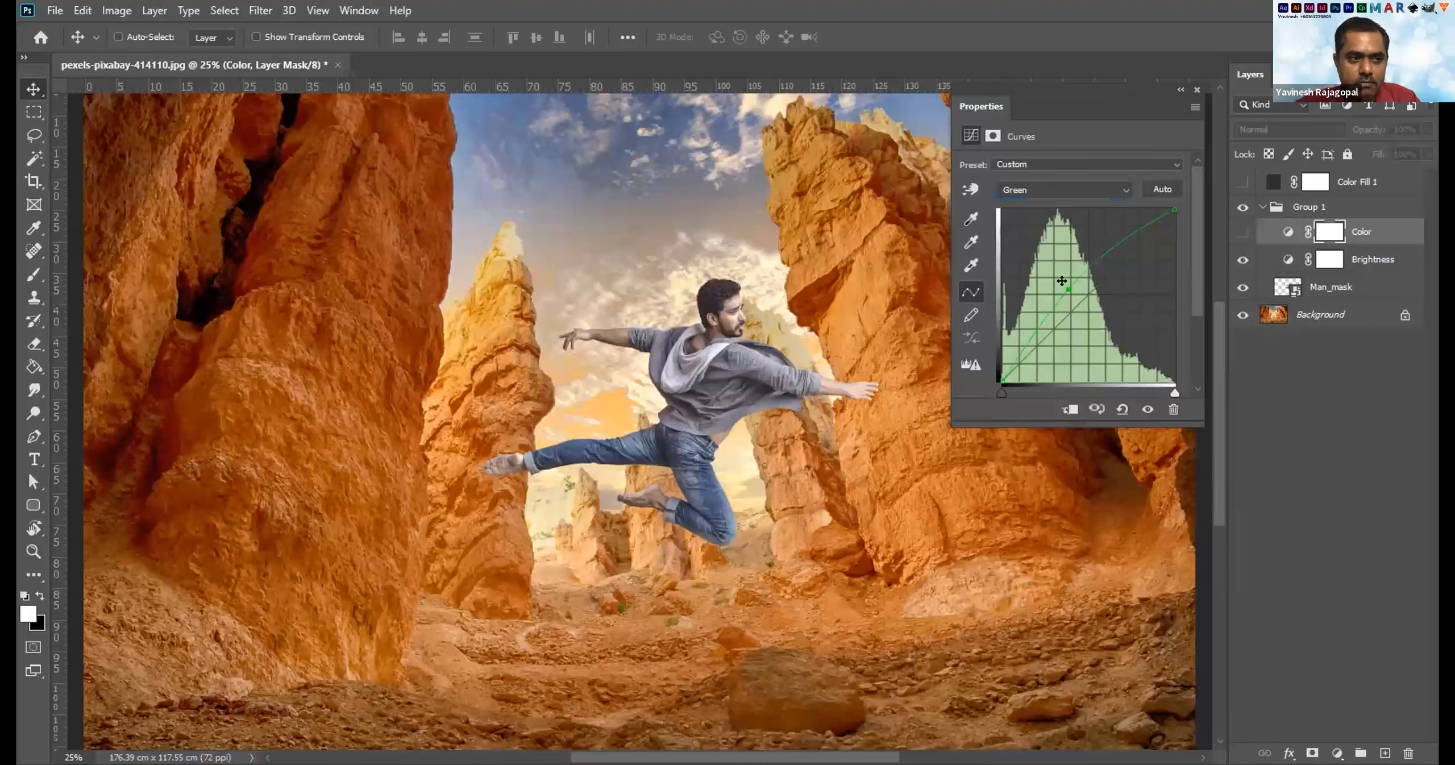
{"action": "left_click", "coordinate": [1243, 231]}
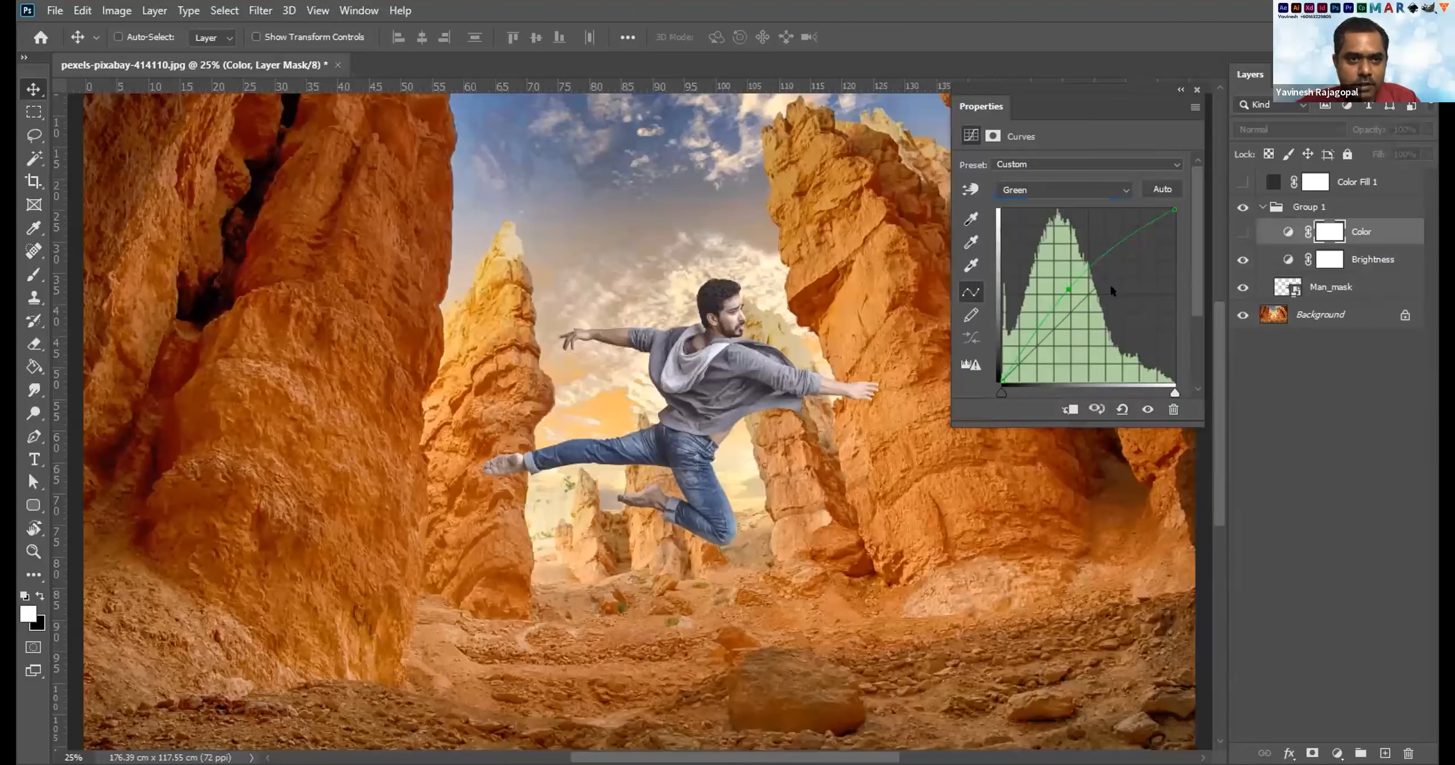
{"action": "left_click_drag", "start_coordinate": [1061, 283], "coordinate": [1093, 304]}
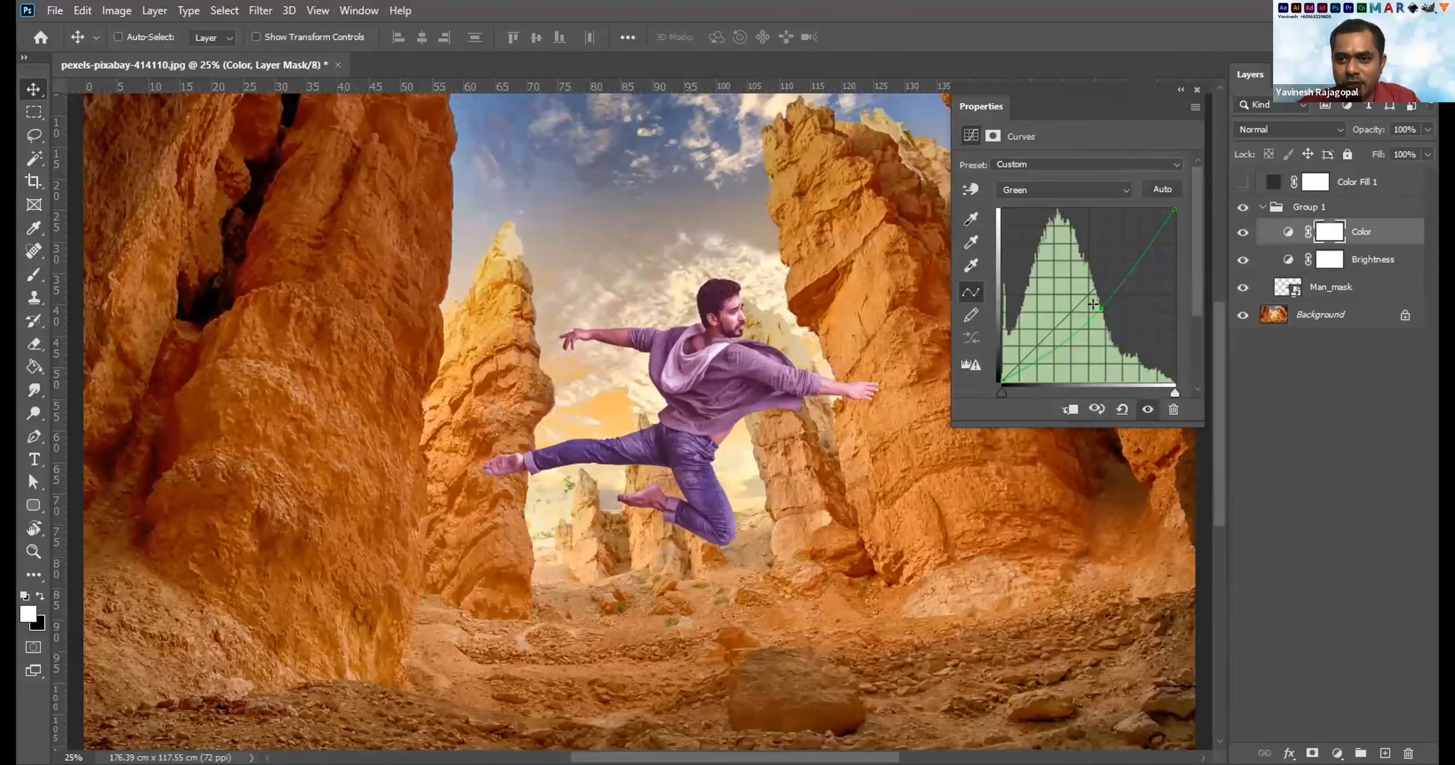
{"action": "left_click_drag", "start_coordinate": [1093, 305], "coordinate": [1092, 299]}
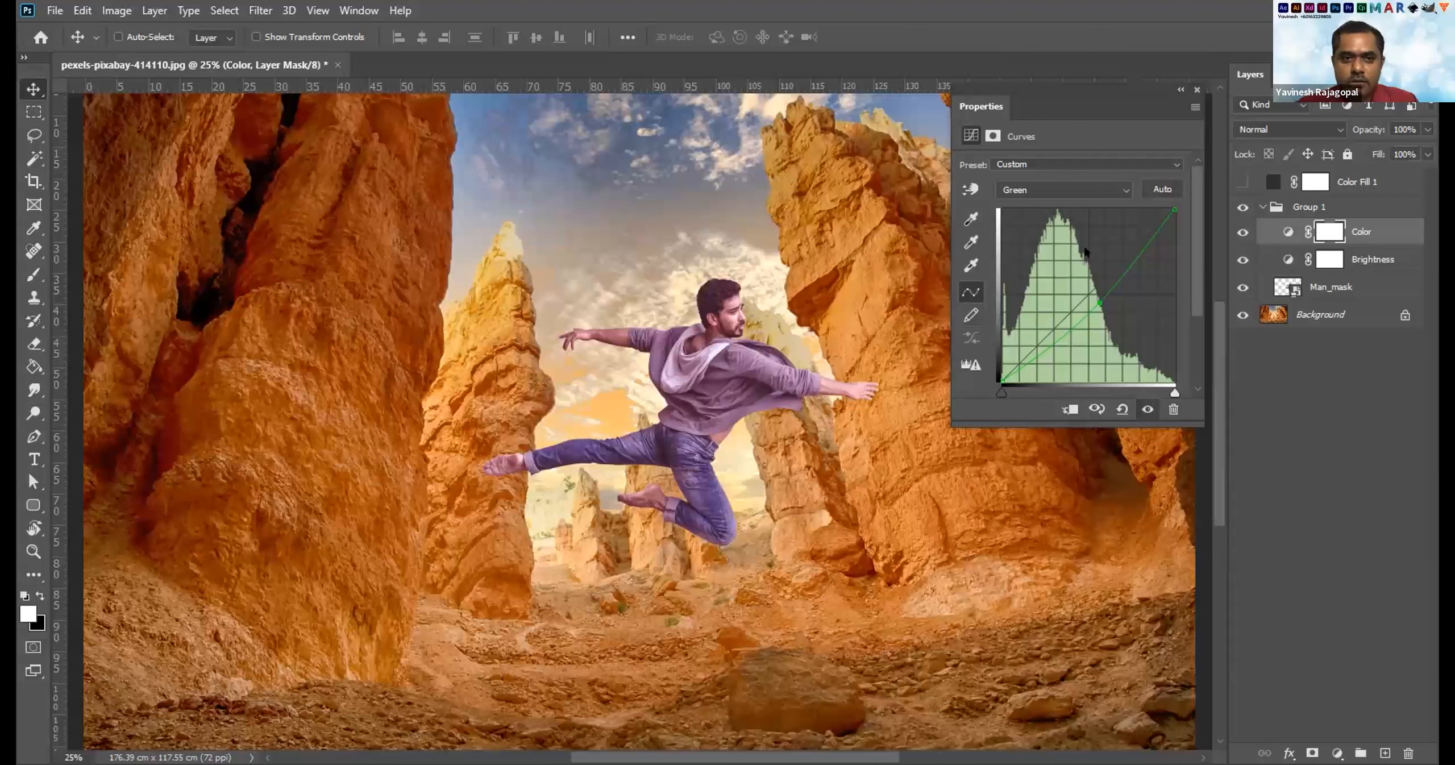
Bring the Color layer's Green curve back close to the diagonal, placing its point in the upper midtones for a subtle tint.
{"action": "left_click", "coordinate": [1027, 192]}
{"action": "left_click", "coordinate": [1042, 217]}
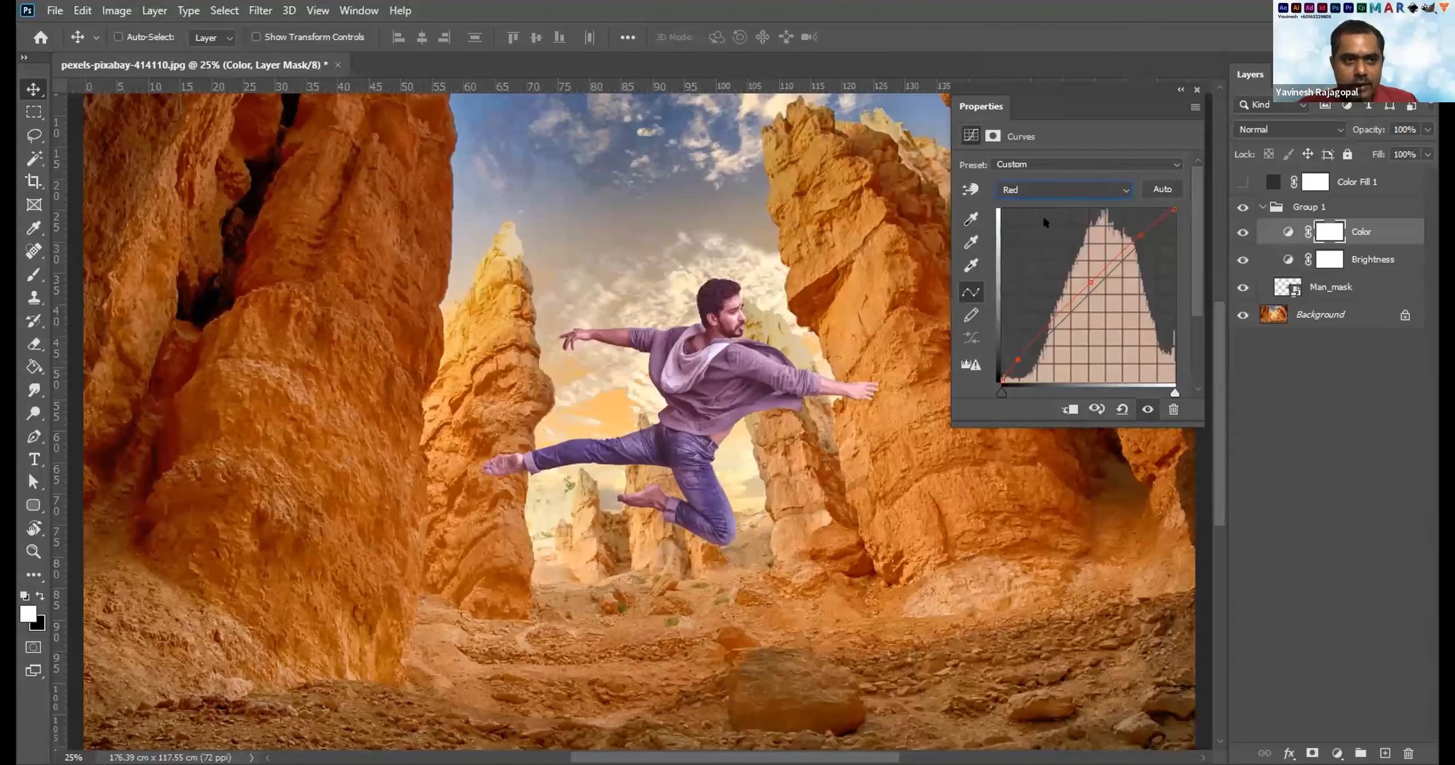
{"action": "left_click", "coordinate": [1032, 188]}
{"action": "left_click", "coordinate": [1040, 230]}
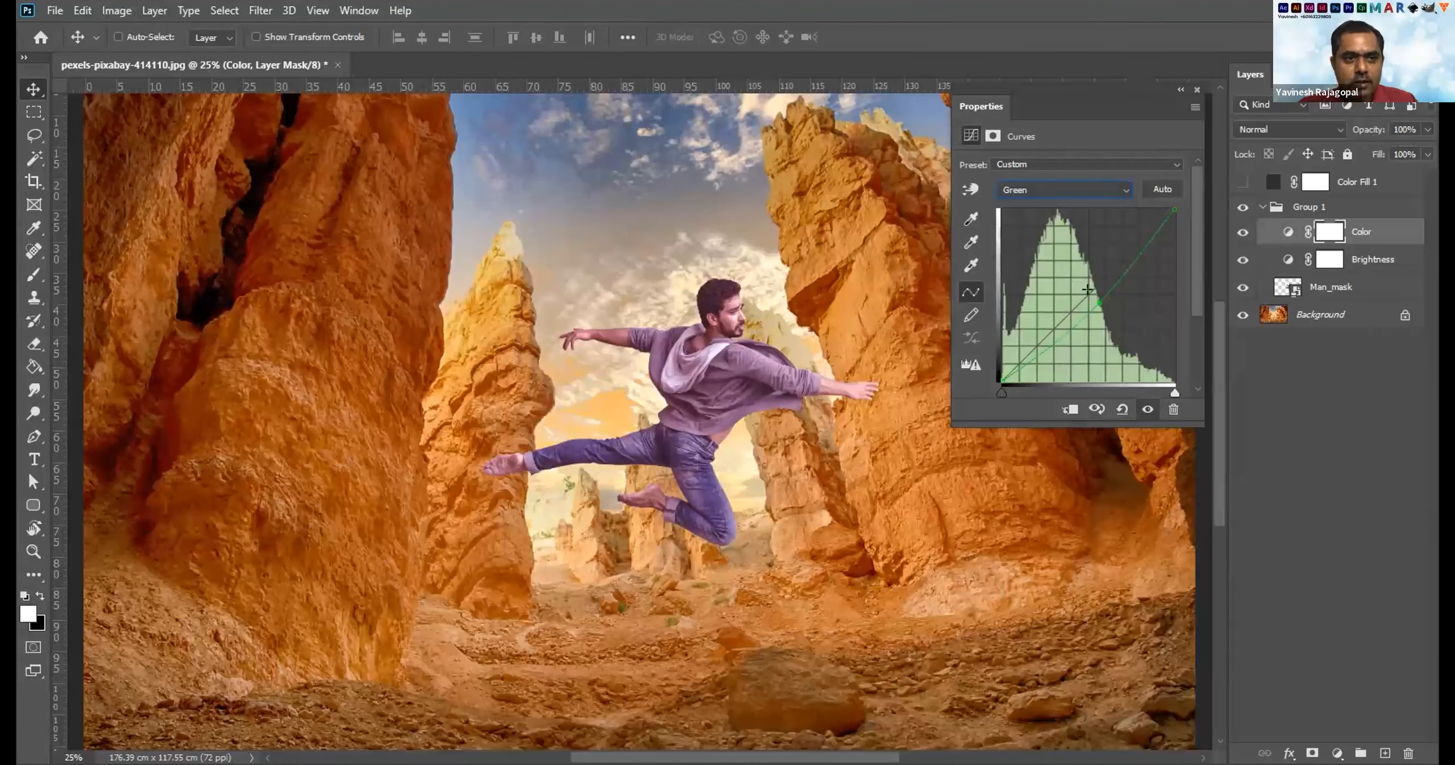
{"action": "mouse_move", "coordinate": [1090, 294]}
{"action": "left_mouse_down"}
{"action": "mouse_move", "coordinate": [1065, 276]}
{"action": "mouse_move", "coordinate": [1076, 280]}
{"action": "left_mouse_up"}
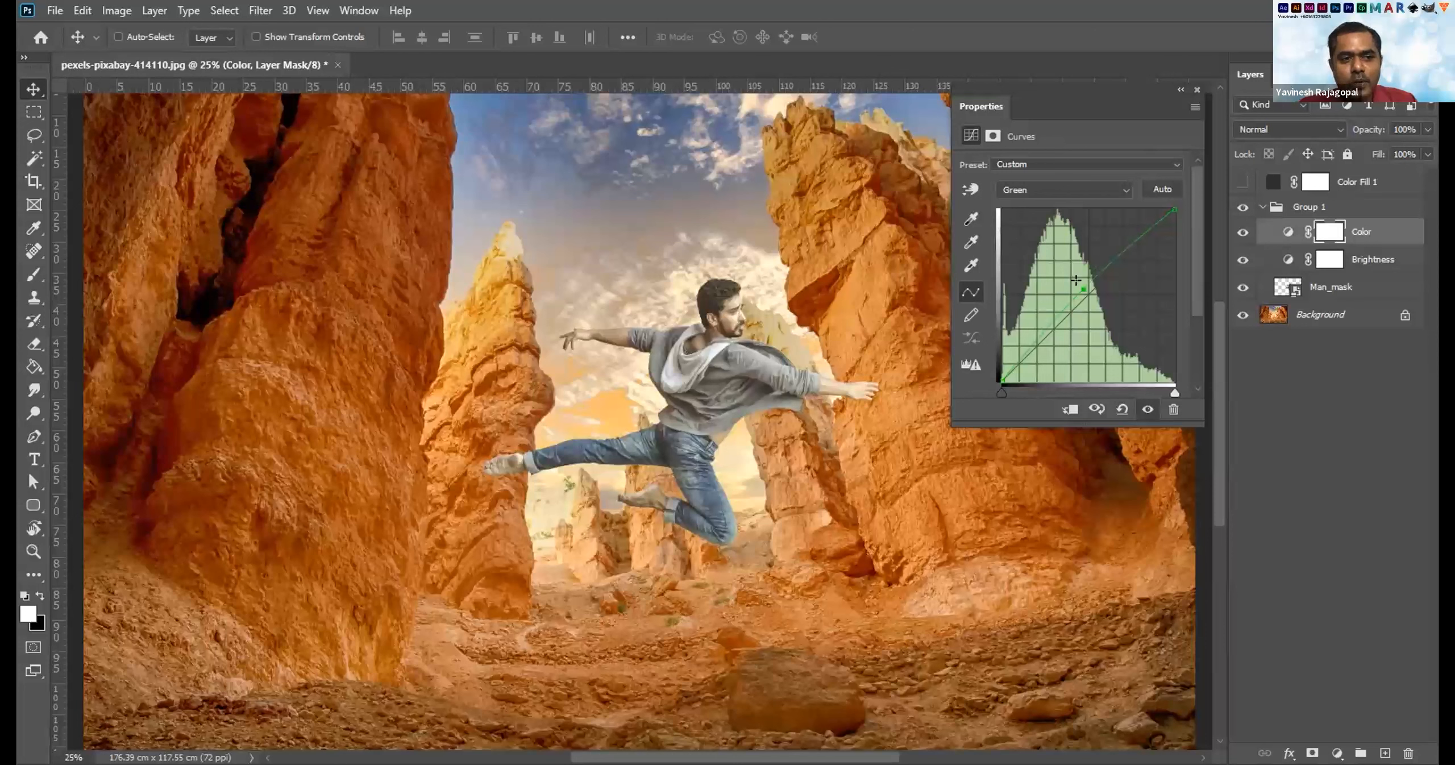
{"action": "left_click_drag", "start_coordinate": [1076, 280], "coordinate": [1082, 294]}
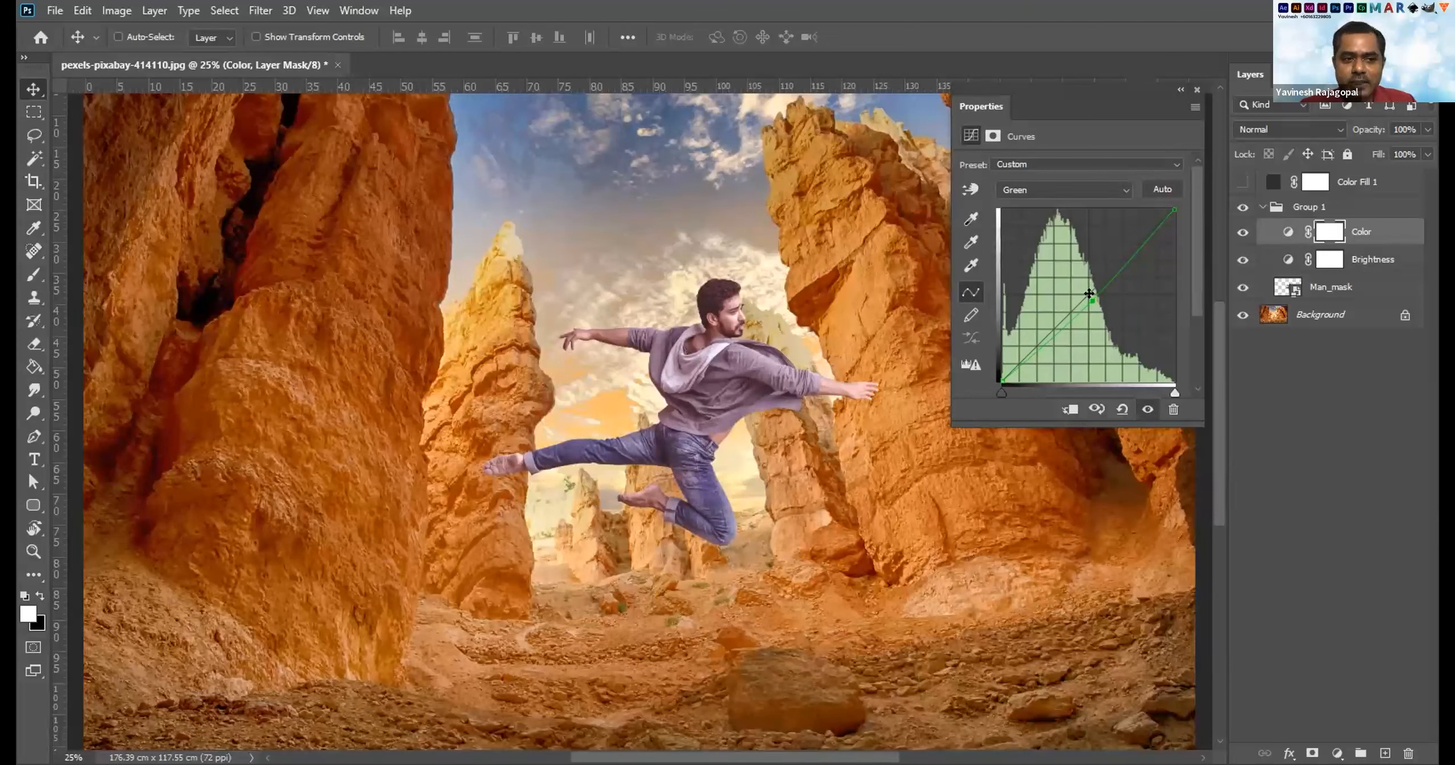
{"action": "left_click_drag", "start_coordinate": [1088, 294], "coordinate": [1107, 269]}
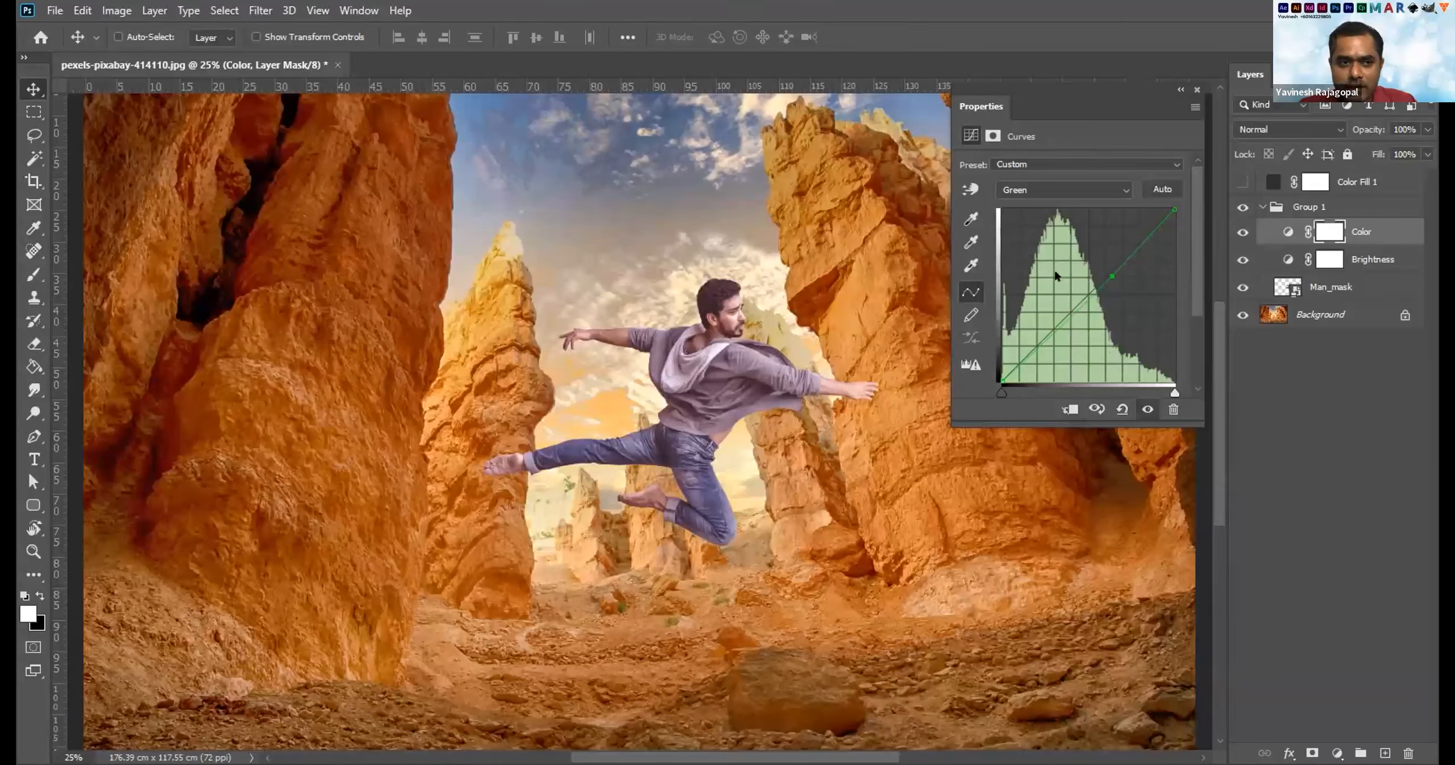
Shape the Color layer's Blue channel curve with four points slightly below the diagonal to warm the man's tones.
{"action": "left_click", "coordinate": [1019, 190]}
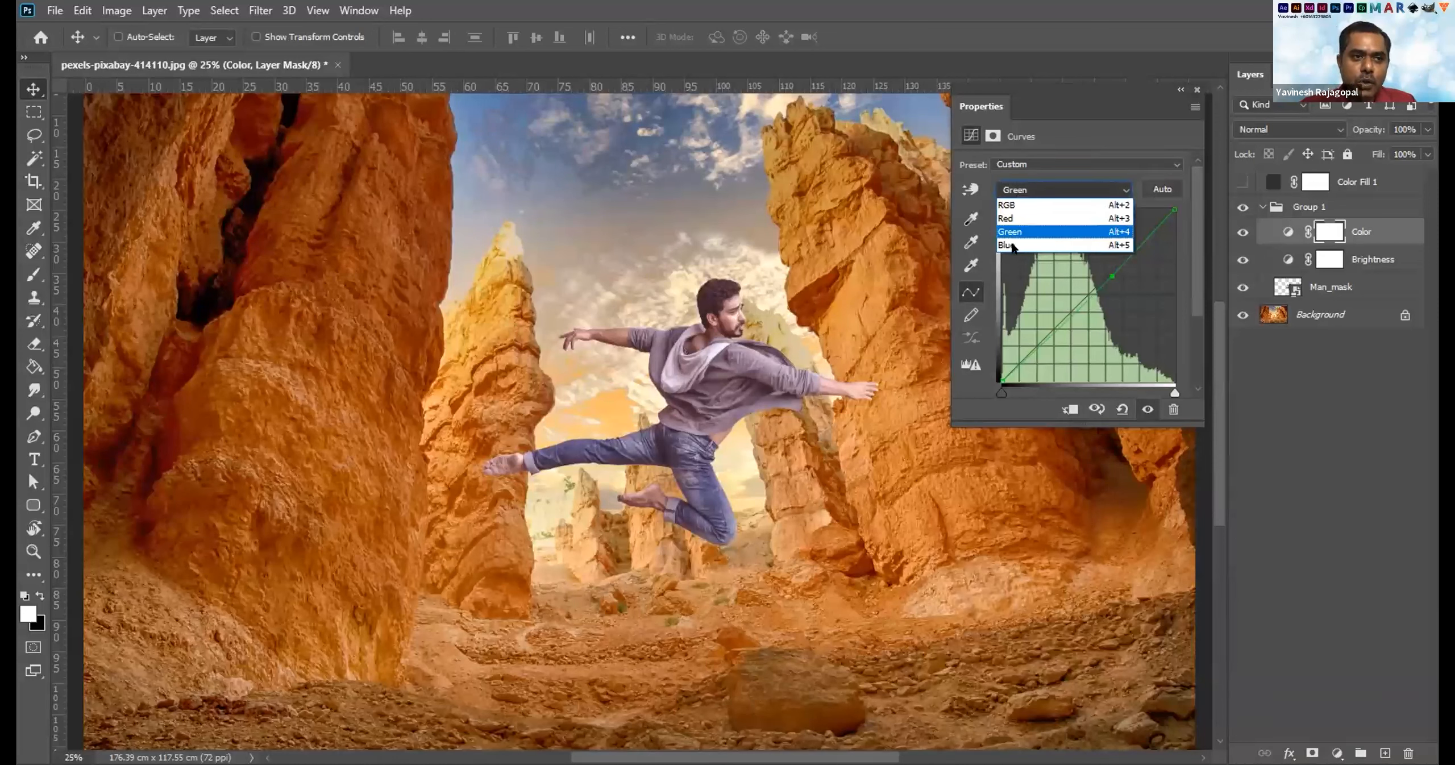
{"action": "left_click", "coordinate": [1016, 236]}
{"action": "left_click_drag", "start_coordinate": [1077, 295], "coordinate": [1094, 326]}
{"action": "left_click_drag", "start_coordinate": [1102, 324], "coordinate": [1151, 238]}
{"action": "left_click_drag", "start_coordinate": [1078, 336], "coordinate": [1076, 313]}
{"action": "left_click", "coordinate": [1122, 281]}
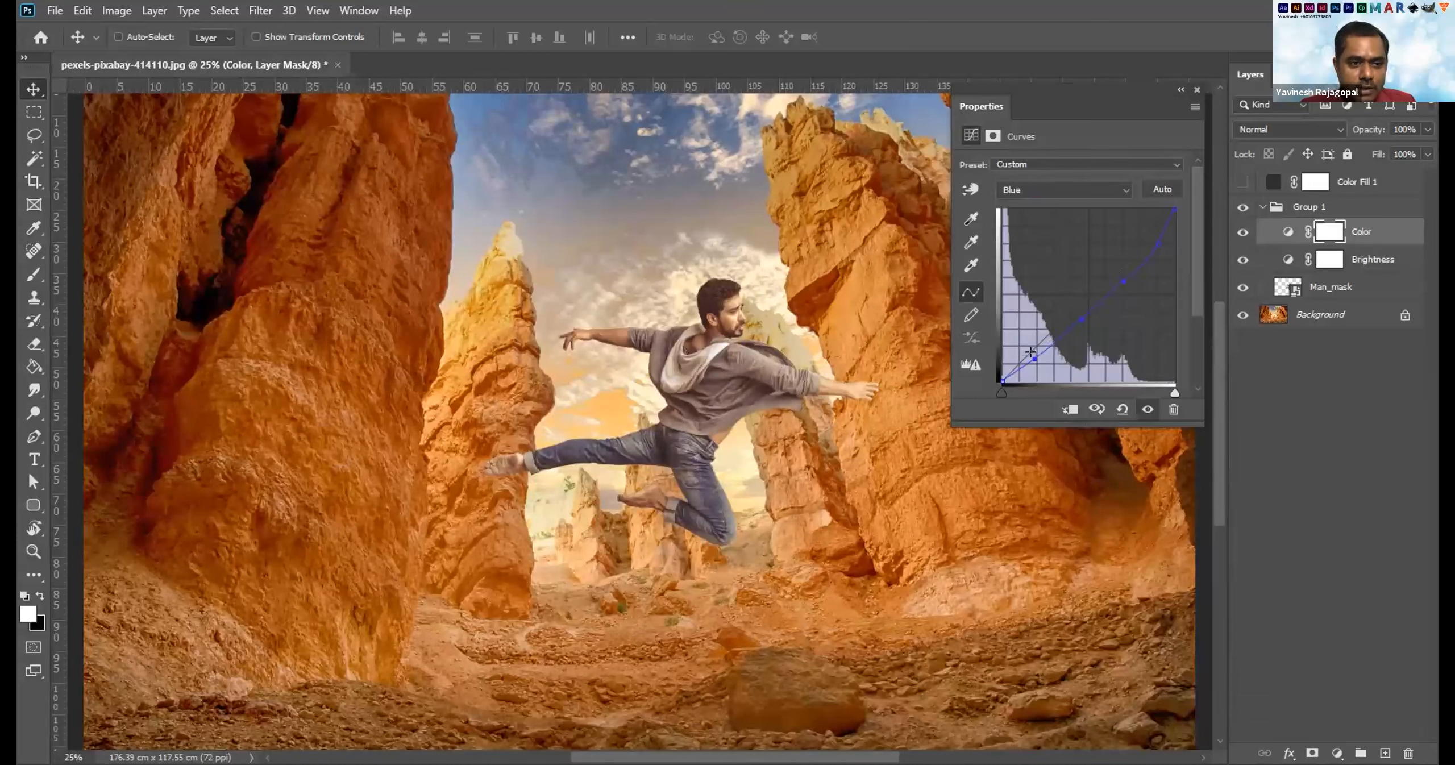
{"action": "left_click_drag", "start_coordinate": [1041, 350], "coordinate": [1036, 364]}
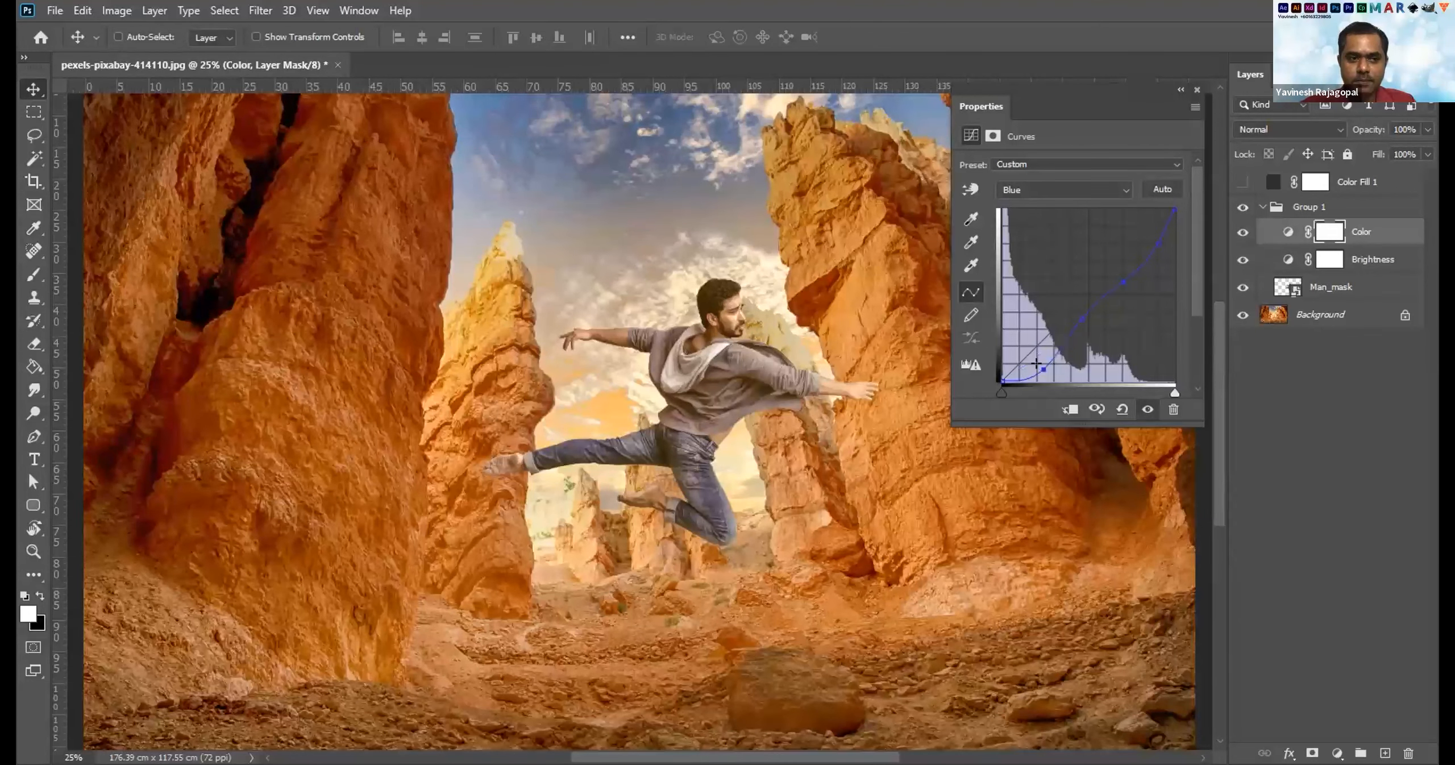
{"action": "left_click_drag", "start_coordinate": [1036, 363], "coordinate": [1034, 349]}
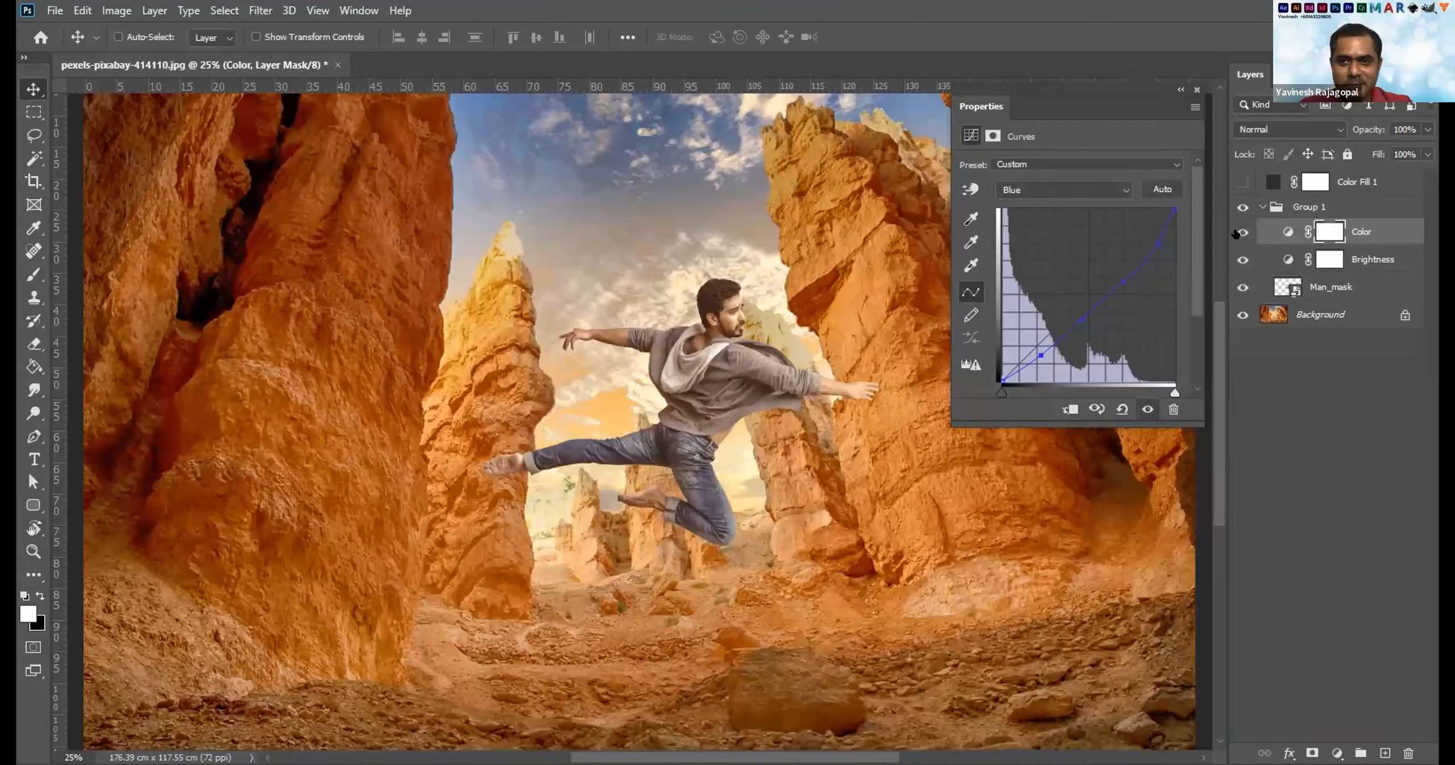
Raise the Green channel curve's point on the Color layer slightly above the diagonal to reduce the man's magenta cast.
{"action": "left_click", "coordinate": [1031, 190]}
{"action": "left_click", "coordinate": [1061, 253]}
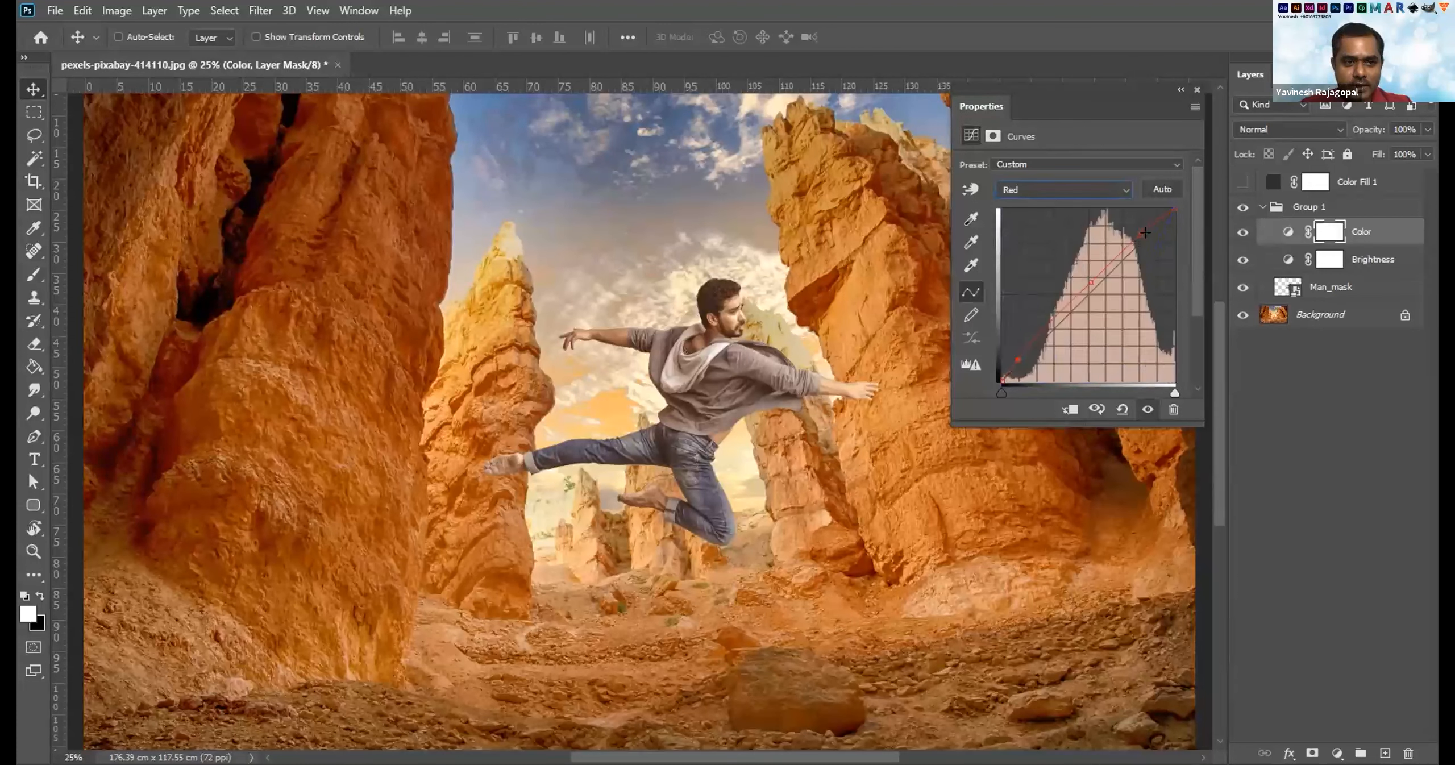
{"action": "left_click", "coordinate": [1031, 190]}
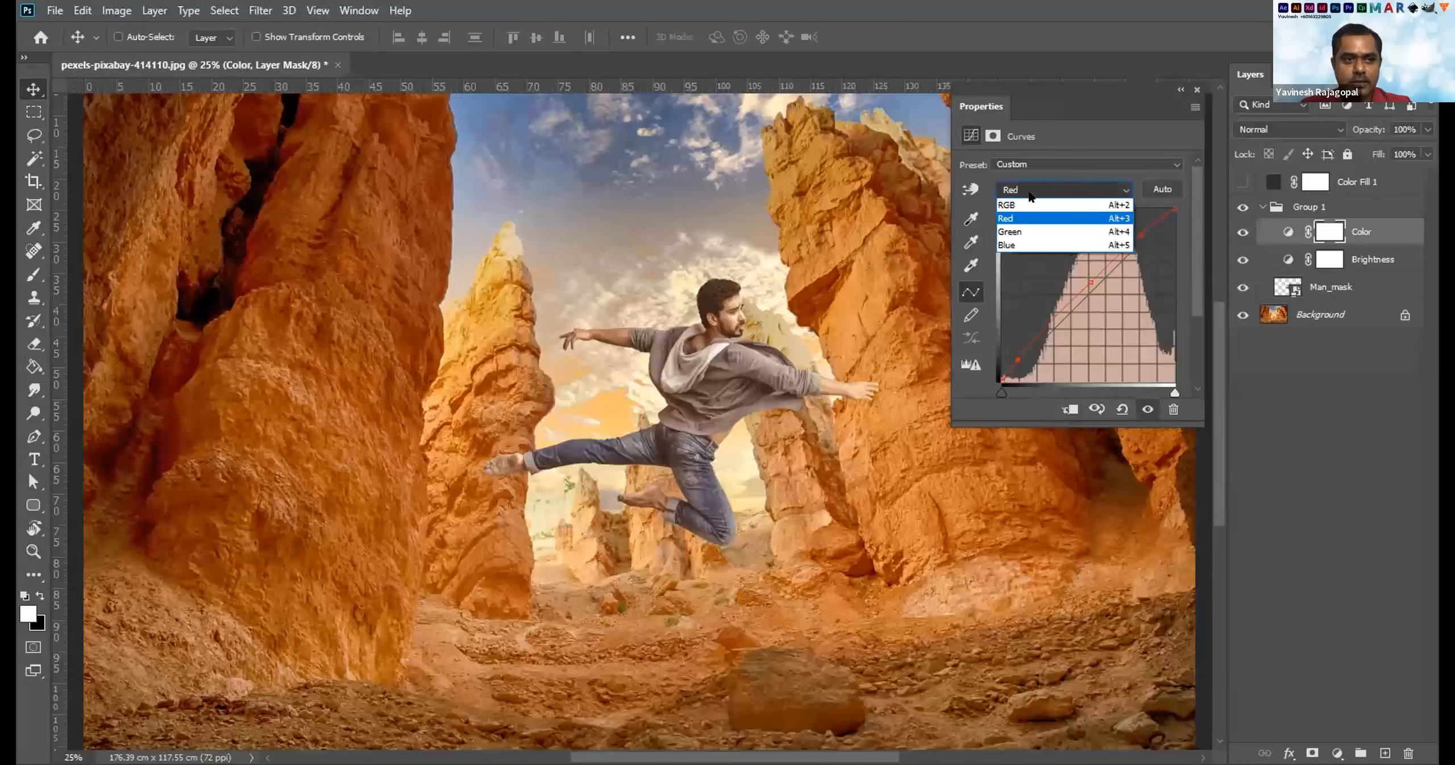
{"action": "left_click", "coordinate": [1061, 231]}
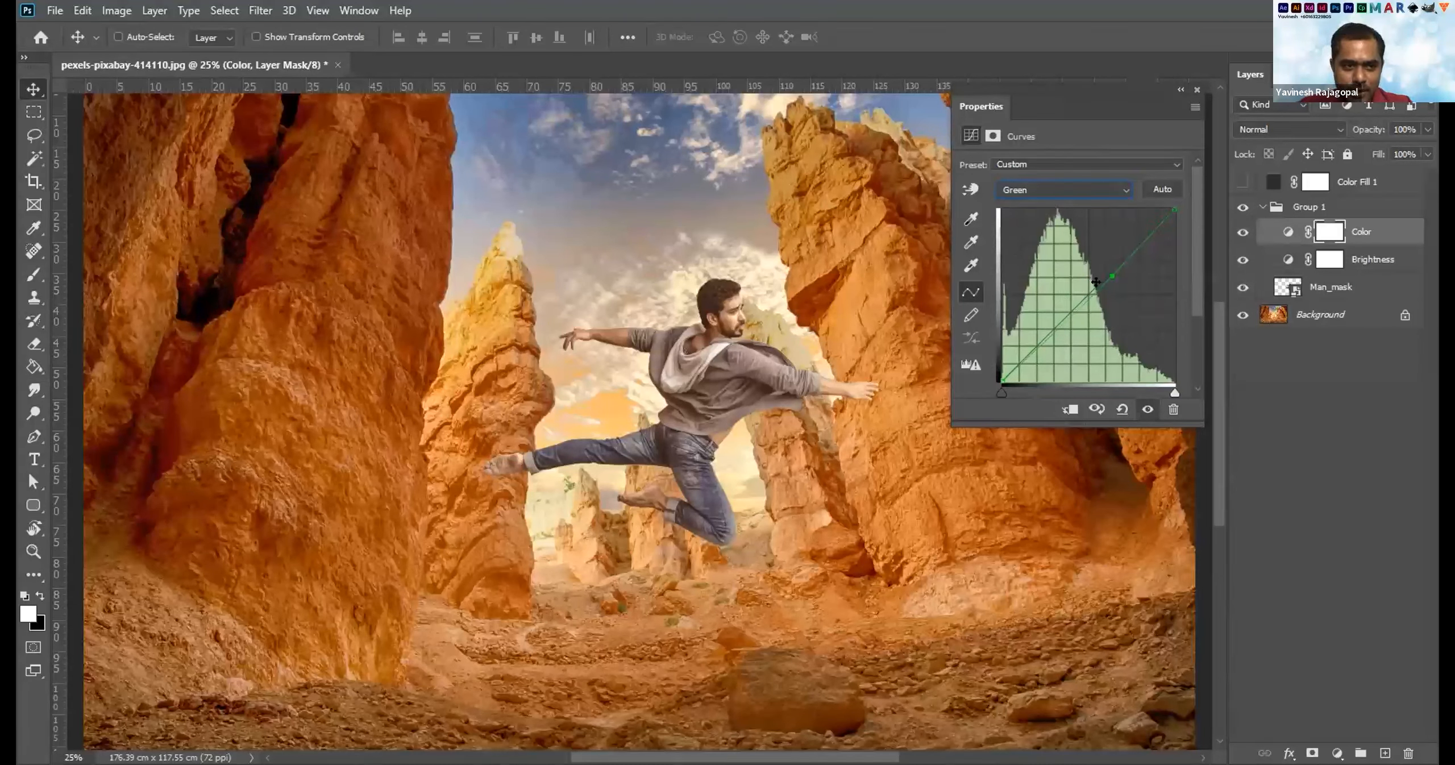
{"action": "left_click_drag", "start_coordinate": [1106, 270], "coordinate": [1095, 268]}
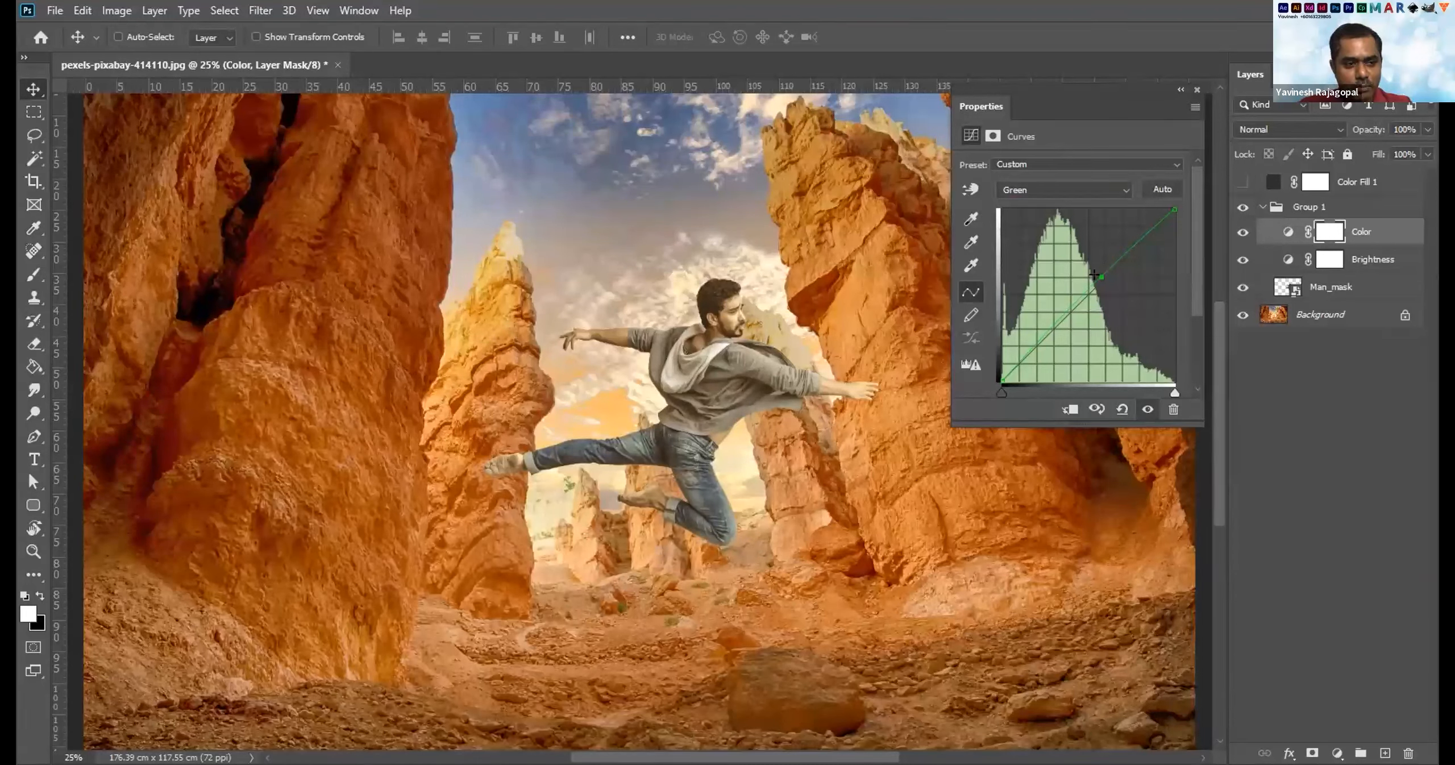
{"action": "left_click_drag", "start_coordinate": [1099, 275], "coordinate": [1093, 274]}
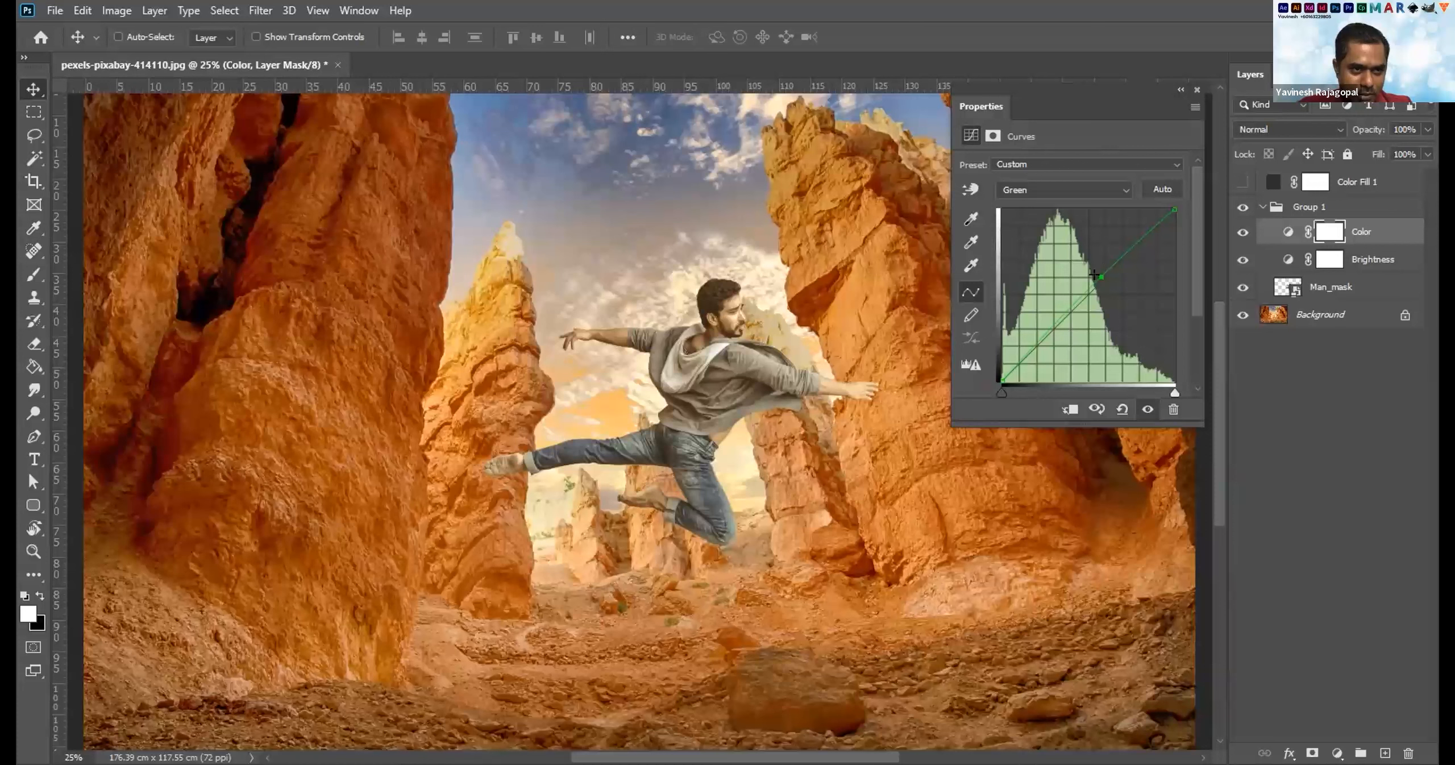
Lower the Green curve's upper-midtone point slightly toward the diagonal on the Color layer and display its Blue channel curve.
{"action": "left_click_drag", "start_coordinate": [1094, 275], "coordinate": [1094, 278]}
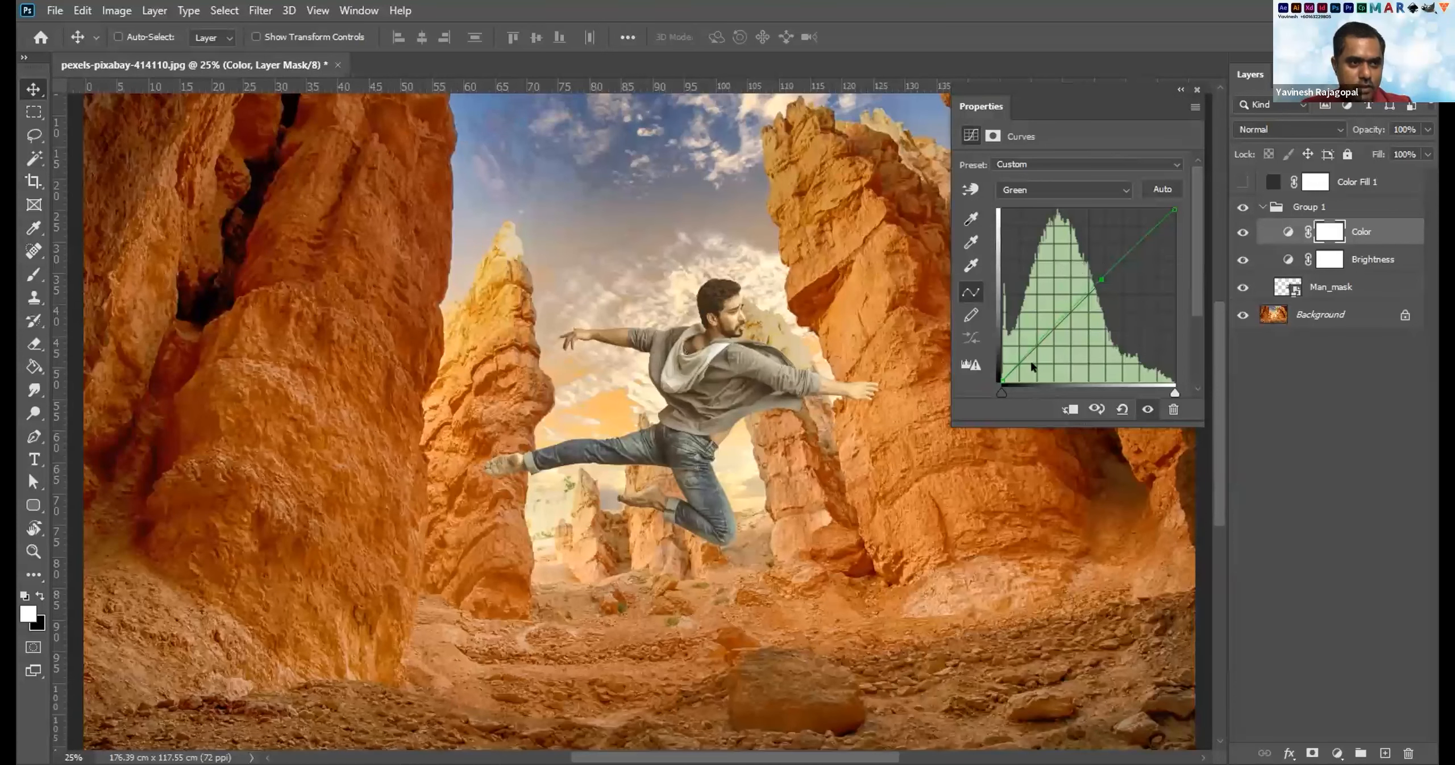
{"action": "left_click", "coordinate": [1027, 188]}
{"action": "left_click", "coordinate": [1017, 245]}
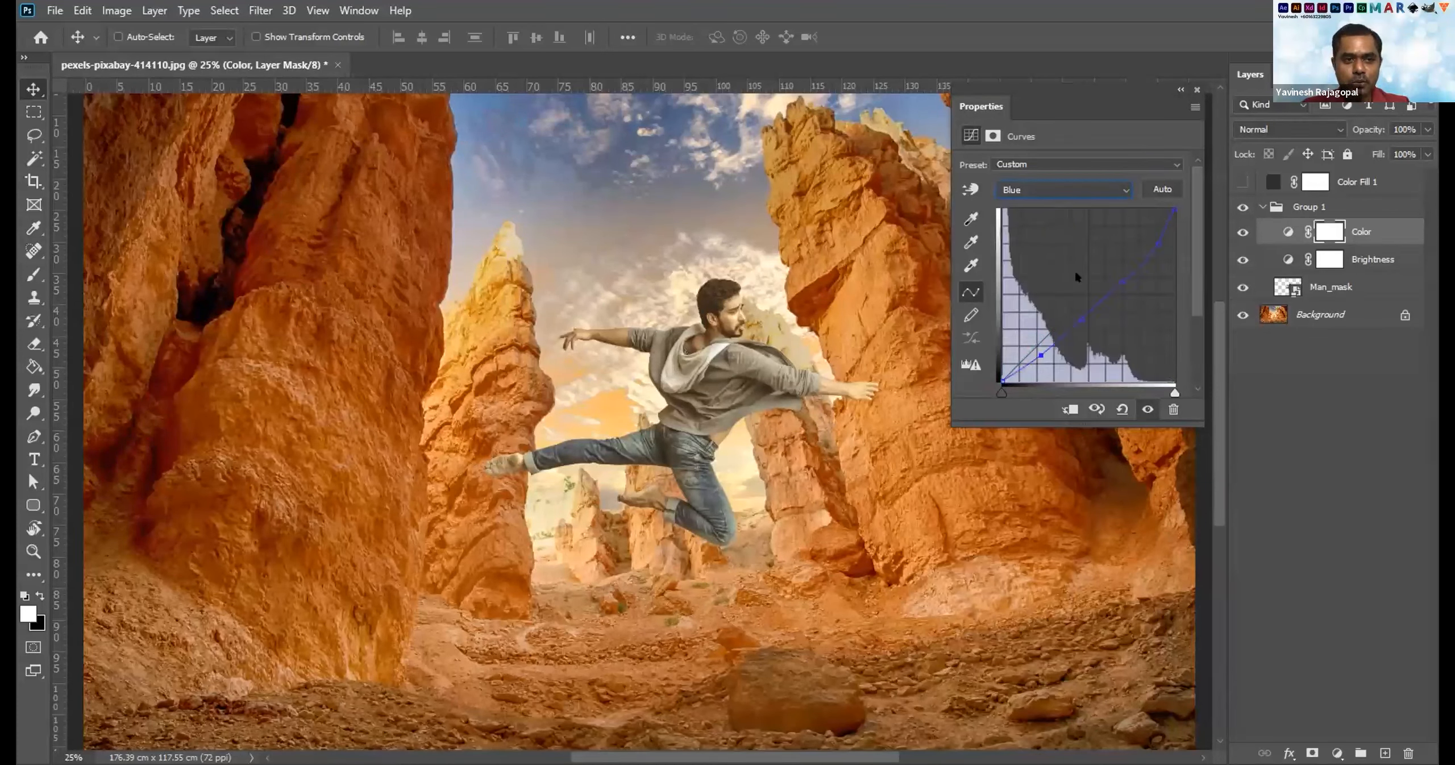
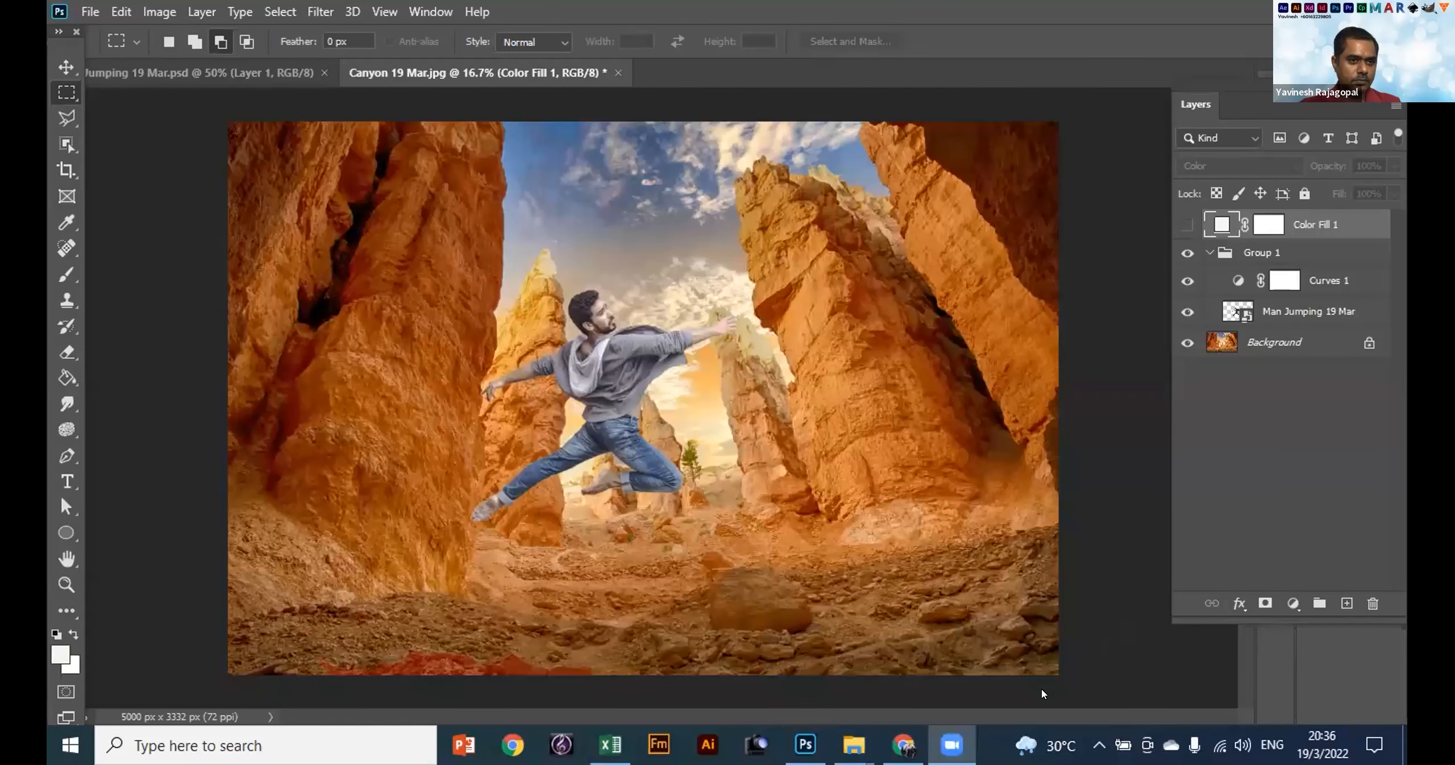
In the Canyon 19 Mar document, add another Curves adjustment layer above Curves 1 in Group 1 and select its Red channel.
{"action": "mouse_move", "coordinate": [798, 744]}
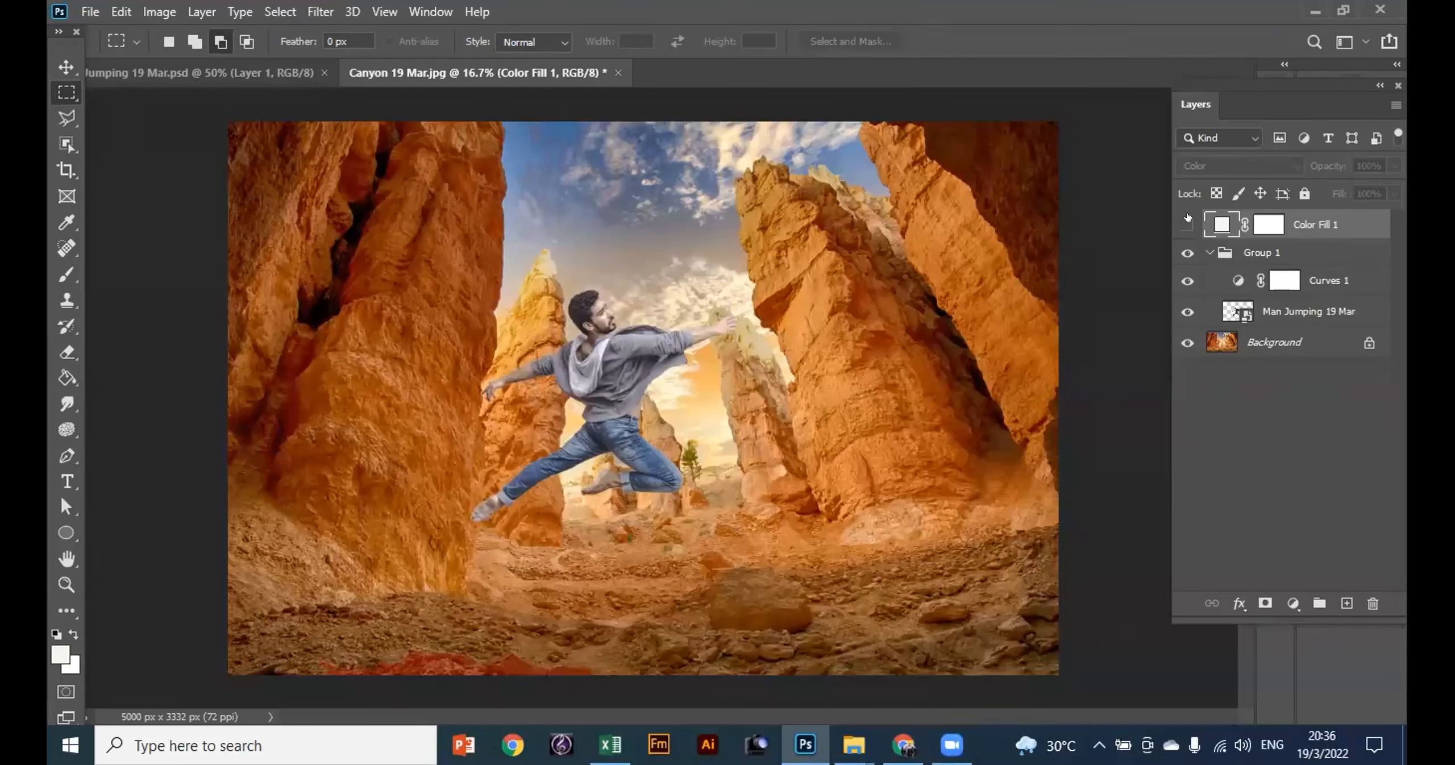
{"action": "left_click", "coordinate": [1187, 223]}
{"action": "left_click", "coordinate": [1187, 223]}
{"action": "left_click", "coordinate": [1214, 278]}
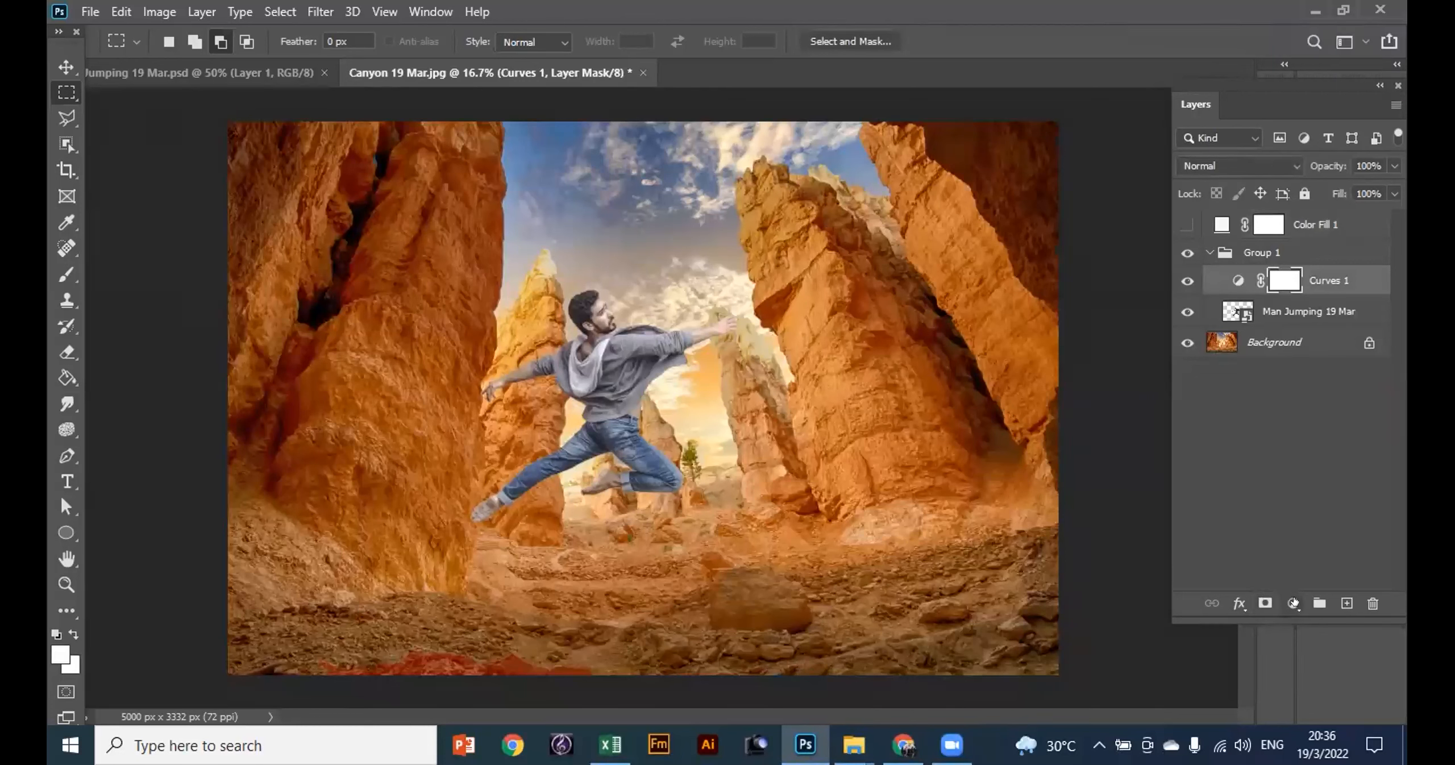
{"action": "left_click", "coordinate": [1293, 603]}
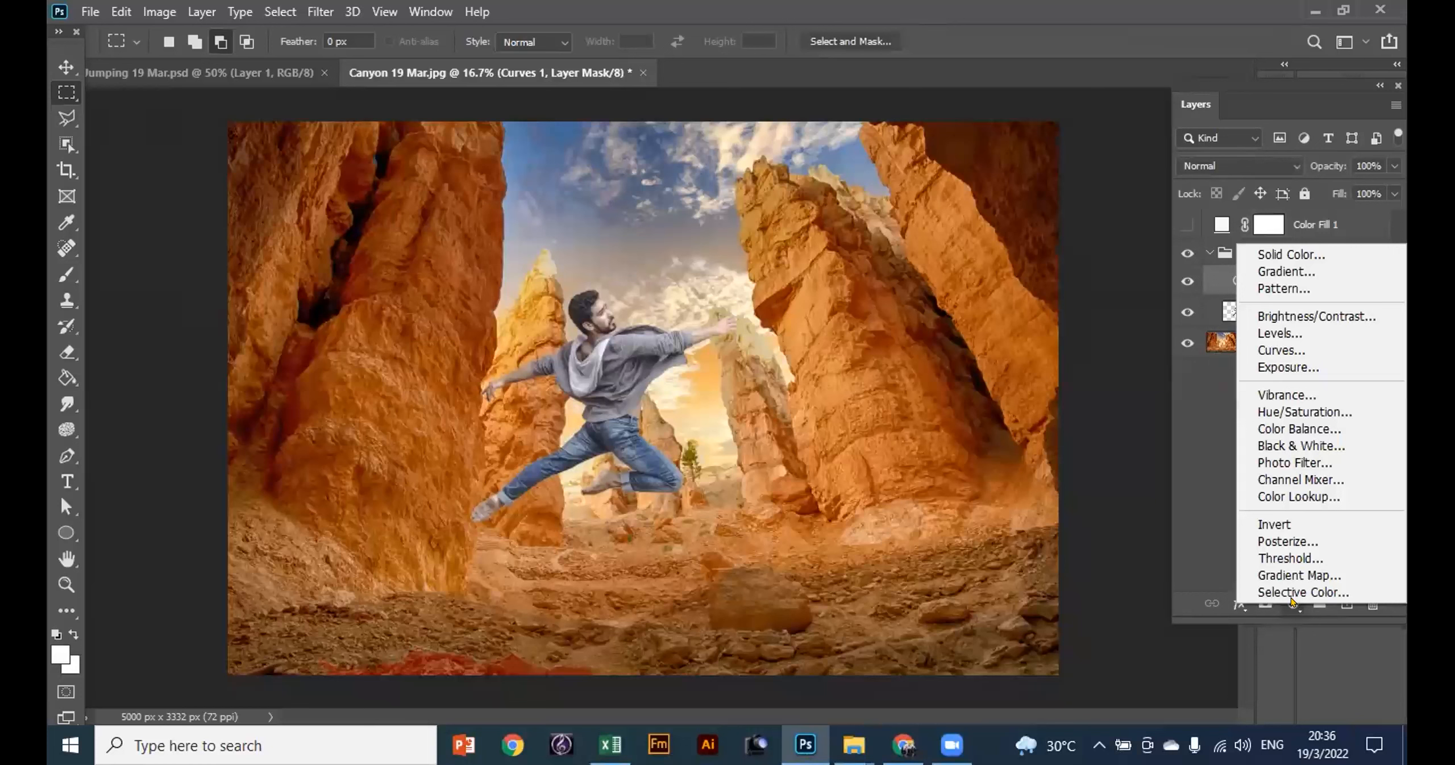
{"action": "left_click", "coordinate": [1279, 349]}
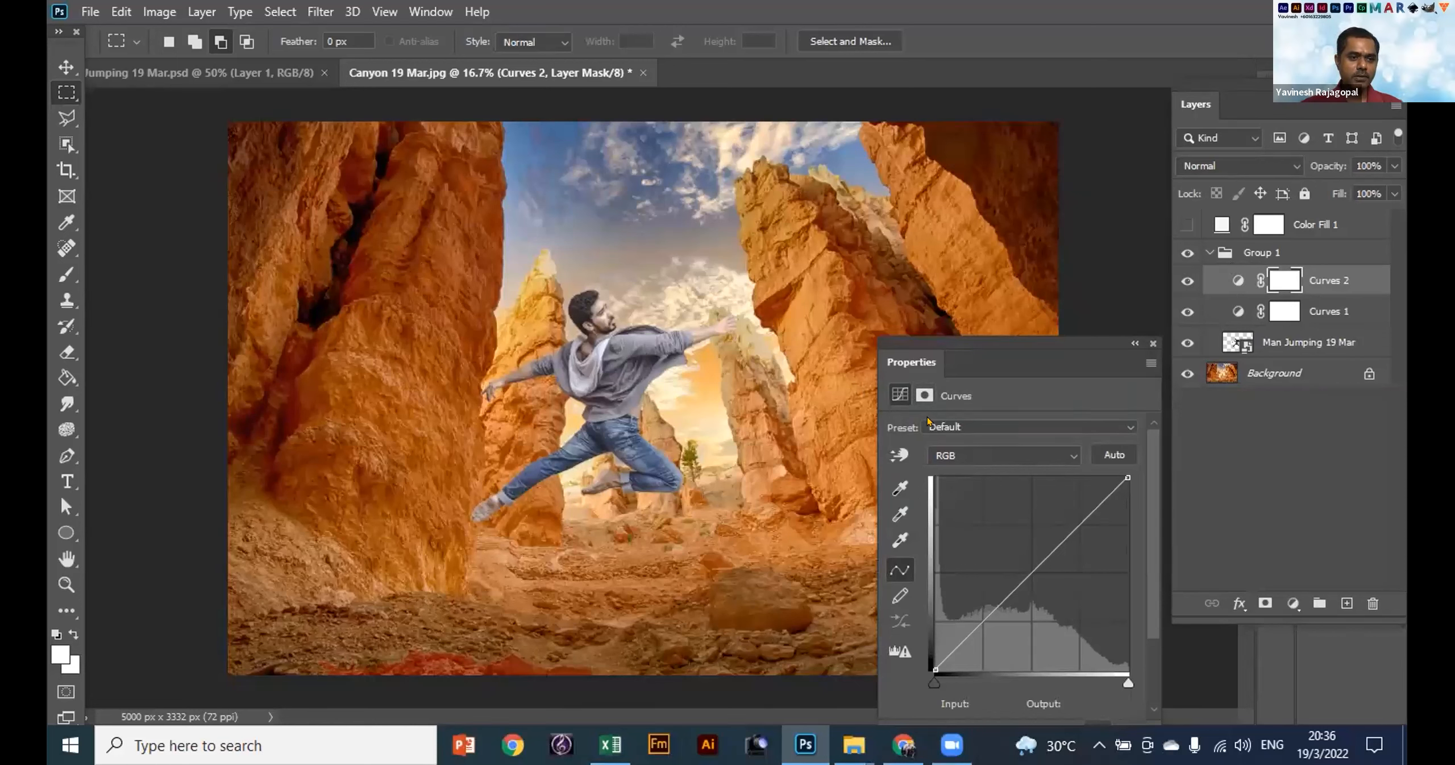
{"action": "left_click", "coordinate": [1022, 456]}
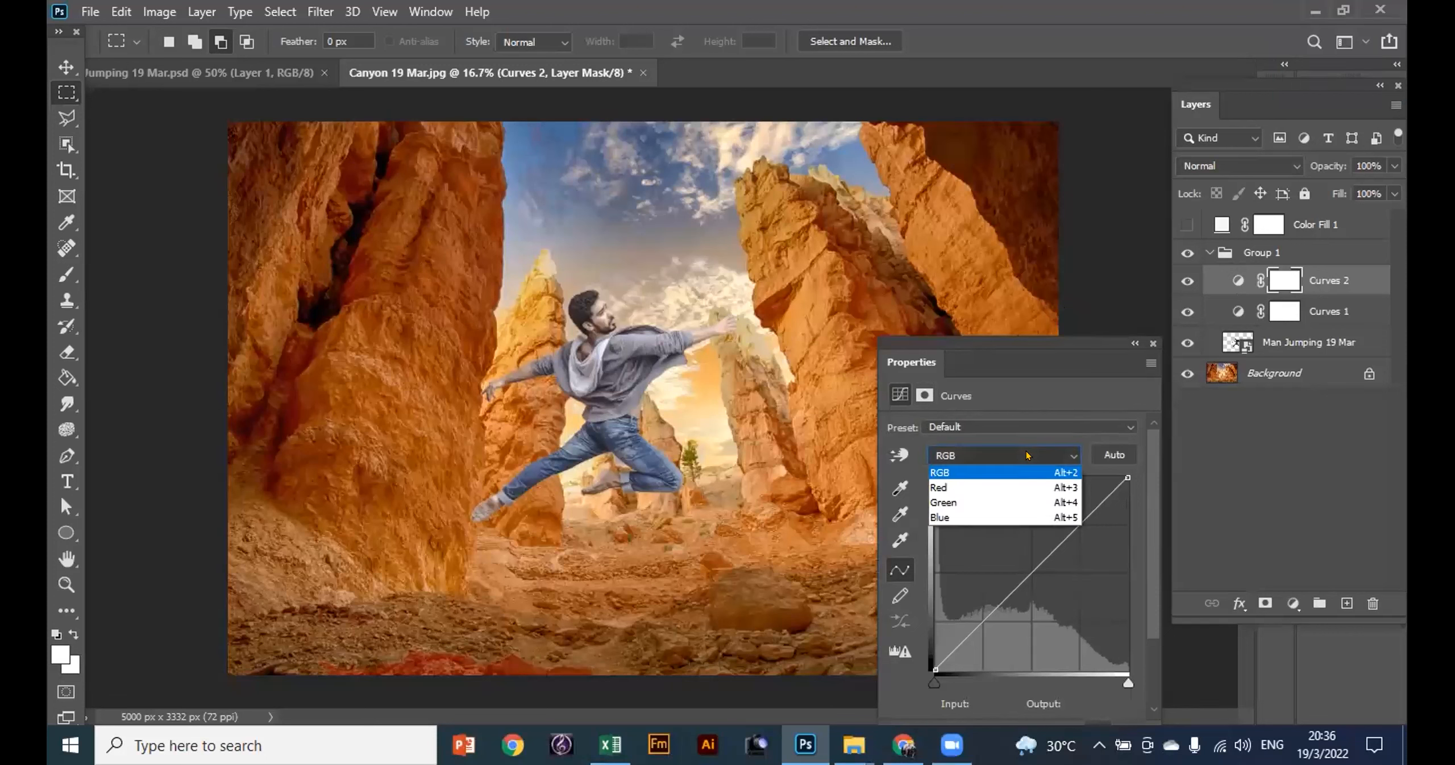
{"action": "left_click", "coordinate": [992, 487]}
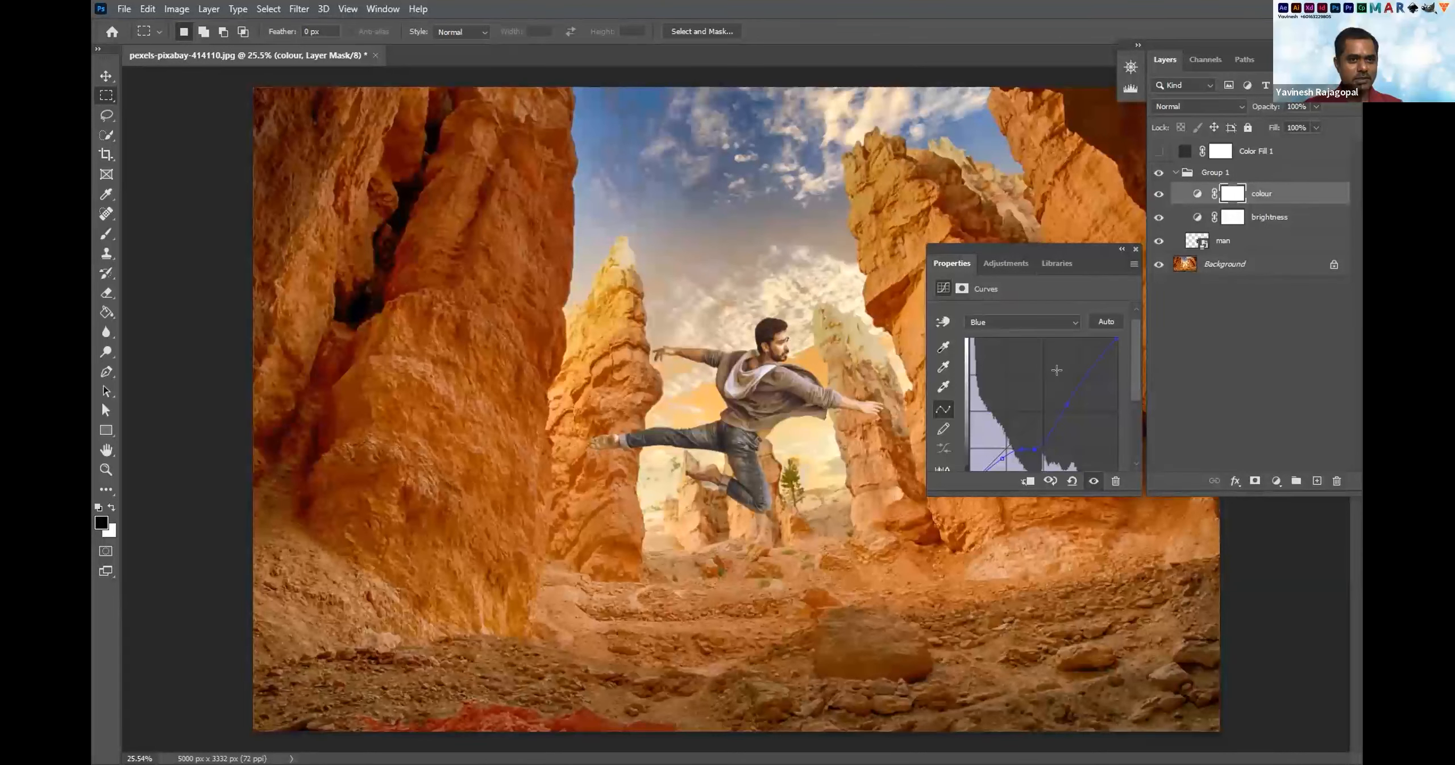
On the brightness layer's RGB curve, raise the black endpoint slightly to lift the man's darkest tones.
{"action": "left_click", "coordinate": [1285, 218]}
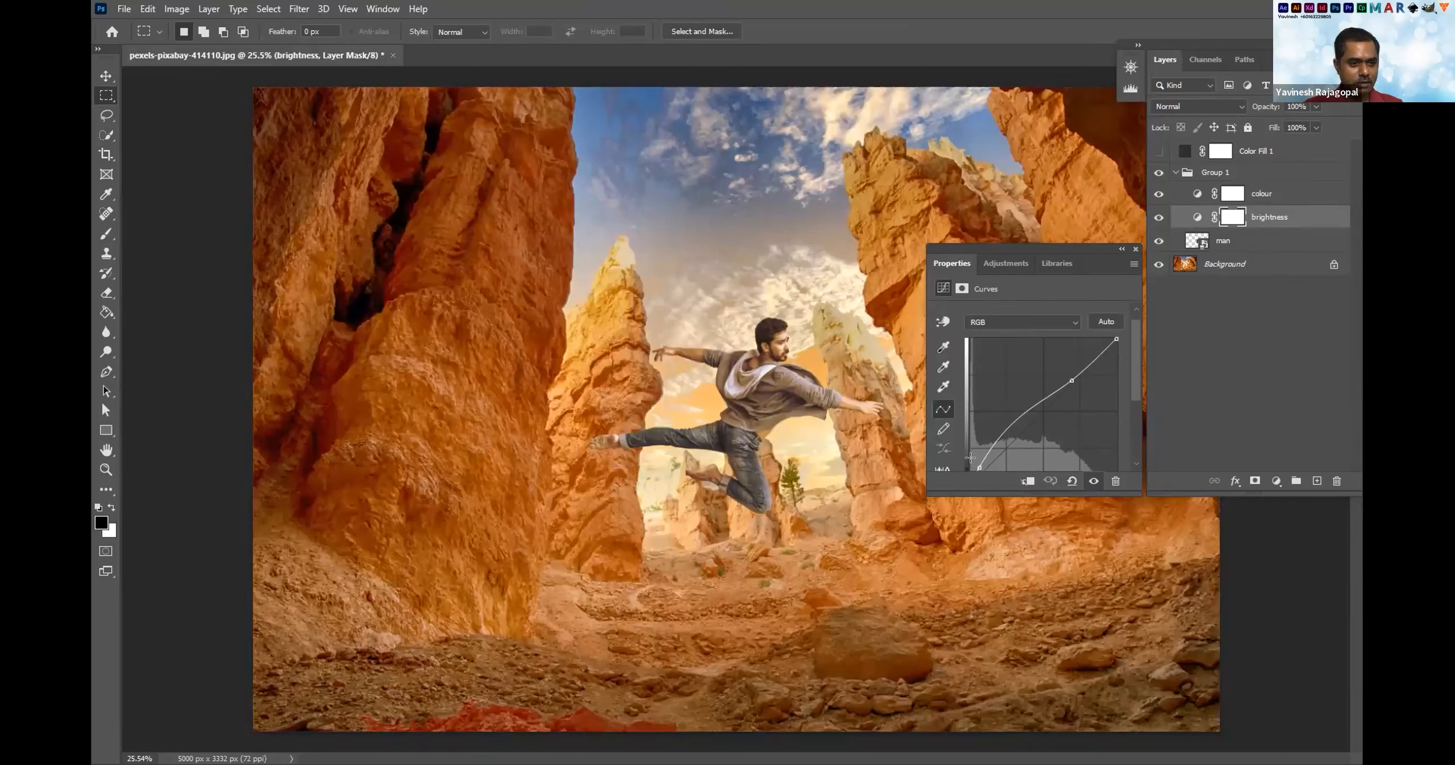
{"action": "mouse_move", "coordinate": [974, 465]}
{"action": "left_mouse_down"}
{"action": "mouse_move", "coordinate": [1000, 468]}
{"action": "mouse_move", "coordinate": [972, 458]}
{"action": "left_mouse_up"}
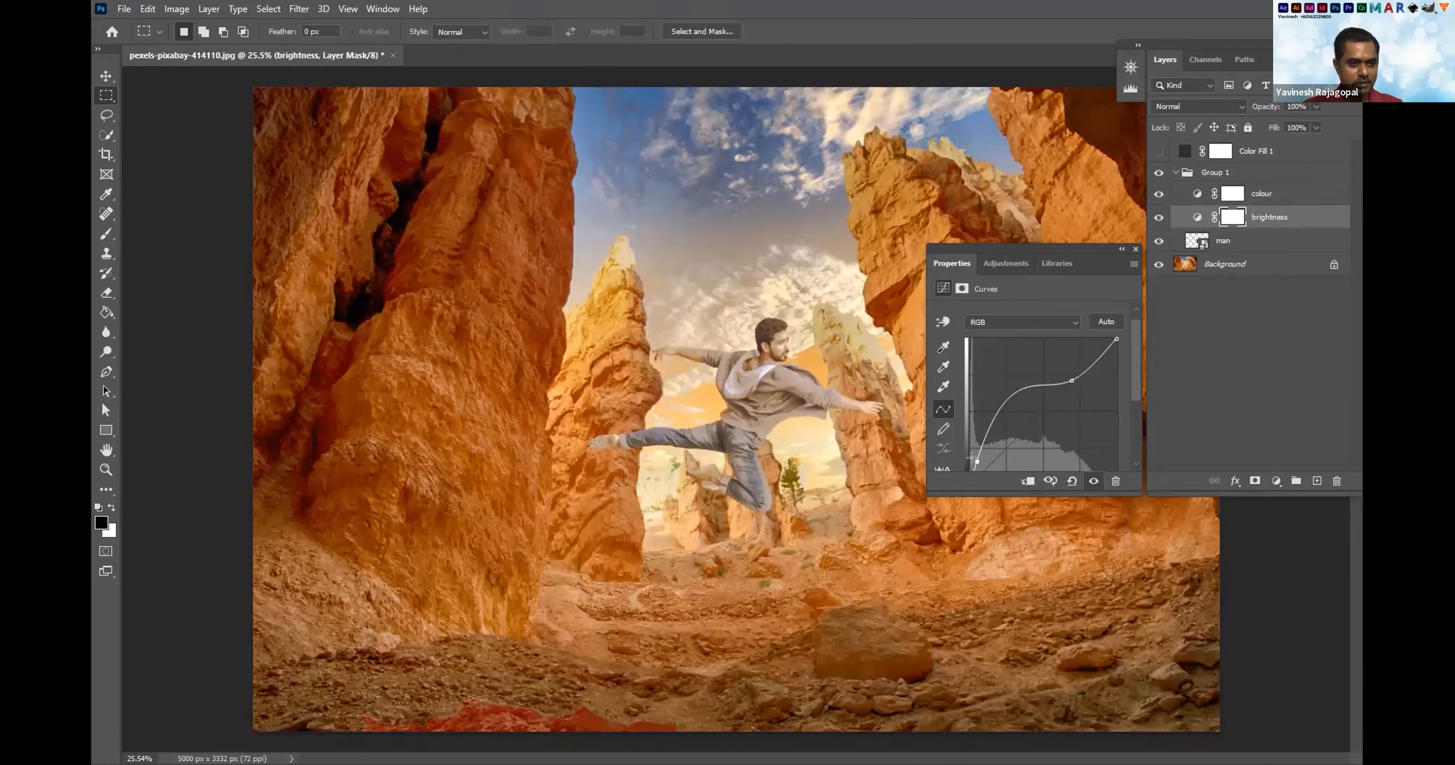
{"action": "left_click_drag", "start_coordinate": [973, 458], "coordinate": [980, 468]}
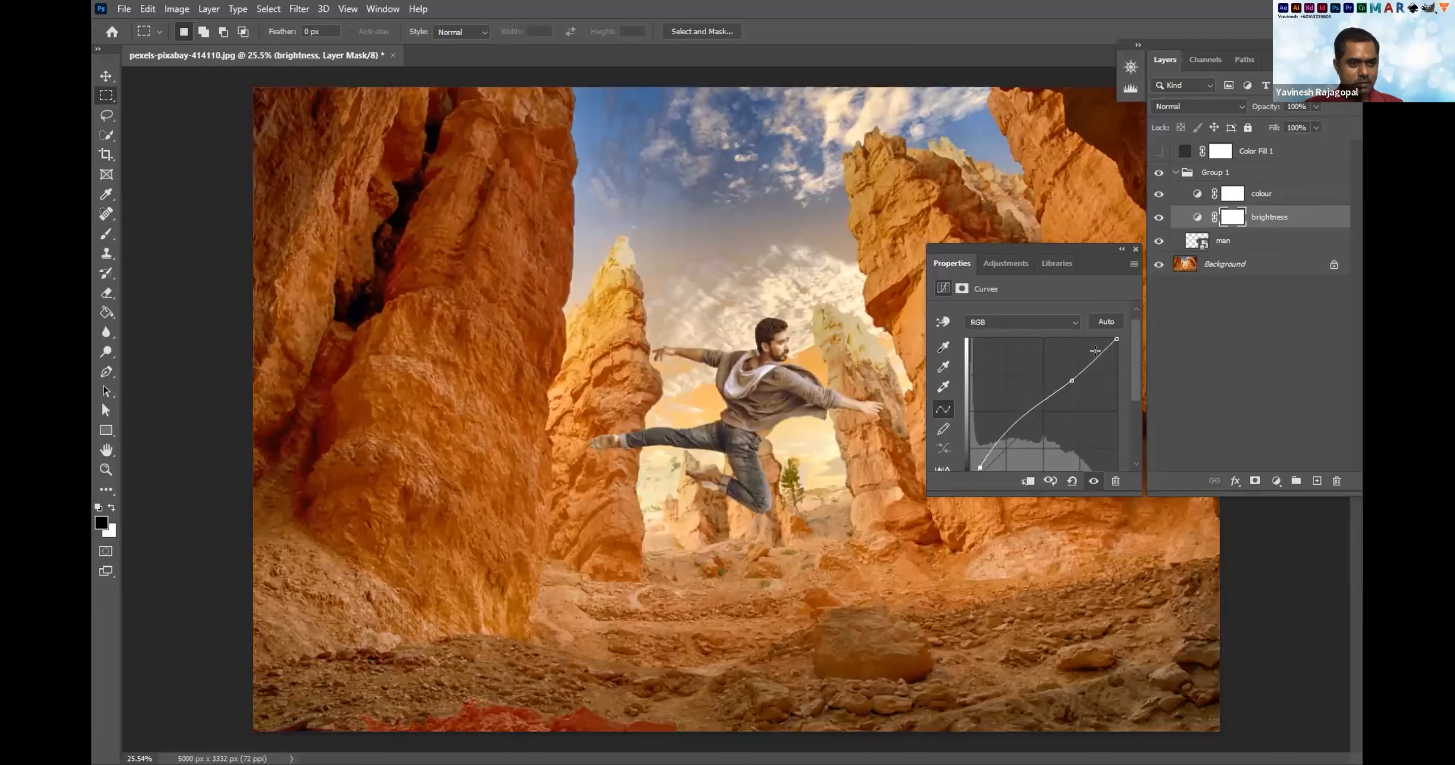
{"action": "scroll", "coordinate": [946, 468], "scroll_direction": "down", "scroll_amount": 2}
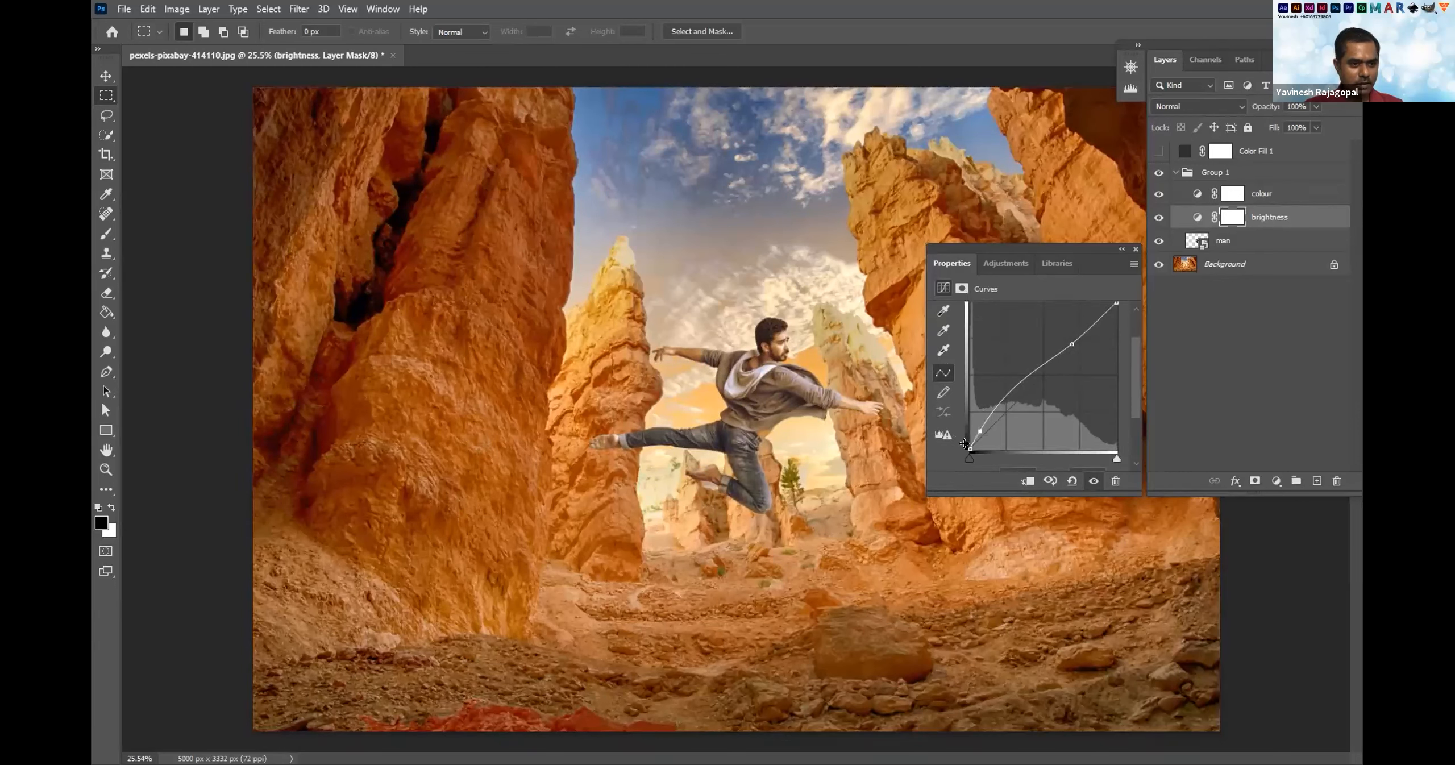
{"action": "left_click_drag", "start_coordinate": [964, 443], "coordinate": [960, 439]}
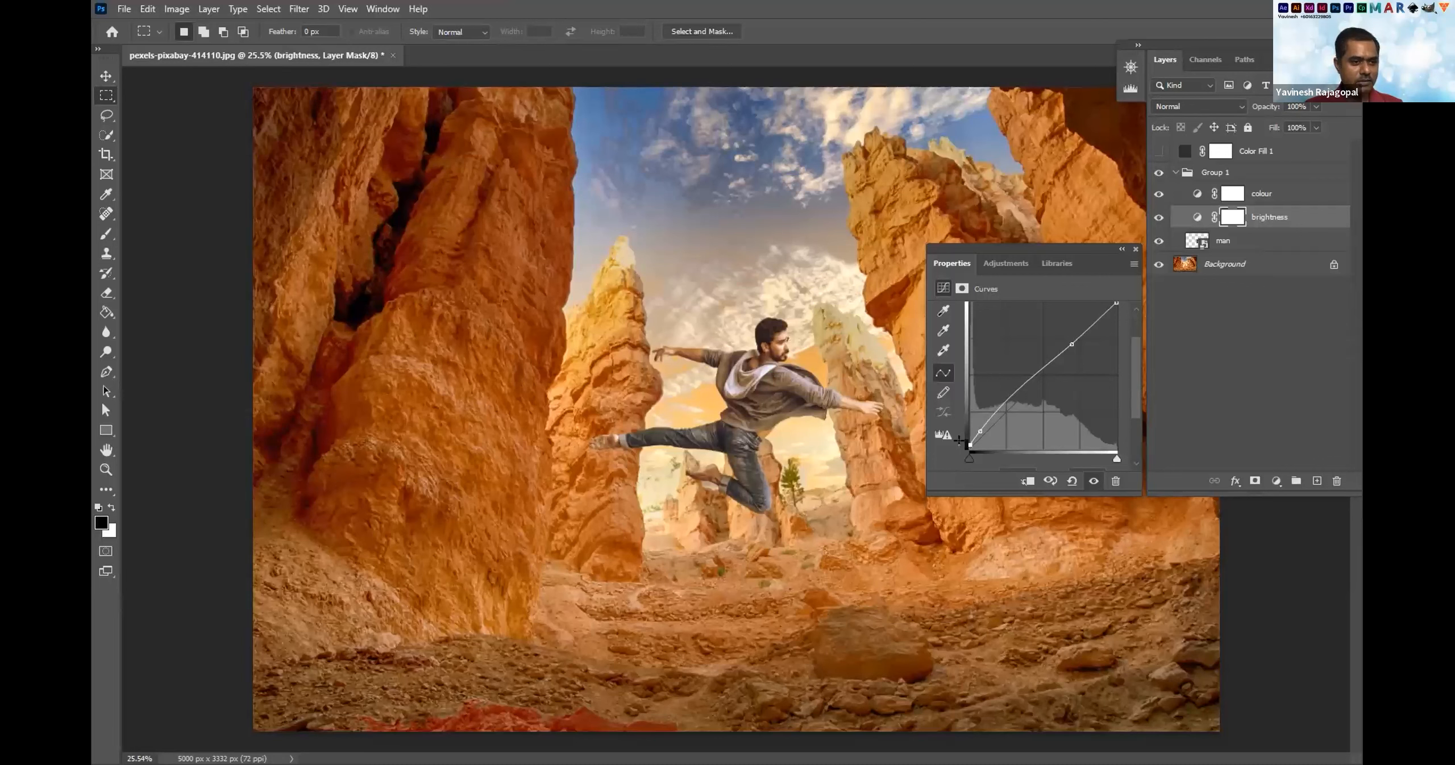
{"action": "left_click_drag", "start_coordinate": [960, 439], "coordinate": [959, 434]}
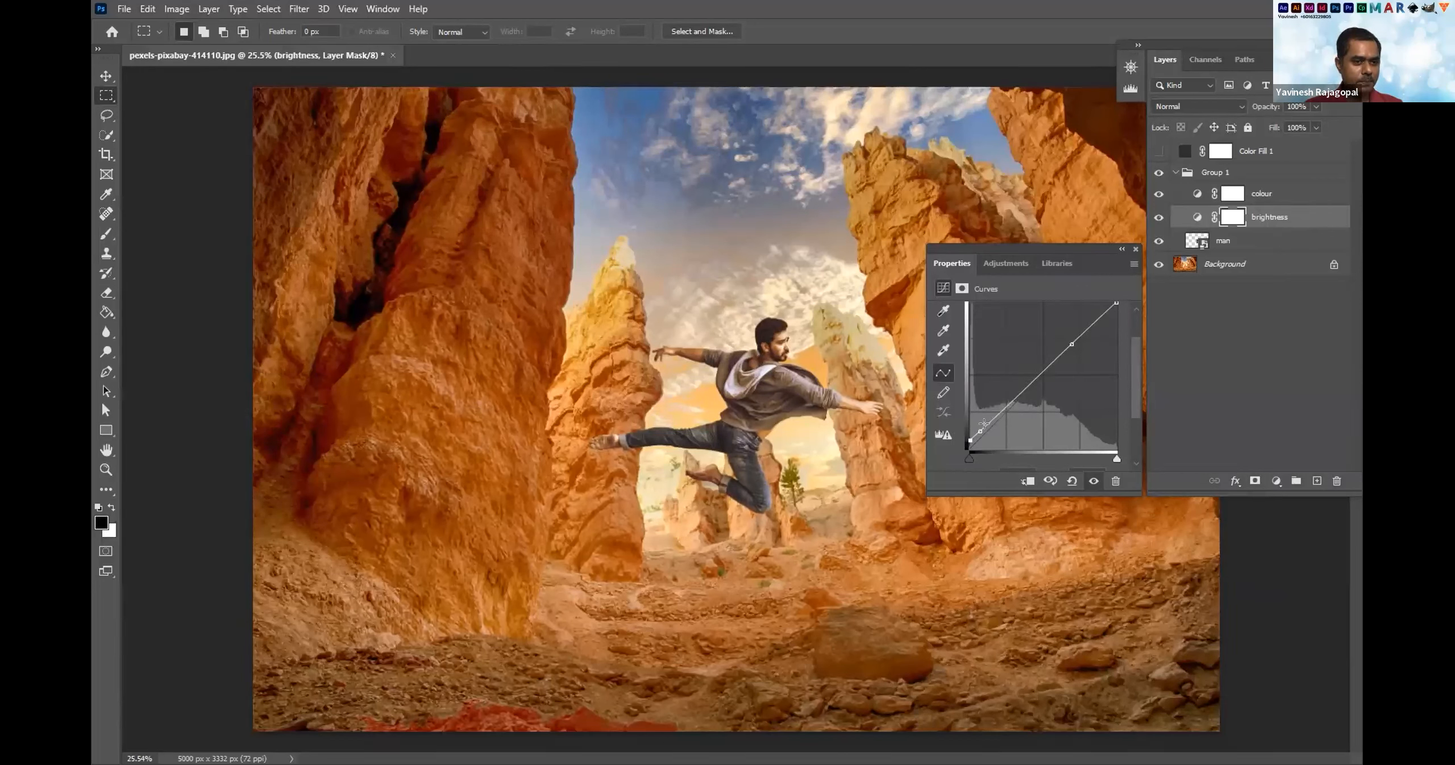
Fine-tune the shadow point of the brightness layer's RGB curve slightly above the diagonal to lighten the man's shadows.
{"action": "left_click_drag", "start_coordinate": [975, 428], "coordinate": [974, 425]}
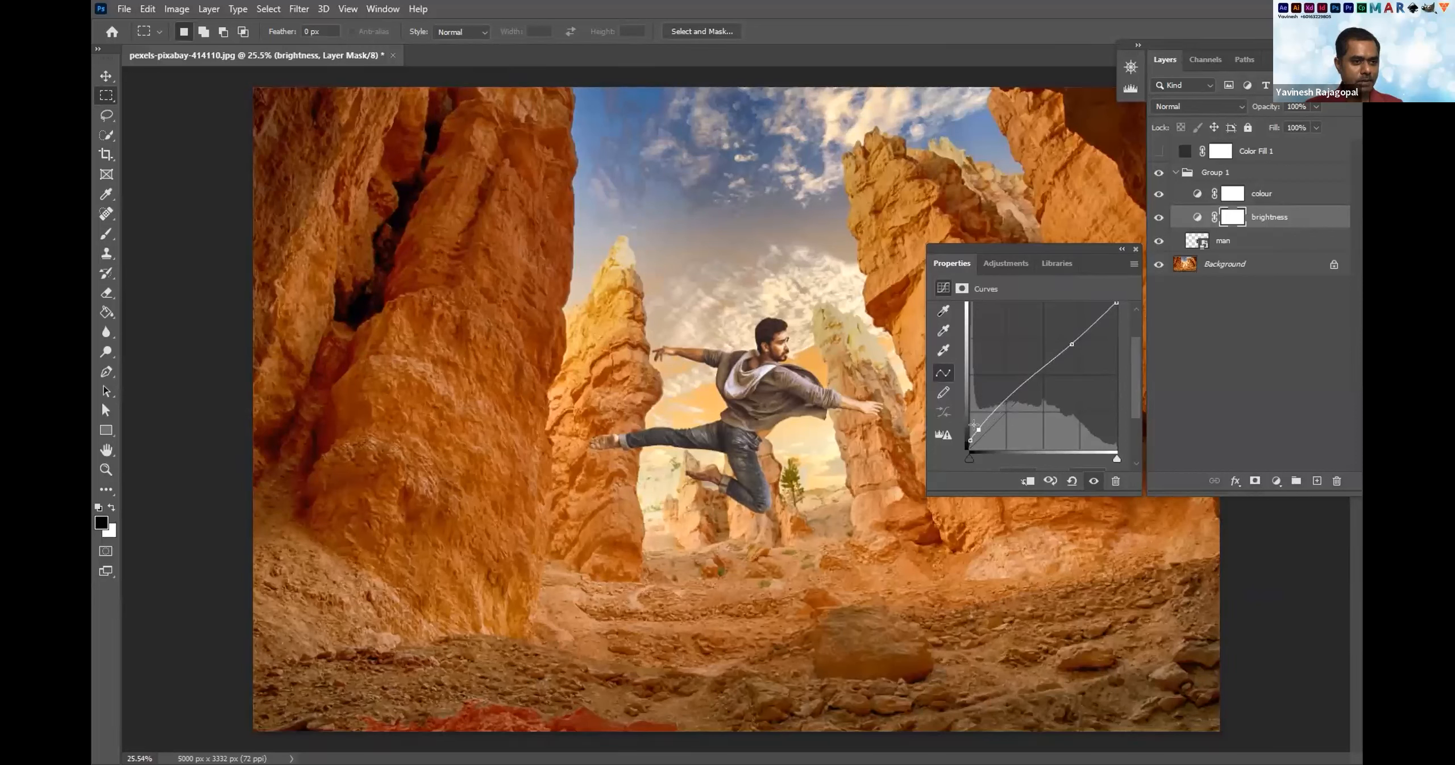
{"action": "left_click_drag", "start_coordinate": [974, 424], "coordinate": [973, 422]}
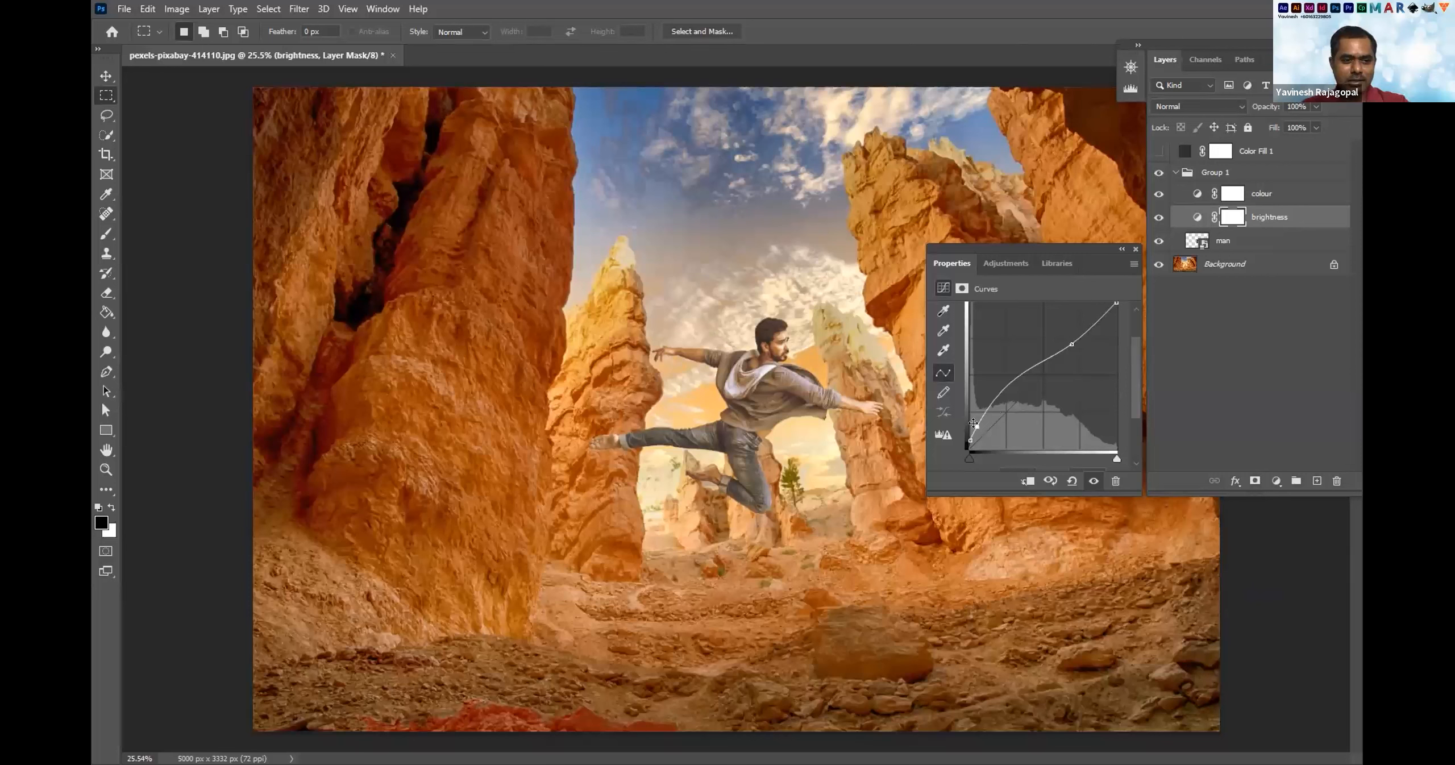
{"action": "left_click_drag", "start_coordinate": [974, 422], "coordinate": [974, 427]}
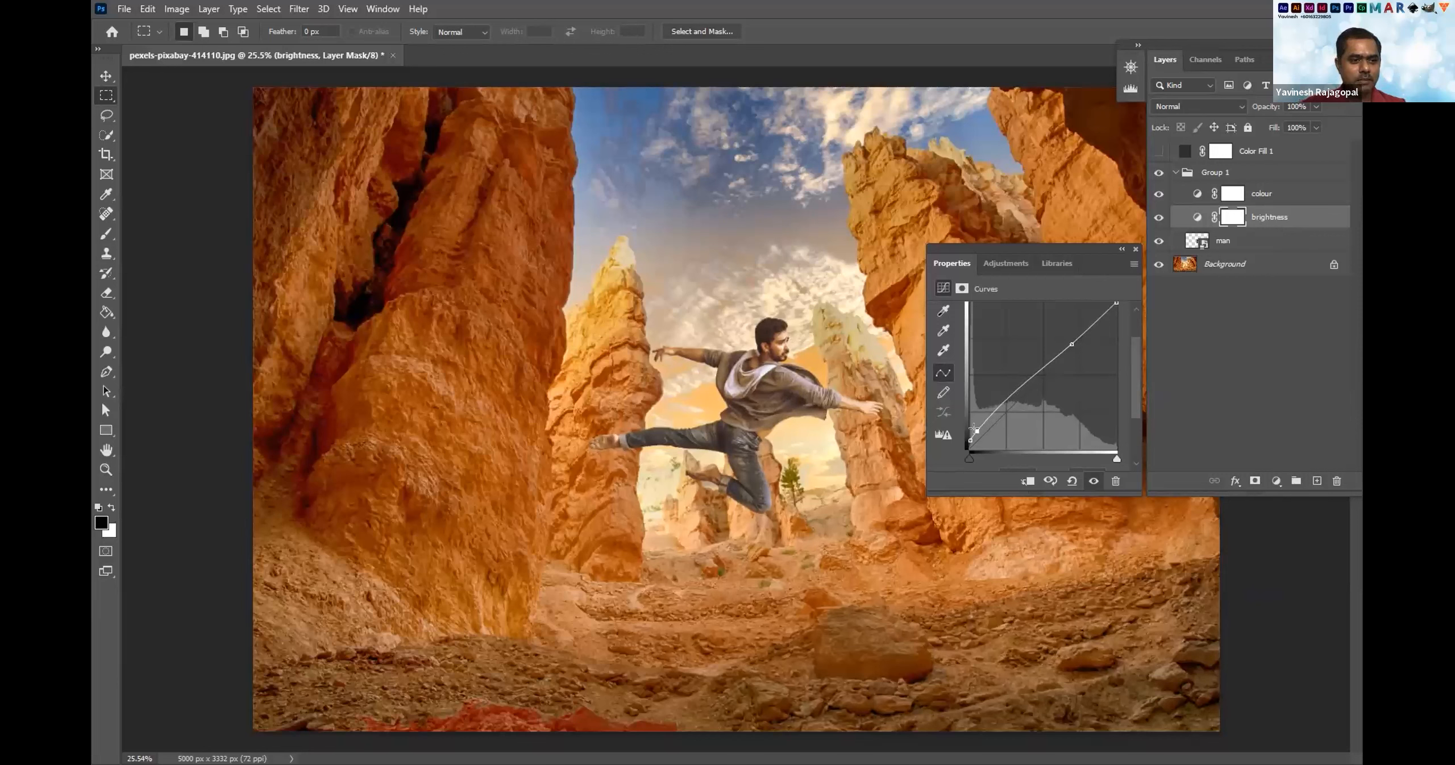
{"action": "left_click_drag", "start_coordinate": [975, 430], "coordinate": [974, 426]}
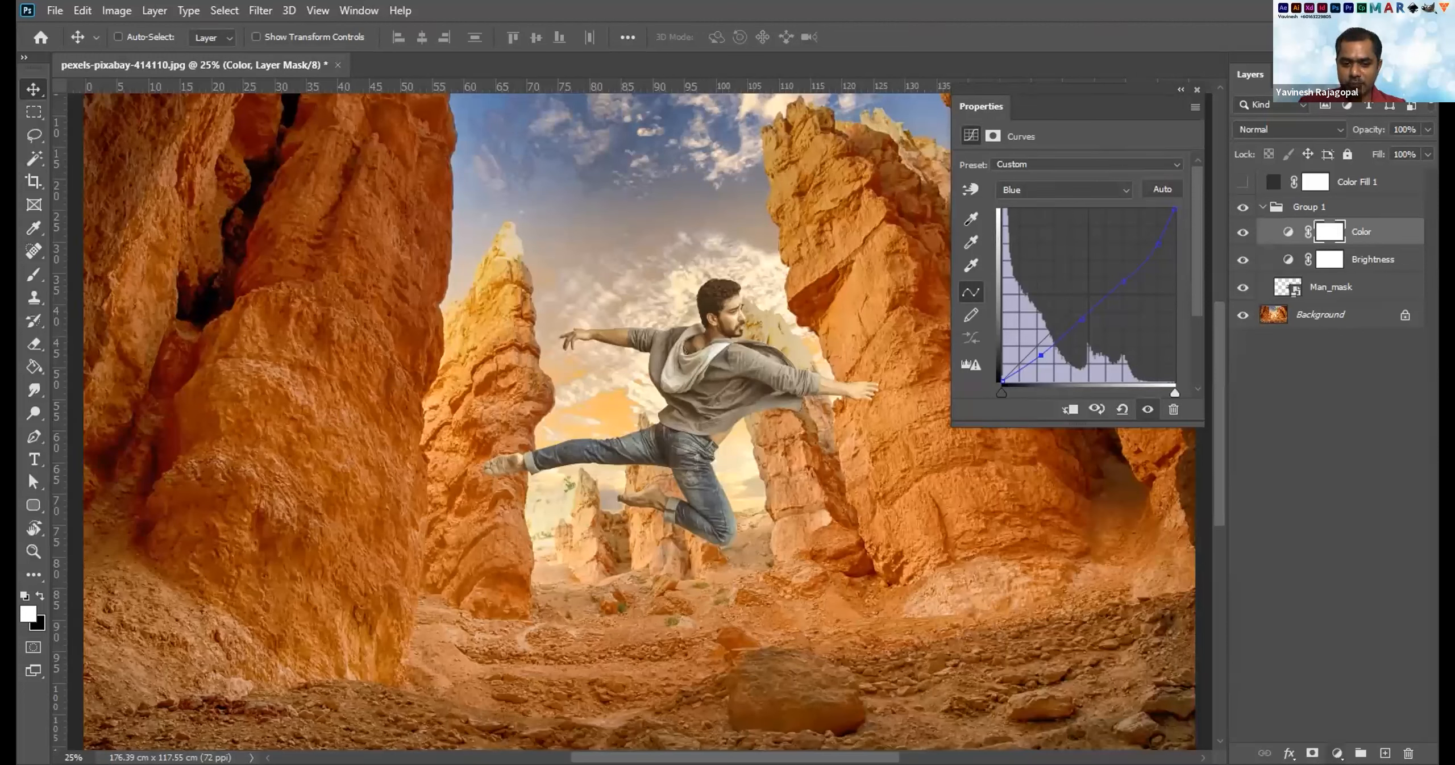
Add a Color Balance adjustment layer above Color and set its Shadows to red +20, green +1 and blue -10.
{"action": "left_click", "coordinate": [1337, 754]}
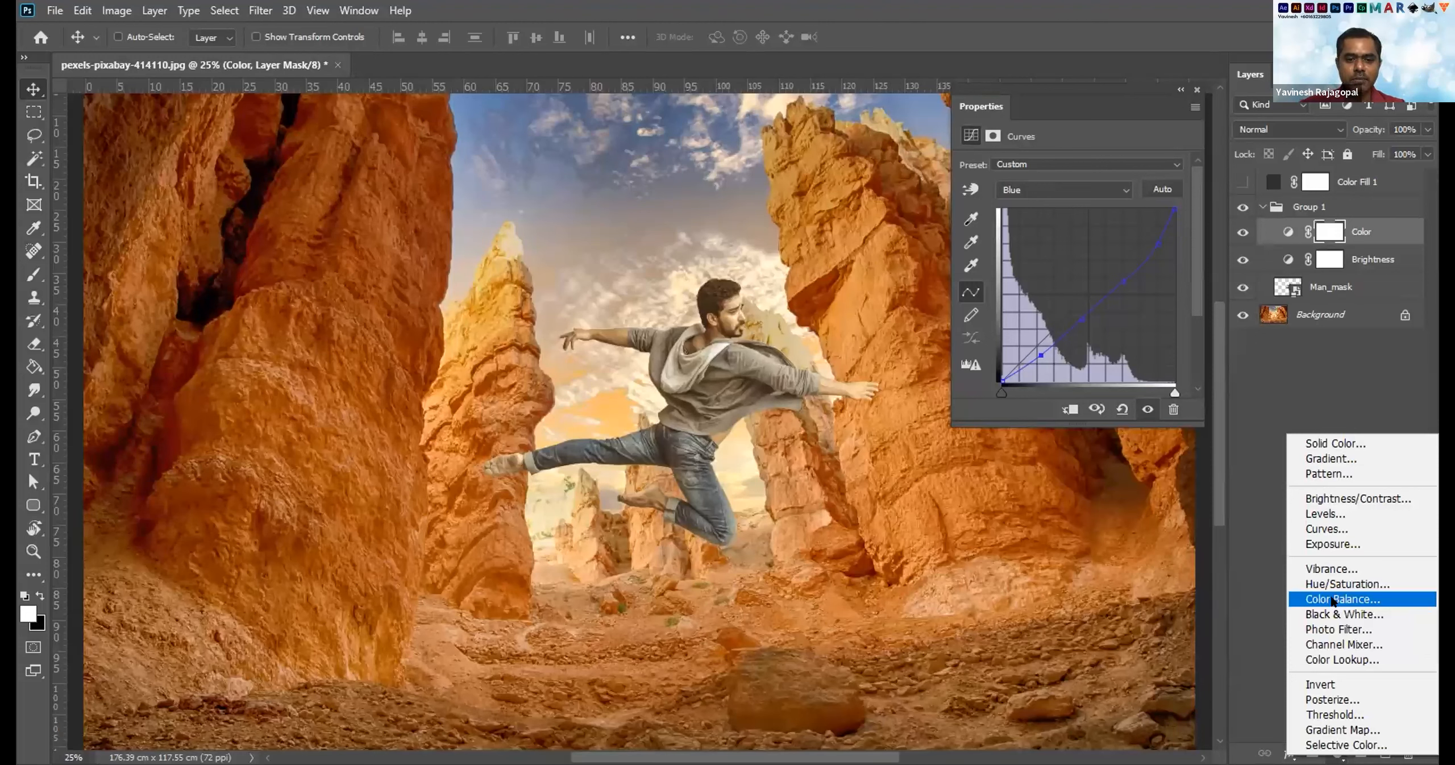
{"action": "left_click", "coordinate": [1332, 600]}
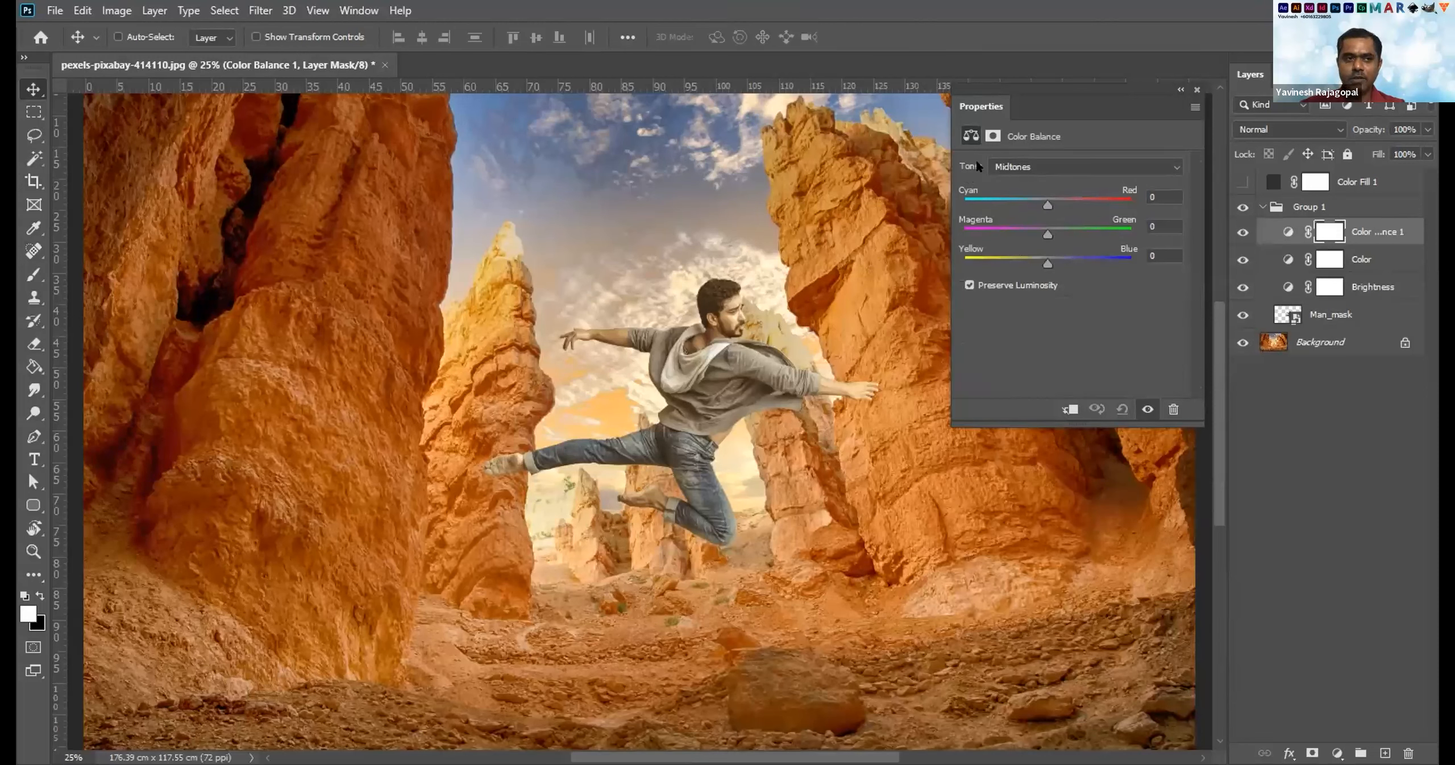
{"action": "left_click", "coordinate": [1013, 167]}
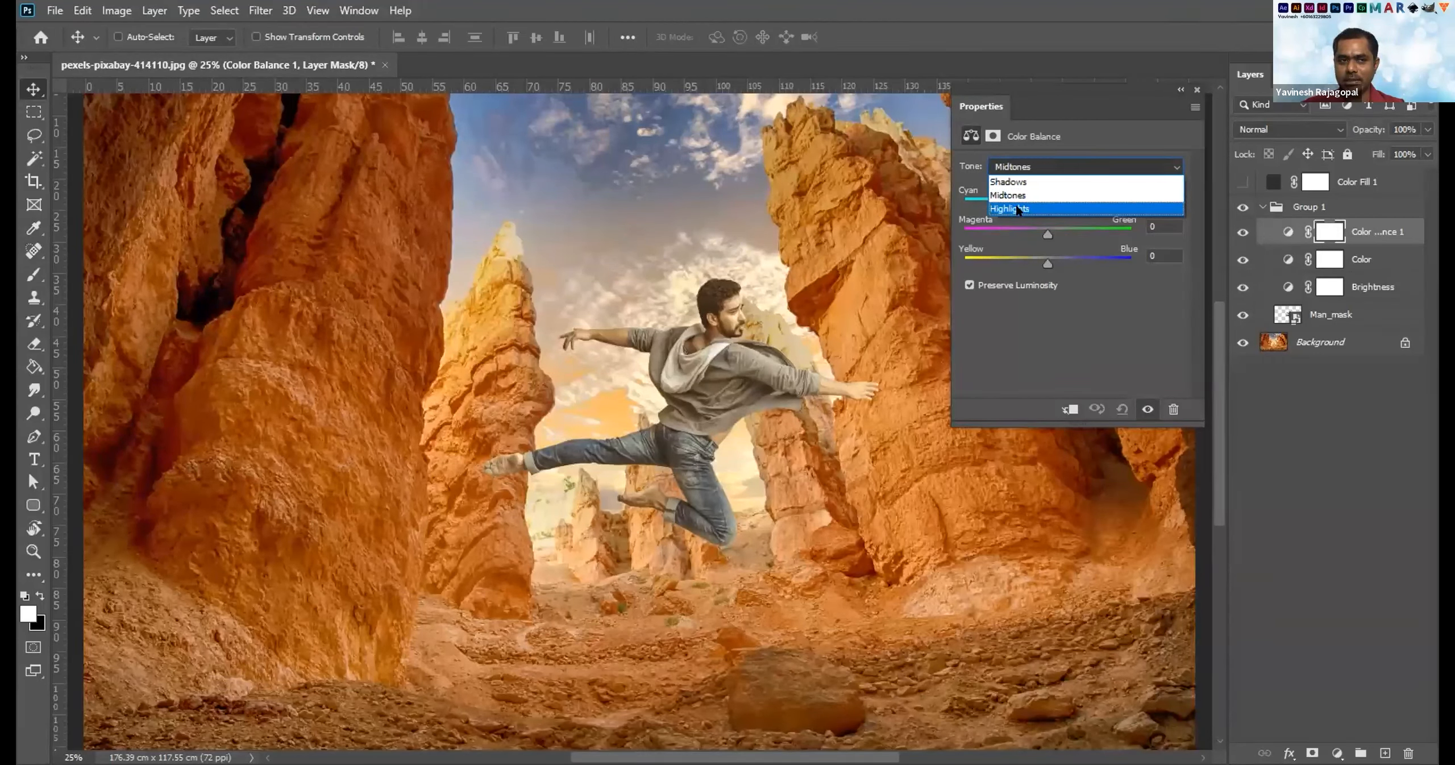
{"action": "left_click", "coordinate": [1011, 182]}
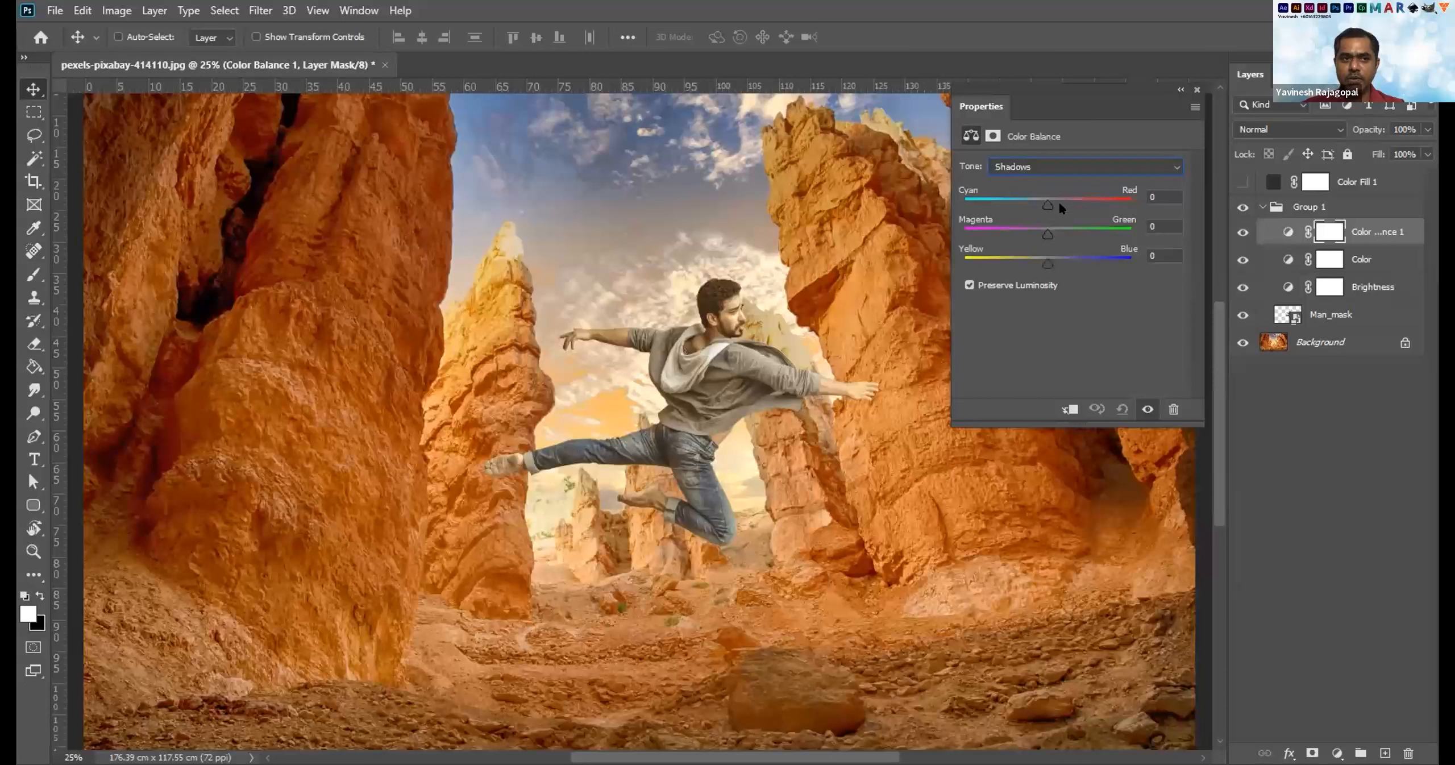
{"action": "left_click_drag", "start_coordinate": [1048, 205], "coordinate": [1061, 205]}
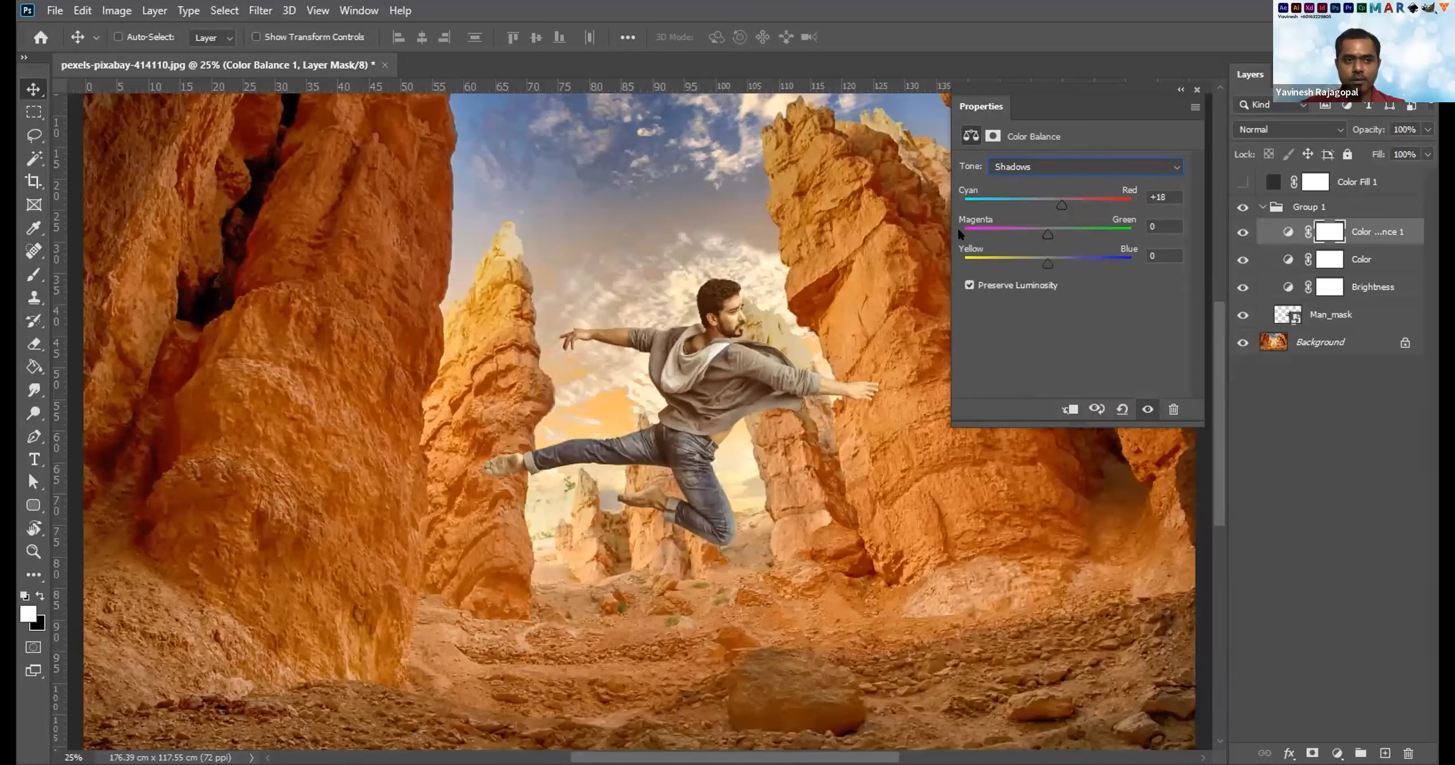
{"action": "left_click_drag", "start_coordinate": [1061, 206], "coordinate": [1063, 206]}
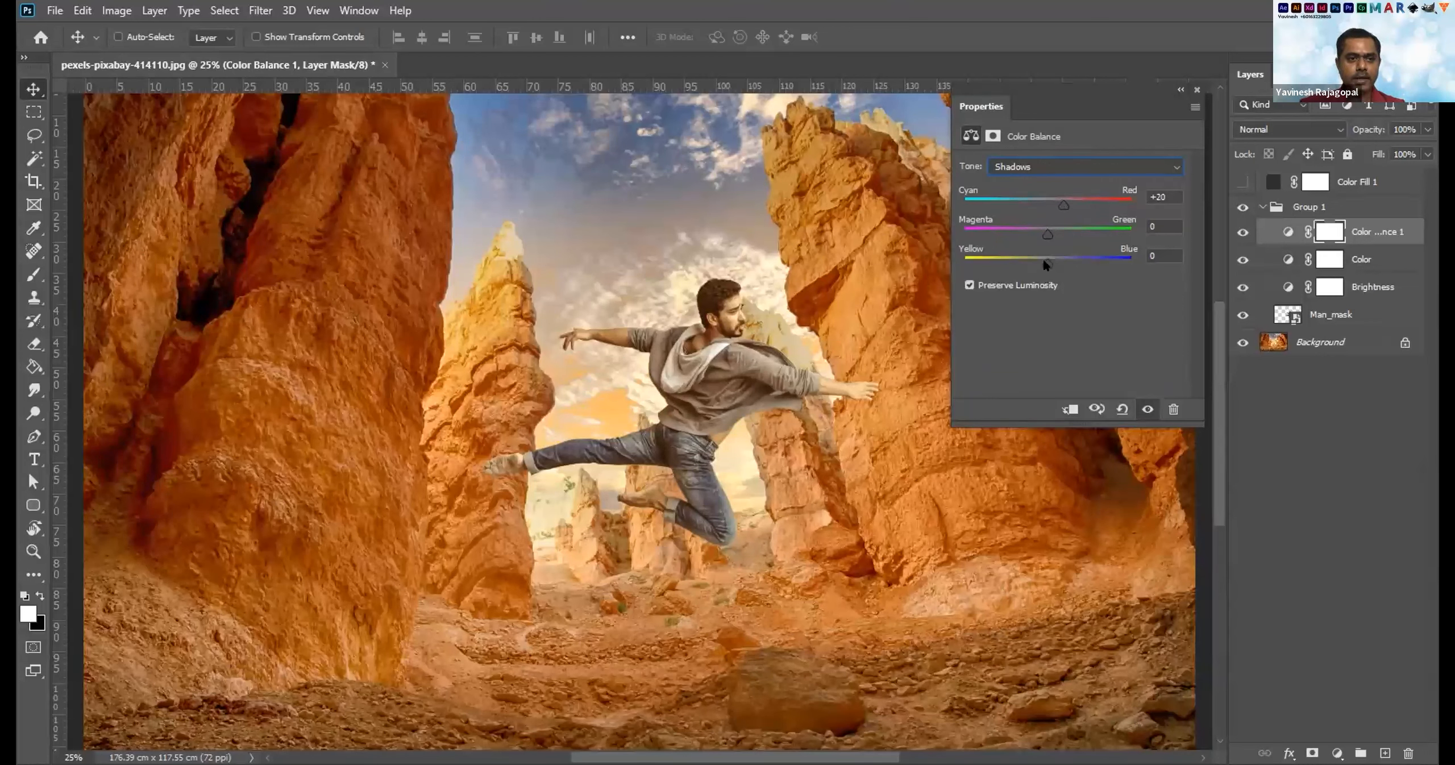
{"action": "left_click_drag", "start_coordinate": [1045, 263], "coordinate": [1057, 236]}
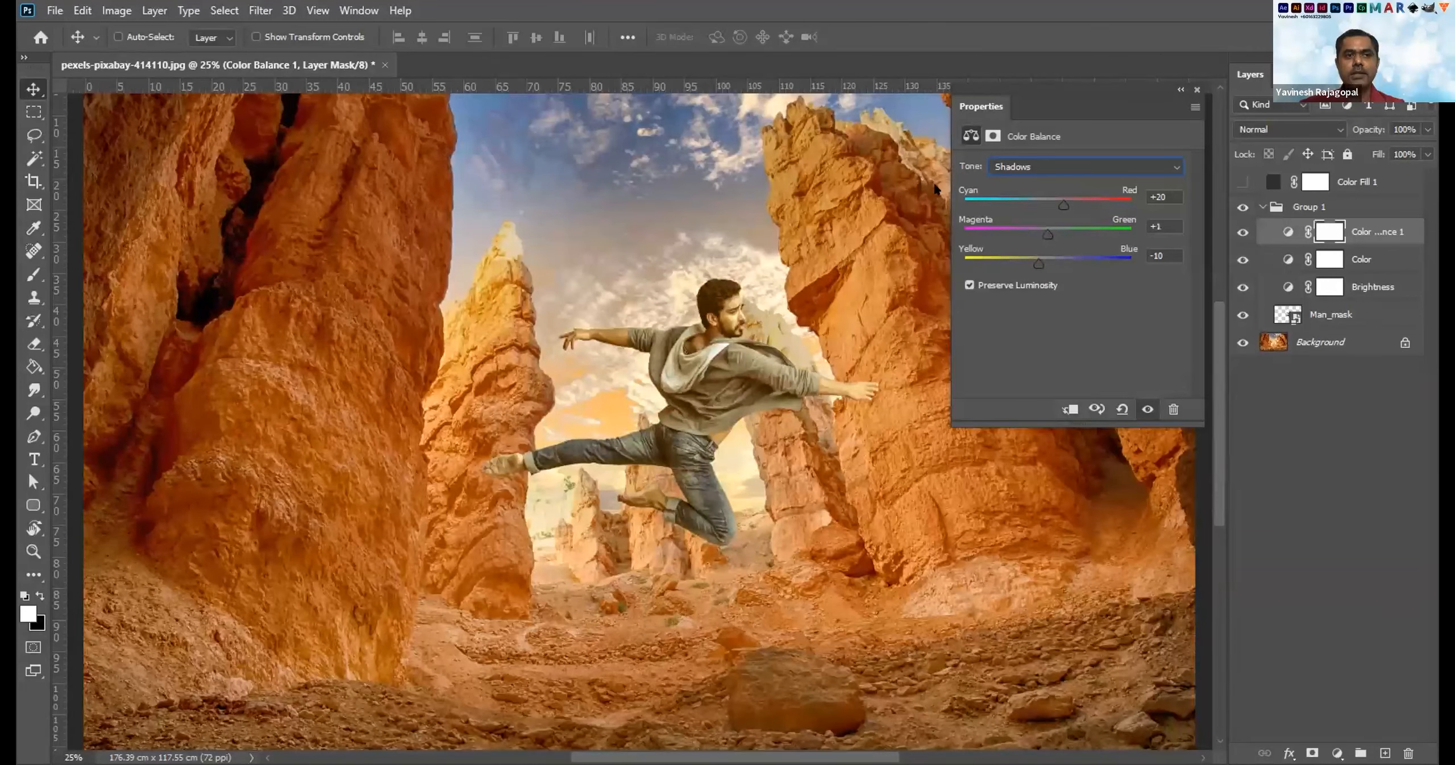
Set the Color Balance layer's Midtones to red +18 and blue -8.
{"action": "left_click", "coordinate": [1016, 166]}
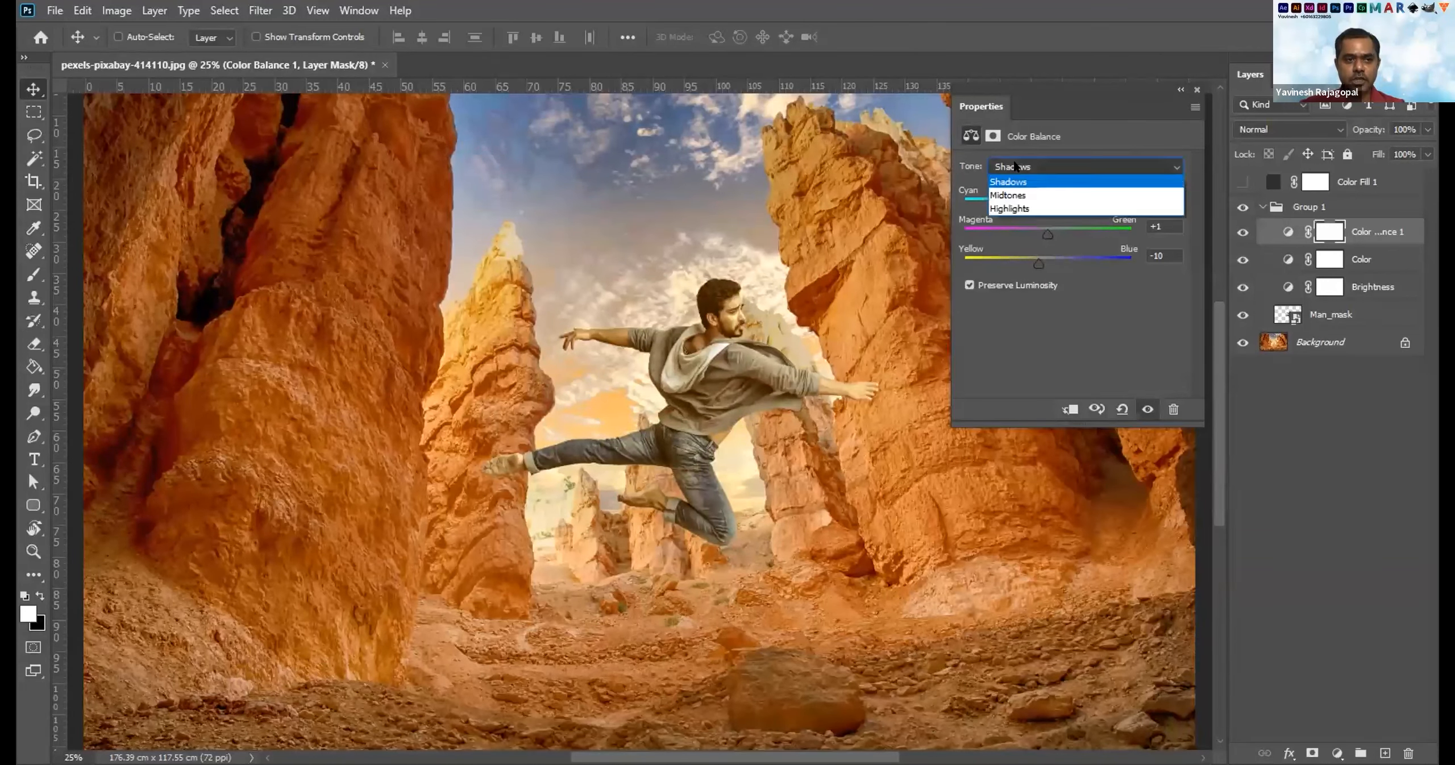
{"action": "left_click", "coordinate": [1010, 195]}
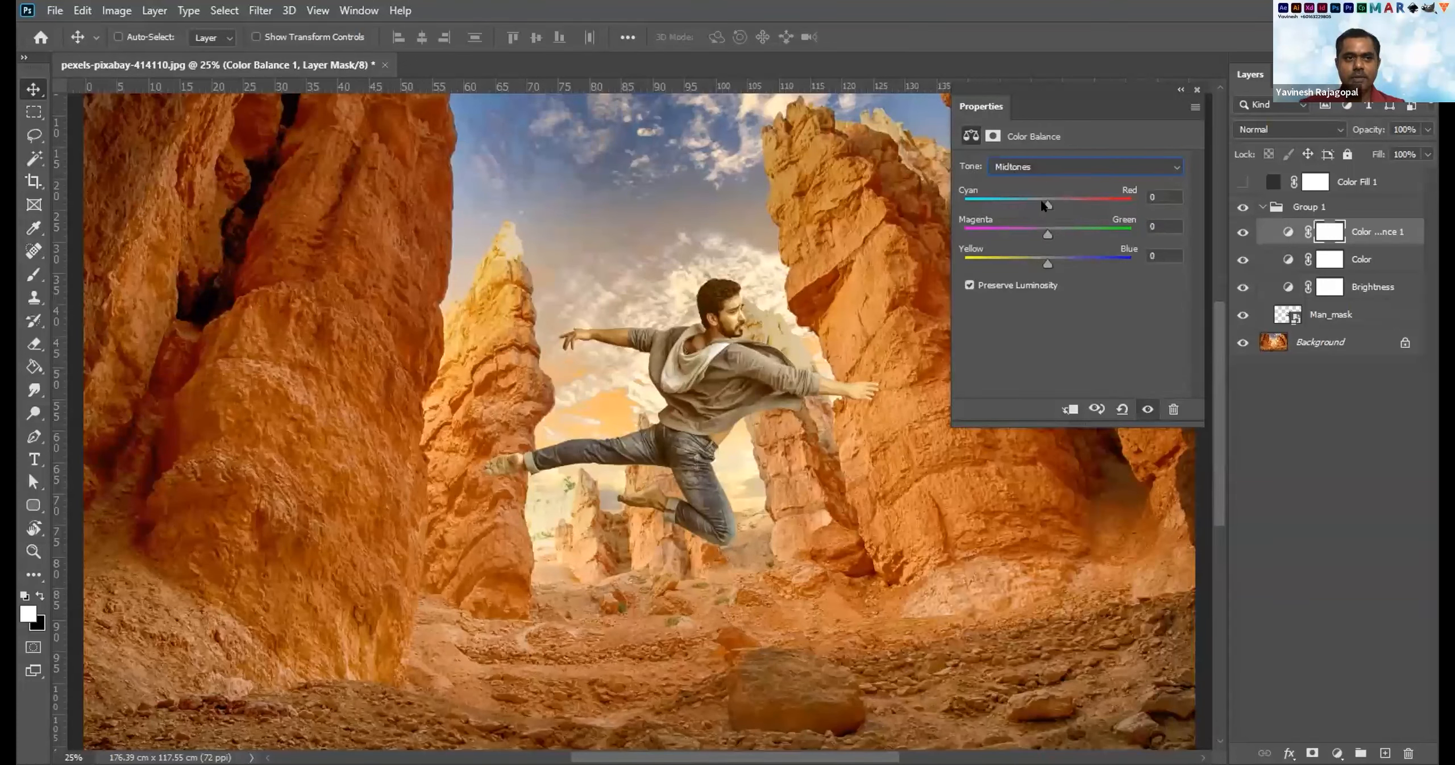
{"action": "left_click_drag", "start_coordinate": [1047, 206], "coordinate": [1061, 207]}
{"action": "left_click_drag", "start_coordinate": [1047, 262], "coordinate": [1040, 264]}
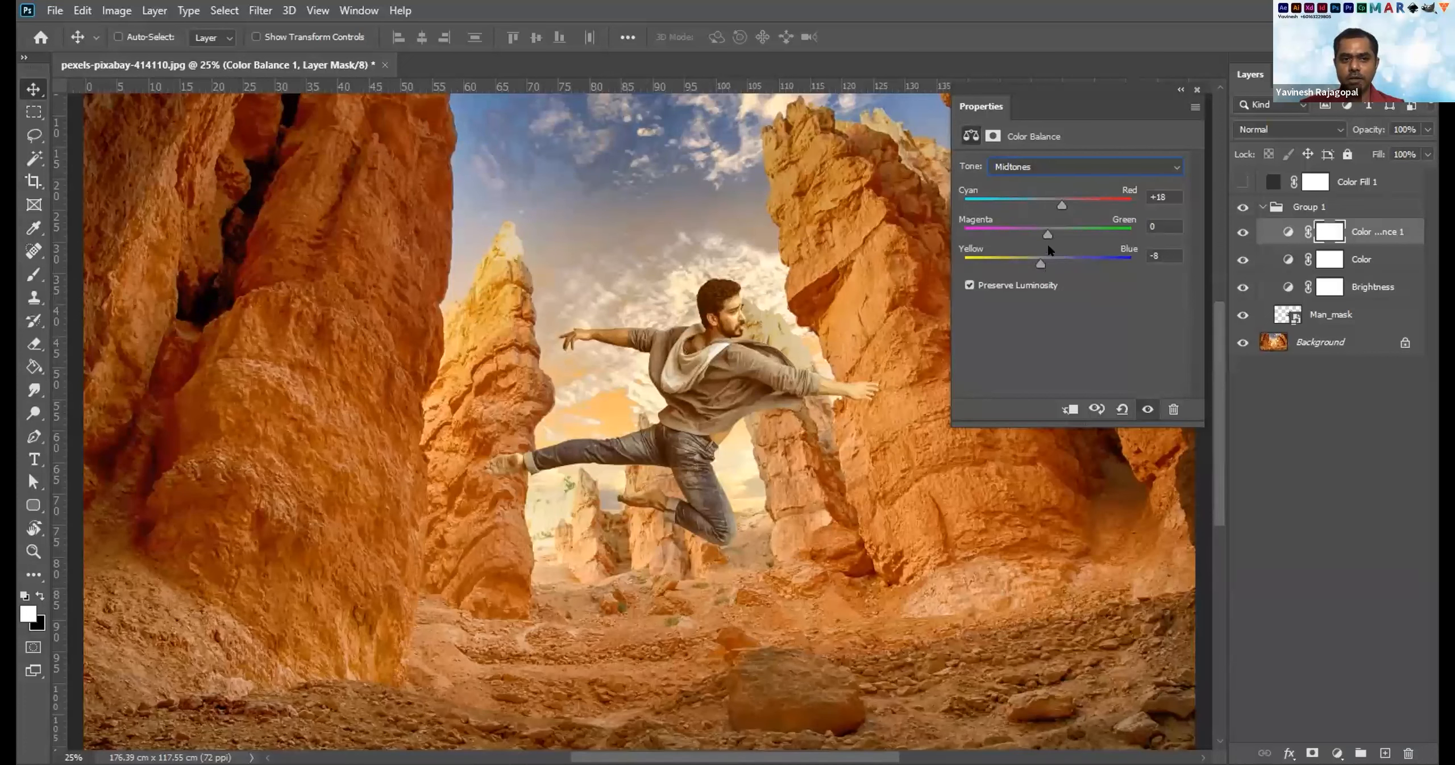
Set the Color Balance layer's Highlights to red +14 and blue -6.
{"action": "left_click", "coordinate": [1045, 166]}
{"action": "left_click", "coordinate": [1044, 205]}
{"action": "mouse_move", "coordinate": [1044, 206]}
{"action": "left_mouse_down"}
{"action": "mouse_move", "coordinate": [1076, 205]}
{"action": "mouse_move", "coordinate": [1058, 205]}
{"action": "left_mouse_up"}
{"action": "mouse_move", "coordinate": [1048, 264]}
{"action": "left_mouse_down"}
{"action": "mouse_move", "coordinate": [992, 265]}
{"action": "mouse_move", "coordinate": [1042, 263]}
{"action": "left_mouse_up"}
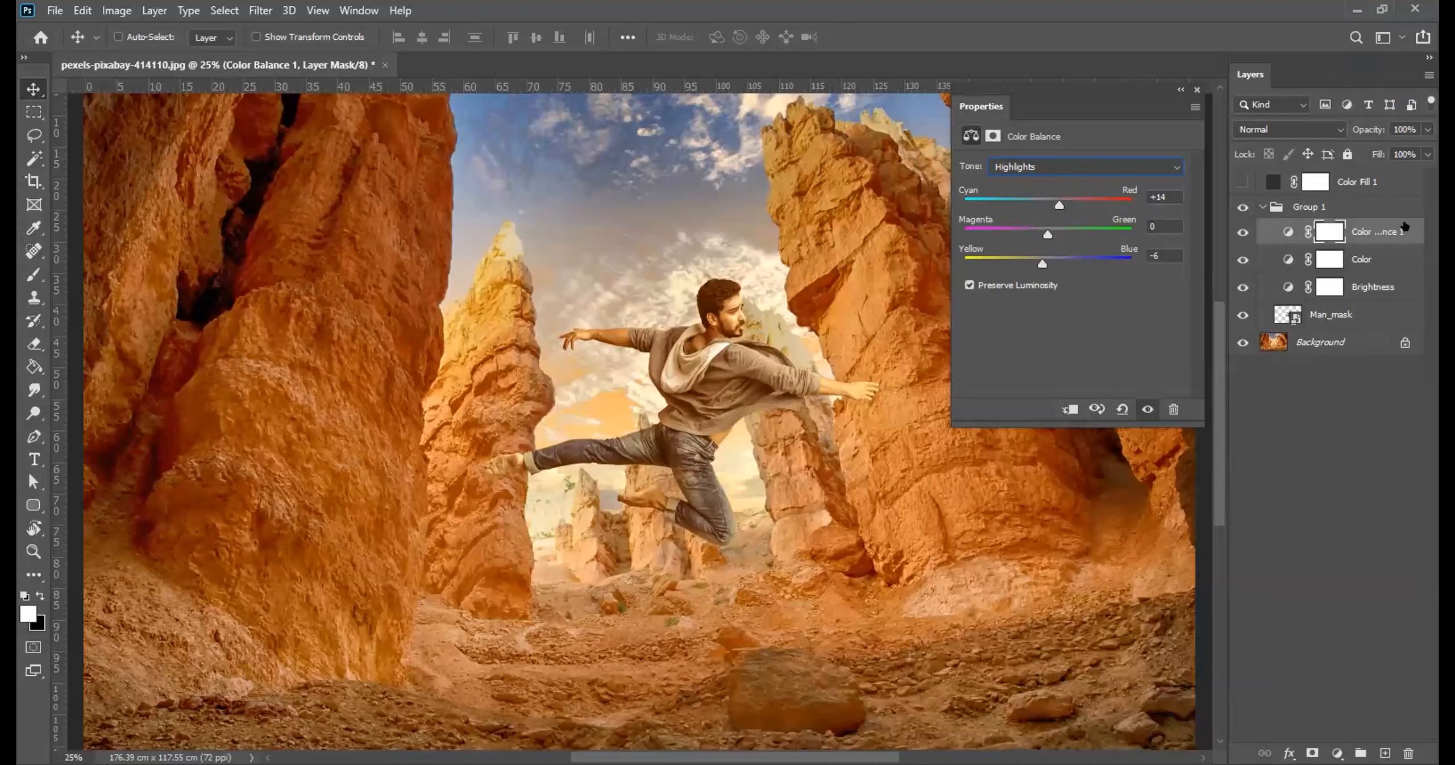
Delete the existing Color Balance layer and add a fresh Color Balance adjustment layer above the Color layer.
{"action": "left_click", "coordinate": [1288, 232]}
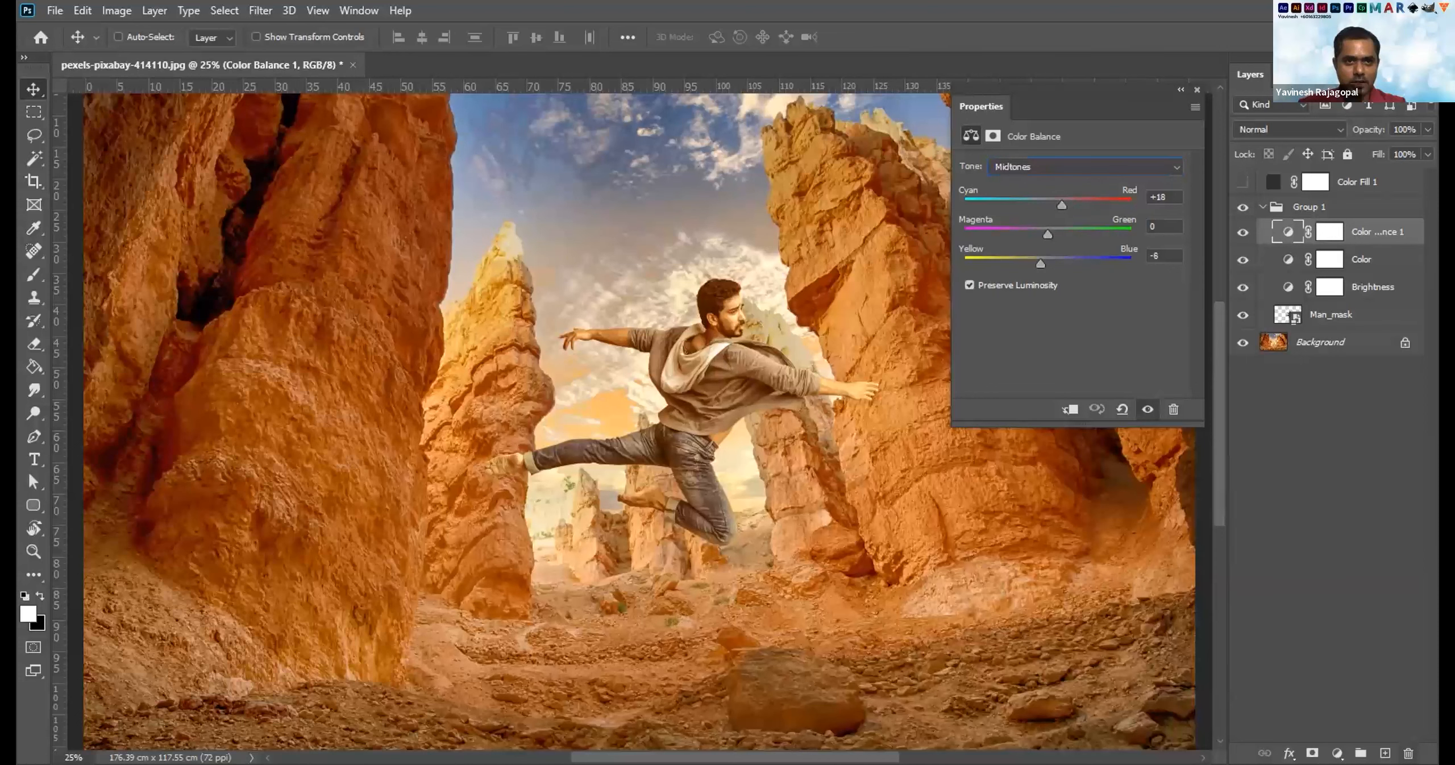
{"action": "key", "text": "Delete"}
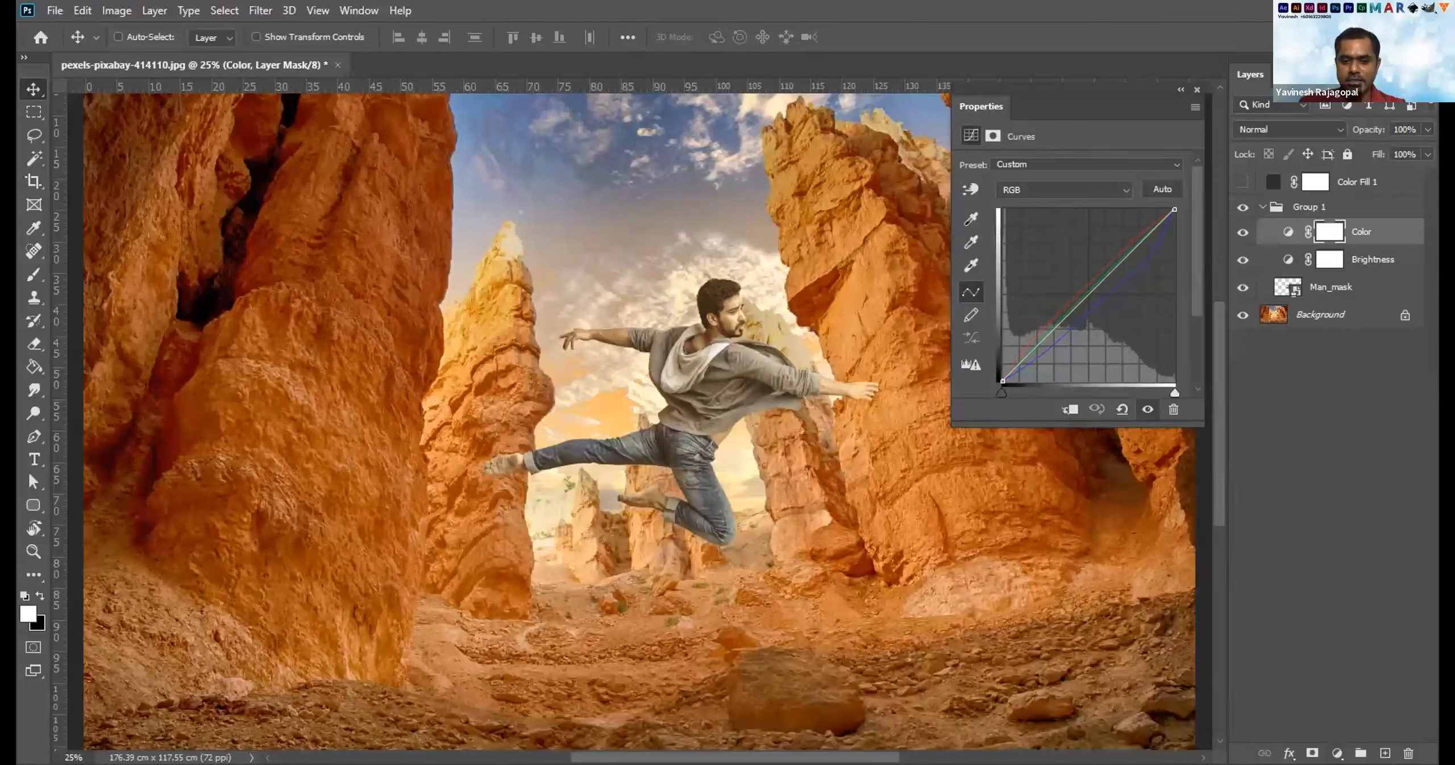
{"action": "left_click", "coordinate": [1337, 753]}
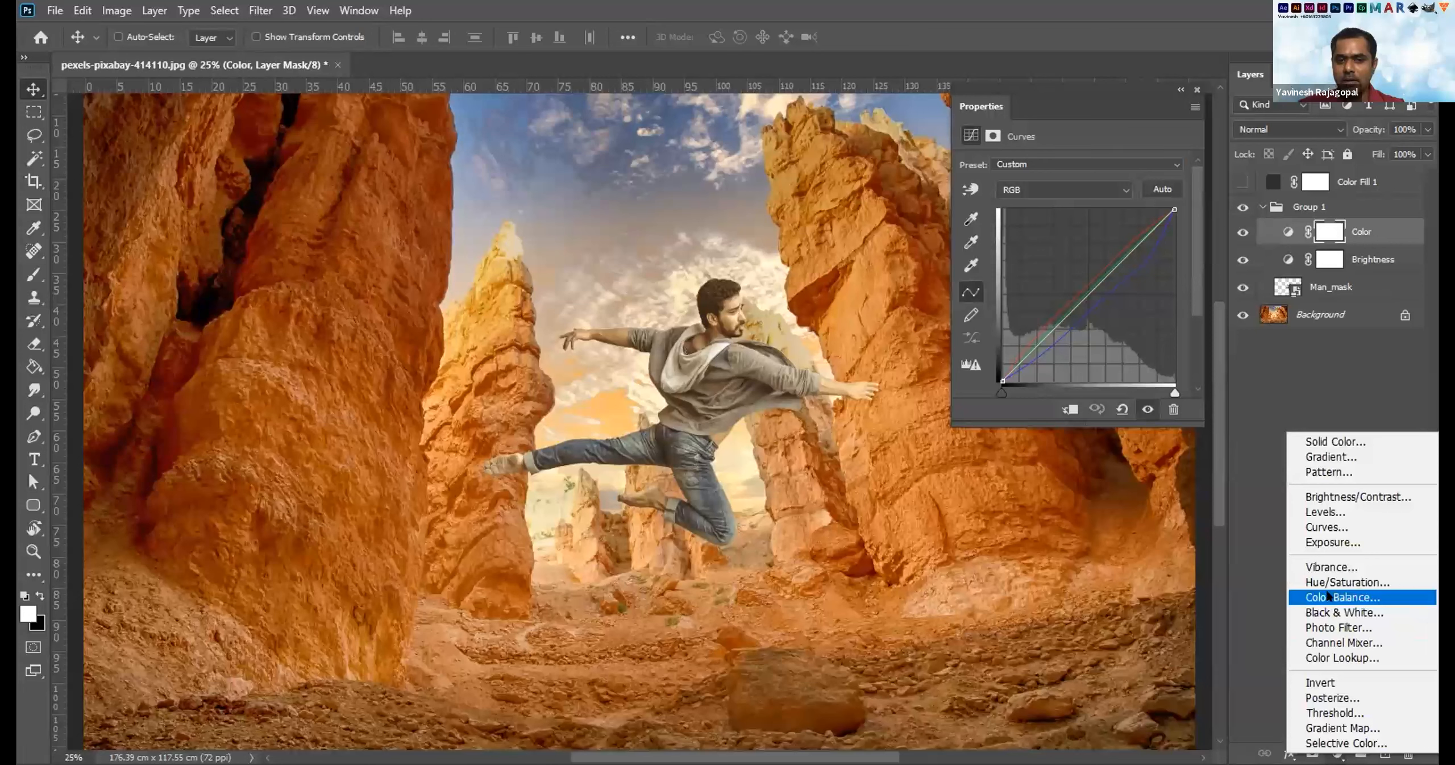
{"action": "left_click", "coordinate": [1328, 597]}
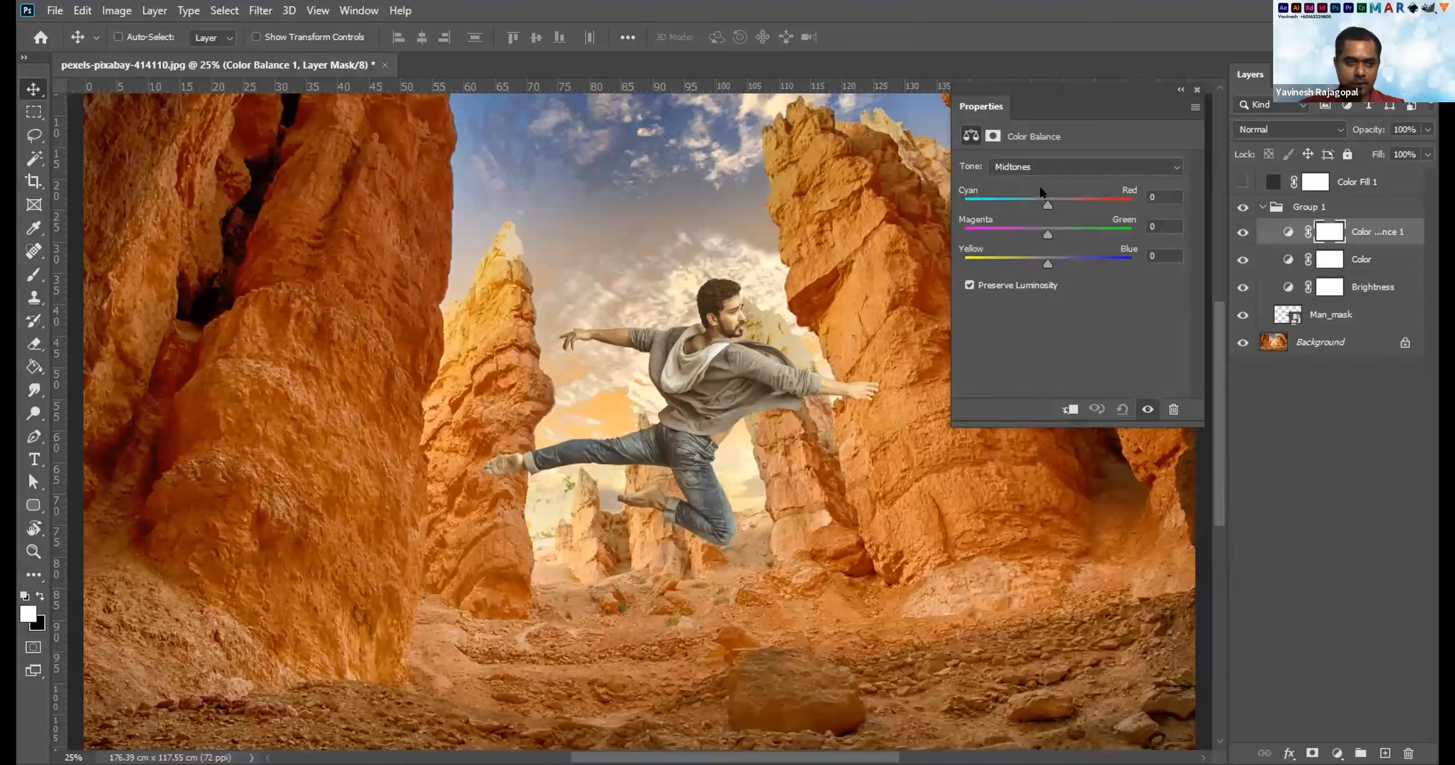
Set the new Color Balance layer's Shadows to red +21 and blue -12.
{"action": "left_click", "coordinate": [1015, 167]}
{"action": "left_click", "coordinate": [1014, 182]}
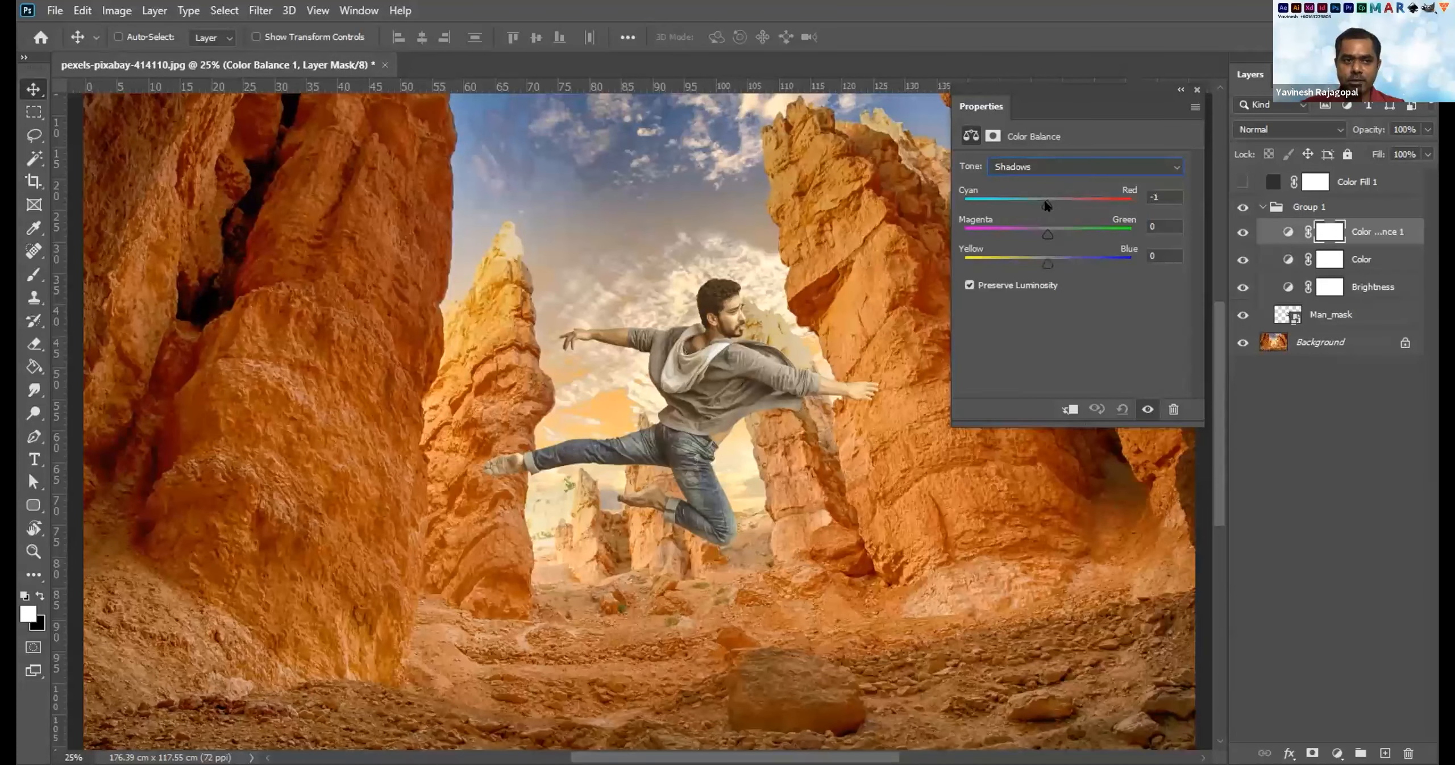
{"action": "left_click_drag", "start_coordinate": [1050, 204], "coordinate": [1061, 206]}
{"action": "left_click_drag", "start_coordinate": [1047, 263], "coordinate": [1029, 263]}
{"action": "left_click_drag", "start_coordinate": [1062, 206], "coordinate": [1063, 205]}
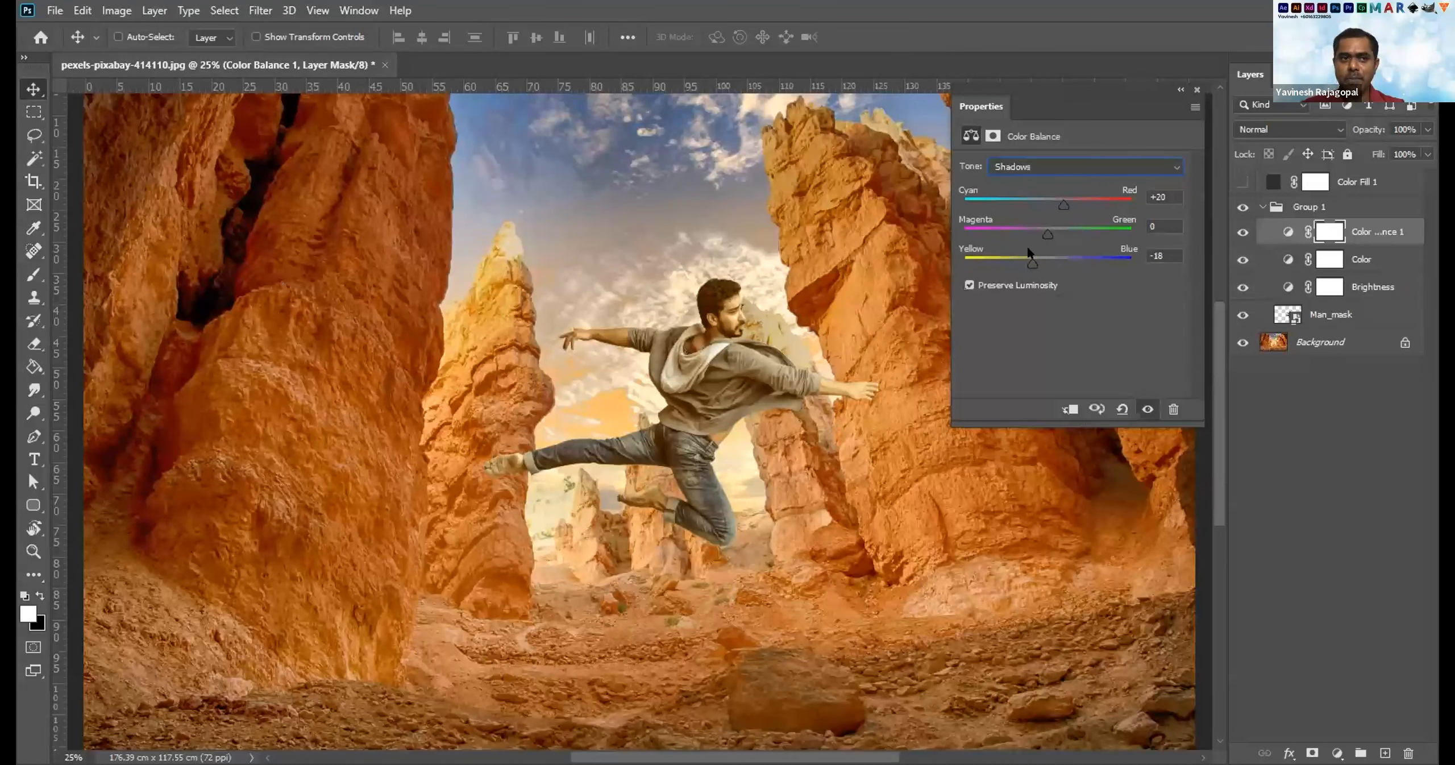
{"action": "mouse_move", "coordinate": [1063, 207]}
{"action": "left_mouse_down"}
{"action": "mouse_move", "coordinate": [1113, 207]}
{"action": "mouse_move", "coordinate": [1064, 207]}
{"action": "left_mouse_up"}
{"action": "mouse_move", "coordinate": [1032, 262]}
{"action": "left_mouse_down"}
{"action": "mouse_move", "coordinate": [994, 262]}
{"action": "mouse_move", "coordinate": [1034, 264]}
{"action": "left_mouse_up"}
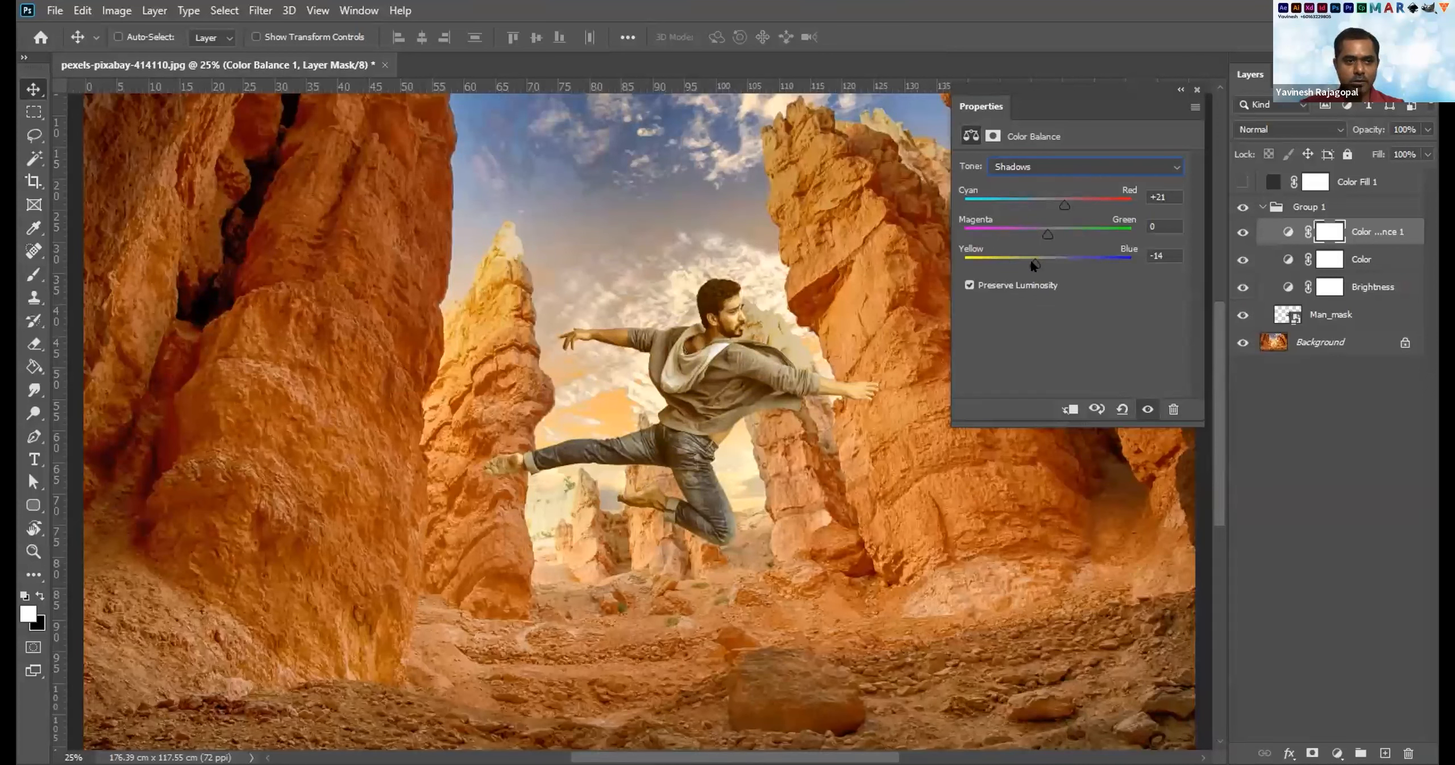
Set the new Color Balance layer's Midtones to red +9 and blue -7.
{"action": "left_click", "coordinate": [1006, 167]}
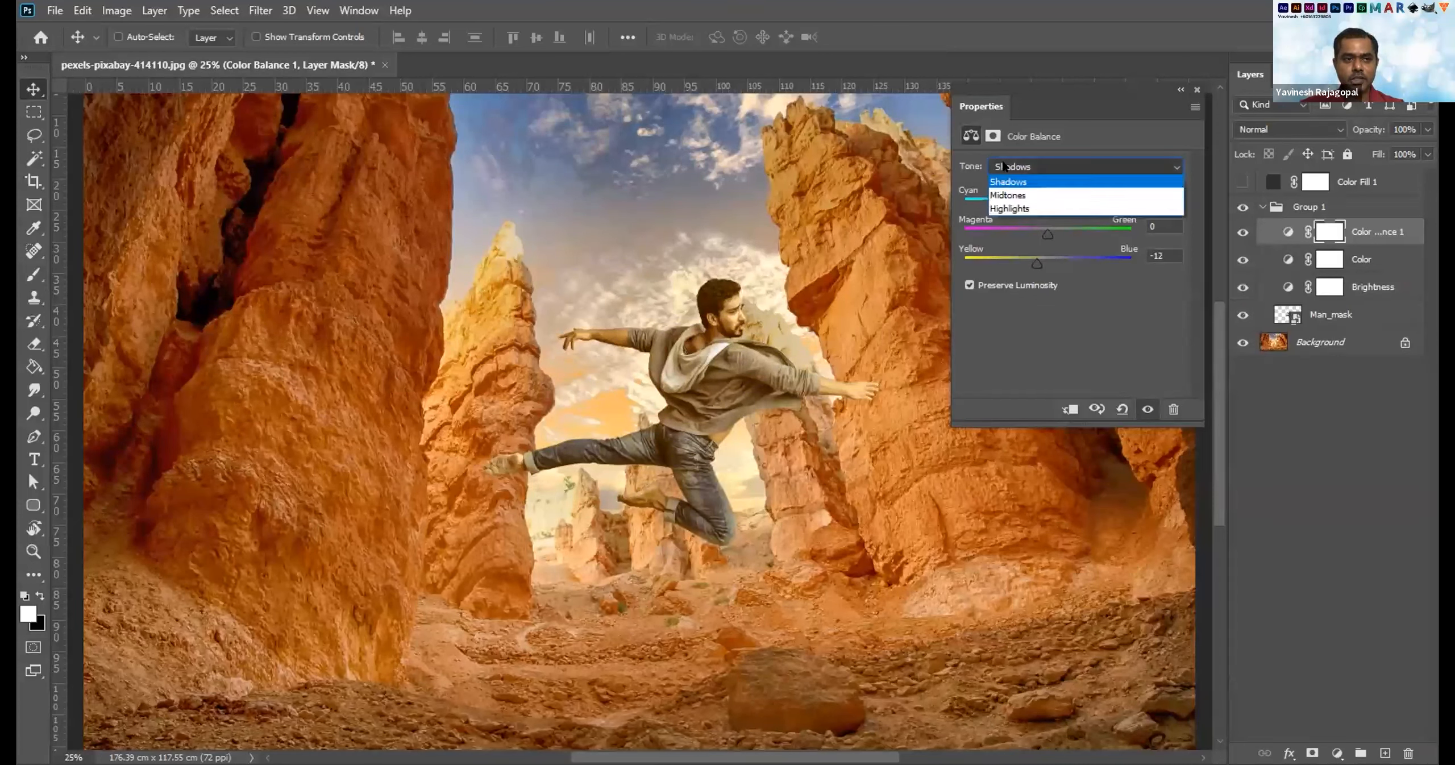
{"action": "left_click", "coordinate": [1046, 196]}
{"action": "left_click_drag", "start_coordinate": [1048, 204], "coordinate": [1055, 206]}
{"action": "left_click_drag", "start_coordinate": [1047, 264], "coordinate": [1041, 264]}
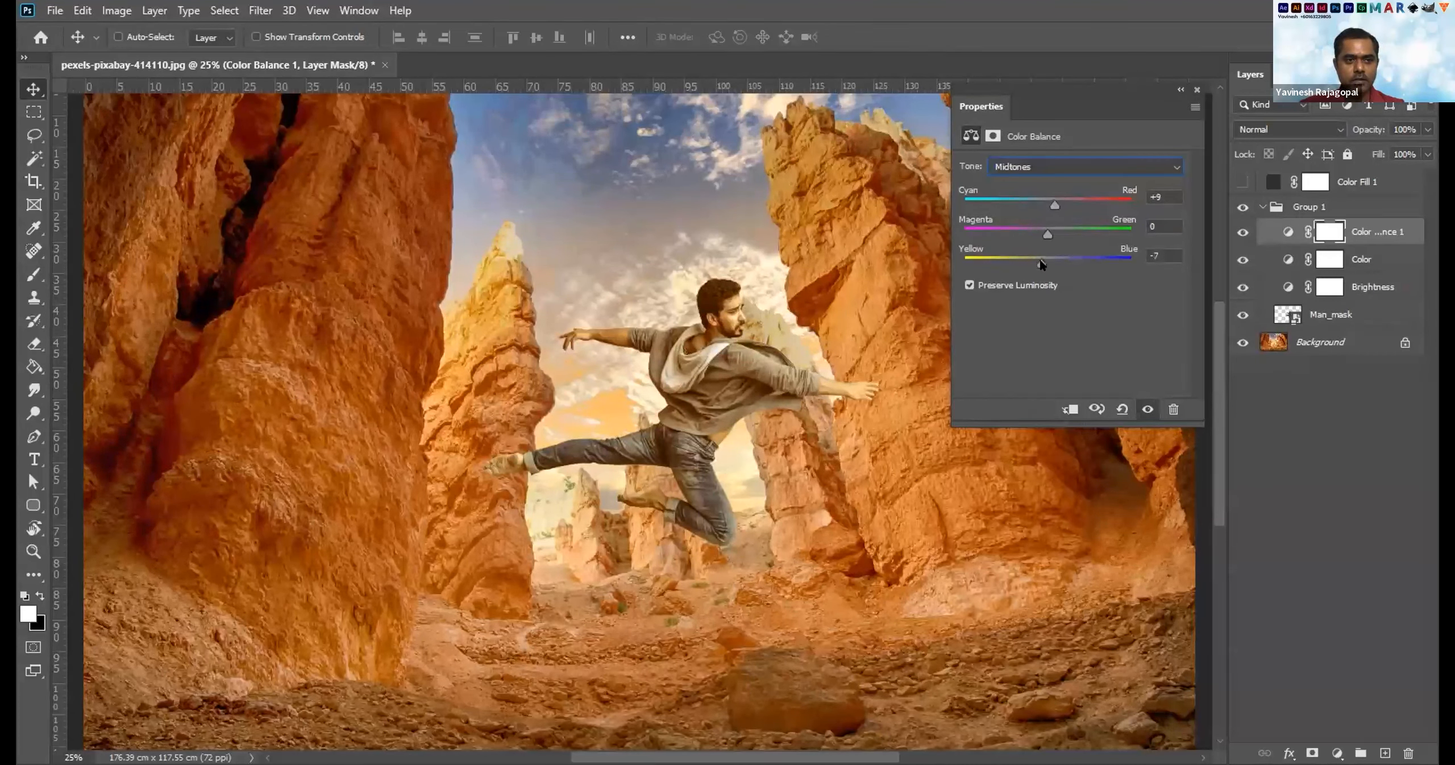
Set the new Color Balance layer's Highlights to red +19 and blue -8.
{"action": "left_click", "coordinate": [1005, 167]}
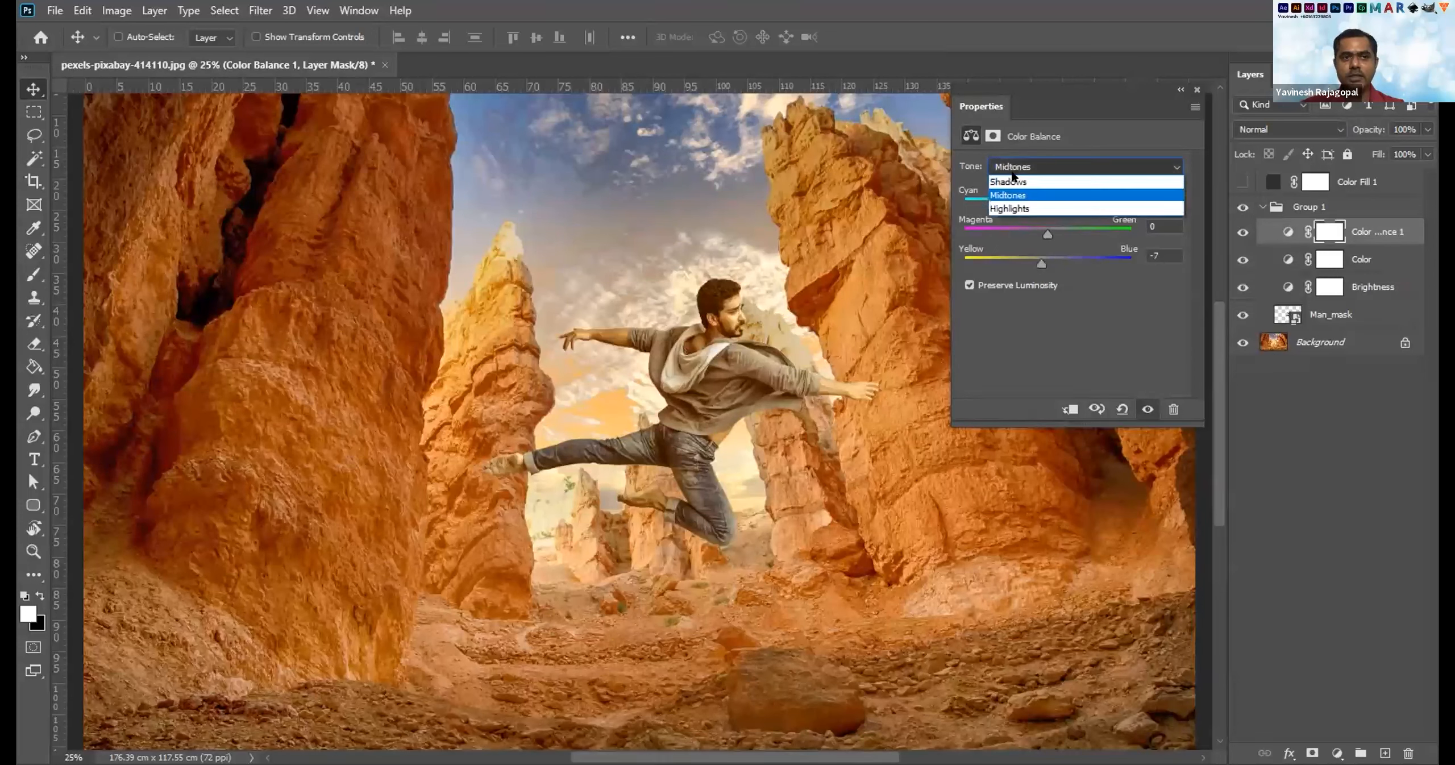
{"action": "left_click", "coordinate": [1013, 208]}
{"action": "left_click_drag", "start_coordinate": [1047, 201], "coordinate": [1063, 206]}
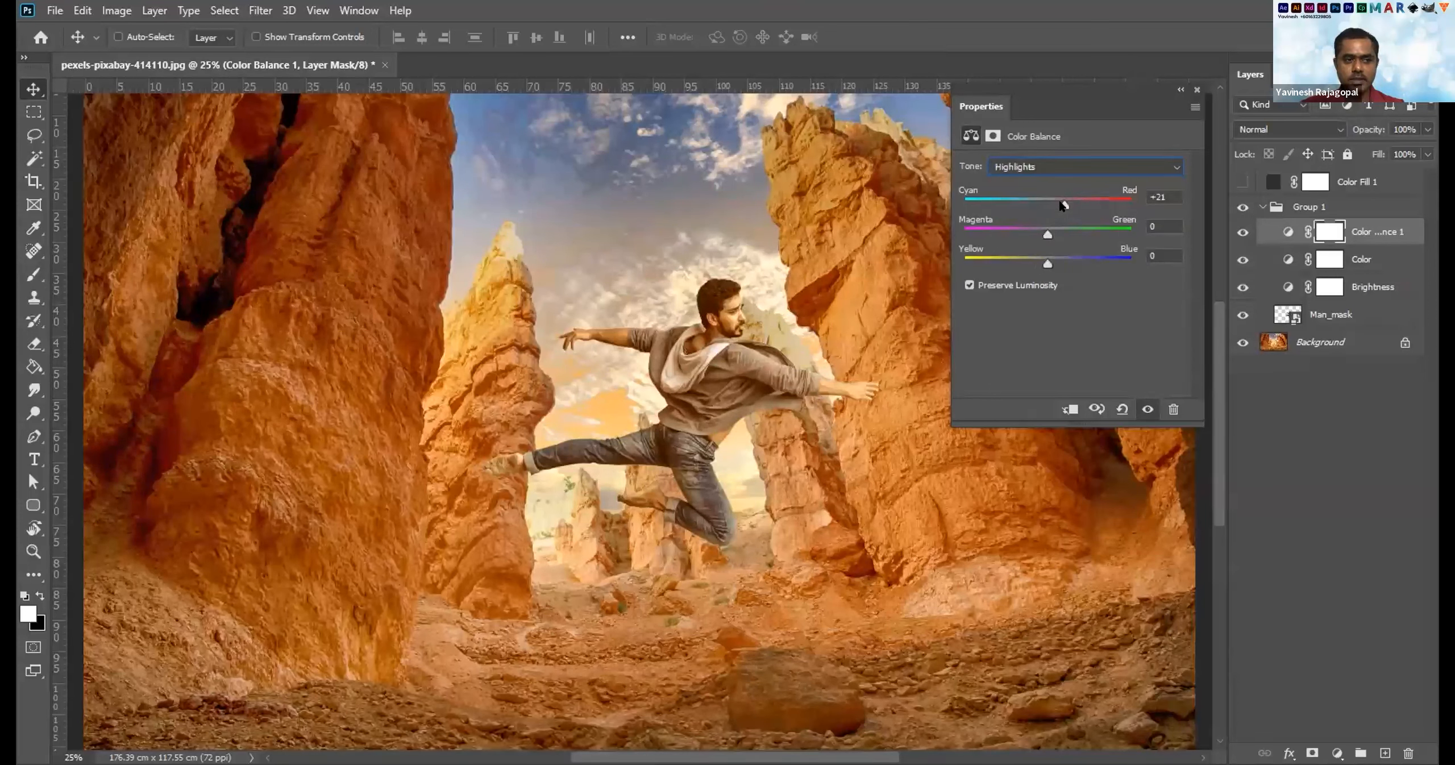
{"action": "left_click", "coordinate": [1071, 203]}
{"action": "left_click", "coordinate": [1064, 205]}
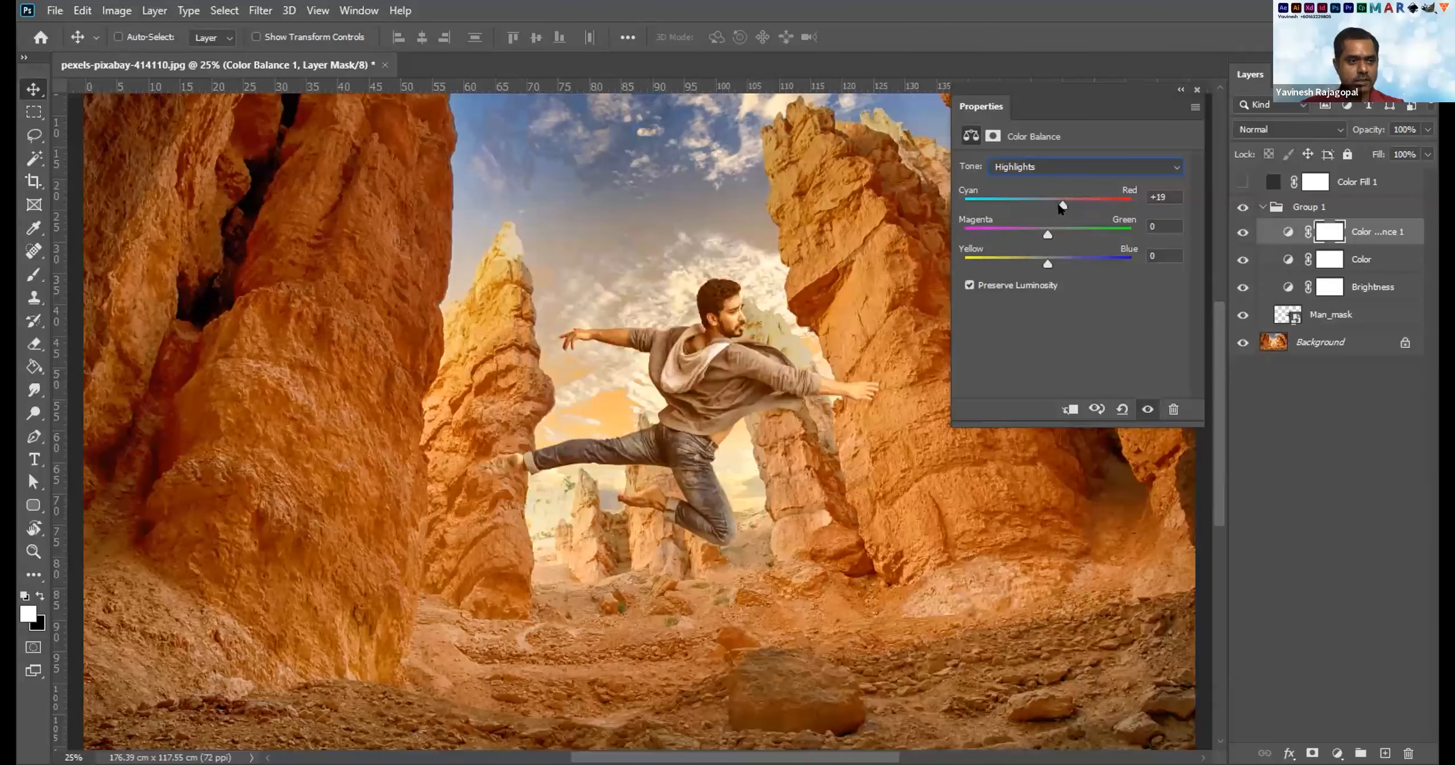
{"action": "mouse_move", "coordinate": [1048, 264]}
{"action": "left_mouse_down"}
{"action": "mouse_move", "coordinate": [1027, 265]}
{"action": "mouse_move", "coordinate": [1041, 265]}
{"action": "left_mouse_up"}
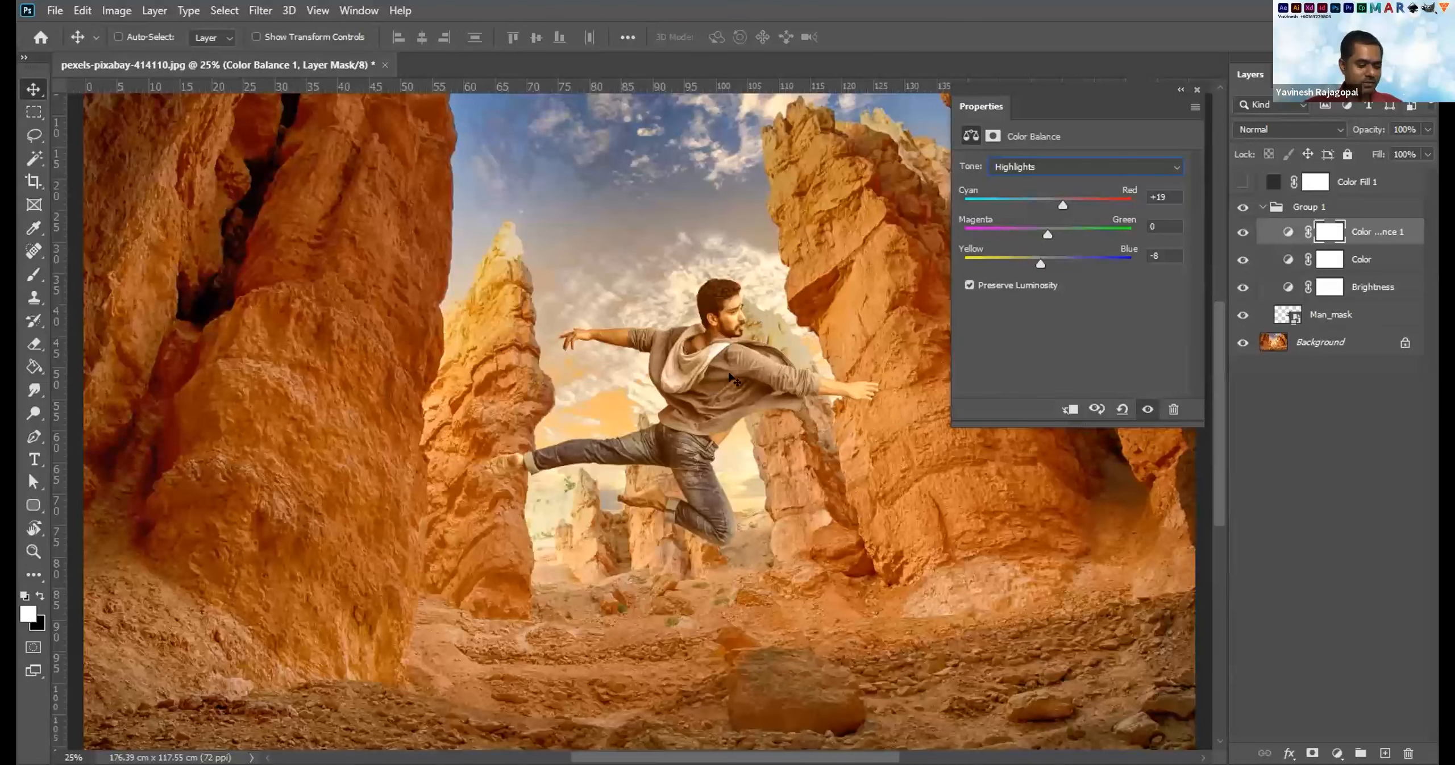
Examine the man's outstretched hand and the rock behind it at 300% to compare their sharpness and grain.
{"action": "scroll", "coordinate": [821, 374], "scroll_direction": "up", "scroll_amount": 2}
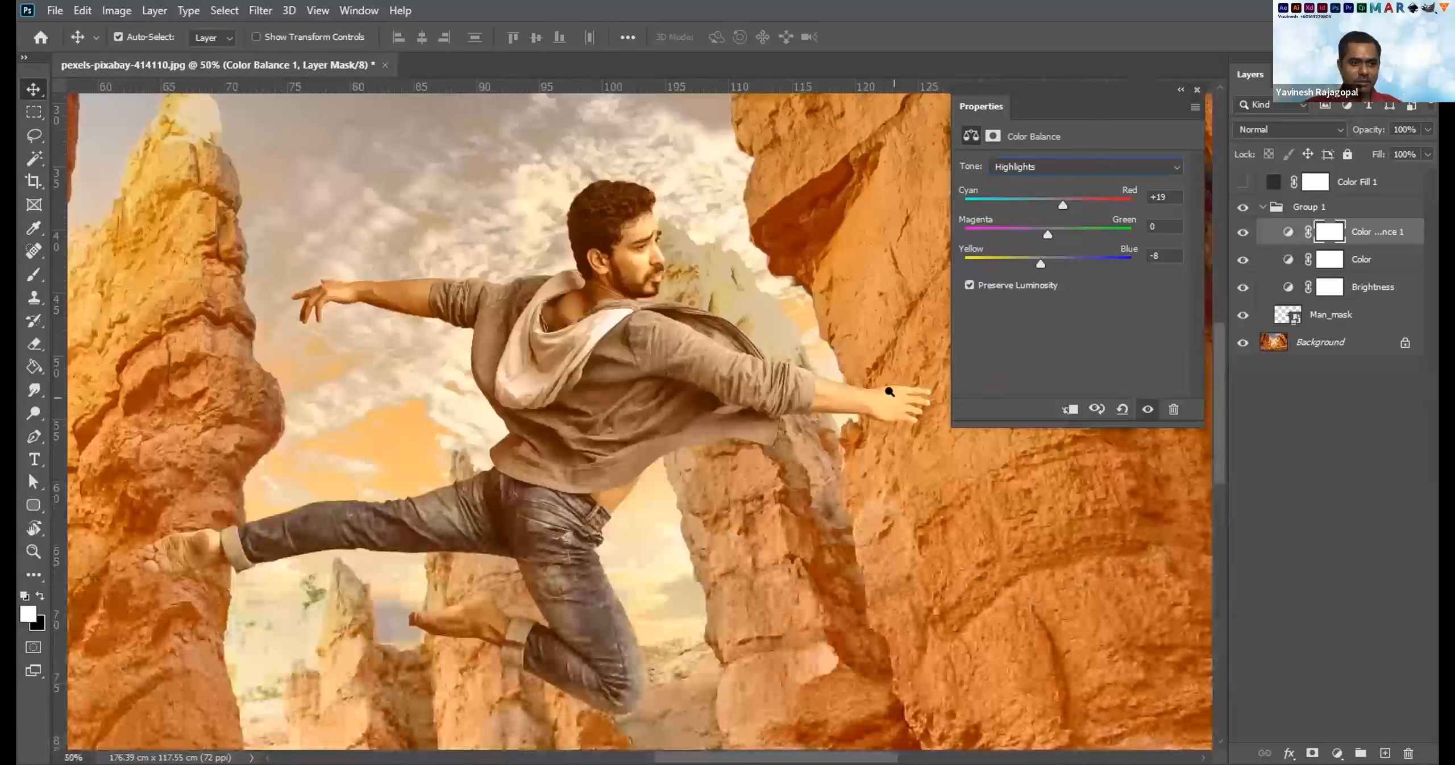
{"action": "scroll", "coordinate": [890, 391], "scroll_direction": "up", "scroll_amount": 1}
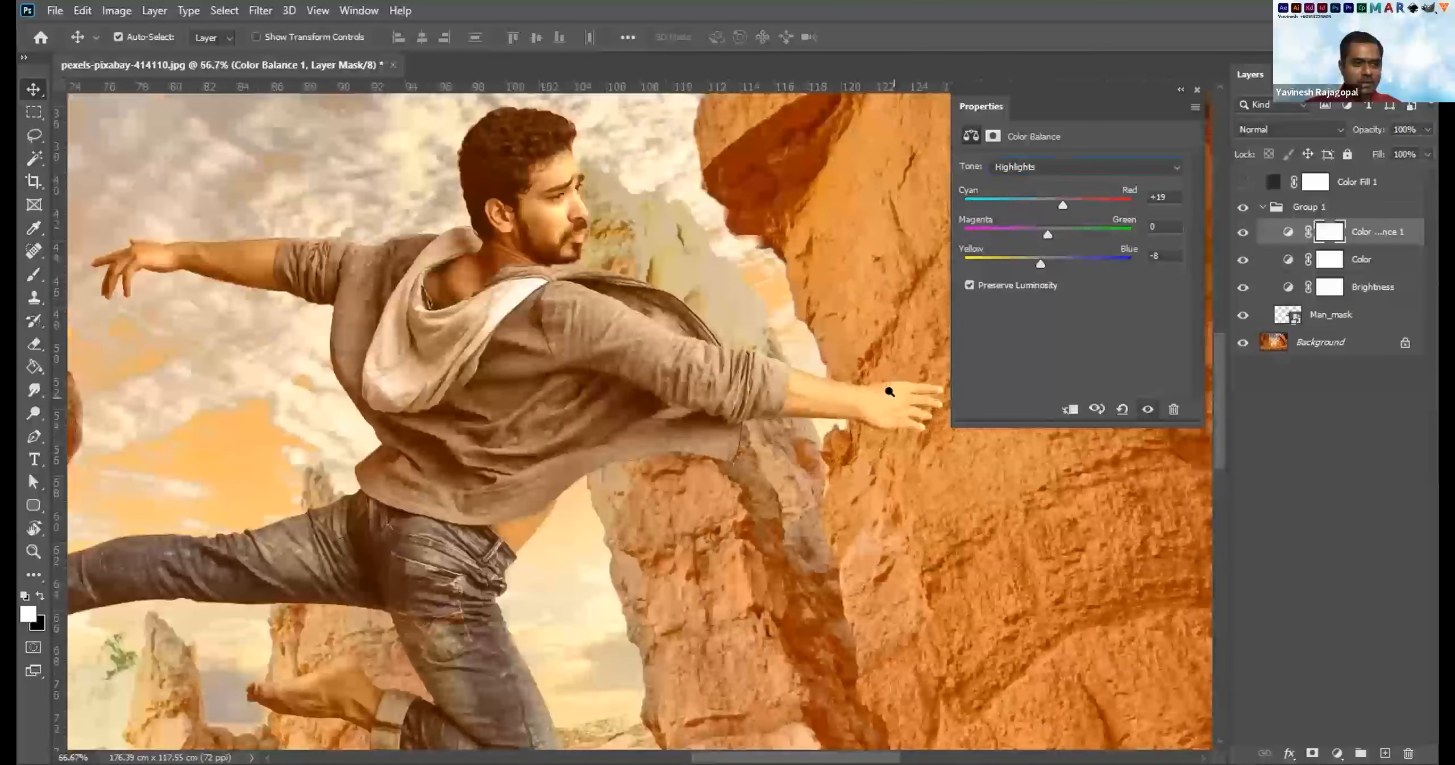
{"action": "scroll", "coordinate": [883, 398], "scroll_direction": "up", "scroll_amount": 2}
{"action": "scroll", "coordinate": [591, 378], "scroll_direction": "up", "scroll_amount": 3}
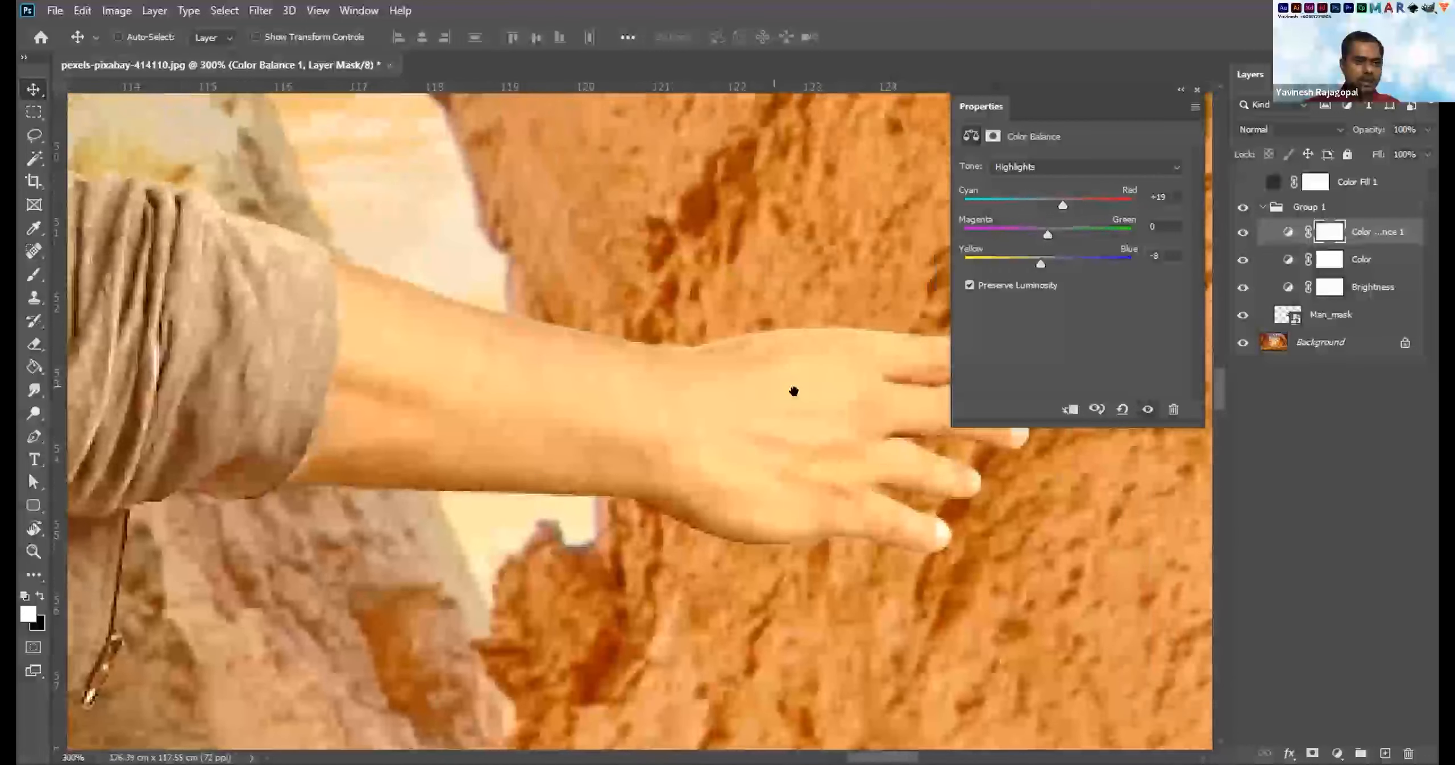
{"action": "left_click_drag", "start_coordinate": [794, 391], "coordinate": [649, 391]}
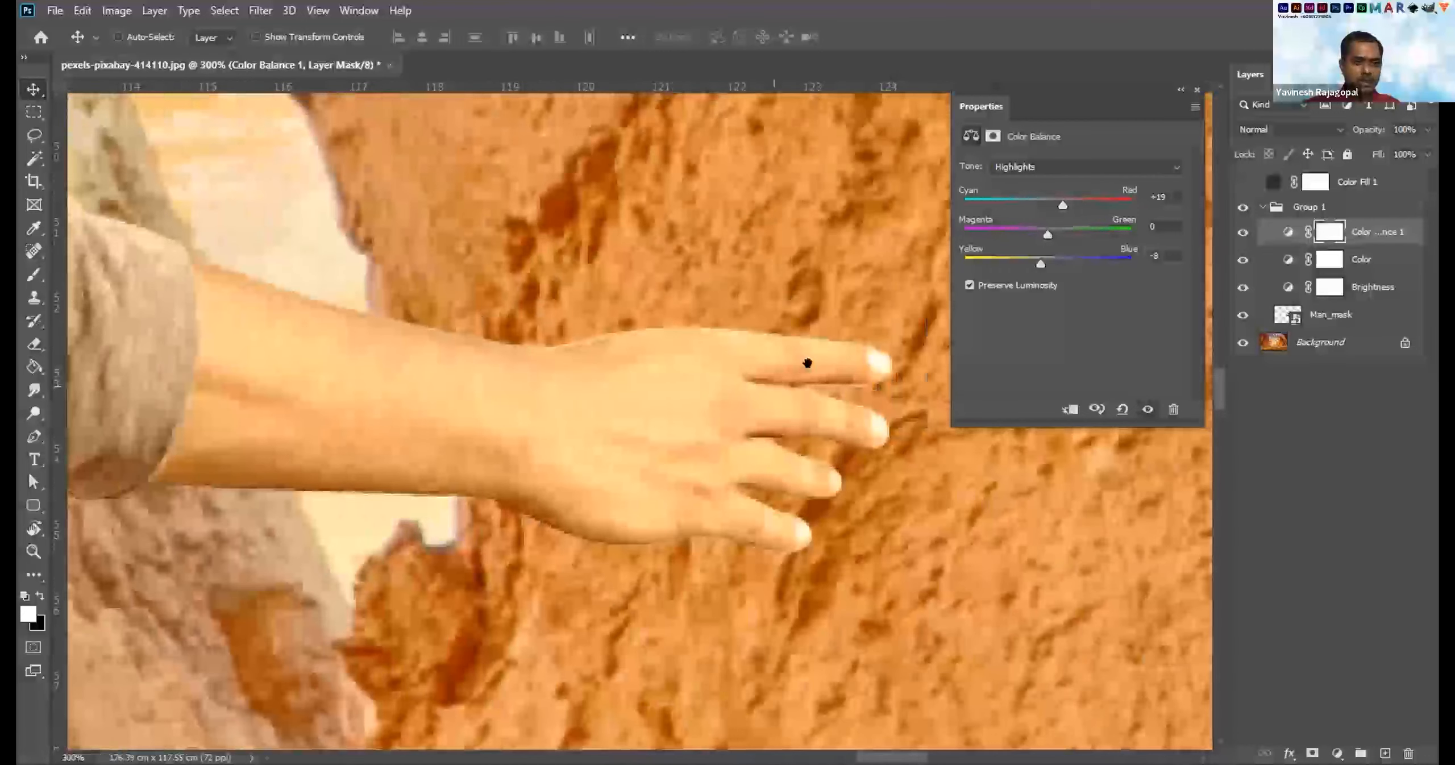
{"action": "left_click_drag", "start_coordinate": [806, 364], "coordinate": [686, 373]}
{"action": "left_click_drag", "start_coordinate": [784, 279], "coordinate": [707, 308]}
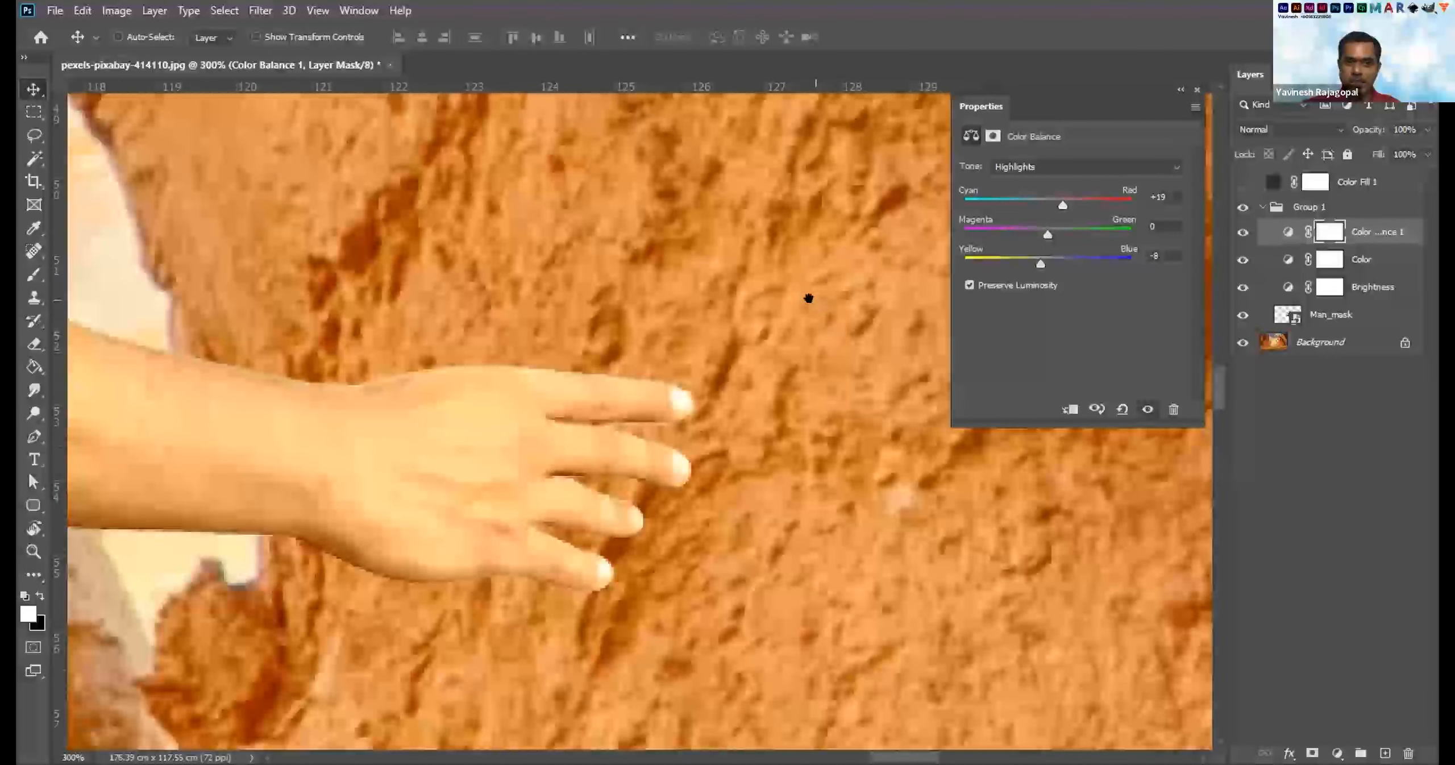
{"action": "left_click_drag", "start_coordinate": [856, 331], "coordinate": [963, 469]}
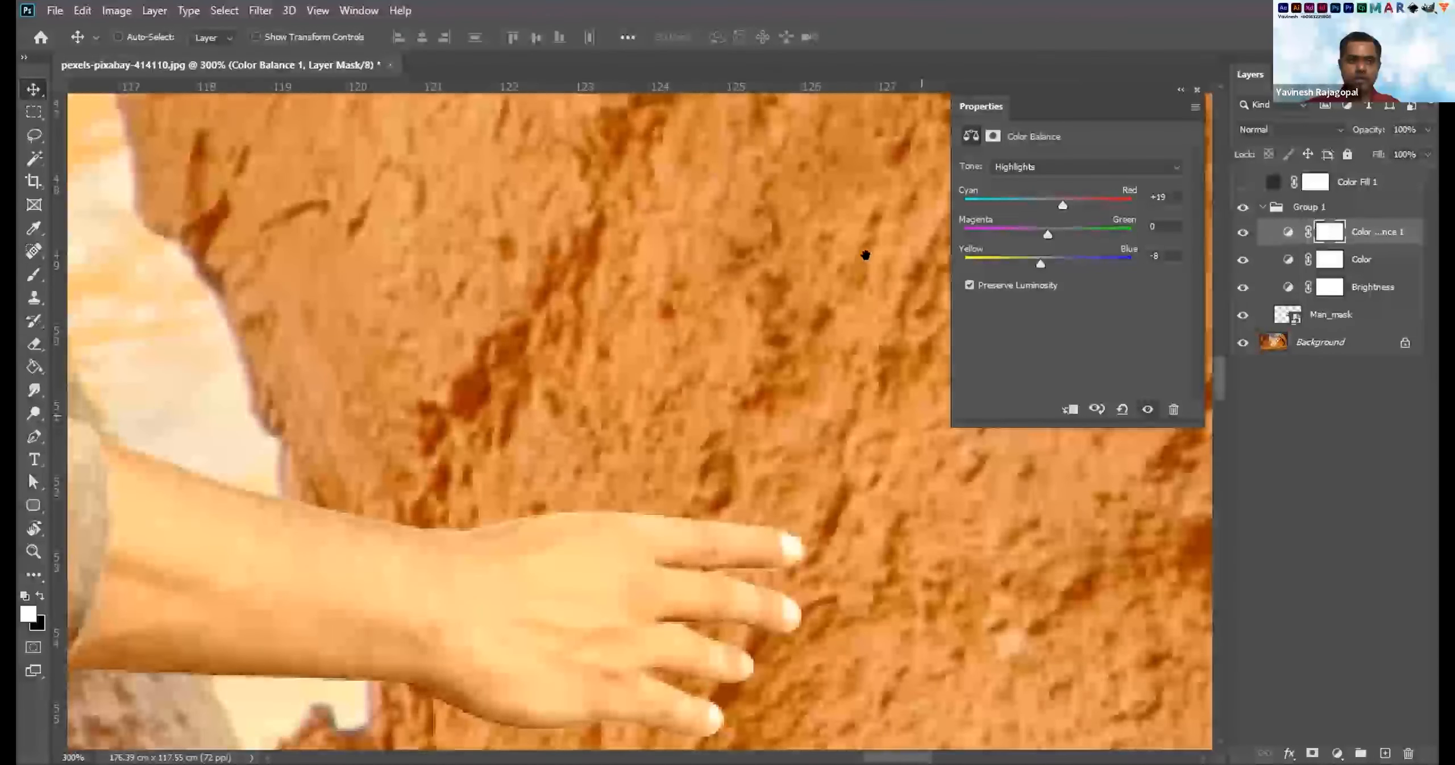
{"action": "left_click_drag", "start_coordinate": [868, 256], "coordinate": [910, 315]}
{"action": "left_click_drag", "start_coordinate": [909, 384], "coordinate": [825, 280]}
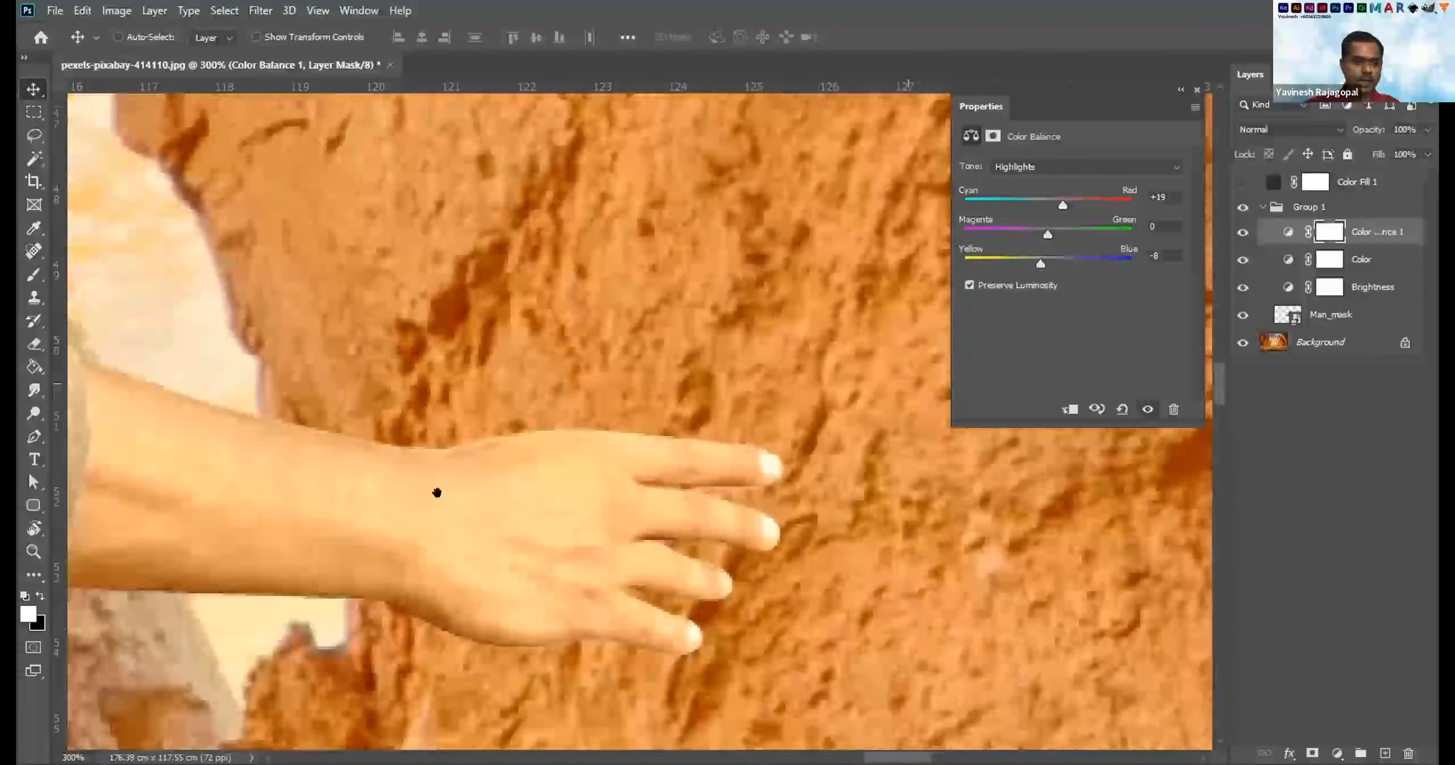
{"action": "left_click_drag", "start_coordinate": [434, 433], "coordinate": [778, 435]}
{"action": "left_click_drag", "start_coordinate": [648, 435], "coordinate": [481, 432]}
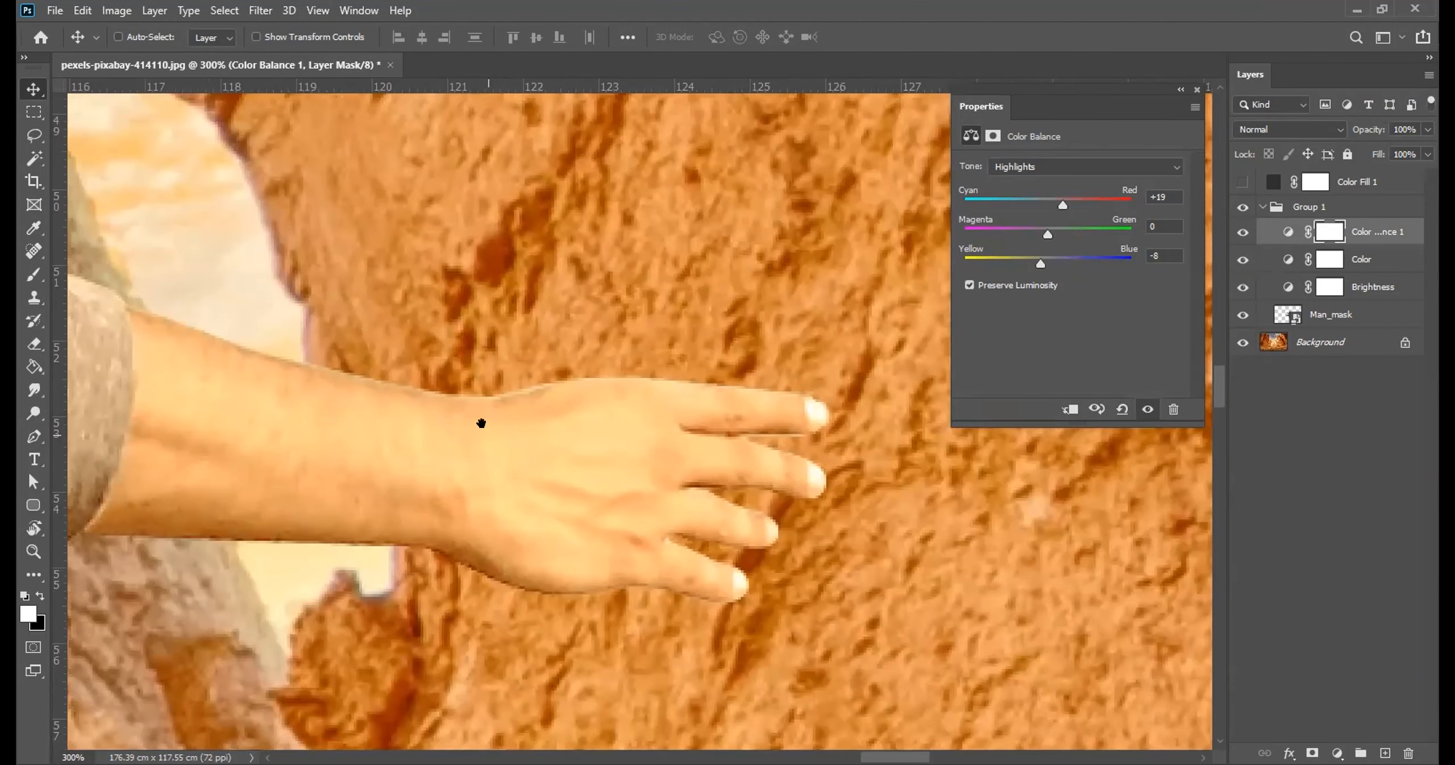
Start a Field Blur filter from the Blur Gallery on the Man_mask smart object.
{"action": "left_click", "coordinate": [1366, 311]}
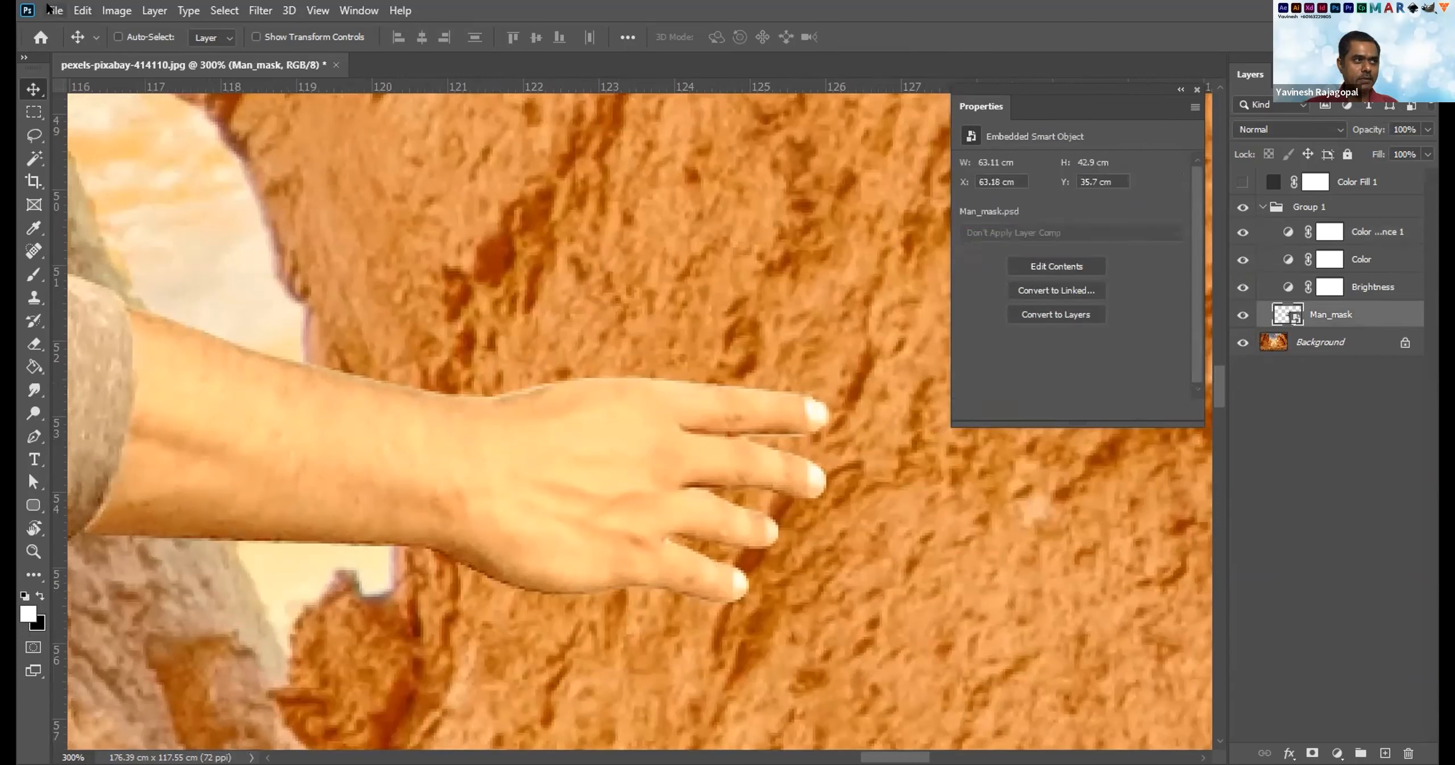
{"action": "left_click", "coordinate": [51, 9]}
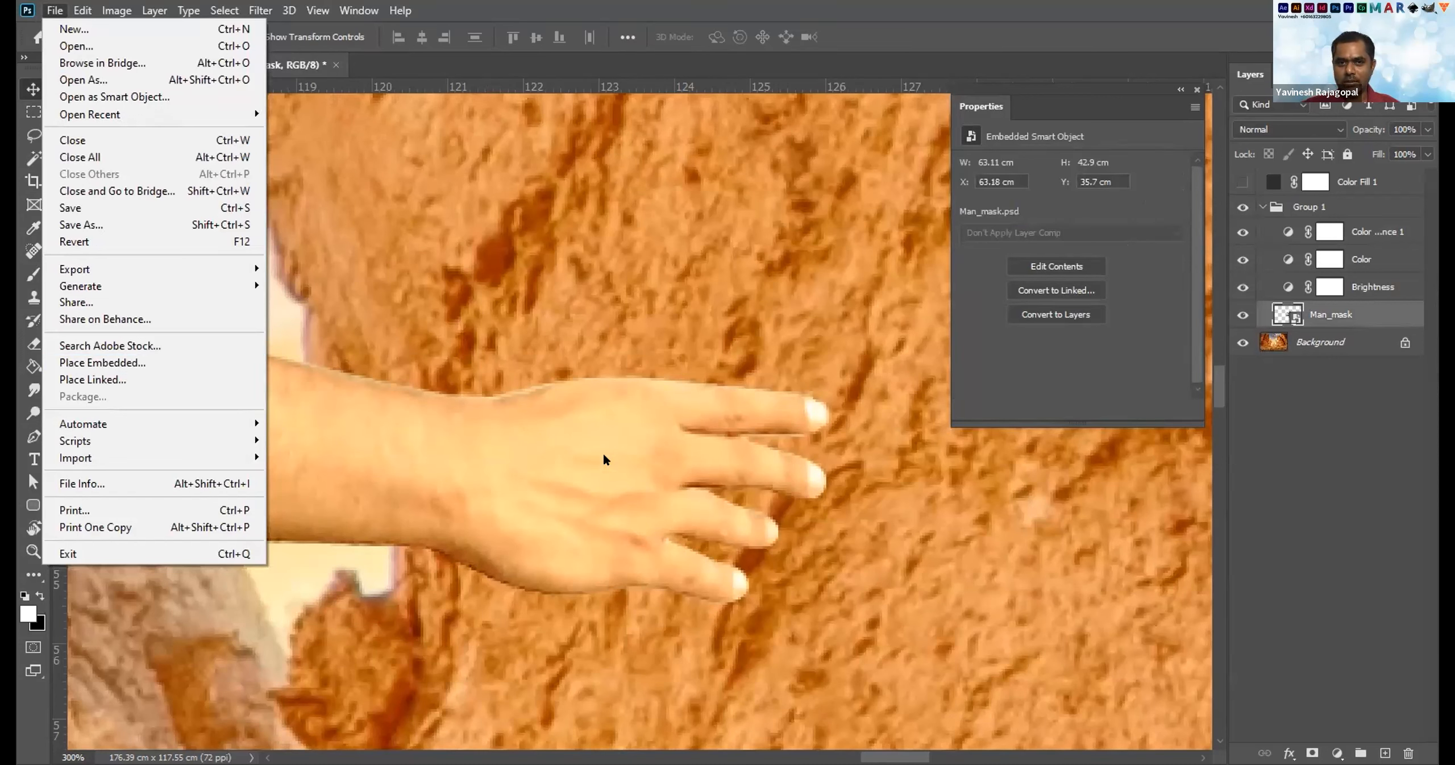
{"action": "left_click", "coordinate": [1288, 316]}
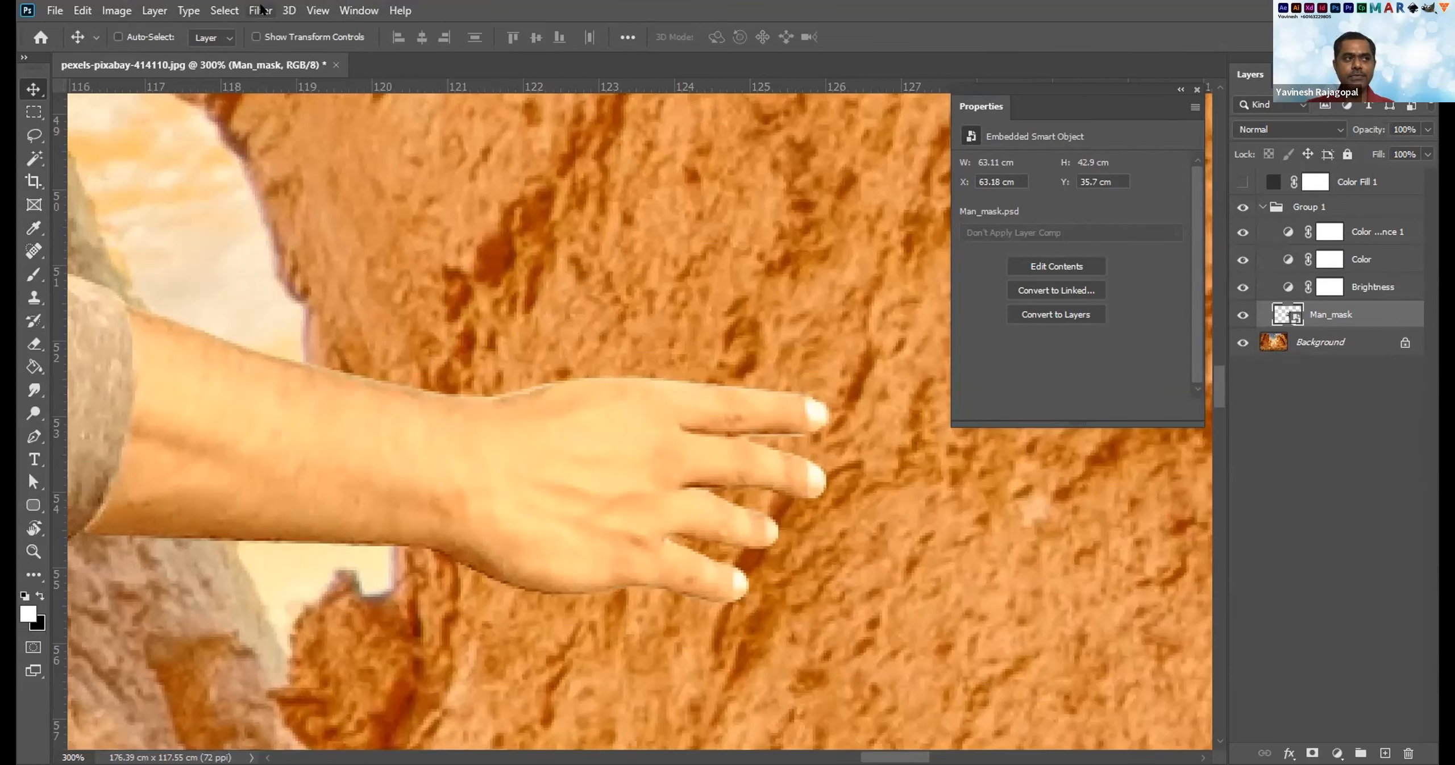
{"action": "left_click", "coordinate": [261, 9]}
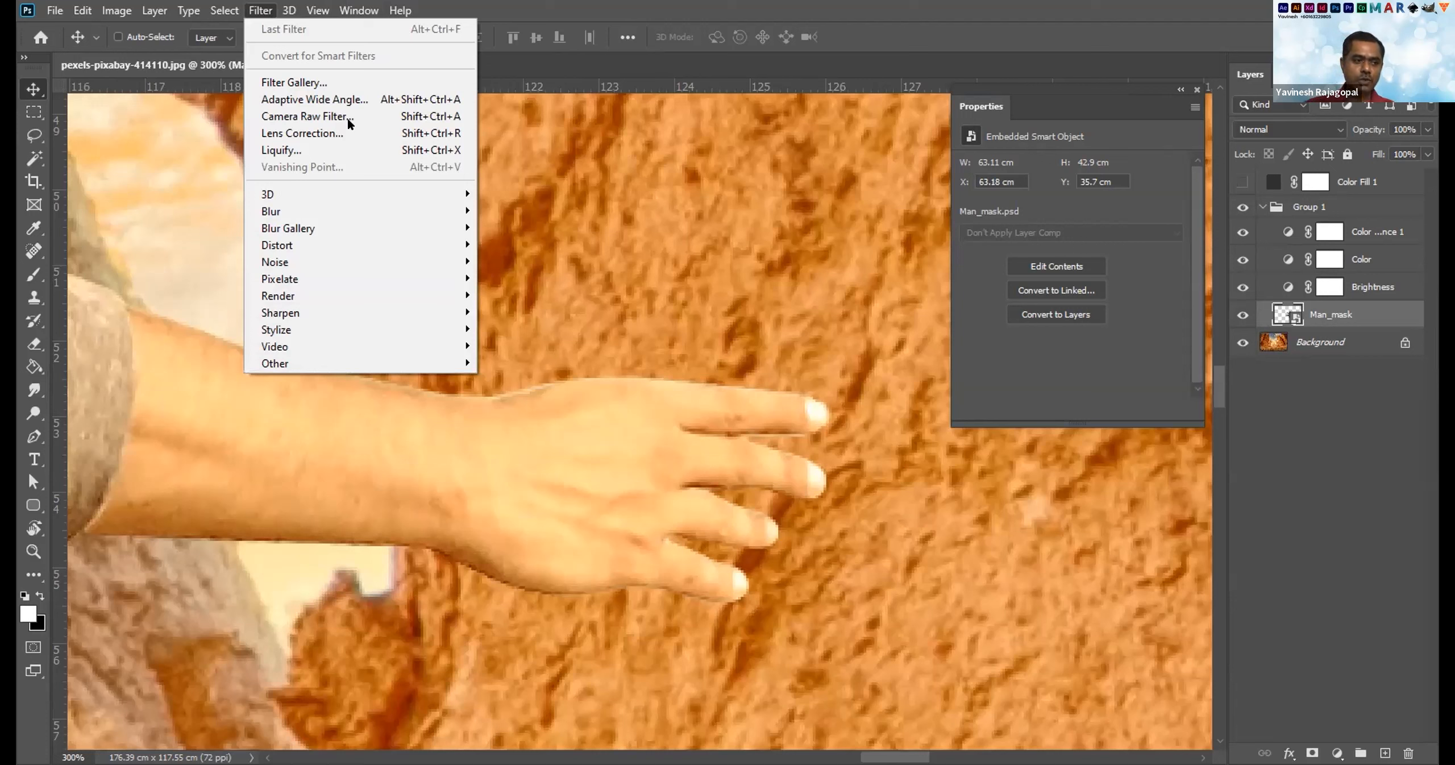
{"action": "left_click", "coordinate": [588, 427]}
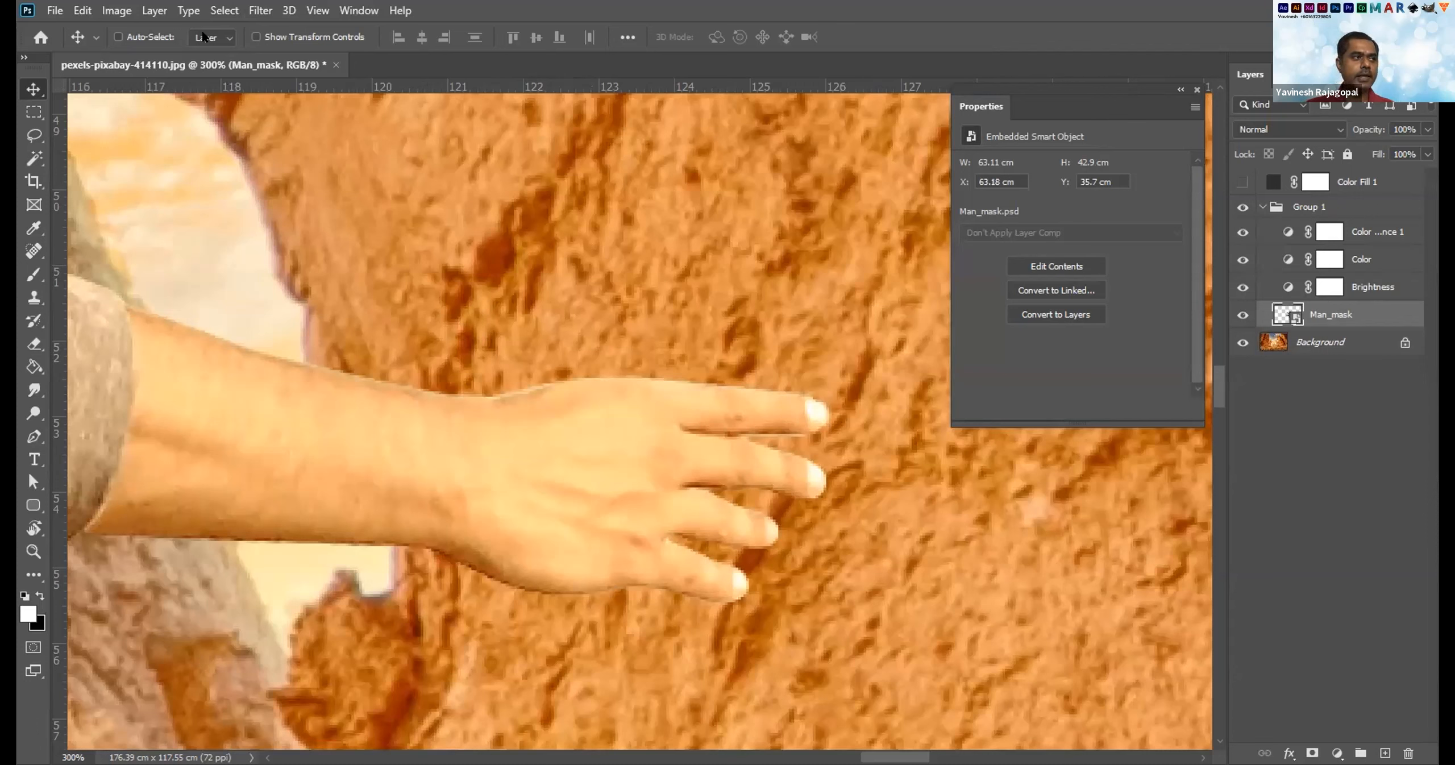
{"action": "left_click", "coordinate": [263, 8]}
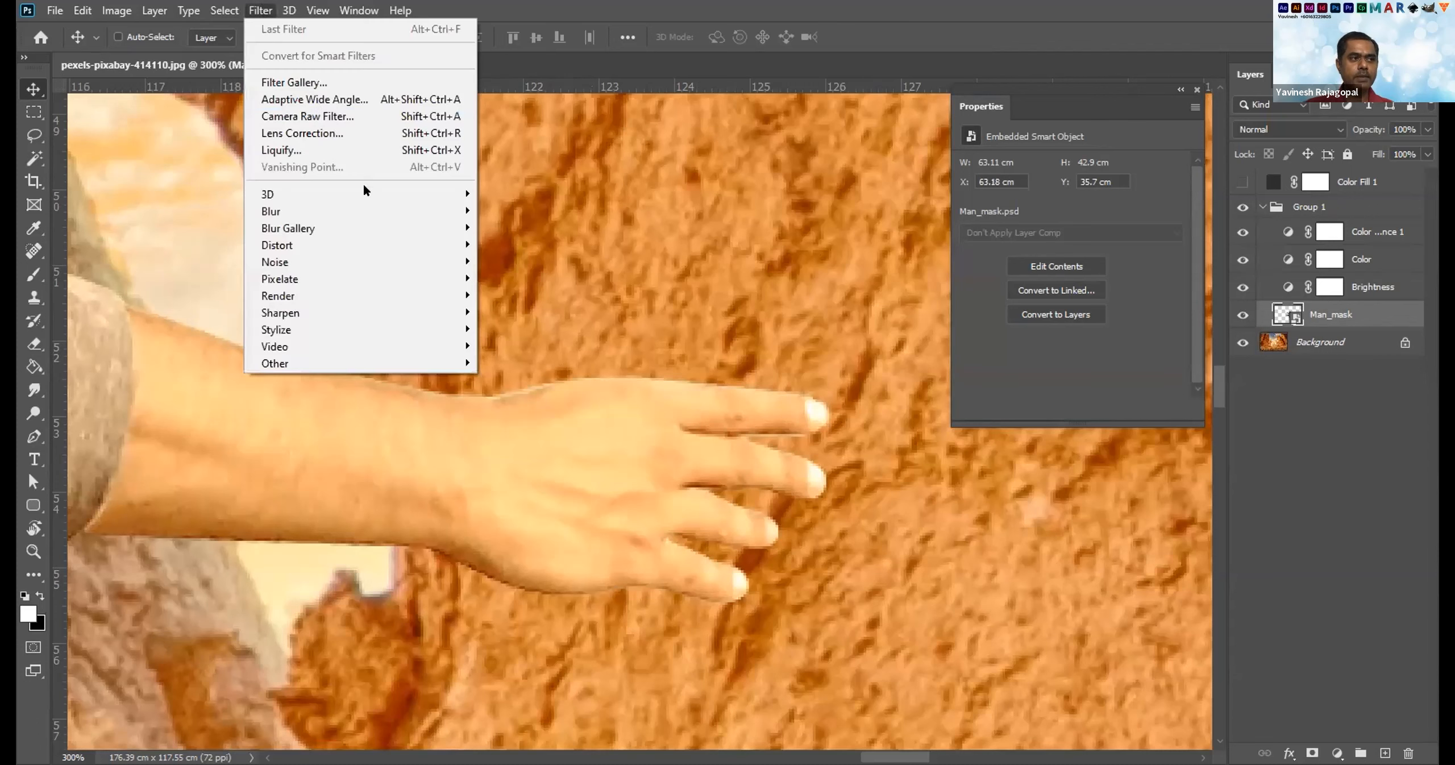
{"action": "mouse_move", "coordinate": [318, 224]}
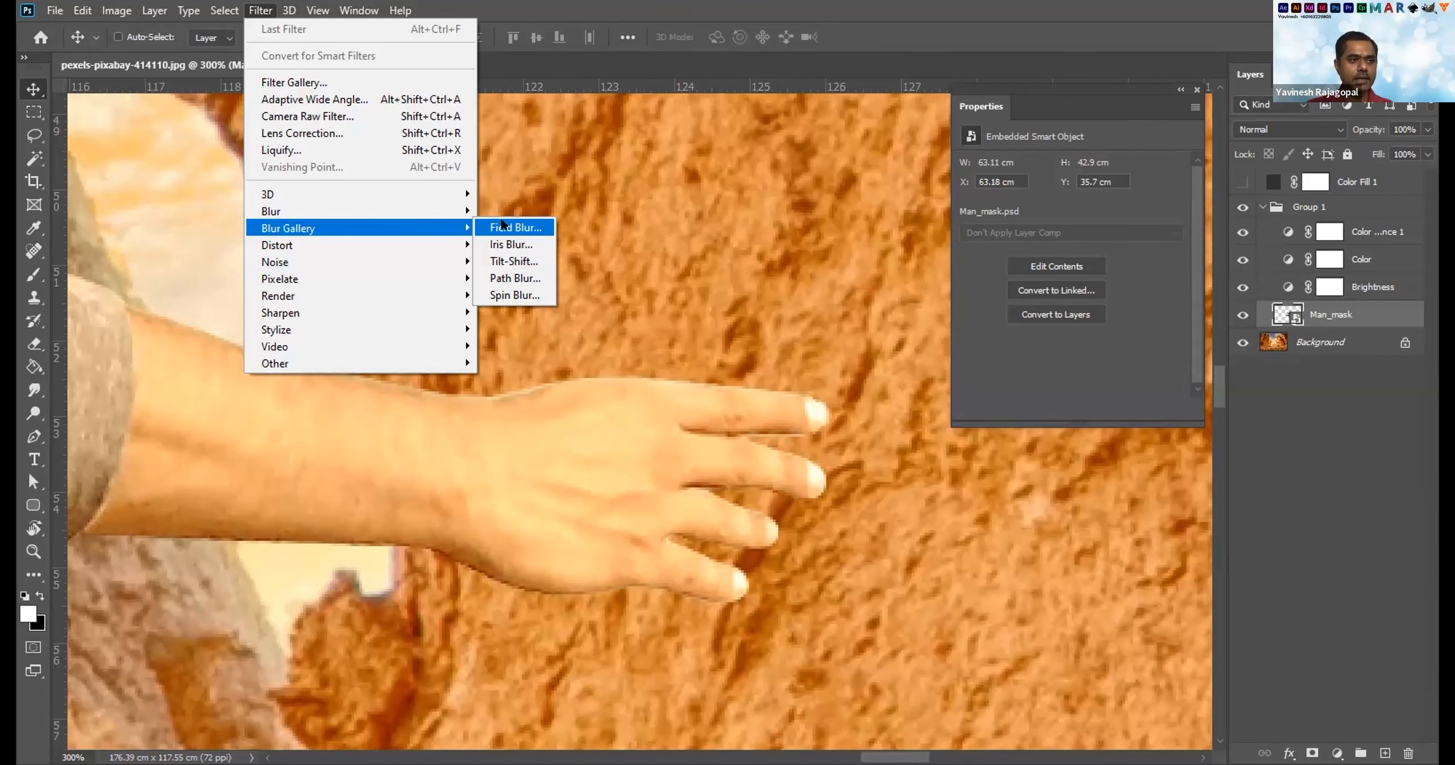
{"action": "left_click", "coordinate": [502, 227]}
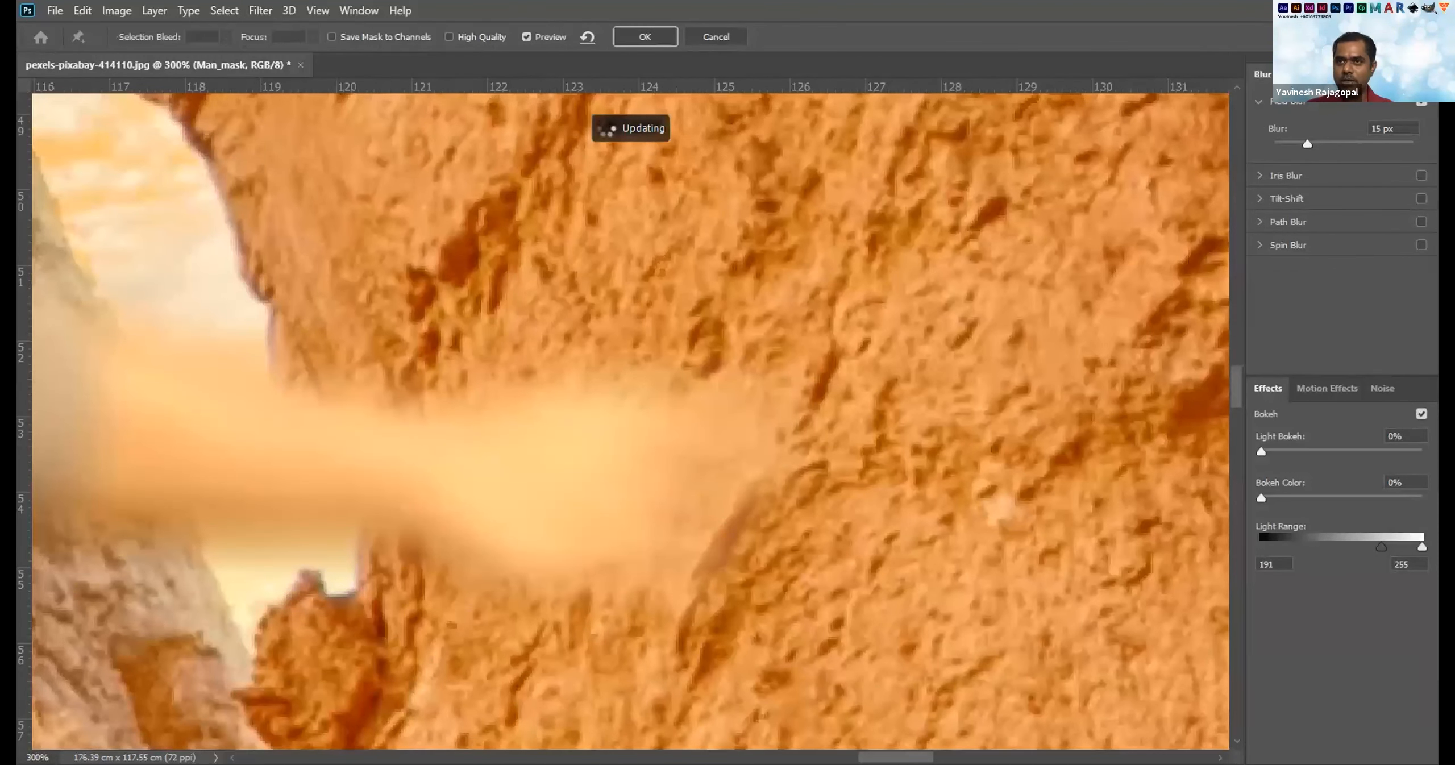
Set the Field Blur amount on the man to 1 px.
{"action": "left_click_drag", "start_coordinate": [1308, 143], "coordinate": [1258, 145]}
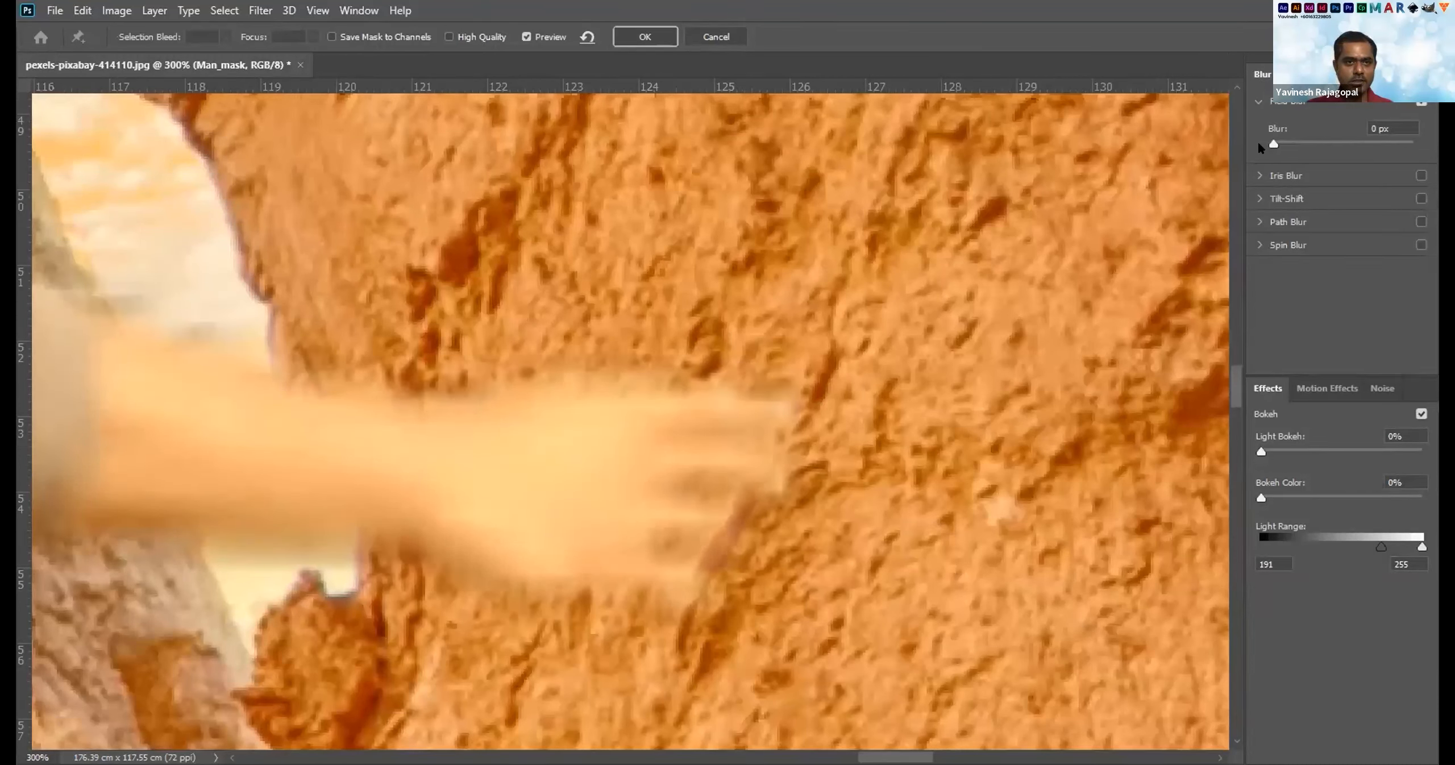
{"action": "left_click", "coordinate": [1402, 122]}
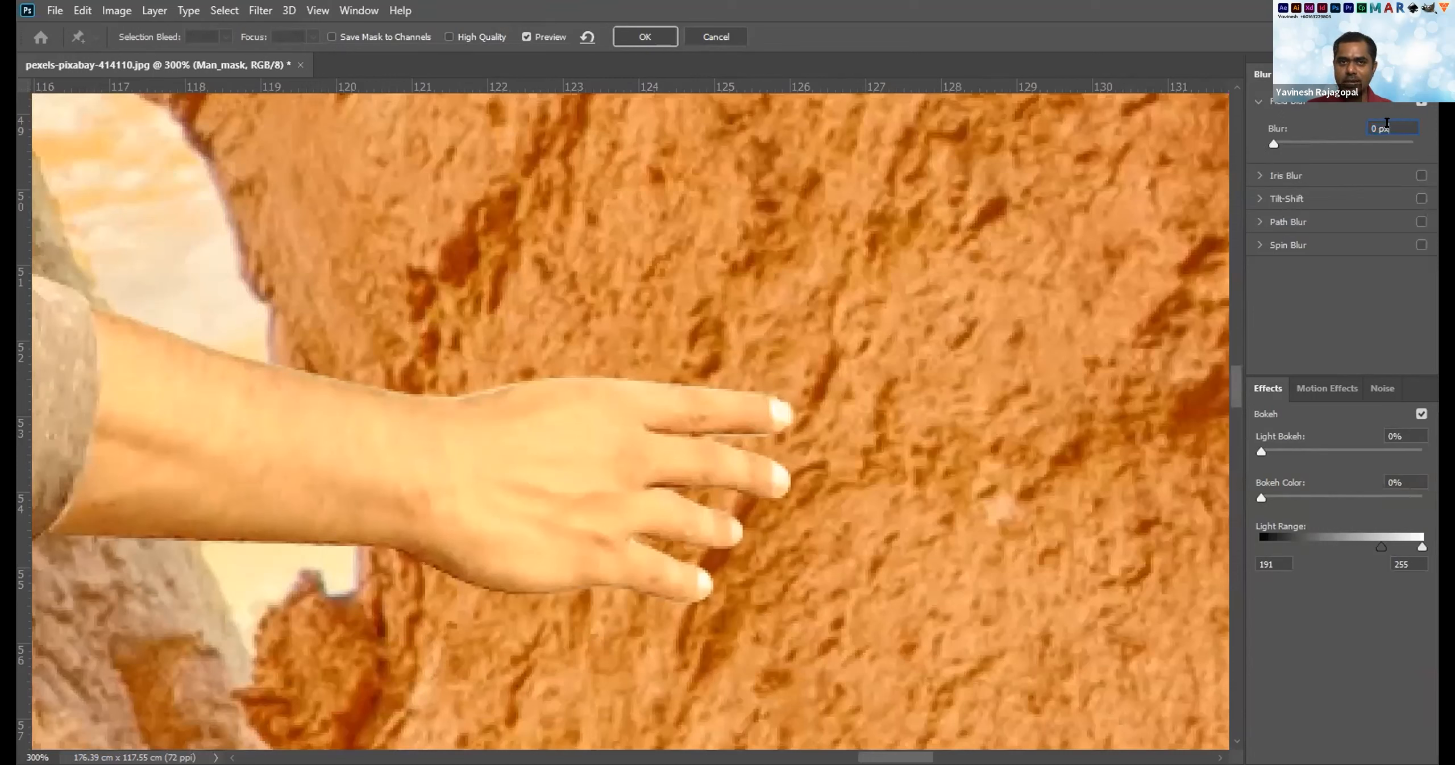
{"action": "key", "text": "Up"}
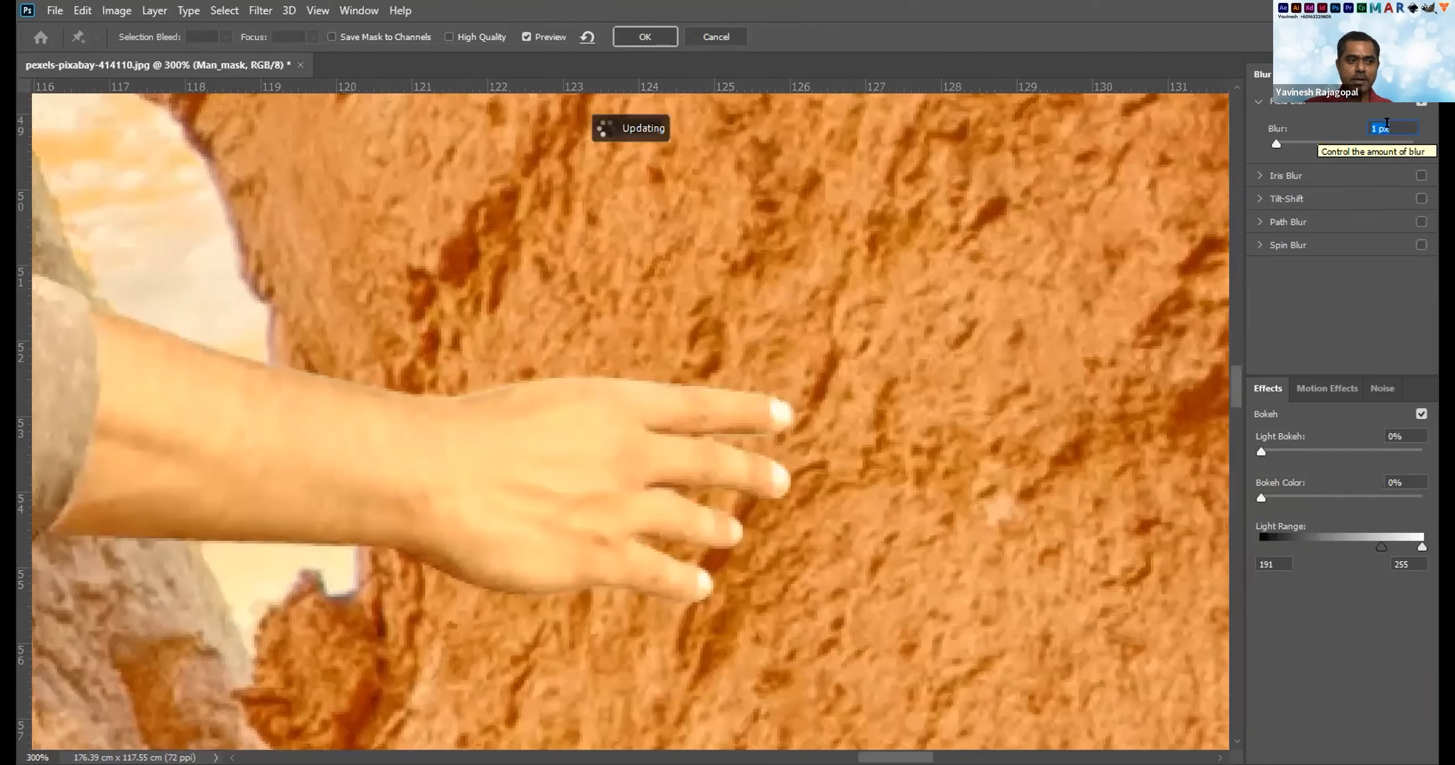
{"action": "key", "text": "Up"}
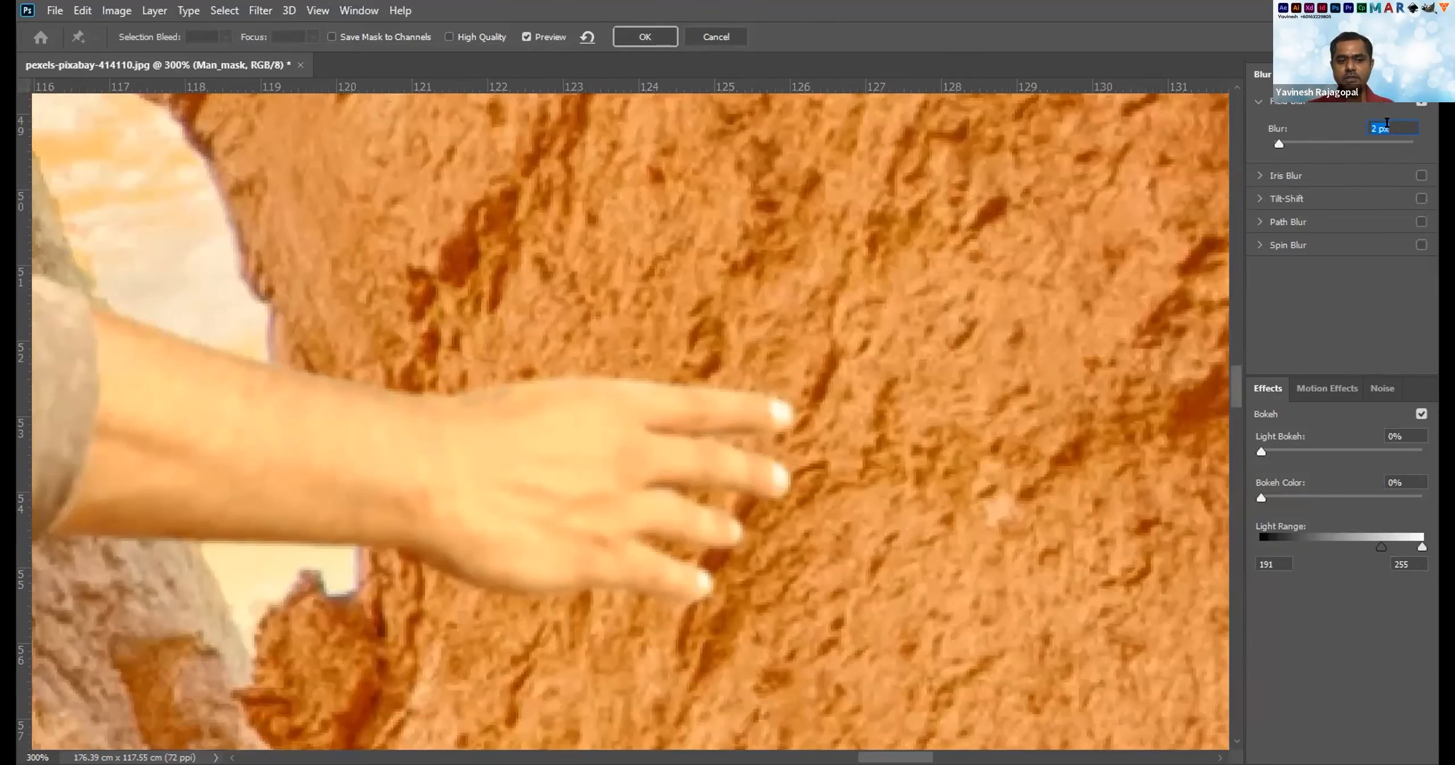
{"action": "key", "text": "Down"}
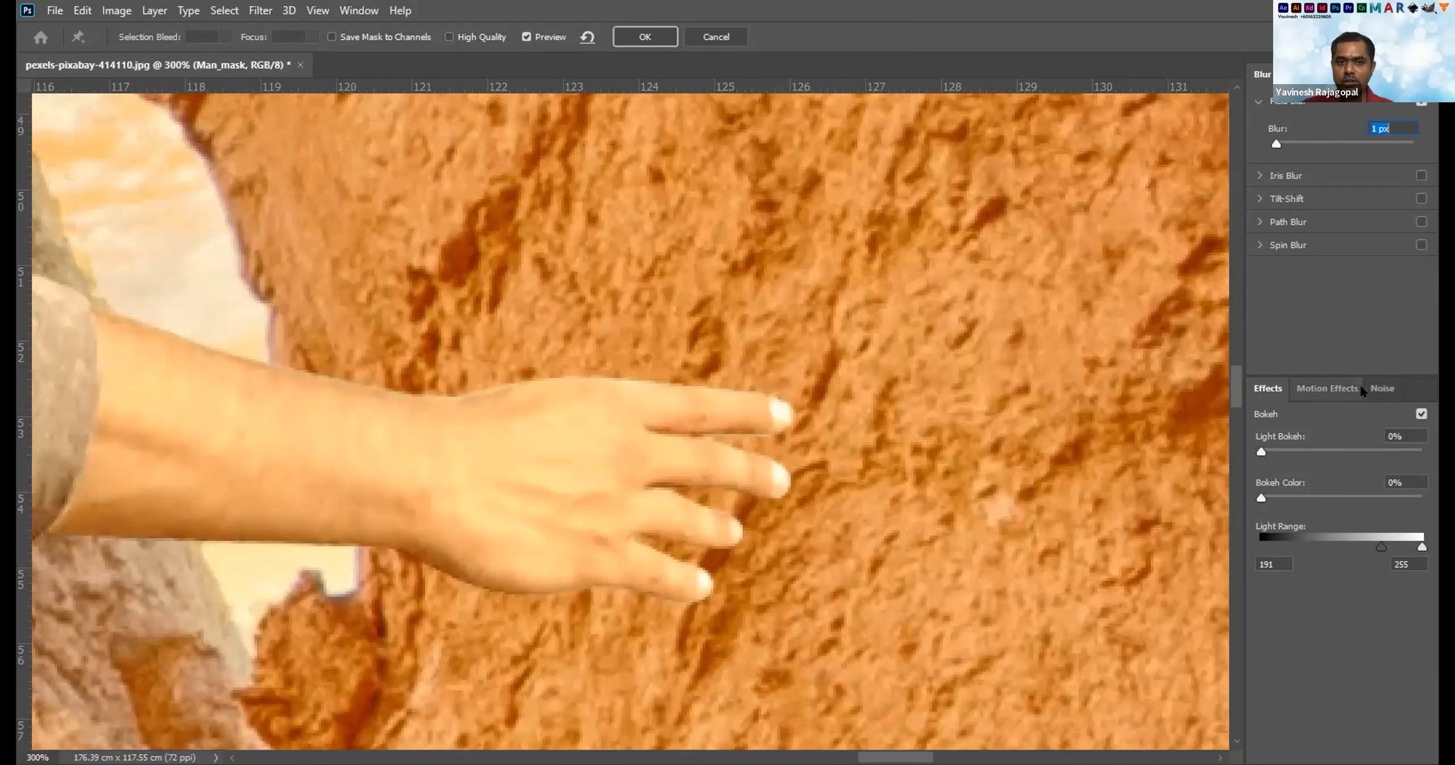
Add grain noise to the man's Field Blur with an Amount of 23.76% and a Size of 60%.
{"action": "left_click", "coordinate": [1381, 385]}
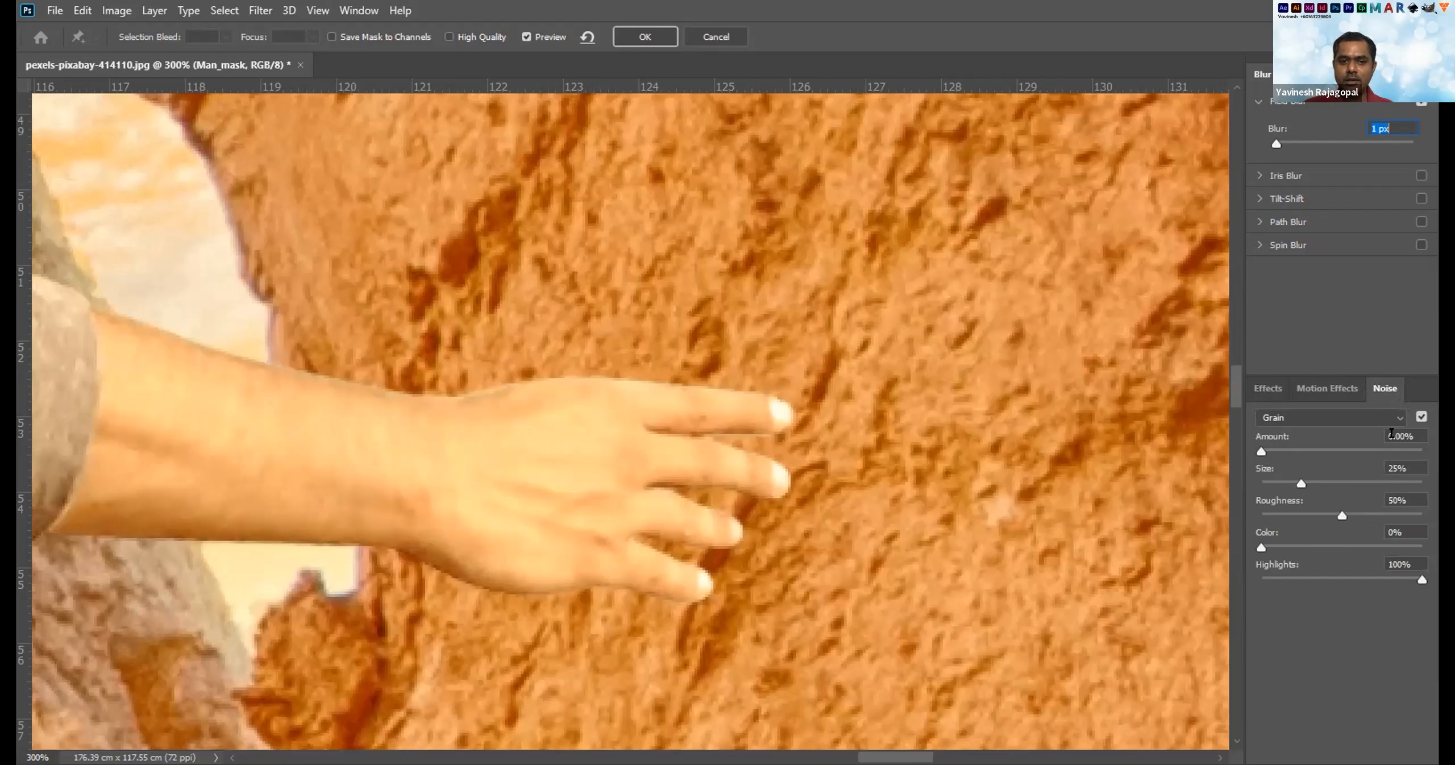
{"action": "left_click_drag", "start_coordinate": [1261, 451], "coordinate": [1346, 451]}
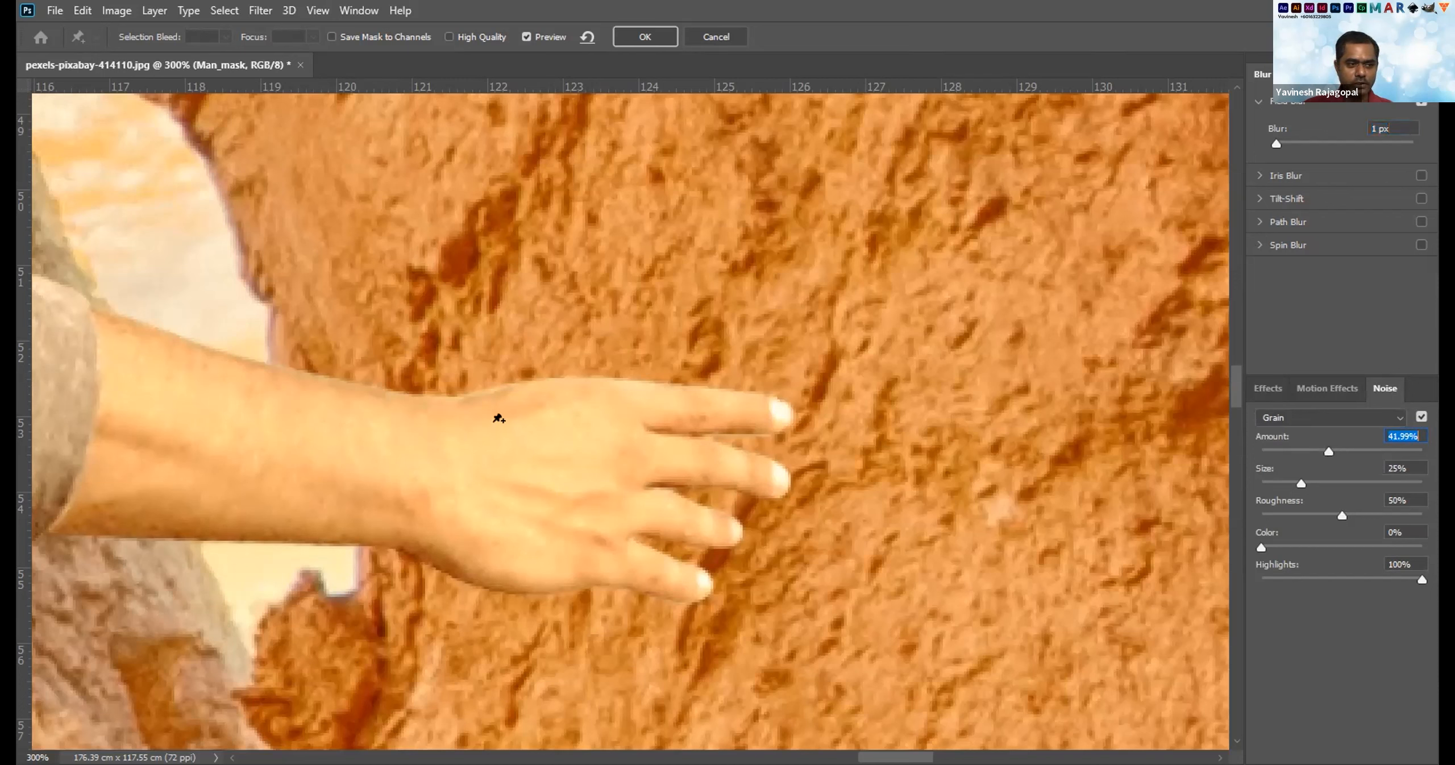
{"action": "left_click_drag", "start_coordinate": [1329, 451], "coordinate": [1365, 452]}
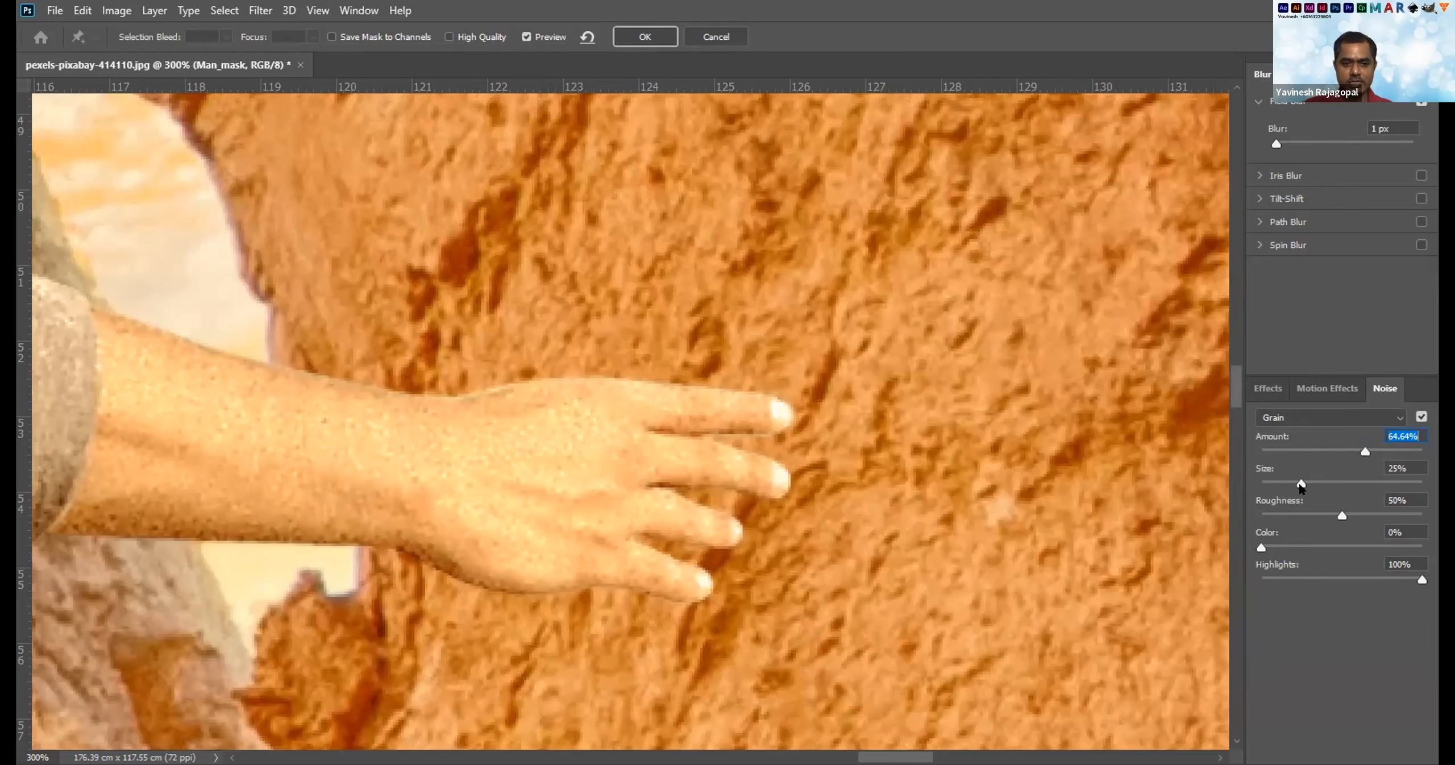
{"action": "left_click_drag", "start_coordinate": [1301, 481], "coordinate": [1311, 478]}
{"action": "left_click_drag", "start_coordinate": [1327, 482], "coordinate": [1358, 482]}
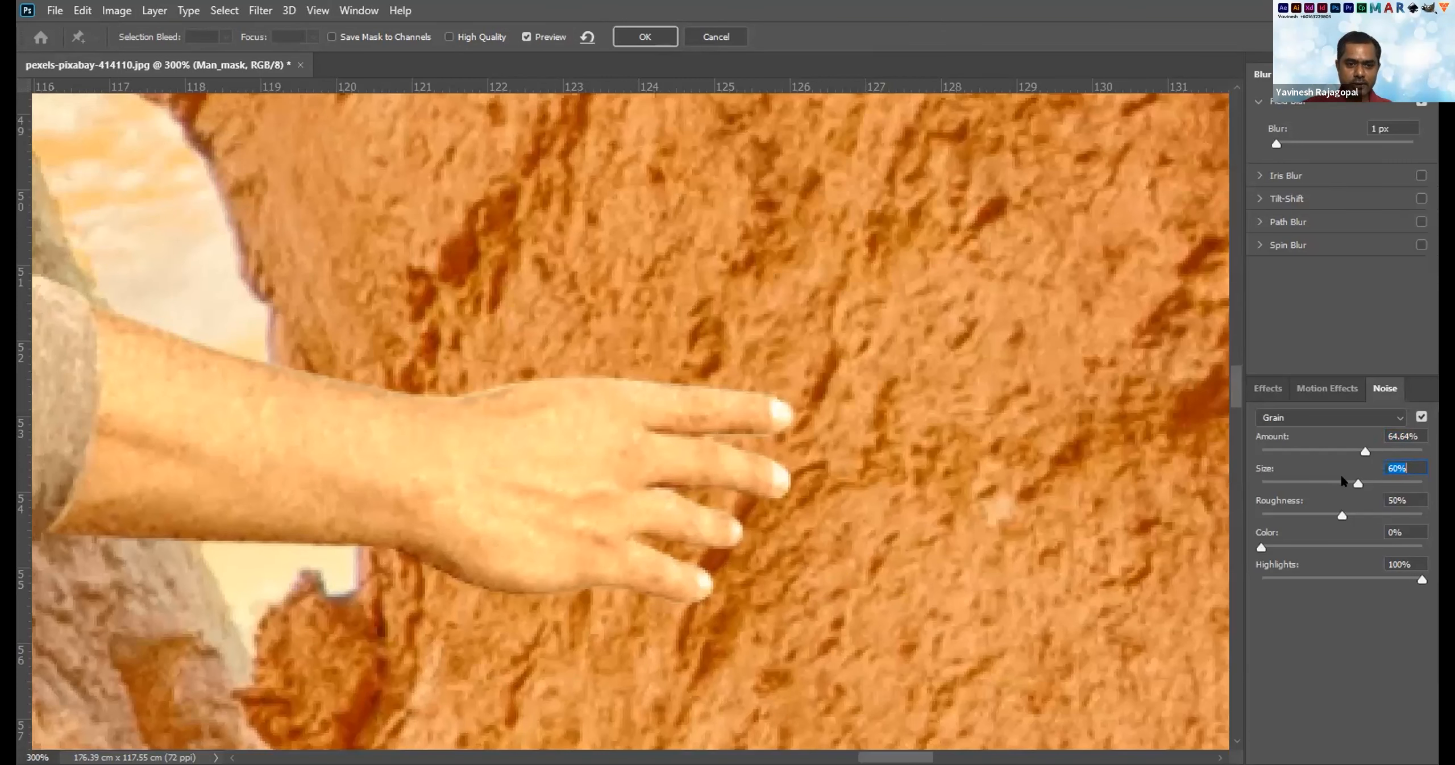
{"action": "left_click_drag", "start_coordinate": [1331, 451], "coordinate": [1298, 451]}
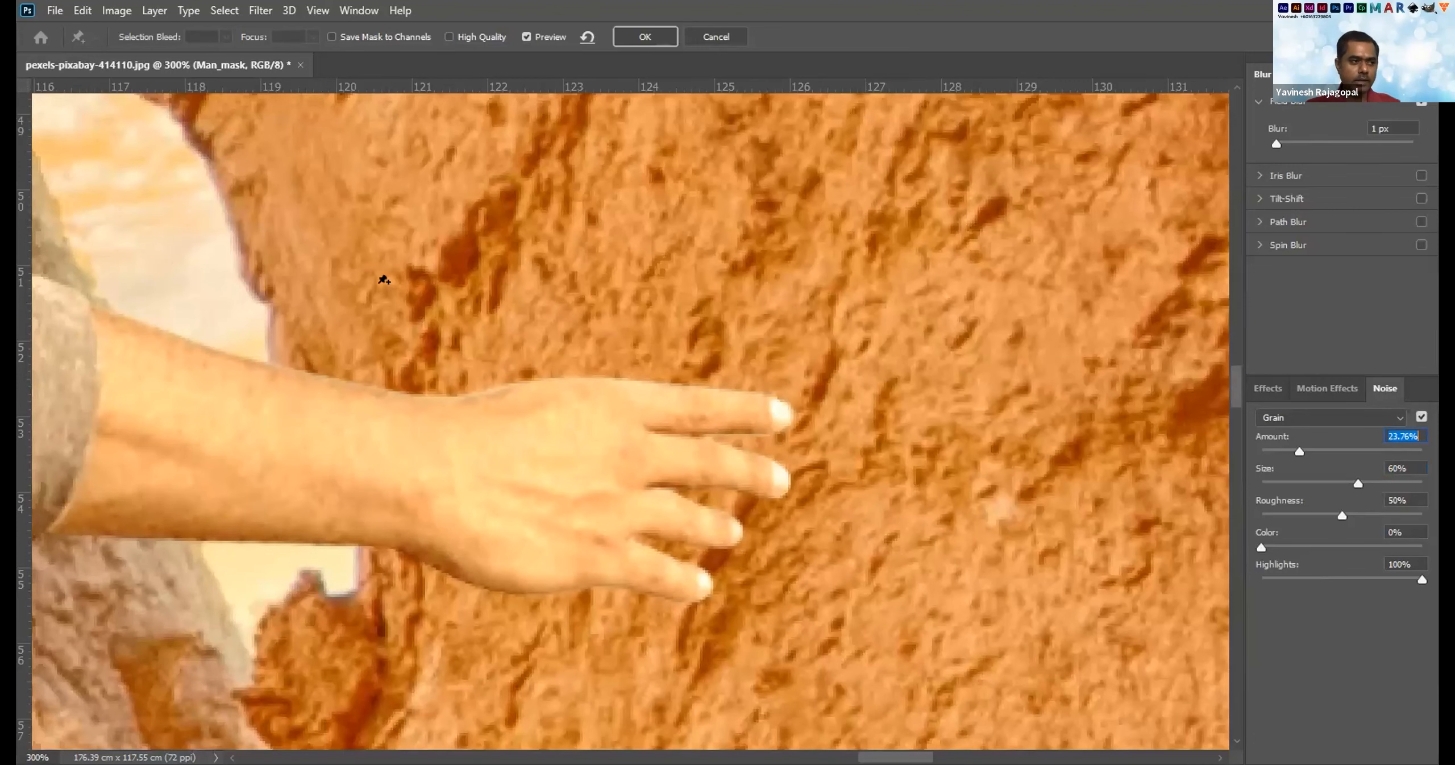
Examine the blur and grain on the man's jacket, face and rear hand against the surrounding rock and sky.
{"action": "mouse_move", "coordinate": [368, 269]}
{"action": "left_mouse_down"}
{"action": "mouse_move", "coordinate": [747, 405]}
{"action": "mouse_move", "coordinate": [904, 414]}
{"action": "left_mouse_up"}
{"action": "mouse_move", "coordinate": [481, 277]}
{"action": "left_mouse_down"}
{"action": "mouse_move", "coordinate": [890, 497]}
{"action": "mouse_move", "coordinate": [926, 508]}
{"action": "mouse_move", "coordinate": [726, 424]}
{"action": "mouse_move", "coordinate": [1002, 500]}
{"action": "left_mouse_up"}
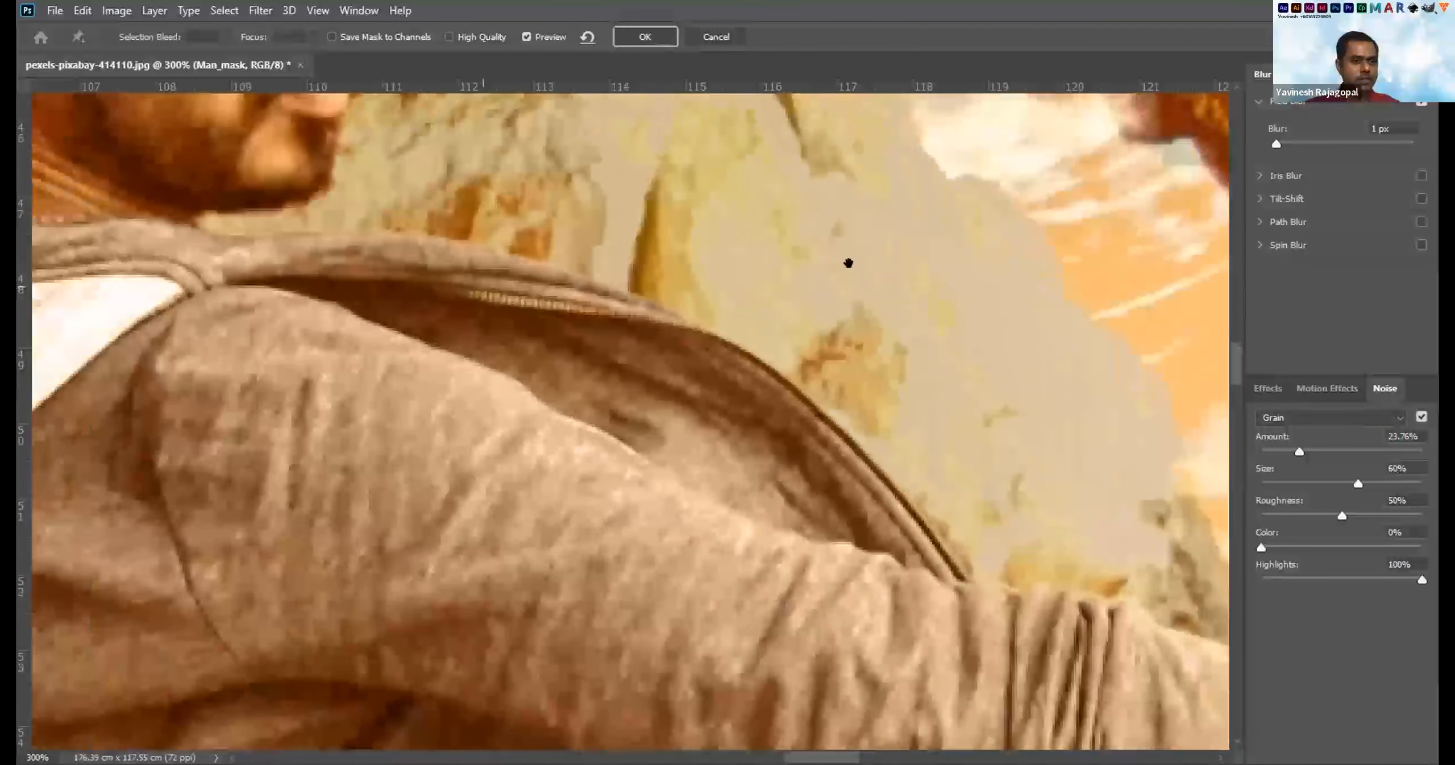
{"action": "left_click_drag", "start_coordinate": [847, 263], "coordinate": [896, 377]}
{"action": "mouse_move", "coordinate": [440, 263]}
{"action": "left_mouse_down"}
{"action": "mouse_move", "coordinate": [955, 296]}
{"action": "mouse_move", "coordinate": [923, 295]}
{"action": "left_mouse_up"}
{"action": "left_click_drag", "start_coordinate": [908, 382], "coordinate": [669, 252]}
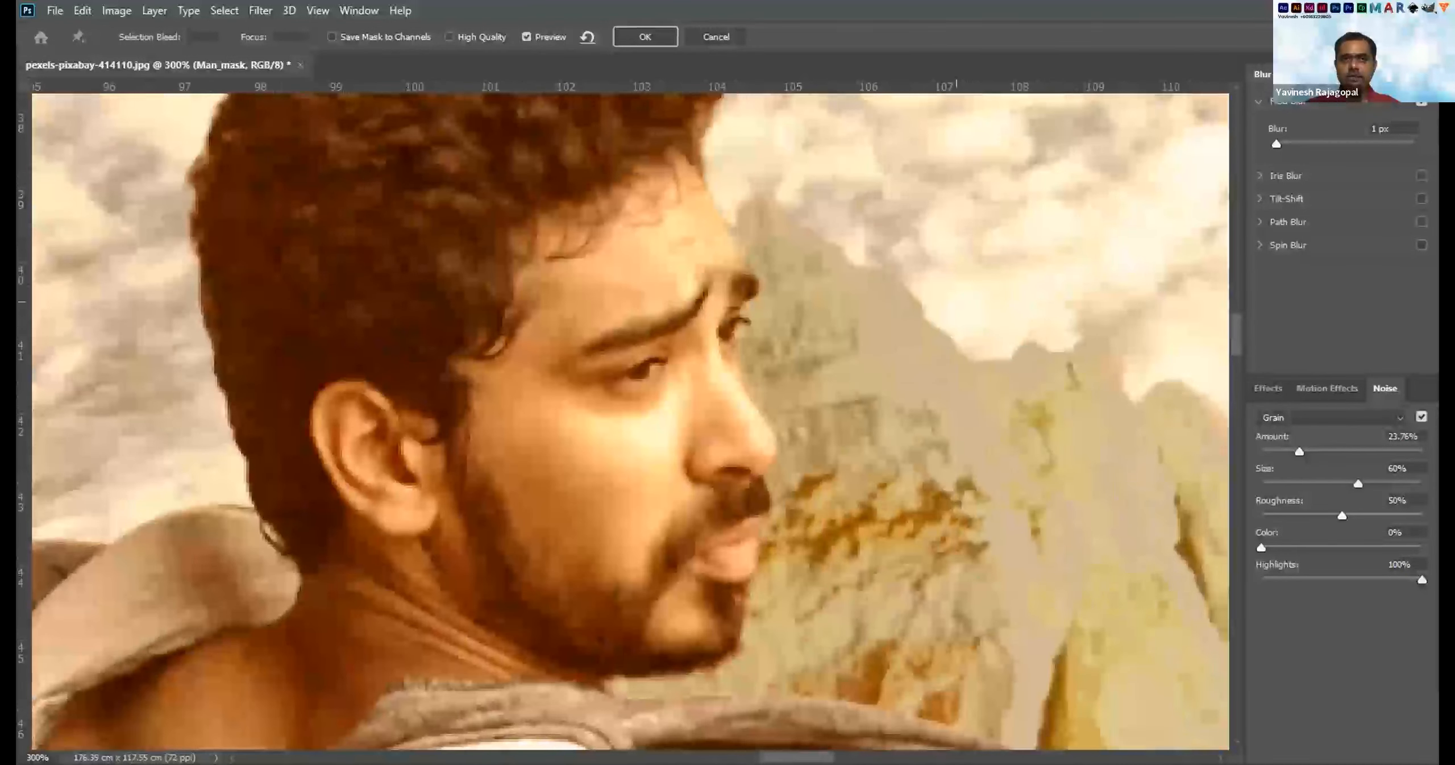
{"action": "scroll", "coordinate": [923, 361], "scroll_direction": "down", "scroll_amount": 3}
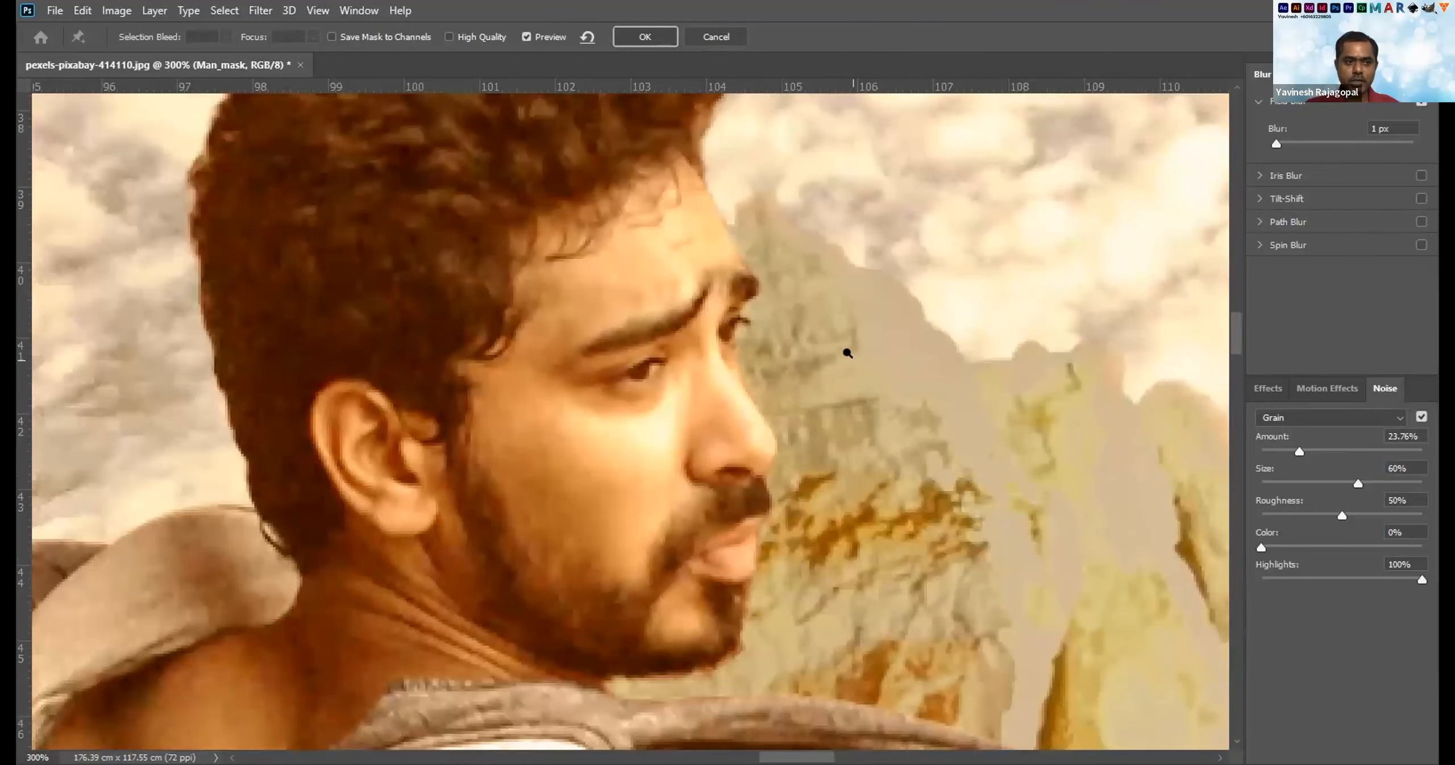
{"action": "scroll", "coordinate": [811, 290], "scroll_direction": "down", "scroll_amount": 4}
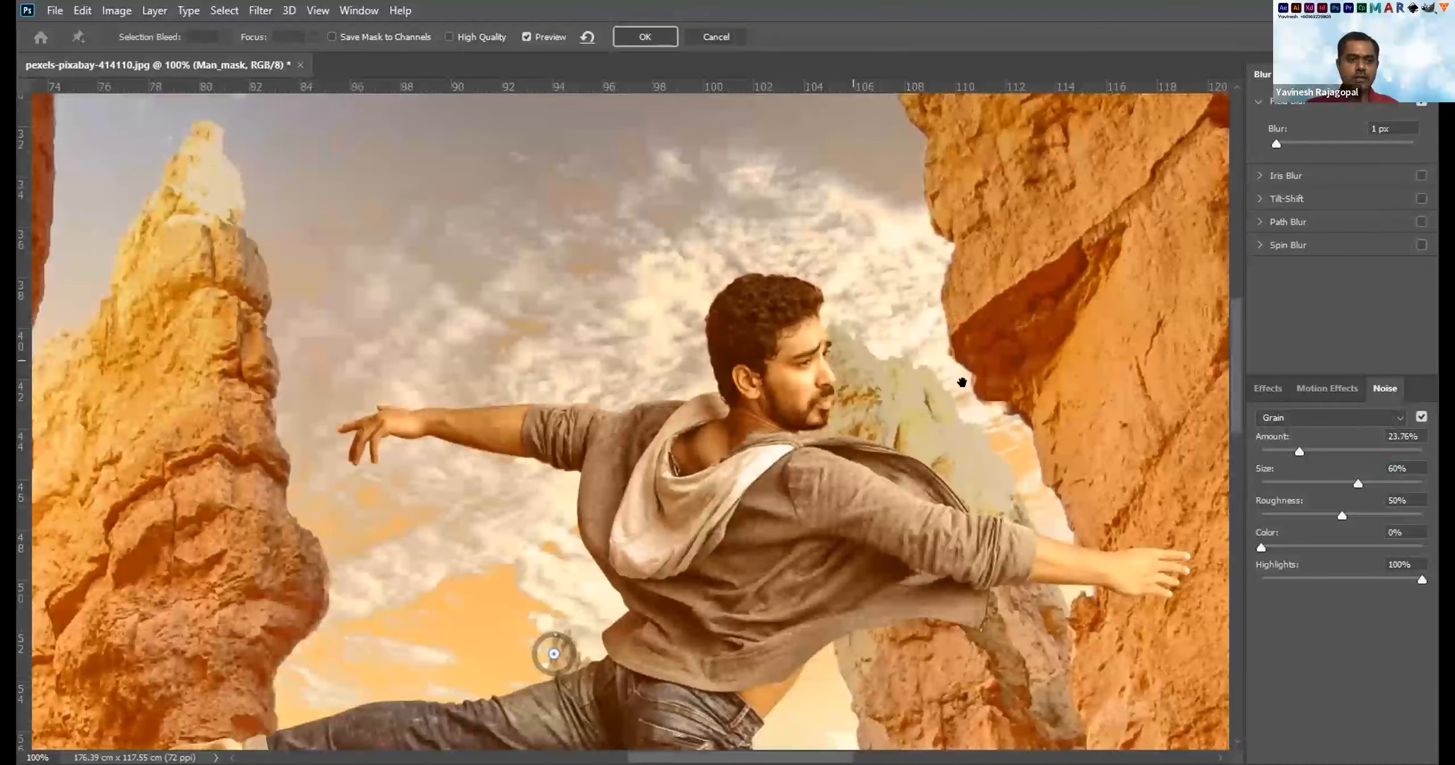
{"action": "scroll", "coordinate": [960, 387], "scroll_direction": "down", "scroll_amount": 3}
{"action": "left_click_drag", "start_coordinate": [924, 432], "coordinate": [835, 400]}
{"action": "scroll", "coordinate": [822, 352], "scroll_direction": "up", "scroll_amount": 5}
{"action": "scroll", "coordinate": [822, 351], "scroll_direction": "down", "scroll_amount": 2}
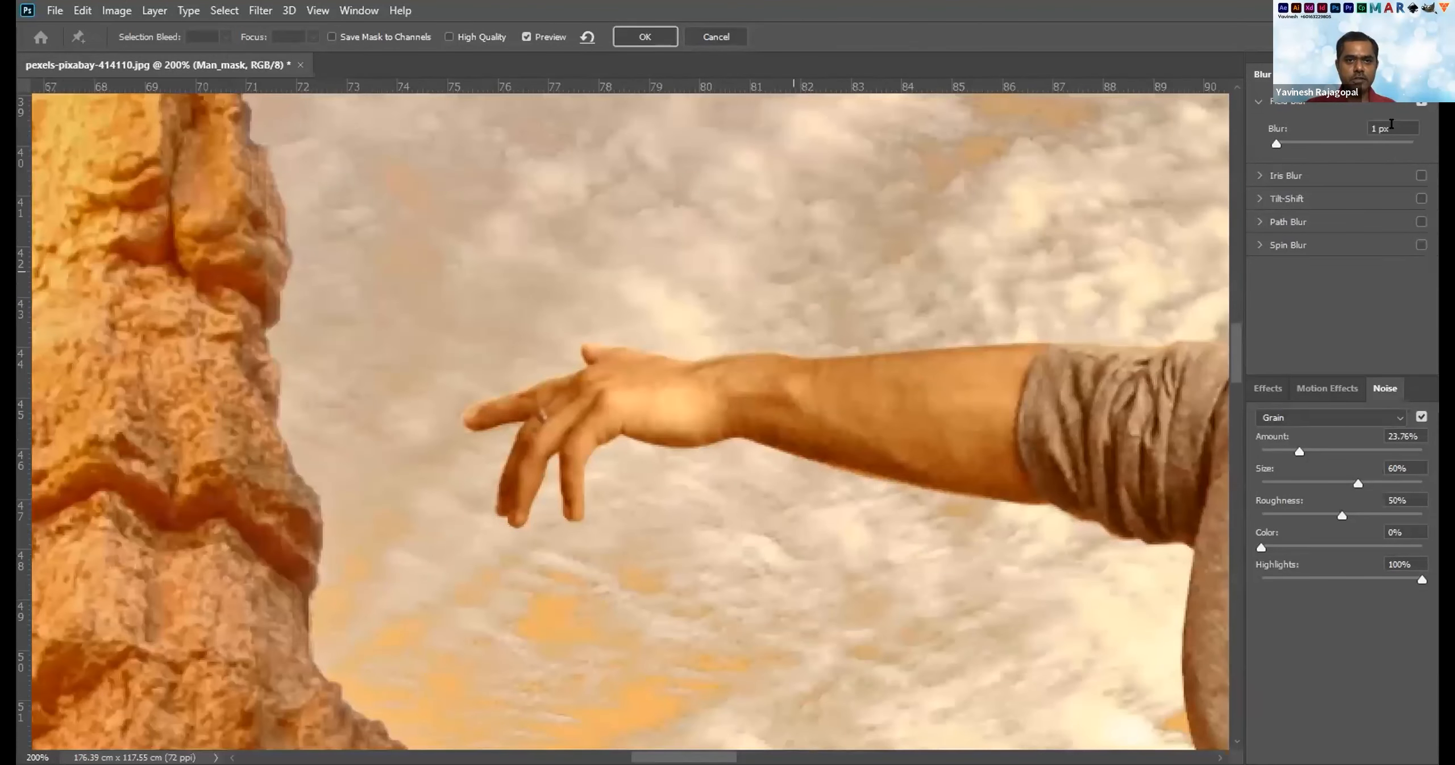
Try a 2 px Field Blur on the man's rear arm and return the amount to 1 px.
{"action": "double_click", "coordinate": [1380, 129]}
{"action": "type", "text": "0"}
{"action": "key", "text": "Return"}
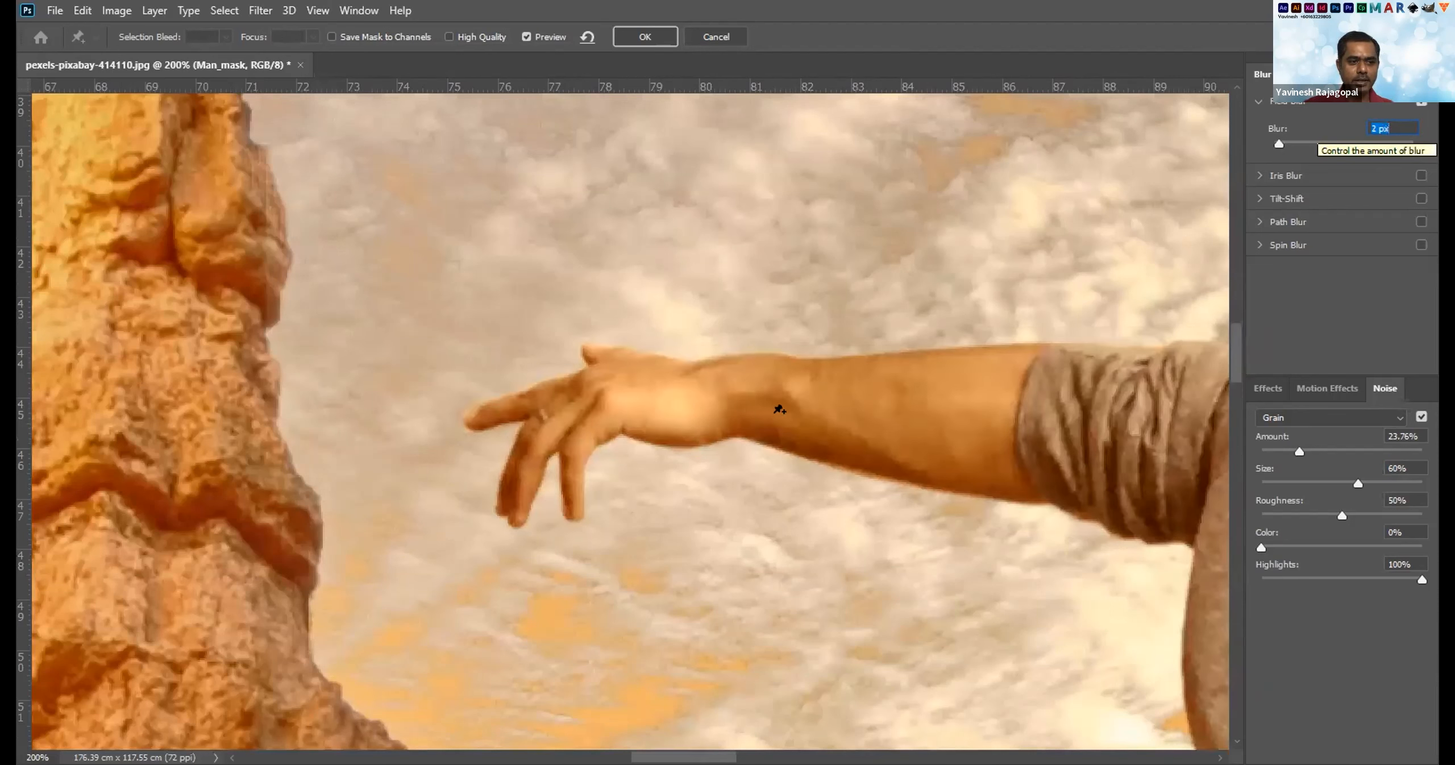
{"action": "key", "text": "Up"}
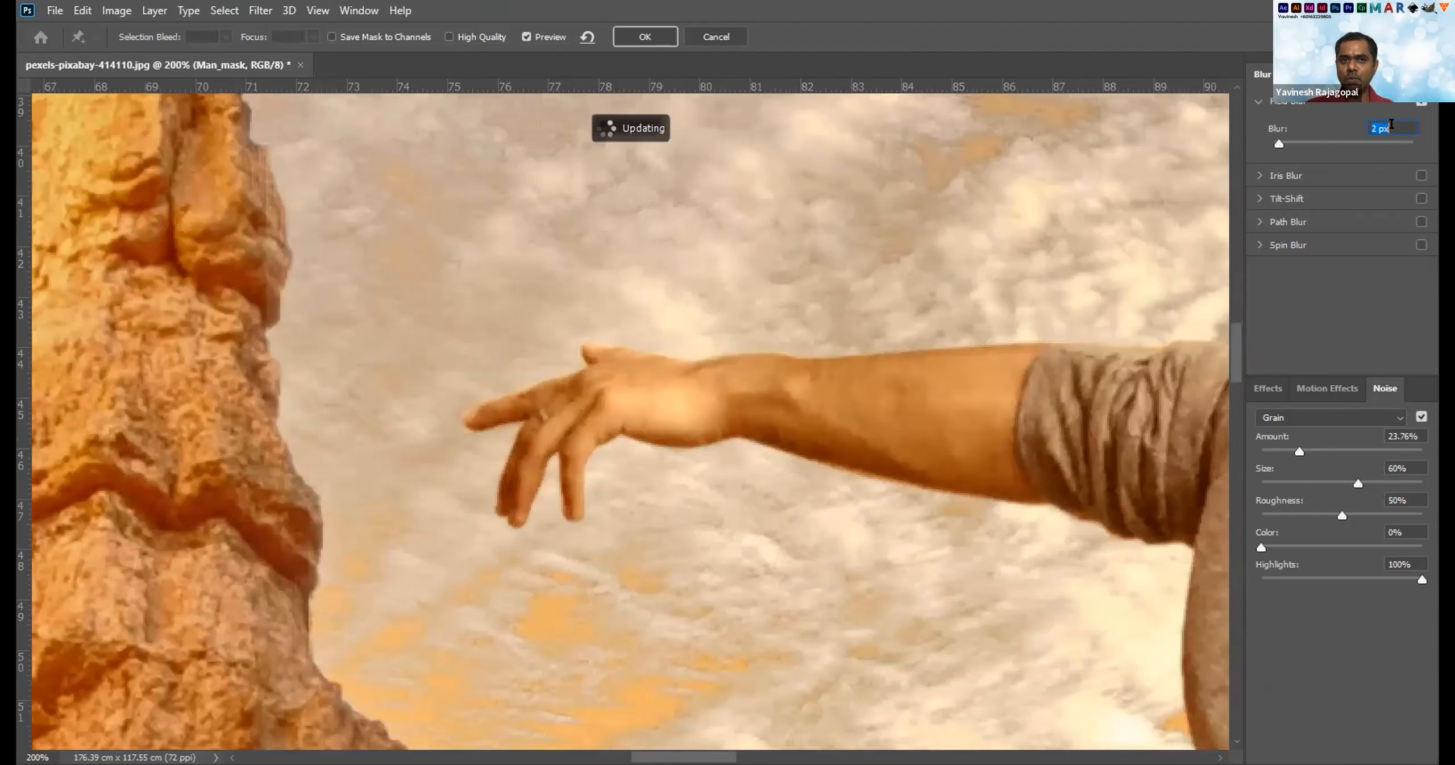
{"action": "key", "text": "Down"}
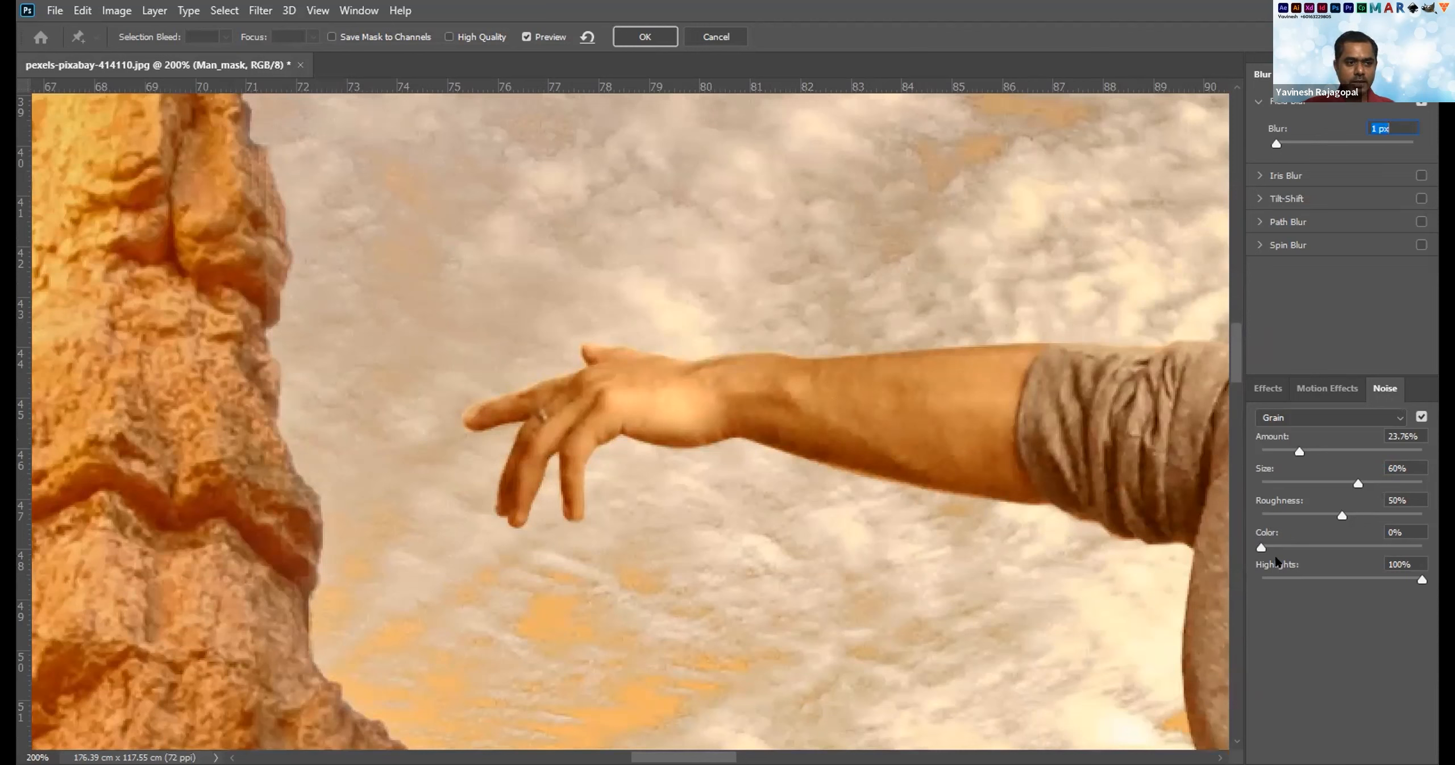
Compare the grain's Highlights at 0% and 100% on the man's rear arm and face.
{"action": "left_click_drag", "start_coordinate": [1339, 575], "coordinate": [1203, 578]}
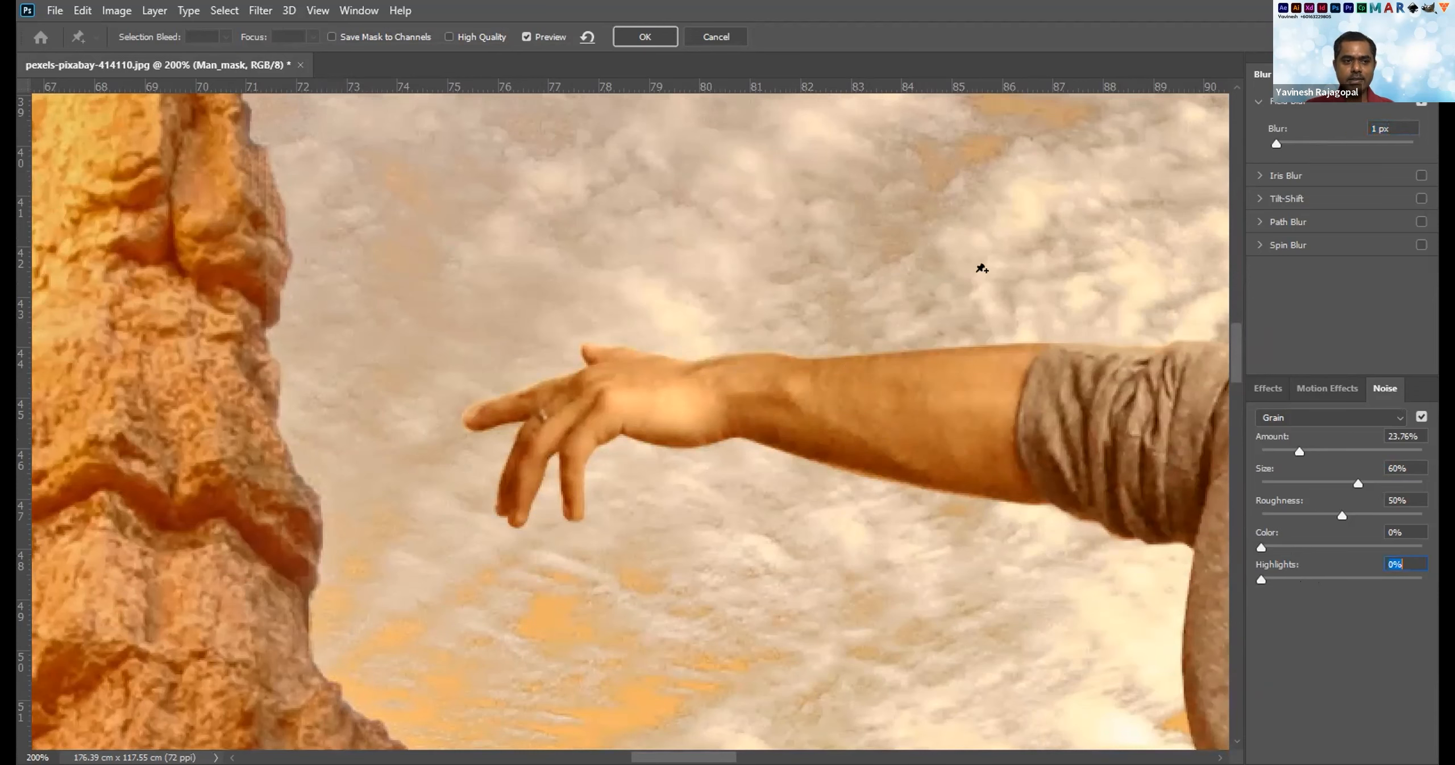
{"action": "left_click_drag", "start_coordinate": [493, 482], "coordinate": [497, 479]}
{"action": "left_click_drag", "start_coordinate": [870, 451], "coordinate": [422, 377]}
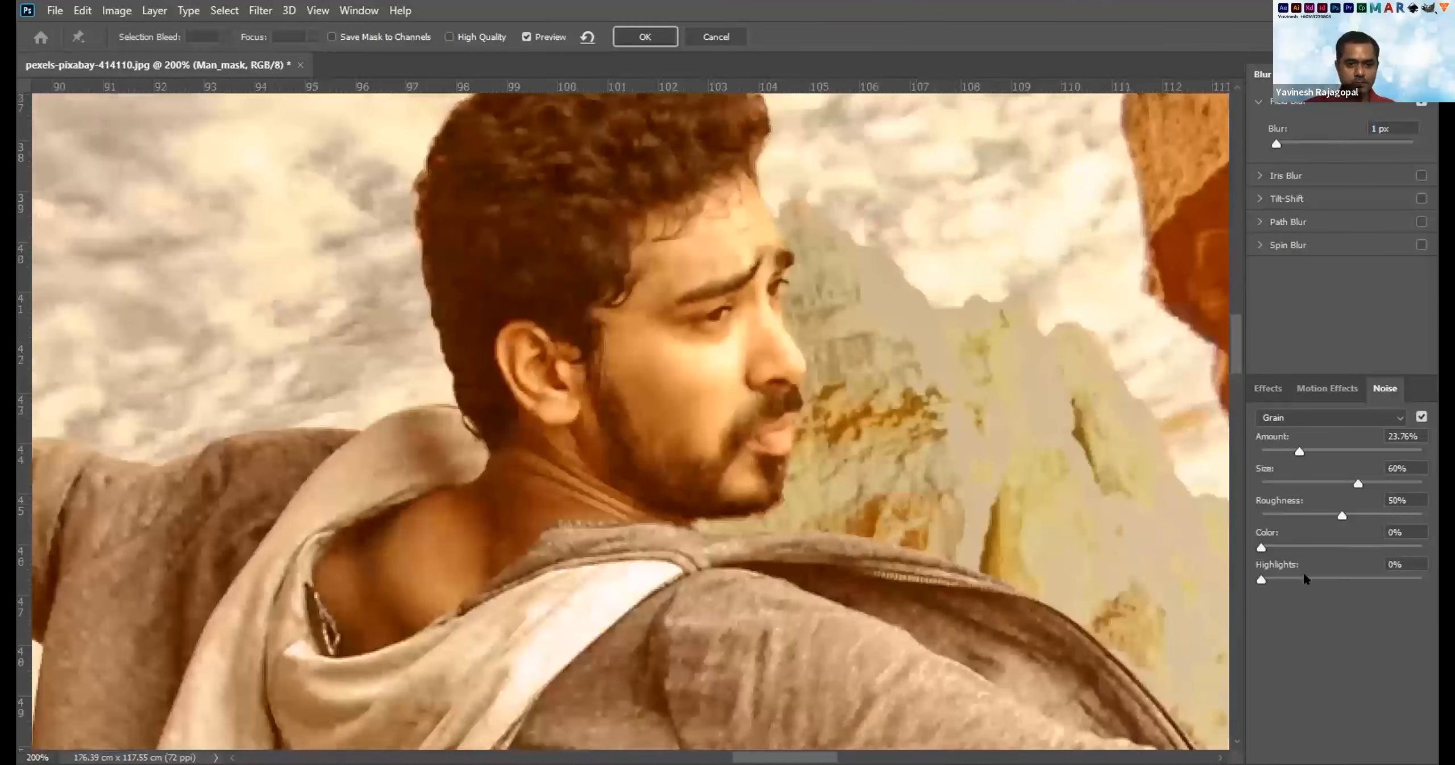
{"action": "left_click_drag", "start_coordinate": [1306, 577], "coordinate": [1435, 576]}
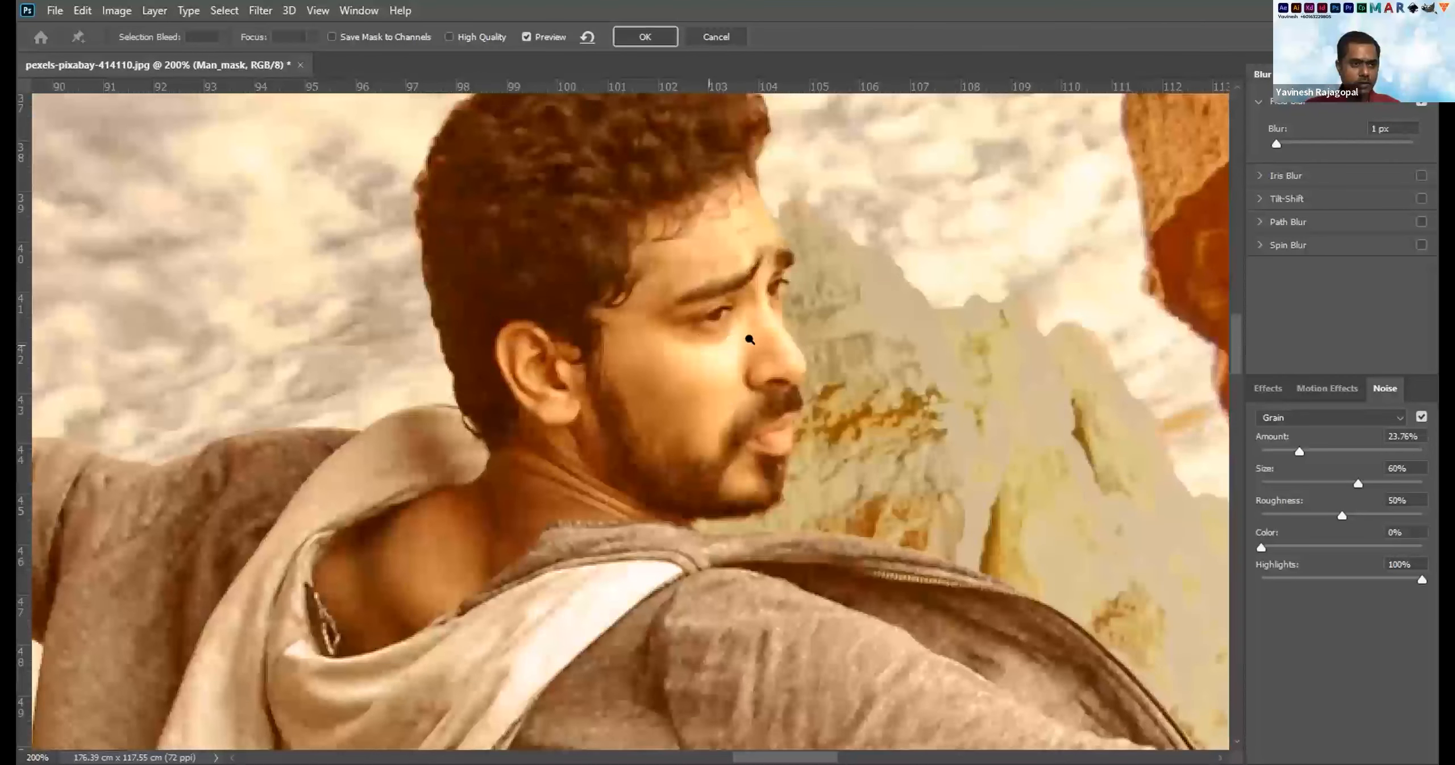
{"action": "scroll", "coordinate": [750, 340], "scroll_direction": "up", "scroll_amount": 3}
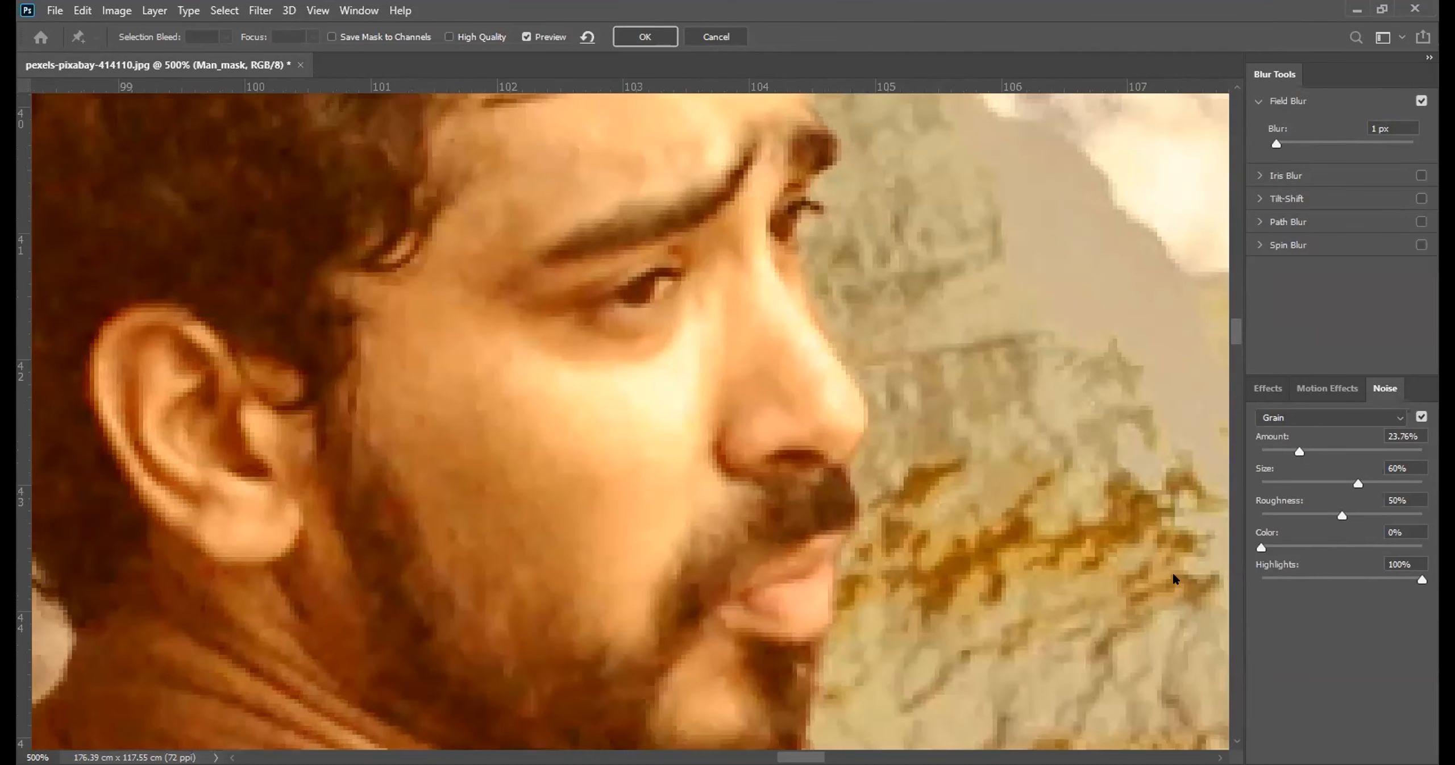
{"action": "left_click_drag", "start_coordinate": [1174, 574], "coordinate": [1097, 578]}
{"action": "left_click_drag", "start_coordinate": [1420, 578], "coordinate": [1119, 561]}
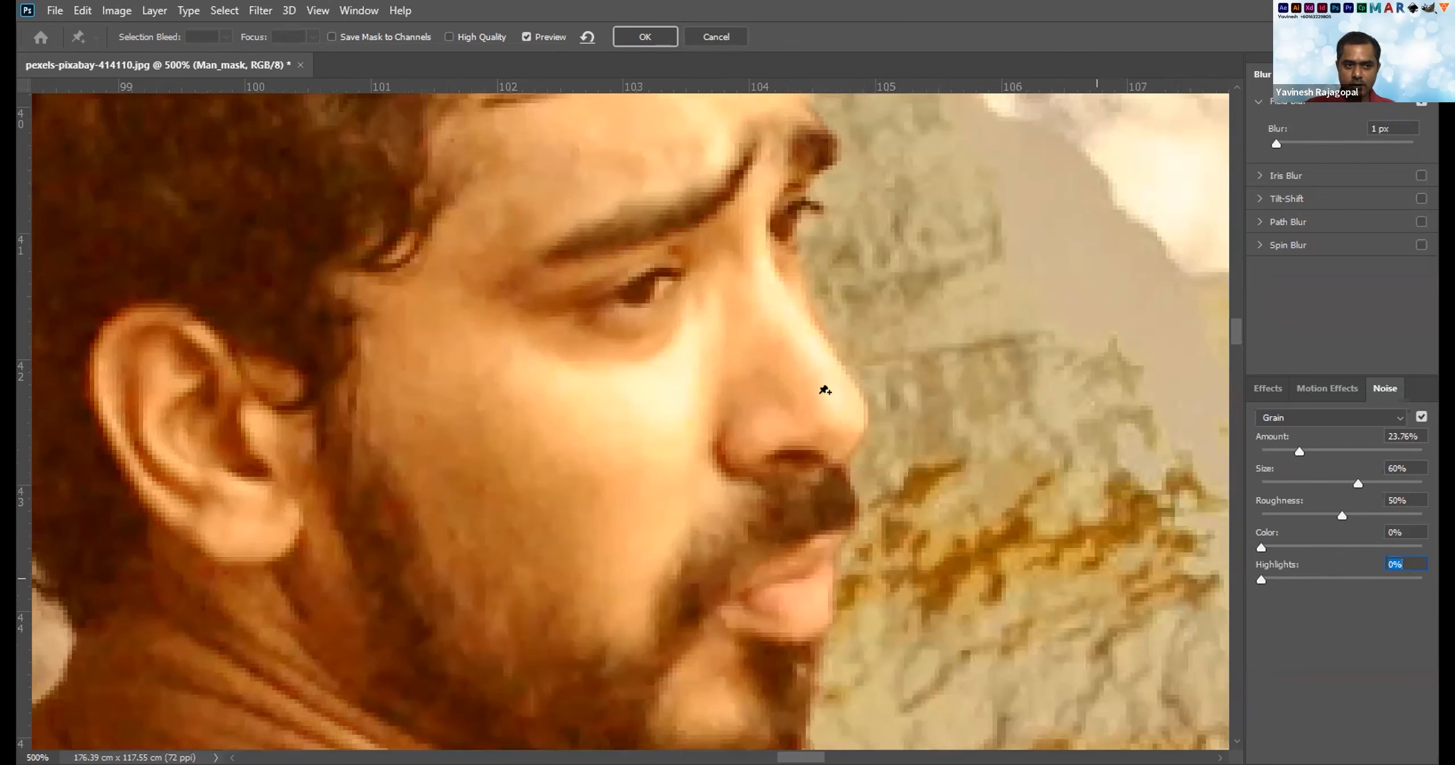
{"action": "left_click_drag", "start_coordinate": [1259, 578], "coordinate": [1423, 579]}
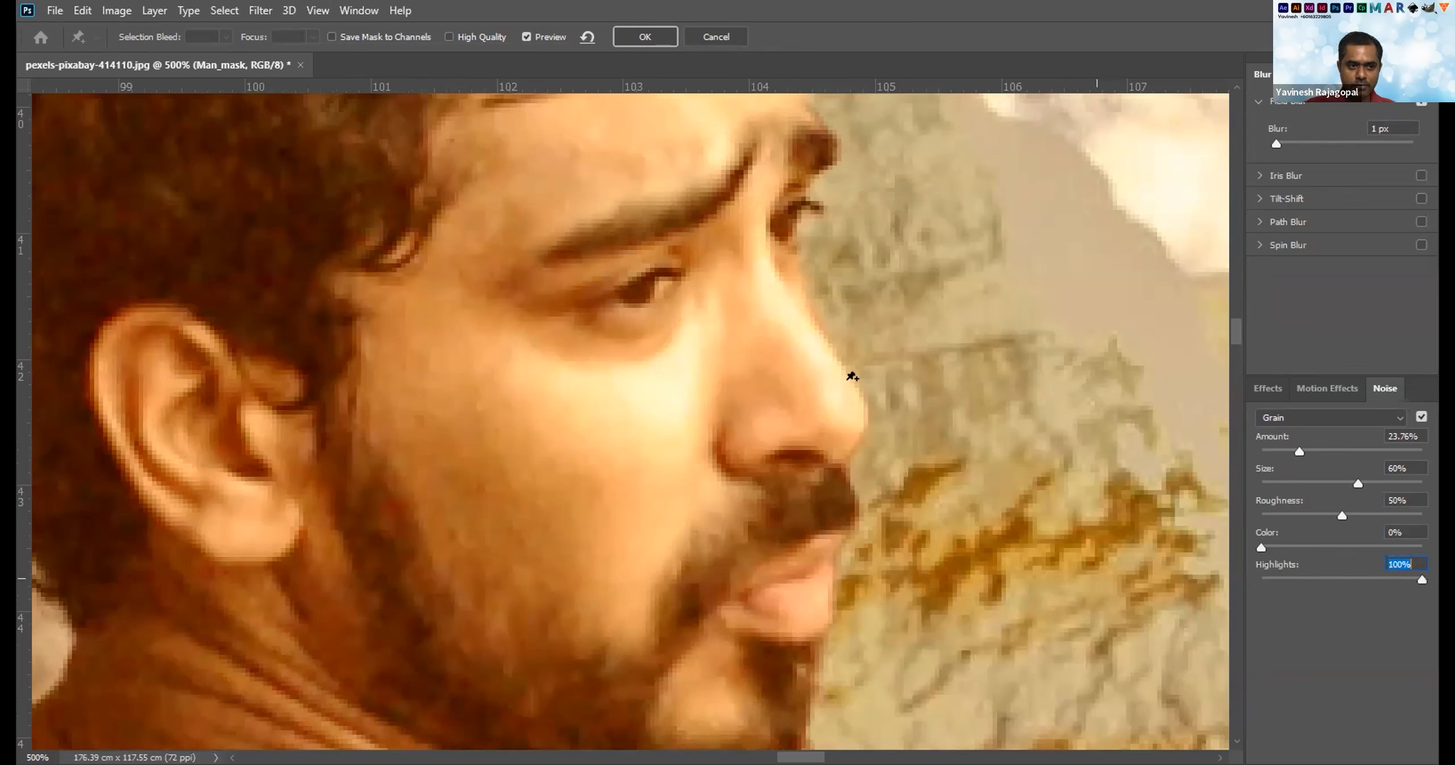
Set the grain's Highlights to 0% and apply the Field Blur to the man.
{"action": "type", "text": "0"}
{"action": "key", "text": "Return"}
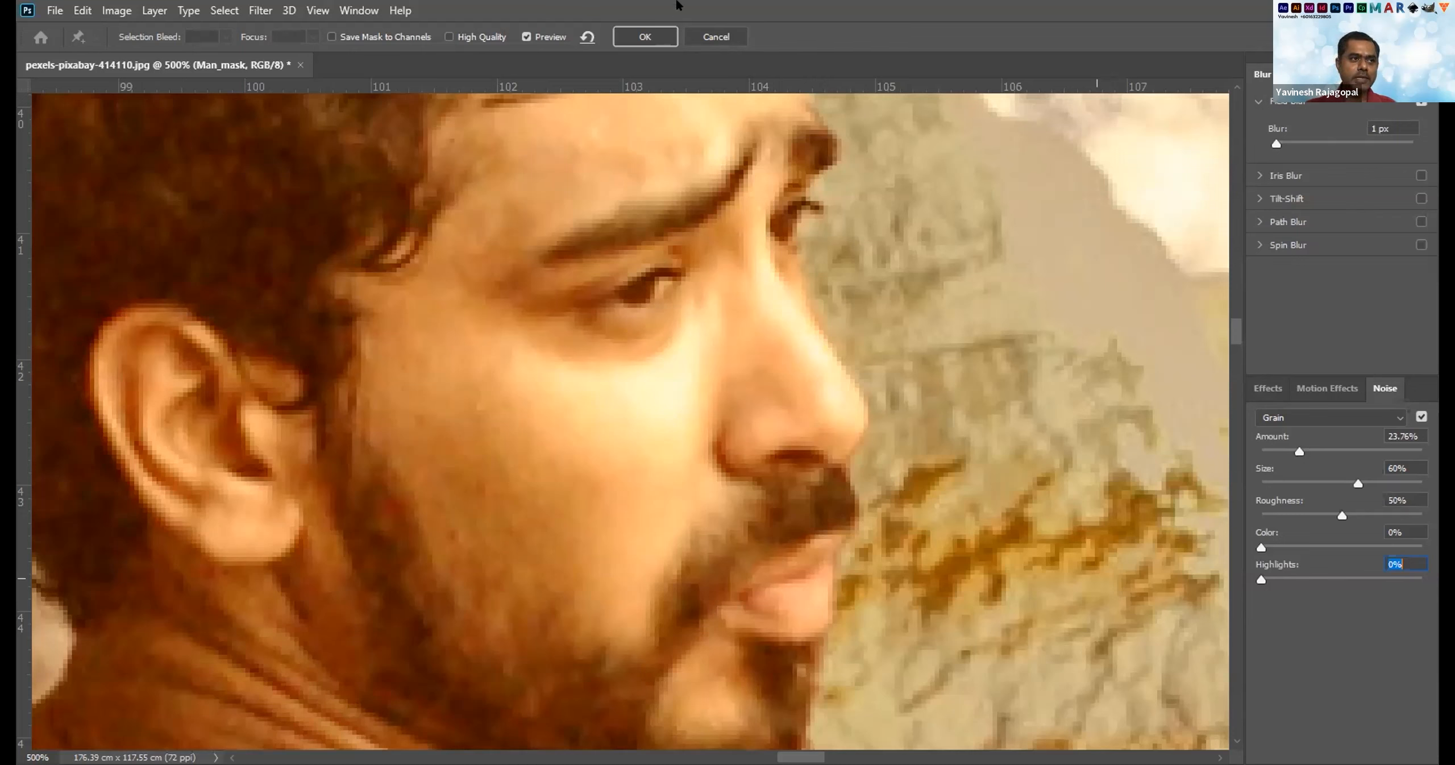
{"action": "left_click", "coordinate": [638, 37]}
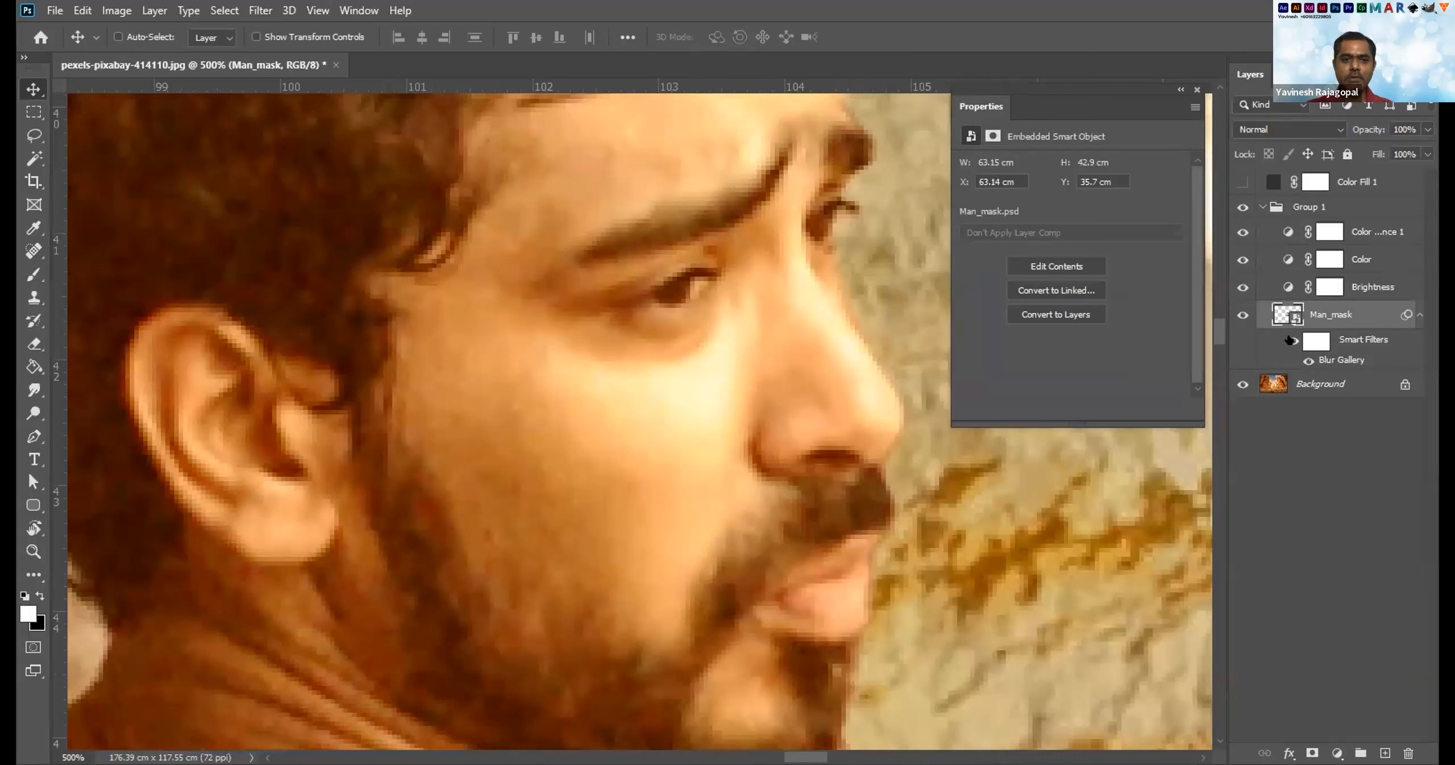
Compare the man's face with the smart filters off and on, and examine how he fits the whole canyon scene.
{"action": "left_click", "coordinate": [1288, 340]}
{"action": "left_click", "coordinate": [1289, 340]}
{"action": "left_click", "coordinate": [1289, 340]}
{"action": "left_click", "coordinate": [1289, 340]}
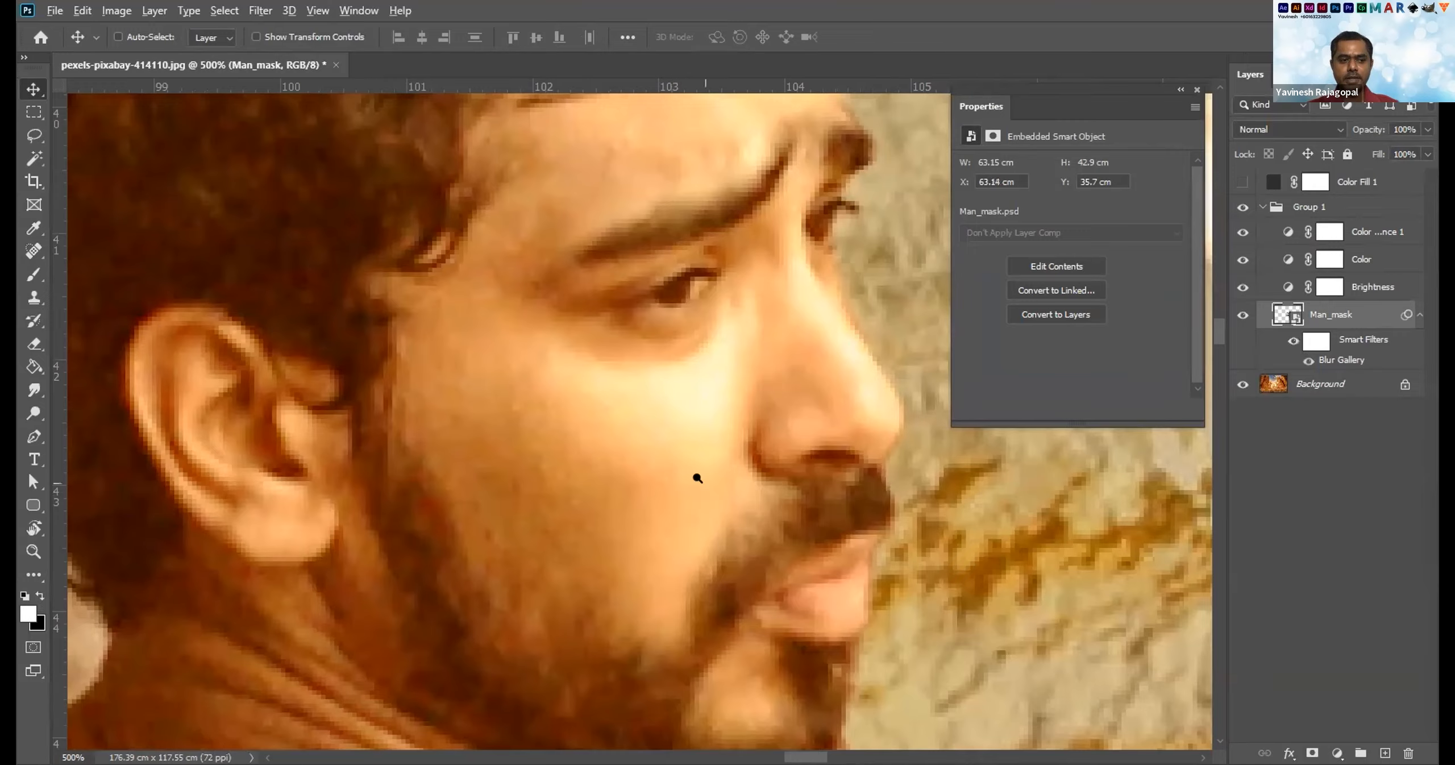
{"action": "scroll", "coordinate": [696, 476], "scroll_direction": "down", "scroll_amount": 2}
{"action": "scroll", "coordinate": [698, 477], "scroll_direction": "down", "scroll_amount": 4}
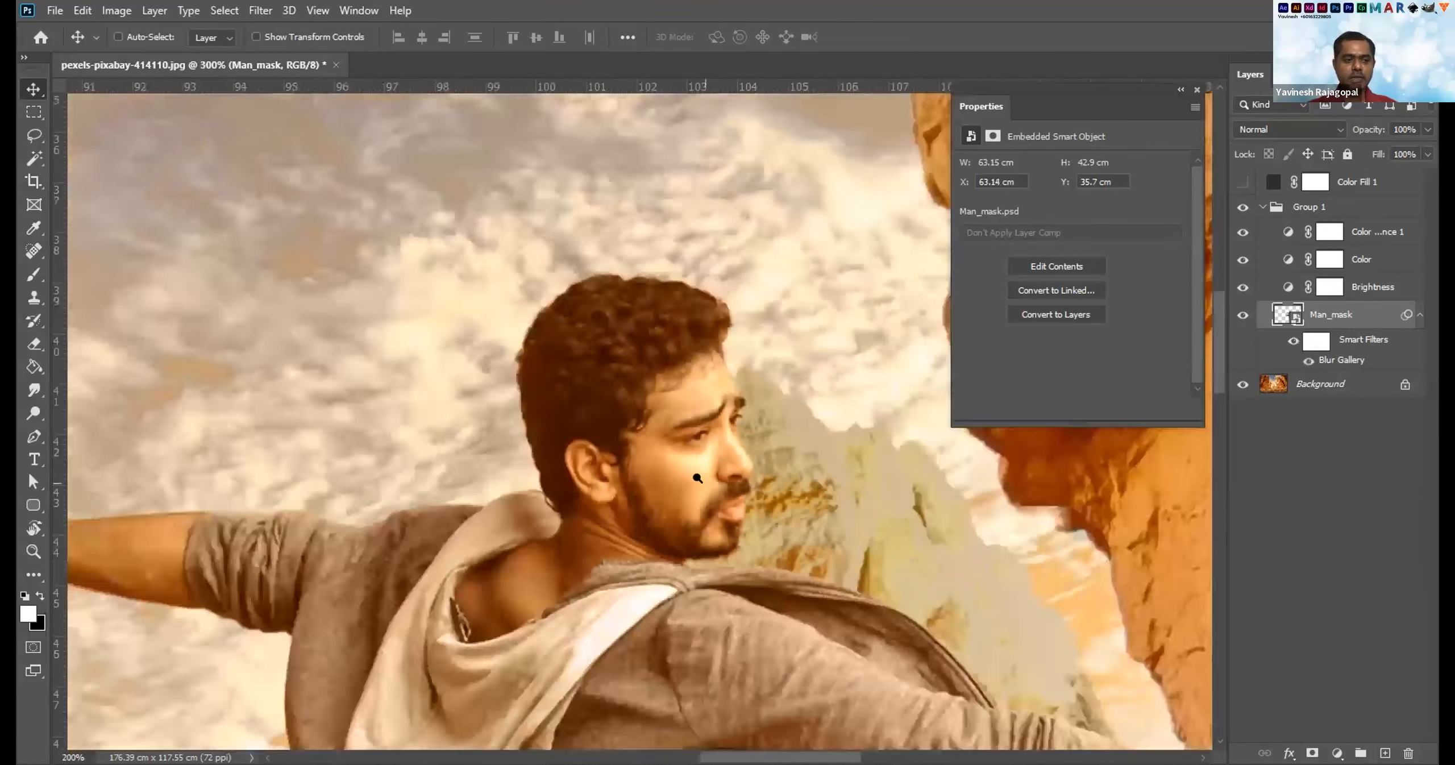
{"action": "scroll", "coordinate": [706, 365], "scroll_direction": "down", "scroll_amount": 3}
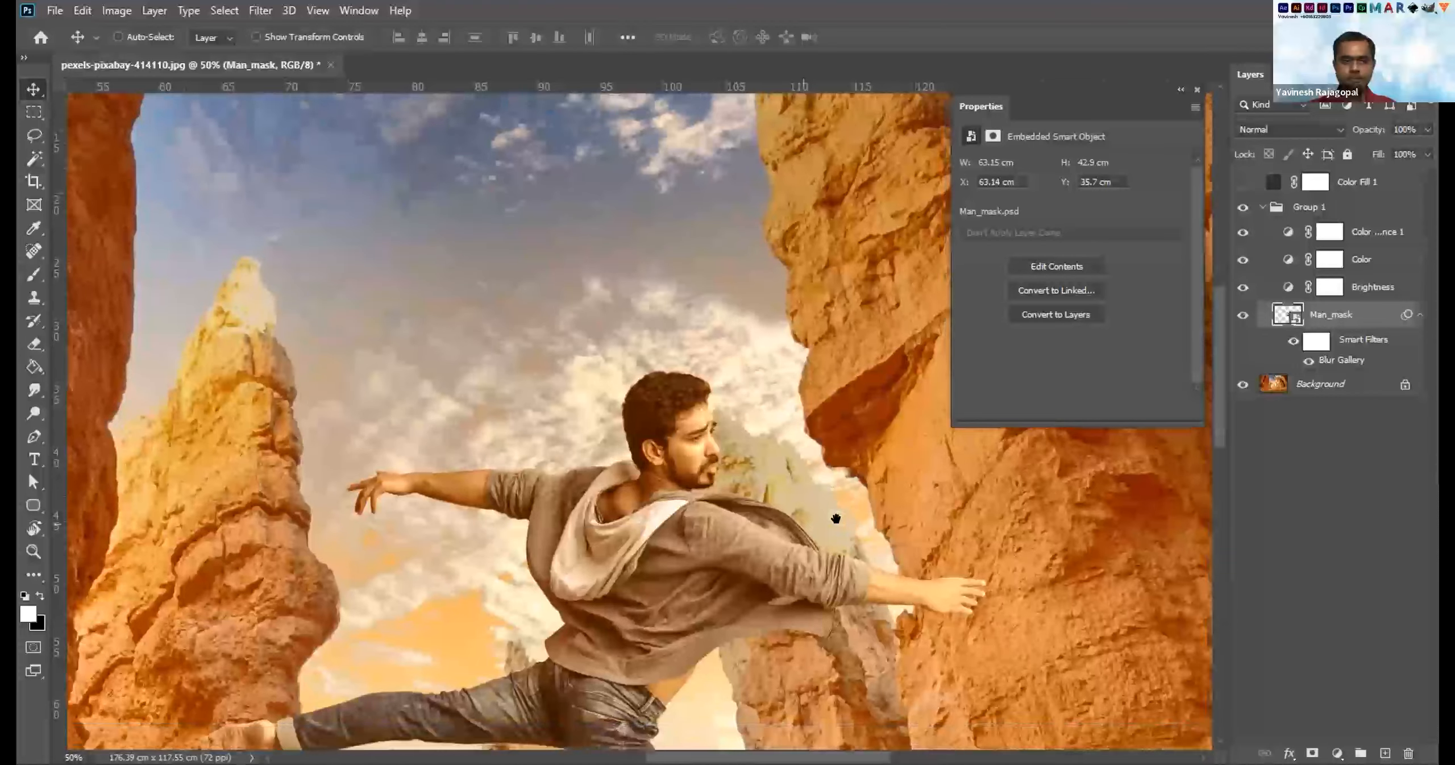
{"action": "left_click_drag", "start_coordinate": [835, 518], "coordinate": [742, 373]}
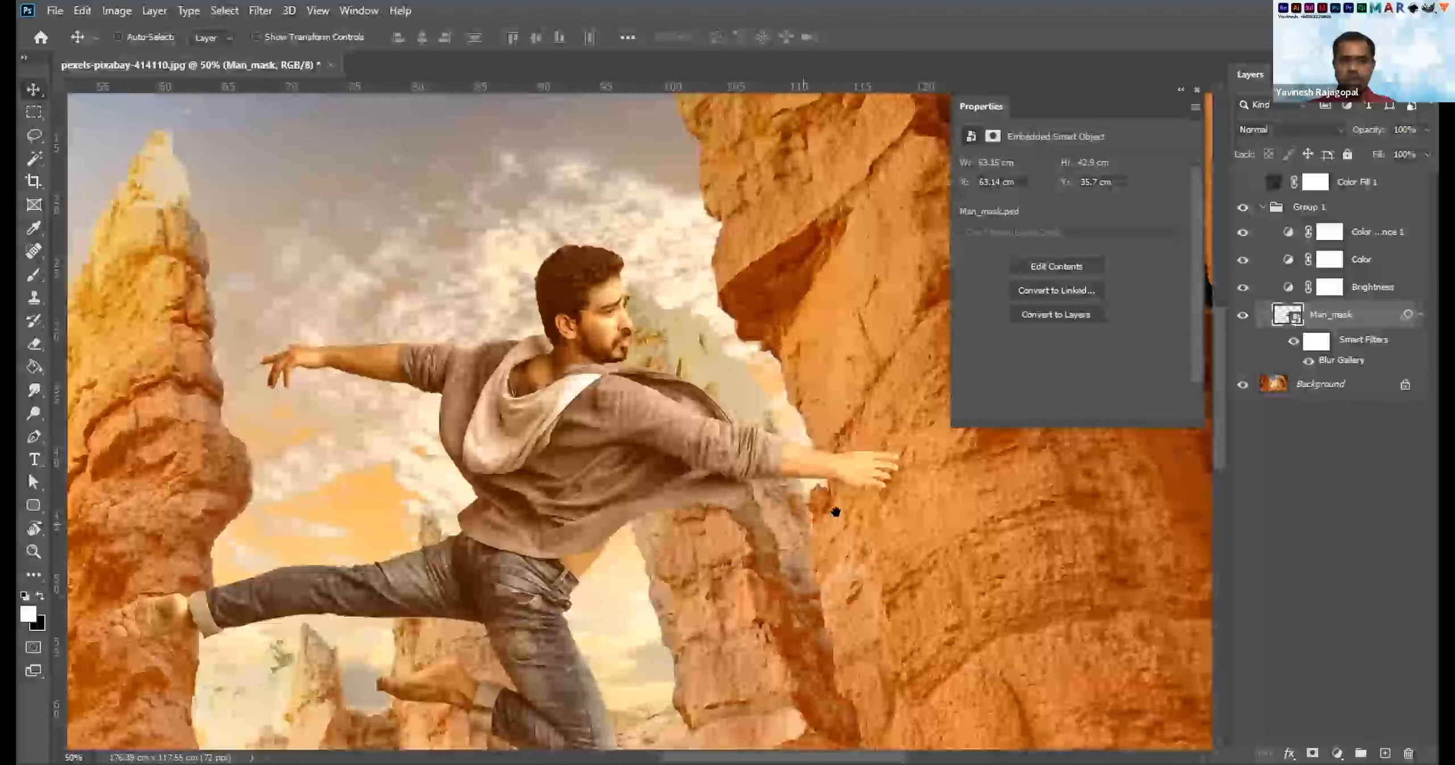
{"action": "scroll", "coordinate": [846, 522], "scroll_direction": "down", "scroll_amount": 1}
{"action": "scroll", "coordinate": [846, 523], "scroll_direction": "down", "scroll_amount": 2}
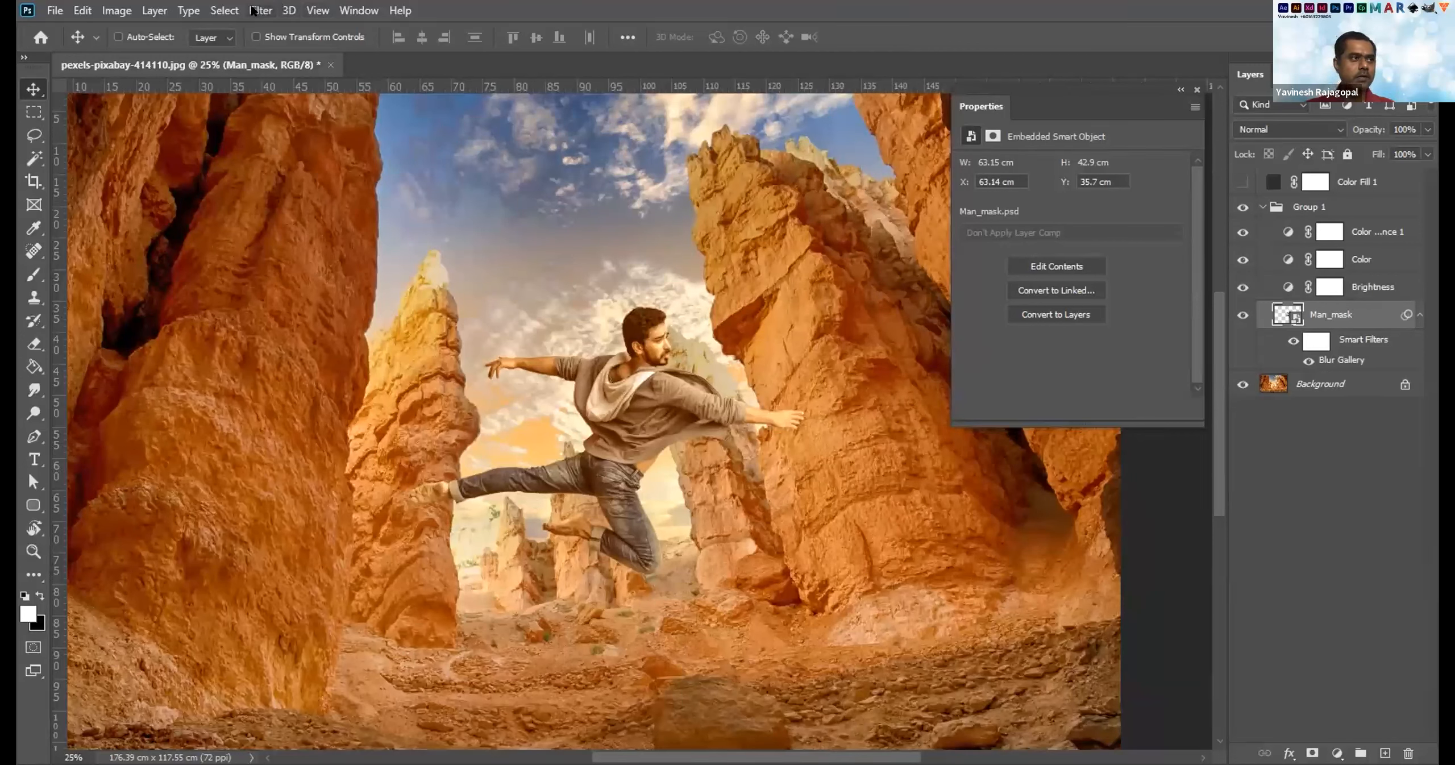
{"action": "left_click", "coordinate": [260, 10]}
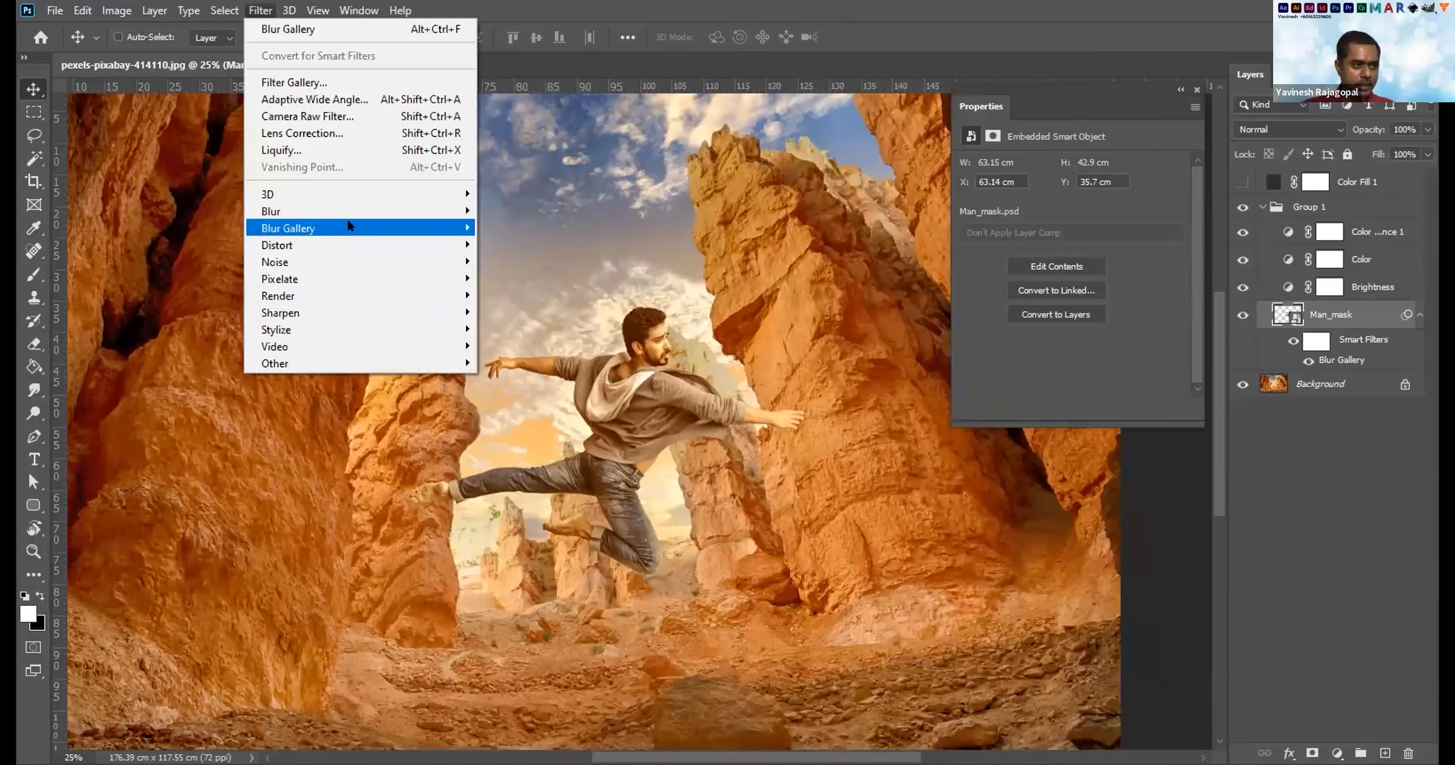
{"action": "mouse_move", "coordinate": [349, 227]}
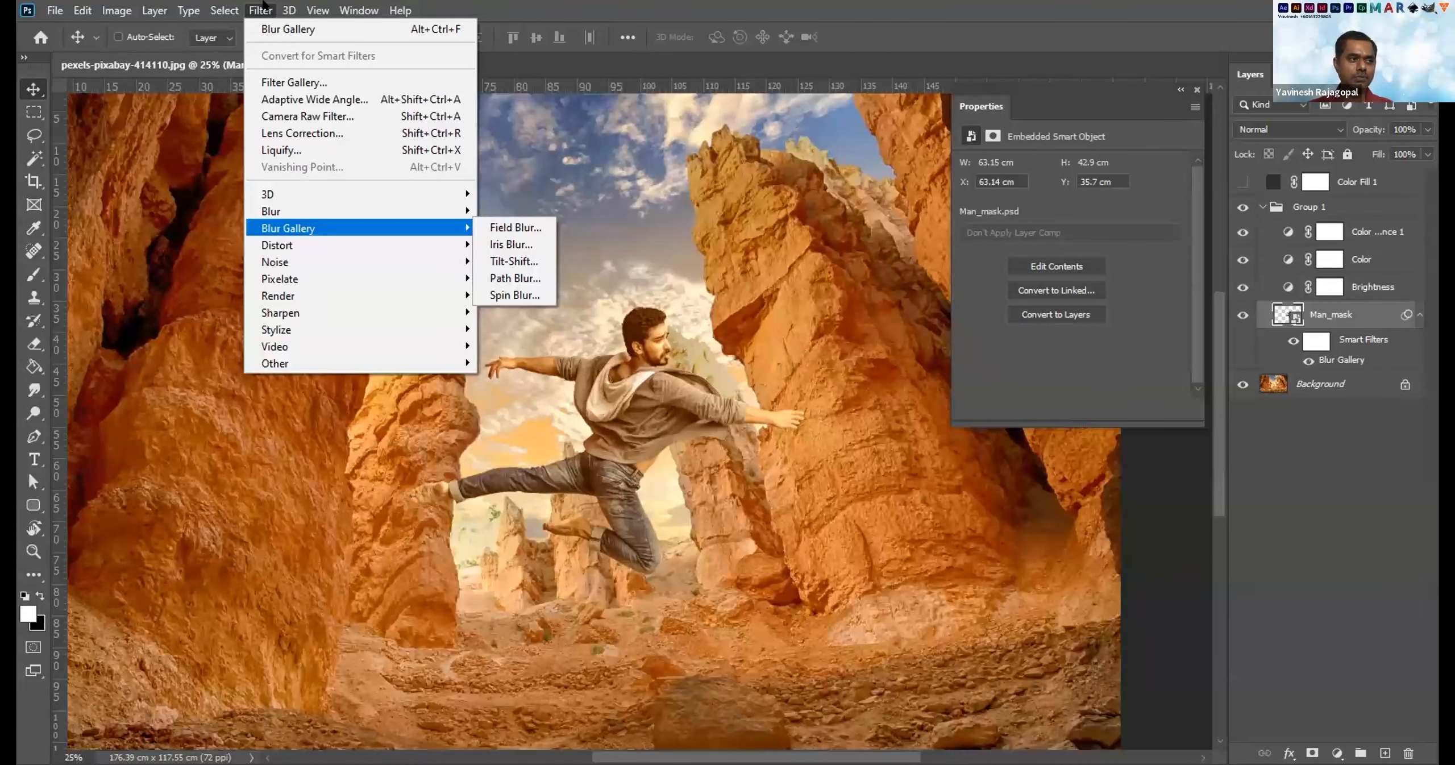
{"action": "left_click", "coordinate": [263, 5]}
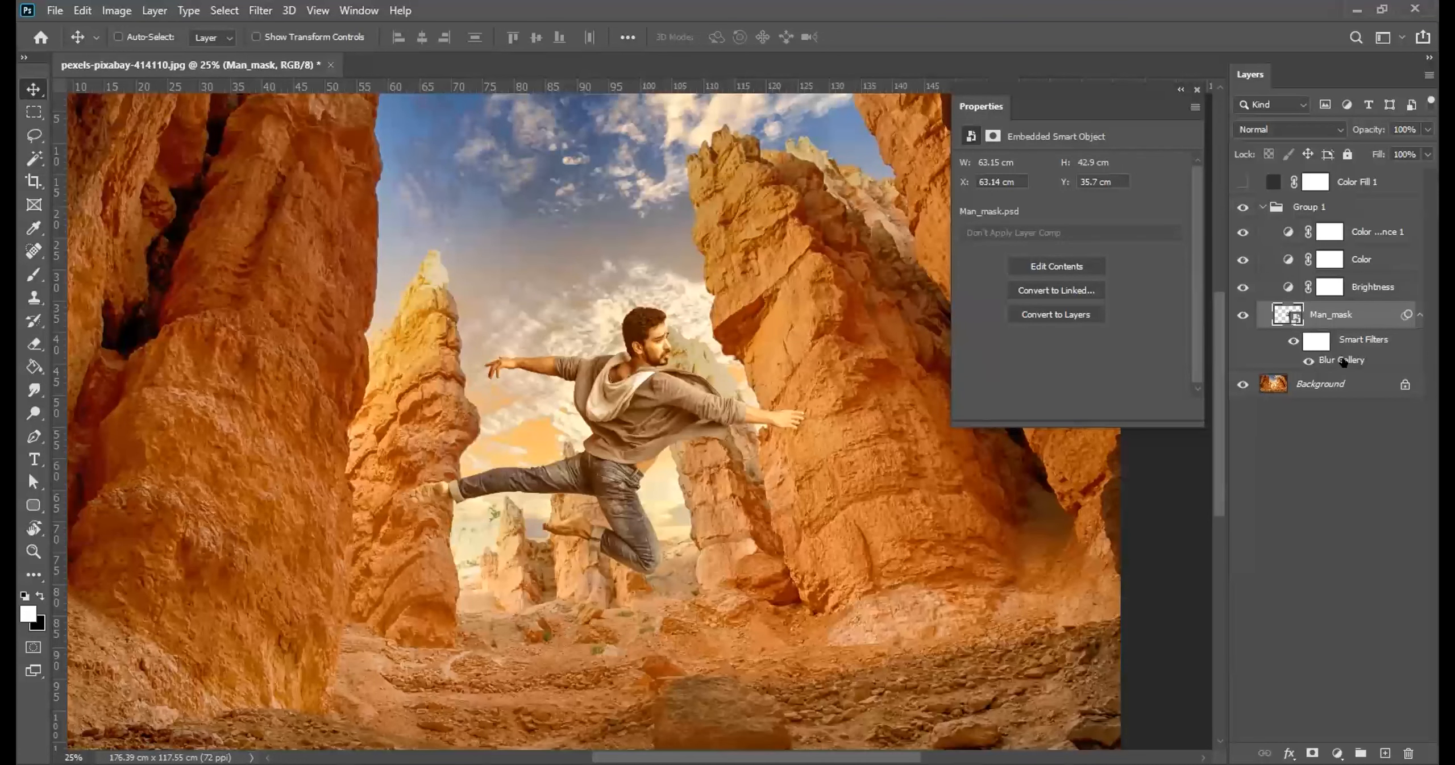
Reopen the man's Blur Gallery smart filter and raise the grain amount to about 28.7%.
{"action": "double_click", "coordinate": [1344, 359]}
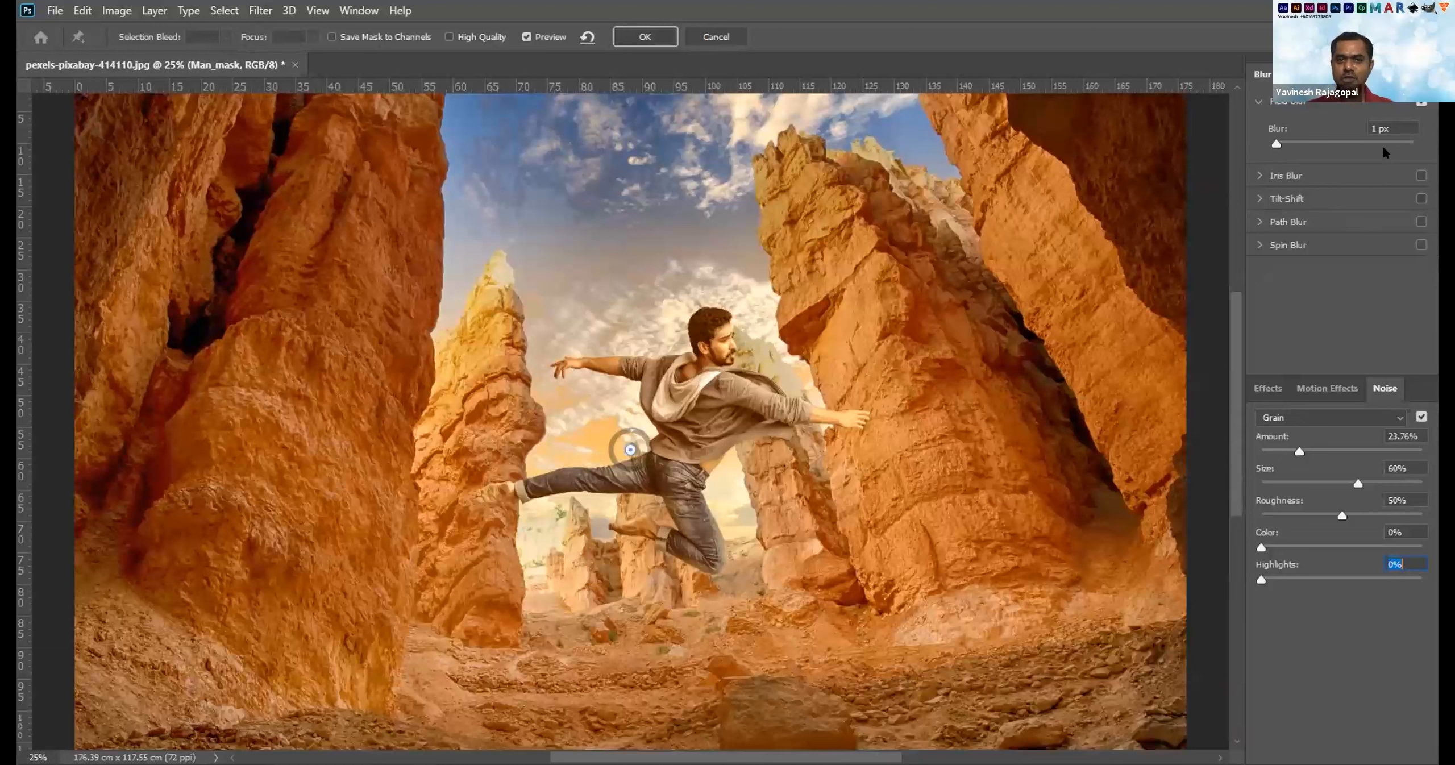
{"action": "left_click", "coordinate": [1388, 126]}
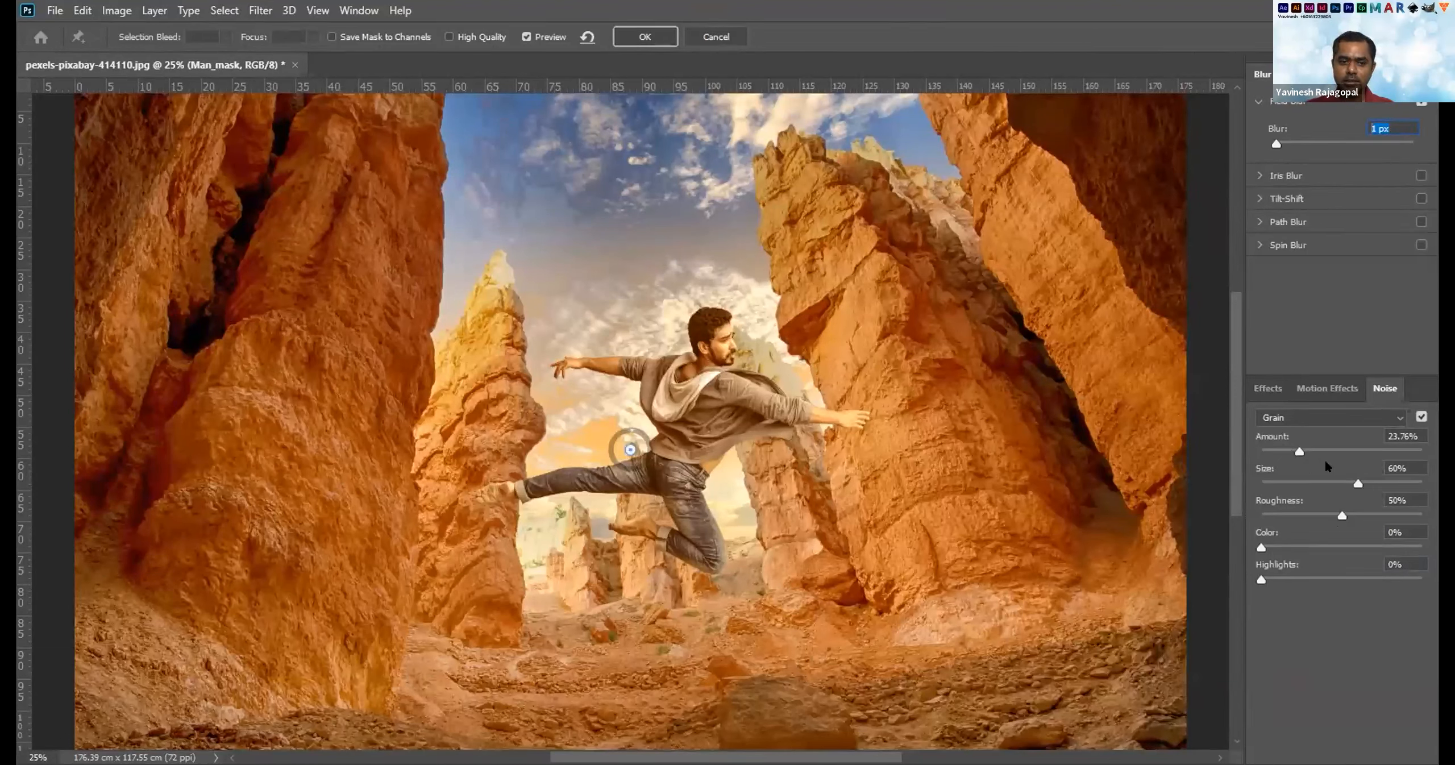
{"action": "left_click_drag", "start_coordinate": [1299, 450], "coordinate": [1301, 451]}
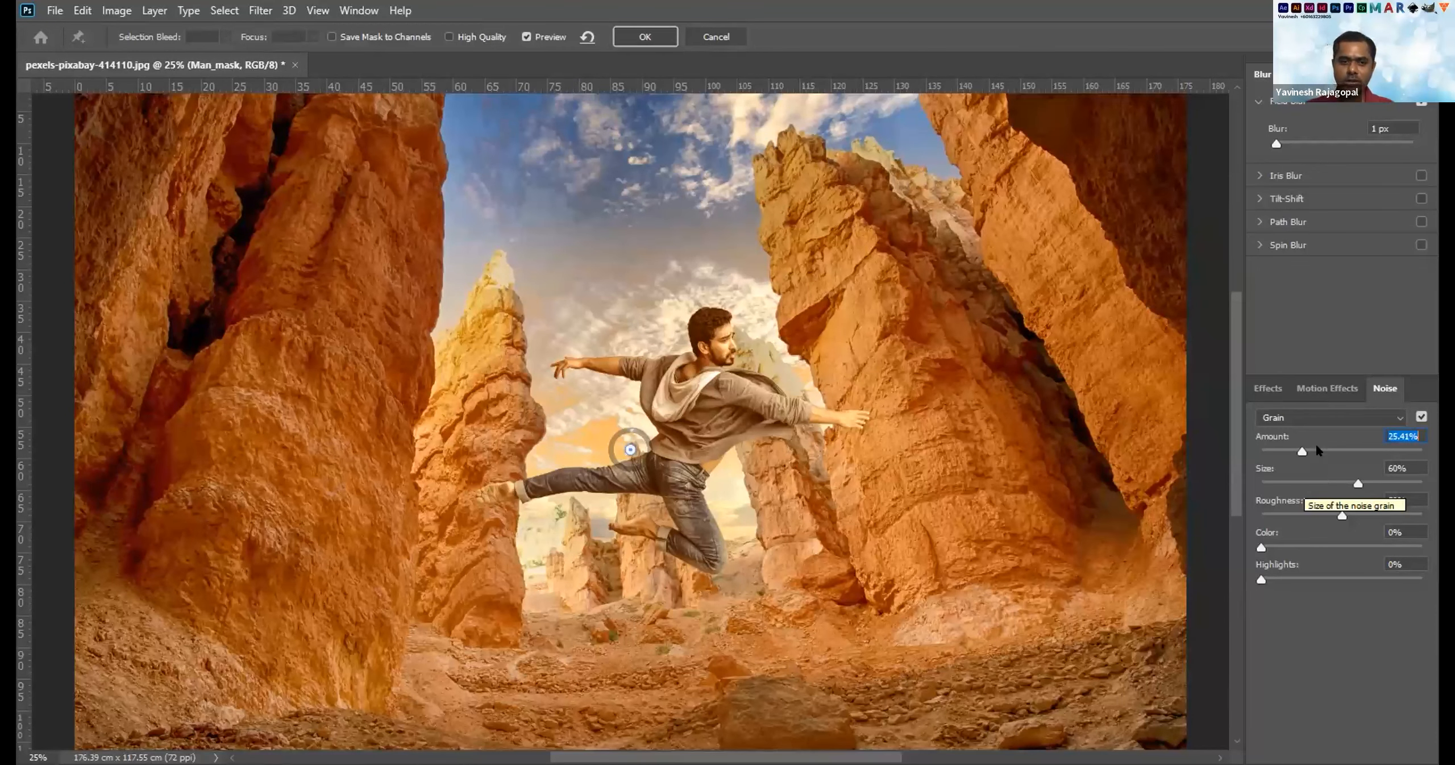
{"action": "mouse_move", "coordinate": [1302, 451]}
{"action": "left_mouse_down"}
{"action": "mouse_move", "coordinate": [1325, 451]}
{"action": "mouse_move", "coordinate": [1306, 451]}
{"action": "left_mouse_up"}
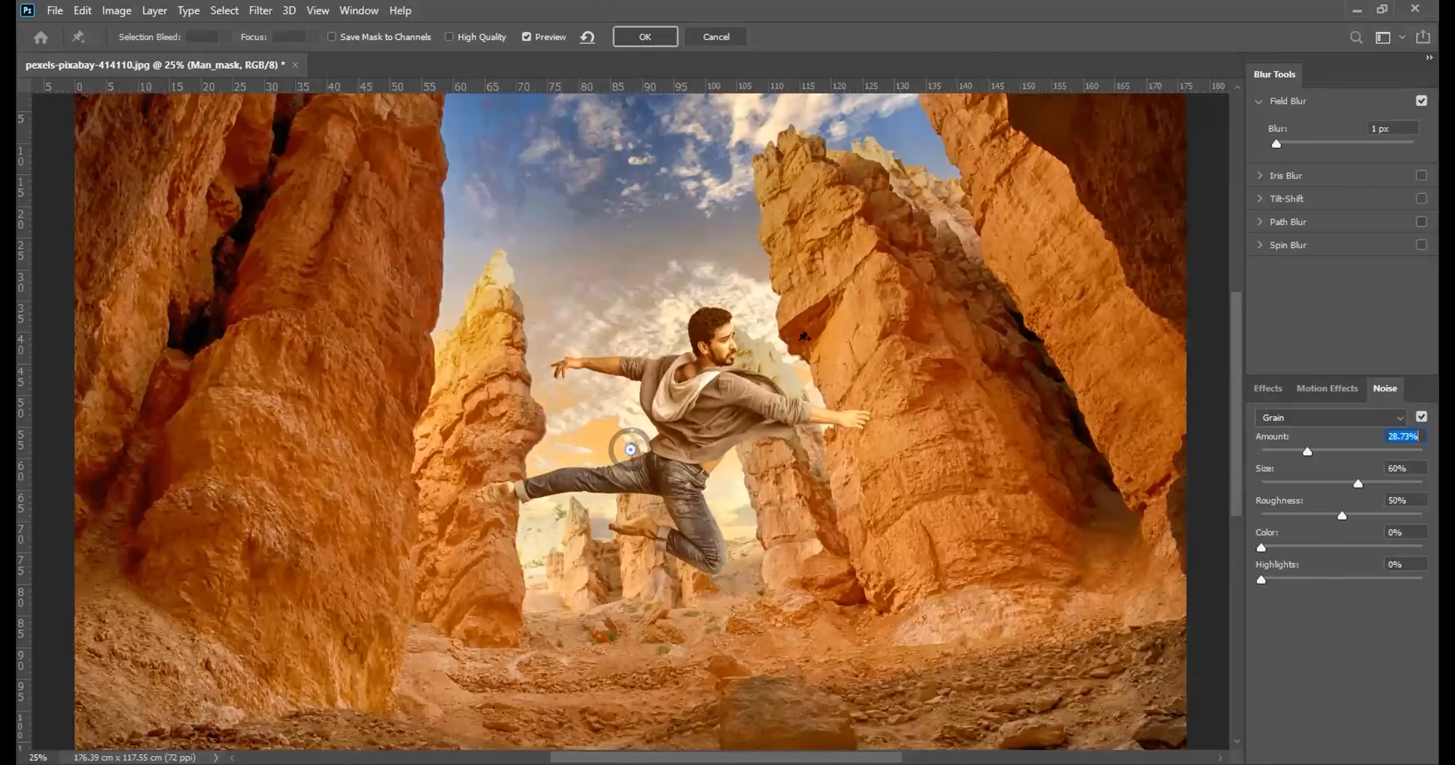
Compare the grain on the man's face, sleeve and outstretched hand with the rock, and apply the blur settings.
{"action": "scroll", "coordinate": [816, 397], "scroll_direction": "up", "scroll_amount": 2}
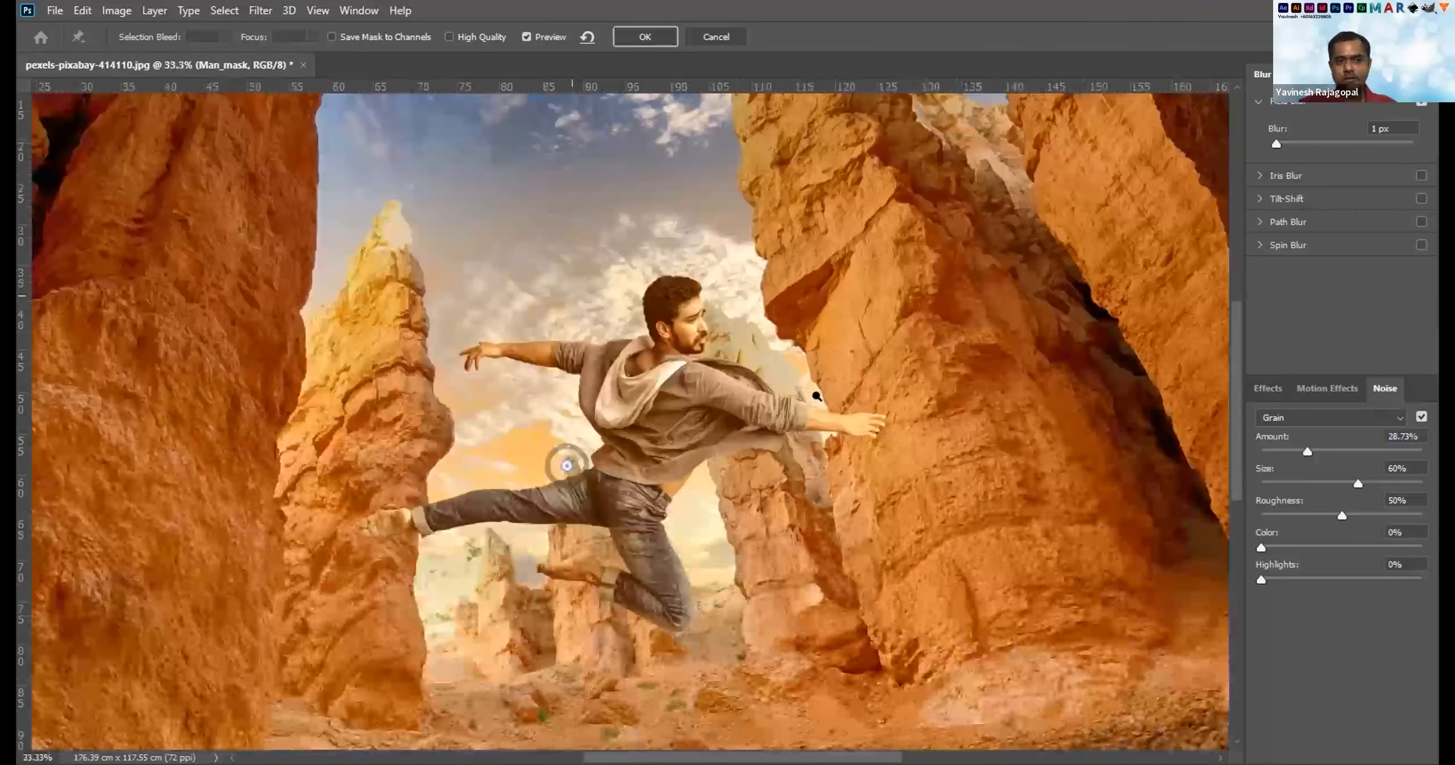
{"action": "scroll", "coordinate": [811, 395], "scroll_direction": "up", "scroll_amount": 2}
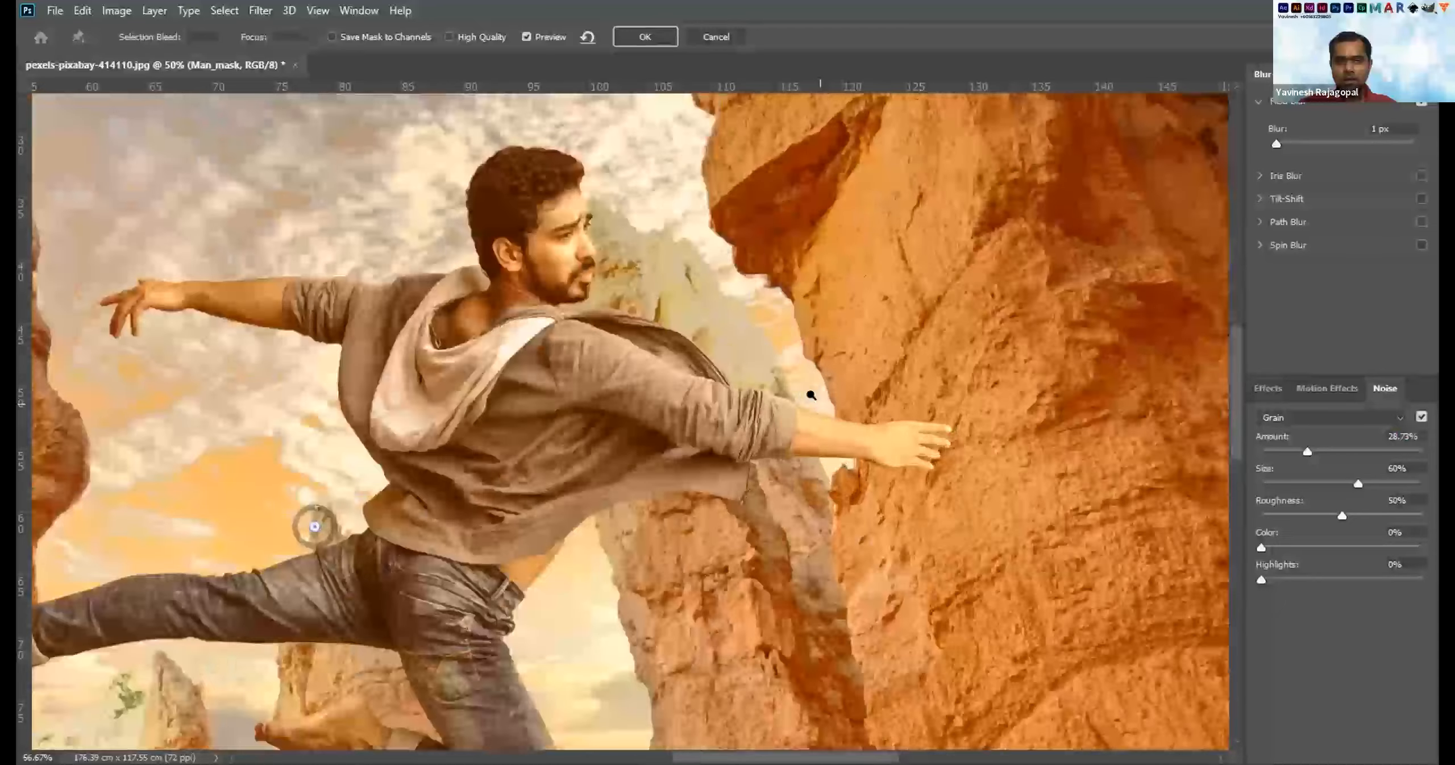
{"action": "scroll", "coordinate": [864, 334], "scroll_direction": "up", "scroll_amount": 3}
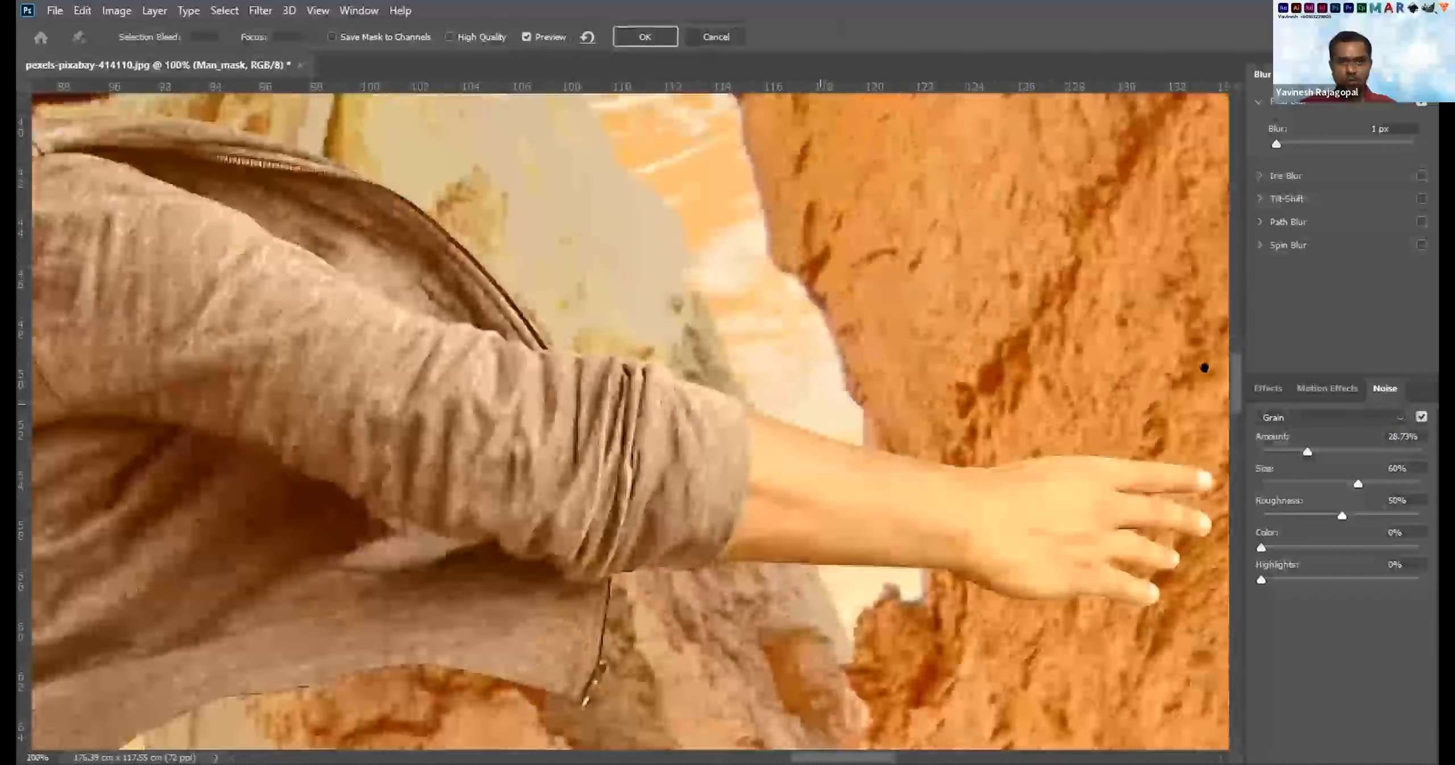
{"action": "scroll", "coordinate": [723, 310], "scroll_direction": "down", "scroll_amount": 3}
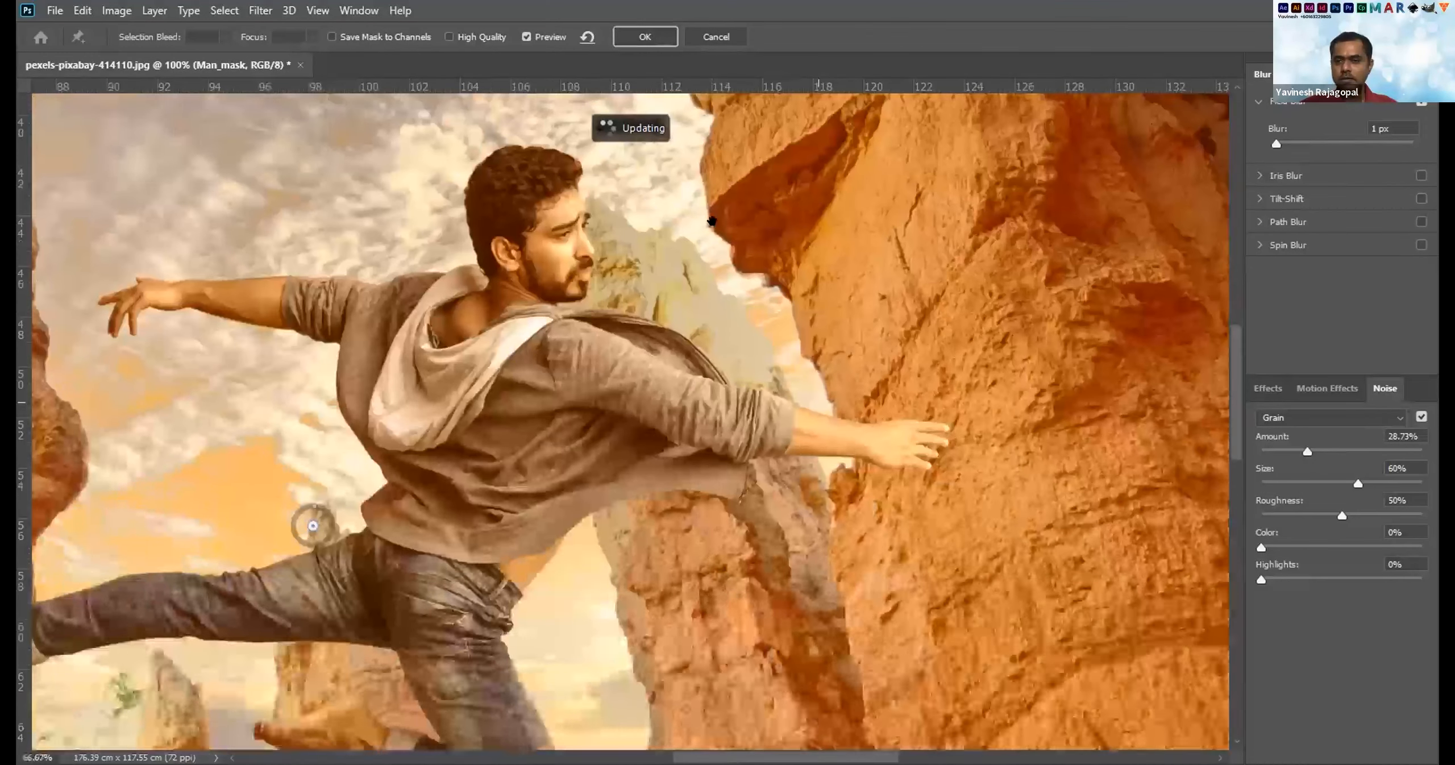
{"action": "scroll", "coordinate": [665, 252], "scroll_direction": "up", "scroll_amount": 2}
{"action": "left_click_drag", "start_coordinate": [665, 251], "coordinate": [850, 602]}
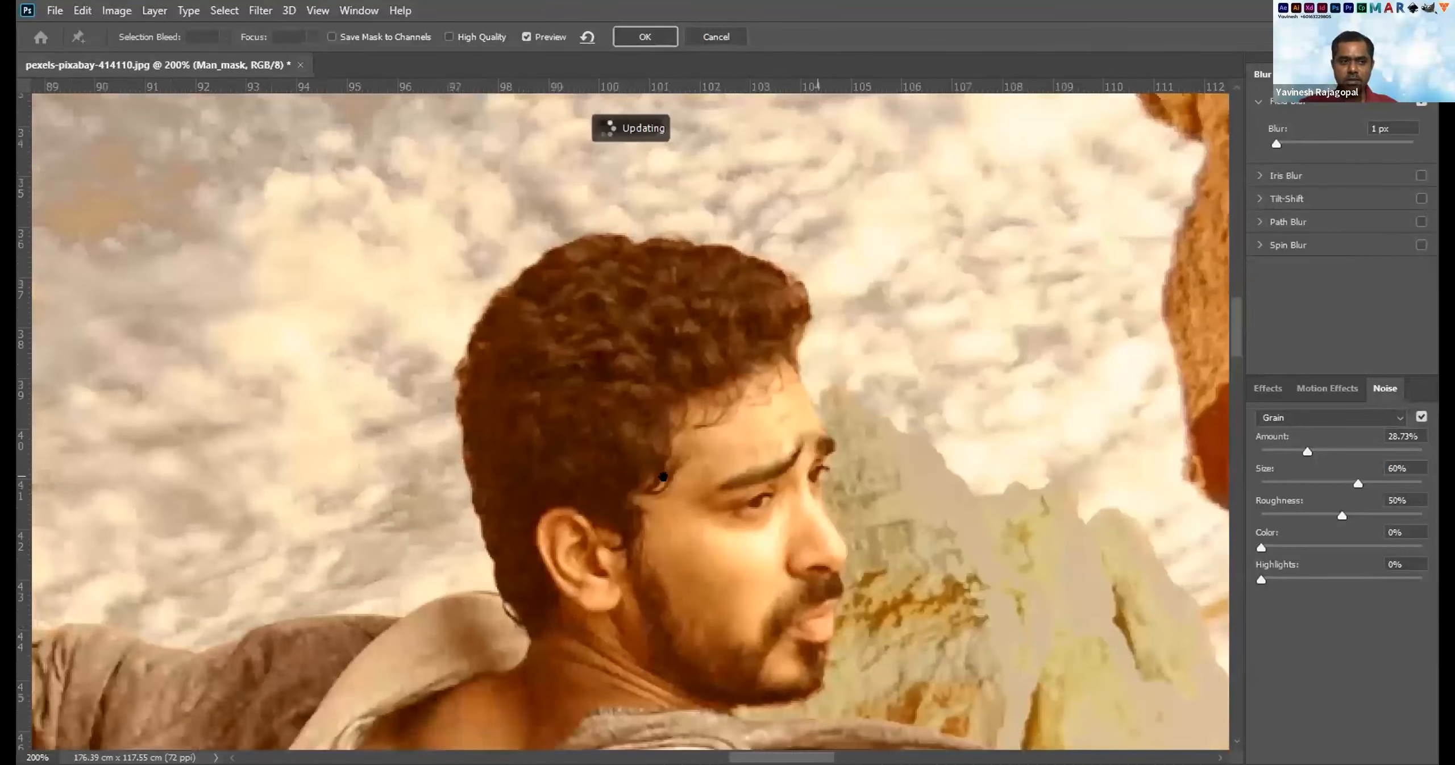
{"action": "left_click_drag", "start_coordinate": [994, 490], "coordinate": [635, 278]}
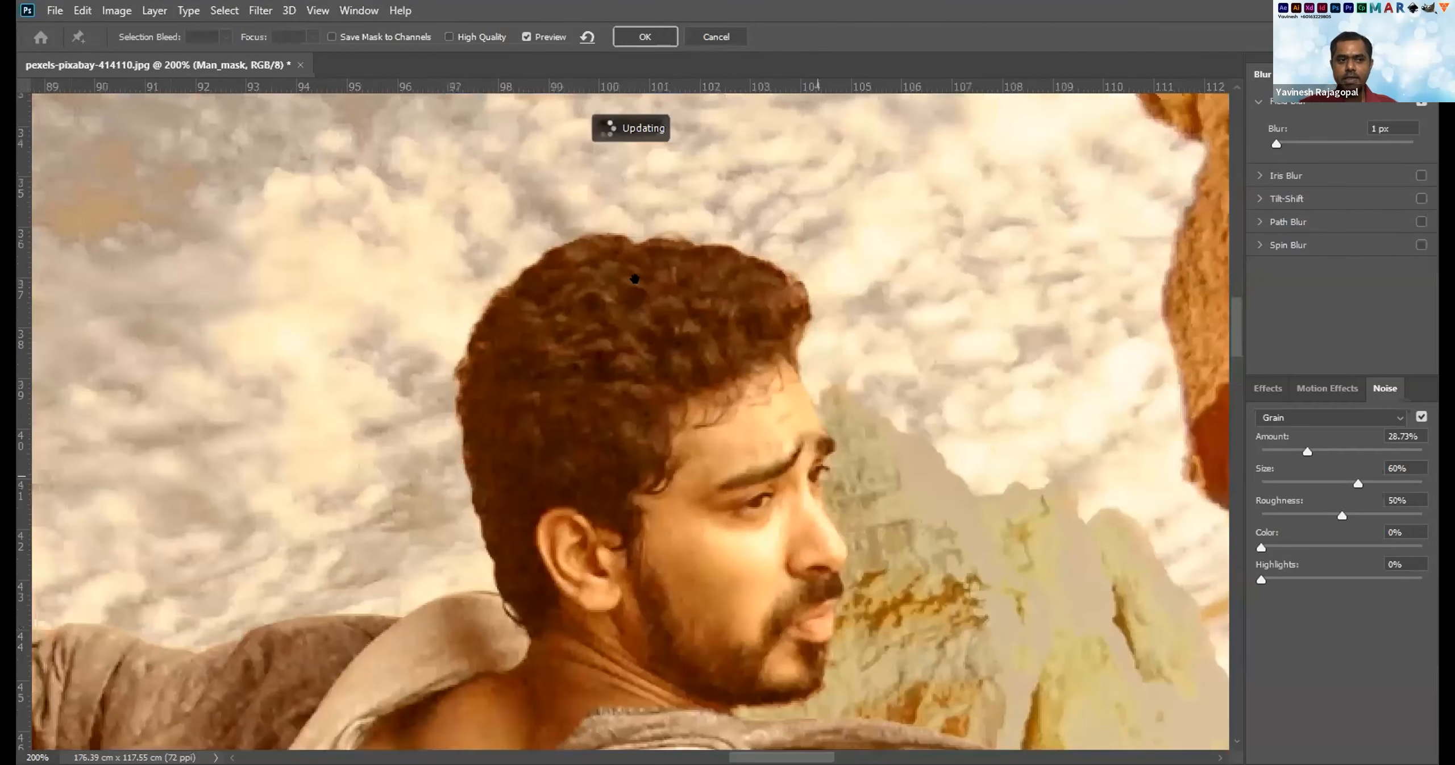
{"action": "left_click_drag", "start_coordinate": [940, 405], "coordinate": [654, 264]}
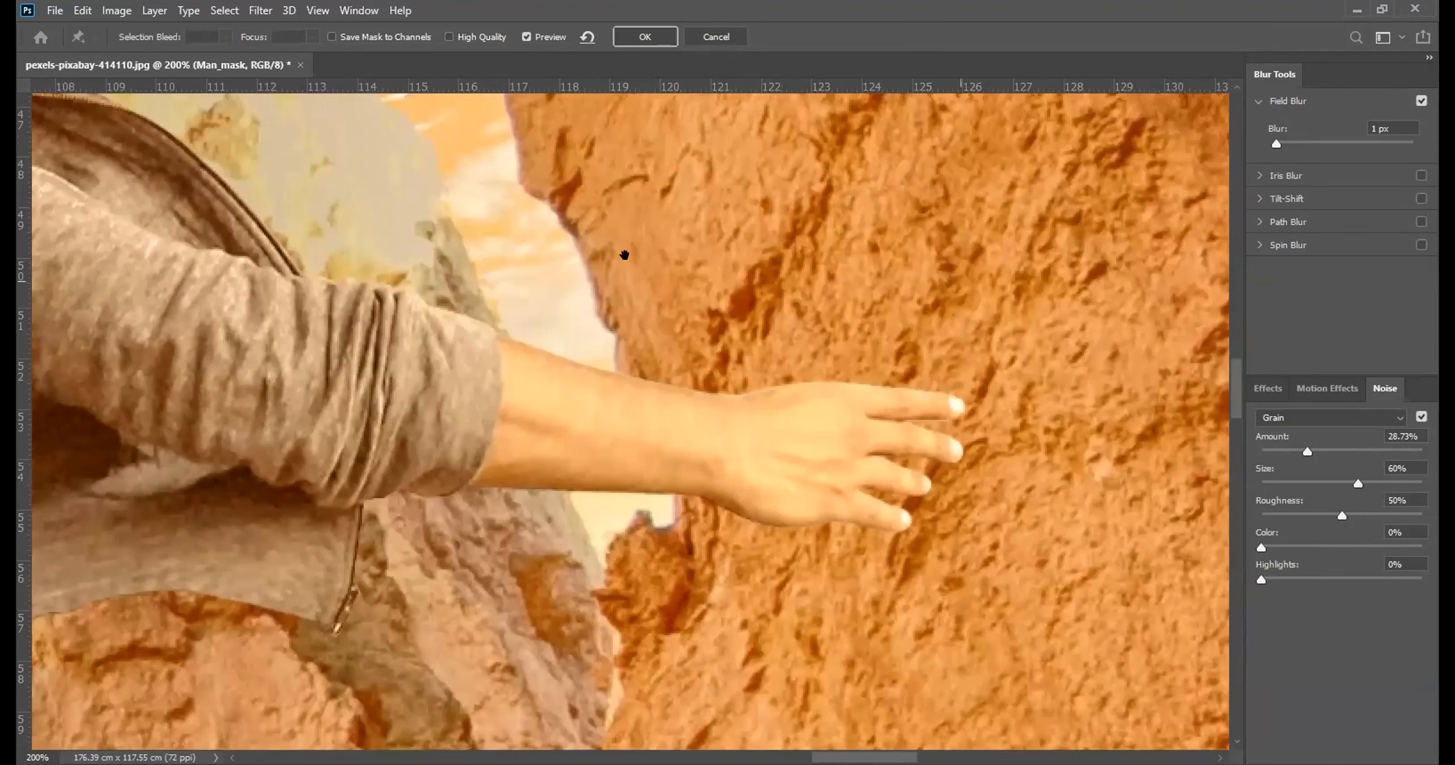
{"action": "left_click_drag", "start_coordinate": [620, 251], "coordinate": [787, 263]}
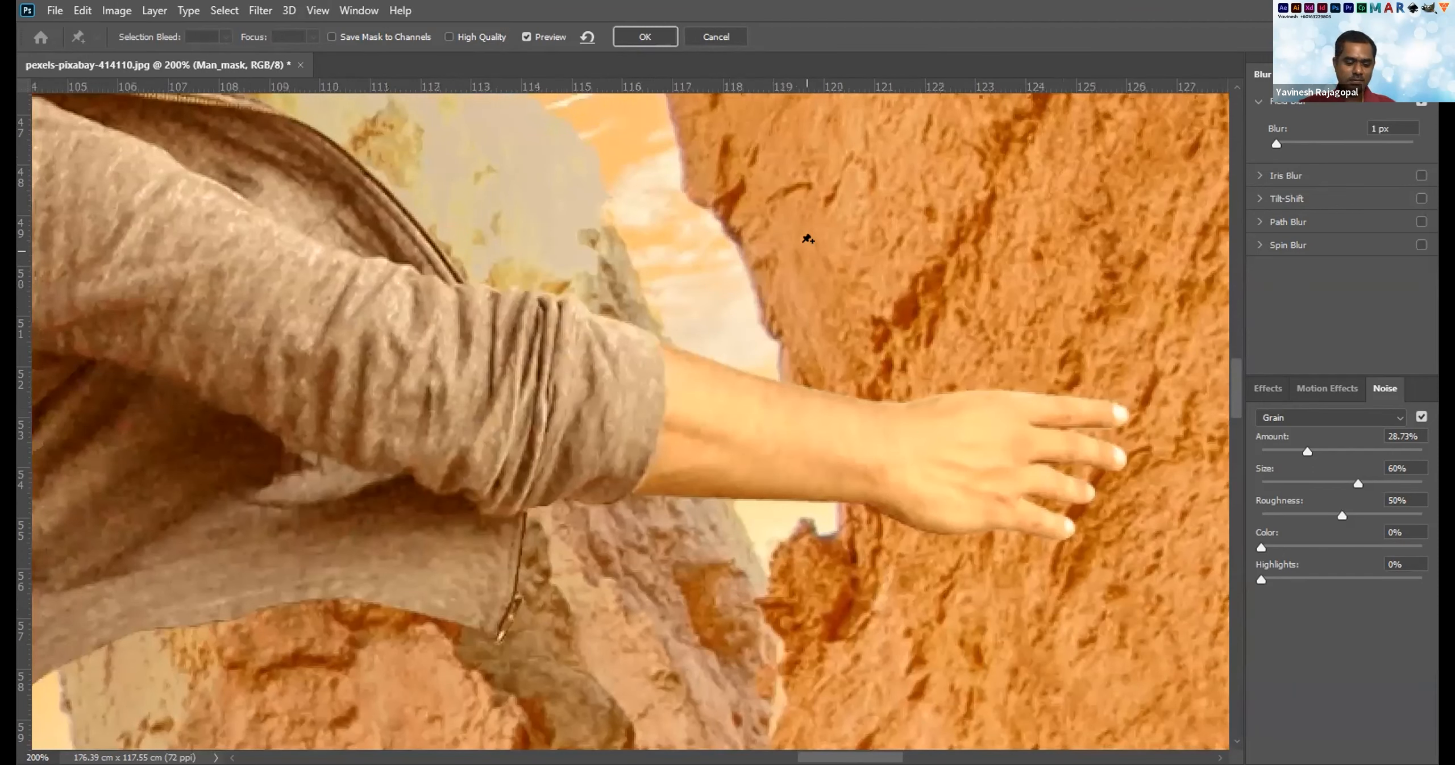
{"action": "key", "text": "ctrl+0"}
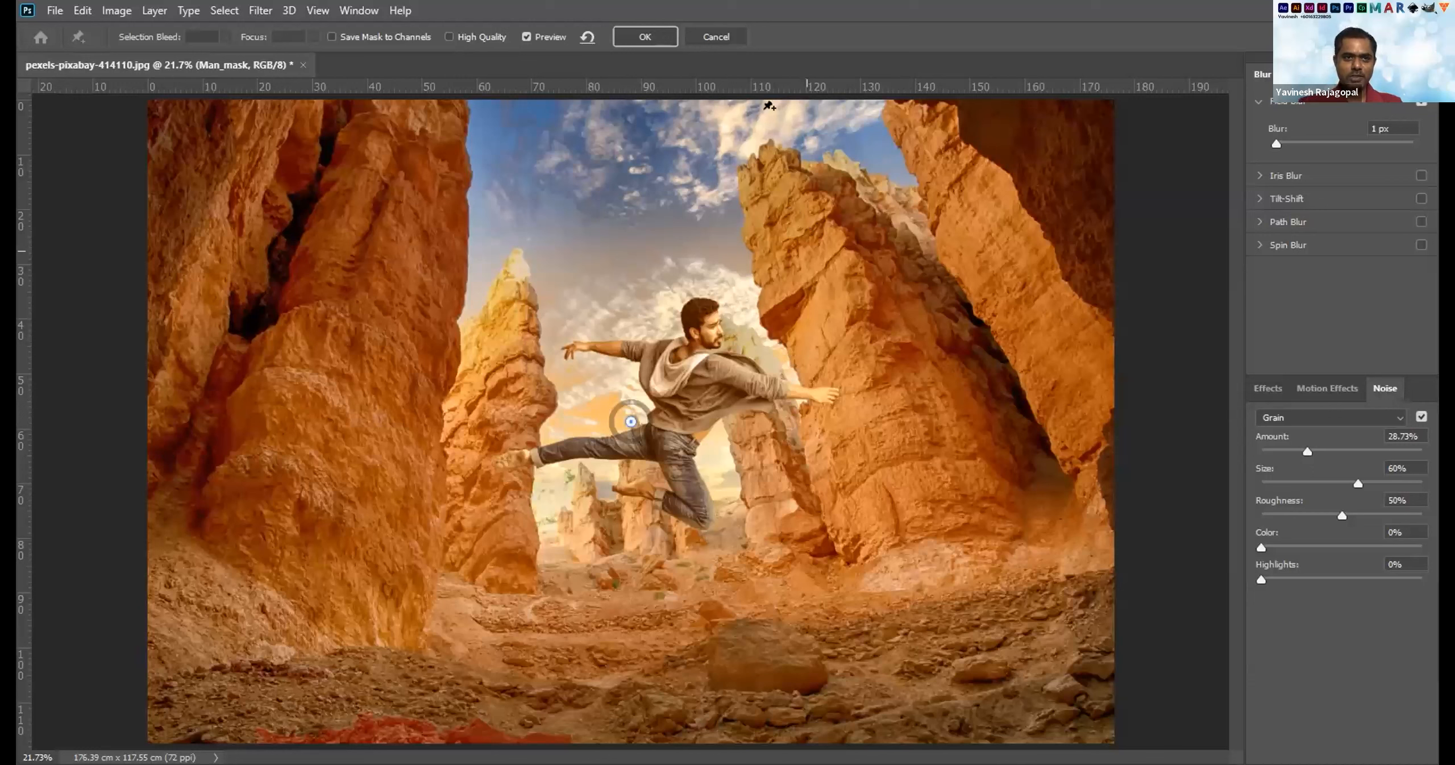
{"action": "left_click", "coordinate": [622, 36]}
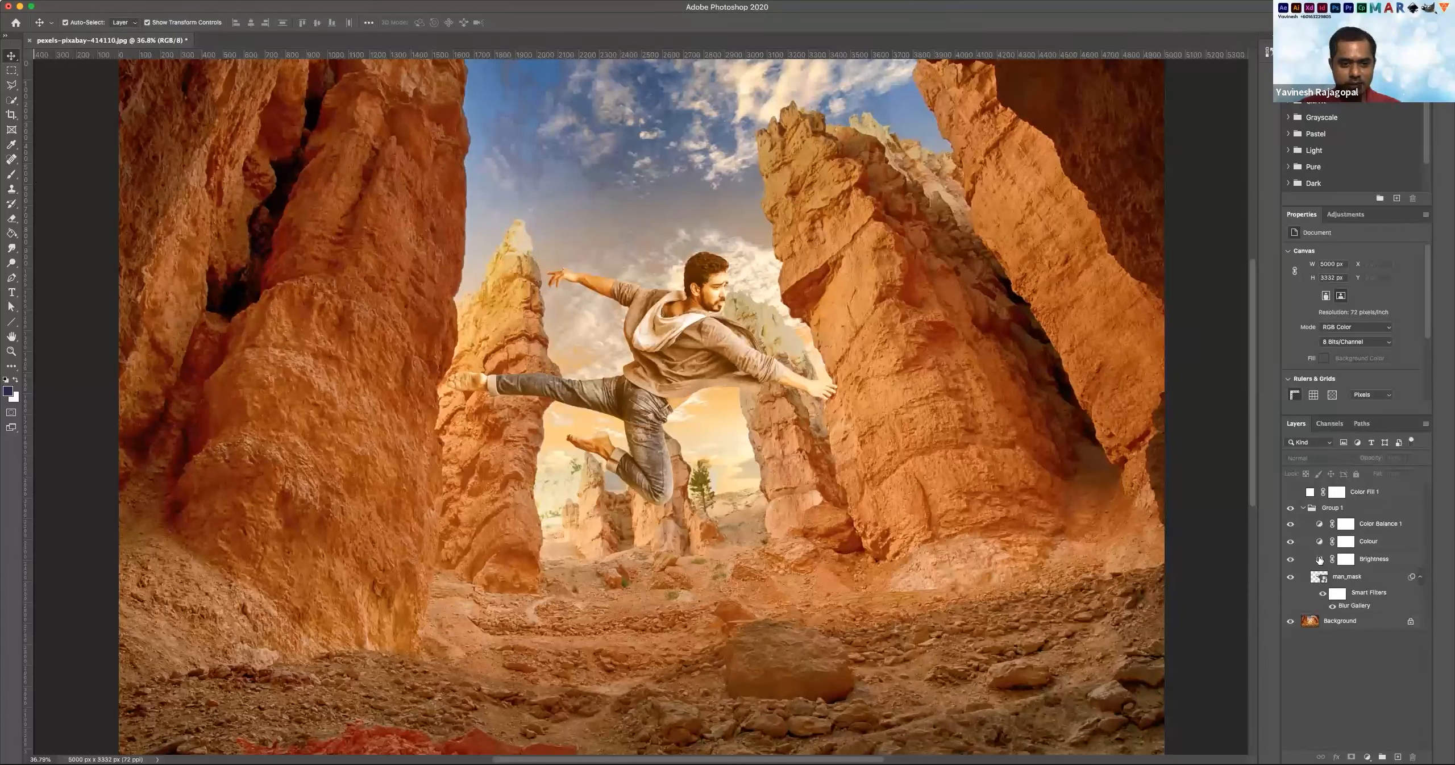
Lower the upper point of the Brightness curve slightly to tone down the man's bright areas.
{"action": "left_click", "coordinate": [1320, 559]}
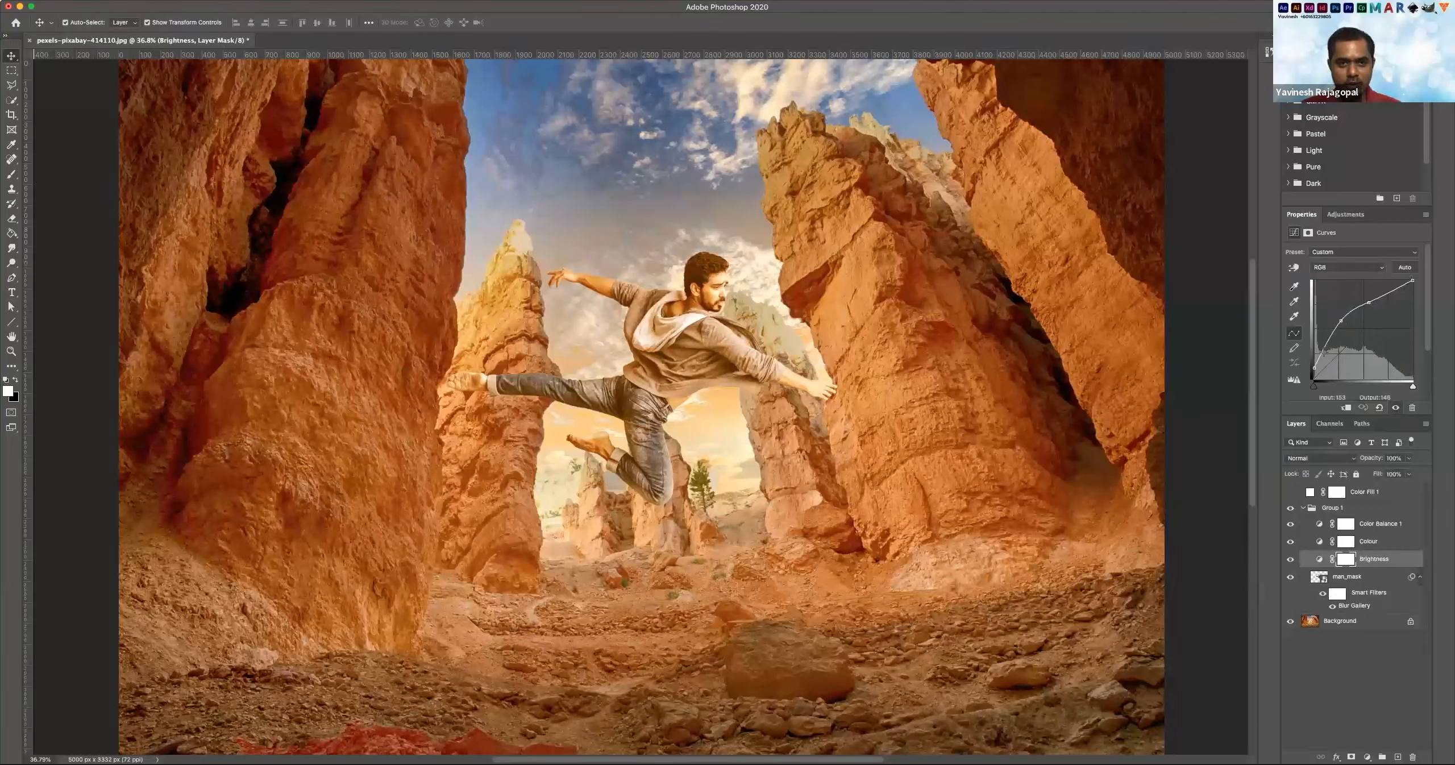
{"action": "left_click", "coordinate": [1315, 368]}
{"action": "left_click", "coordinate": [1315, 368]}
{"action": "left_click_drag", "start_coordinate": [1370, 303], "coordinate": [1373, 311]}
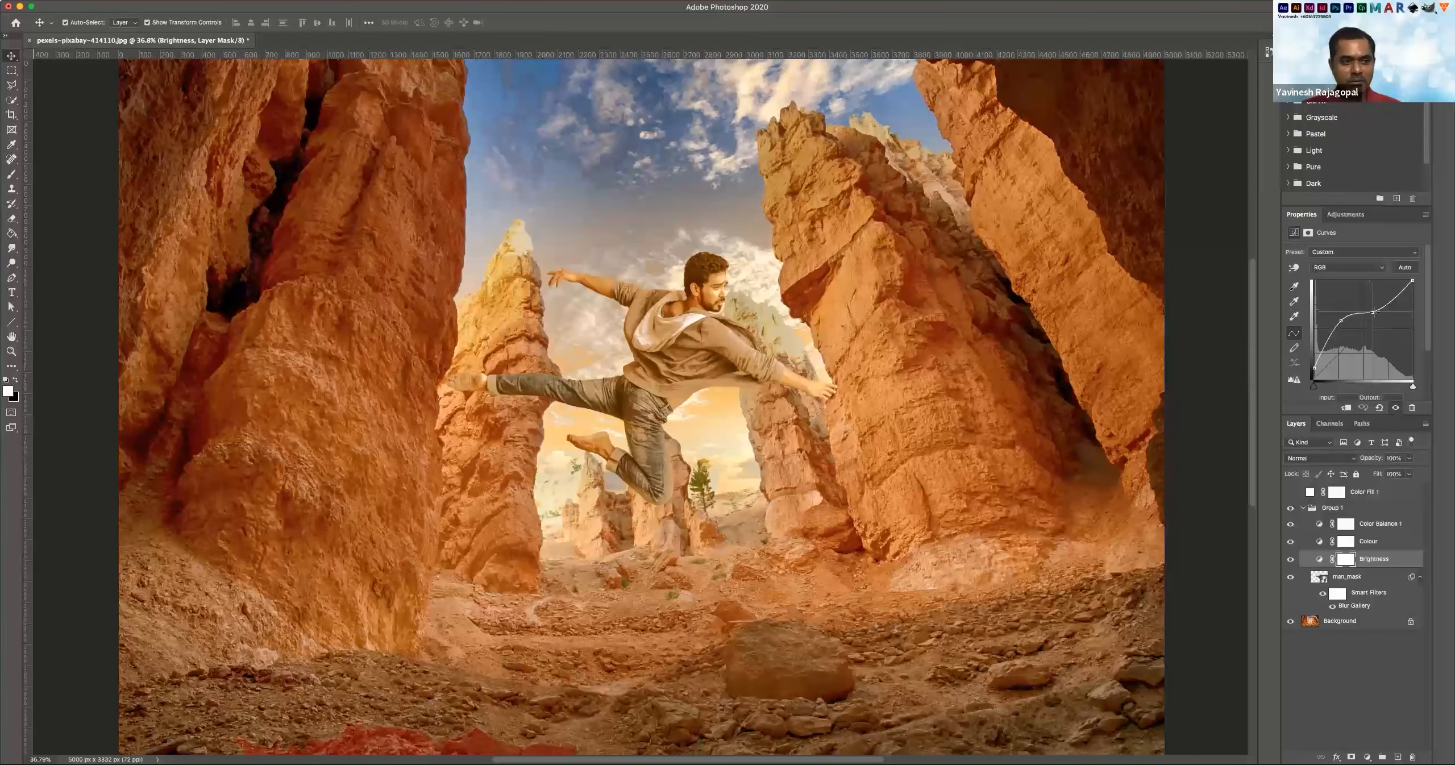
{"action": "left_click_drag", "start_coordinate": [1374, 311], "coordinate": [1373, 308]}
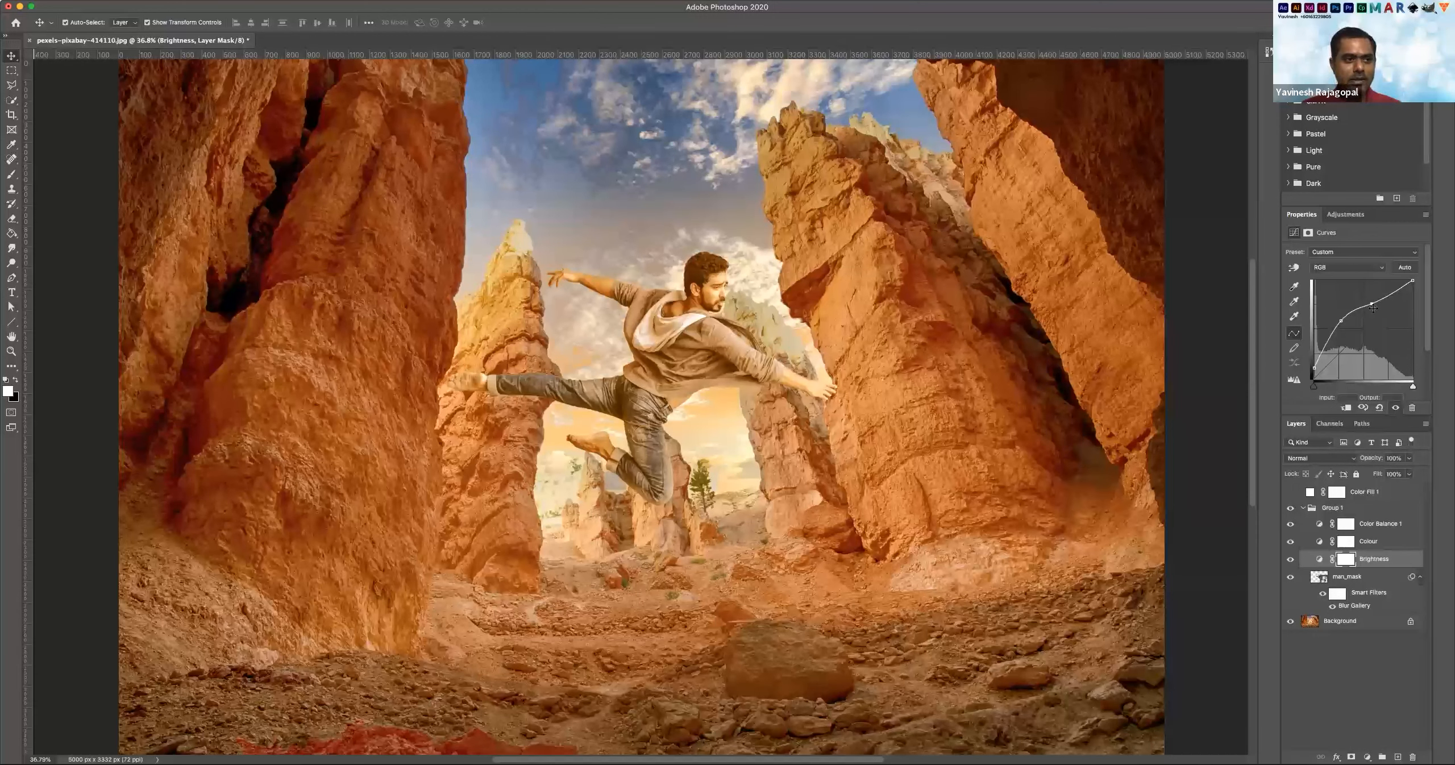
{"action": "left_click_drag", "start_coordinate": [1372, 304], "coordinate": [1373, 306]}
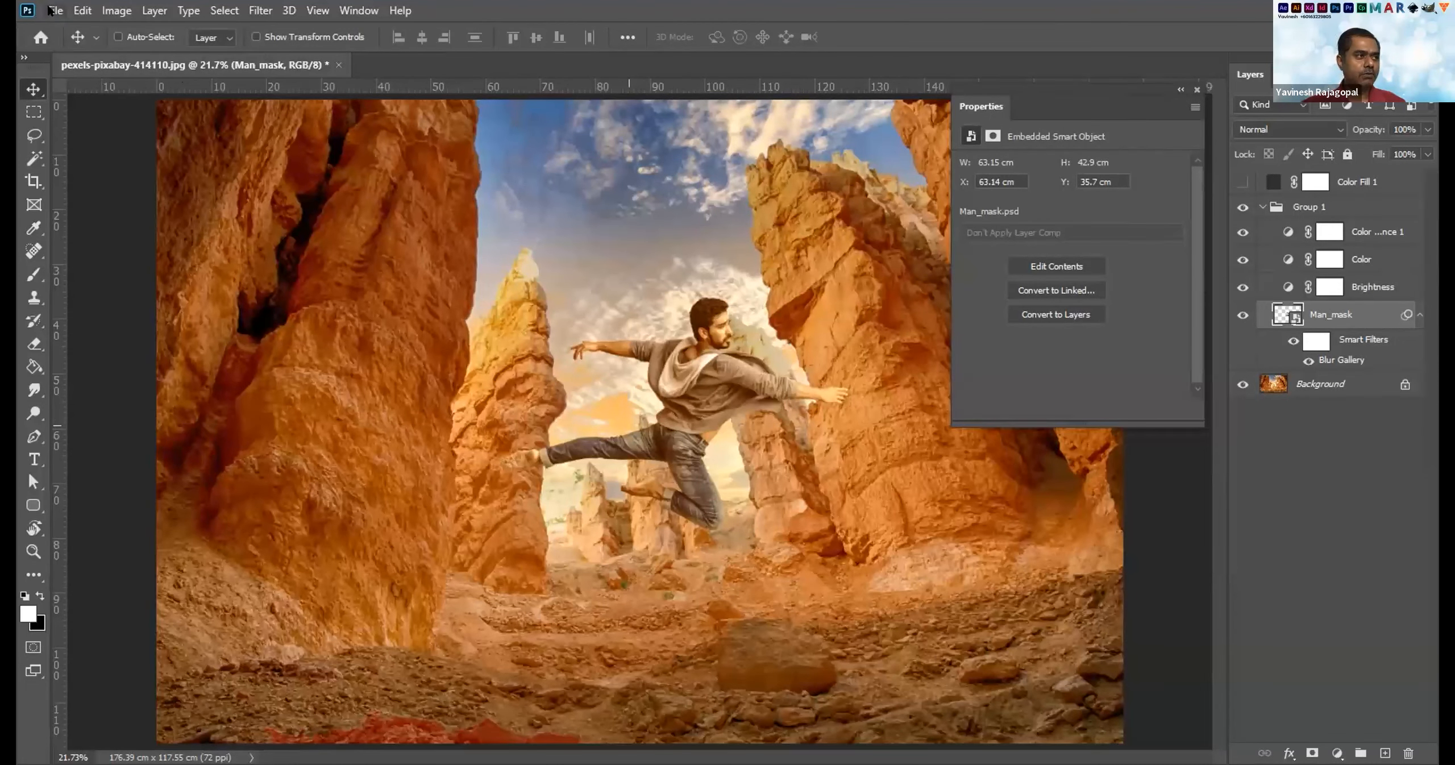
Place Dust.ai as an embedded smart object above the man, cropped to its bounding box.
{"action": "left_click", "coordinate": [55, 10]}
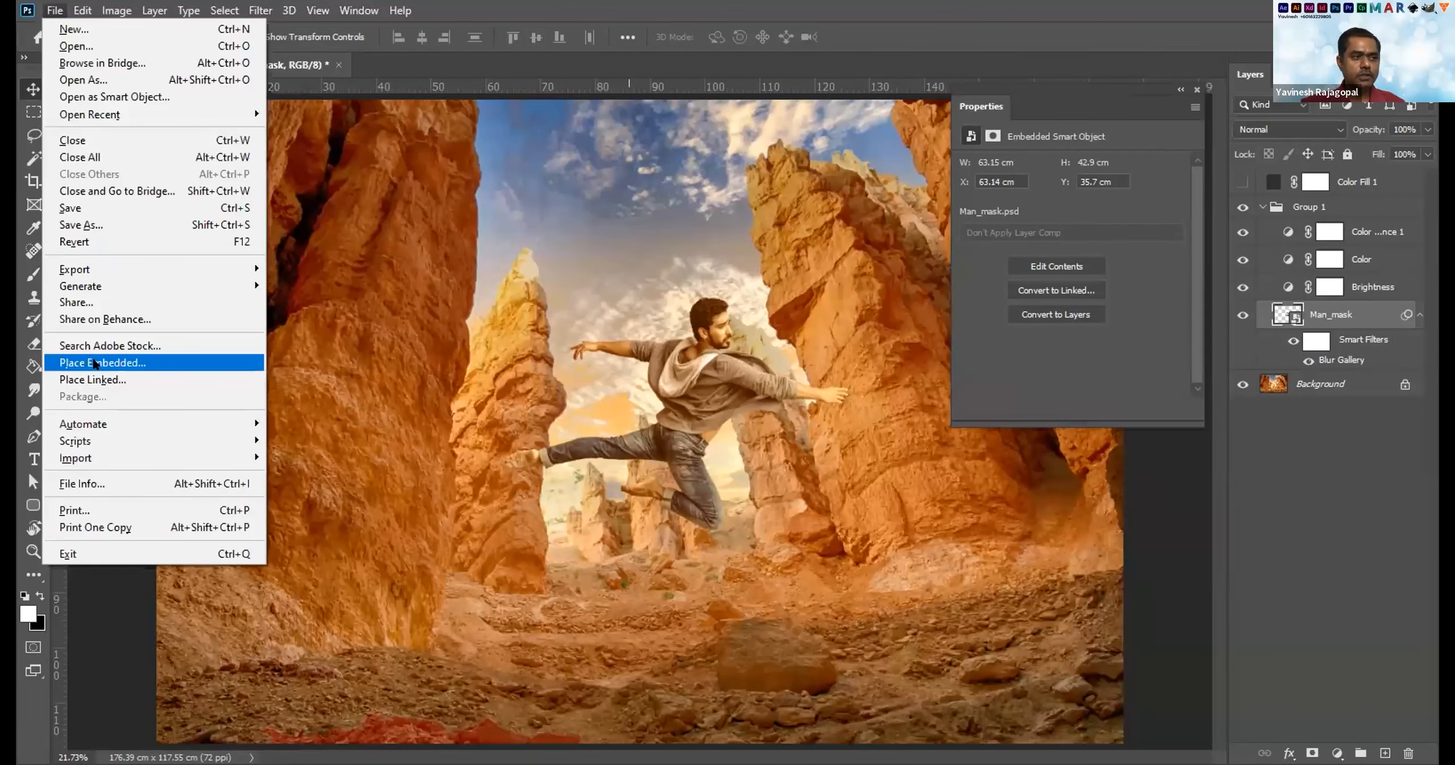
{"action": "left_click", "coordinate": [95, 364]}
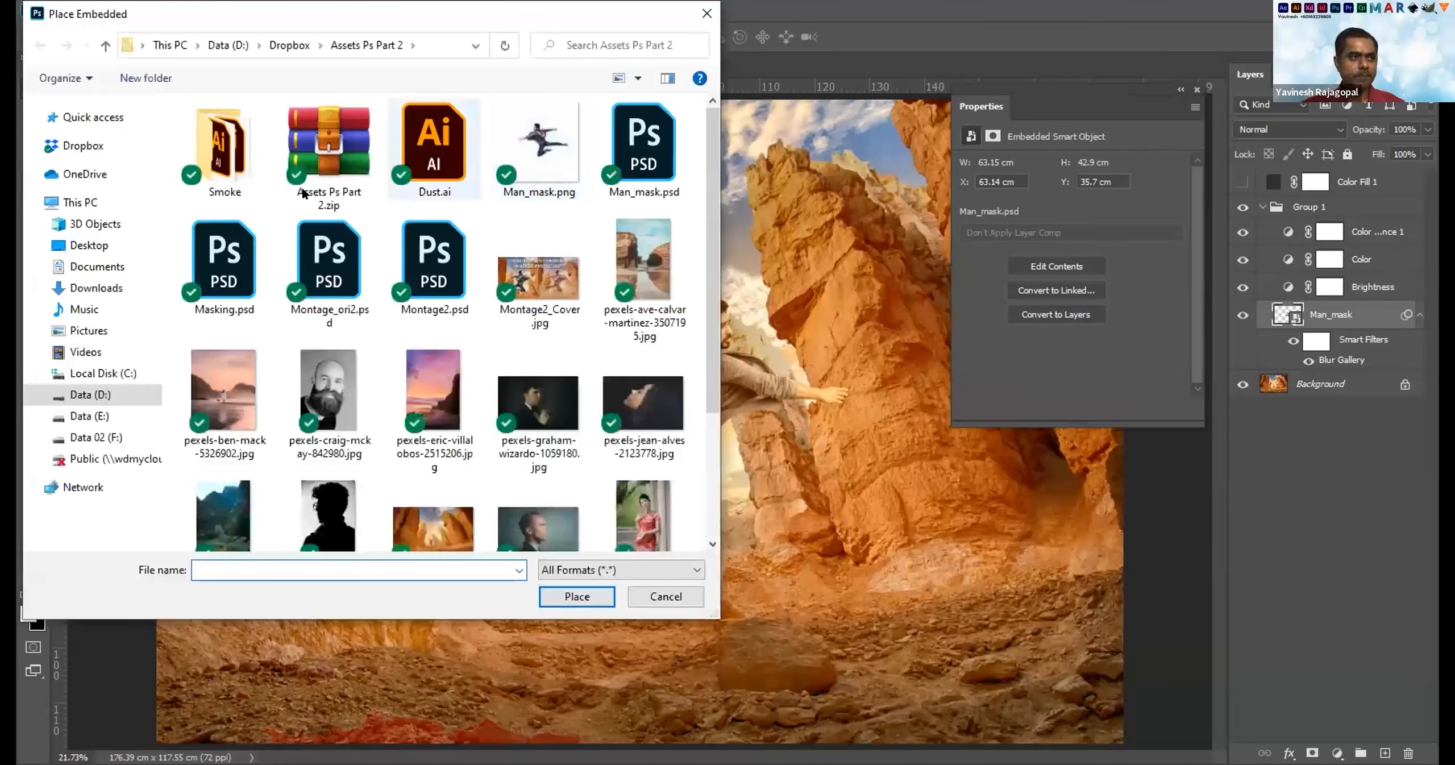
{"action": "left_click", "coordinate": [448, 147]}
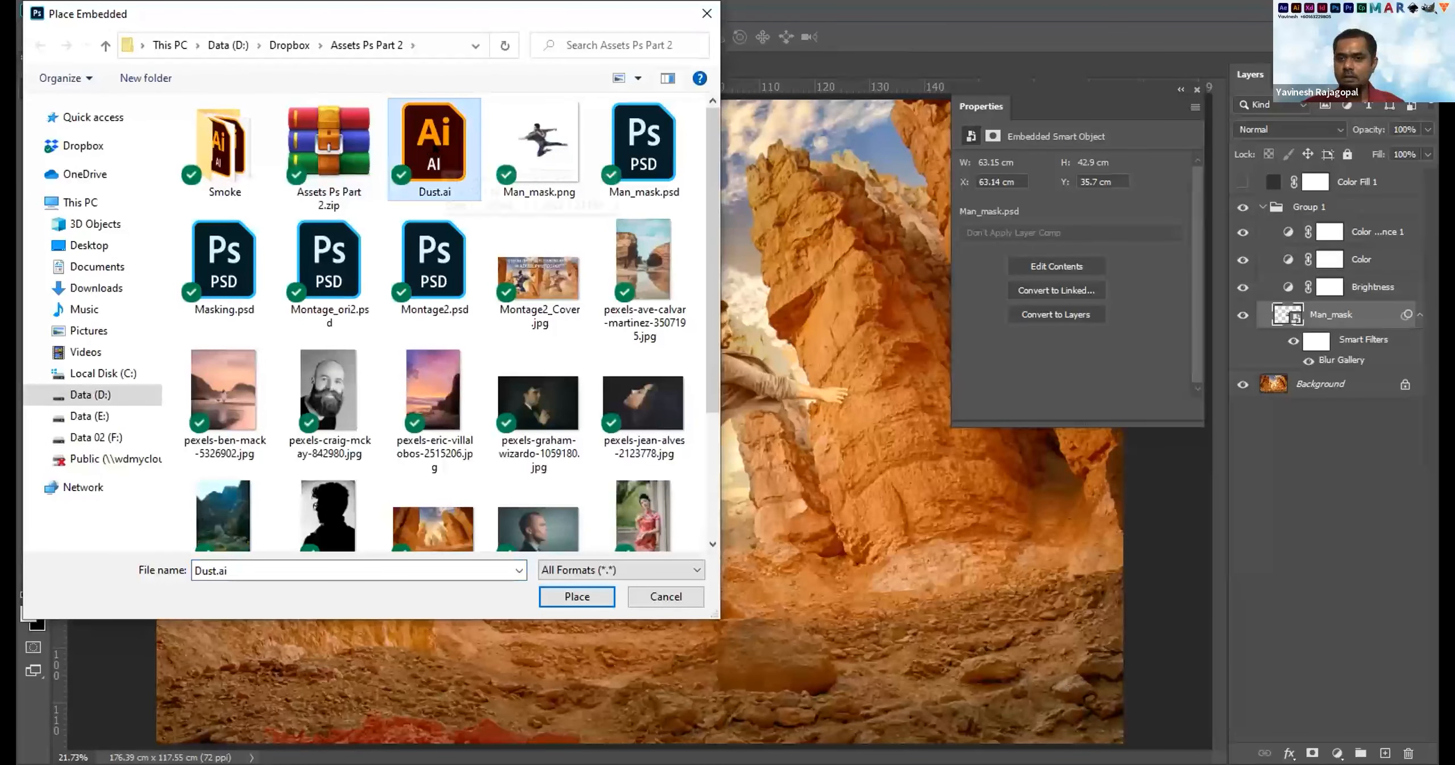
{"action": "key", "text": "Return"}
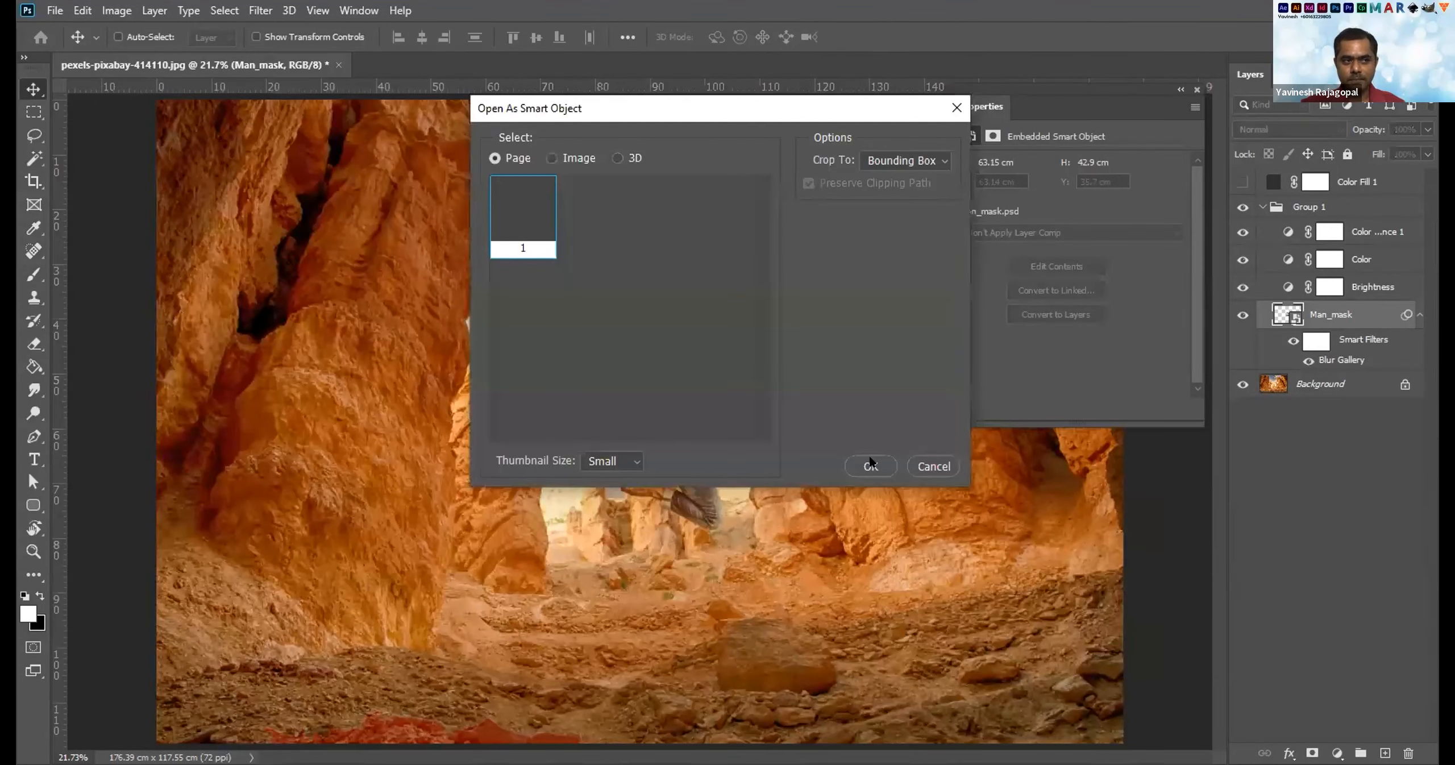
{"action": "left_click", "coordinate": [871, 465]}
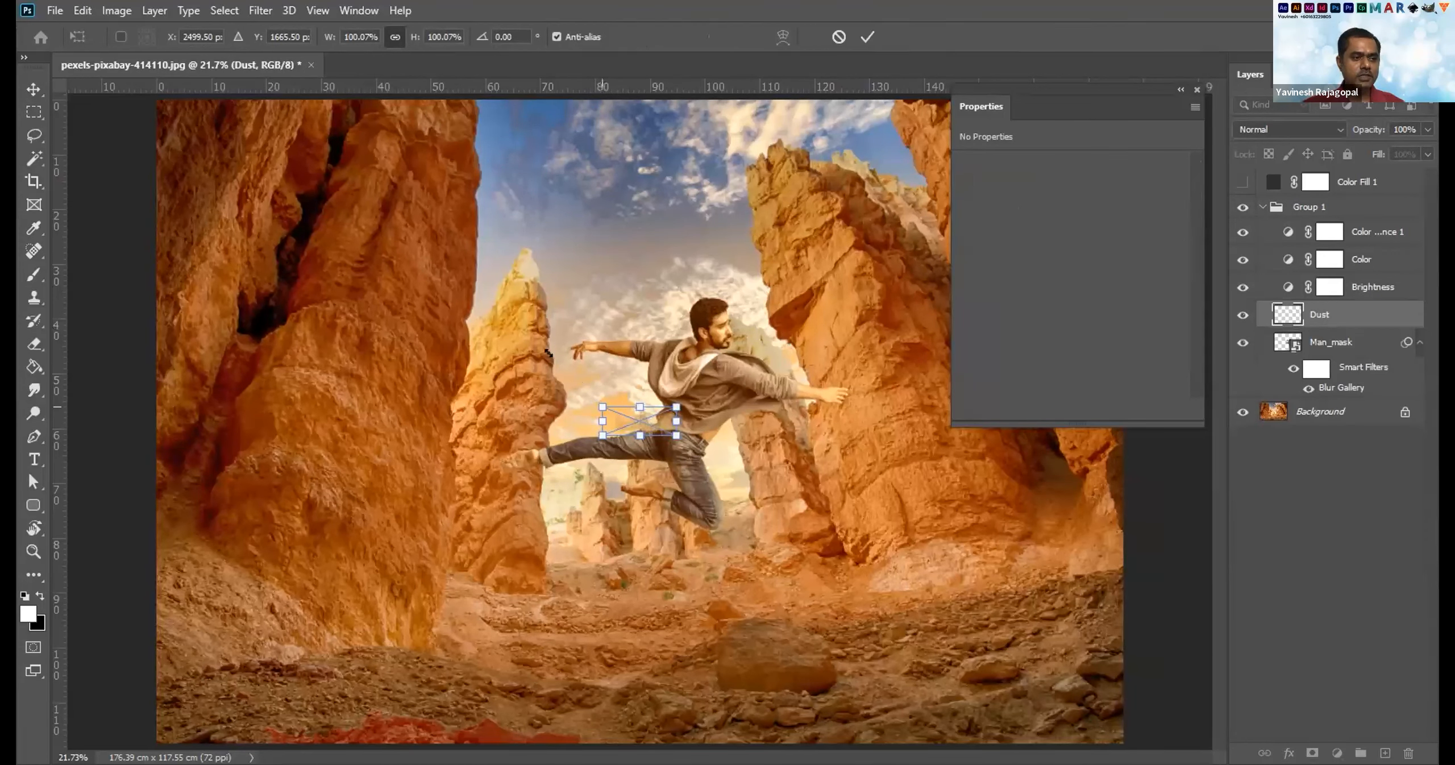
Enlarge the placed dust to about 245 × 100 cm and position it across the canyon floor.
{"action": "left_click_drag", "start_coordinate": [603, 407], "coordinate": [493, 335]}
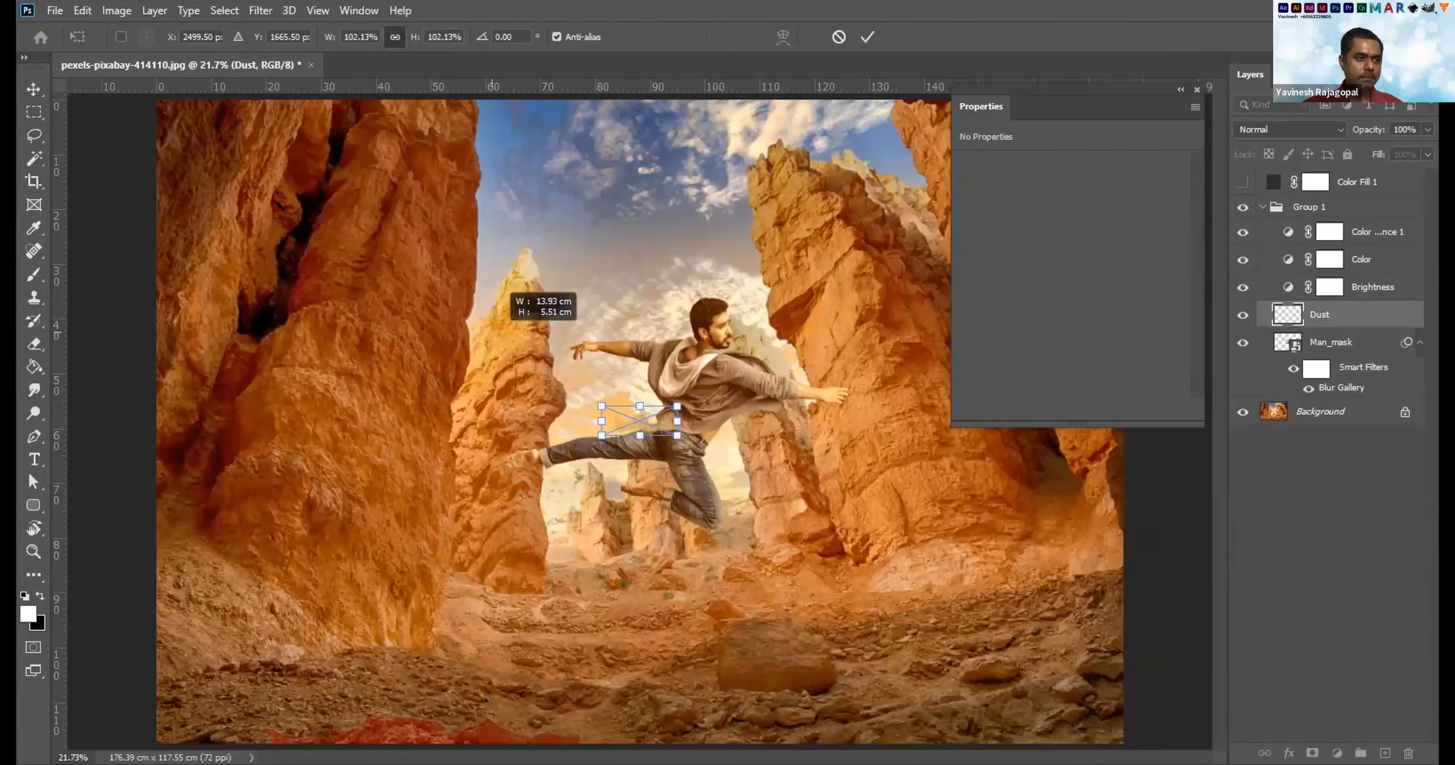
{"action": "left_click_drag", "start_coordinate": [500, 287], "coordinate": [279, 205]}
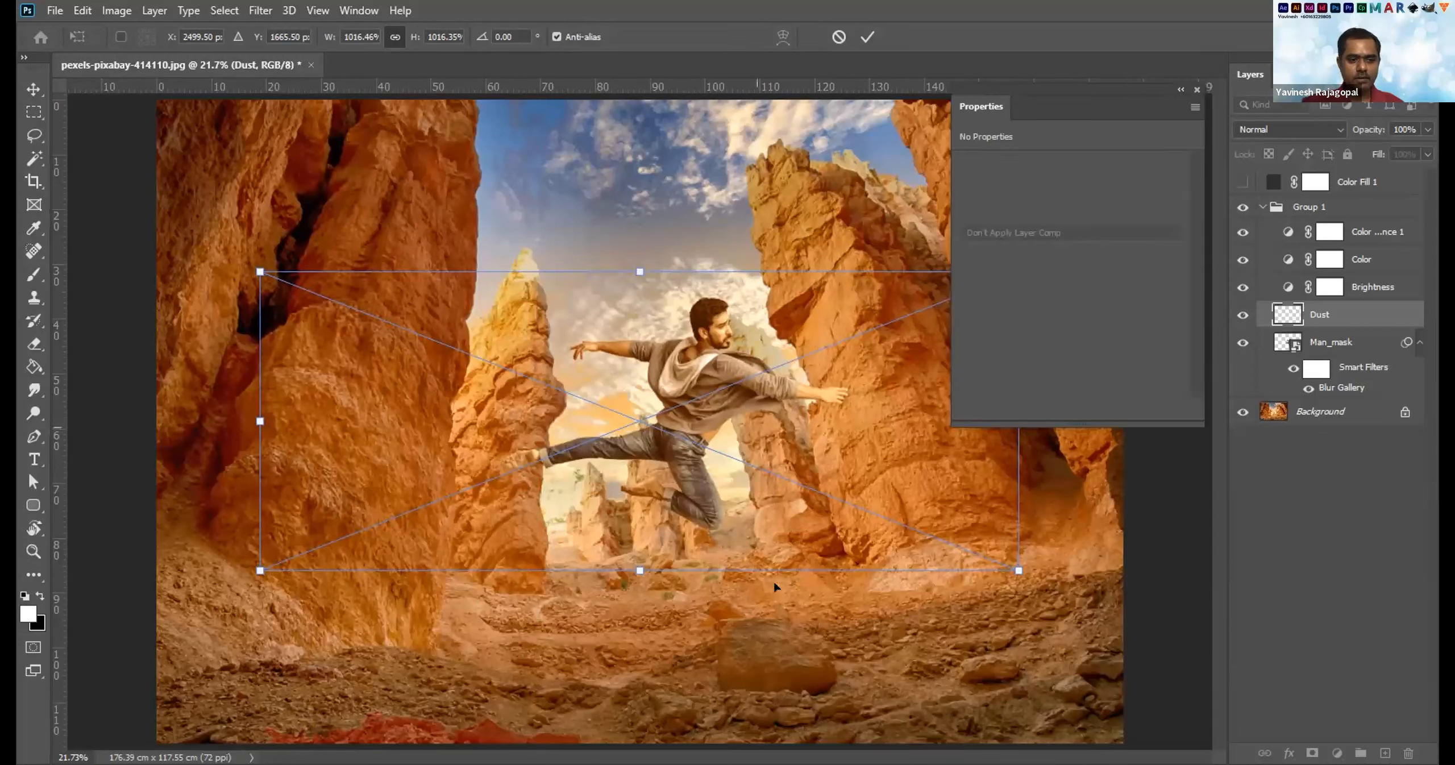
{"action": "left_click_drag", "start_coordinate": [775, 584], "coordinate": [799, 745]}
{"action": "key", "text": "ctrl+minus"}
{"action": "key", "text": "ctrl+minus"}
{"action": "key", "text": "ctrl+minus"}
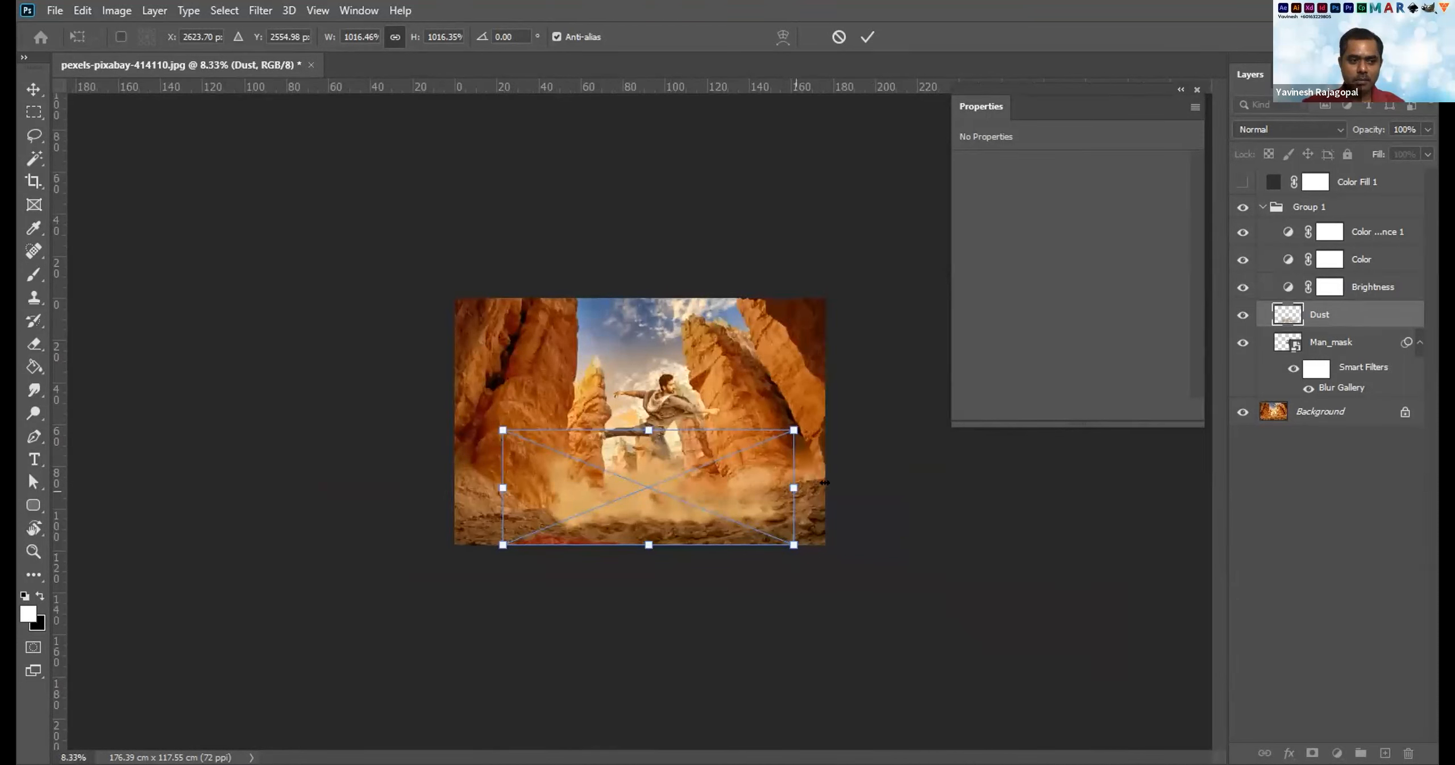
{"action": "left_click_drag", "start_coordinate": [878, 488], "coordinate": [909, 482]}
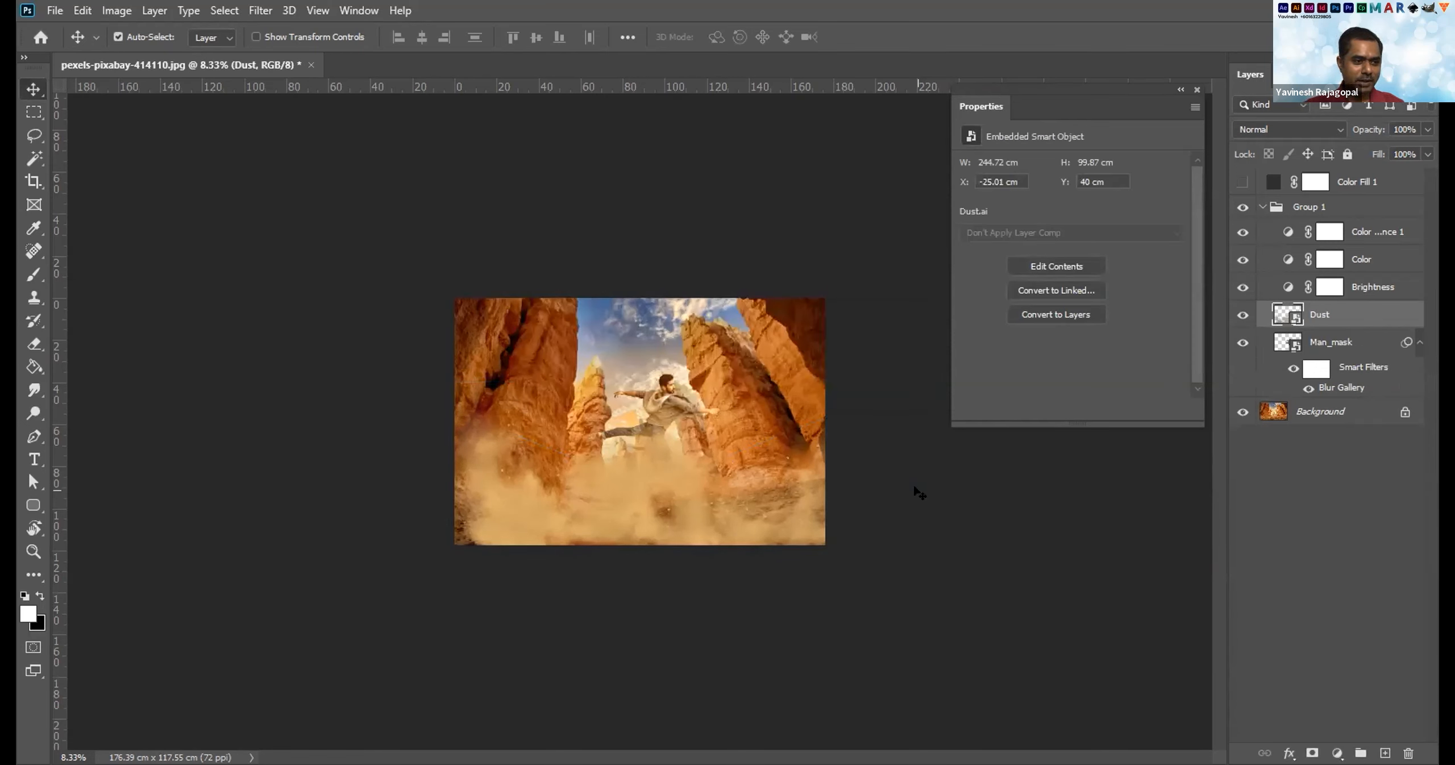
Delete the placed Dust layer from the composite.
{"action": "key", "text": "ctrl+plus"}
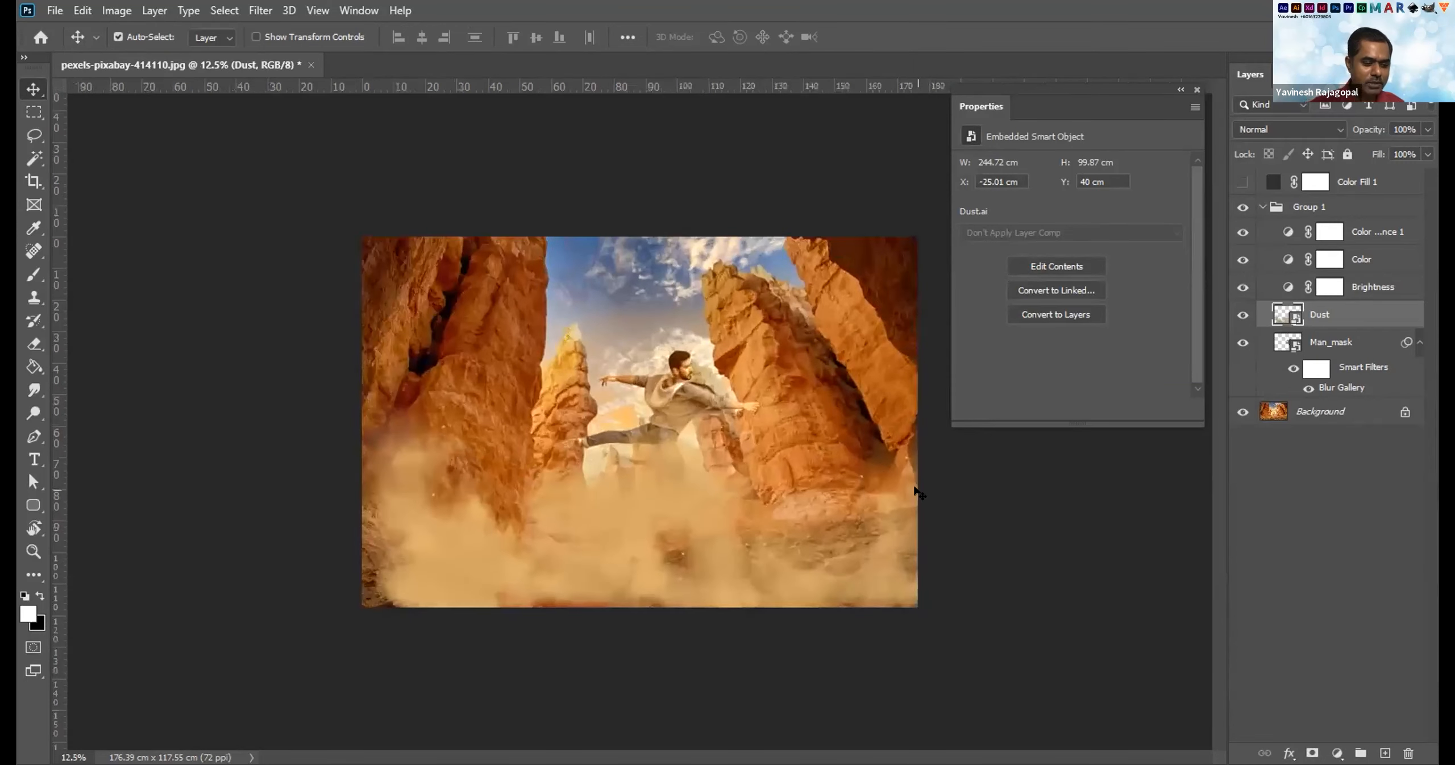
{"action": "key", "text": "ctrl+plus"}
{"action": "key", "text": "ctrl+minus"}
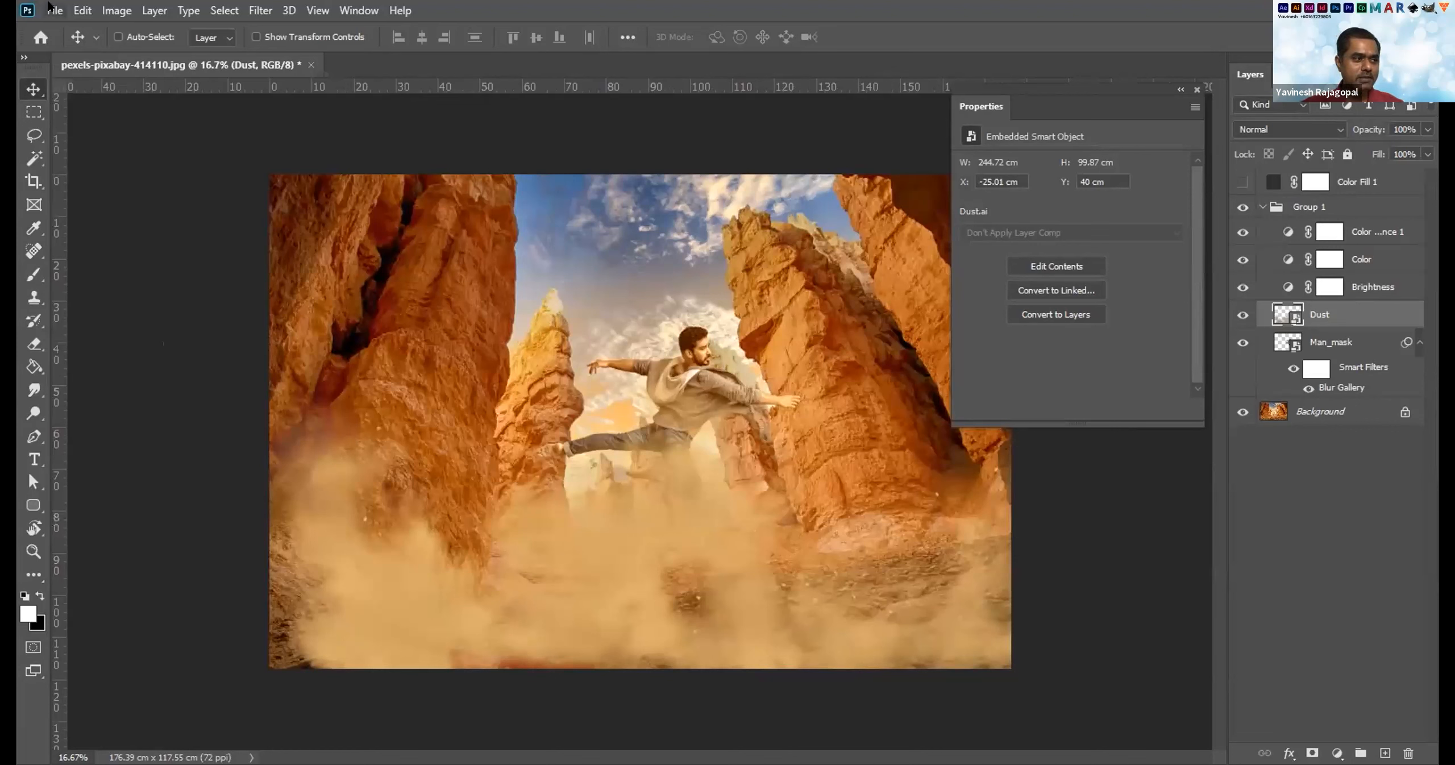
{"action": "left_click", "coordinate": [52, 10]}
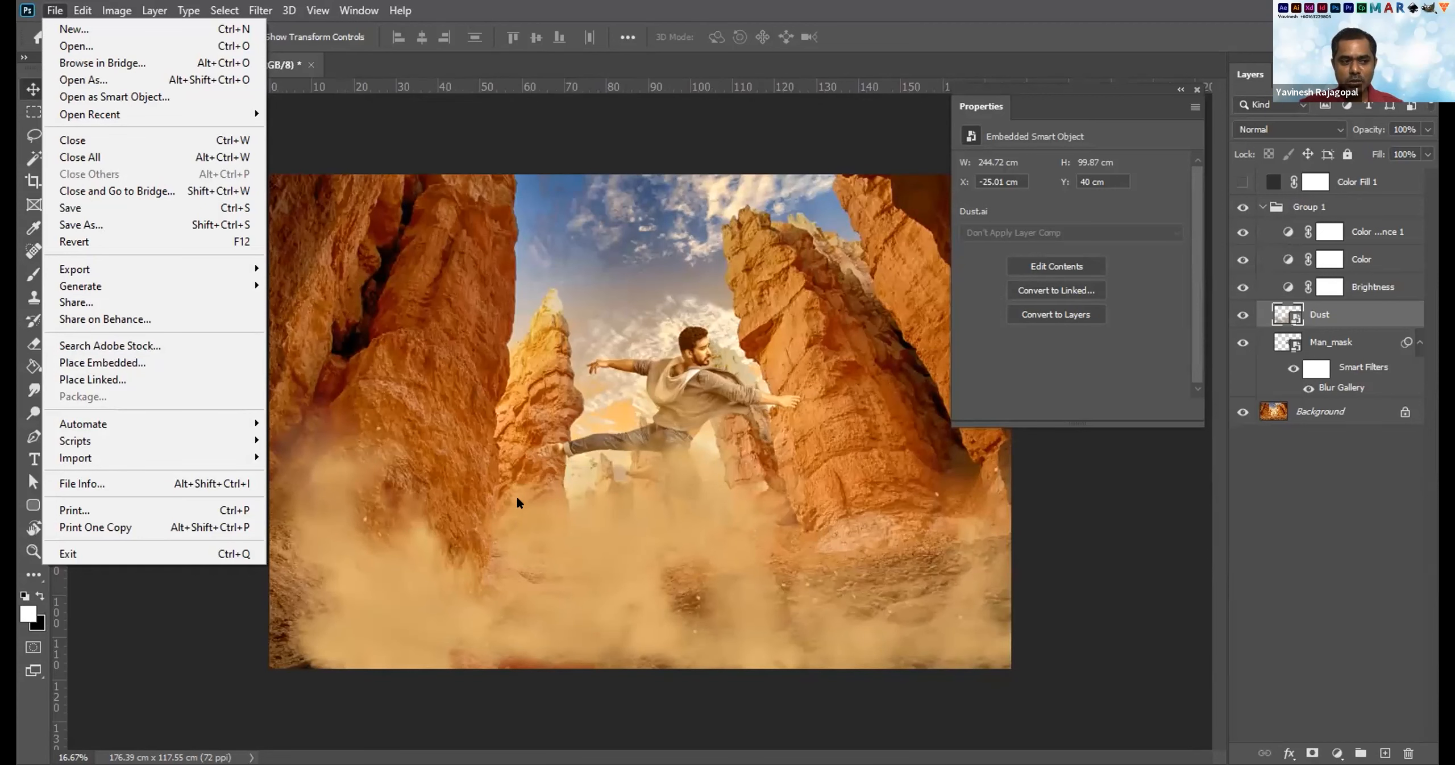
{"action": "left_click", "coordinate": [619, 376]}
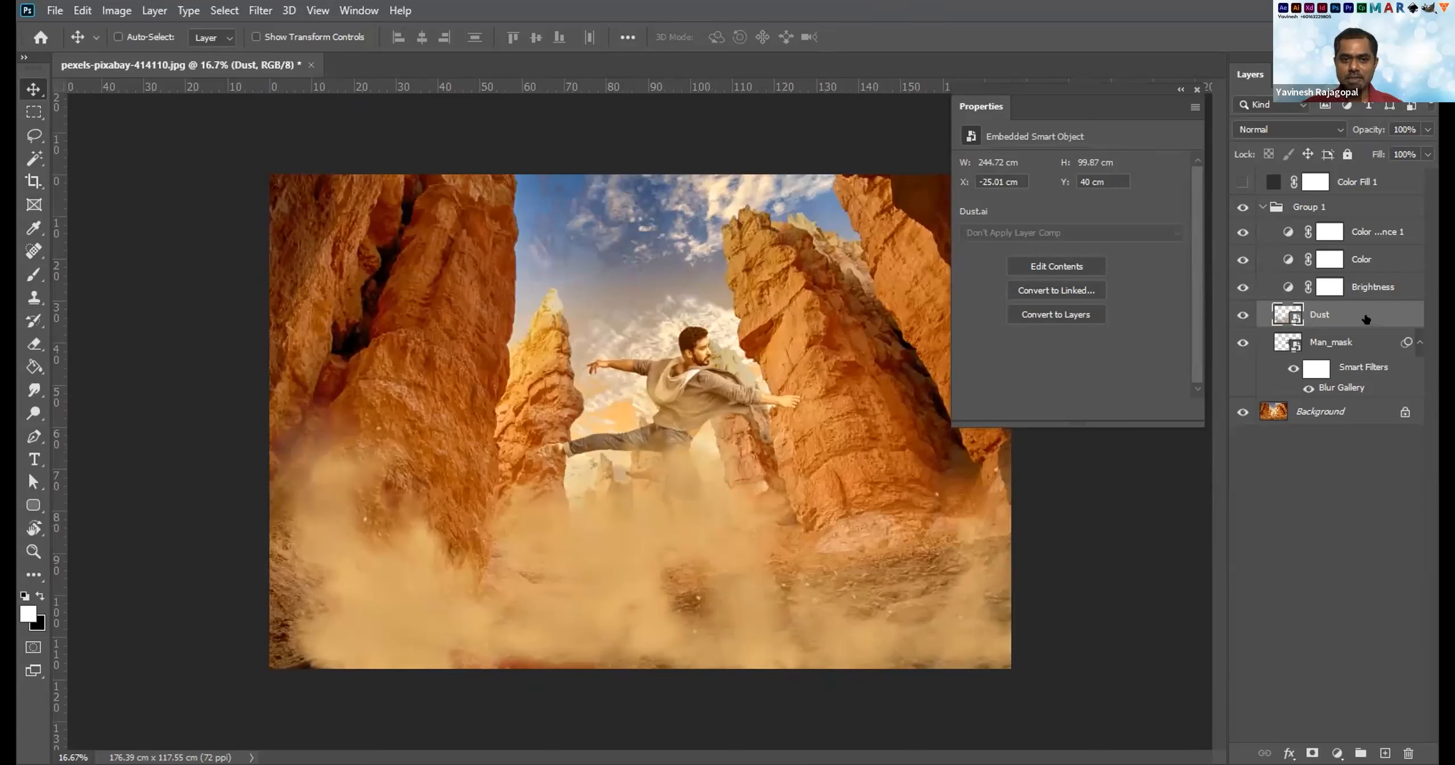
{"action": "key", "text": "Delete"}
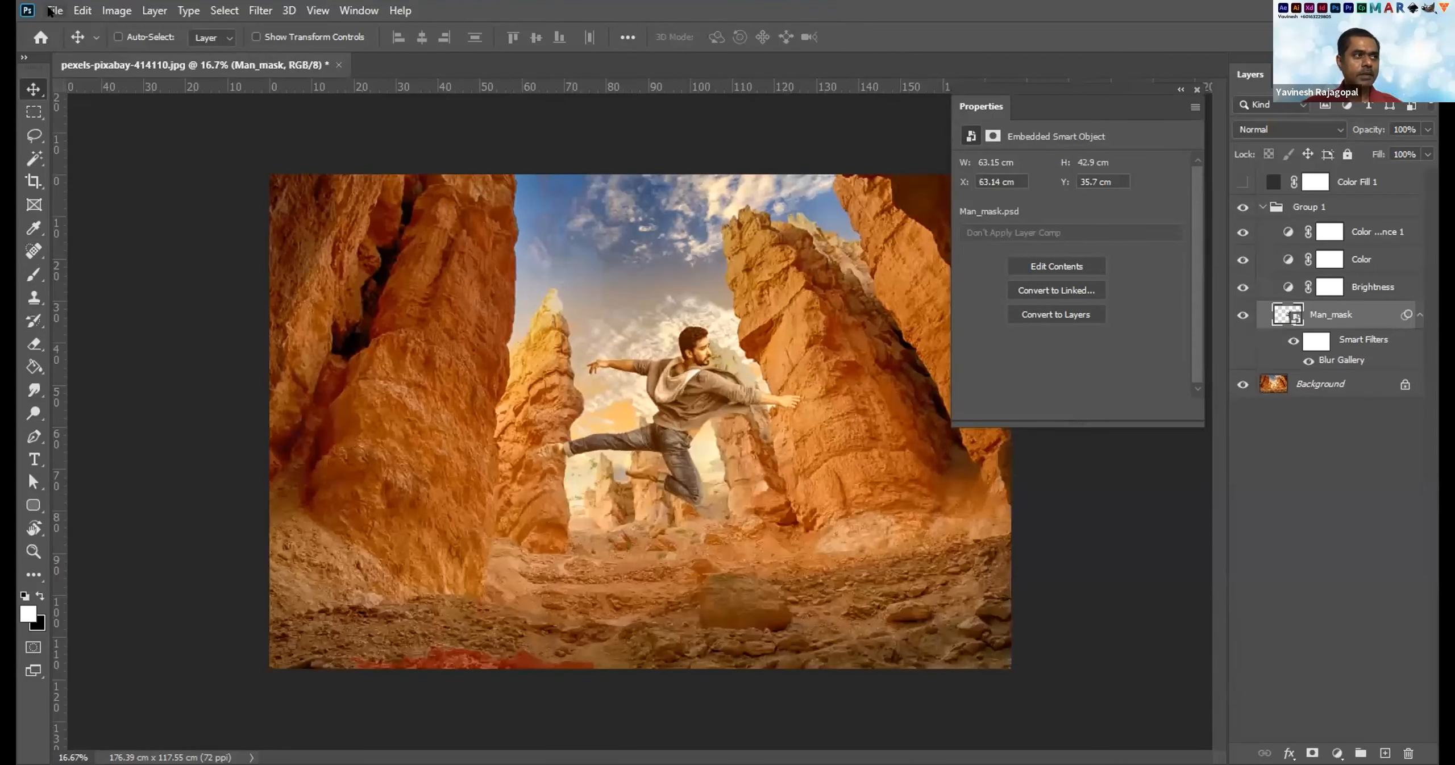
Open Dust.ai for import, switch its size units to pixels and set the width to 2000 pixels.
{"action": "left_click", "coordinate": [53, 10]}
{"action": "left_click", "coordinate": [81, 46]}
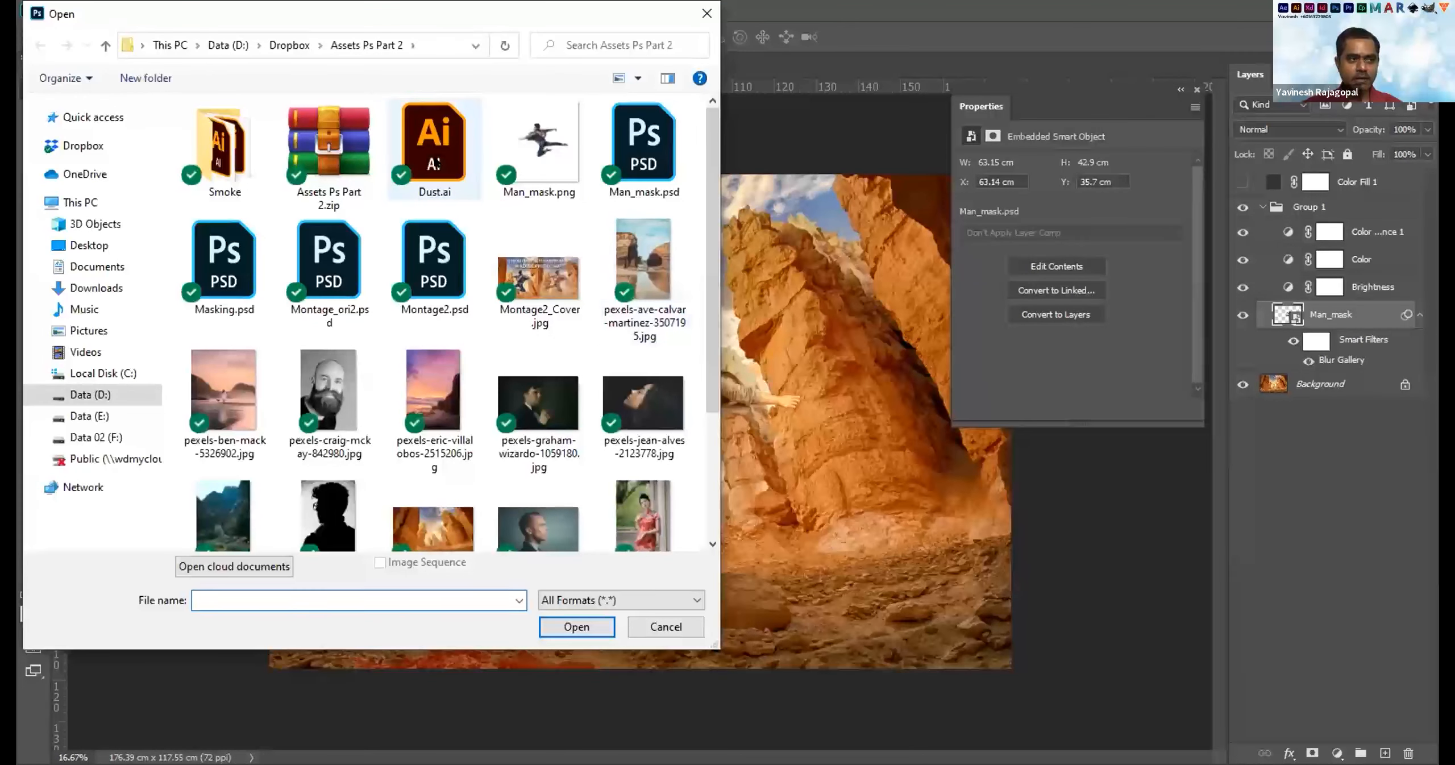
{"action": "left_click", "coordinate": [430, 152]}
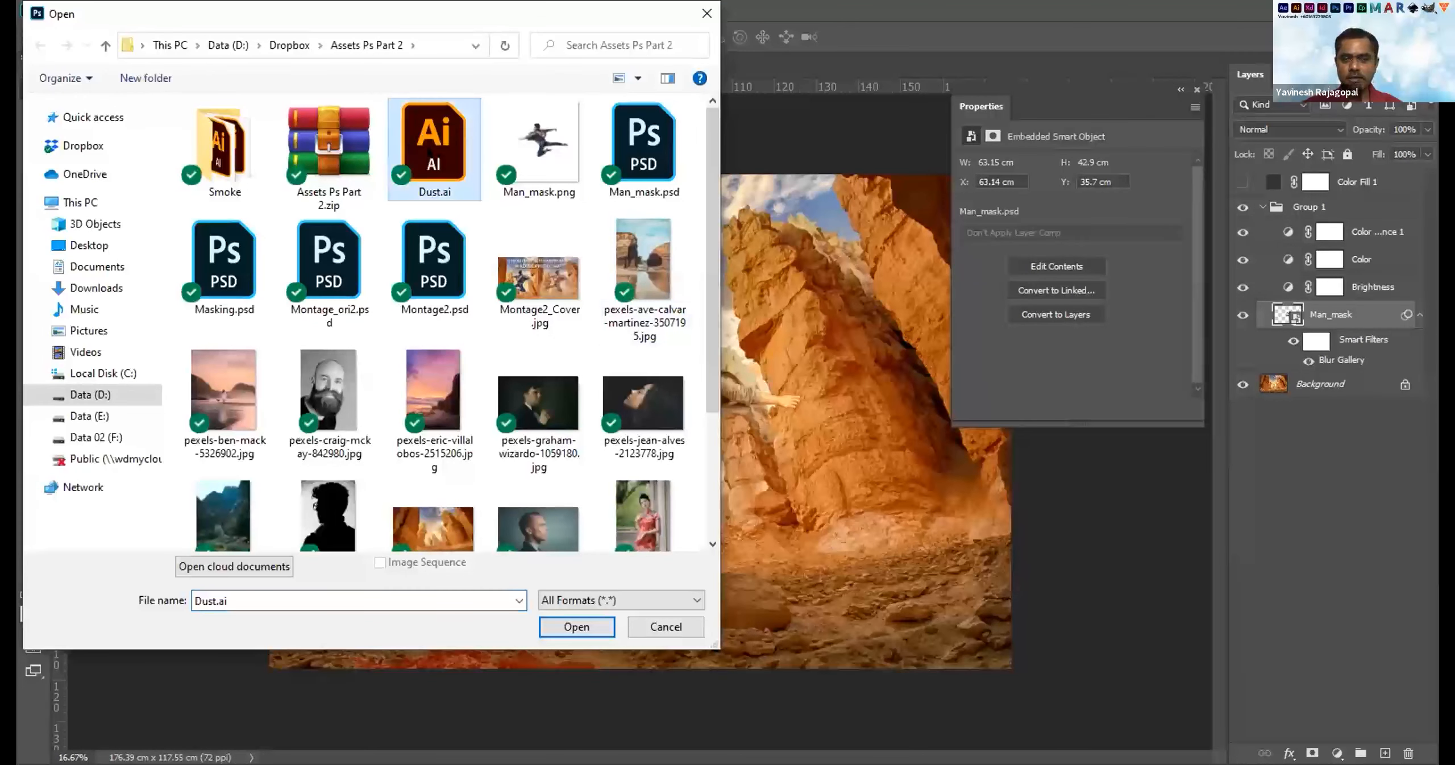
{"action": "left_click", "coordinate": [589, 628]}
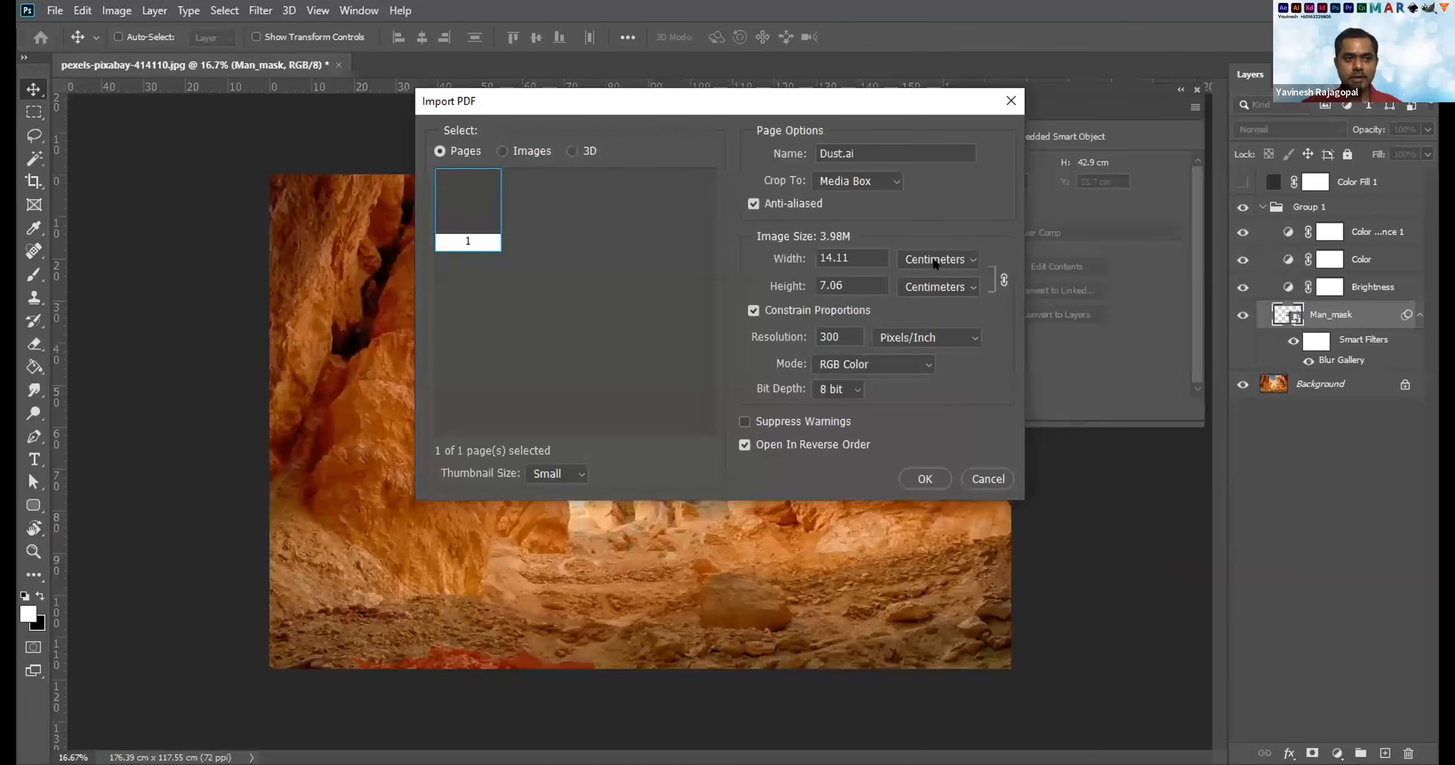
{"action": "left_click", "coordinate": [935, 260]}
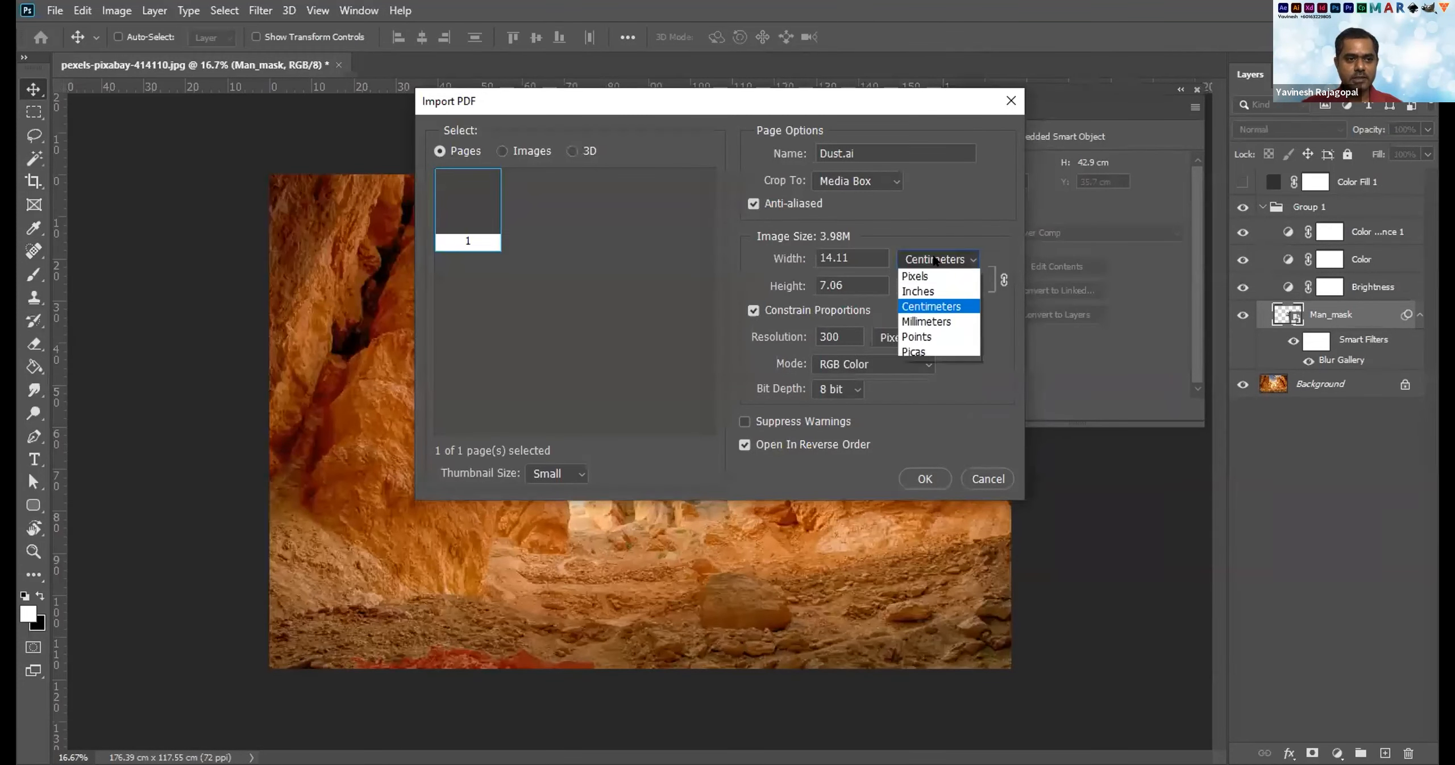
{"action": "left_click", "coordinate": [910, 276]}
{"action": "left_click", "coordinate": [860, 251]}
{"action": "key", "text": "ctrl+a"}
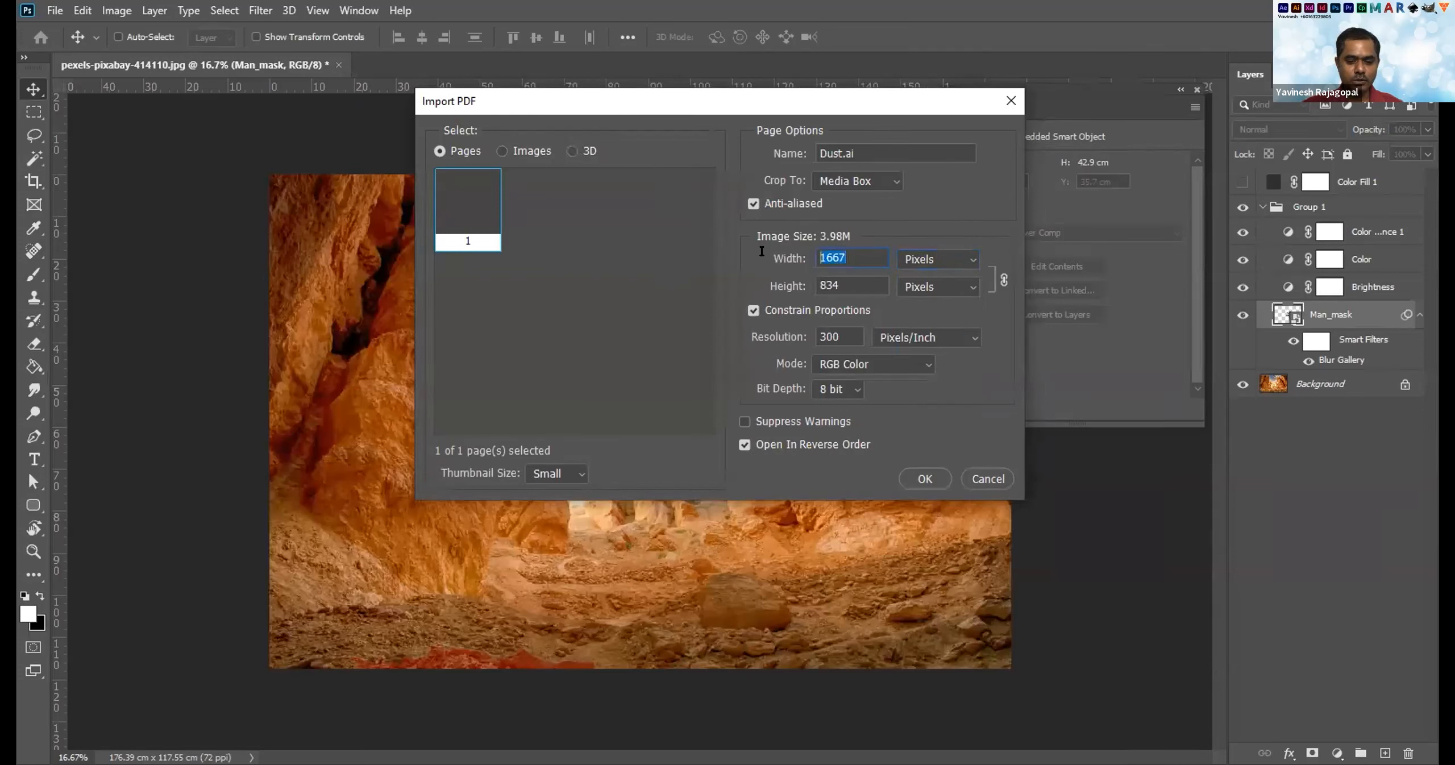
{"action": "type", "text": "2000"}
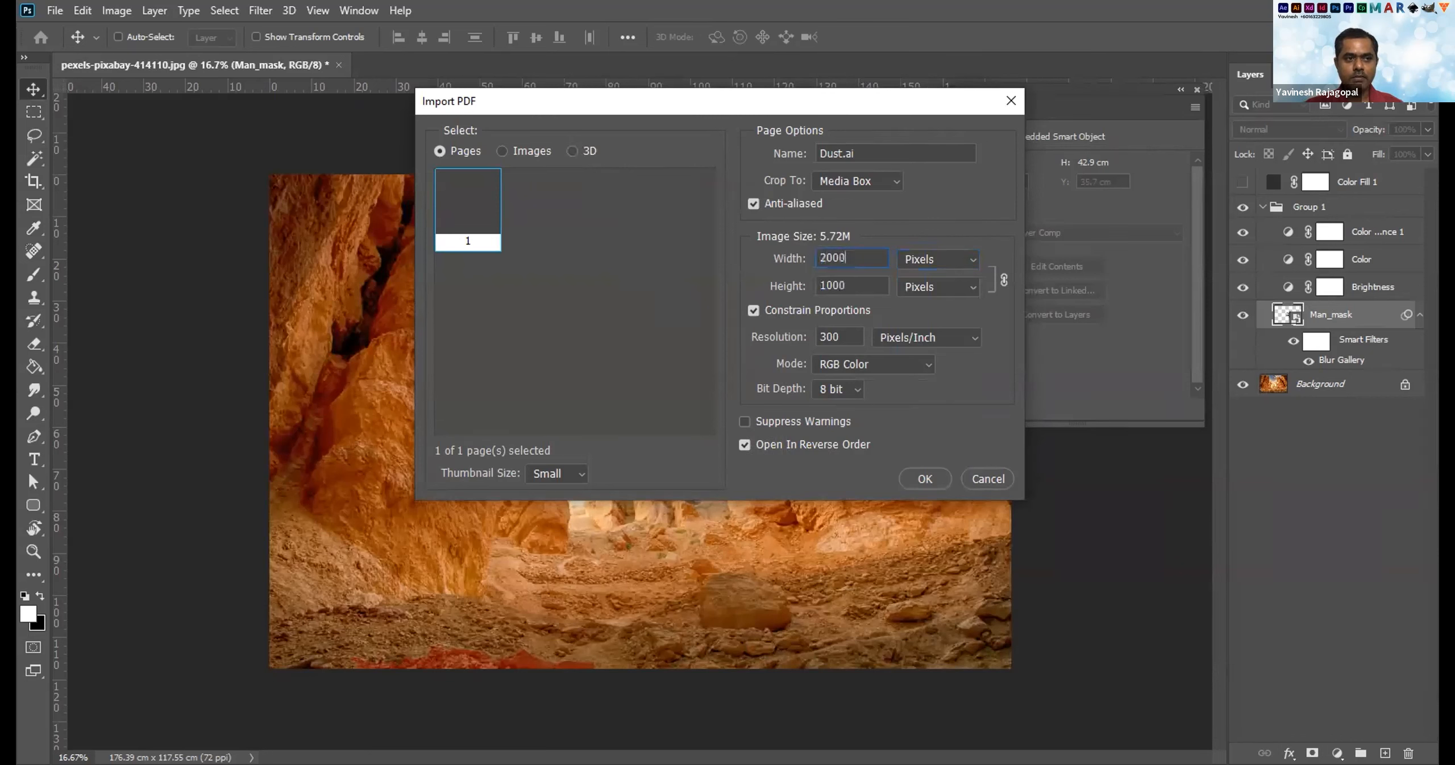
{"action": "key", "text": "Tab"}
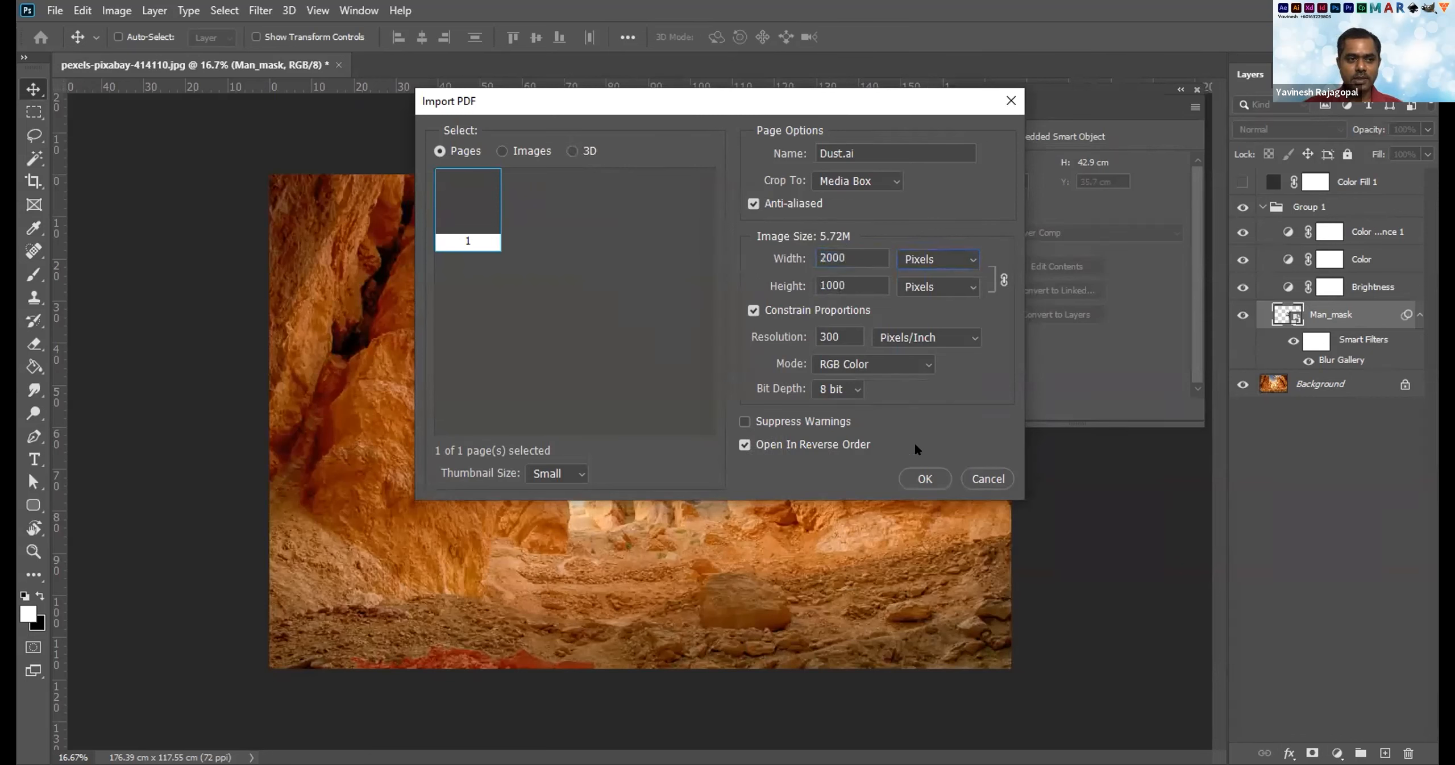
Set the import resolution to 72 pixels/inch and the width to 2000 pixels, and import the dust as its own document.
{"action": "left_click", "coordinate": [839, 336]}
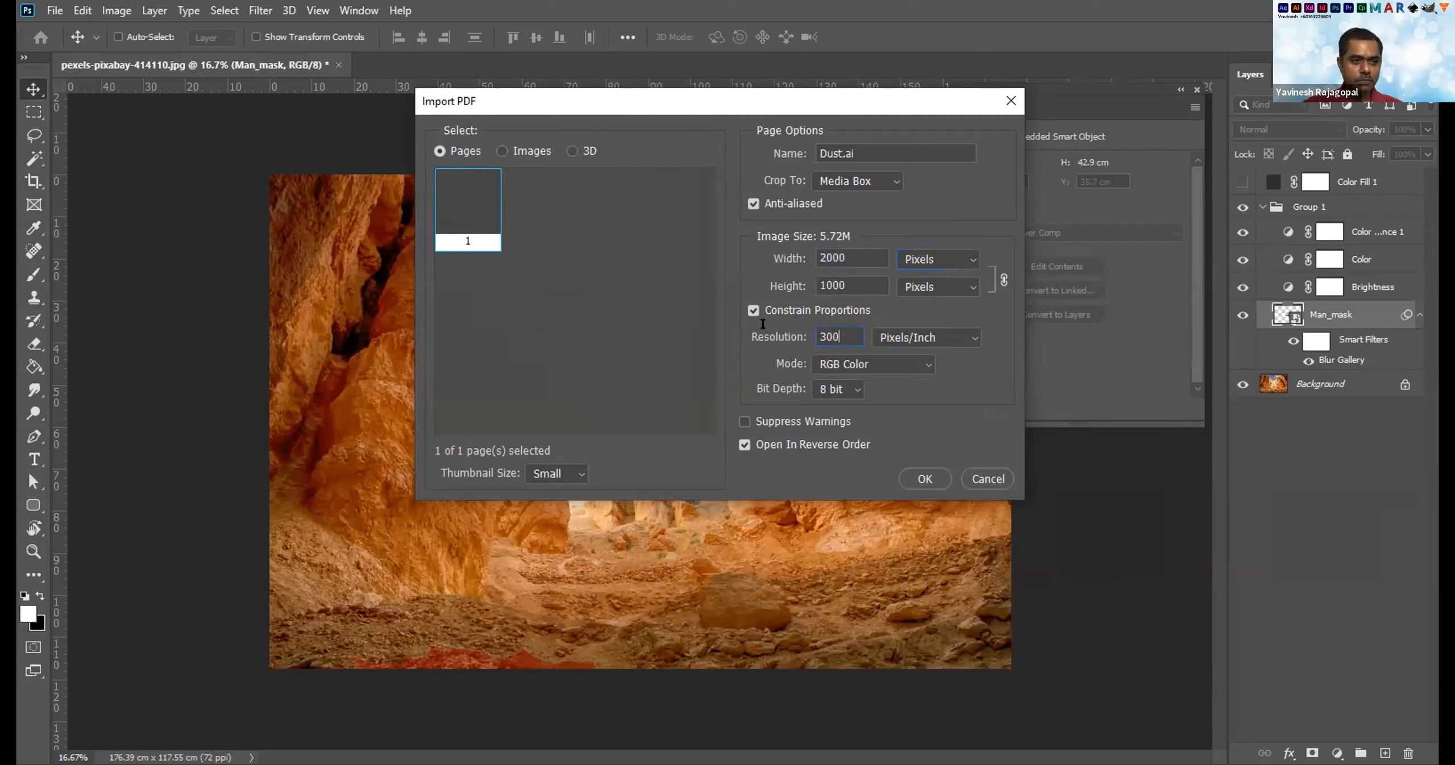
{"action": "key", "text": "BackSpace"}
{"action": "key", "text": "BackSpace"}
{"action": "key", "text": "BackSpace"}
{"action": "type", "text": "702"}
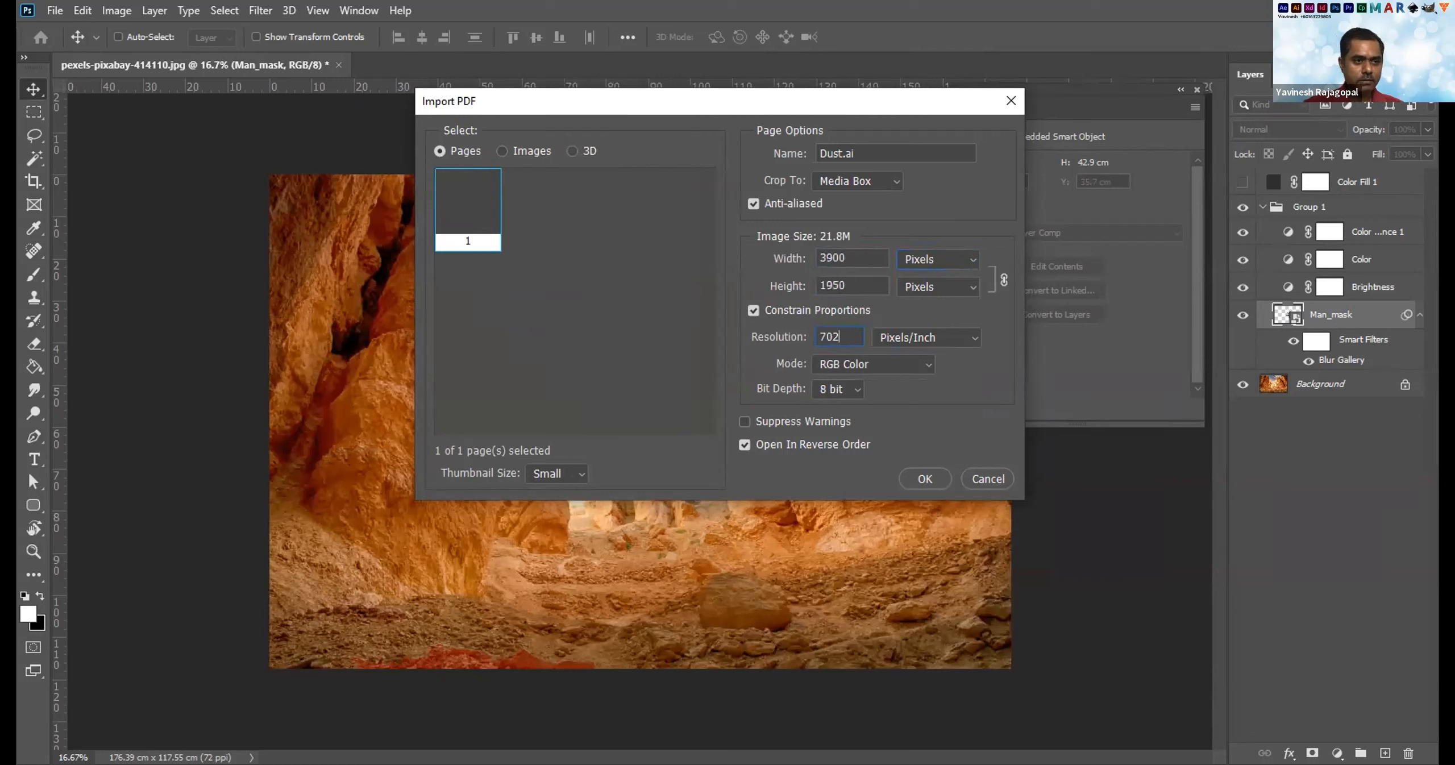
{"action": "key", "text": "BackSpace"}
{"action": "key", "text": "BackSpace"}
{"action": "type", "text": "2"}
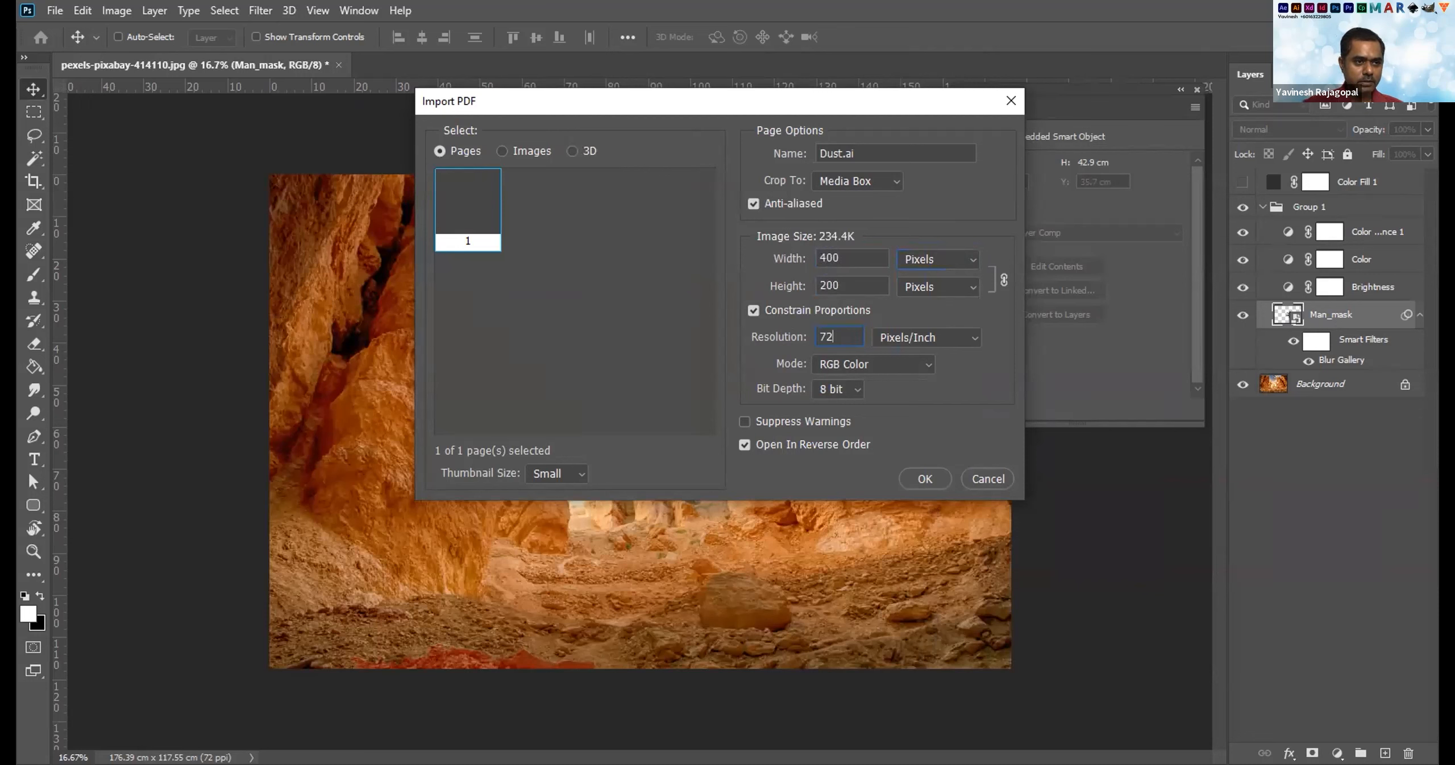
{"action": "left_click_drag", "start_coordinate": [849, 254], "coordinate": [773, 238]}
{"action": "type", "text": "2000"}
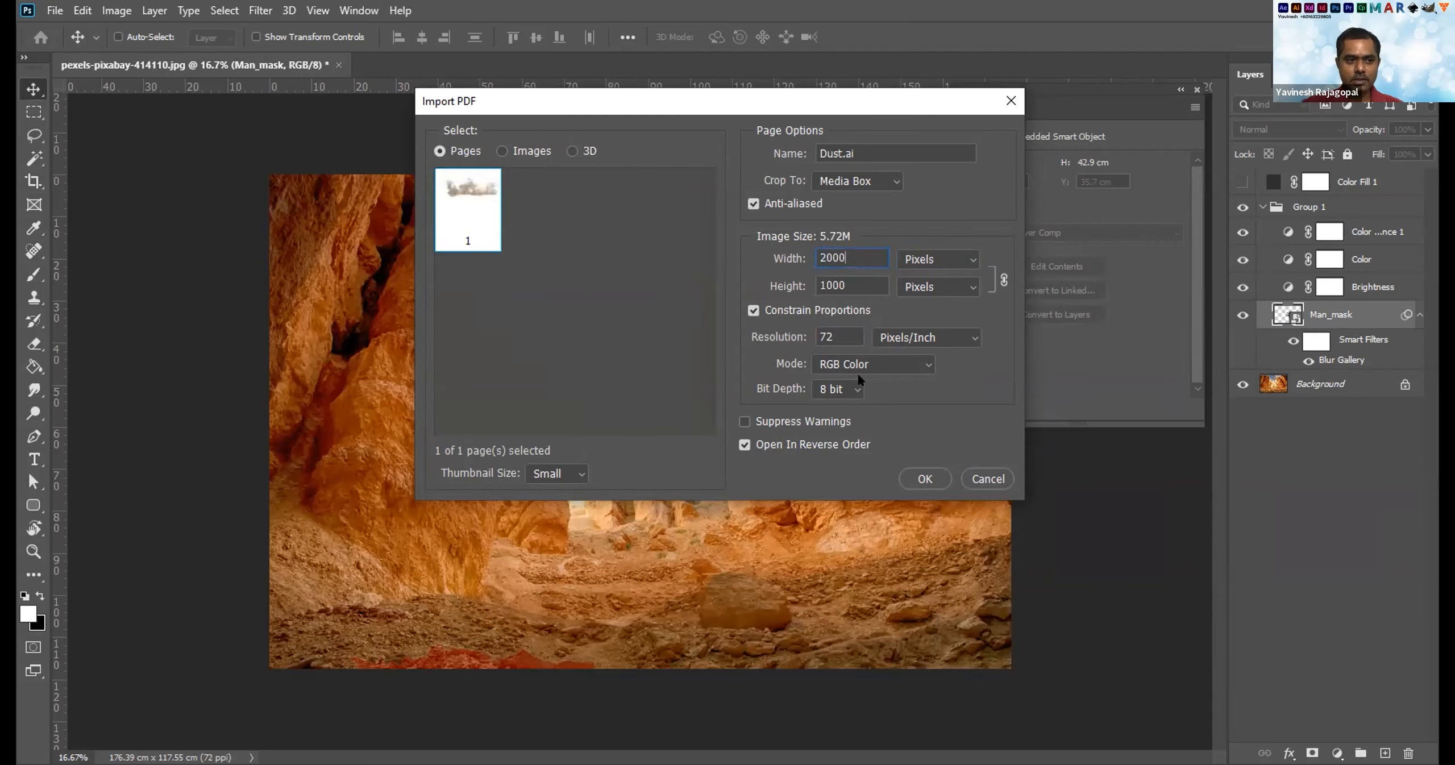
{"action": "left_click", "coordinate": [926, 479]}
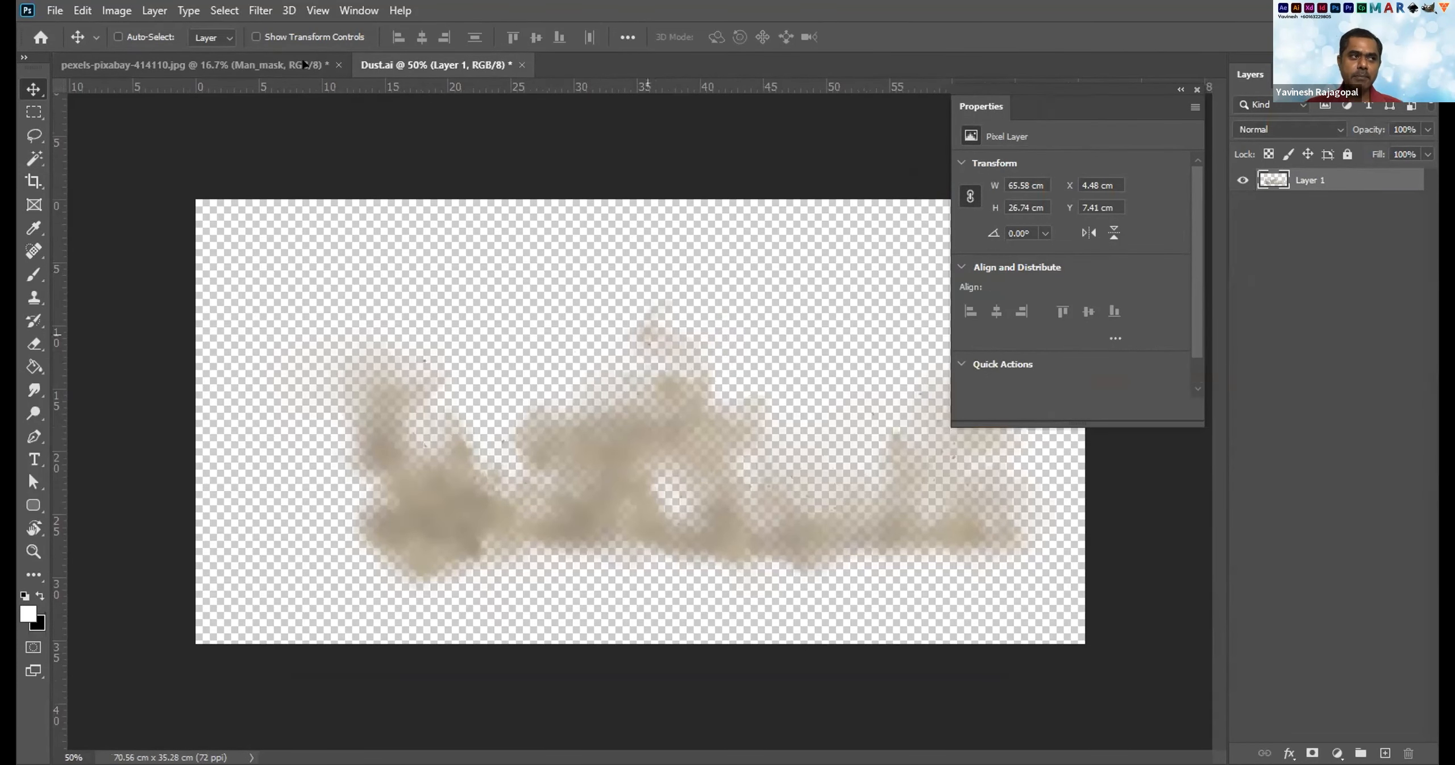
Copy the dust layer into the canyon composite, enlarge it to about 245 × 100 cm and position it across the canyon floor.
{"action": "left_click_drag", "start_coordinate": [304, 64], "coordinate": [692, 455]}
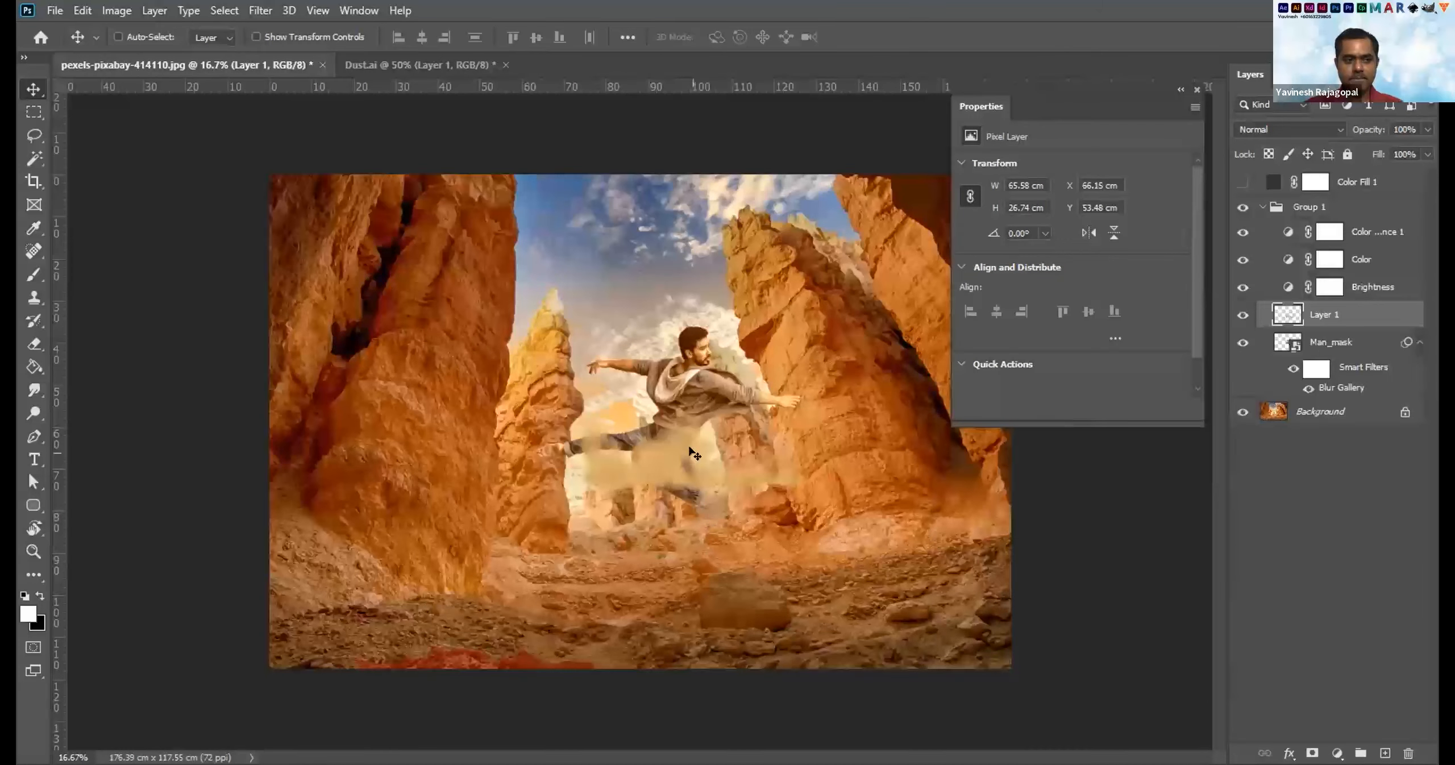
{"action": "key", "text": "ctrl+t"}
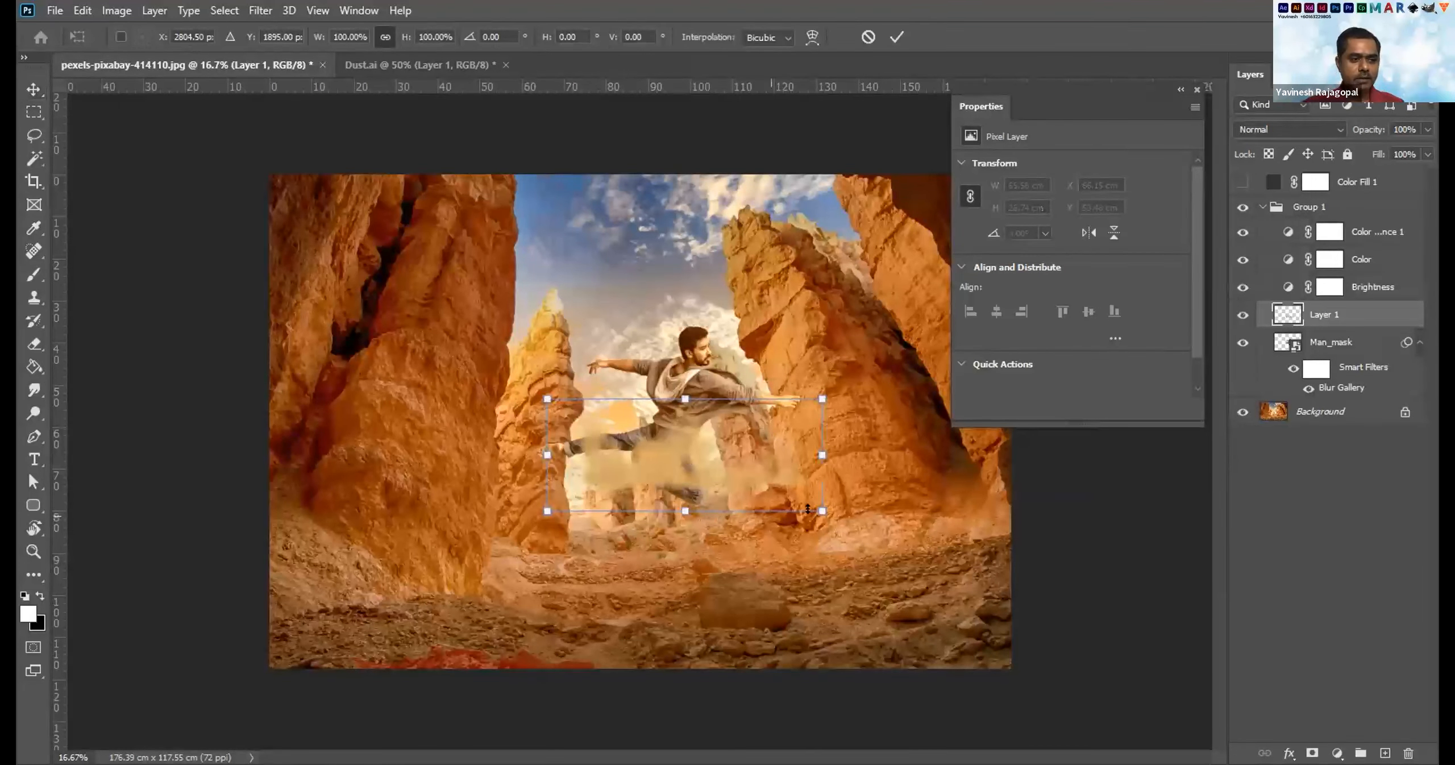
{"action": "left_click_drag", "start_coordinate": [822, 510], "coordinate": [822, 511]}
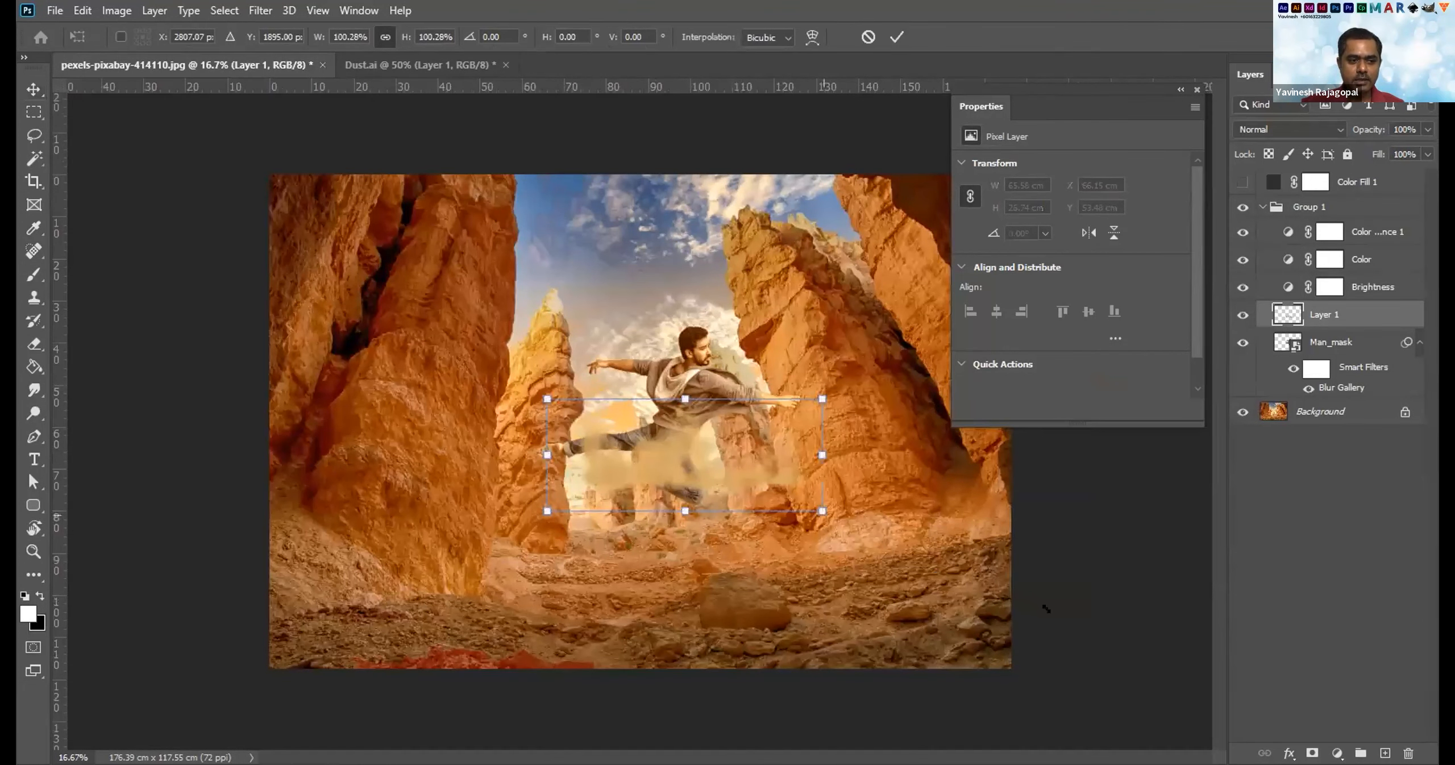
{"action": "left_click_drag", "start_coordinate": [822, 455], "coordinate": [1095, 456]}
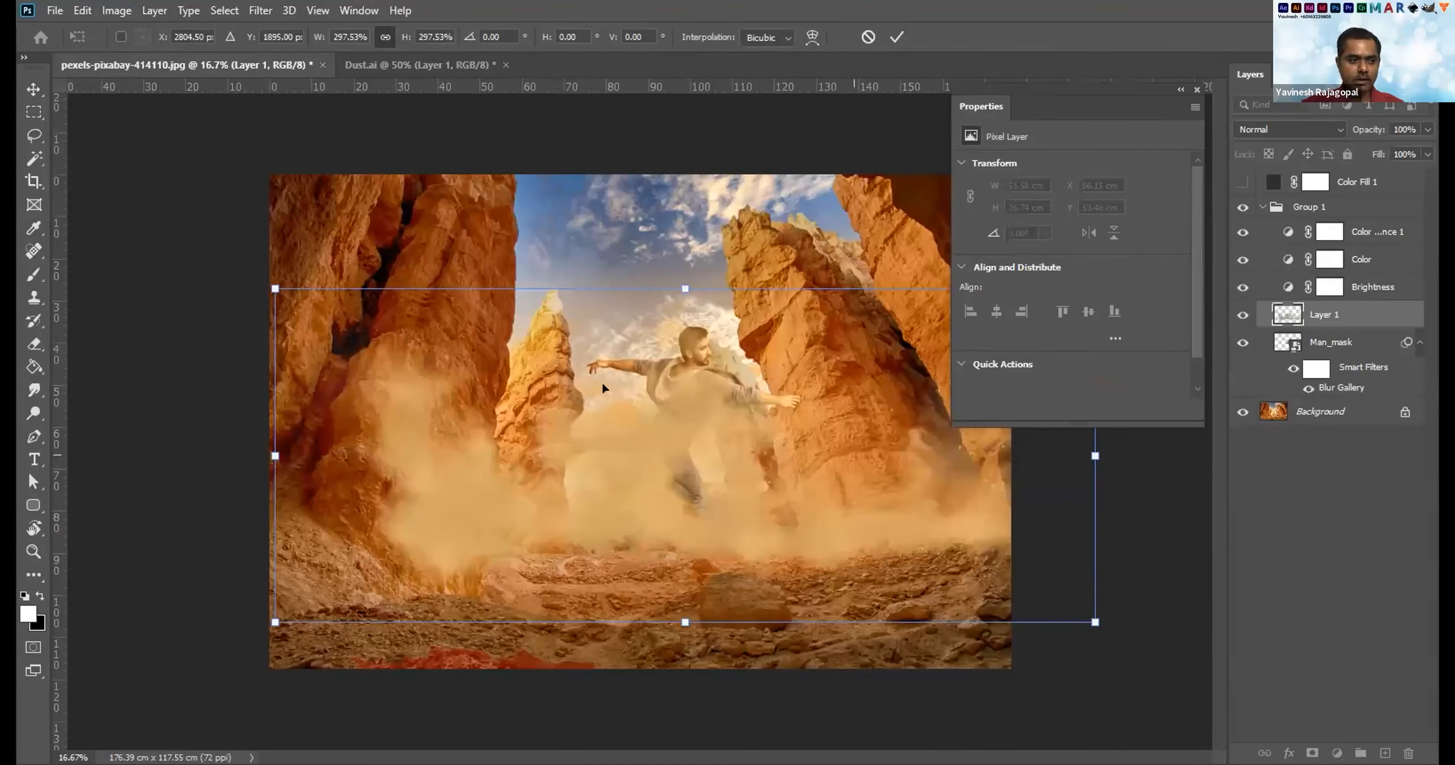
{"action": "left_click_drag", "start_coordinate": [603, 388], "coordinate": [519, 479]}
{"action": "left_click_drag", "start_coordinate": [591, 333], "coordinate": [594, 337]}
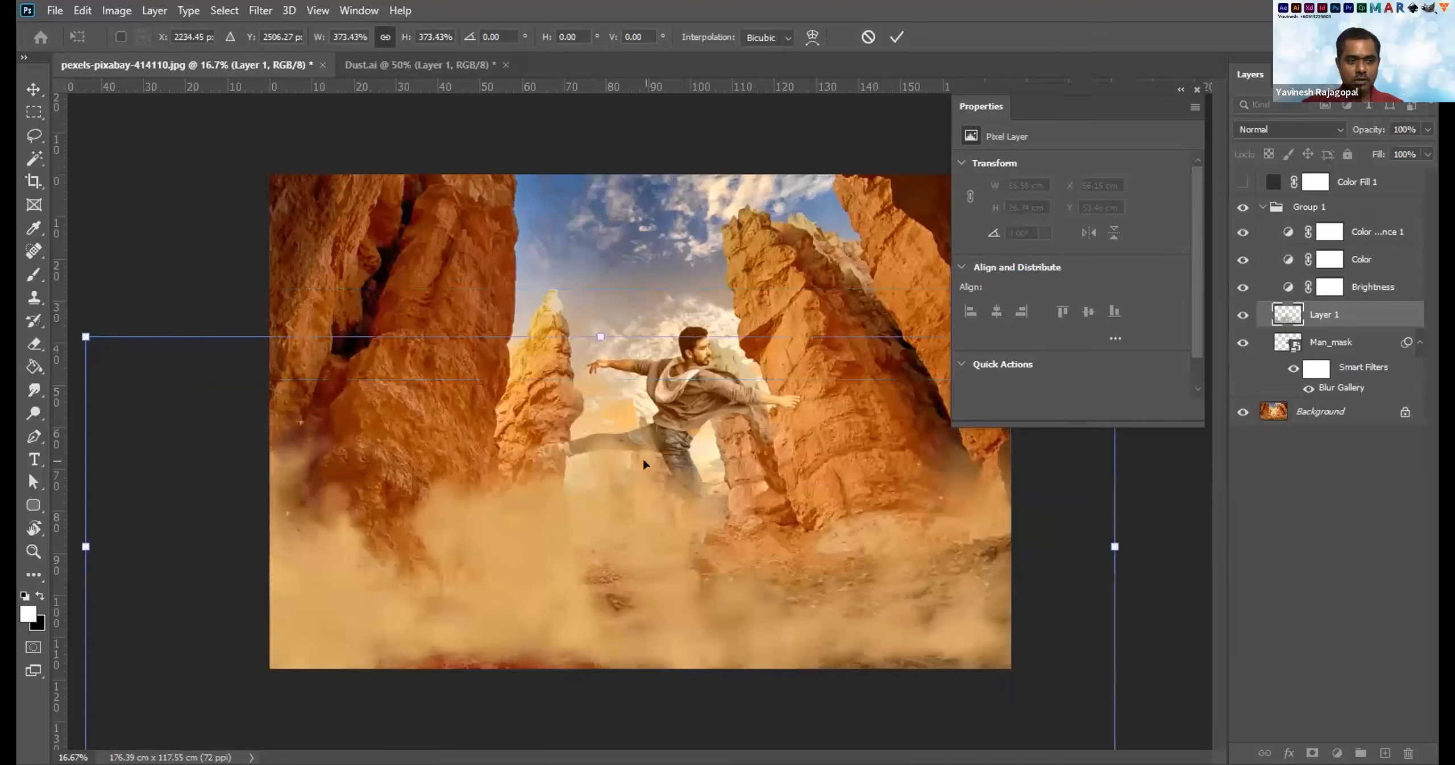
{"action": "key", "text": "Return"}
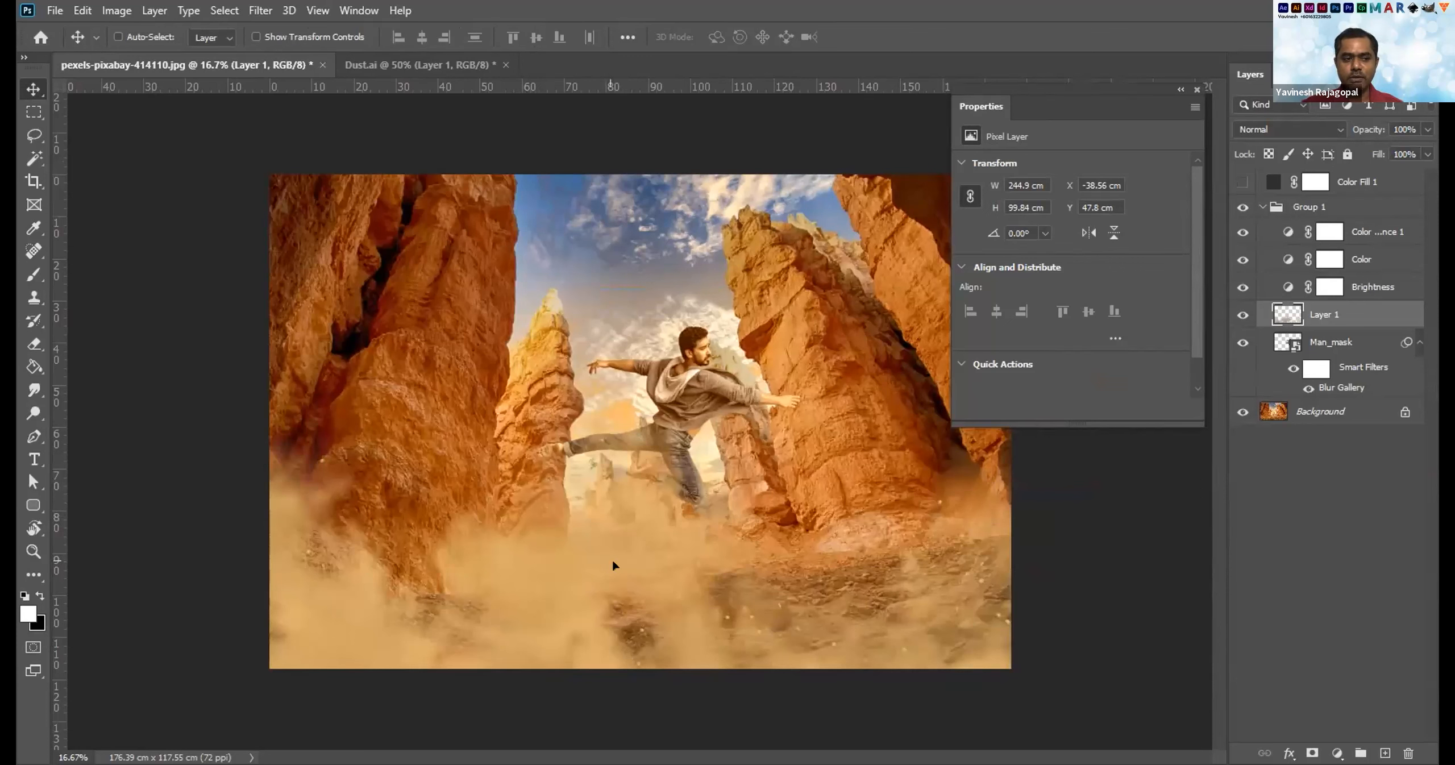
{"action": "left_click_drag", "start_coordinate": [613, 566], "coordinate": [624, 571]}
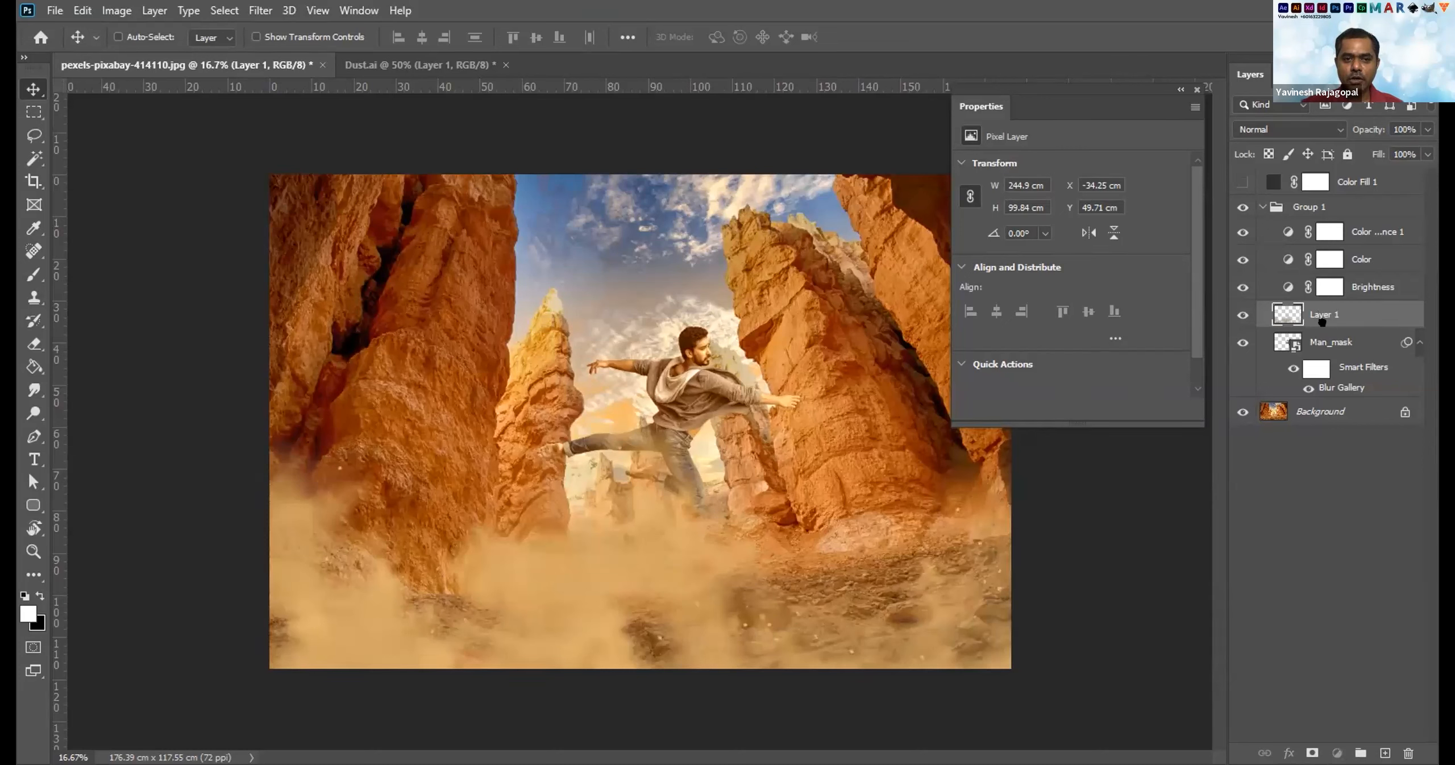
Move the dust layer beneath Man_mask, duplicate it and place the copy above Man_mask.
{"action": "left_click_drag", "start_coordinate": [1320, 347], "coordinate": [1319, 380]}
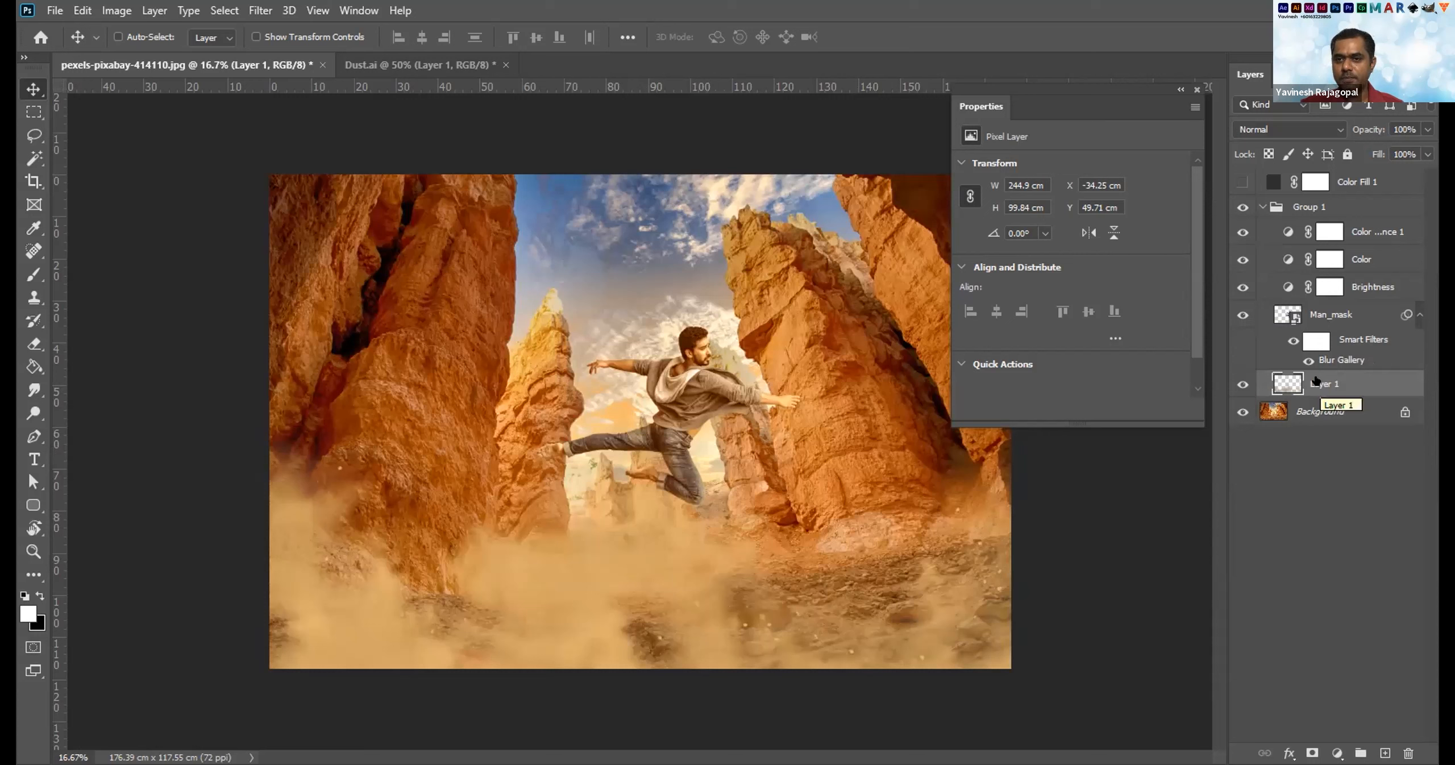
{"action": "key", "text": "ctrl"}
{"action": "key", "text": "ctrl+j"}
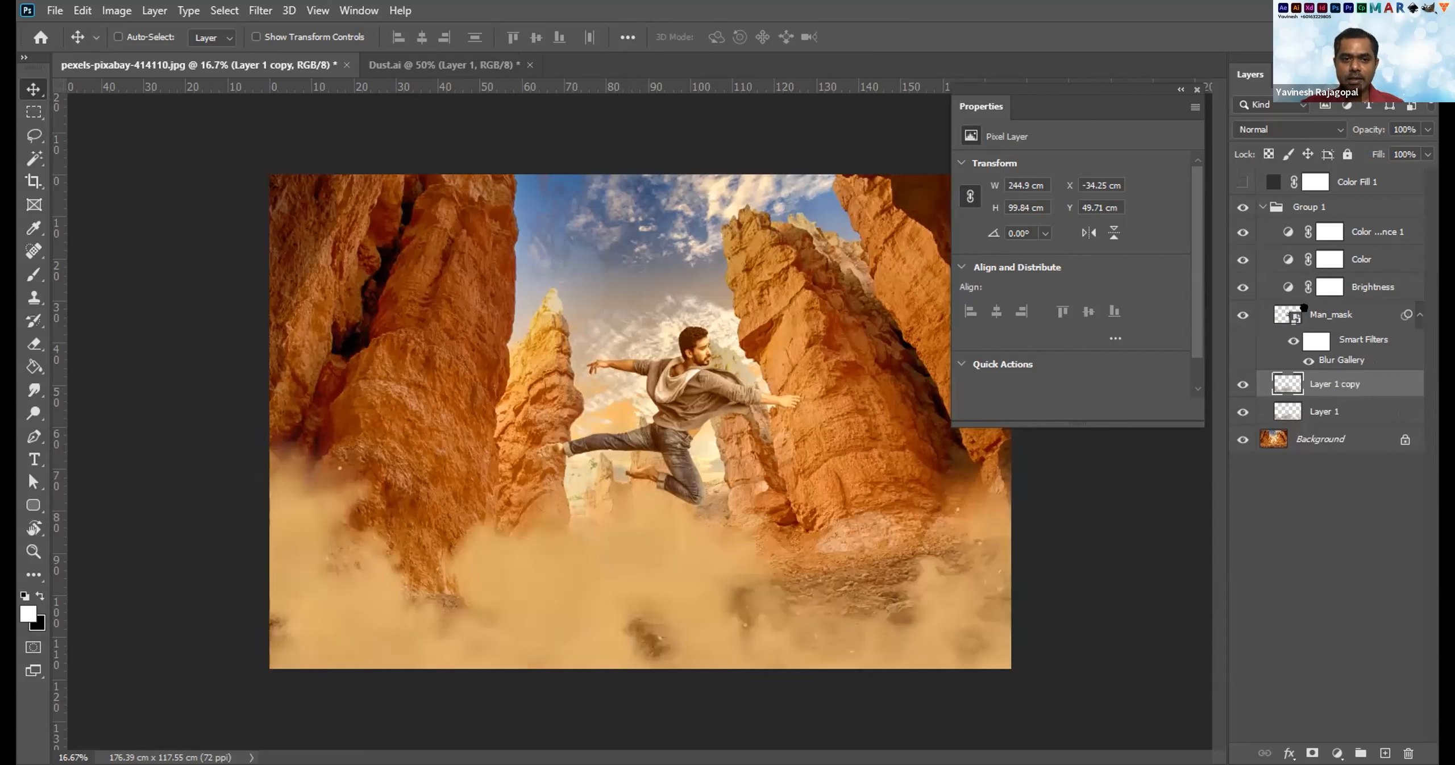
{"action": "key", "text": "ctrl+bracketright"}
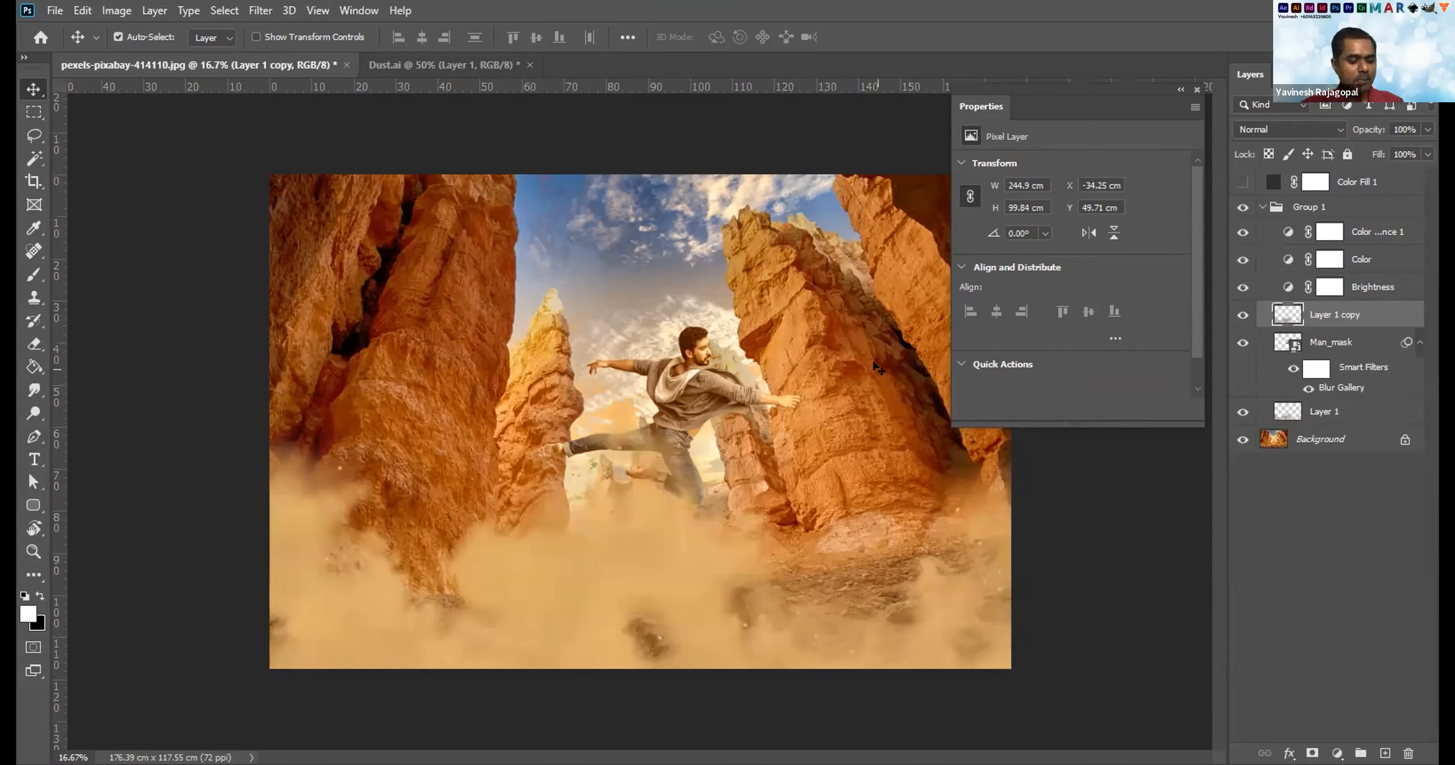
Scale the dust copy to about 41%, rotate it about 14° and position it over the canyon floor beneath the man.
{"action": "key", "text": "ctrl+t"}
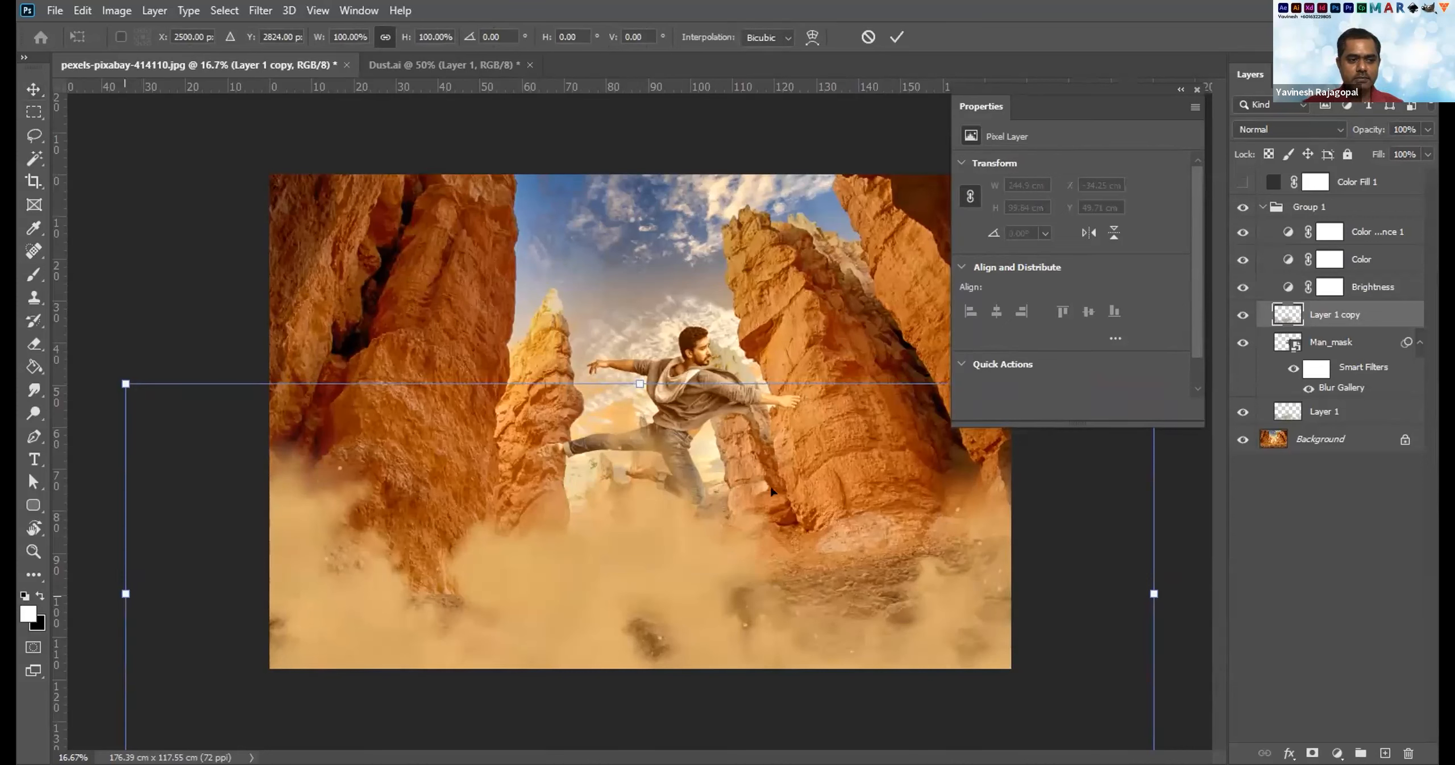
{"action": "left_click_drag", "start_coordinate": [125, 594], "coordinate": [783, 594]}
{"action": "left_click_drag", "start_coordinate": [925, 609], "coordinate": [772, 493]}
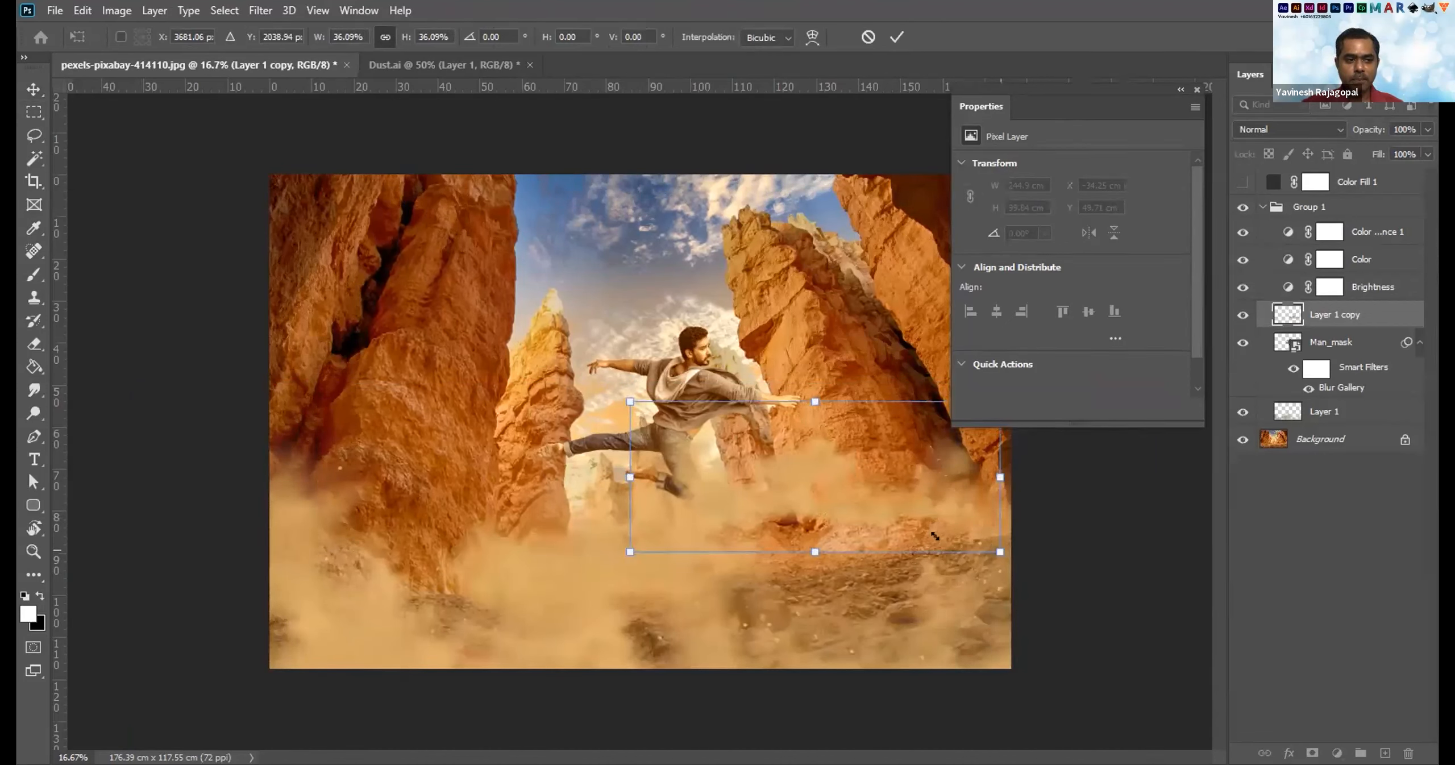
{"action": "left_click_drag", "start_coordinate": [1000, 552], "coordinate": [1047, 578]}
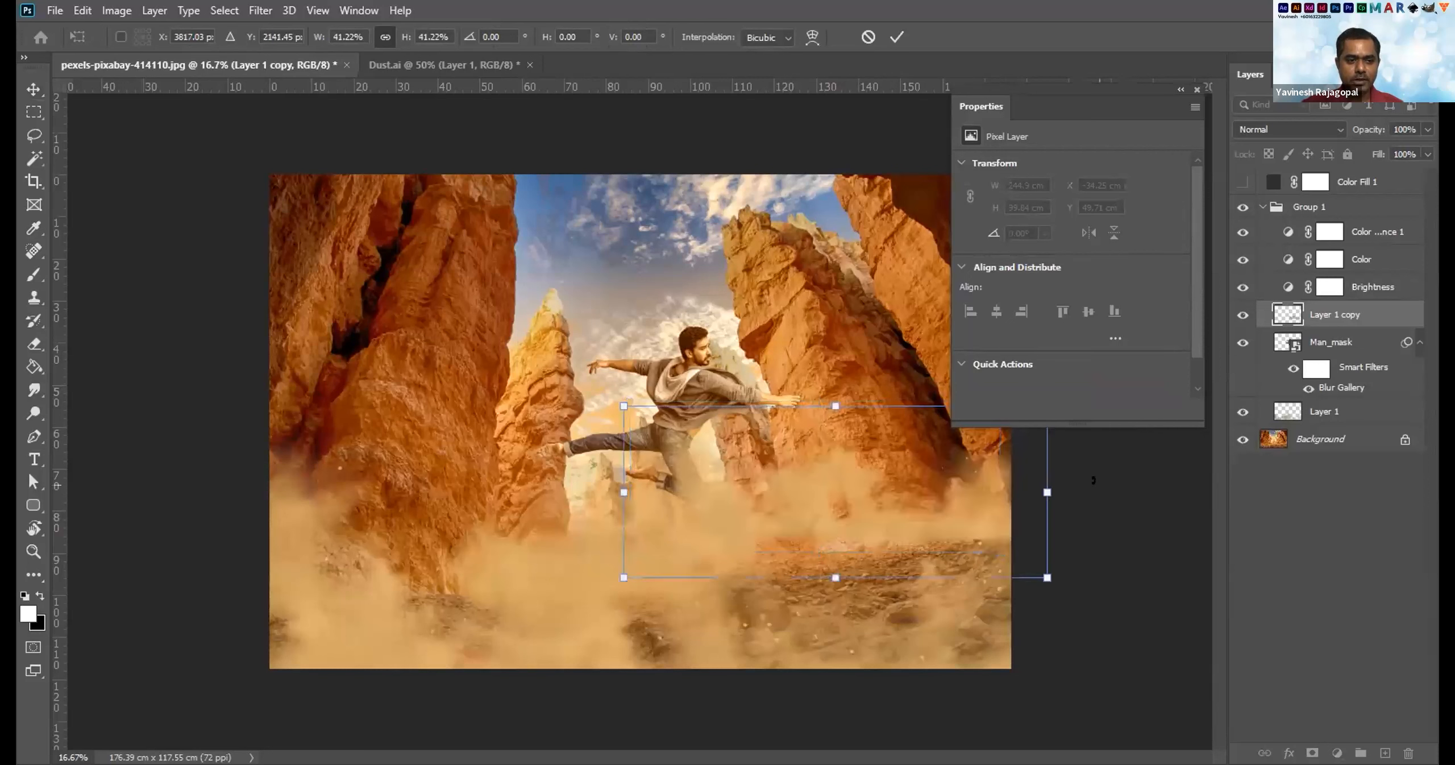
{"action": "left_click_drag", "start_coordinate": [874, 536], "coordinate": [802, 490]}
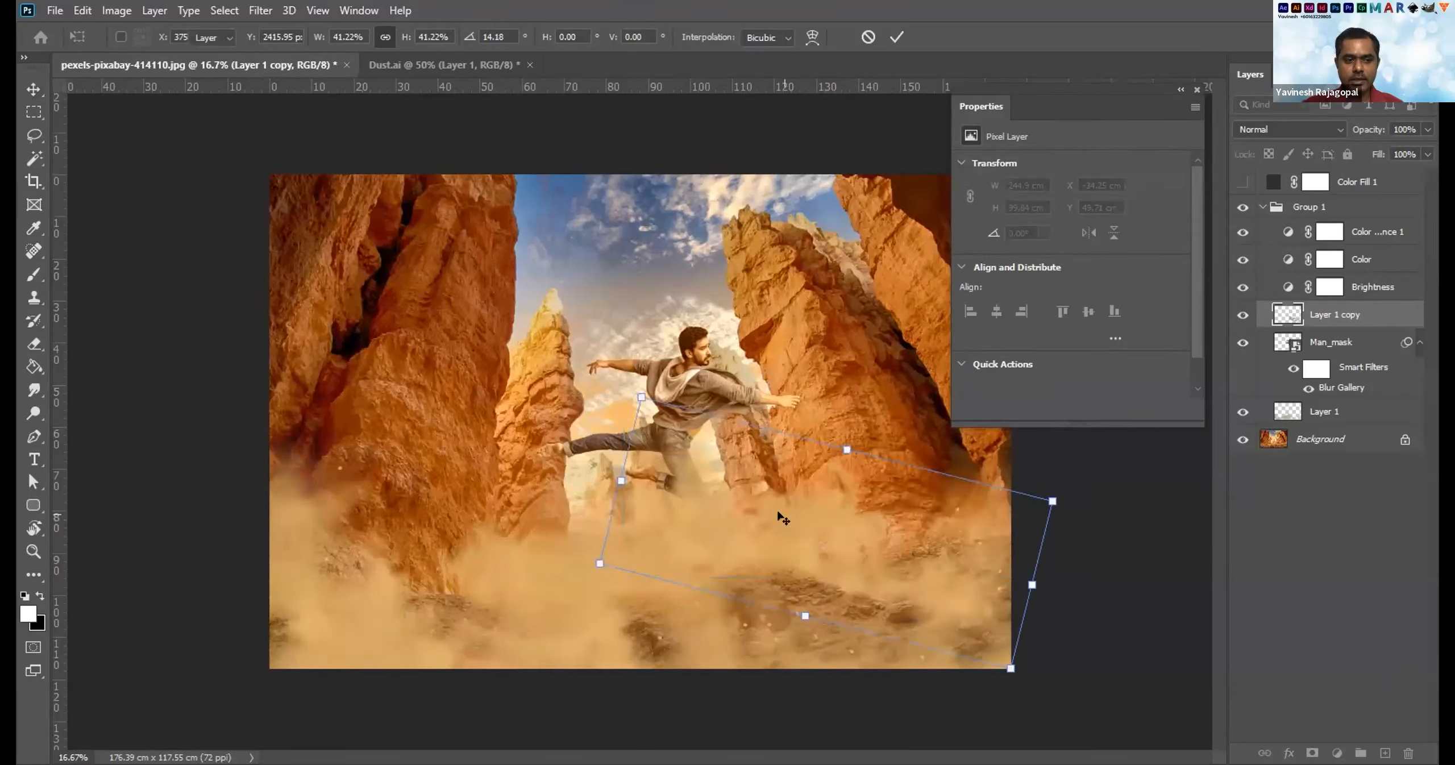
{"action": "key", "text": "Return"}
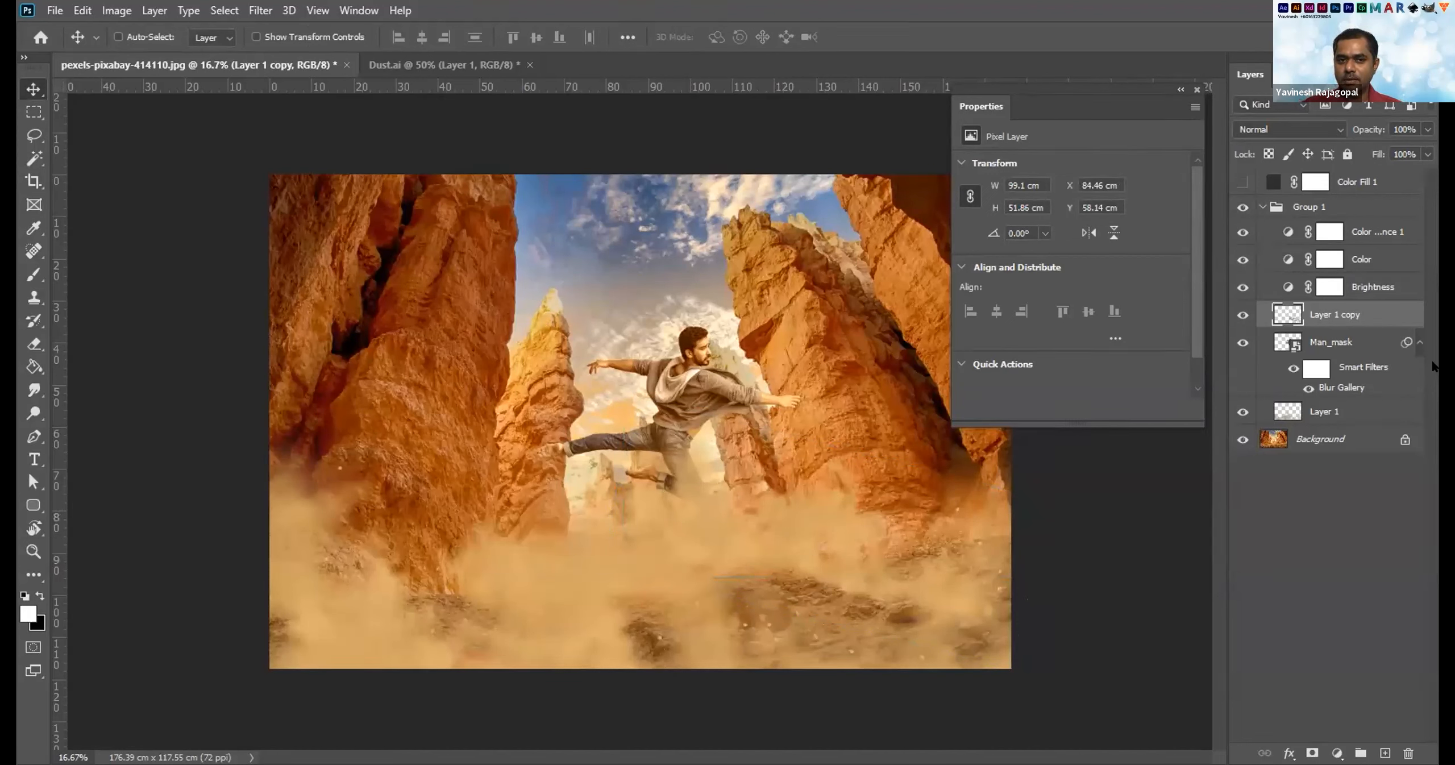
Delete both dust pixel layers from the composite.
{"action": "left_click", "coordinate": [1409, 754]}
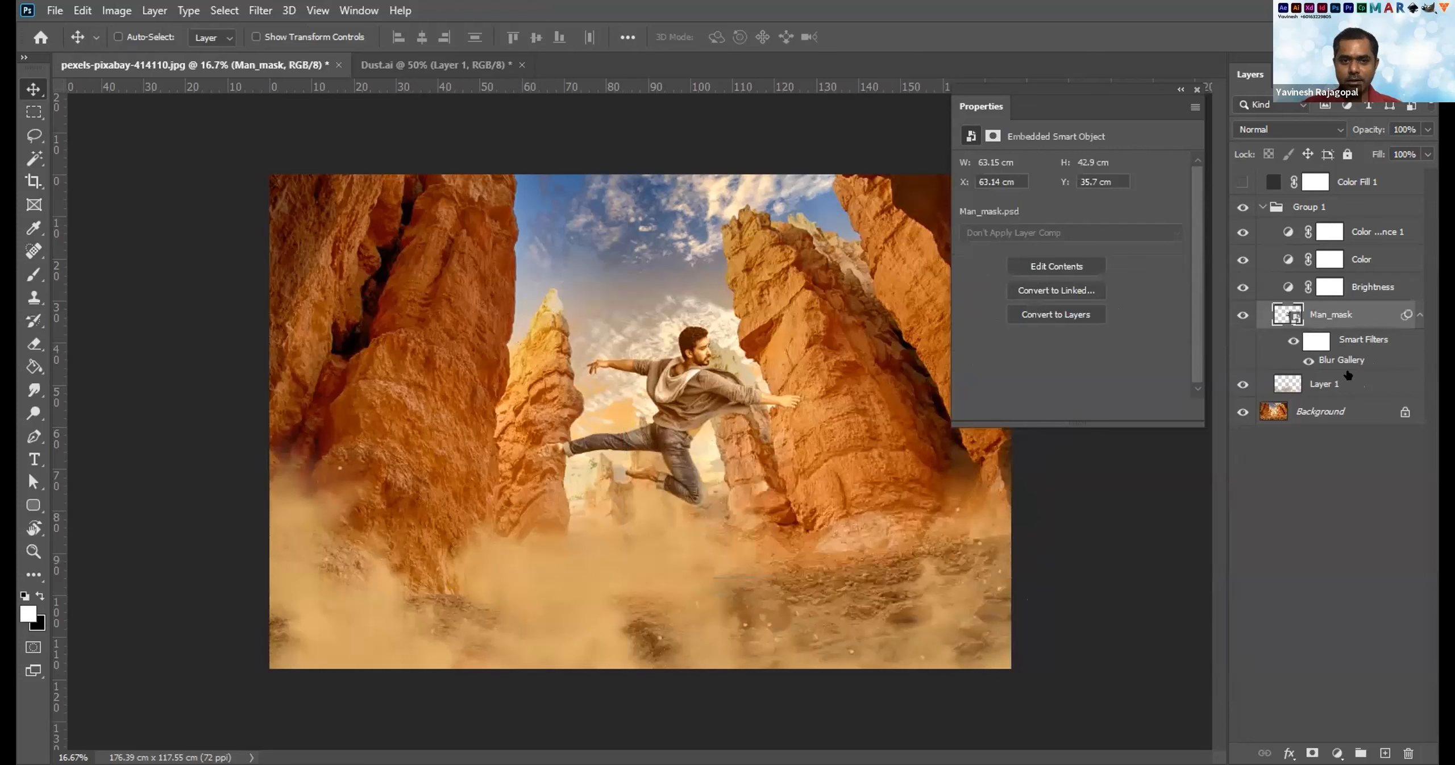
{"action": "left_click", "coordinate": [1408, 753]}
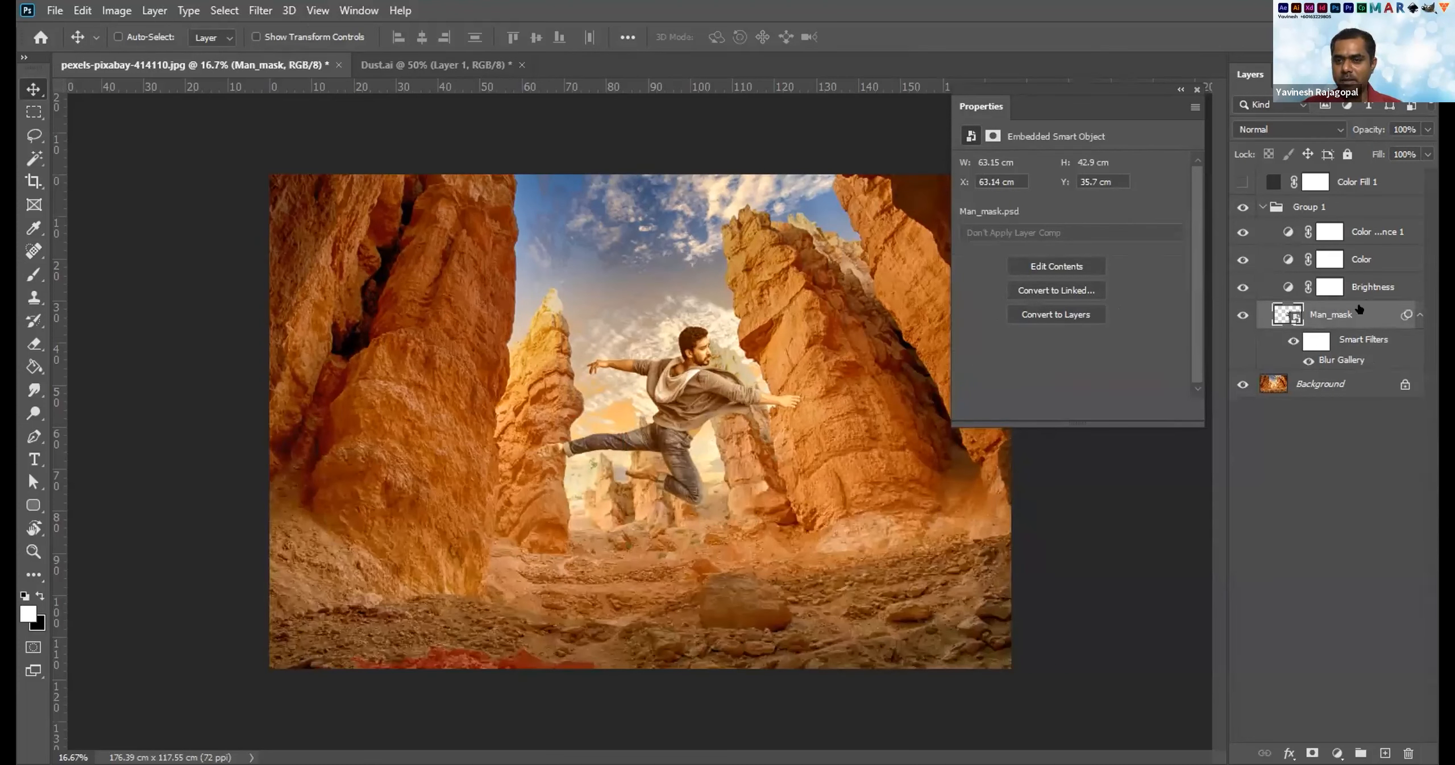
Place Dust.ai as an embedded smart object directly above Man_mask, cropped to its bounding box.
{"action": "left_click", "coordinate": [52, 10]}
{"action": "left_click", "coordinate": [95, 362]}
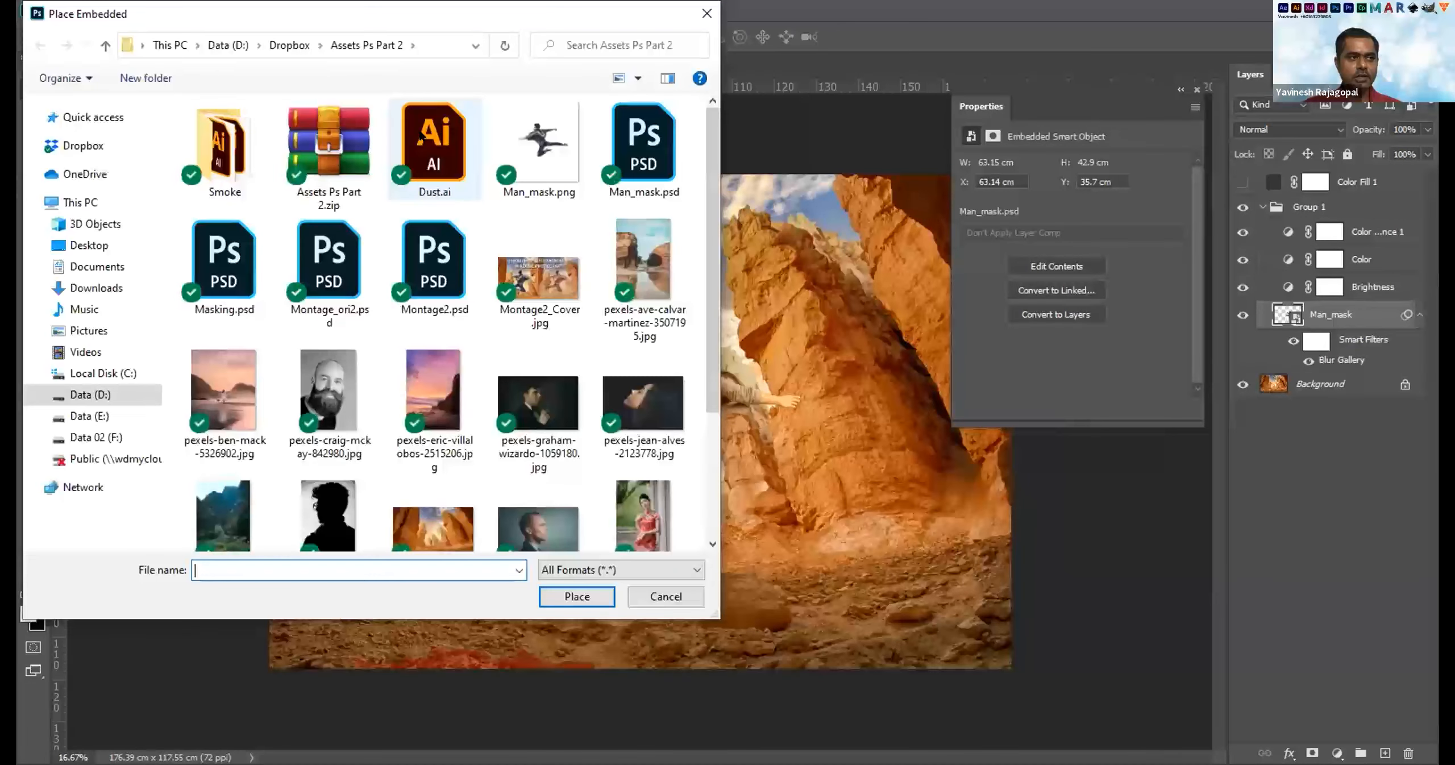
{"action": "left_click", "coordinate": [421, 137]}
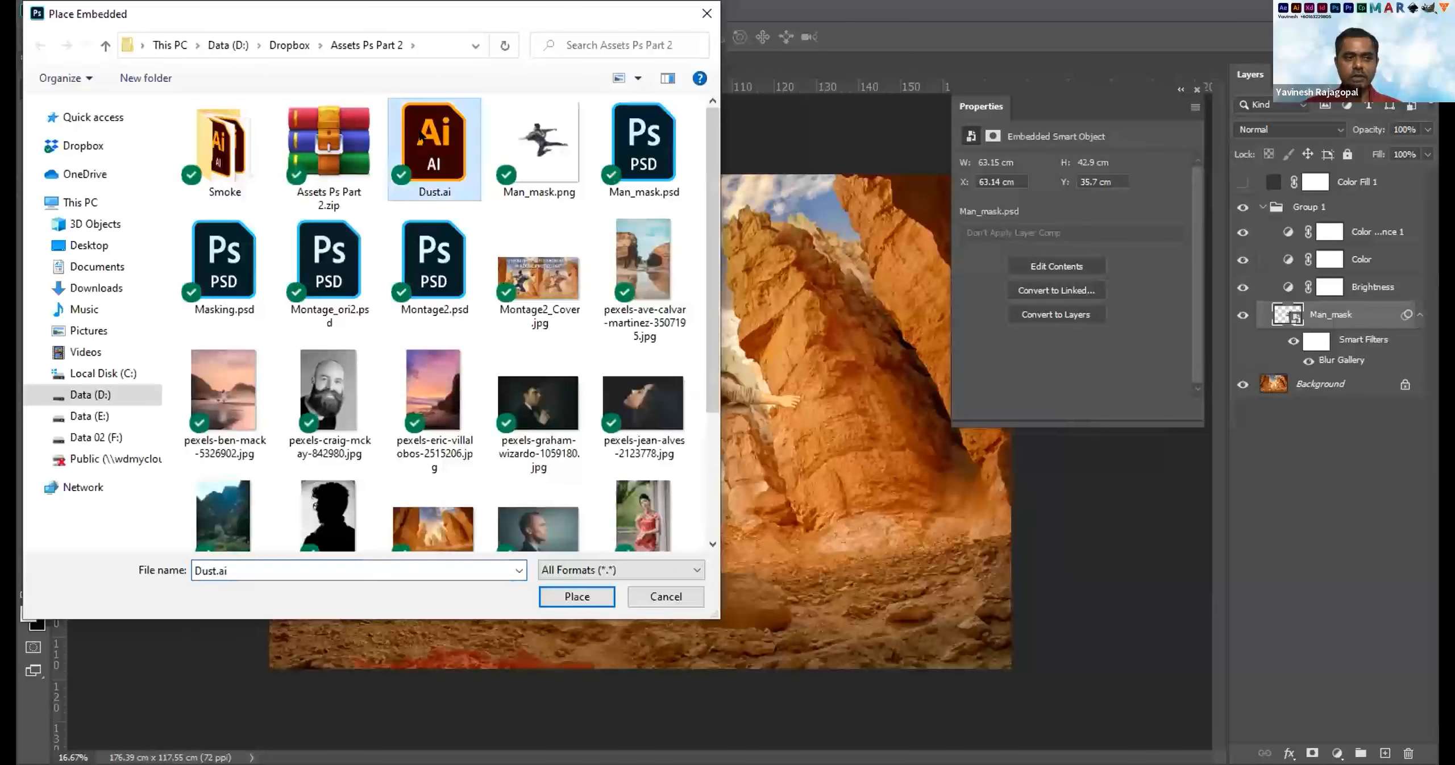
{"action": "left_click", "coordinate": [577, 597]}
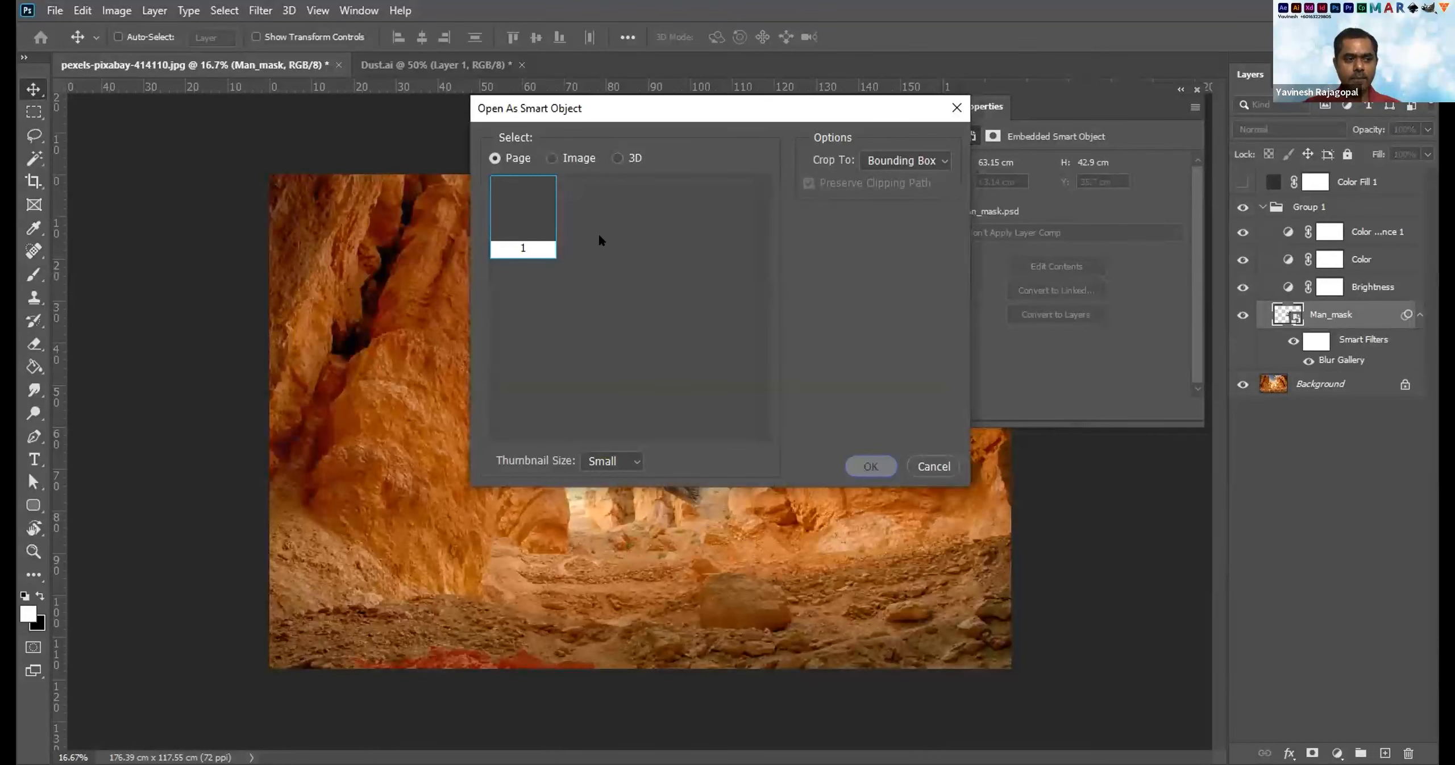
{"action": "key", "text": "Return"}
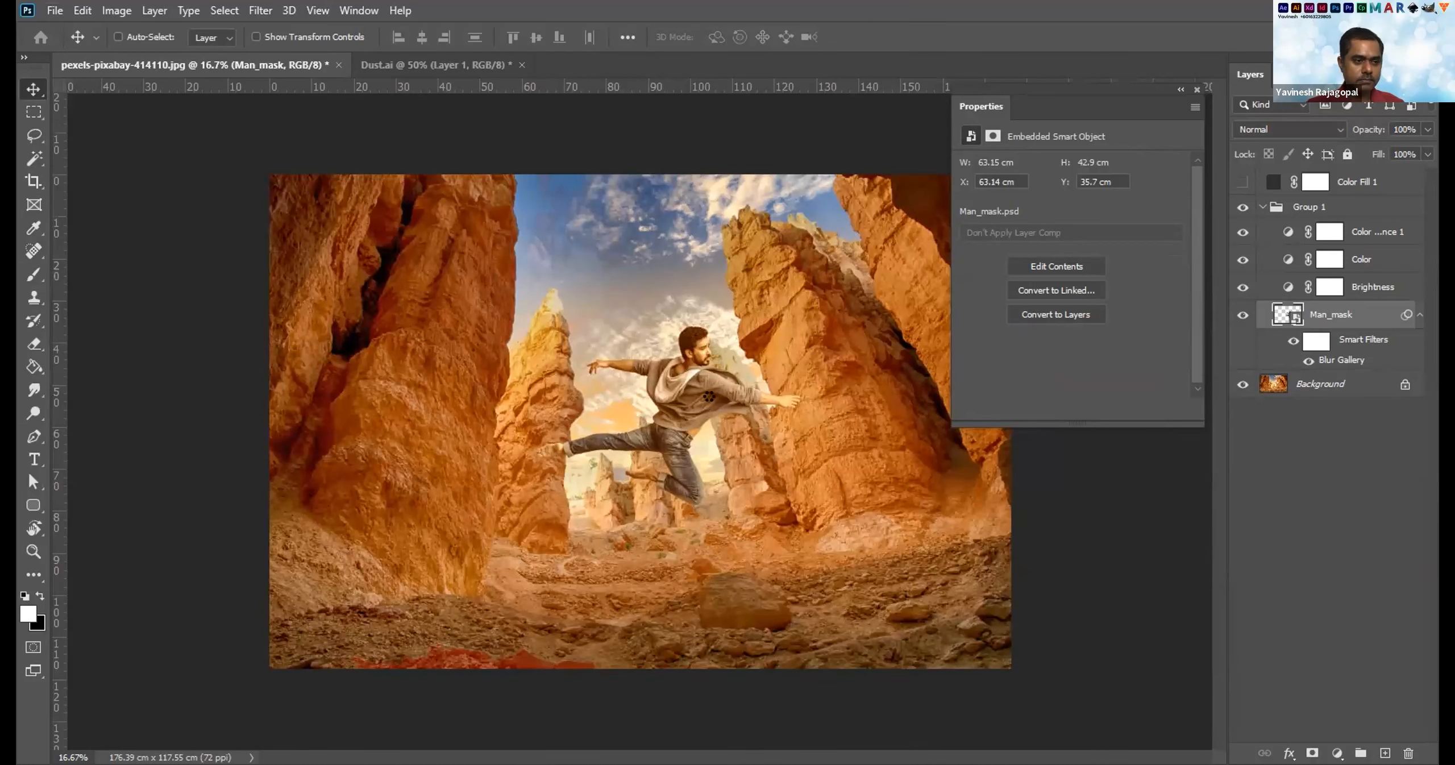
Scale the placed Dust smart object to about 1658% and move it down over the canyon floor beneath the man.
{"action": "key", "text": "ctrl+t"}
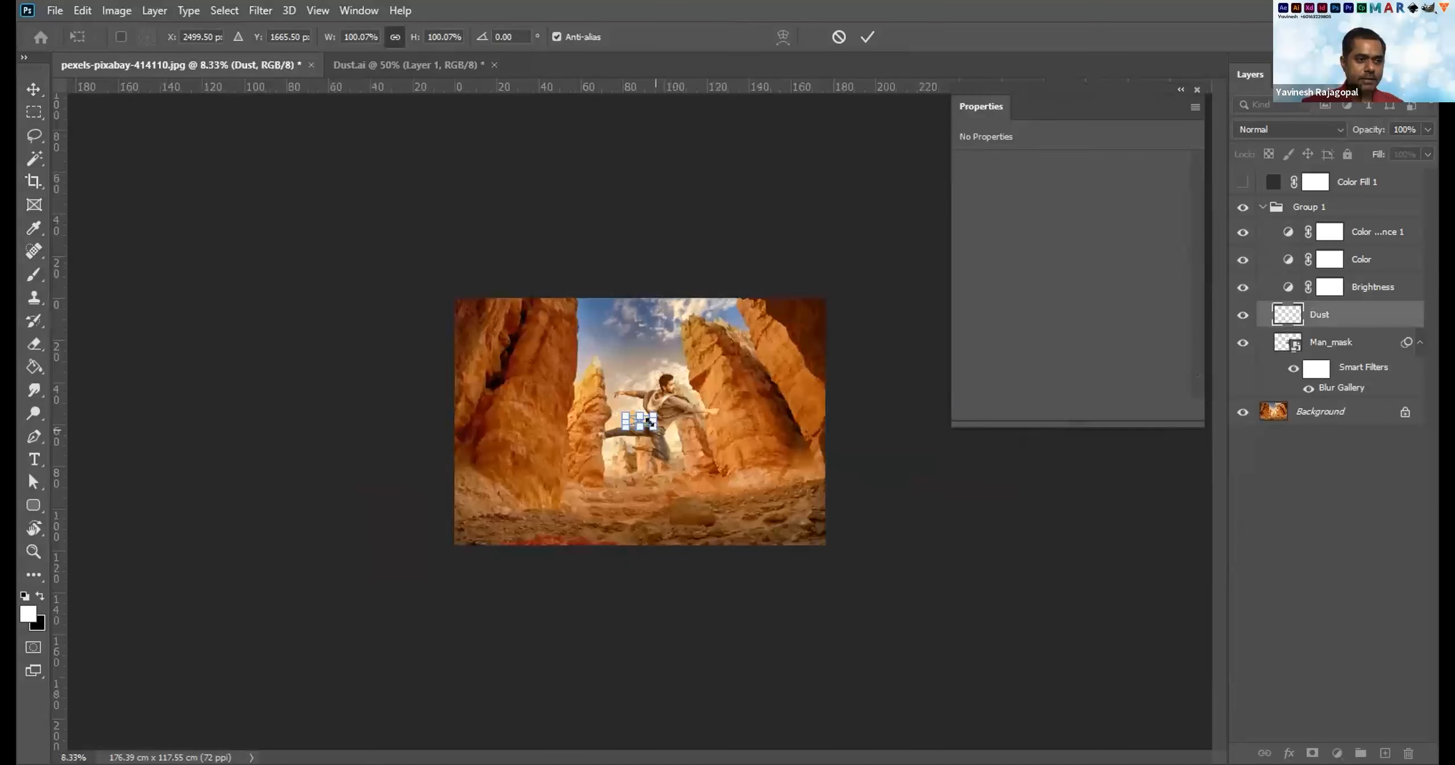
{"action": "left_click_drag", "start_coordinate": [860, 534], "coordinate": [876, 514]}
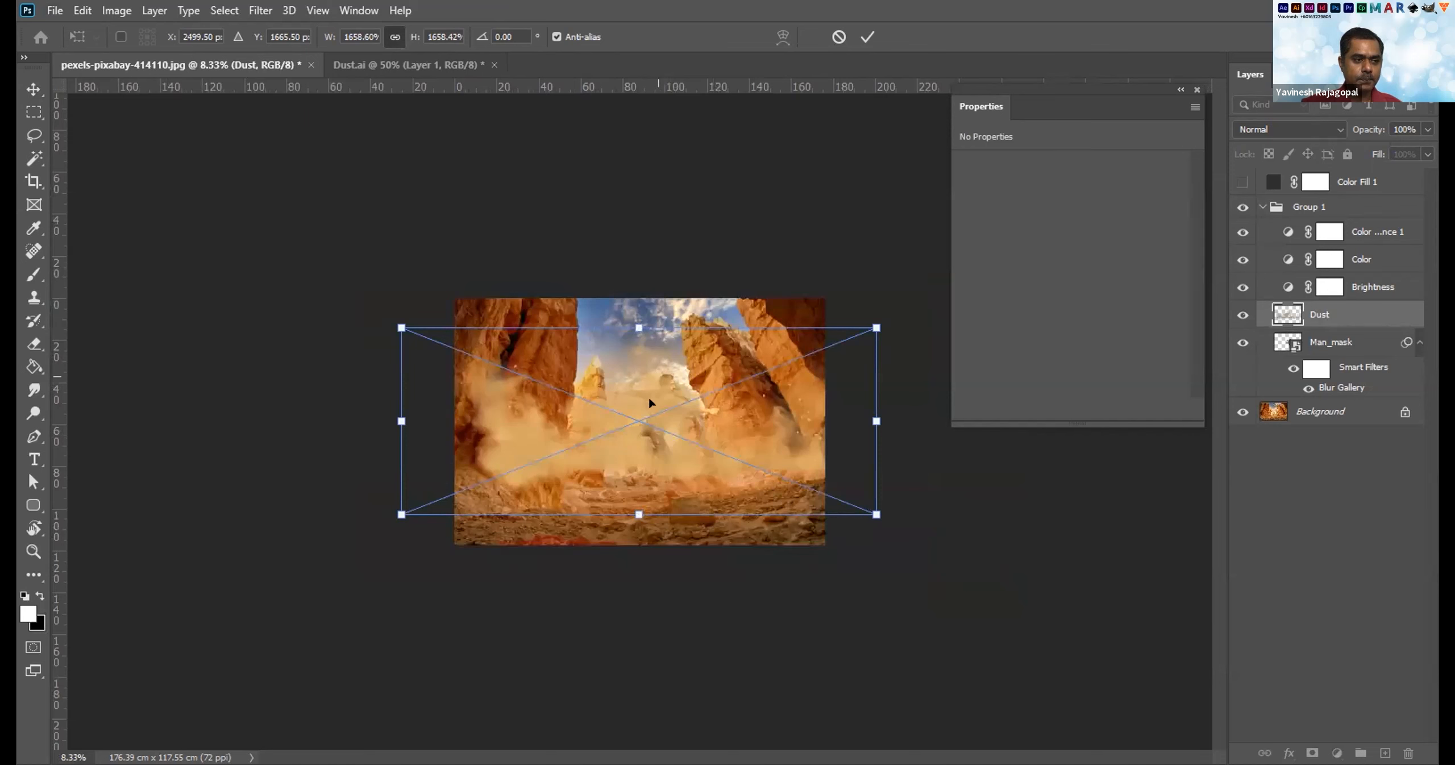
{"action": "left_click_drag", "start_coordinate": [647, 460], "coordinate": [645, 475]}
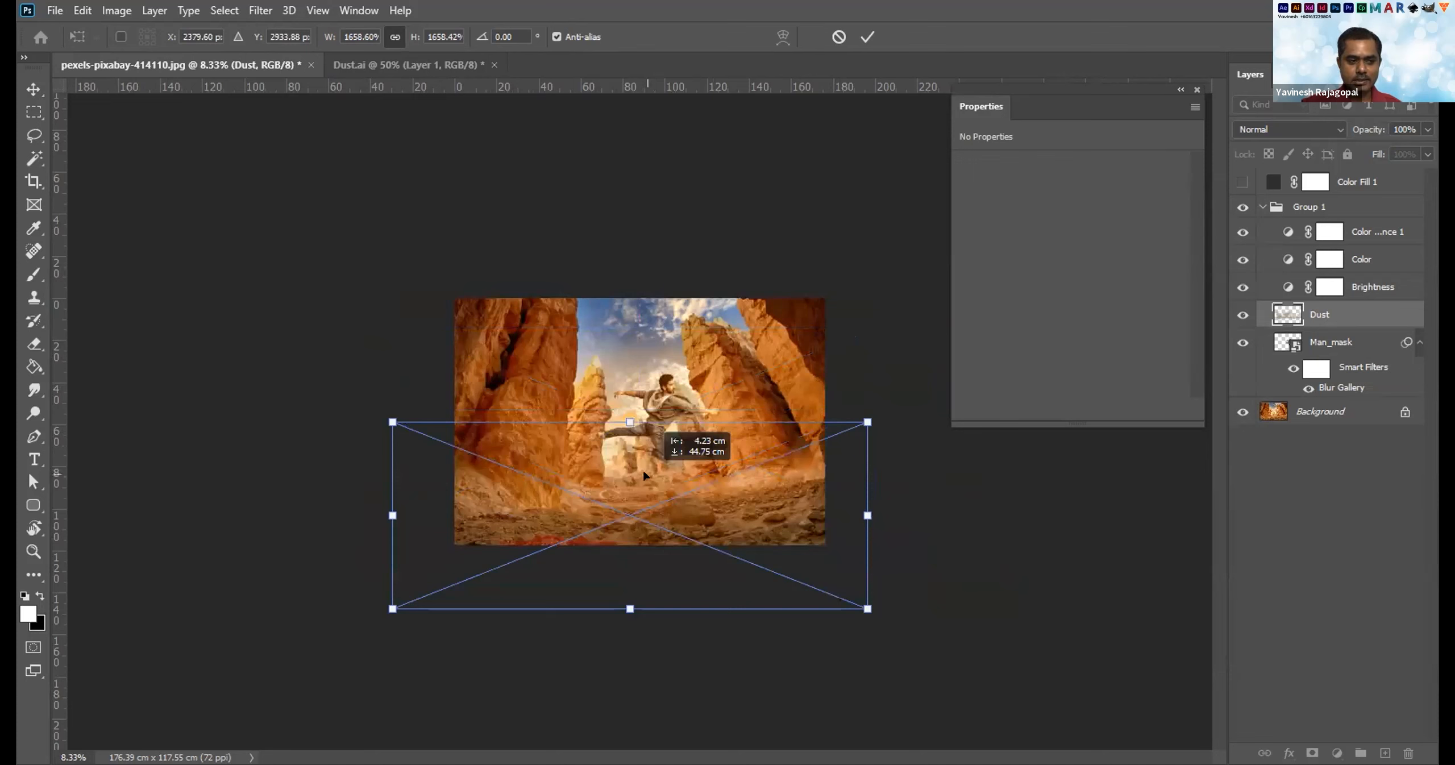
{"action": "key", "text": "Return"}
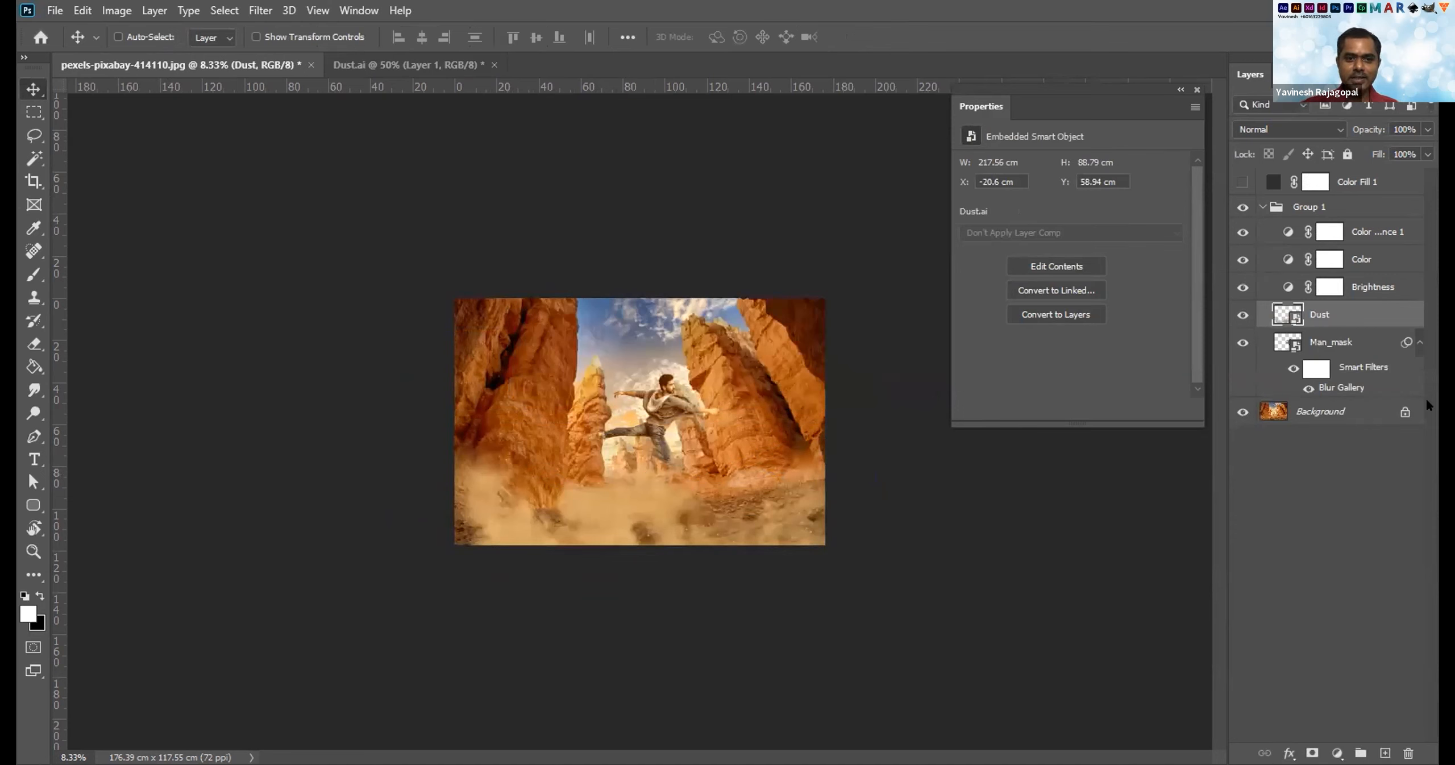
Duplicate the Man_mask layer and move the copy about 41 cm to the right of the original man.
{"action": "left_click", "coordinate": [1362, 340]}
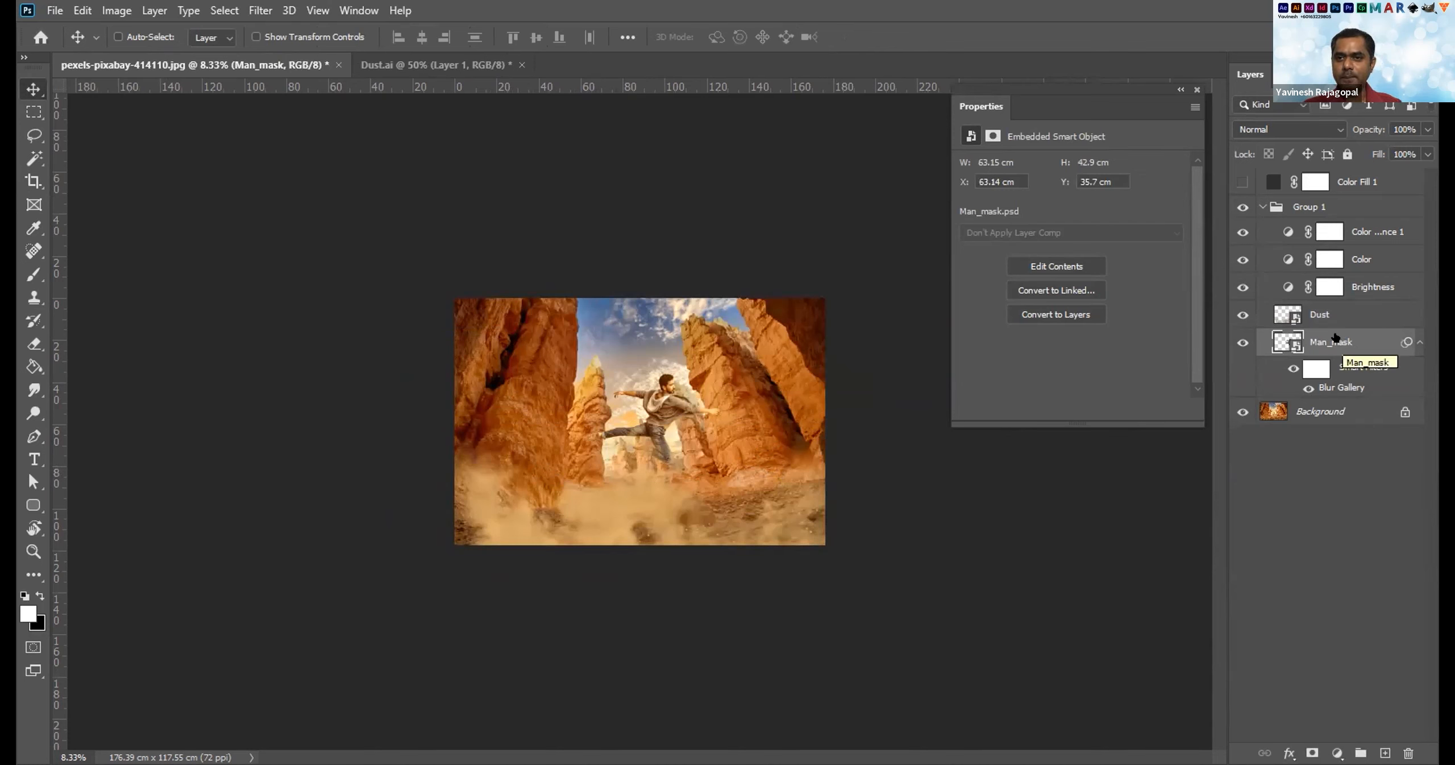
{"action": "key", "text": "ctrl+j"}
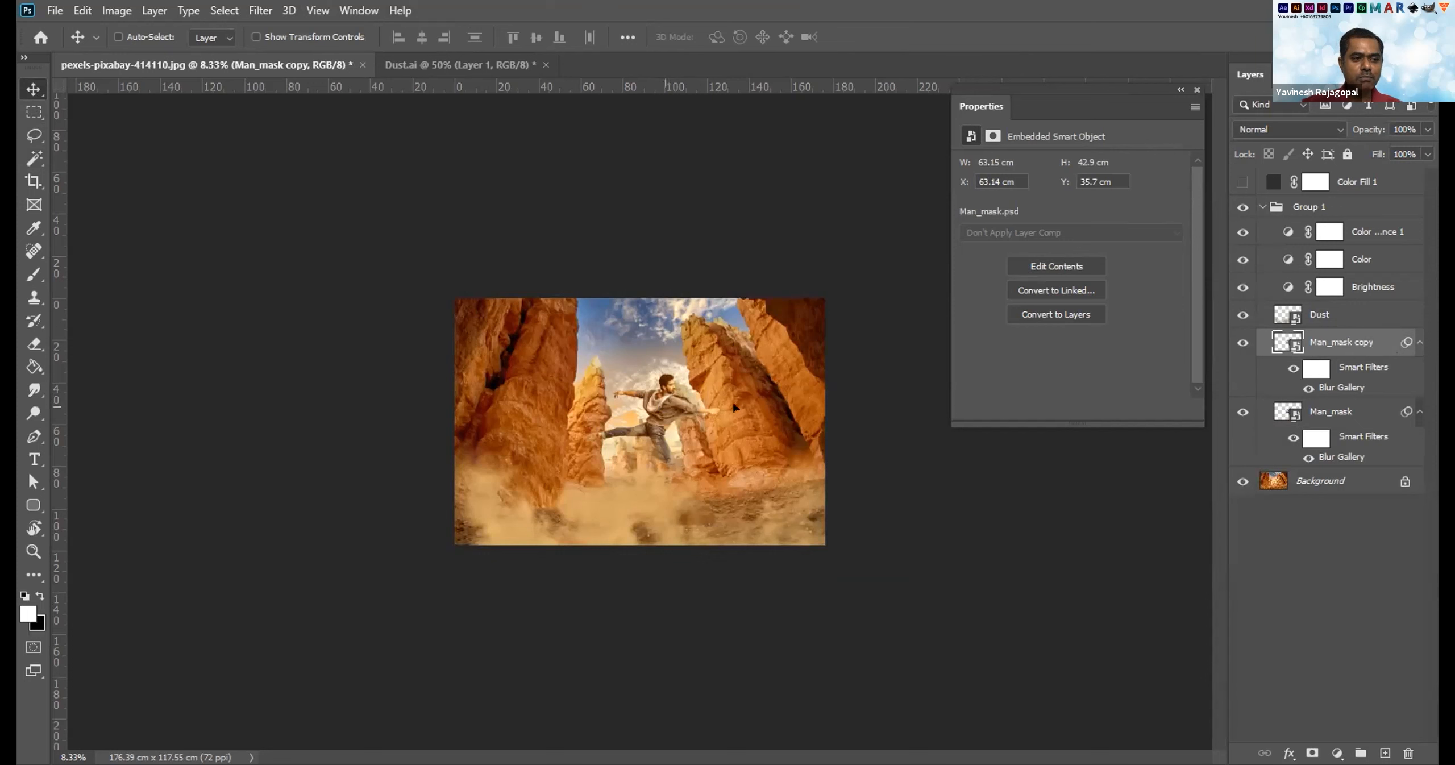
{"action": "left_click_drag", "start_coordinate": [734, 407], "coordinate": [822, 411]}
{"action": "key", "text": "ctrl+plus"}
{"action": "key", "text": "ctrl+plus"}
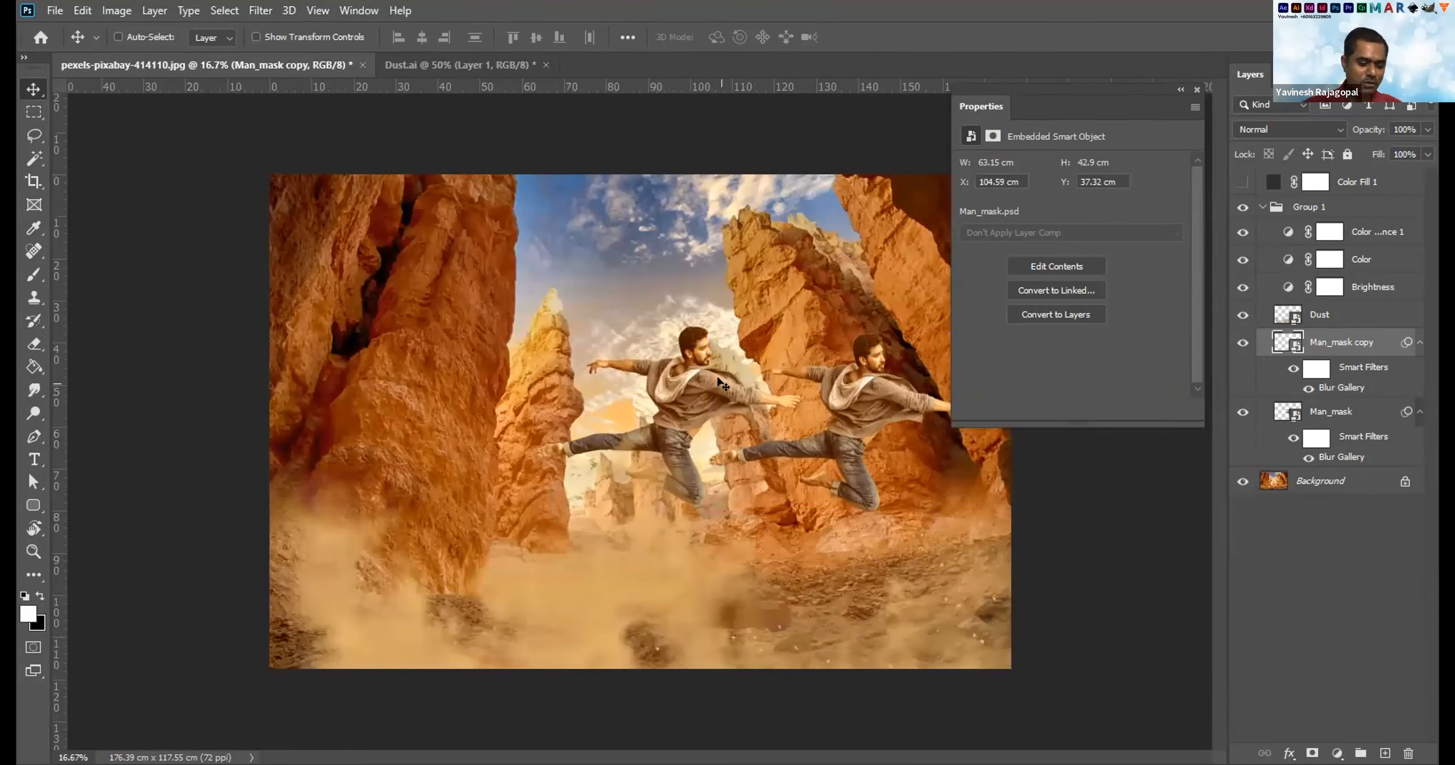
Duplicate the man again, move this copy to the left of the original and scale it down to about 33.5 cm wide.
{"action": "key", "text": "ctrl+j"}
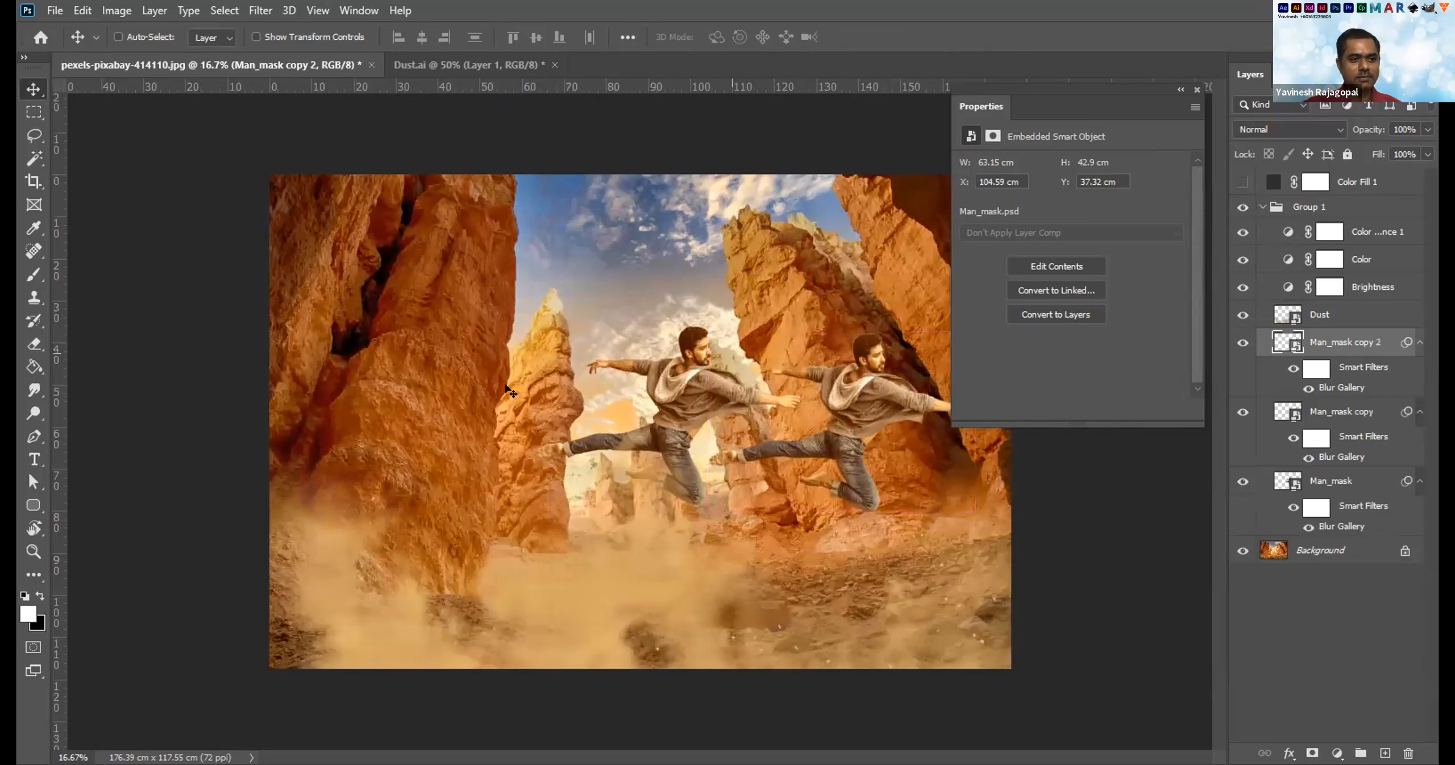
{"action": "left_click_drag", "start_coordinate": [854, 392], "coordinate": [505, 386]}
{"action": "key", "text": "ctrl+t"}
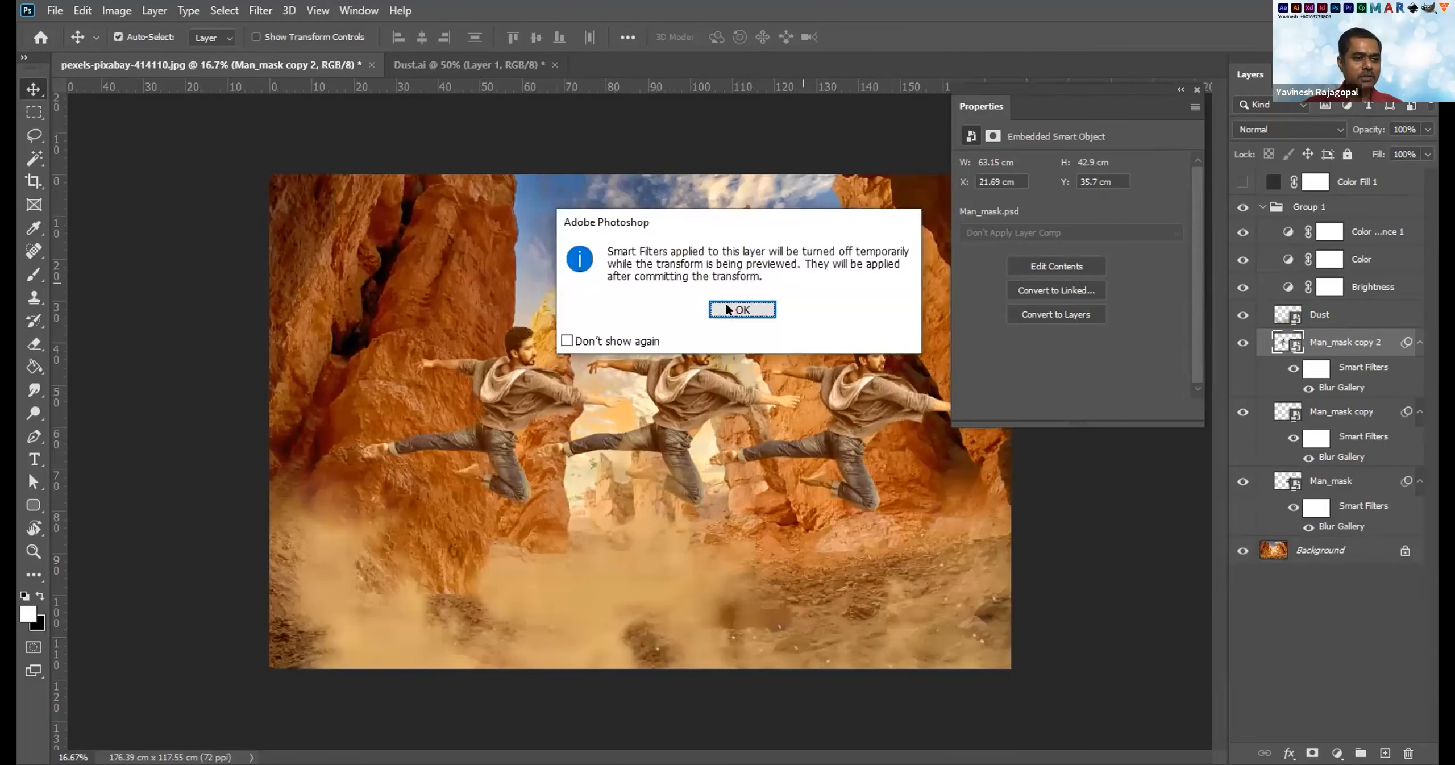
{"action": "left_click", "coordinate": [727, 310]}
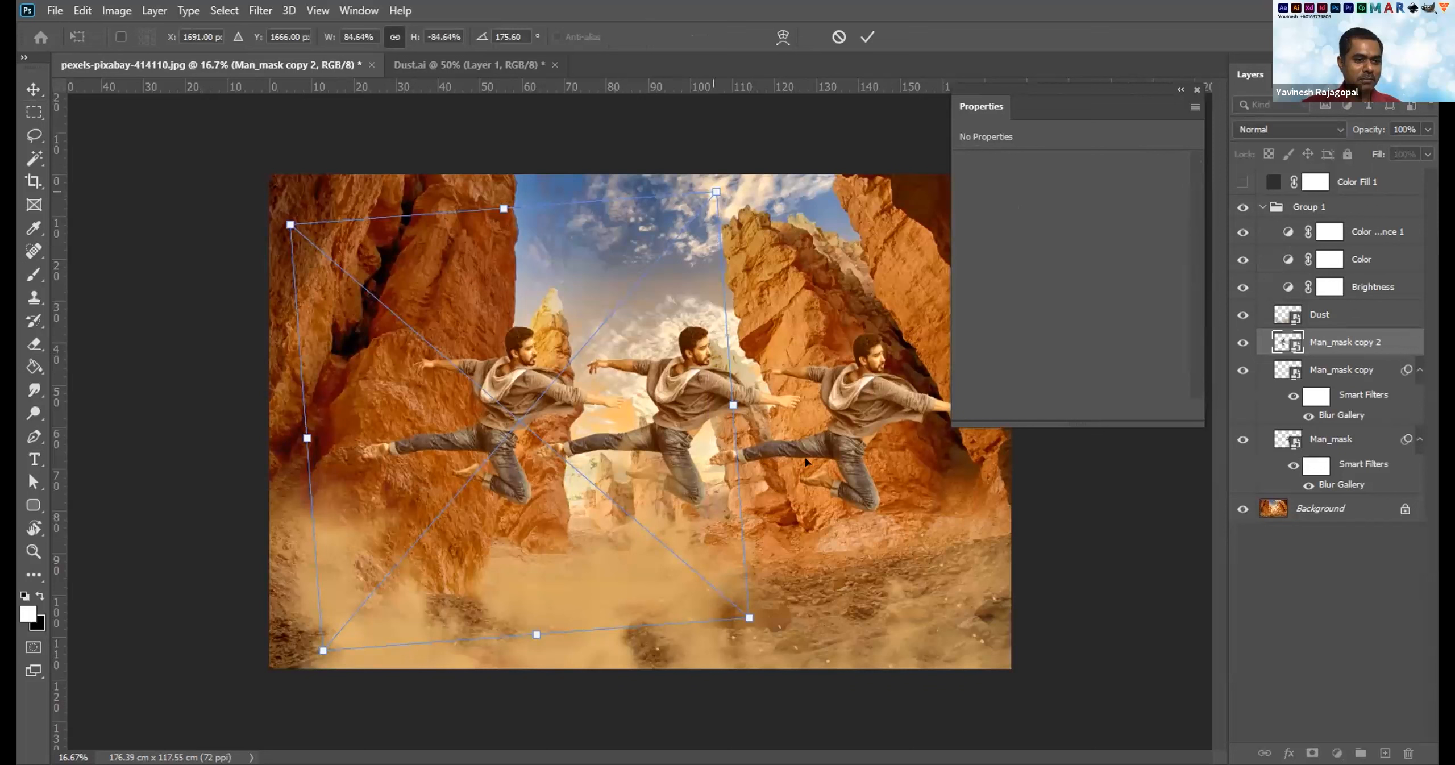
{"action": "key", "text": "Return"}
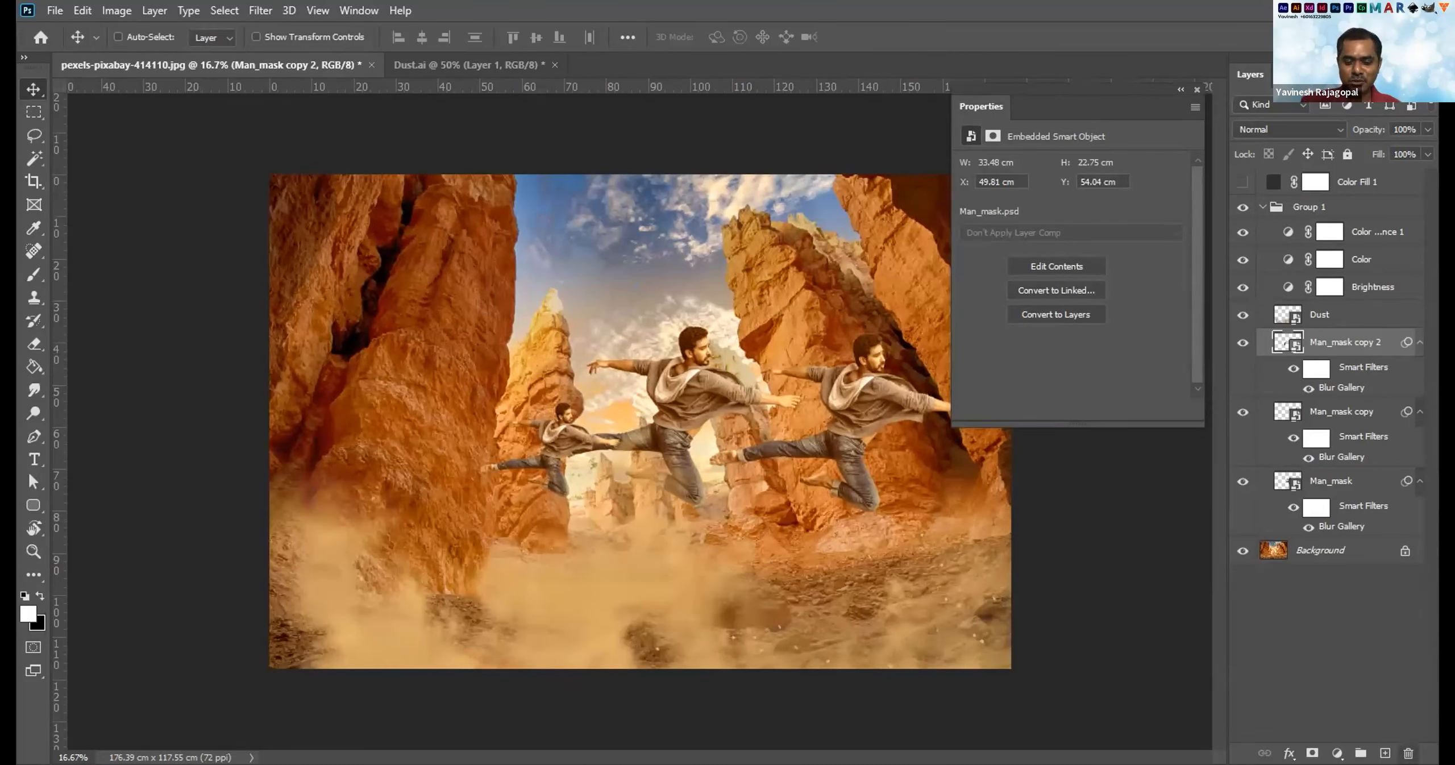
Delete both copies of the Man_mask layer.
{"action": "key", "text": "Delete"}
{"action": "key", "text": "Delete"}
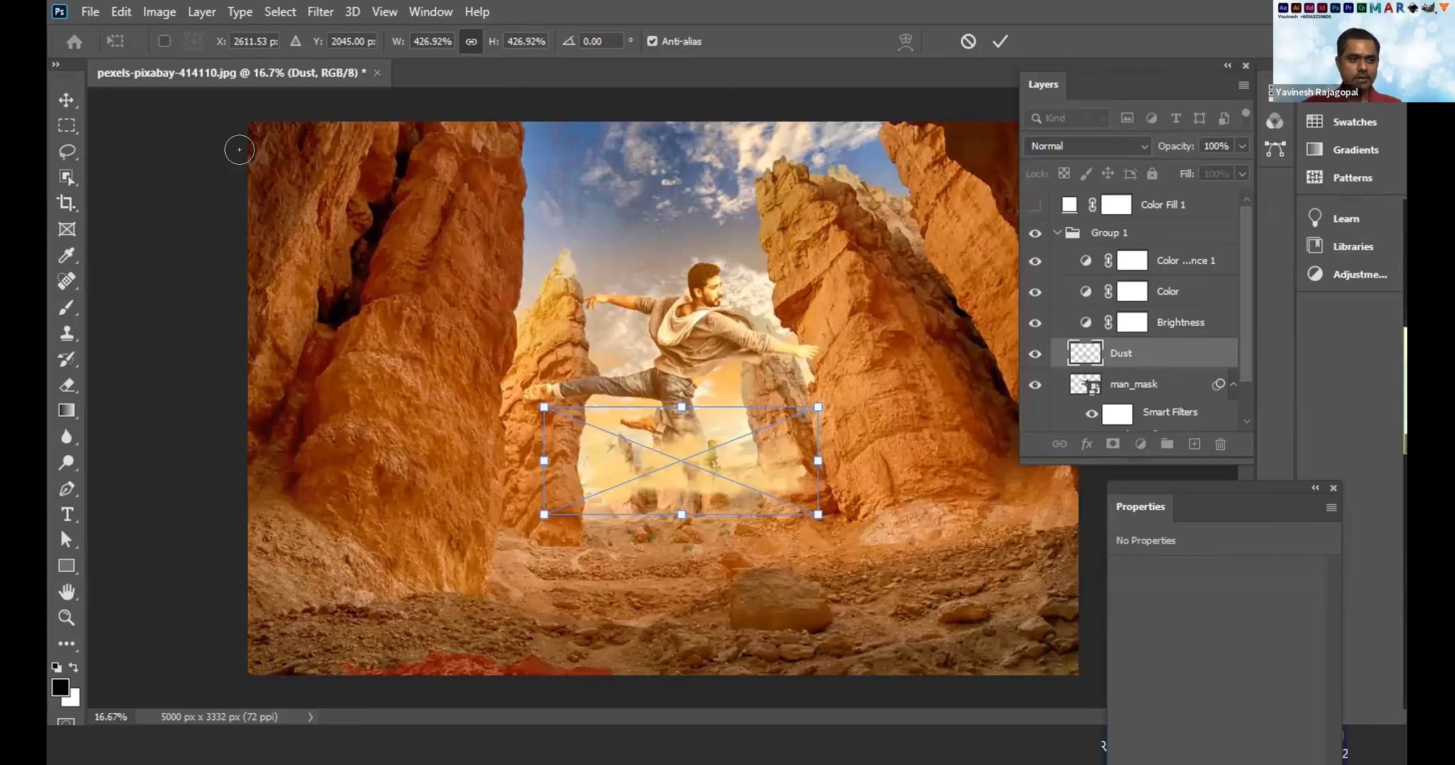
Scale the placed Dust artwork to about 1680%, spreading it beyond both sides of the canyon image.
{"action": "left_click_drag", "start_coordinate": [818, 407], "coordinate": [997, 336]}
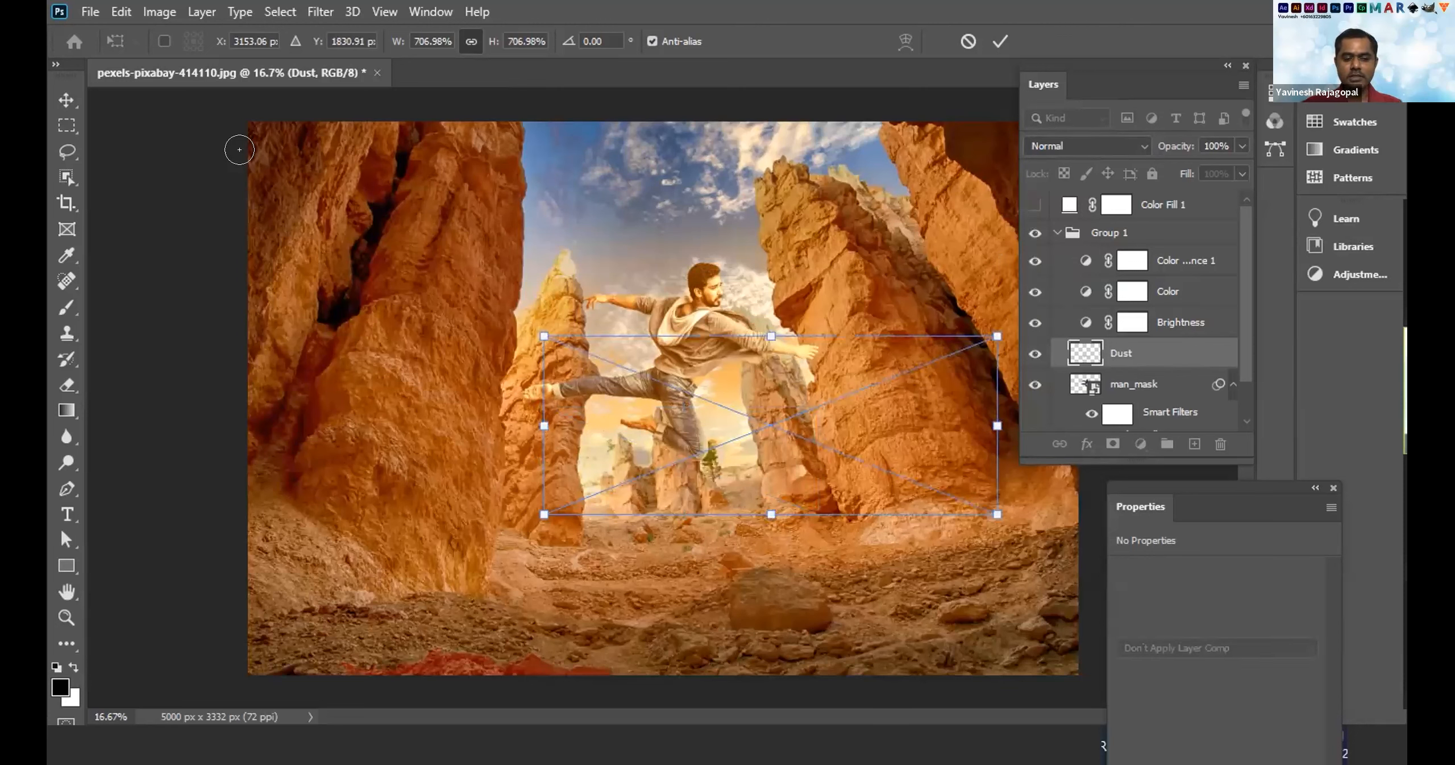
{"action": "left_click_drag", "start_coordinate": [544, 514], "coordinate": [271, 623]}
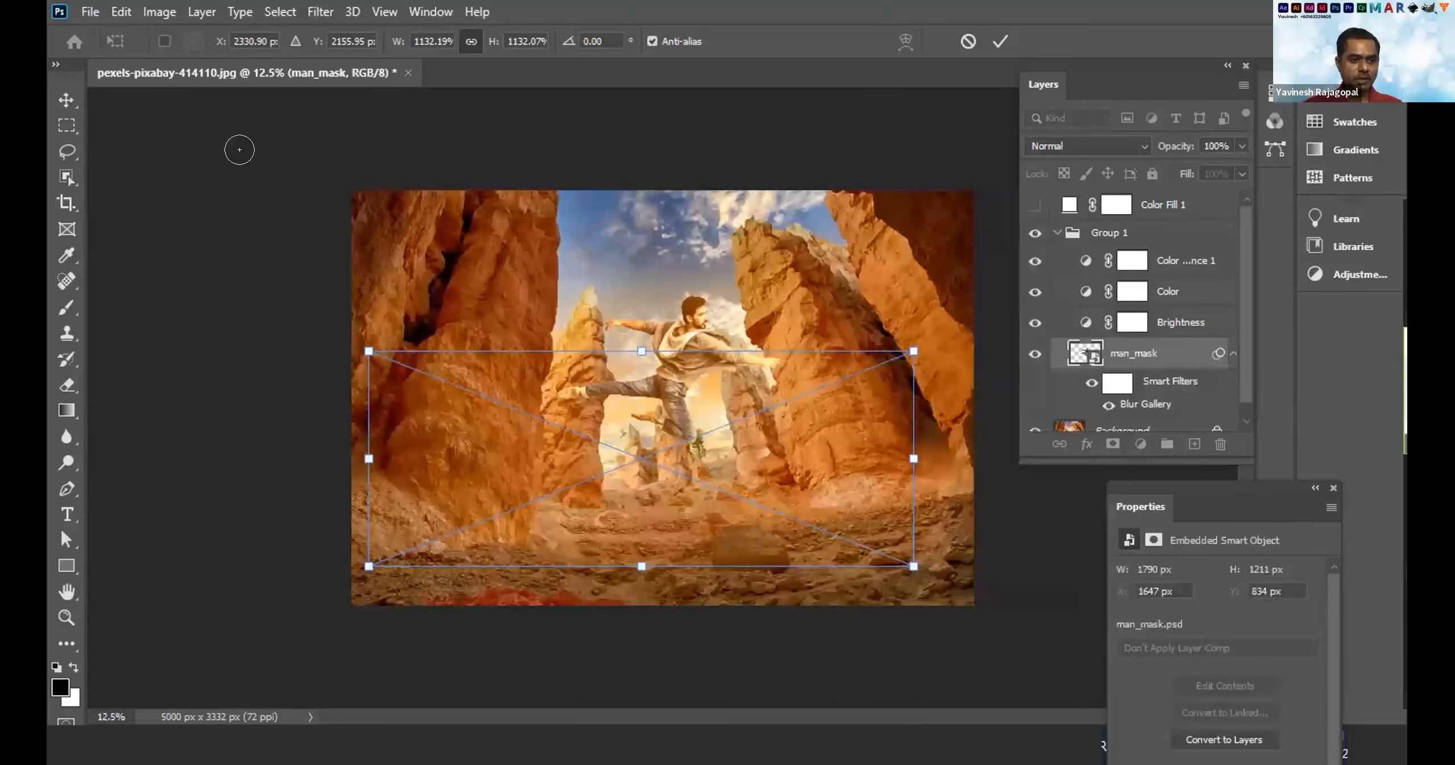
{"action": "key", "text": "ctrl+minus"}
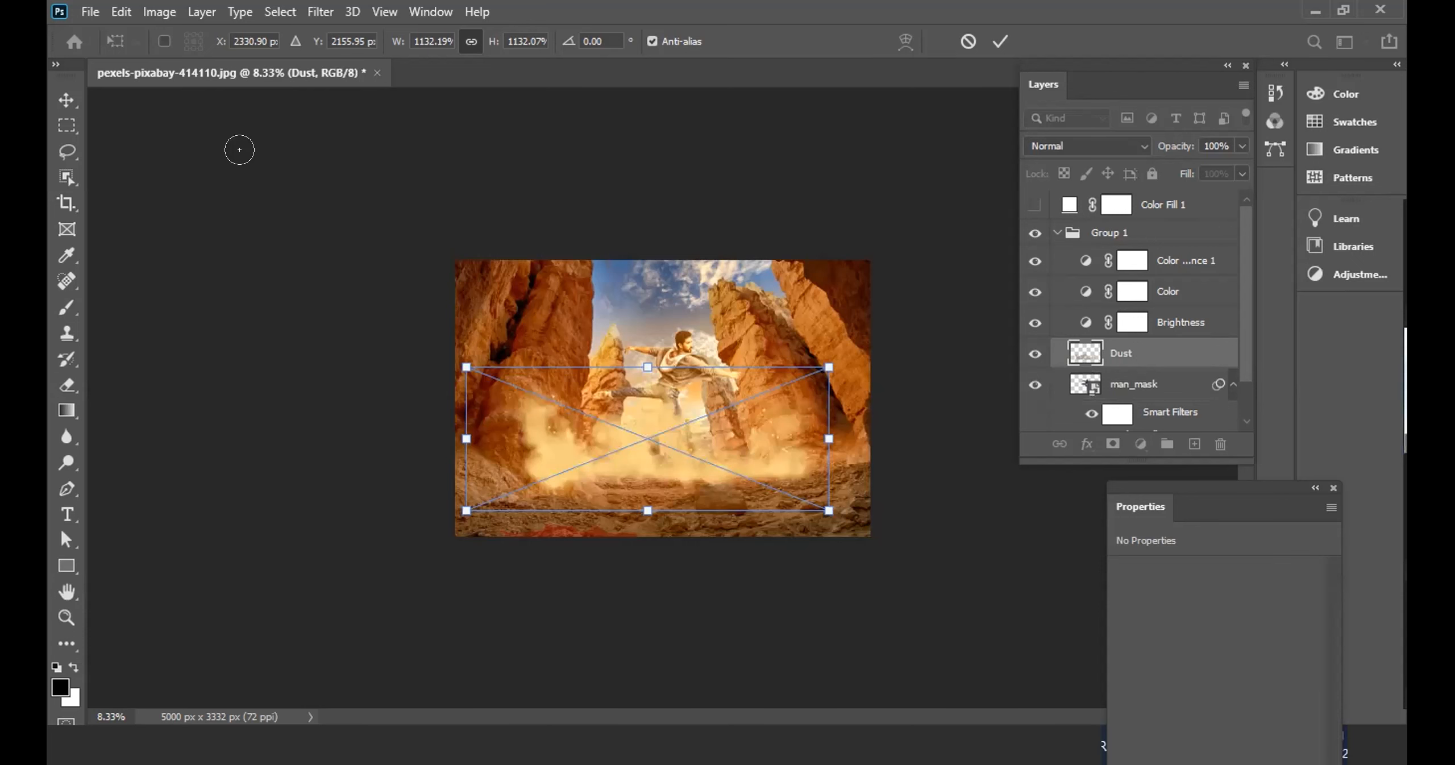
{"action": "left_click_drag", "start_coordinate": [829, 367], "coordinate": [899, 340]}
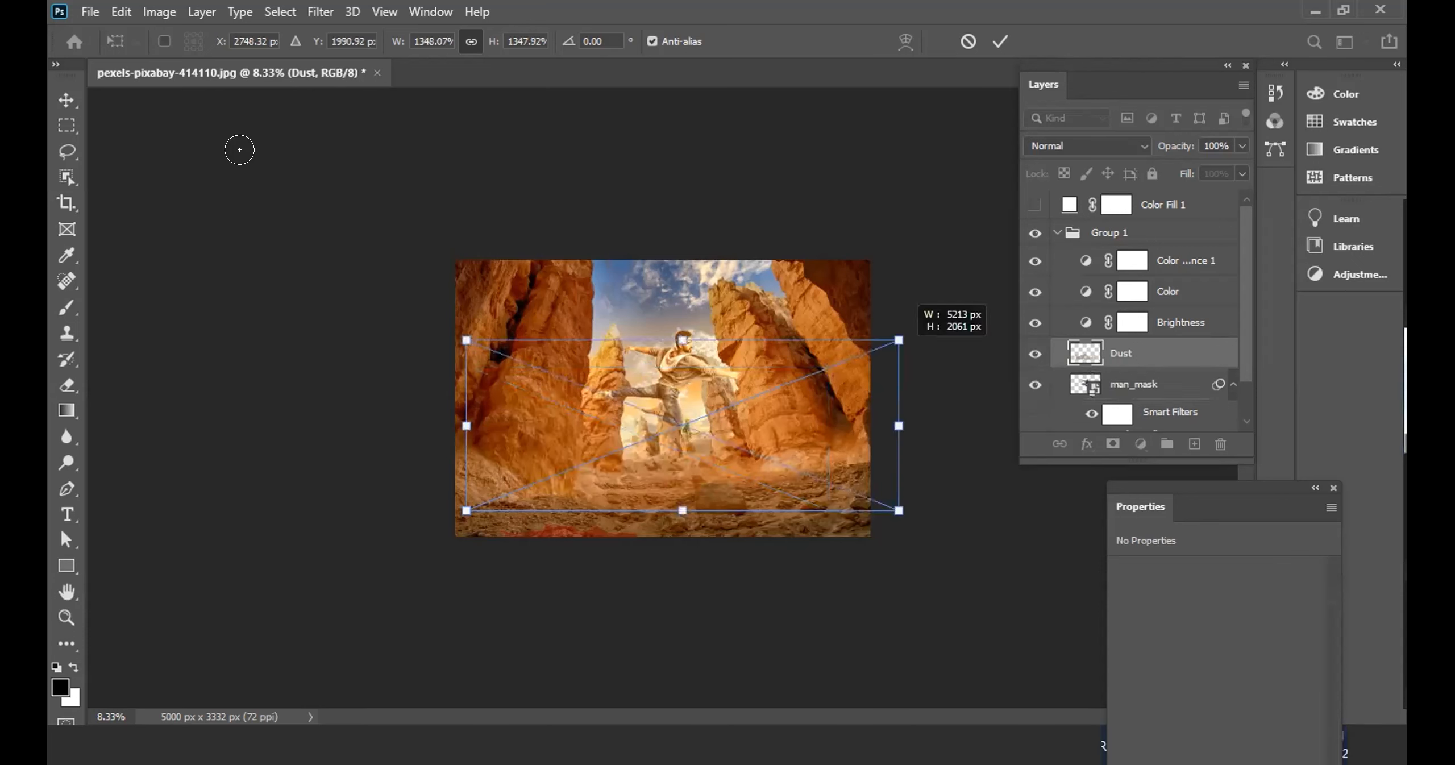
{"action": "left_click_drag", "start_coordinate": [466, 511], "coordinate": [417, 529]}
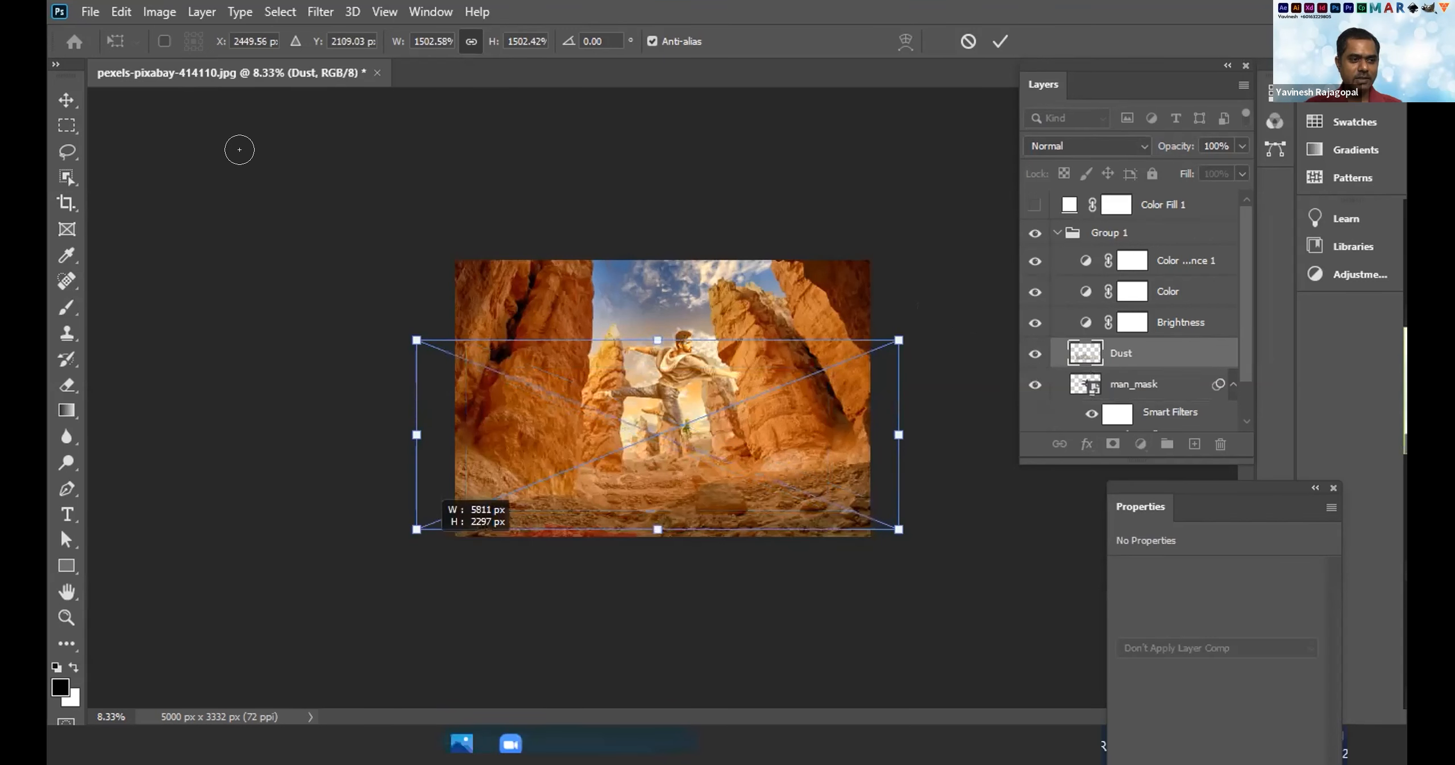
{"action": "left_click_drag", "start_coordinate": [417, 529], "coordinate": [360, 552]}
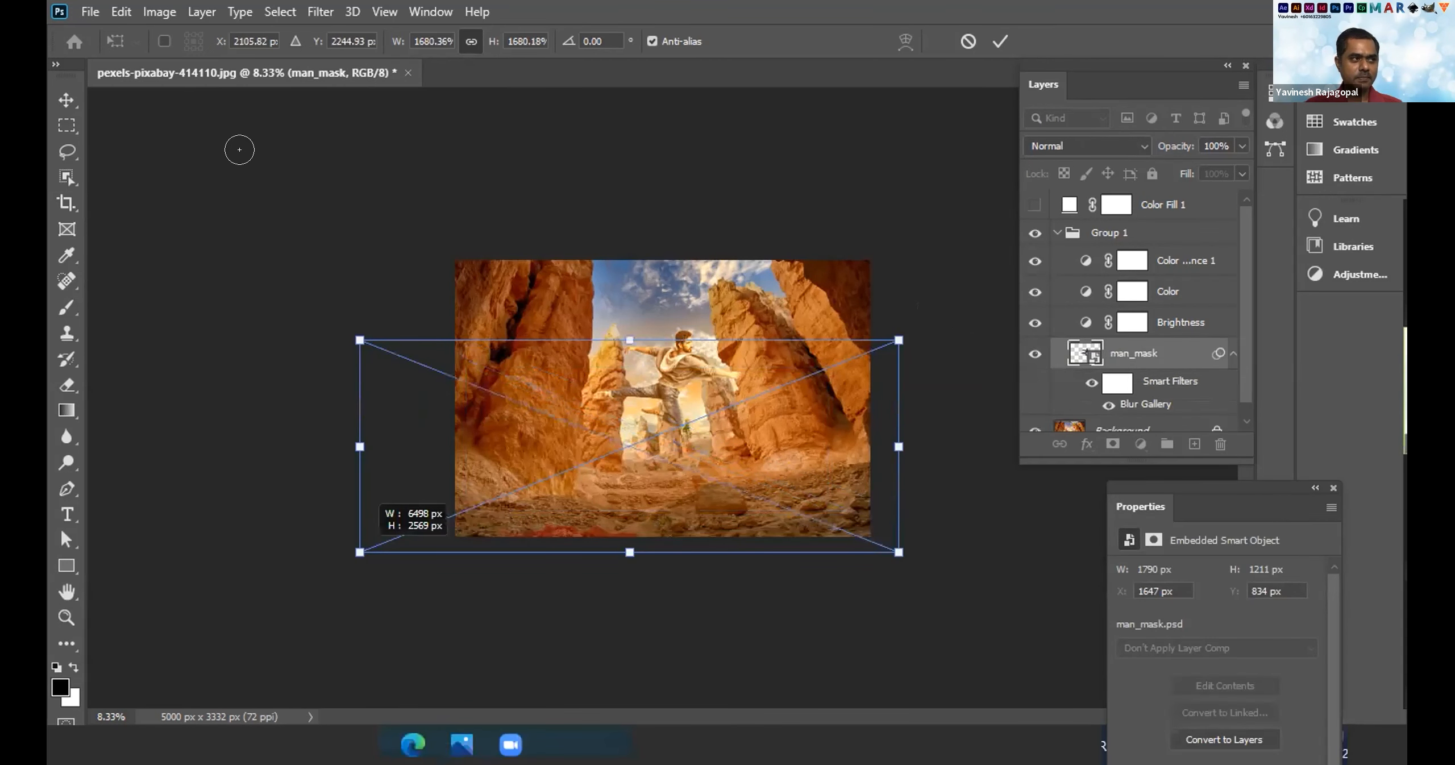
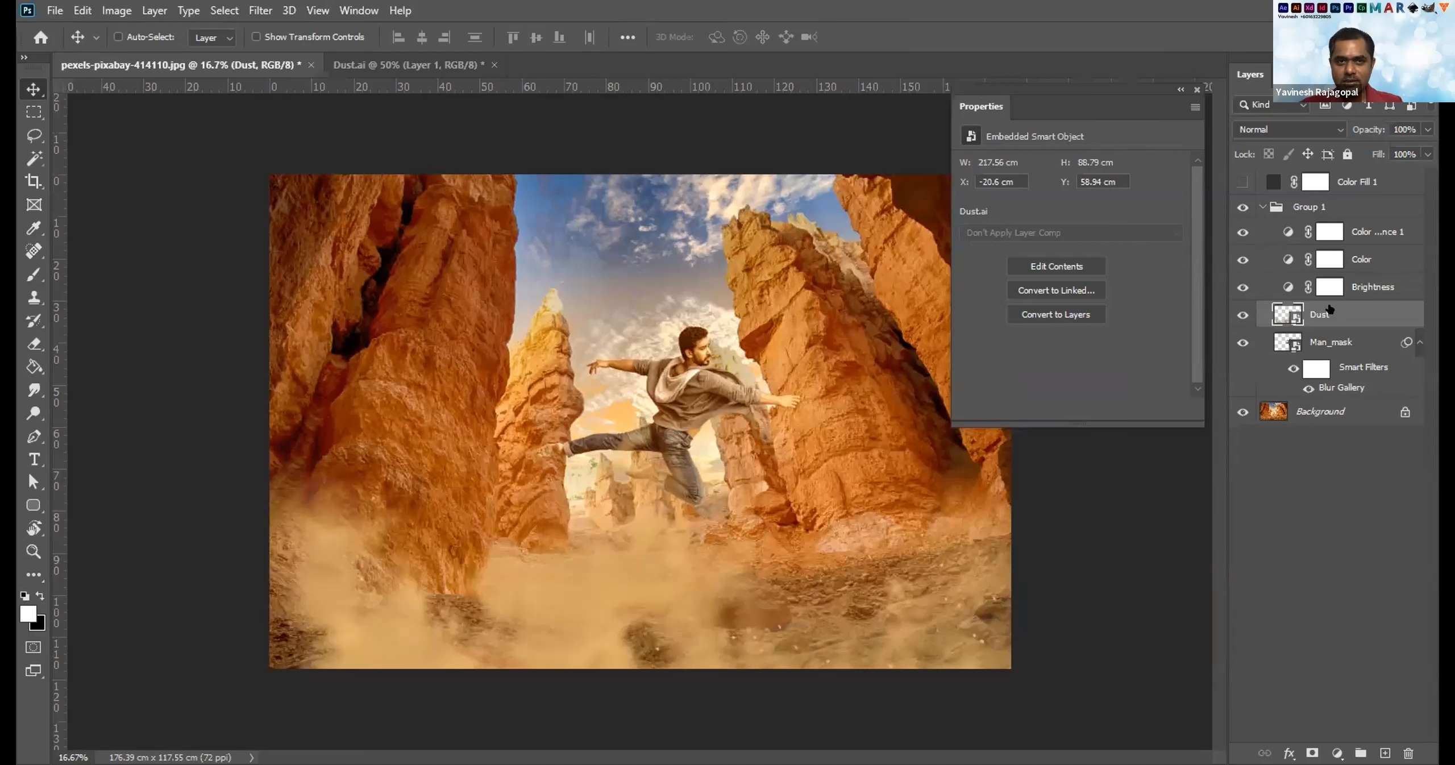
{"action": "left_click", "coordinate": [1427, 131]}
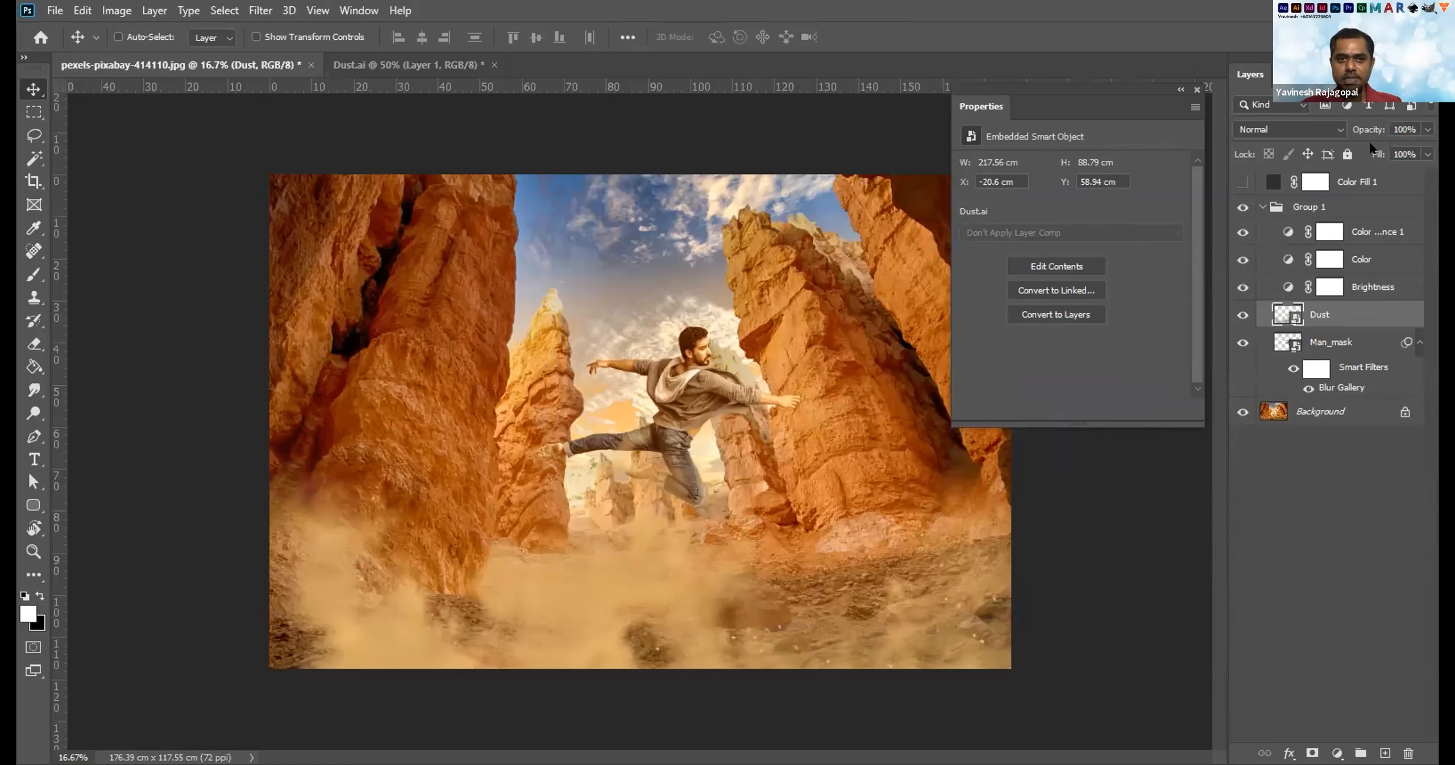
{"action": "mouse_move", "coordinate": [1427, 149]}
{"action": "left_mouse_down"}
{"action": "mouse_move", "coordinate": [1378, 150]}
{"action": "mouse_move", "coordinate": [1429, 147]}
{"action": "left_mouse_up"}
{"action": "left_click", "coordinate": [1374, 317]}
{"action": "left_click", "coordinate": [1428, 130]}
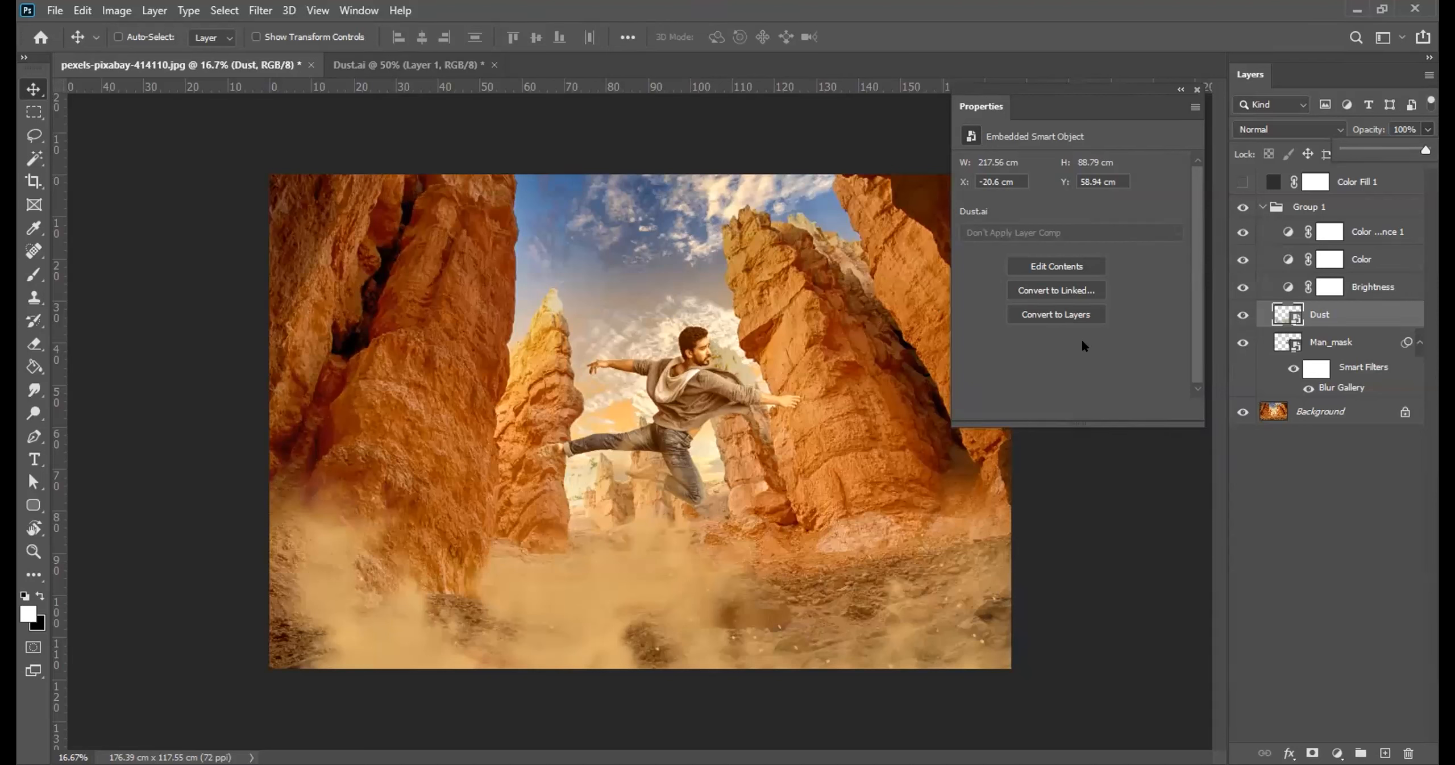
Hide the Dust layer and add a new empty layer directly above it.
{"action": "left_click", "coordinate": [1243, 315]}
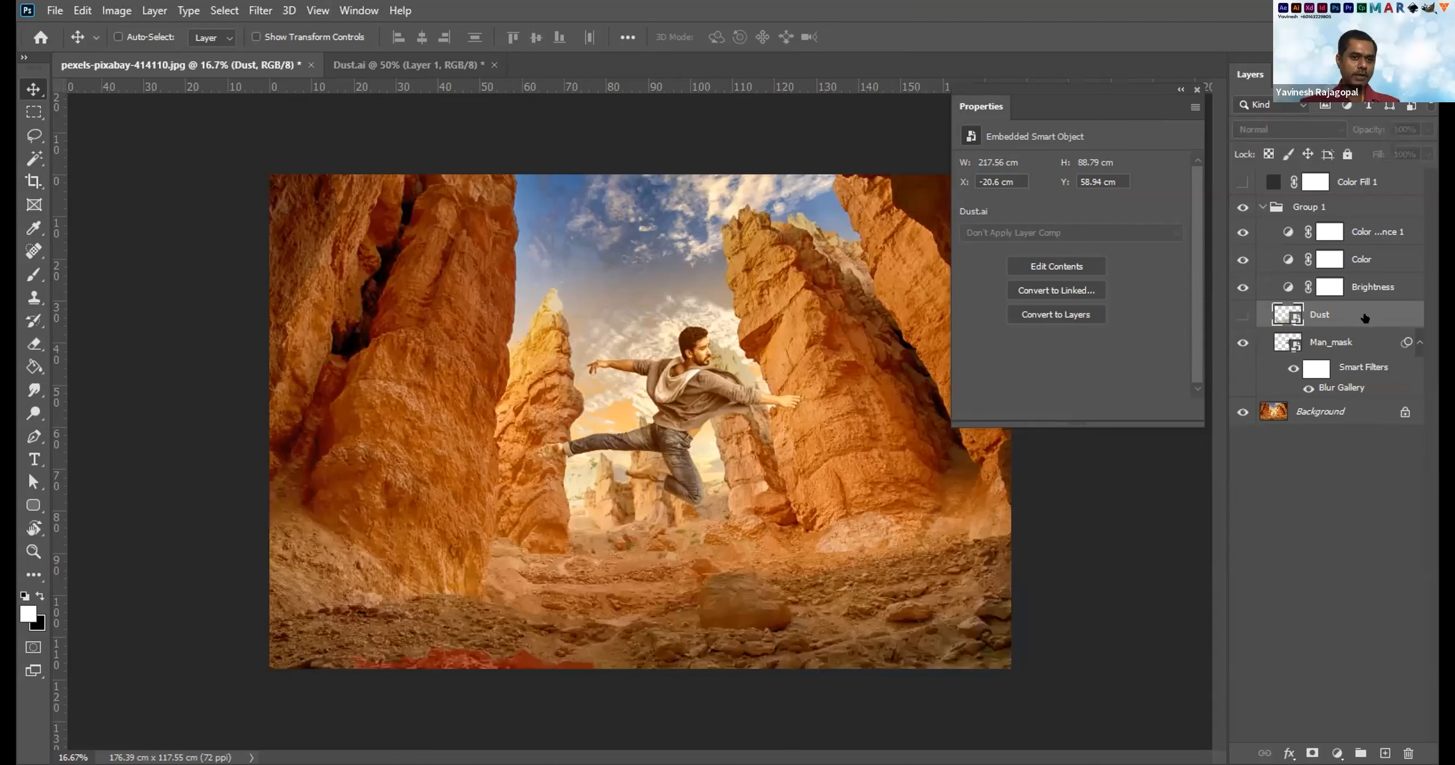
{"action": "left_click", "coordinate": [1243, 316]}
{"action": "left_click", "coordinate": [1239, 316]}
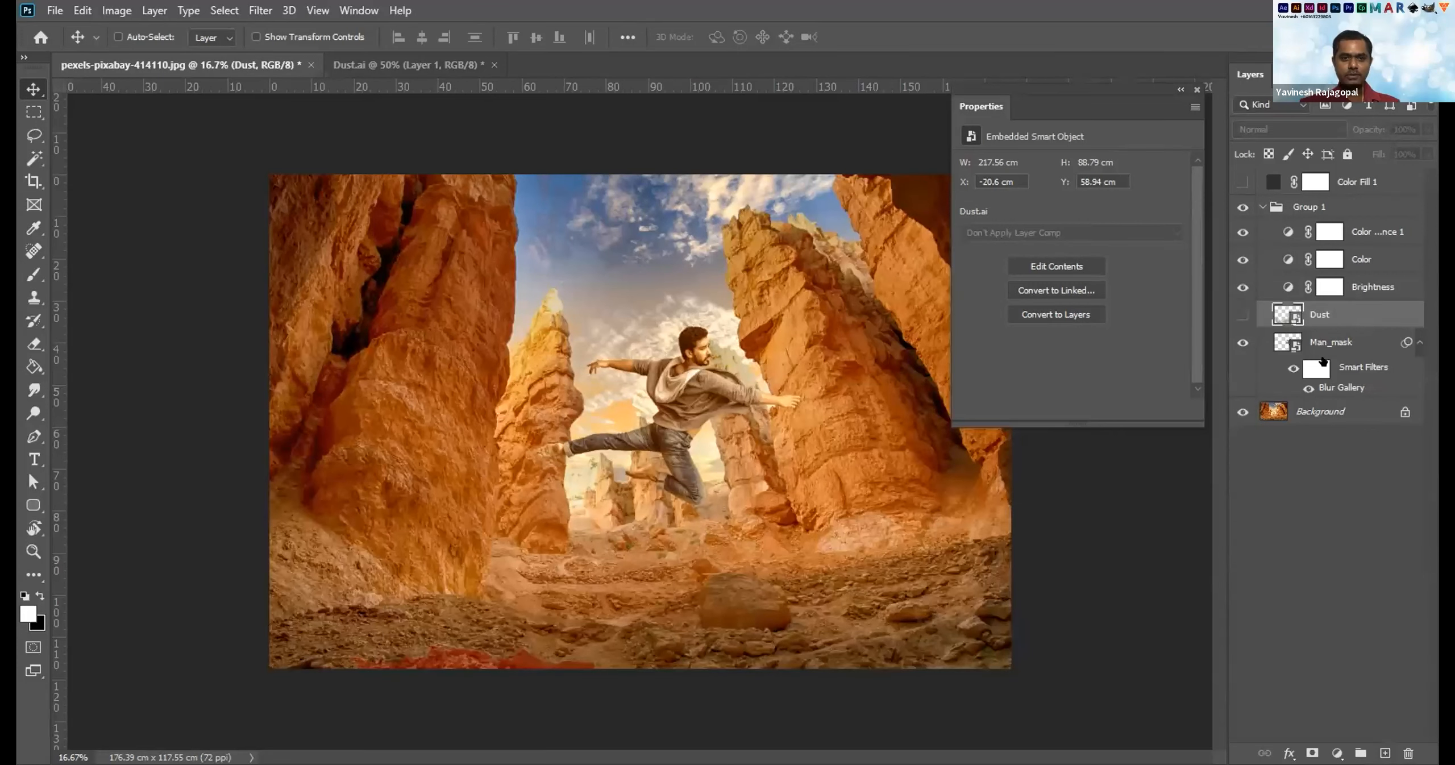
{"action": "key", "text": "ctrl+shift+alt+n"}
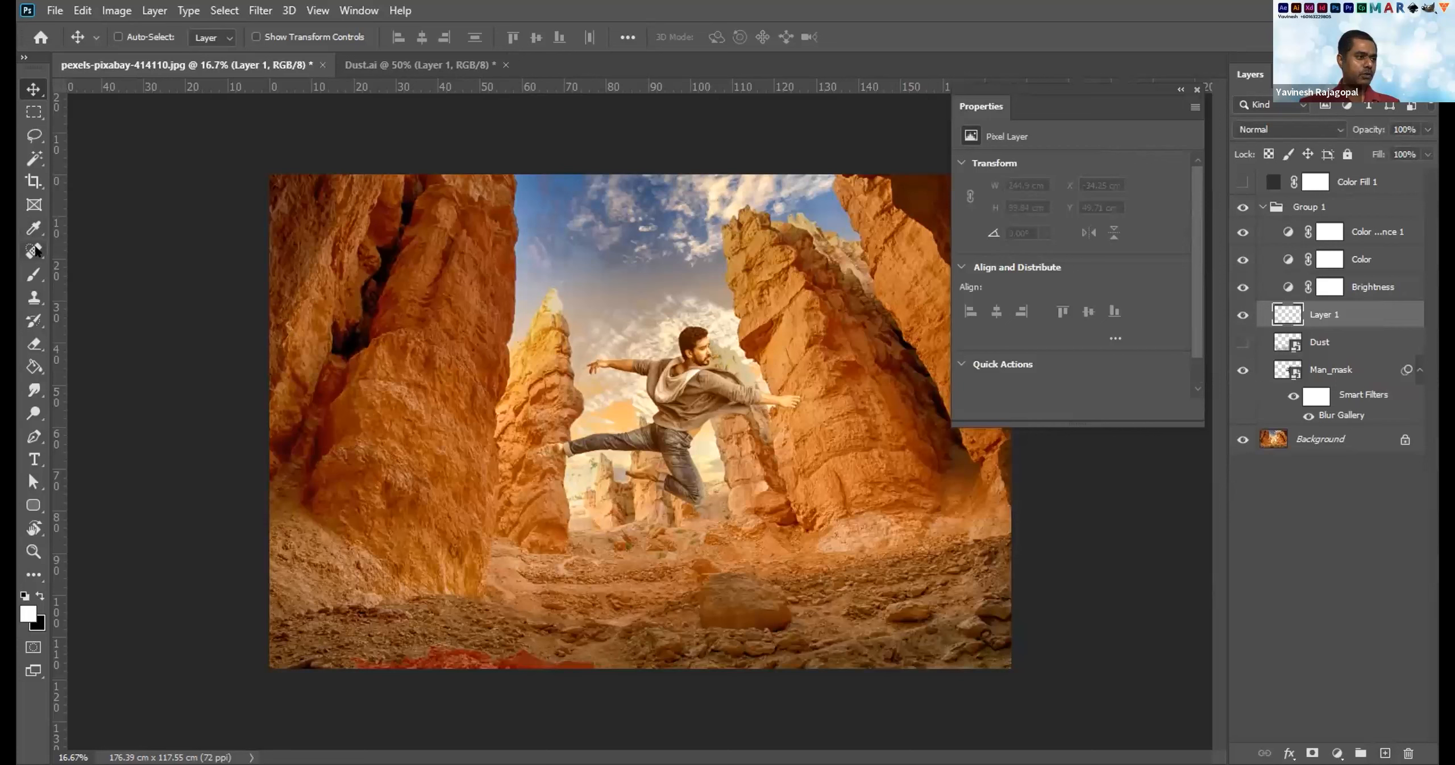
Choose the KYLE Bonus Chunky Charcoal preset for the Brush tool.
{"action": "left_click", "coordinate": [33, 275]}
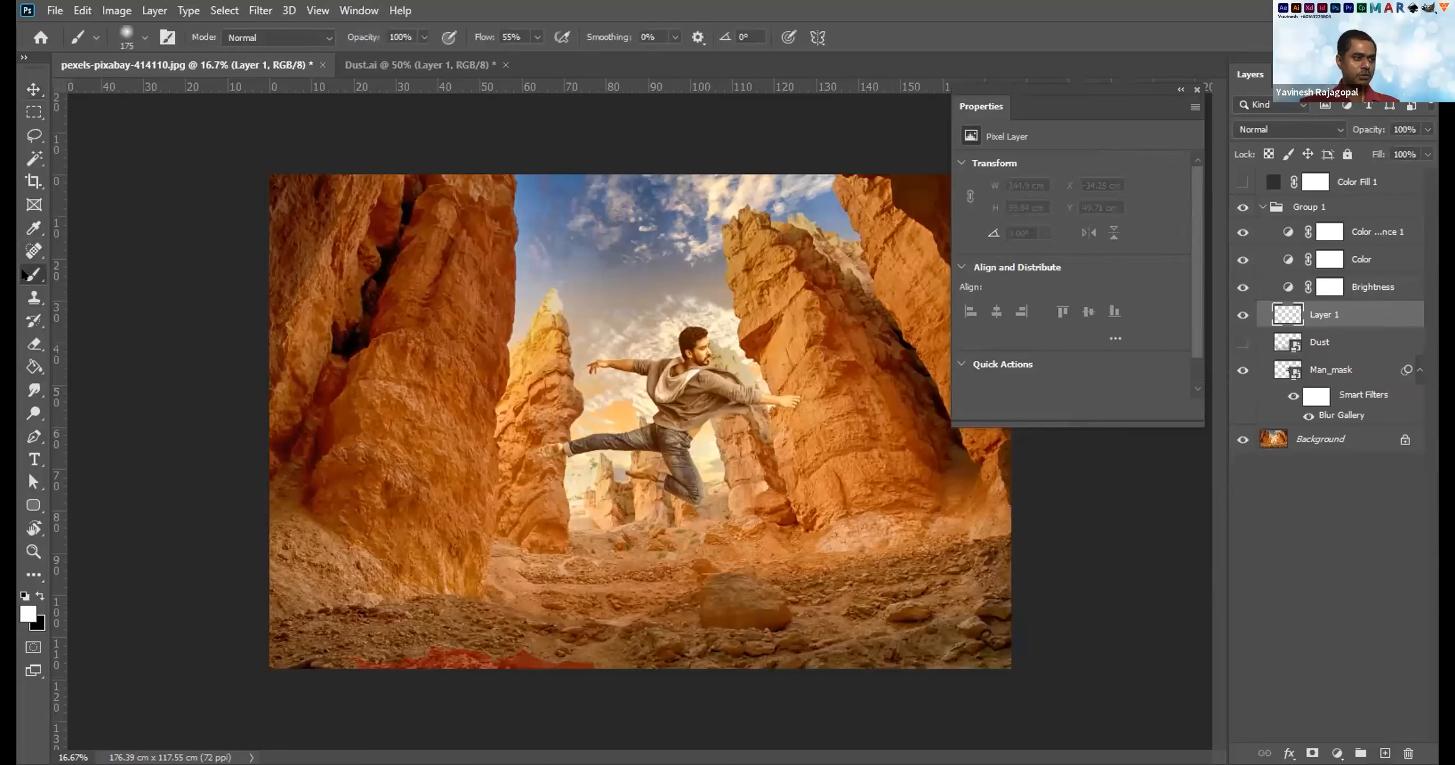
{"action": "left_click", "coordinate": [145, 38]}
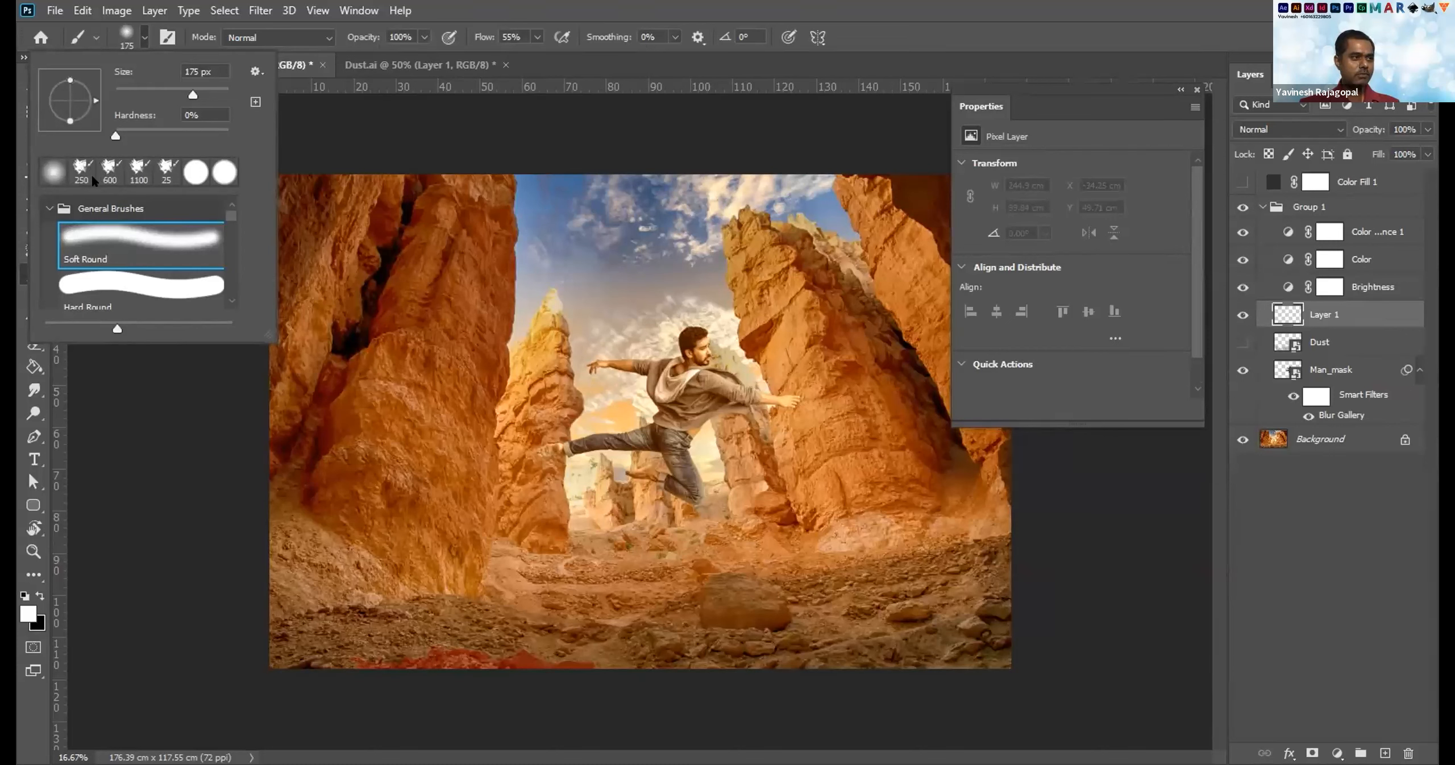
{"action": "scroll", "coordinate": [166, 267], "scroll_direction": "down", "scroll_amount": 8}
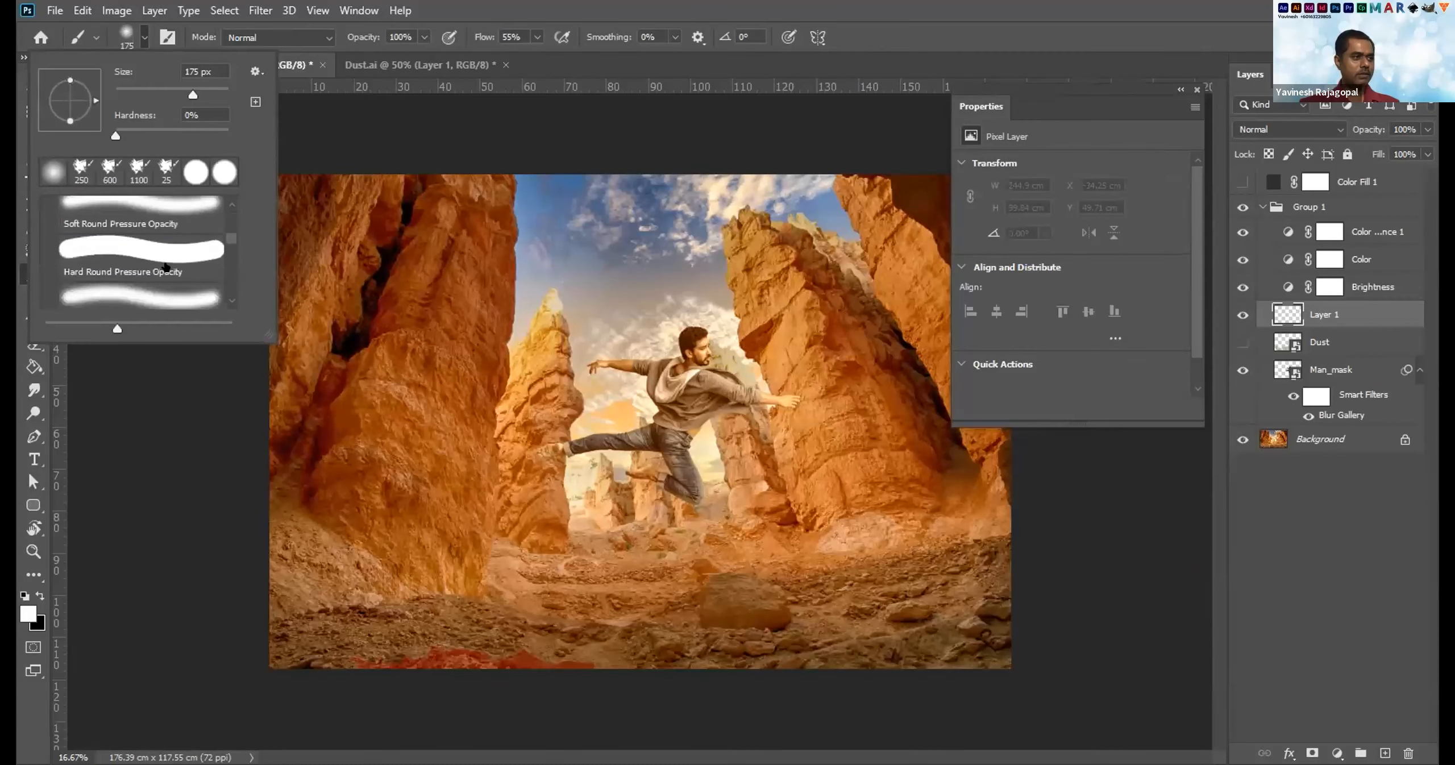
{"action": "scroll", "coordinate": [150, 265], "scroll_direction": "down", "scroll_amount": 3}
{"action": "scroll", "coordinate": [150, 266], "scroll_direction": "down", "scroll_amount": 1}
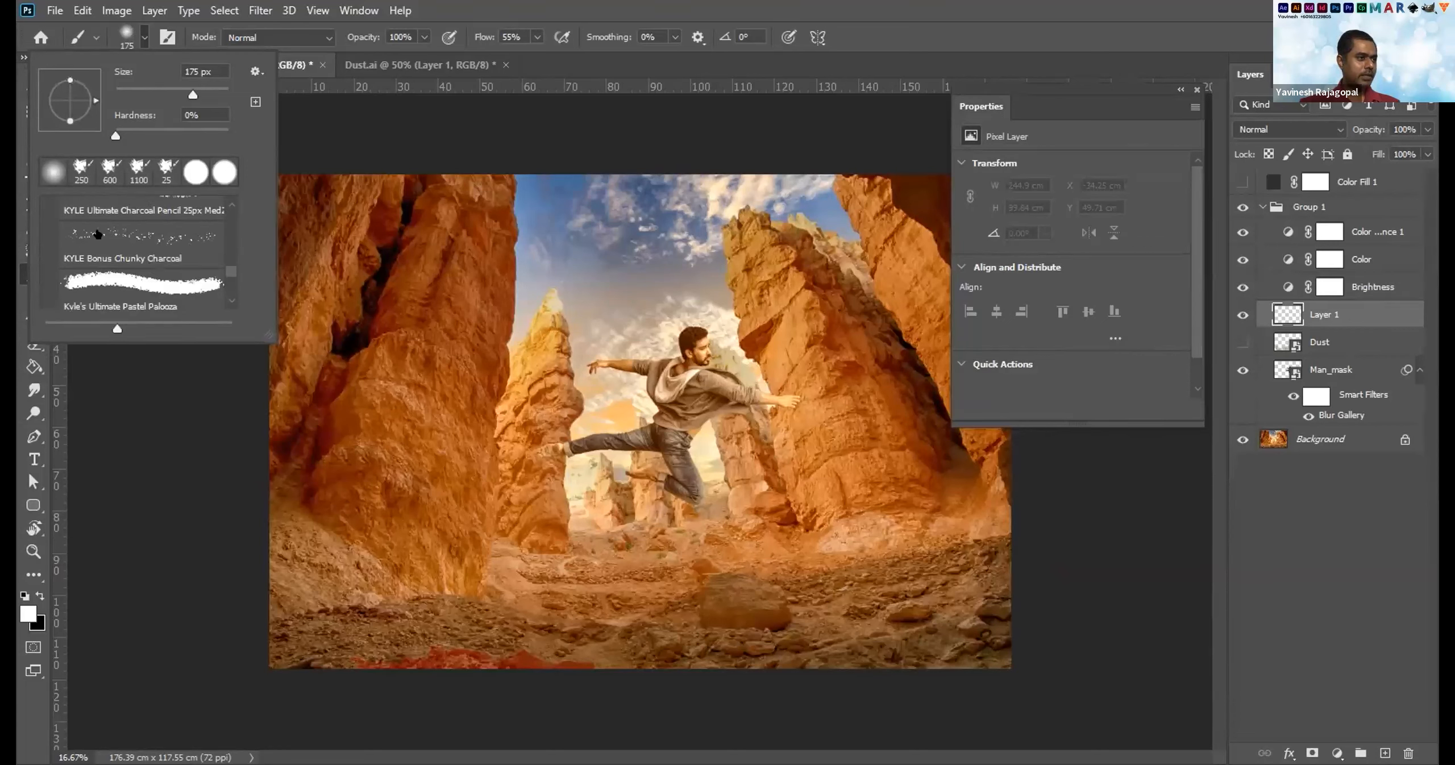
{"action": "left_click", "coordinate": [155, 235]}
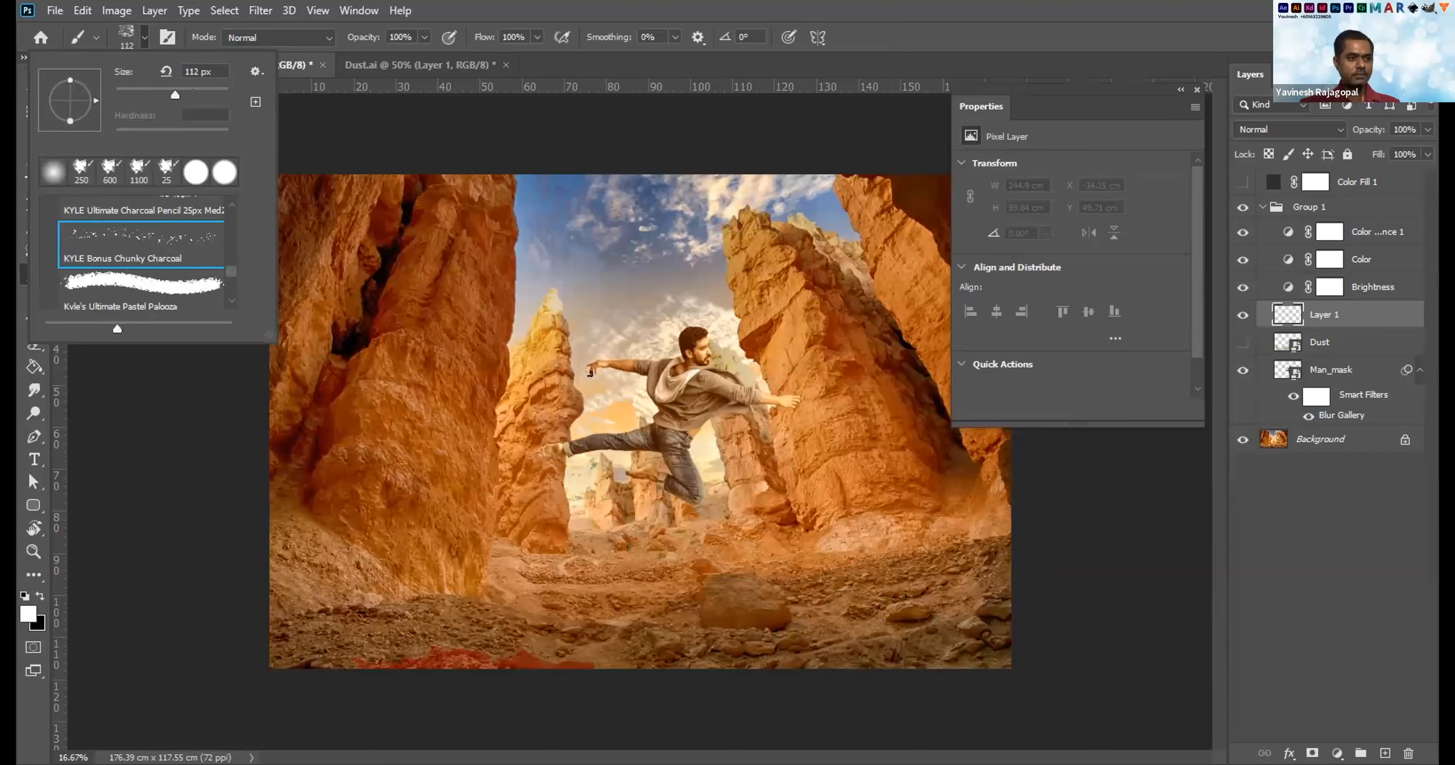
Enlarge the brush to 1000 px and paint white particles across the canyon floor beneath the man.
{"action": "key", "text": "Escape"}
{"action": "key", "text": "bracketright"}
{"action": "key", "text": "bracketright"}
{"action": "key", "text": "bracketright"}
{"action": "key", "text": "bracketright"}
{"action": "key", "text": "bracketright"}
{"action": "key", "text": "bracketright"}
{"action": "key", "text": "bracketright"}
{"action": "key", "text": "bracketright"}
{"action": "key", "text": "bracketright"}
{"action": "key", "text": "bracketright"}
{"action": "key", "text": "bracketright"}
{"action": "key", "text": "bracketright"}
{"action": "key", "text": "bracketright"}
{"action": "mouse_move", "coordinate": [501, 475]}
{"action": "left_mouse_down"}
{"action": "mouse_move", "coordinate": [428, 515]}
{"action": "mouse_move", "coordinate": [482, 502]}
{"action": "mouse_move", "coordinate": [592, 516]}
{"action": "mouse_move", "coordinate": [556, 513]}
{"action": "mouse_move", "coordinate": [597, 585]}
{"action": "mouse_move", "coordinate": [656, 540]}
{"action": "mouse_move", "coordinate": [641, 481]}
{"action": "mouse_move", "coordinate": [771, 494]}
{"action": "mouse_move", "coordinate": [811, 564]}
{"action": "mouse_move", "coordinate": [882, 552]}
{"action": "mouse_move", "coordinate": [893, 536]}
{"action": "mouse_move", "coordinate": [939, 552]}
{"action": "mouse_move", "coordinate": [874, 598]}
{"action": "mouse_move", "coordinate": [847, 544]}
{"action": "mouse_move", "coordinate": [814, 561]}
{"action": "mouse_move", "coordinate": [706, 565]}
{"action": "mouse_move", "coordinate": [684, 518]}
{"action": "mouse_move", "coordinate": [636, 573]}
{"action": "mouse_move", "coordinate": [541, 483]}
{"action": "mouse_move", "coordinate": [584, 561]}
{"action": "mouse_move", "coordinate": [572, 496]}
{"action": "mouse_move", "coordinate": [647, 476]}
{"action": "mouse_move", "coordinate": [432, 616]}
{"action": "mouse_move", "coordinate": [353, 549]}
{"action": "mouse_move", "coordinate": [518, 555]}
{"action": "left_mouse_up"}
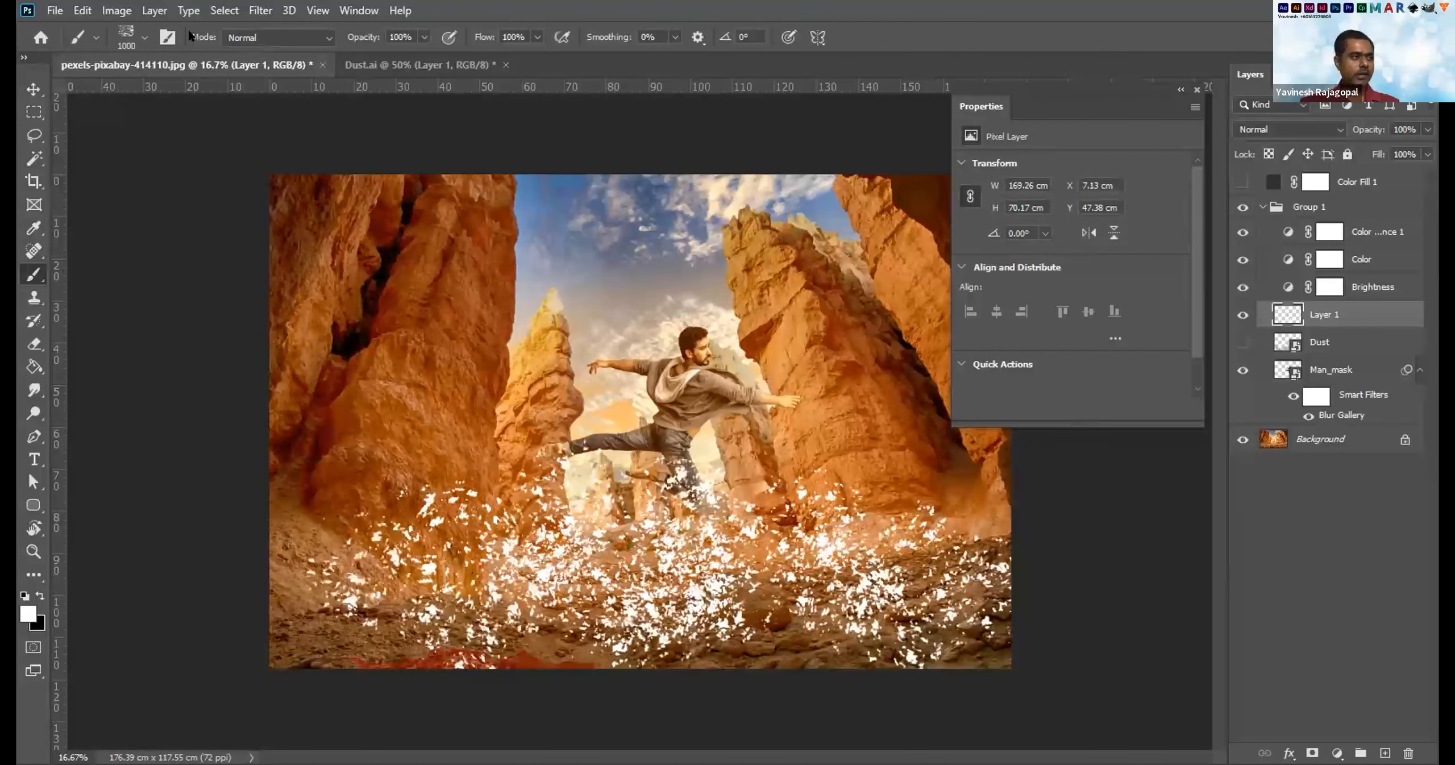
Switch to the Kyle's Ultimate Pastel Palooza brush, enlarge it to 900 px and paint denser white clusters over the particles.
{"action": "left_click", "coordinate": [134, 34]}
{"action": "left_click", "coordinate": [125, 276]}
{"action": "left_click", "coordinate": [452, 573]}
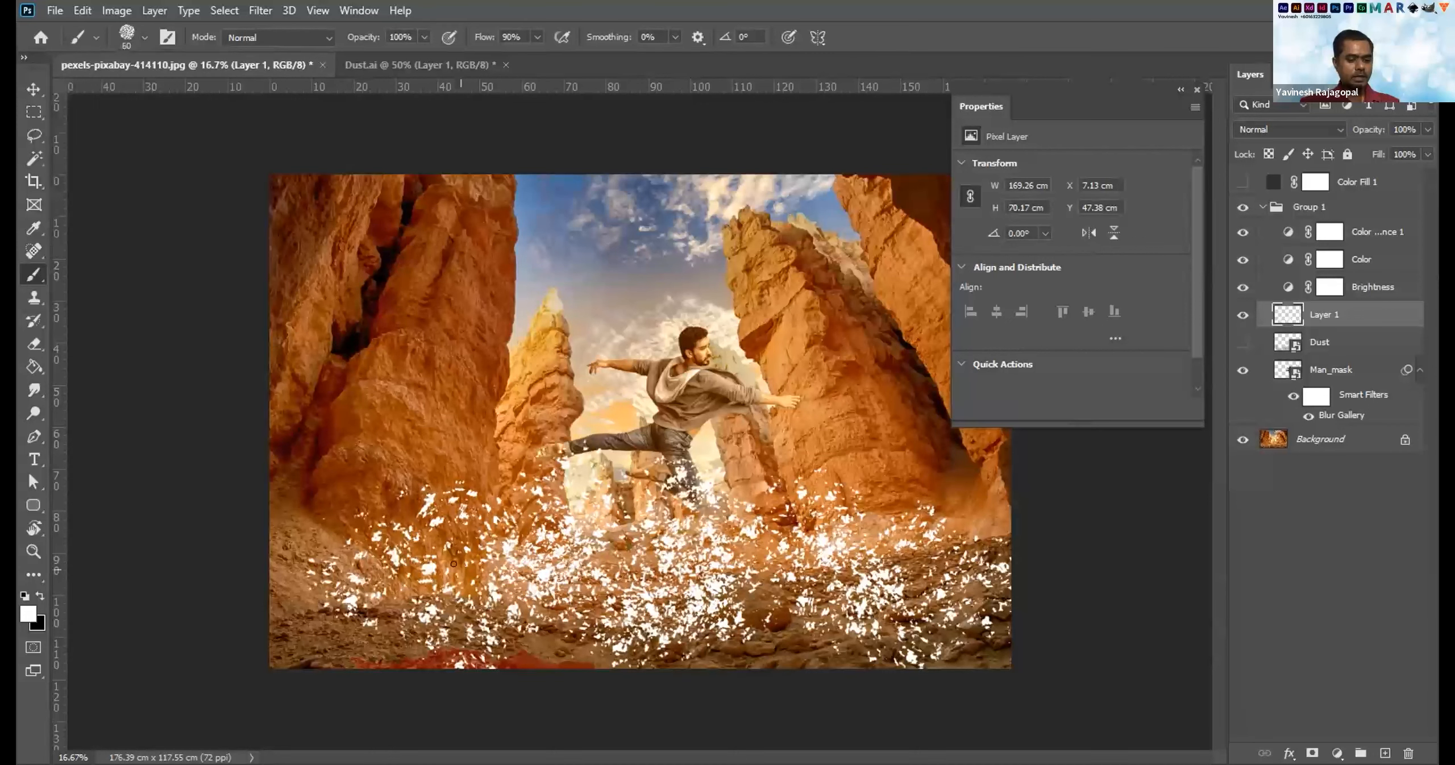
{"action": "key", "text": "bracketright"}
{"action": "key", "text": "bracketright"}
{"action": "key", "text": "bracketright"}
{"action": "key", "text": "bracketright"}
{"action": "key", "text": "bracketright"}
{"action": "key", "text": "bracketright"}
{"action": "key", "text": "bracketright"}
{"action": "key", "text": "bracketright"}
{"action": "key", "text": "bracketright"}
{"action": "key", "text": "bracketright"}
{"action": "key", "text": "bracketright"}
{"action": "key", "text": "bracketright"}
{"action": "key", "text": "bracketright"}
{"action": "key", "text": "bracketright"}
{"action": "key", "text": "bracketright"}
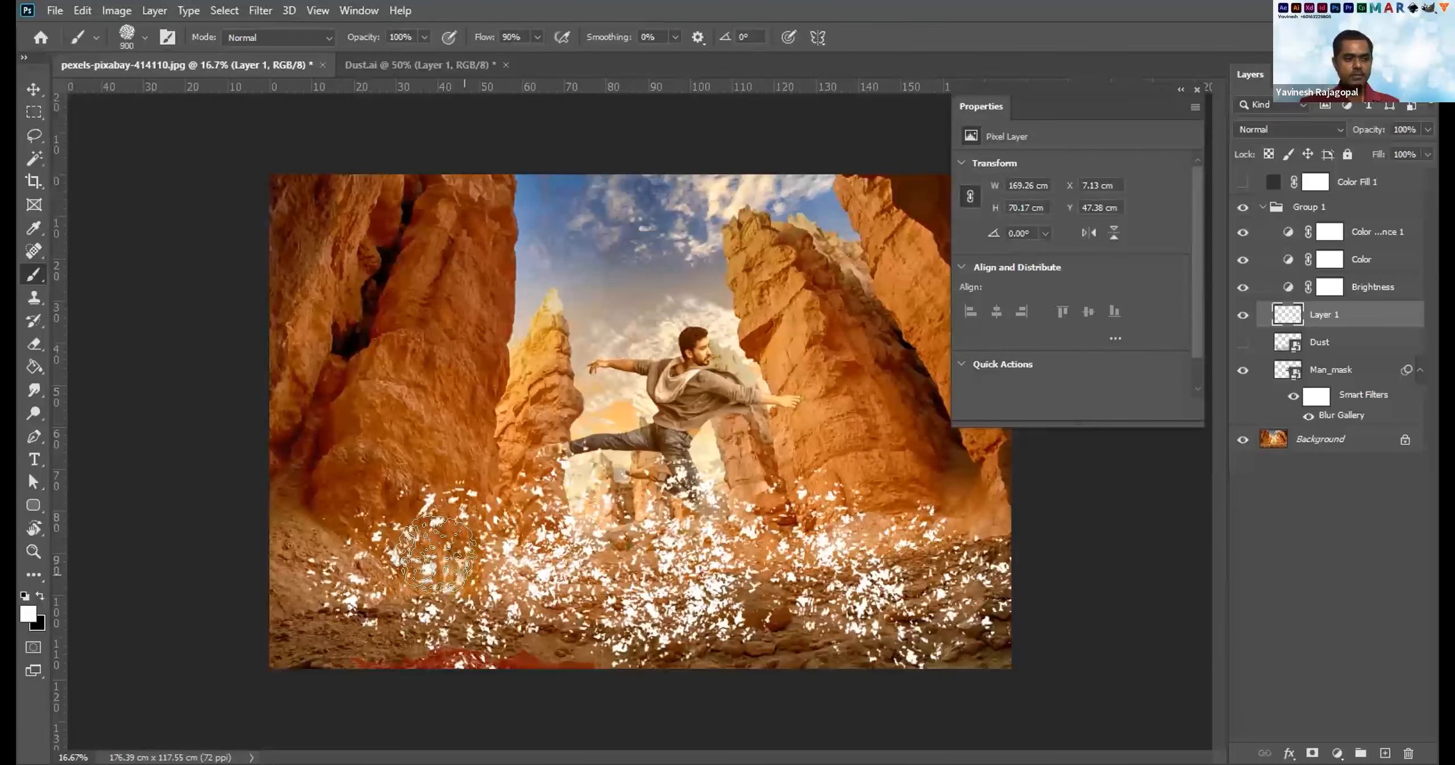
{"action": "mouse_move", "coordinate": [486, 511]}
{"action": "left_mouse_down"}
{"action": "mouse_move", "coordinate": [415, 539]}
{"action": "mouse_move", "coordinate": [502, 510]}
{"action": "mouse_move", "coordinate": [498, 496]}
{"action": "mouse_move", "coordinate": [476, 567]}
{"action": "mouse_move", "coordinate": [590, 554]}
{"action": "mouse_move", "coordinate": [577, 555]}
{"action": "mouse_move", "coordinate": [644, 526]}
{"action": "mouse_move", "coordinate": [789, 554]}
{"action": "mouse_move", "coordinate": [805, 584]}
{"action": "mouse_move", "coordinate": [534, 541]}
{"action": "mouse_move", "coordinate": [432, 566]}
{"action": "mouse_move", "coordinate": [406, 602]}
{"action": "mouse_move", "coordinate": [535, 585]}
{"action": "mouse_move", "coordinate": [438, 569]}
{"action": "left_mouse_up"}
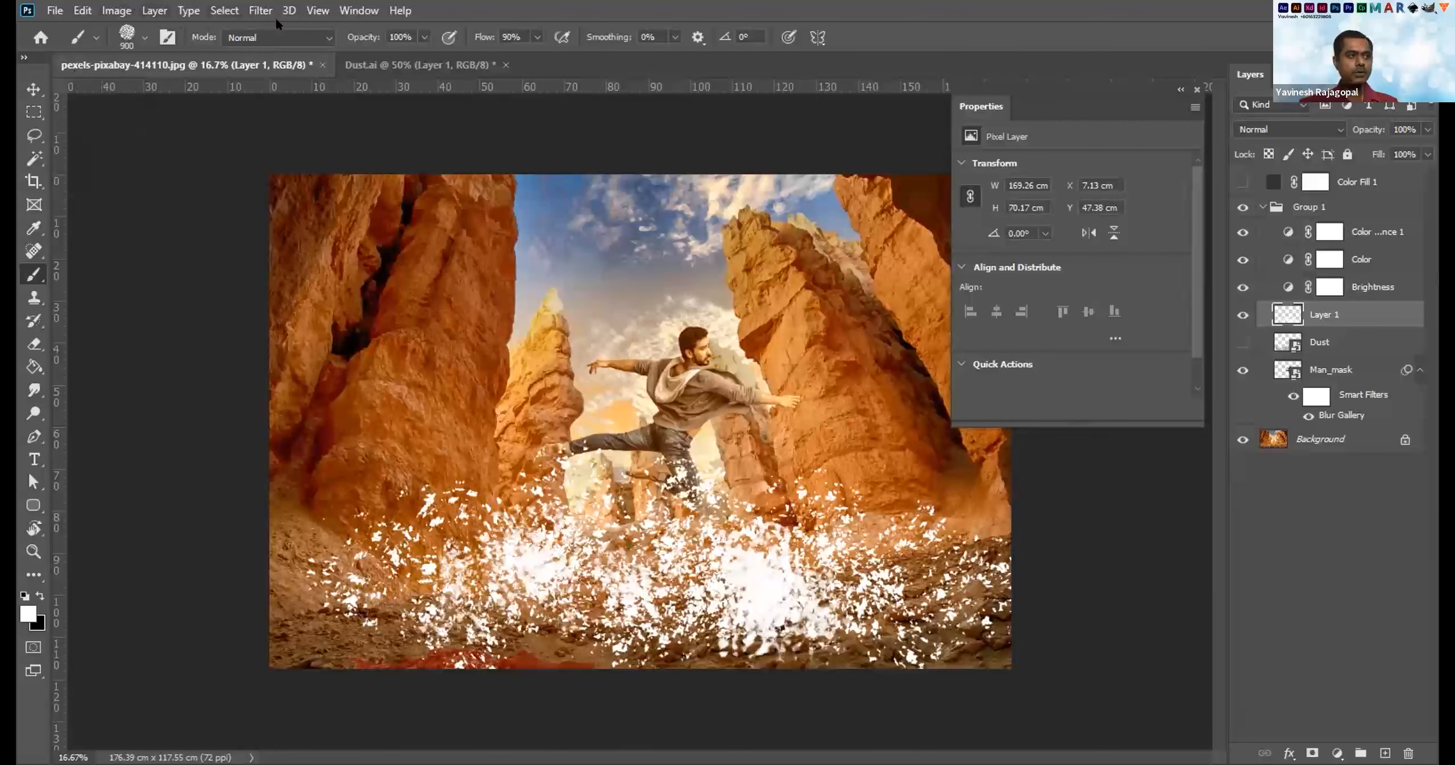
Apply a Gaussian Blur with a 72.6-pixel radius to the white particles on Layer 1.
{"action": "left_click", "coordinate": [262, 8]}
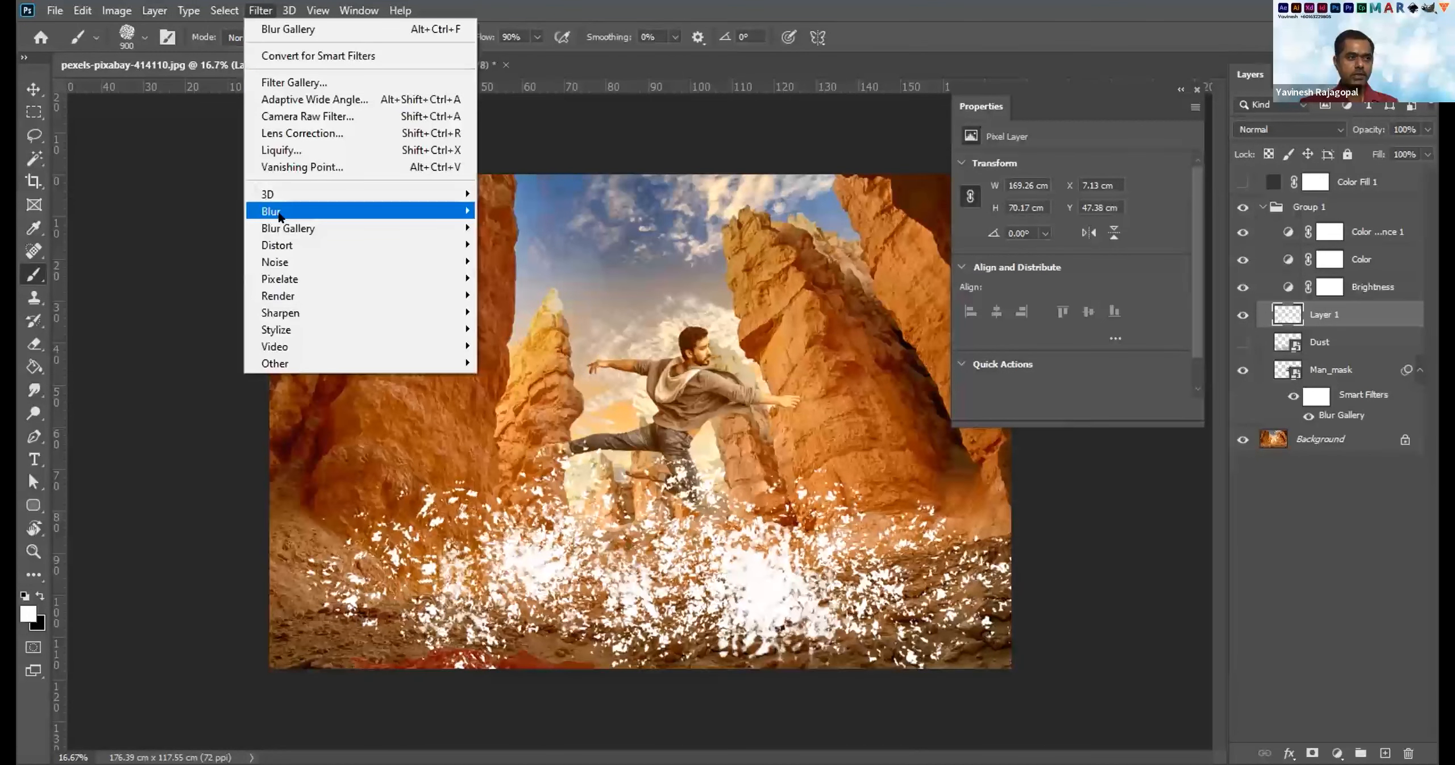
{"action": "mouse_move", "coordinate": [278, 215]}
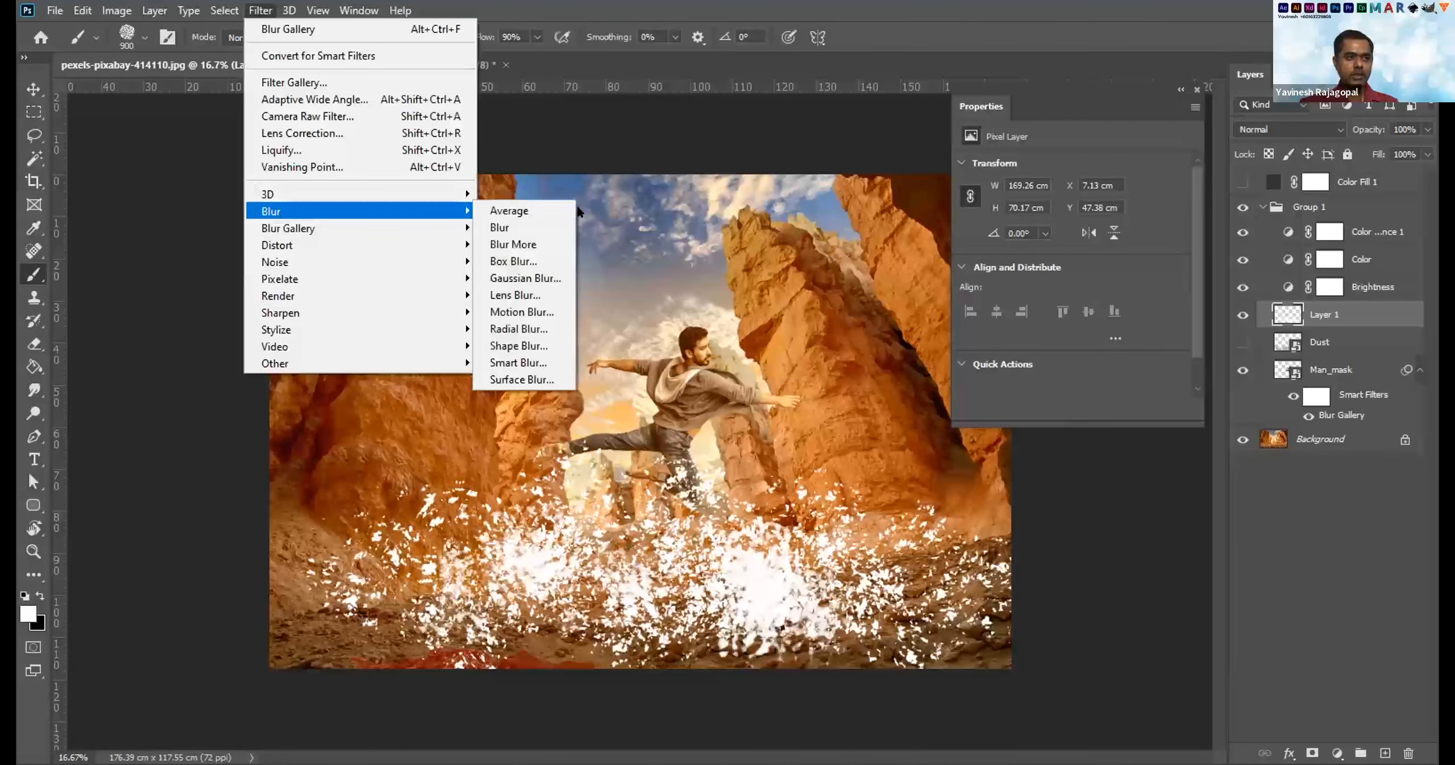
{"action": "left_click", "coordinate": [520, 277]}
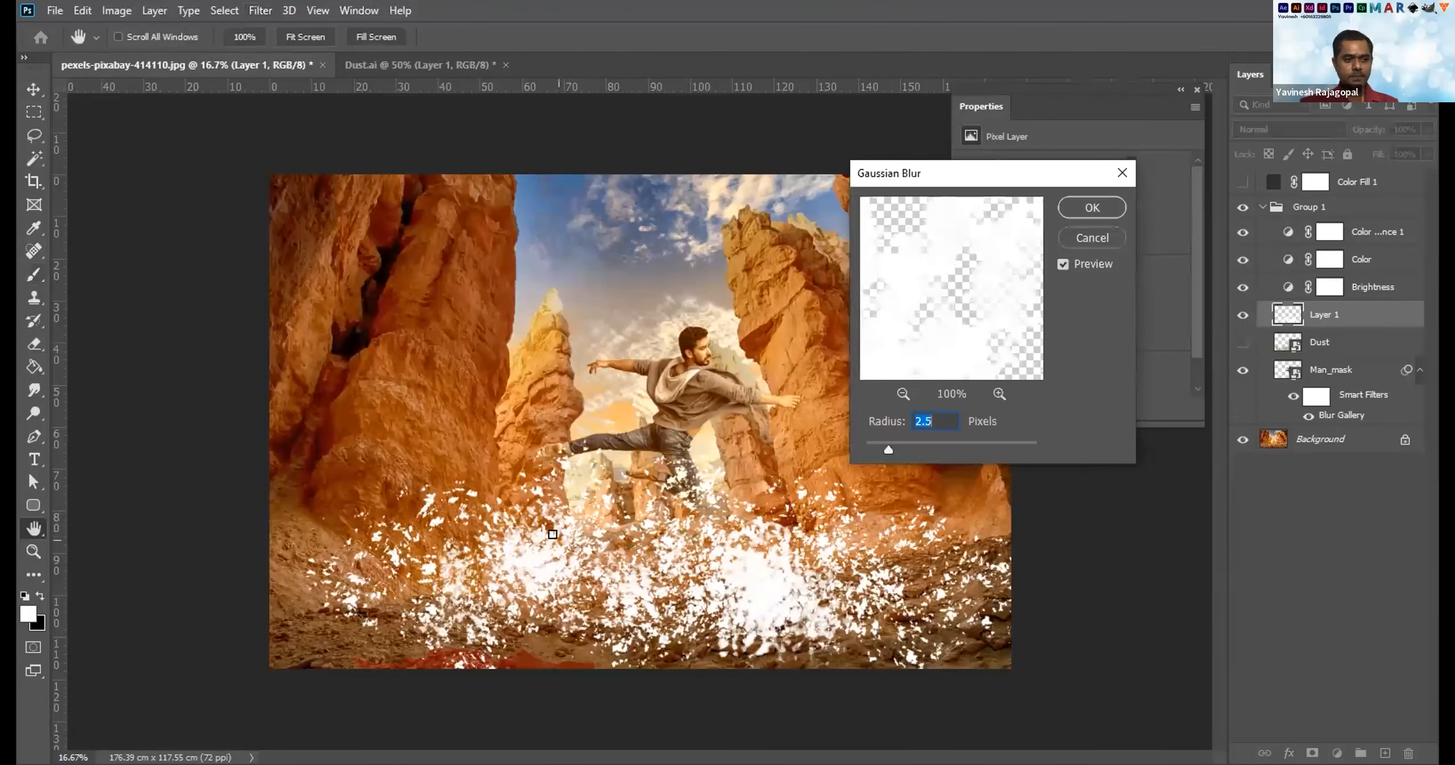
{"action": "left_click_drag", "start_coordinate": [907, 447], "coordinate": [965, 449]}
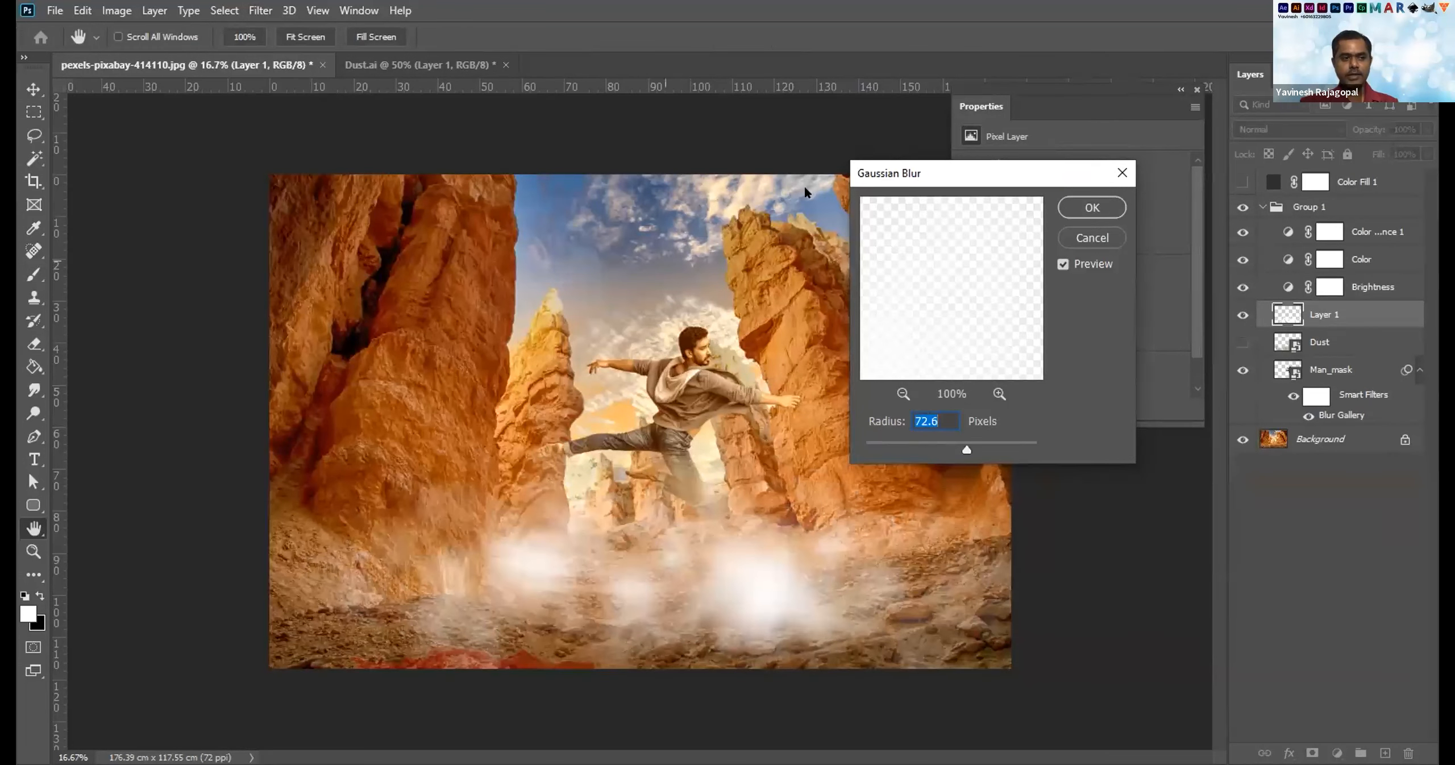
{"action": "left_click", "coordinate": [1079, 207]}
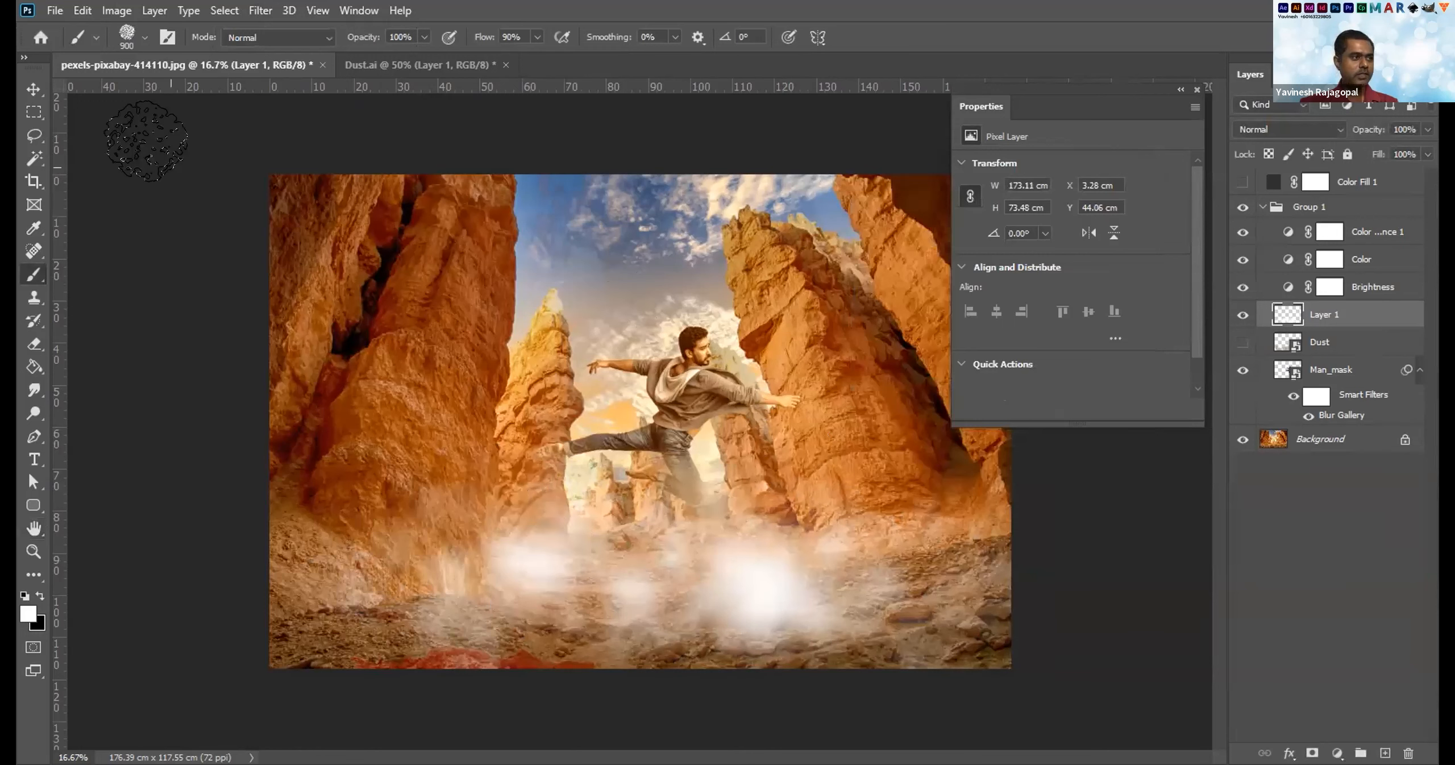
Try a legacy Brightness/Contrast adjustment with brightness -100 and contrast -87 on the blurred particle layer, and undo it.
{"action": "left_click", "coordinate": [33, 111]}
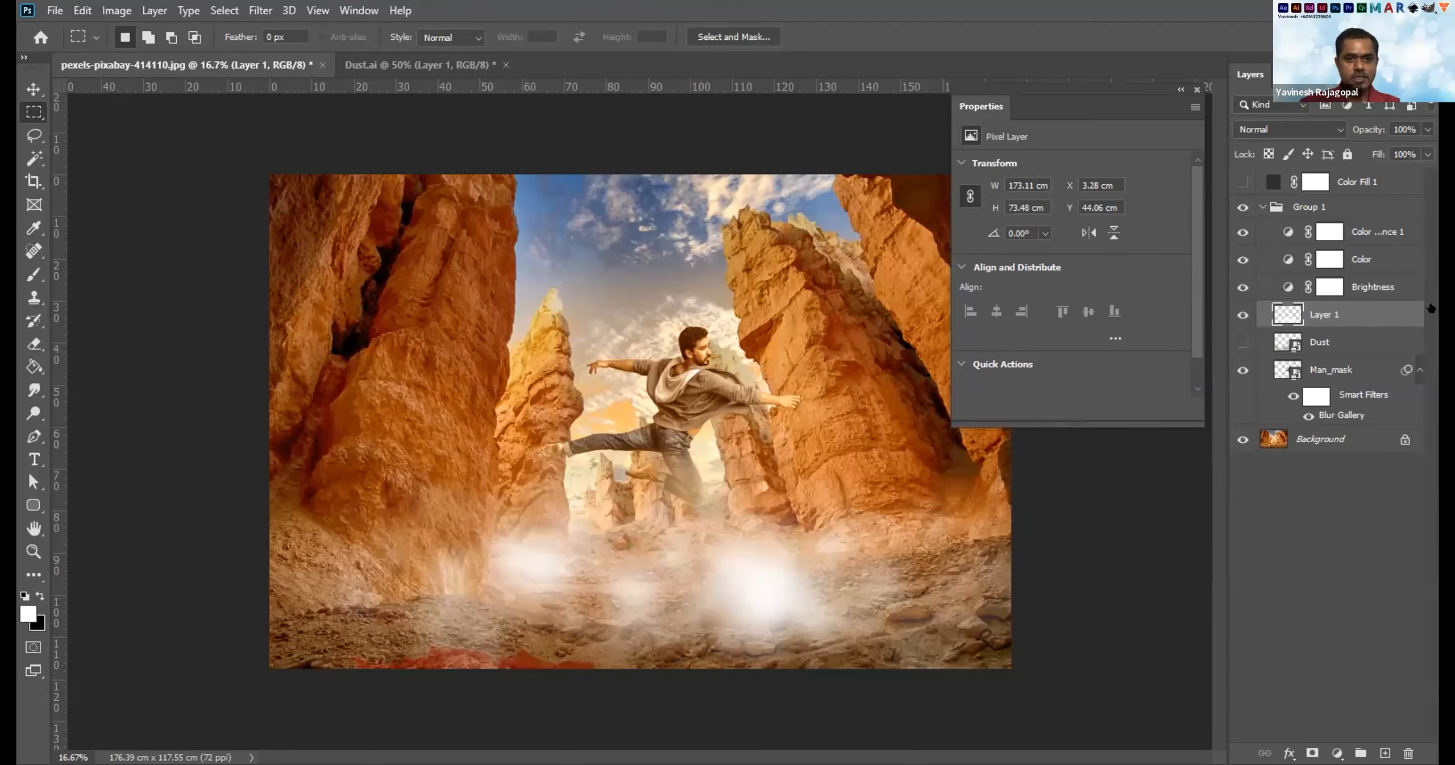
{"action": "left_click", "coordinate": [116, 10]}
{"action": "mouse_move", "coordinate": [131, 55]}
{"action": "left_click", "coordinate": [363, 55]}
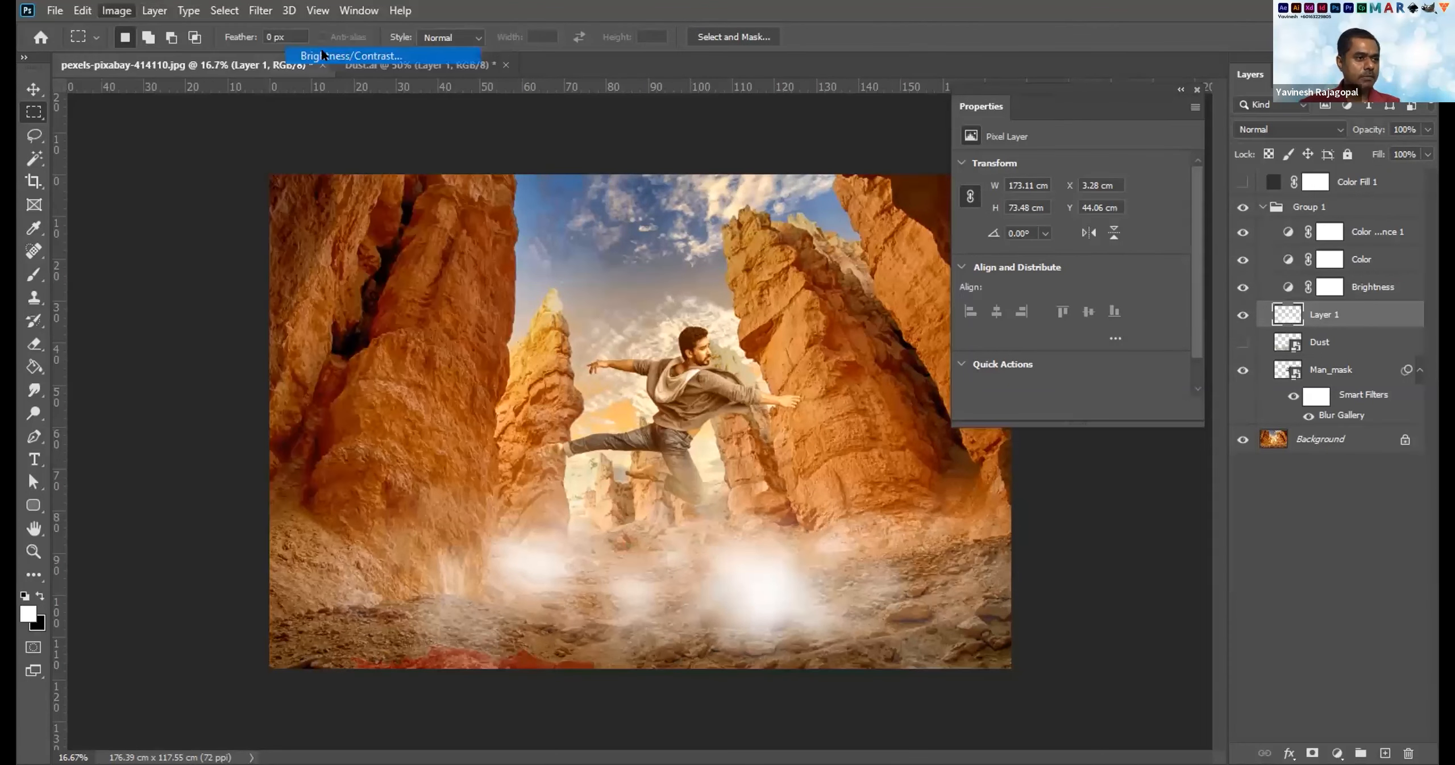
{"action": "left_click", "coordinate": [862, 307]}
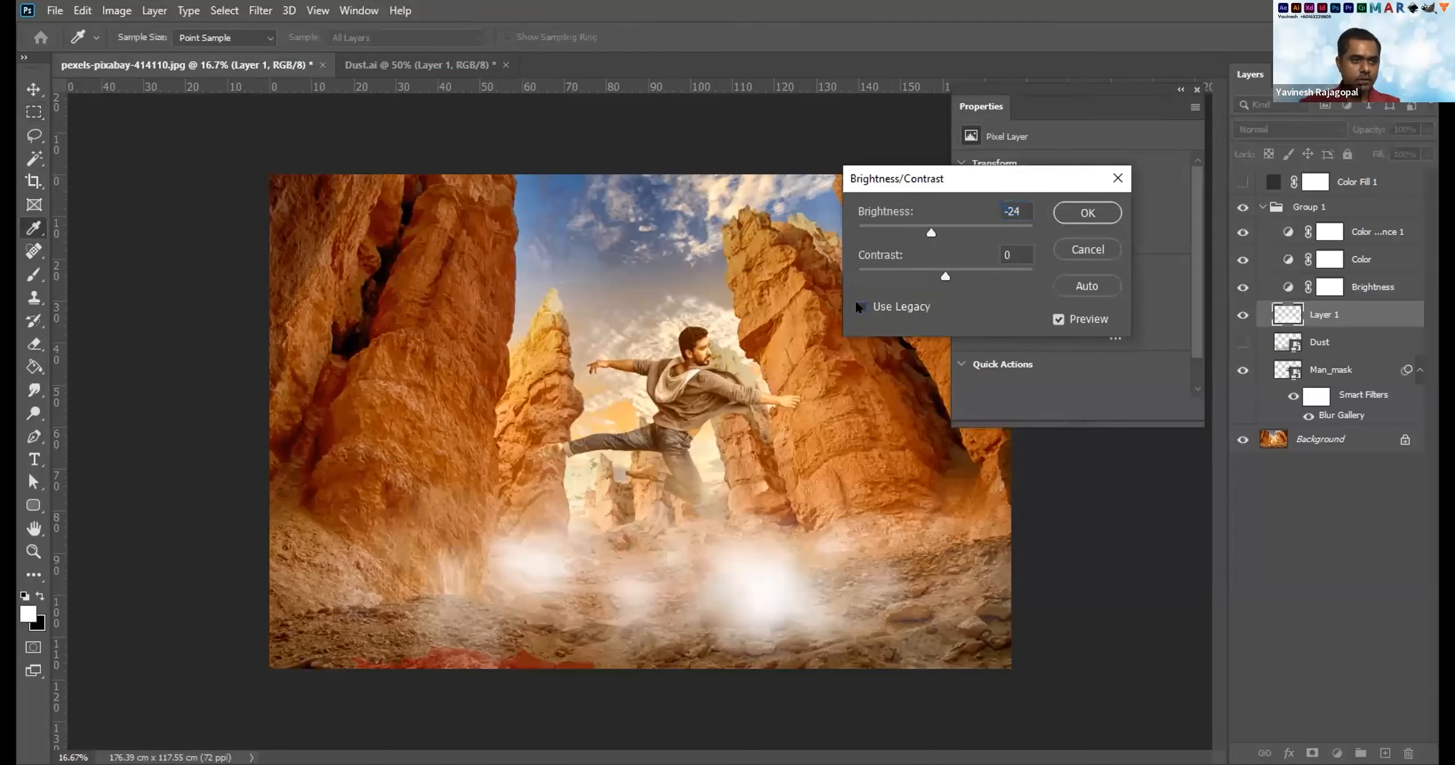
{"action": "left_click_drag", "start_coordinate": [932, 225], "coordinate": [794, 219]}
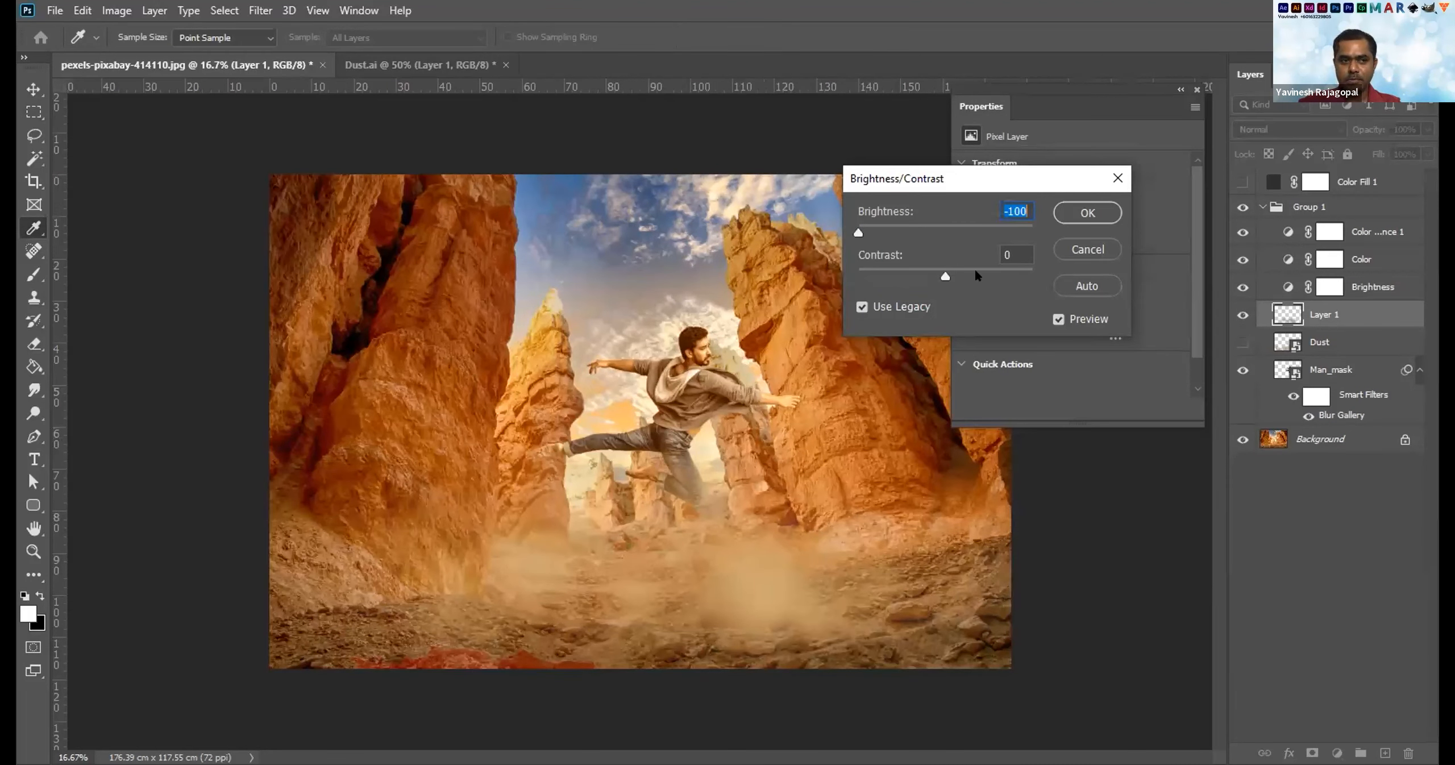
{"action": "left_click_drag", "start_coordinate": [943, 277], "coordinate": [877, 278]}
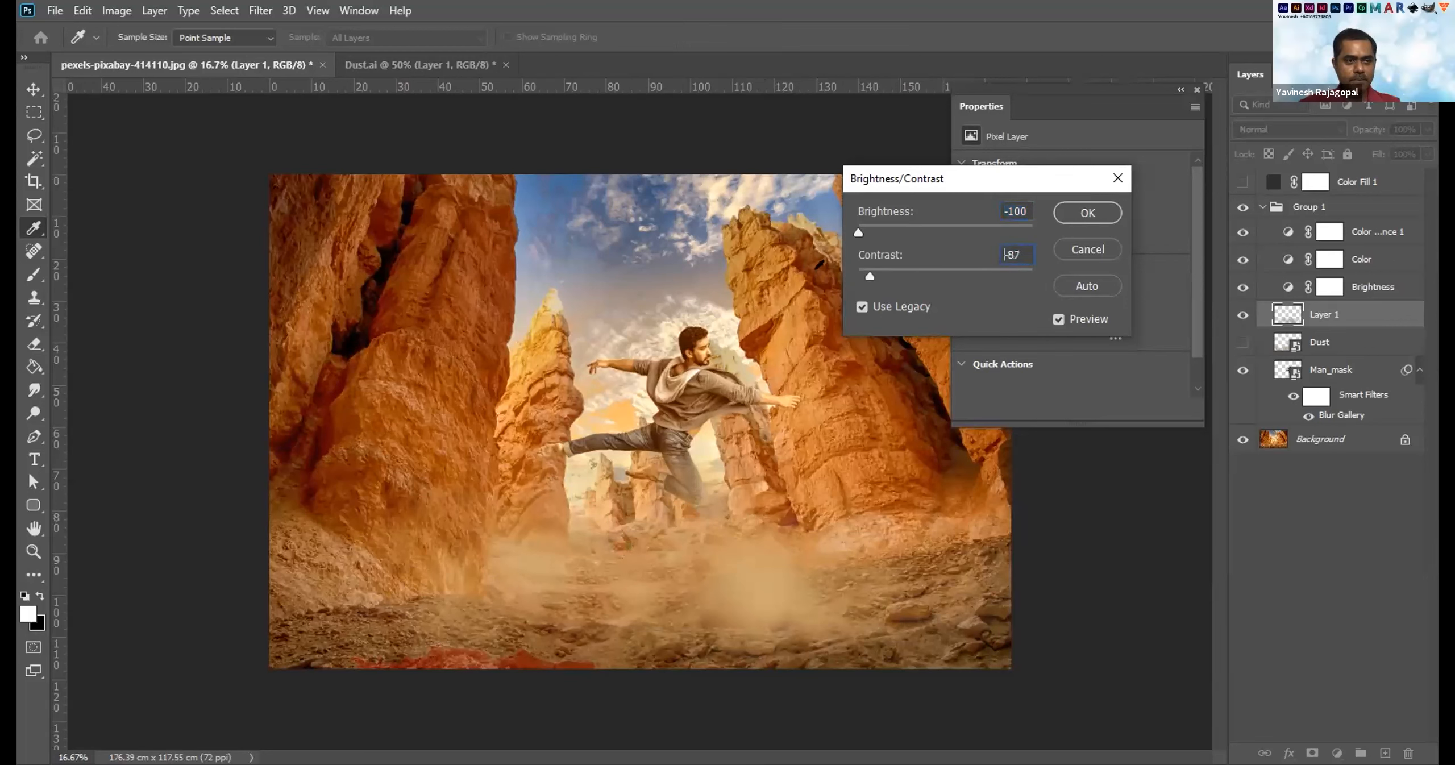
{"action": "left_click", "coordinate": [1076, 209]}
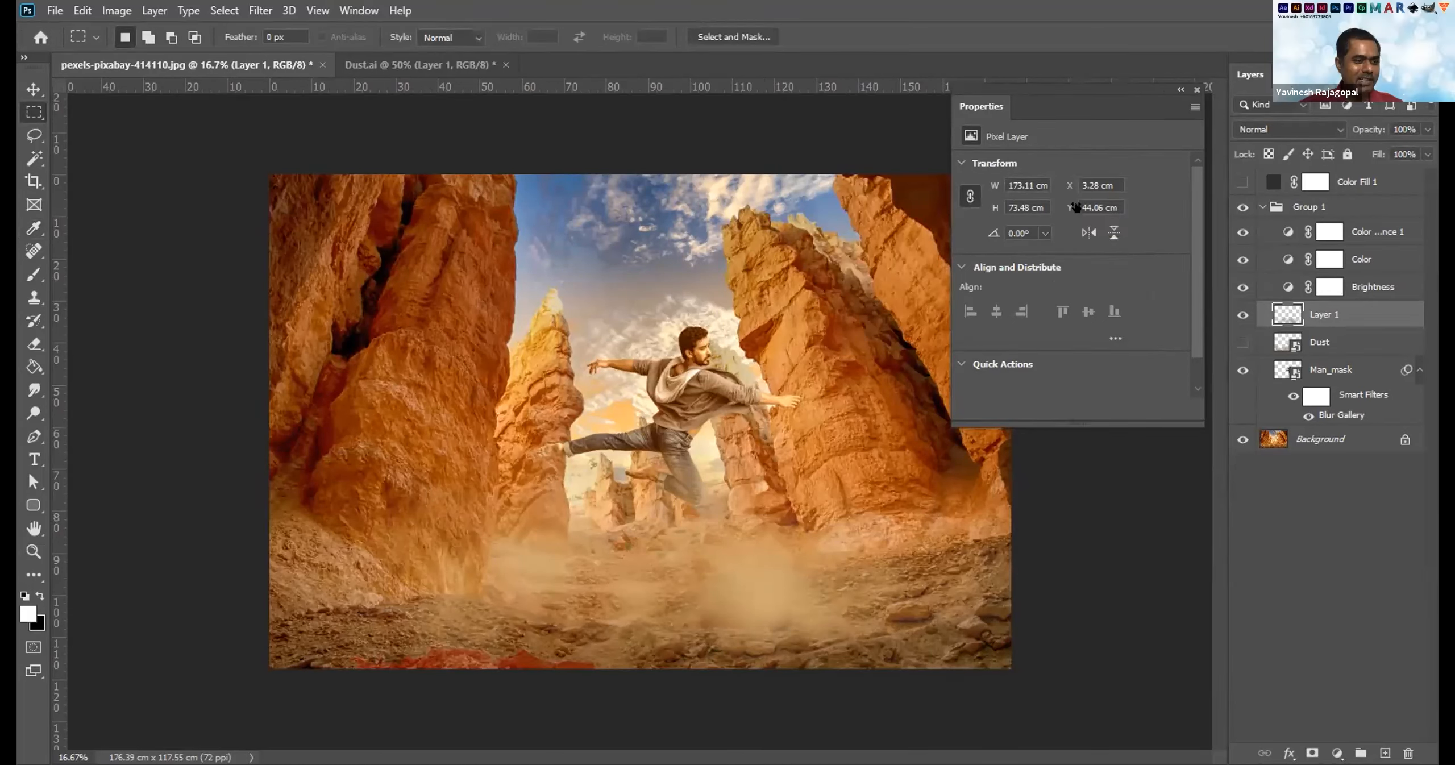
{"action": "key", "text": "ctrl+z"}
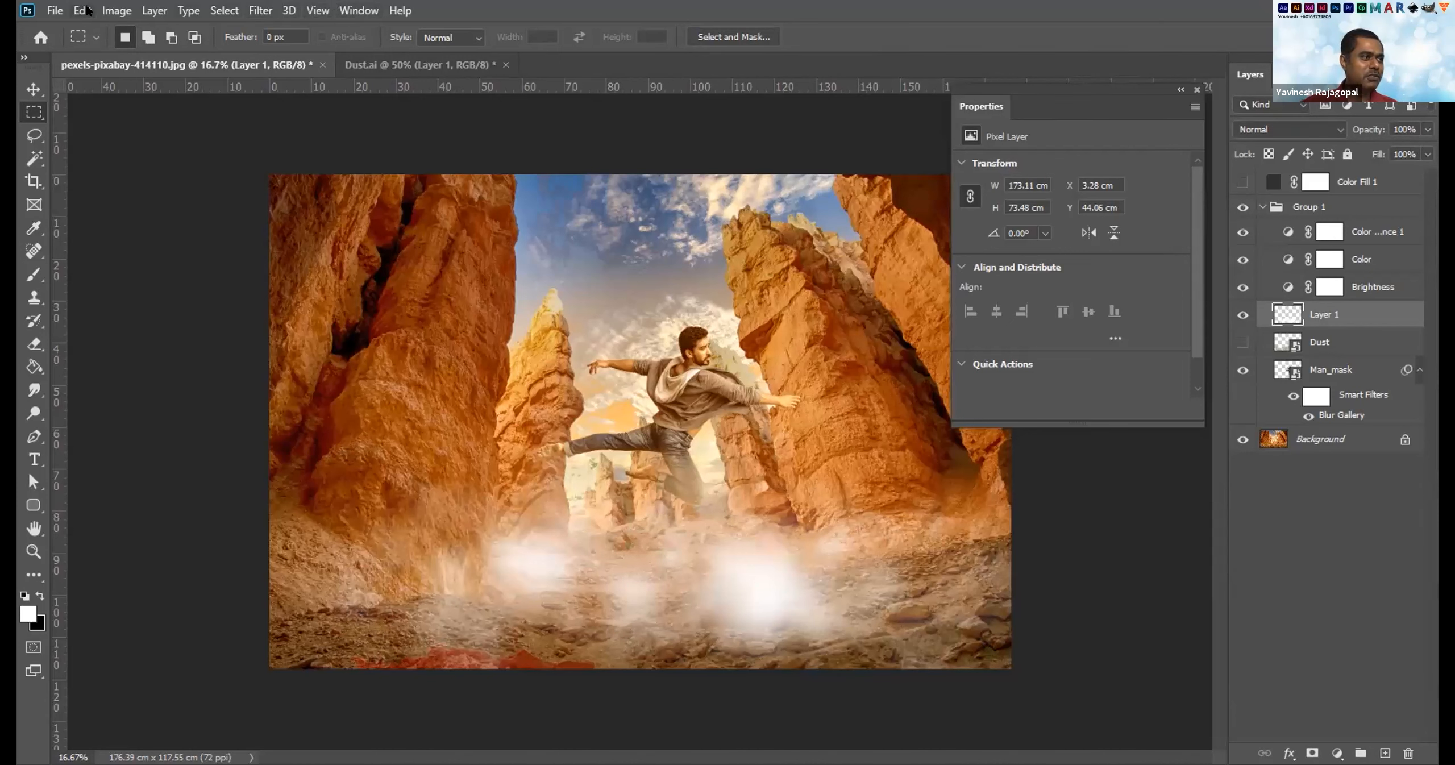
Darken the blurred particles on Layer 1 with legacy Brightness/Contrast, setting both brightness and contrast to -100.
{"action": "left_click", "coordinate": [108, 10]}
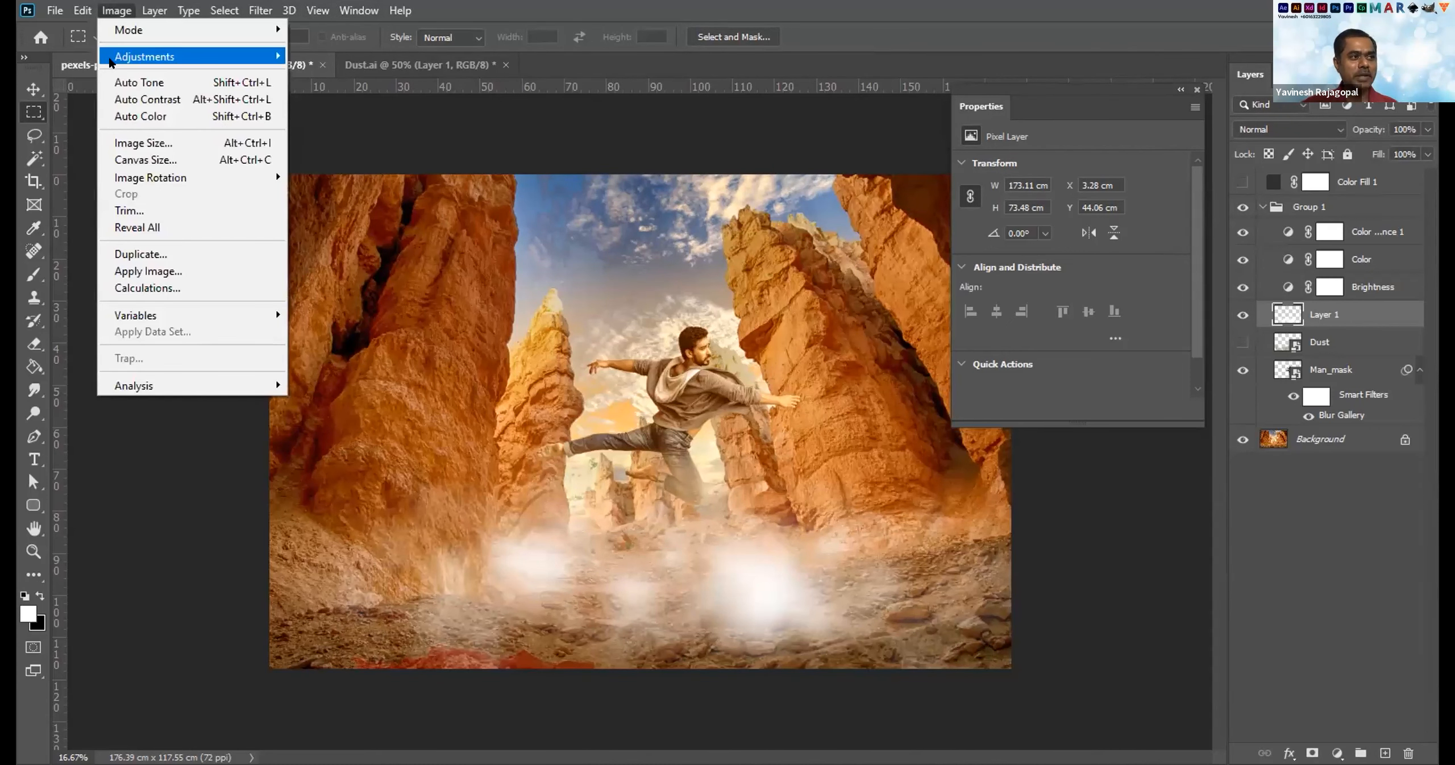
{"action": "mouse_move", "coordinate": [114, 57]}
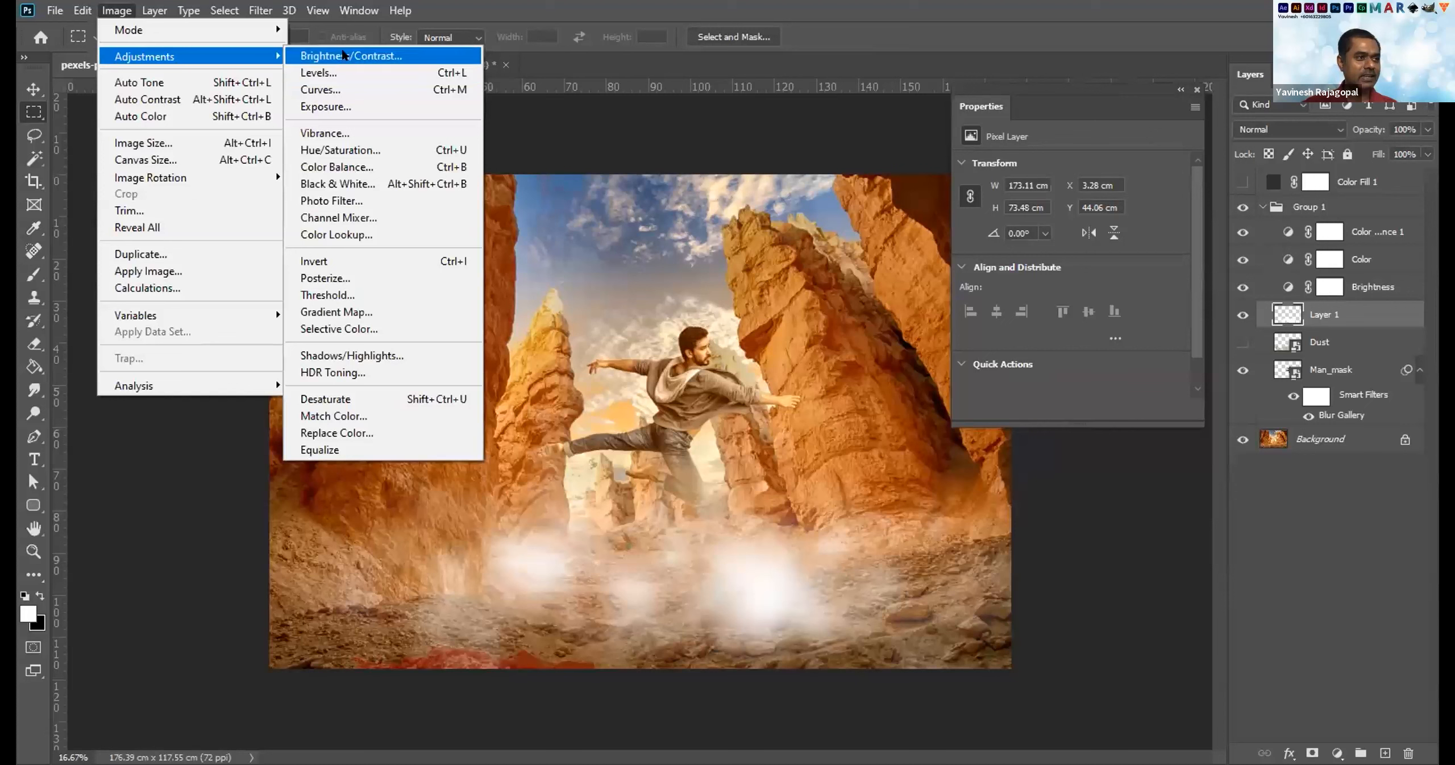
{"action": "left_click", "coordinate": [344, 55]}
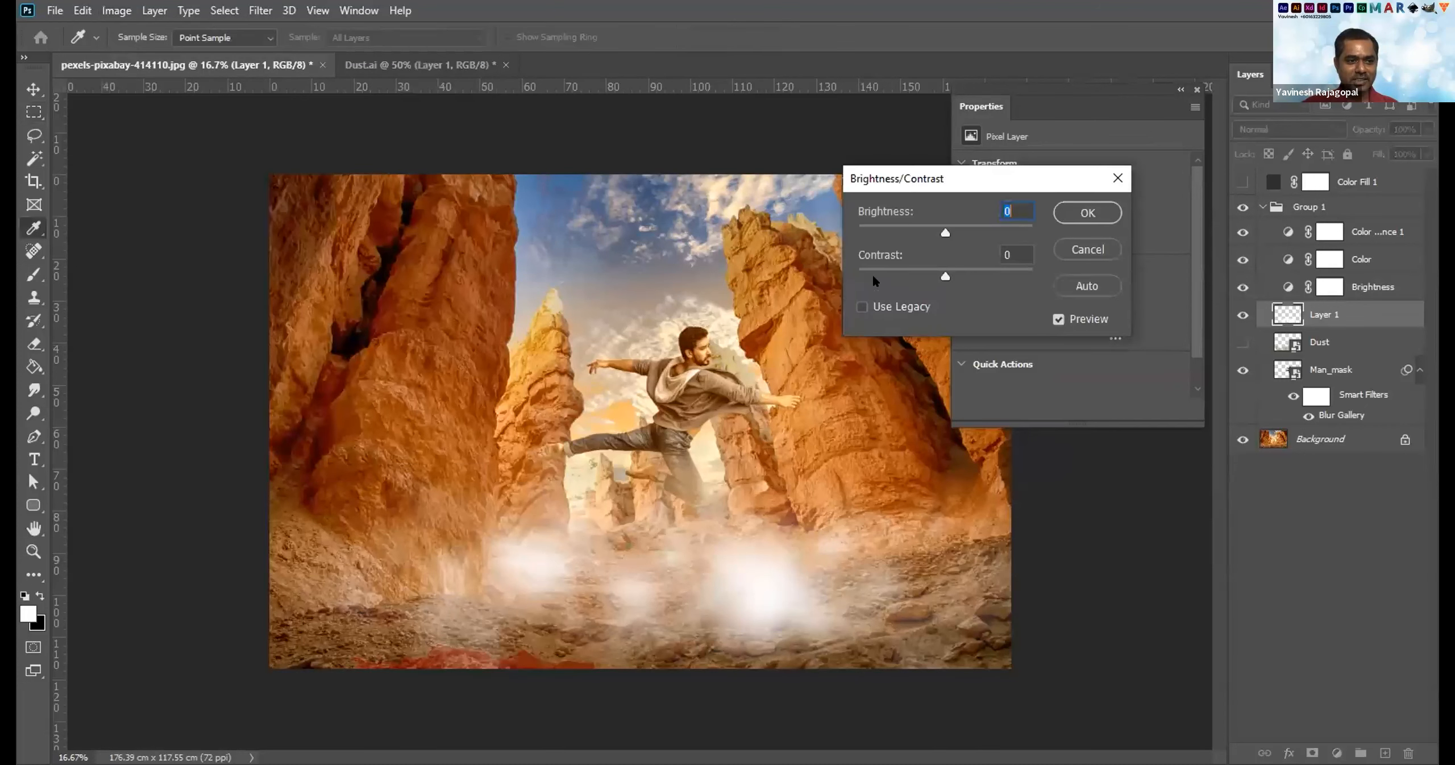
{"action": "left_click_drag", "start_coordinate": [946, 232], "coordinate": [824, 215]}
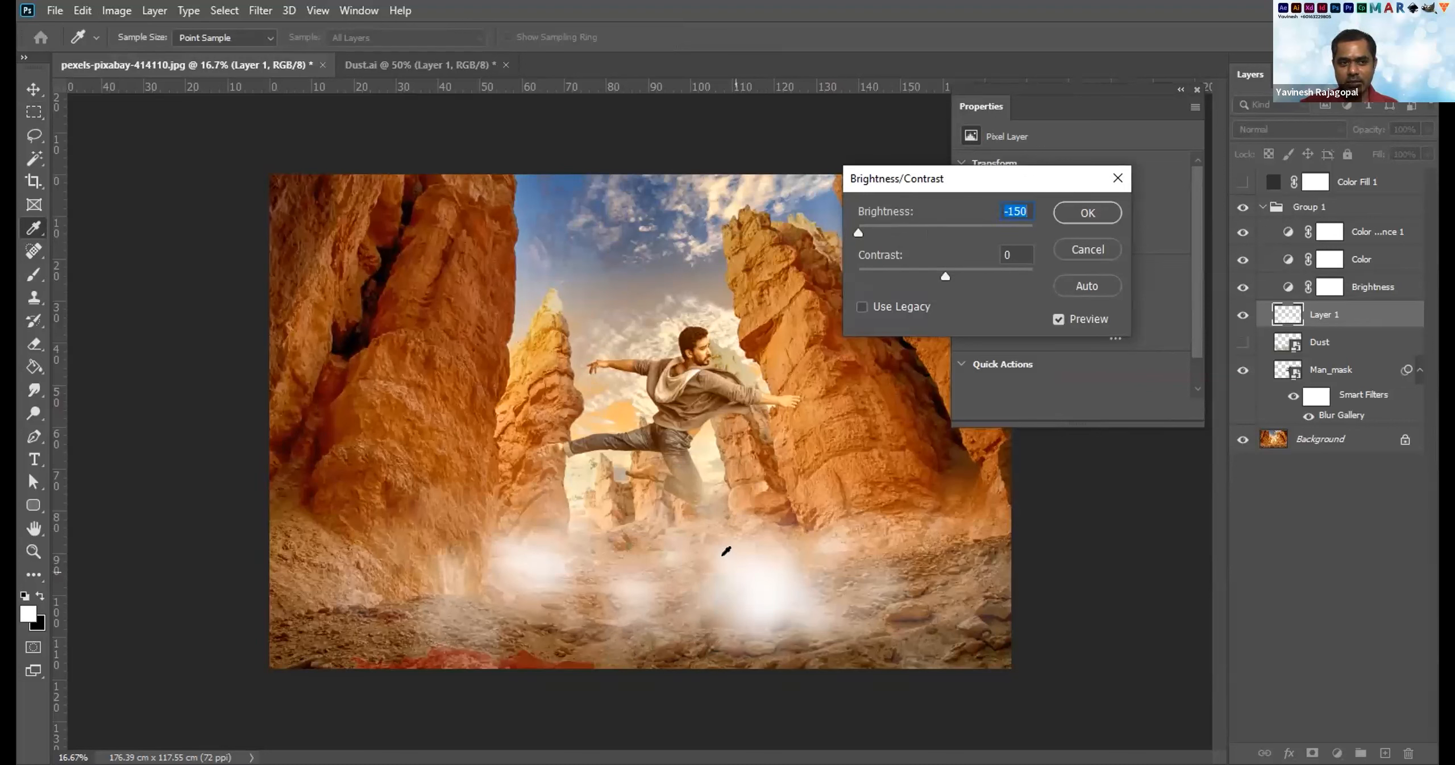
{"action": "left_click", "coordinate": [861, 307]}
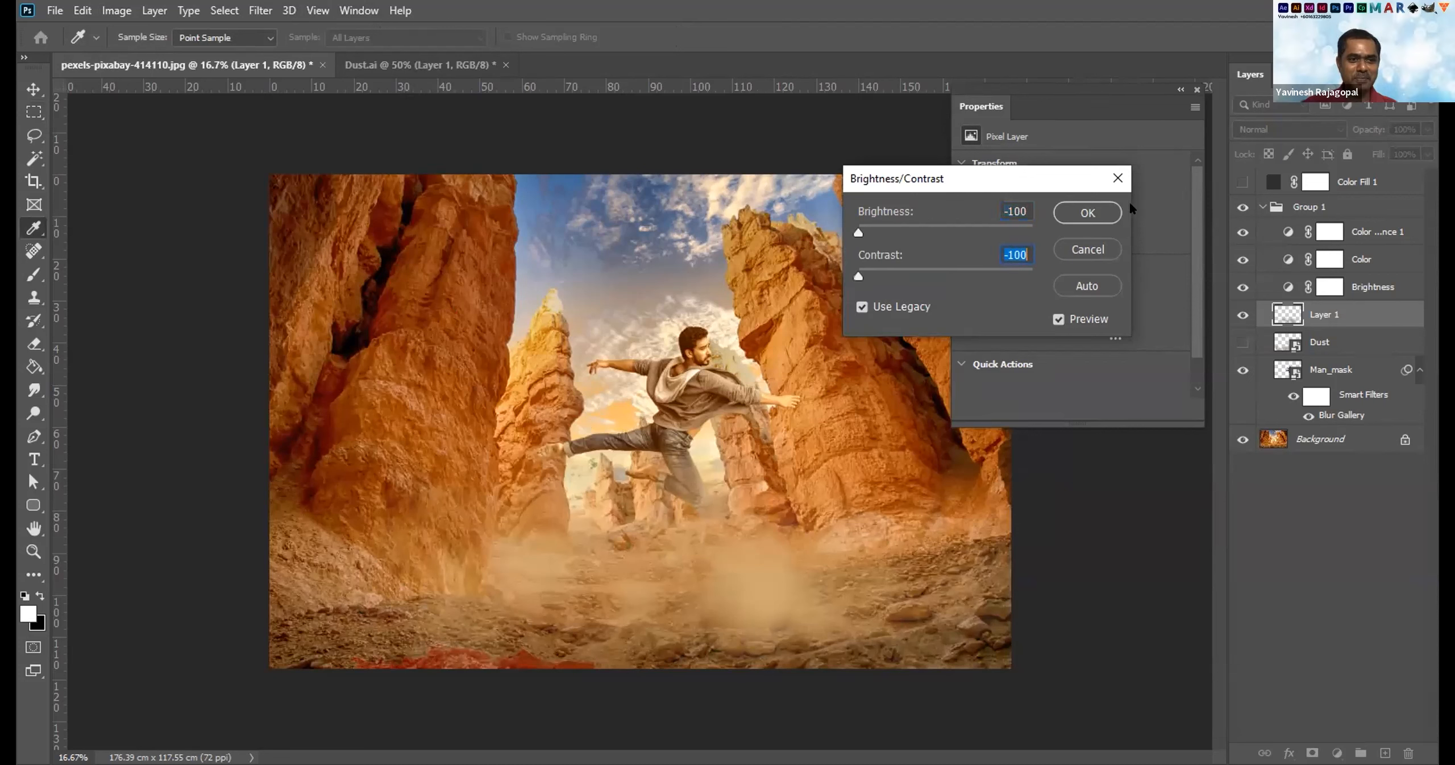
{"action": "left_click", "coordinate": [1087, 213]}
{"action": "key", "text": "m"}
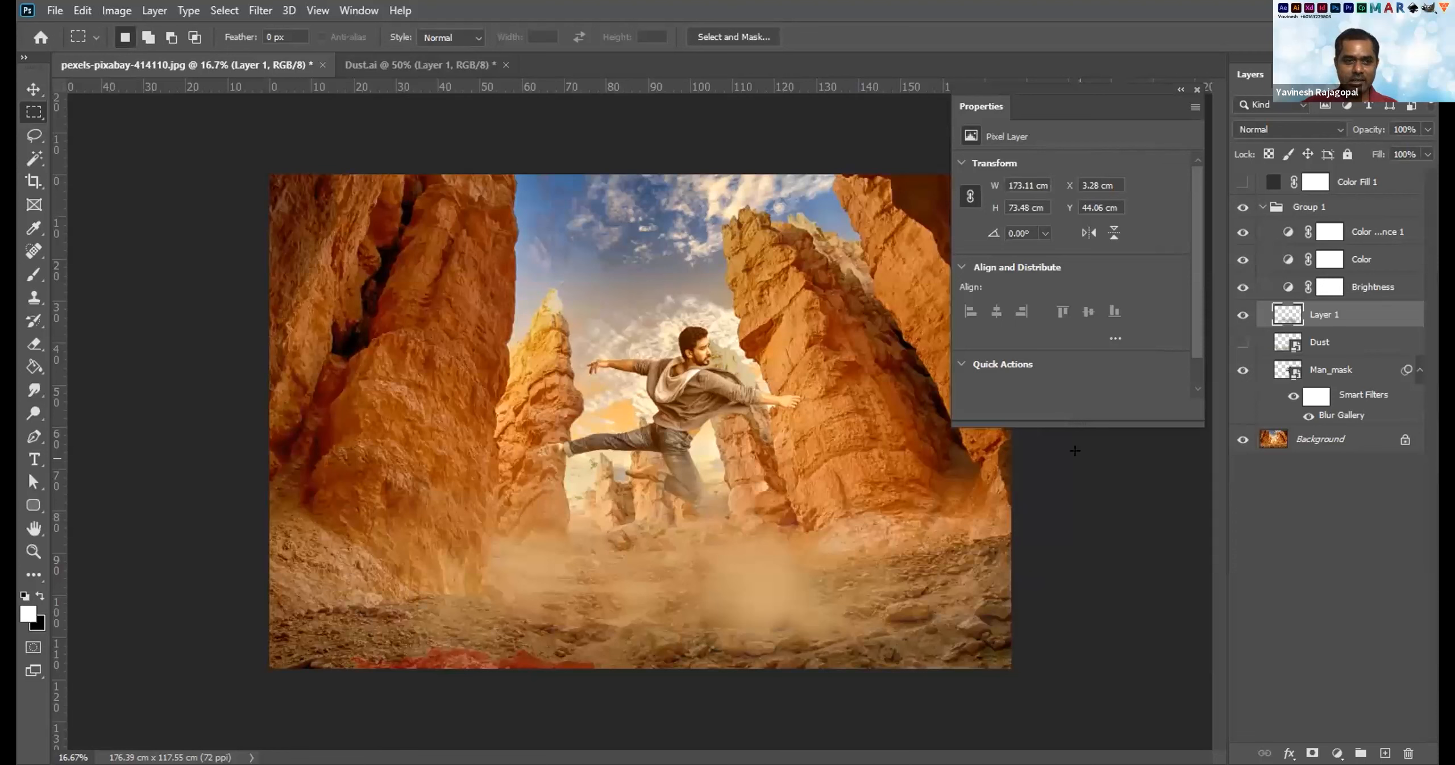
{"action": "key", "text": "b"}
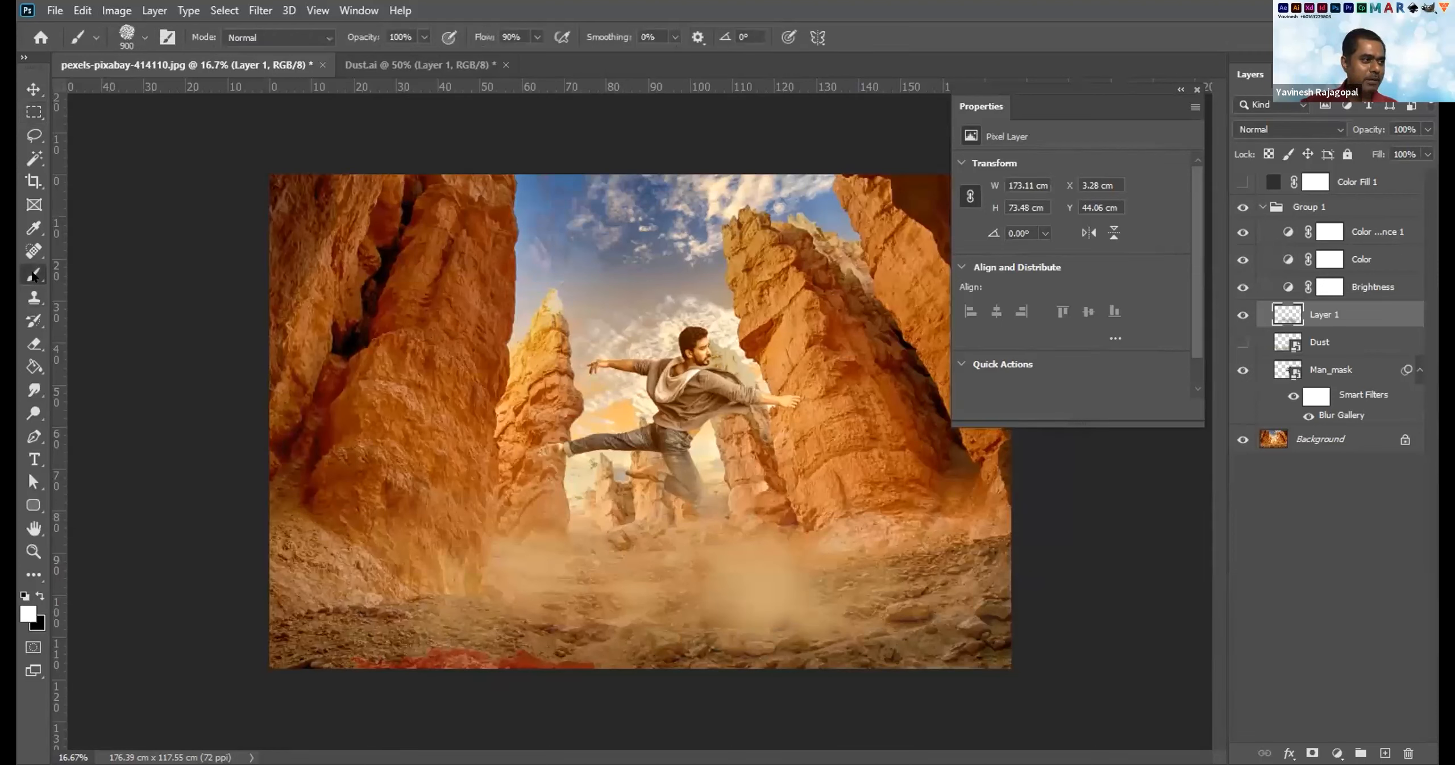
{"action": "left_click", "coordinate": [143, 35]}
{"action": "scroll", "coordinate": [155, 267], "scroll_direction": "down", "scroll_amount": 5}
{"action": "scroll", "coordinate": [154, 267], "scroll_direction": "down", "scroll_amount": 1}
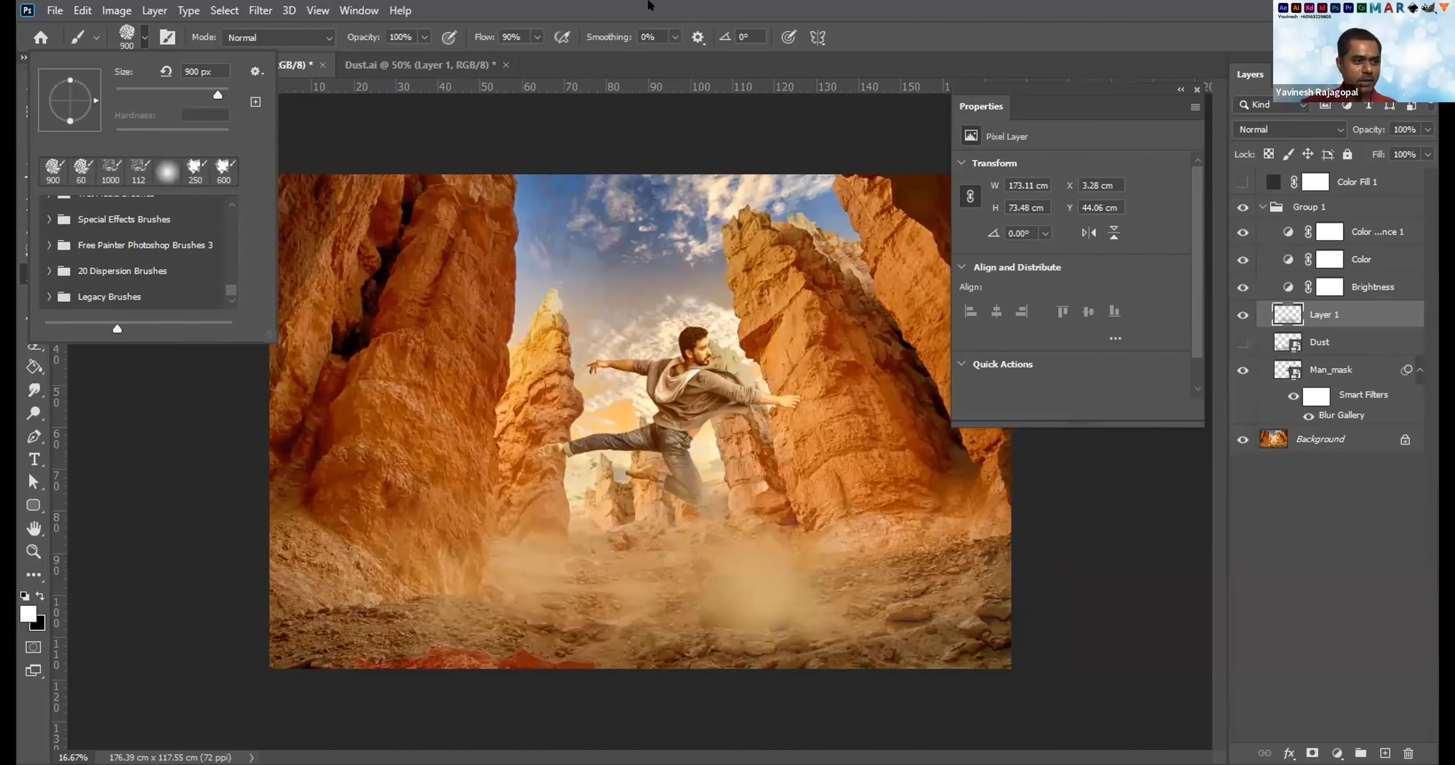
{"action": "left_click", "coordinate": [650, 5]}
{"action": "left_click", "coordinate": [34, 112]}
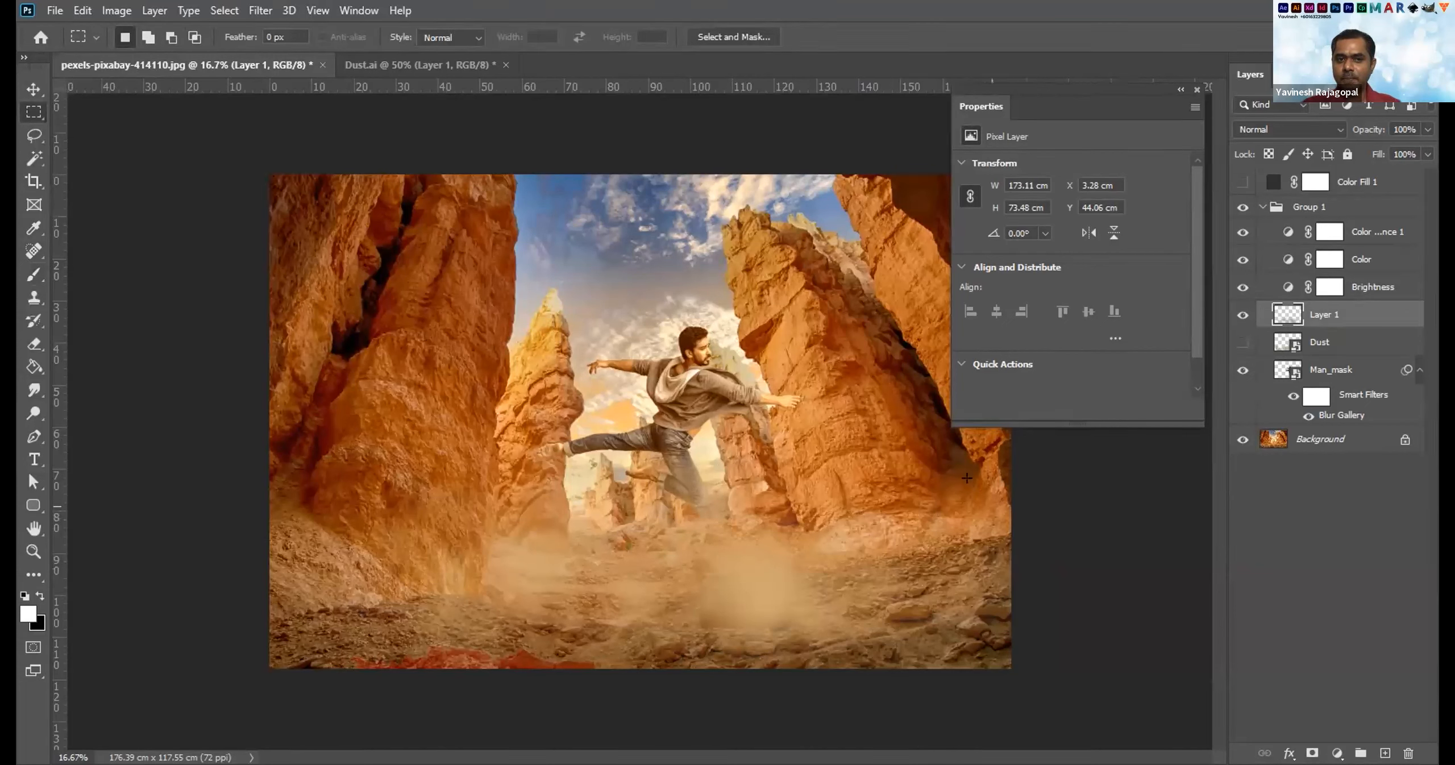
Hide Layer 1, preview the Dust layer briefly by itself, and add a new empty layer above both.
{"action": "left_click", "coordinate": [1239, 316]}
{"action": "left_click", "coordinate": [1238, 340]}
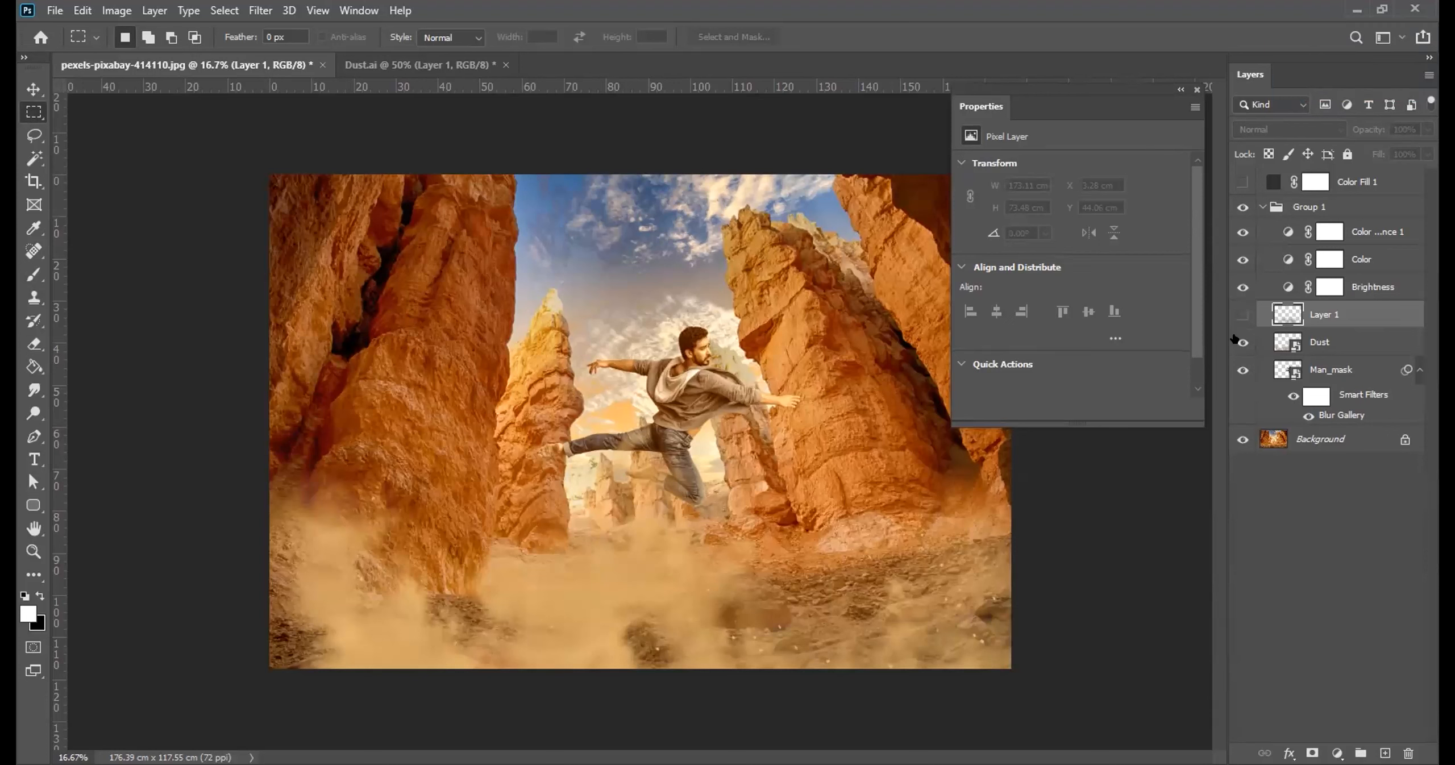
{"action": "left_click", "coordinate": [1243, 342]}
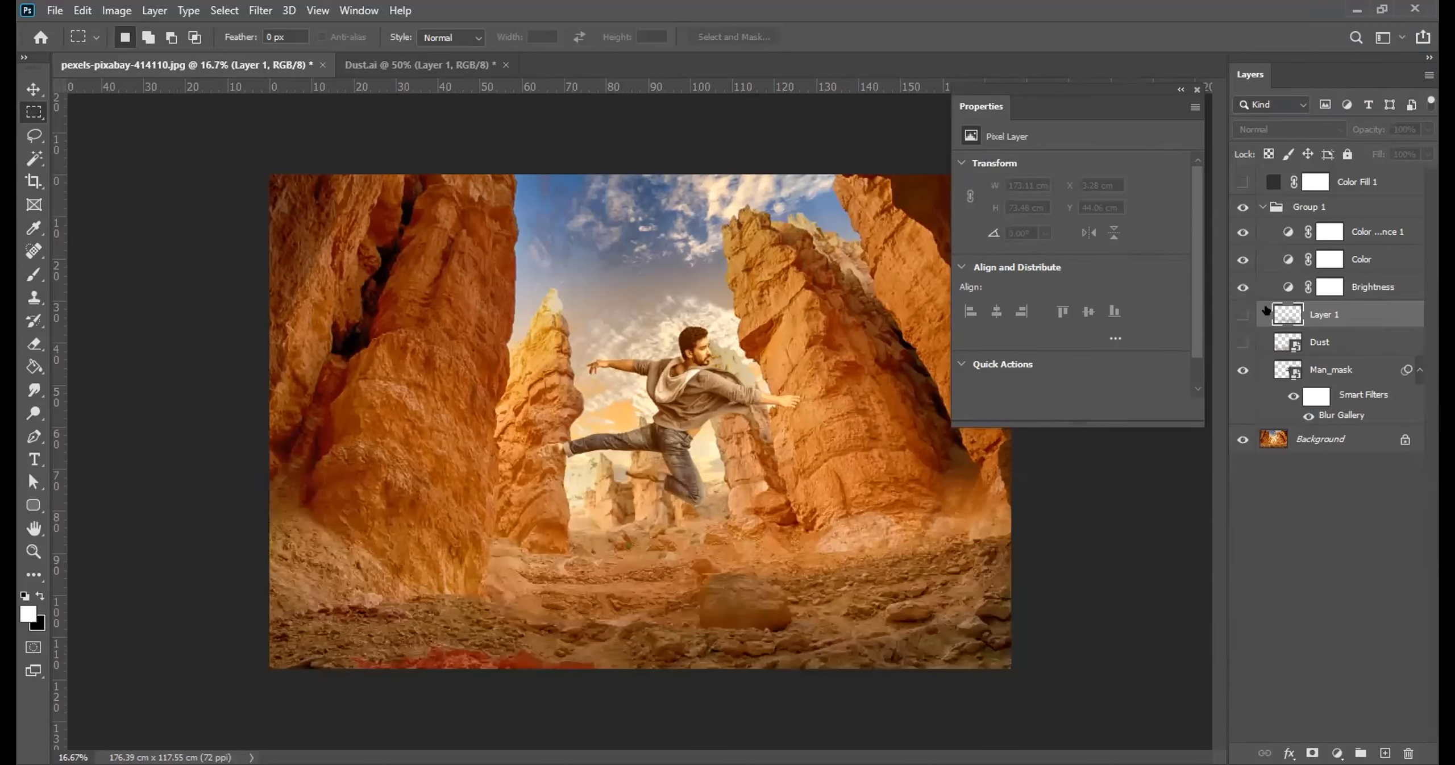
{"action": "left_click", "coordinate": [1386, 753]}
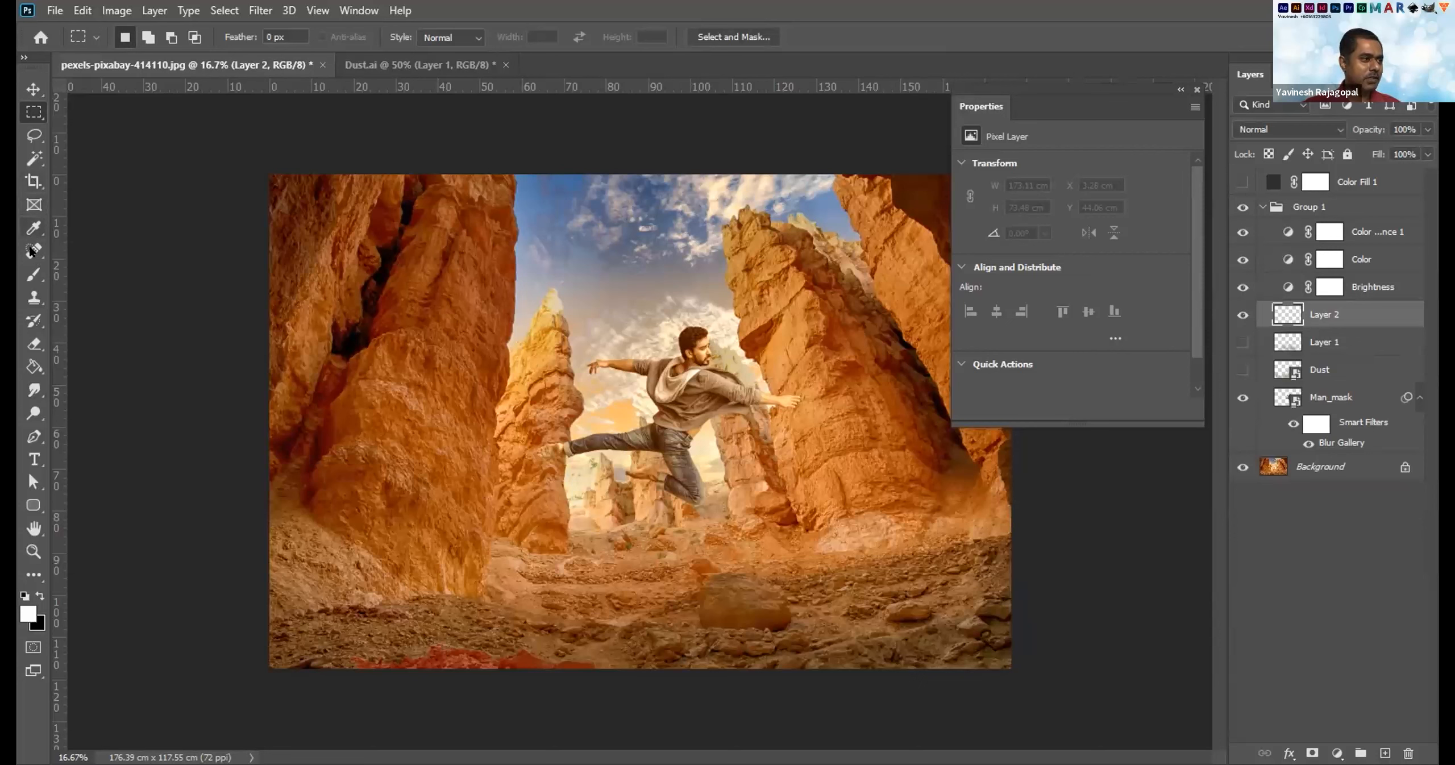
Choose the Soft Round preset from General Brushes for the Brush tool.
{"action": "left_click", "coordinate": [33, 276]}
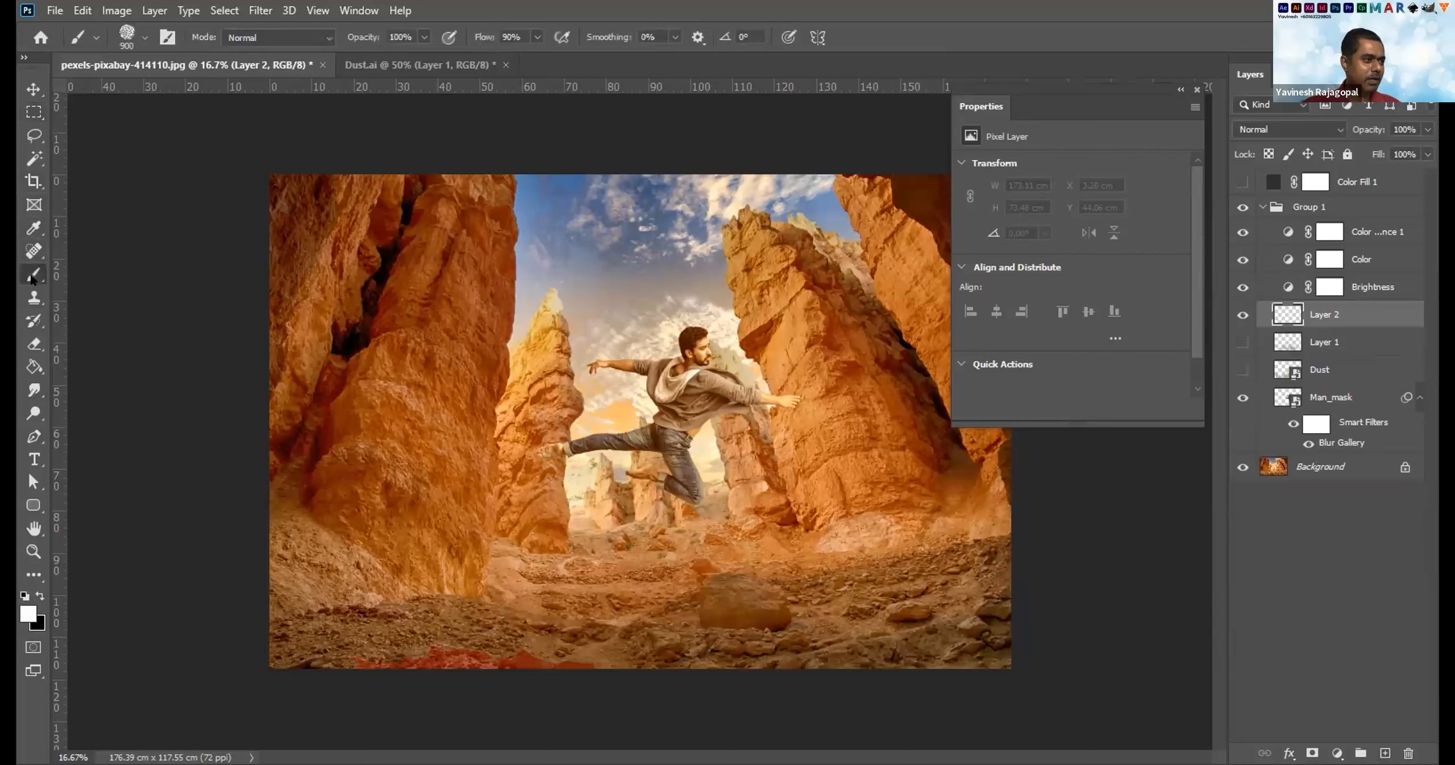
{"action": "left_click", "coordinate": [143, 36]}
{"action": "scroll", "coordinate": [128, 212], "scroll_direction": "down", "scroll_amount": 3}
{"action": "scroll", "coordinate": [129, 212], "scroll_direction": "up", "scroll_amount": 5}
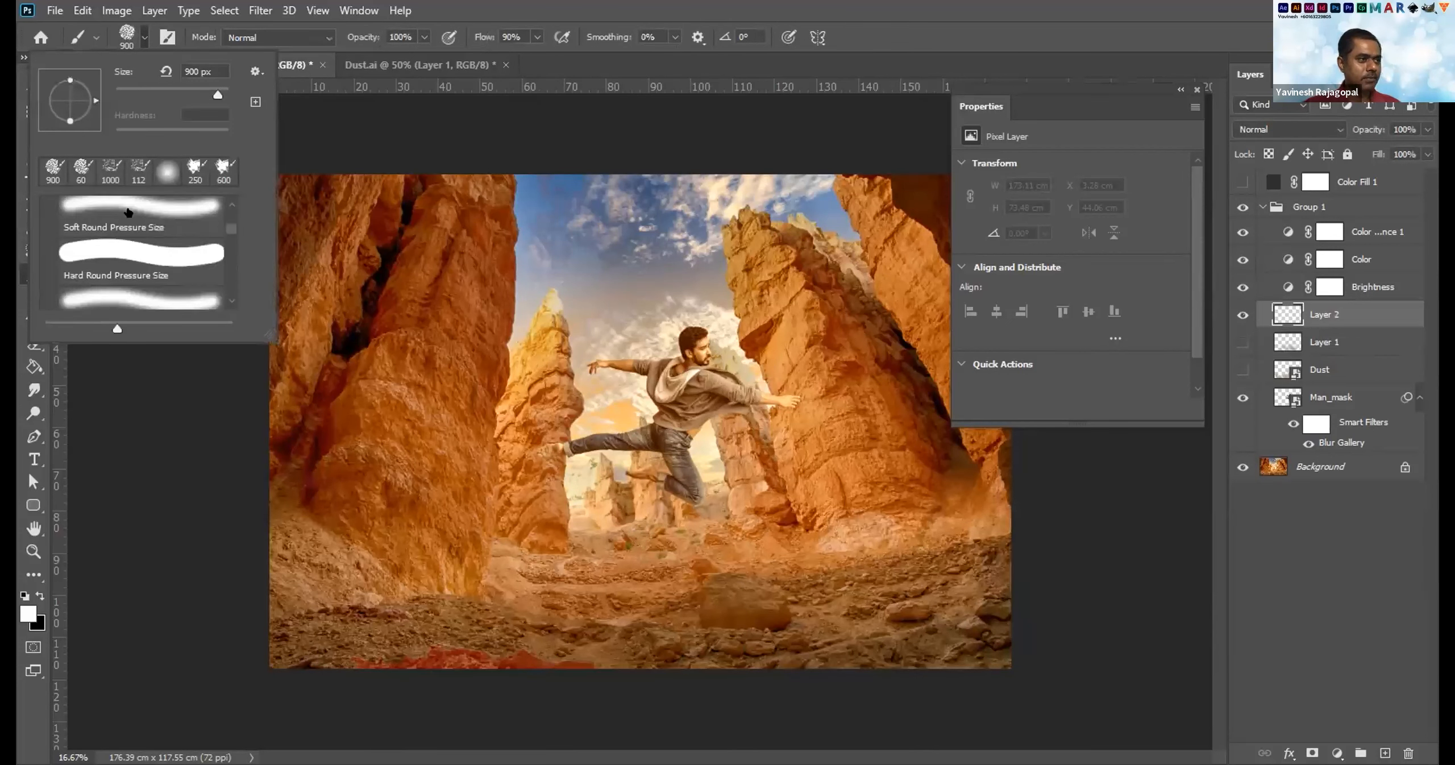
{"action": "left_click", "coordinate": [128, 239]}
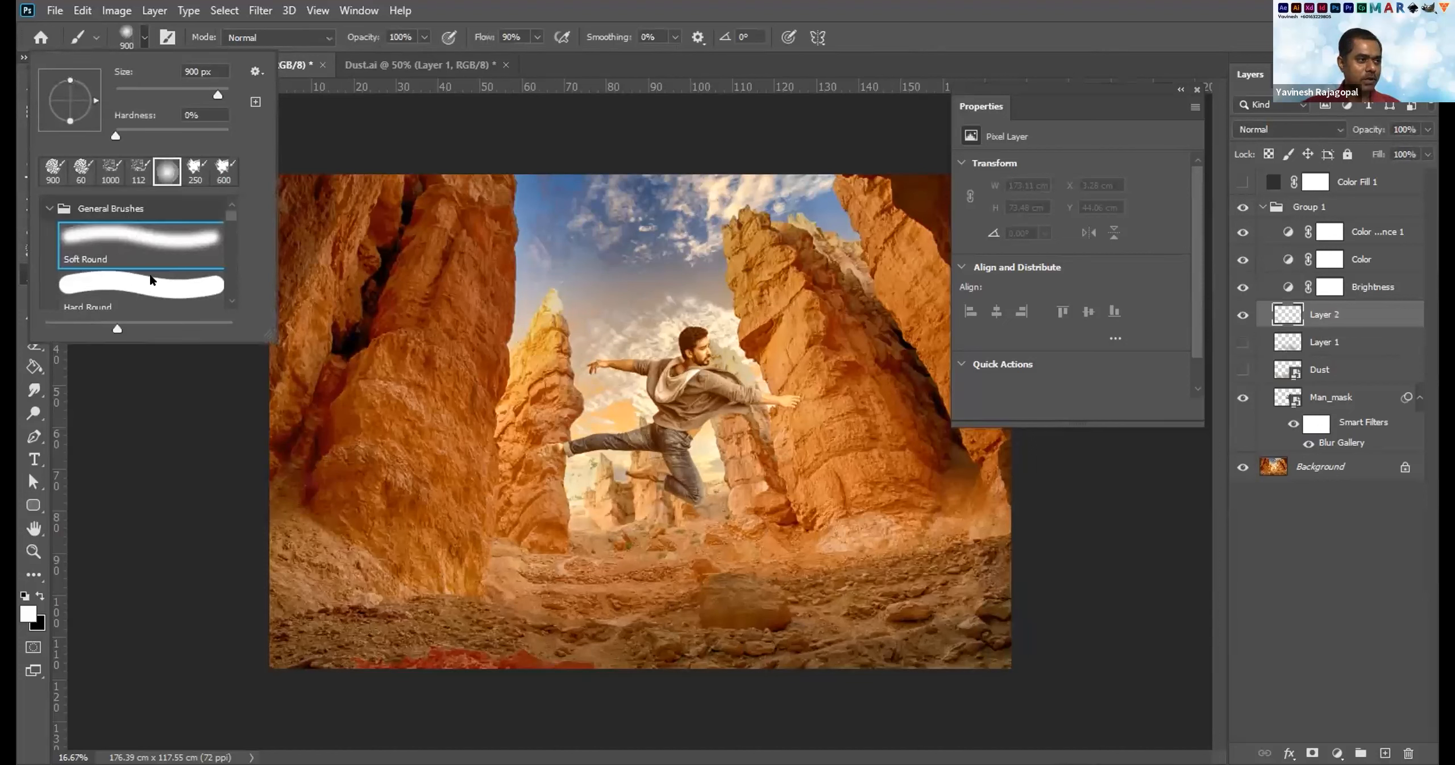
{"action": "left_click", "coordinate": [223, 453]}
Enlarge the brush to 1200 px and paint solid white haze across the whole canyon floor up to the man's legs.
{"action": "key", "text": "]"}
{"action": "key", "text": "]"}
{"action": "key", "text": "]"}
{"action": "mouse_move", "coordinate": [196, 477]}
{"action": "left_mouse_down"}
{"action": "mouse_move", "coordinate": [968, 481]}
{"action": "mouse_move", "coordinate": [846, 479]}
{"action": "left_mouse_up"}
{"action": "mouse_move", "coordinate": [202, 559]}
{"action": "left_mouse_down"}
{"action": "mouse_move", "coordinate": [861, 548]}
{"action": "mouse_move", "coordinate": [1063, 511]}
{"action": "left_mouse_up"}
{"action": "left_click_drag", "start_coordinate": [178, 601], "coordinate": [1080, 622]}
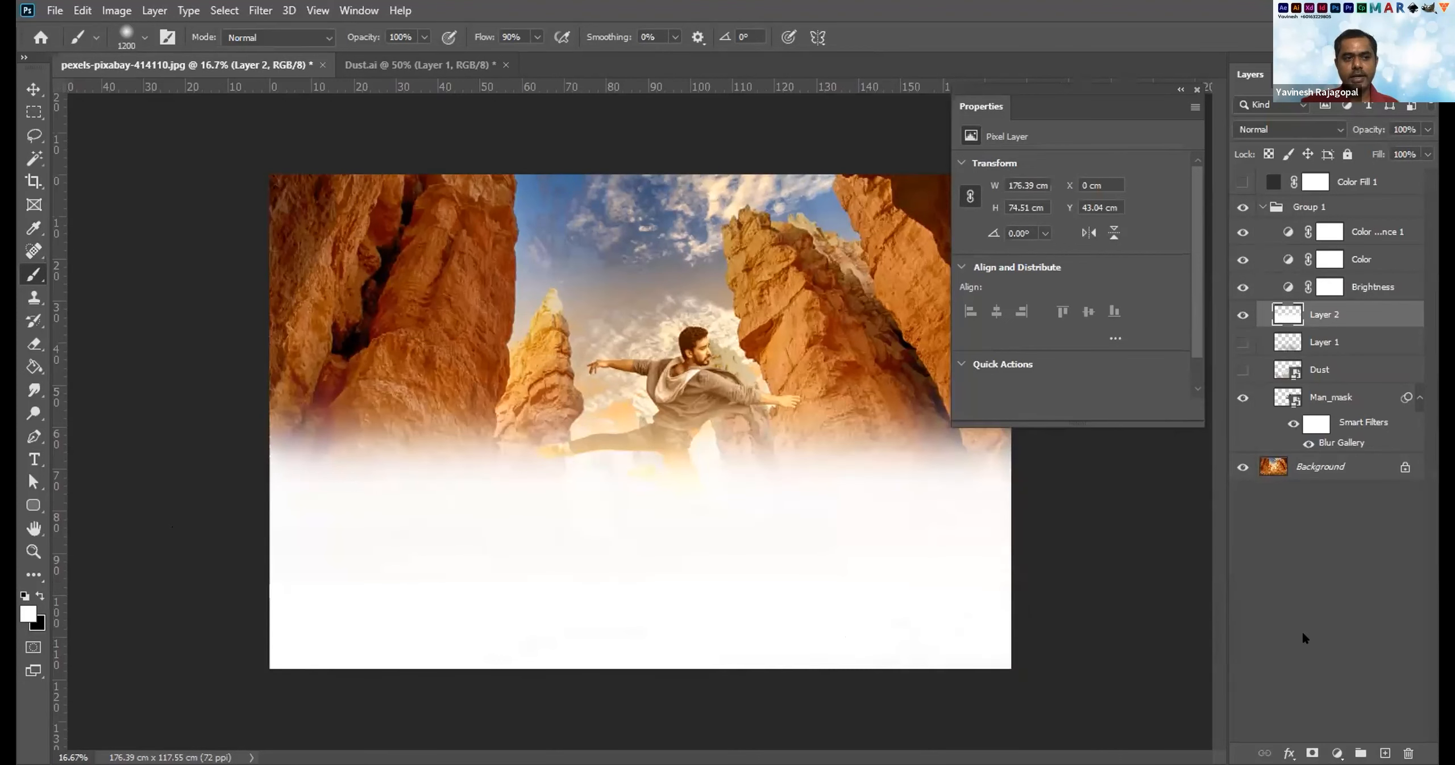
Reduce the white haze layer's opacity to 61% and shrink its height to 81.06%, keeping its lower edge in place.
{"action": "left_click", "coordinate": [1427, 130]}
{"action": "left_click_drag", "start_coordinate": [1427, 150], "coordinate": [1394, 150]}
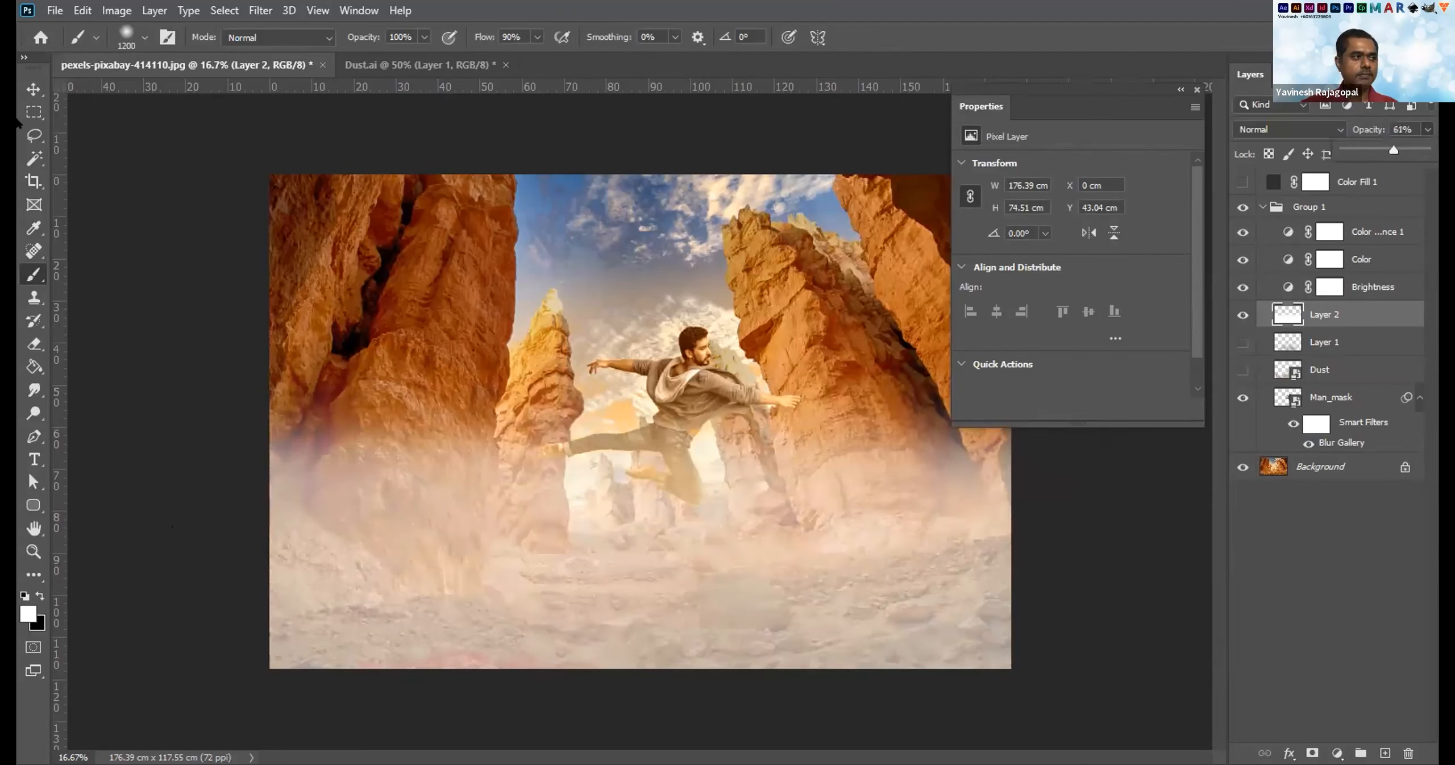
{"action": "left_click", "coordinate": [34, 113]}
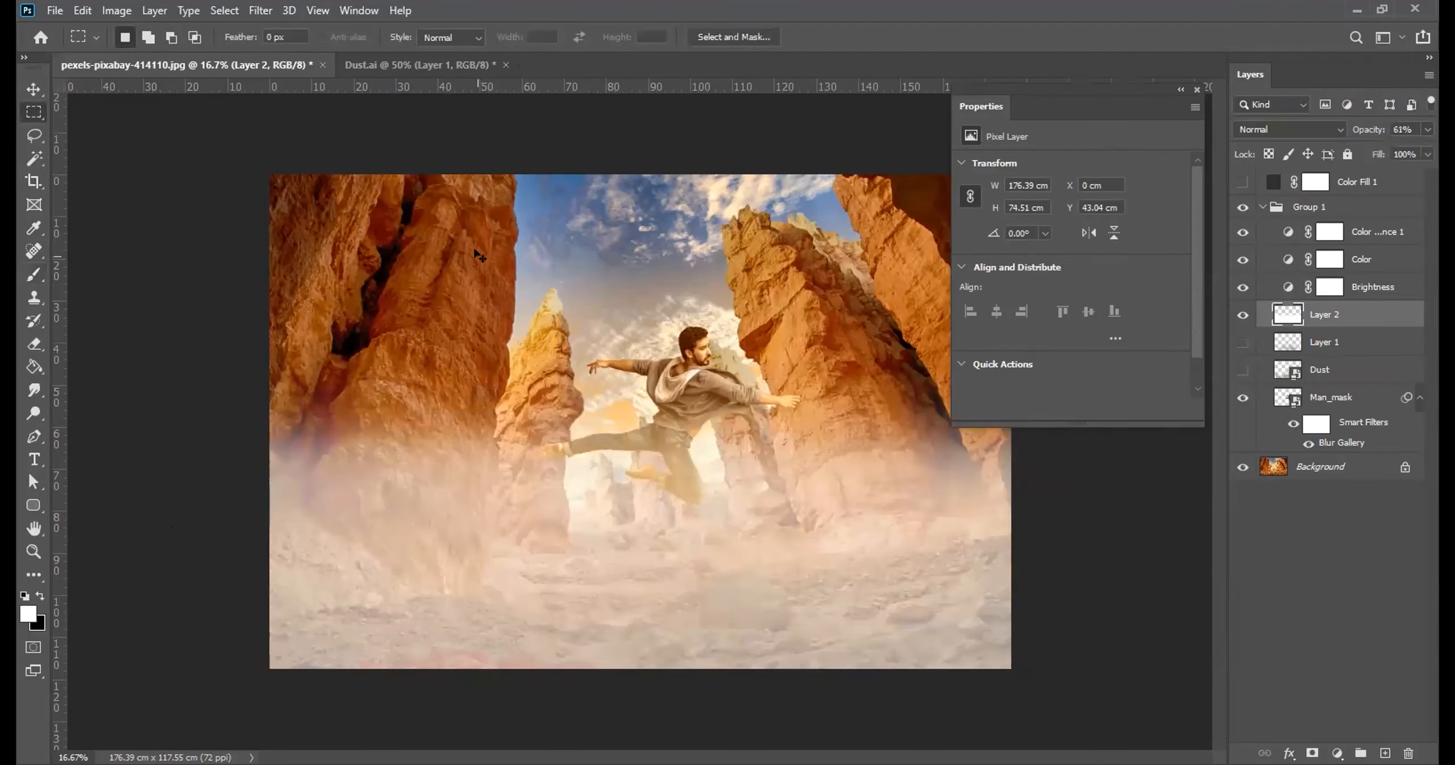
{"action": "key", "text": "ctrl+t"}
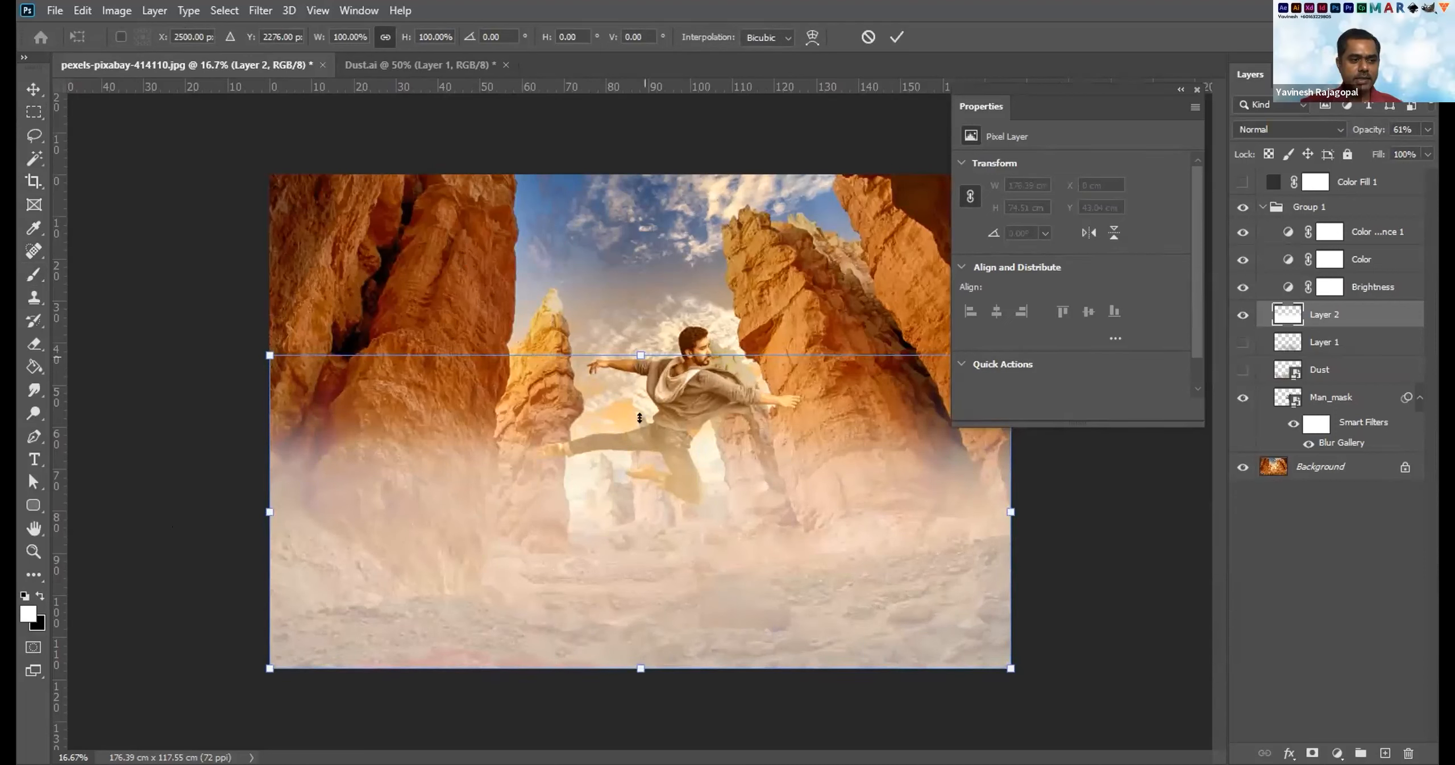
{"action": "mouse_move", "coordinate": [640, 666]}
{"action": "left_mouse_down"}
{"action": "mouse_move", "coordinate": [636, 603]}
{"action": "mouse_move", "coordinate": [638, 668]}
{"action": "left_mouse_up"}
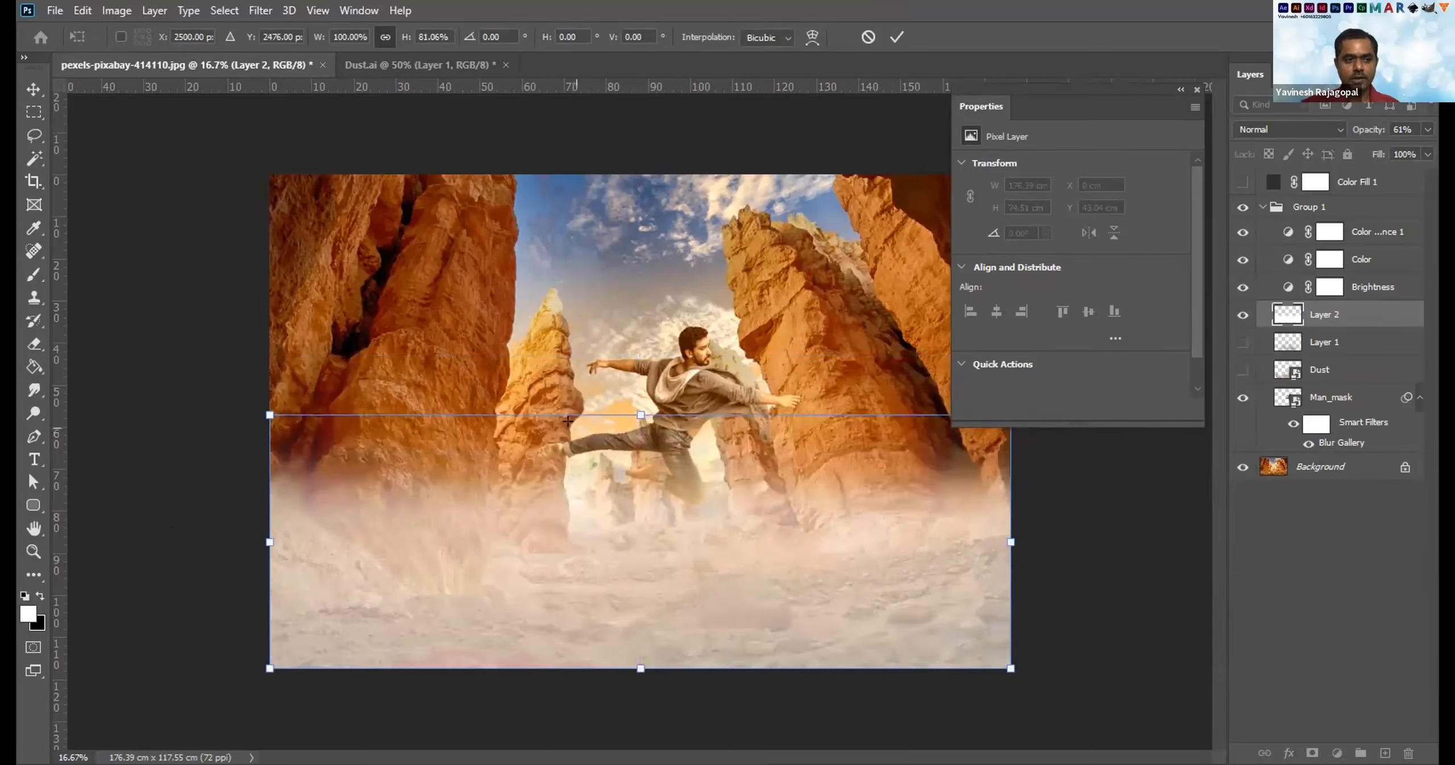
{"action": "key", "text": "Return"}
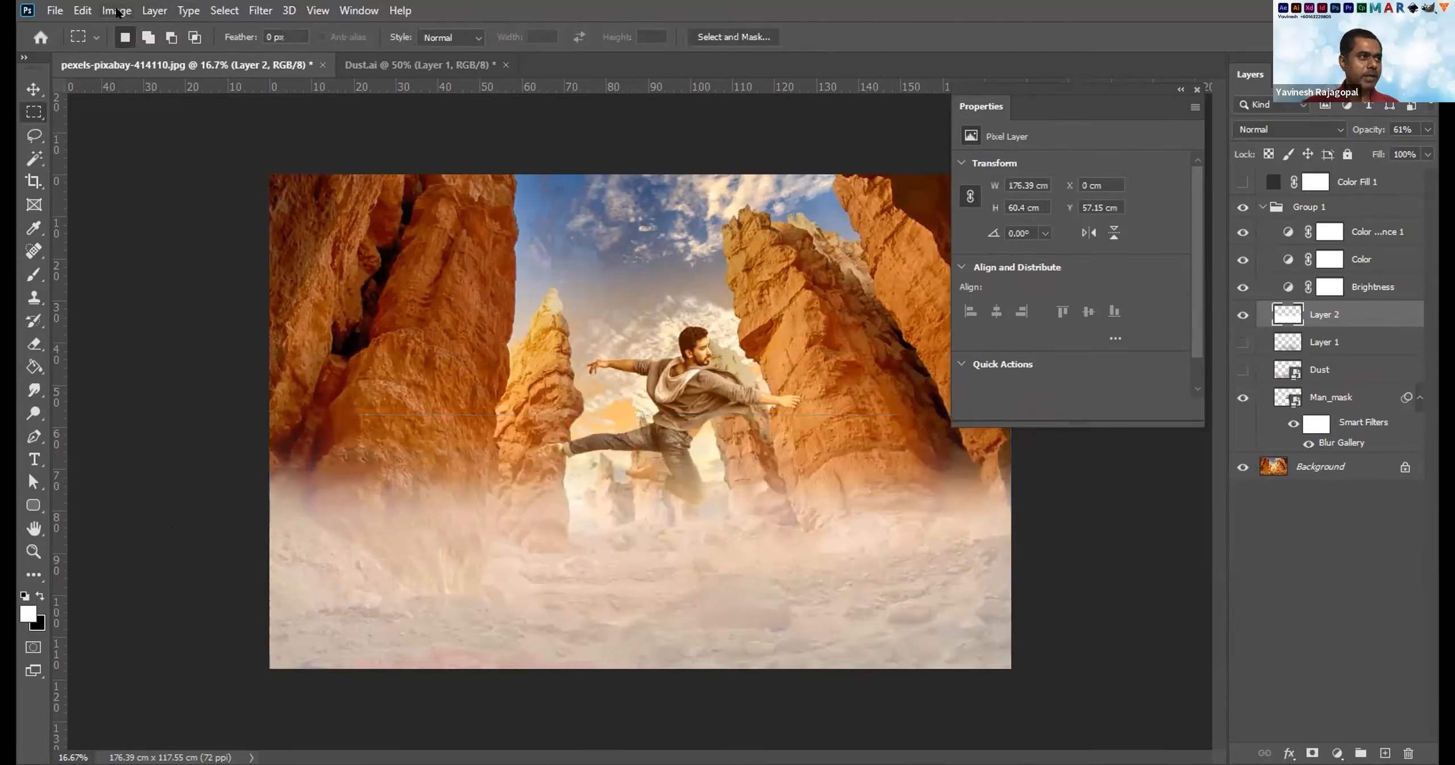
Darken the haze on Layer 2 with a legacy Brightness/Contrast adjustment at brightness -100.
{"action": "left_click", "coordinate": [135, 11]}
{"action": "mouse_move", "coordinate": [119, 64]}
{"action": "left_click", "coordinate": [337, 56]}
{"action": "left_click", "coordinate": [862, 307]}
{"action": "left_click_drag", "start_coordinate": [933, 234], "coordinate": [856, 233]}
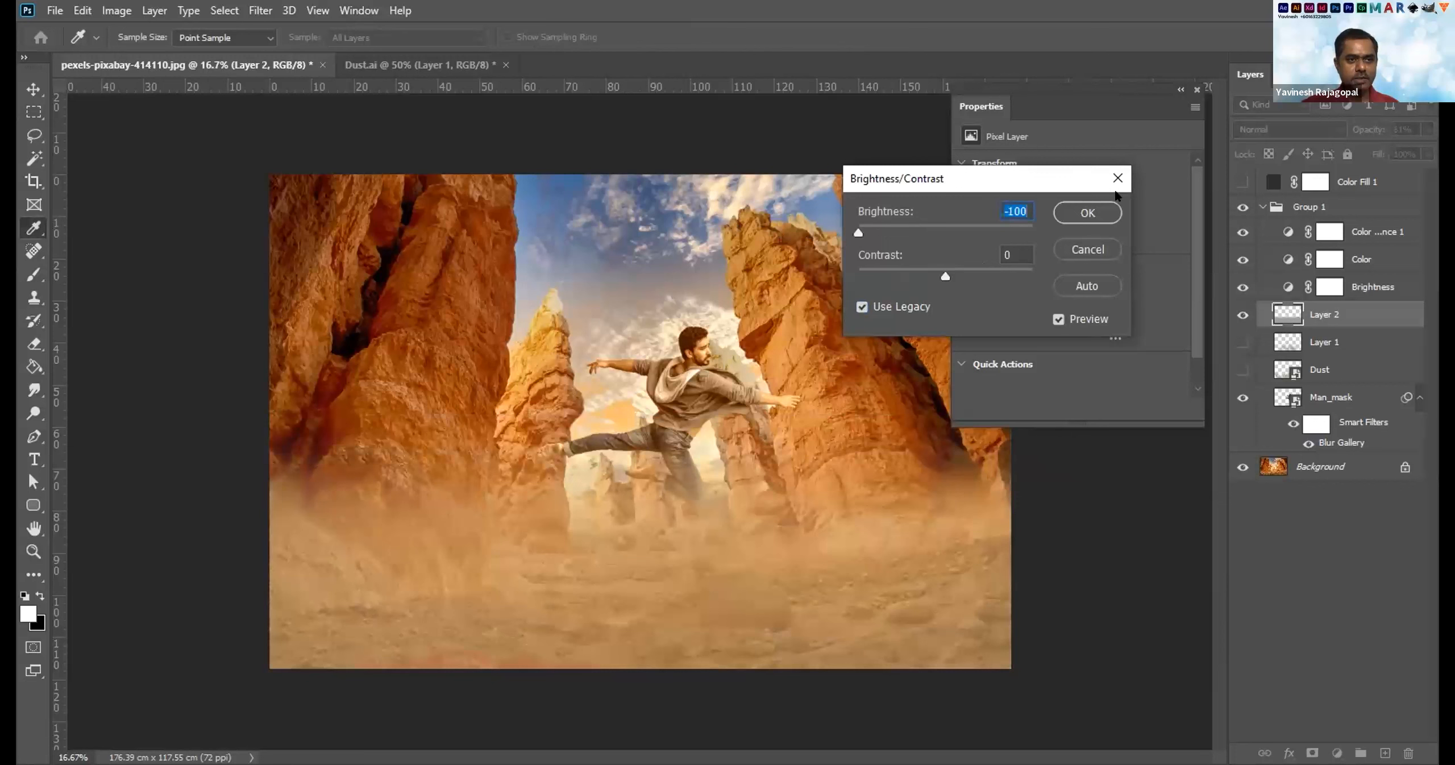
{"action": "key", "text": "Return"}
Toggle Layer 2's visibility several times to compare the canyon with and without the haze, leaving it shown.
{"action": "left_click", "coordinate": [1243, 316]}
{"action": "left_click", "coordinate": [1243, 316]}
{"action": "left_click", "coordinate": [1243, 316]}
{"action": "left_click", "coordinate": [1242, 316]}
{"action": "left_click", "coordinate": [1243, 316]}
{"action": "left_click", "coordinate": [1243, 316]}
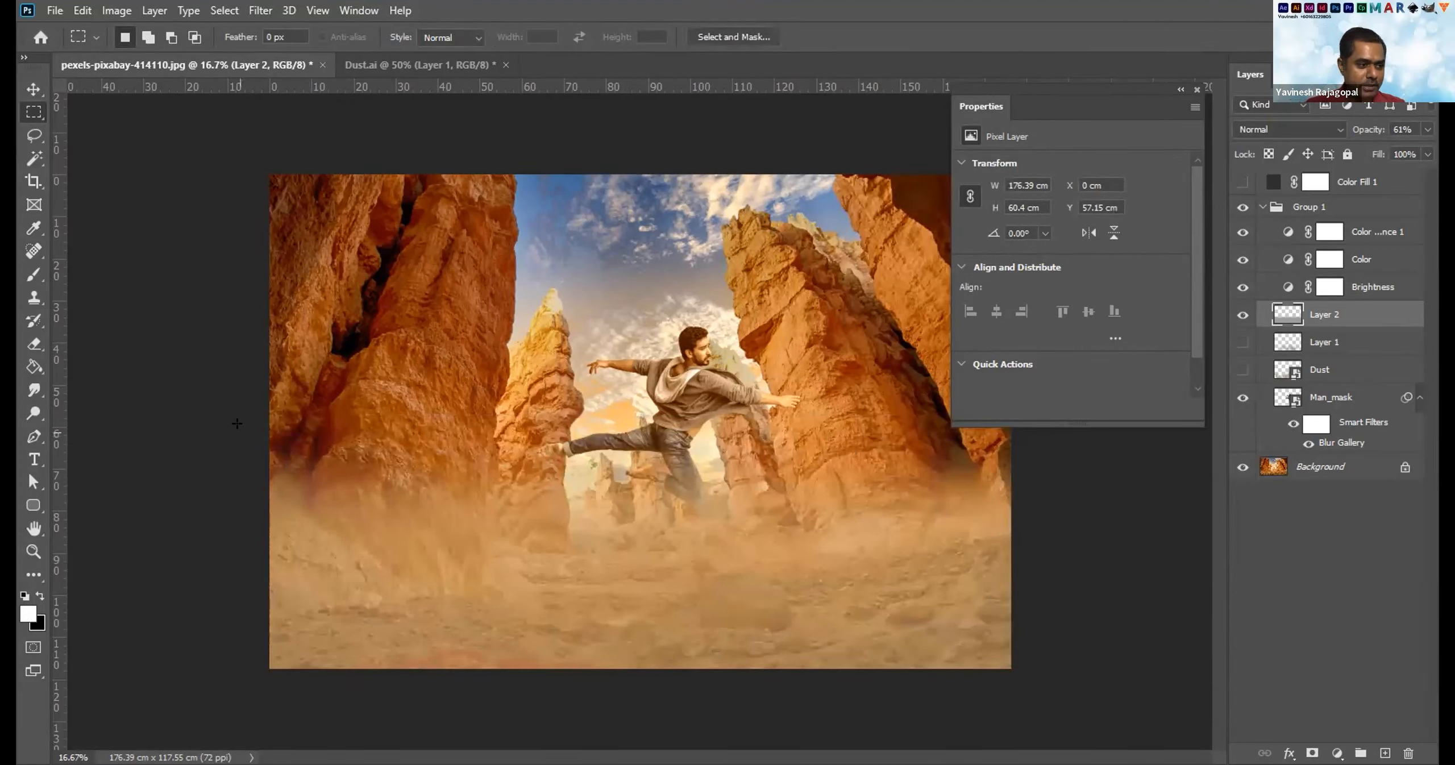
Hide Layer 2's haze and show the Dust smart object in the canyon composite.
{"action": "left_click_drag", "start_coordinate": [1015, 532], "coordinate": [265, 432]}
{"action": "left_click", "coordinate": [663, 475]}
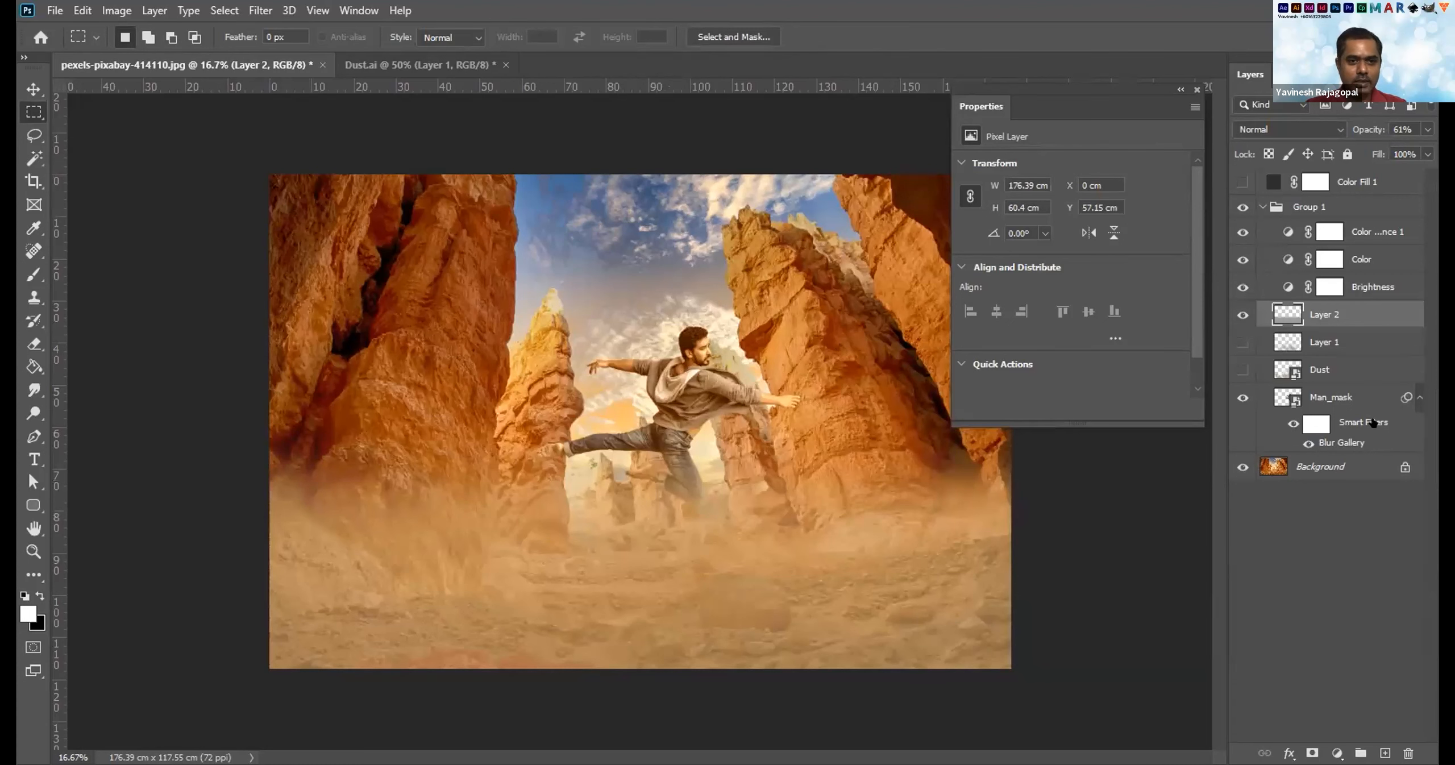
{"action": "left_click", "coordinate": [1243, 315]}
{"action": "left_click", "coordinate": [1239, 370]}
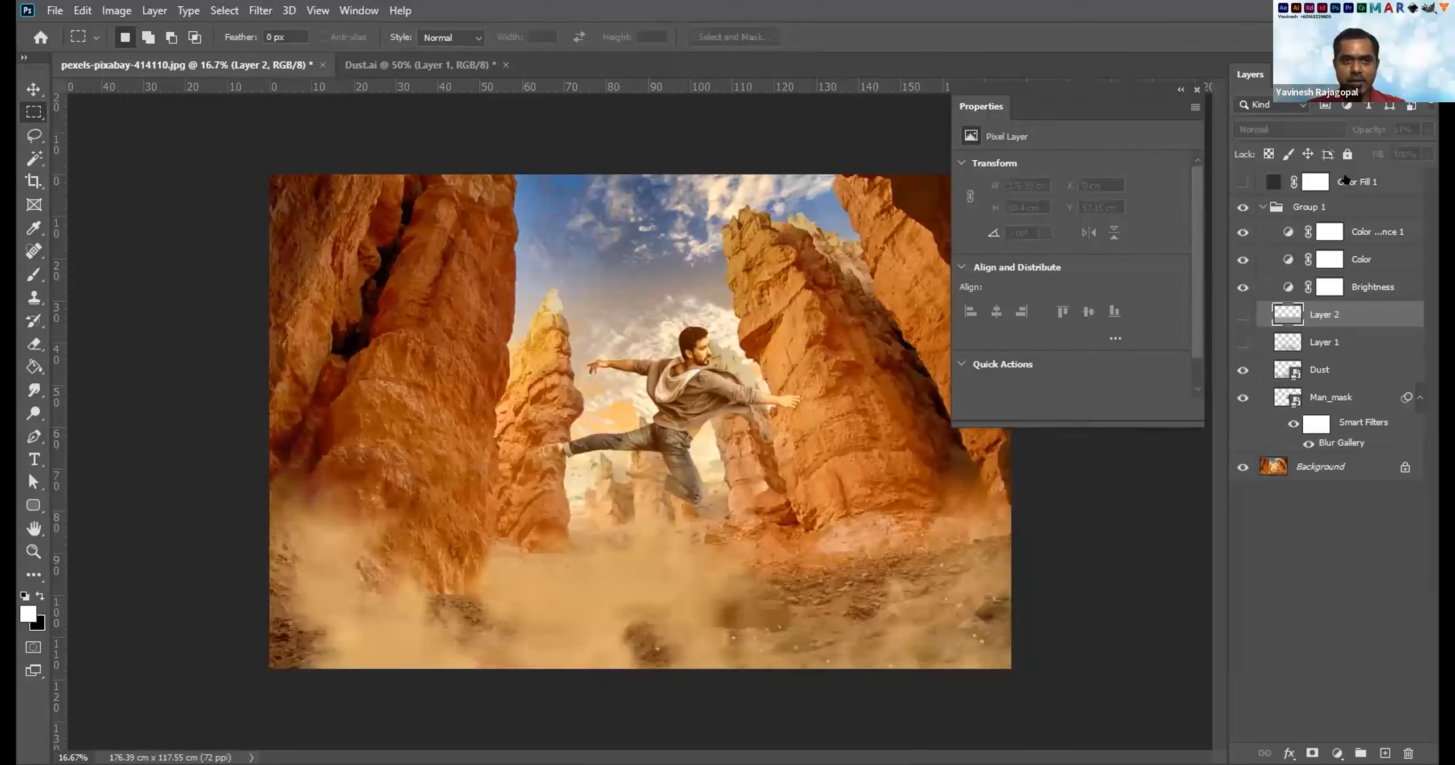
Add a Color Lookup adjustment layer and place it above Group 1.
{"action": "left_click", "coordinate": [1305, 208]}
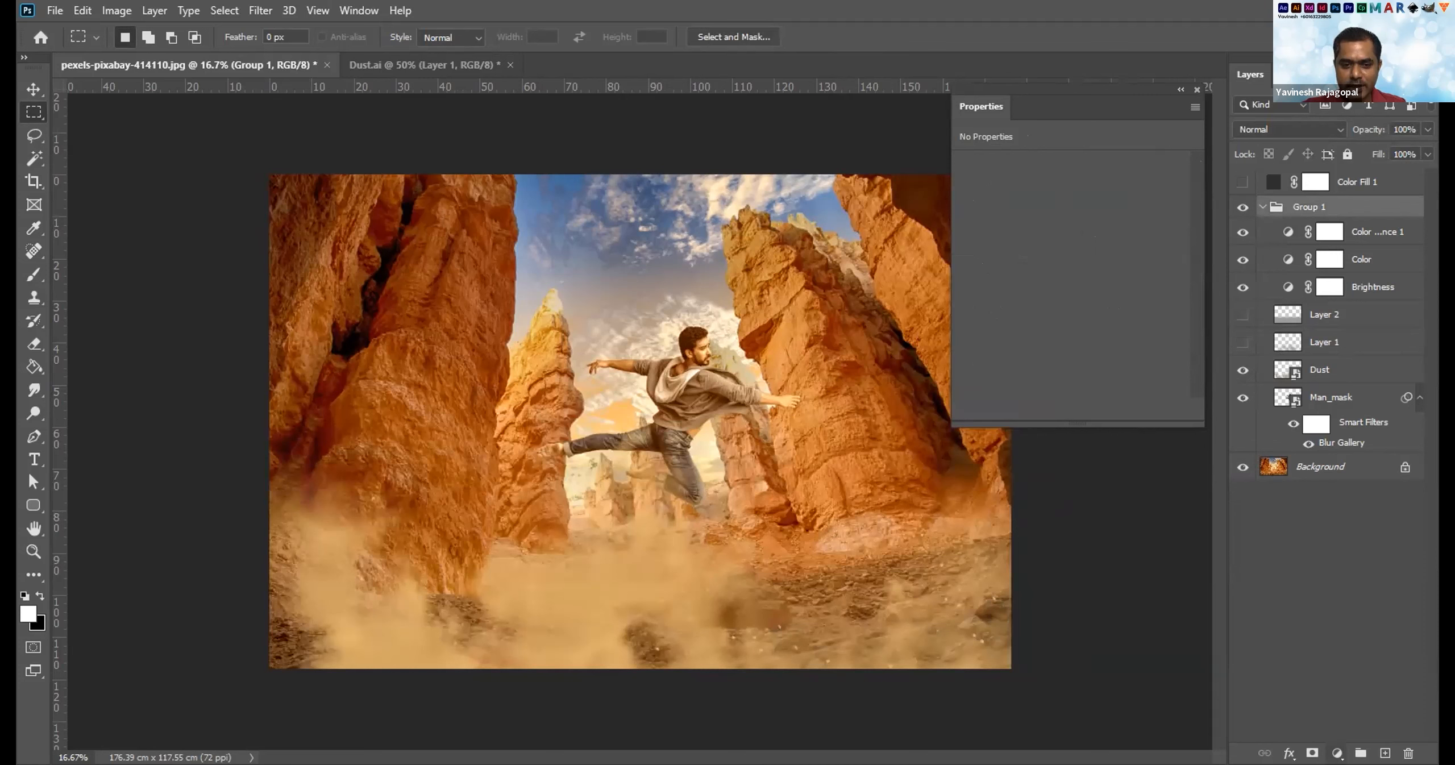
{"action": "left_click", "coordinate": [1337, 753]}
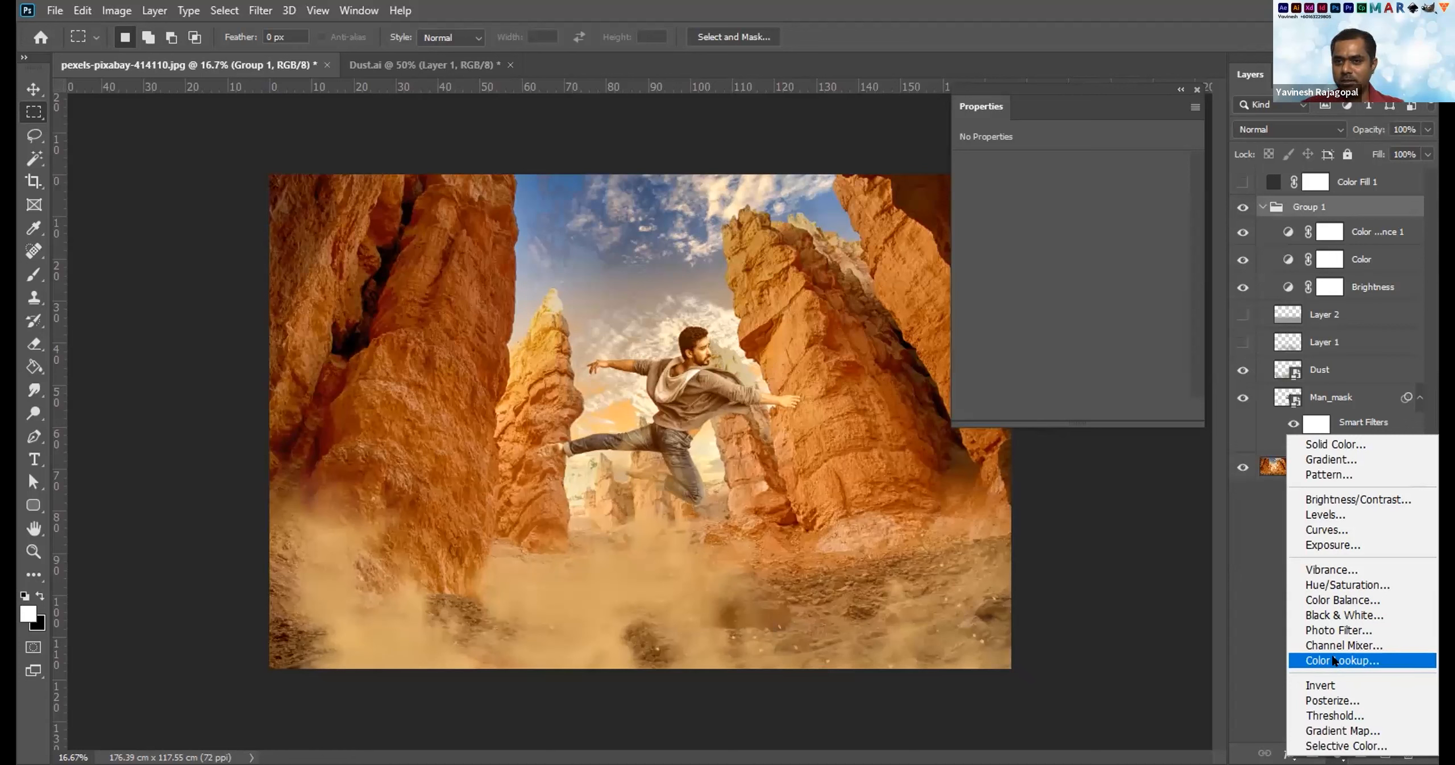
{"action": "left_click", "coordinate": [1333, 660]}
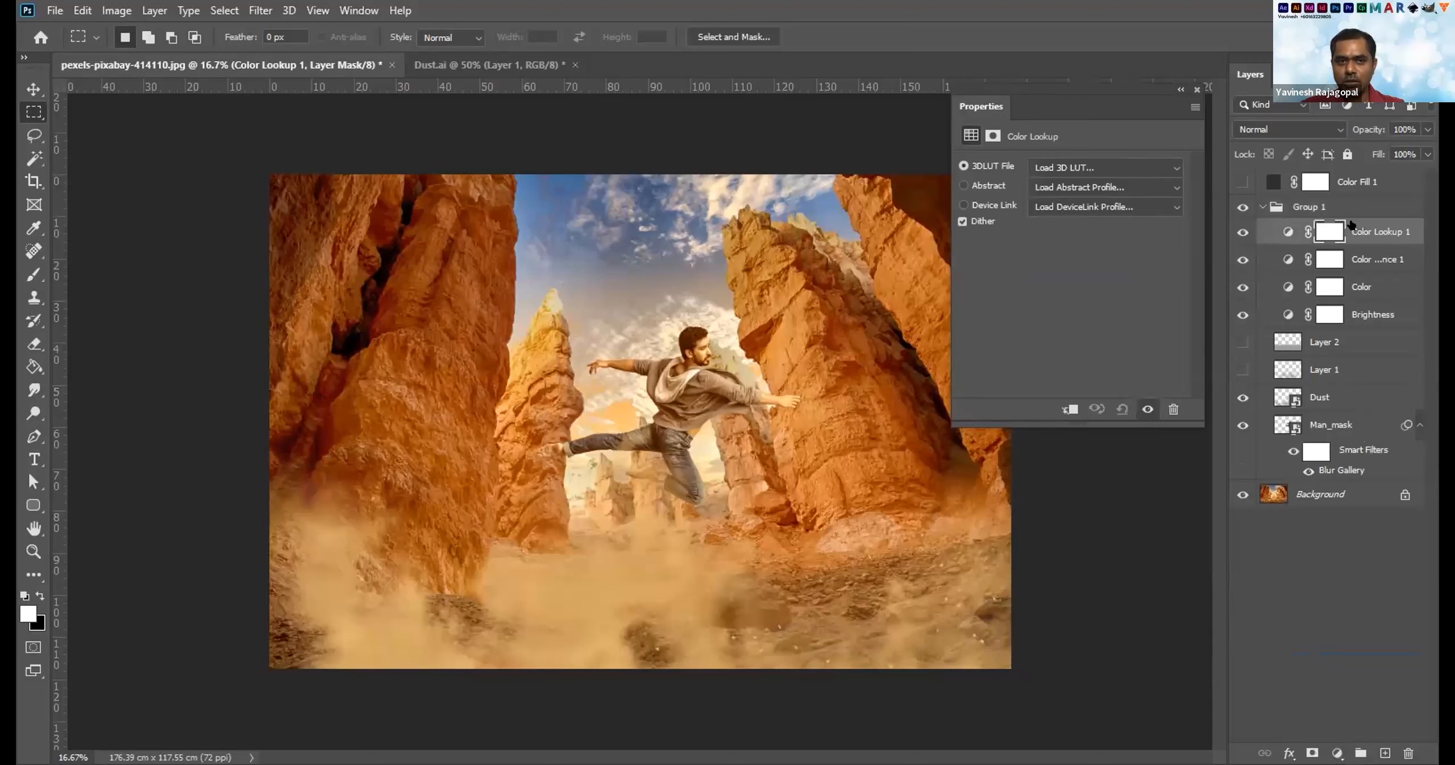
{"action": "left_click_drag", "start_coordinate": [1351, 225], "coordinate": [1344, 195]}
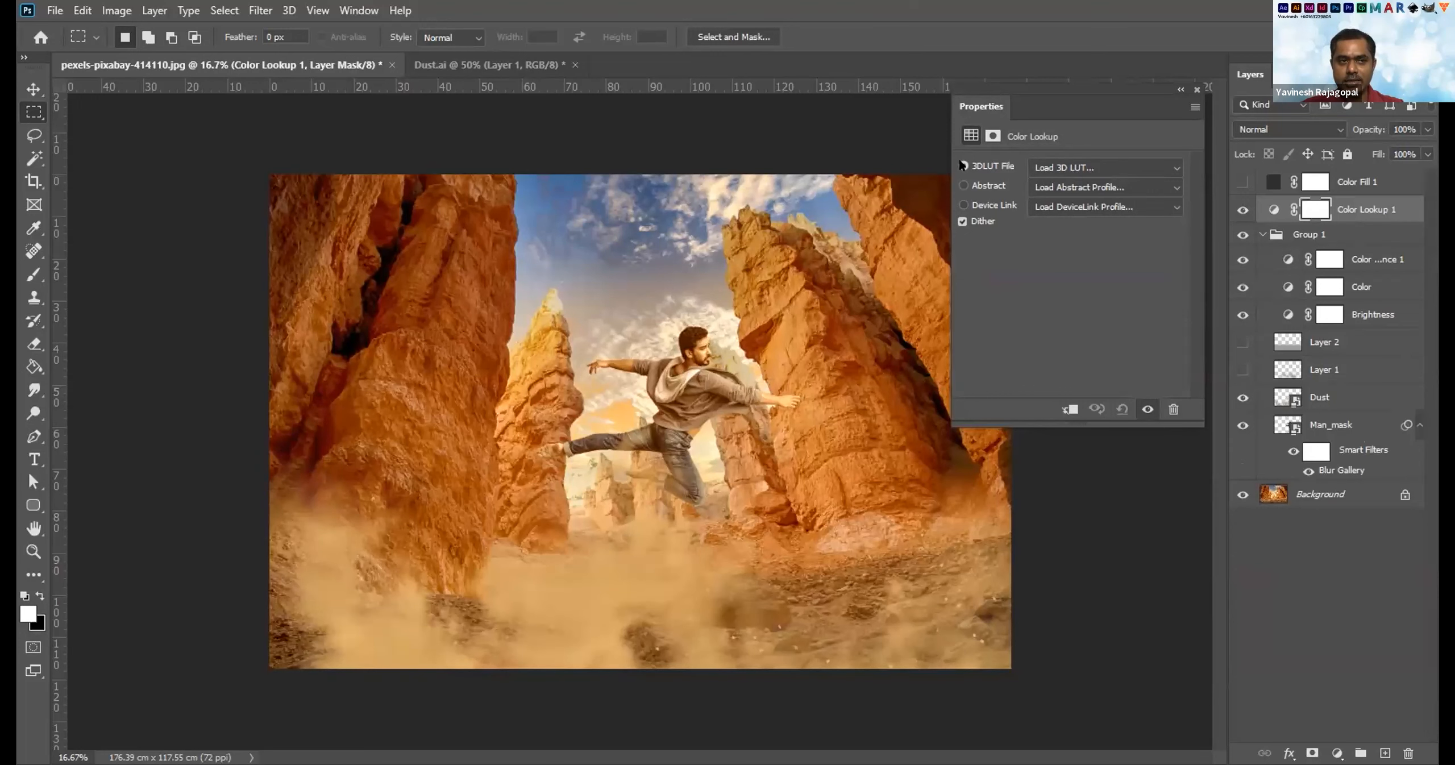
Try the filmstock_50.3dl, FoggyNight.3DL and Fuji ETERNA 250D Fuji 3510 looks on the Color Lookup layer.
{"action": "left_click", "coordinate": [1060, 166]}
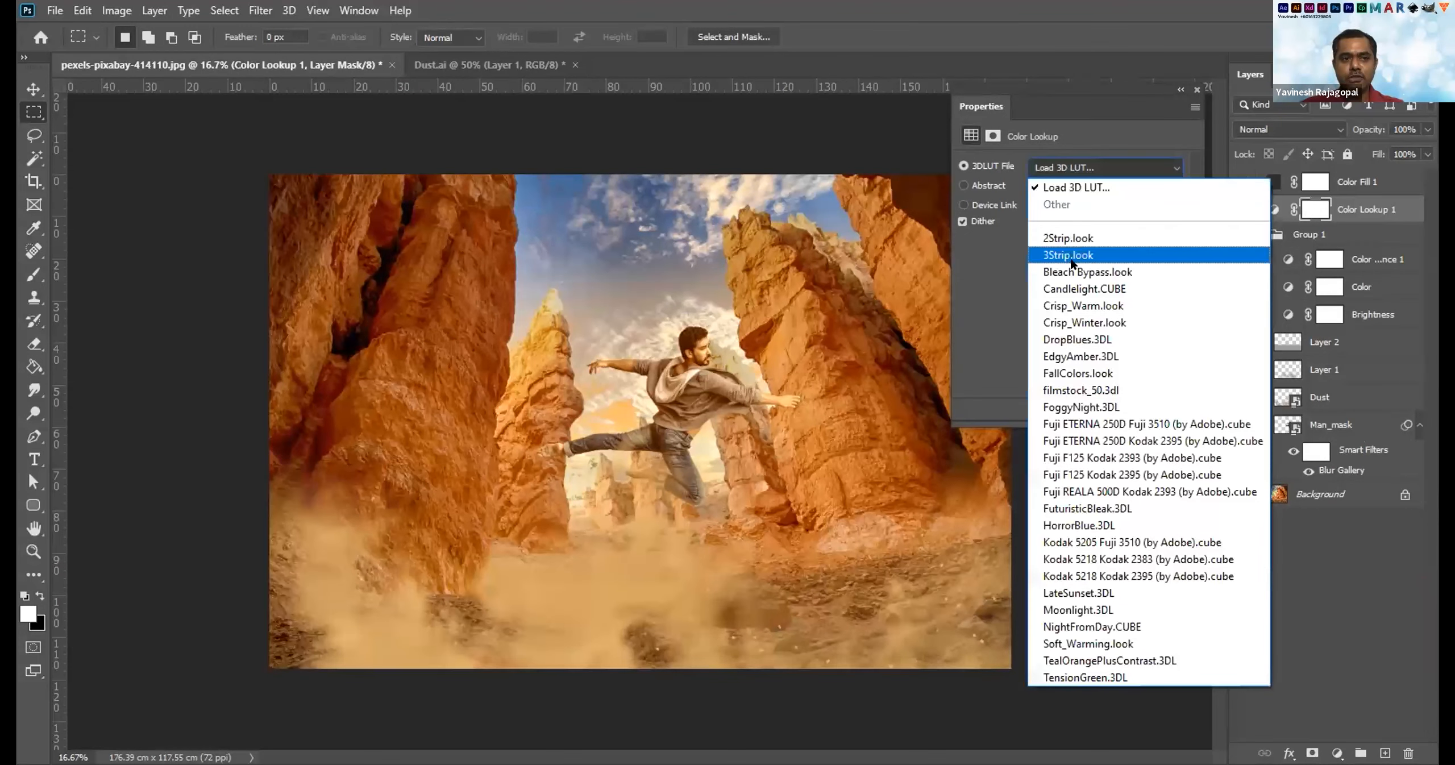
{"action": "left_click", "coordinate": [1074, 390]}
{"action": "left_click", "coordinate": [1065, 167]}
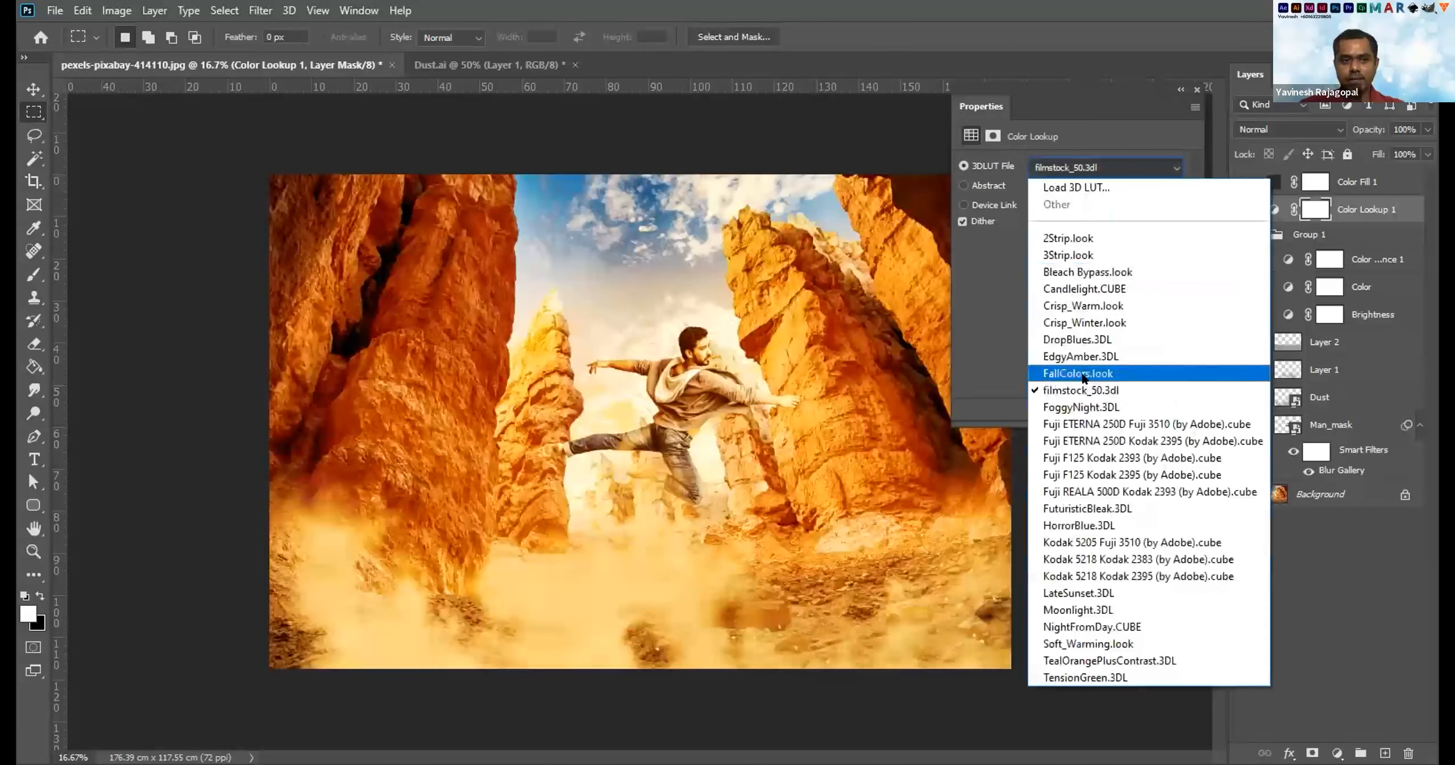
{"action": "left_click", "coordinate": [1073, 406]}
{"action": "left_click", "coordinate": [1057, 166]}
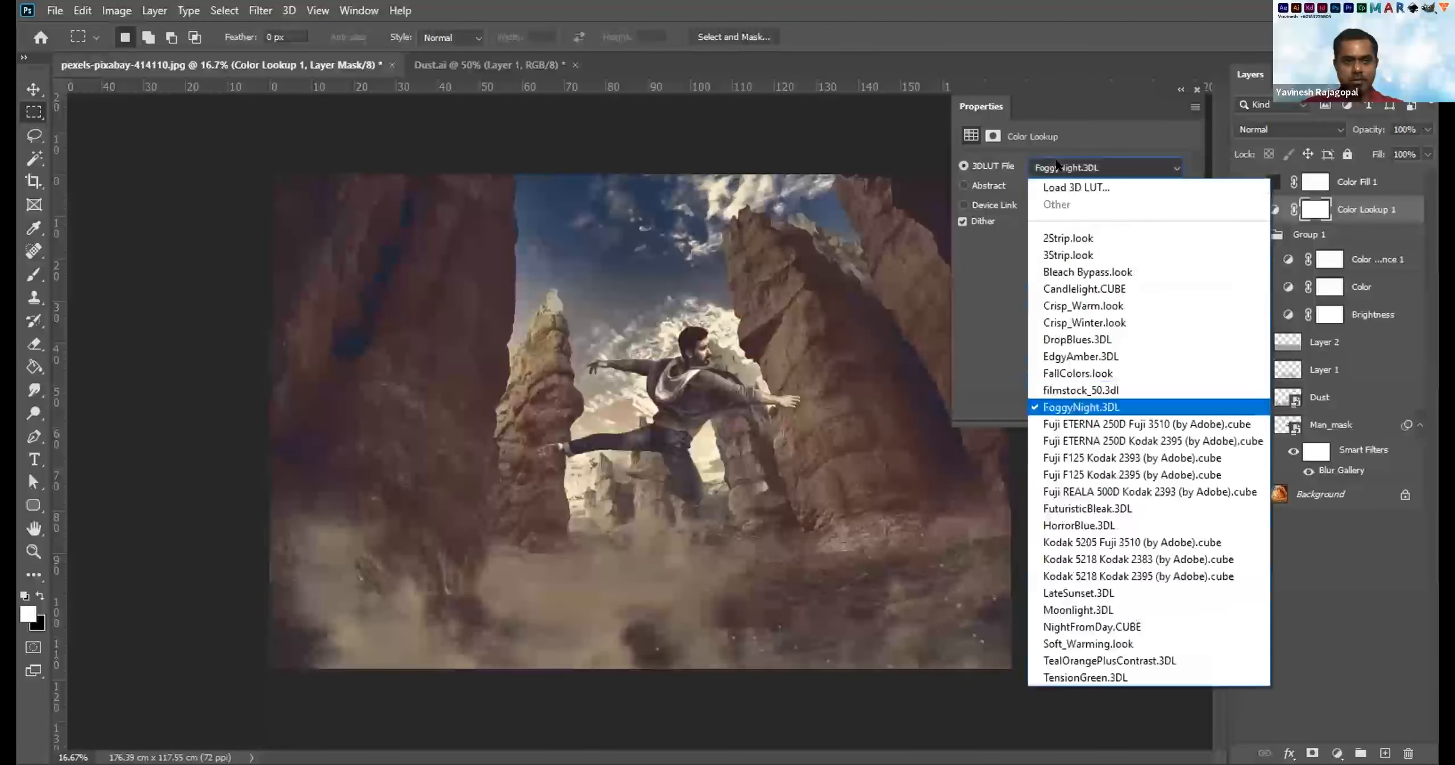
{"action": "key", "text": "Down"}
{"action": "key", "text": "Return"}
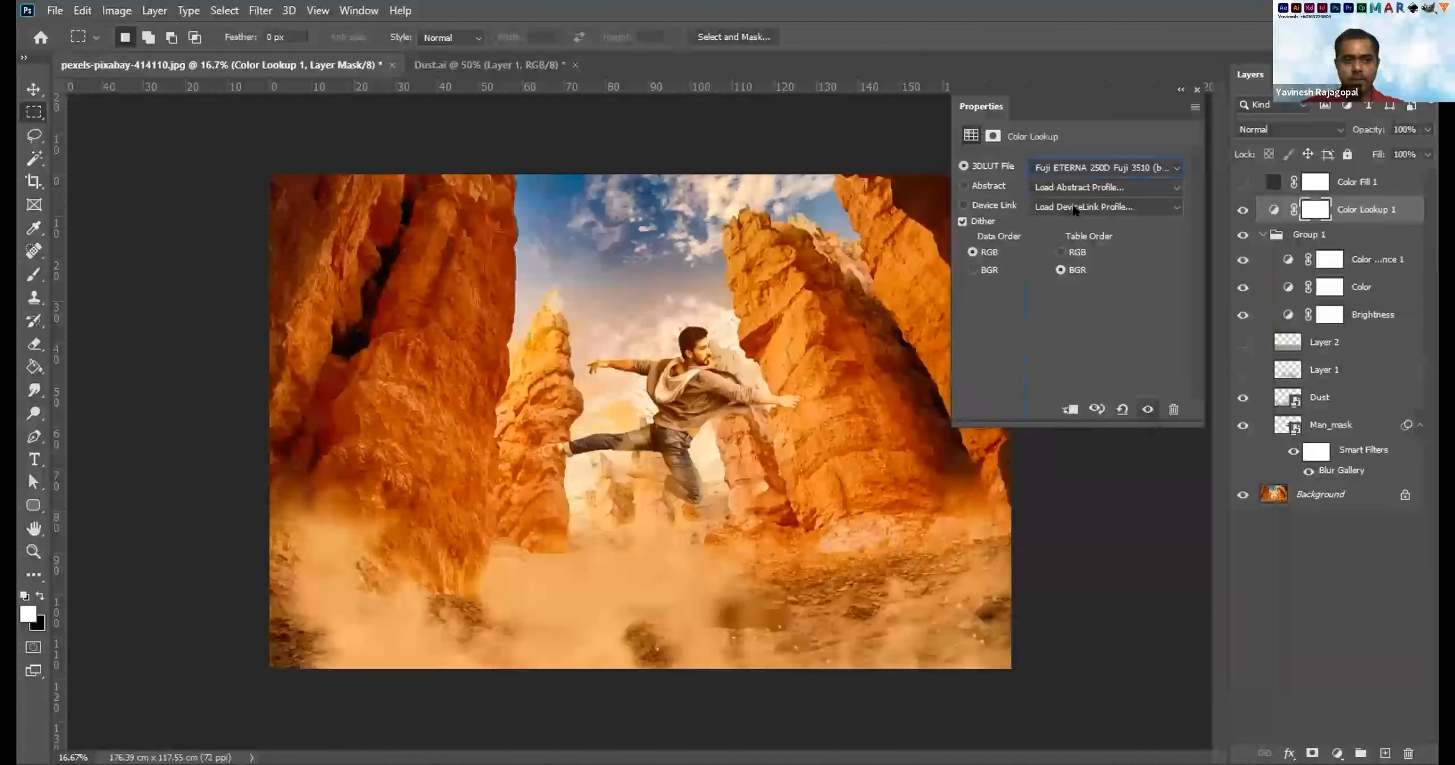
Try the Fuji ETERNA 250D Kodak 2395 and FuturisticBleak.3DL looks, and delete the Color Lookup layer.
{"action": "left_click", "coordinate": [1063, 166]}
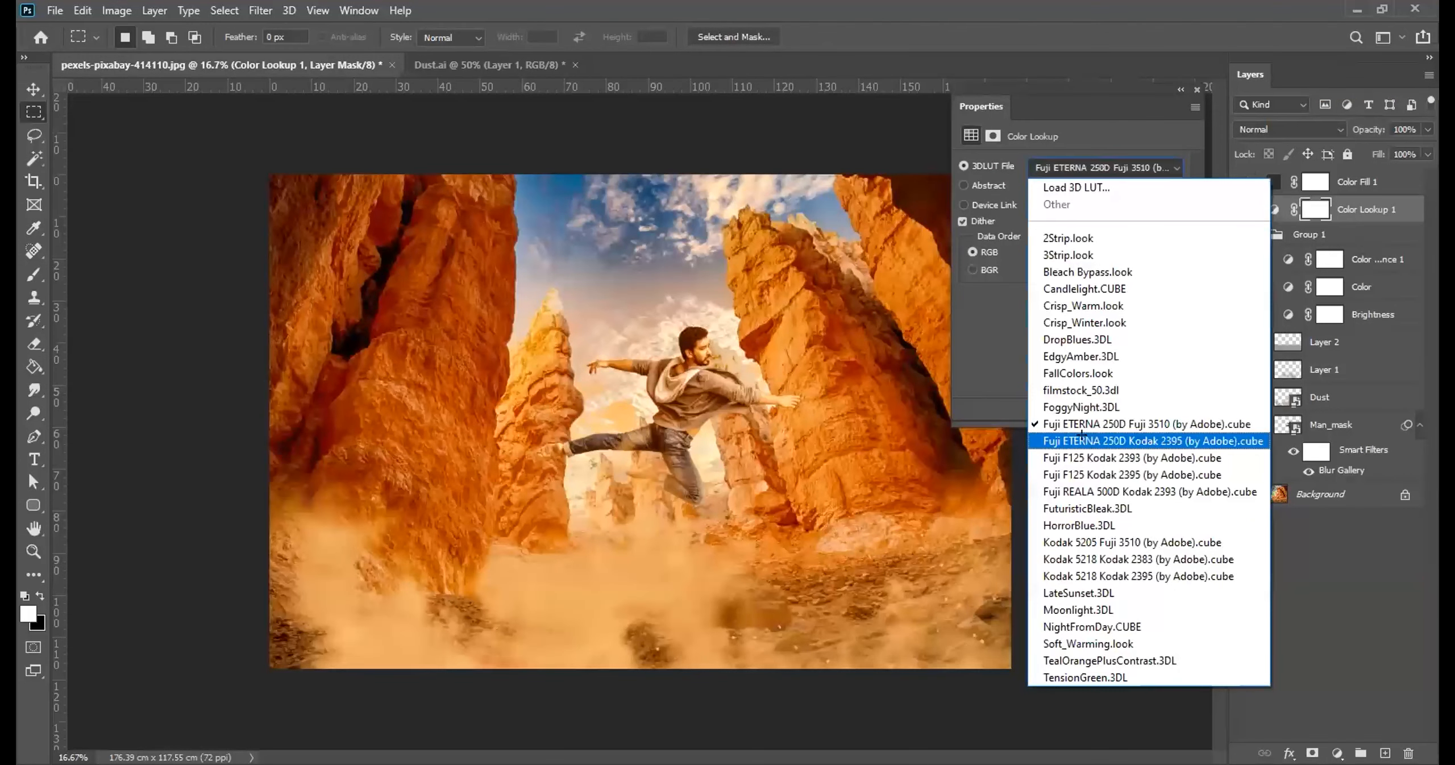
{"action": "left_click", "coordinate": [1082, 439]}
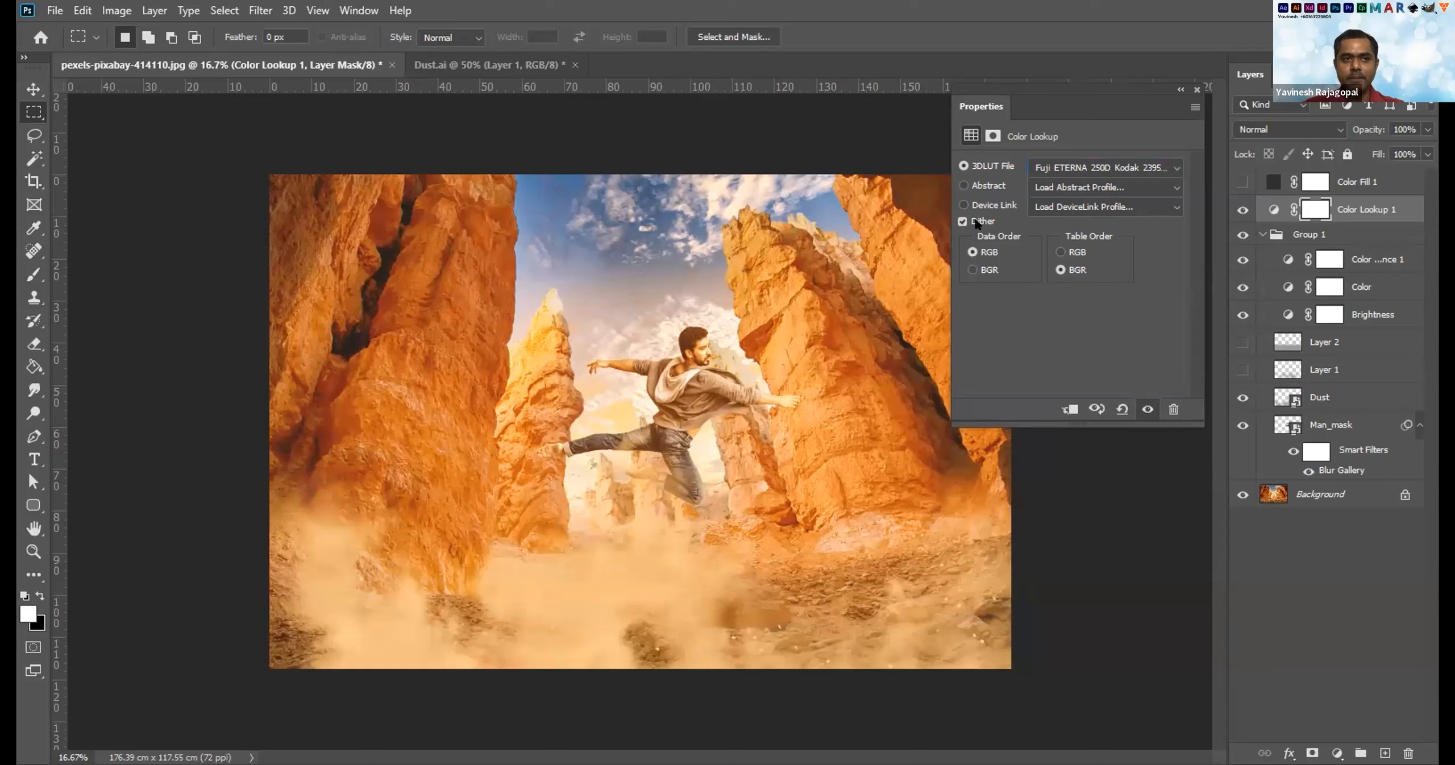
{"action": "left_click", "coordinate": [1061, 165]}
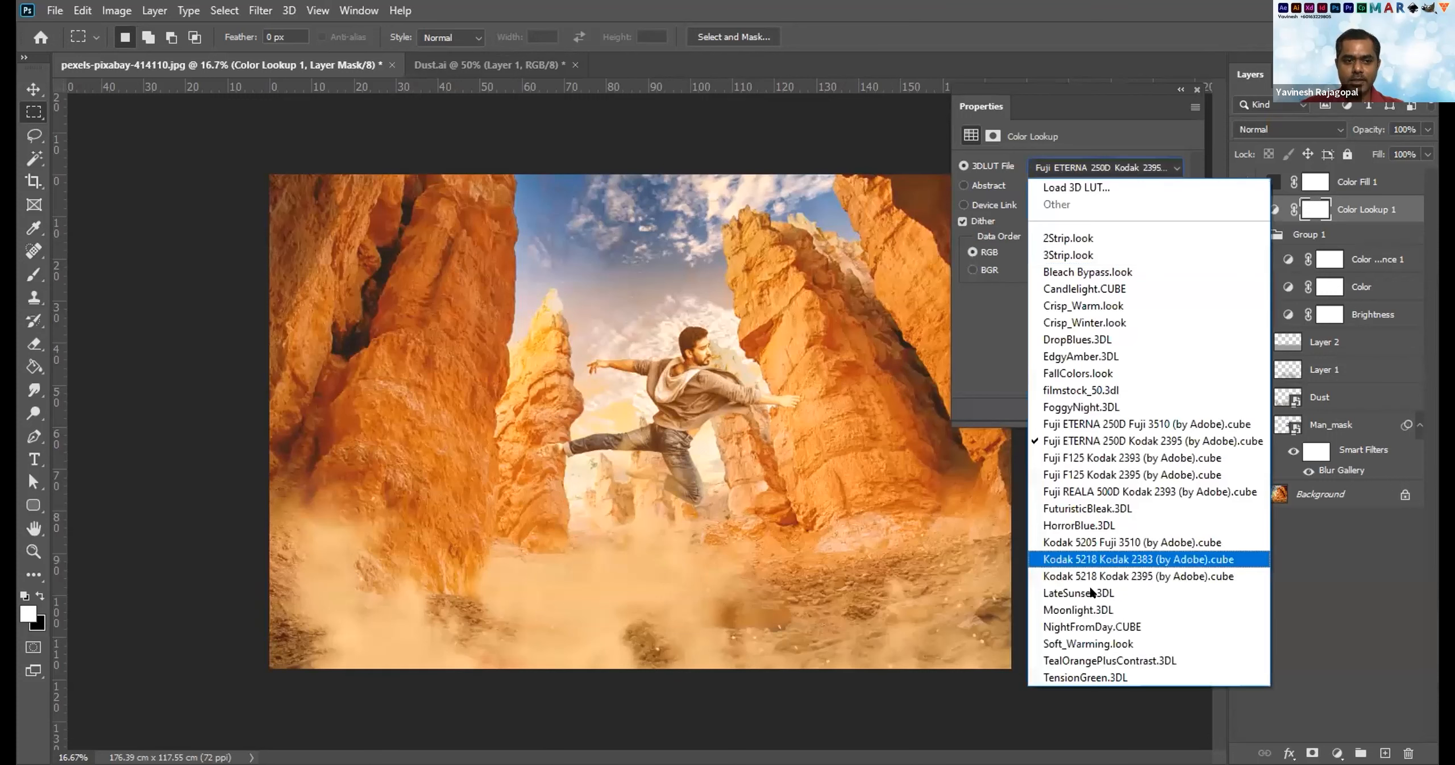
{"action": "left_click", "coordinate": [1069, 508]}
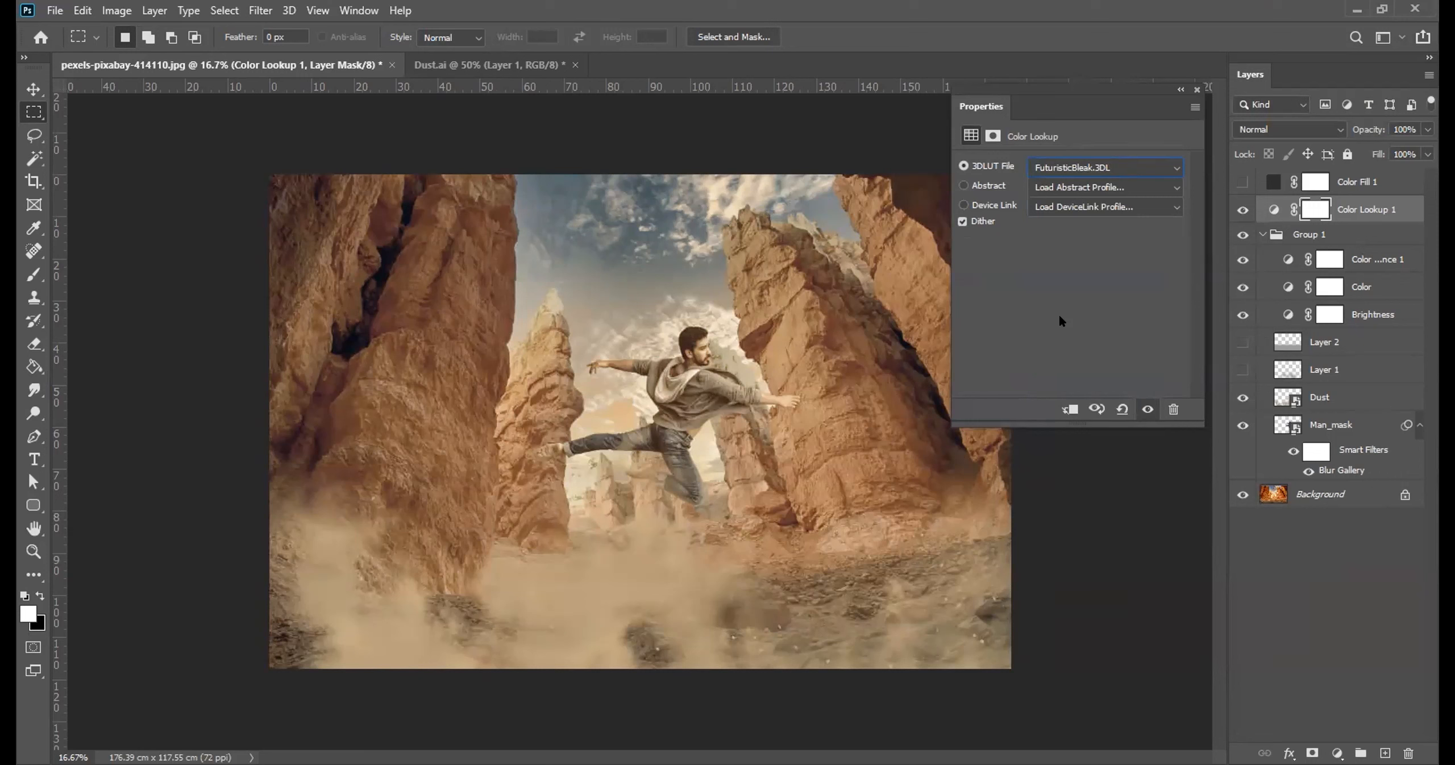
{"action": "left_click", "coordinate": [1404, 207]}
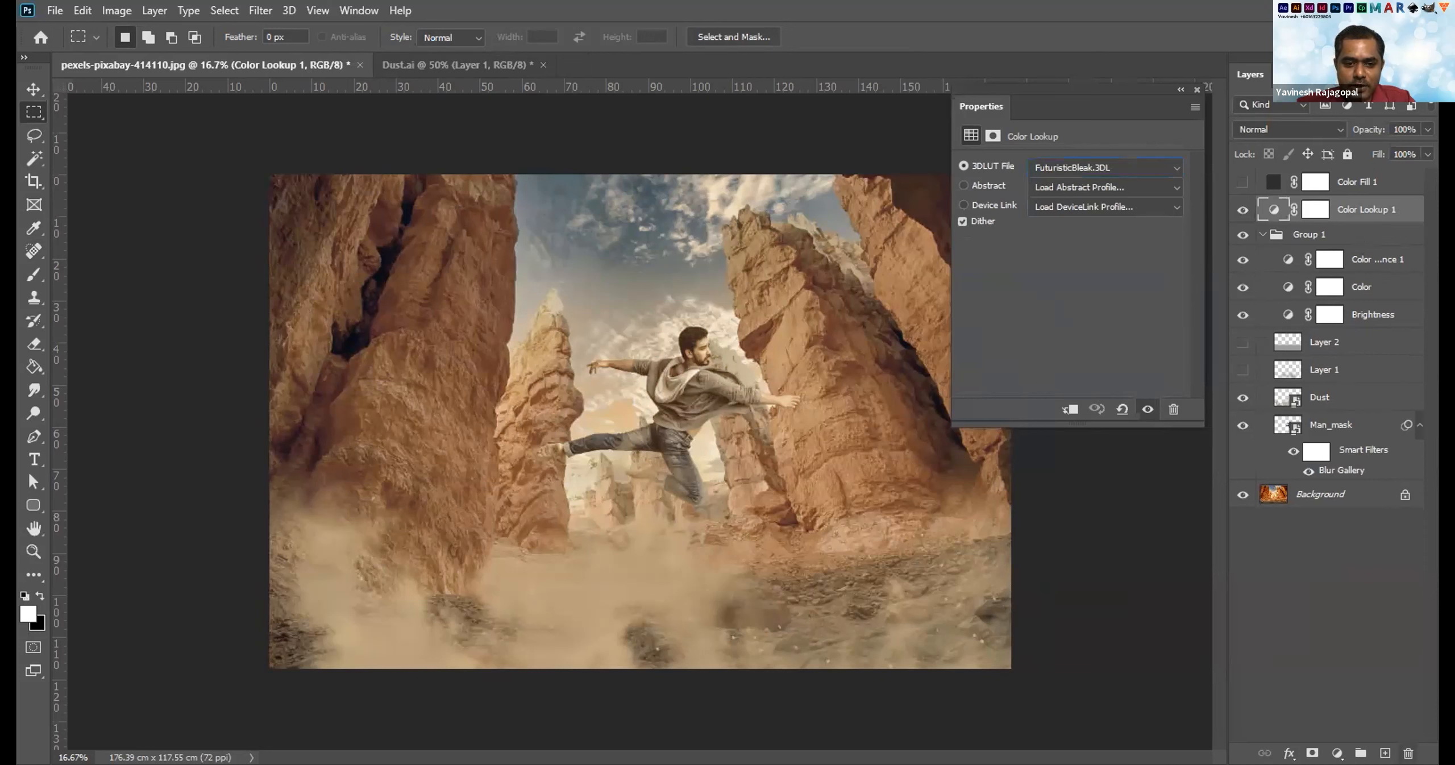
{"action": "left_click", "coordinate": [1408, 754]}
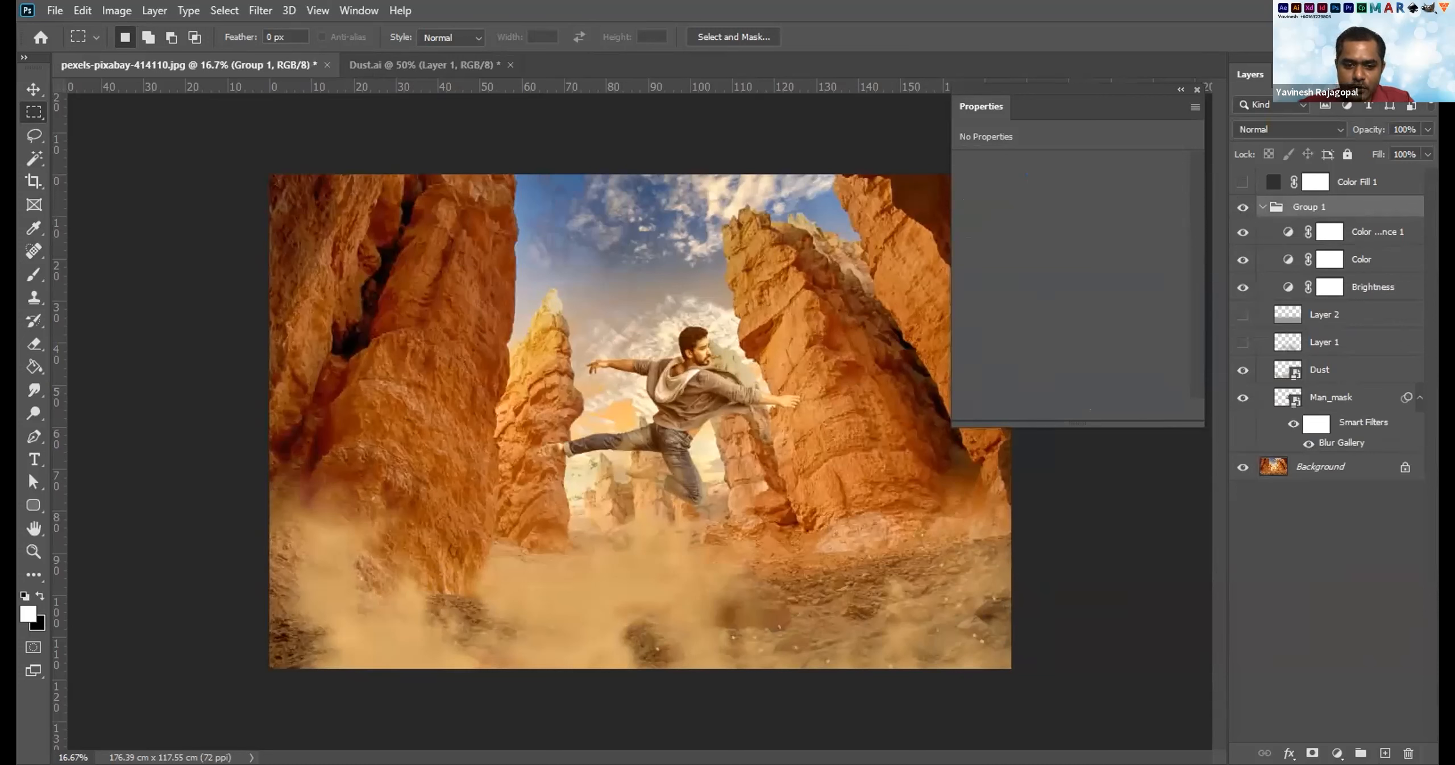
Create a new Color Lookup adjustment above the Dust layer and move it out of the group to sit above Group 1.
{"action": "left_click", "coordinate": [1333, 389]}
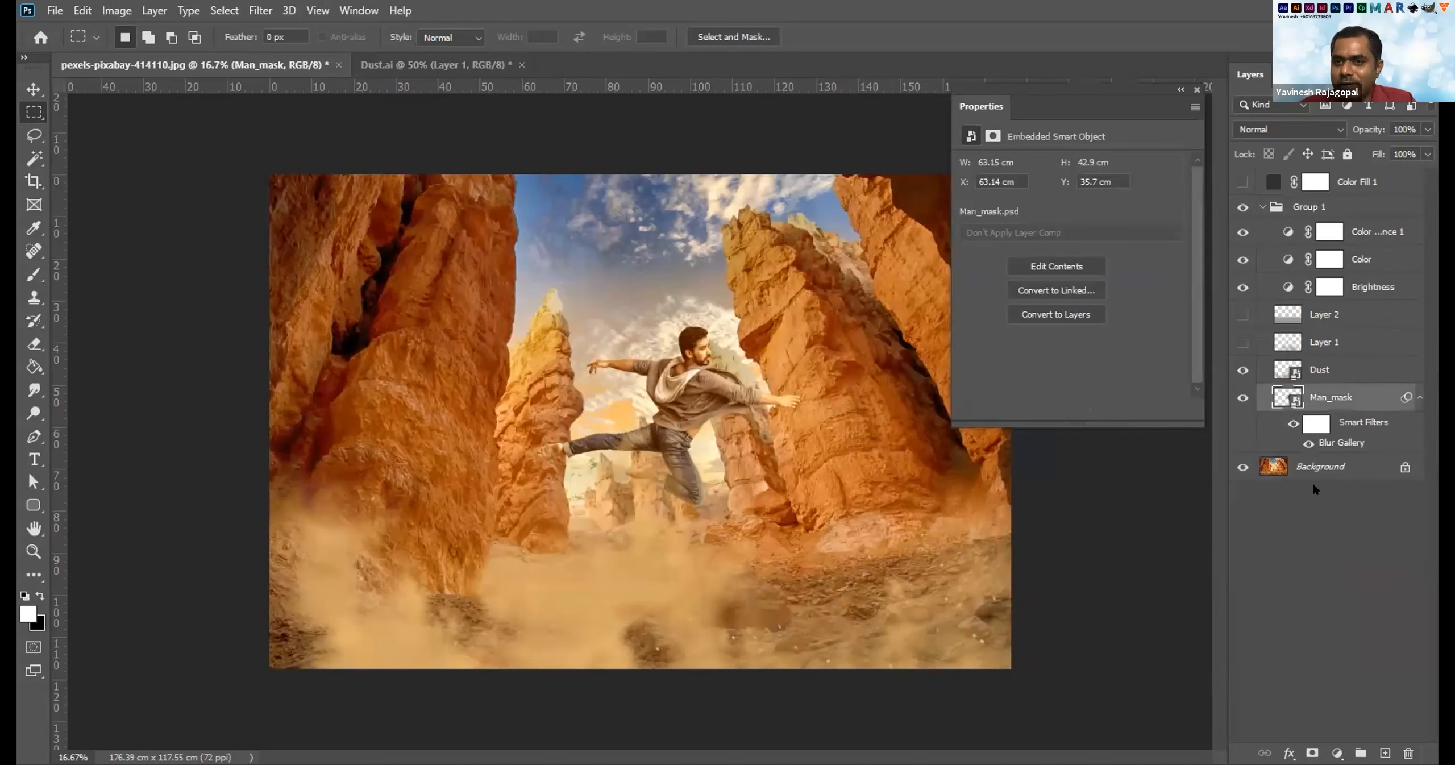
{"action": "left_click", "coordinate": [1306, 368]}
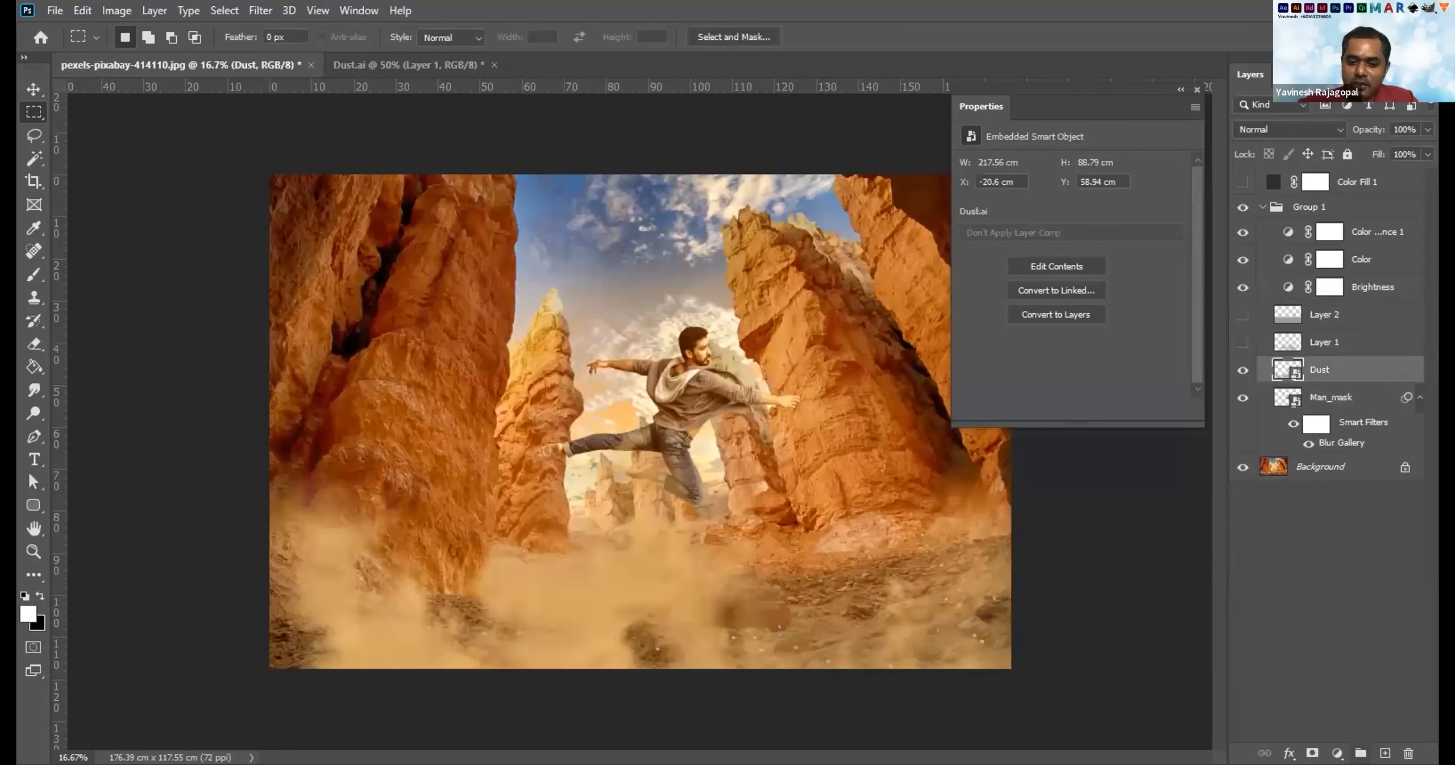
{"action": "left_click", "coordinate": [1337, 753]}
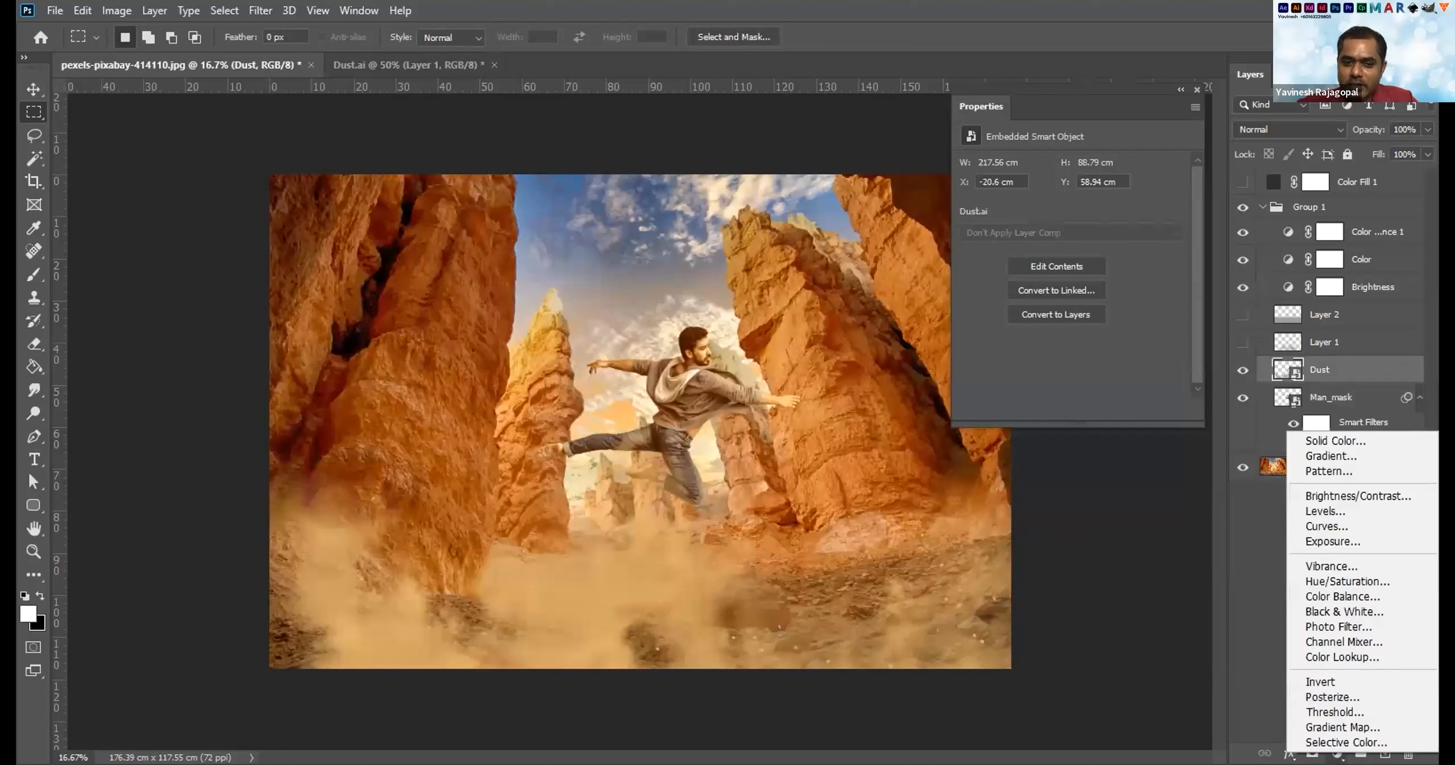
{"action": "left_click", "coordinate": [1326, 655]}
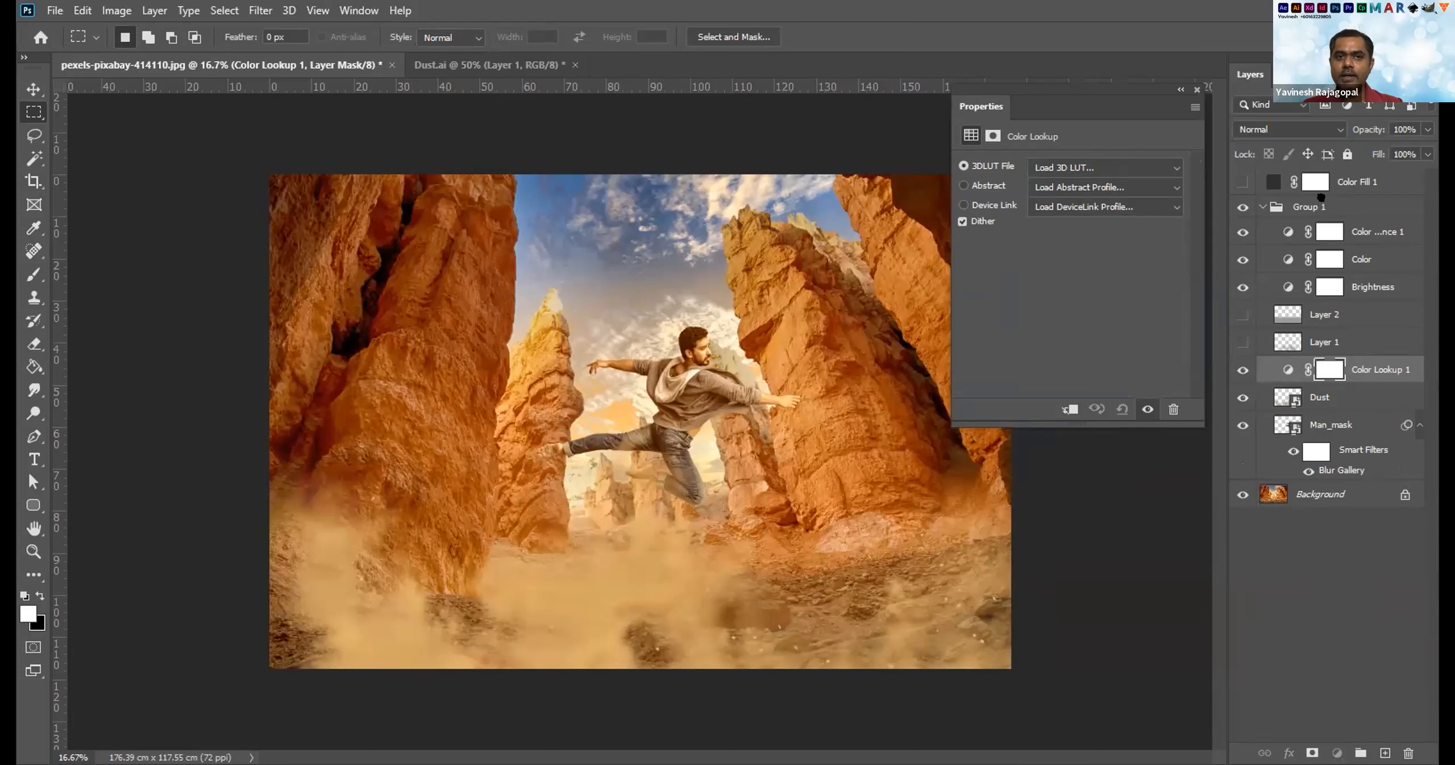
{"action": "left_click_drag", "start_coordinate": [1321, 190], "coordinate": [1321, 191]}
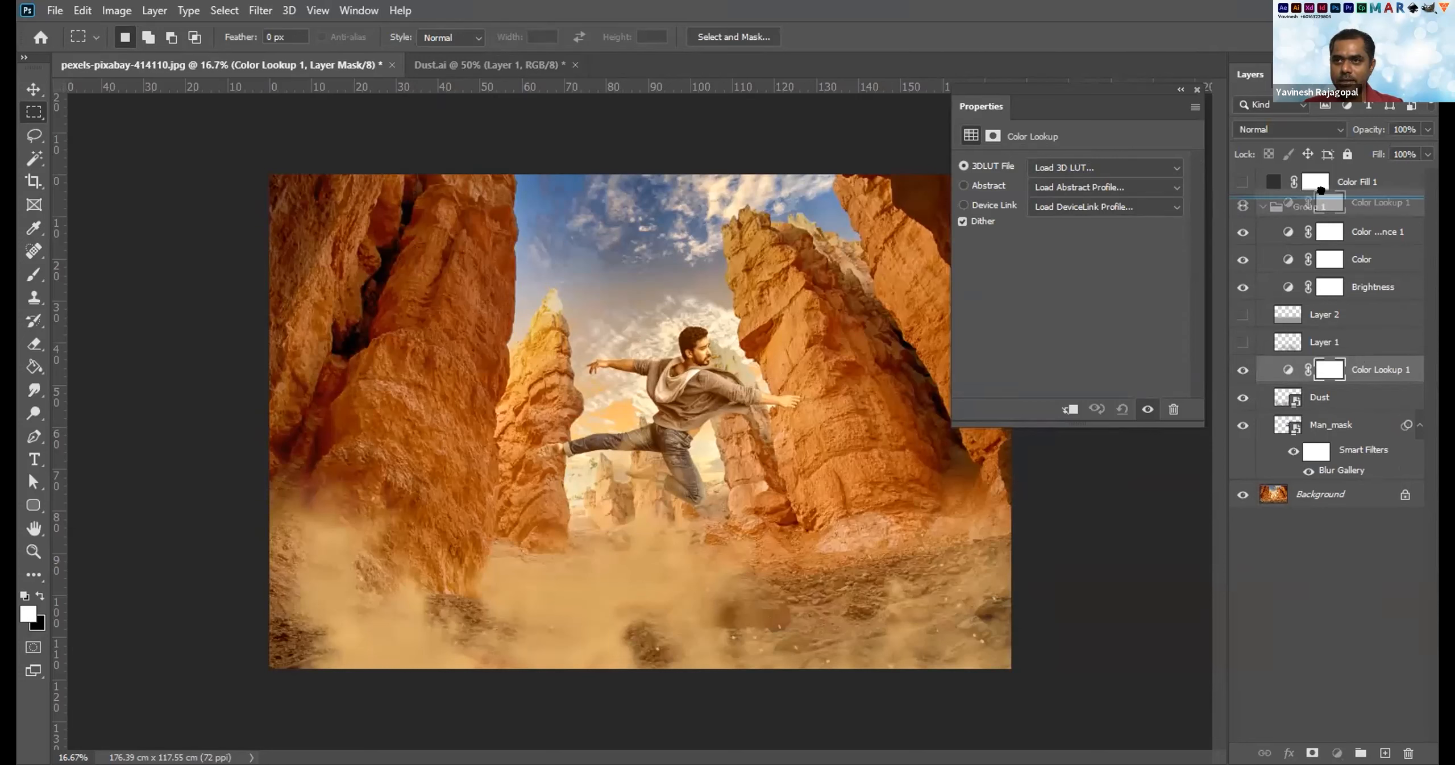
{"action": "left_click_drag", "start_coordinate": [1321, 190], "coordinate": [1322, 193]}
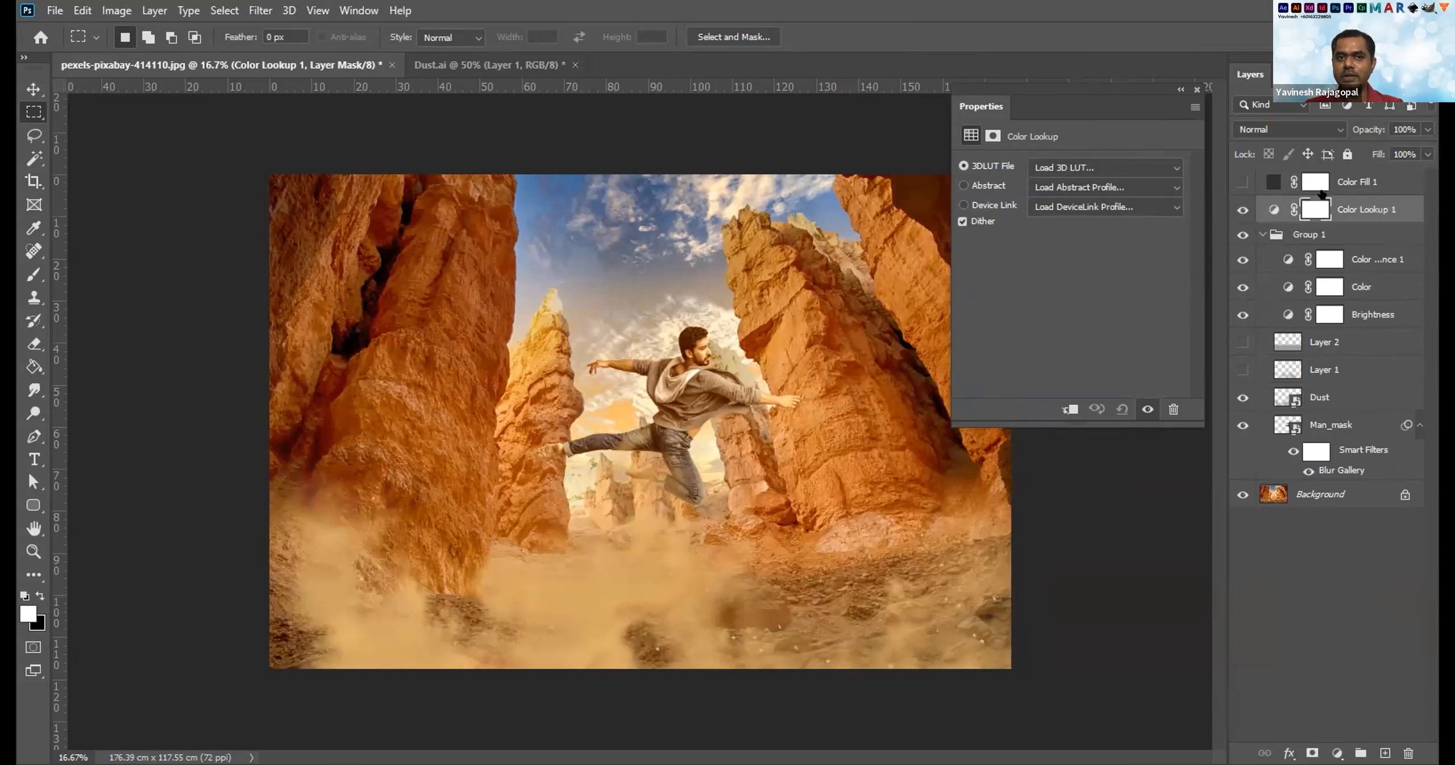
{"action": "left_click", "coordinate": [1265, 211]}
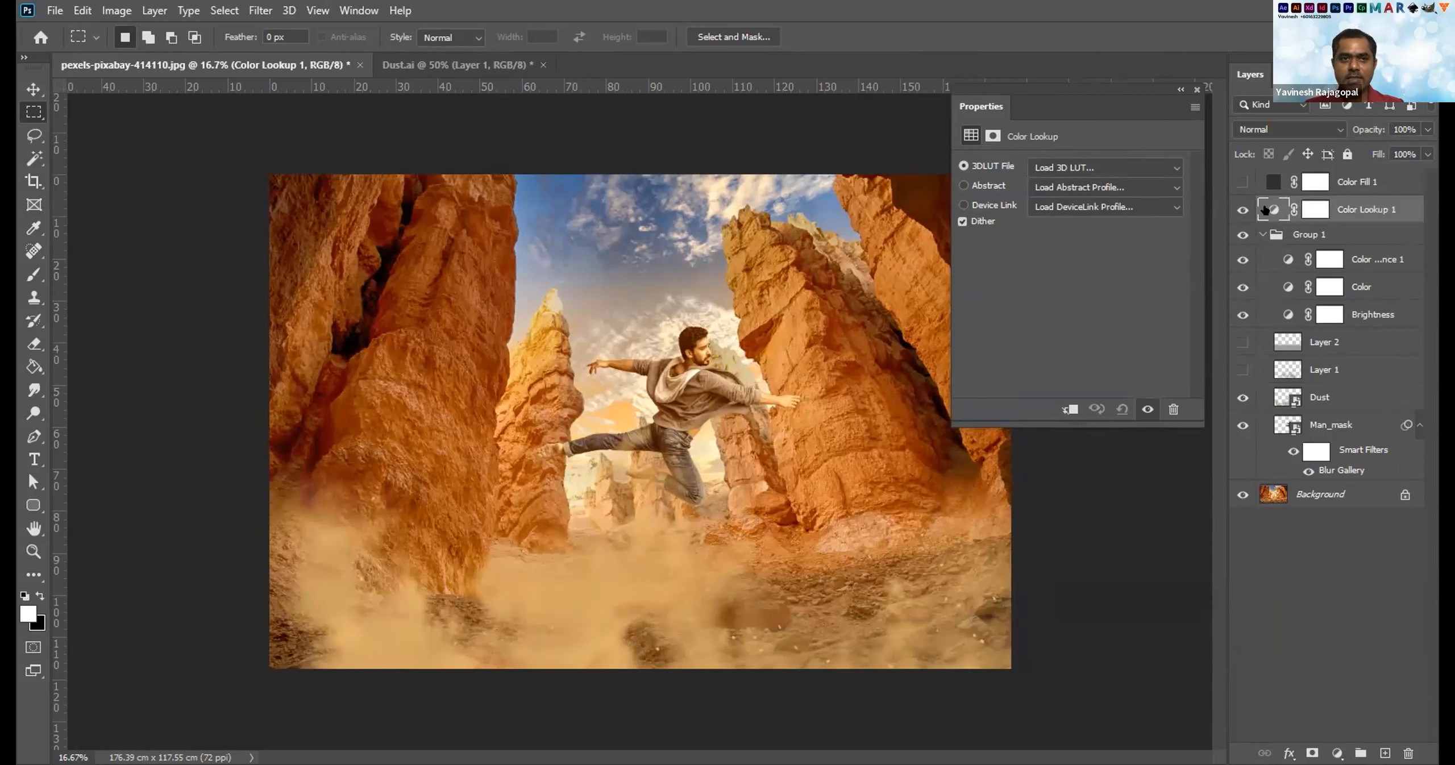
Try Soft_Warming.look on the Color Lookup layer, and set its 3D LUT to Fuji F125 Kodak 2395 (by Adobe).cube.
{"action": "left_click", "coordinate": [1061, 164]}
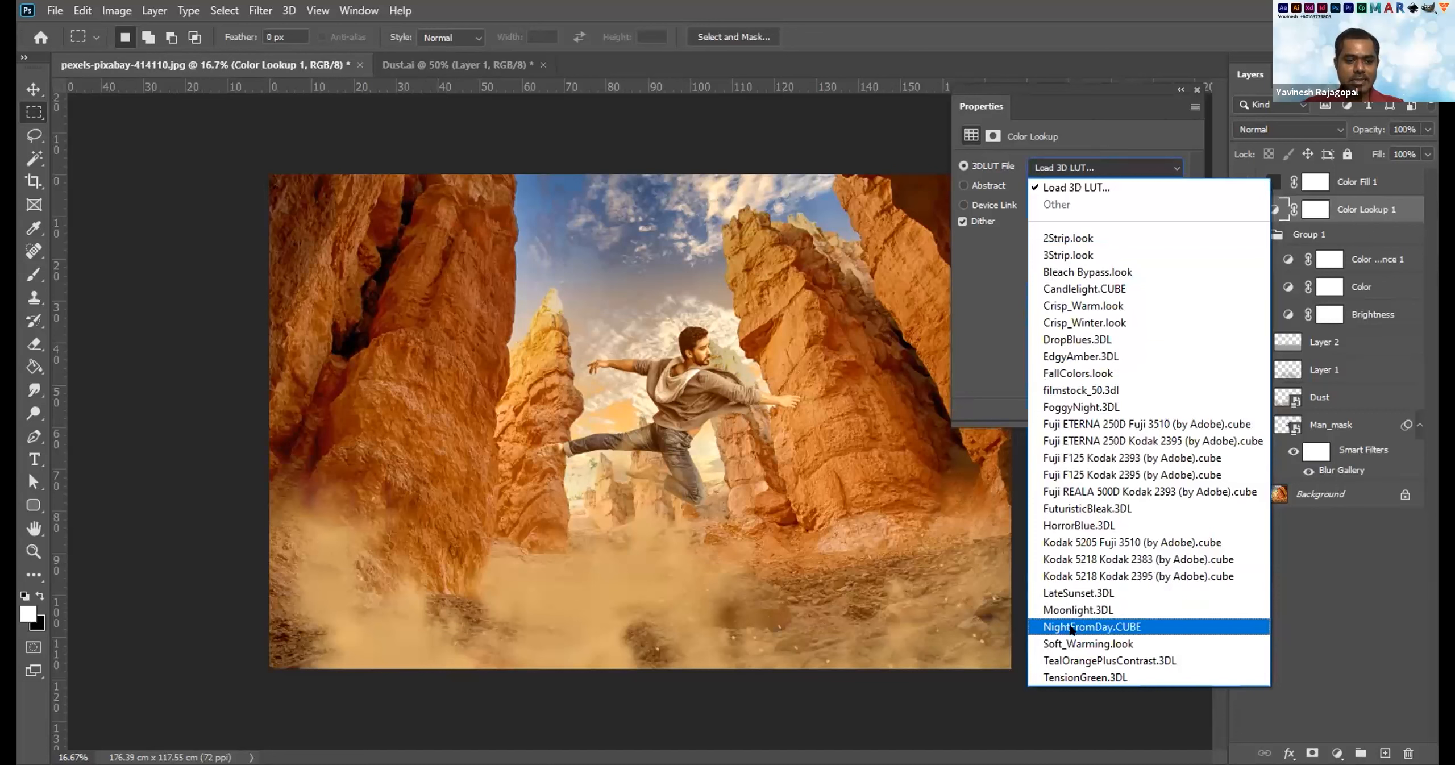
{"action": "left_click", "coordinate": [1072, 646]}
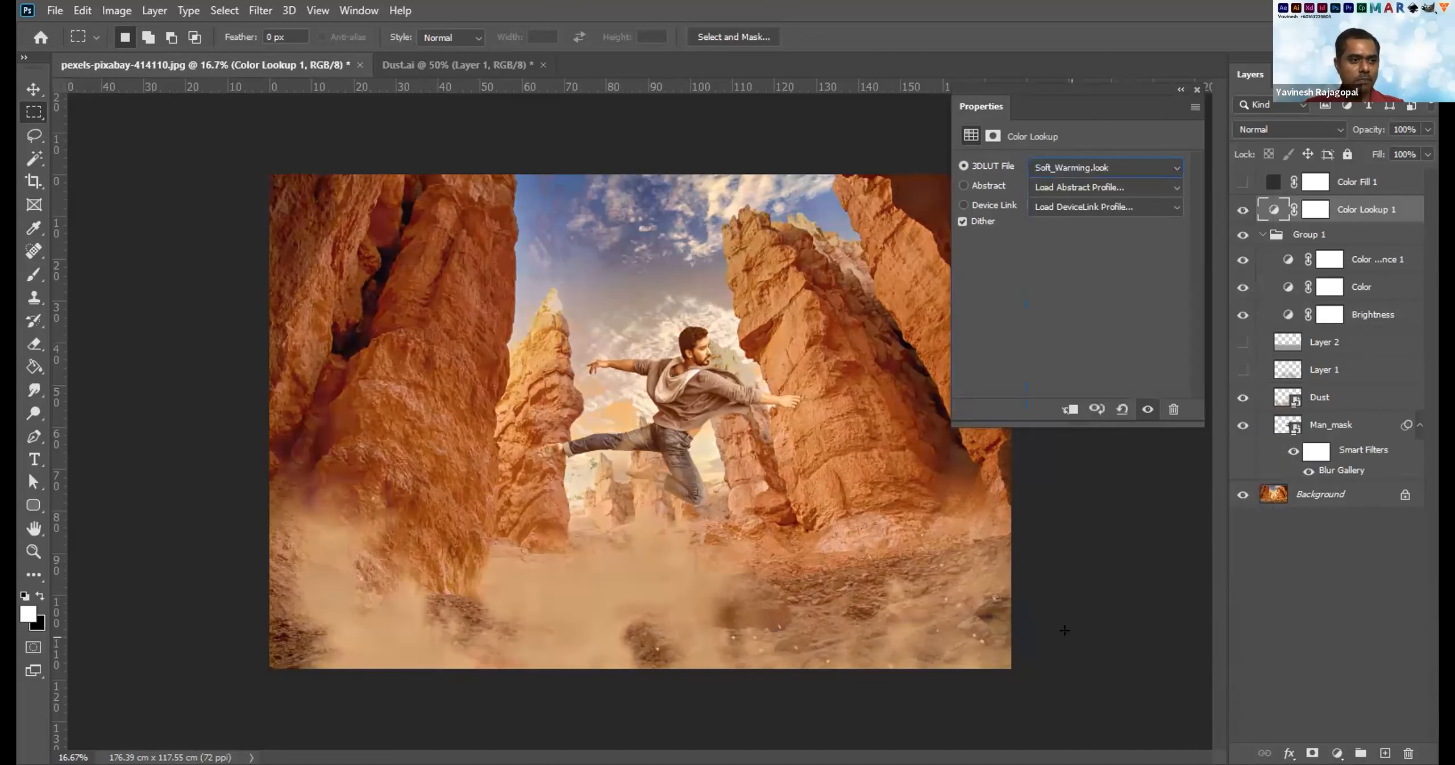
{"action": "left_click", "coordinate": [1074, 167]}
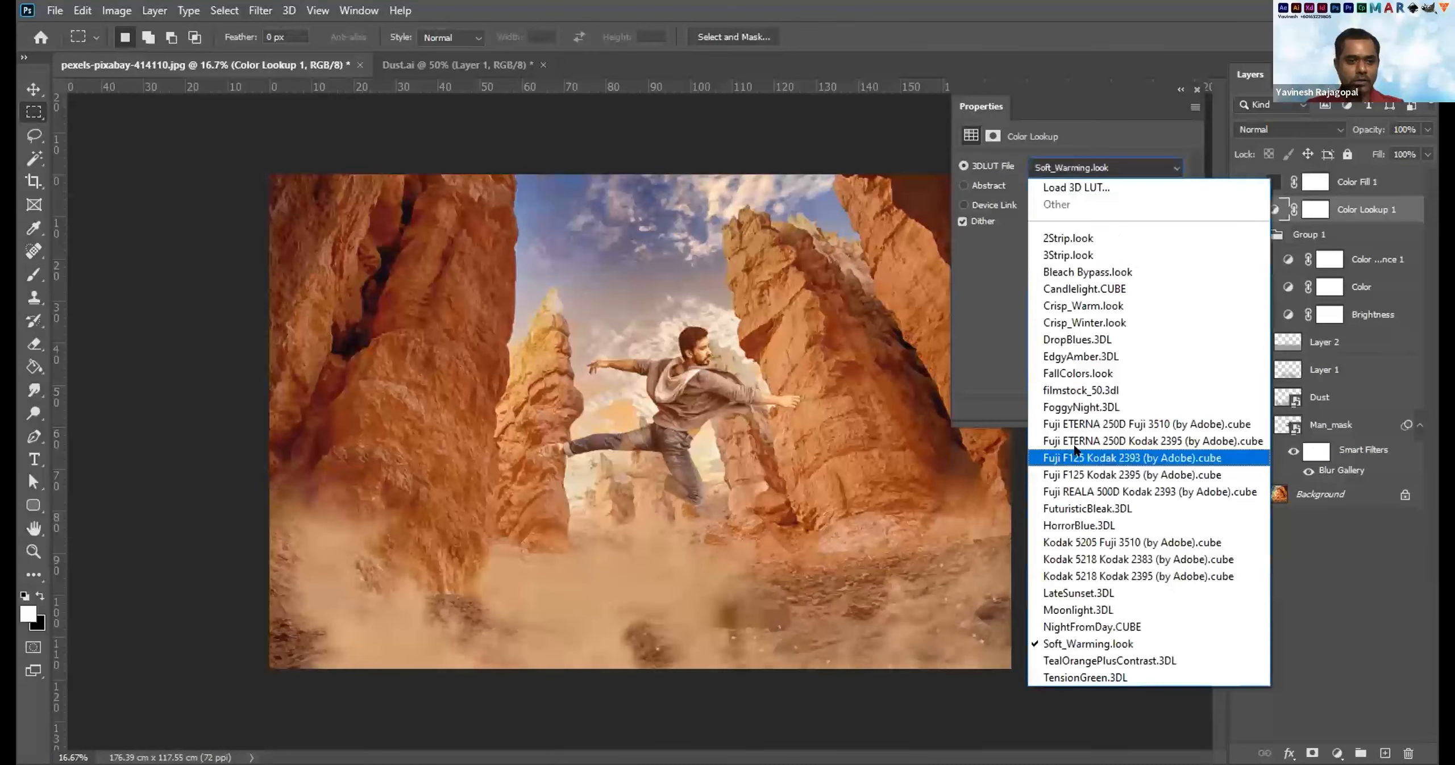
{"action": "left_click", "coordinate": [1074, 474]}
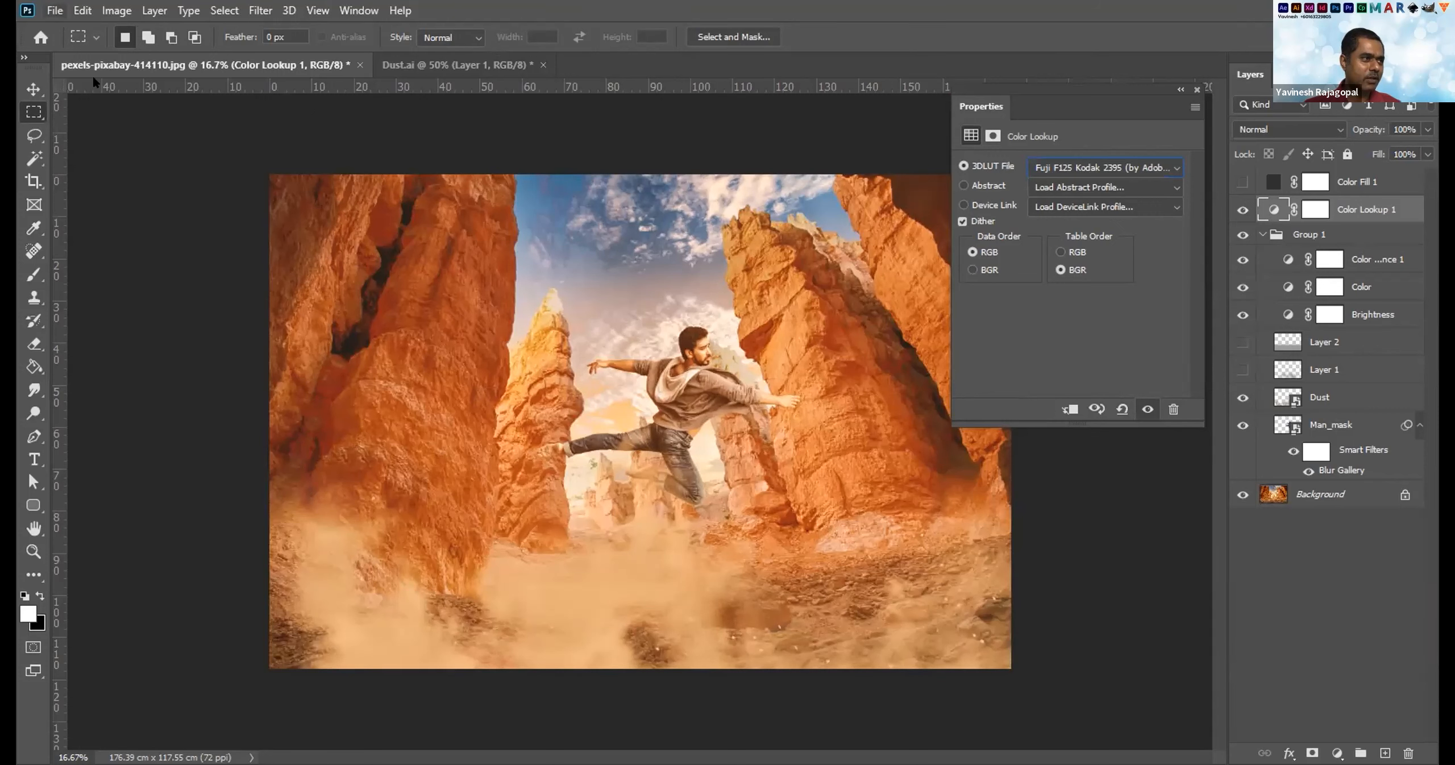
Open the recently used file Man_mask.psd.
{"action": "left_click", "coordinate": [55, 10]}
{"action": "mouse_move", "coordinate": [85, 114]}
{"action": "left_click", "coordinate": [363, 129]}
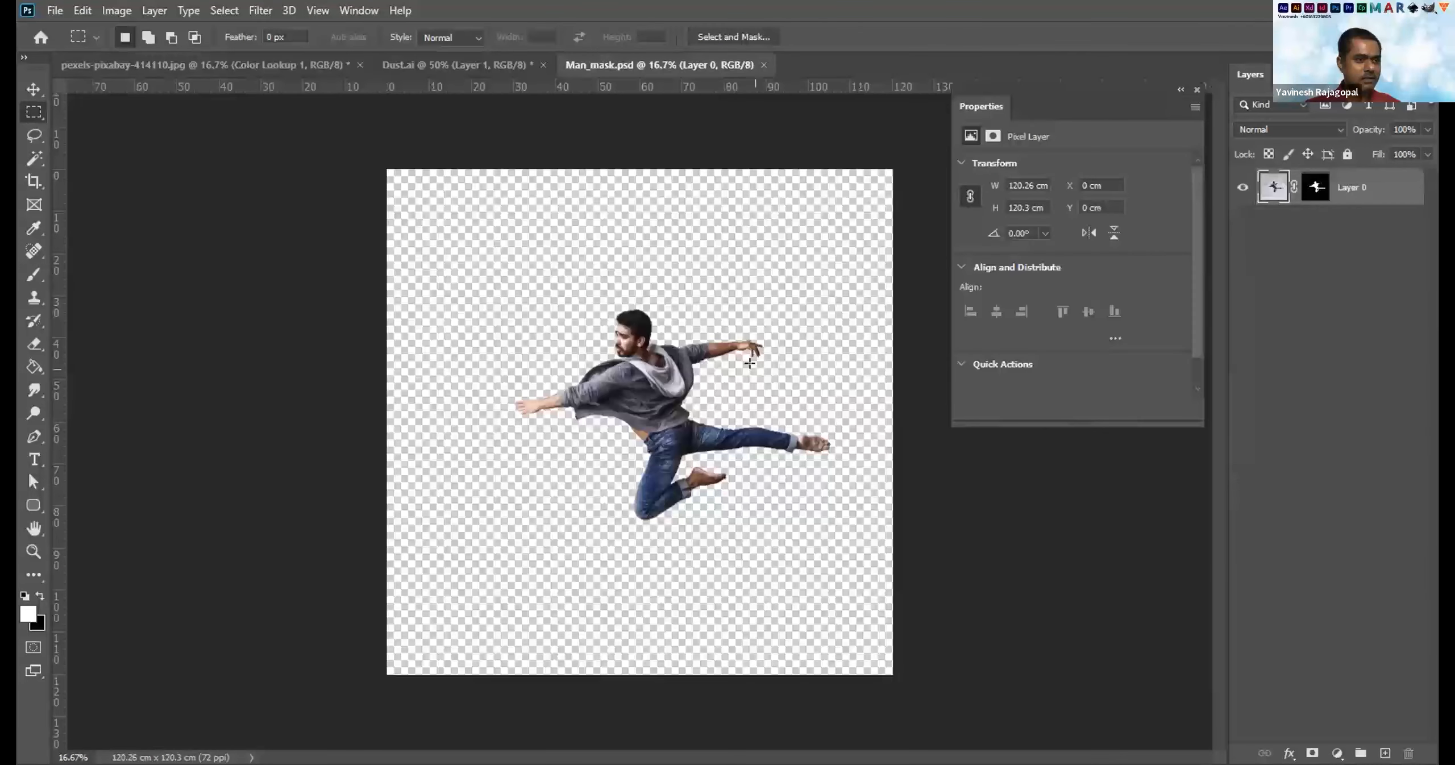
Load Layer 0's mask as a selection around the man and delete the layer mask.
{"action": "left_click", "coordinate": [1316, 187], "text": "ctrl"}
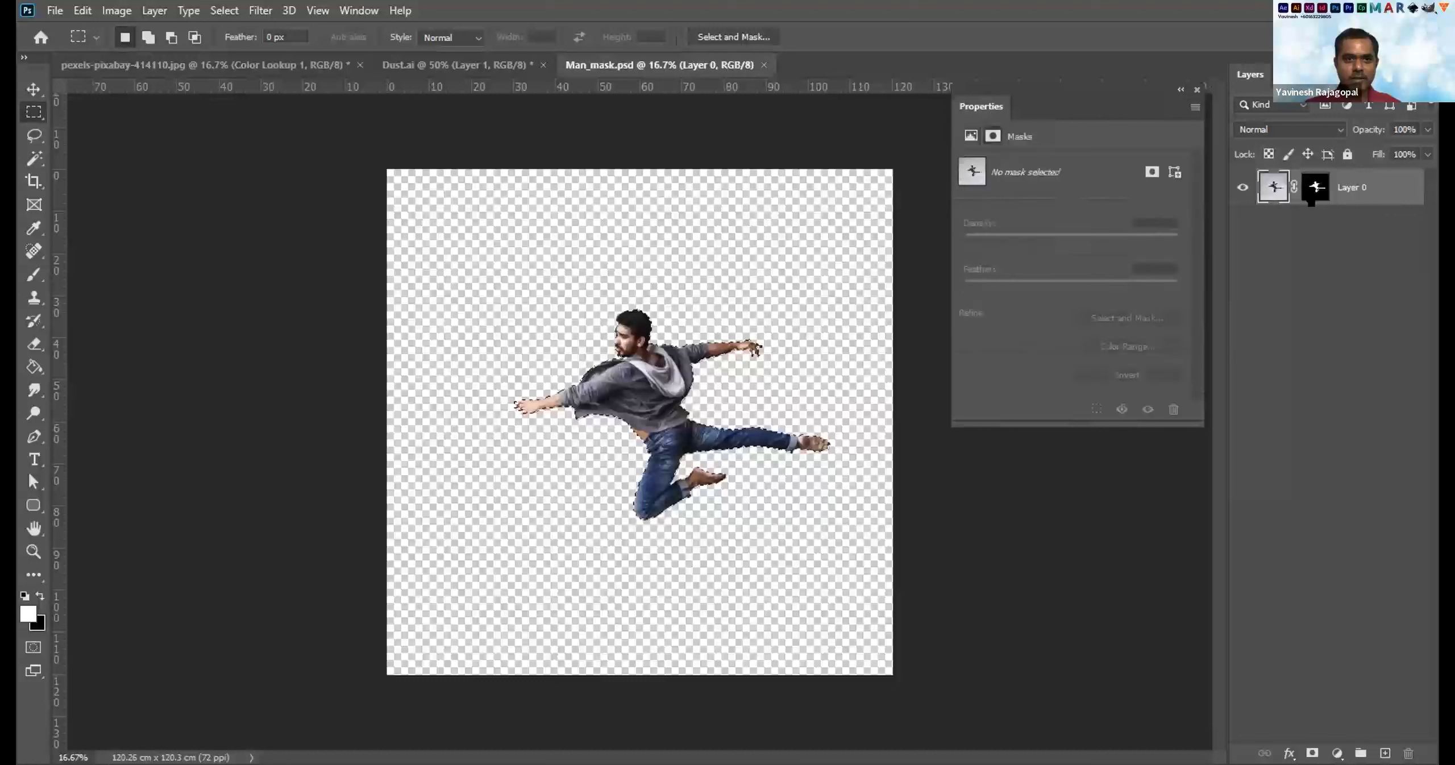
{"action": "left_click", "coordinate": [1316, 188]}
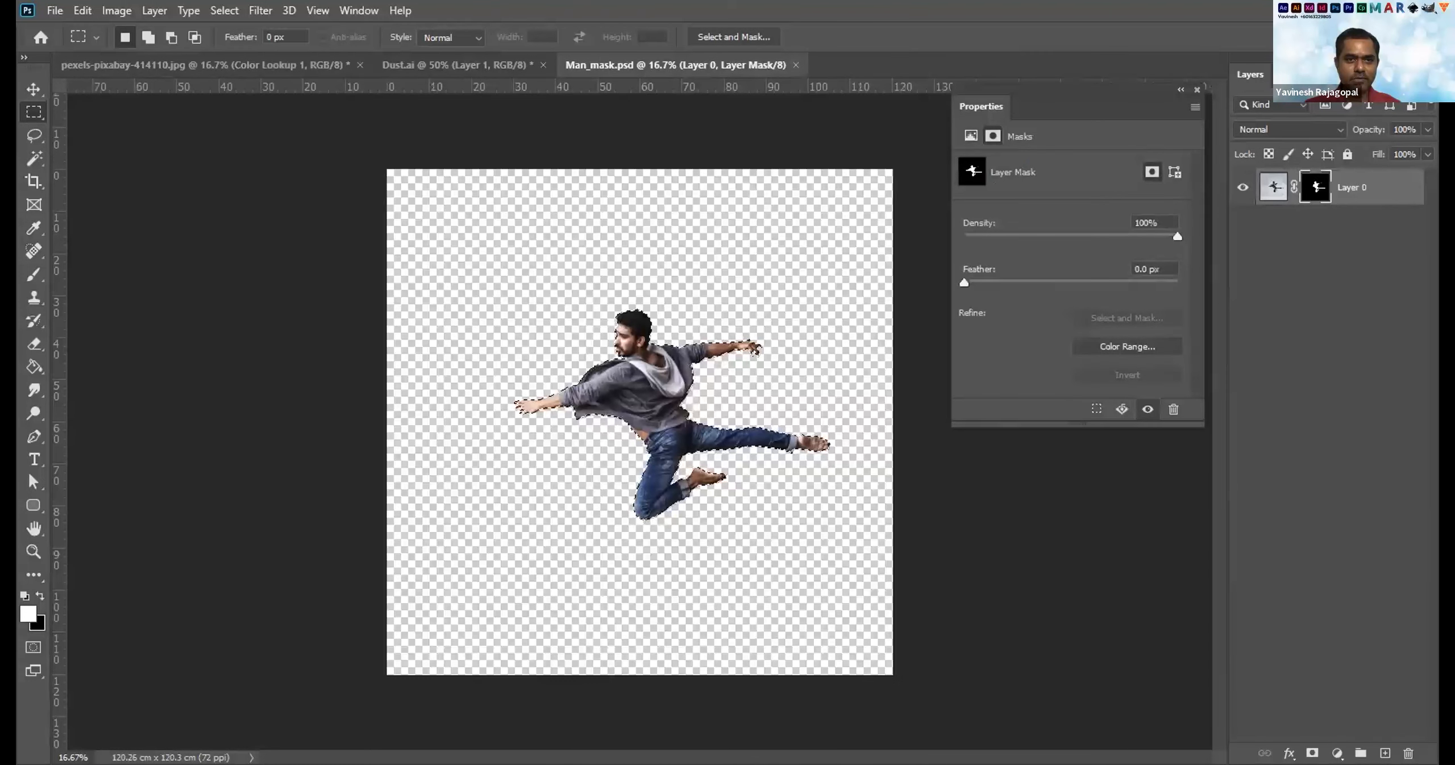
{"action": "left_click_drag", "start_coordinate": [1403, 661], "coordinate": [1409, 754]}
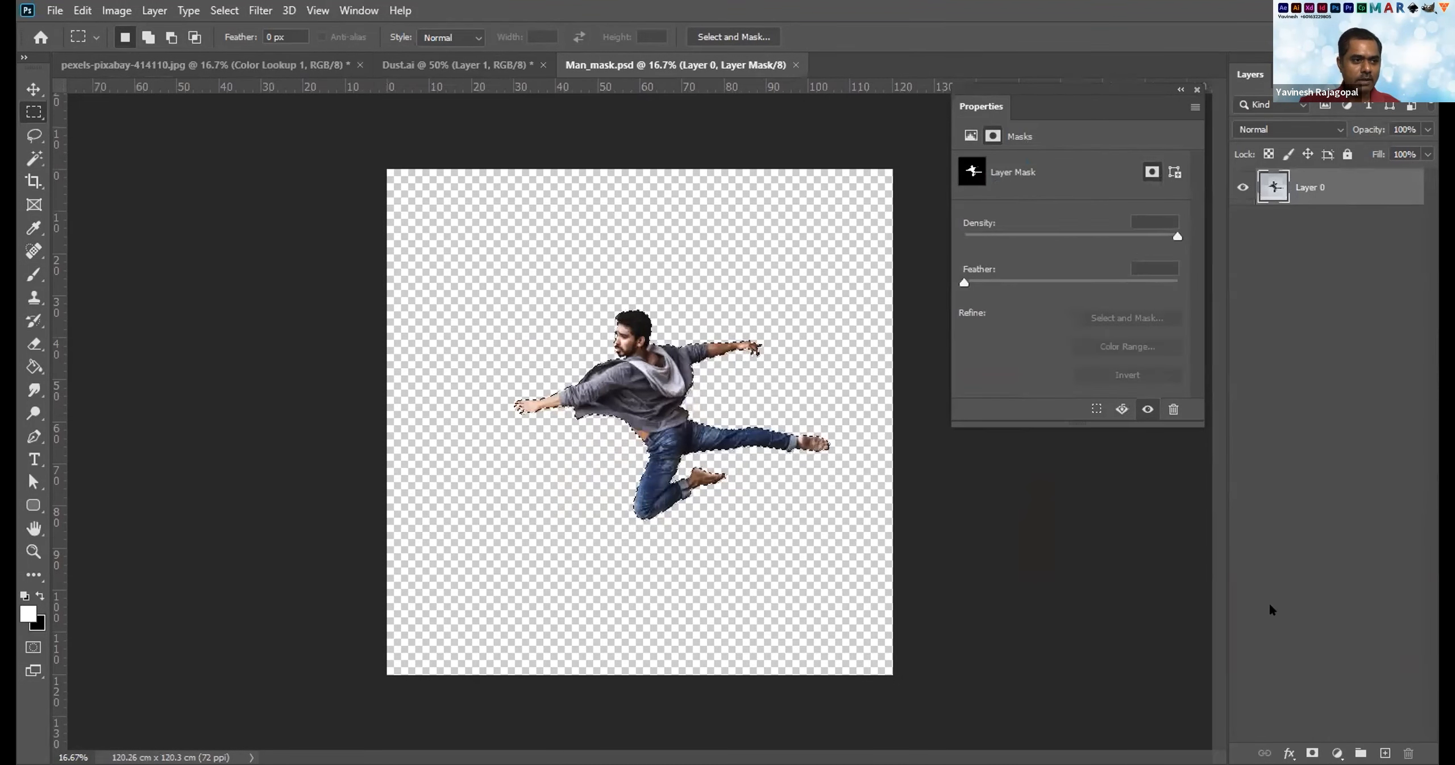
Display the document's channels and move the floating layer properties clear of the layer list.
{"action": "key", "text": "alt"}
{"action": "key", "text": "alt+w"}
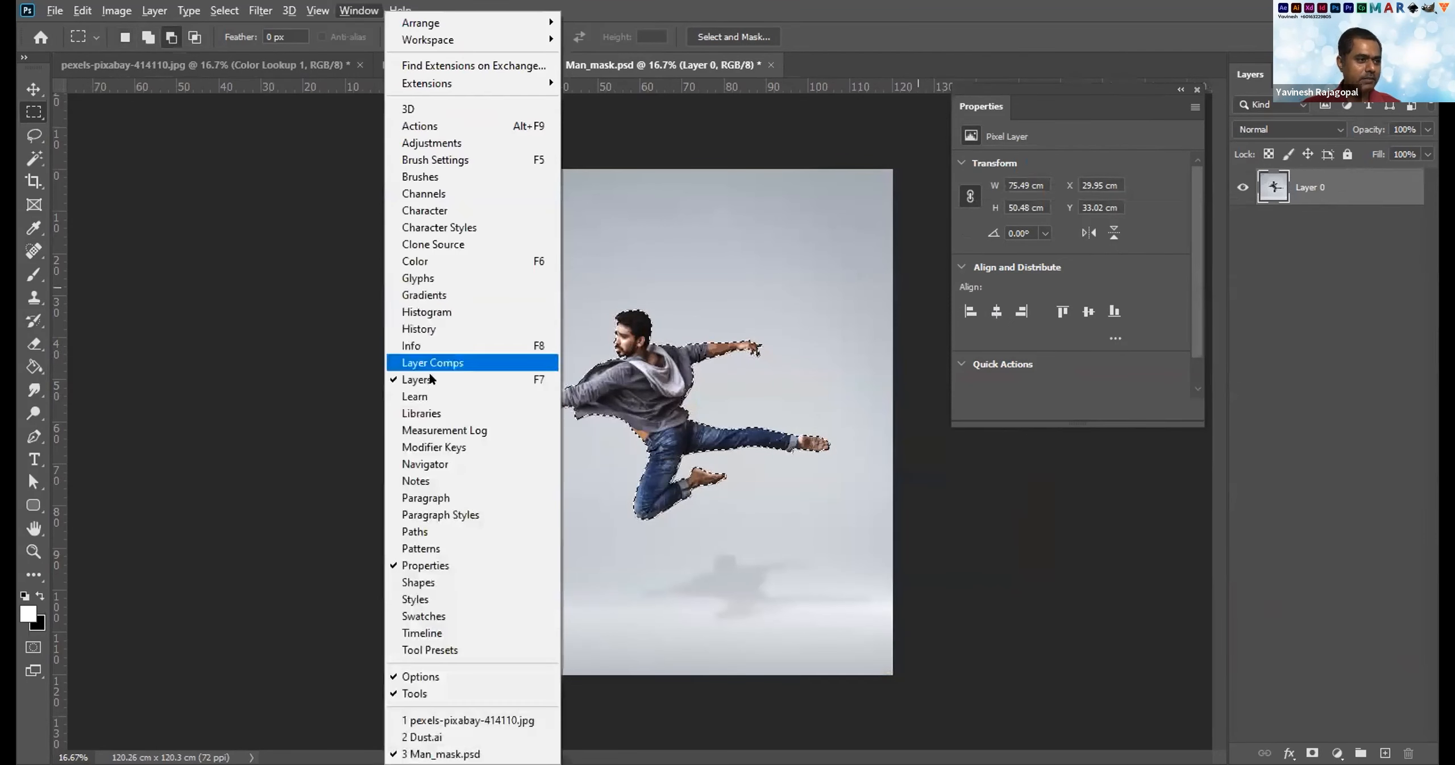
{"action": "left_click", "coordinate": [422, 194]}
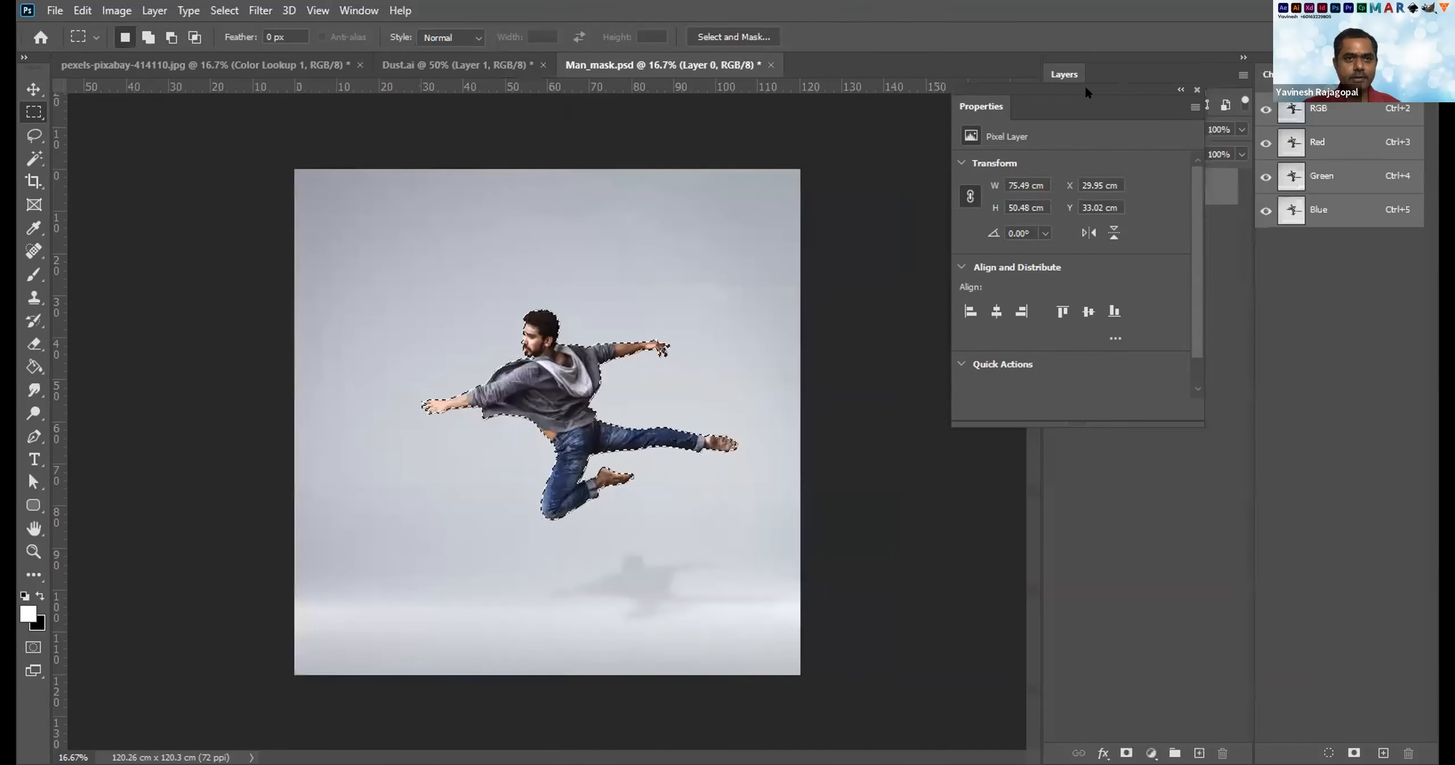
{"action": "left_click_drag", "start_coordinate": [1084, 87], "coordinate": [892, 165]}
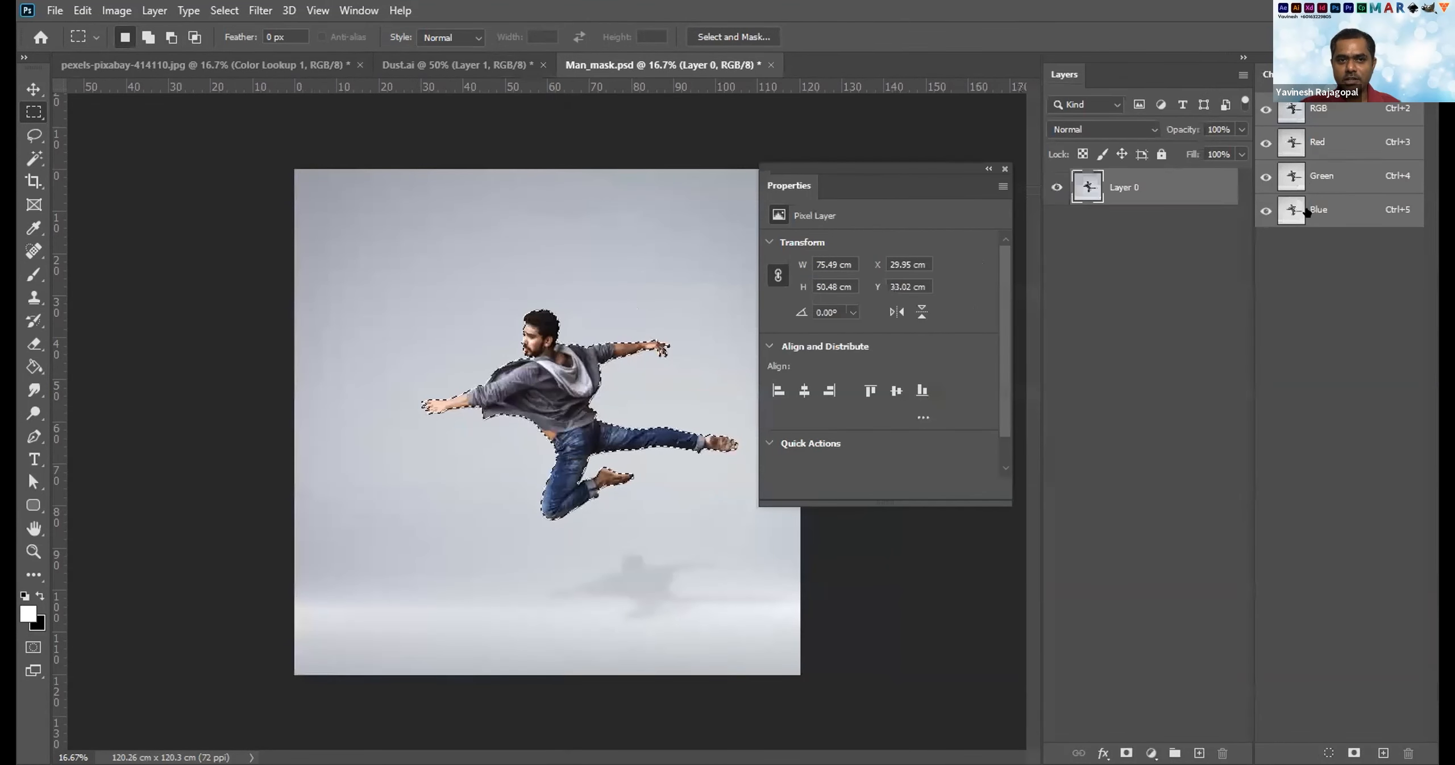
Create an alpha channel, fill the man's selected silhouette with white on it and deselect.
{"action": "left_click", "coordinate": [1355, 754]}
{"action": "left_click", "coordinate": [1325, 243]}
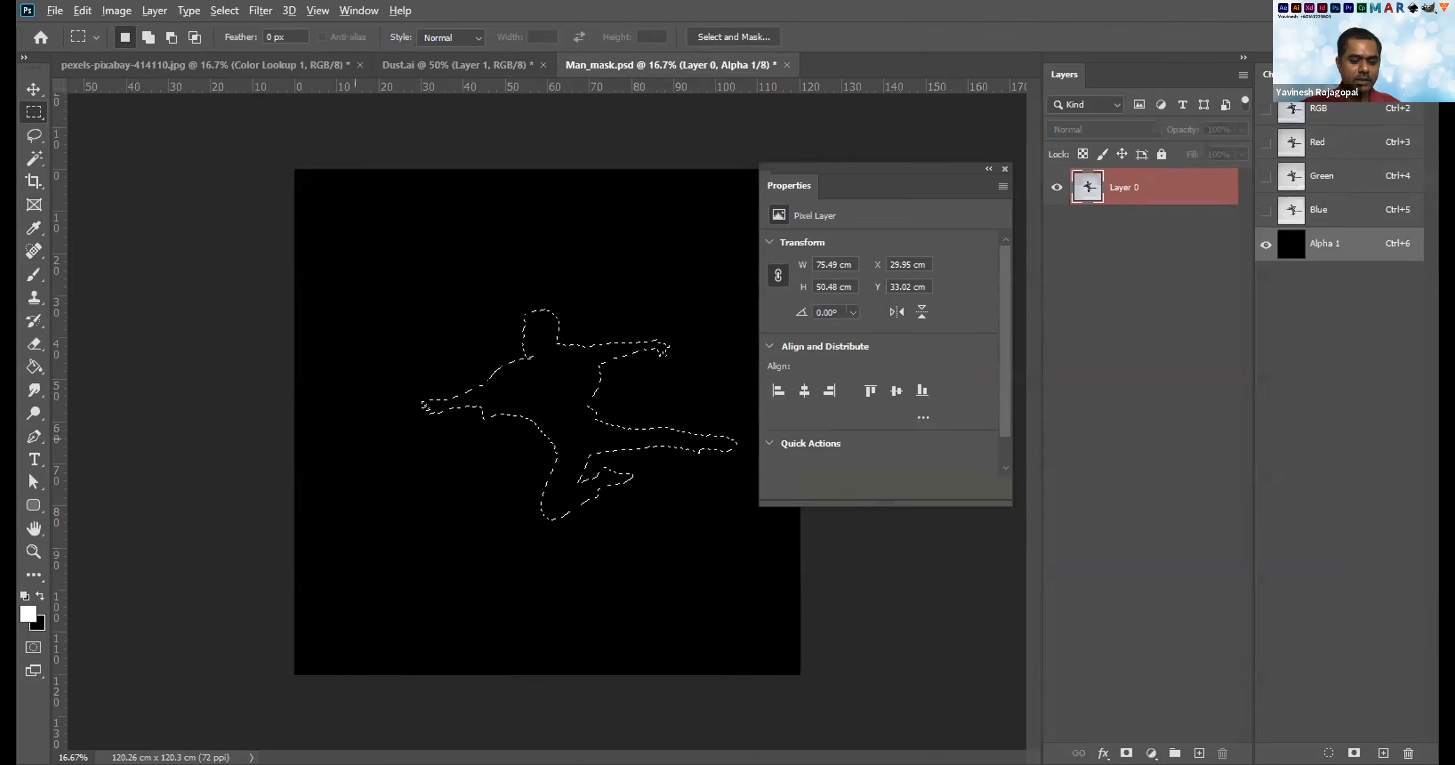
{"action": "key", "text": "alt+BackSpace"}
{"action": "key", "text": "ctrl+d"}
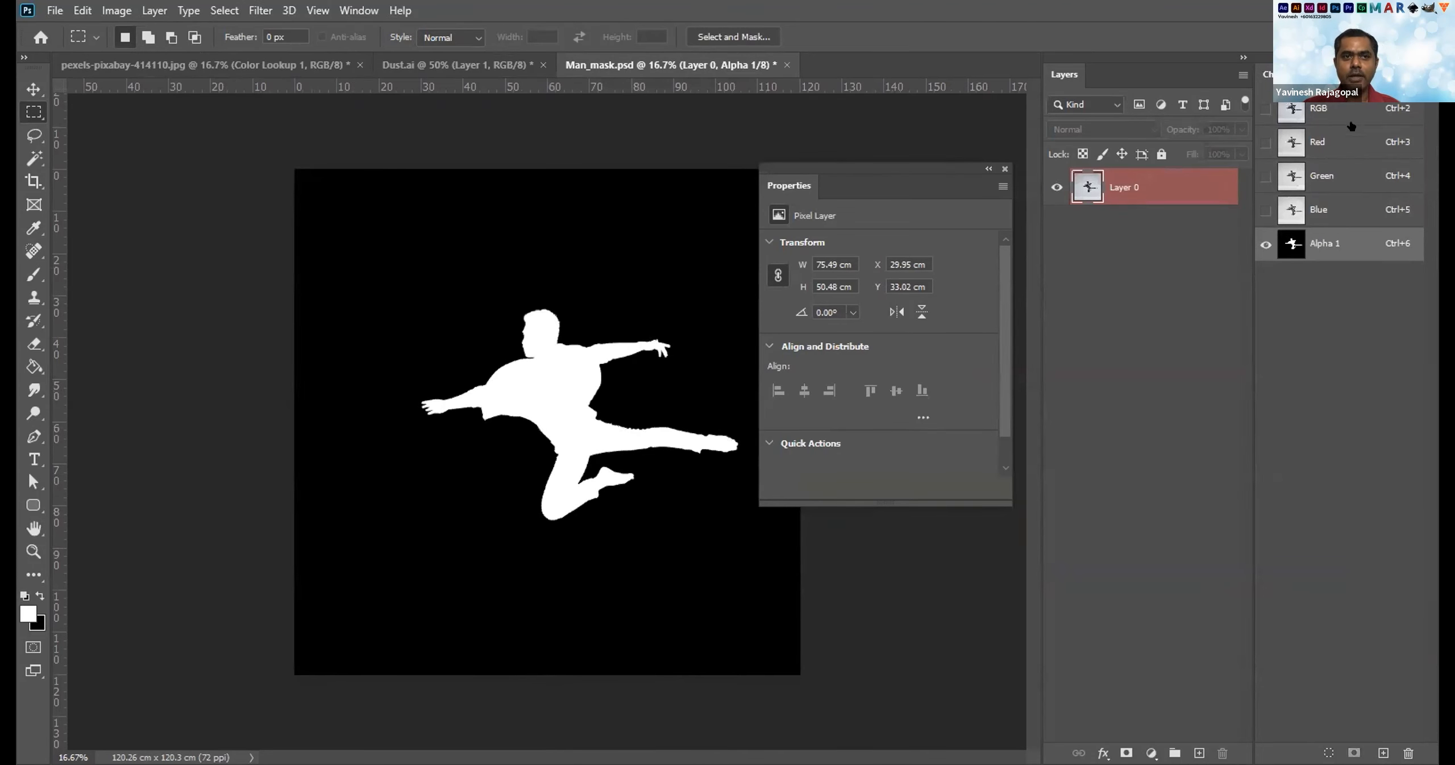
Compare the composite RGB image with the man's white silhouette in the Alpha 1 channel.
{"action": "left_click", "coordinate": [1309, 117]}
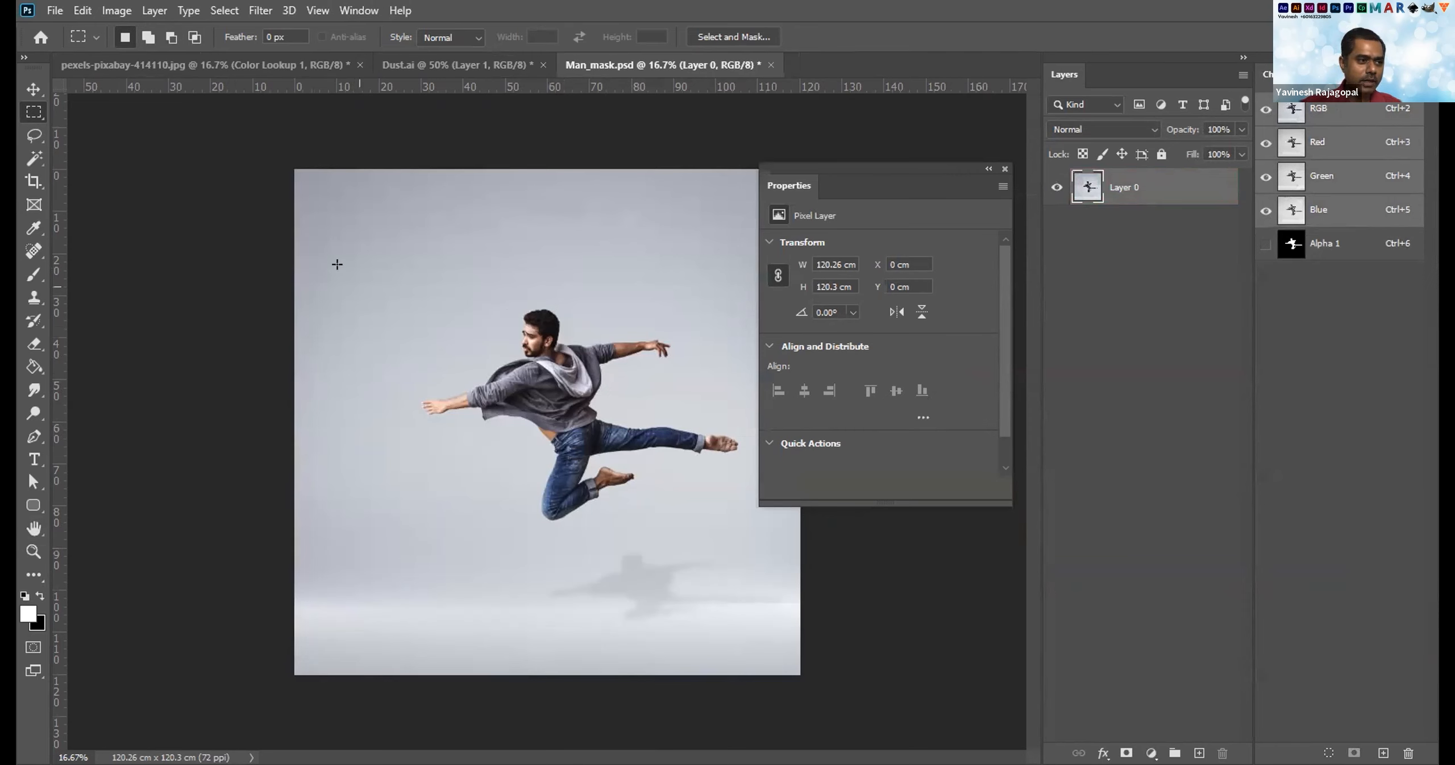
{"action": "left_click_drag", "start_coordinate": [461, 395], "coordinate": [341, 266]}
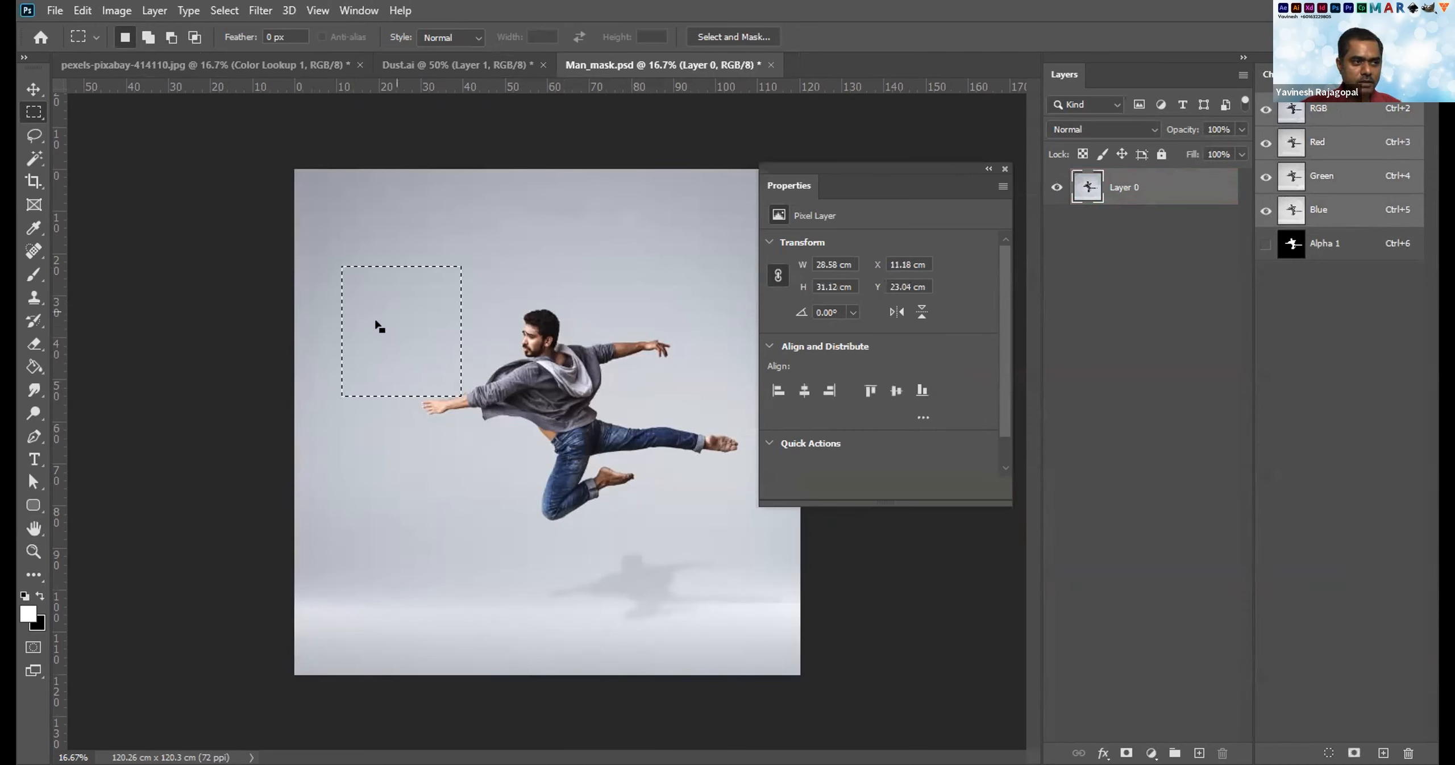
{"action": "key", "text": "ctrl+d"}
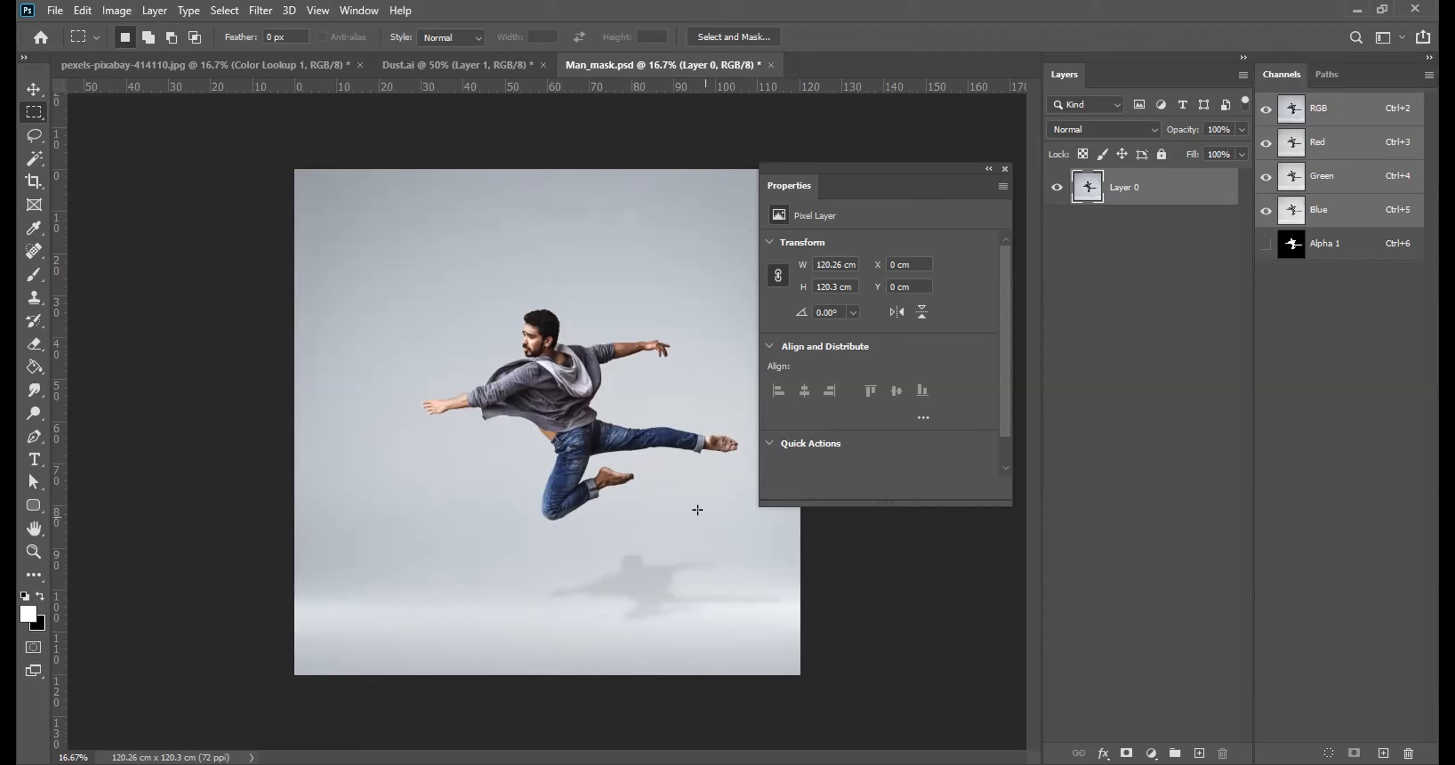
{"action": "left_click", "coordinate": [1321, 237]}
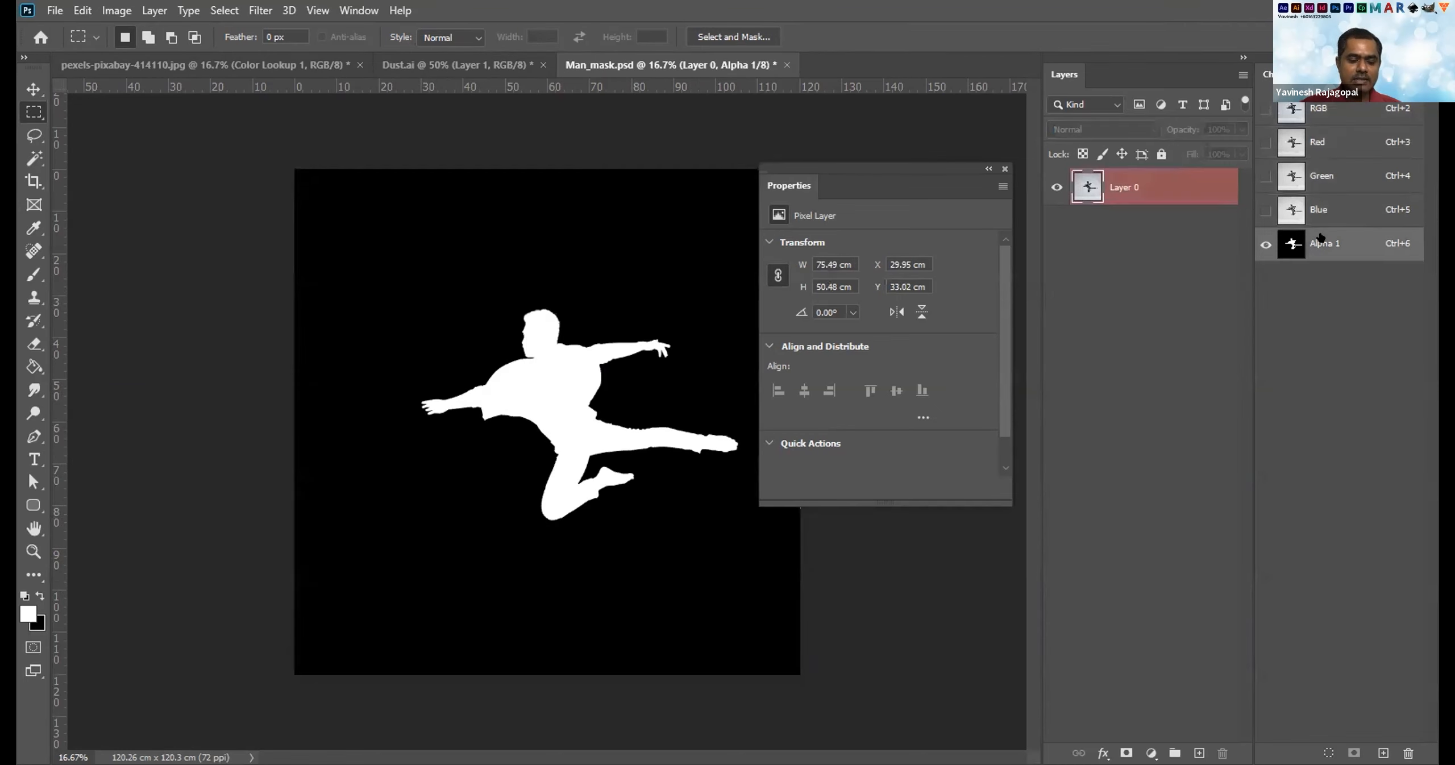